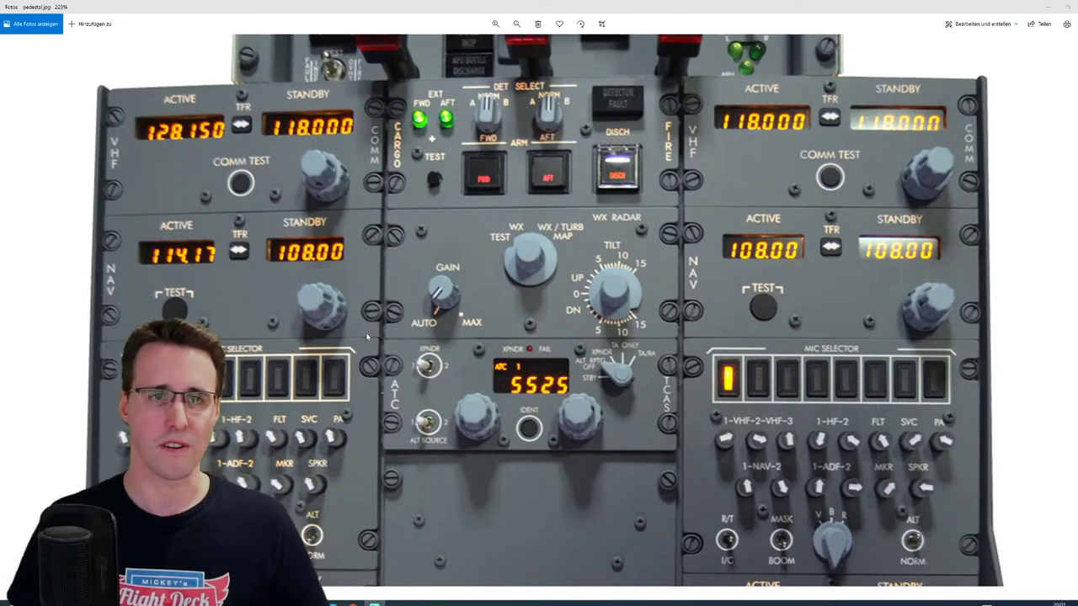
# Step: Examine the flight deck door selector knob in the pedestal photo
pyautogui.scroll(-3, 365, 339)
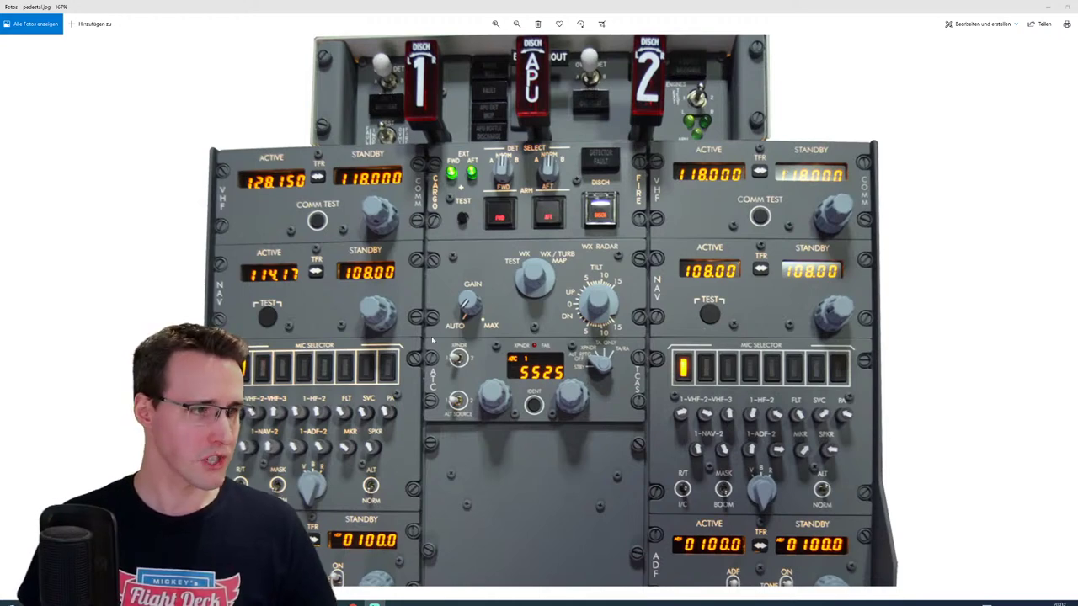
pyautogui.scroll(-1, 511, 394)
pyautogui.scroll(-5, 511, 393)
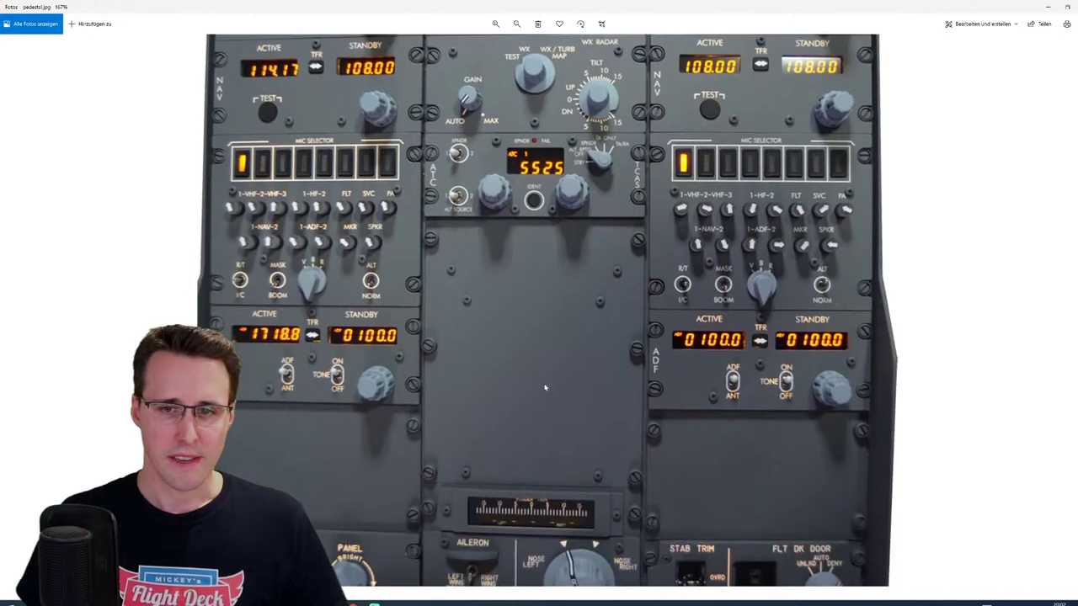
pyautogui.keyDown('ctrl'); pyautogui.scroll(3, 921, 517); pyautogui.keyUp('ctrl')
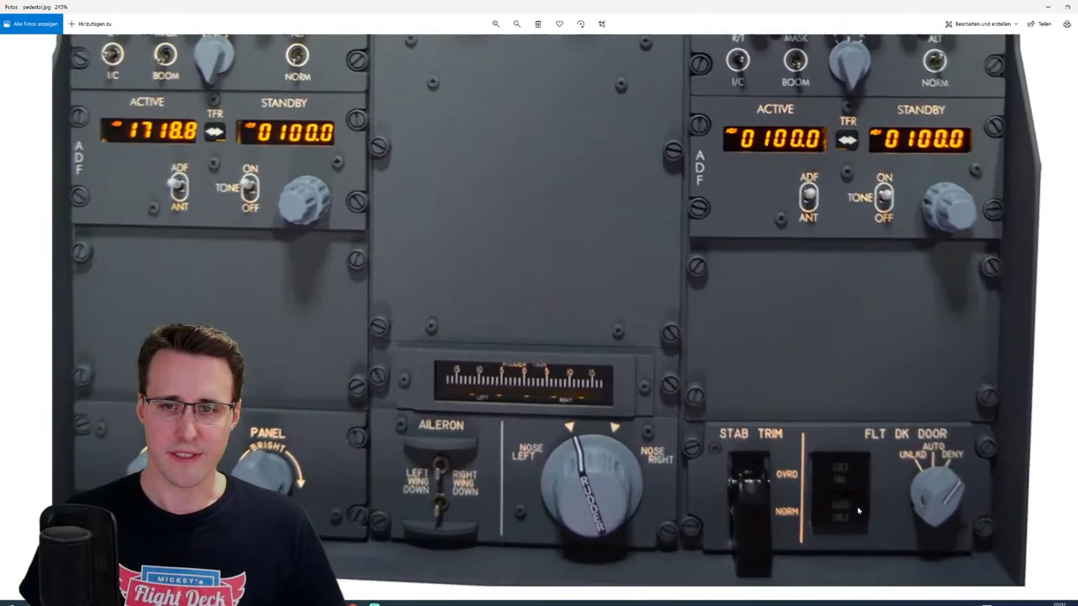
pyautogui.keyDown('ctrl'); pyautogui.scroll(2, 946, 466); pyautogui.keyUp('ctrl')
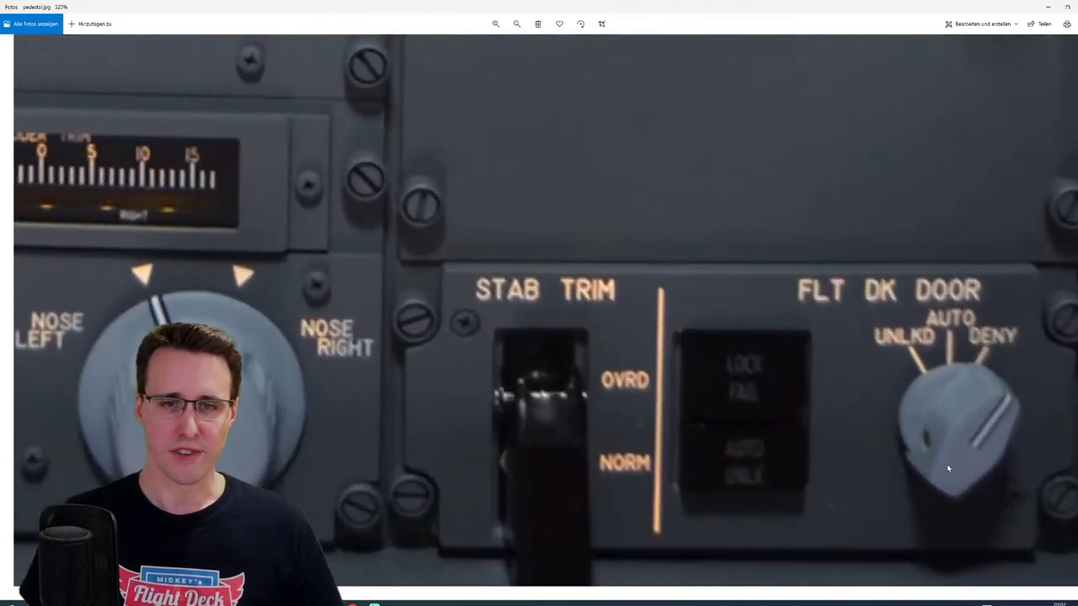
pyautogui.moveTo(910, 471); pyautogui.dragTo(819, 439)
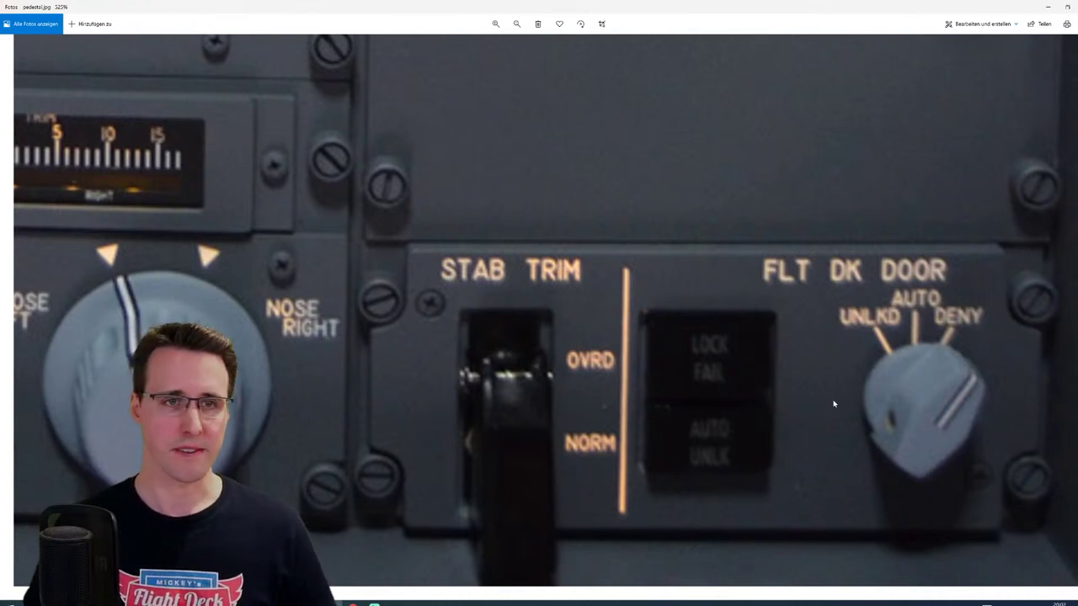
# Step: Examine the weather radar panel with its gain, mode and tilt knobs in the pedestal photo
pyautogui.scroll(-3, 682, 327)
pyautogui.moveTo(662, 182); pyautogui.dragTo(661, 326)
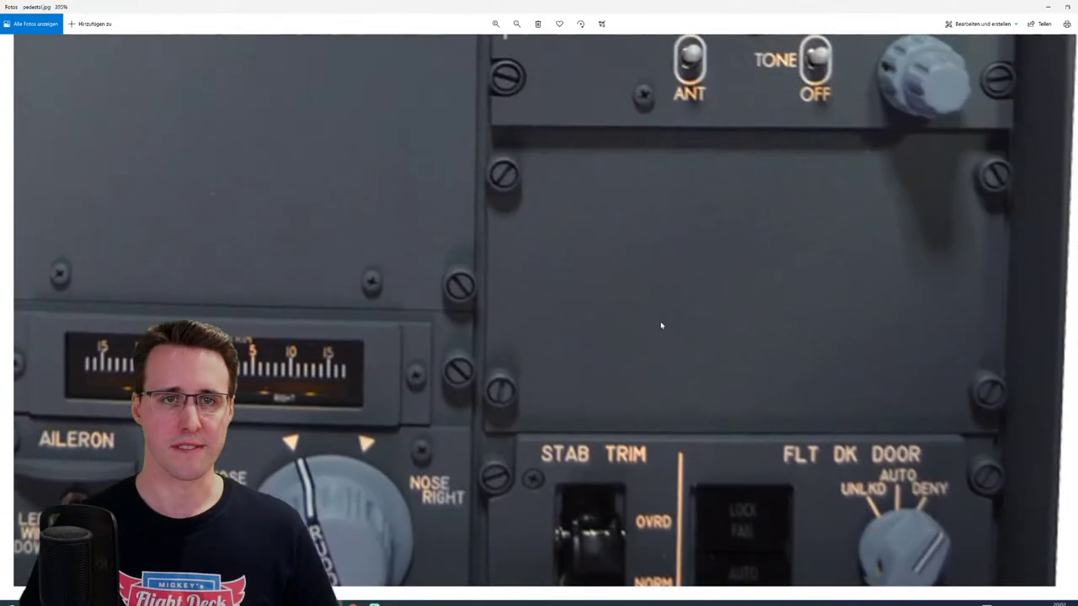
pyautogui.scroll(-3, 661, 325)
pyautogui.moveTo(668, 214); pyautogui.dragTo(671, 471)
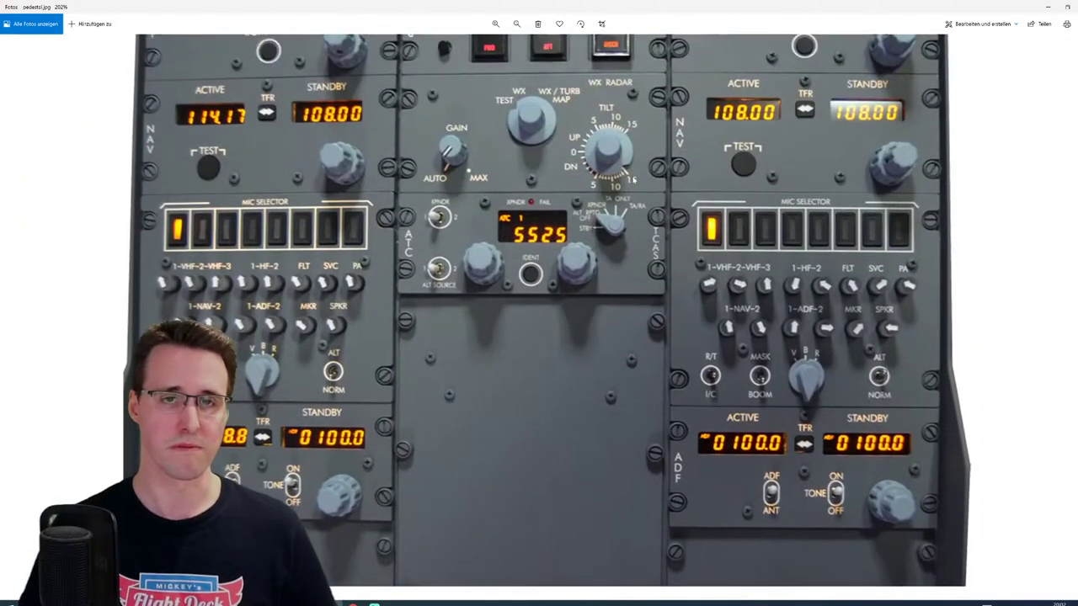
pyautogui.moveTo(590, 128); pyautogui.dragTo(536, 271)
pyautogui.scroll(3, 534, 272)
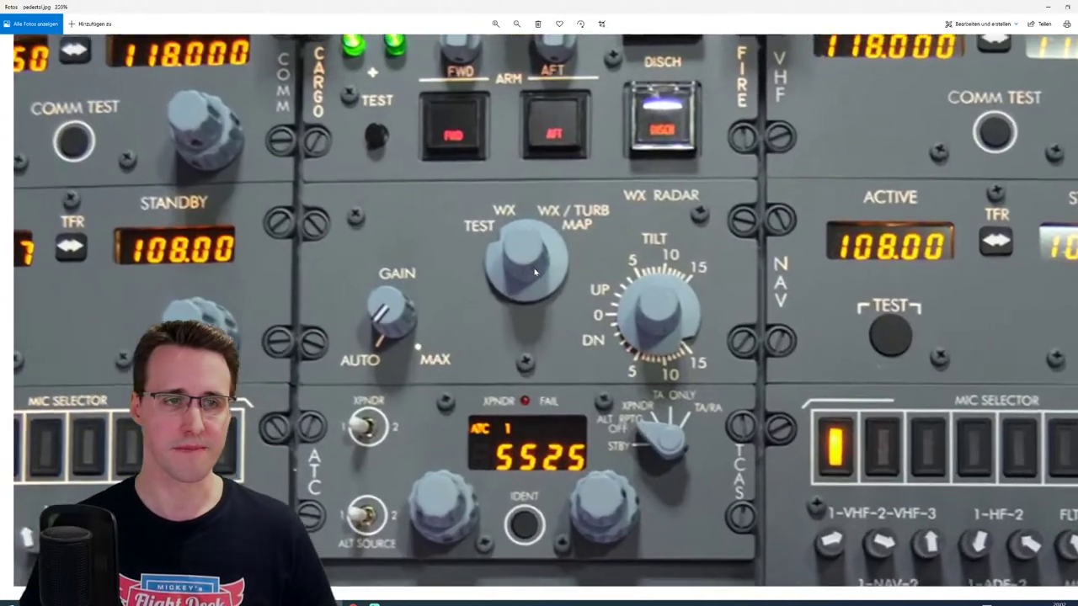
pyautogui.scroll(1, 535, 272)
pyautogui.moveTo(475, 303); pyautogui.dragTo(602, 255)
pyautogui.scroll(1, 602, 254)
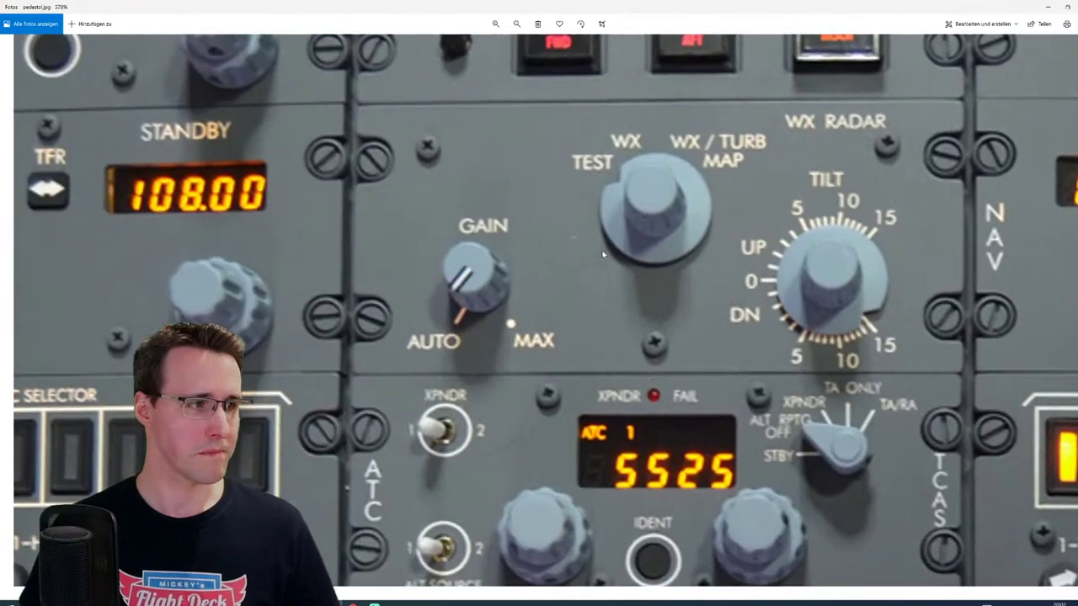
pyautogui.keyDown('ctrl'); pyautogui.scroll(1, 603, 254); pyautogui.keyUp('ctrl')
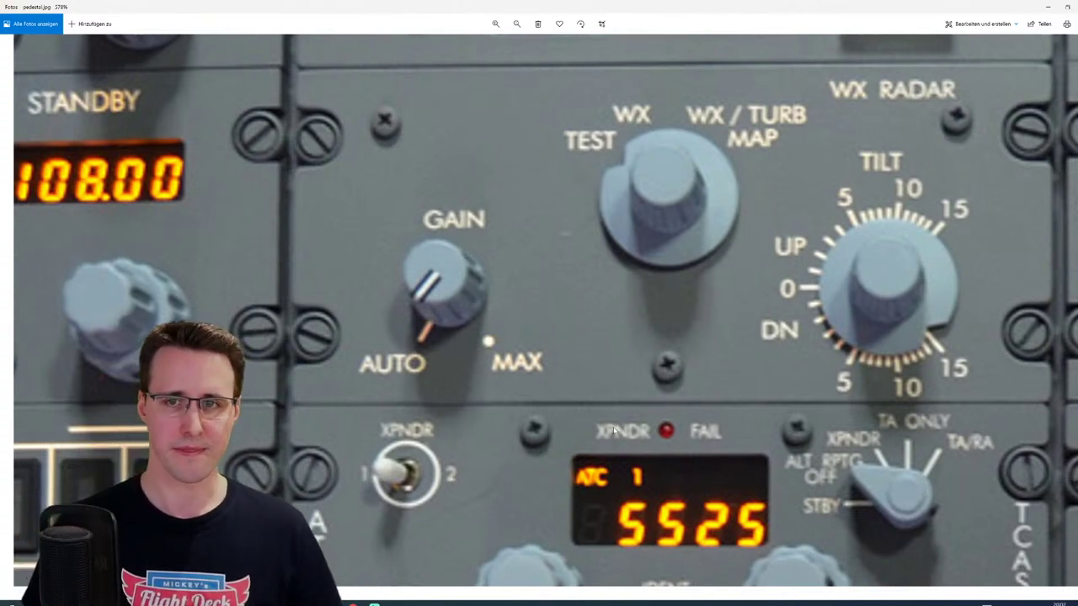
pyautogui.scroll(-2, 614, 431)
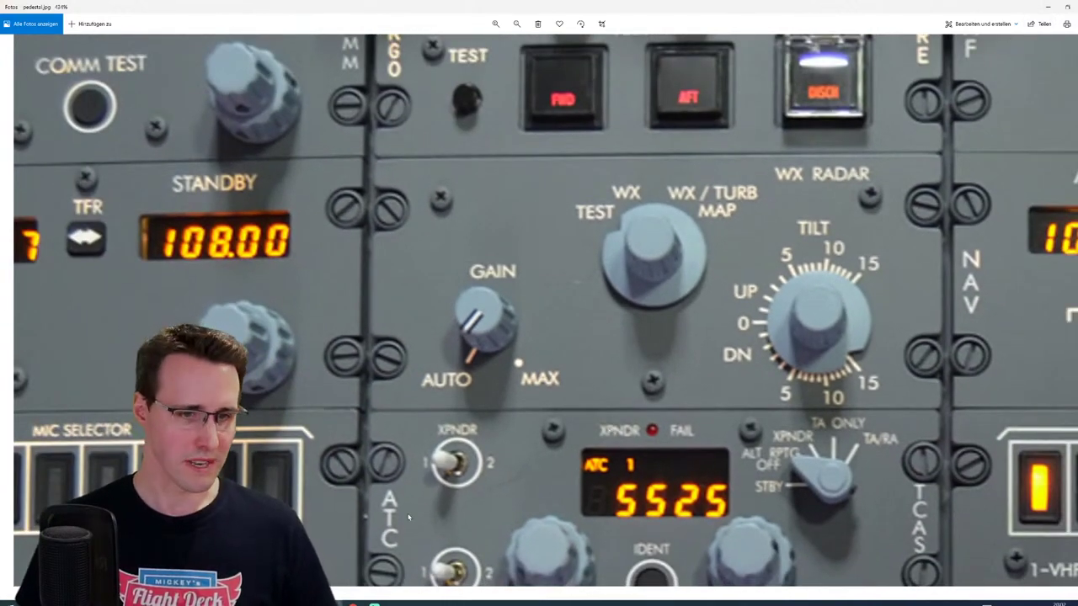
# Step: Switch to Fusion 360 and move the pedestal photo and the Note Station topic notes onto the other monitor
pyautogui.hotkey('alt', 'Tab')
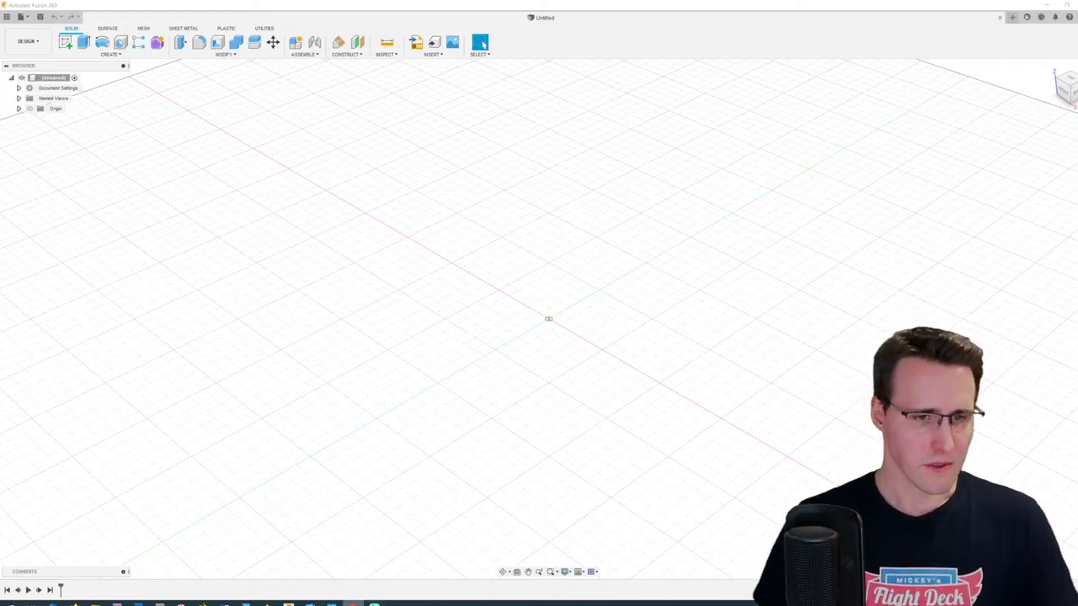
pyautogui.click(332, 603)
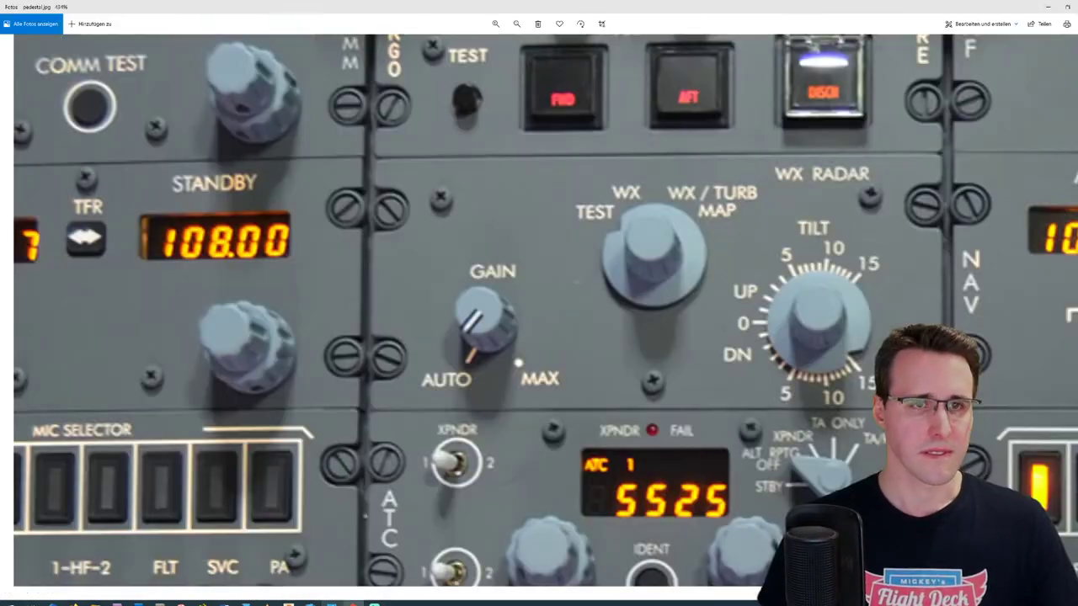
pyautogui.moveTo(700, 7); pyautogui.dragTo(2, 480)
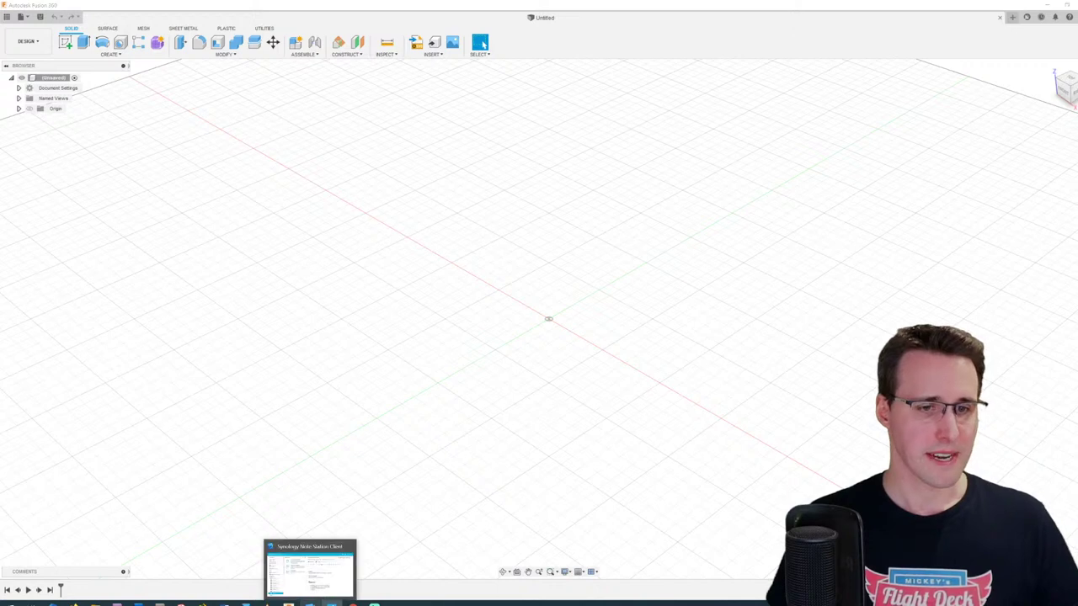
pyautogui.click(310, 603)
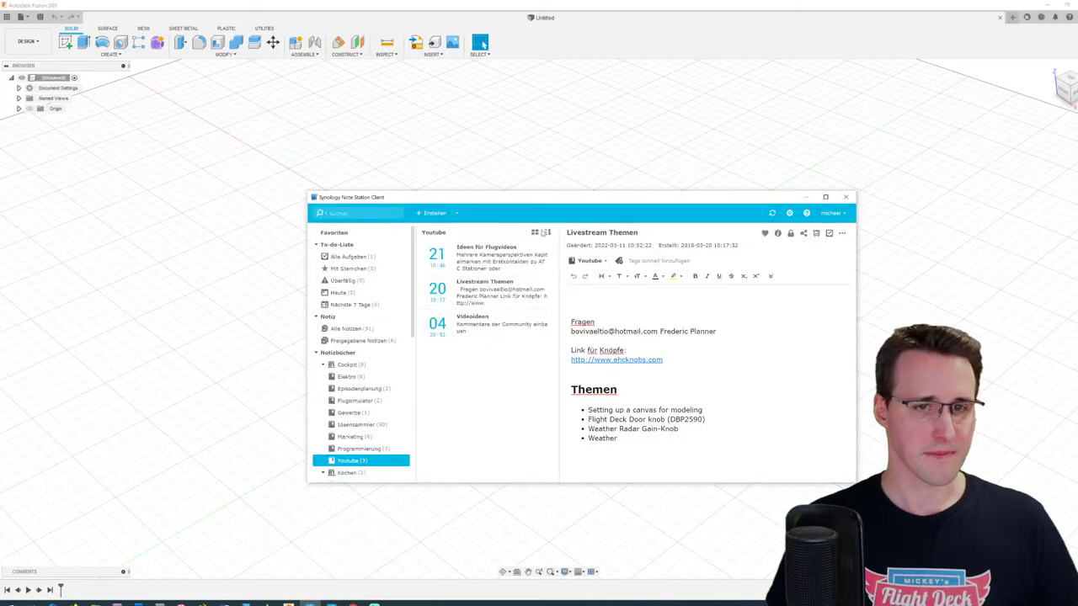
pyautogui.moveTo(567, 200); pyautogui.dragTo(0, 316)
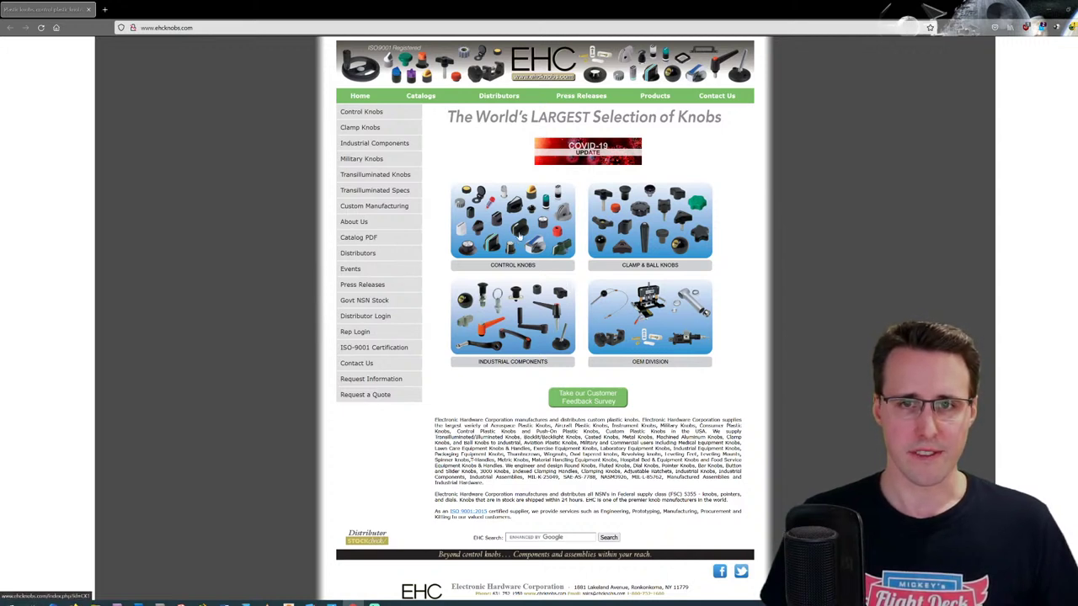
# Step: On the EHC knobs website, open the DBP2590 knob from the DBP Series of transilluminated and military control knobs
pyautogui.click(519, 239)
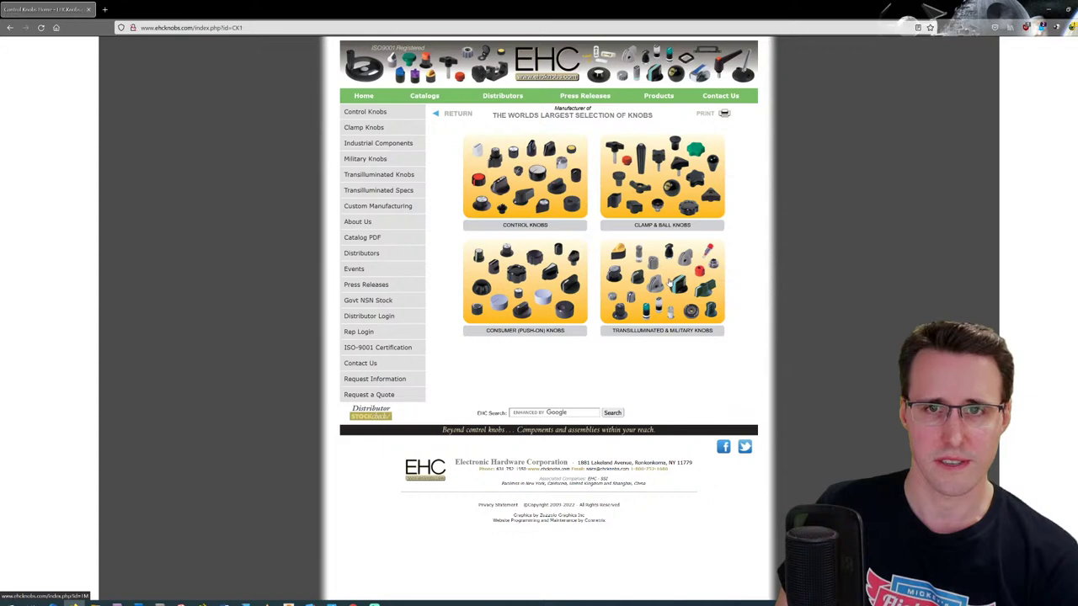
pyautogui.click(668, 285)
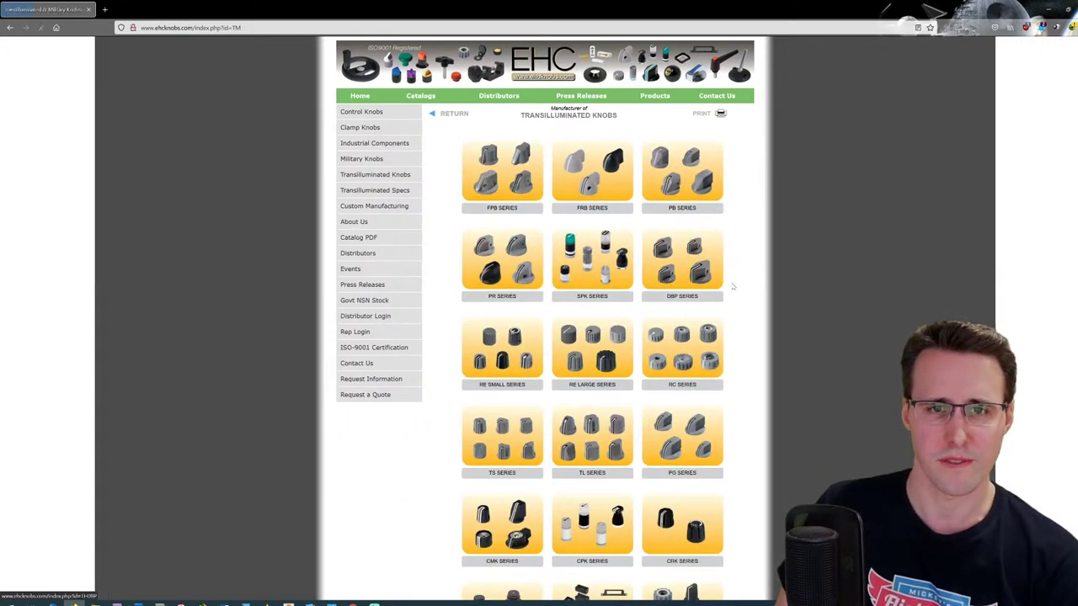
pyautogui.scroll(-3, 732, 289)
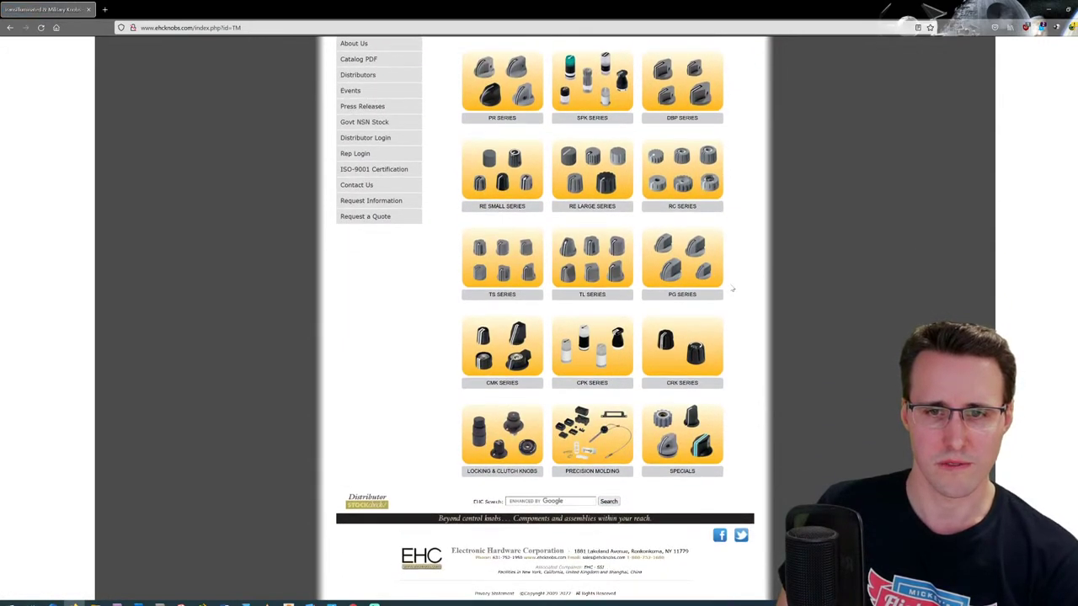
pyautogui.scroll(1, 732, 289)
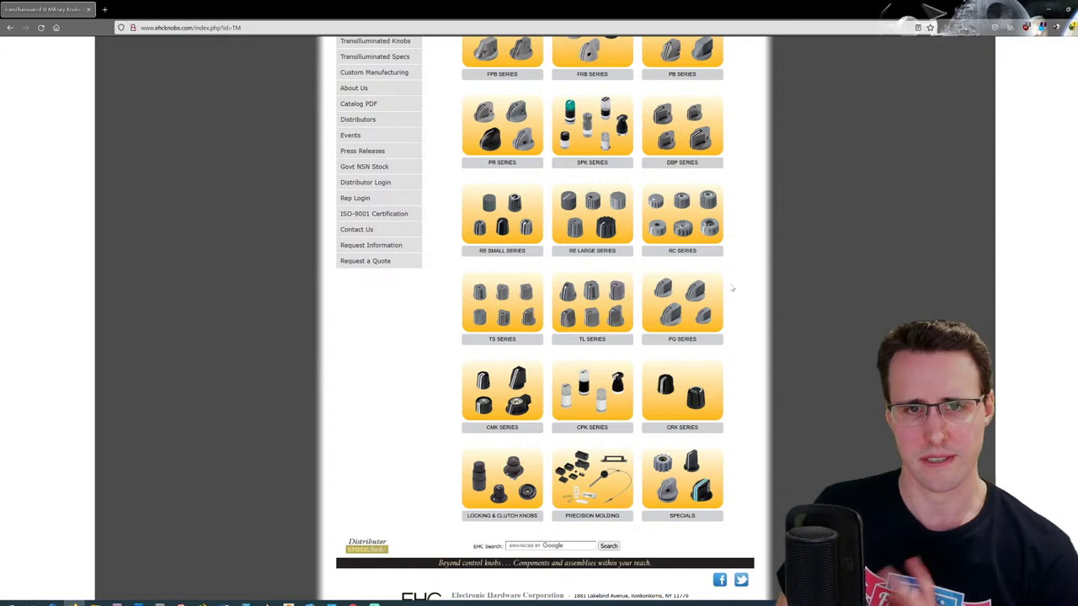
pyautogui.scroll(2, 732, 288)
pyautogui.click(683, 221)
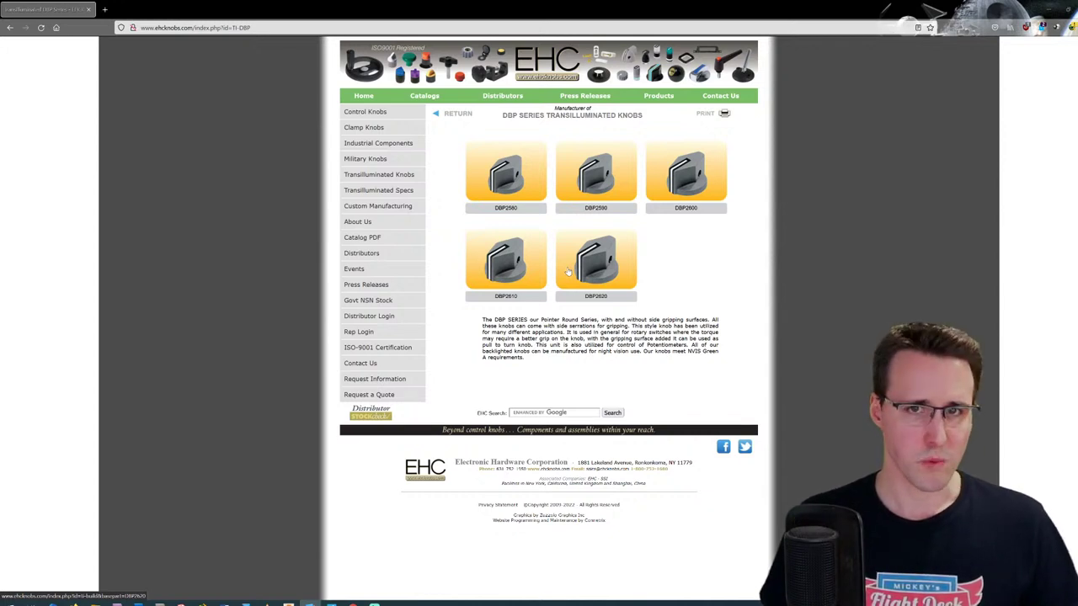
pyautogui.click(595, 176)
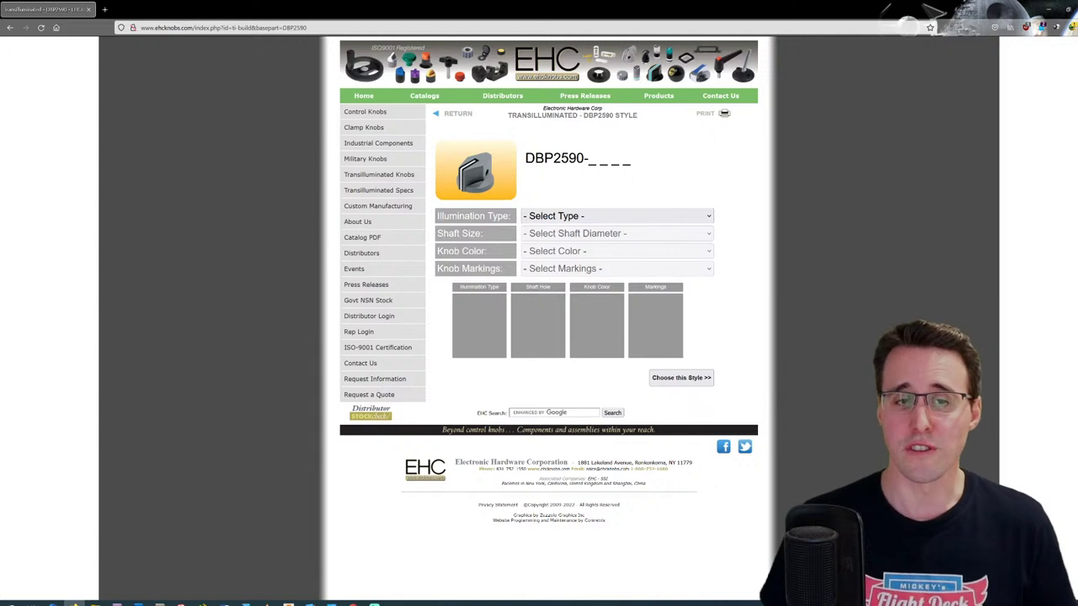
# Step: Set the DBP2590 knob's illumination type to Illuminated and its shaft size to 0.125 Round
pyautogui.click(532, 218)
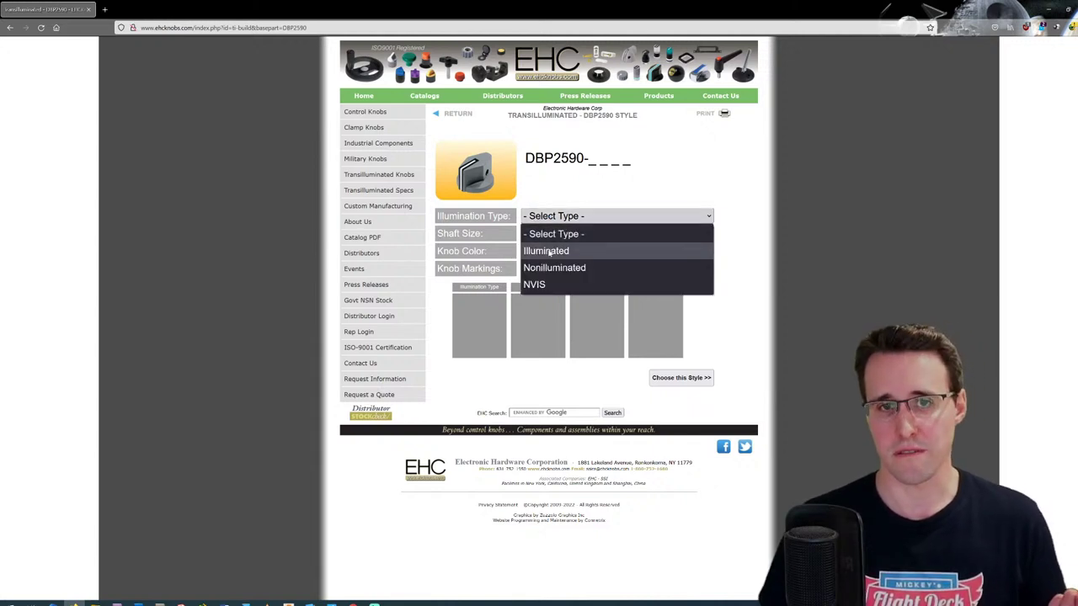
pyautogui.click(549, 251)
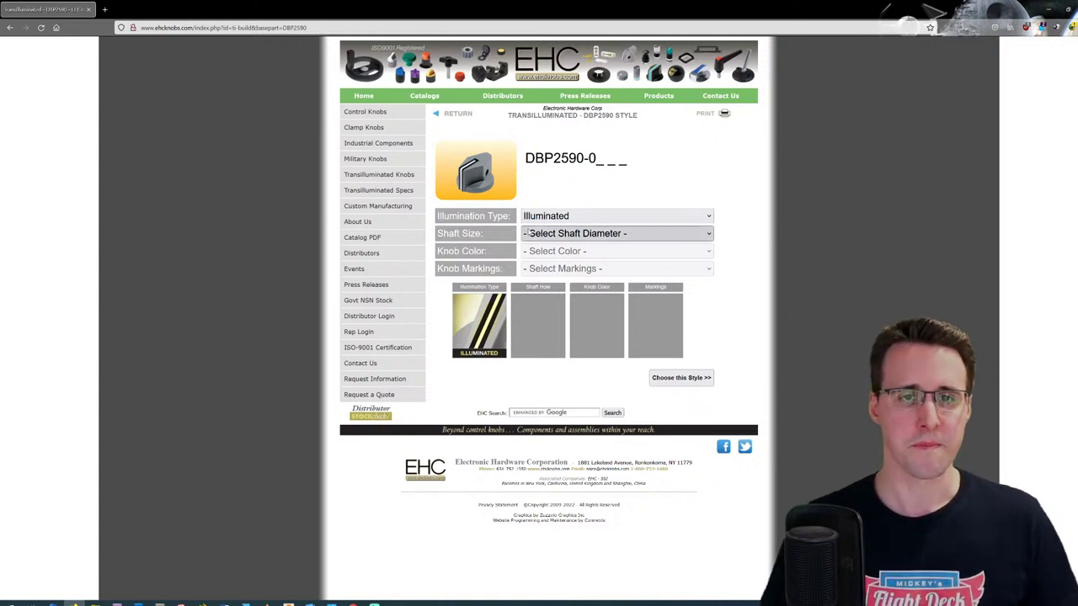
pyautogui.click(537, 237)
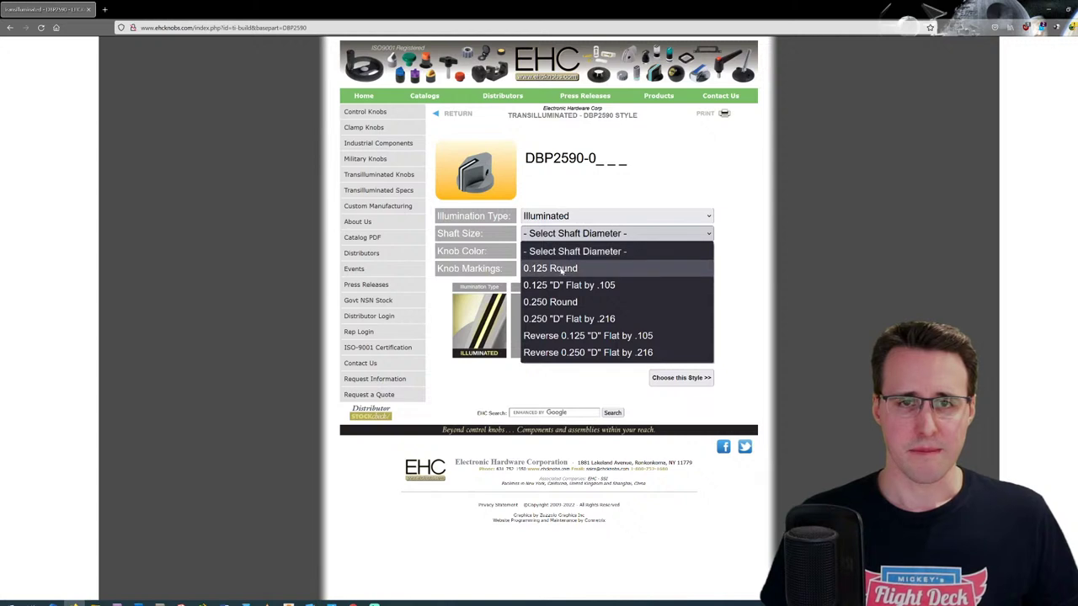
pyautogui.click(577, 270)
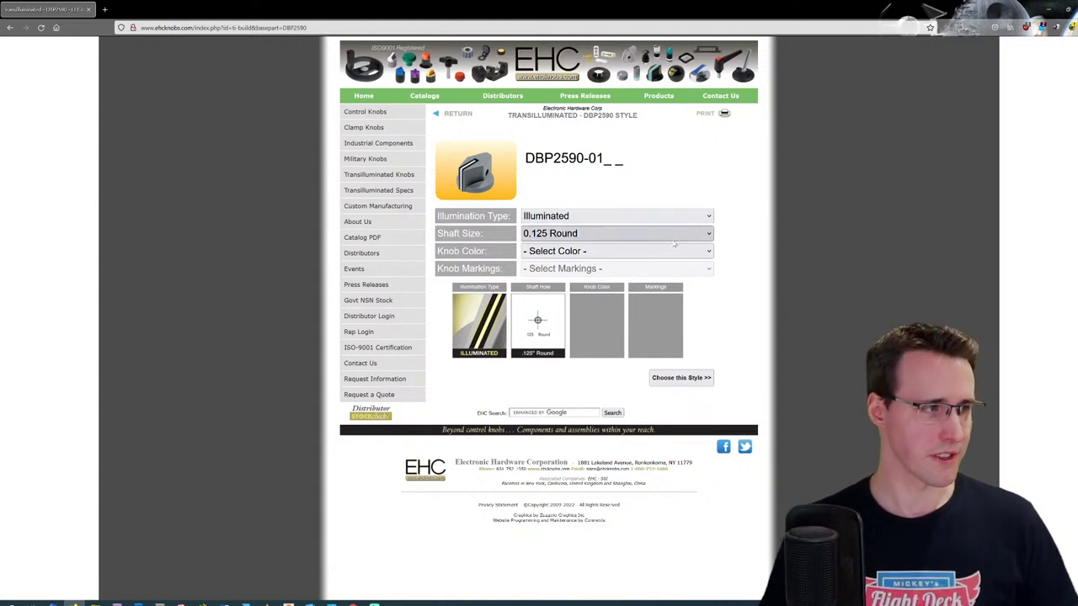
# Step: Set the knob color to Gray, Matte (Boeing 705) and the markings to Black Border / White Line, and choose this style
pyautogui.click(580, 251)
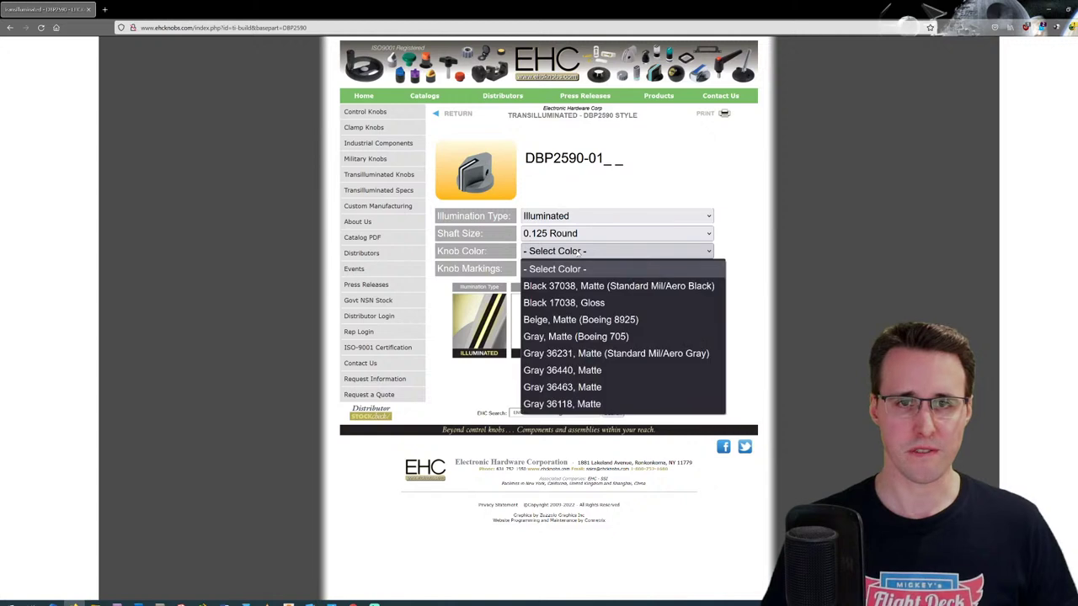
pyautogui.click(632, 338)
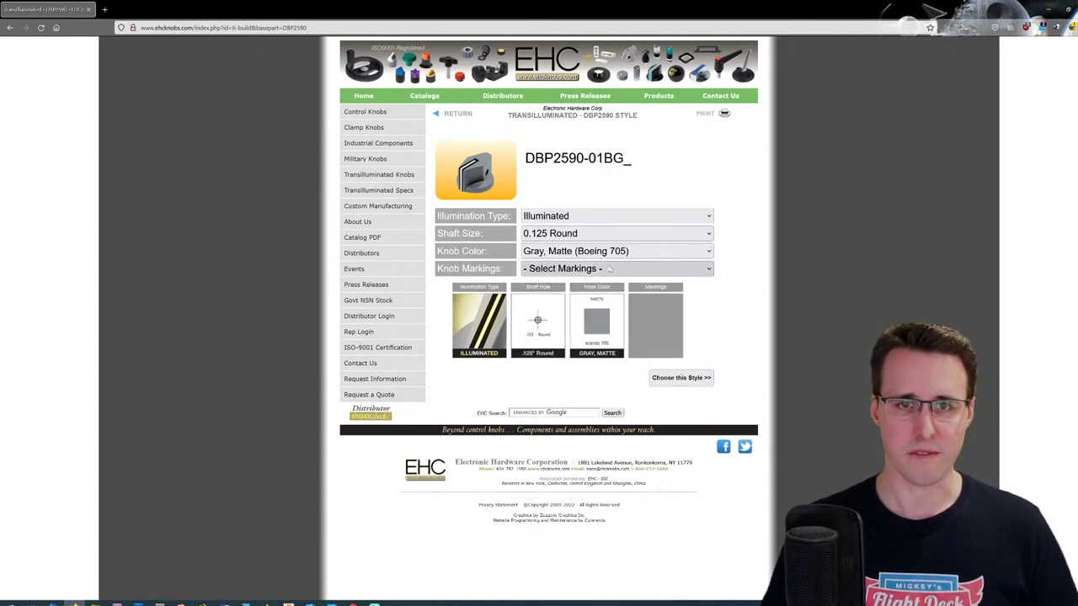
pyautogui.click(607, 272)
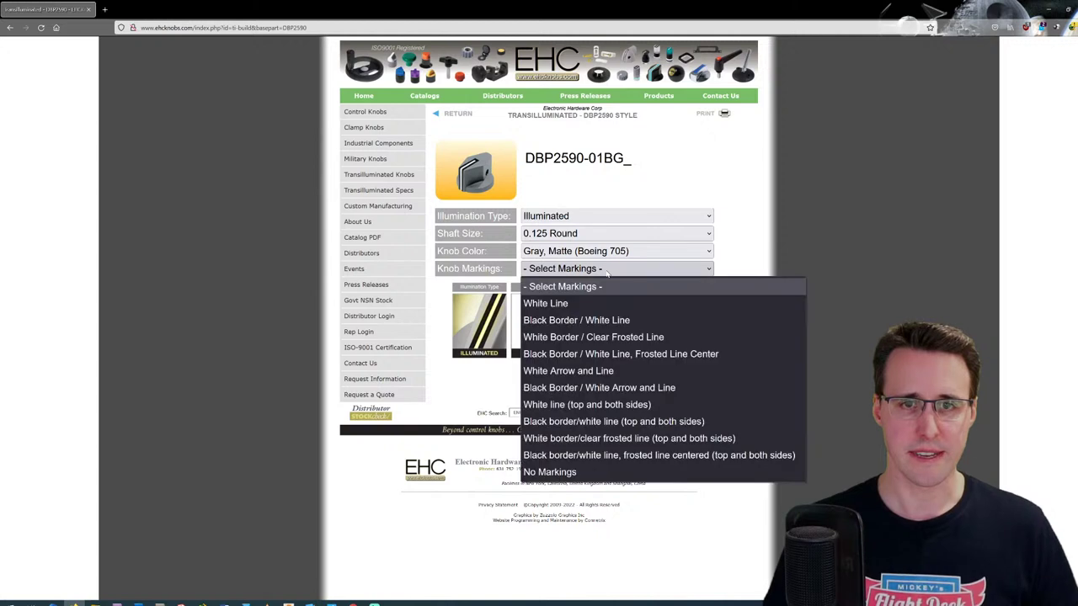
pyautogui.click(601, 320)
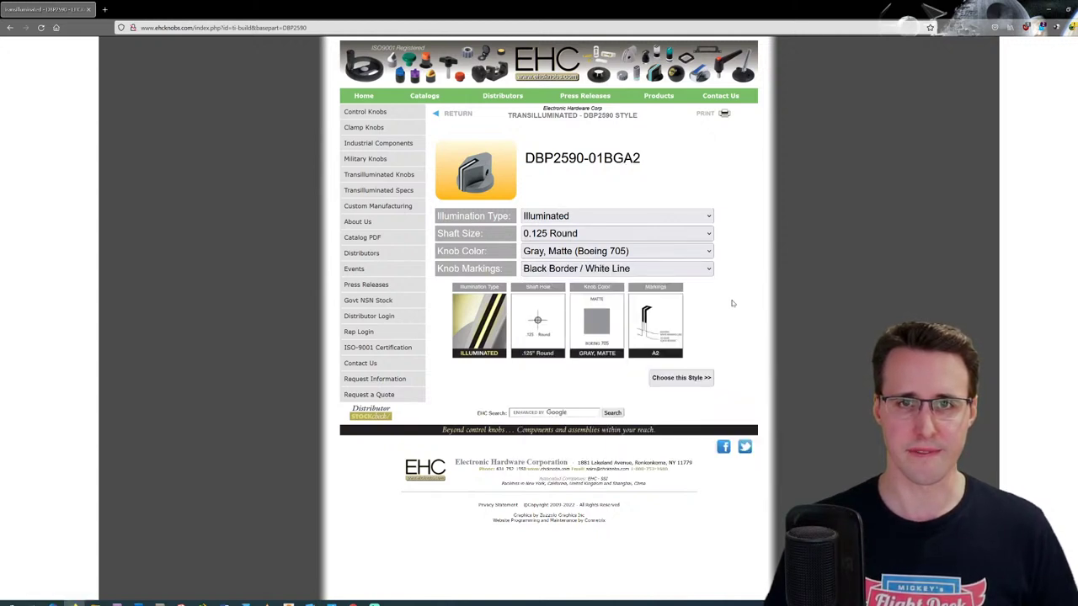
pyautogui.click(697, 376)
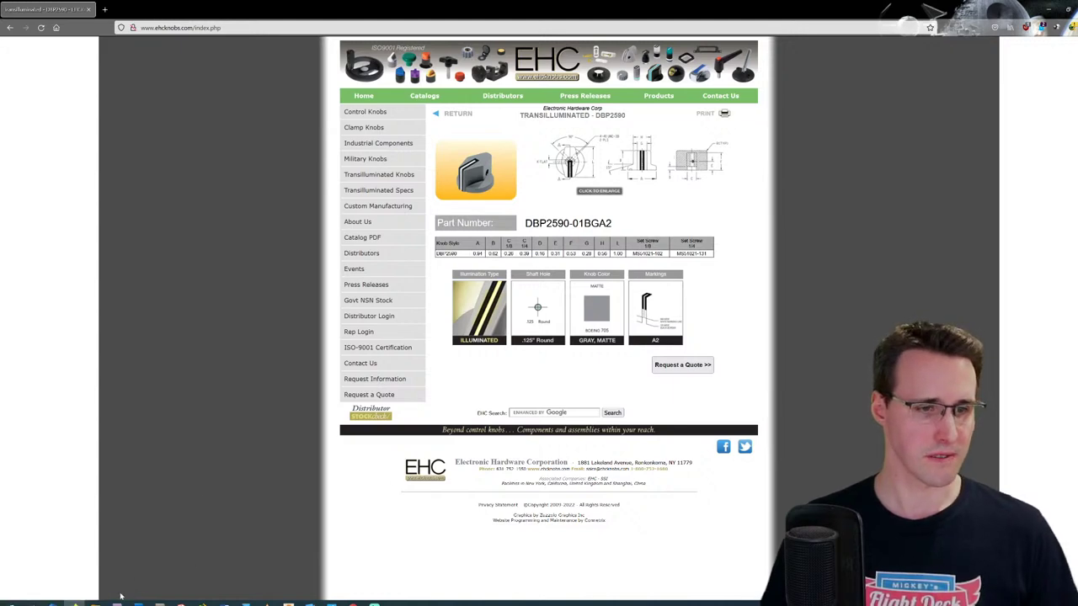
# Step: Open the DBP2590 knob's enlarged dimension drawing PDF in a separate browser tab
pyautogui.click(94, 603)
pyautogui.hotkey('alt', 'Tab')
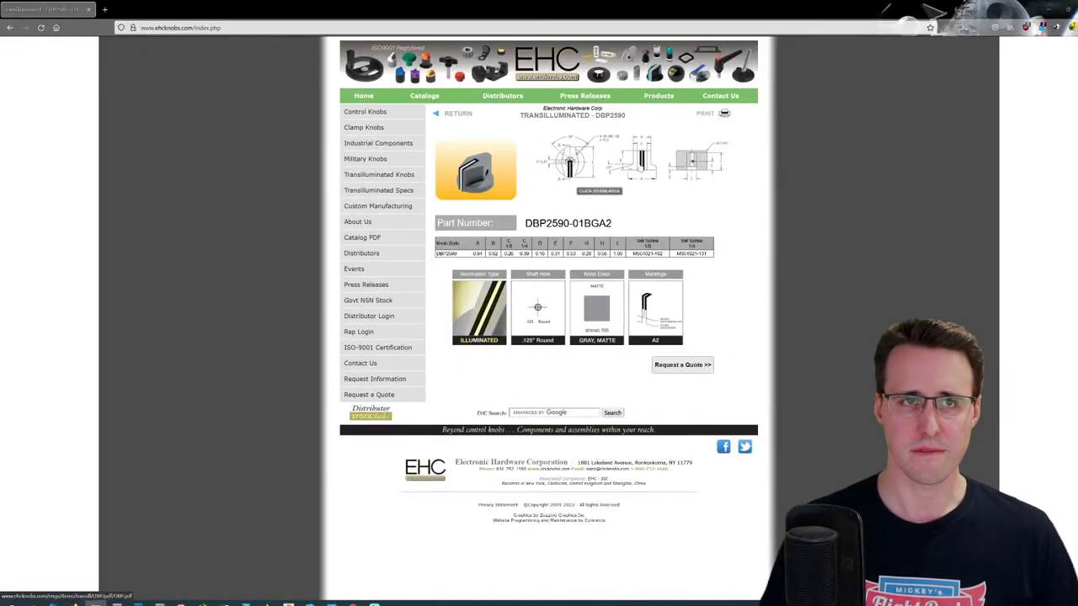
pyautogui.middleClick(640, 165)
pyautogui.click(160, 9)
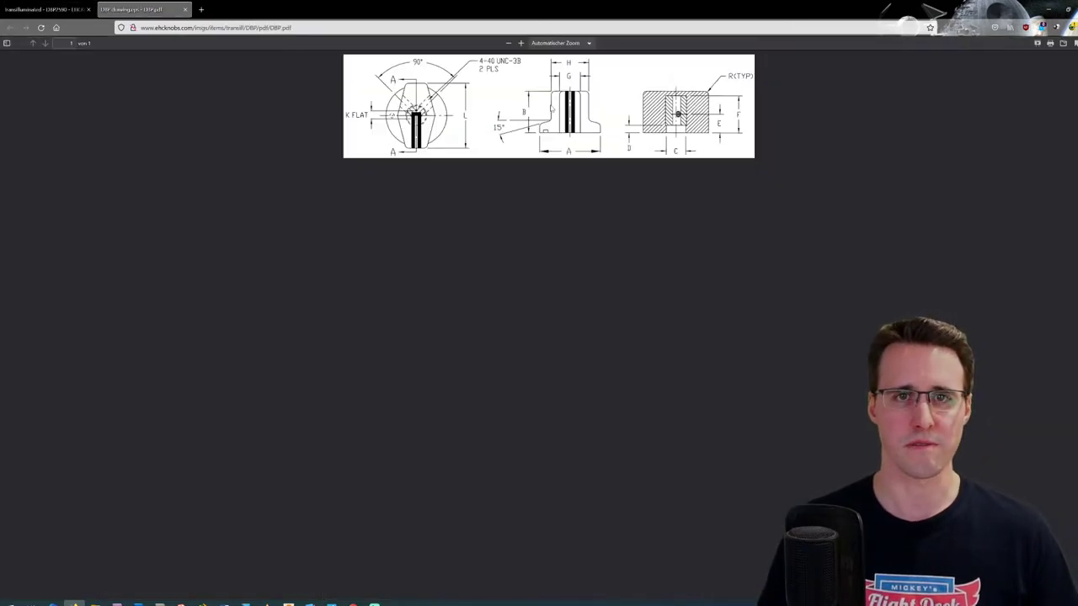
pyautogui.rightClick(551, 108)
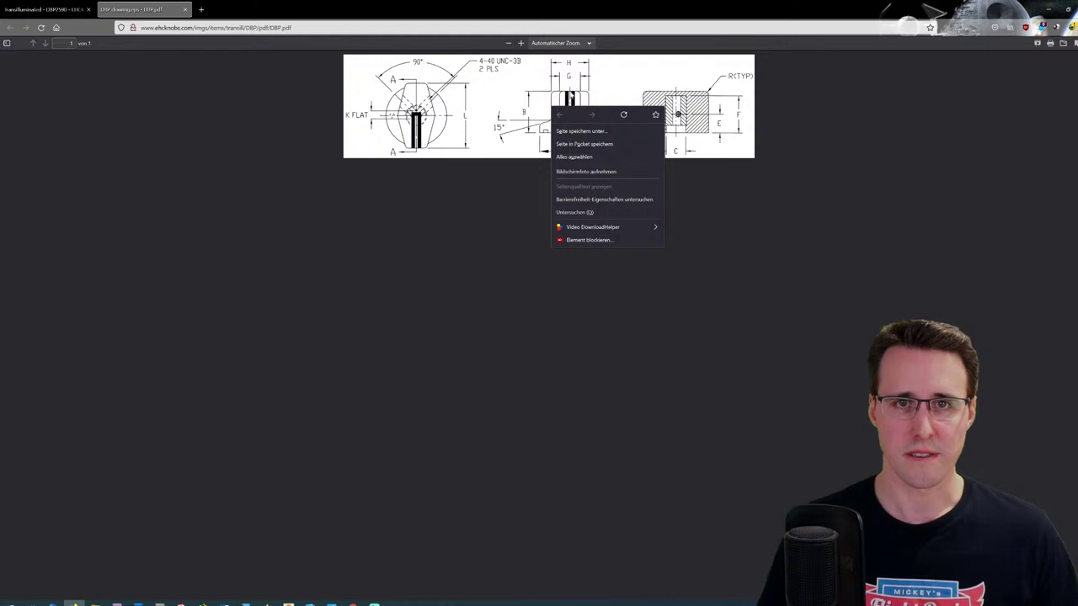
pyautogui.click(549, 106)
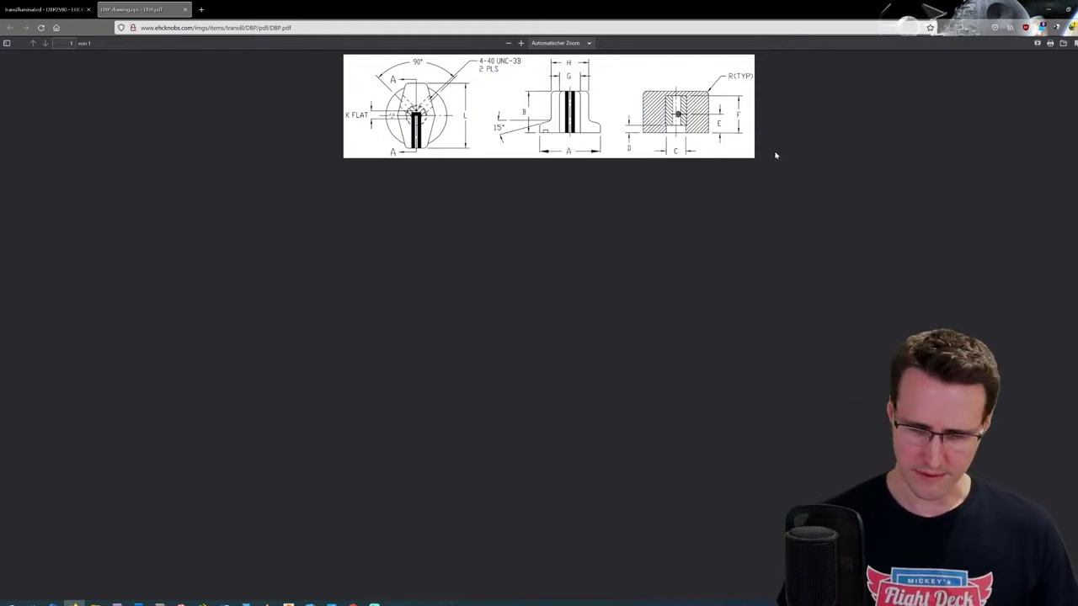
# Step: Capture a rectangular snip of the whole DBP knob dimension drawing and name the image file Door-Knob.jpg for saving
pyautogui.press('shift+super+s')
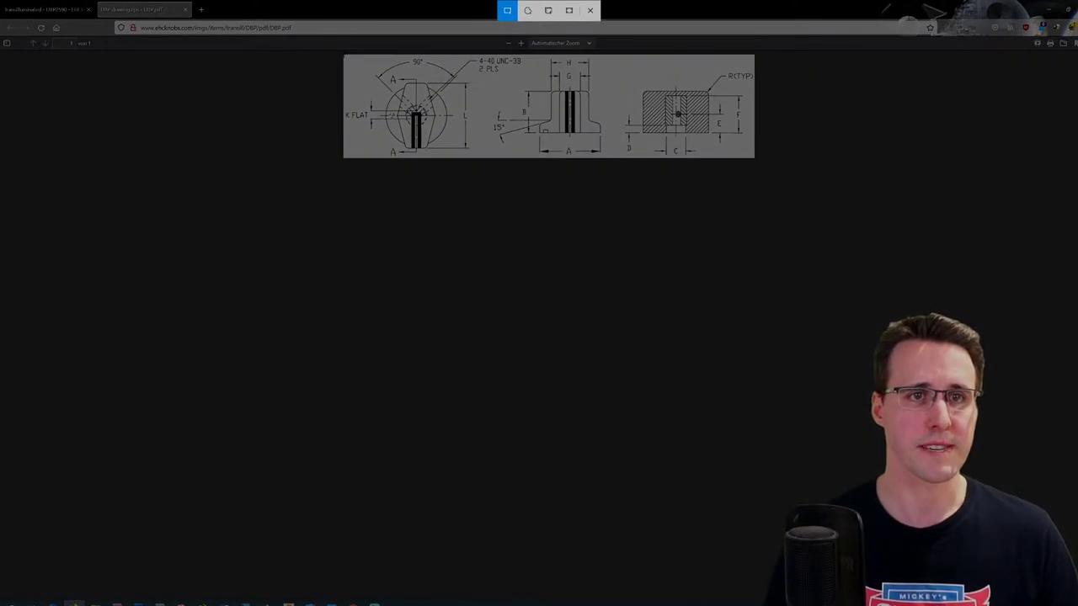
pyautogui.moveTo(343, 53)
pyautogui.mouseDown()
pyautogui.moveTo(577, 158)
pyautogui.moveTo(755, 159)
pyautogui.mouseUp()
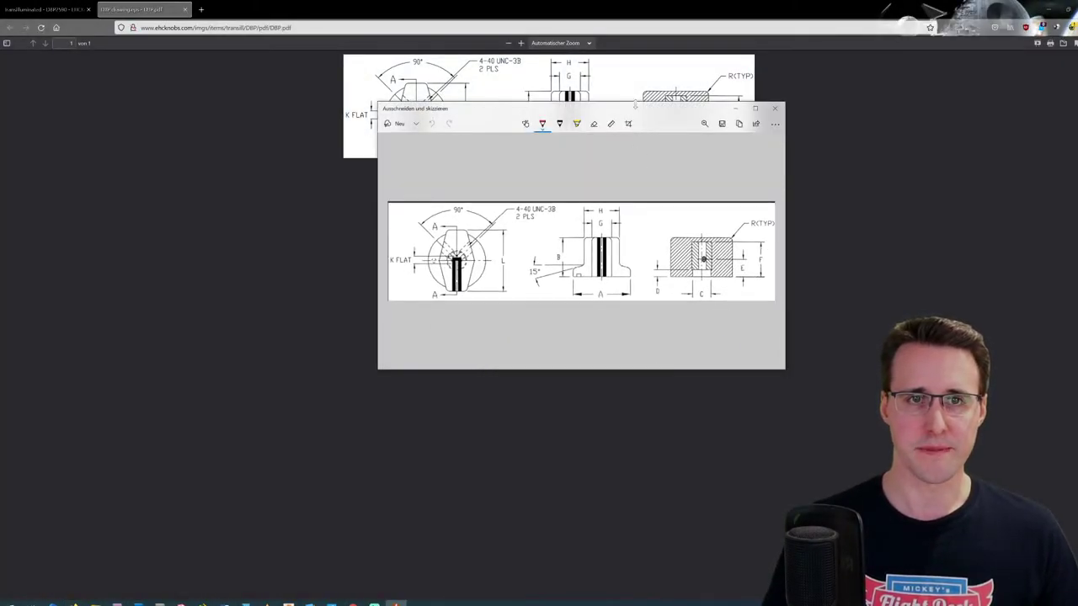
pyautogui.click(722, 123)
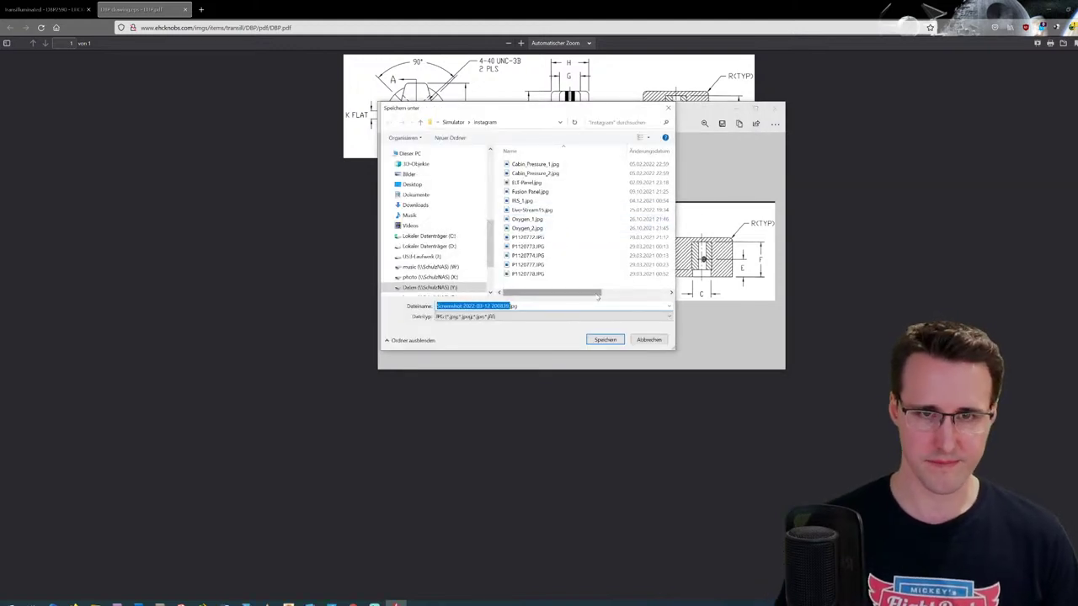
pyautogui.write('Door')
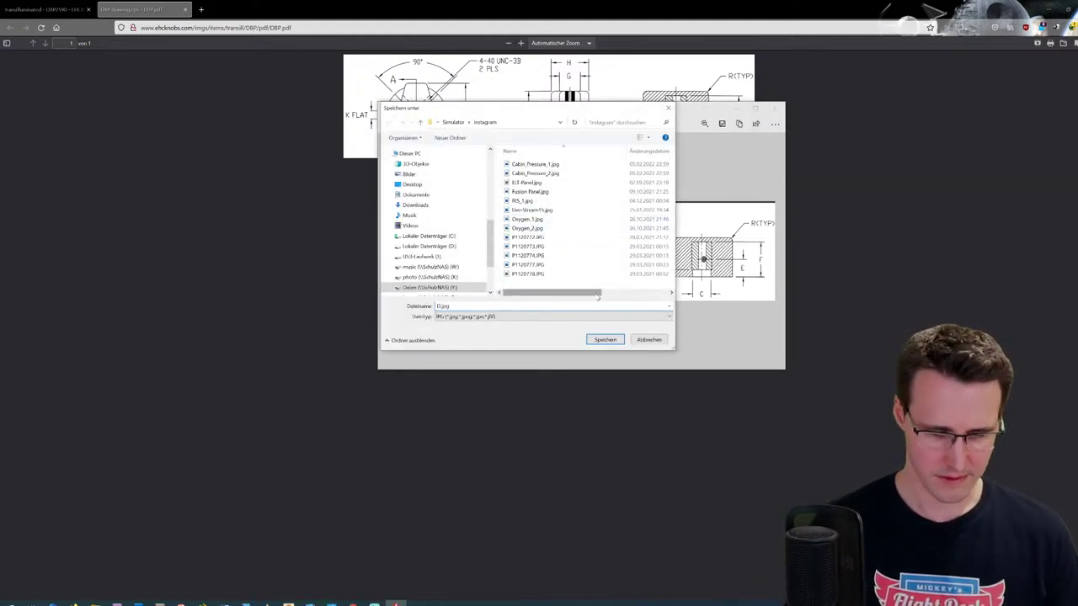
pyautogui.write('-')
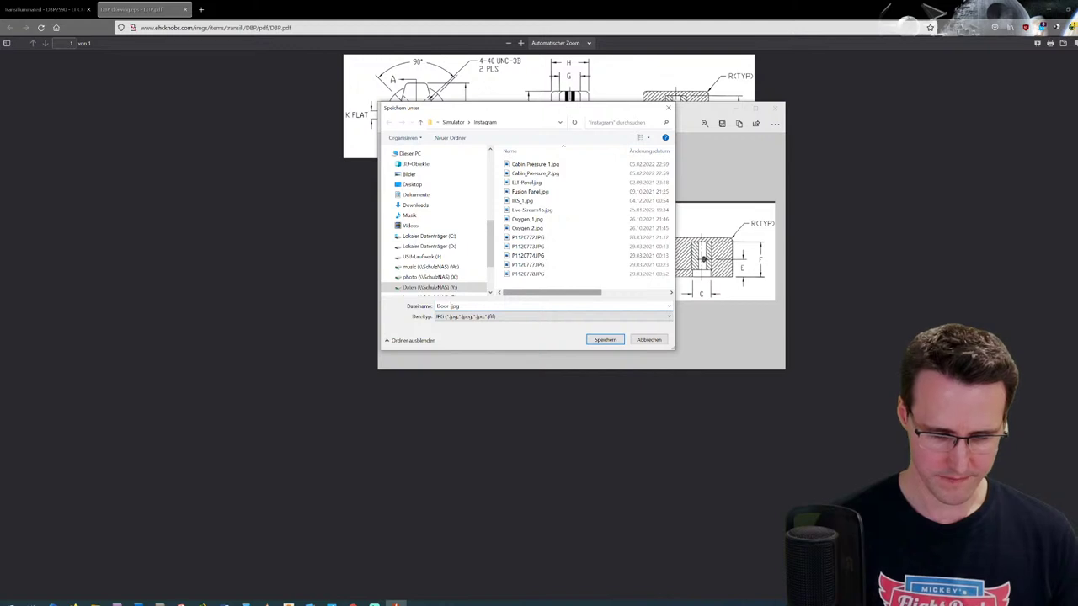
pyautogui.write('Knob')
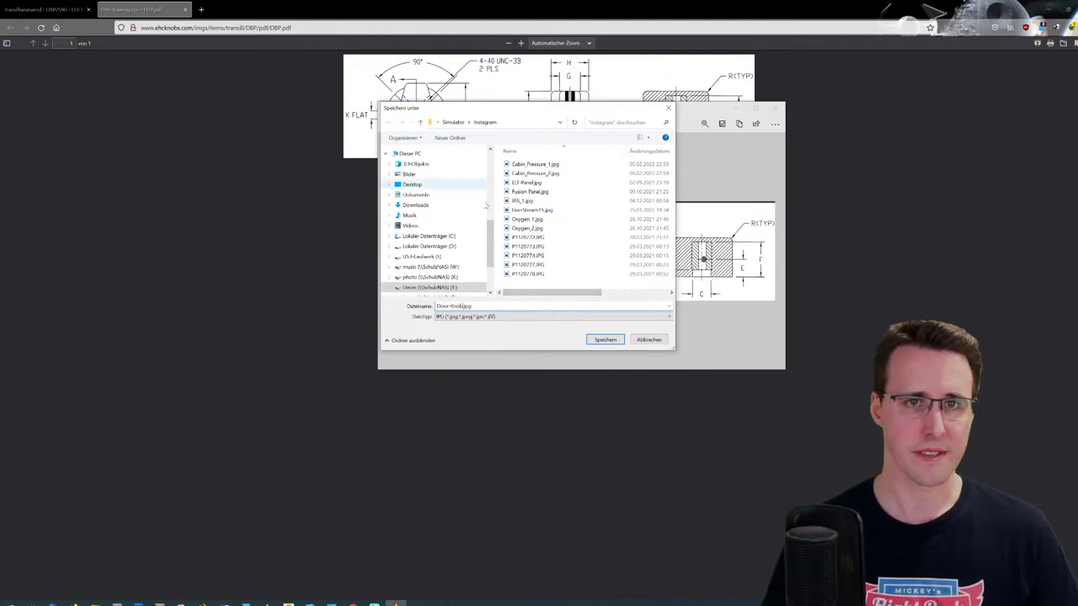
# Step: Save the snip in the Cockpit project's Youtube > Live Stream > 2022-03-12 folder and close the snipping window
pyautogui.scroll(5, 488, 203)
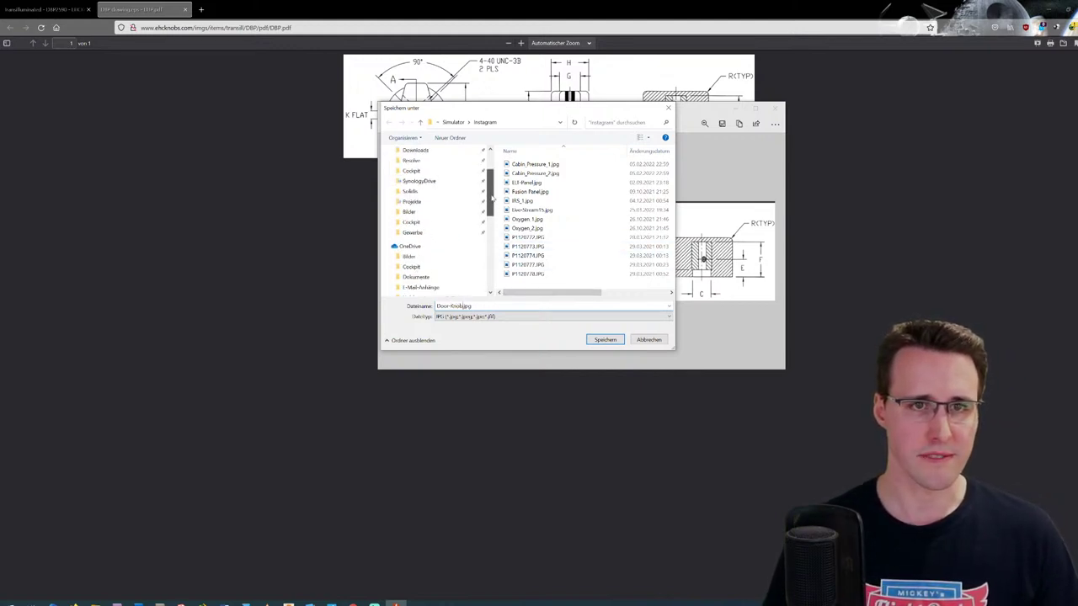
pyautogui.click(419, 172)
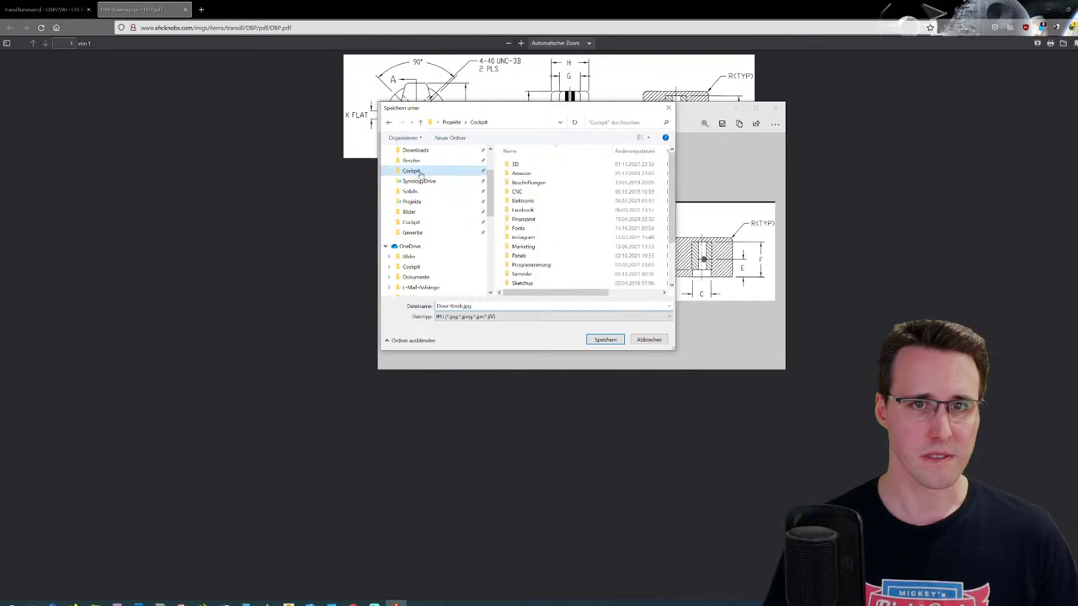
pyautogui.scroll(-2, 530, 231)
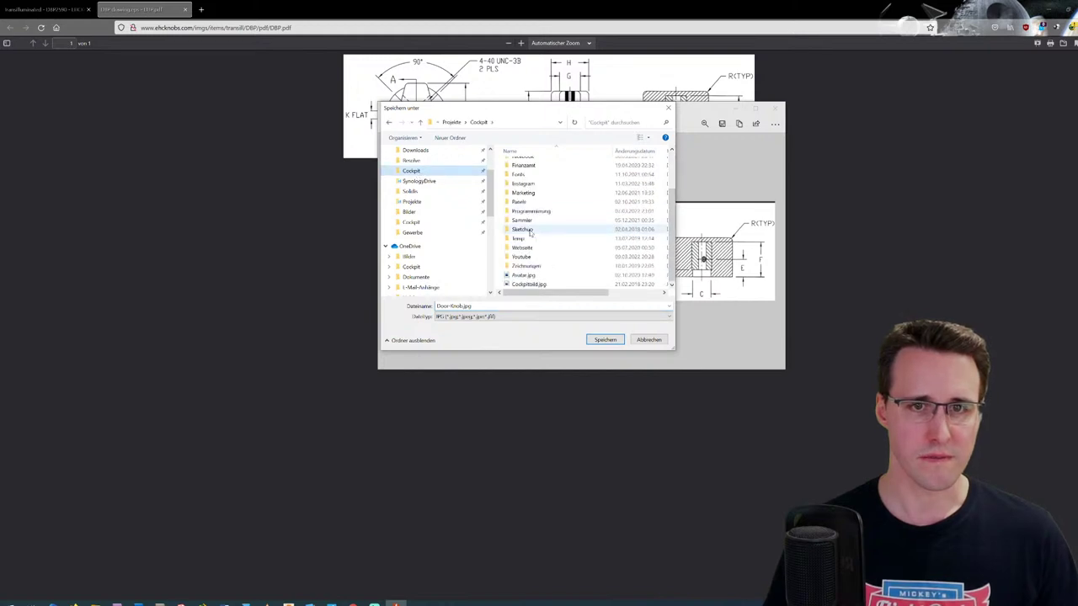
pyautogui.doubleClick(526, 254)
pyautogui.scroll(-10, 536, 257)
pyautogui.scroll(-10, 535, 258)
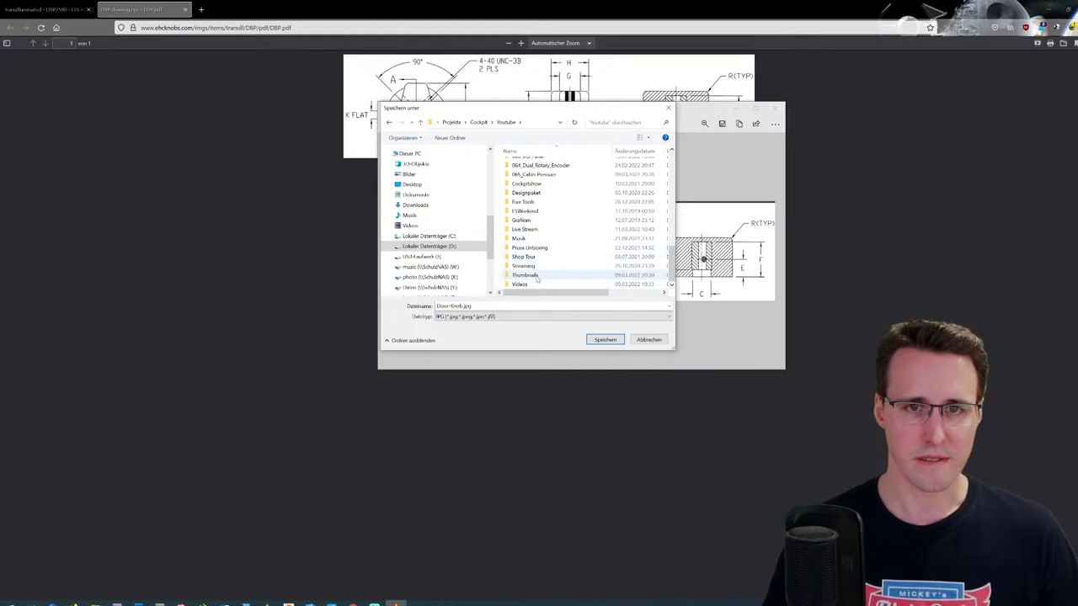
pyautogui.doubleClick(537, 230)
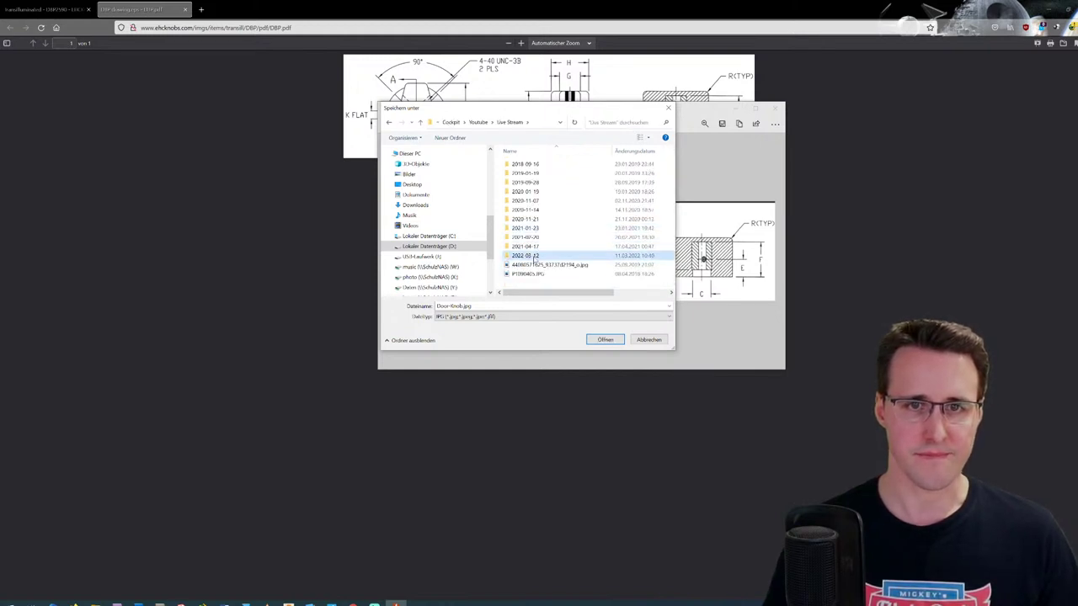
pyautogui.doubleClick(534, 256)
pyautogui.click(603, 340)
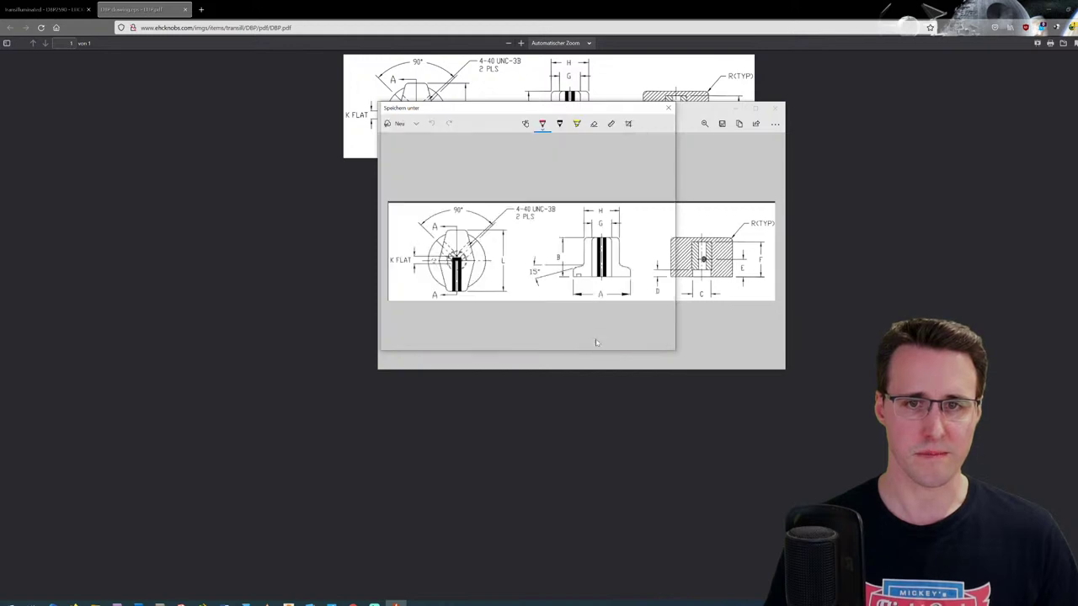
pyautogui.click(775, 110)
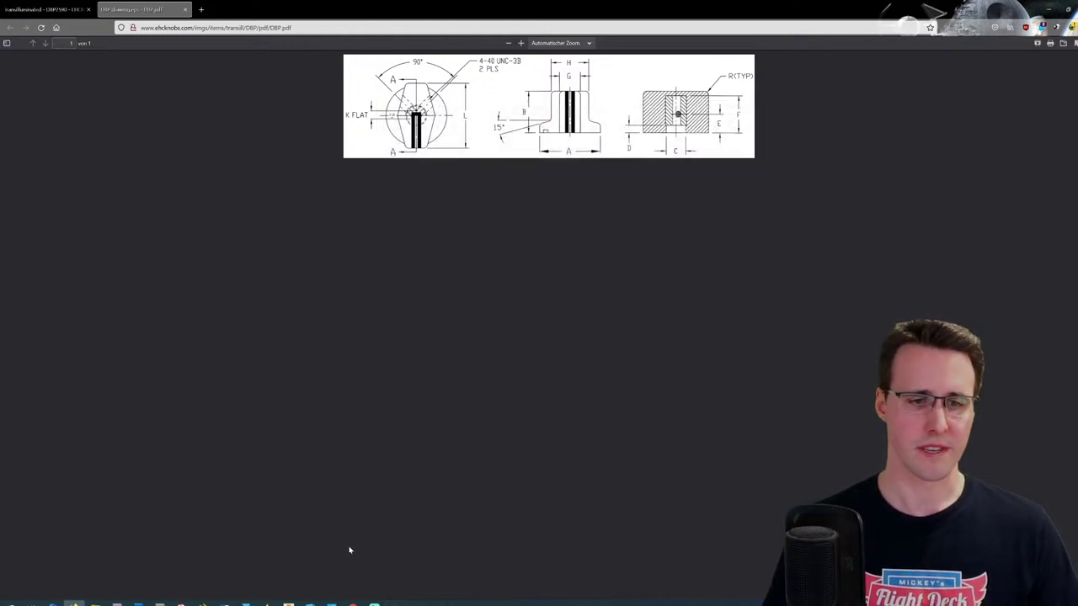
# Step: Switch to Fusion 360 and start inserting a canvas from an image stored on the computer
pyautogui.click(289, 603)
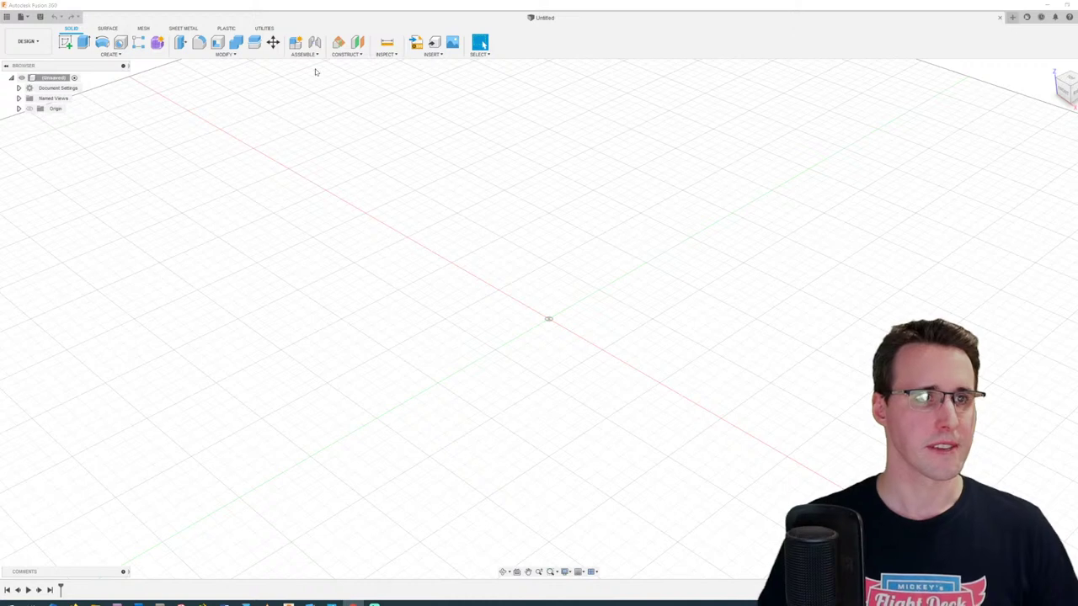
pyautogui.click(436, 55)
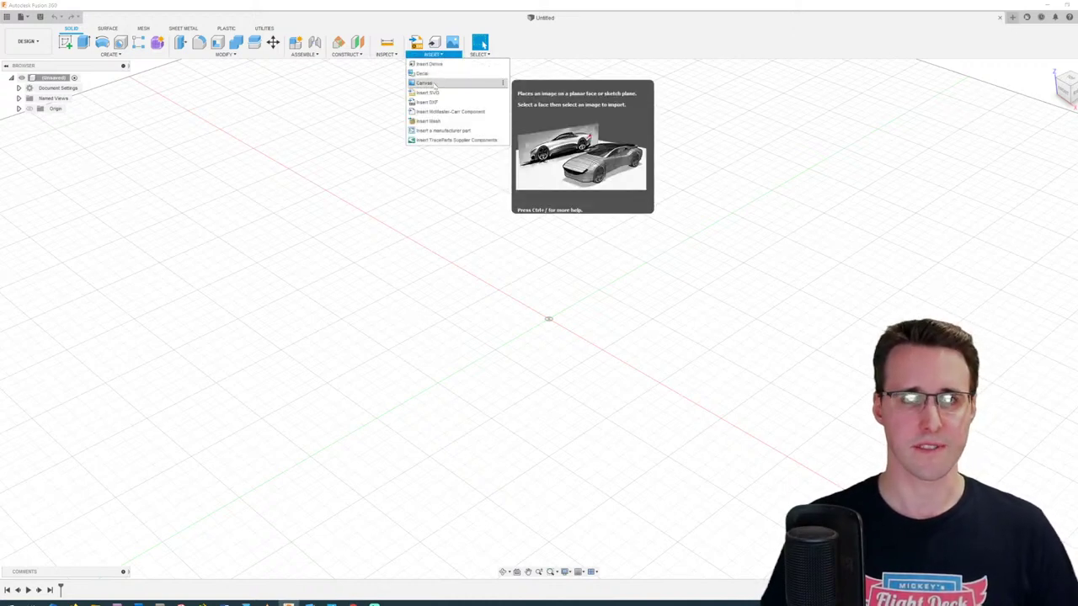
pyautogui.click(424, 84)
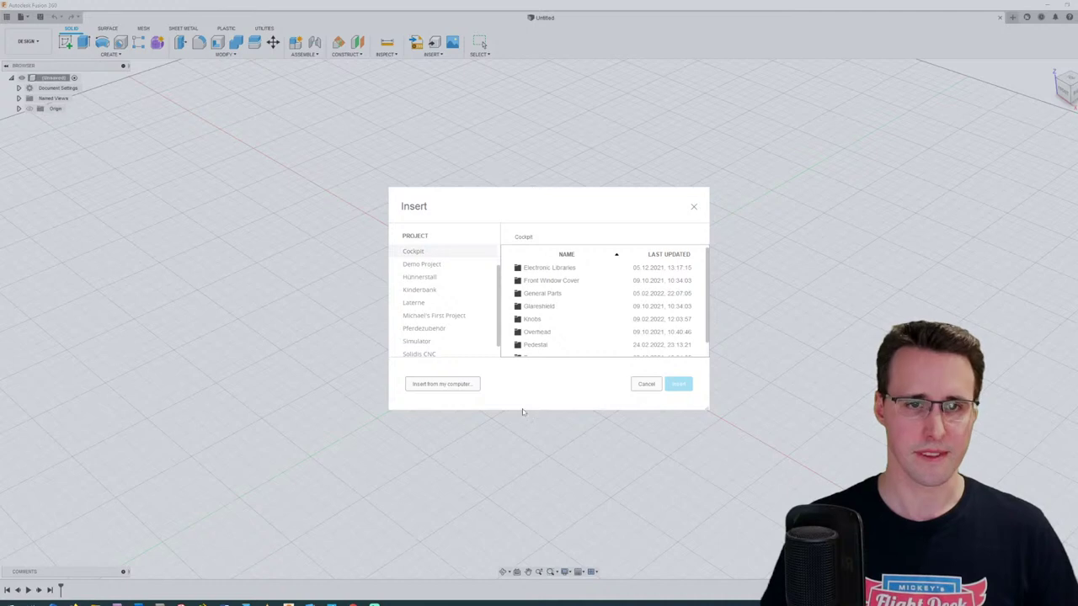
pyautogui.click(443, 385)
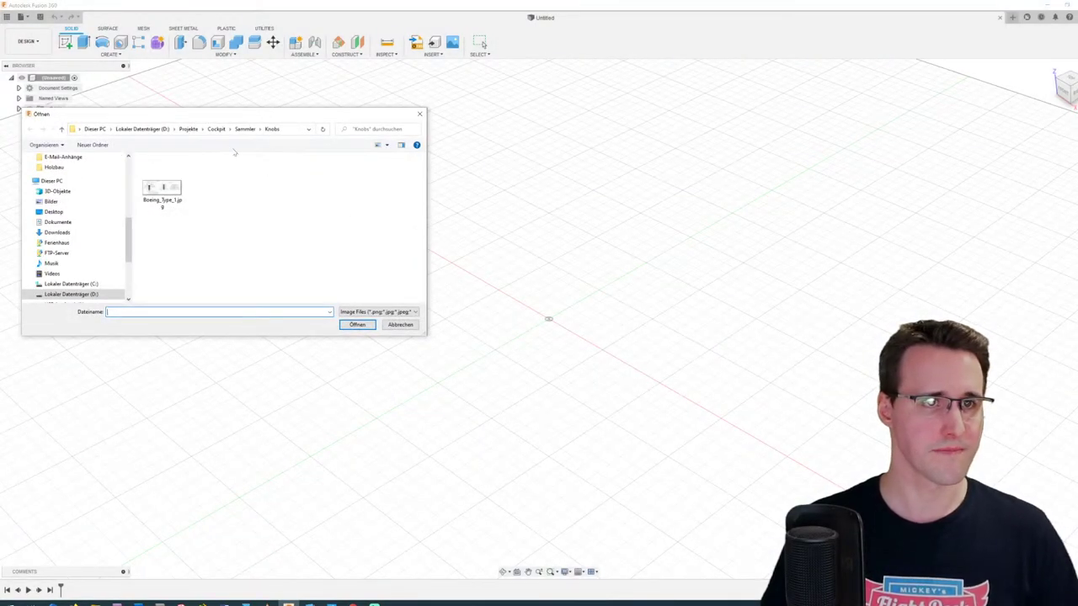
# Step: Load Door-Knob.jpg from the Cockpit > Youtube > Live Stream > 2022-03-12 folder as the canvas image
pyautogui.click(217, 128)
pyautogui.scroll(-3, 177, 252)
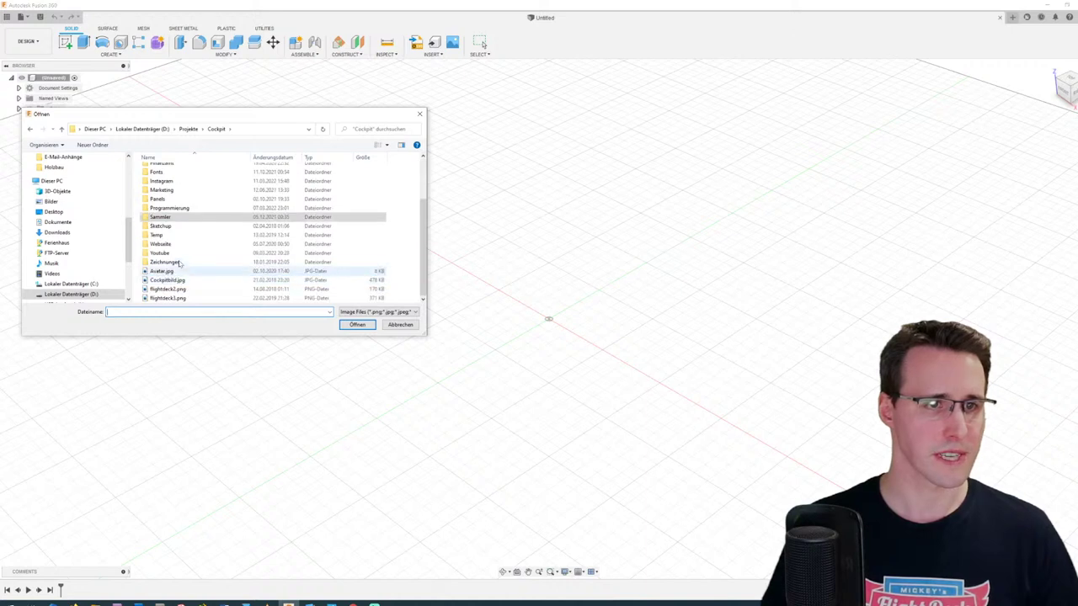
pyautogui.doubleClick(160, 253)
pyautogui.scroll(-5, 184, 260)
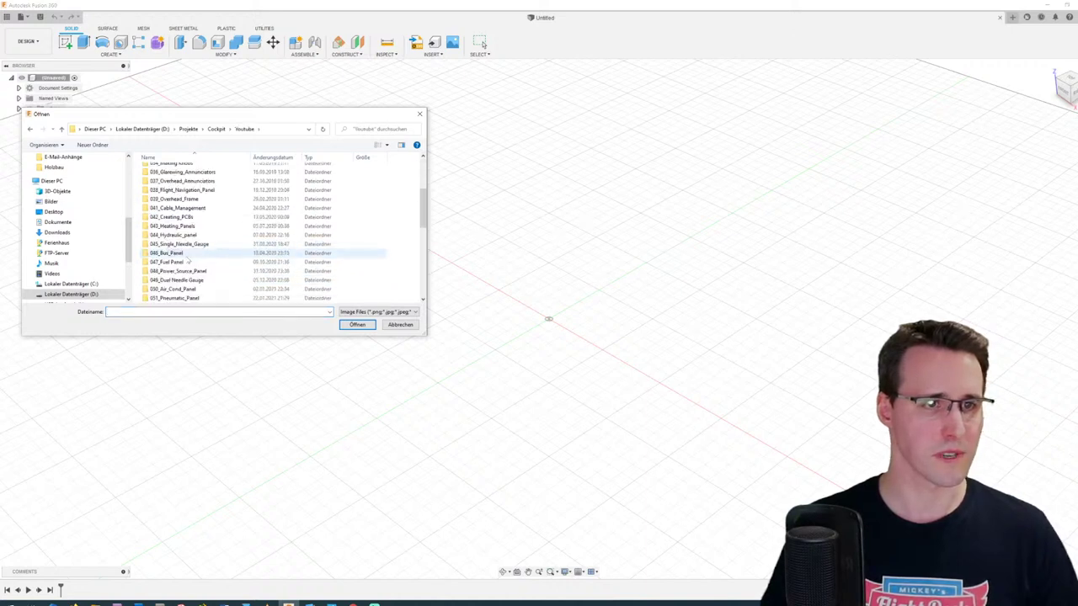
pyautogui.scroll(-2, 183, 270)
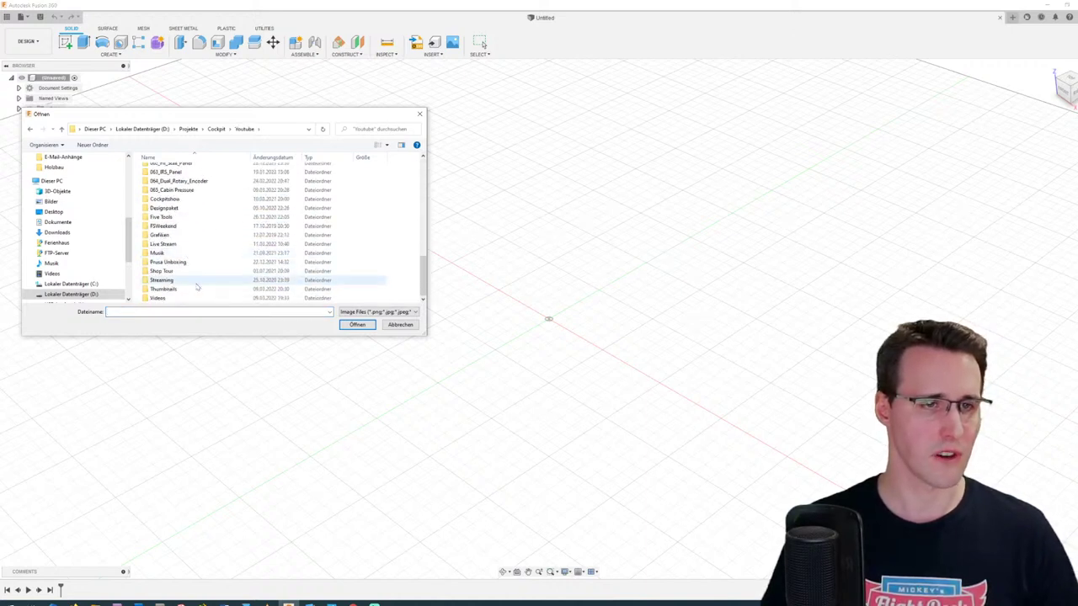
pyautogui.doubleClick(180, 244)
pyautogui.doubleClick(181, 259)
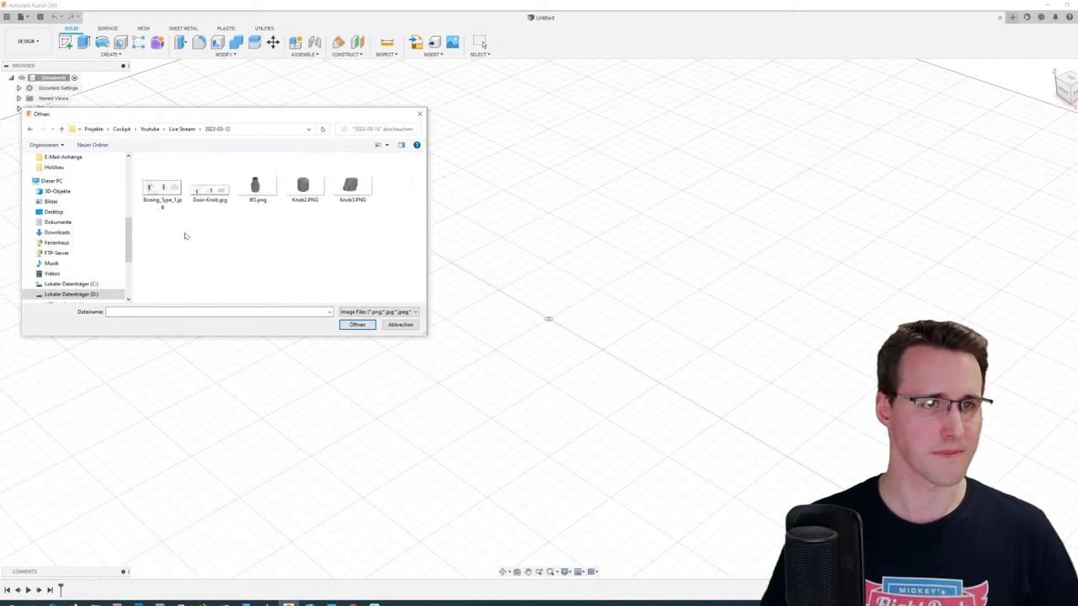
pyautogui.click(210, 190)
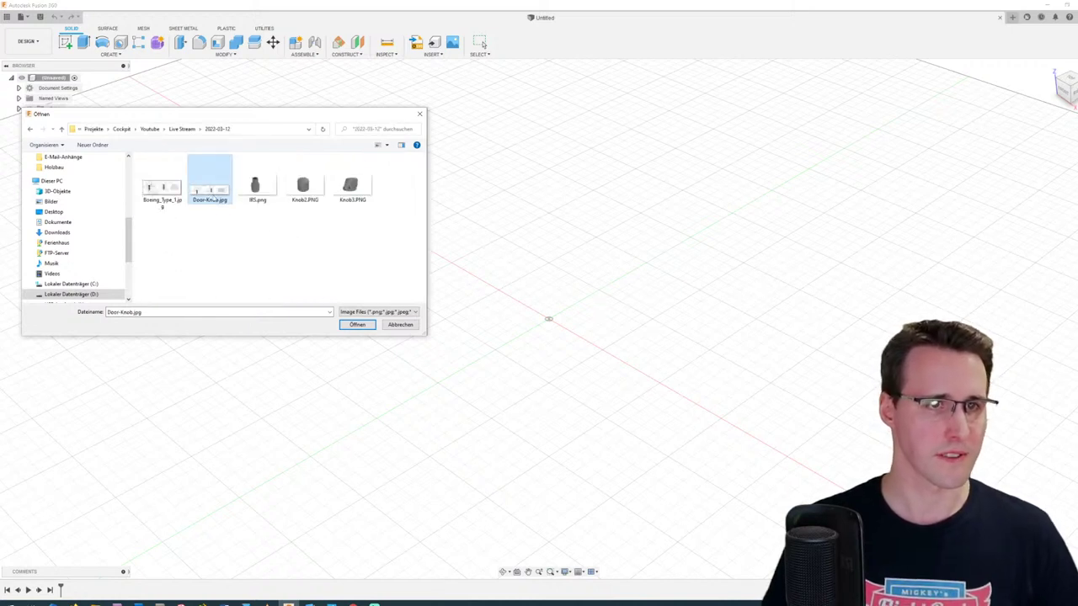
pyautogui.click(357, 325)
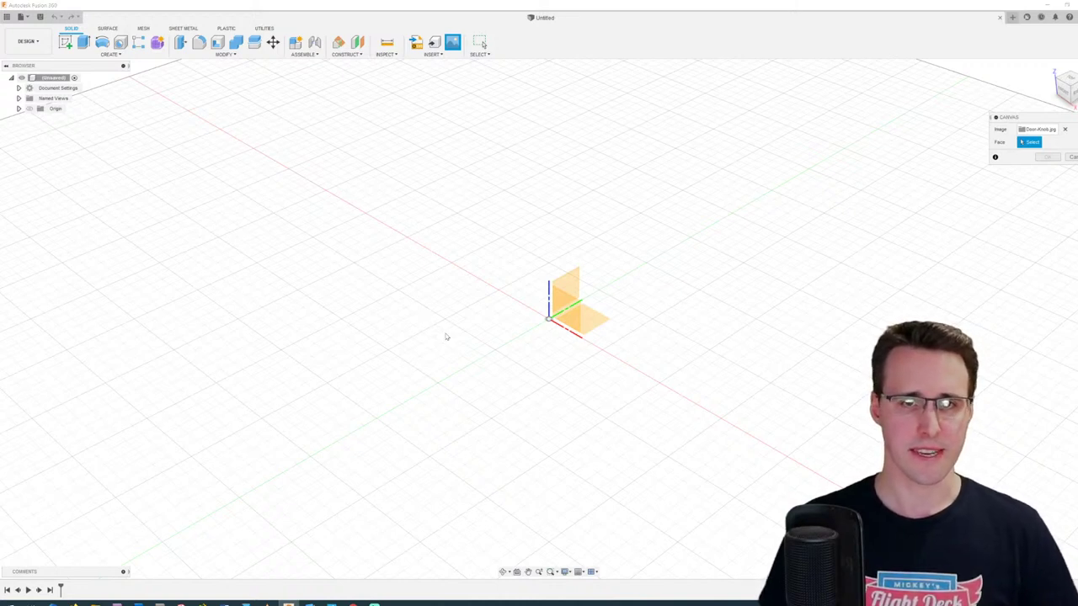
# Step: Place the knob drawing canvas on the vertical XZ origin plane, keeping the default position and scale
pyautogui.click(570, 318)
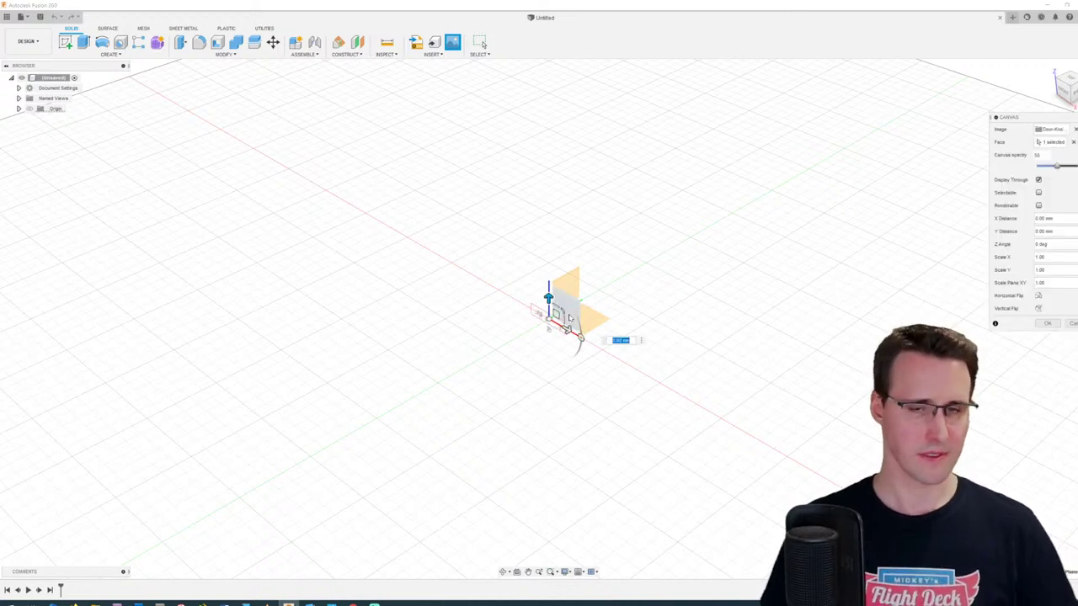
pyautogui.keyDown('shift'); pyautogui.moveTo(570, 318); pyautogui.dragTo(587, 304, button='middle'); pyautogui.keyUp('shift')
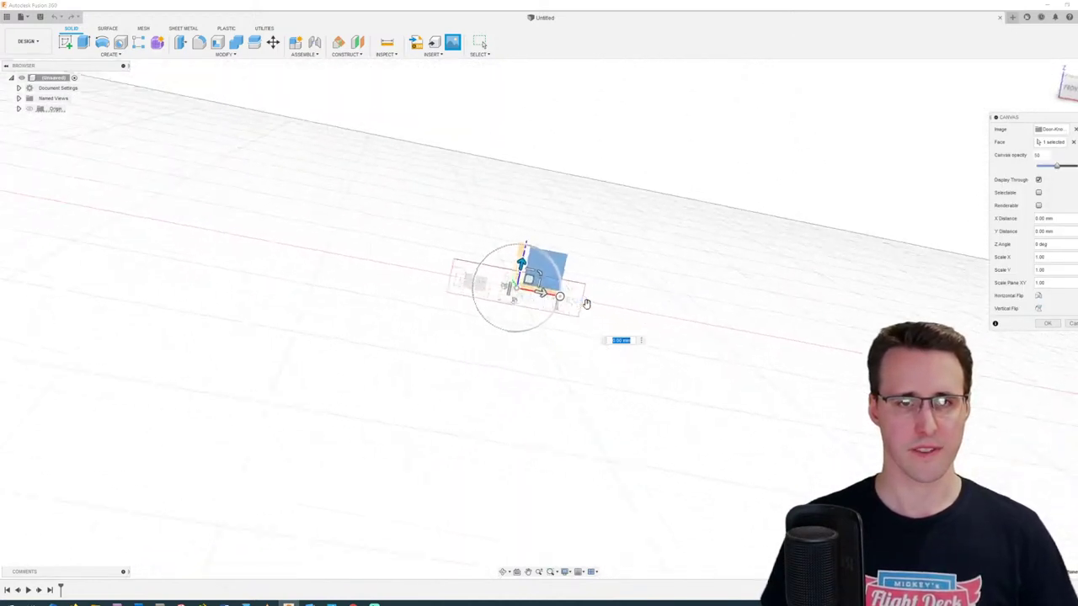
pyautogui.scroll(6, 586, 303)
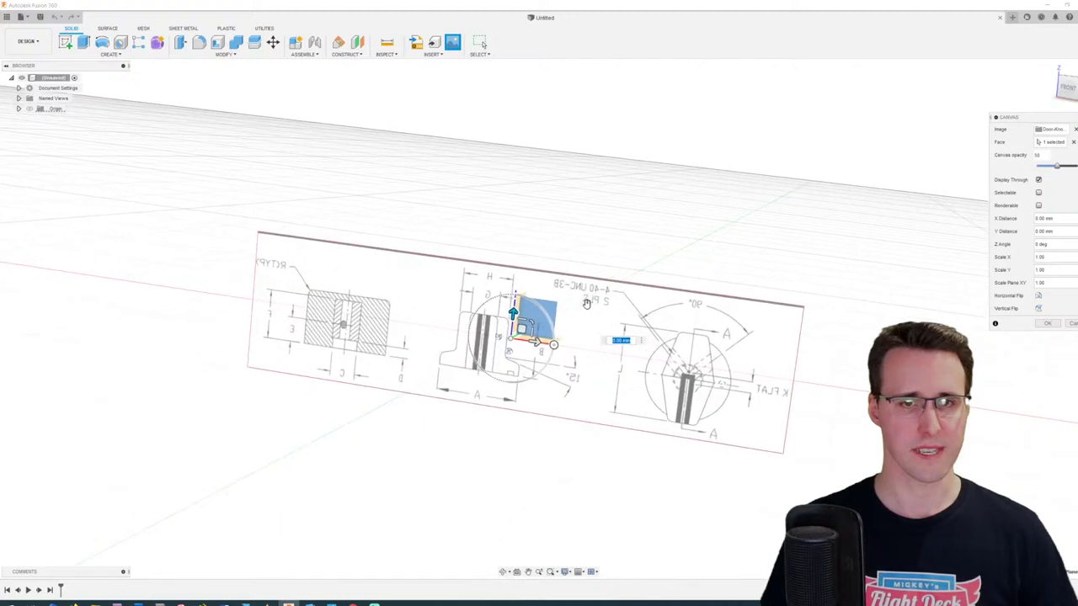
pyautogui.scroll(-3, 587, 303)
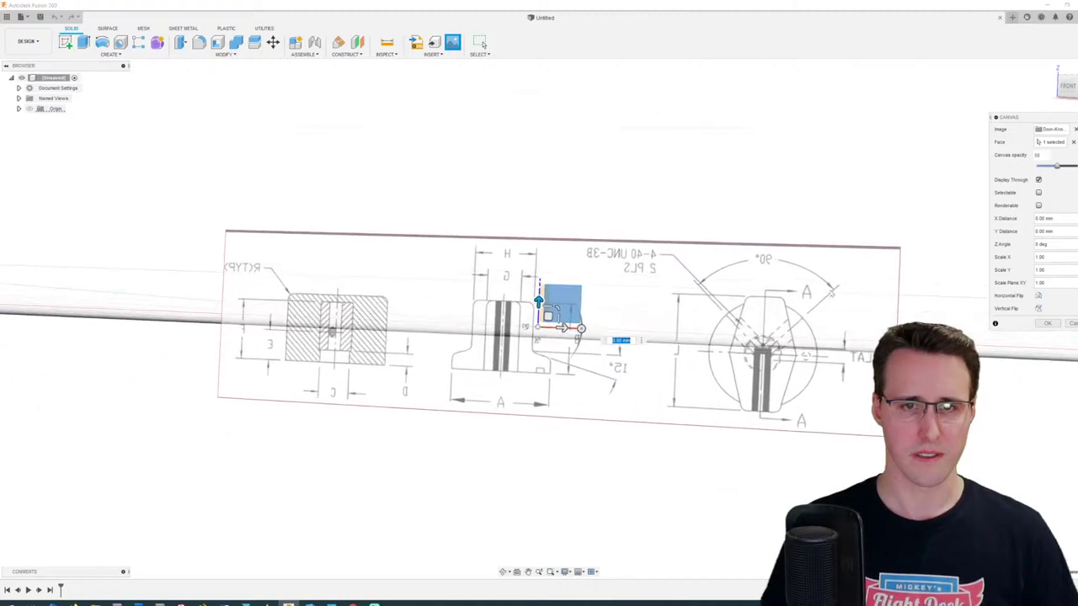
pyautogui.moveTo(1068, 303)
pyautogui.keyDown('shift'); pyautogui.mouseDown(button='middle')
pyautogui.moveTo(1019, 326)
pyautogui.moveTo(966, 326)
pyautogui.mouseUp(button='middle'); pyautogui.keyUp('shift')
pyautogui.click(1046, 324)
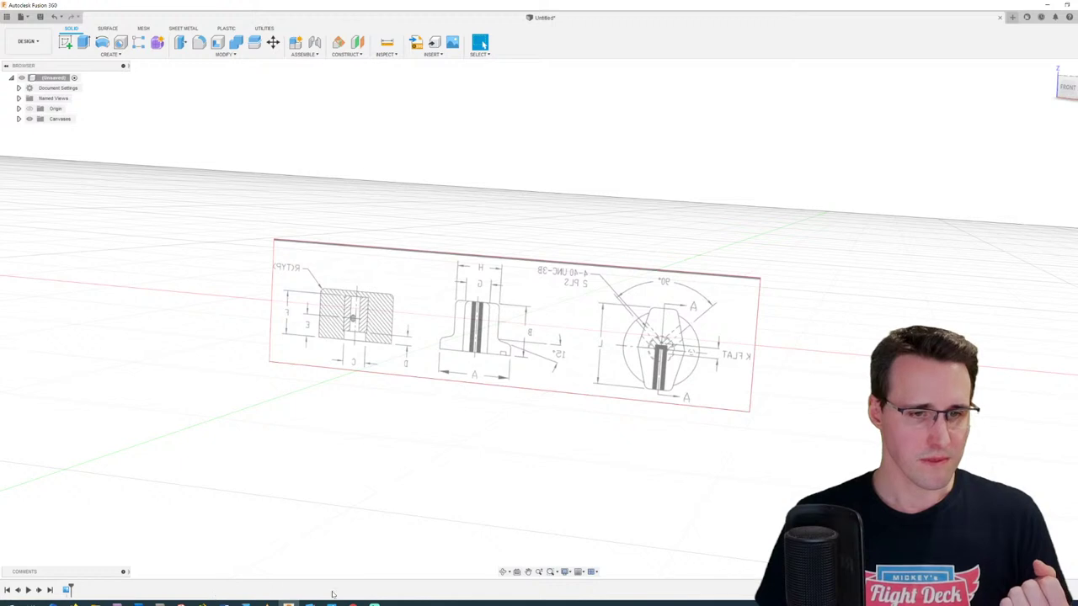
# Step: Switch to the browser's DBP2590 product page and enlarge it to read the knob's dimension table
pyautogui.moveTo(352, 603)
pyautogui.click(74, 602)
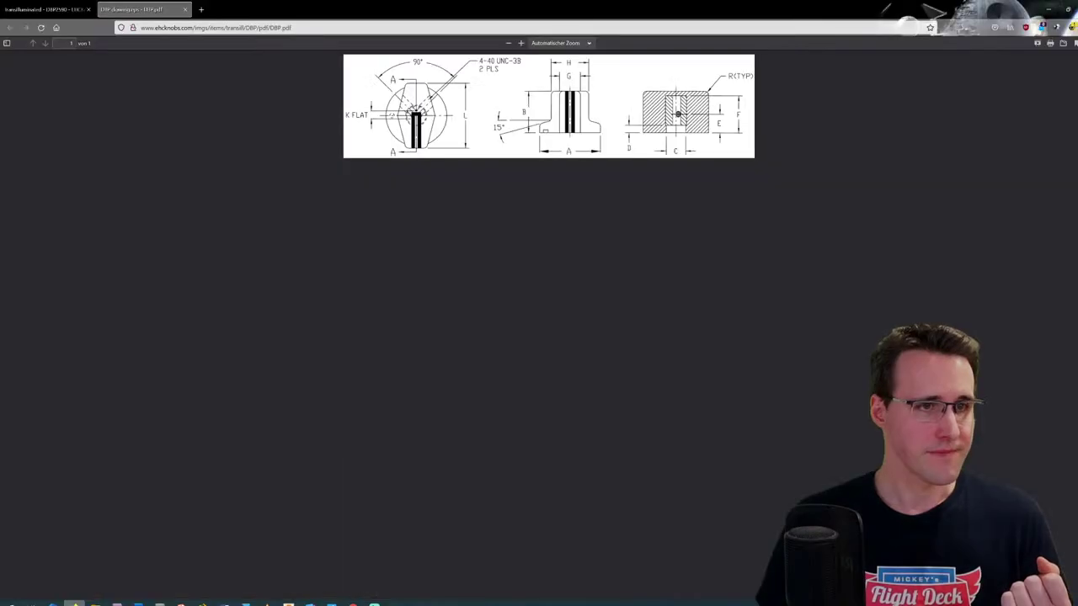
pyautogui.click(54, 10)
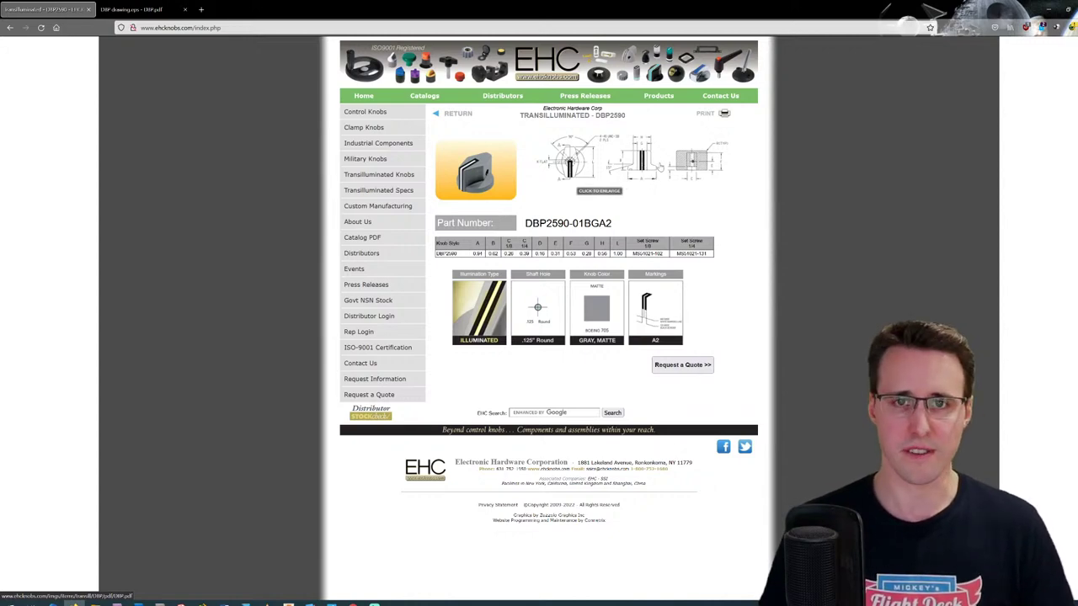
pyautogui.hotkey('ctrl', '+')
pyautogui.hotkey('ctrl', '+')
pyautogui.hotkey('ctrl', '+')
pyautogui.hotkey('ctrl', '+')
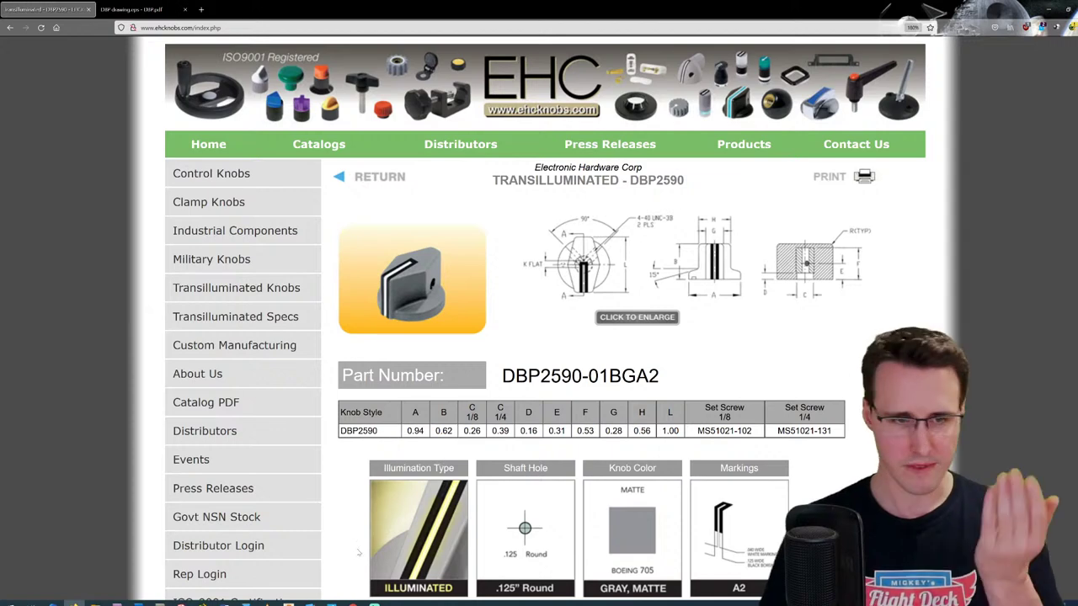
# Step: Open the Windows calculator's length converter and convert the knob's dimension A of 0.94 inches to millimetres
pyautogui.press('super')
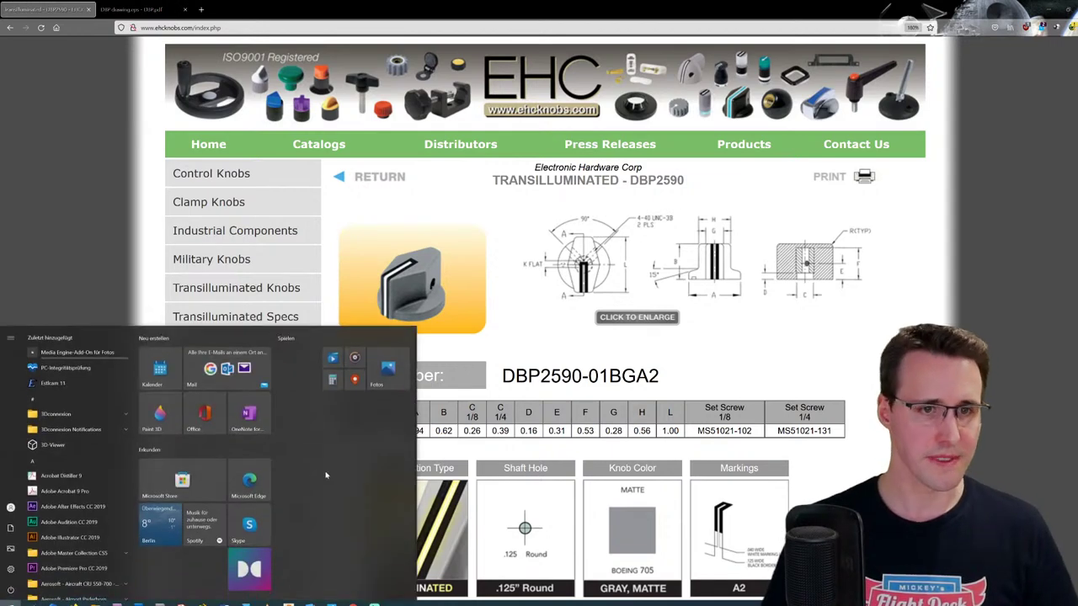
pyautogui.click(332, 379)
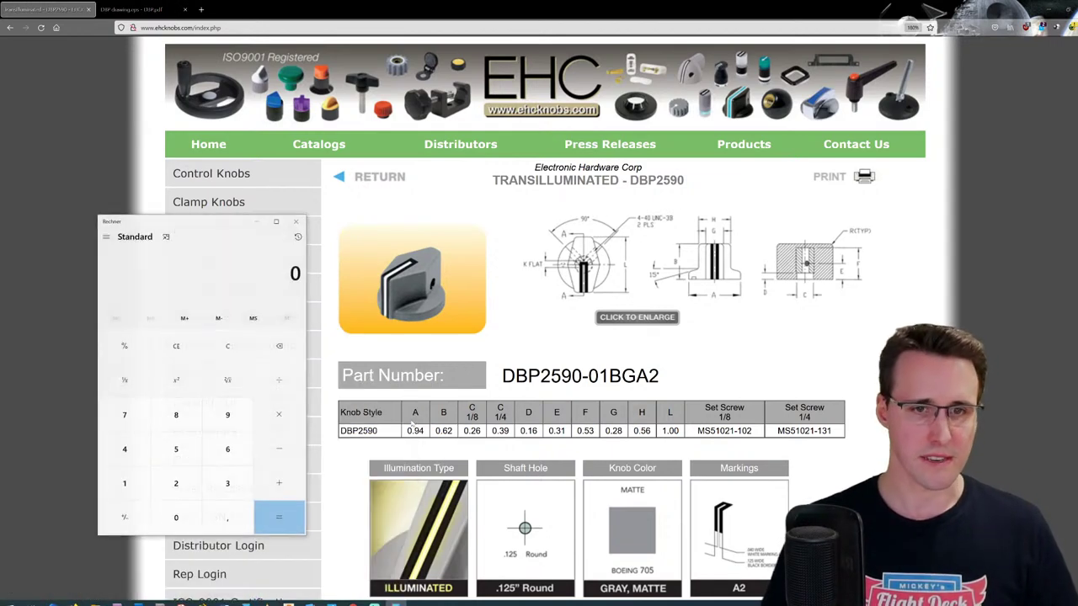
pyautogui.click(106, 237)
pyautogui.click(122, 412)
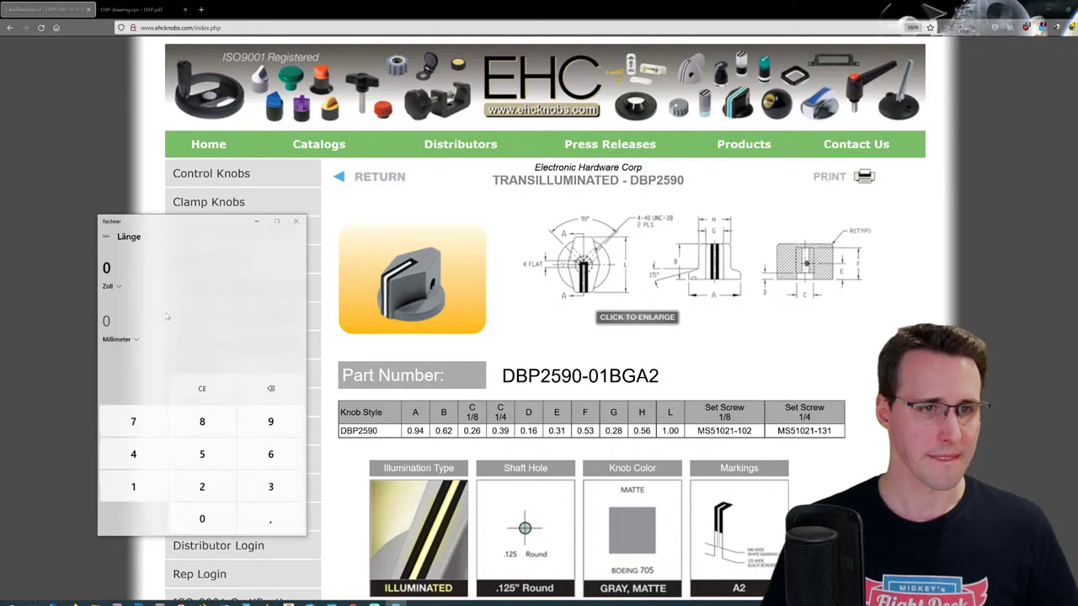
pyautogui.write('0,94')
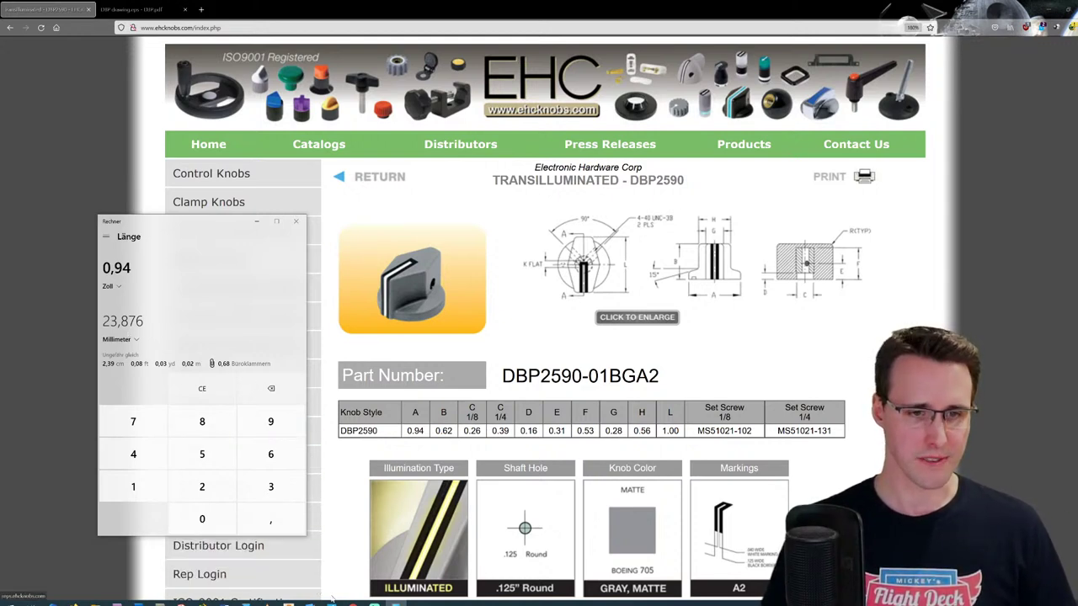
# Step: Switch to Fusion 360 and start calibrating the Door-Knob canvas
pyautogui.click(288, 604)
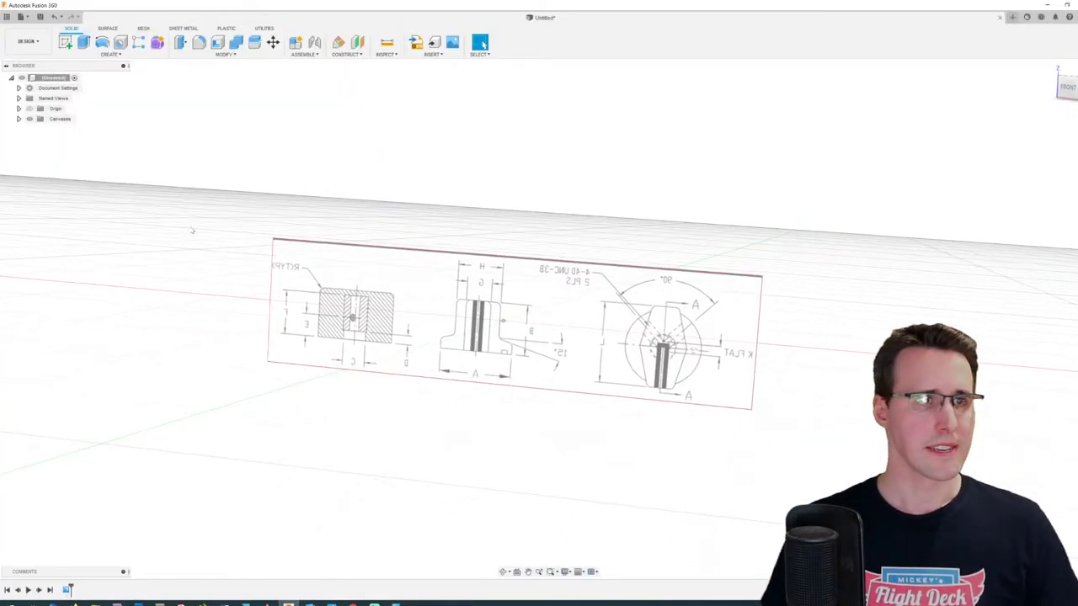
pyautogui.click(18, 119)
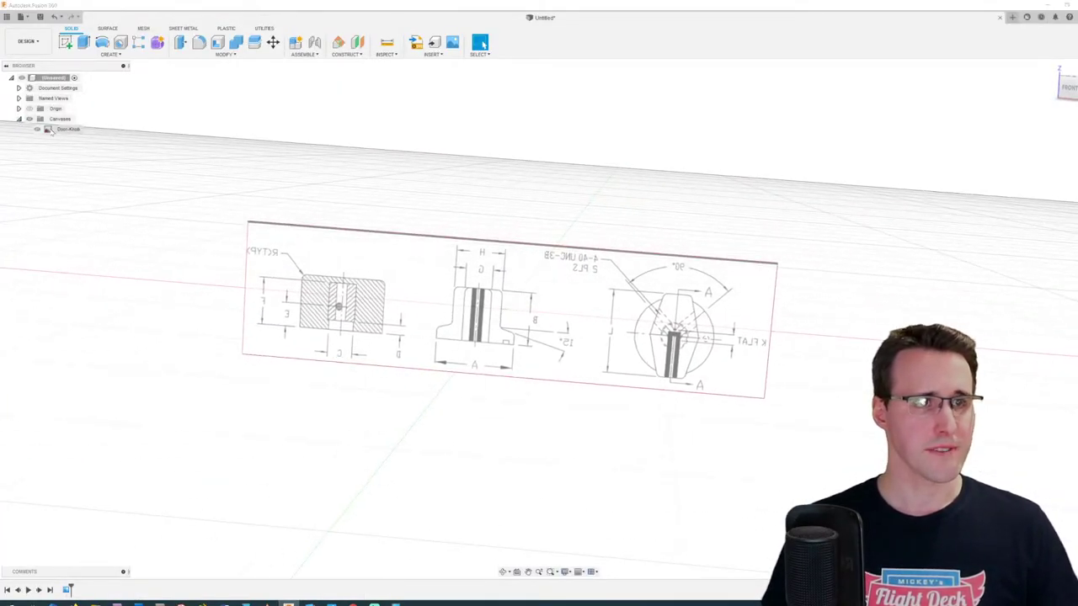
pyautogui.click(69, 130)
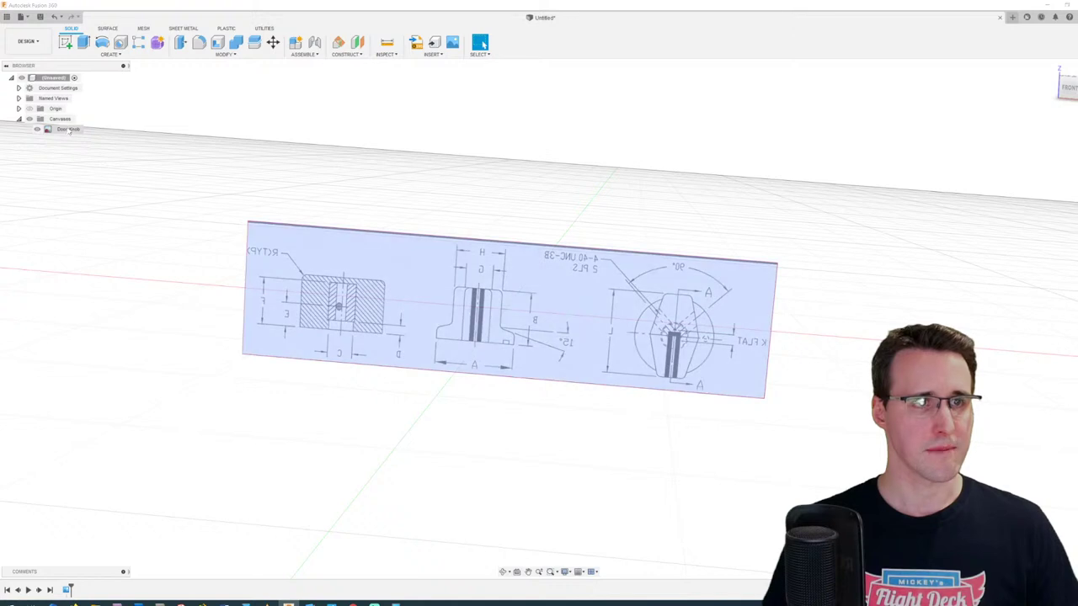
pyautogui.rightClick(71, 130)
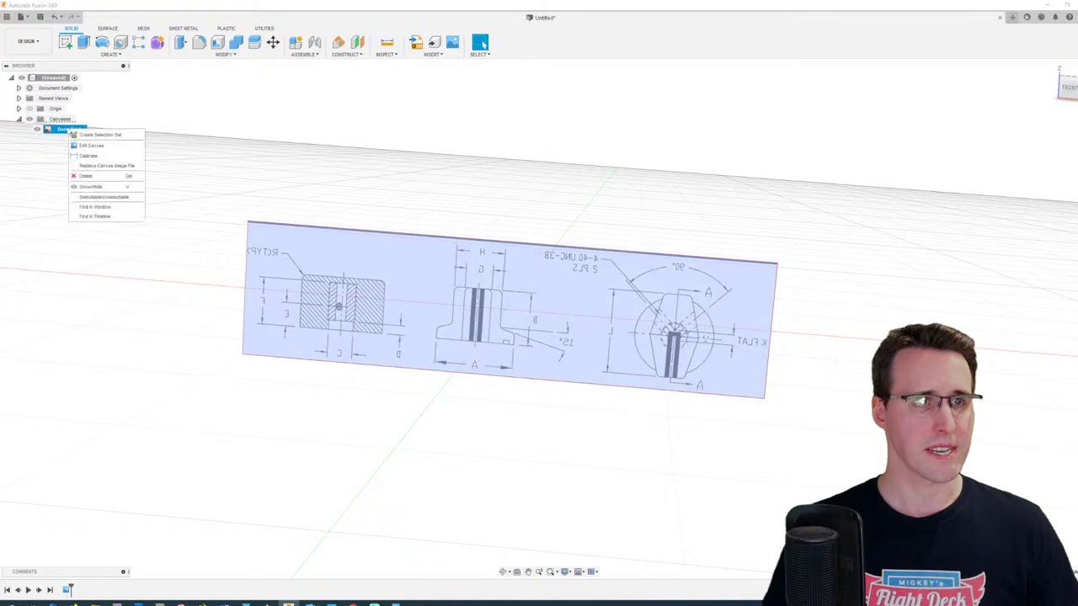
pyautogui.click(85, 156)
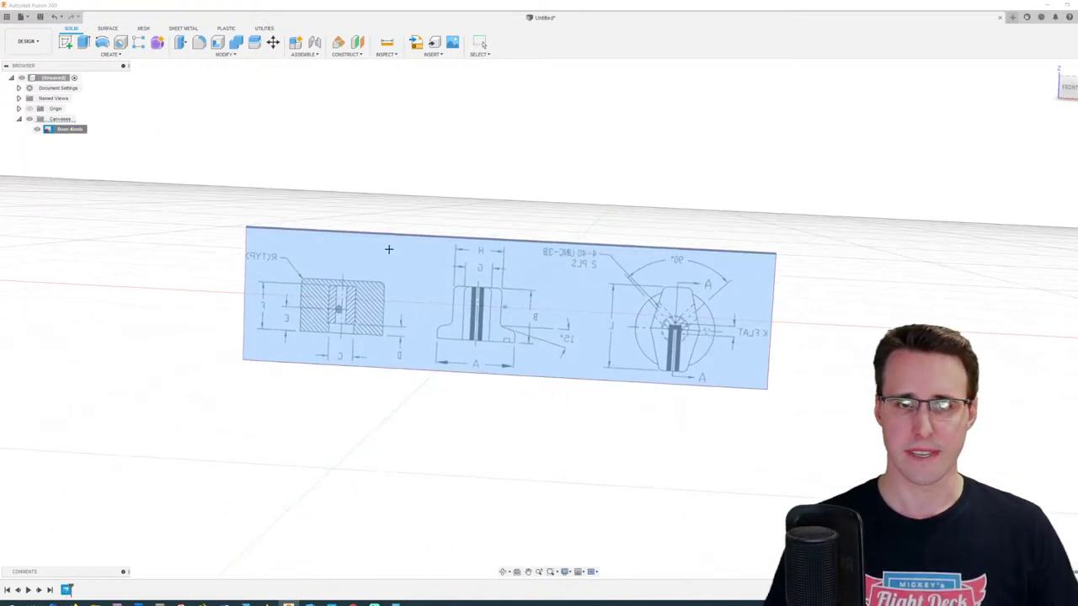
# Step: Show the canvas straight from the front and set the camera to orthographic
pyautogui.click(1066, 87)
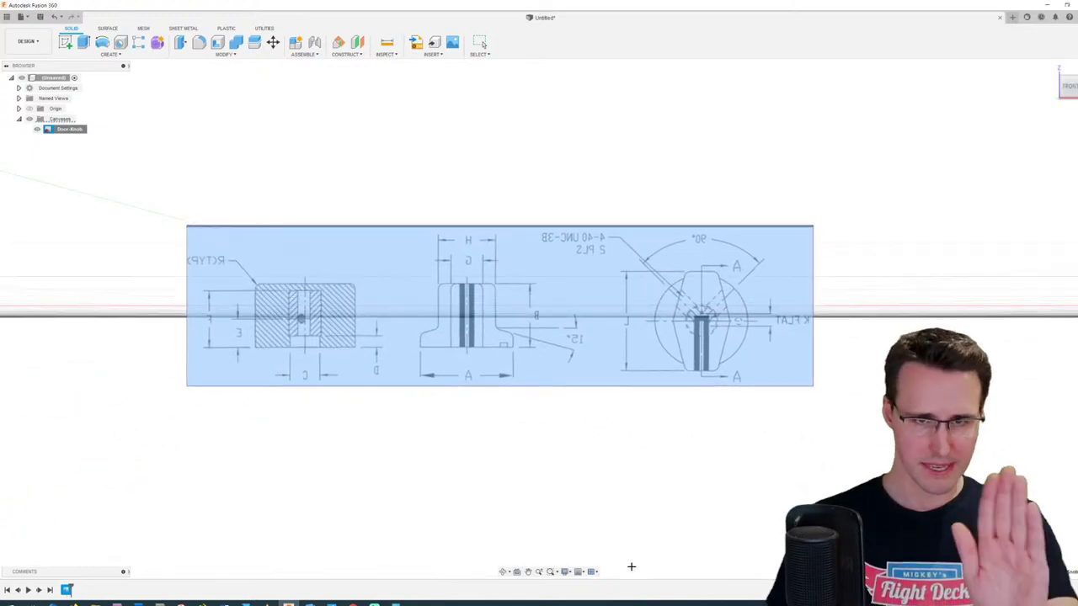
pyautogui.click(566, 572)
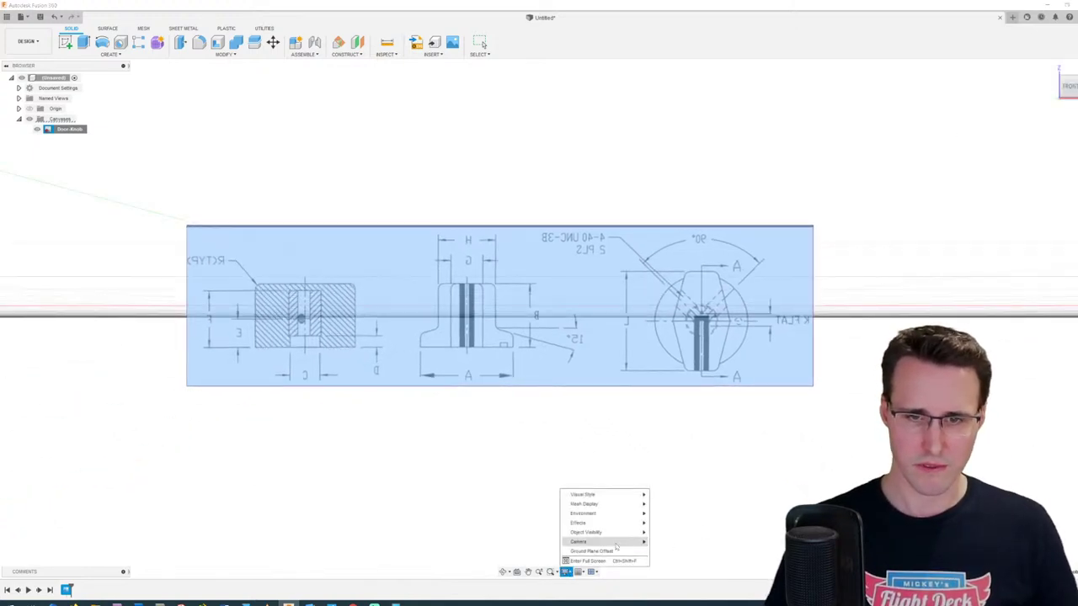
pyautogui.moveTo(617, 544)
pyautogui.click(679, 543)
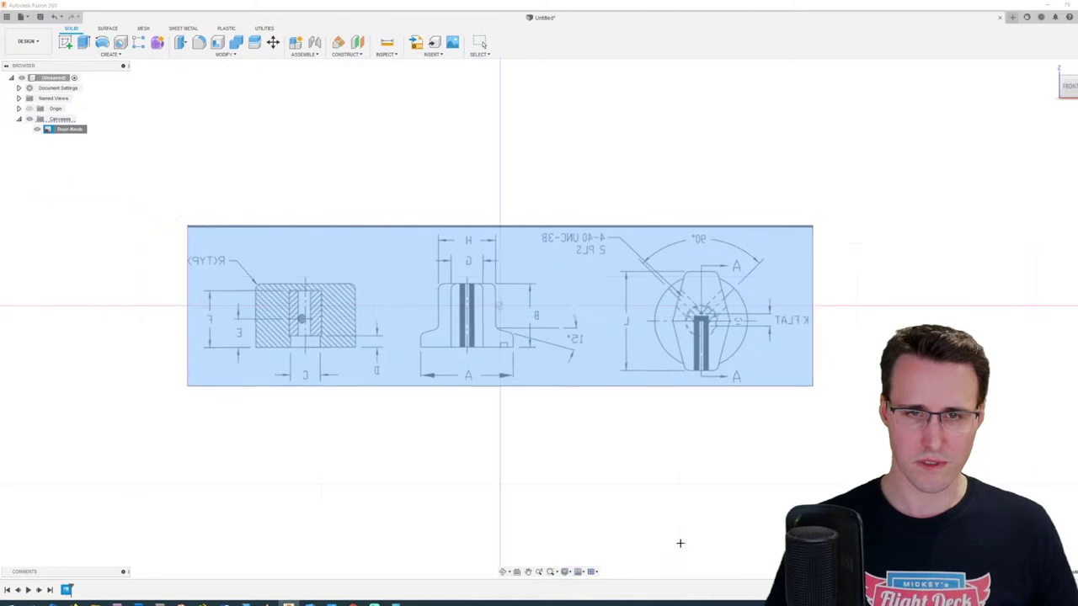
# Step: Calibrate the canvas by picking both ends of dimension A under the middle knob view and setting the distance to 24 mm
pyautogui.scroll(5, 456, 338)
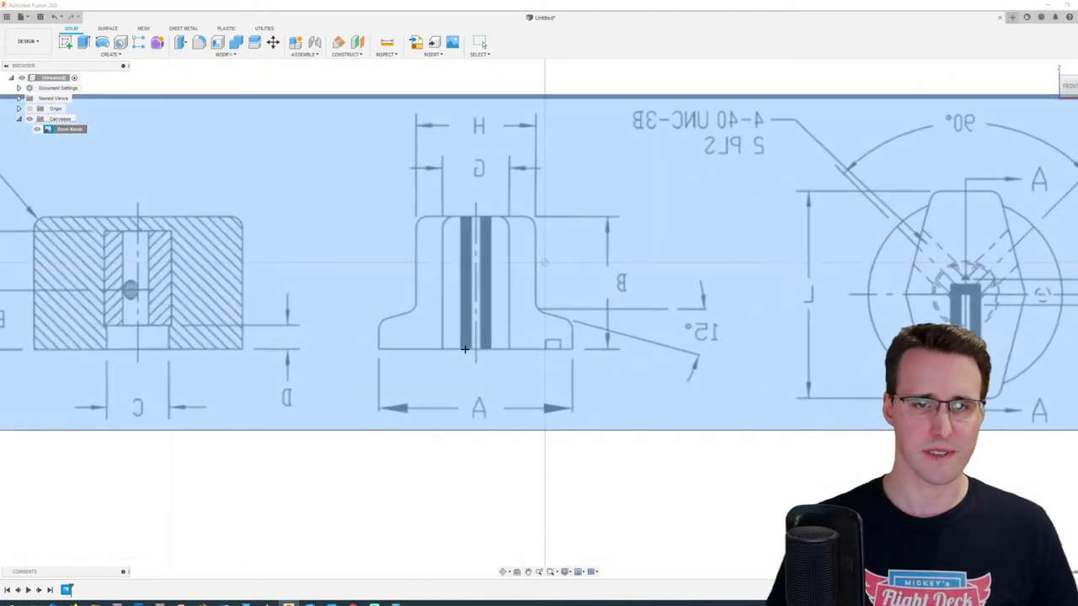
pyautogui.moveTo(466, 354)
pyautogui.mouseDown(button='middle')
pyautogui.moveTo(479, 330)
pyautogui.moveTo(477, 256)
pyautogui.mouseUp(button='middle')
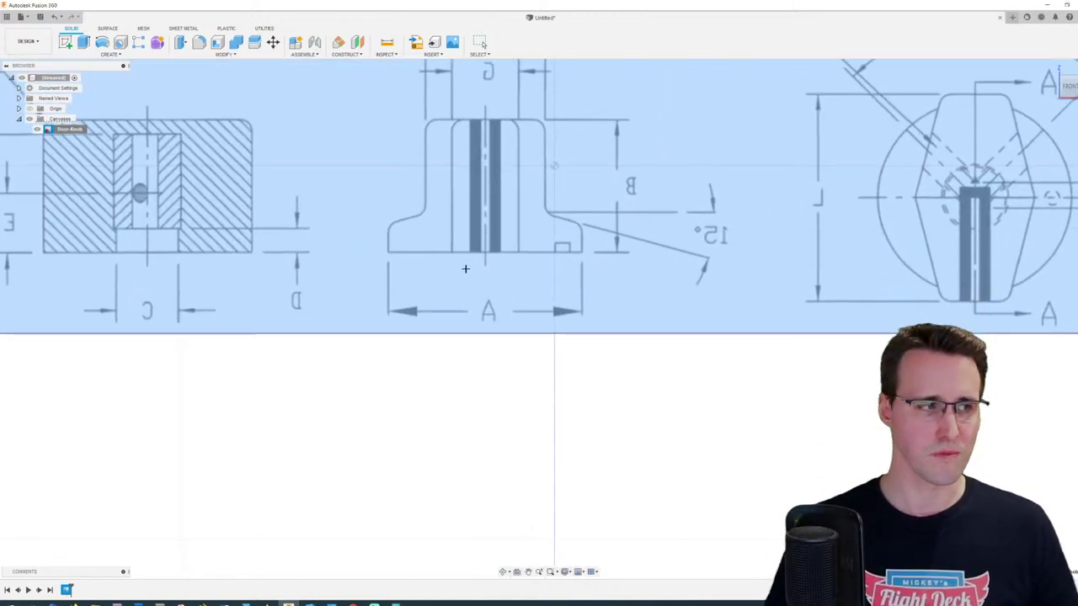
pyautogui.scroll(1, 465, 268)
pyautogui.scroll(2, 423, 263)
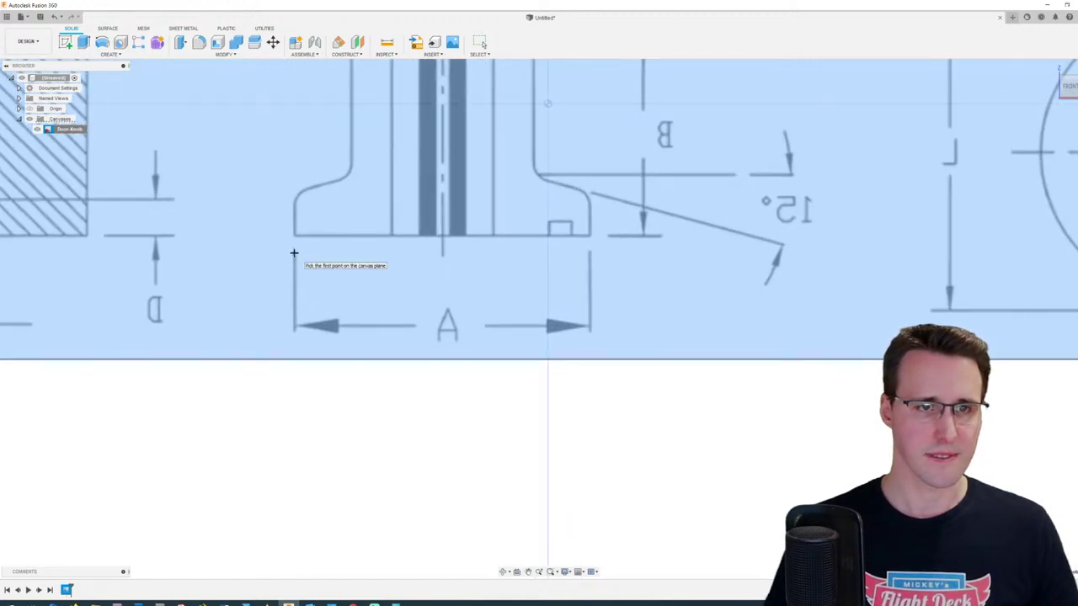
pyautogui.click(295, 254)
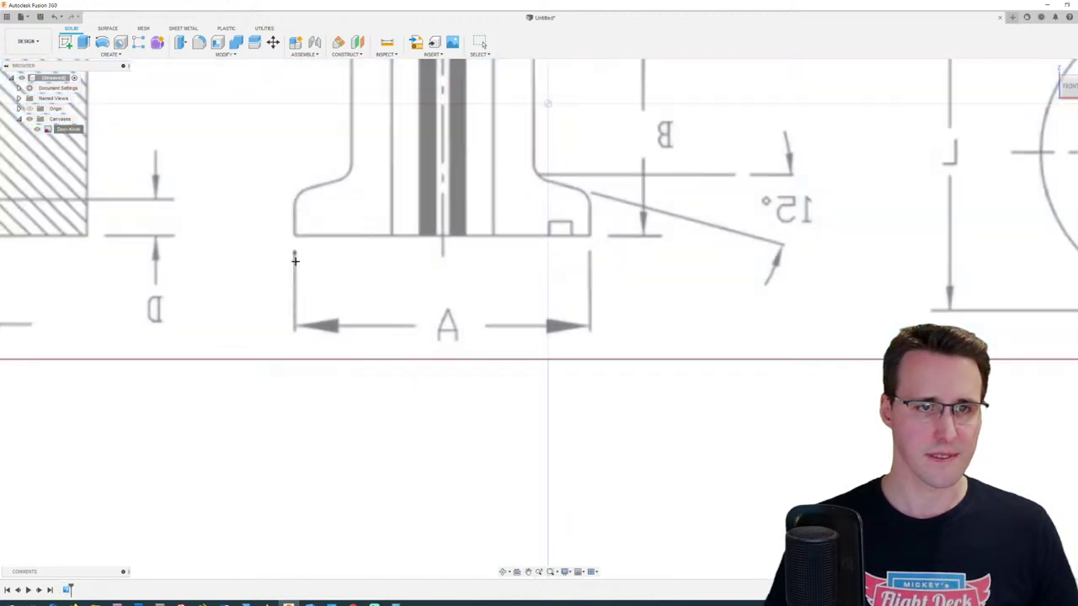
pyautogui.click(590, 253)
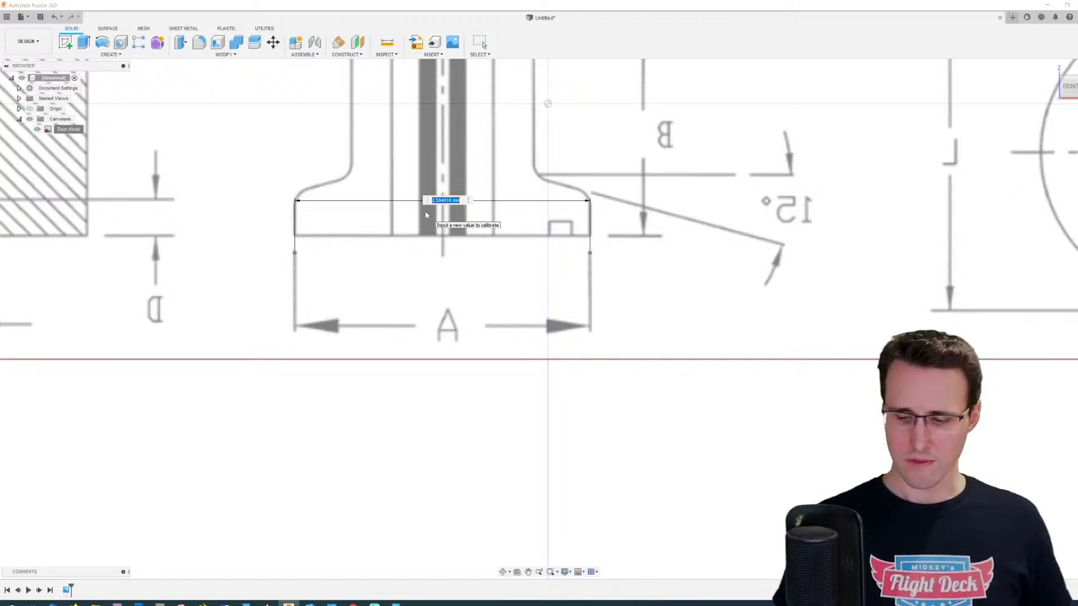
pyautogui.write('24')
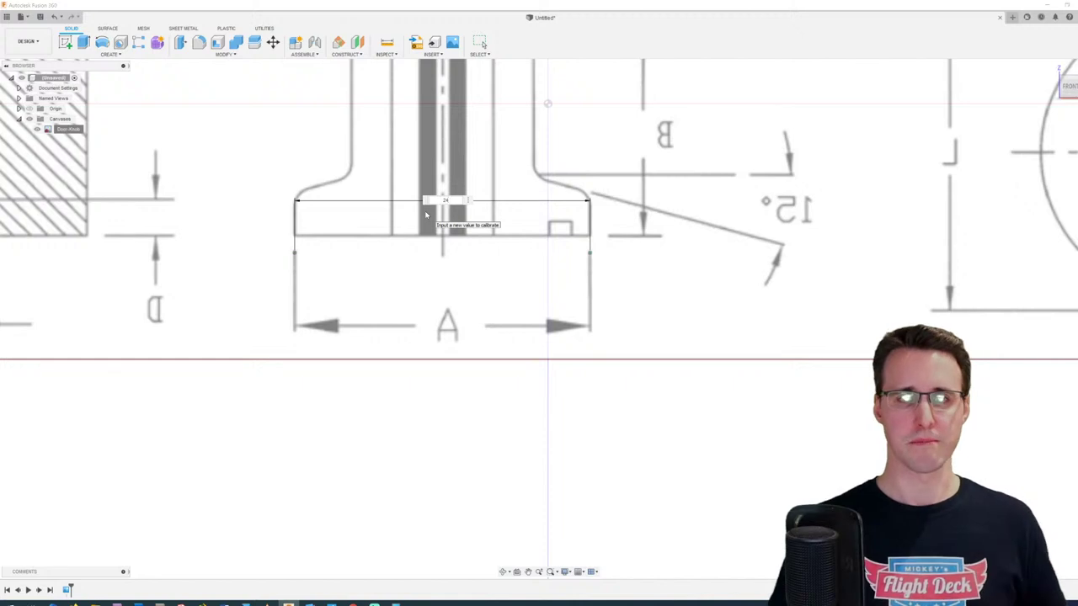
pyautogui.press('Return')
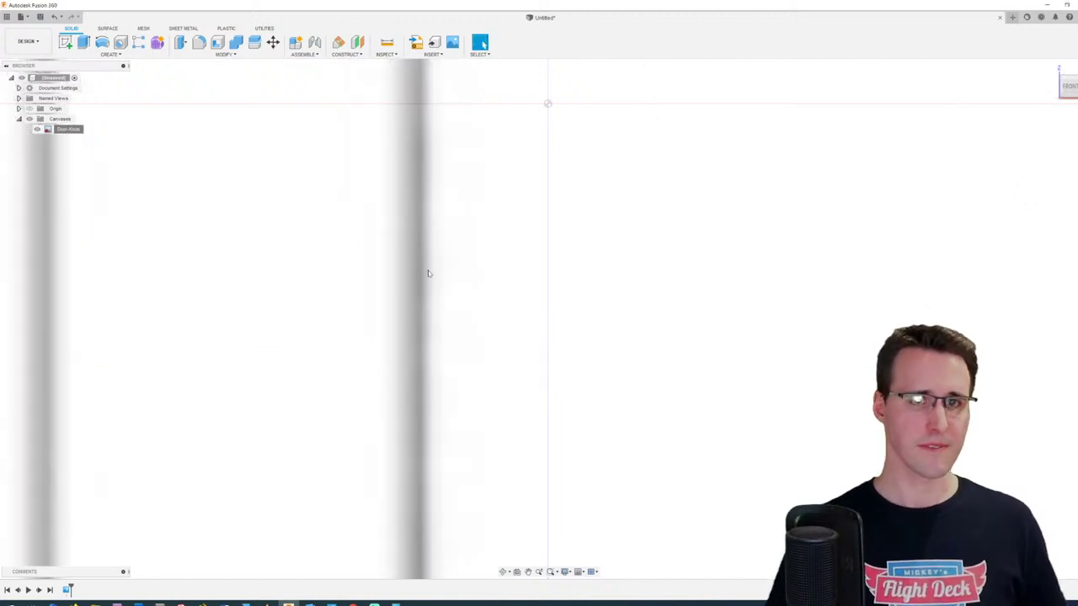
pyautogui.scroll(-10, 428, 274)
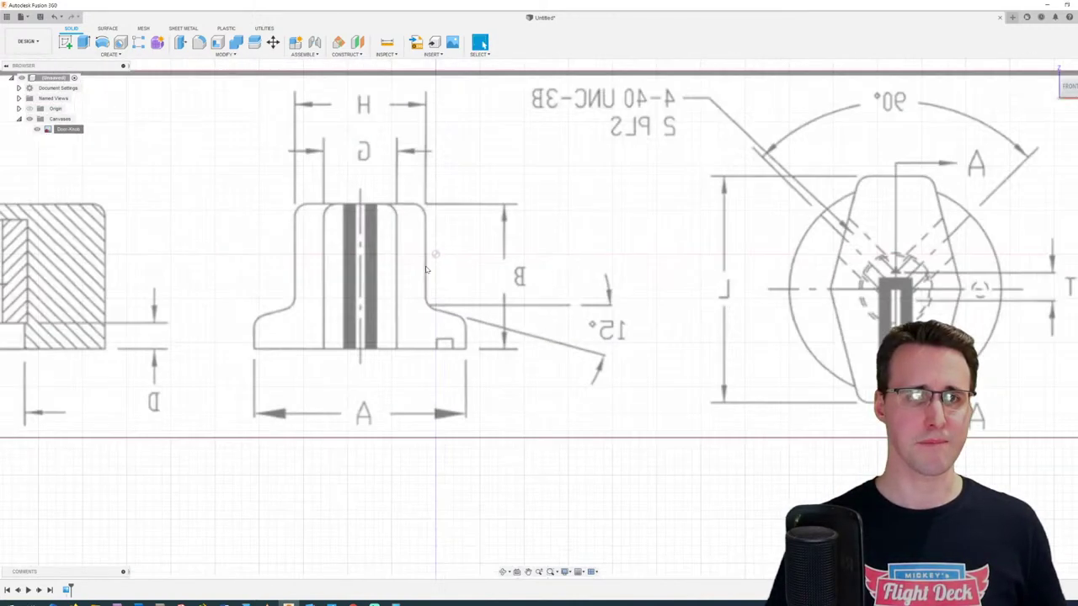
pyautogui.scroll(-5, 426, 270)
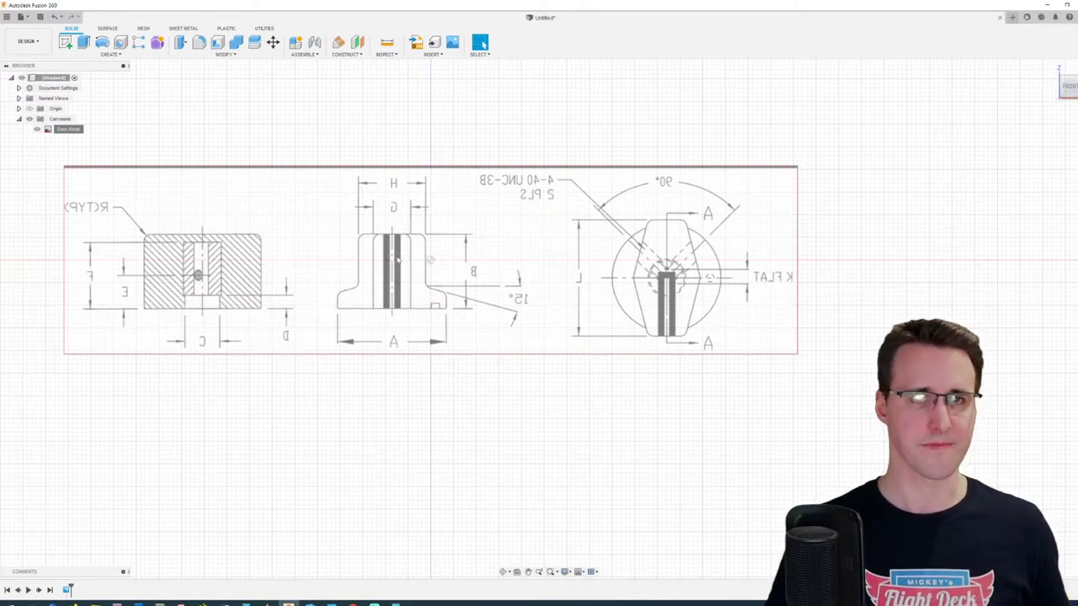
# Step: Edit the Door-Knob canvas, shifting it about 10.79 mm in X and 8.51 mm in Y to centre the middle view's base on the origin
pyautogui.click(273, 42)
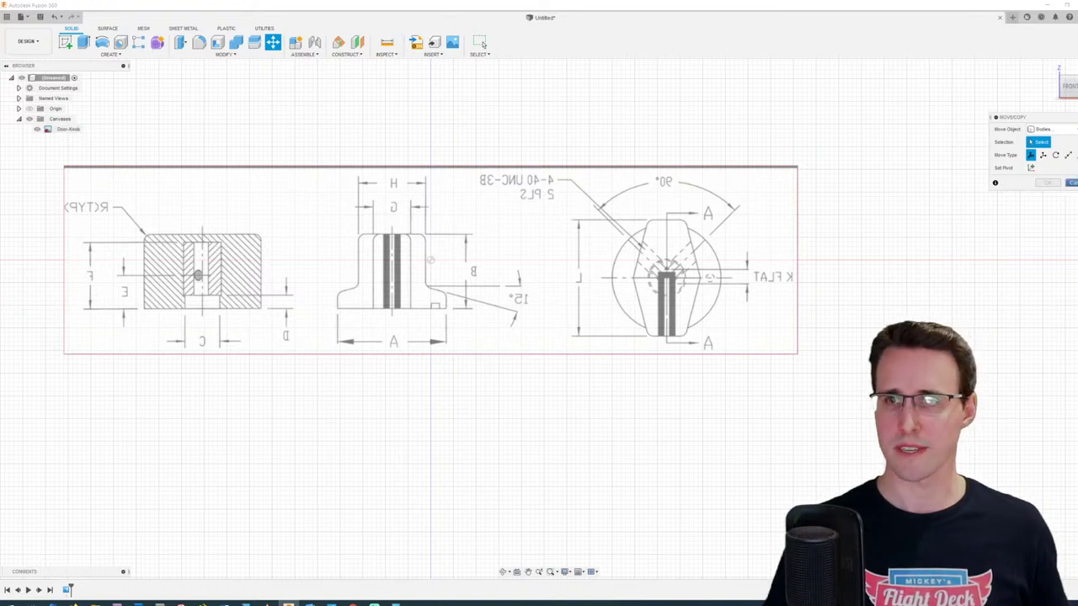
pyautogui.click(1070, 183)
pyautogui.click(72, 130)
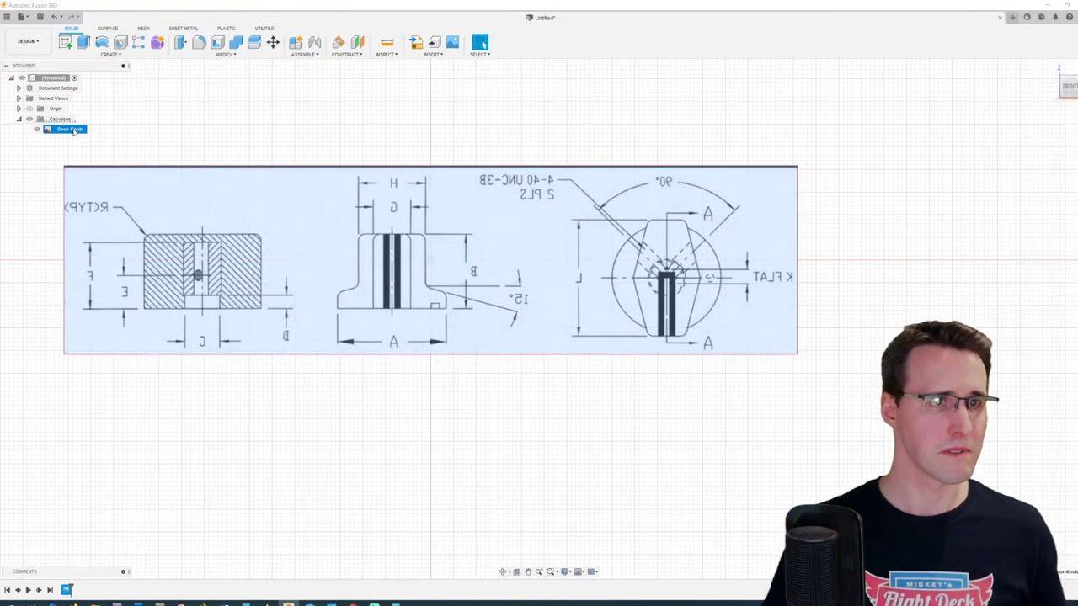
pyautogui.rightClick(74, 132)
pyautogui.click(96, 147)
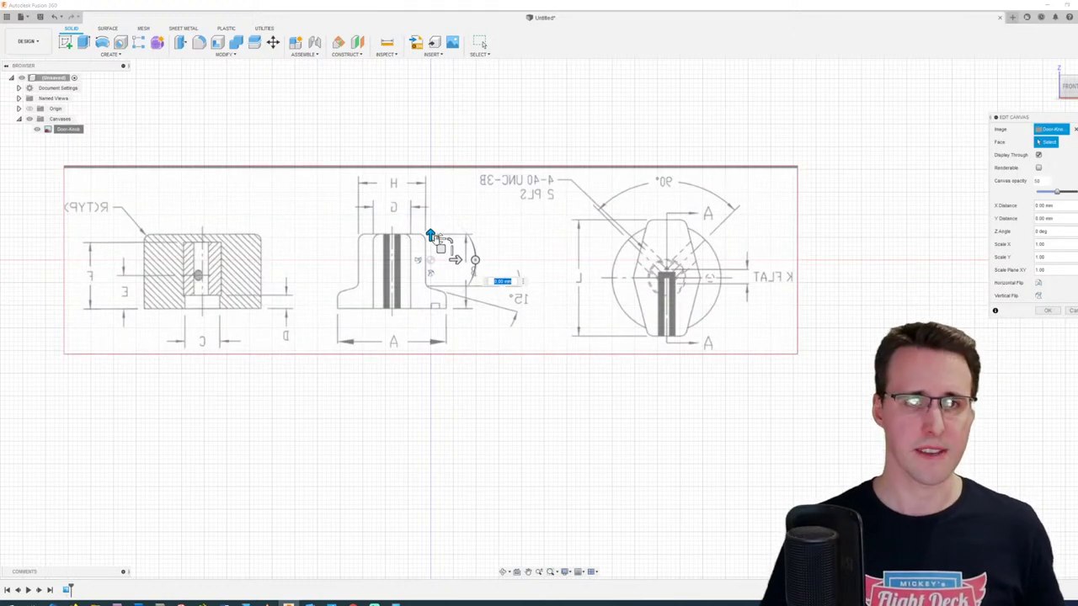
pyautogui.moveTo(441, 249)
pyautogui.mouseDown()
pyautogui.moveTo(486, 200)
pyautogui.moveTo(479, 193)
pyautogui.mouseUp()
pyautogui.scroll(2, 455, 266)
pyautogui.scroll(3, 455, 266)
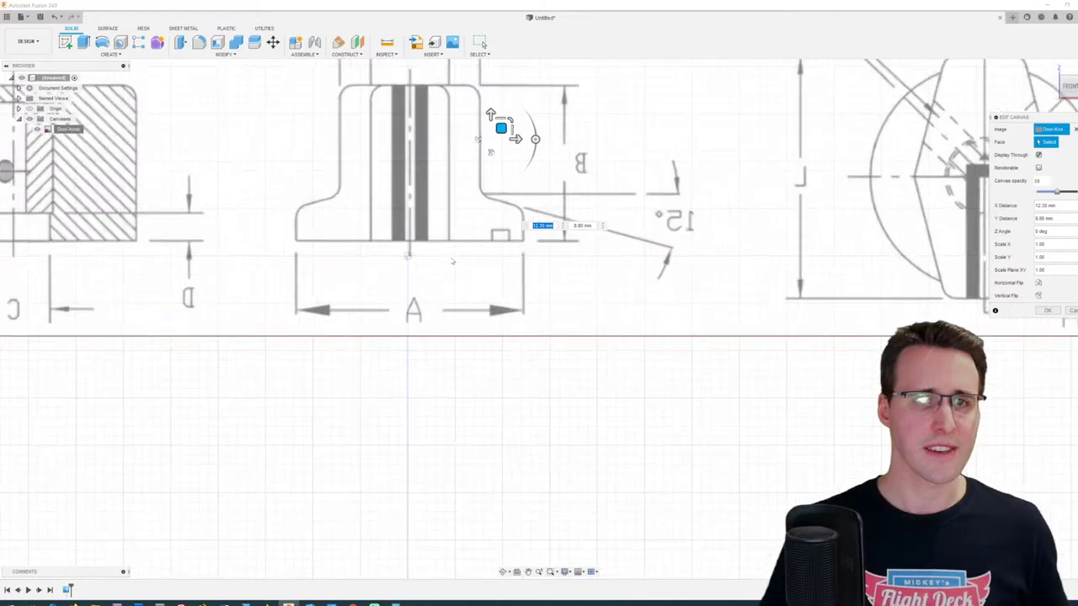
pyautogui.moveTo(534, 153); pyautogui.dragTo(532, 170)
pyautogui.scroll(-2, 535, 274)
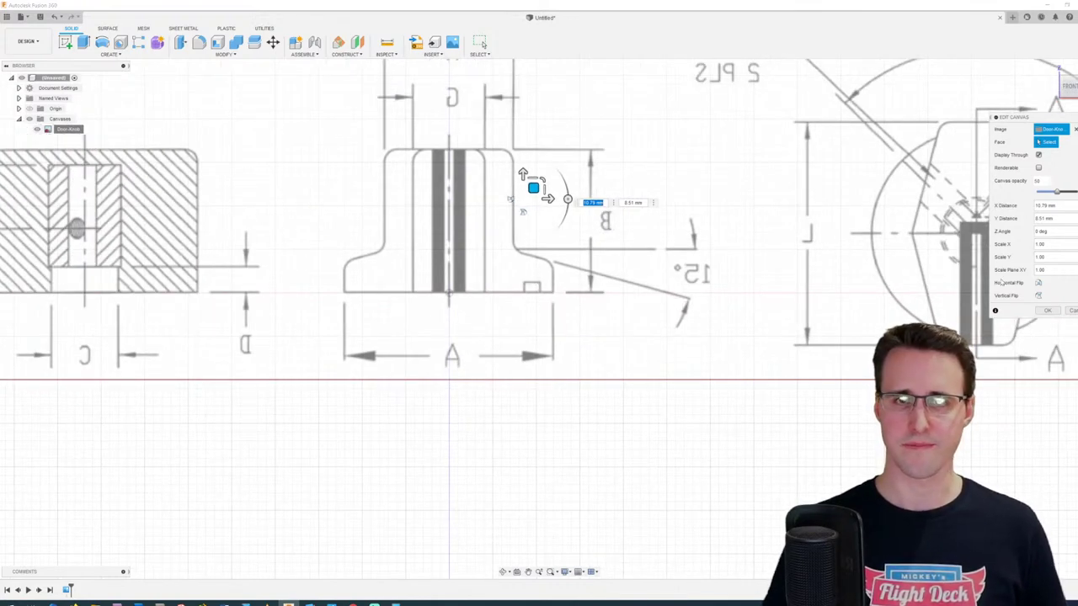
pyautogui.scroll(-1, 459, 243)
pyautogui.scroll(-1, 459, 242)
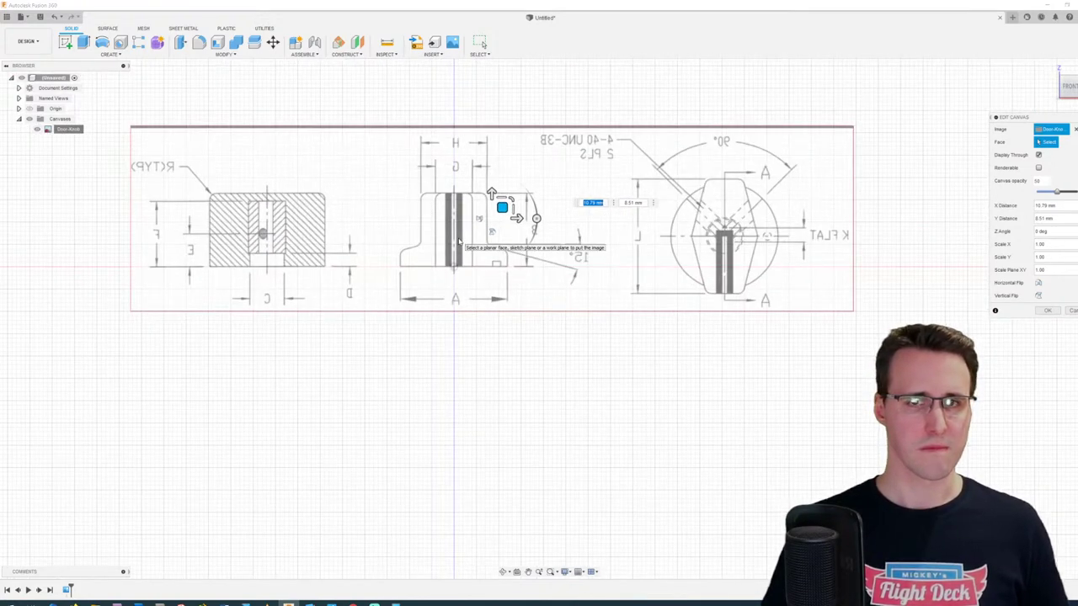
pyautogui.click(1045, 311)
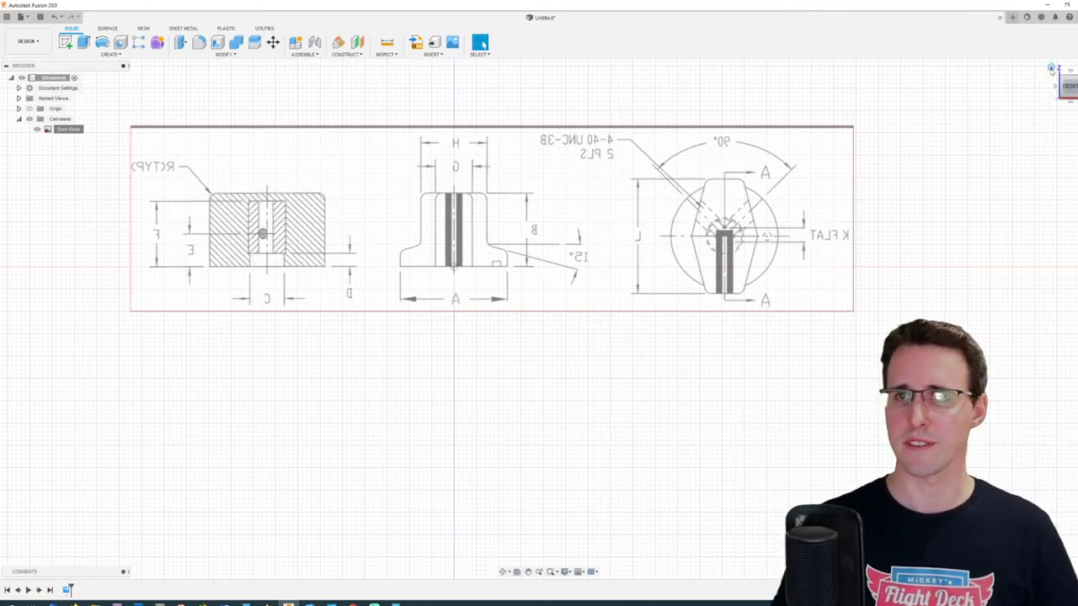
# Step: Insert Door-Knob.jpg from the computer's 2022-03-12 folder as a second canvas on the horizontal XY origin plane, keeping the default position and scale
pyautogui.click(1049, 71)
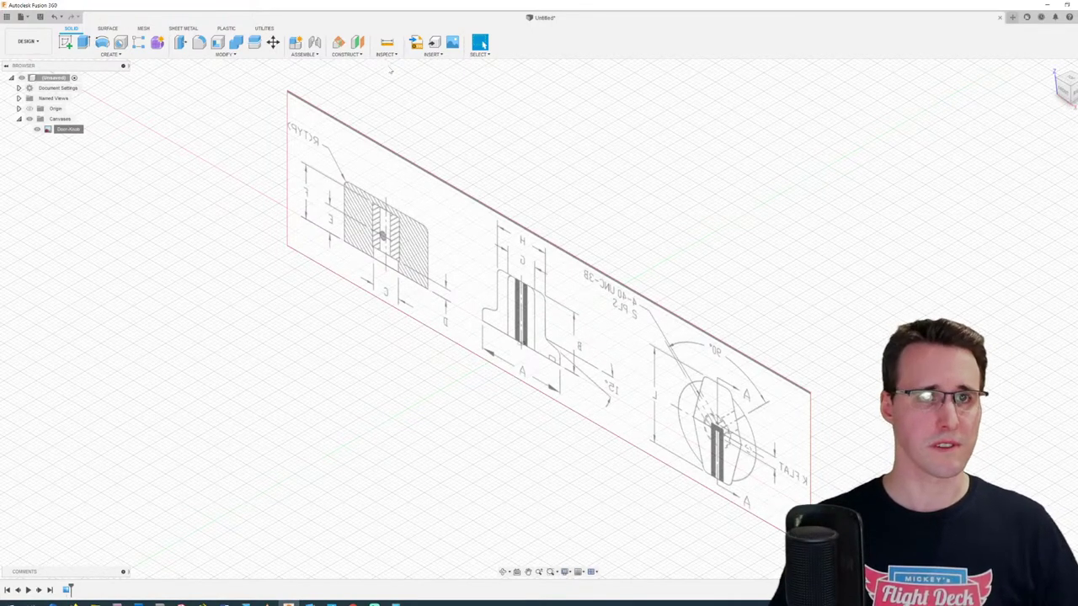
pyautogui.click(432, 54)
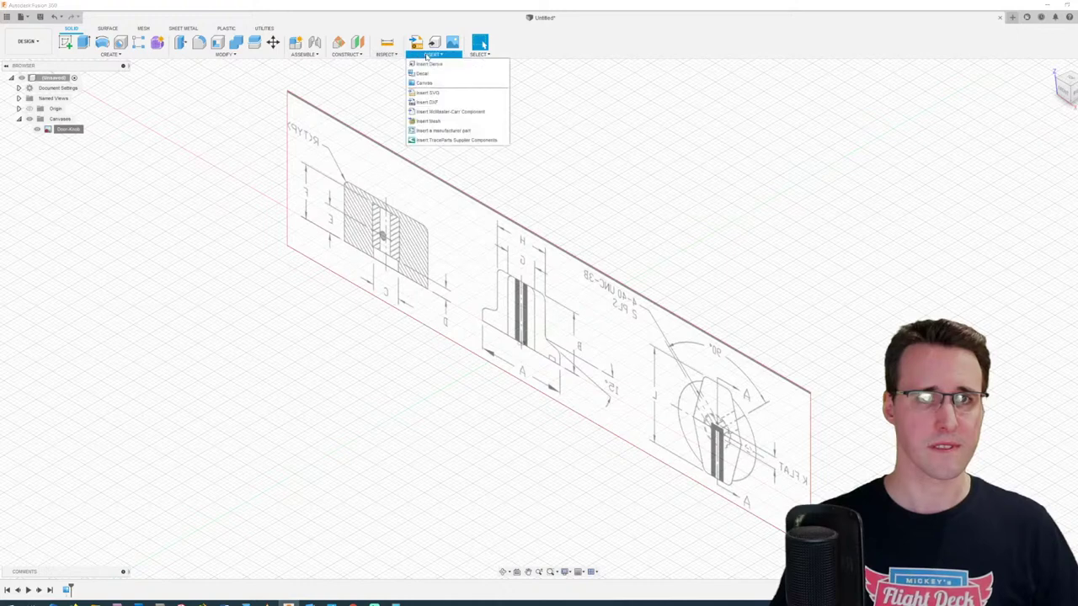
pyautogui.click(425, 84)
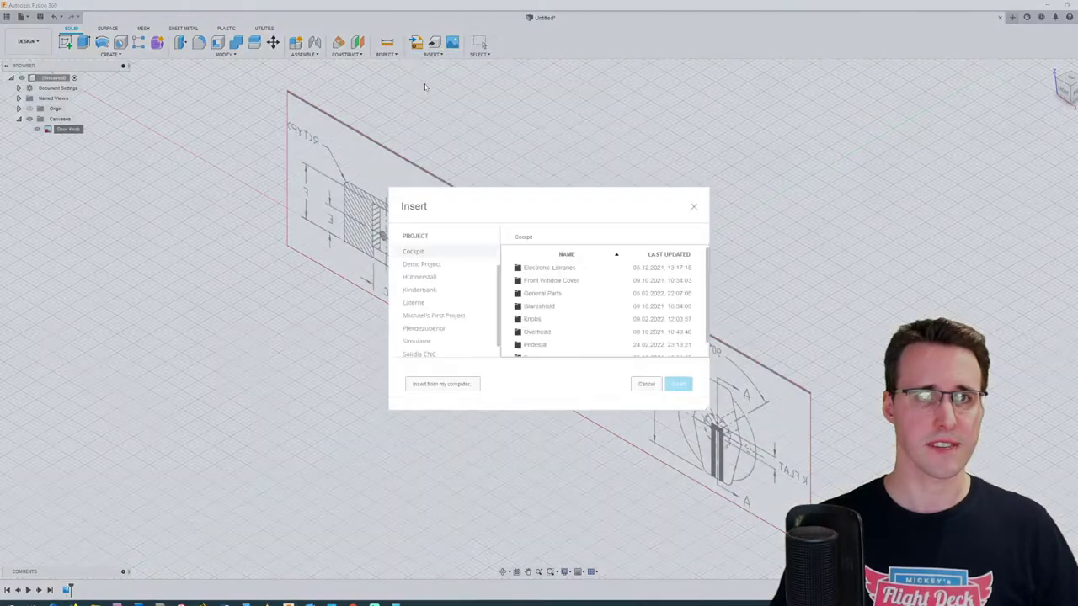
pyautogui.click(442, 383)
pyautogui.click(210, 190)
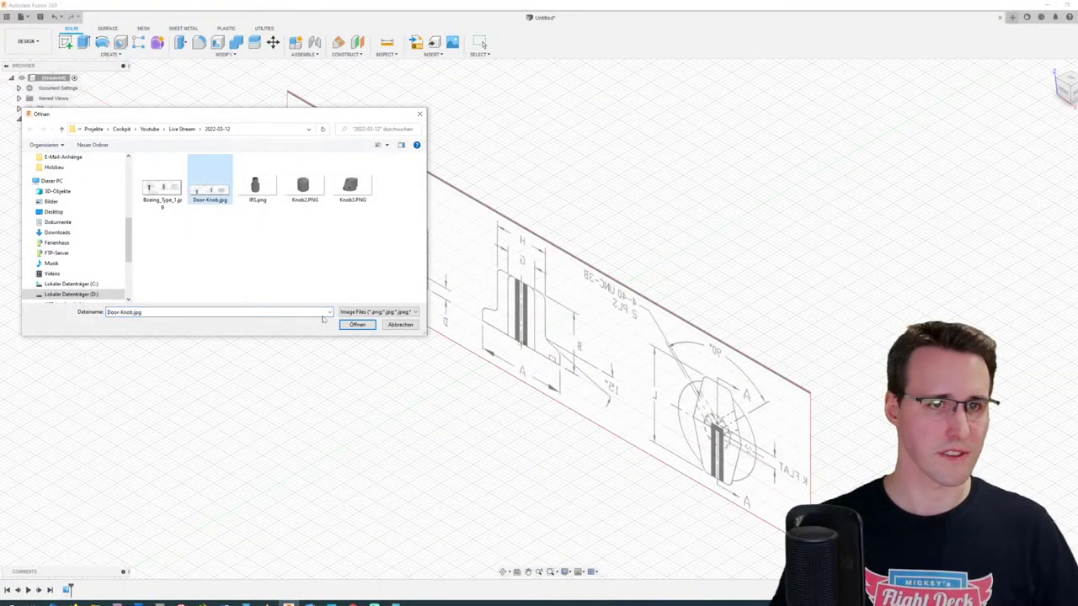
pyautogui.click(357, 324)
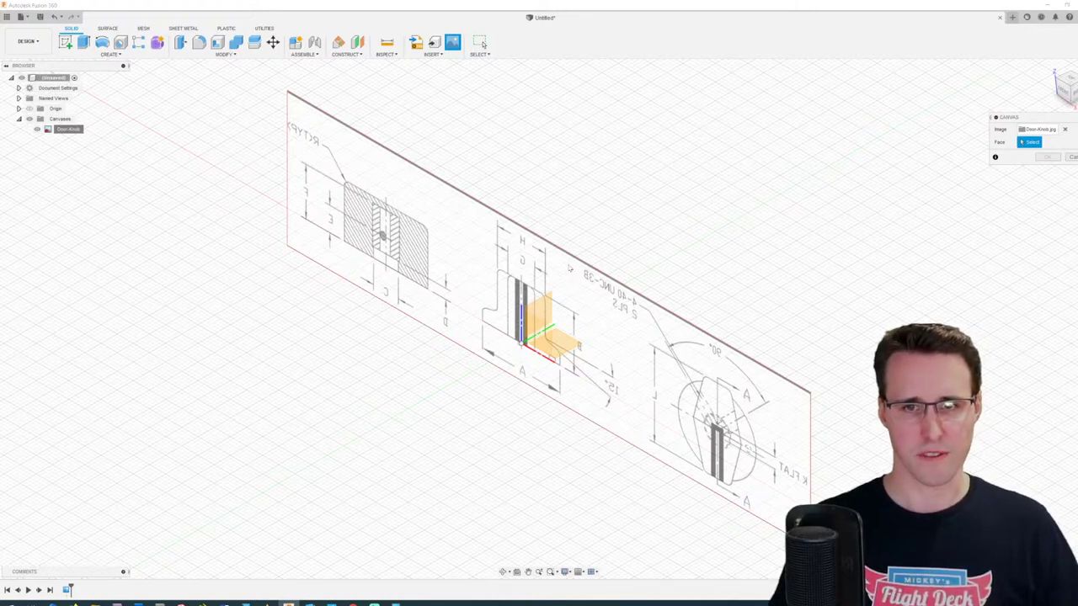
pyautogui.keyDown('shift'); pyautogui.moveTo(576, 263); pyautogui.dragTo(507, 308, button='middle'); pyautogui.keyUp('shift')
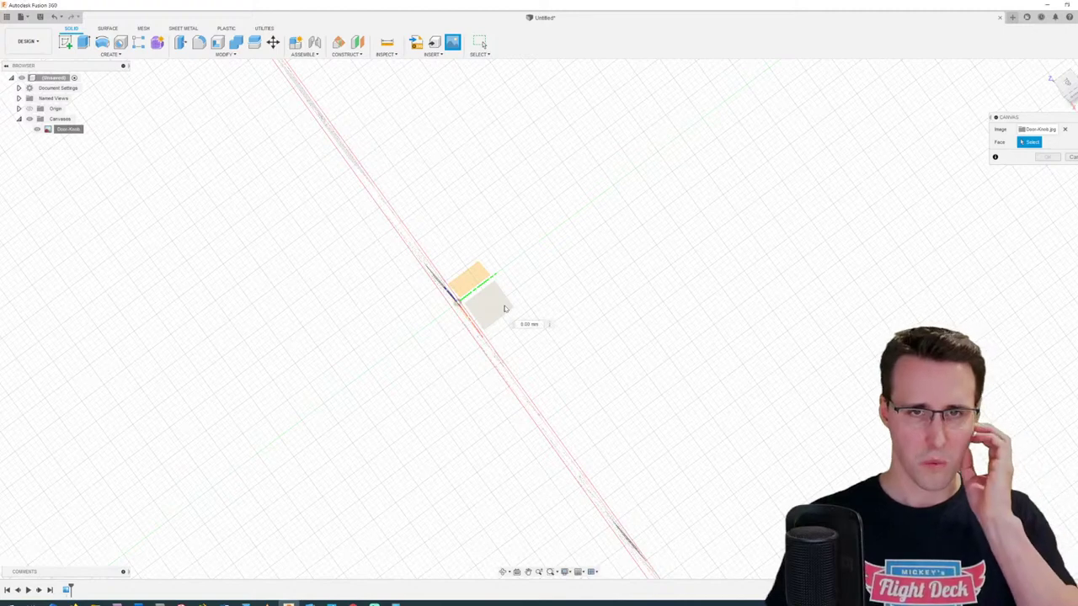
pyautogui.click(503, 311)
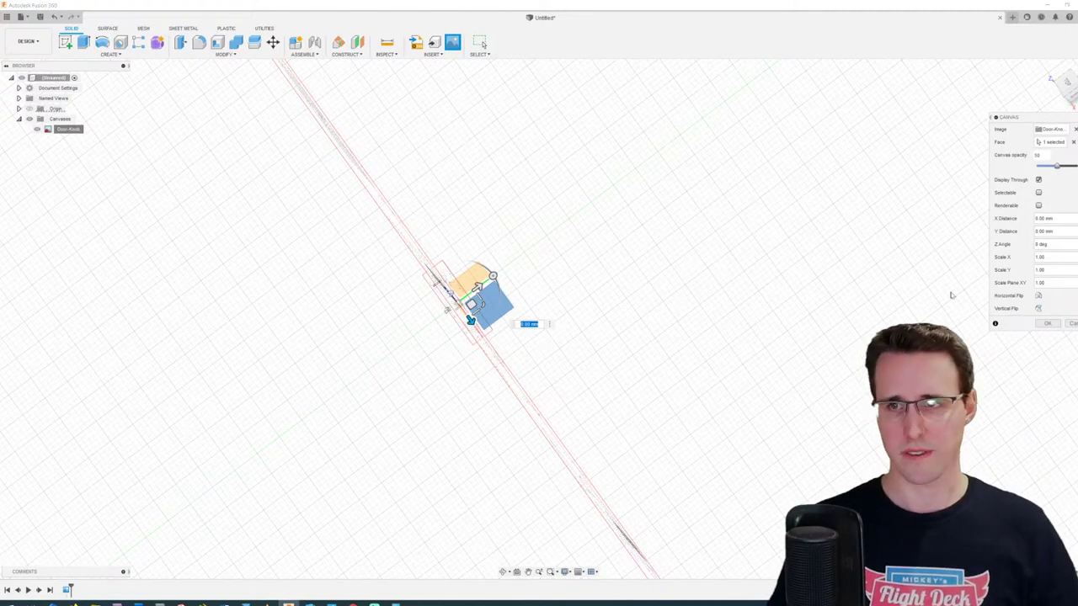
pyautogui.click(1047, 325)
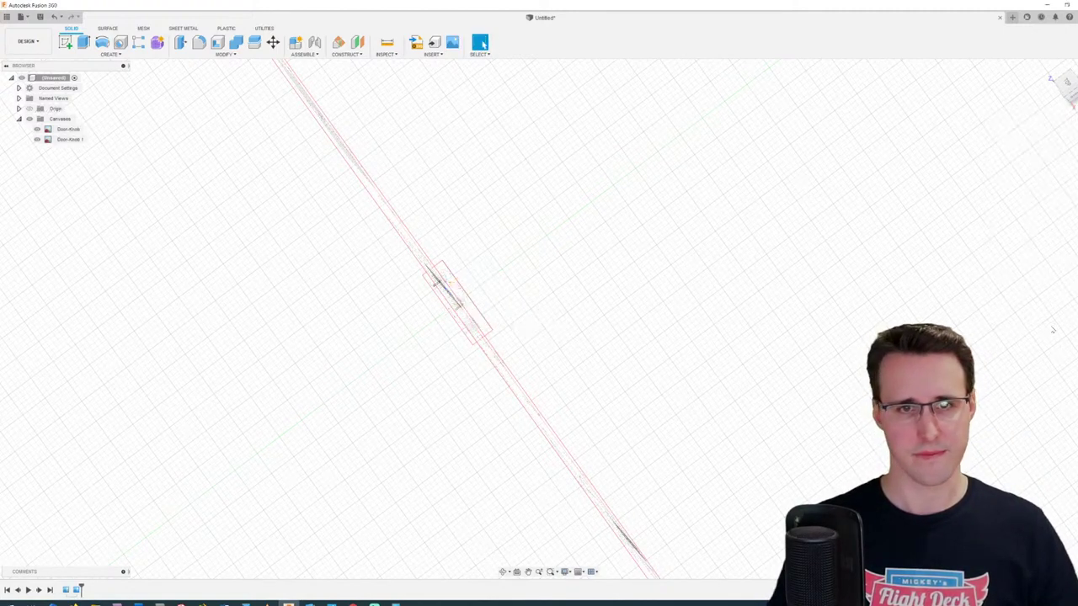
# Step: Hide the first, vertical Door-Knob canvas so only the horizontal one is shown
pyautogui.moveTo(688, 318)
pyautogui.keyDown('shift'); pyautogui.mouseDown(button='middle')
pyautogui.moveTo(33, 164)
pyautogui.moveTo(101, 164)
pyautogui.mouseUp(button='middle'); pyautogui.keyUp('shift')
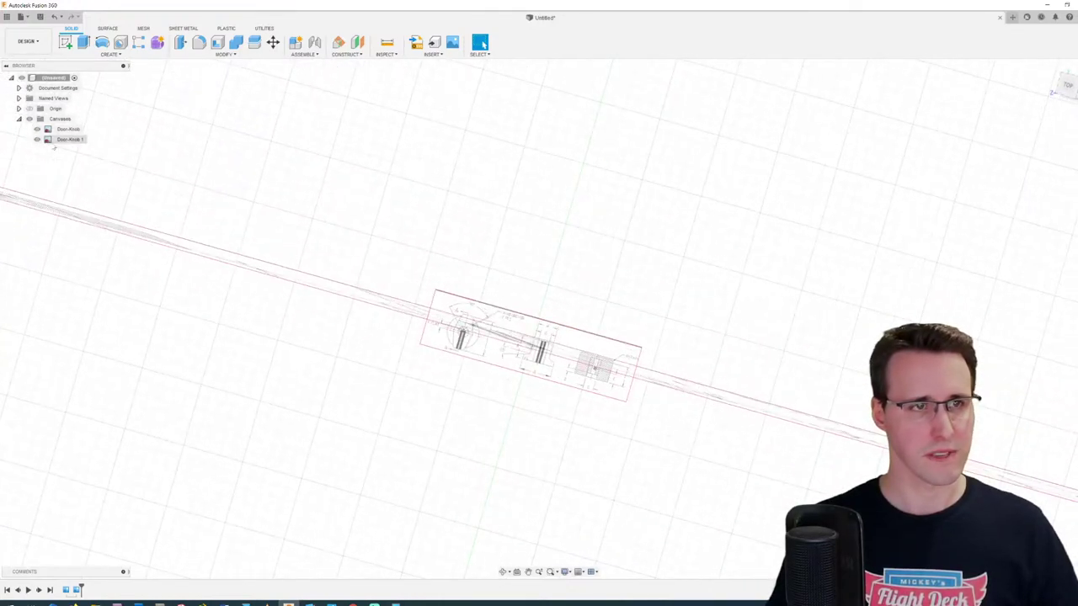
pyautogui.click(39, 130)
pyautogui.click(38, 130)
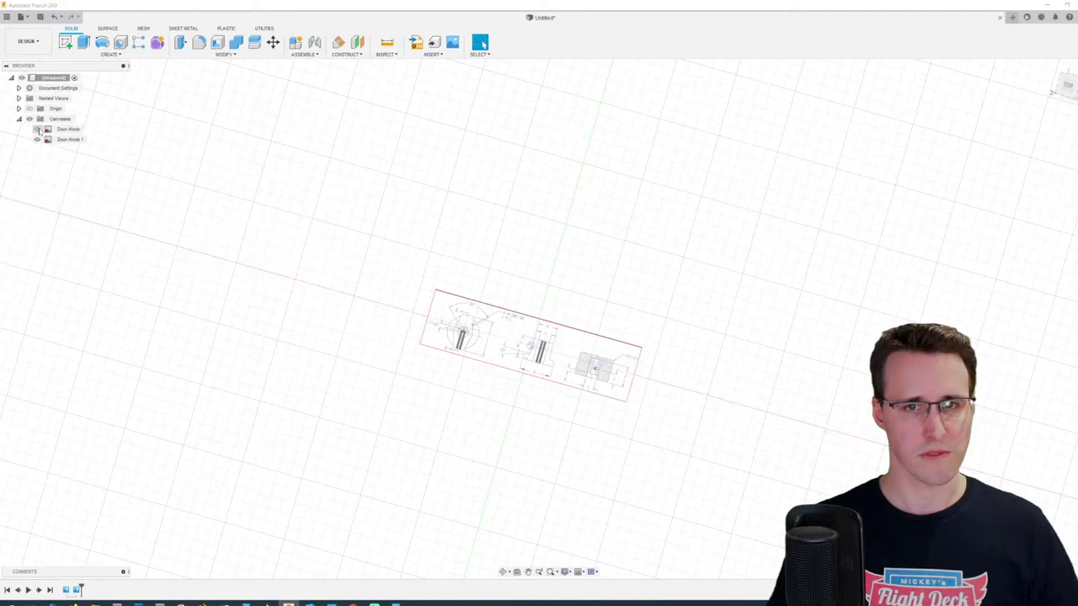
pyautogui.moveTo(39, 129)
pyautogui.keyDown('shift'); pyautogui.mouseDown(button='middle')
pyautogui.moveTo(500, 216)
pyautogui.moveTo(892, 132)
pyautogui.moveTo(773, 166)
pyautogui.mouseUp(button='middle'); pyautogui.keyUp('shift')
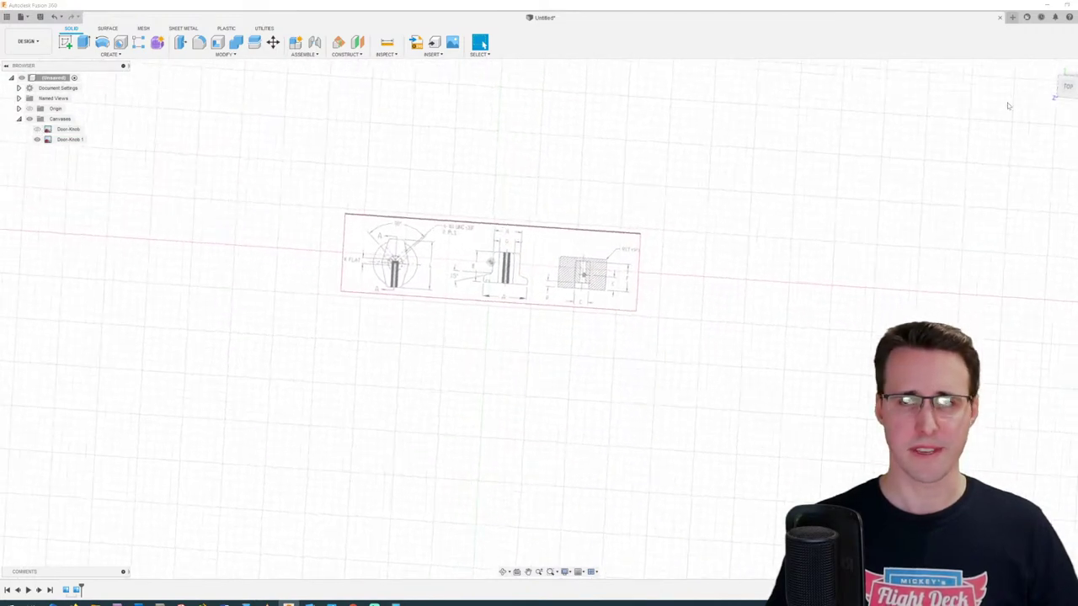
# Step: View the horizontal canvas straight from the top and check the camera projection options
pyautogui.click(1065, 86)
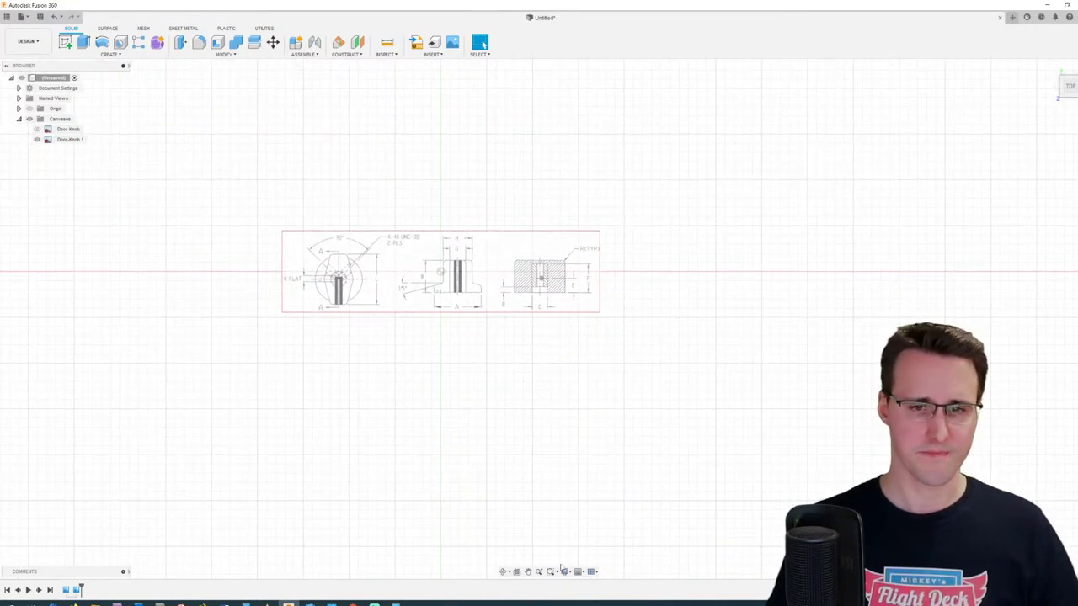
pyautogui.click(565, 572)
pyautogui.moveTo(613, 542)
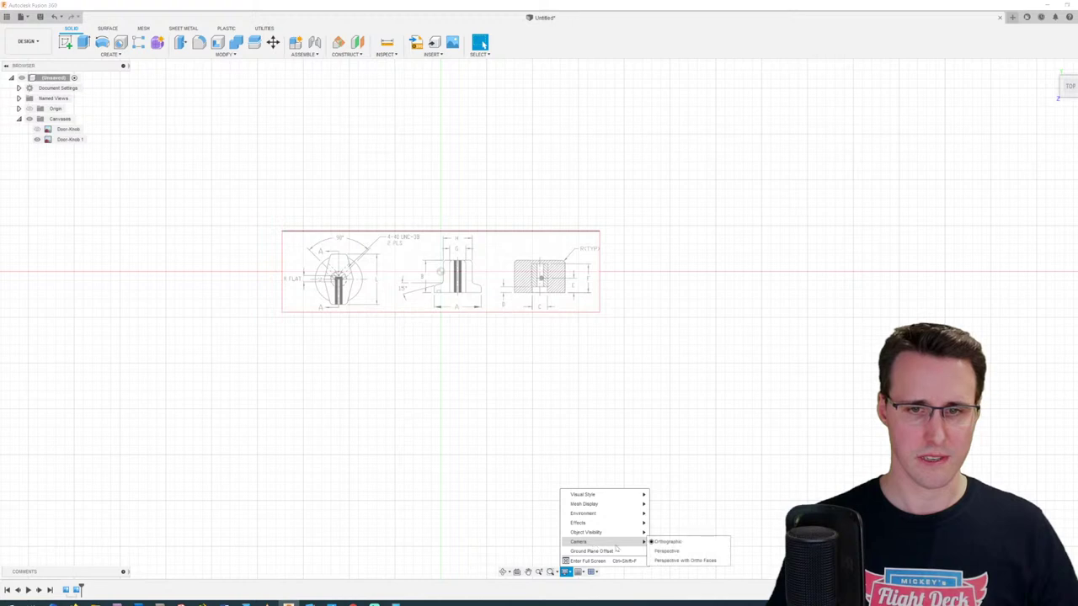
pyautogui.click(463, 327)
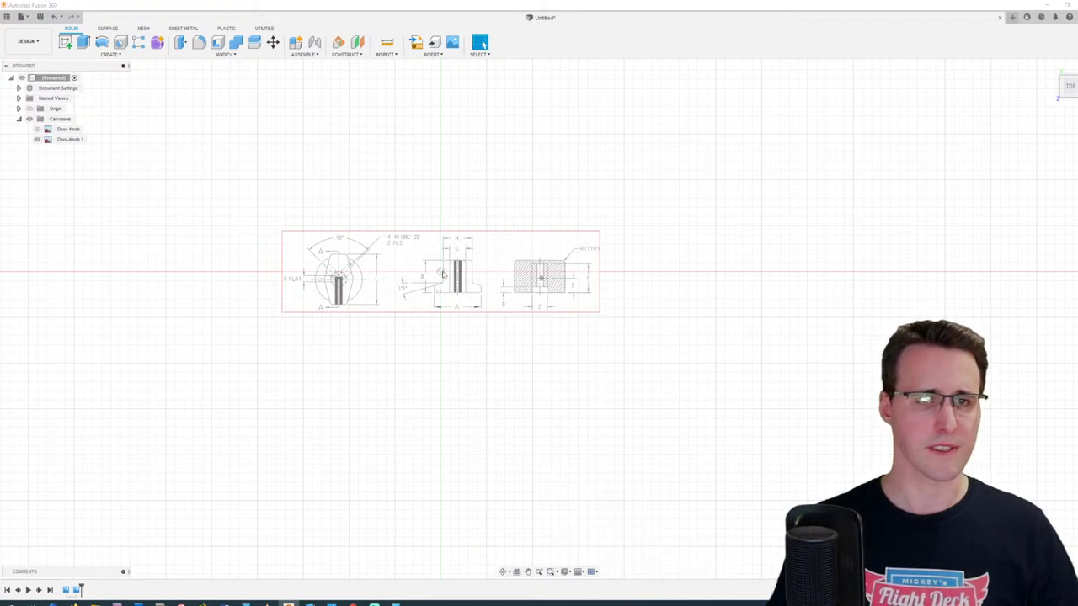
# Step: Calibrate the horizontal Door-Knob 1 canvas by picking both ends of dimension A under the middle knob view and setting the distance to 24 mm
pyautogui.click(69, 139)
pyautogui.rightClick(71, 140)
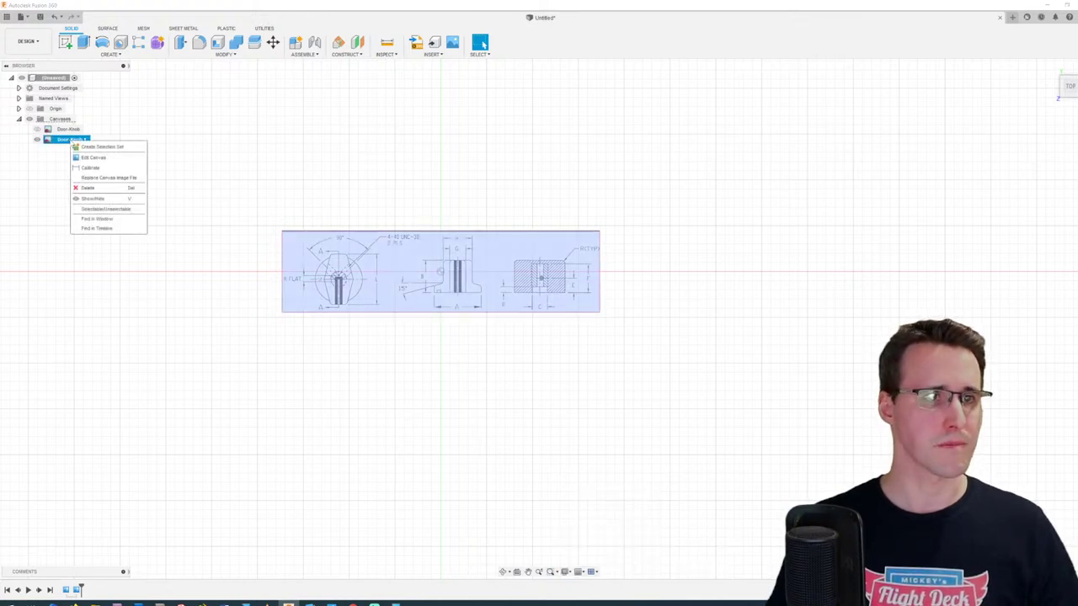
pyautogui.click(88, 169)
pyautogui.scroll(3, 462, 296)
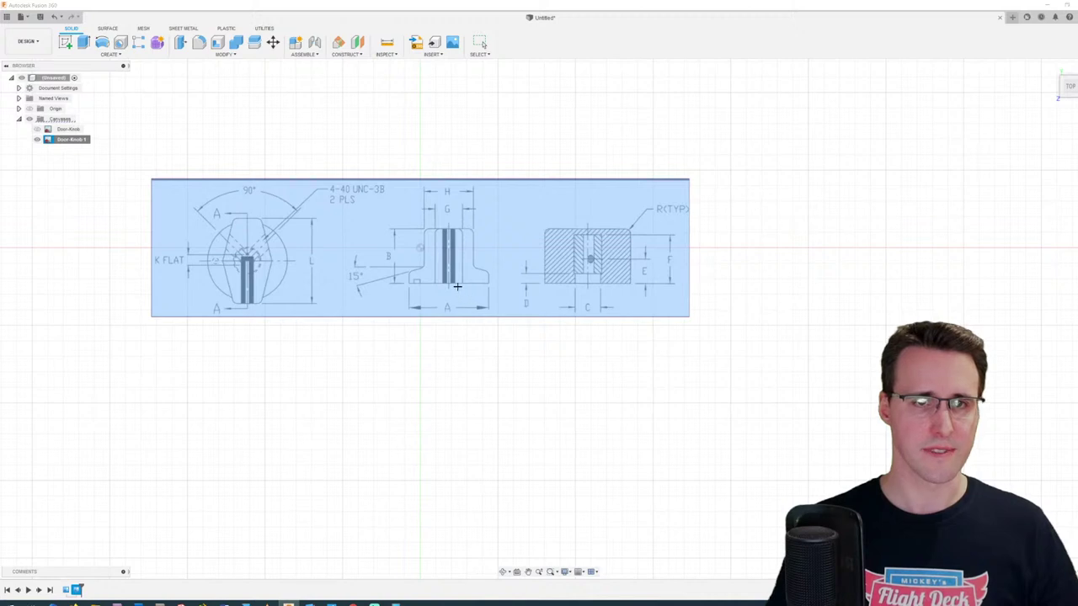
pyautogui.scroll(8, 458, 287)
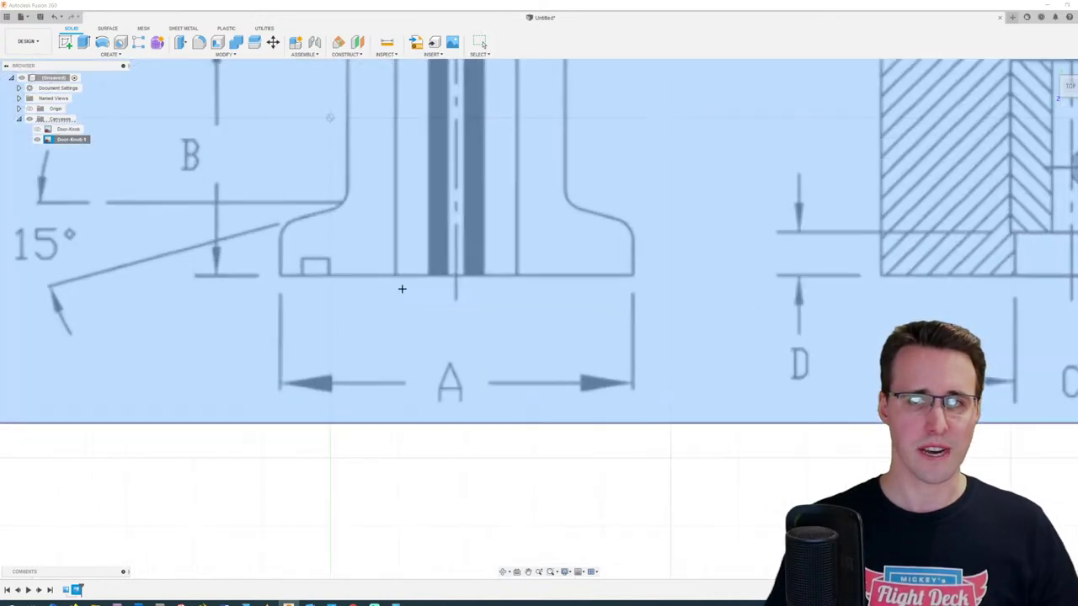
pyautogui.scroll(3, 278, 291)
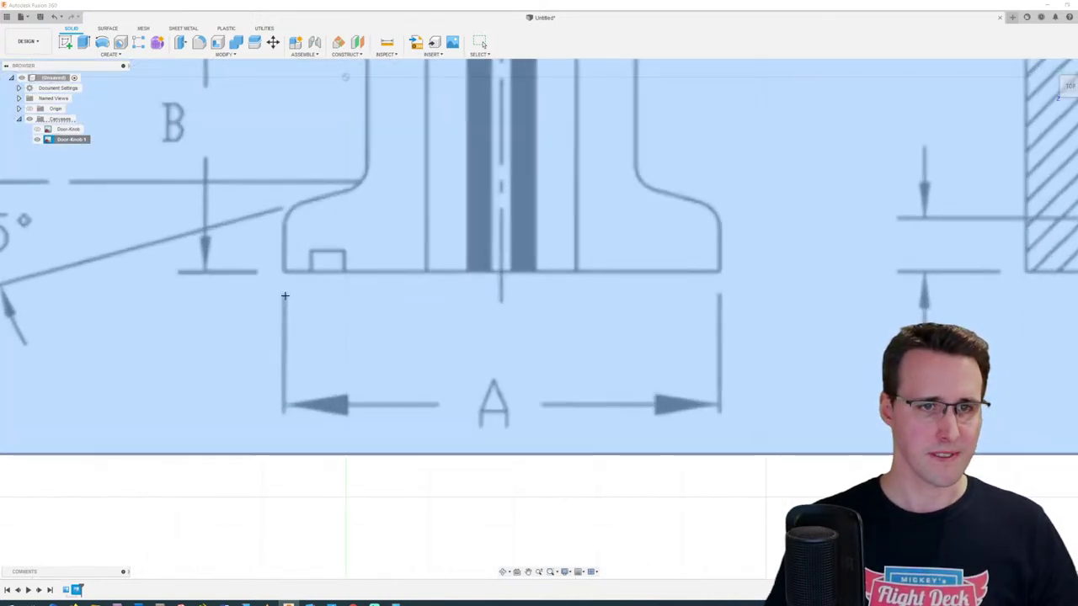
pyautogui.click(284, 296)
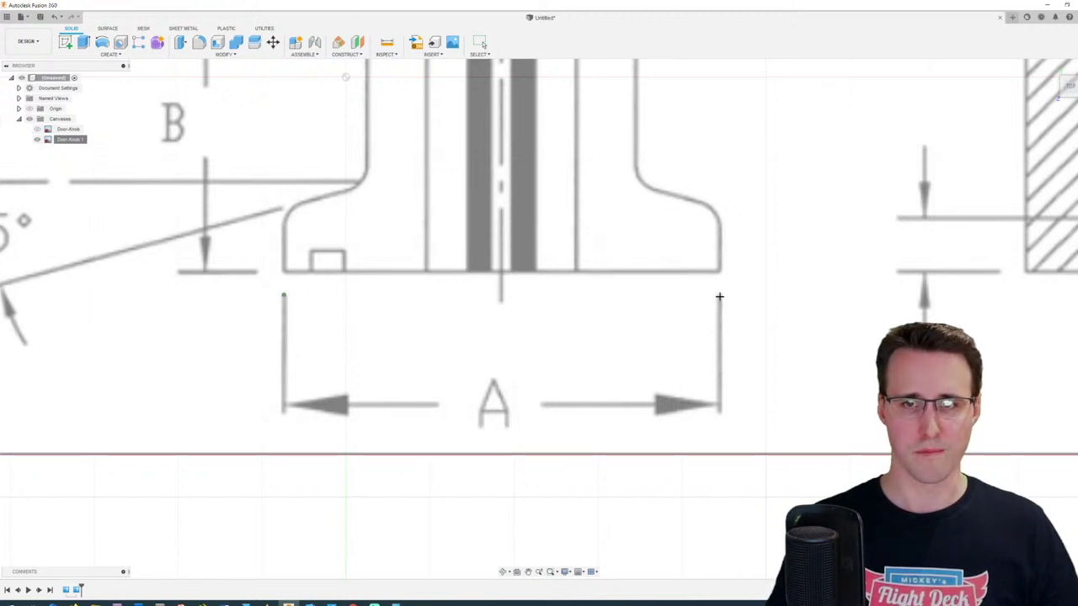
pyautogui.click(719, 297)
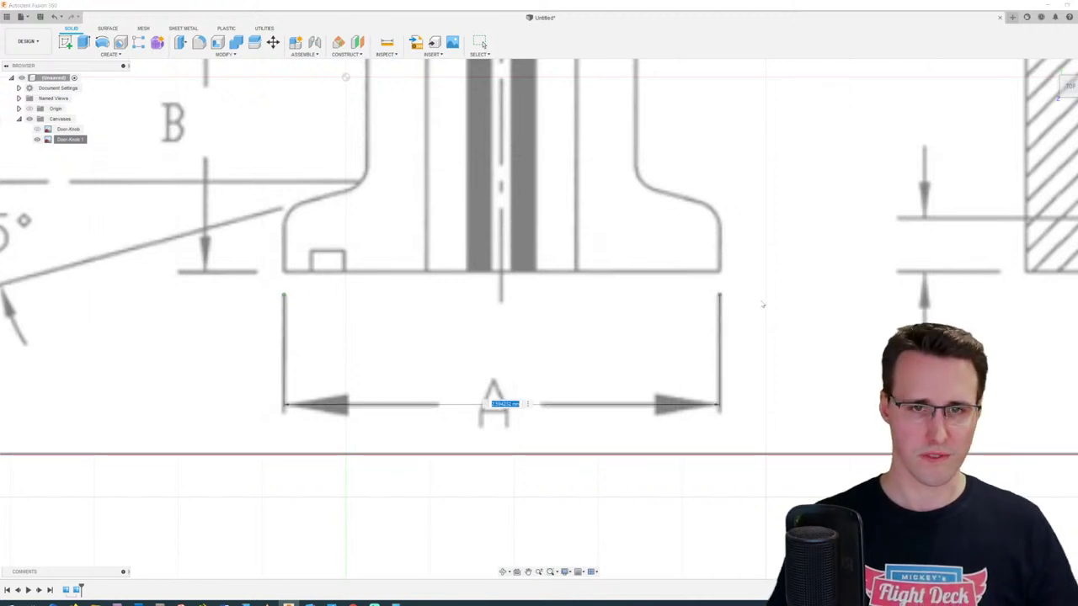
pyautogui.write('4')
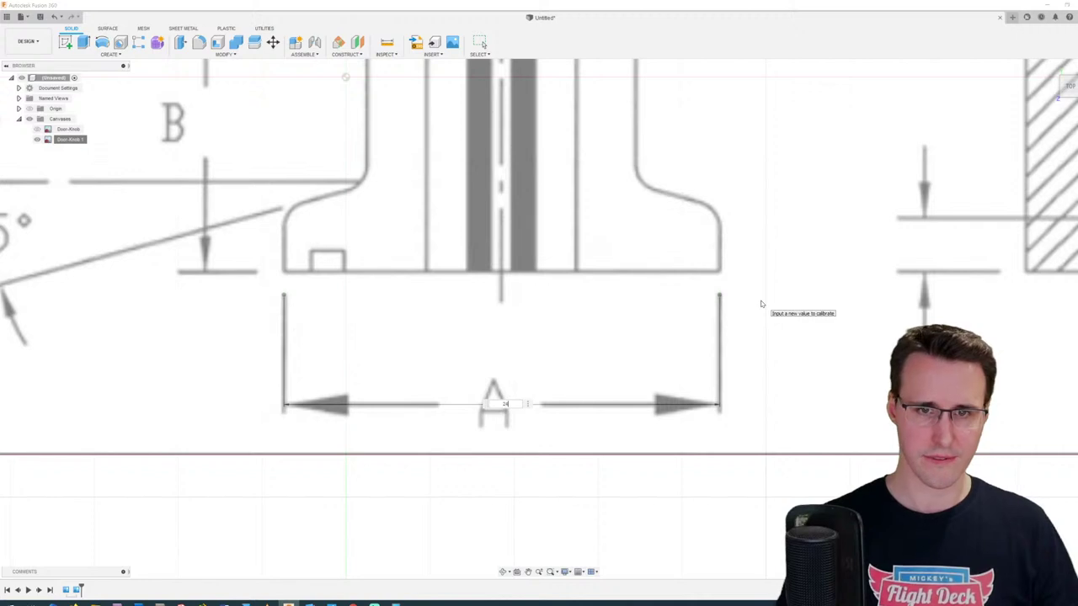
pyautogui.press('Return')
pyautogui.scroll(-10, 762, 304)
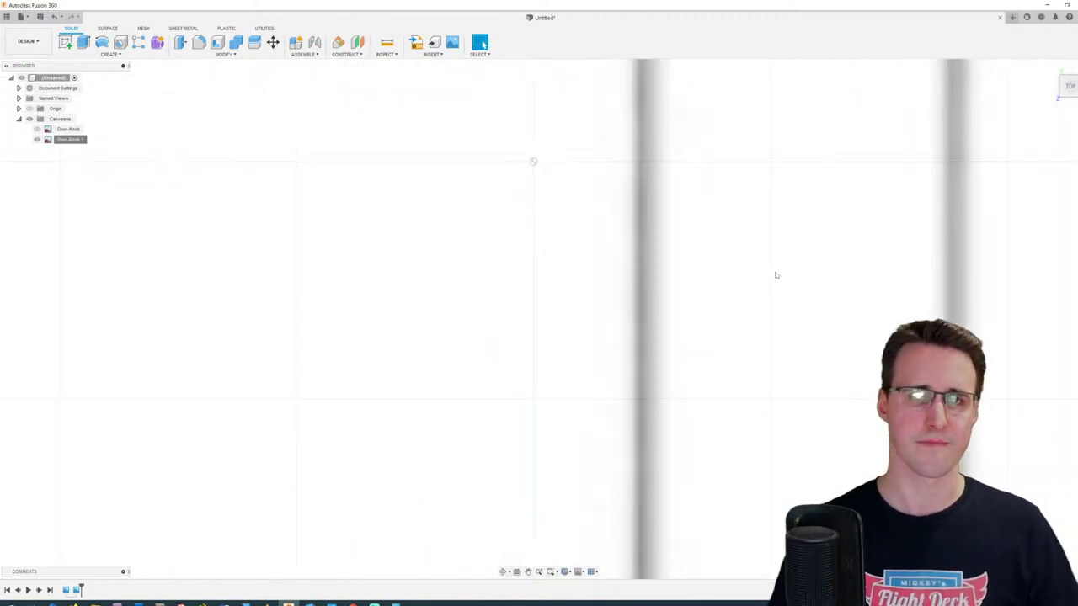
pyautogui.scroll(-4, 777, 286)
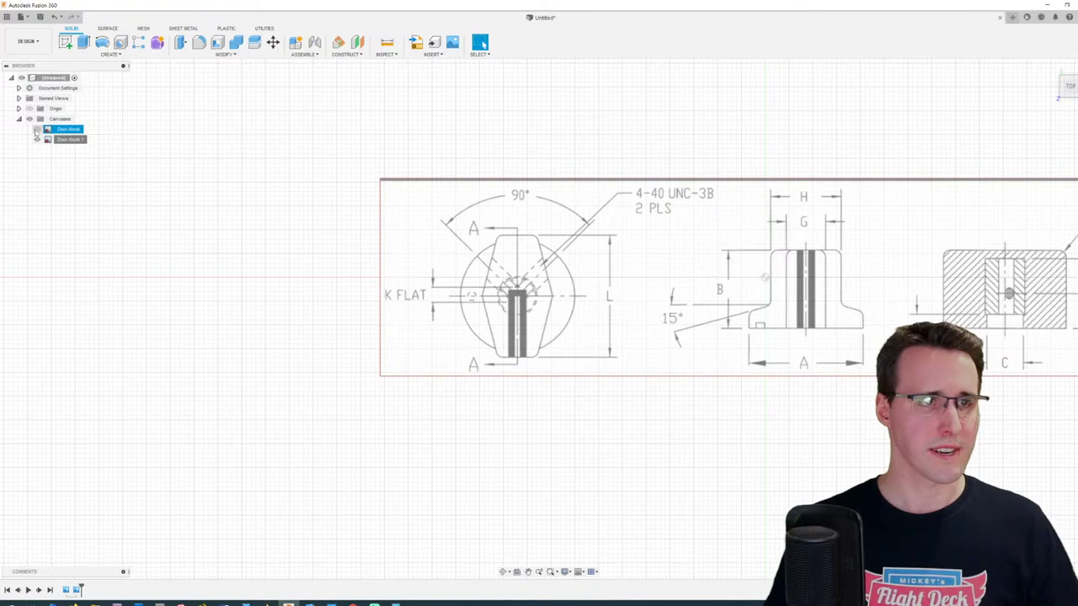
# Step: Edit the Door-Knob 1 canvas, shifting it about 52.07 mm in X and 4.01 mm in Y to centre the round knob view on the origin
pyautogui.moveTo(760, 259); pyautogui.dragTo(523, 259, button='middle')
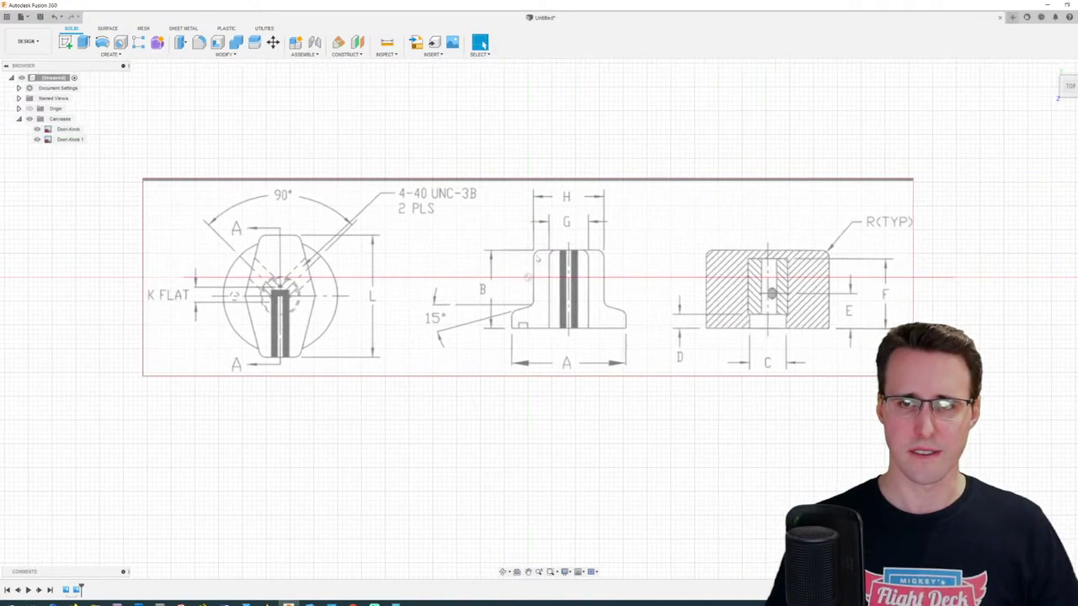
pyautogui.moveTo(1062, 77); pyautogui.dragTo(592, 379)
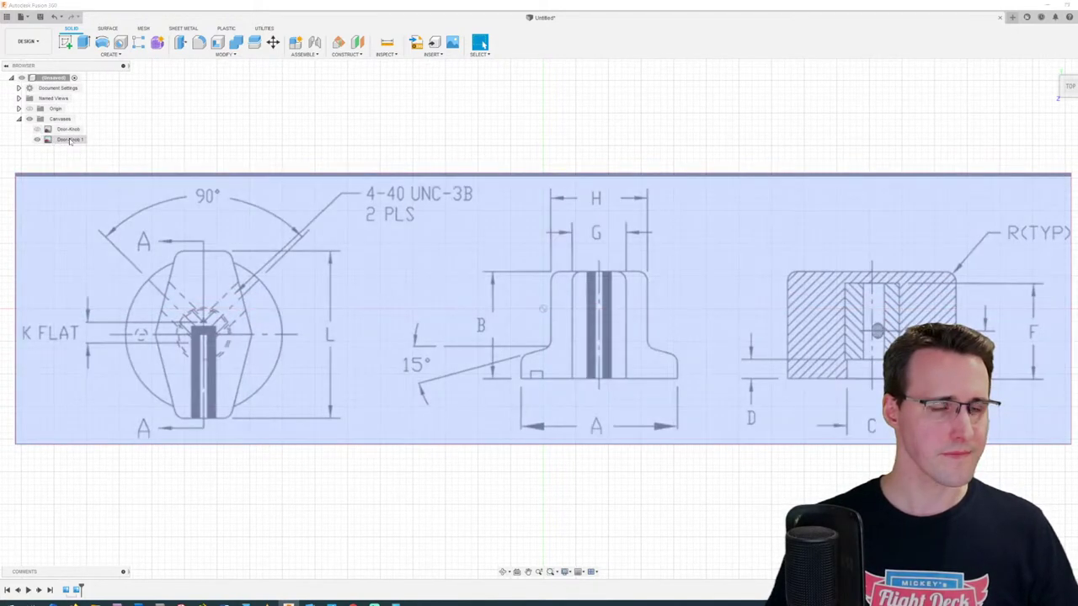
pyautogui.rightClick(70, 141)
pyautogui.click(89, 156)
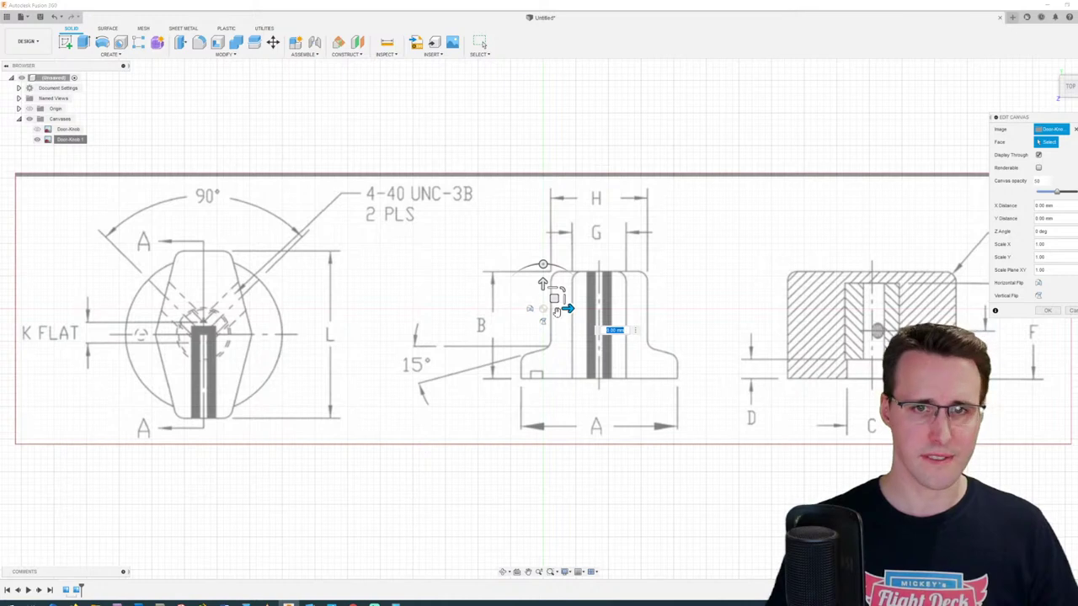
pyautogui.moveTo(555, 296); pyautogui.dragTo(893, 272)
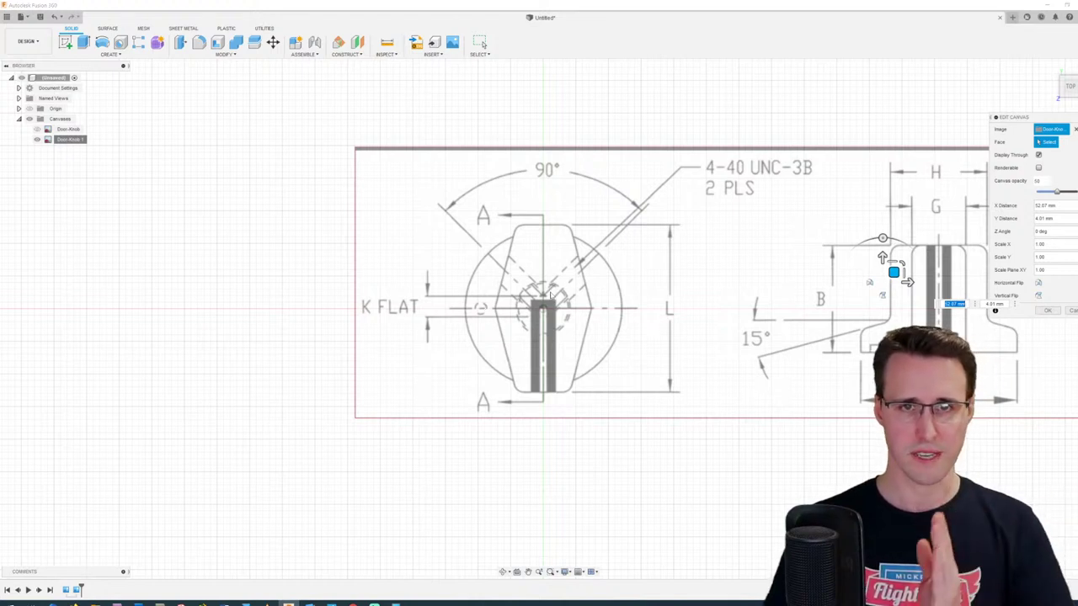
pyautogui.click(1047, 311)
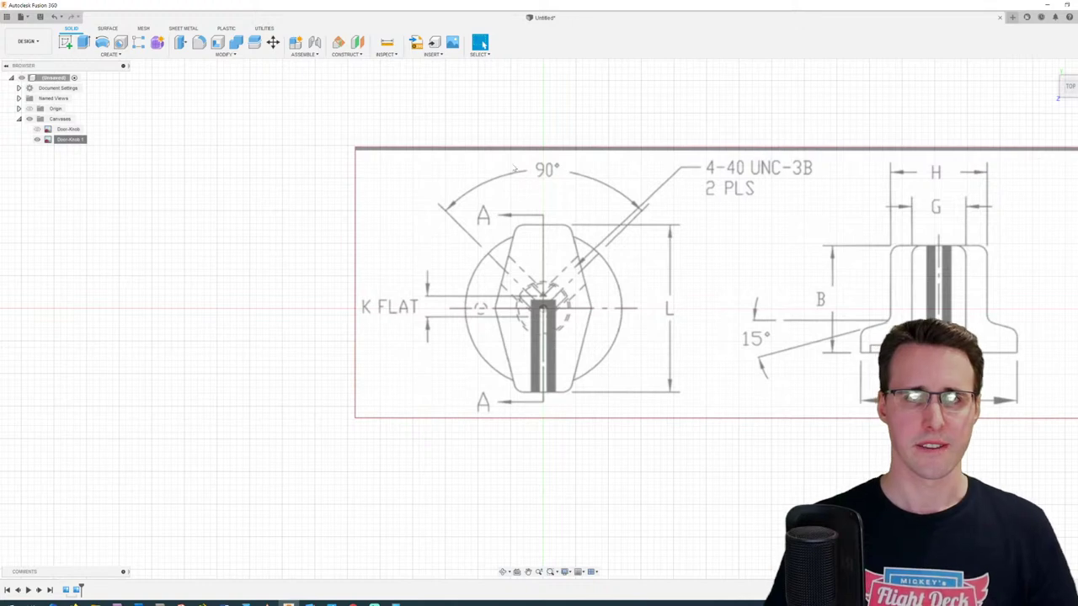
# Step: Show the vertical Door-Knob canvas together with the horizontal one and inspect how both line up in 3D
pyautogui.click(1055, 72)
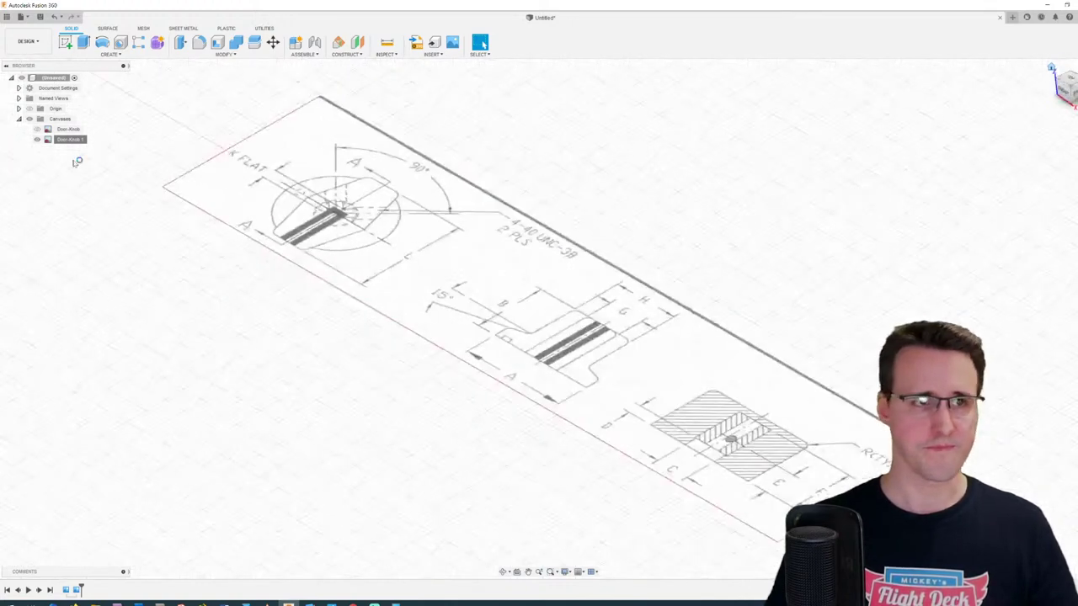
pyautogui.click(37, 129)
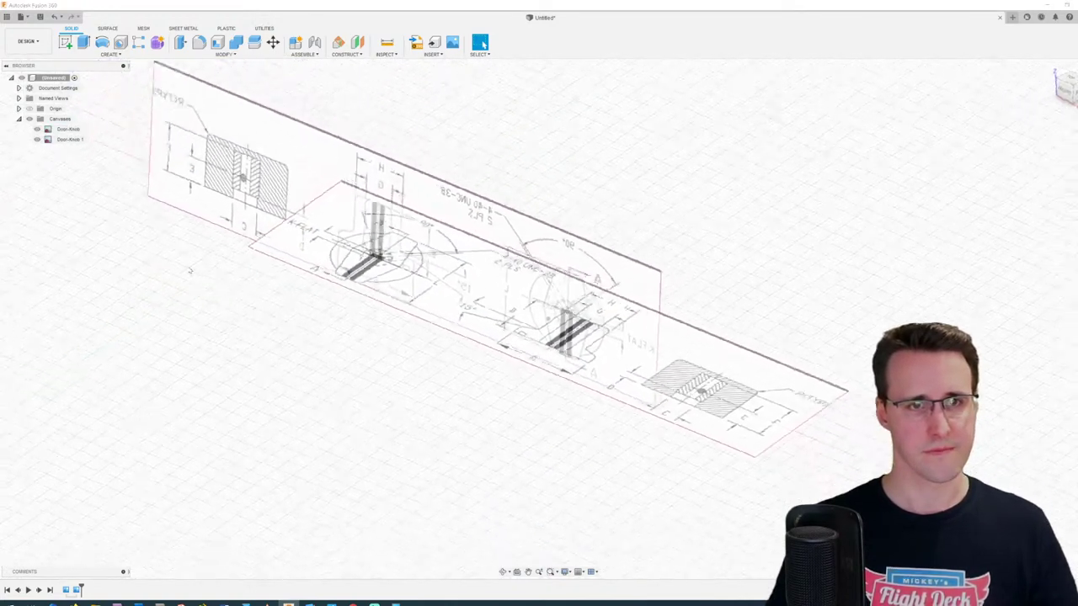
pyautogui.keyDown('shift'); pyautogui.moveTo(196, 270); pyautogui.dragTo(383, 63, button='middle'); pyautogui.keyUp('shift')
# Step: Insert Door-Knob.jpg from the computer's 2022-03-12 folder as a third canvas on the vertical YZ origin plane, keeping the default position and scale
pyautogui.click(431, 53)
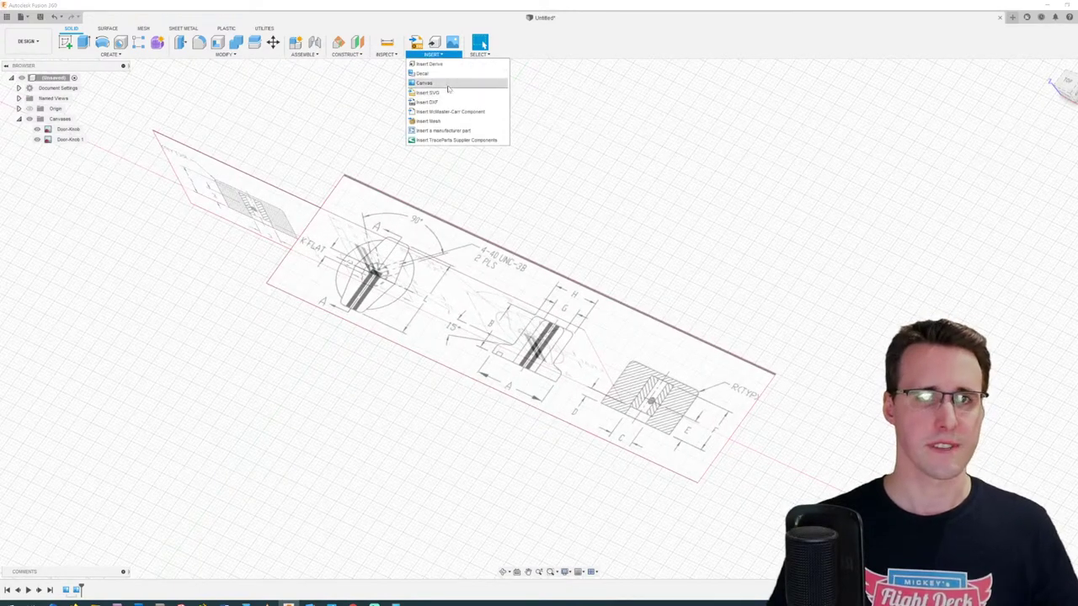
pyautogui.click(448, 87)
pyautogui.click(442, 384)
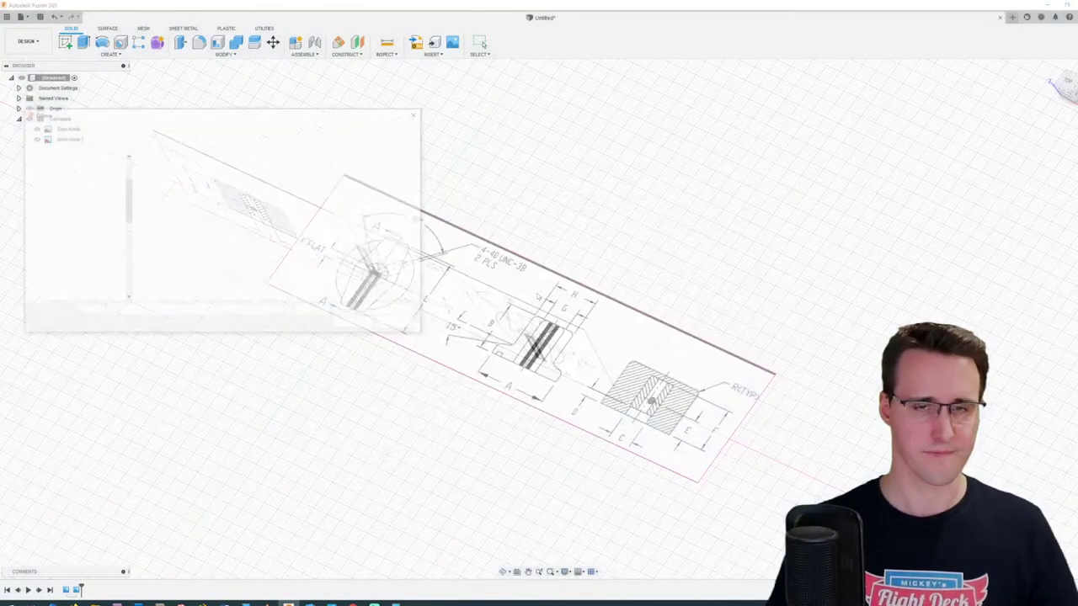
pyautogui.click(216, 190)
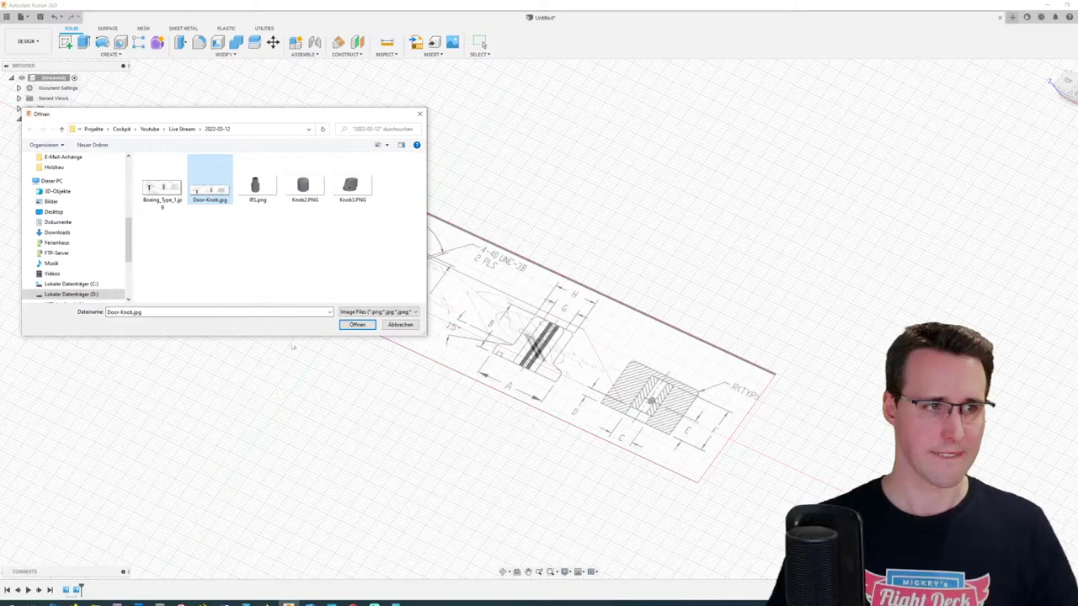
pyautogui.click(357, 325)
pyautogui.scroll(-3, 474, 236)
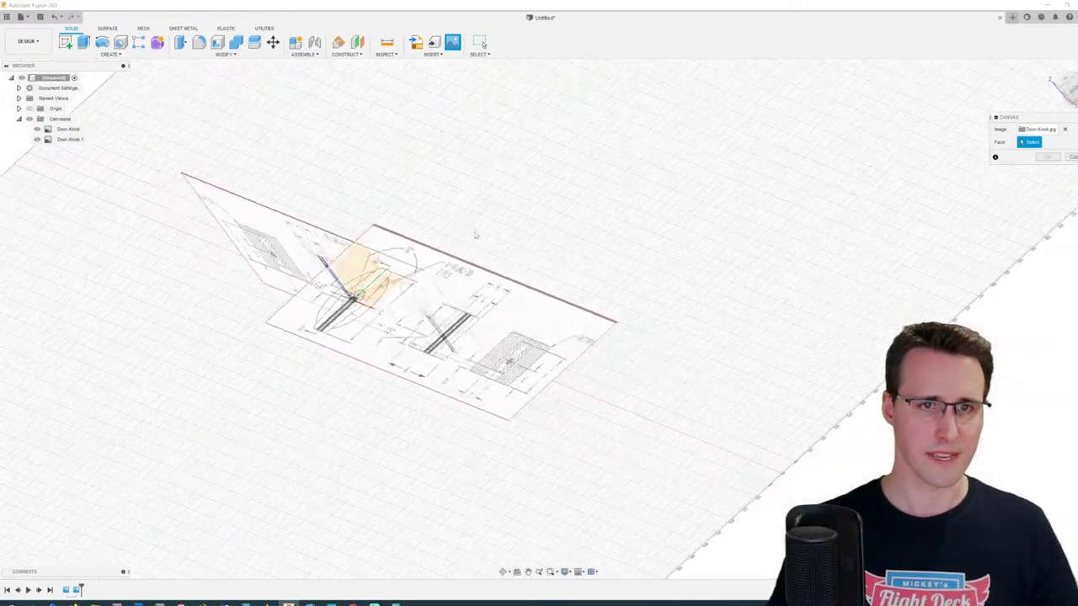
pyautogui.keyDown('shift'); pyautogui.moveTo(475, 236); pyautogui.dragTo(344, 267, button='middle'); pyautogui.keyUp('shift')
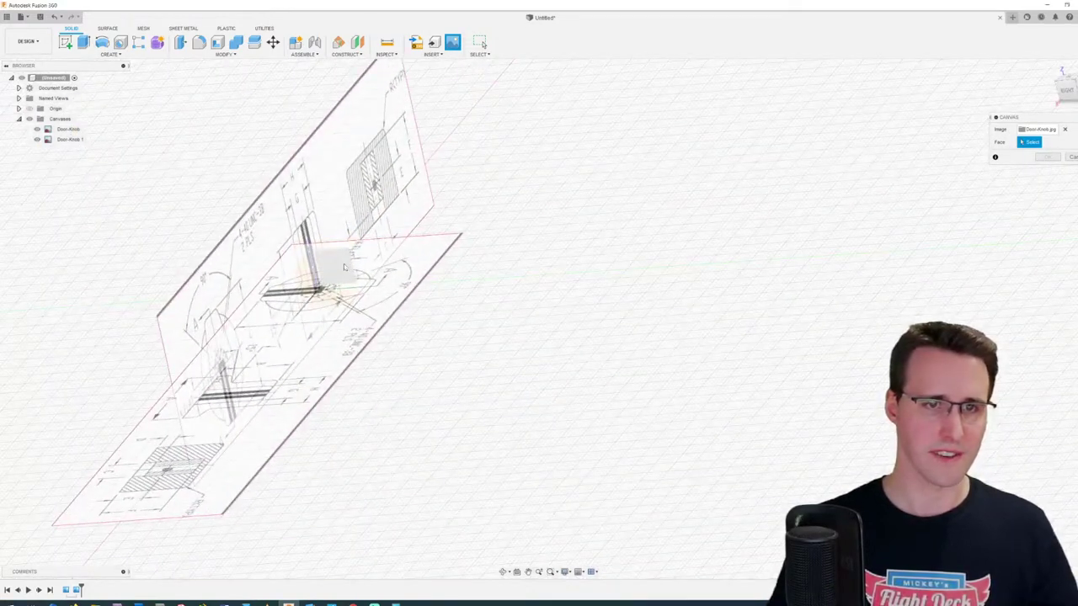
pyautogui.click(344, 267)
pyautogui.press('Return')
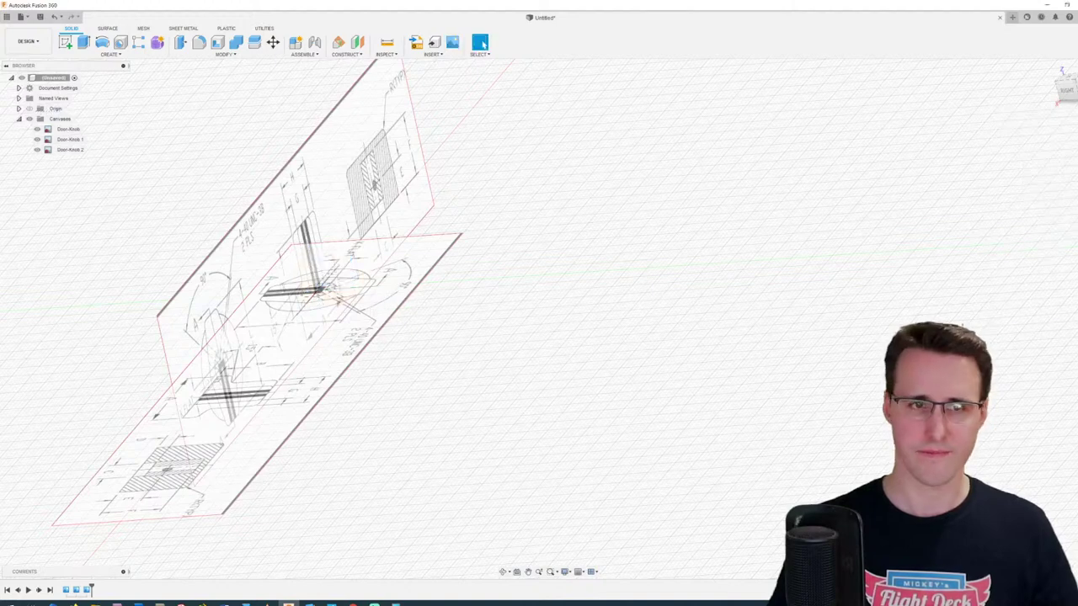
# Step: Hide the Door-Knob and Door-Knob 1 canvases so only the newly inserted one is shown
pyautogui.click(37, 139)
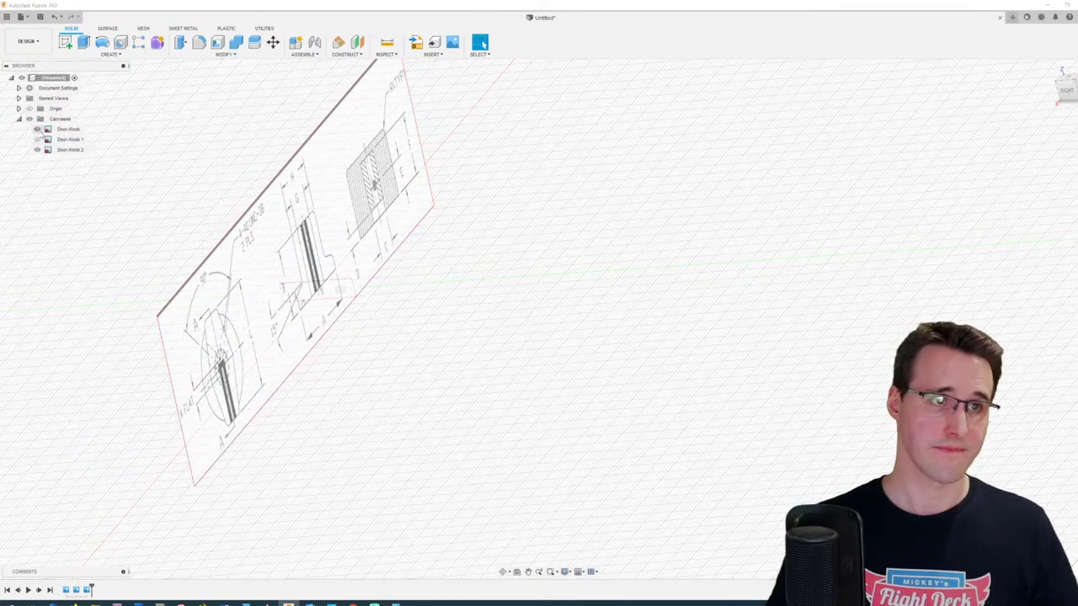
pyautogui.click(37, 129)
pyautogui.press('F6')
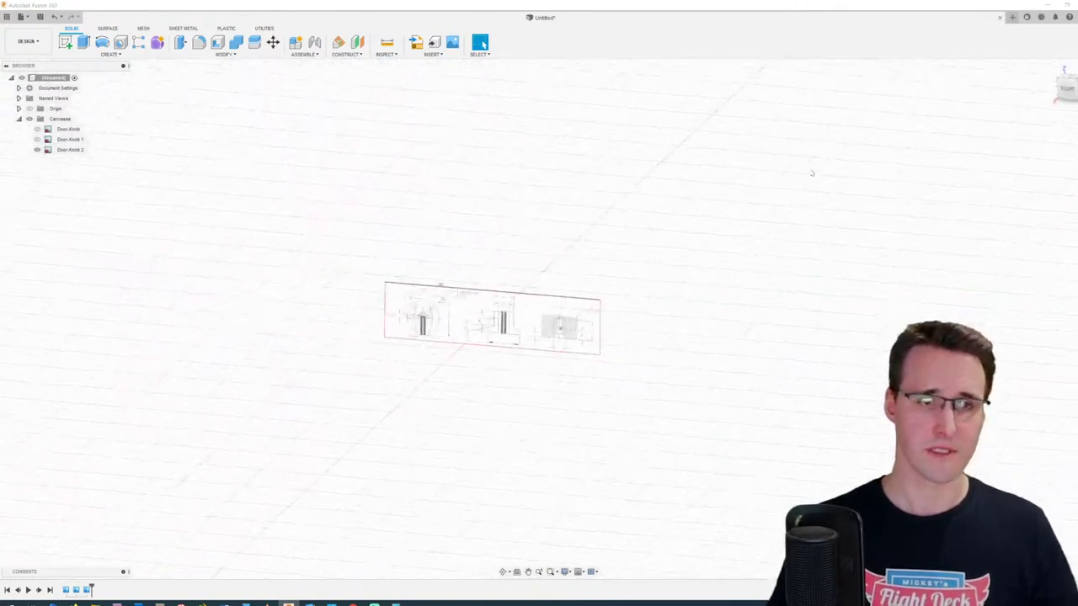
# Step: Calibrate the Door-Knob 2 canvas in the right view by picking both ends of dimension A and setting the distance to 24 mm
pyautogui.click(1066, 89)
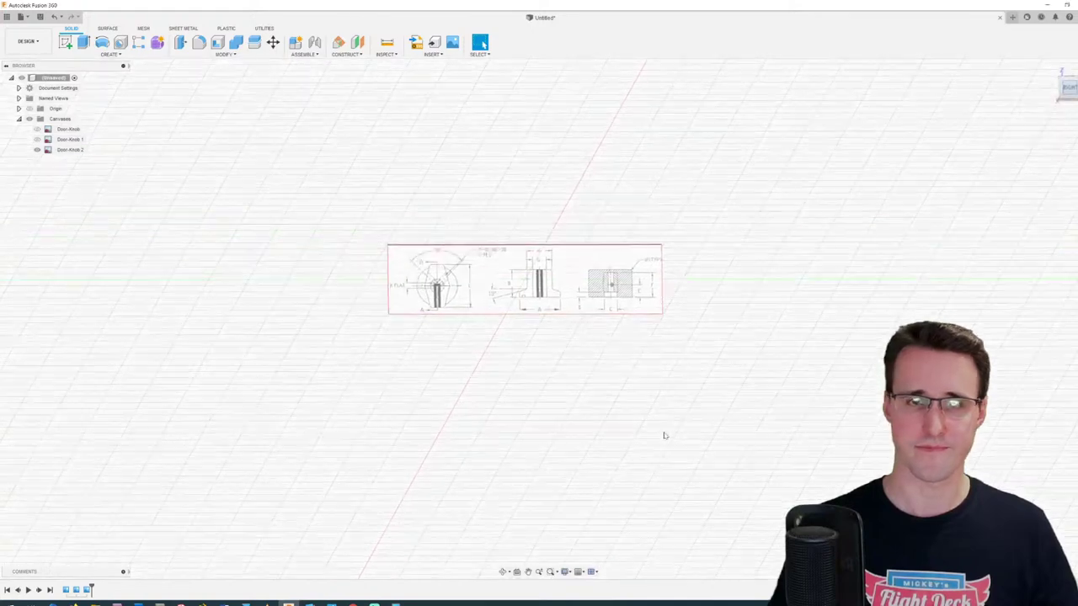
pyautogui.scroll(5, 504, 380)
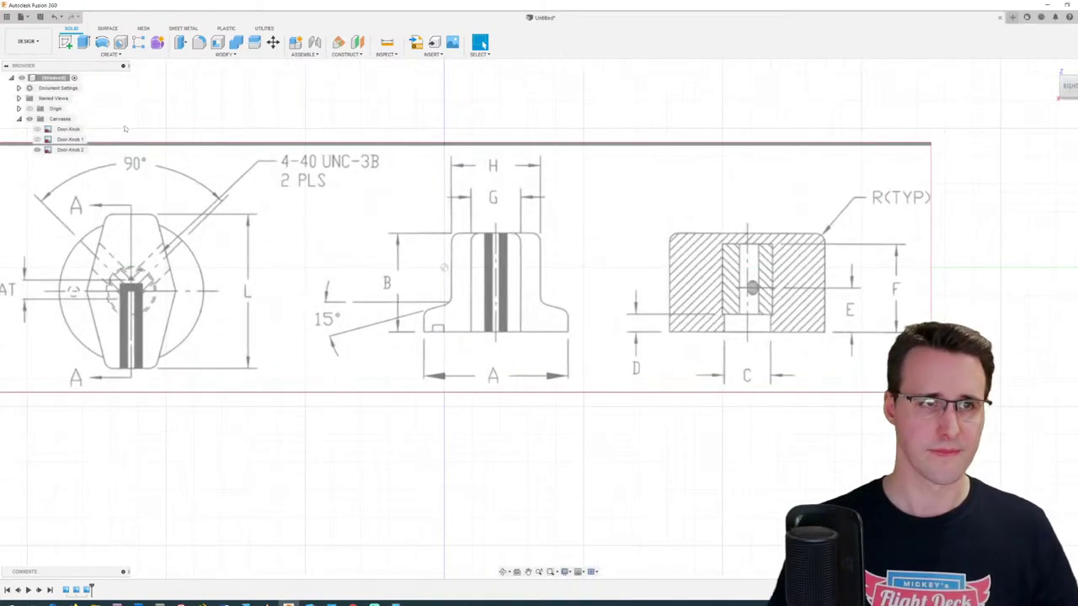
pyautogui.rightClick(70, 149)
pyautogui.click(93, 184)
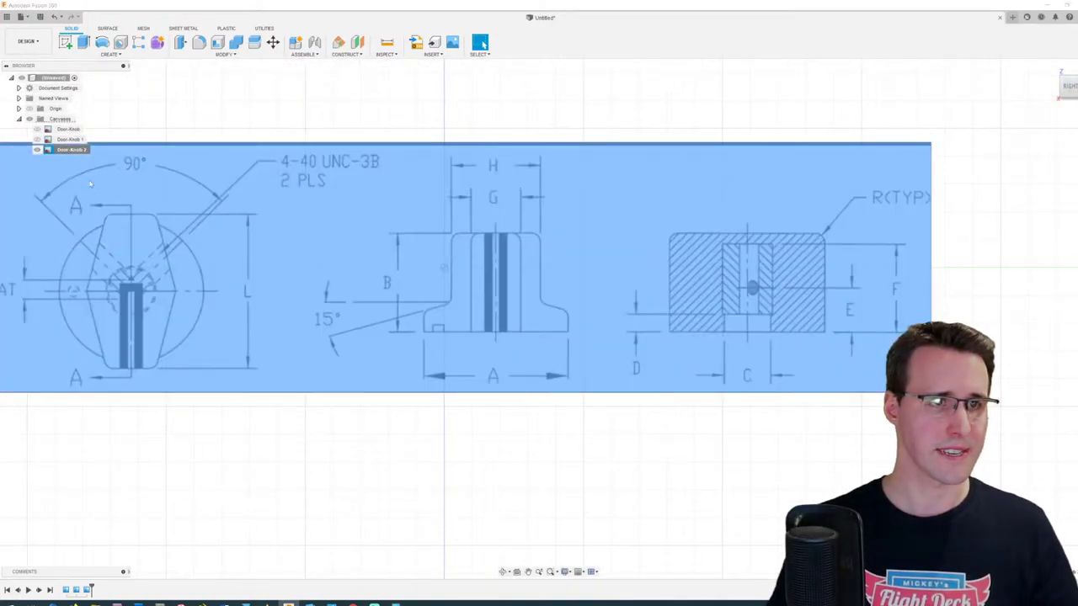
pyautogui.scroll(8, 435, 348)
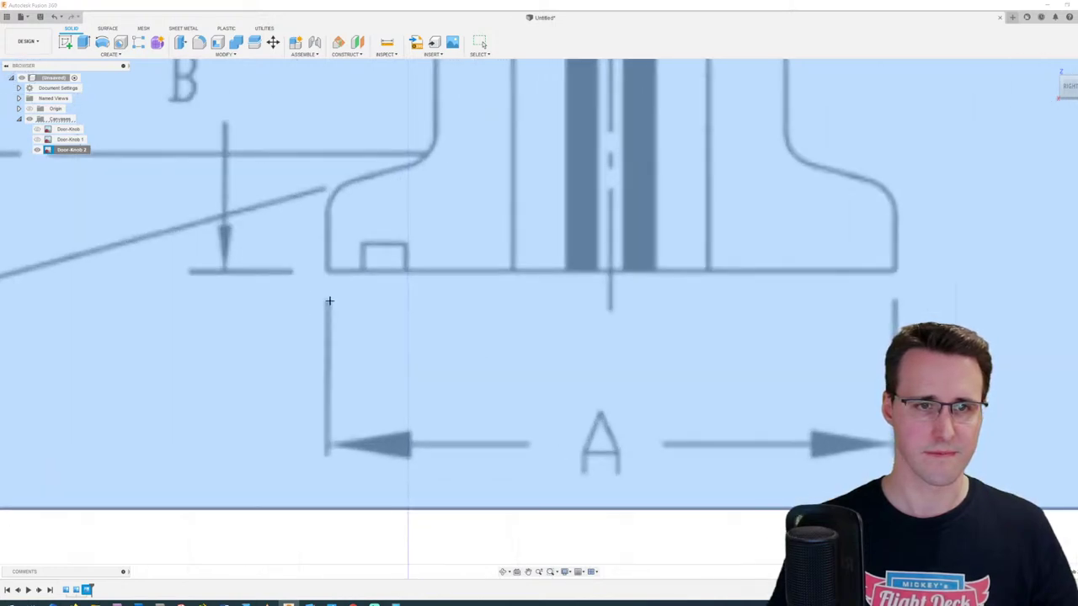
pyautogui.click(328, 301)
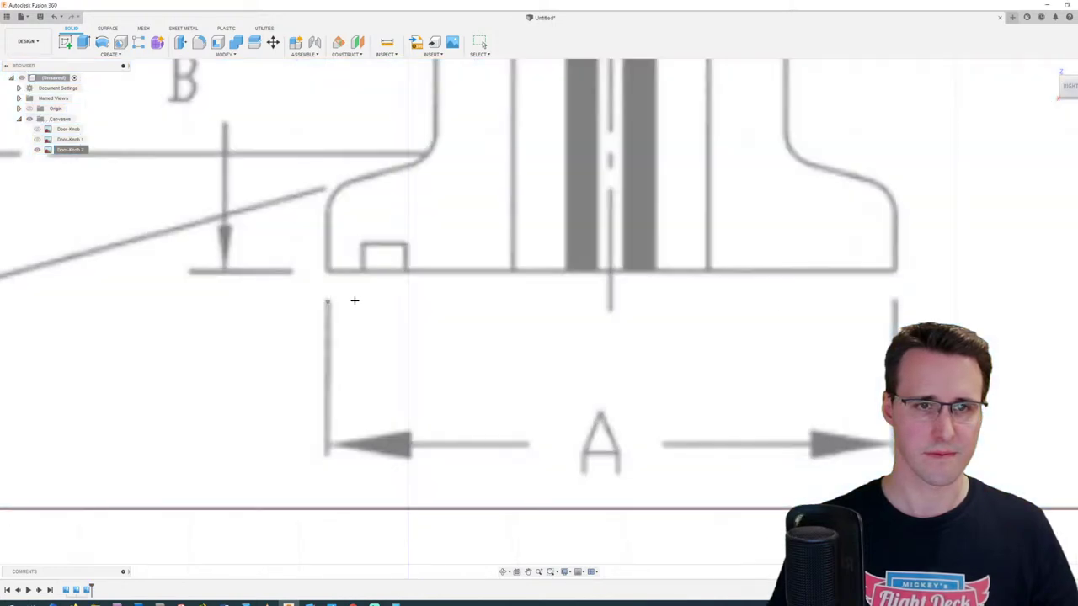
pyautogui.click(895, 302)
pyautogui.write('4')
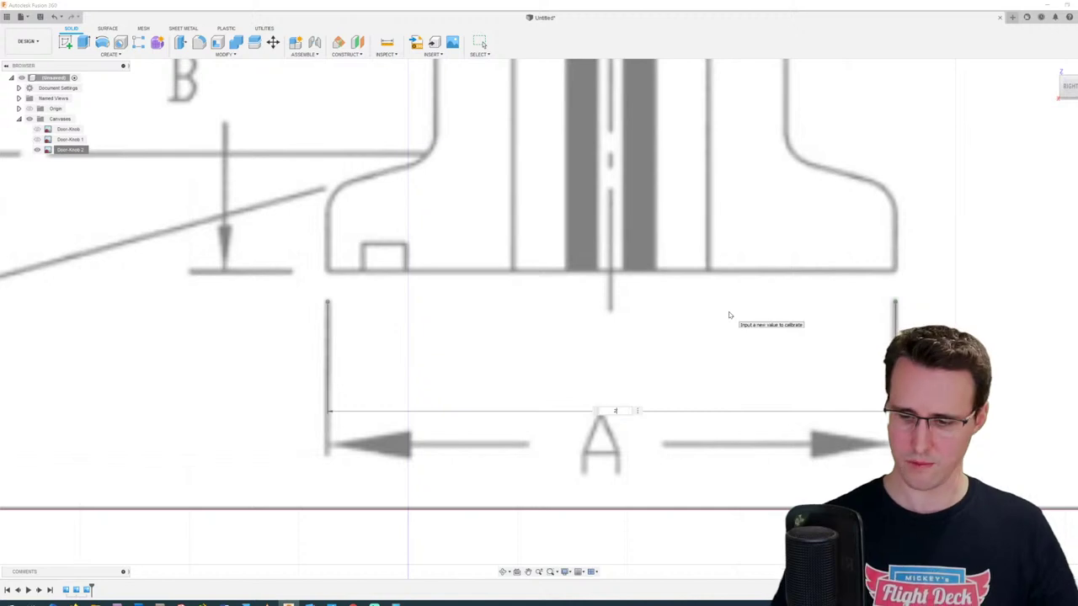
pyautogui.press('Return')
pyautogui.scroll(-10, 683, 290)
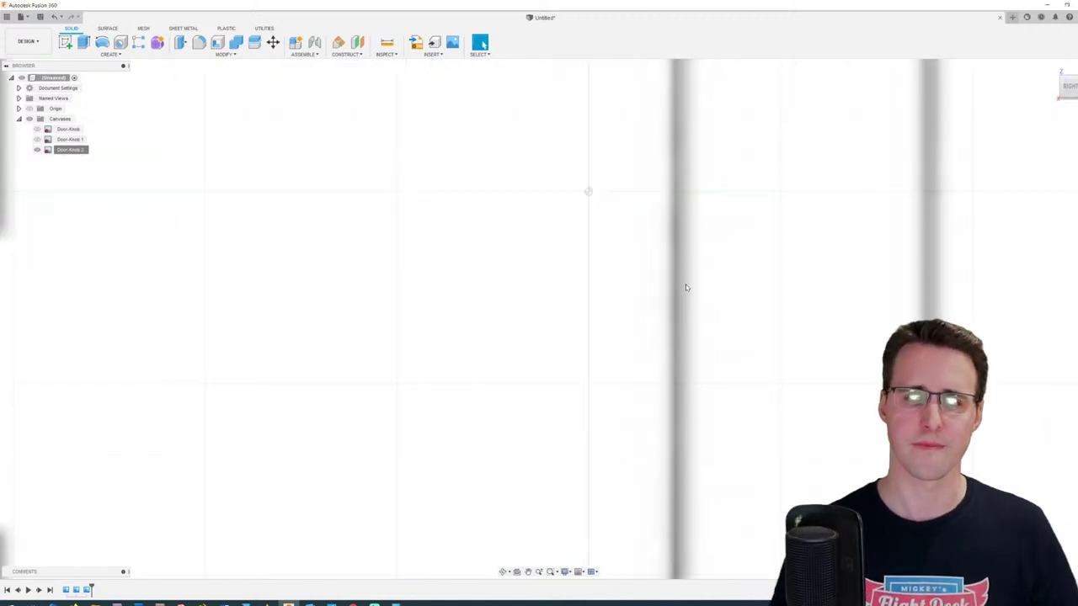
pyautogui.scroll(-3, 679, 293)
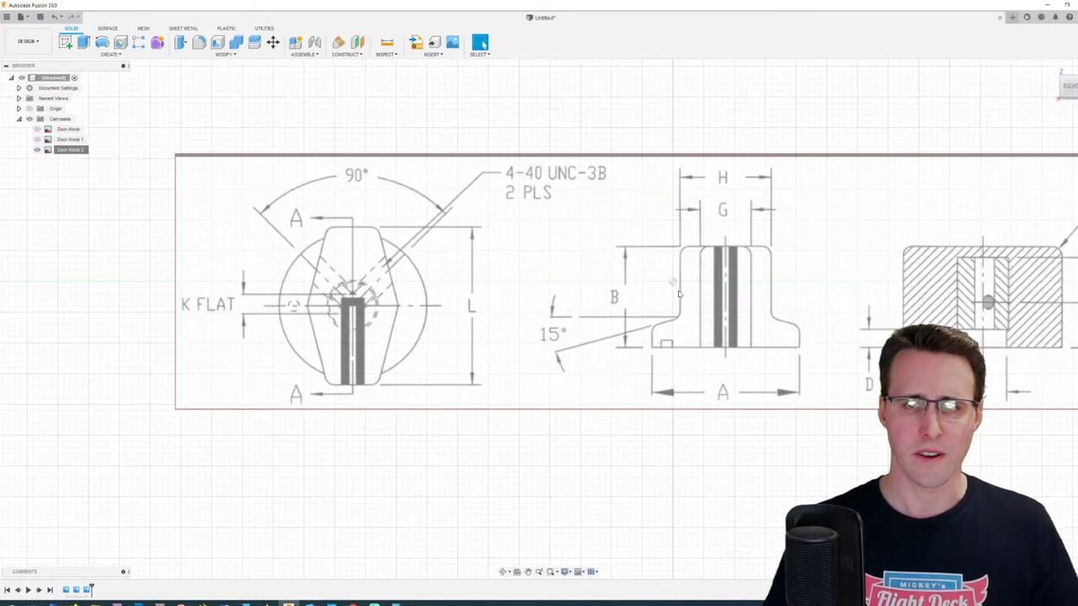
# Step: Move the Door-Knob 2 canvas about -50.4 mm in X and 10.6 mm in Y so the section view's base centre meets the origin
pyautogui.moveTo(701, 332); pyautogui.dragTo(503, 311, button='middle')
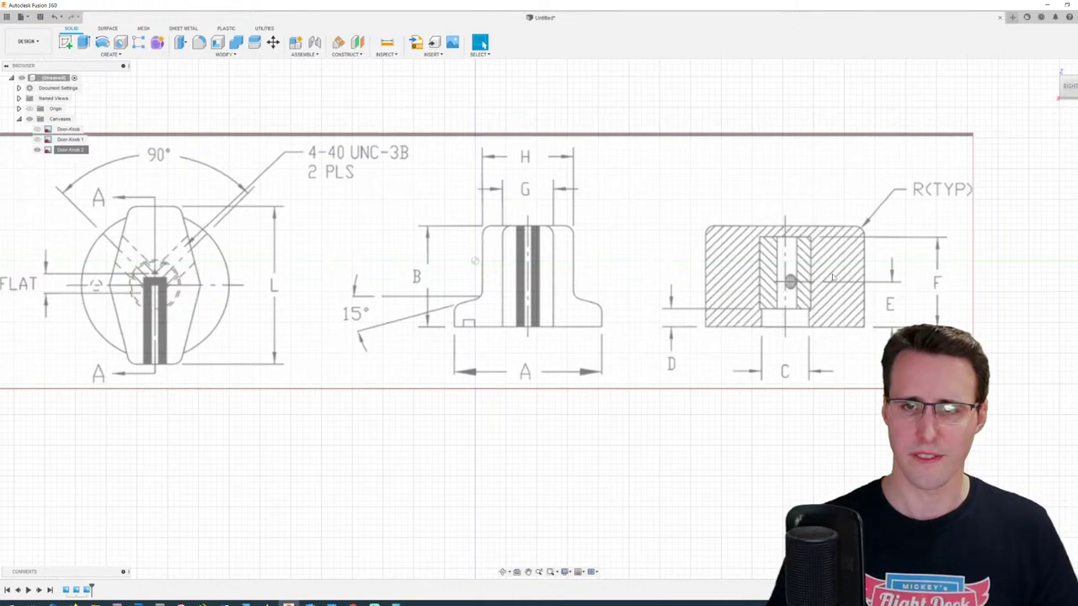
pyautogui.rightClick(84, 150)
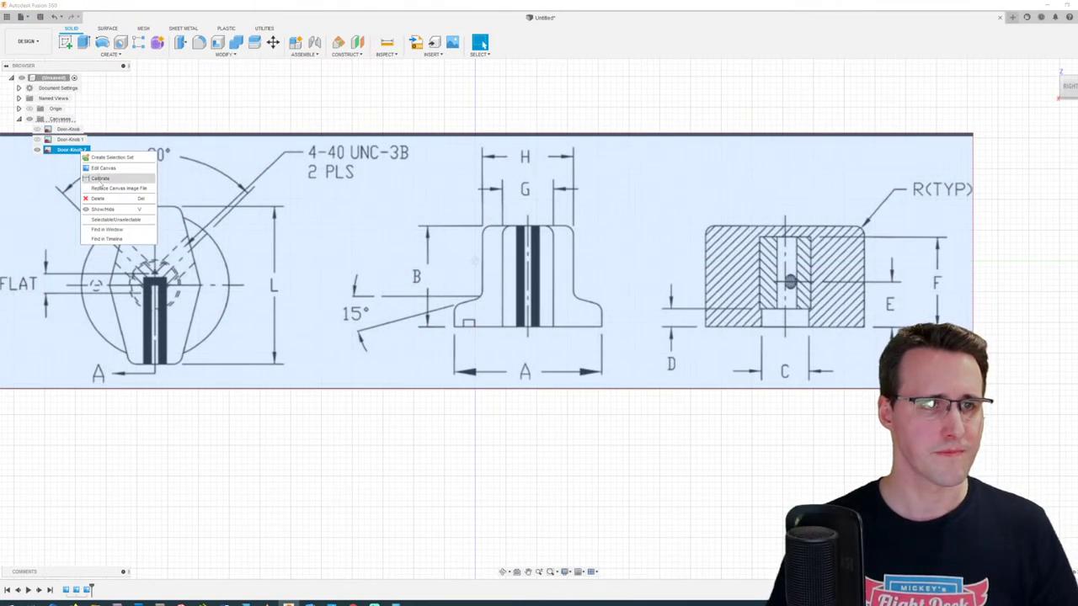
pyautogui.click(103, 168)
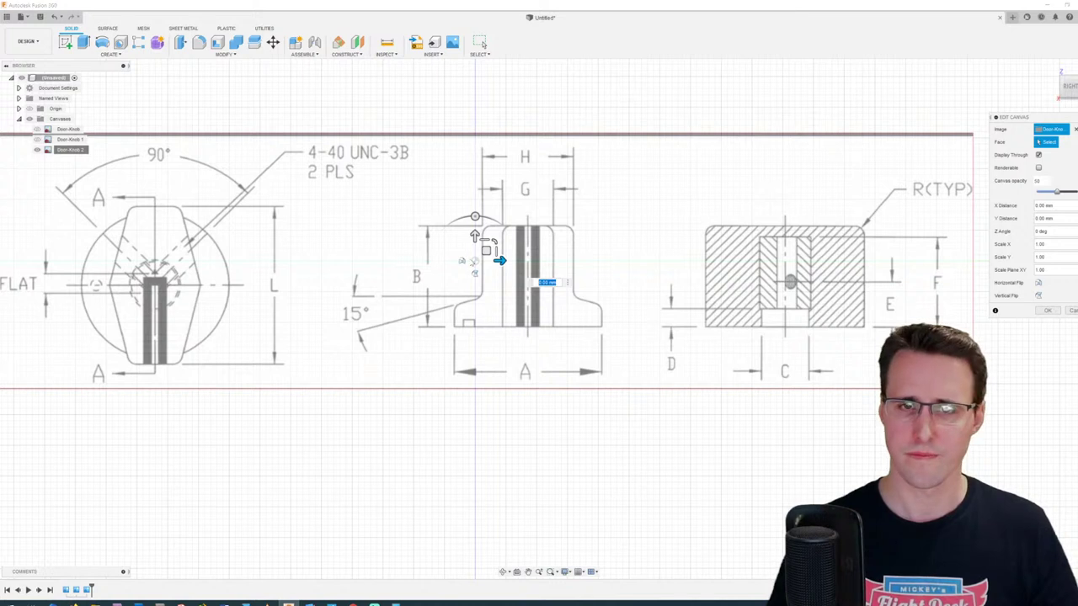
pyautogui.moveTo(486, 250); pyautogui.dragTo(175, 186)
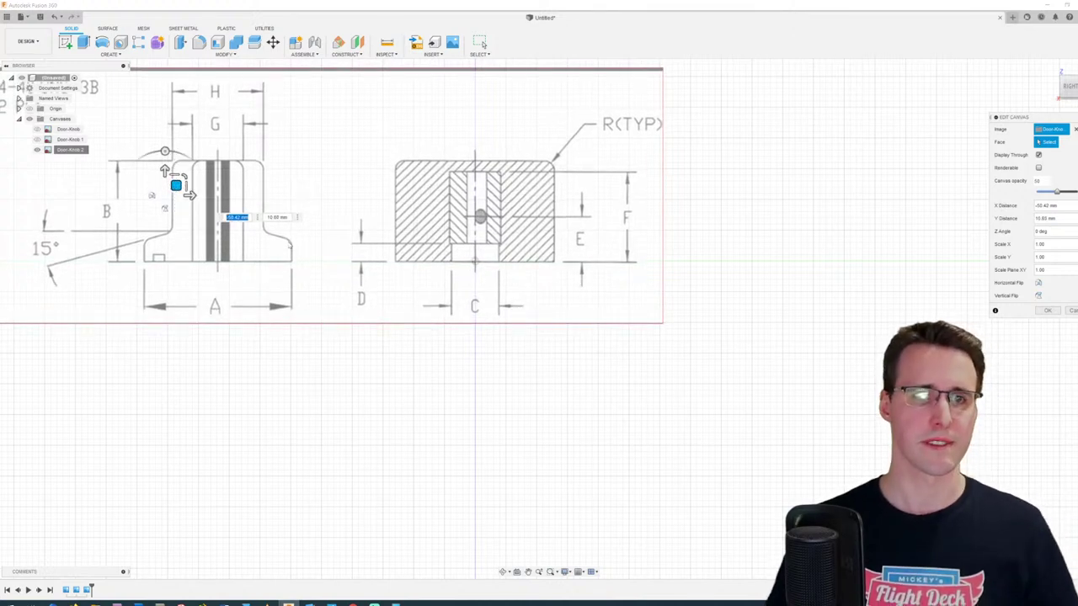
pyautogui.press('Return')
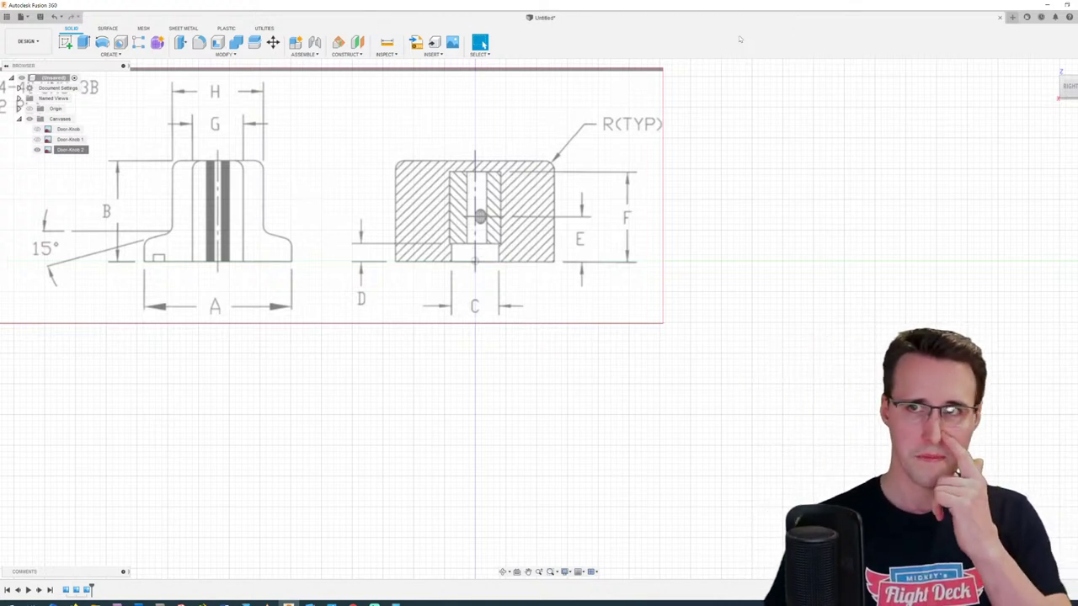
# Step: Switch the camera projection to Perspective
pyautogui.click(565, 571)
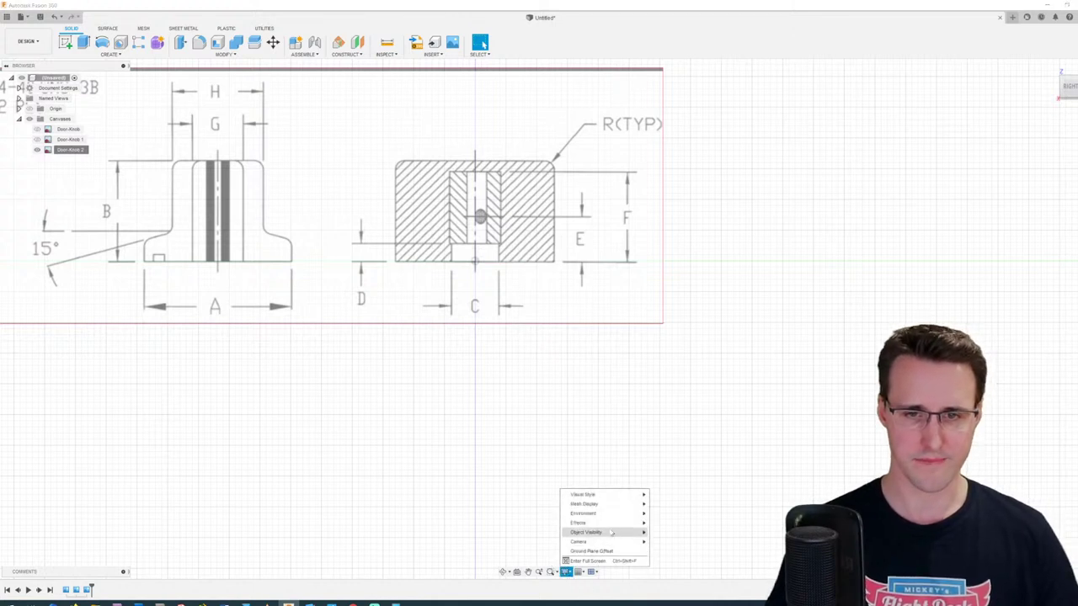
pyautogui.moveTo(610, 542)
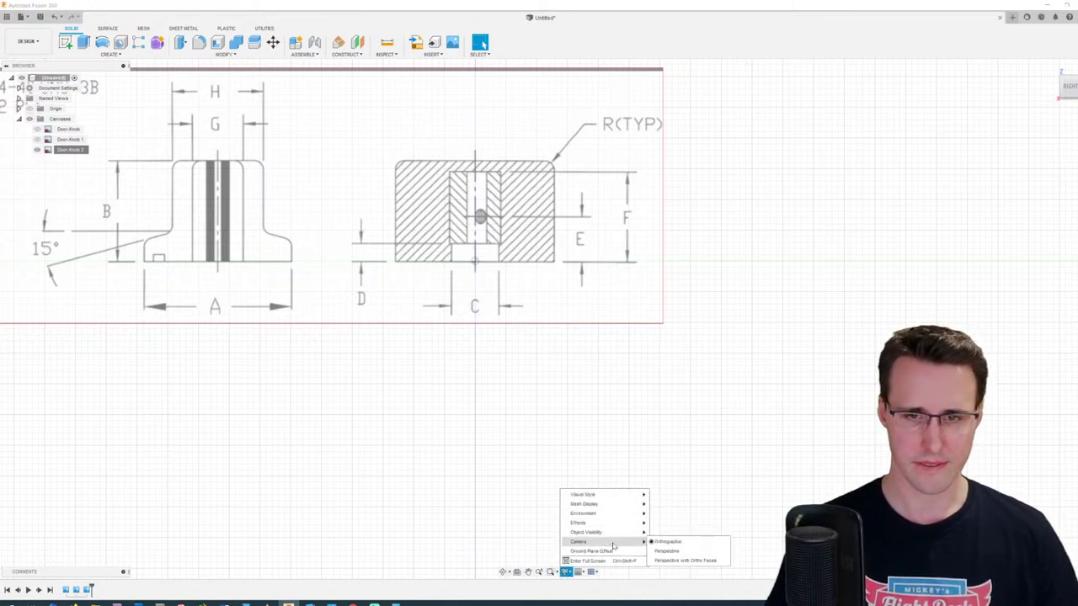
pyautogui.click(665, 553)
# Step: Show the Door-Knob and Door-Knob 1 canvases again and inspect how all three canvases intersect in 3D
pyautogui.moveTo(1062, 84); pyautogui.dragTo(851, 157)
pyautogui.click(37, 139)
pyautogui.click(37, 129)
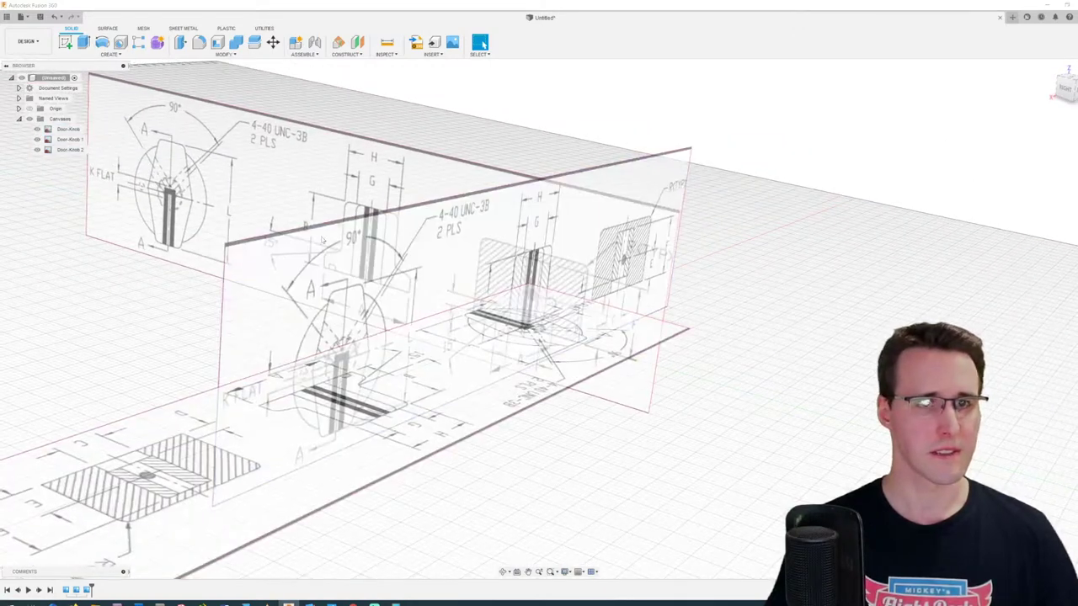
pyautogui.keyDown('shift'); pyautogui.moveTo(321, 240); pyautogui.dragTo(950, 263, button='middle'); pyautogui.keyUp('shift')
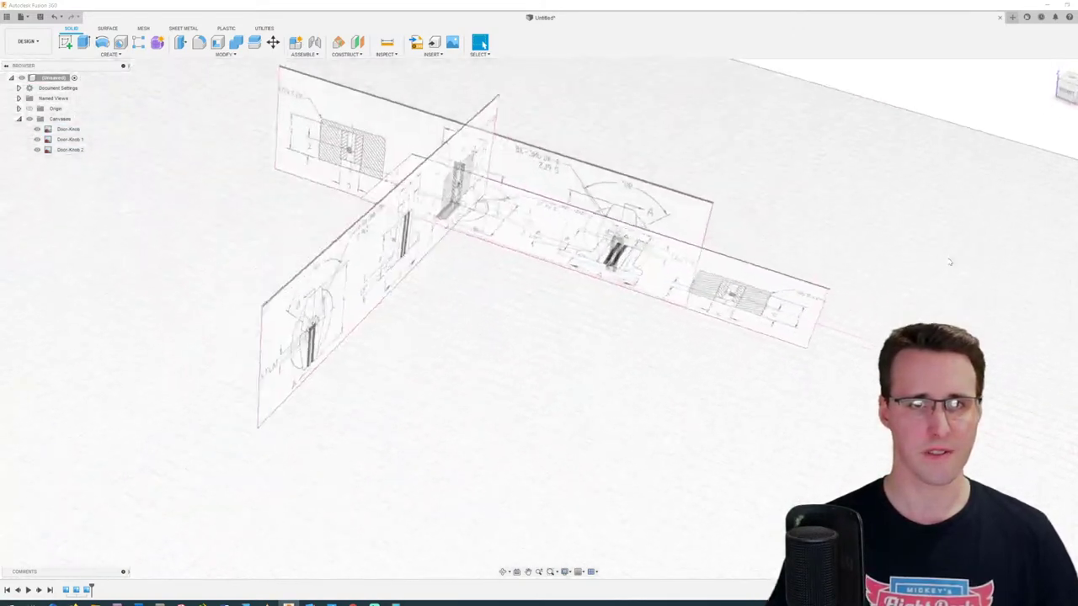
pyautogui.scroll(6, 935, 258)
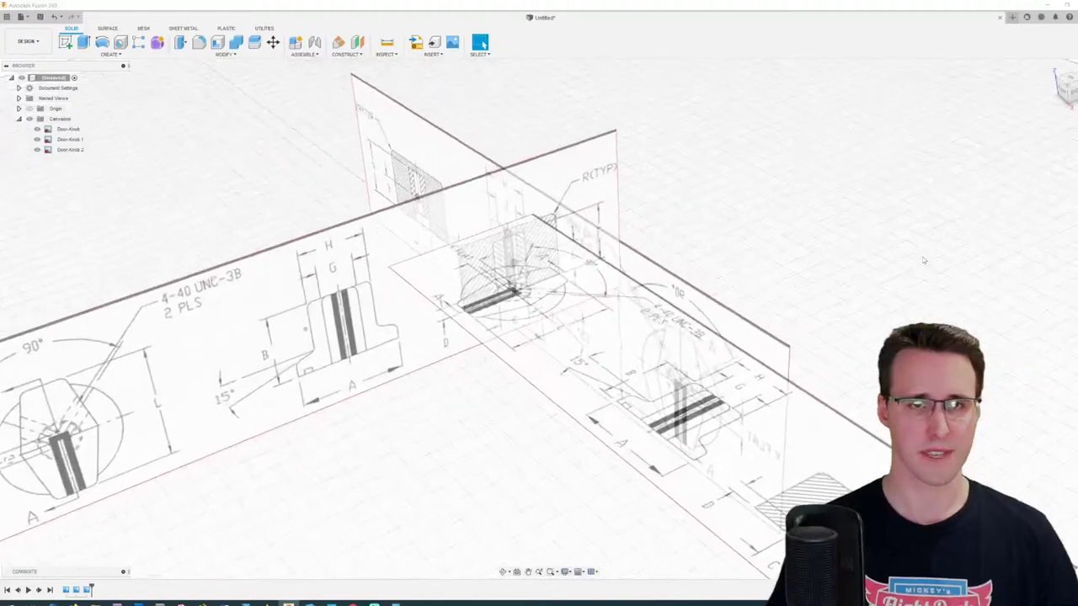
# Step: Save the design under the name Door in the Knobs folder of the Cockpit project
pyautogui.click(39, 17)
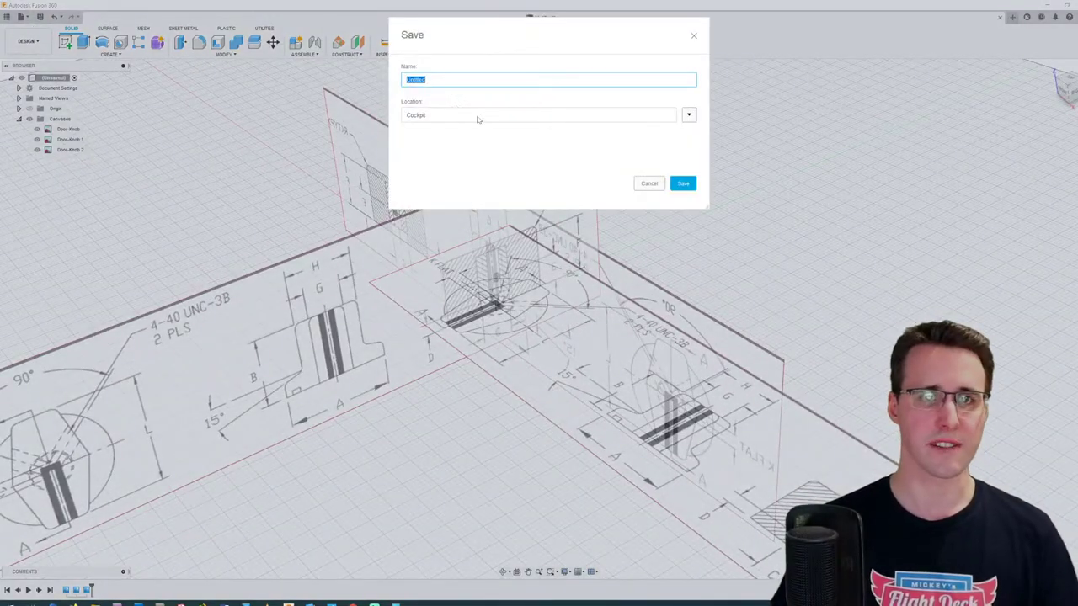
pyautogui.click(689, 115)
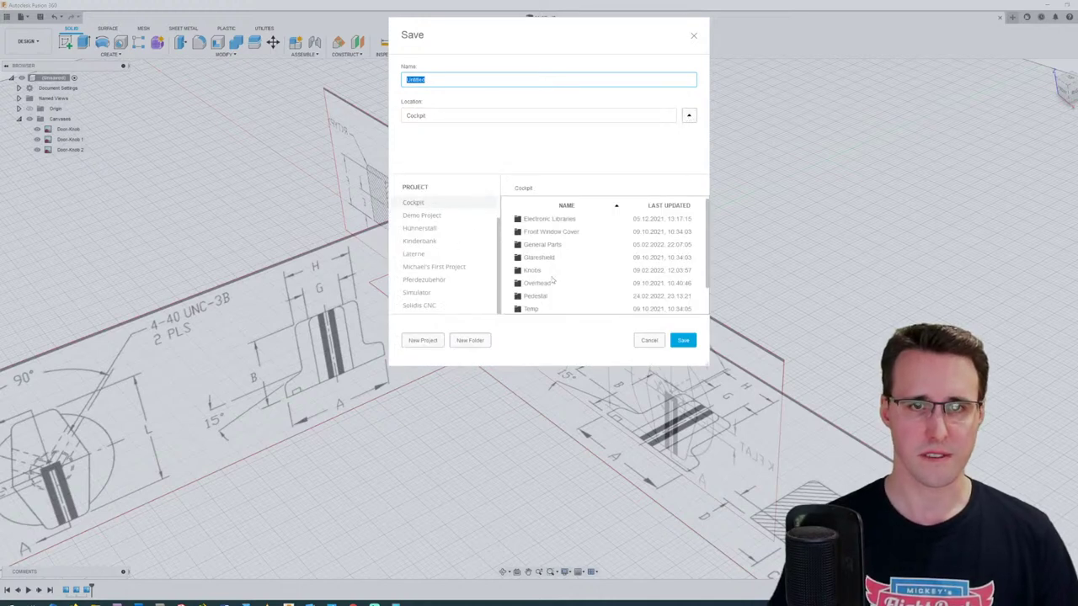
pyautogui.click(534, 272)
pyautogui.doubleClick(534, 271)
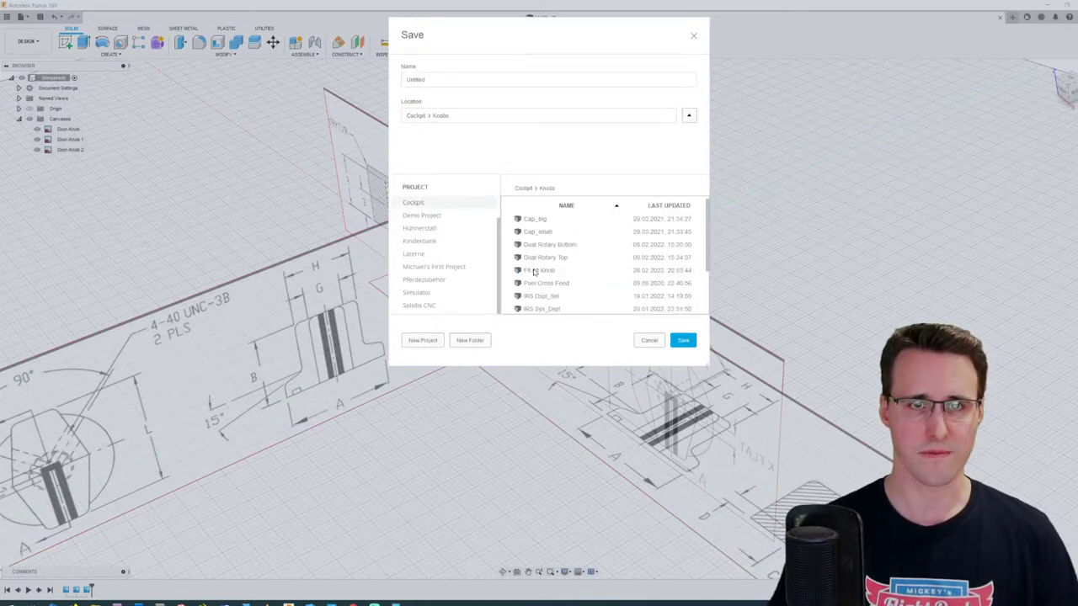
pyautogui.doubleClick(415, 79)
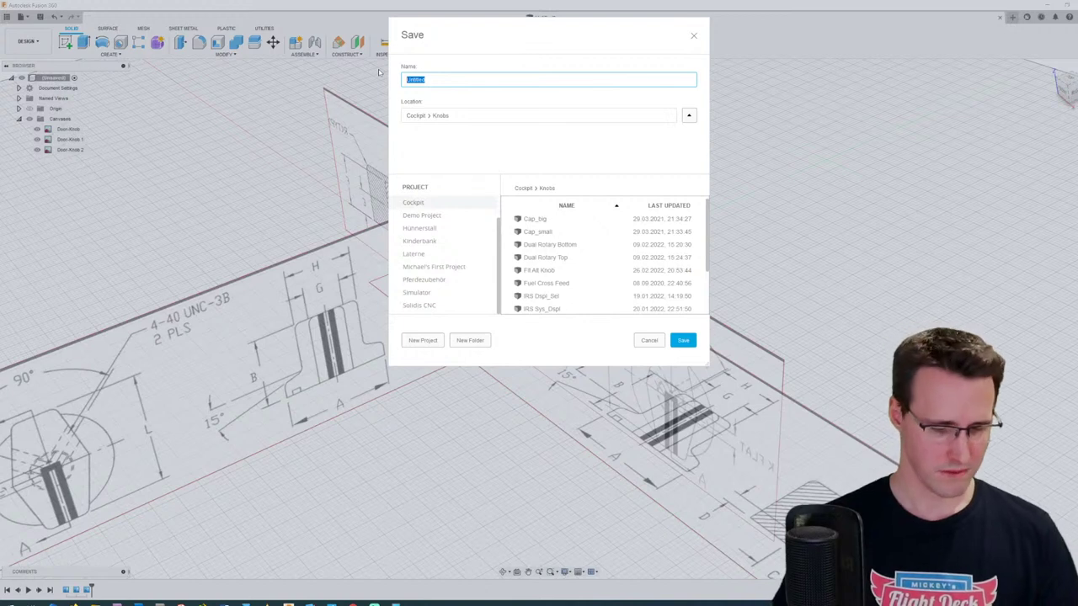
pyautogui.write('Door')
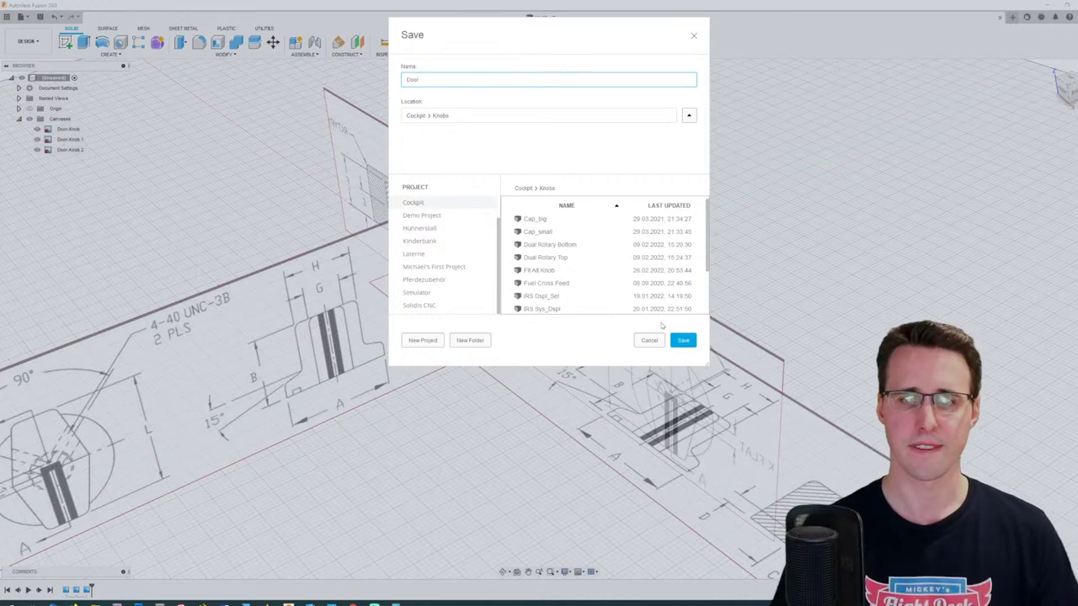
pyautogui.click(683, 340)
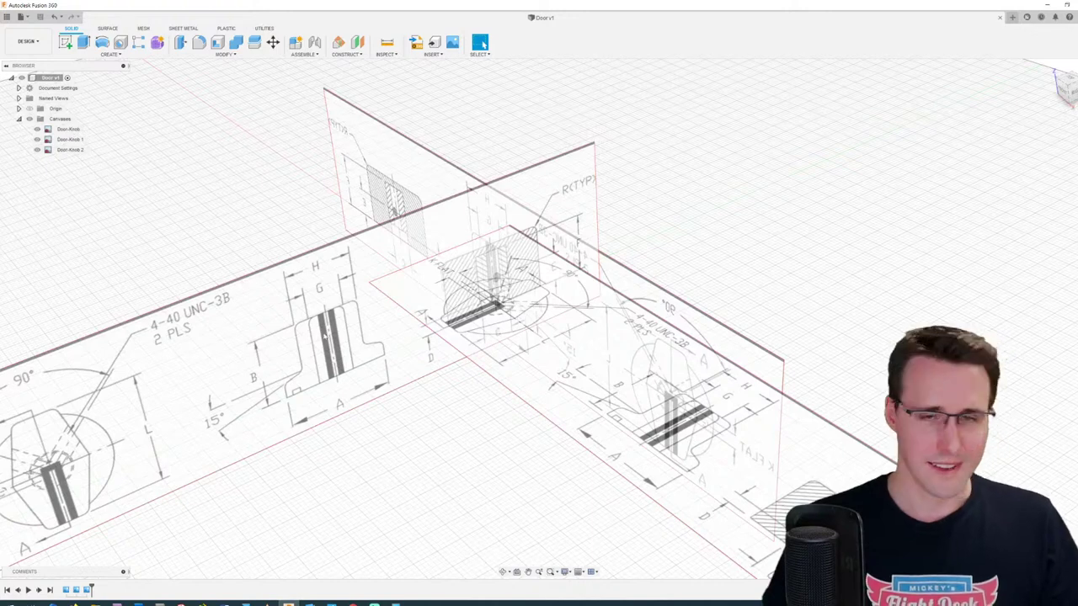
pyautogui.keyDown('shift'); pyautogui.moveTo(364, 386); pyautogui.dragTo(437, 381, button='middle'); pyautogui.keyUp('shift')
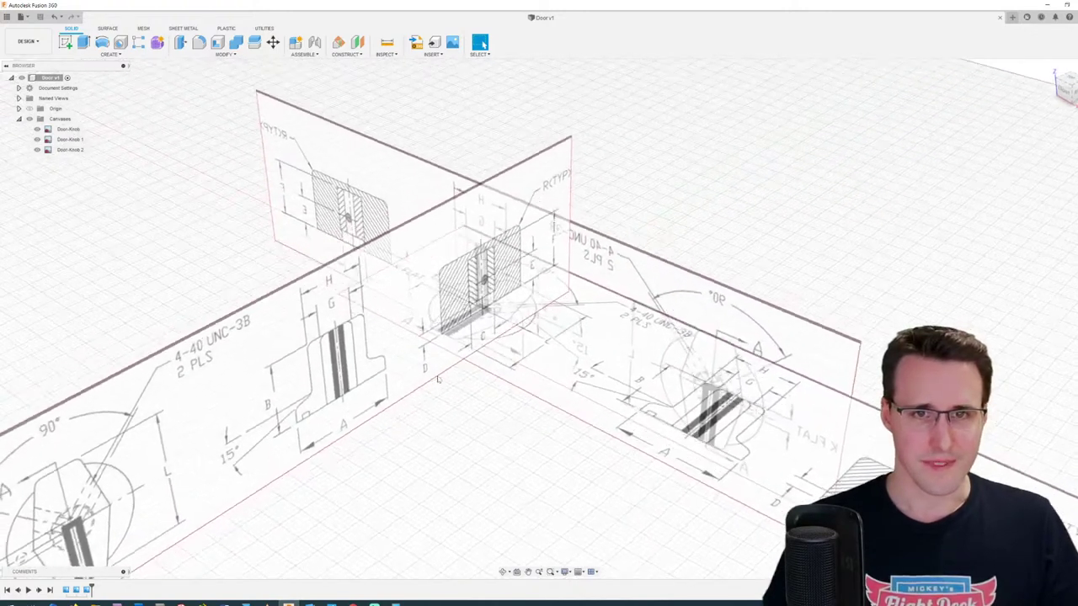
pyautogui.scroll(-3, 438, 379)
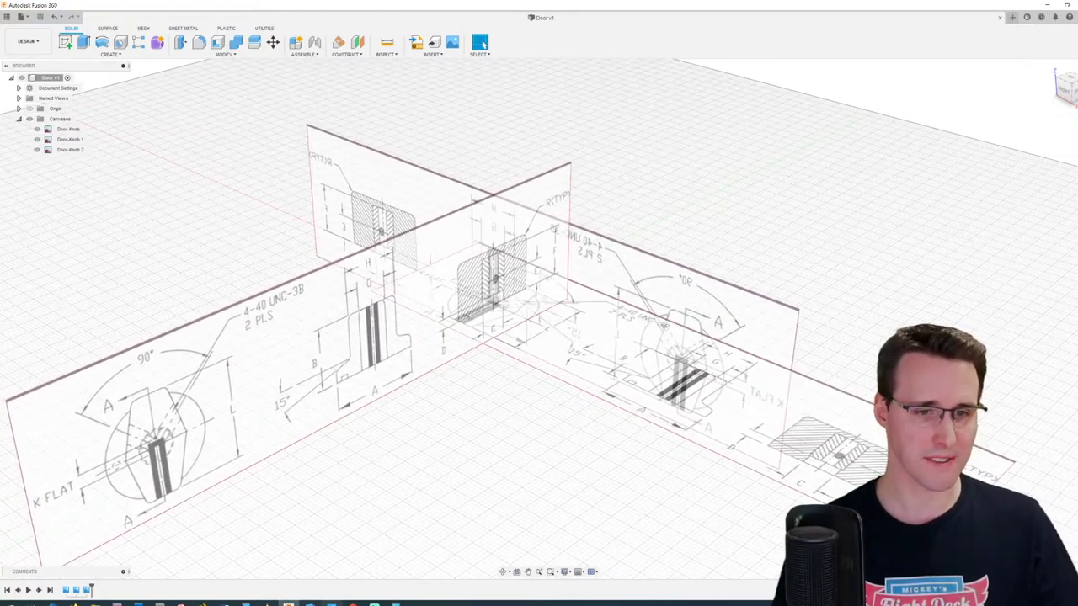
# Step: Examine the FLT DK DOOR knob in an enlarged view of the pedestal.jpg photo, and close the photo
pyautogui.moveTo(0, 404); pyautogui.dragTo(533, 53)
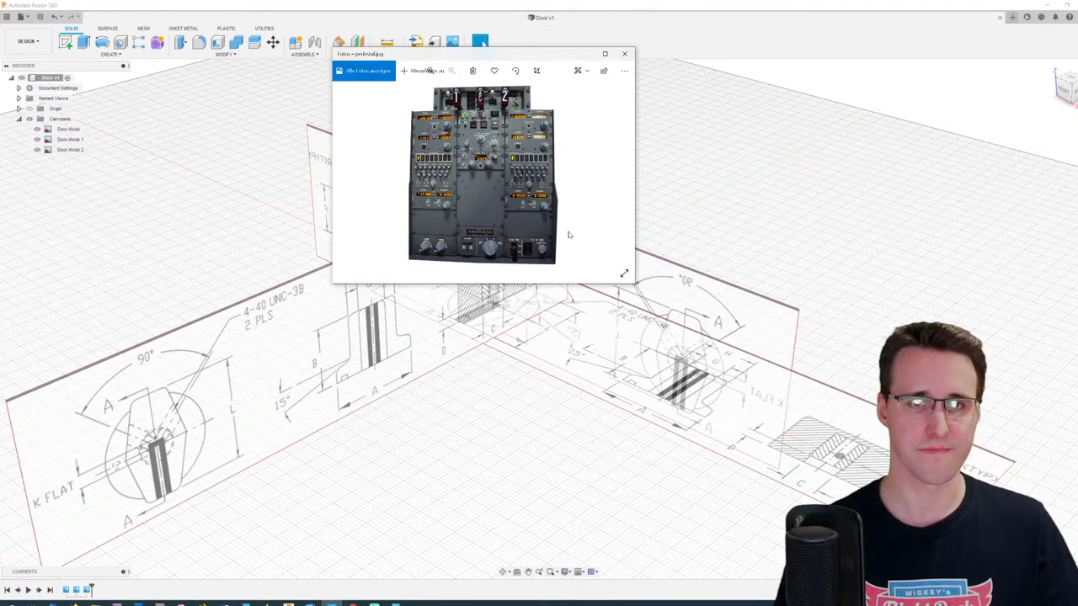
pyautogui.scroll(5, 568, 235)
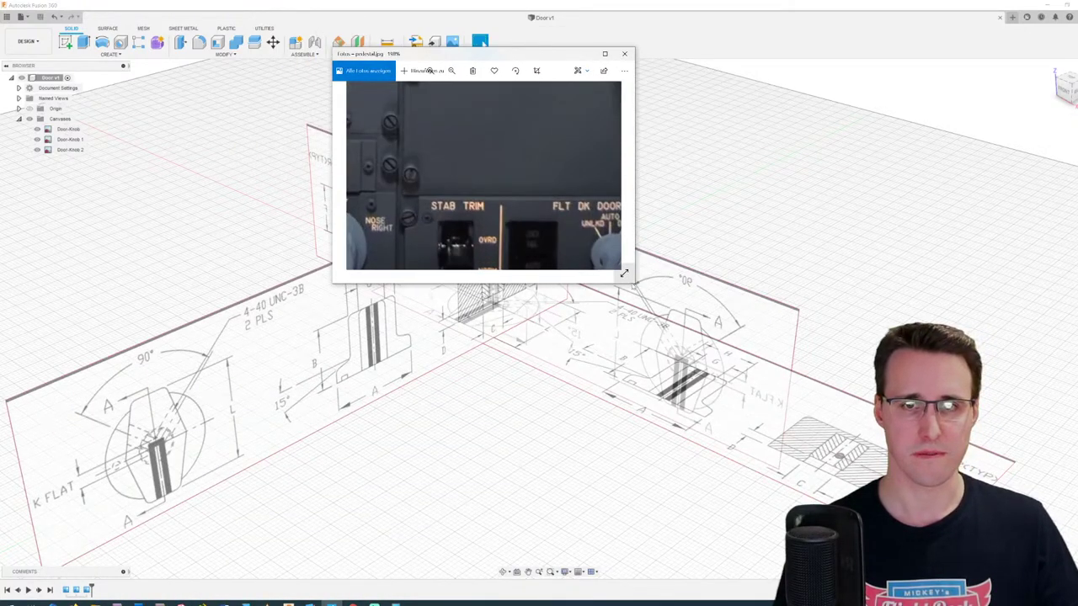
pyautogui.moveTo(633, 285); pyautogui.dragTo(785, 456)
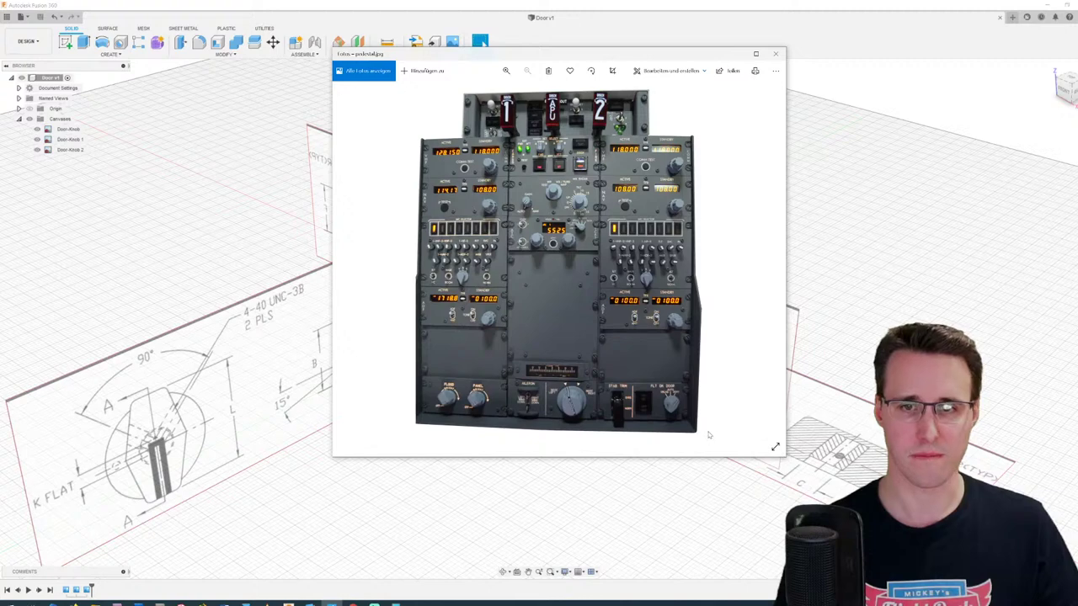
pyautogui.scroll(4, 708, 435)
pyautogui.moveTo(681, 354); pyautogui.dragTo(554, 319)
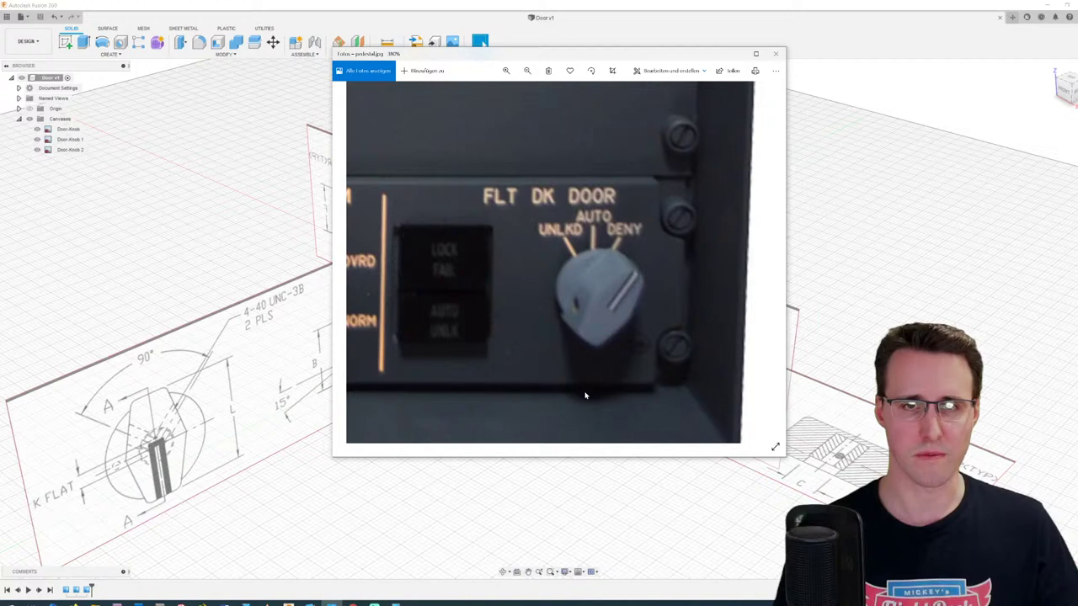
pyautogui.click(776, 53)
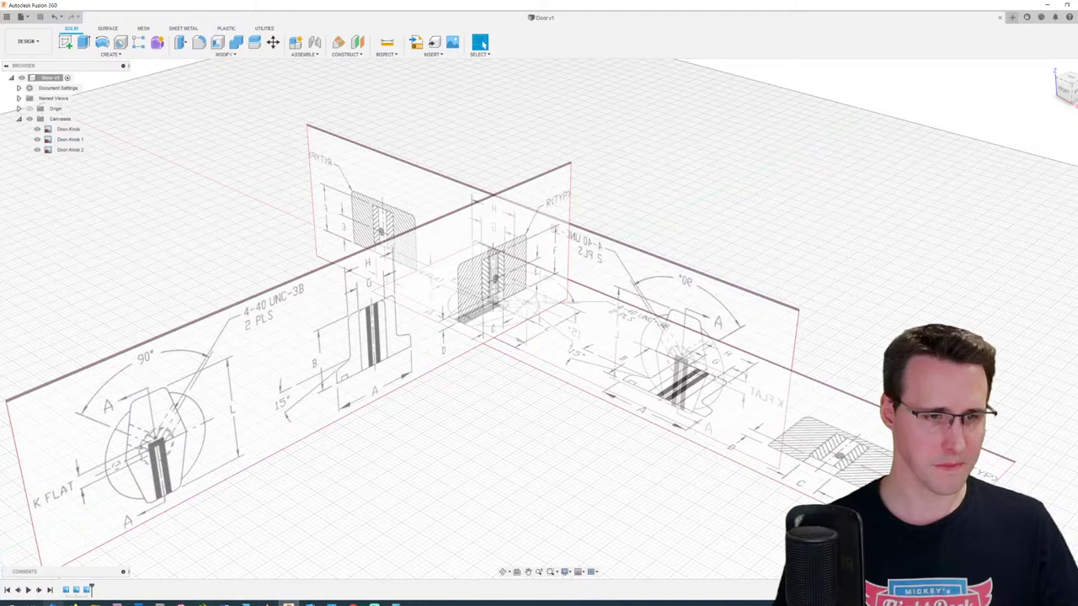
# Step: Switch to the EHC DBP2590 page in the browser and convert dimension D, 0.16 inches, to millimetres in the calculator
pyautogui.click(74, 603)
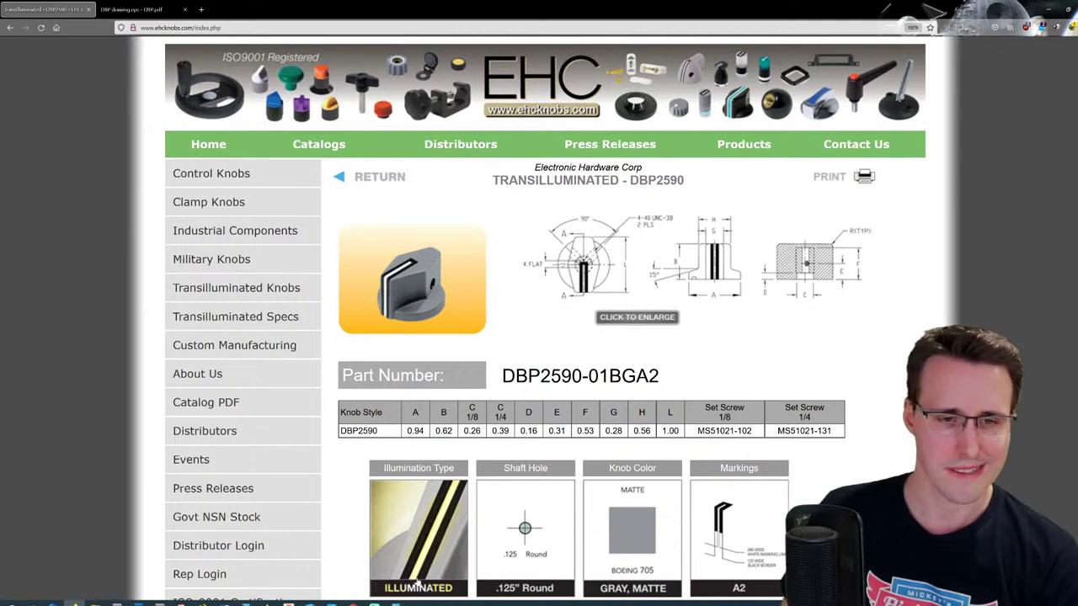
pyautogui.click(398, 602)
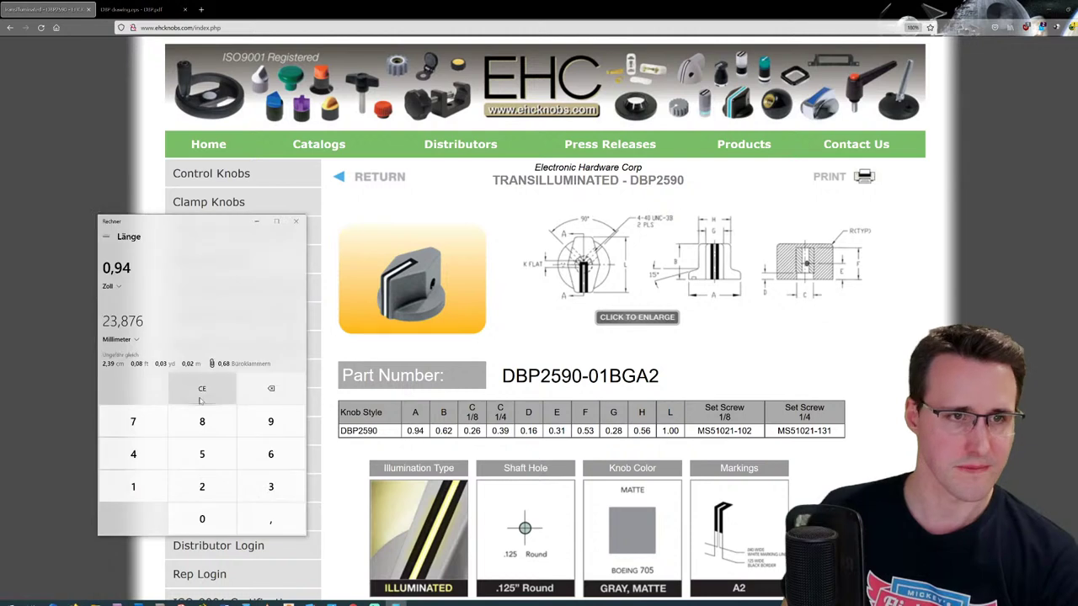
pyautogui.press('Escape')
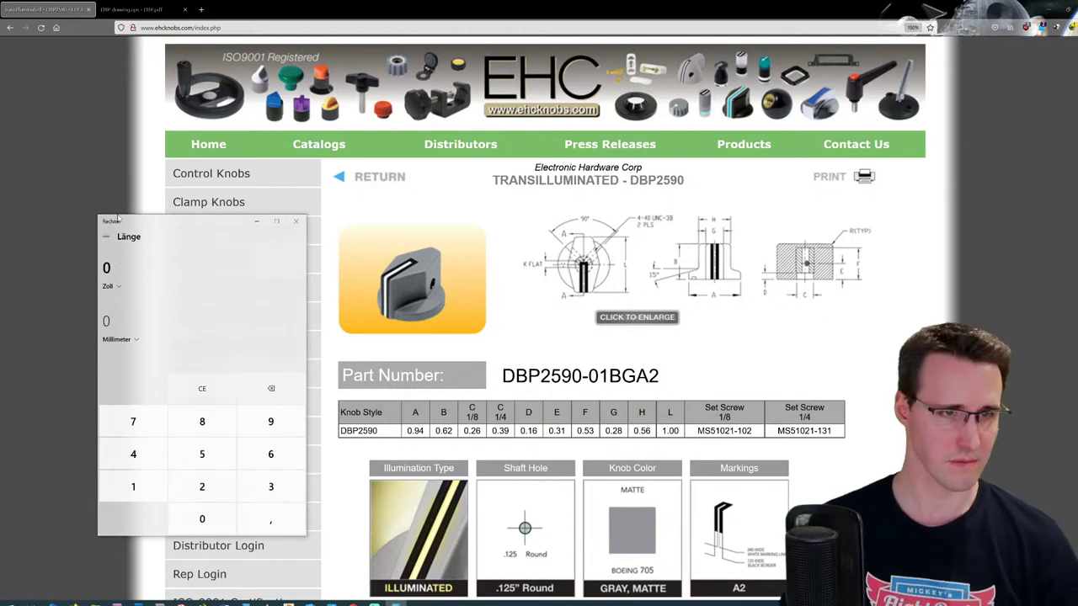
pyautogui.write(',16')
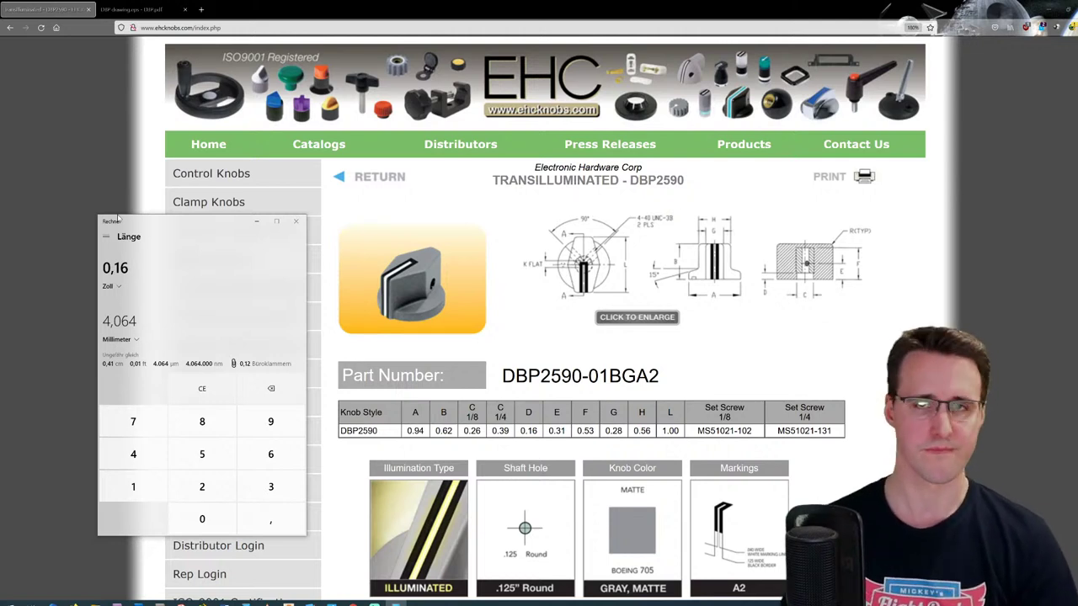
pyautogui.click(263, 6)
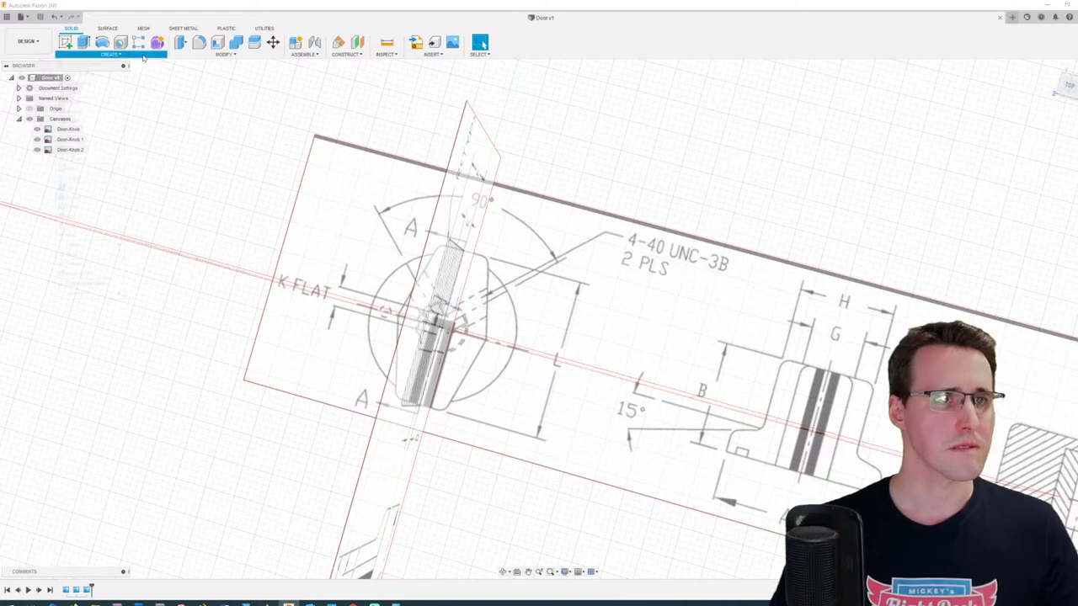
# Step: Hide the canvases and create a cylinder centred on the origin, 24 mm in diameter and 4 mm high, as a new body
pyautogui.click(111, 54)
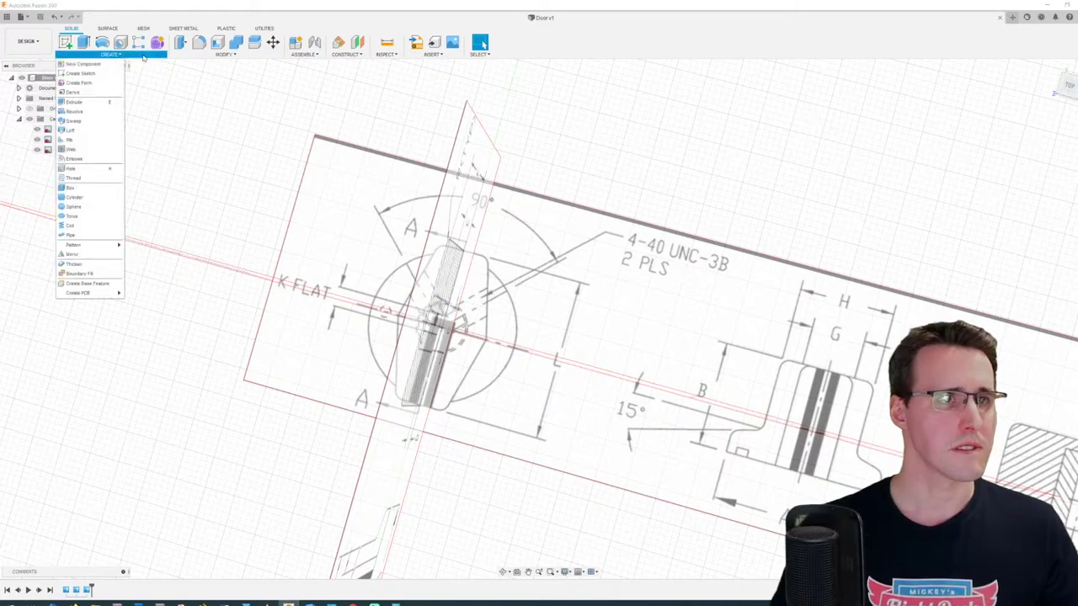
pyautogui.click(81, 198)
pyautogui.keyDown('shift'); pyautogui.moveTo(652, 310); pyautogui.dragTo(439, 280, button='middle'); pyautogui.keyUp('shift')
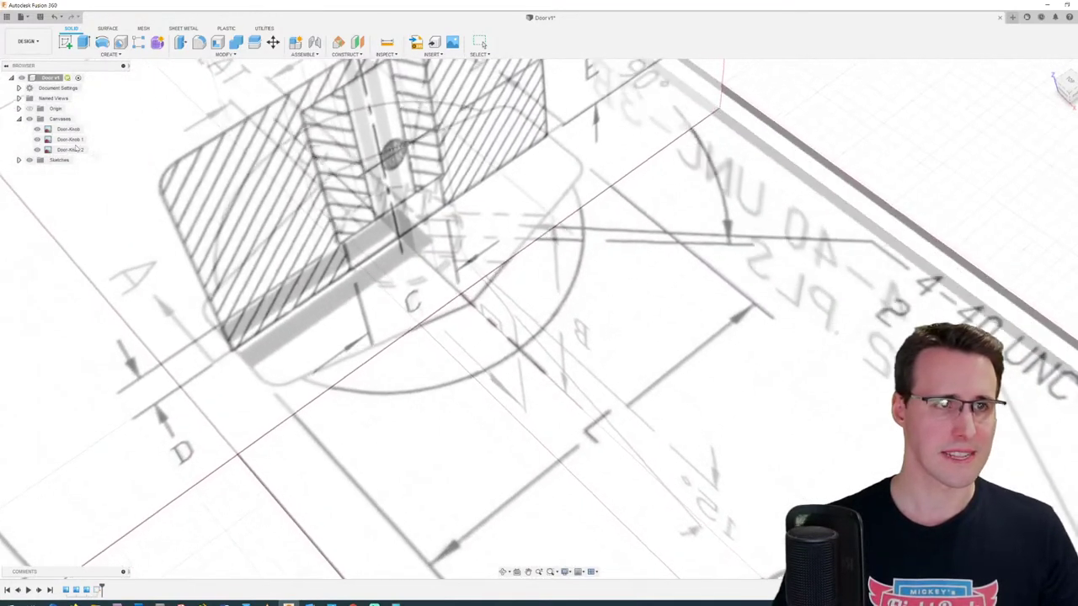
pyautogui.click(30, 119)
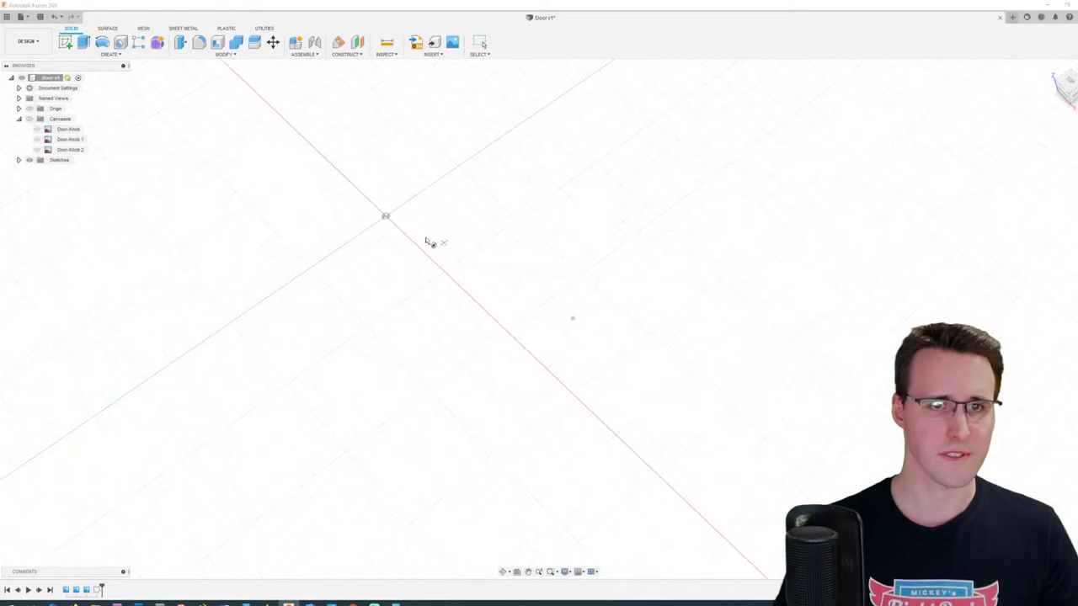
pyautogui.click(384, 210)
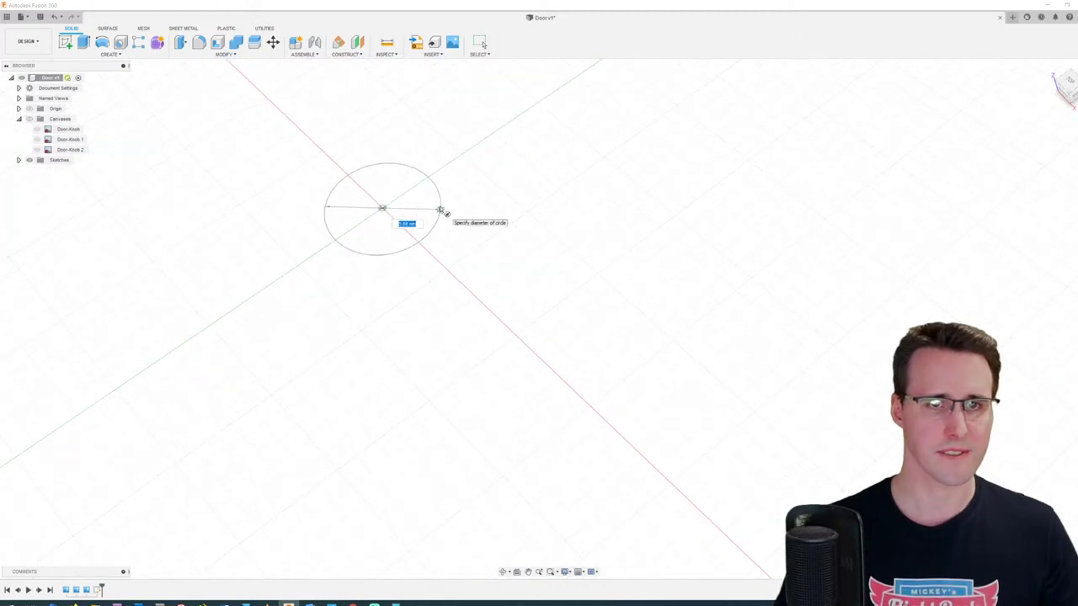
pyautogui.write('24')
pyautogui.press('Tab')
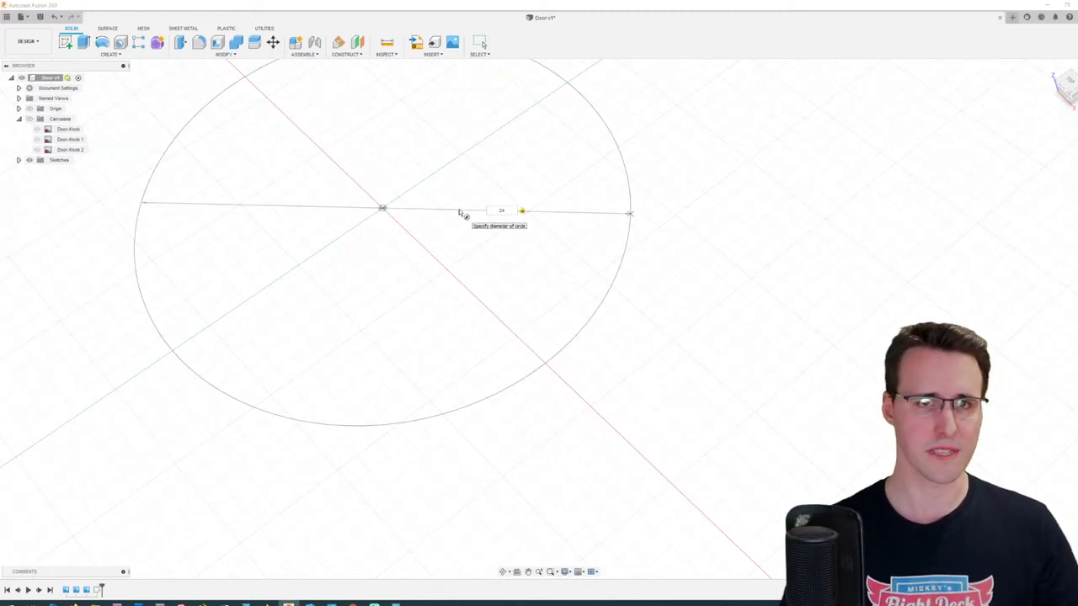
pyautogui.press('Tab')
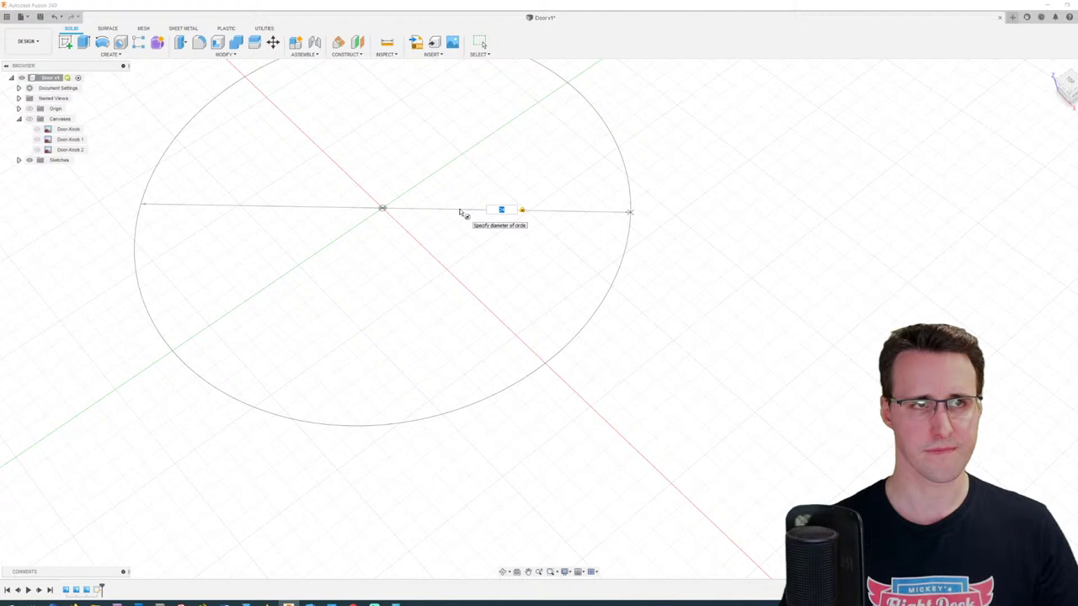
pyautogui.press('Return')
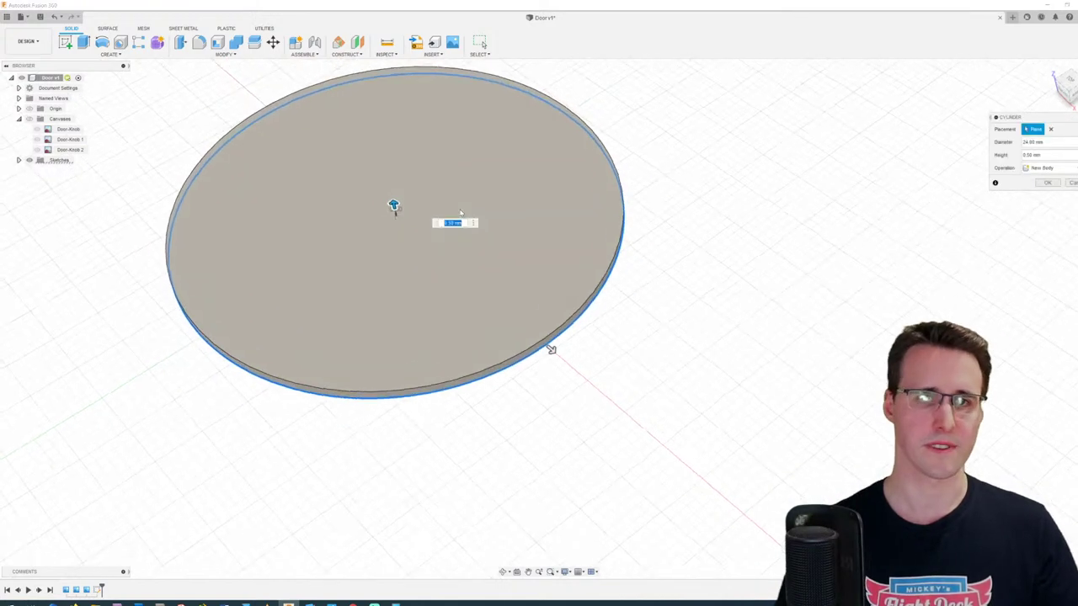
pyautogui.write('4')
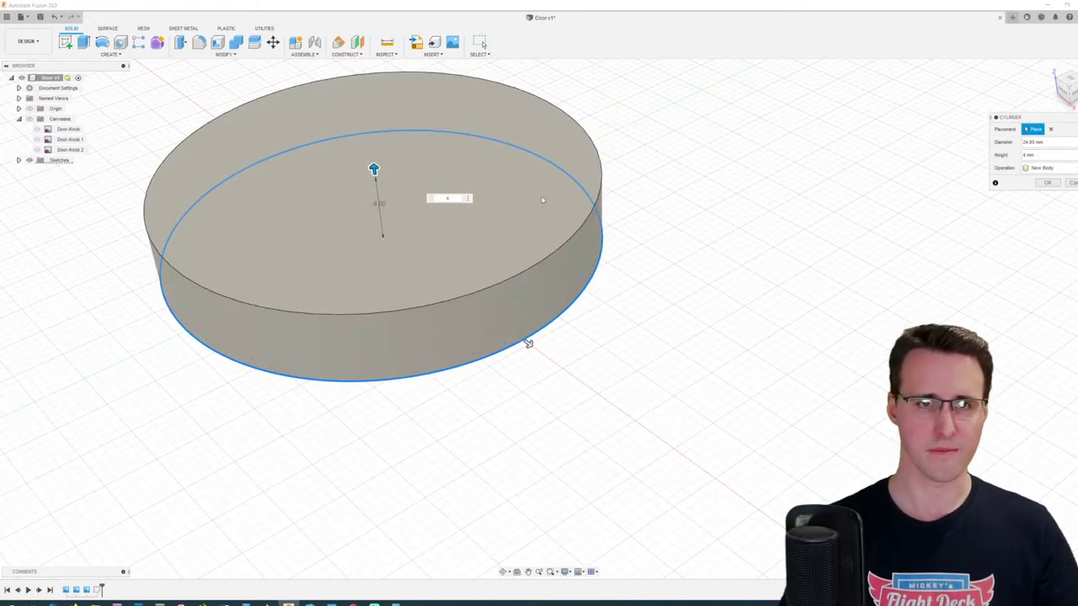
pyautogui.press('Return')
pyautogui.scroll(-5, 542, 200)
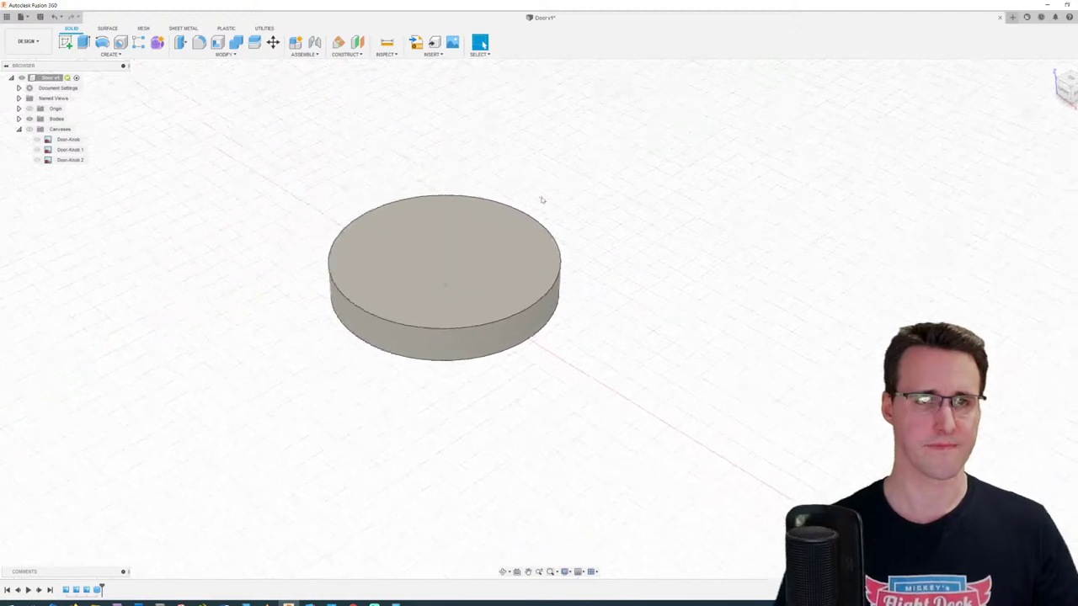
# Step: Show the canvases again, face the model from the front and set the camera to Orthographic
pyautogui.click(29, 129)
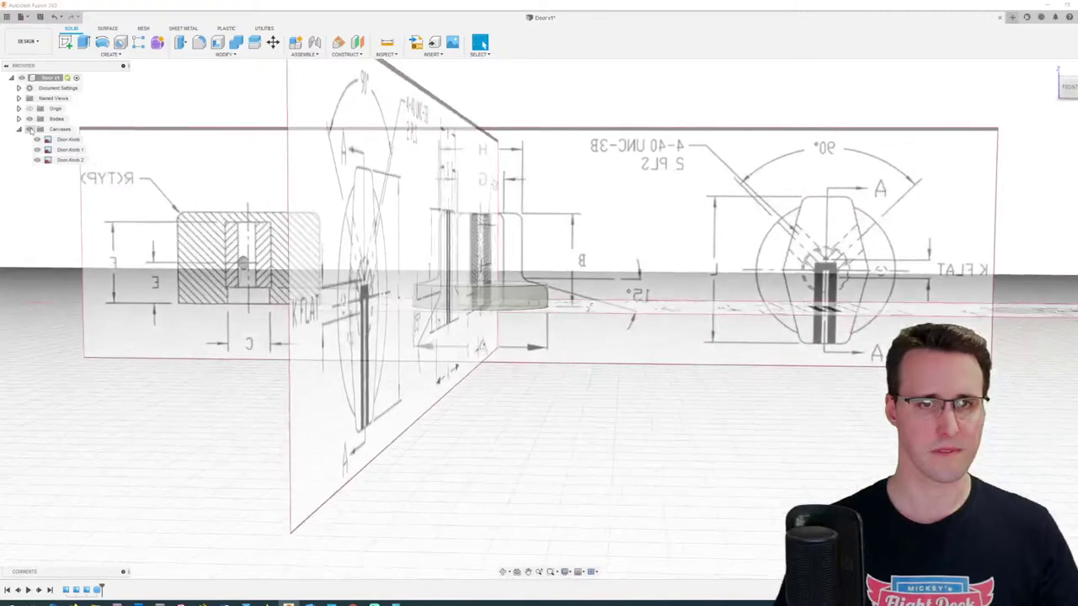
pyautogui.click(1070, 93)
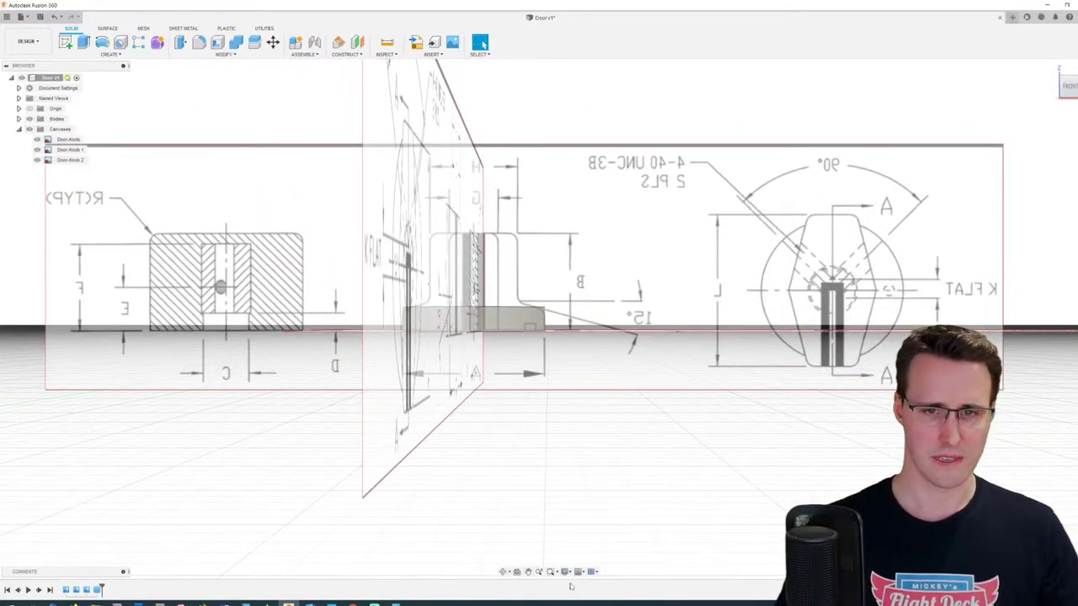
pyautogui.click(566, 571)
pyautogui.moveTo(613, 543)
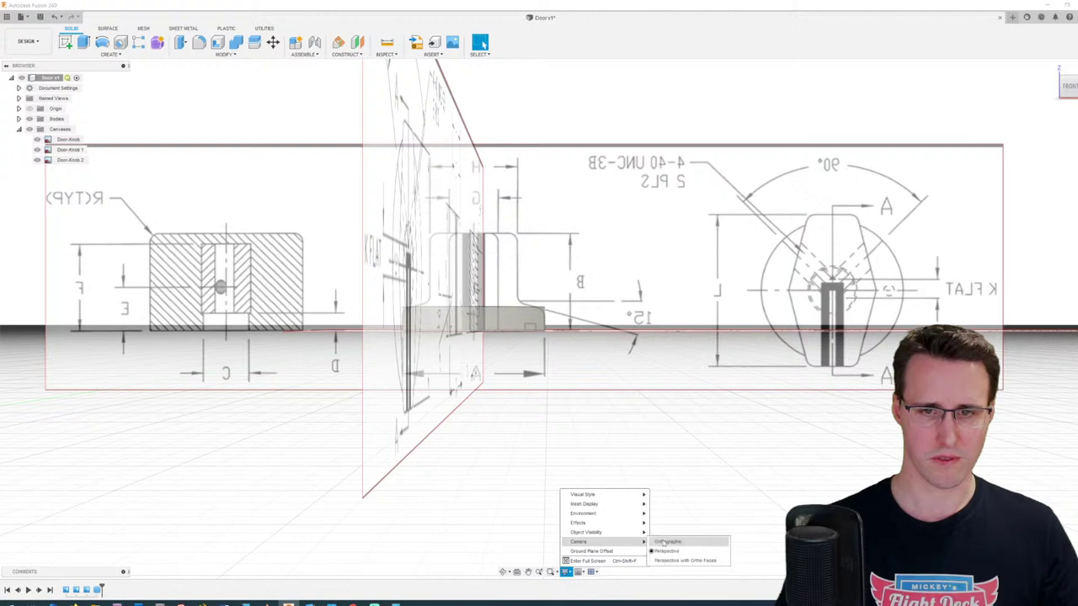
pyautogui.click(667, 541)
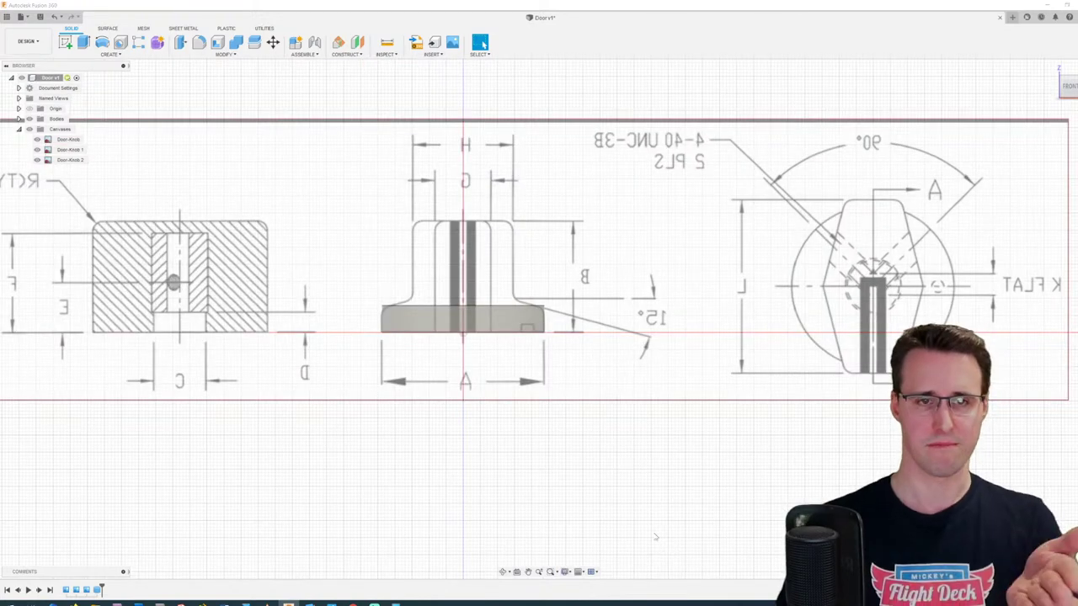
# Step: Compare the cylinder with the knob's side profile in the front view and with its round outline in the top view
pyautogui.scroll(5, 500, 342)
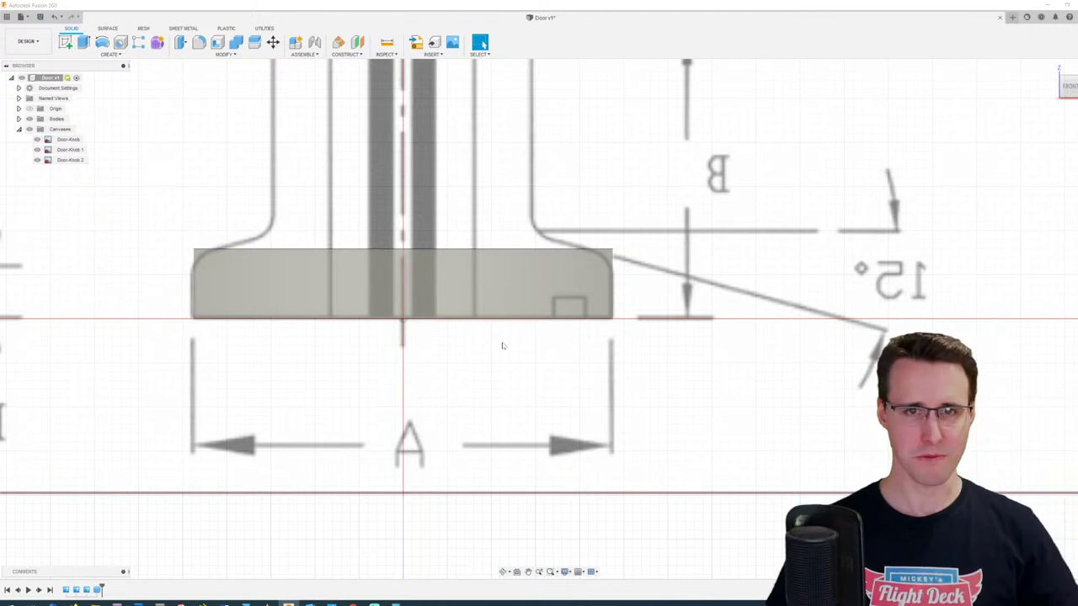
pyautogui.scroll(-2, 451, 221)
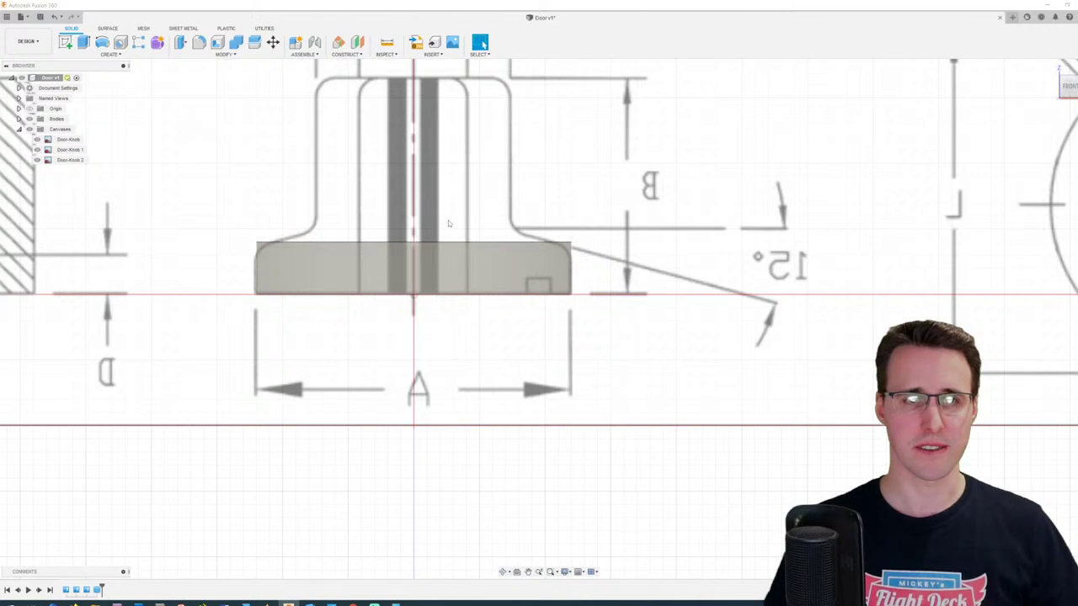
pyautogui.moveTo(447, 219)
pyautogui.mouseDown(button='middle')
pyautogui.moveTo(475, 283)
pyautogui.moveTo(545, 312)
pyautogui.mouseUp(button='middle')
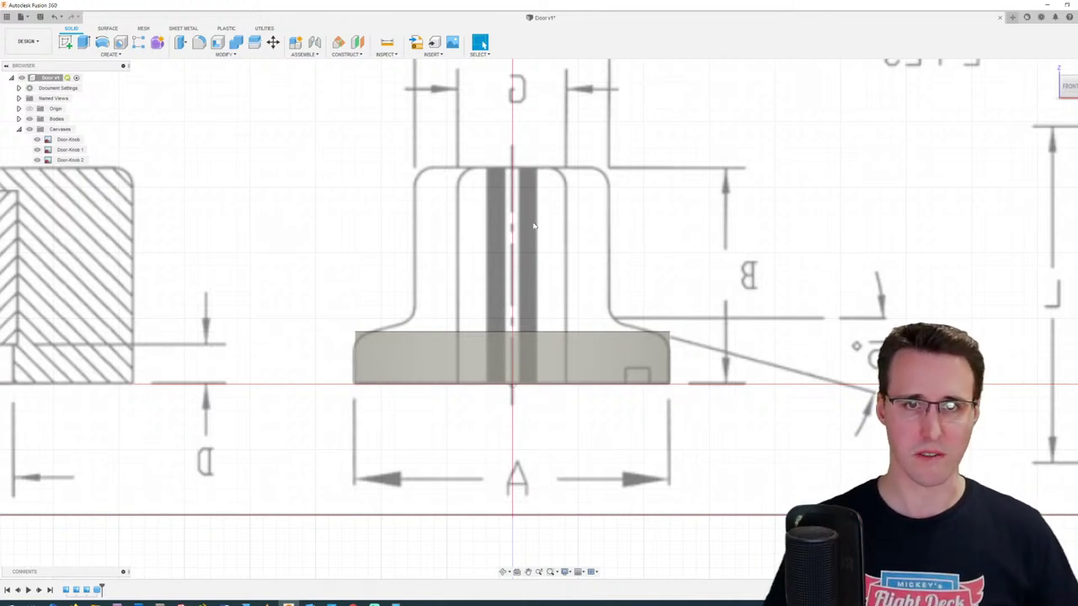
pyautogui.scroll(-5, 535, 224)
pyautogui.moveTo(742, 245); pyautogui.dragTo(505, 244, button='middle')
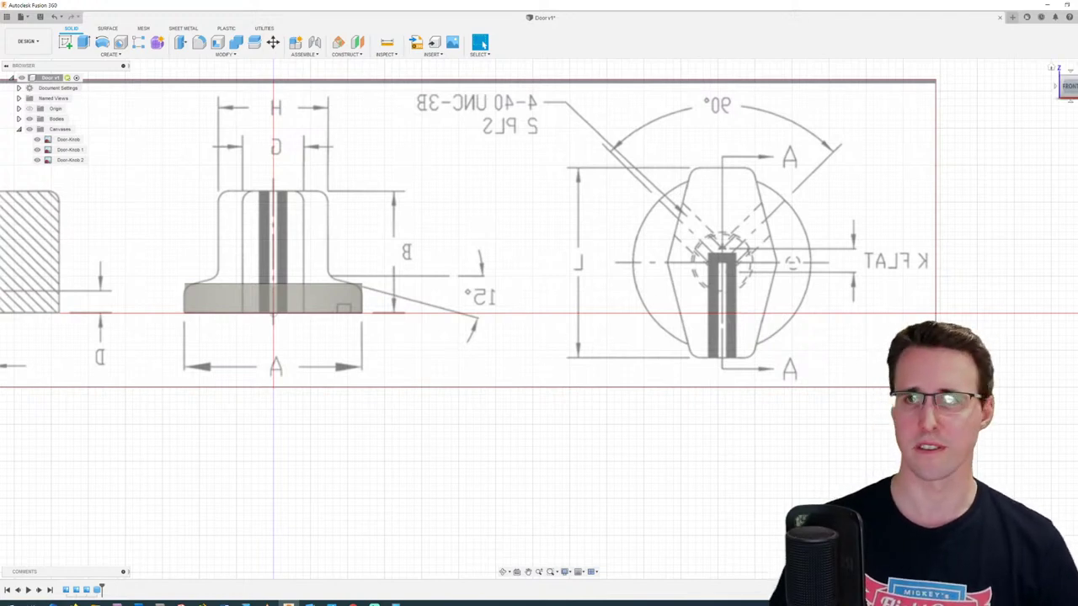
pyautogui.click(1069, 82)
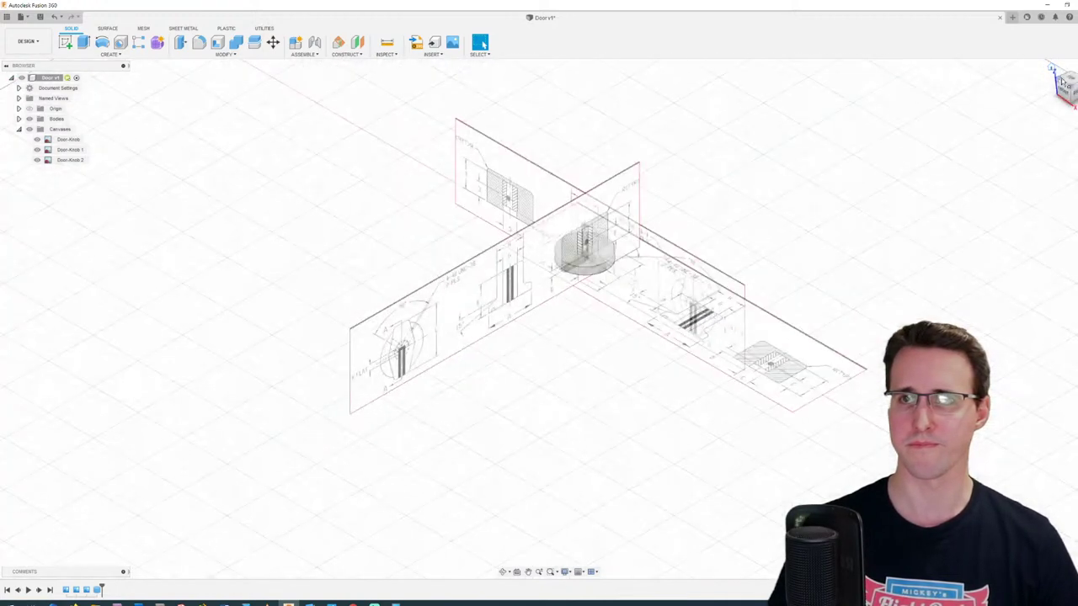
pyautogui.click(1067, 81)
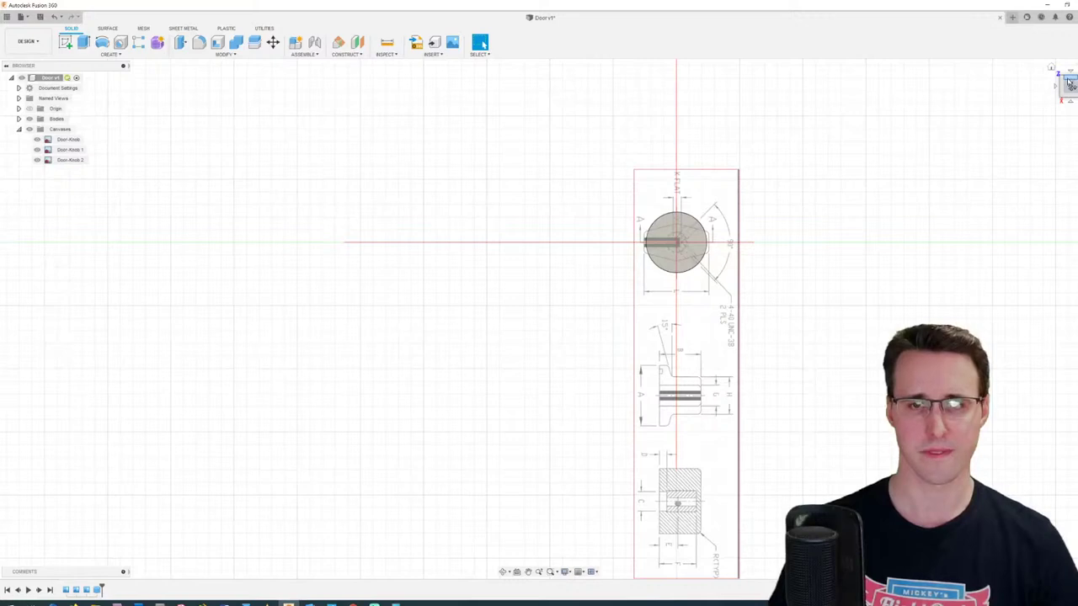
pyautogui.scroll(6, 732, 241)
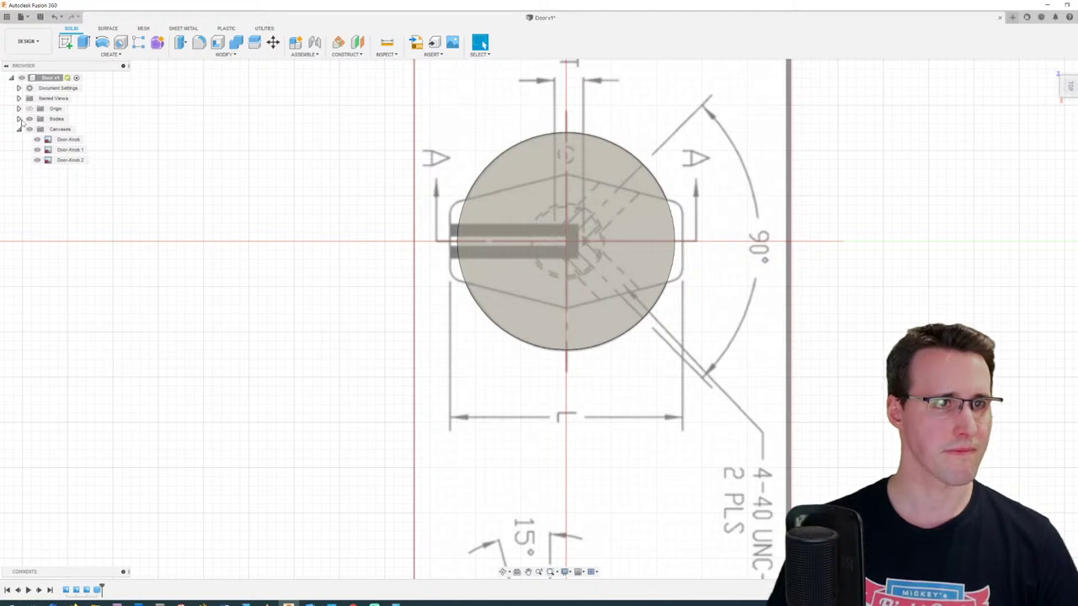
# Step: Hide the cylinder body to expose the knob's top outline on the canvas
pyautogui.click(18, 119)
pyautogui.click(37, 129)
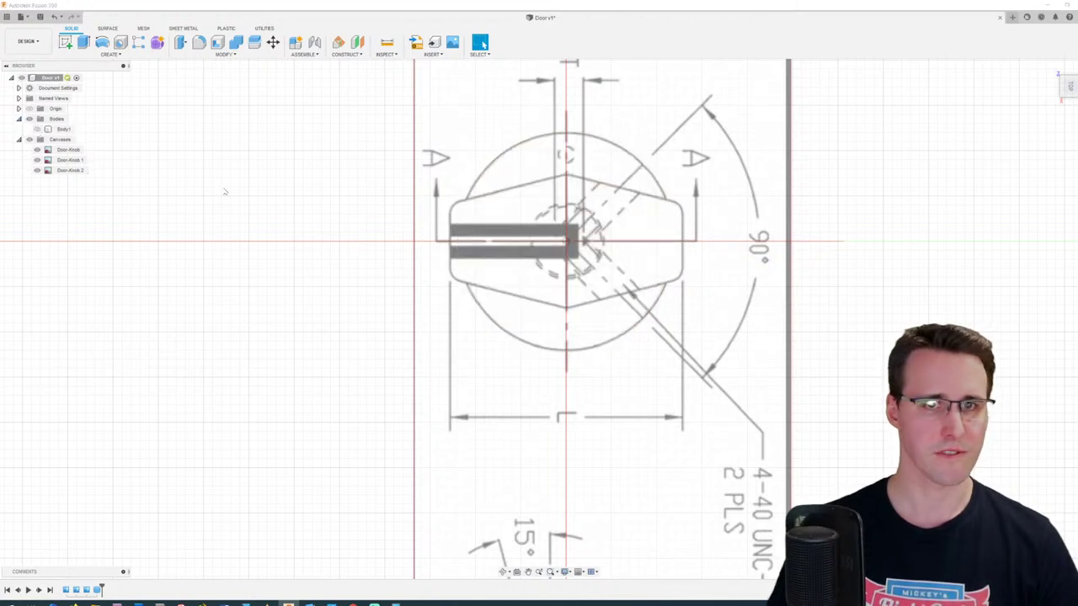
pyautogui.scroll(4, 507, 219)
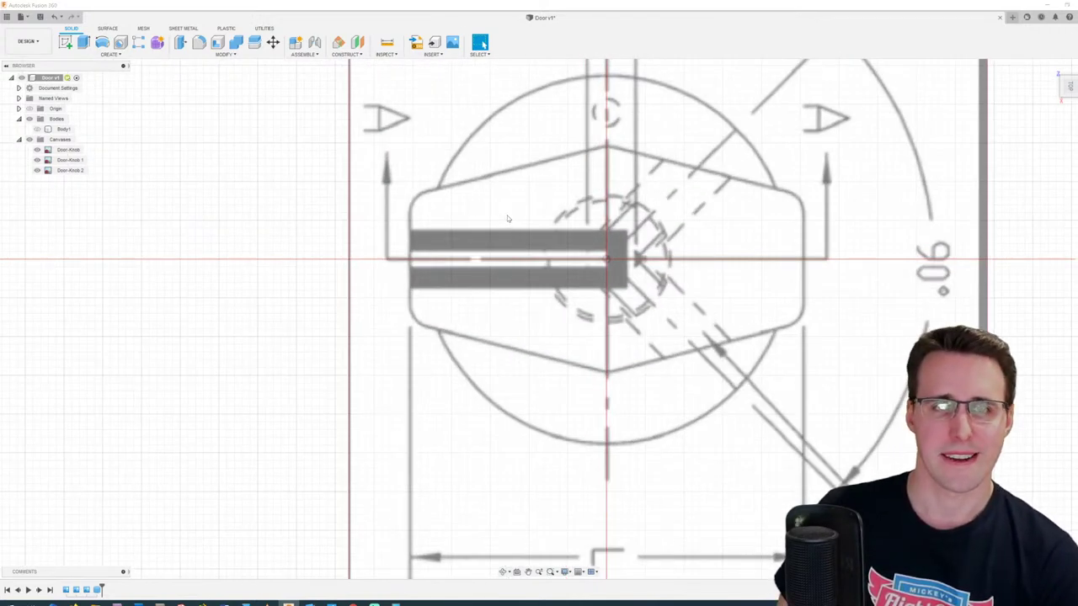
# Step: Show the cylinder body again and try to start a sketch on its top face
pyautogui.click(65, 42)
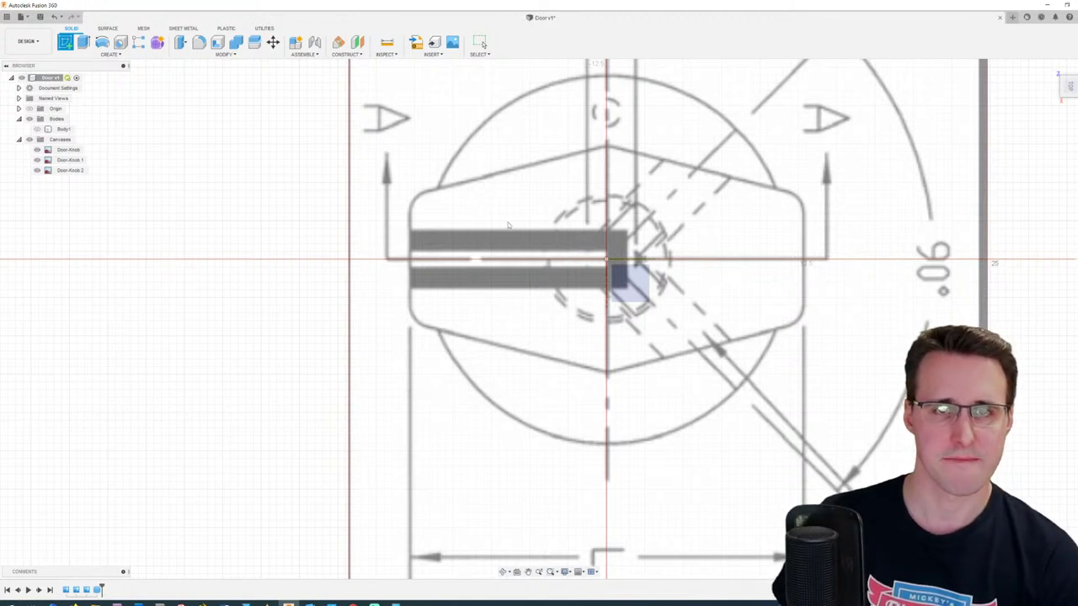
pyautogui.click(37, 128)
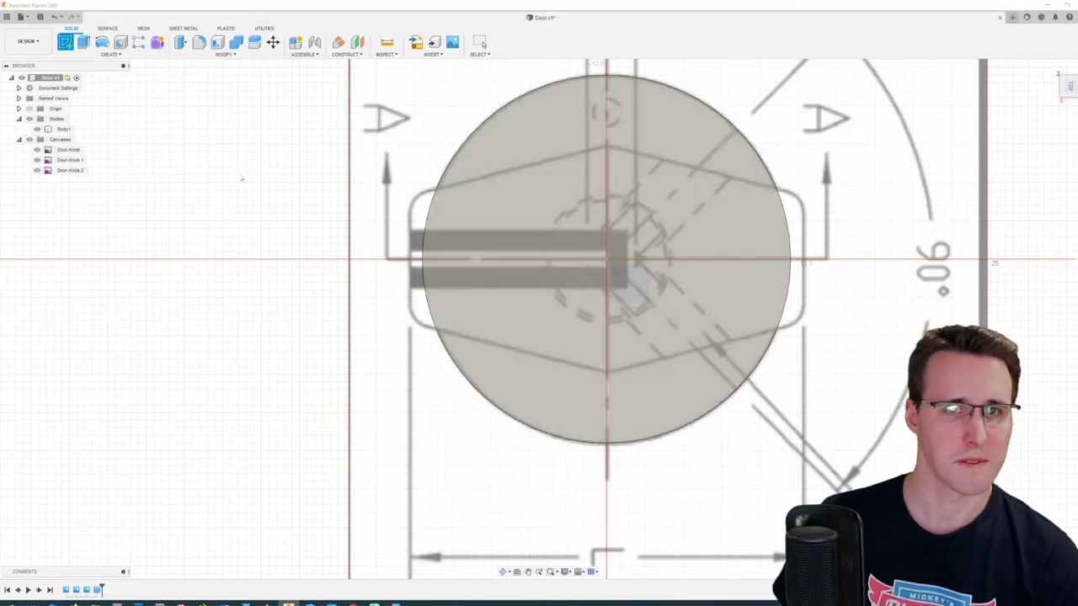
pyautogui.click(589, 181)
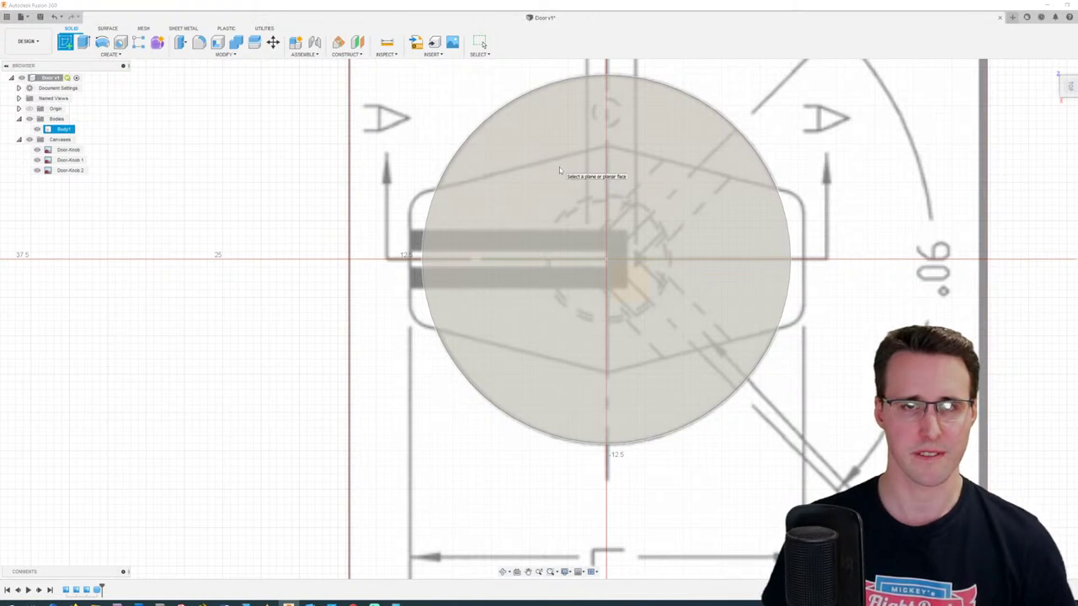
pyautogui.click(559, 167)
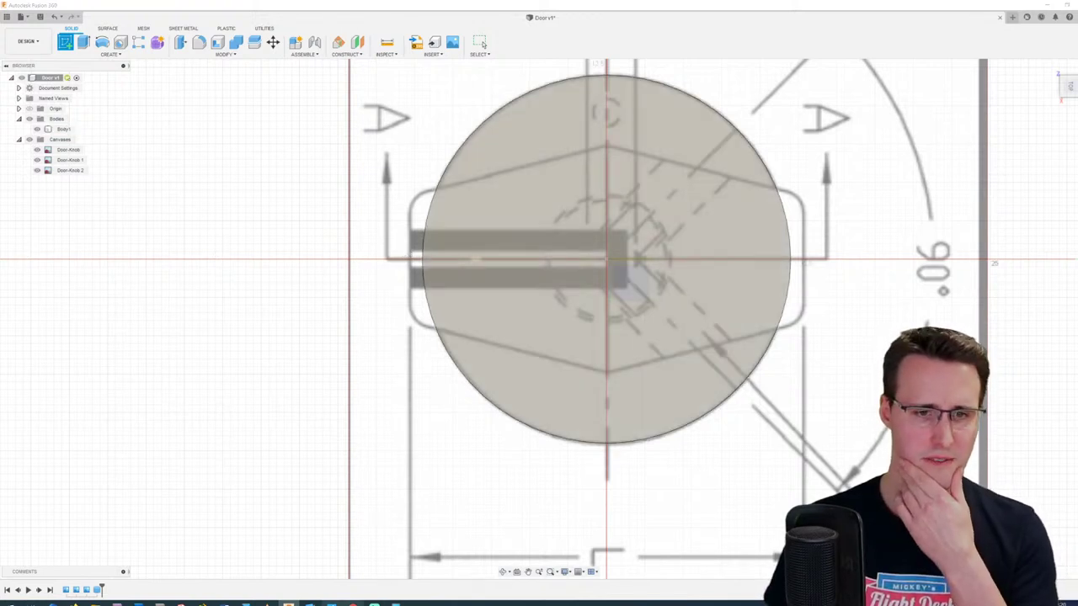
# Step: Switch to the EHC DBP2590 page in the browser to check the knob's drawing and dimensions, and return to Fusion 360
pyautogui.moveTo(331, 603)
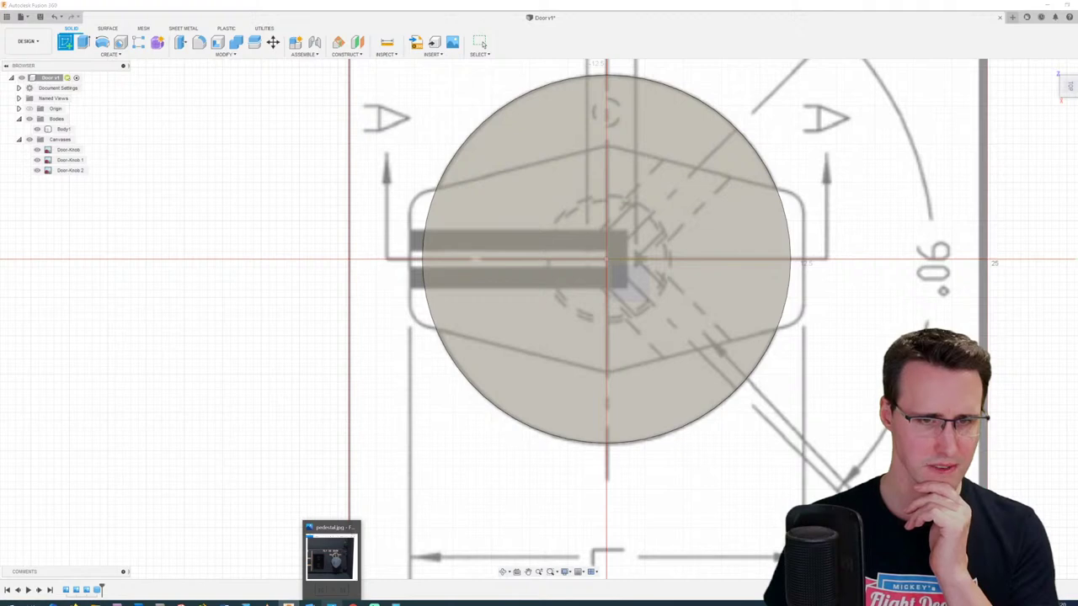
pyautogui.click(76, 603)
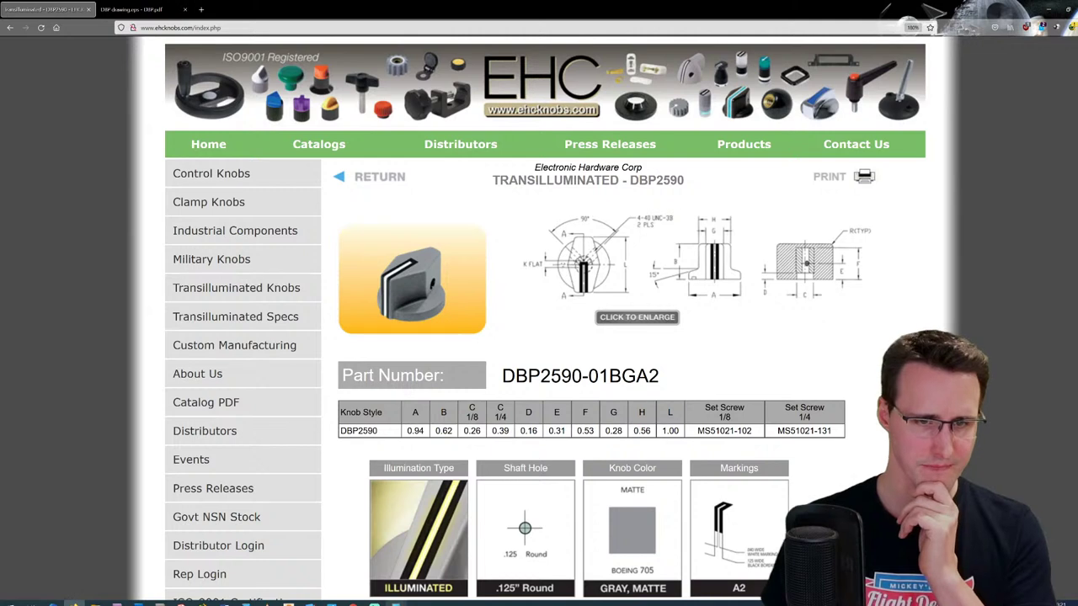
pyautogui.moveTo(395, 603)
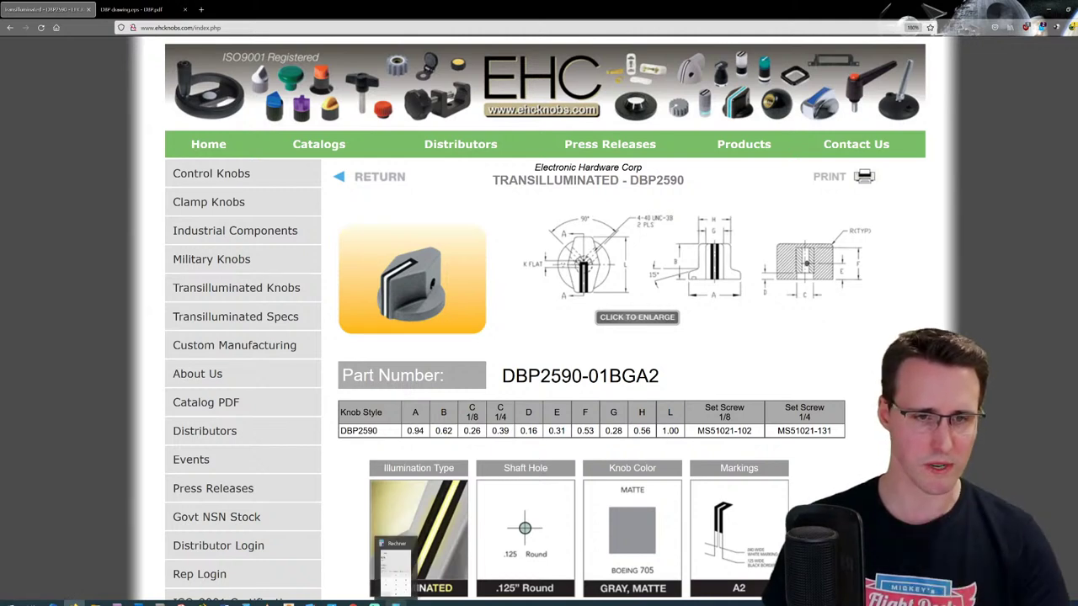
pyautogui.click(288, 604)
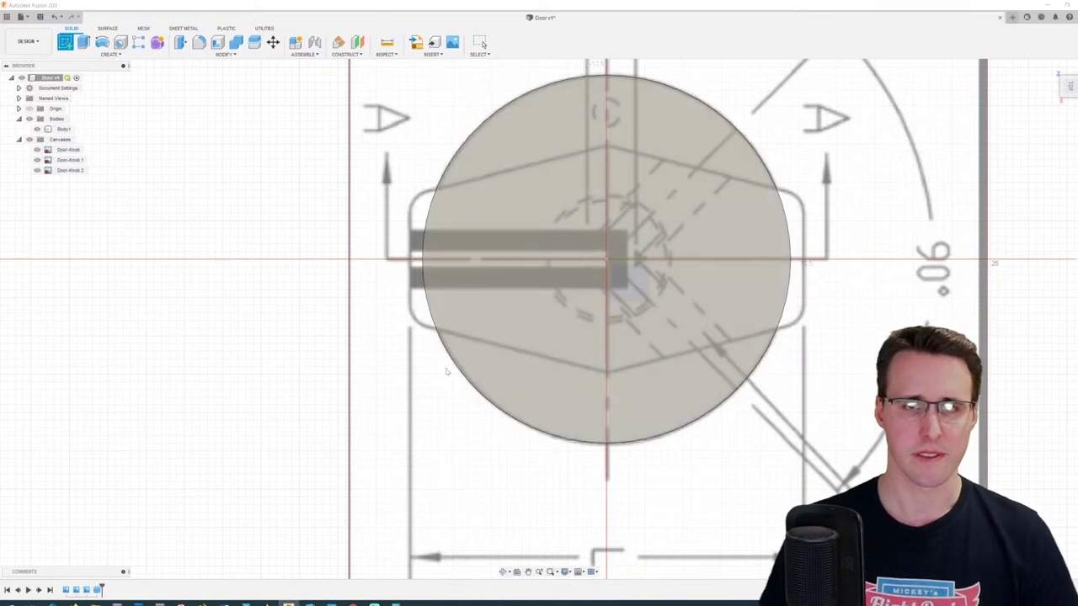
# Step: Hide the cylinder body and start a sketch on the horizontal origin plane, over the knob's top outline
pyautogui.keyDown('shift'); pyautogui.moveTo(978, 124); pyautogui.dragTo(716, 143, button='middle'); pyautogui.keyUp('shift')
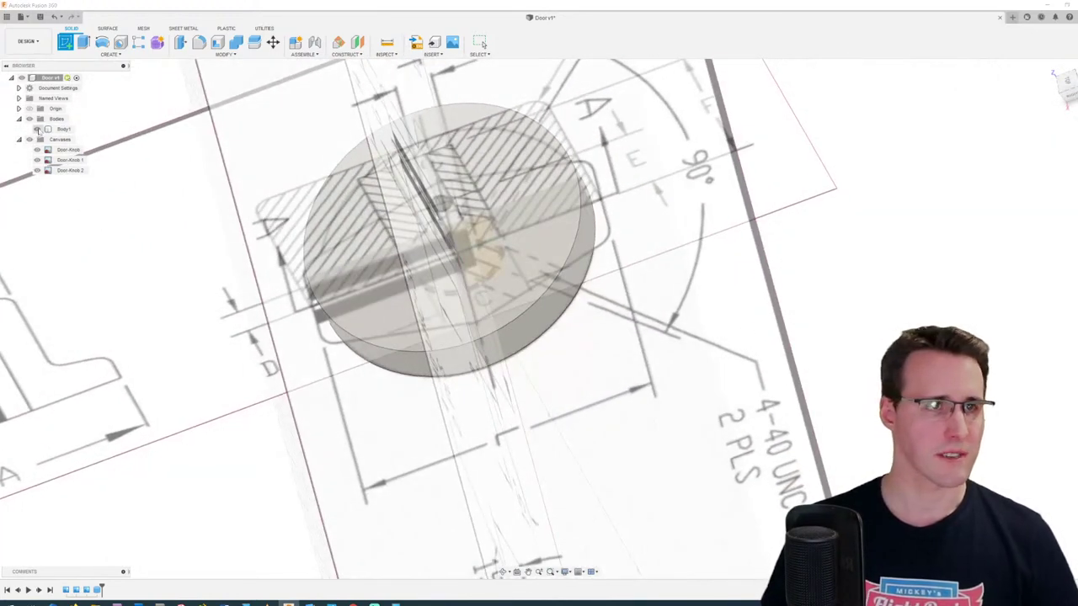
pyautogui.click(38, 129)
pyautogui.moveTo(472, 236)
pyautogui.keyDown('shift'); pyautogui.mouseDown(button='middle')
pyautogui.moveTo(497, 270)
pyautogui.moveTo(505, 253)
pyautogui.moveTo(486, 252)
pyautogui.moveTo(481, 199)
pyautogui.mouseUp(button='middle'); pyautogui.keyUp('shift')
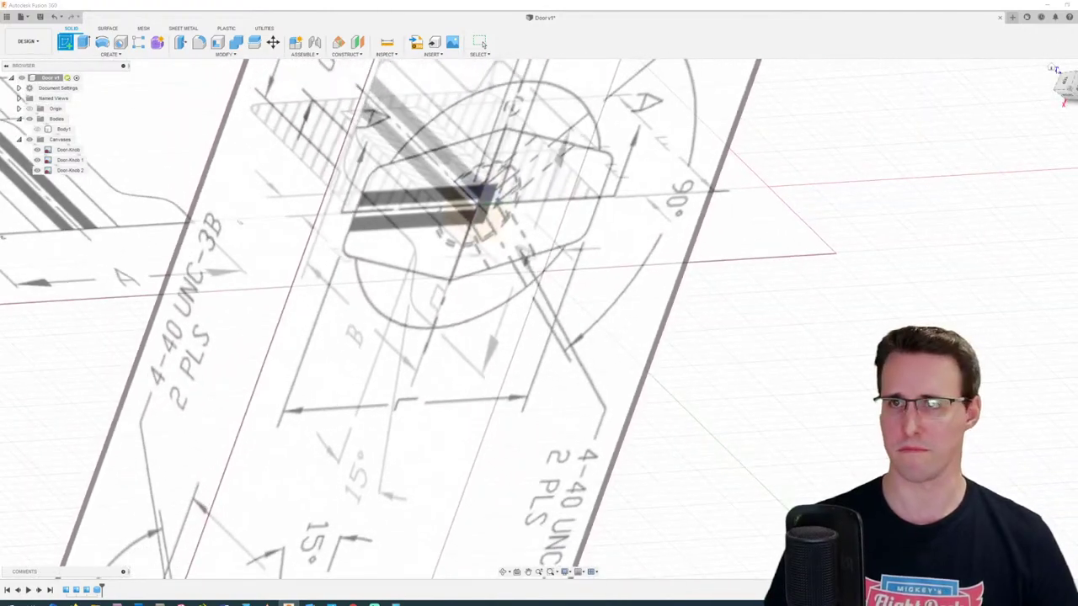
pyautogui.click(1050, 69)
pyautogui.keyDown('shift'); pyautogui.moveTo(722, 245); pyautogui.dragTo(529, 269, button='middle'); pyautogui.keyUp('shift')
pyautogui.click(529, 270)
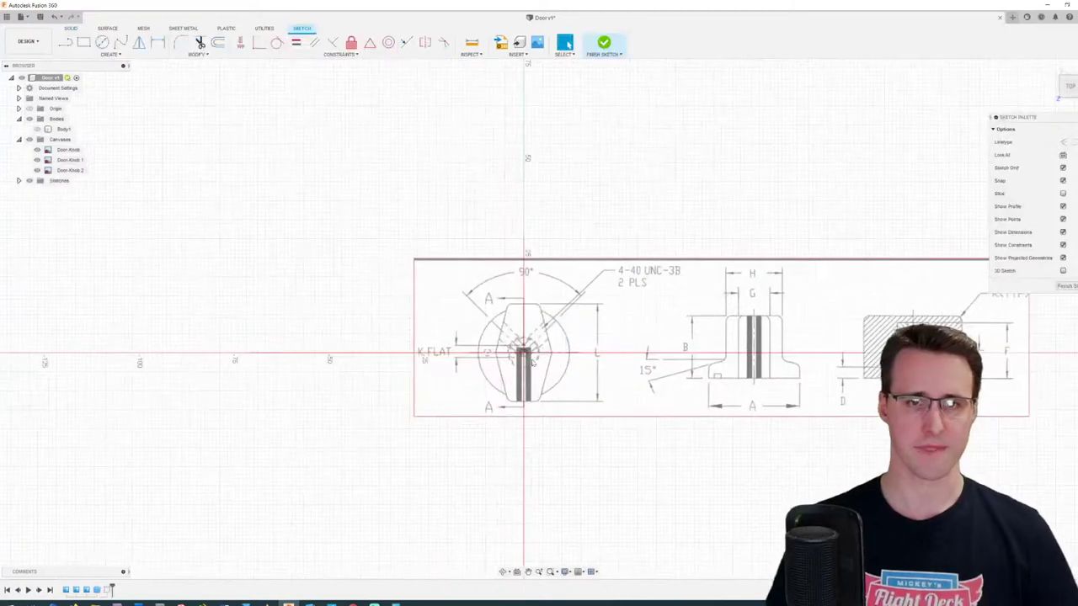
pyautogui.scroll(5, 530, 358)
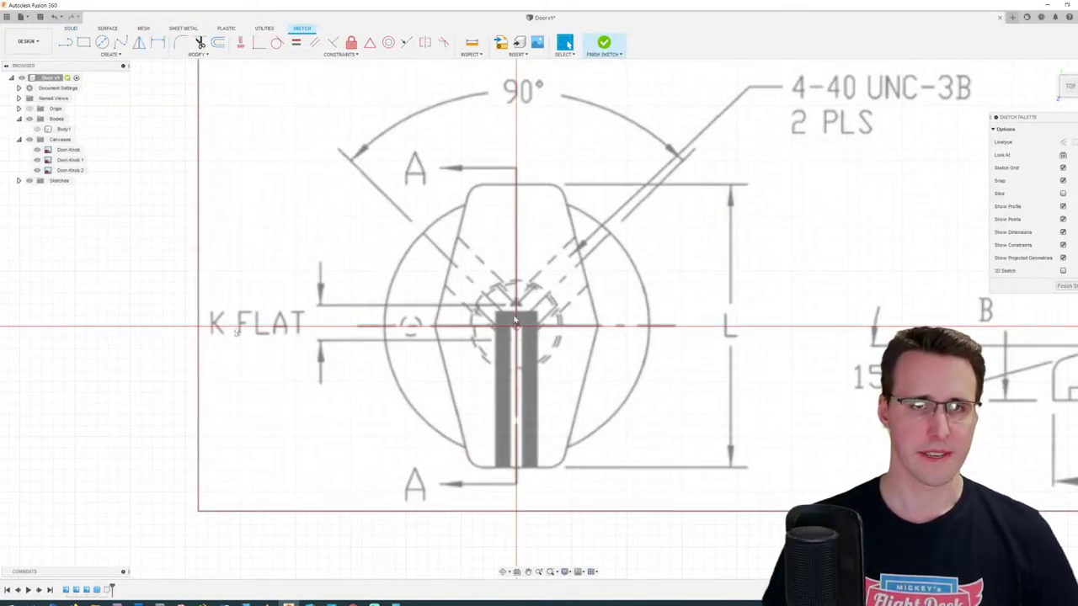
pyautogui.scroll(2, 404, 240)
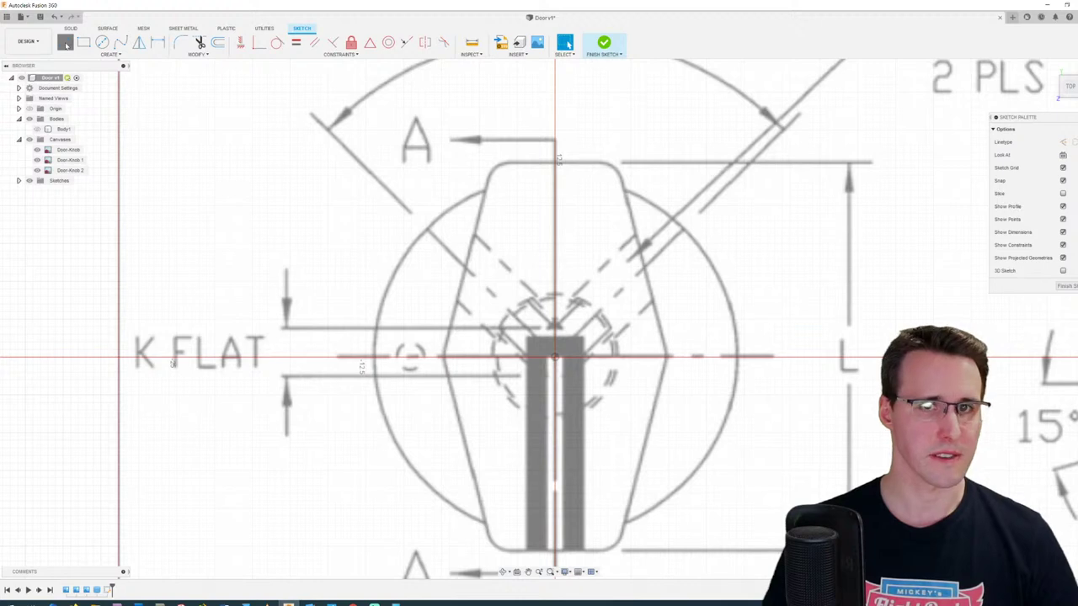
# Step: Trace the grip outline's upper-left slanted side from the horizontal axis to the top corner, then its top edge to the vertical axis
pyautogui.click(66, 43)
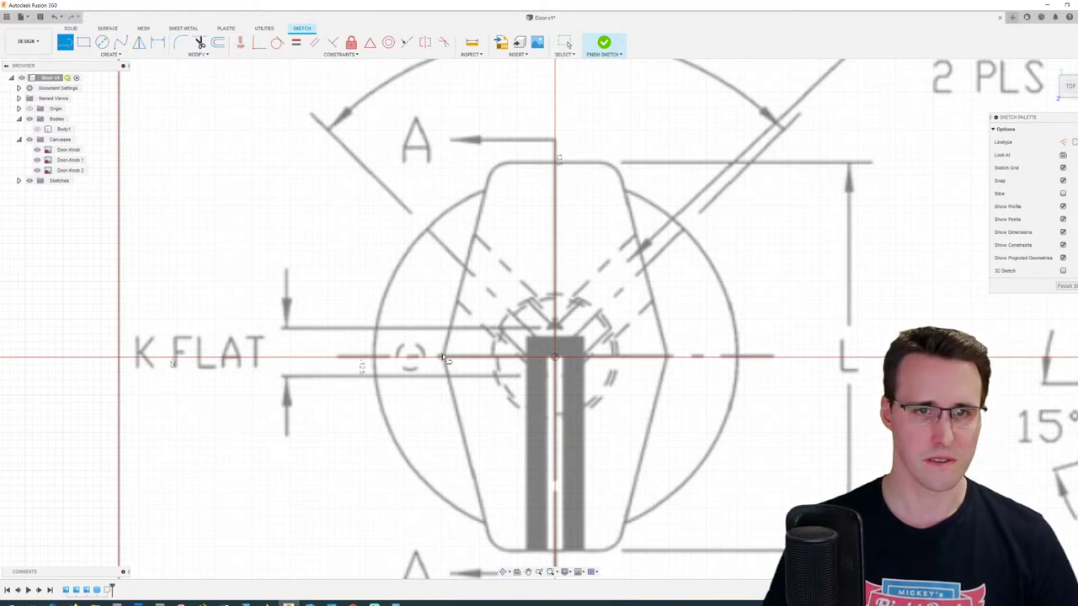
pyautogui.scroll(5, 454, 357)
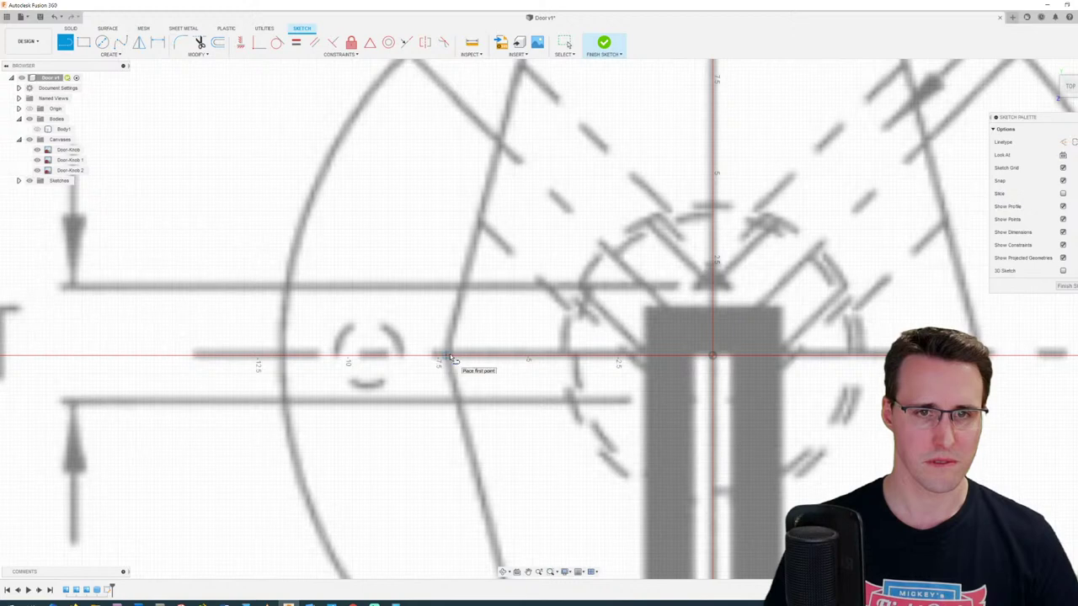
pyautogui.click(447, 355)
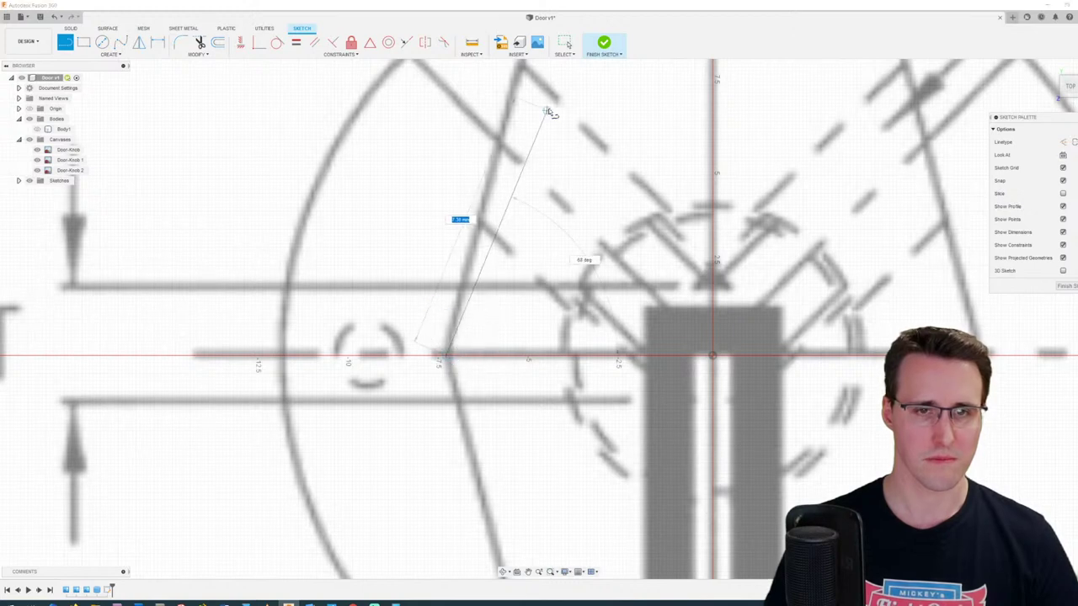
pyautogui.moveTo(549, 109); pyautogui.dragTo(453, 367, button='middle')
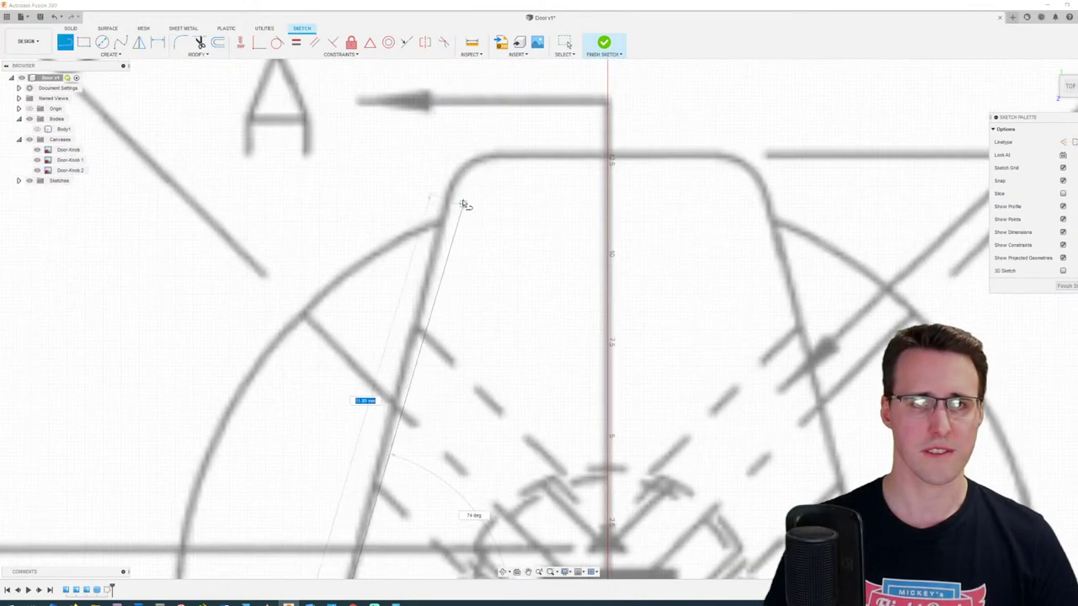
pyautogui.click(461, 157)
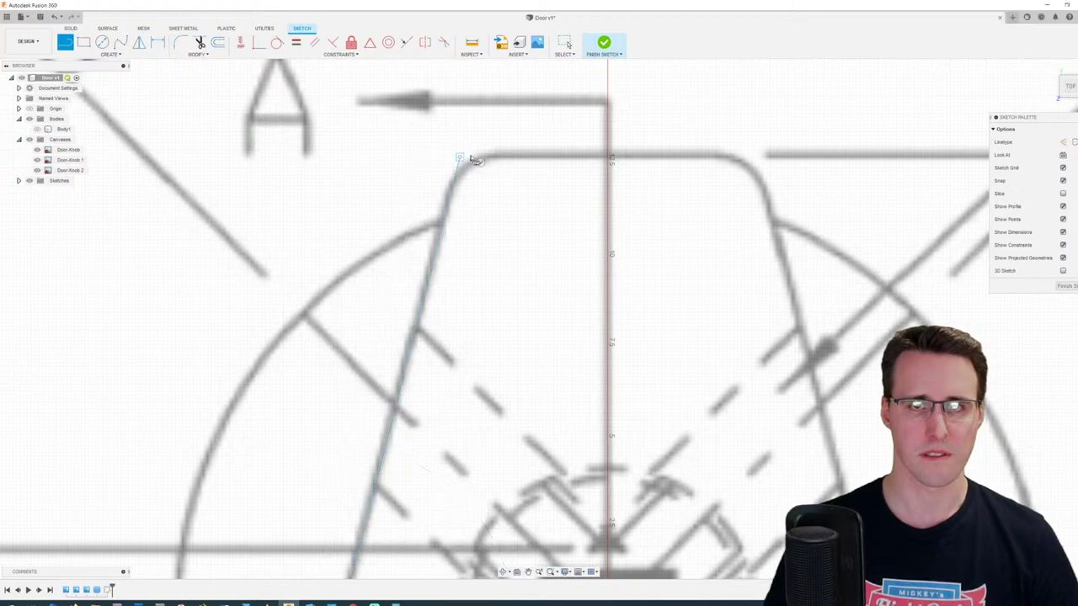
pyautogui.click(609, 158)
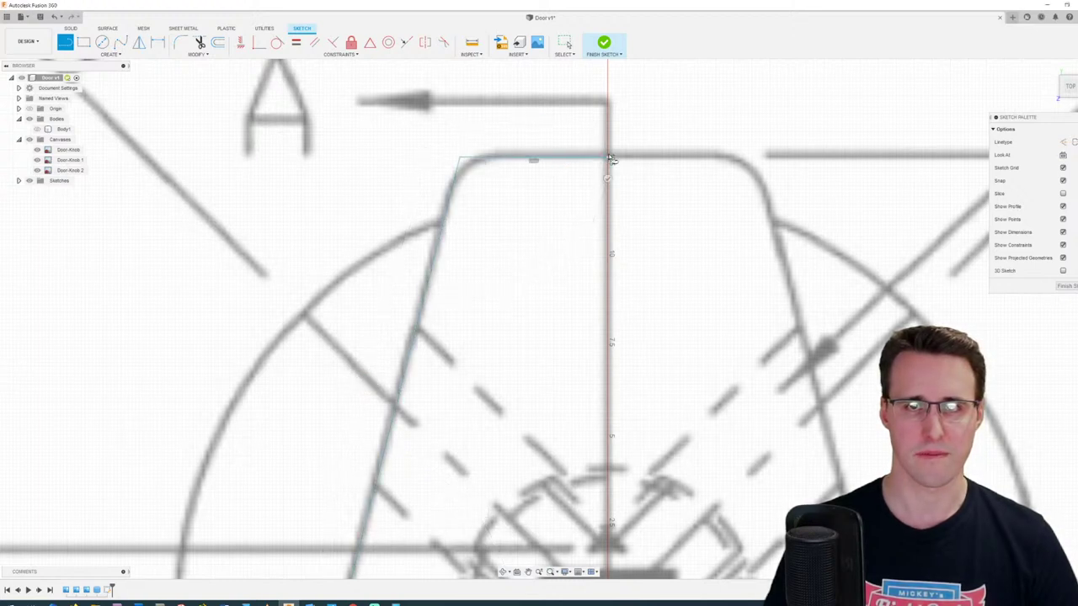
pyautogui.press('Escape')
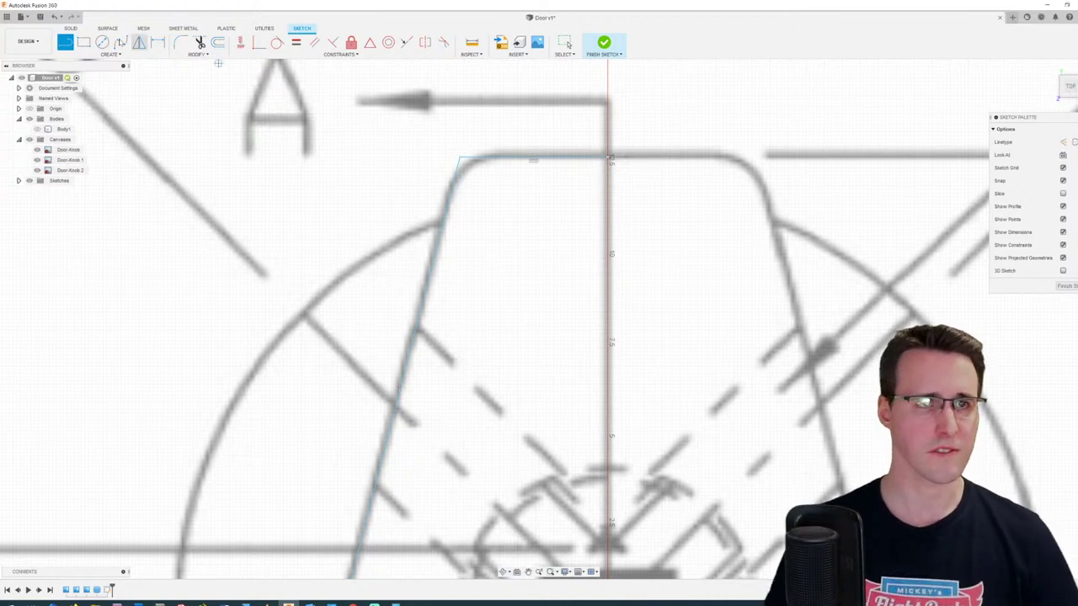
pyautogui.press('Escape')
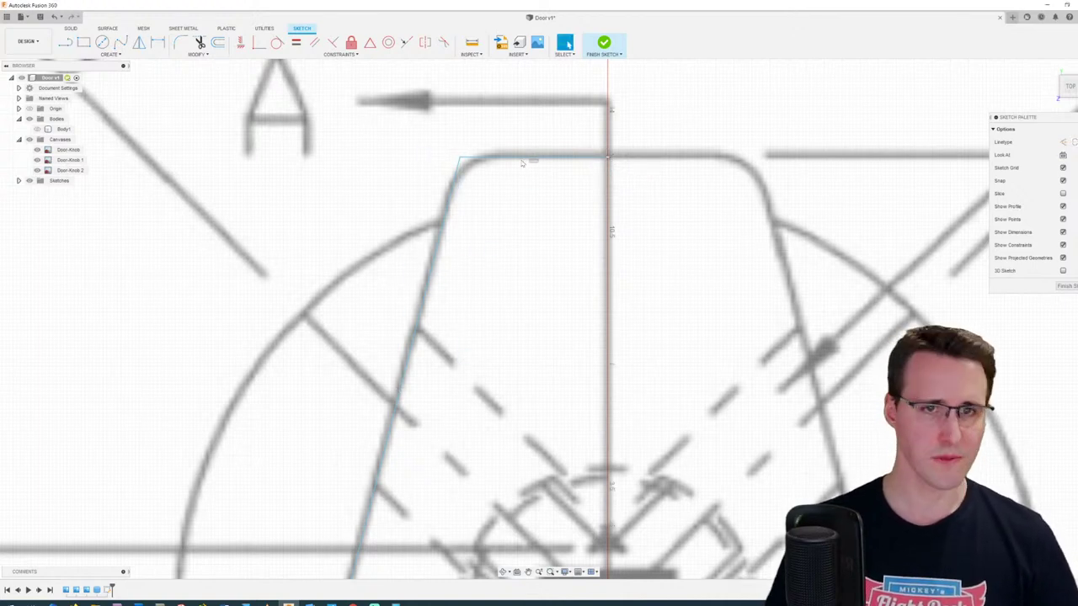
# Step: Move the sketched top edge line up by about 0.04 mm to align it with the canvas outline
pyautogui.scroll(4, 532, 172)
pyautogui.click(570, 147)
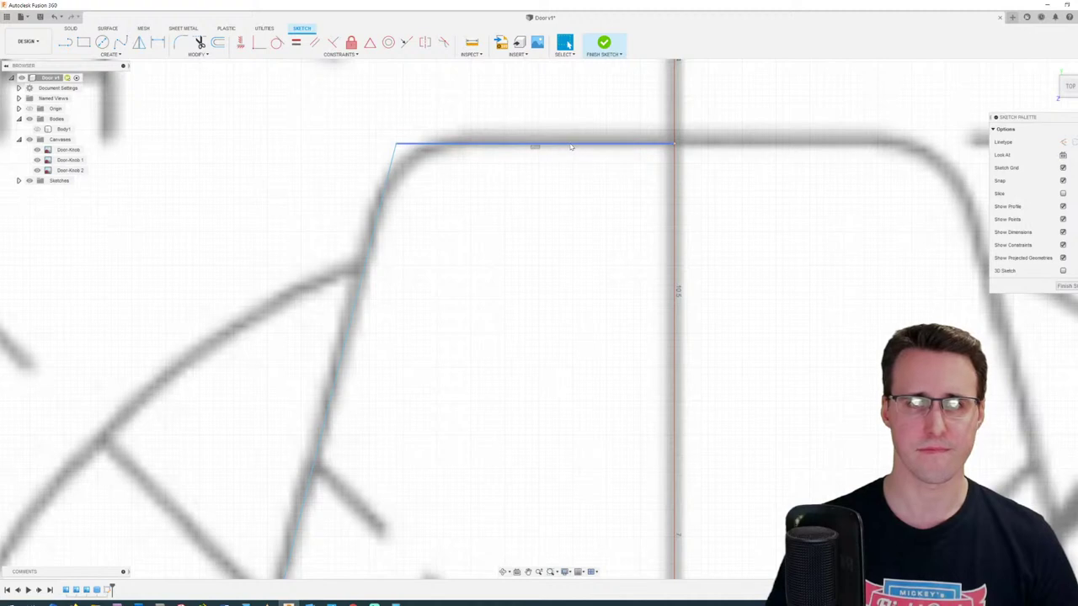
pyautogui.click(571, 145)
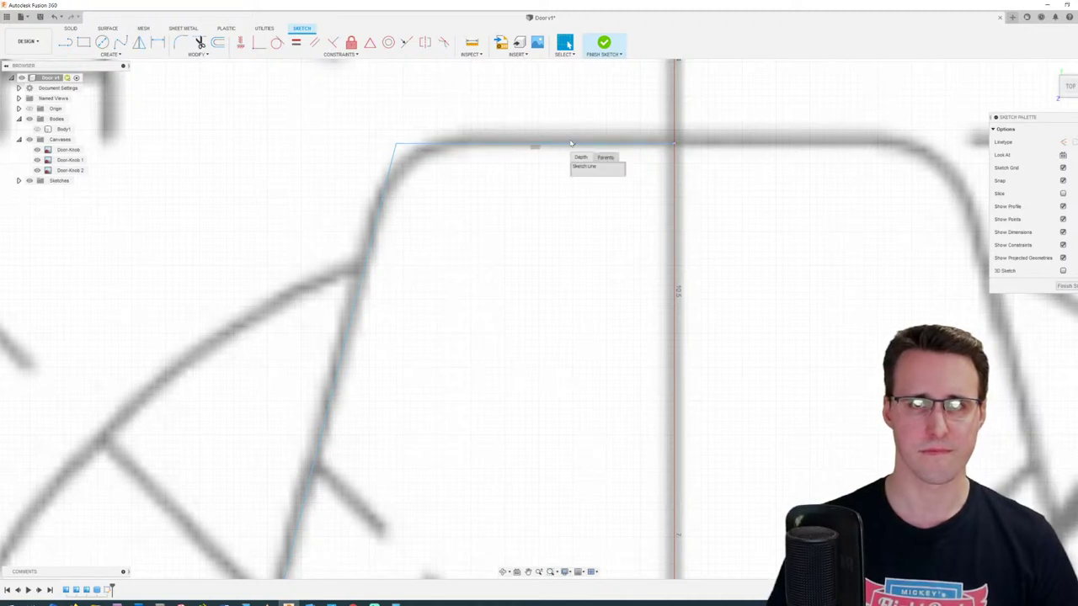
pyautogui.click(570, 145)
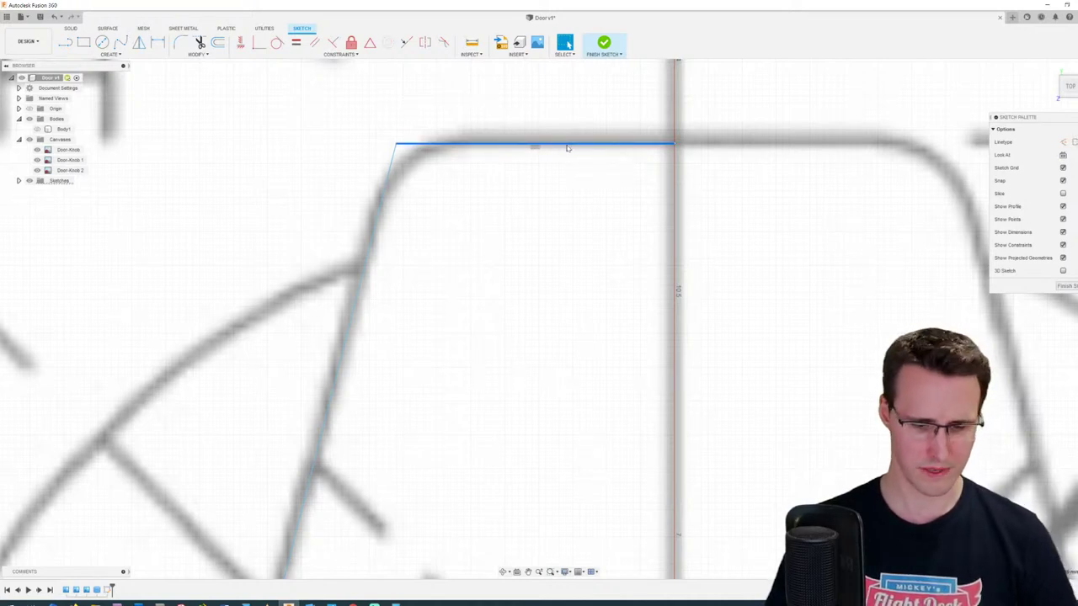
pyautogui.press('m')
pyautogui.moveTo(568, 115); pyautogui.dragTo(566, 116)
pyautogui.moveTo(424, 419); pyautogui.dragTo(480, 362, button='middle')
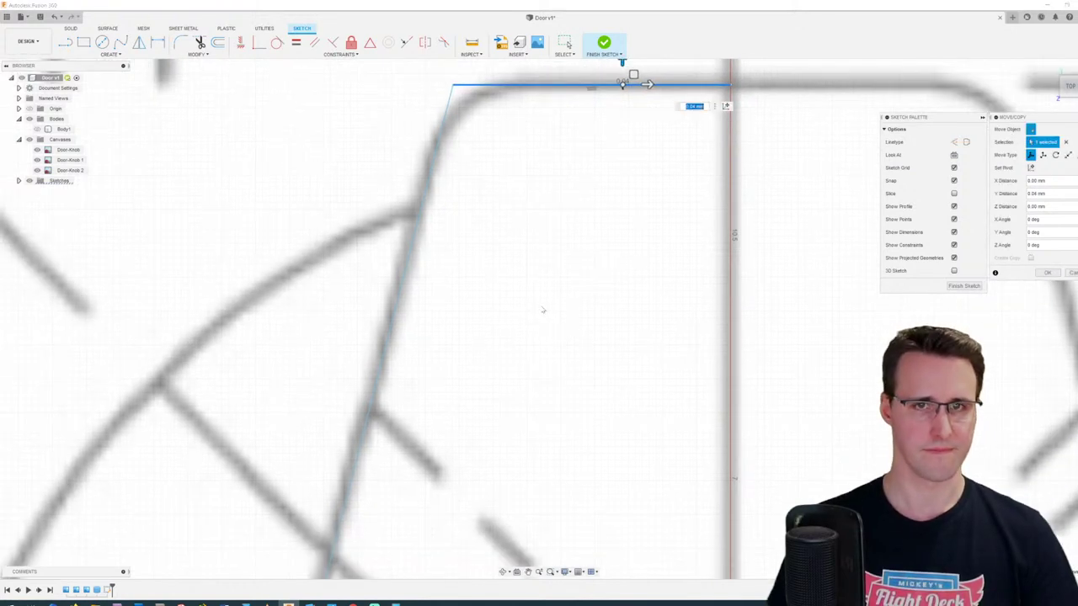
pyautogui.click(1046, 273)
# Step: Check how closely the slanted side and top edge lines follow the grip outline on the canvas
pyautogui.moveTo(557, 423); pyautogui.dragTo(668, 320, button='middle')
pyautogui.scroll(-2, 628, 365)
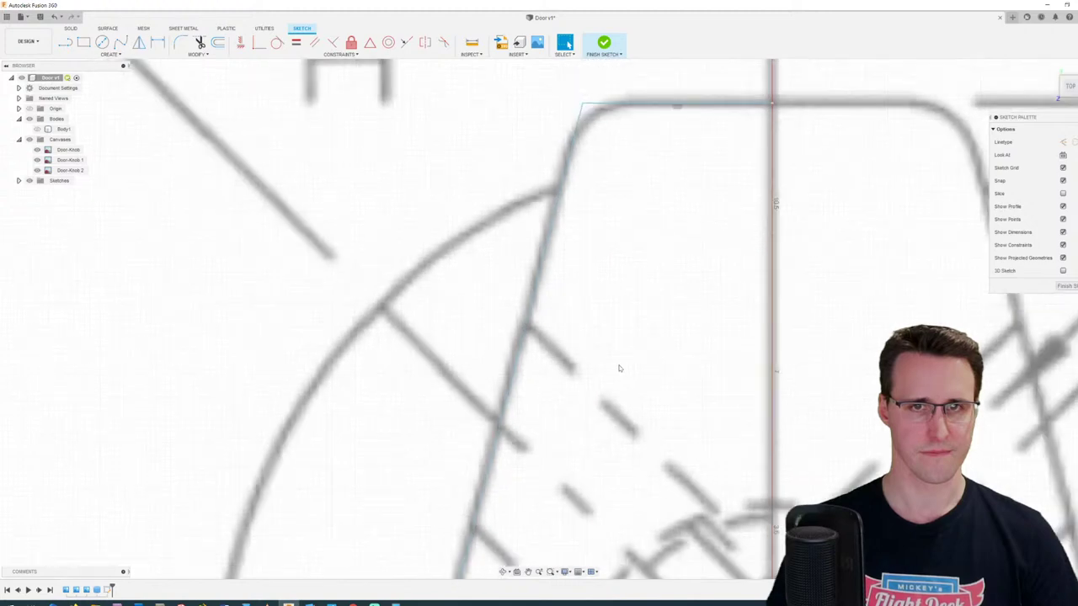
pyautogui.scroll(-3, 616, 376)
pyautogui.moveTo(627, 467); pyautogui.dragTo(663, 293, button='middle')
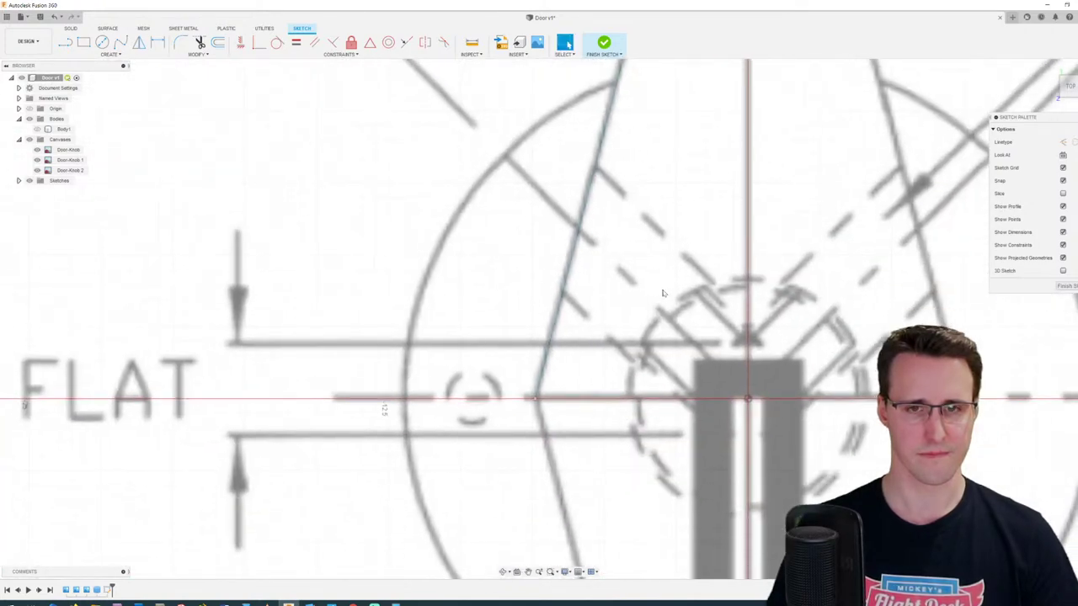
pyautogui.scroll(-2, 598, 379)
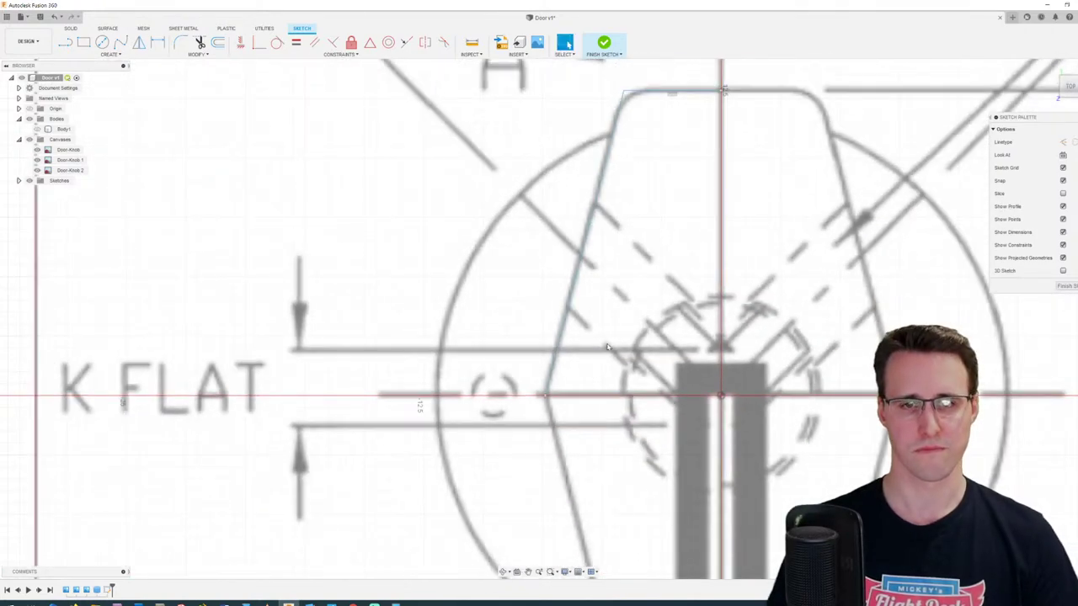
pyautogui.moveTo(607, 349); pyautogui.dragTo(533, 412, button='middle')
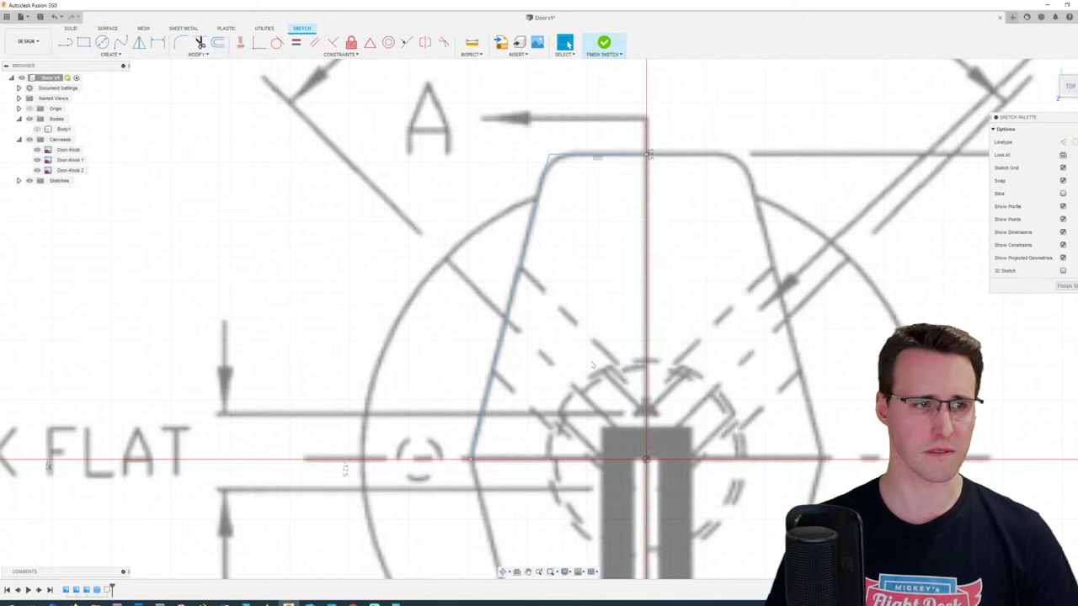
pyautogui.moveTo(592, 364)
pyautogui.mouseDown(button='middle')
pyautogui.moveTo(445, 386)
pyautogui.moveTo(479, 327)
pyautogui.moveTo(500, 314)
pyautogui.mouseUp(button='middle')
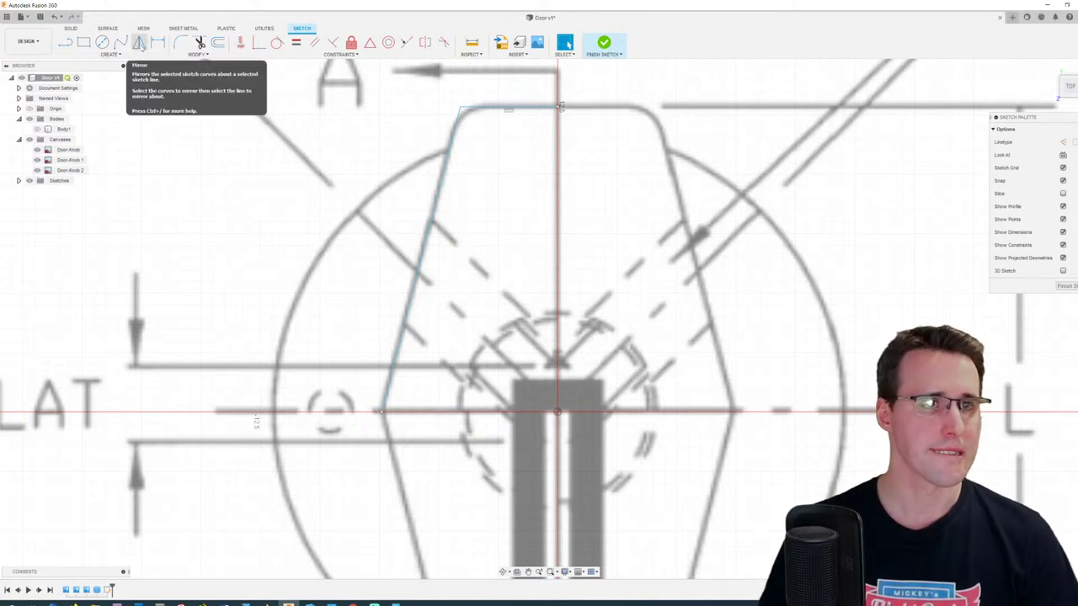
# Step: Mirror the slanted side and top edge lines across the YZ origin plane to form the other upper half
pyautogui.click(139, 43)
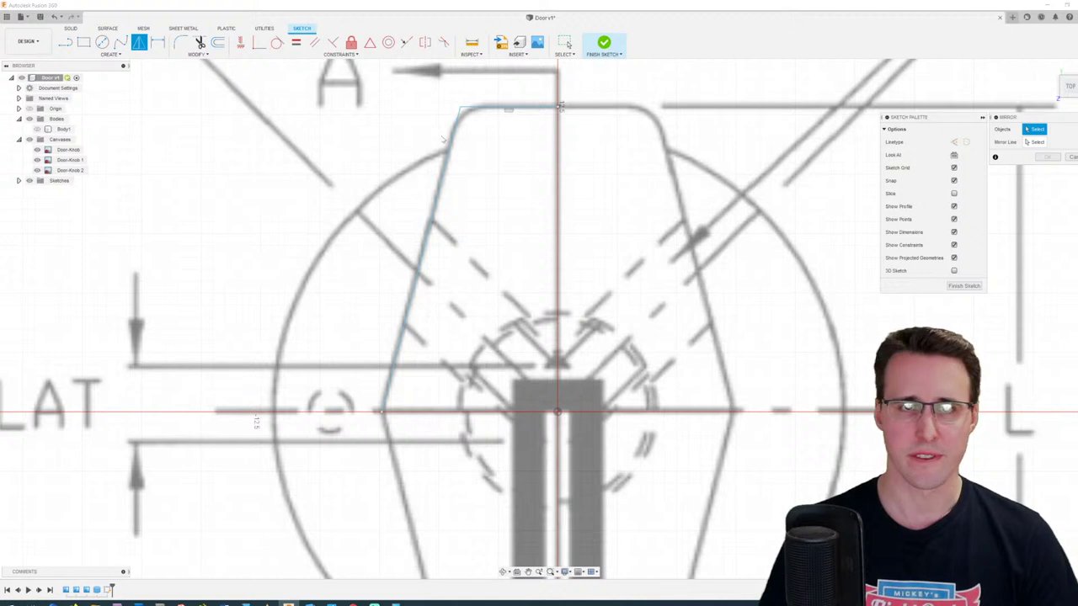
pyautogui.click(449, 139)
pyautogui.click(487, 109)
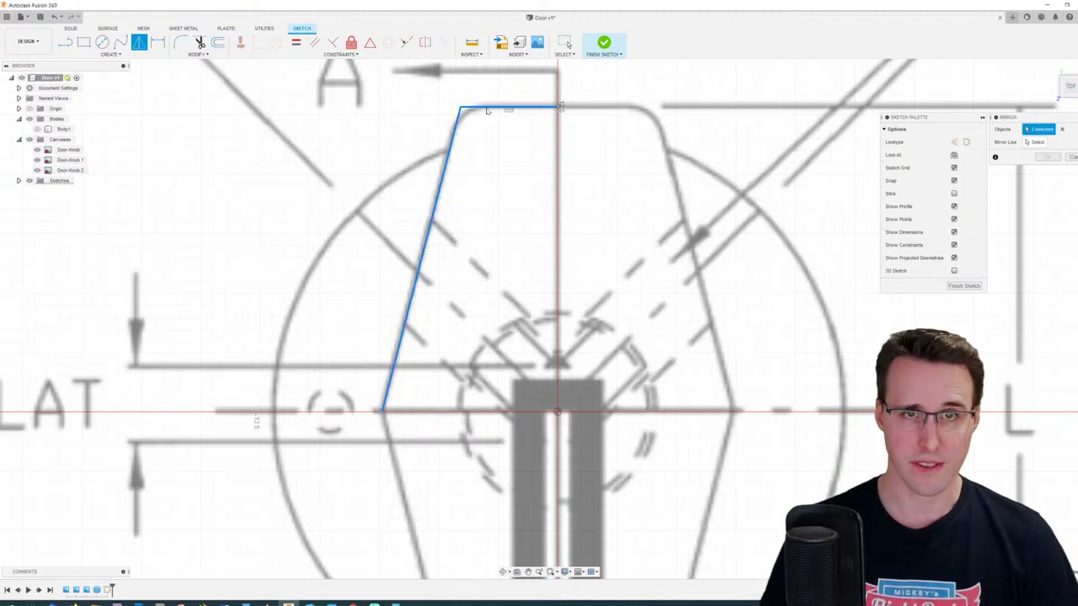
pyautogui.click(1034, 142)
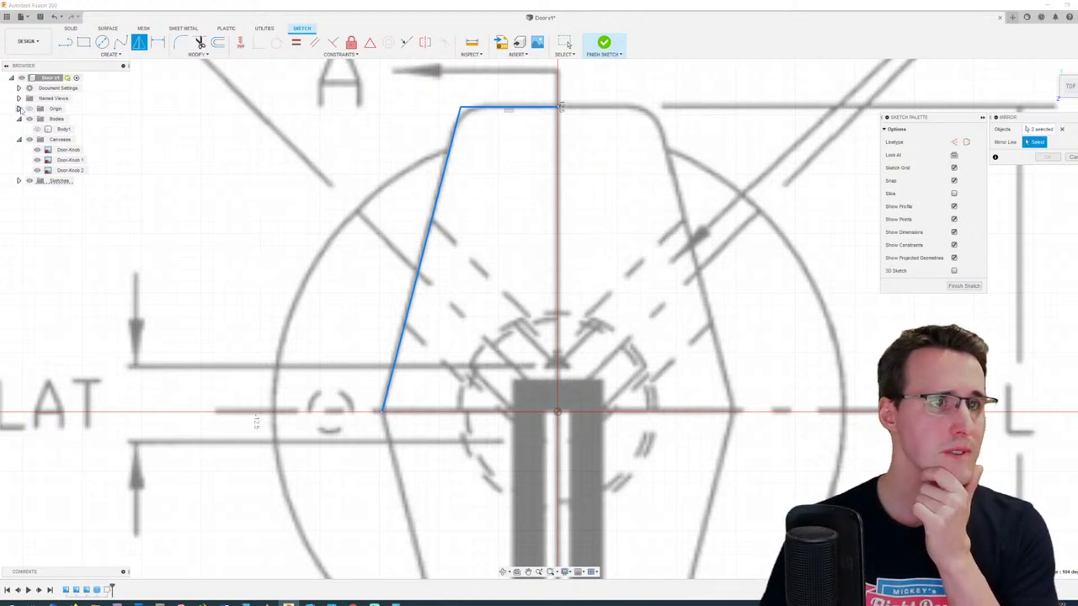
pyautogui.click(18, 109)
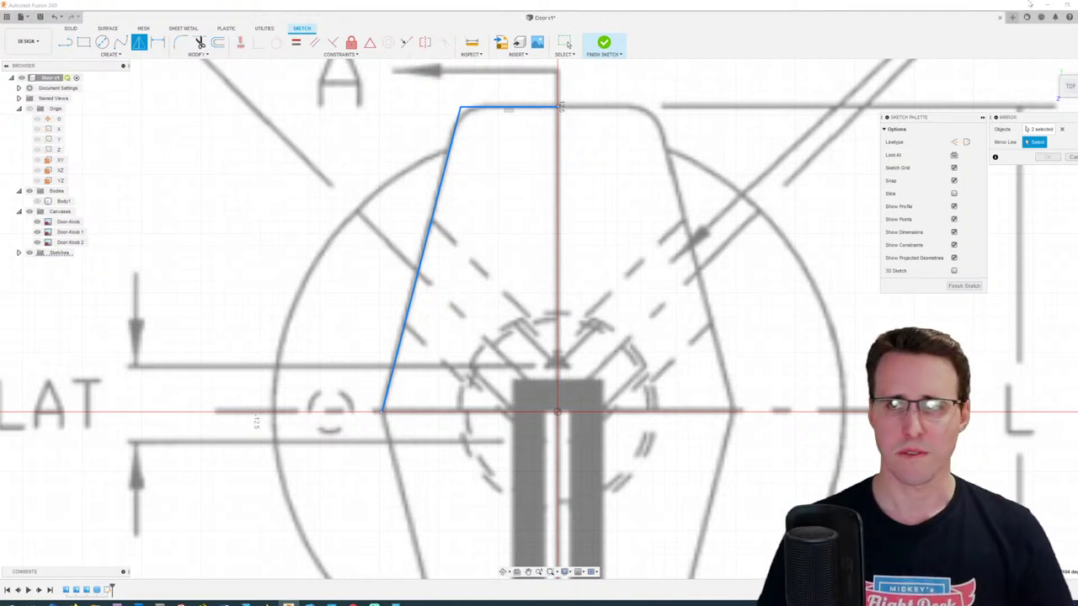
pyautogui.moveTo(1063, 84); pyautogui.dragTo(930, 107)
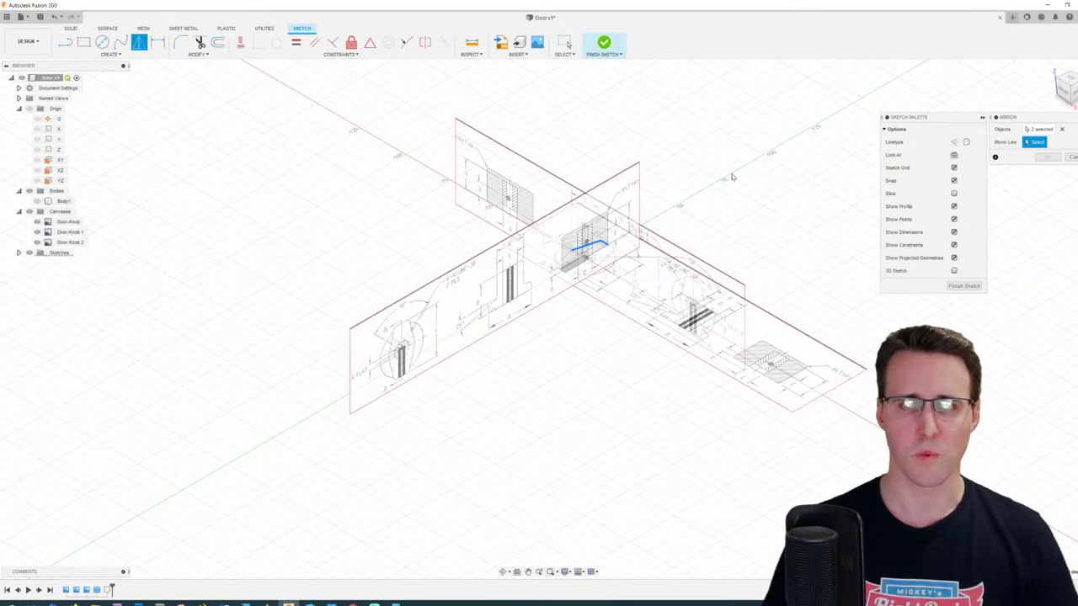
pyautogui.moveTo(1070, 82); pyautogui.dragTo(1072, 80)
pyautogui.click(1071, 82)
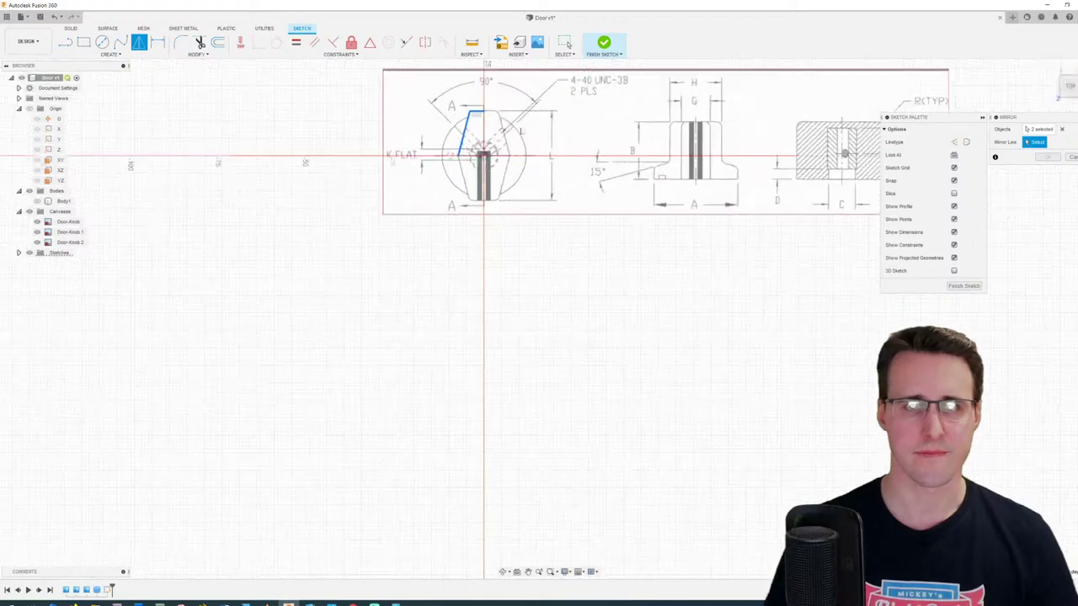
pyautogui.scroll(5, 477, 118)
pyautogui.scroll(4, 477, 115)
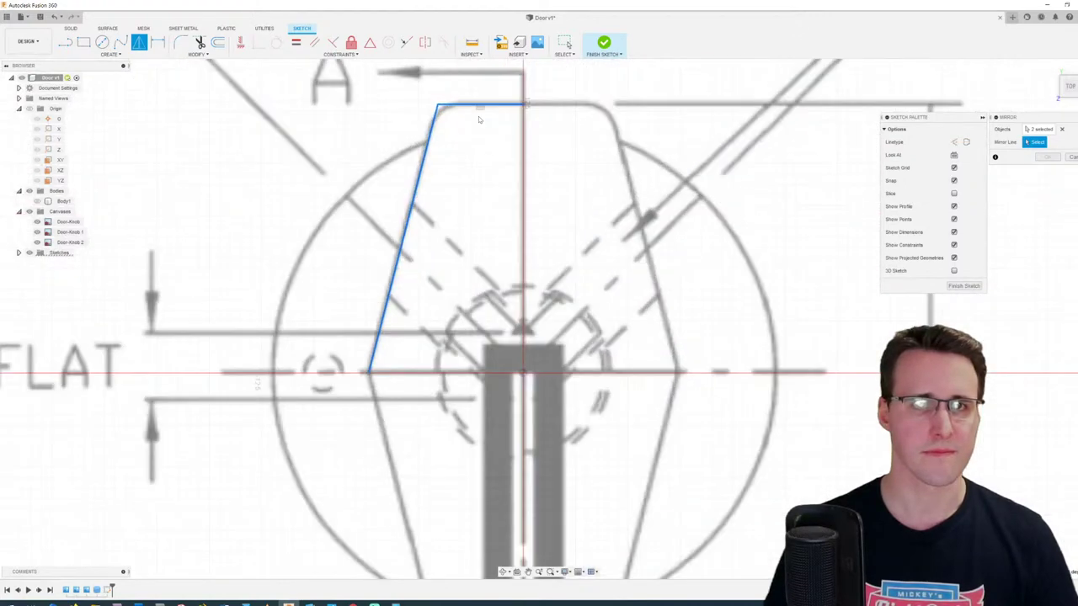
pyautogui.click(60, 181)
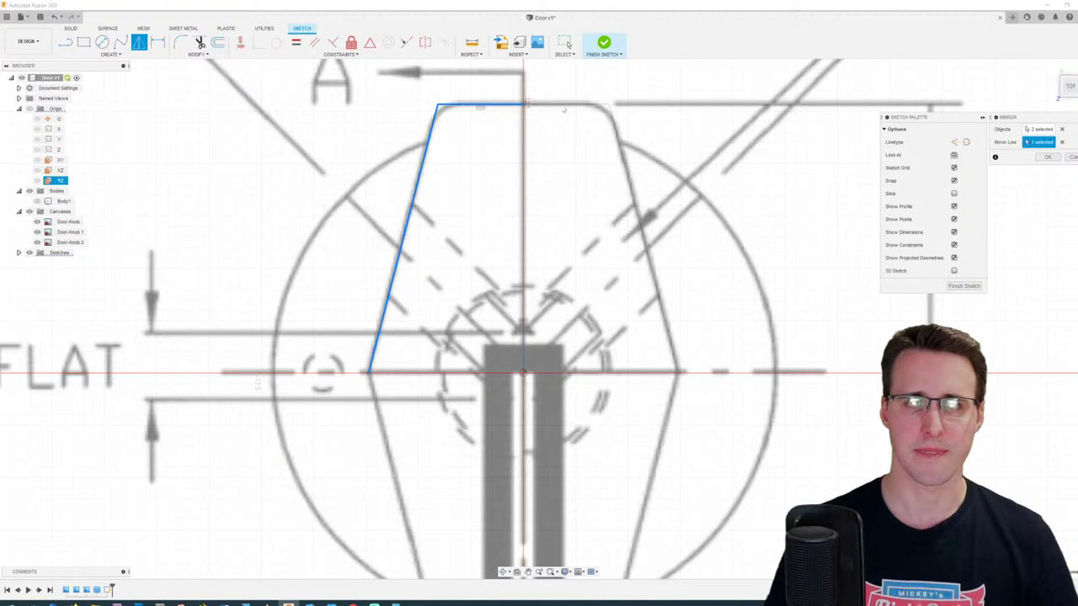
pyautogui.scroll(2, 619, 123)
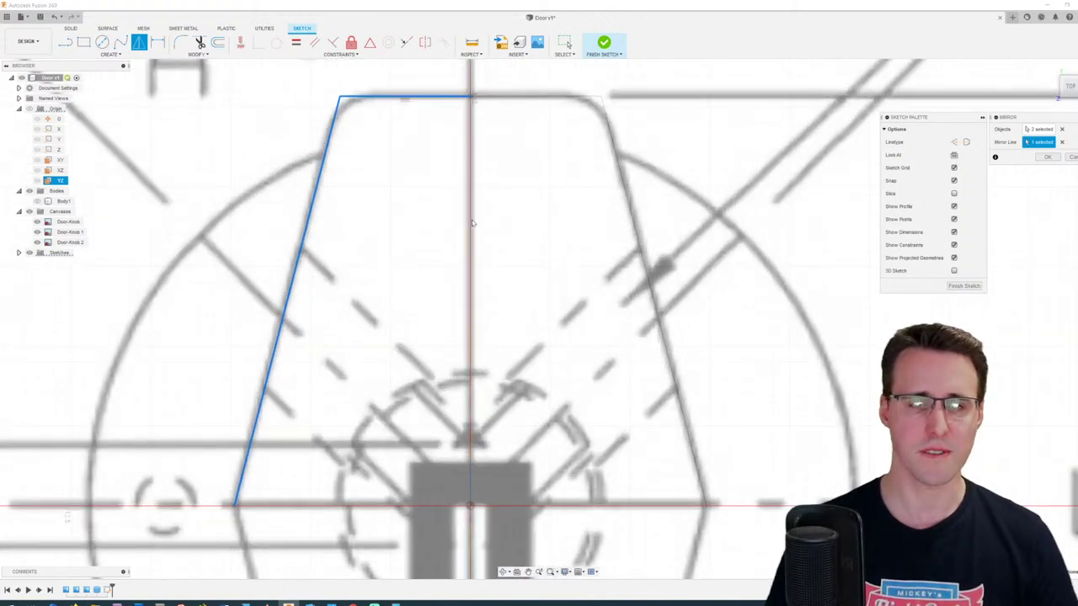
pyautogui.scroll(-4, 472, 223)
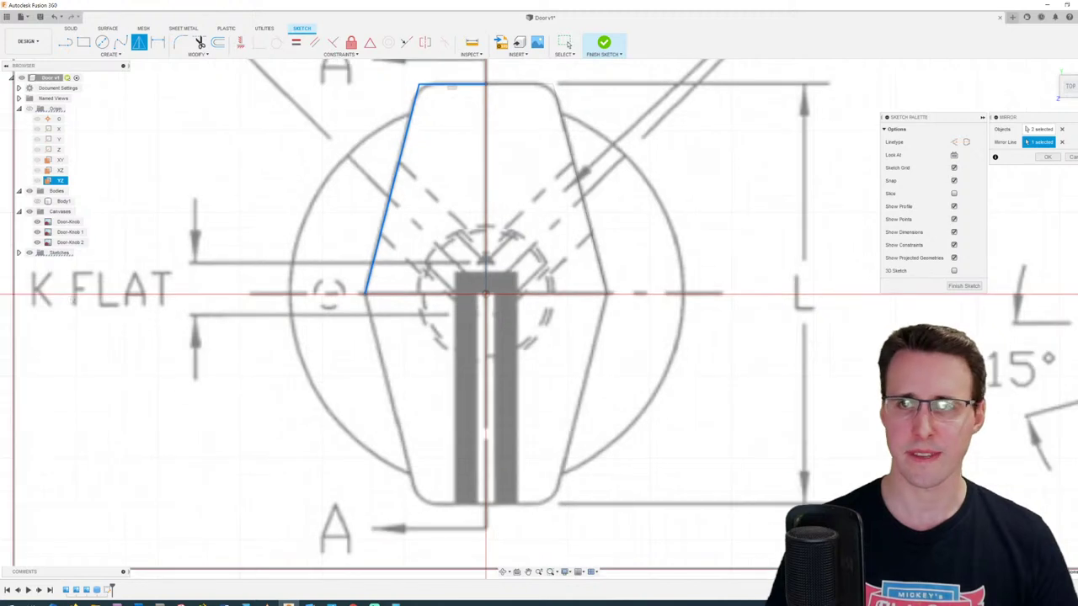
pyautogui.click(1048, 158)
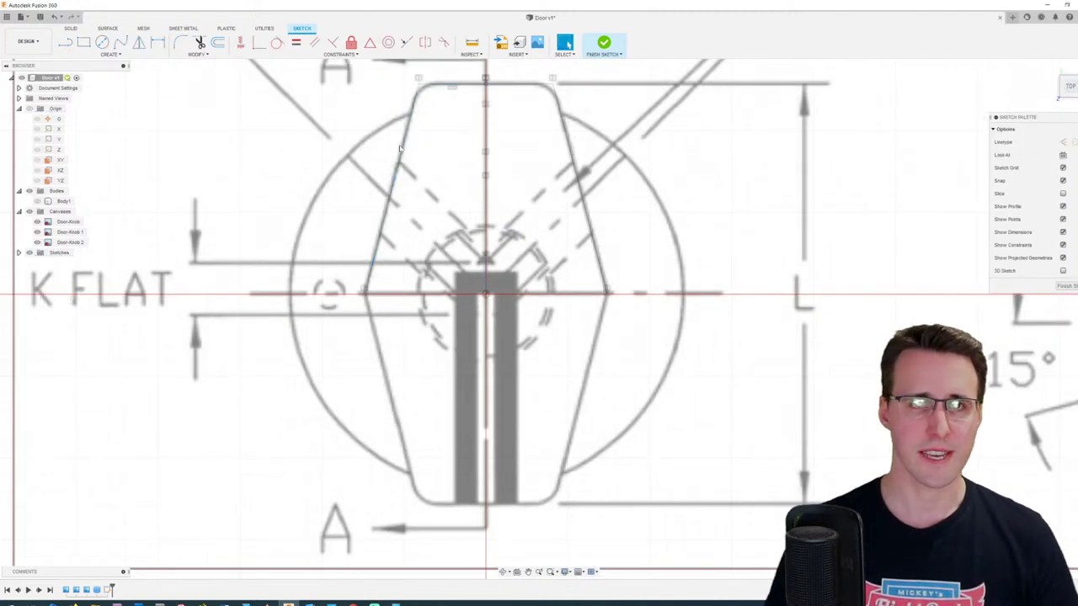
pyautogui.click(139, 42)
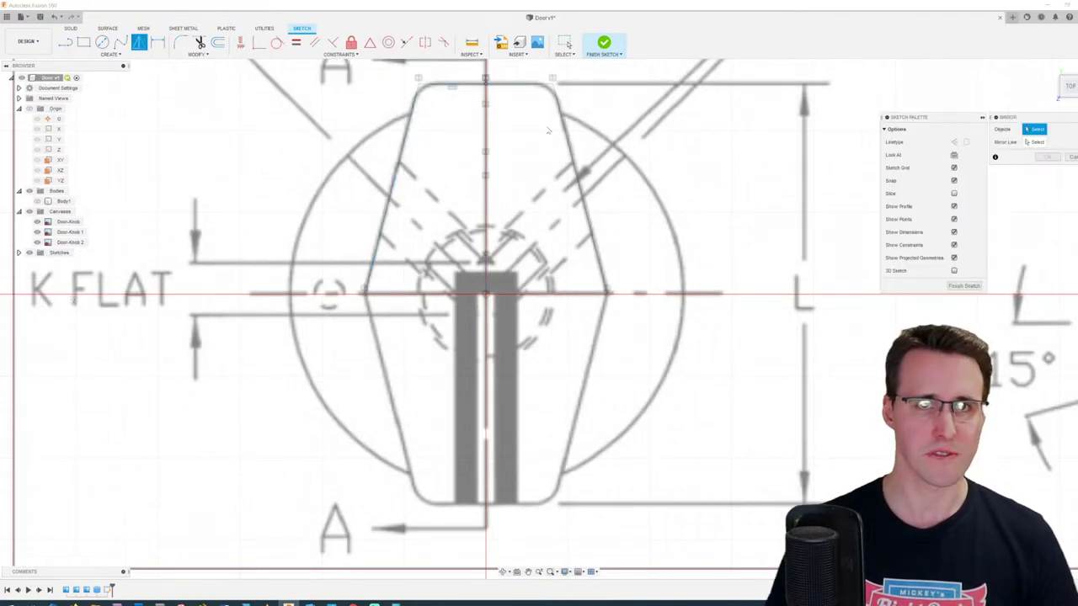
pyautogui.moveTo(628, 173); pyautogui.dragTo(220, 57)
pyautogui.scroll(-2, 517, 130)
pyautogui.moveTo(519, 123); pyautogui.dragTo(511, 248, button='middle')
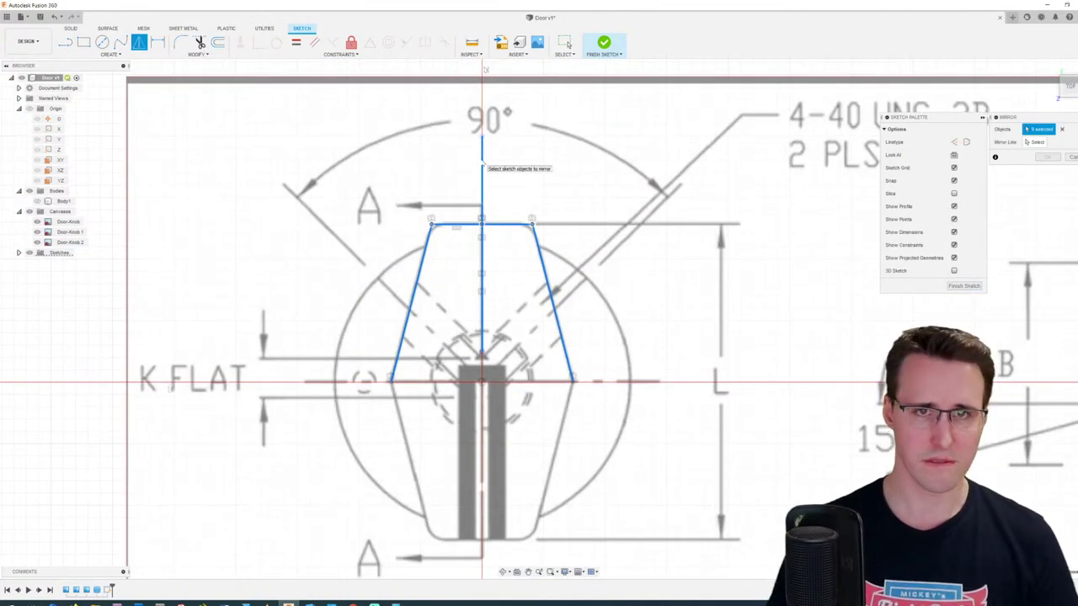
pyautogui.click(483, 165)
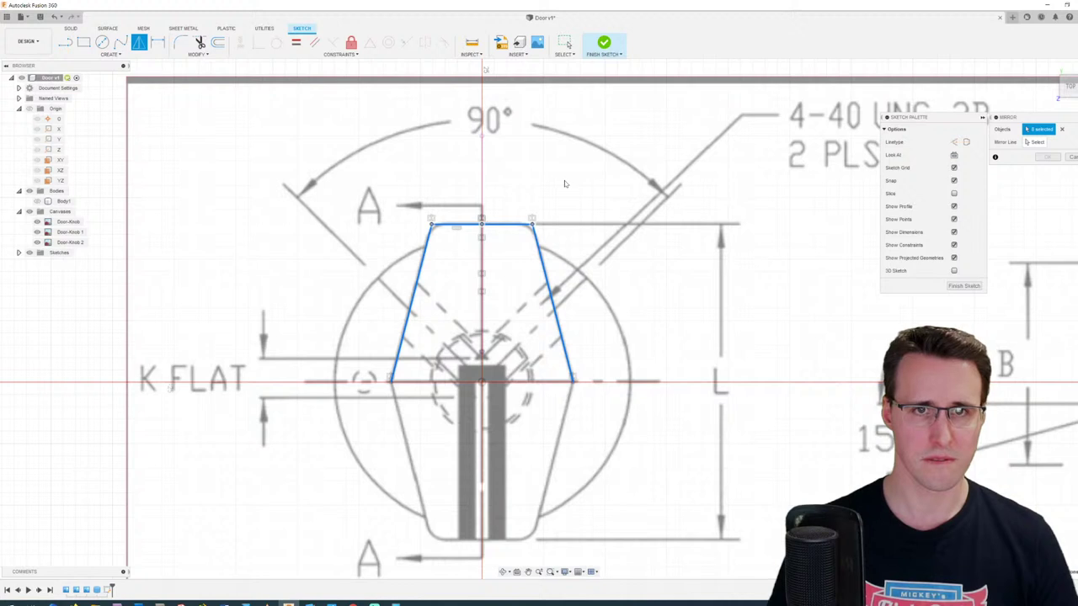
pyautogui.moveTo(593, 263); pyautogui.dragTo(589, 164, button='middle')
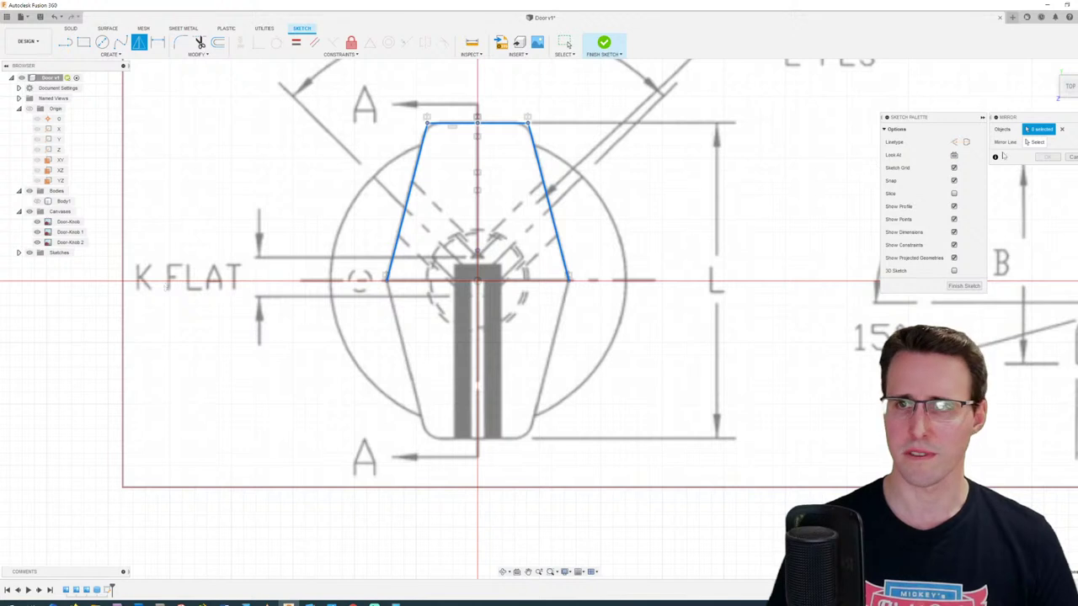
pyautogui.click(1061, 130)
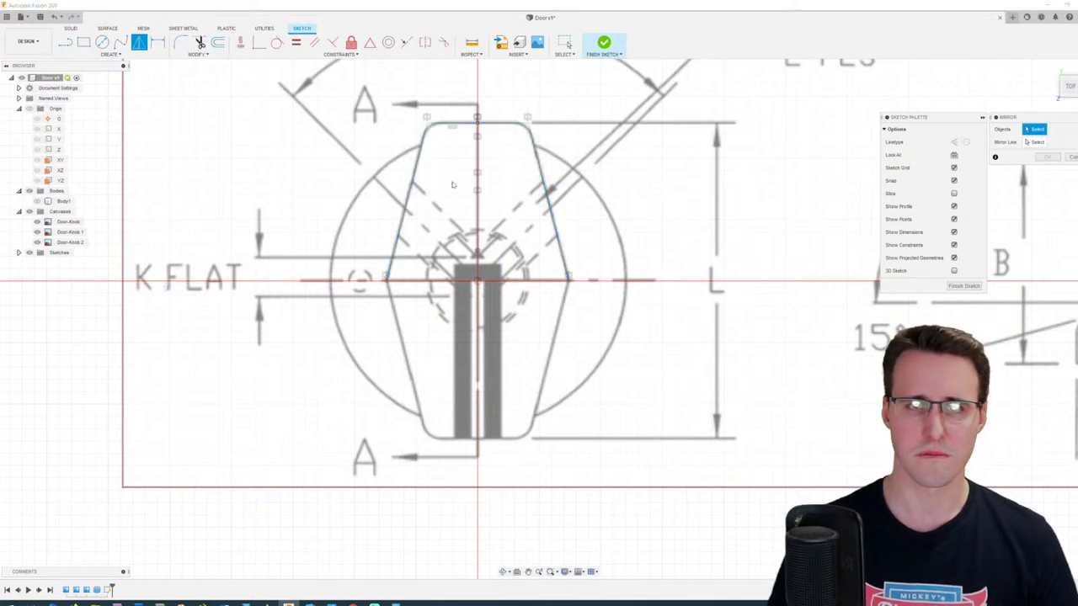
# Step: Mirror the two slanted sides and both top edge lines across the XZ origin plane to form the grip's lower half
pyautogui.scroll(3, 452, 185)
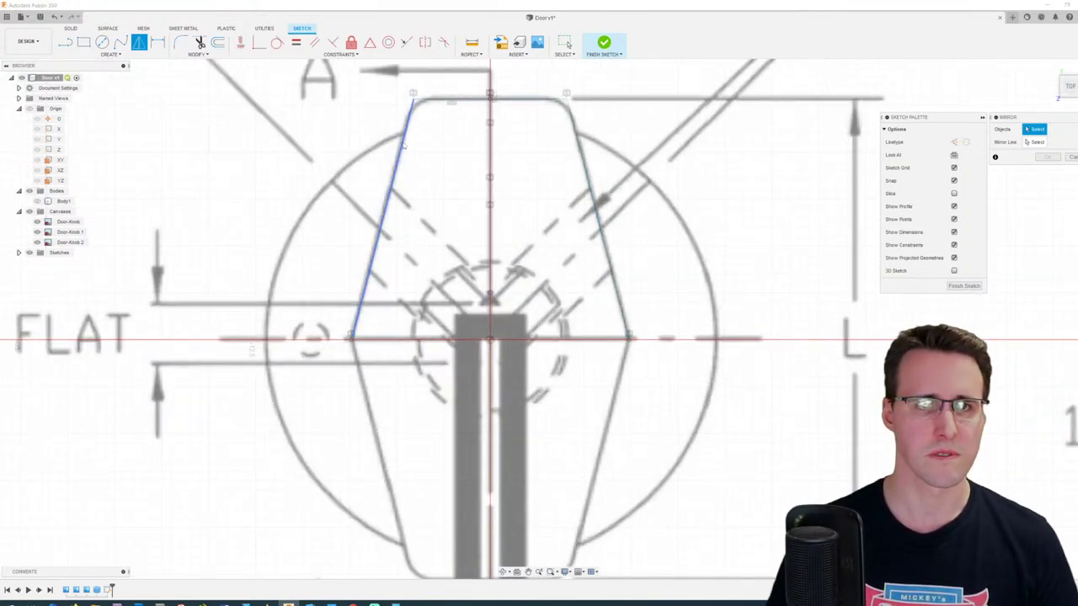
pyautogui.click(403, 145)
pyautogui.click(459, 100)
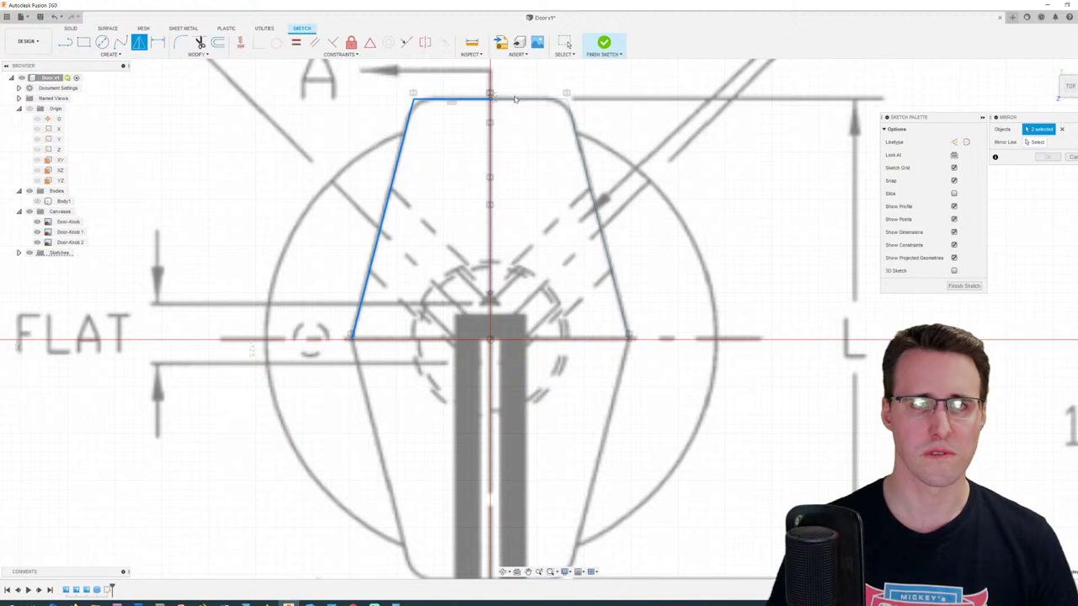
pyautogui.click(515, 99)
pyautogui.click(576, 122)
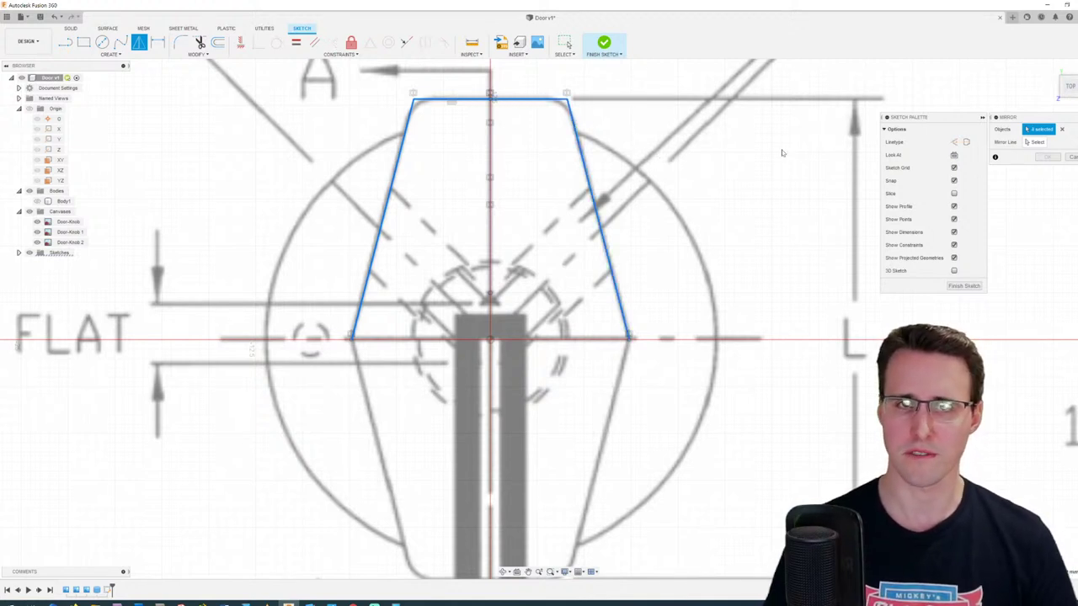
pyautogui.click(1035, 141)
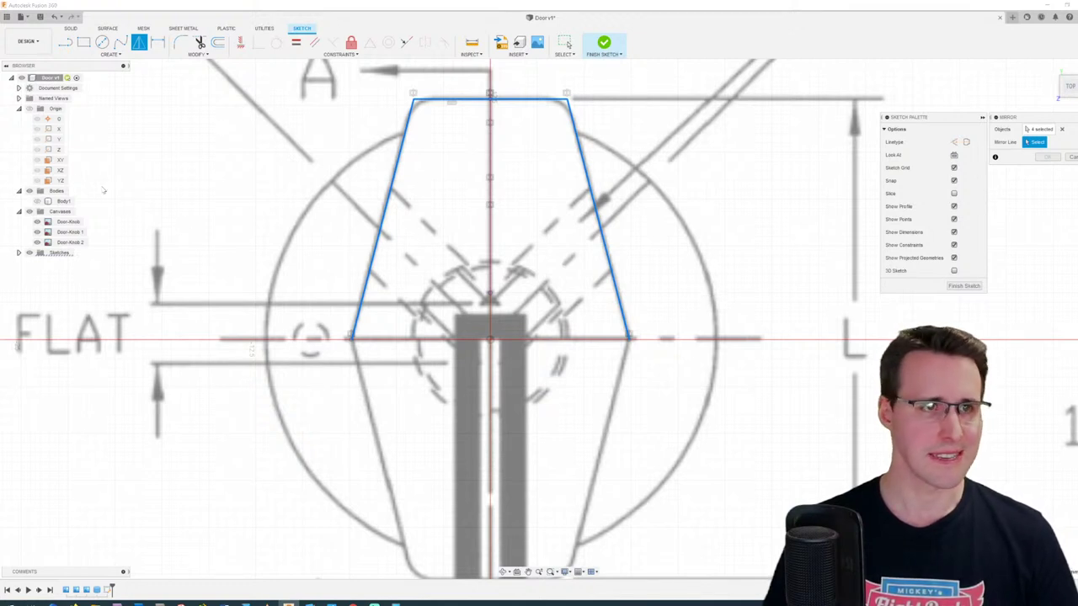
pyautogui.click(61, 171)
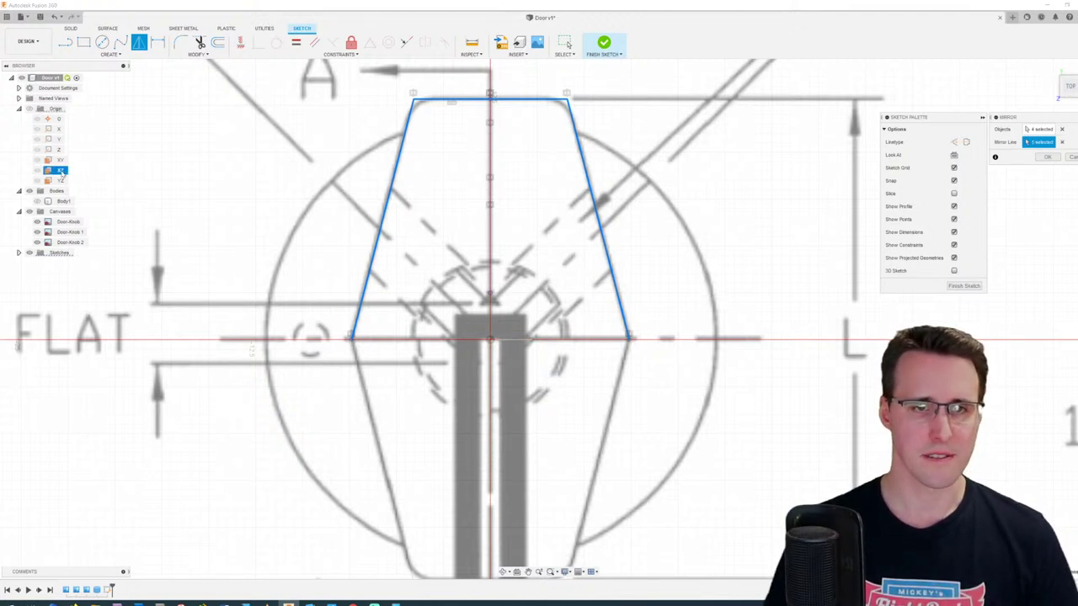
pyautogui.click(1055, 157)
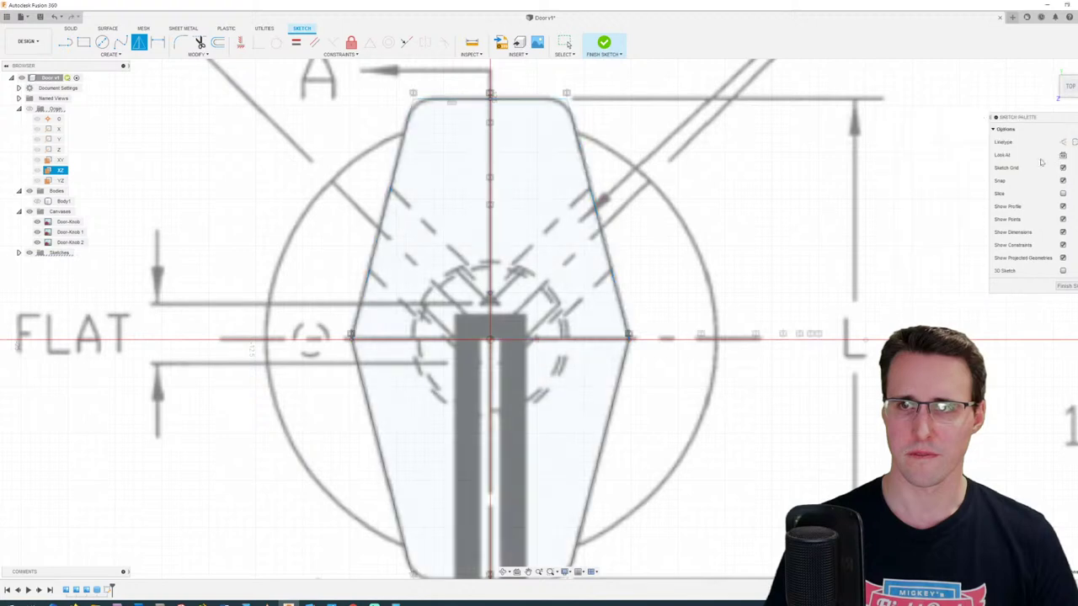
# Step: Check the closed grip outline against the canvas drawing and finish the sketch
pyautogui.scroll(-3, 815, 244)
pyautogui.scroll(-1, 815, 243)
pyautogui.moveTo(761, 217); pyautogui.dragTo(676, 281, button='middle')
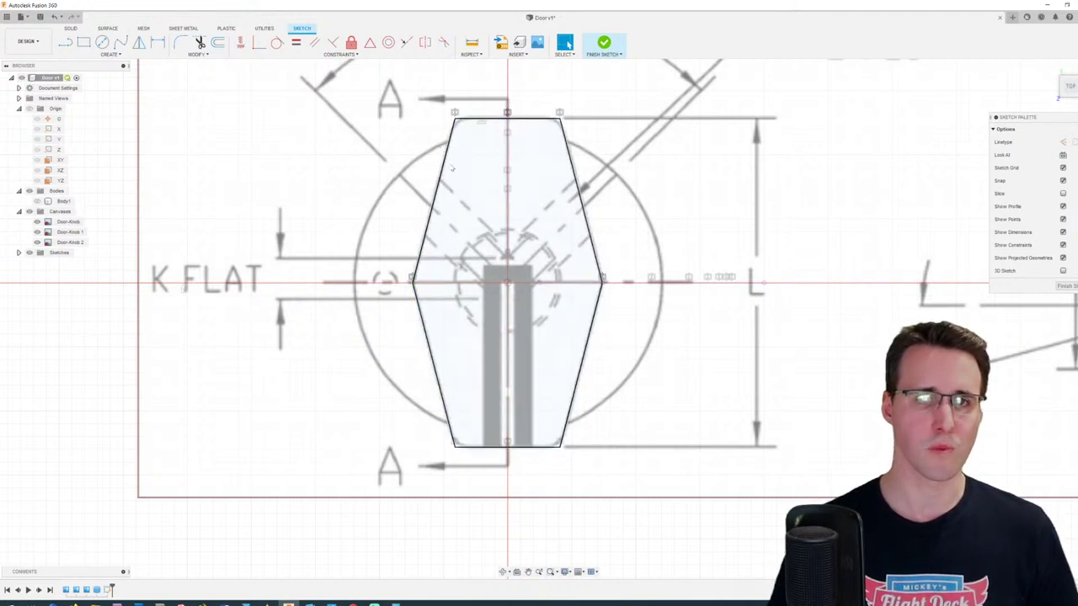
pyautogui.scroll(3, 432, 119)
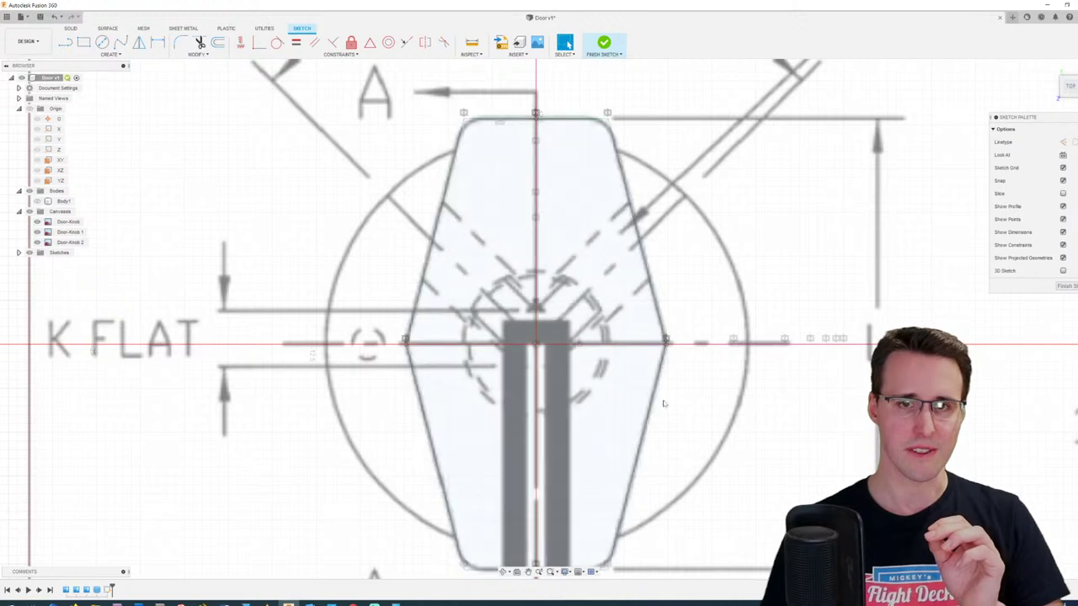
pyautogui.moveTo(726, 288); pyautogui.dragTo(727, 170, button='middle')
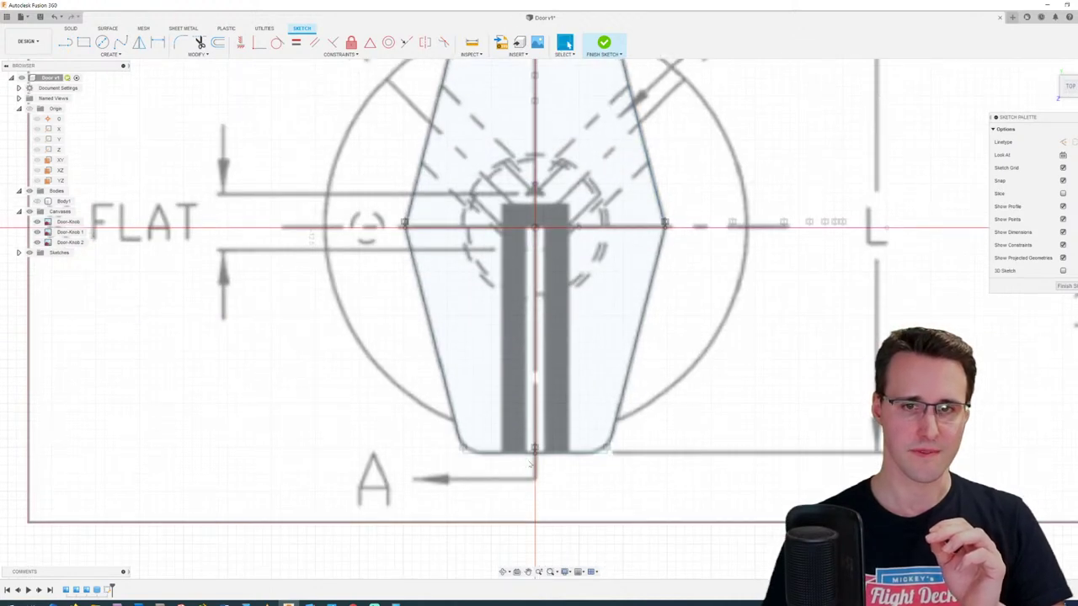
pyautogui.moveTo(699, 263); pyautogui.dragTo(659, 360, button='middle')
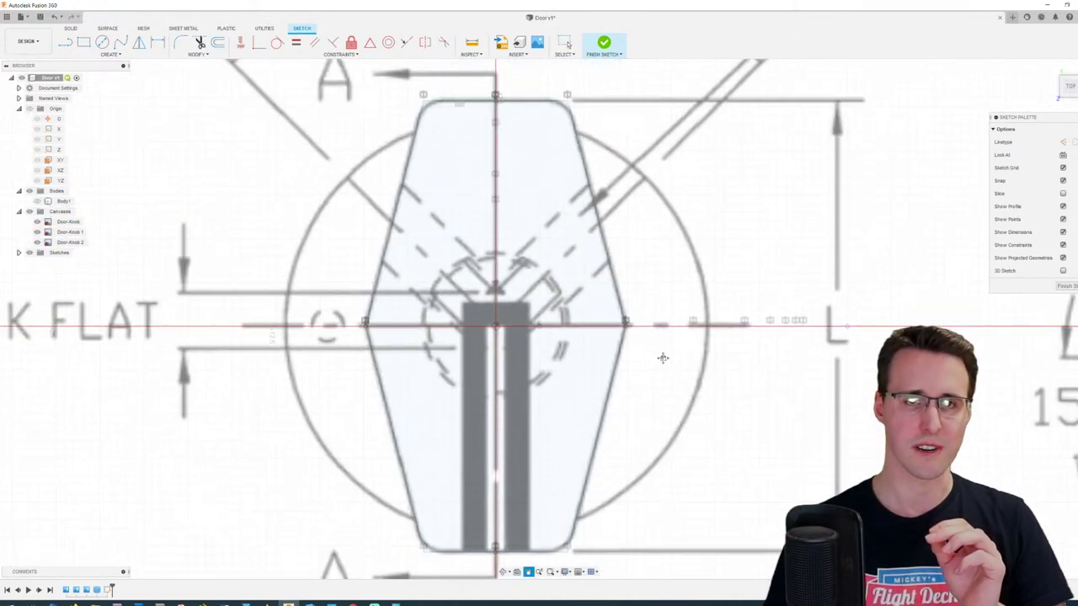
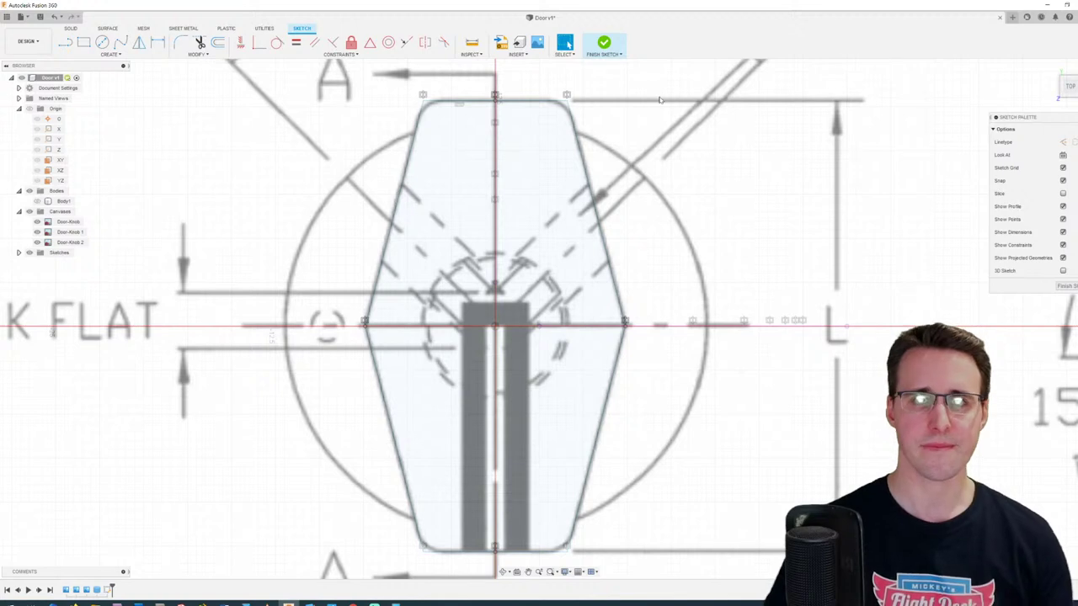
pyautogui.click(605, 43)
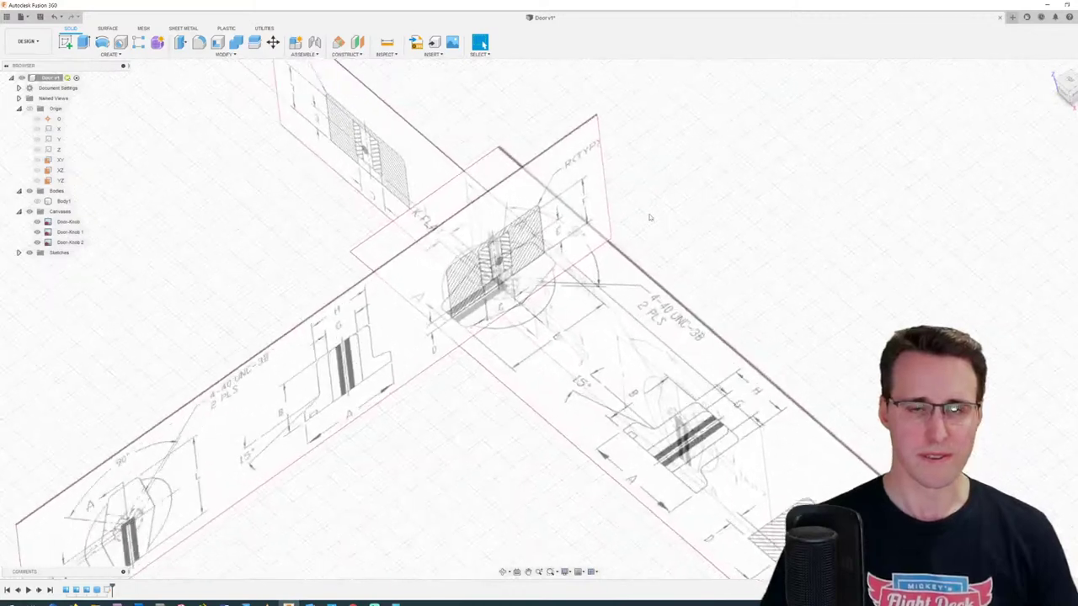
pyautogui.keyDown('shift'); pyautogui.moveTo(649, 217); pyautogui.dragTo(600, 254, button='middle'); pyautogui.keyUp('shift')
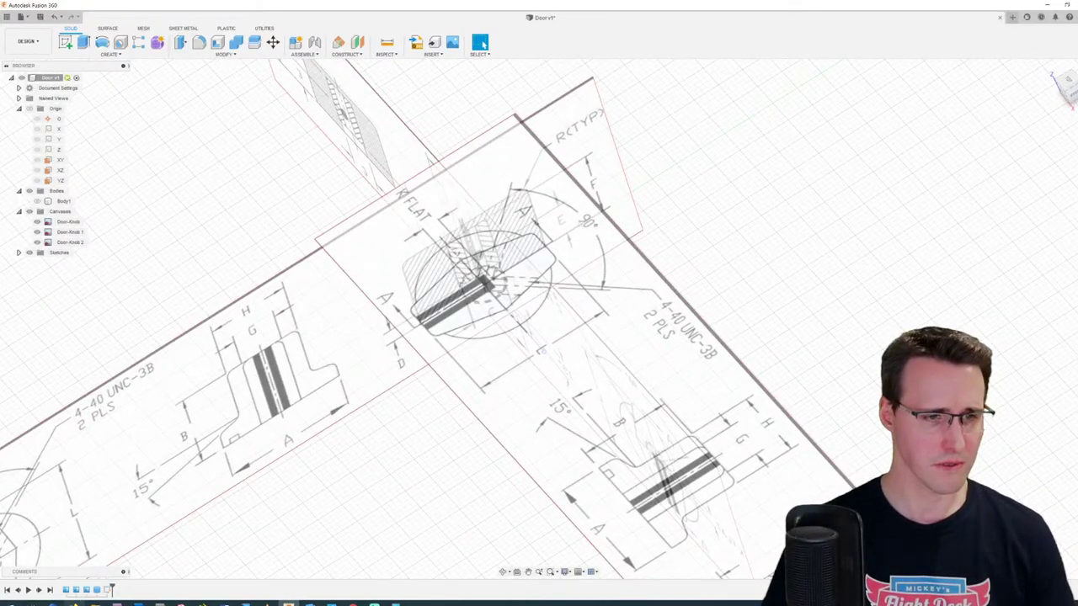
# Step: Look up the knob's B dimension on the EHC product page in the browser and convert 0.62 inches to millimetres in the calculator
pyautogui.click(76, 600)
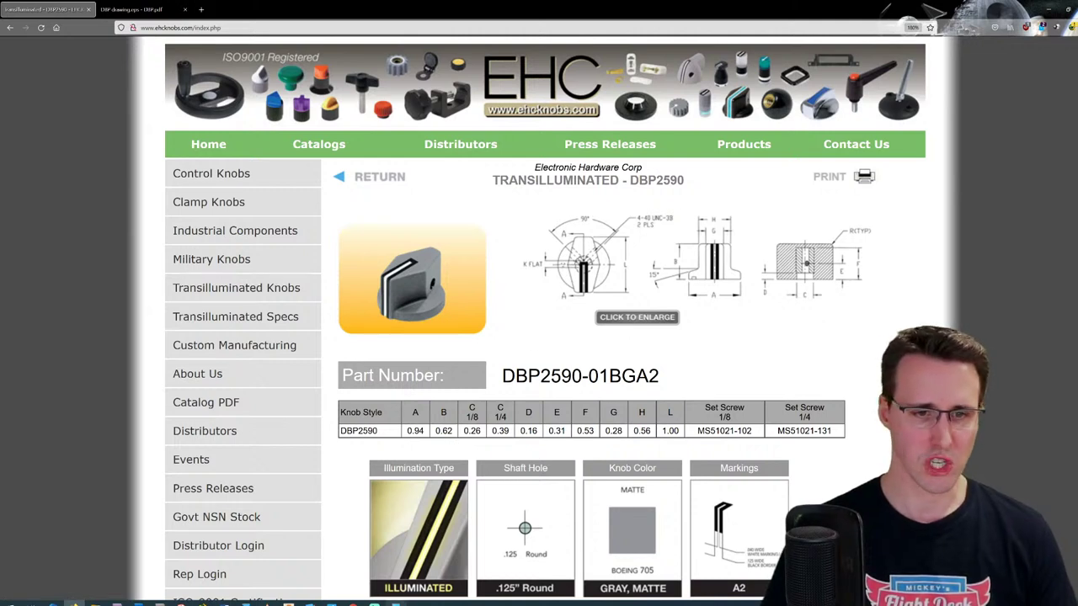
pyautogui.click(395, 603)
pyautogui.press('Escape')
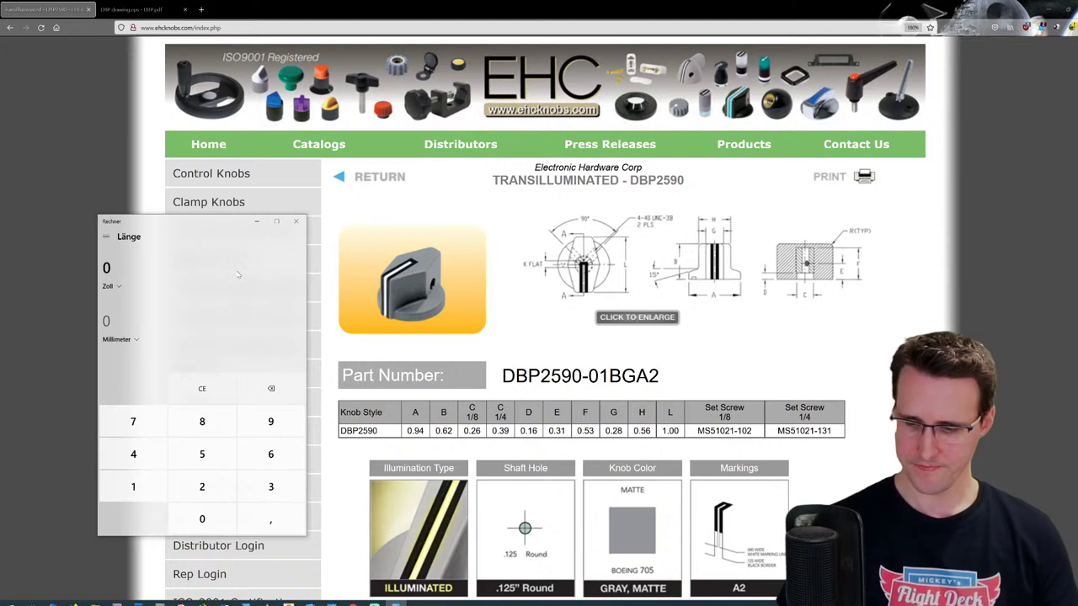
pyautogui.write(',62')
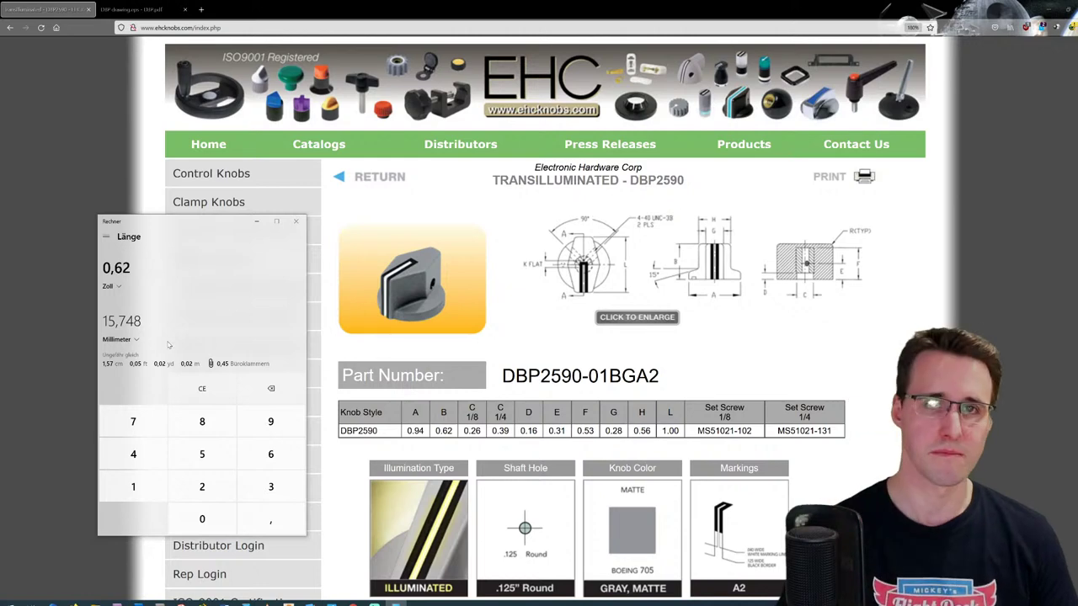
# Step: Switch back to Fusion 360 and extrude the hexagonal grip profile 15.7 mm as a new body
pyautogui.click(288, 603)
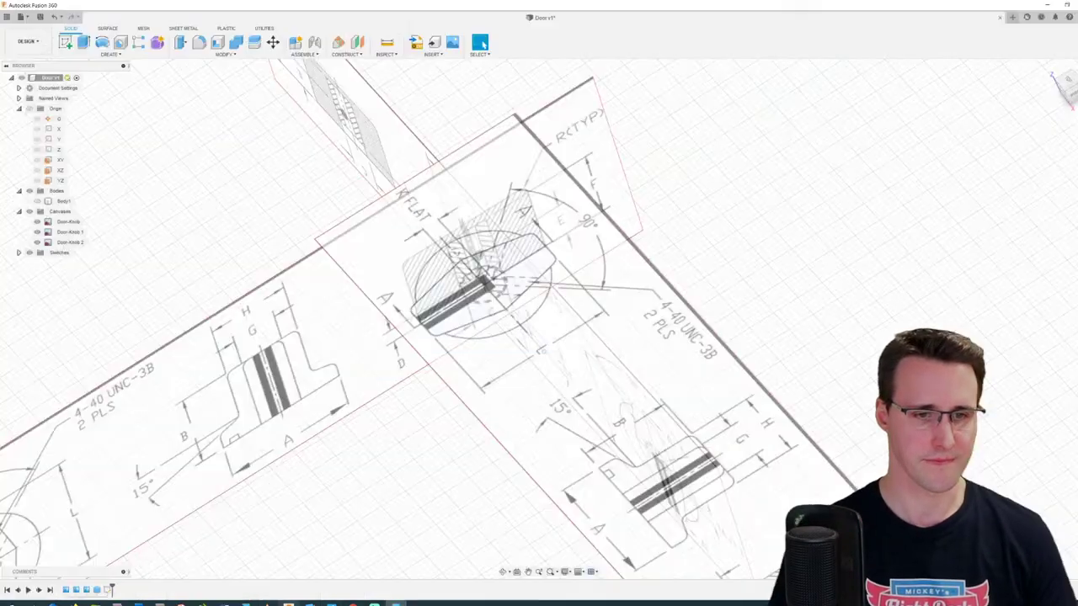
pyautogui.click(83, 42)
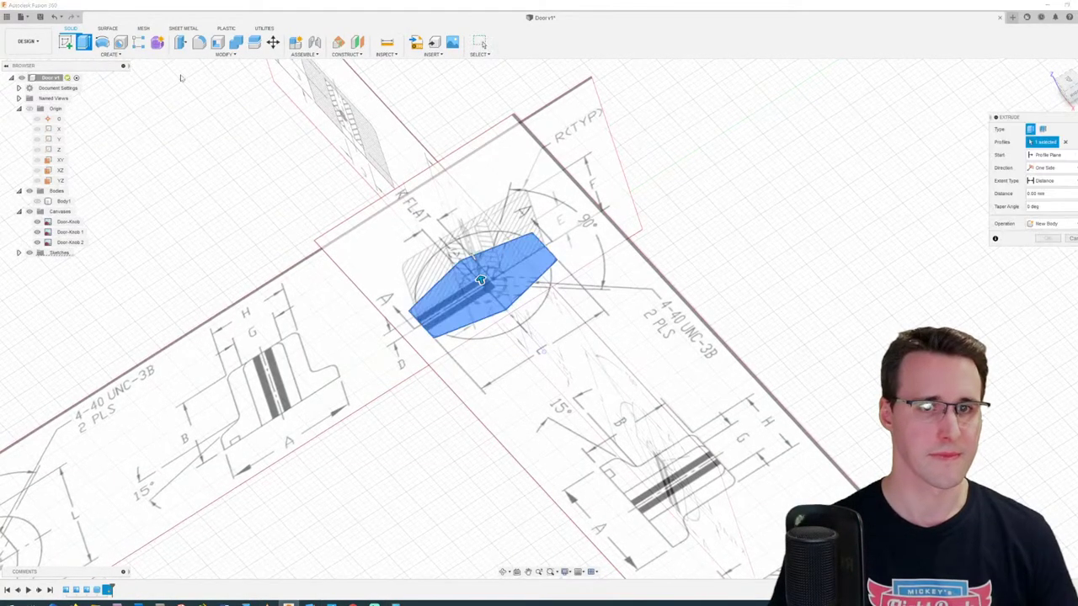
pyautogui.write('15')
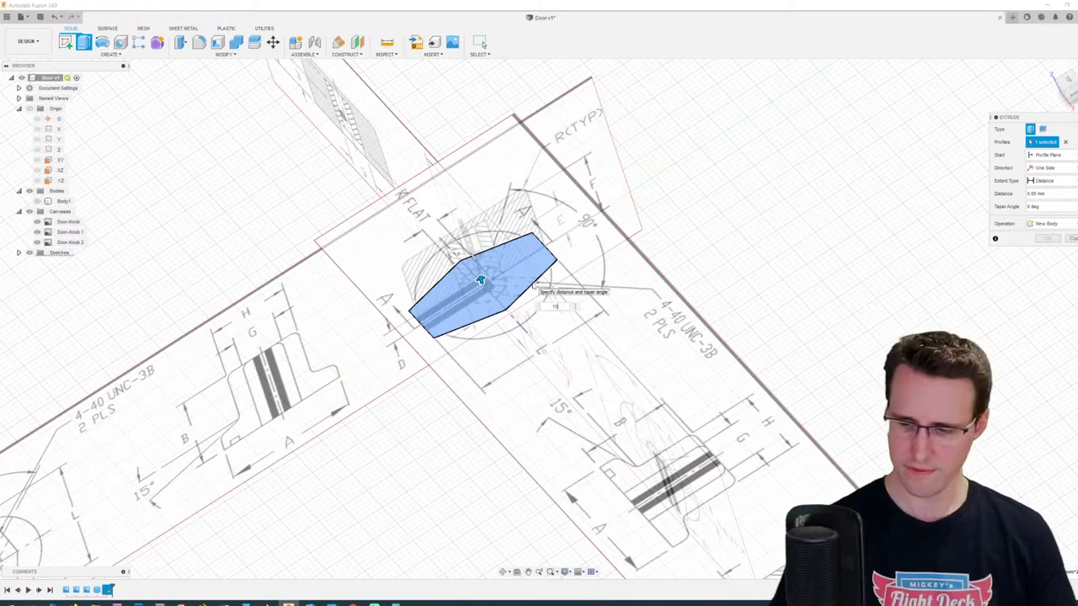
pyautogui.write('.7')
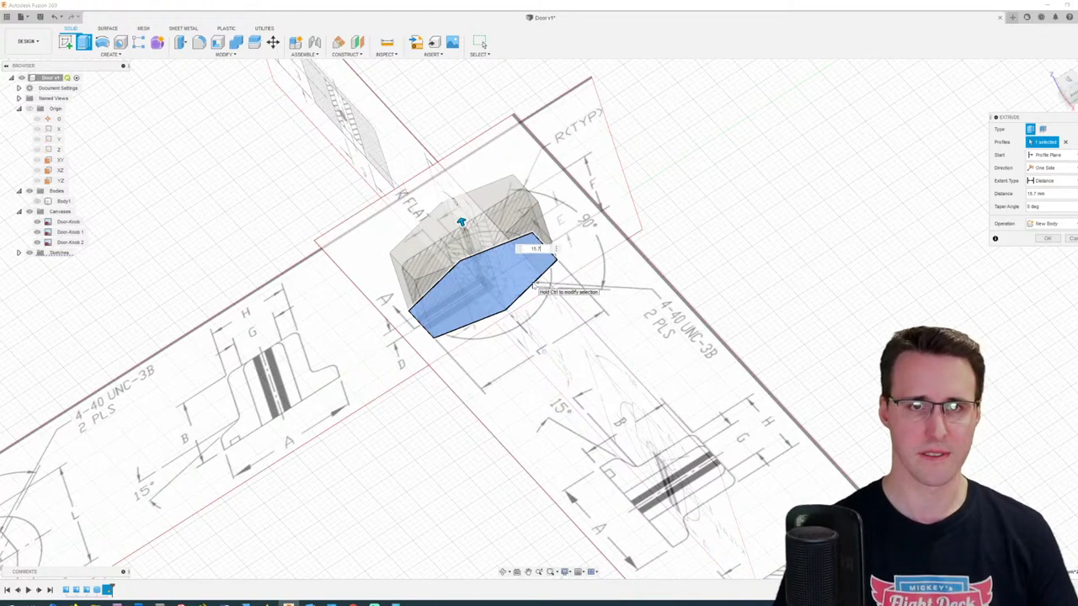
pyautogui.press('Return')
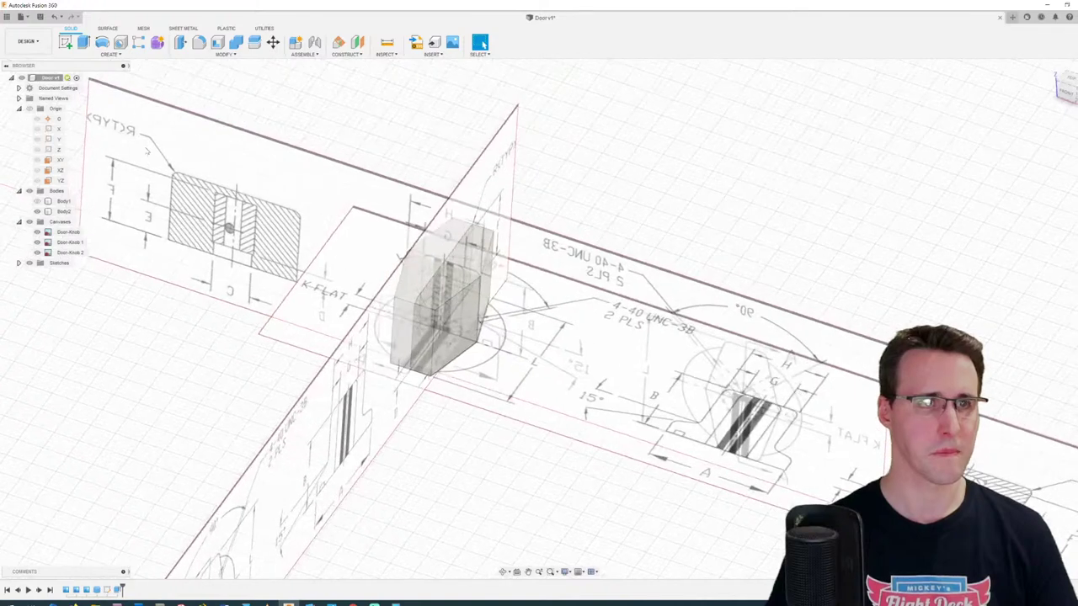
# Step: Hide all canvases and show the round base body together with the extruded grip to inspect both
pyautogui.keyDown('shift'); pyautogui.moveTo(147, 152); pyautogui.dragTo(84, 134, button='middle'); pyautogui.keyUp('shift')
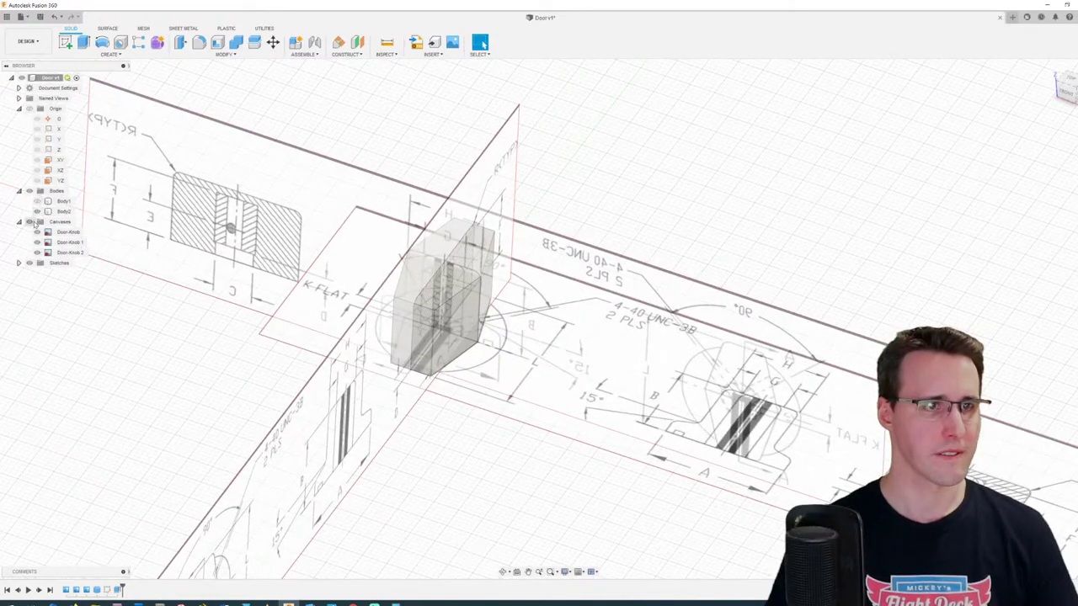
pyautogui.click(29, 222)
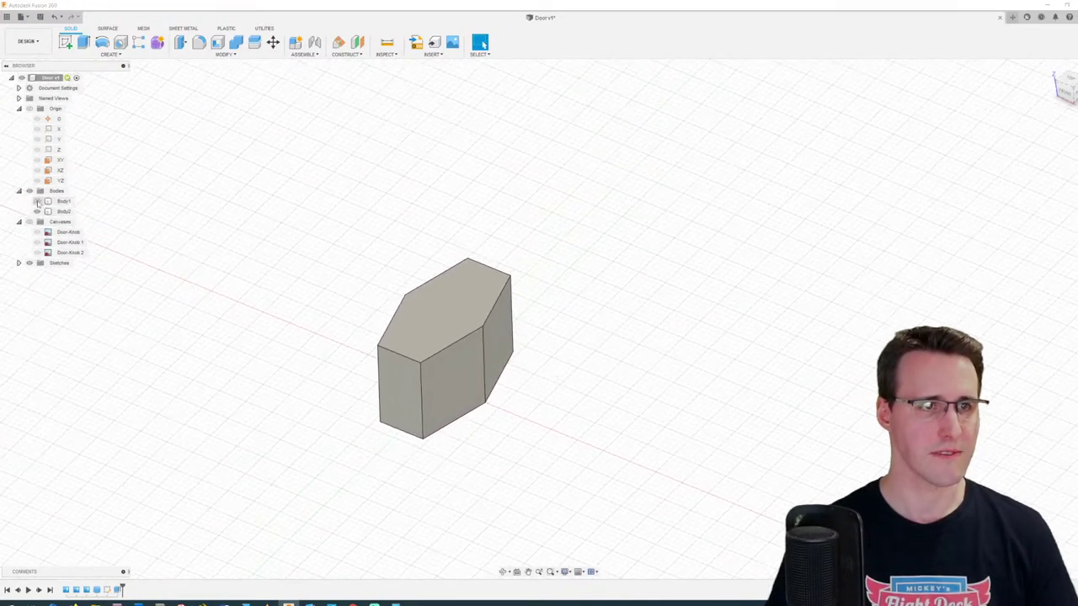
pyautogui.click(37, 201)
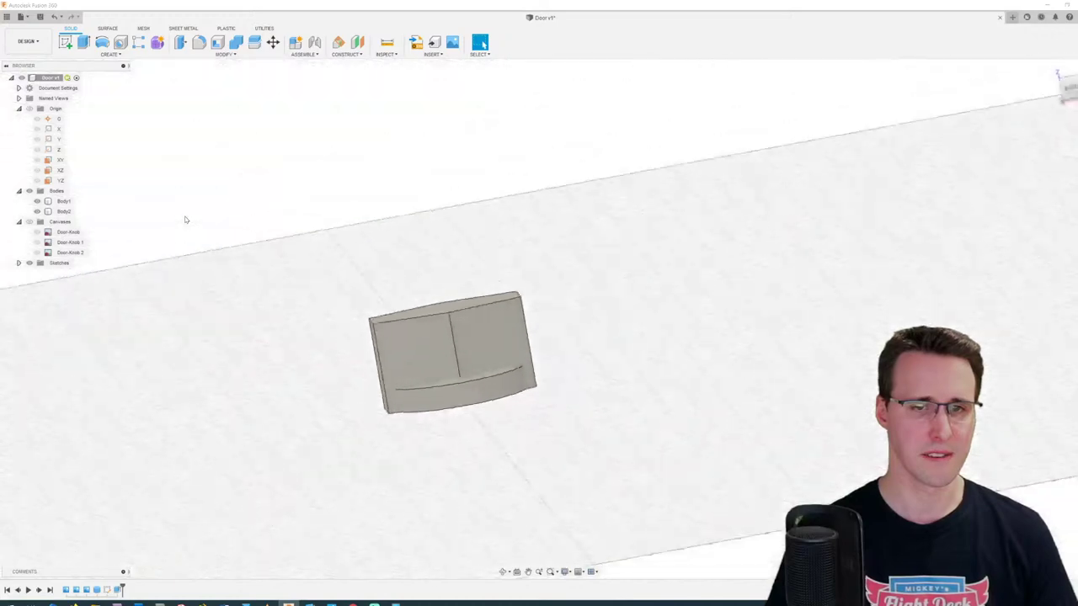
pyautogui.moveTo(185, 220)
pyautogui.keyDown('shift'); pyautogui.mouseDown(button='middle')
pyautogui.moveTo(182, 210)
pyautogui.moveTo(185, 221)
pyautogui.mouseUp(button='middle'); pyautogui.keyUp('shift')
pyautogui.scroll(3, 181, 253)
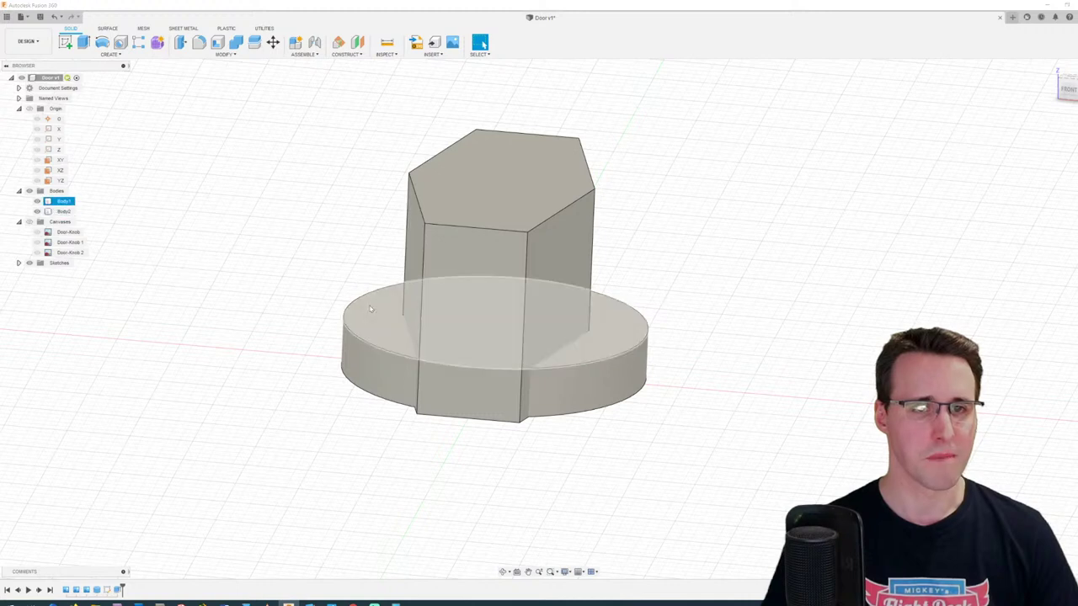
pyautogui.scroll(1, 214, 443)
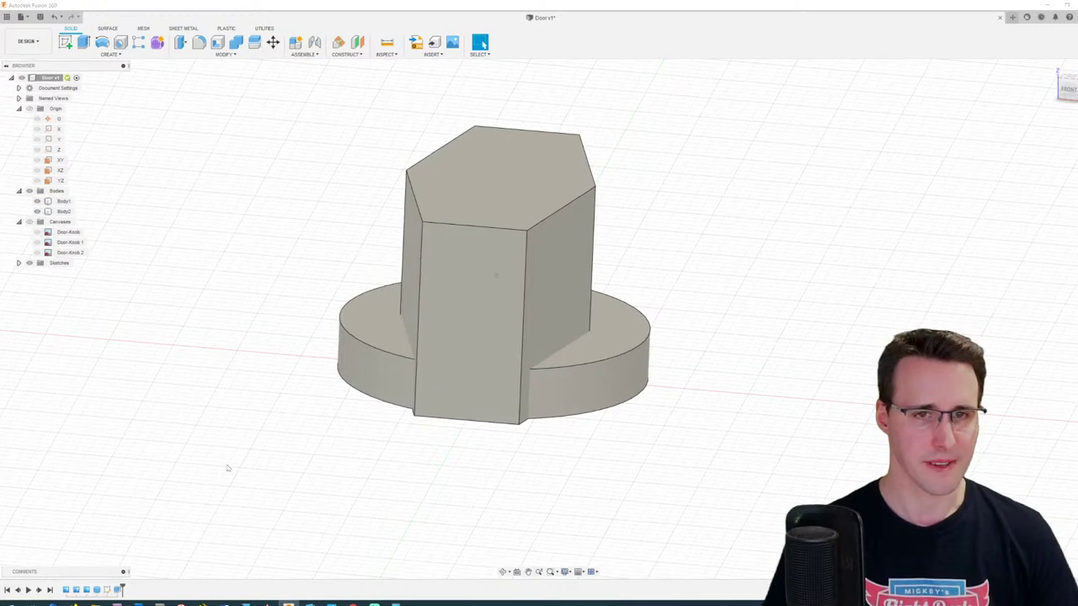
pyautogui.scroll(1, 265, 526)
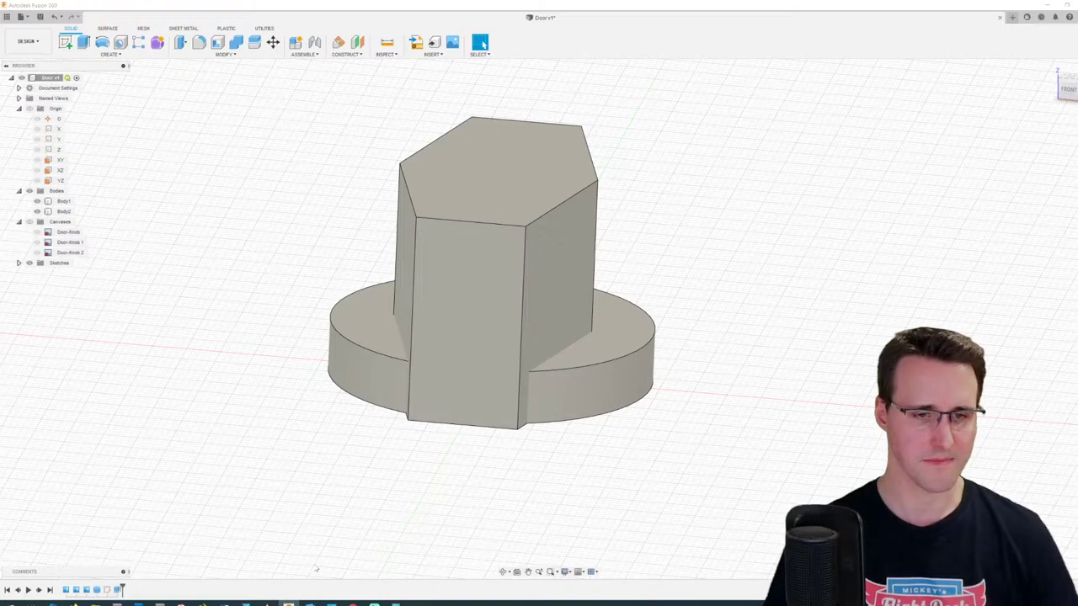
# Step: Switch to the browser and enlarge the DBP2590 product page to examine the knob's photo and drawings
pyautogui.click(75, 604)
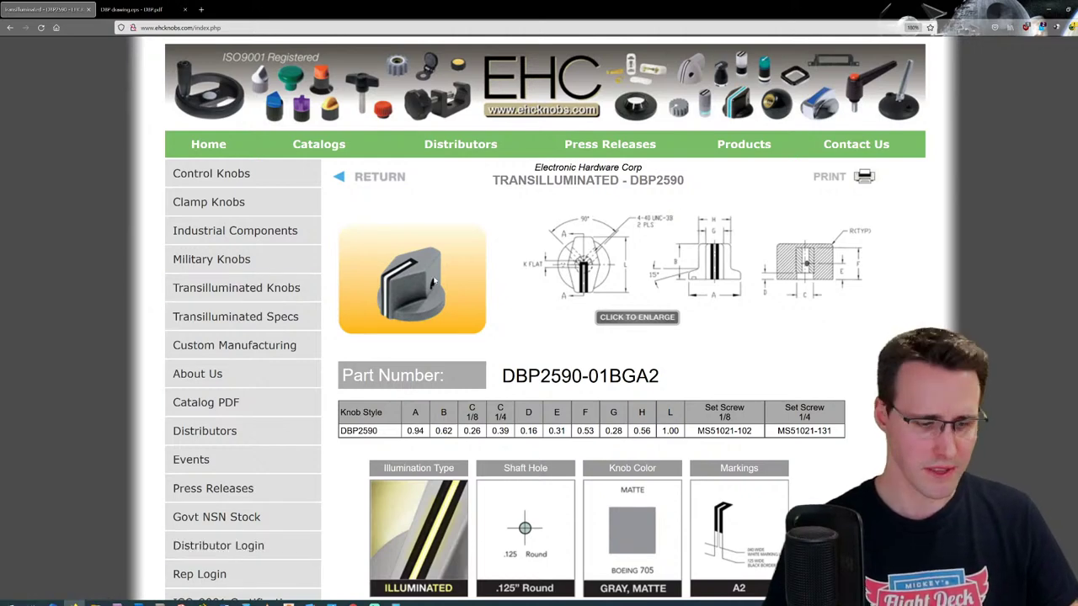
pyautogui.keyDown('ctrl'); pyautogui.scroll(2, 401, 281); pyautogui.keyUp('ctrl')
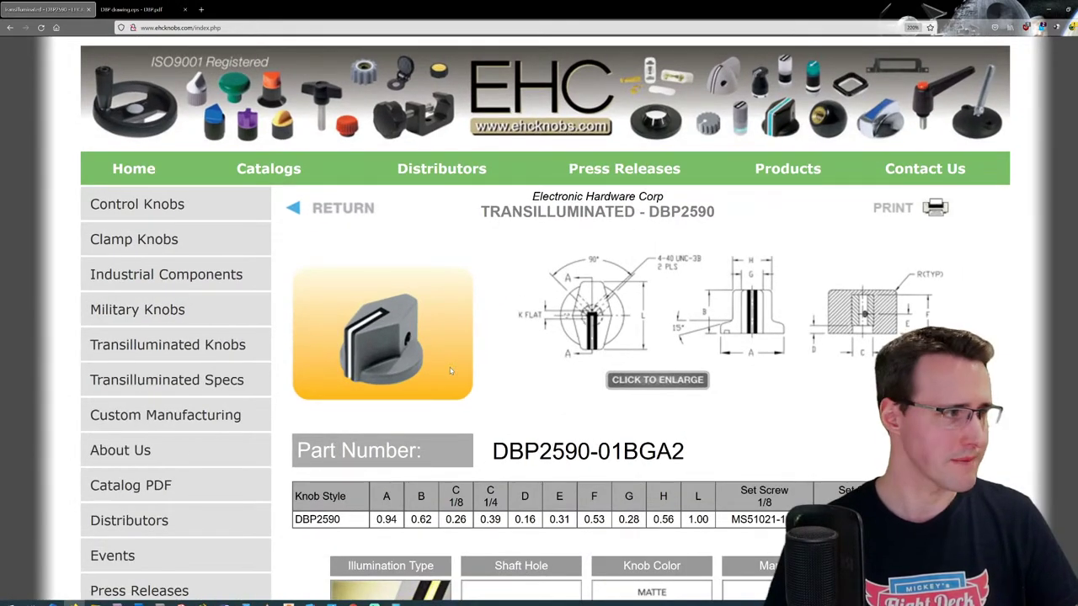
pyautogui.keyDown('ctrl'); pyautogui.scroll(1, 449, 371); pyautogui.keyUp('ctrl')
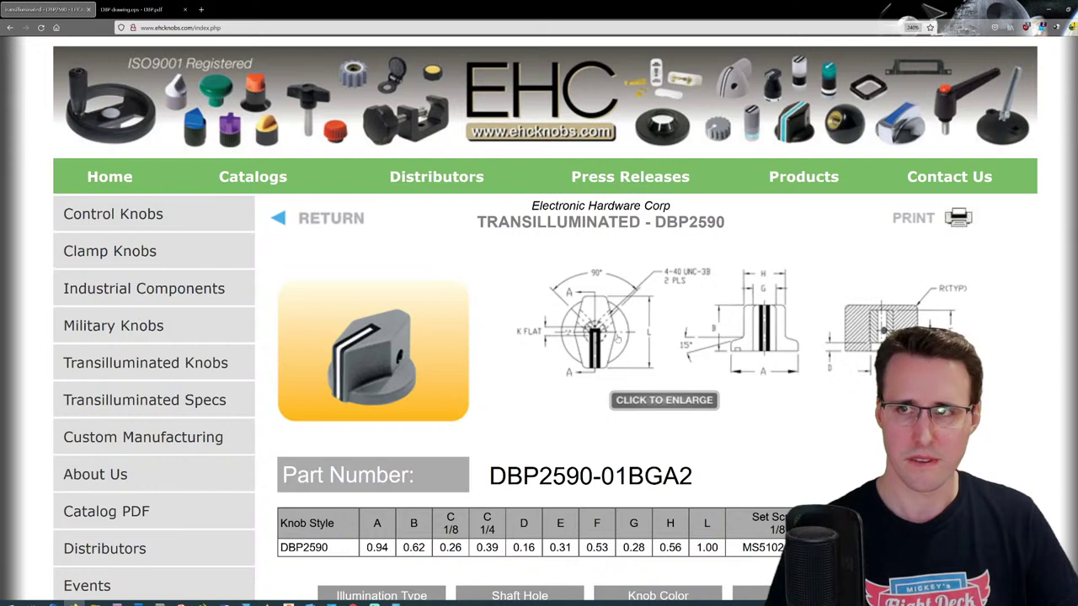
# Step: Finish checking the product page drawing, switch back to Fusion 360 and show all canvases over the knob bodies
pyautogui.scroll(-2, 545, 318)
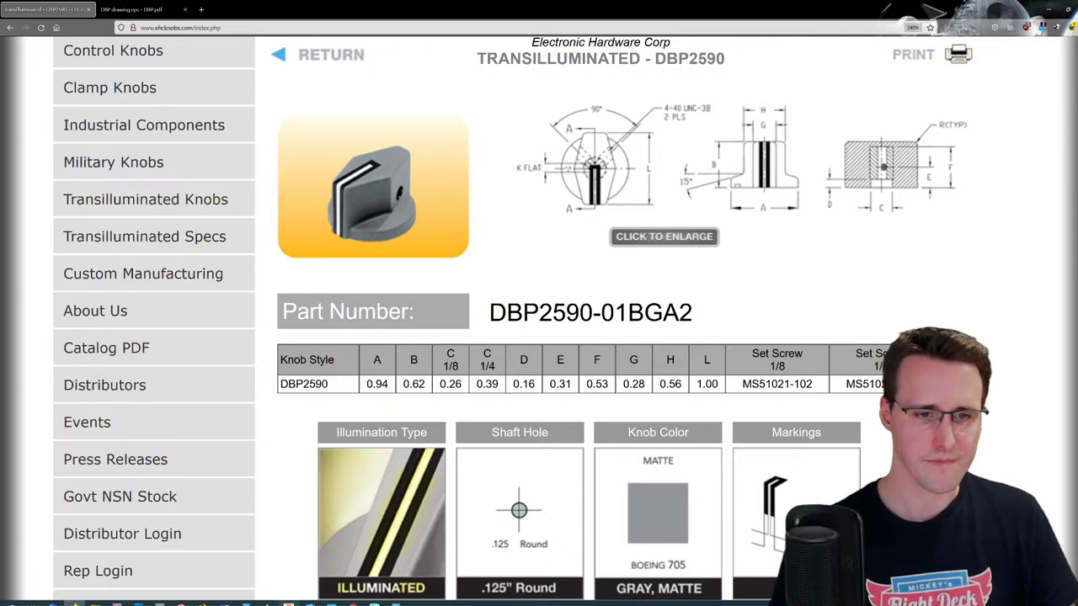
pyautogui.click(288, 602)
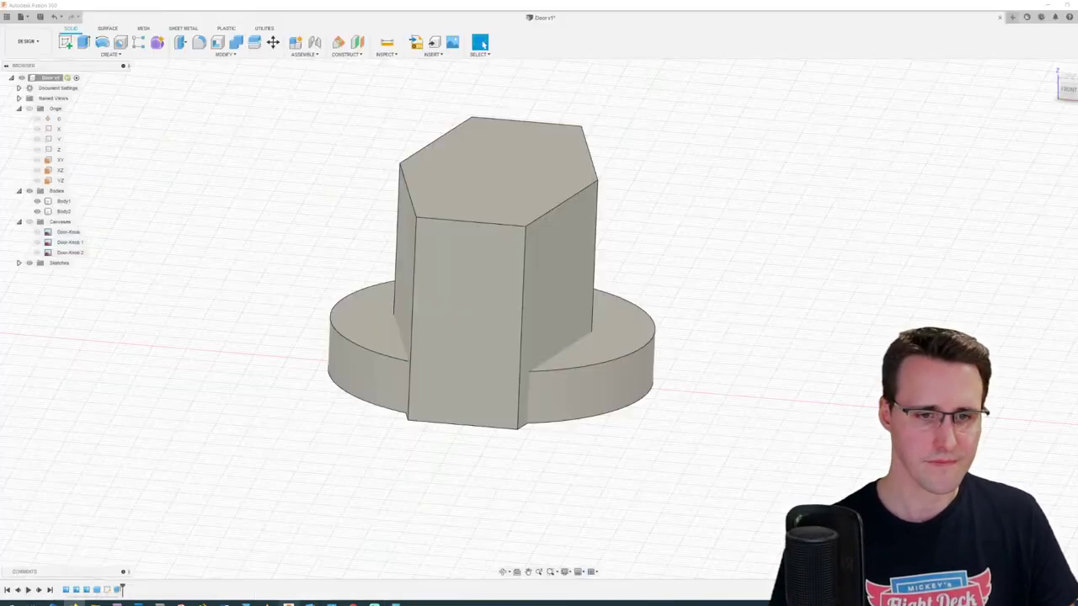
pyautogui.click(29, 221)
pyautogui.moveTo(202, 282)
pyautogui.keyDown('shift'); pyautogui.mouseDown(button='middle')
pyautogui.moveTo(265, 230)
pyautogui.moveTo(144, 221)
pyautogui.moveTo(285, 227)
pyautogui.moveTo(262, 229)
pyautogui.moveTo(491, 180)
pyautogui.moveTo(489, 229)
pyautogui.moveTo(488, 180)
pyautogui.mouseUp(button='middle'); pyautogui.keyUp('shift')
pyautogui.scroll(-2, 145, 221)
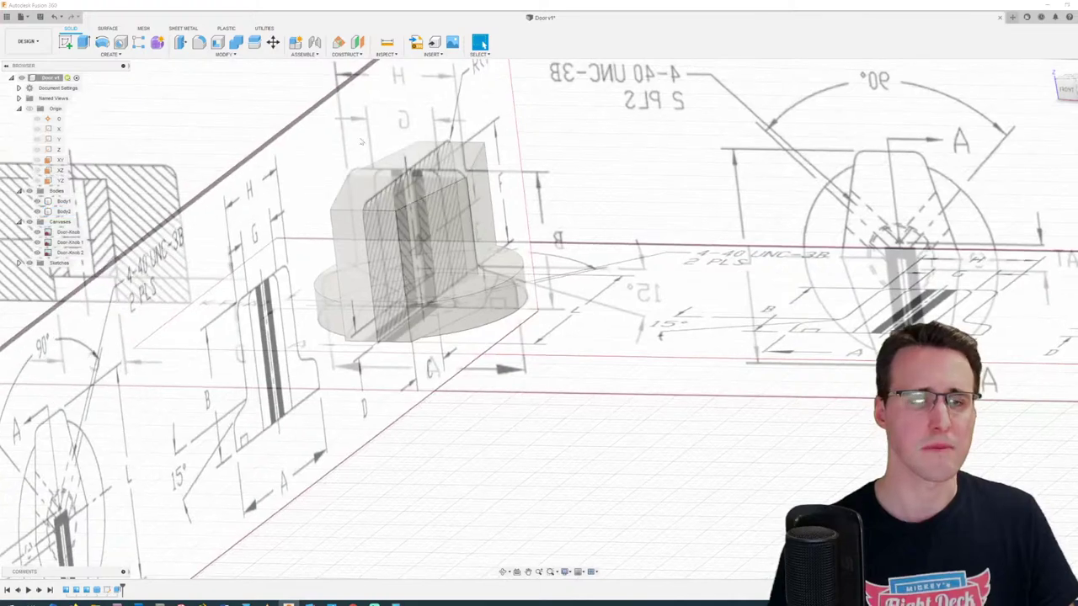
pyautogui.scroll(2, 304, 131)
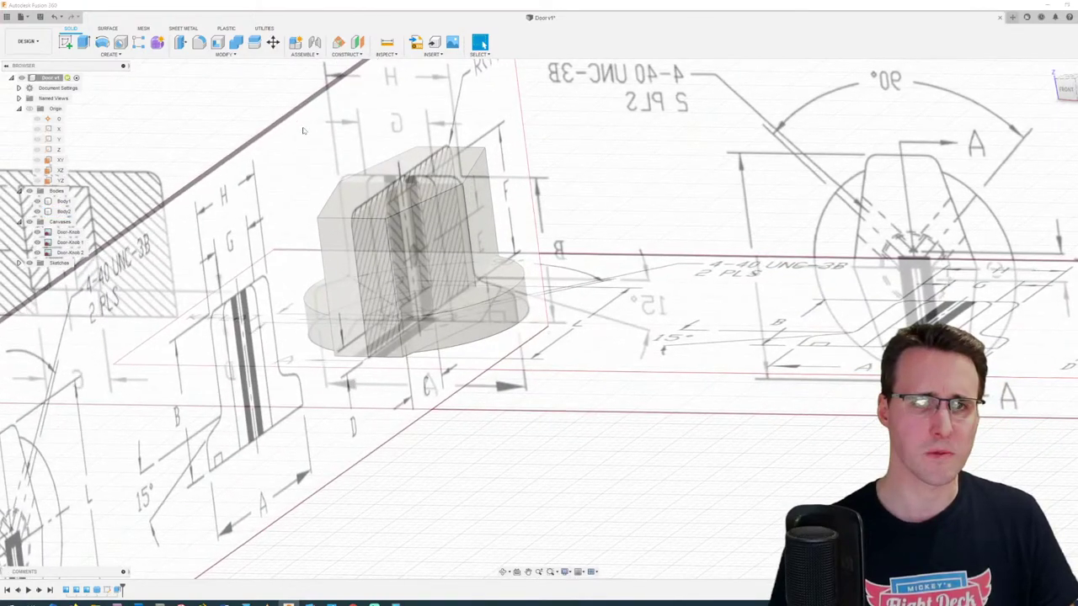
pyautogui.keyDown('shift'); pyautogui.moveTo(304, 132); pyautogui.dragTo(375, 266, button='middle'); pyautogui.keyUp('shift')
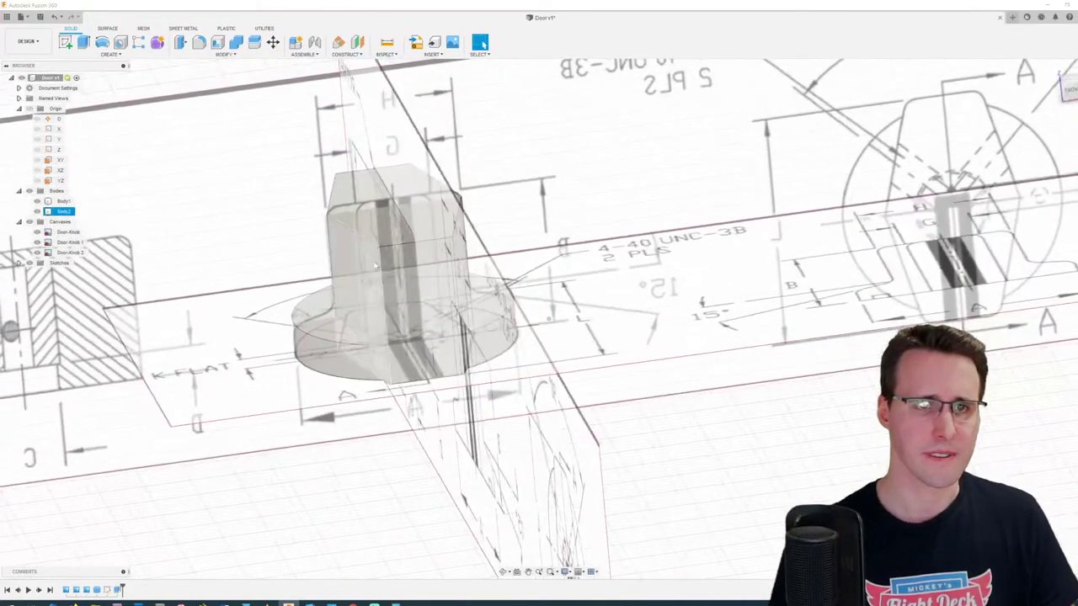
pyautogui.scroll(2, 376, 266)
pyautogui.click(228, 109)
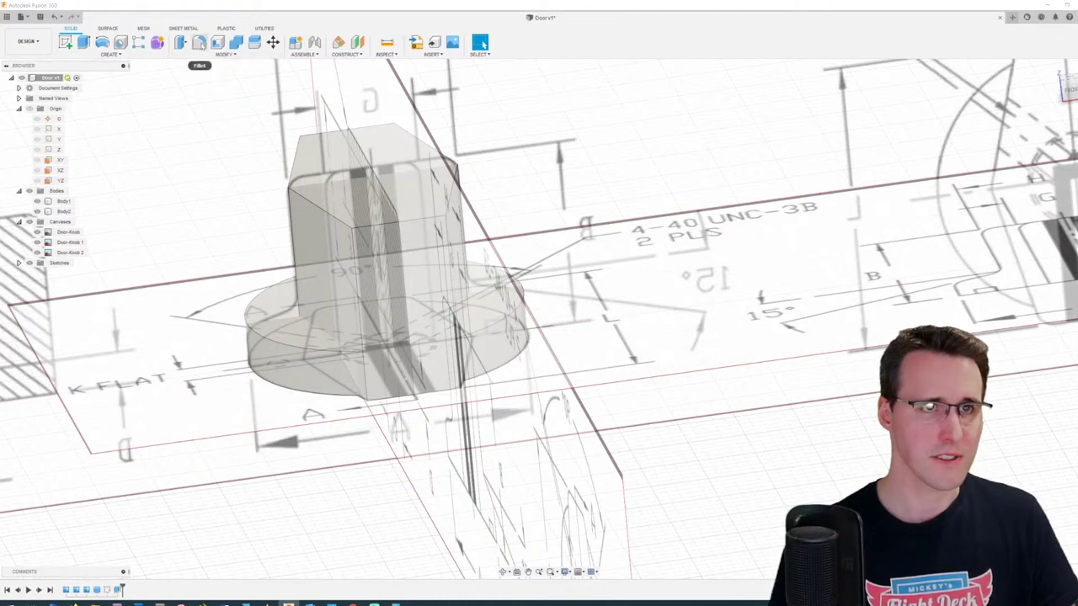
# Step: Fillet the four vertical edges at the narrow ends of the hexagonal grip with a 1.2 mm radius, matching the top-view canvas
pyautogui.click(199, 43)
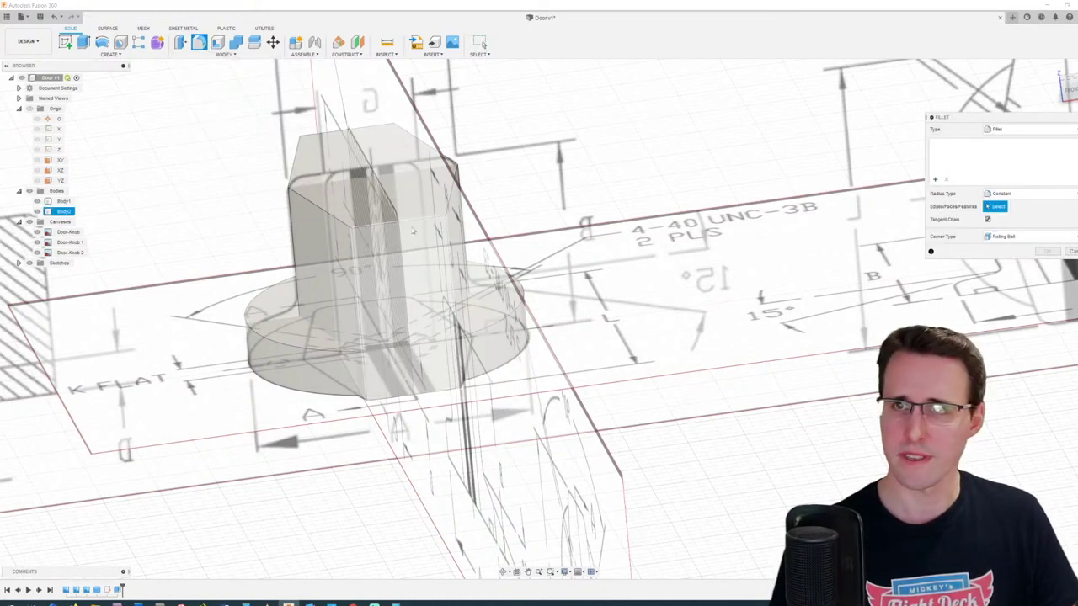
pyautogui.click(353, 250)
pyautogui.keyDown('shift'); pyautogui.moveTo(352, 250); pyautogui.dragTo(391, 229, button='middle'); pyautogui.keyUp('shift')
pyautogui.click(285, 244)
pyautogui.keyDown('shift'); pyautogui.moveTo(284, 243); pyautogui.dragTo(391, 221, button='middle'); pyautogui.keyUp('shift')
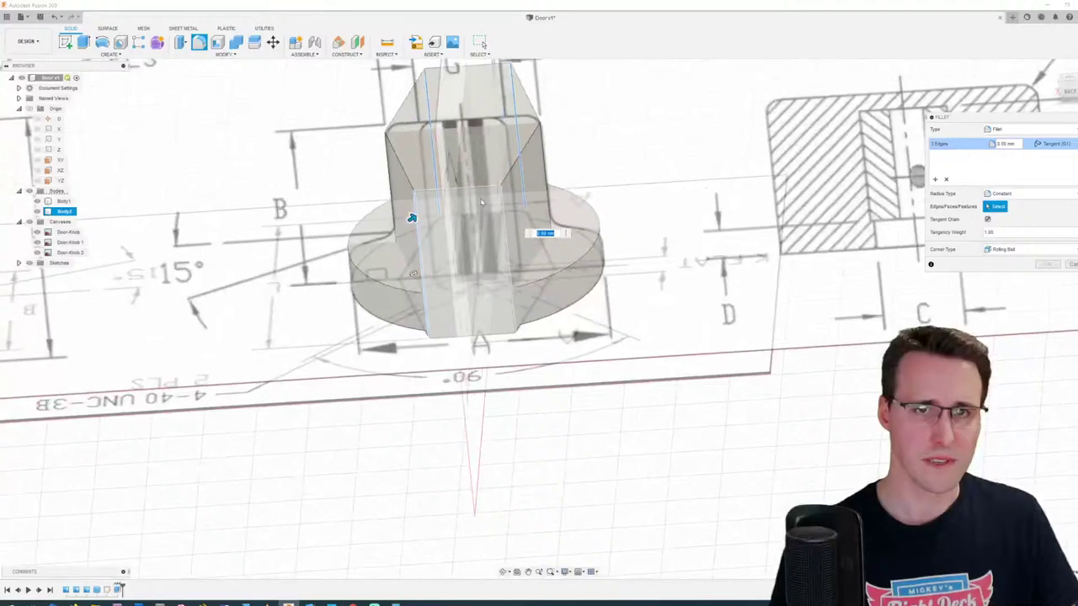
pyautogui.click(505, 207)
pyautogui.moveTo(1062, 88); pyautogui.dragTo(1071, 78)
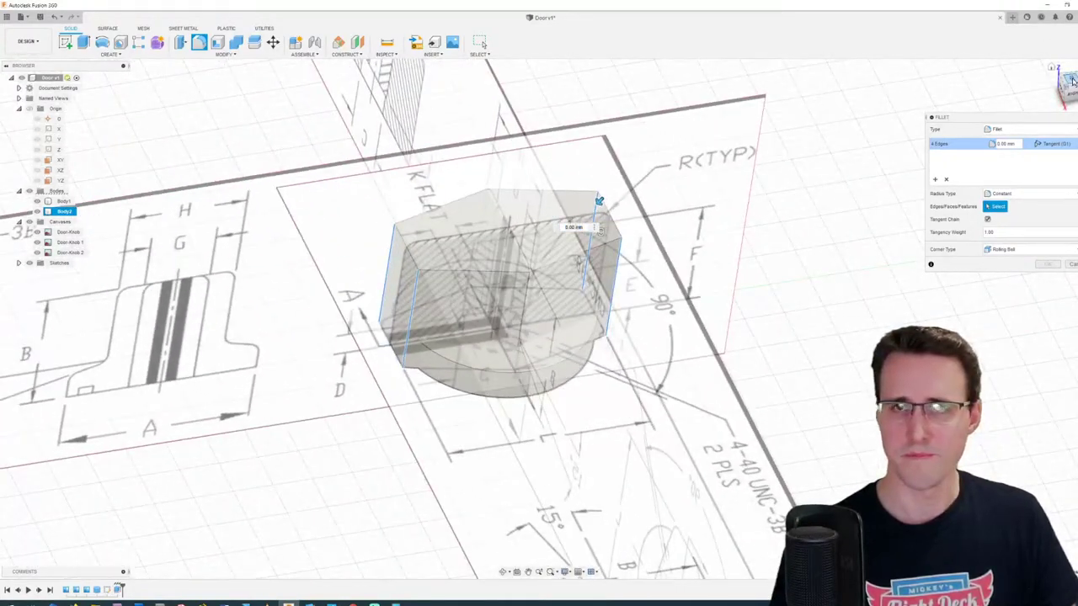
pyautogui.click(1069, 80)
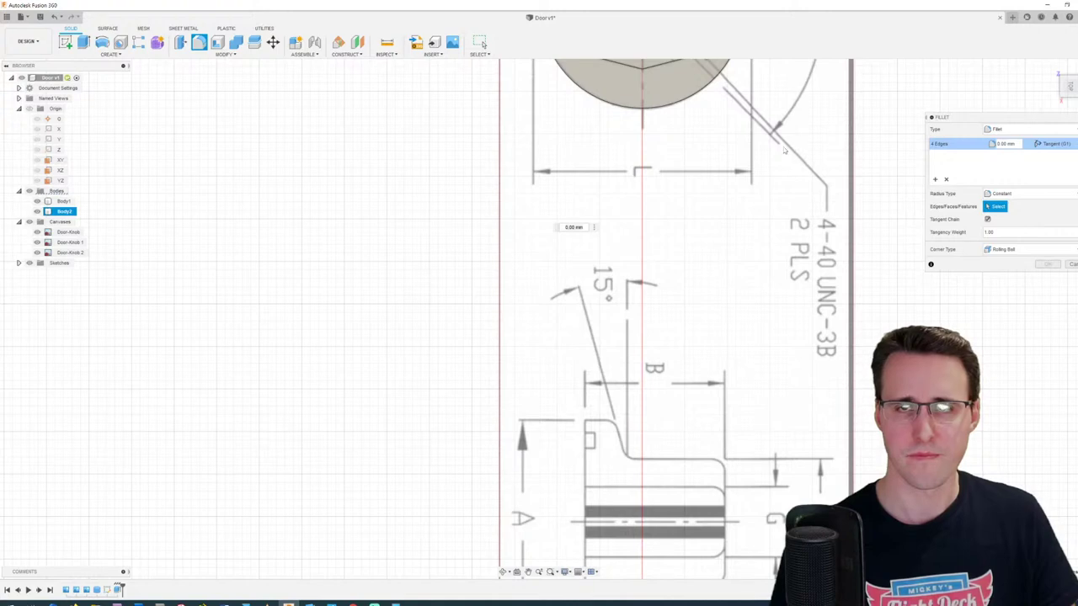
pyautogui.moveTo(791, 148); pyautogui.dragTo(767, 153, button='middle')
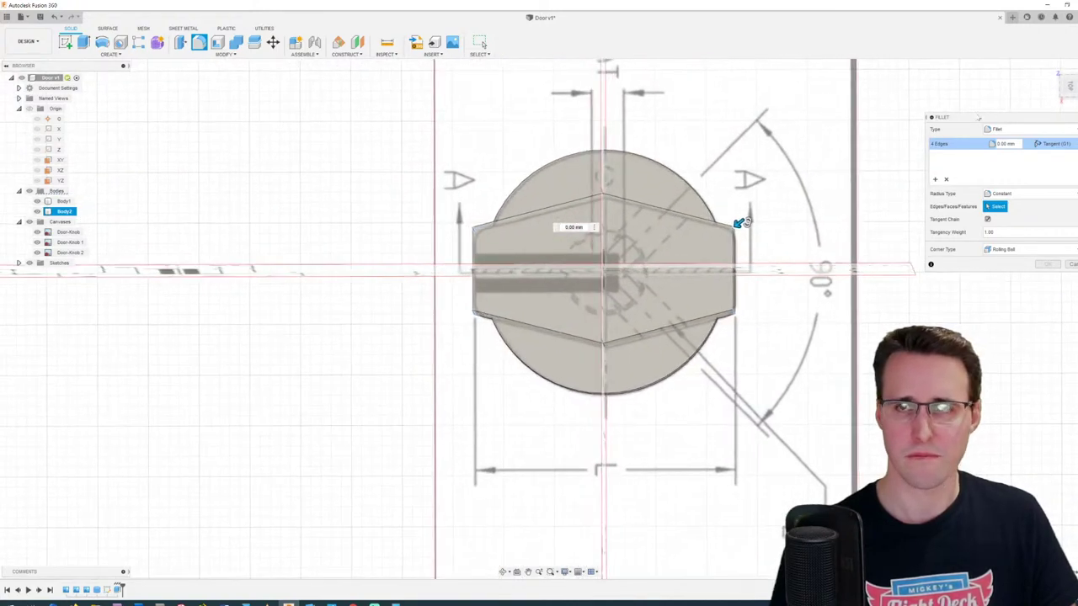
pyautogui.click(1069, 88)
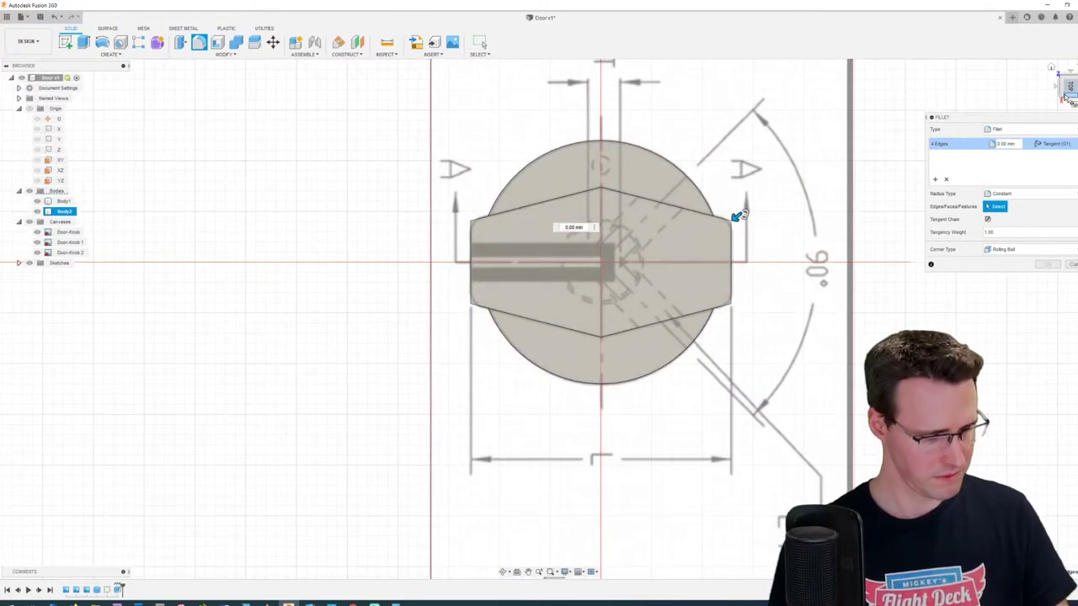
pyautogui.scroll(4, 926, 127)
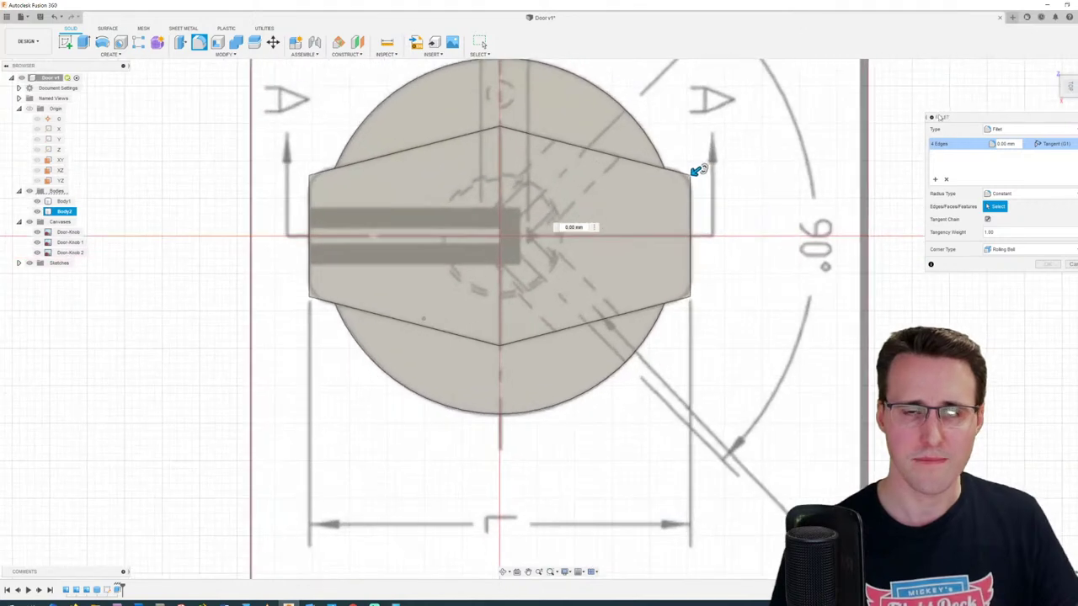
pyautogui.scroll(5, 718, 182)
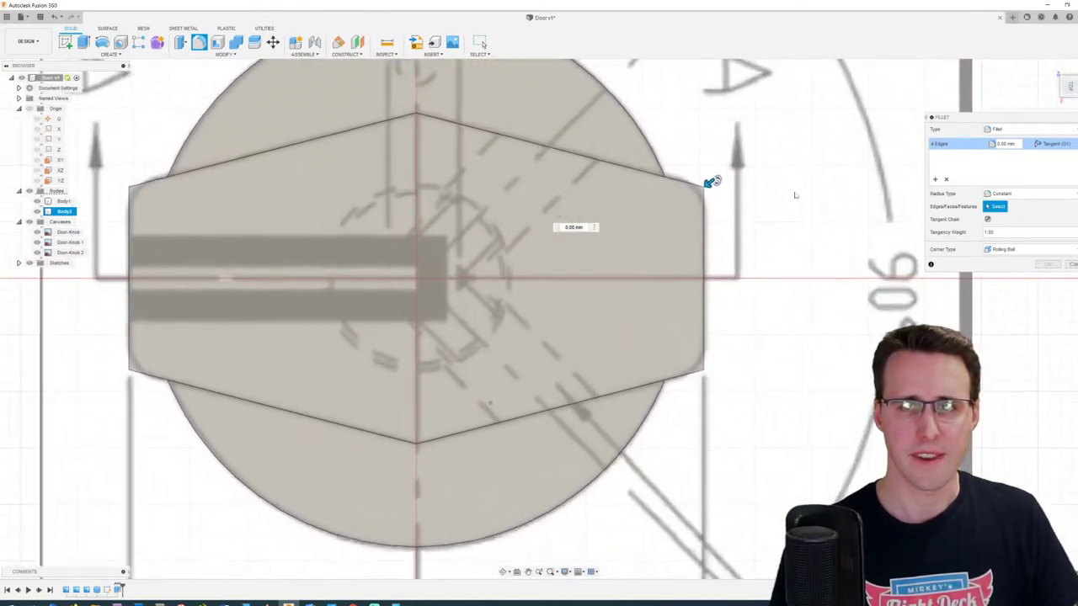
pyautogui.scroll(3, 708, 196)
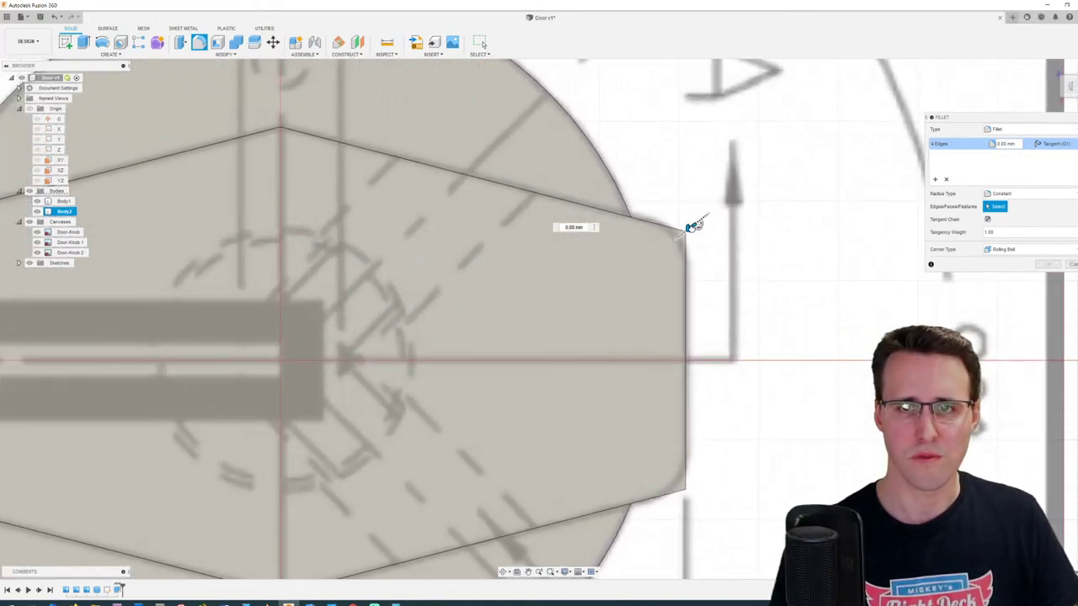
pyautogui.moveTo(693, 225); pyautogui.dragTo(685, 233)
pyautogui.moveTo(682, 235); pyautogui.dragTo(686, 235)
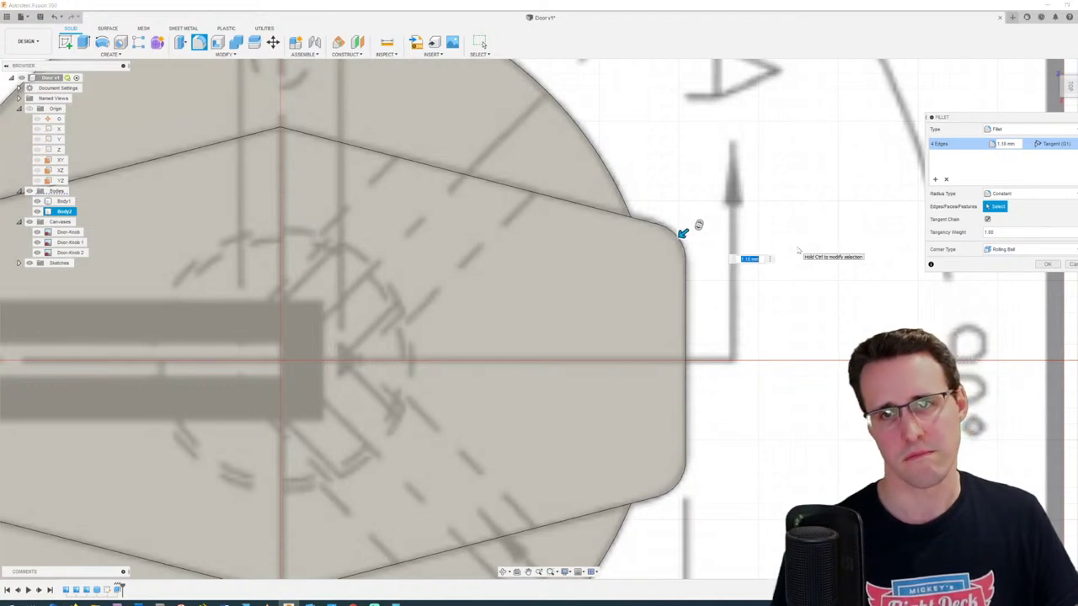
pyautogui.write('1.2')
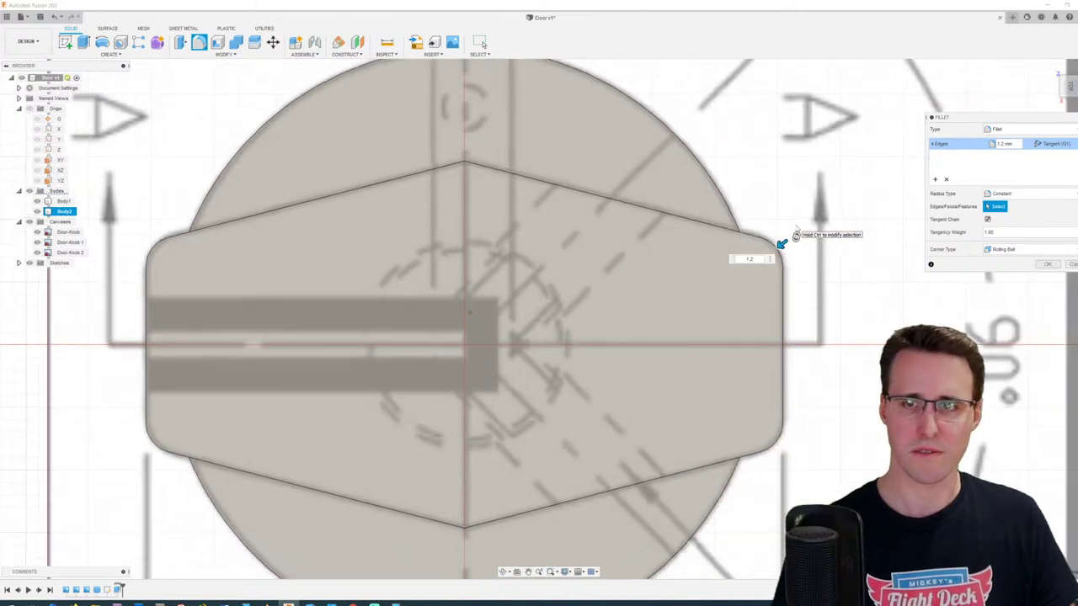
pyautogui.click(1047, 265)
pyautogui.scroll(-2, 750, 144)
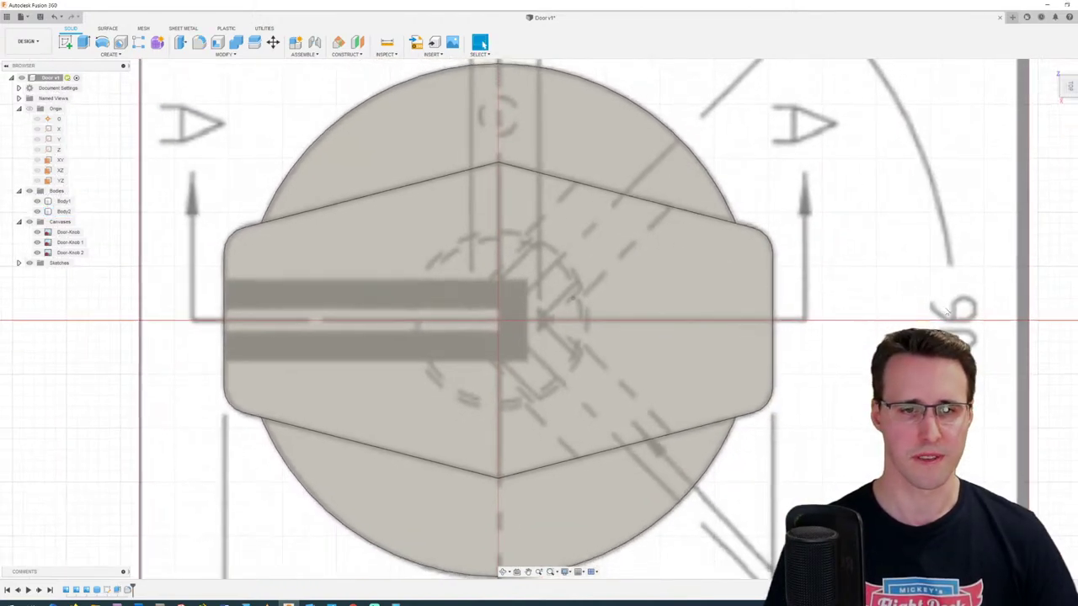
pyautogui.moveTo(460, 119); pyautogui.dragTo(461, 139, button='middle')
pyautogui.press('Escape')
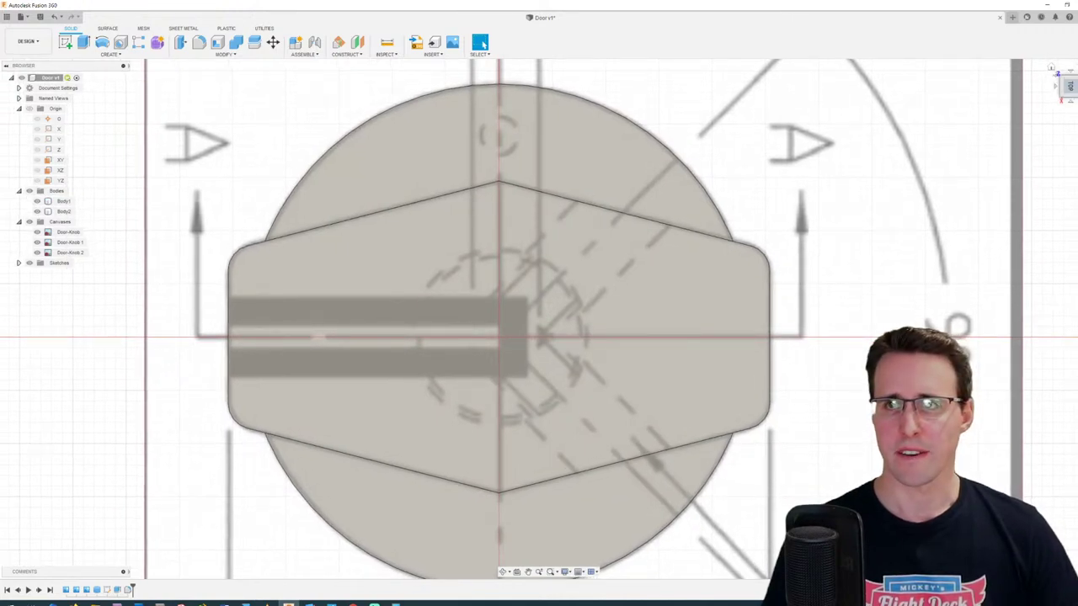
# Step: Fillet the two vertical edges at the middle of the grip's long sides with a 3 mm radius
pyautogui.click(1050, 70)
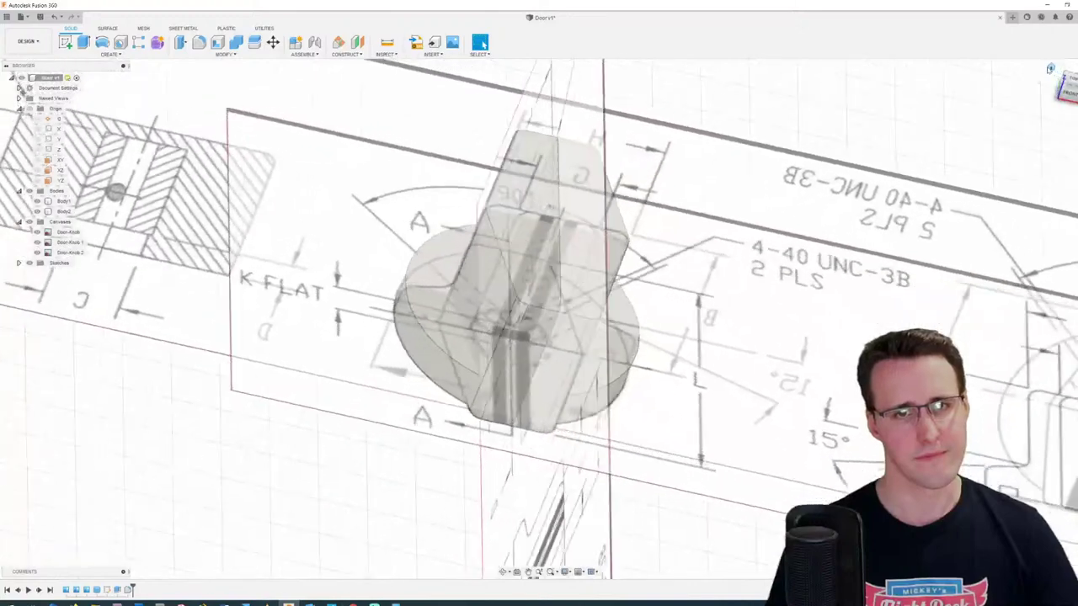
pyautogui.keyDown('shift'); pyautogui.moveTo(474, 222); pyautogui.dragTo(485, 140, button='middle'); pyautogui.keyUp('shift')
pyautogui.click(202, 45)
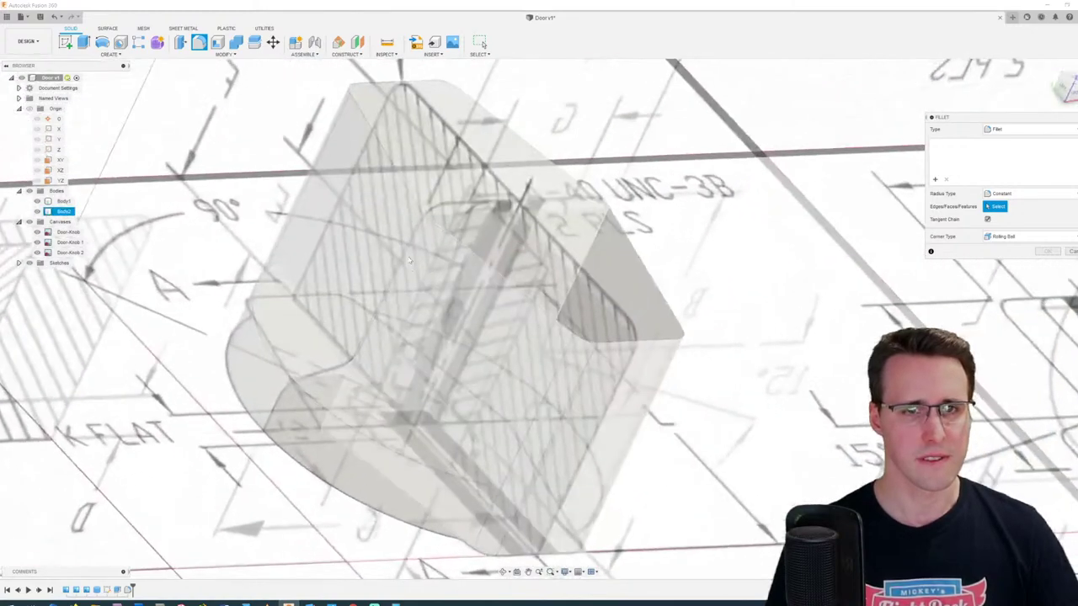
pyautogui.click(406, 251)
pyautogui.keyDown('shift'); pyautogui.moveTo(407, 252); pyautogui.dragTo(633, 272, button='middle'); pyautogui.keyUp('shift')
pyautogui.click(547, 254)
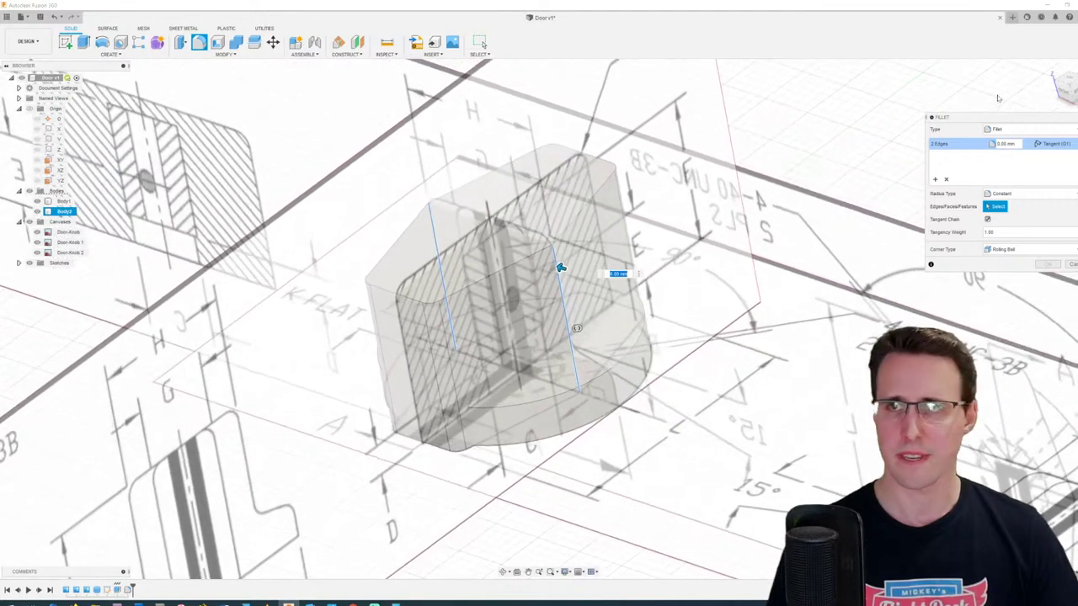
pyautogui.click(1066, 81)
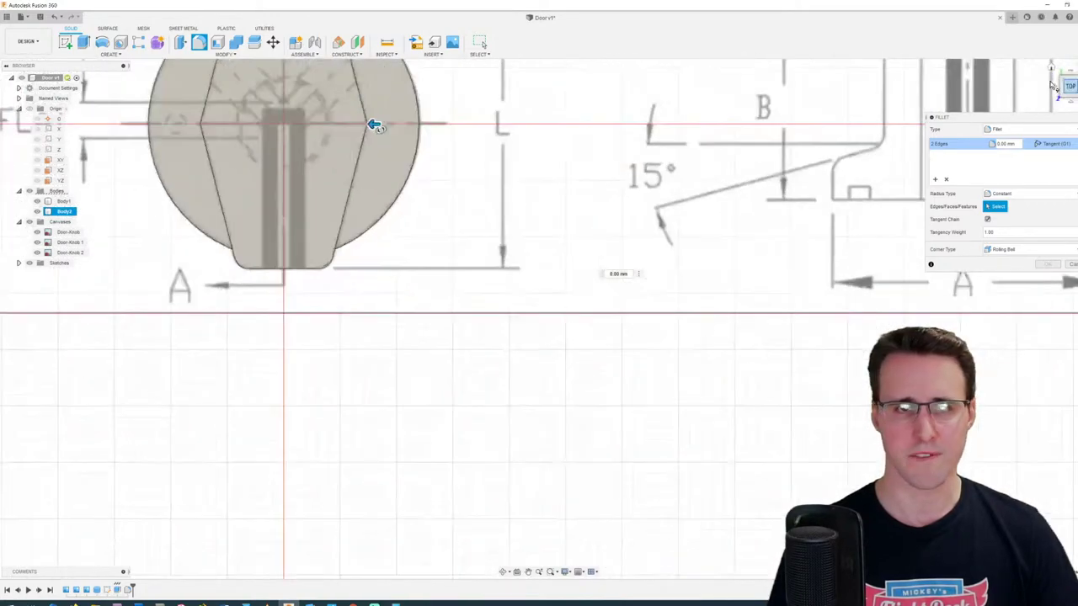
pyautogui.scroll(4, 471, 181)
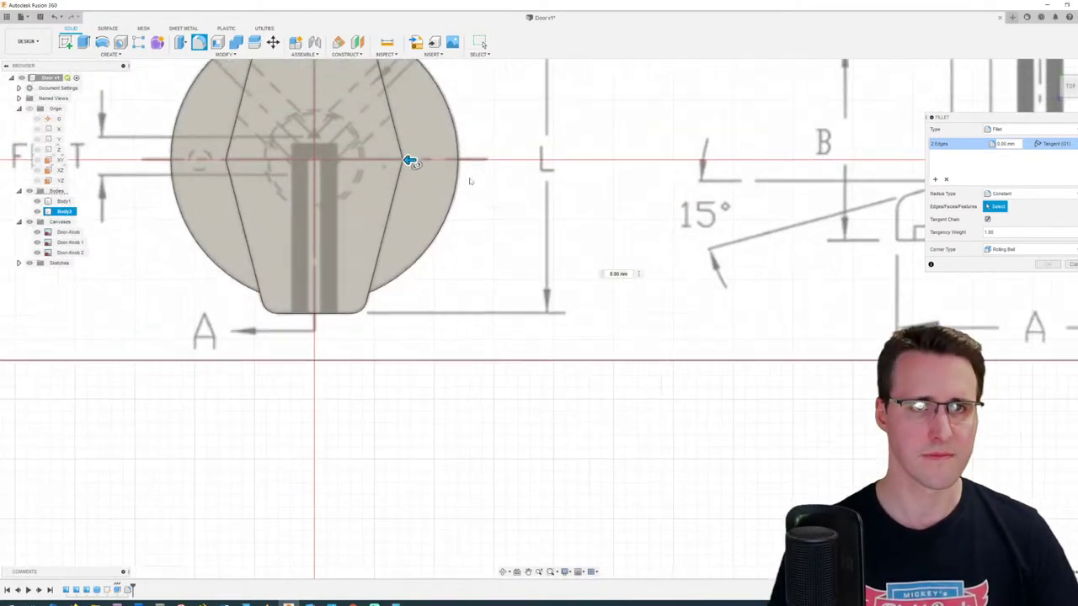
pyautogui.scroll(5, 600, 261)
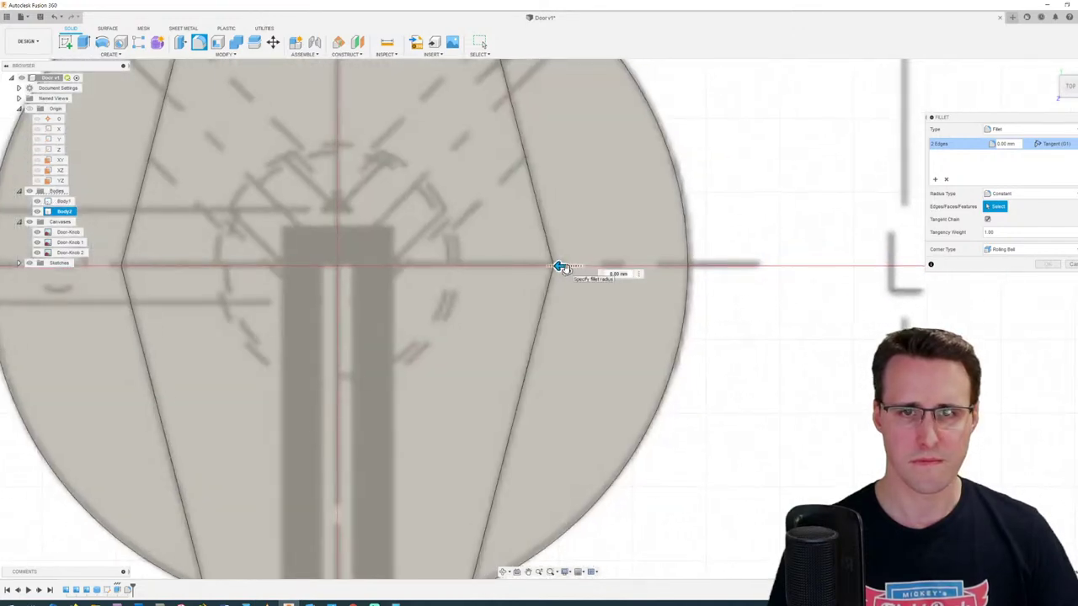
pyautogui.moveTo(562, 267); pyautogui.dragTo(559, 267)
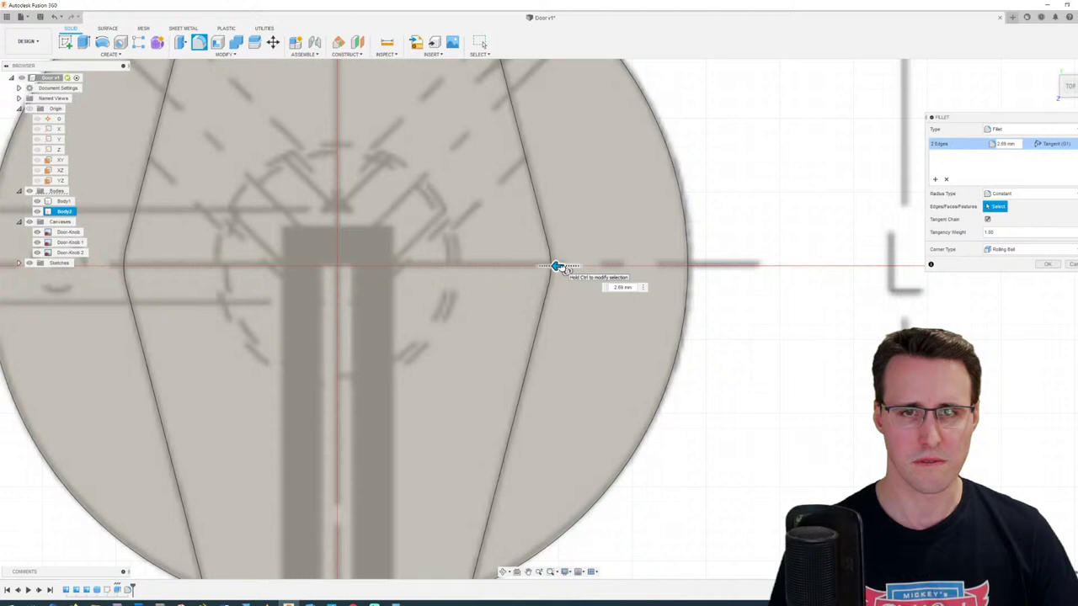
pyautogui.write('1')
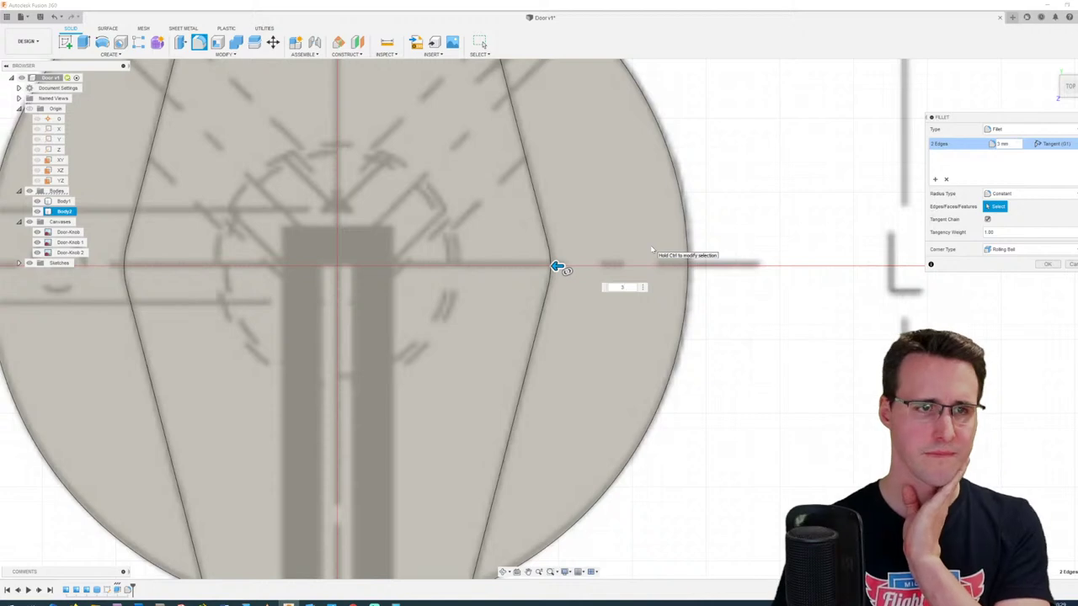
pyautogui.press('Return')
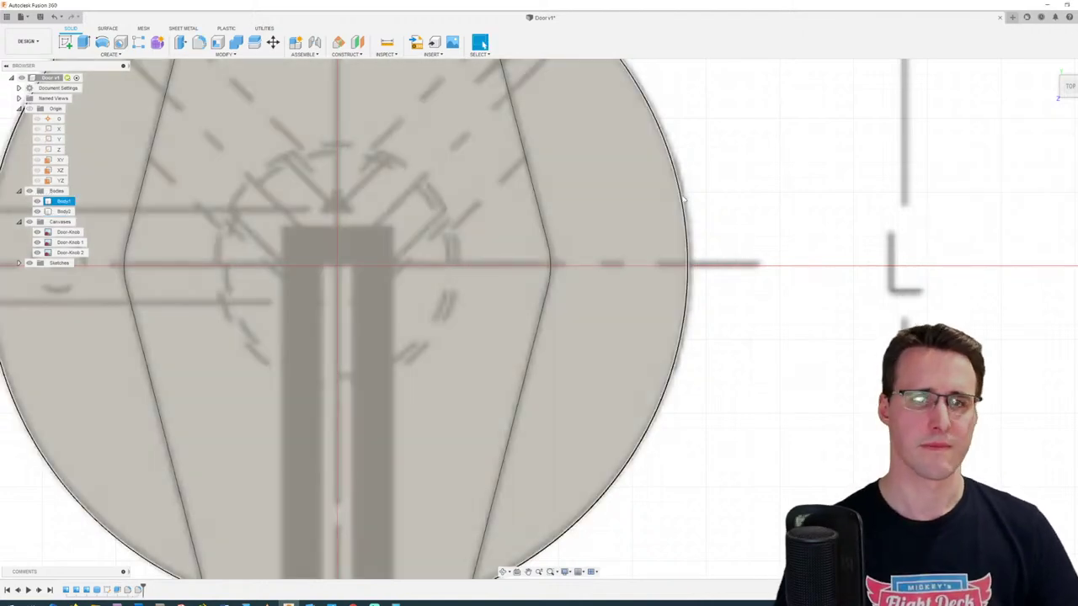
# Step: Hide all canvases to inspect the rounded grip and compare it with the product page in the browser
pyautogui.keyDown('shift'); pyautogui.moveTo(904, 109); pyautogui.dragTo(820, 91, button='middle'); pyautogui.keyUp('shift')
pyautogui.scroll(-3, 899, 111)
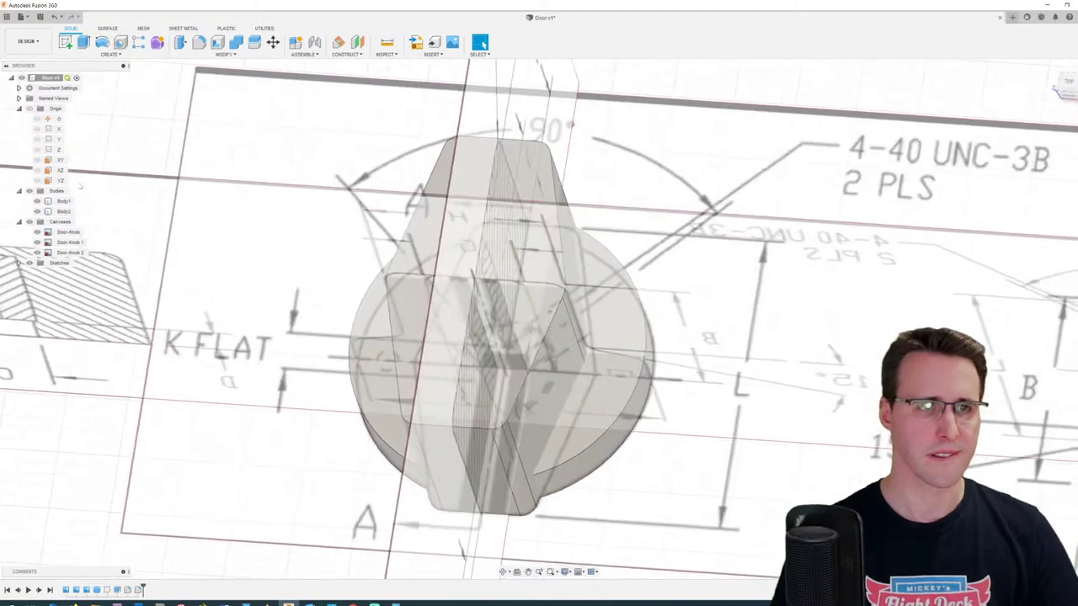
pyautogui.click(29, 222)
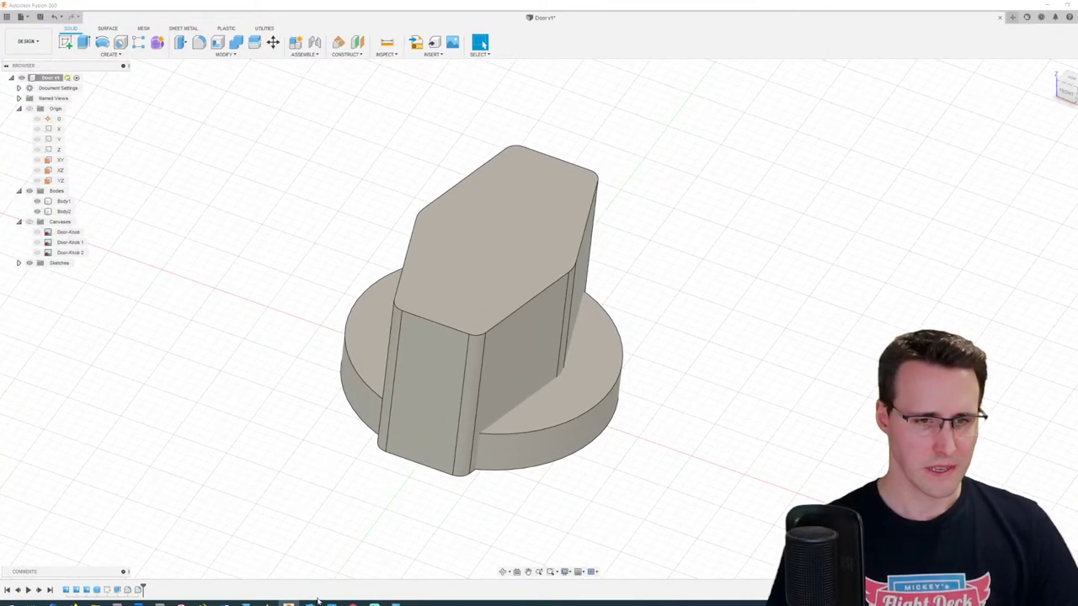
pyautogui.click(75, 603)
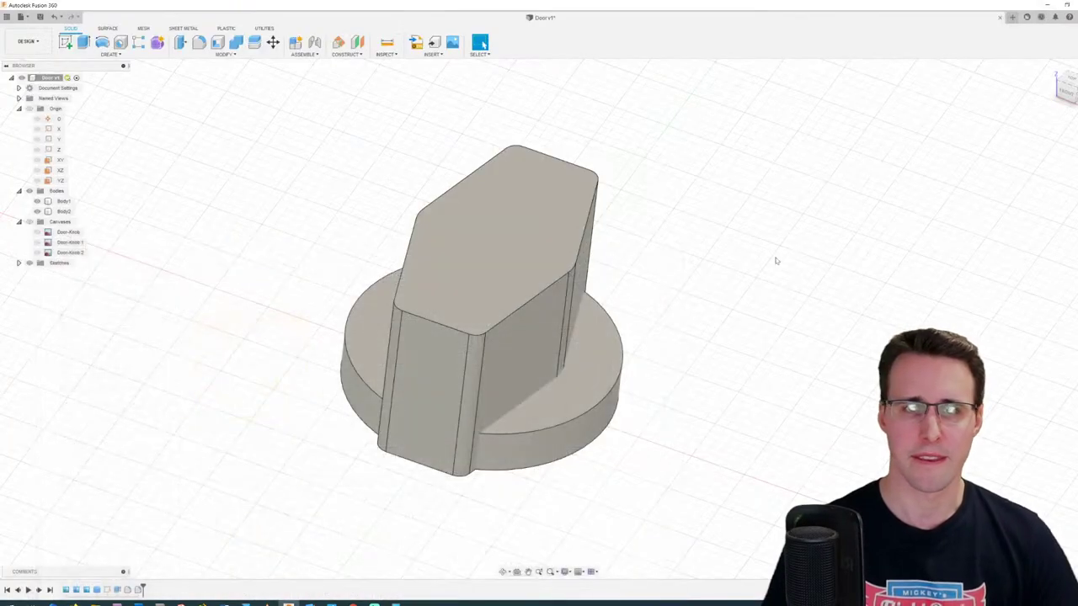
pyautogui.click(373, 222)
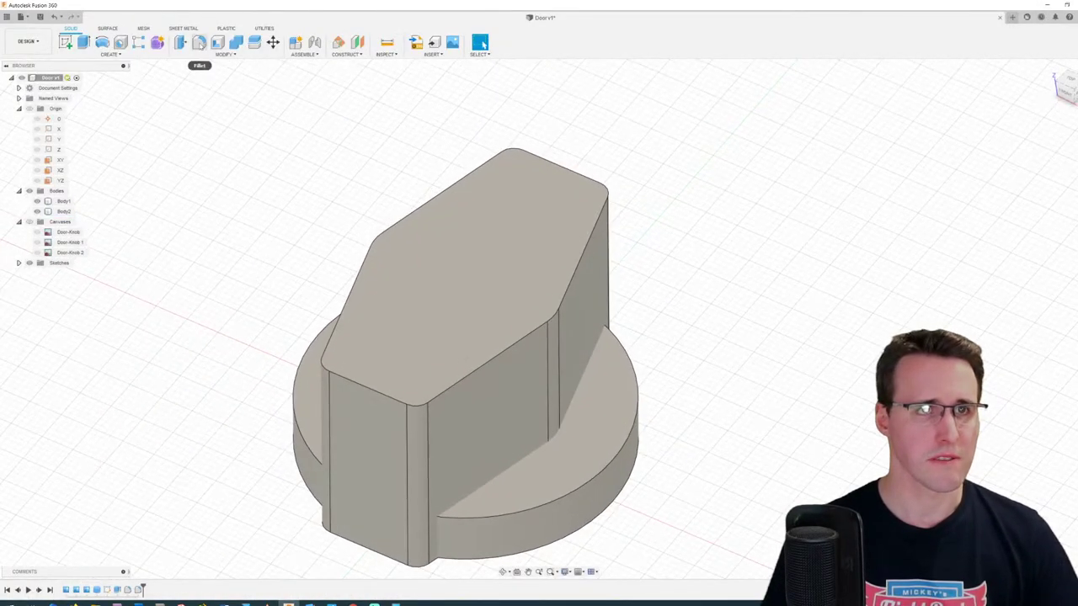
# Step: Start a fillet on the grip's top edge loop and show all canvases from the front for comparison
pyautogui.click(198, 42)
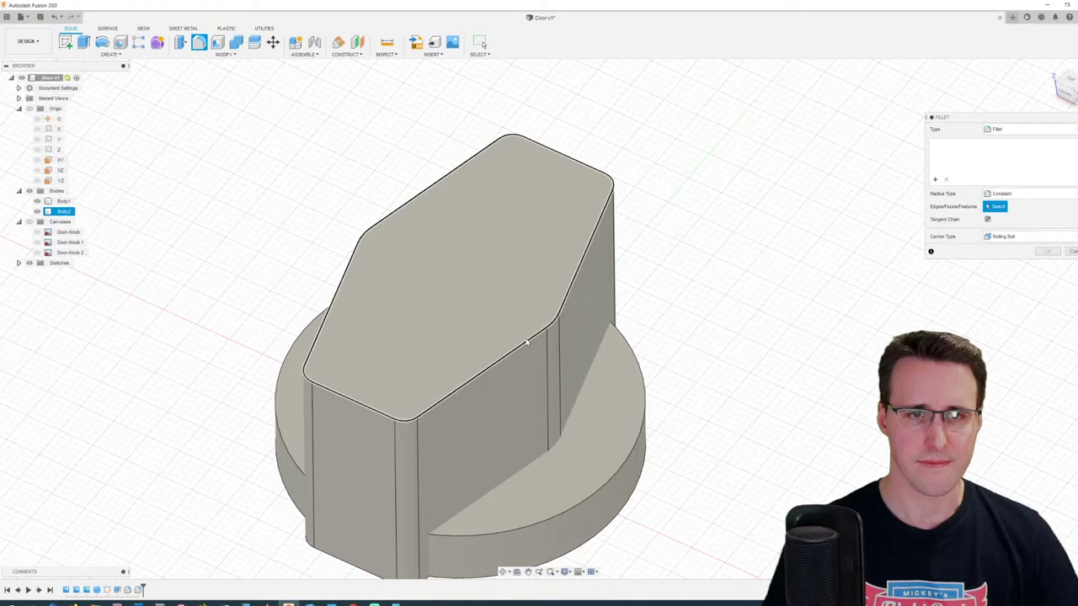
pyautogui.click(528, 342)
pyautogui.keyDown('shift'); pyautogui.moveTo(754, 495); pyautogui.dragTo(204, 307, button='middle'); pyautogui.keyUp('shift')
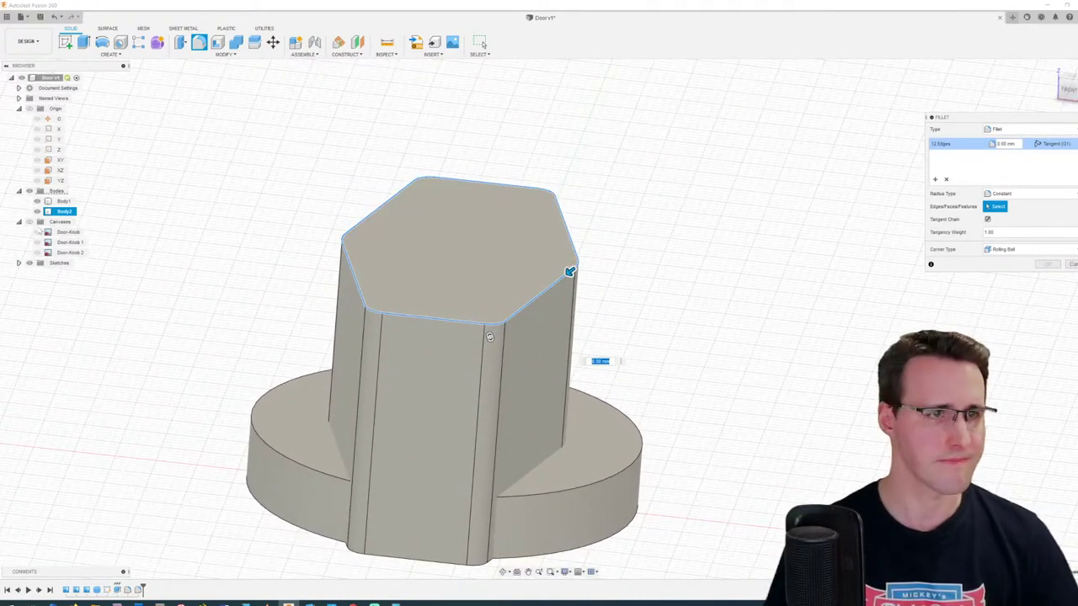
pyautogui.click(29, 222)
pyautogui.keyDown('shift'); pyautogui.moveTo(741, 325); pyautogui.dragTo(732, 266, button='middle'); pyautogui.keyUp('shift')
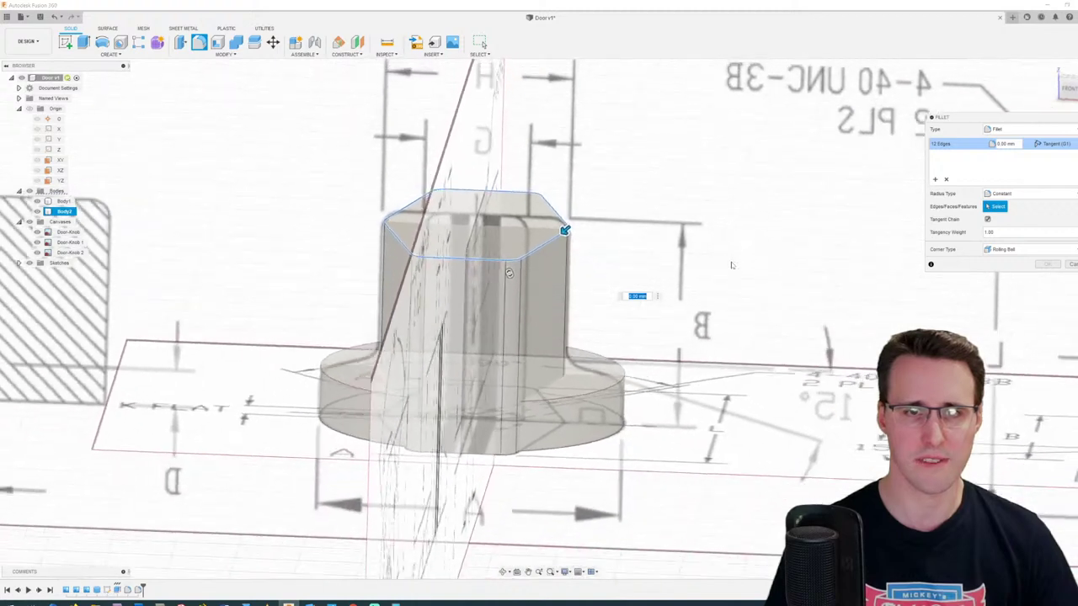
pyautogui.click(1065, 88)
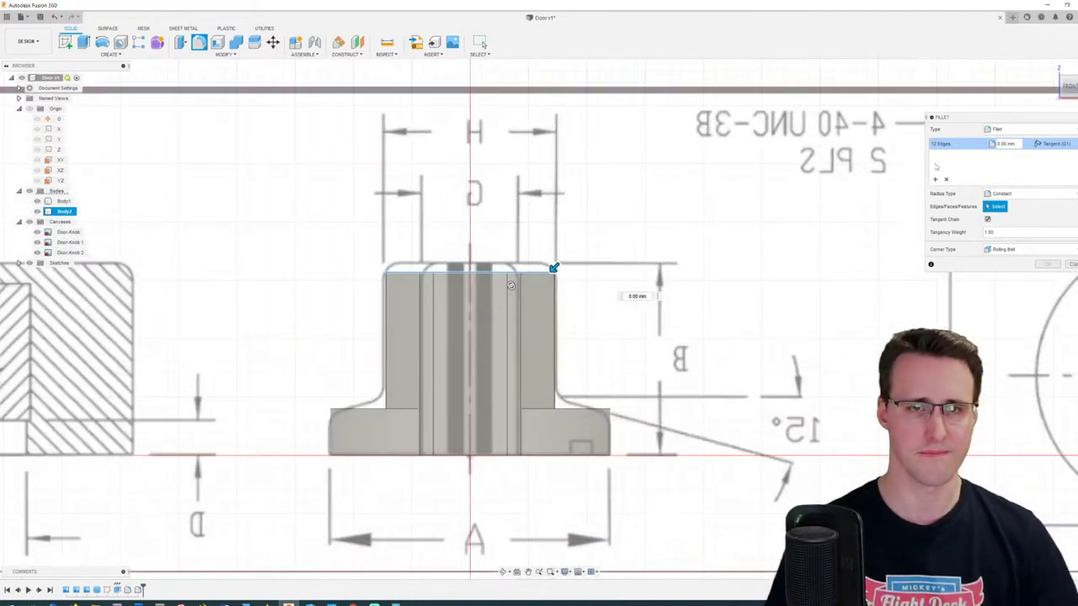
pyautogui.scroll(2, 593, 262)
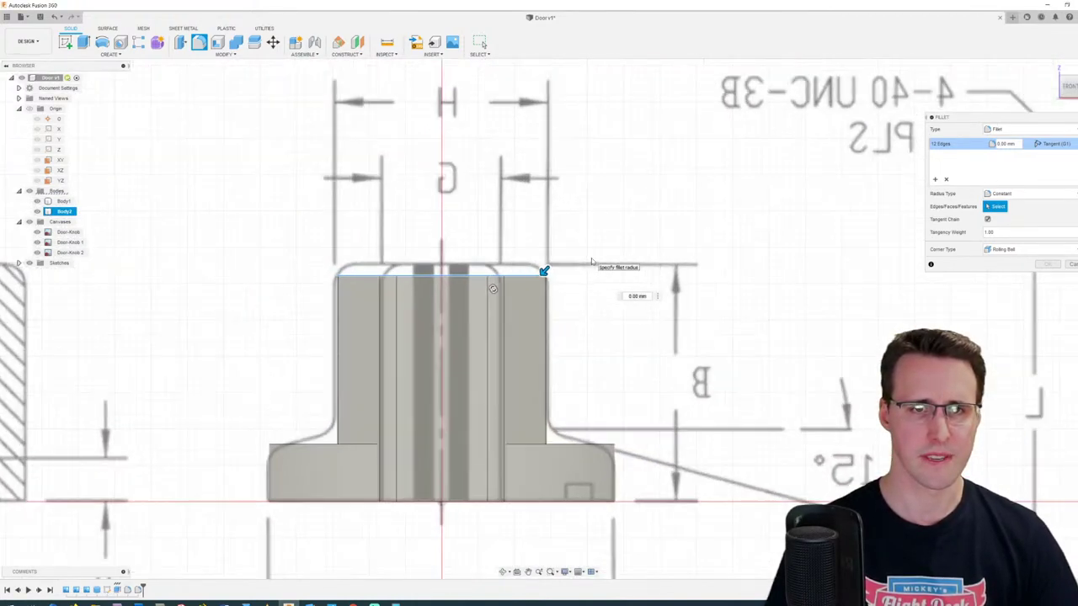
pyautogui.scroll(1, 591, 262)
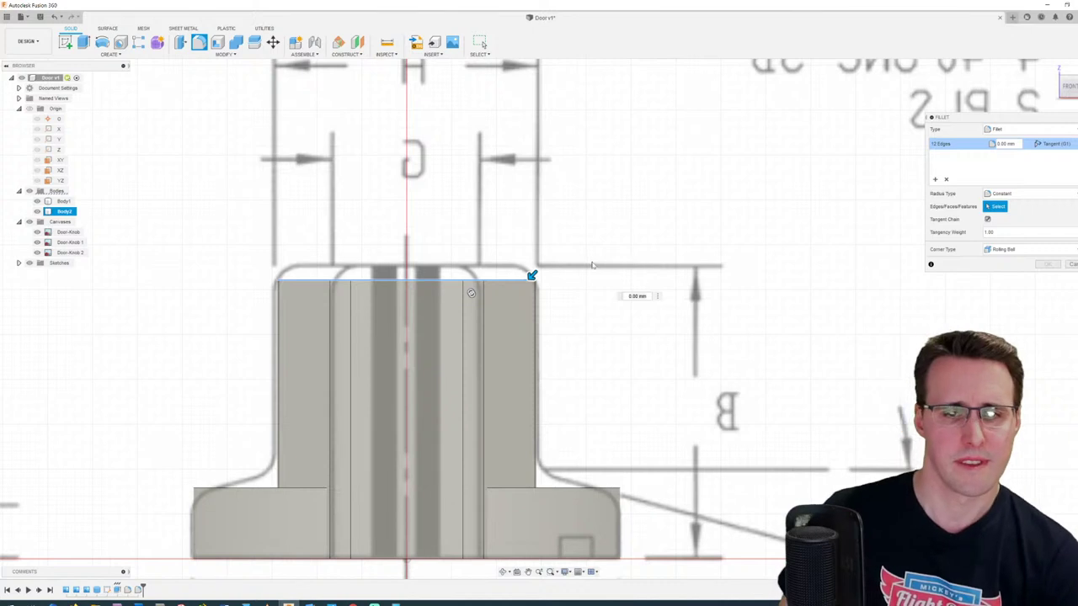
pyautogui.moveTo(592, 261)
pyautogui.mouseDown(button='middle')
pyautogui.moveTo(609, 178)
pyautogui.moveTo(651, 234)
pyautogui.moveTo(640, 234)
pyautogui.mouseUp(button='middle')
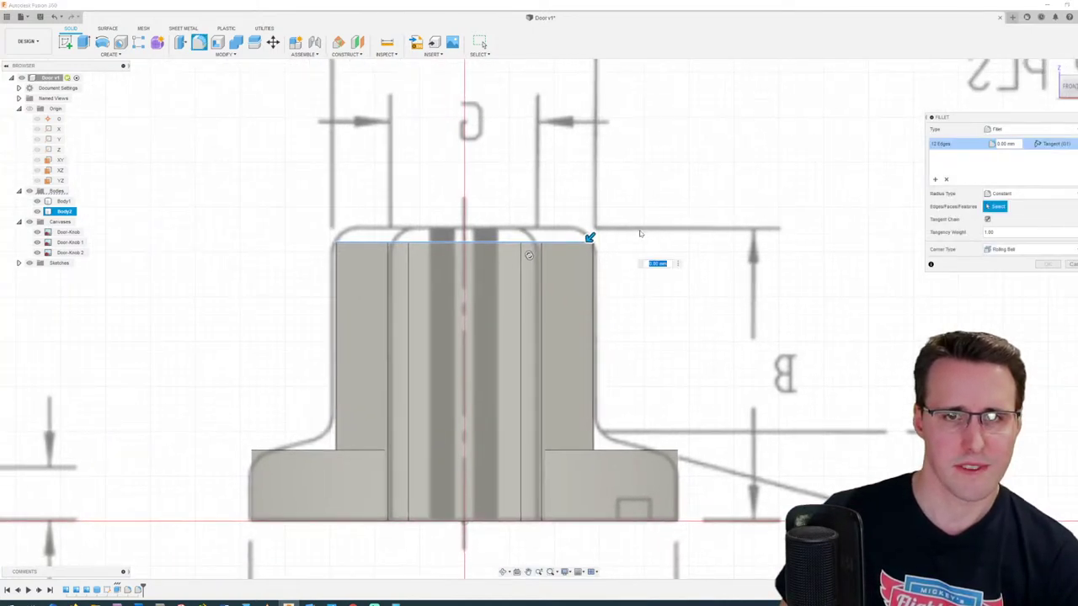
pyautogui.scroll(2, 637, 231)
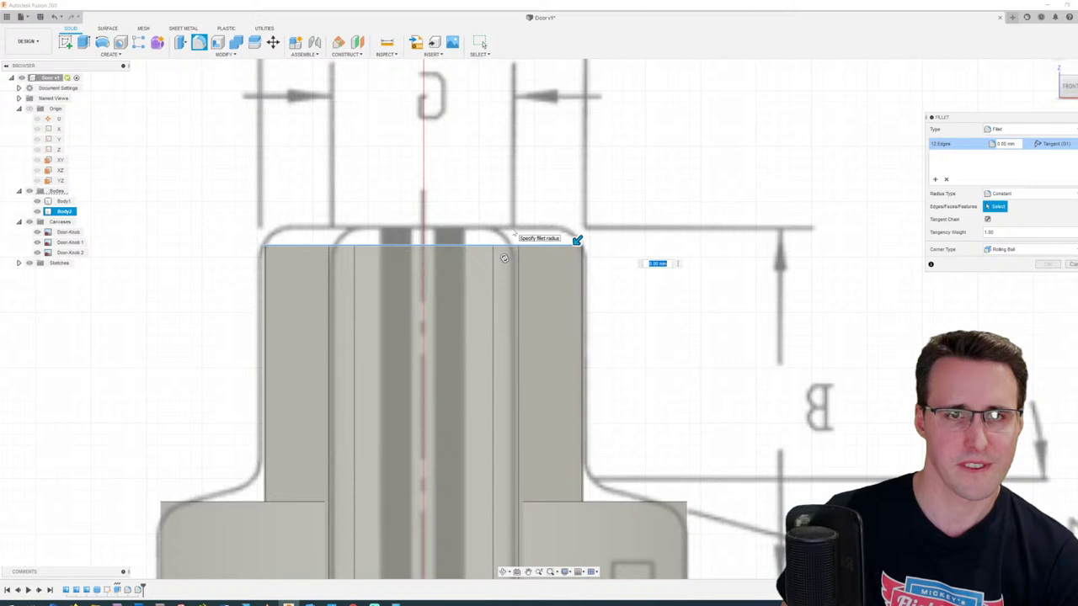
pyautogui.moveTo(628, 300); pyautogui.dragTo(626, 254, button='middle')
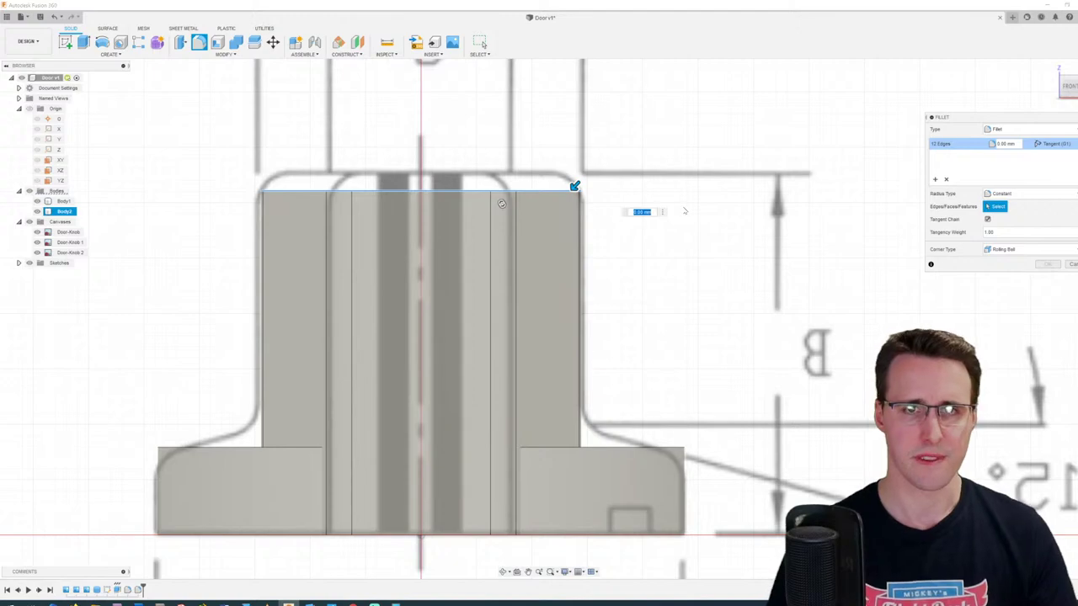
pyautogui.keyDown('shift'); pyautogui.moveTo(685, 210); pyautogui.dragTo(968, 117, button='middle'); pyautogui.keyUp('shift')
pyautogui.click(1070, 86)
pyautogui.click(1068, 87)
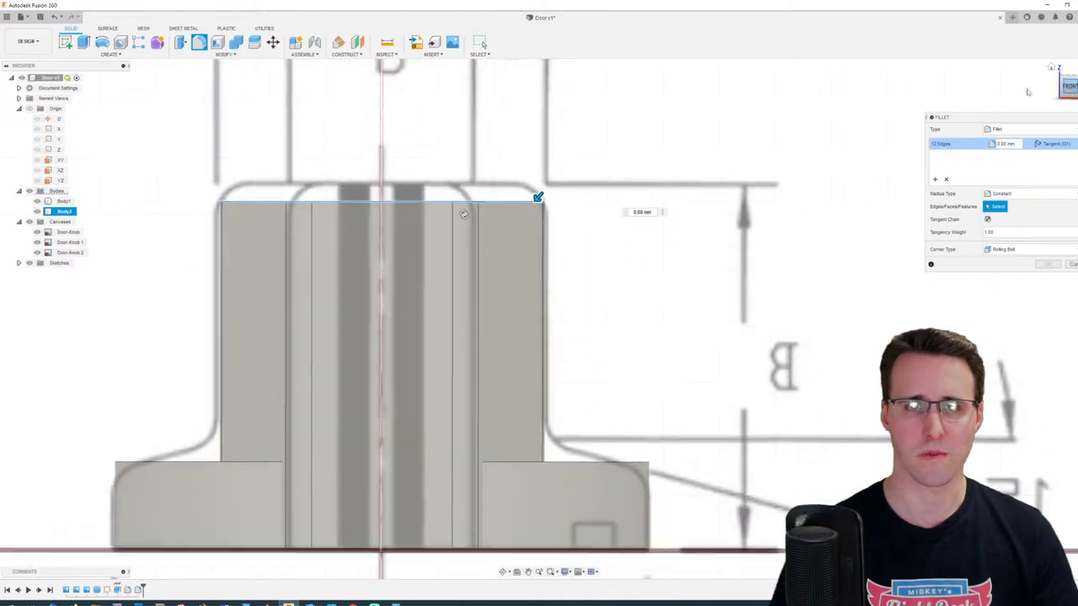
# Step: Set the radius of the grip's top-edge fillet to 1.5 mm, judging the curve against the front canvas outline
pyautogui.scroll(4, 545, 198)
pyautogui.scroll(2, 546, 195)
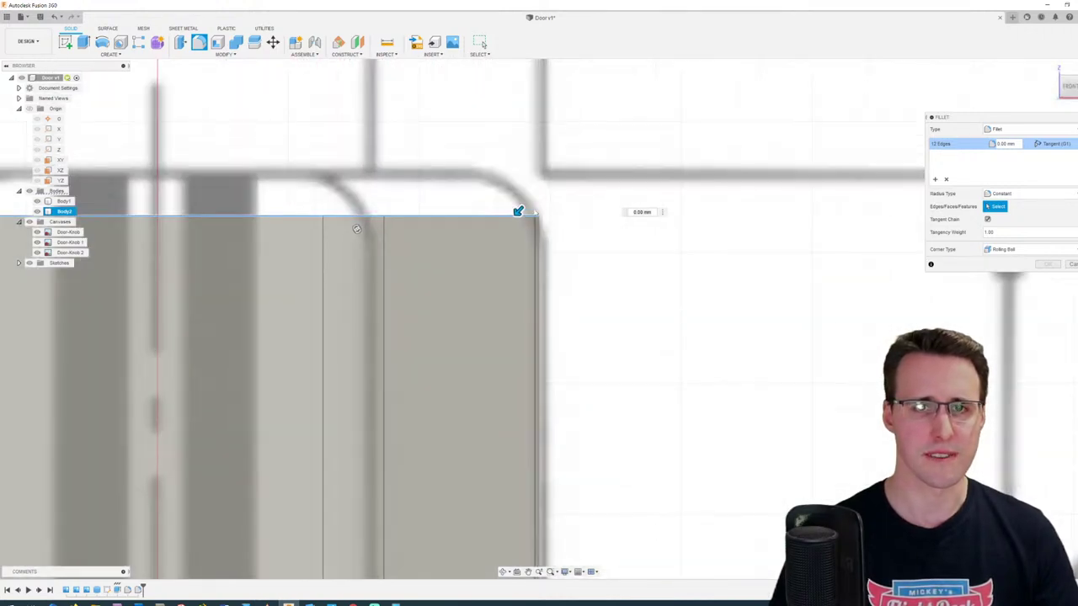
pyautogui.moveTo(518, 208); pyautogui.dragTo(494, 238)
pyautogui.moveTo(578, 319); pyautogui.dragTo(609, 264, button='middle')
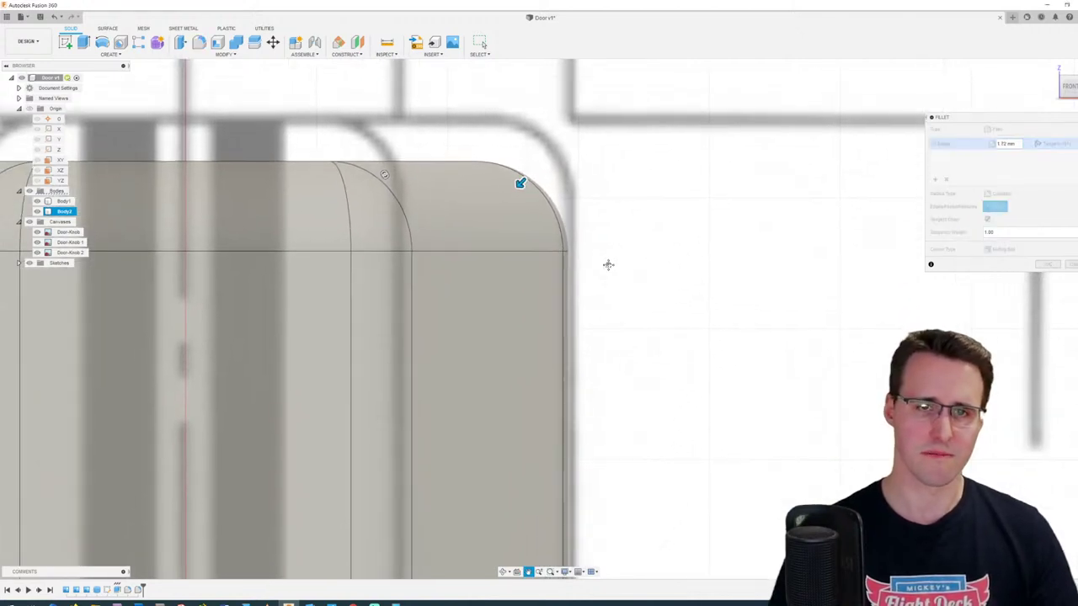
pyautogui.scroll(-3, 609, 267)
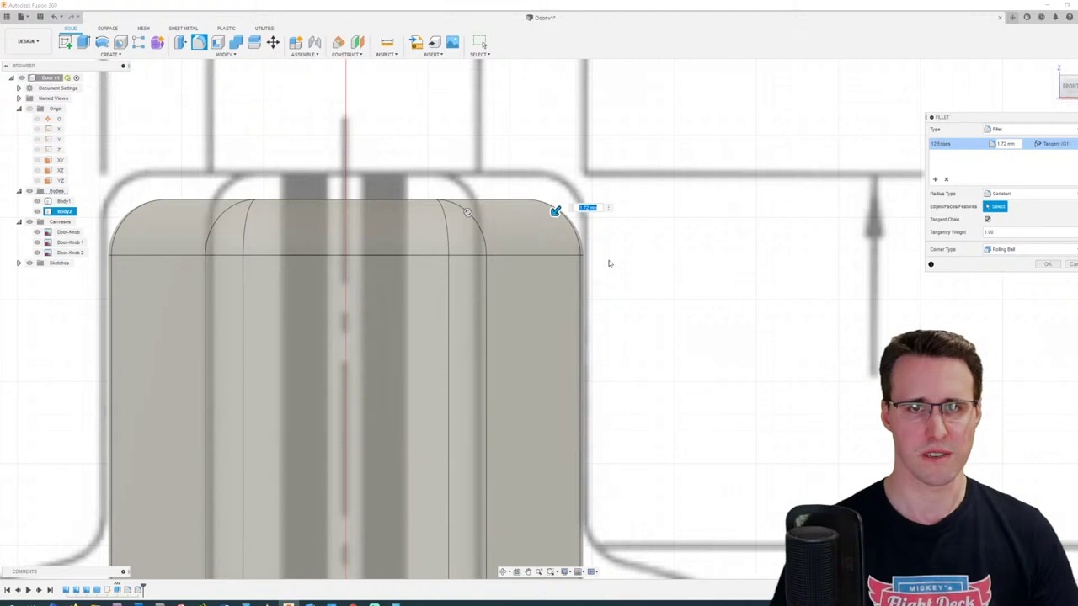
pyautogui.scroll(4, 594, 263)
pyautogui.write('1')
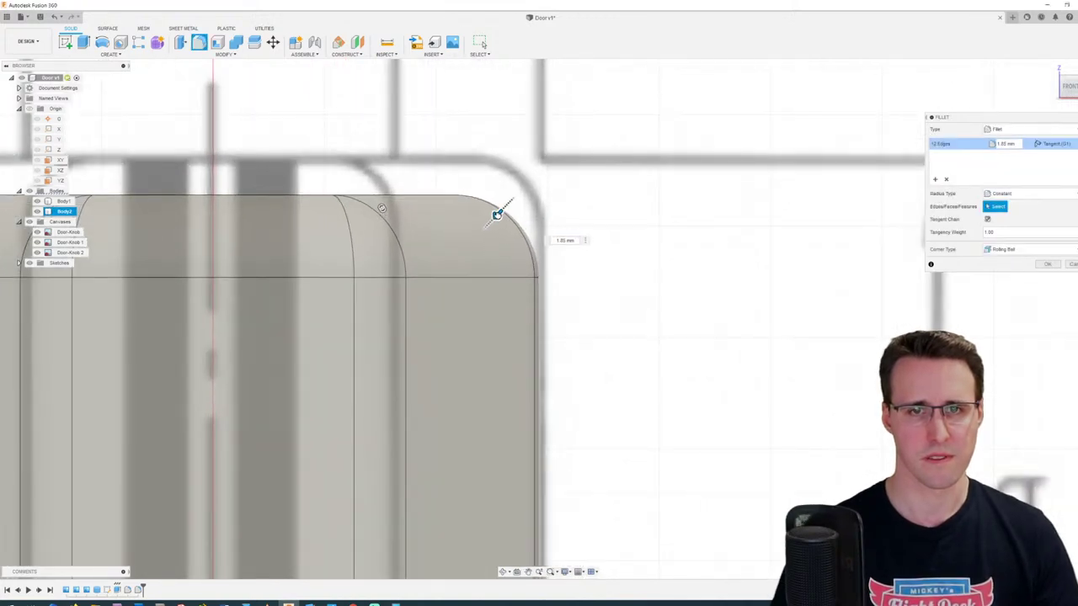
pyautogui.press('BackSpace')
pyautogui.write('2')
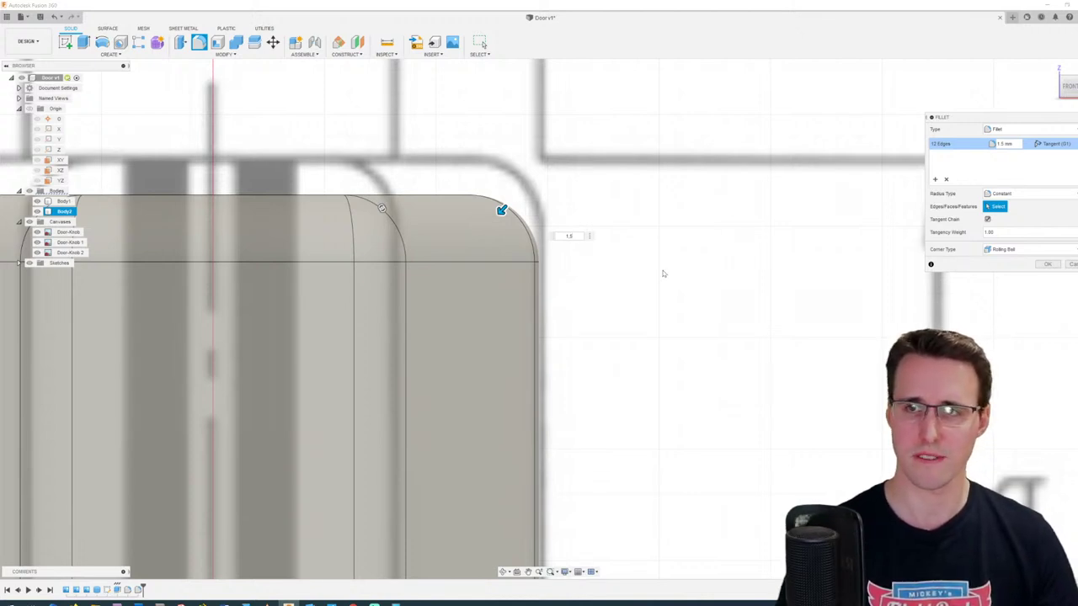
pyautogui.click(1046, 264)
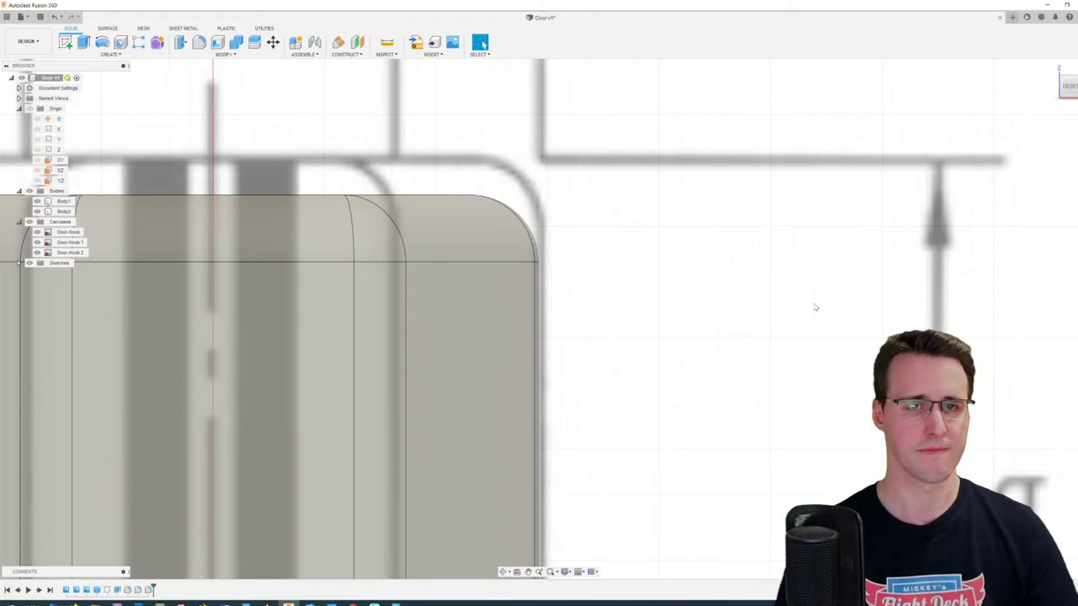
# Step: Hide all canvases and inspect the rounded grip and the base disc's outer edge
pyautogui.keyDown('shift'); pyautogui.moveTo(760, 276); pyautogui.dragTo(740, 273, button='middle'); pyautogui.keyUp('shift')
pyautogui.scroll(-5, 743, 273)
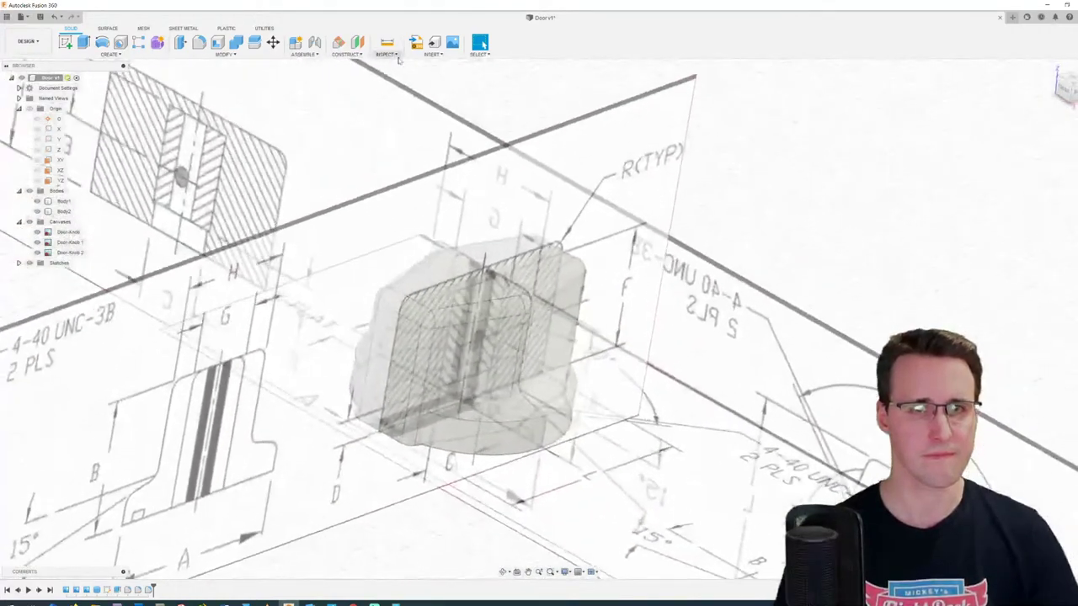
pyautogui.click(29, 222)
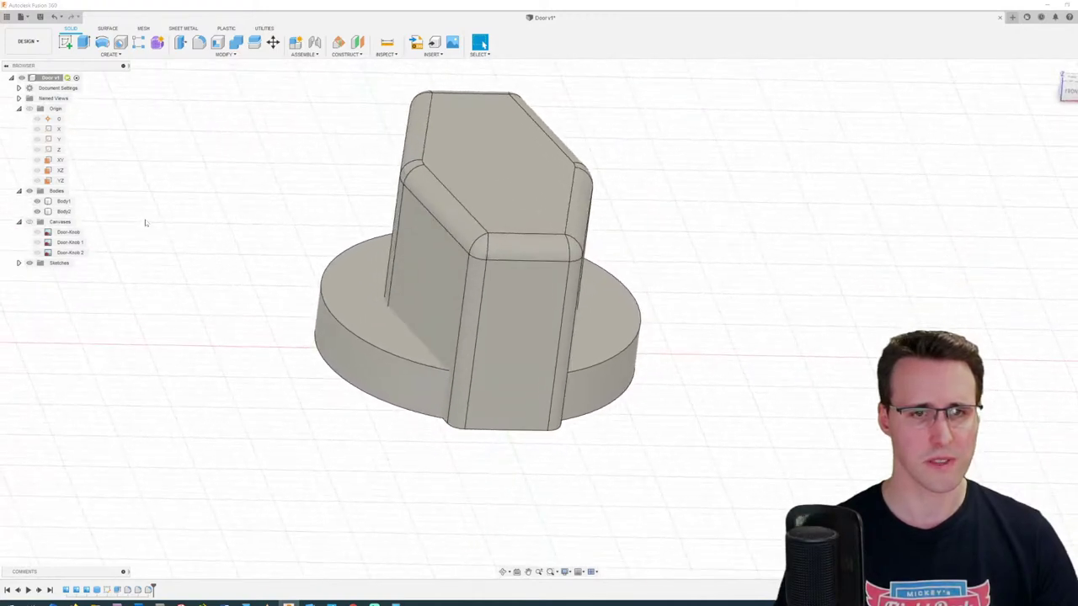
pyautogui.click(332, 316)
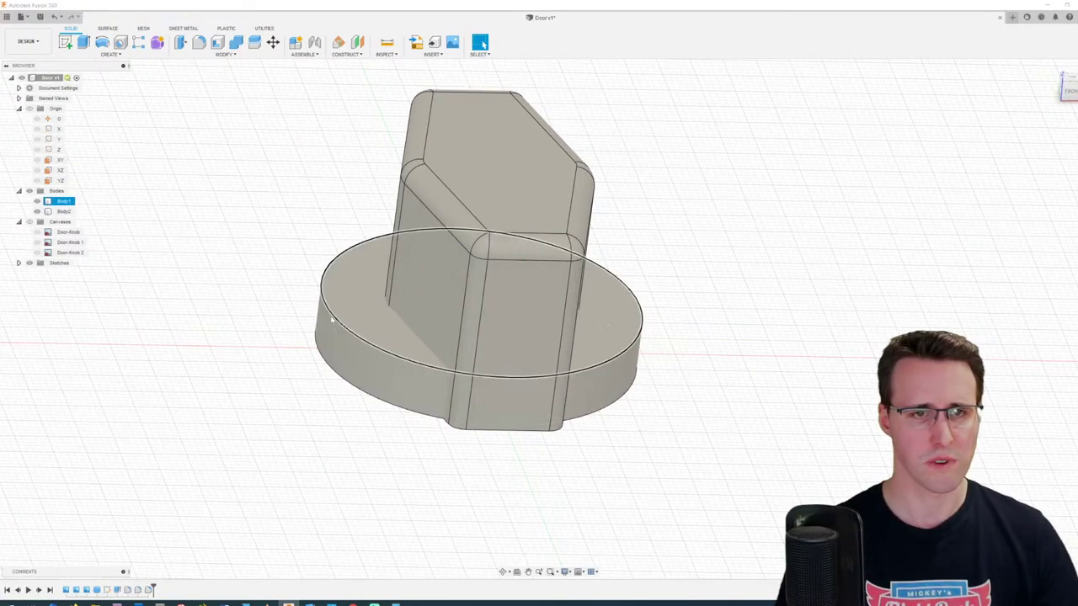
pyautogui.click(267, 340)
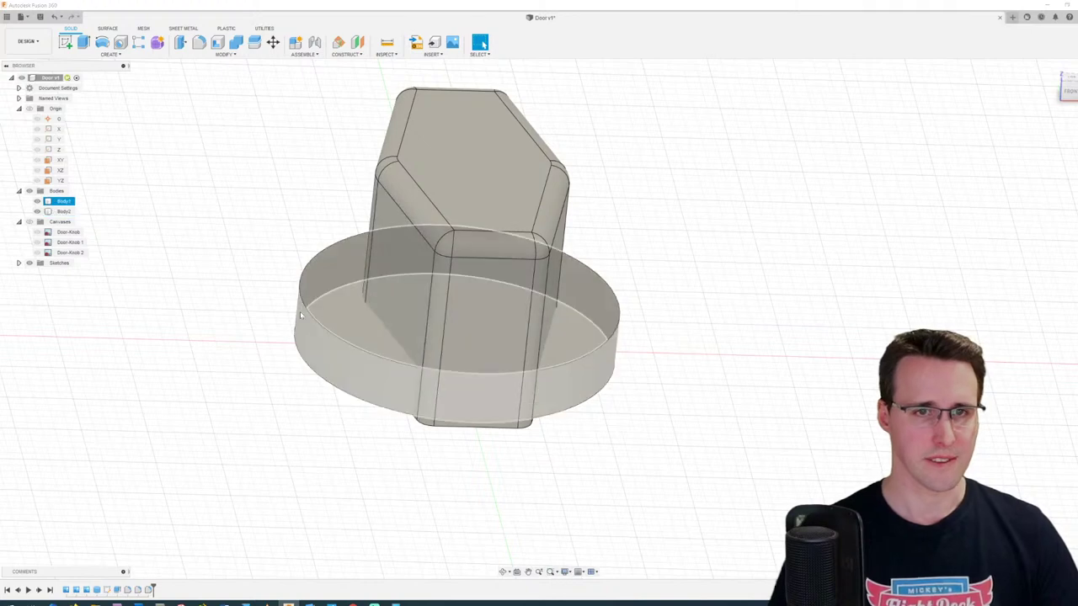
pyautogui.keyDown('shift'); pyautogui.moveTo(169, 230); pyautogui.dragTo(160, 230, button='middle'); pyautogui.keyUp('shift')
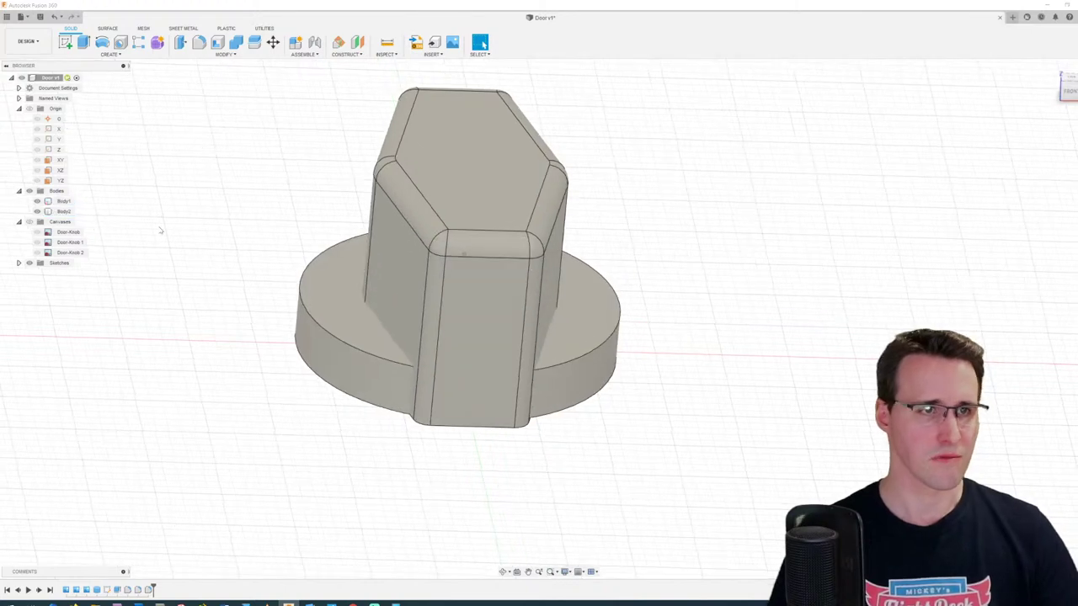
# Step: Start a fillet on the base disc's upper circular edge and set its radius to 0.4 mm
pyautogui.click(200, 43)
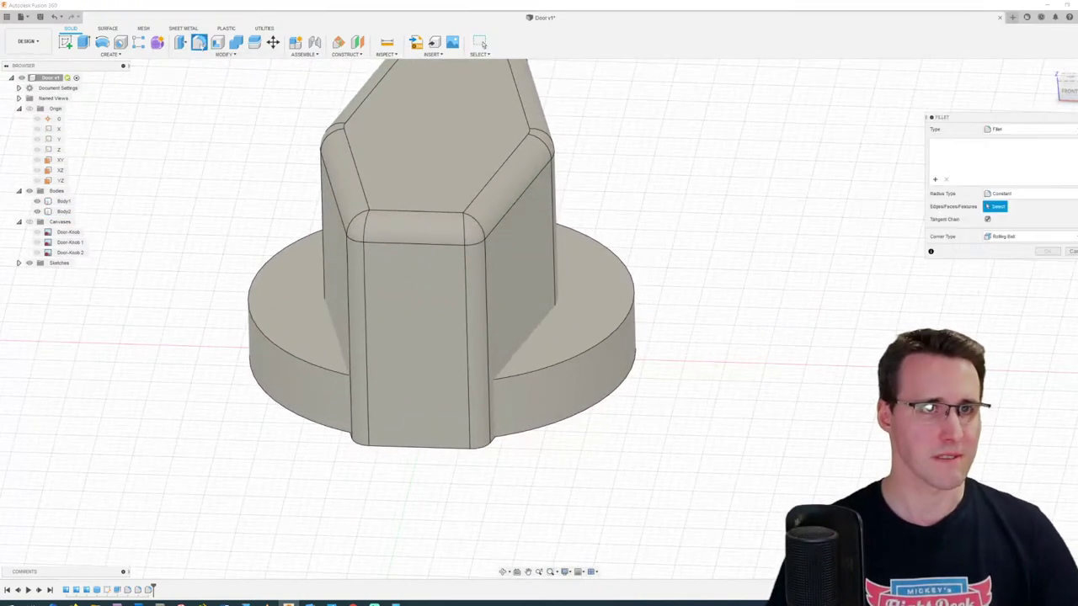
pyautogui.click(259, 334)
pyautogui.keyDown('shift'); pyautogui.moveTo(257, 330); pyautogui.dragTo(445, 430, button='middle'); pyautogui.keyUp('shift')
pyautogui.write('1')
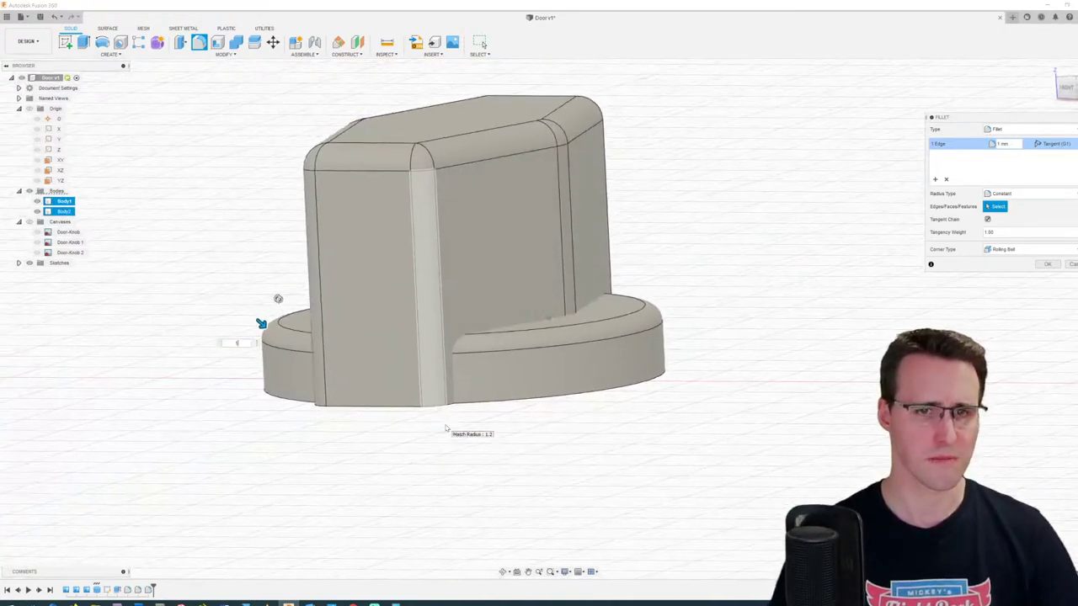
pyautogui.keyDown('shift'); pyautogui.moveTo(326, 536); pyautogui.dragTo(329, 505, button='middle'); pyautogui.keyUp('shift')
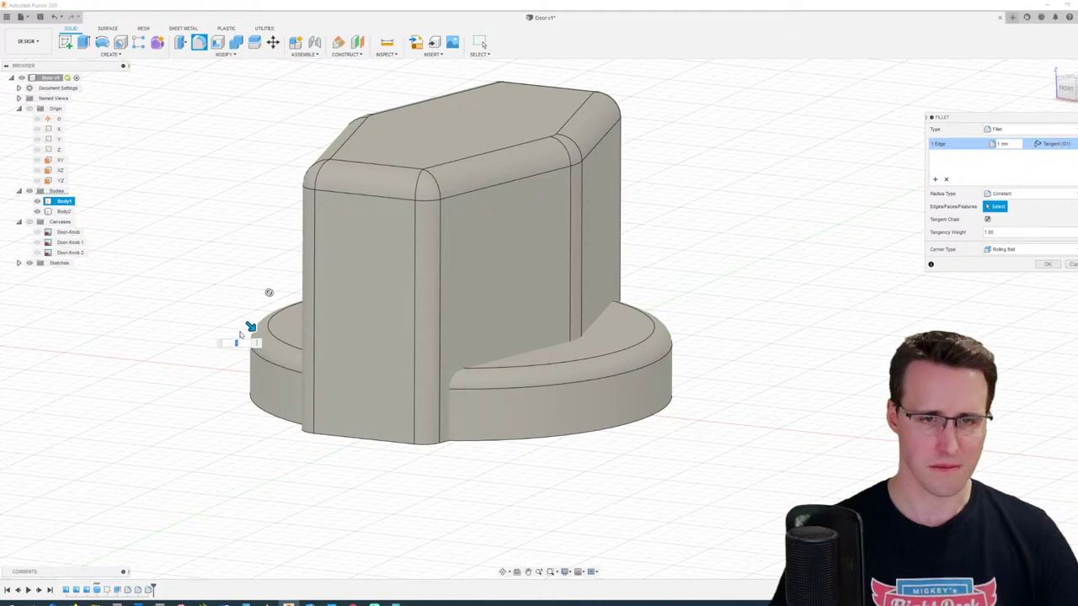
pyautogui.press('BackSpace')
pyautogui.write('2')
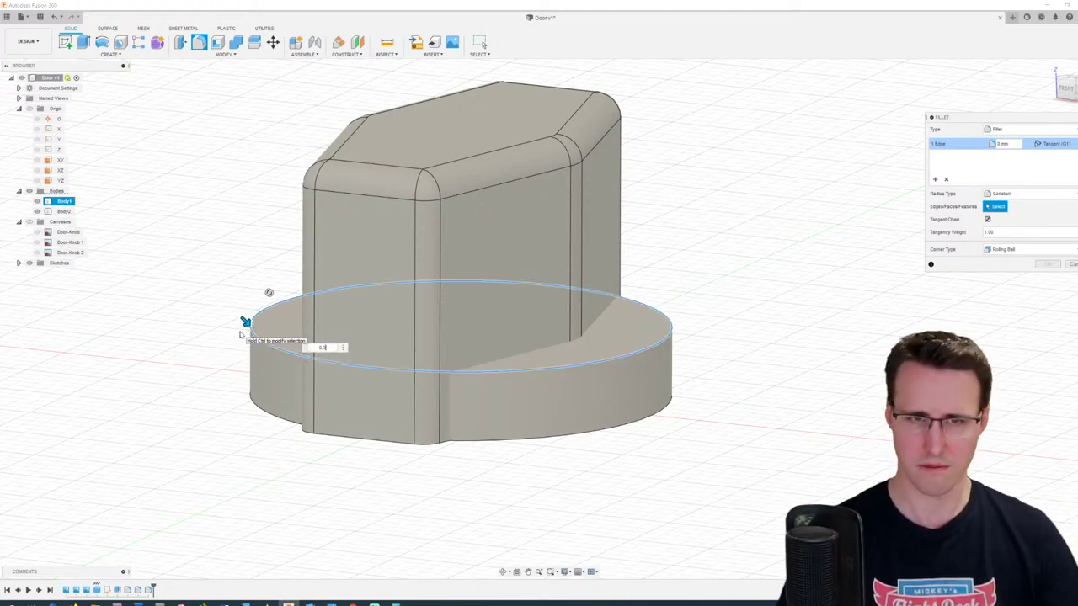
pyautogui.write('3')
pyautogui.keyDown('shift'); pyautogui.moveTo(674, 485); pyautogui.dragTo(654, 457, button='middle'); pyautogui.keyUp('shift')
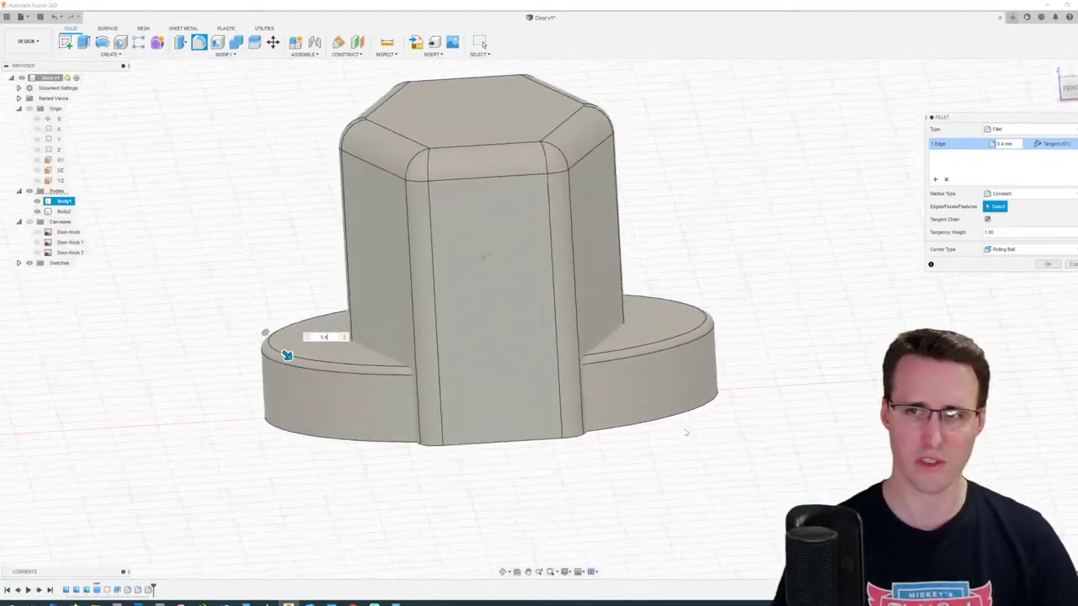
pyautogui.scroll(2, 704, 418)
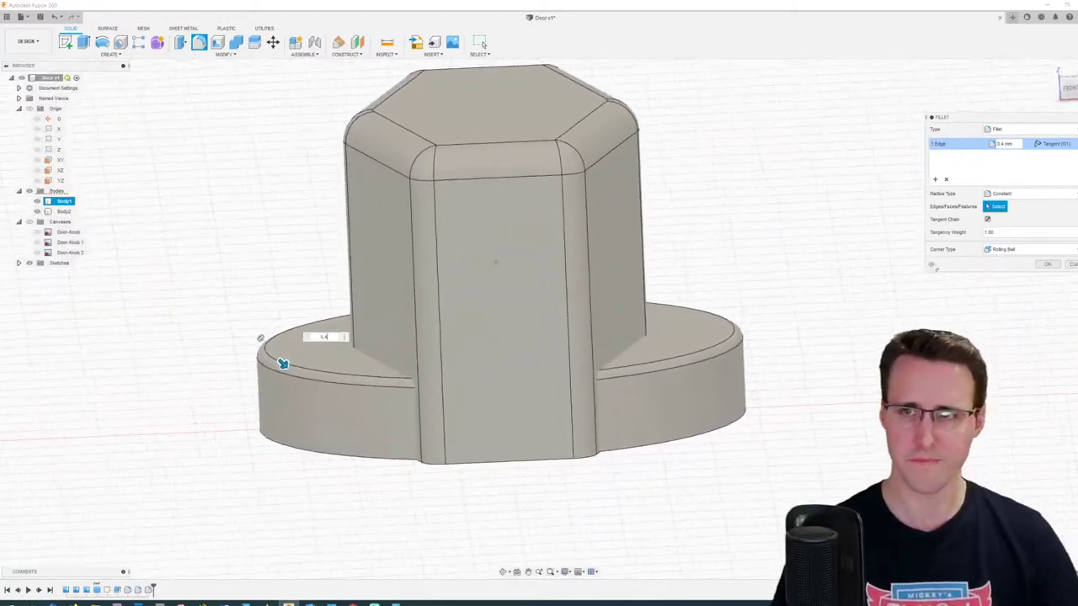
# Step: Add a second fillet selection for the base disc's lower circular edge with a 0.2 mm radius, and apply both fillets
pyautogui.click(934, 180)
pyautogui.keyDown('shift'); pyautogui.moveTo(361, 428); pyautogui.dragTo(327, 447, button='middle'); pyautogui.keyUp('shift')
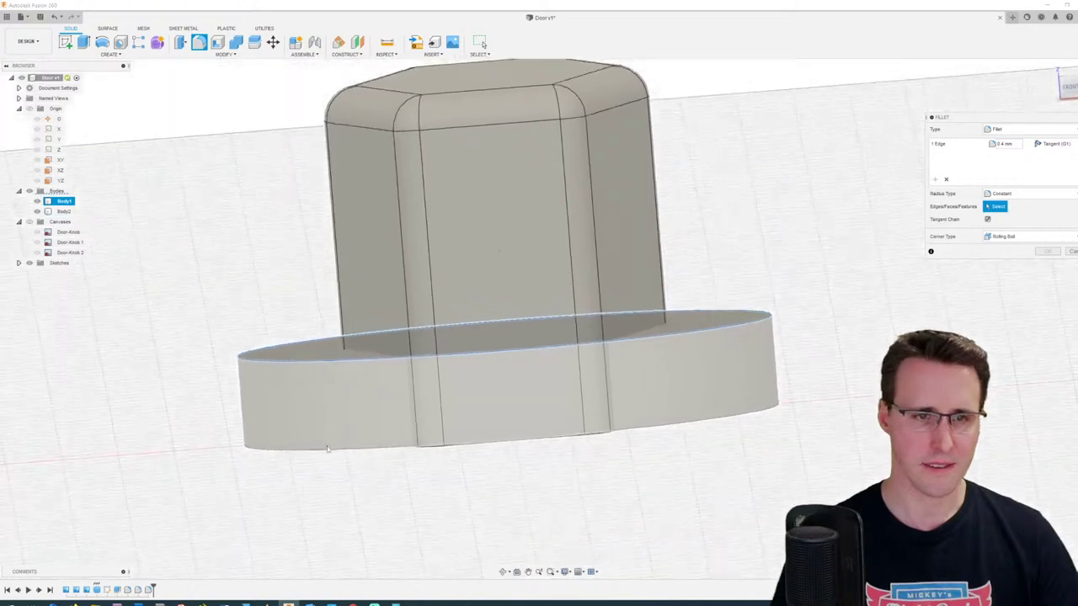
pyautogui.click(326, 449)
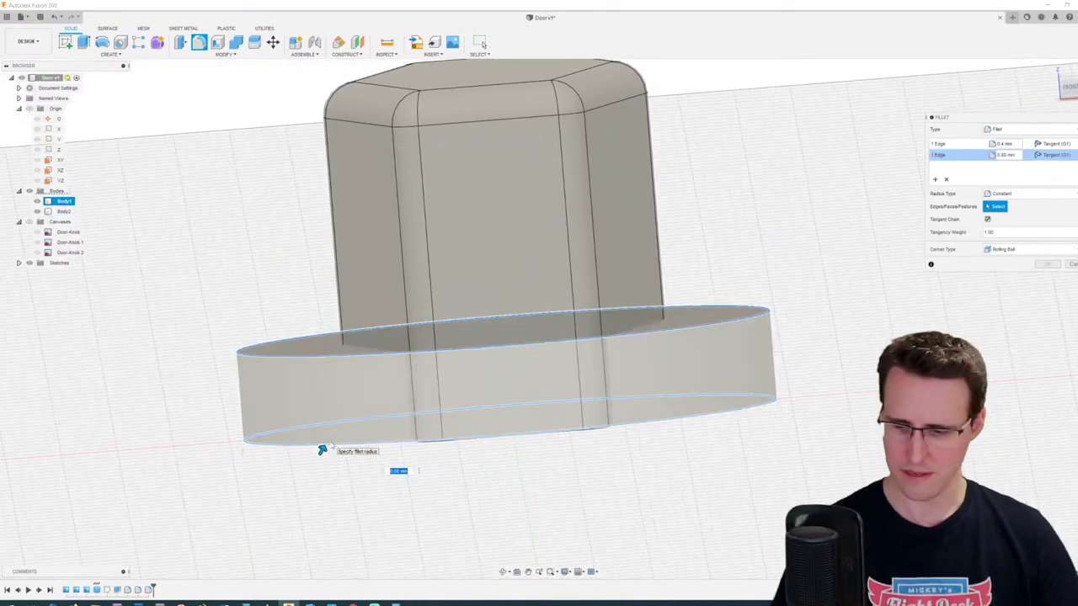
pyautogui.keyDown('shift'); pyautogui.moveTo(331, 446); pyautogui.dragTo(335, 446, button='middle'); pyautogui.keyUp('shift')
pyautogui.scroll(-2, 334, 445)
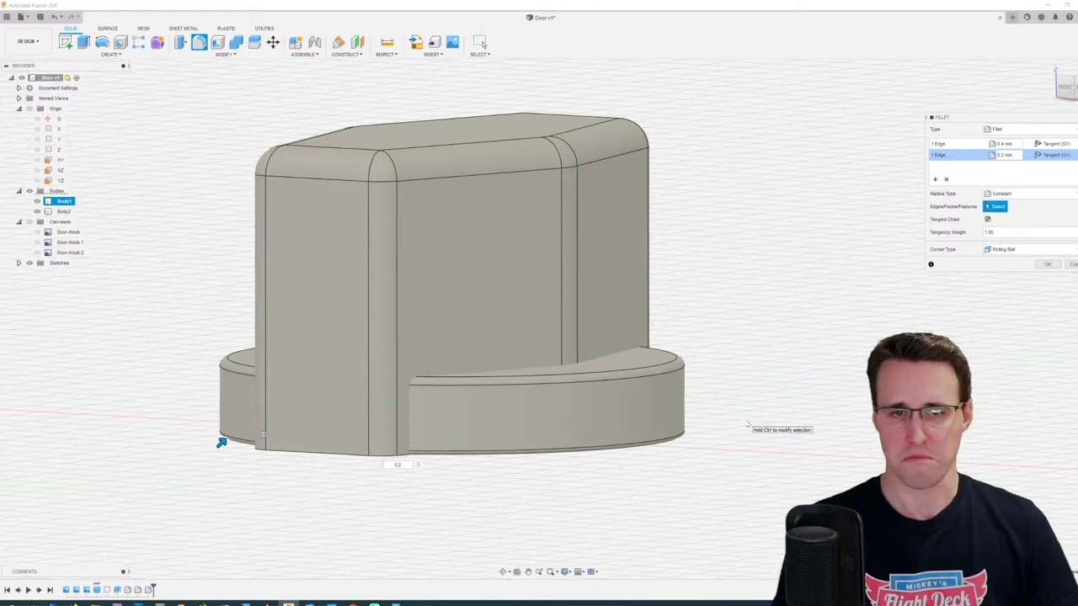
pyautogui.keyDown('shift'); pyautogui.moveTo(746, 426); pyautogui.dragTo(746, 425, button='middle'); pyautogui.keyUp('shift')
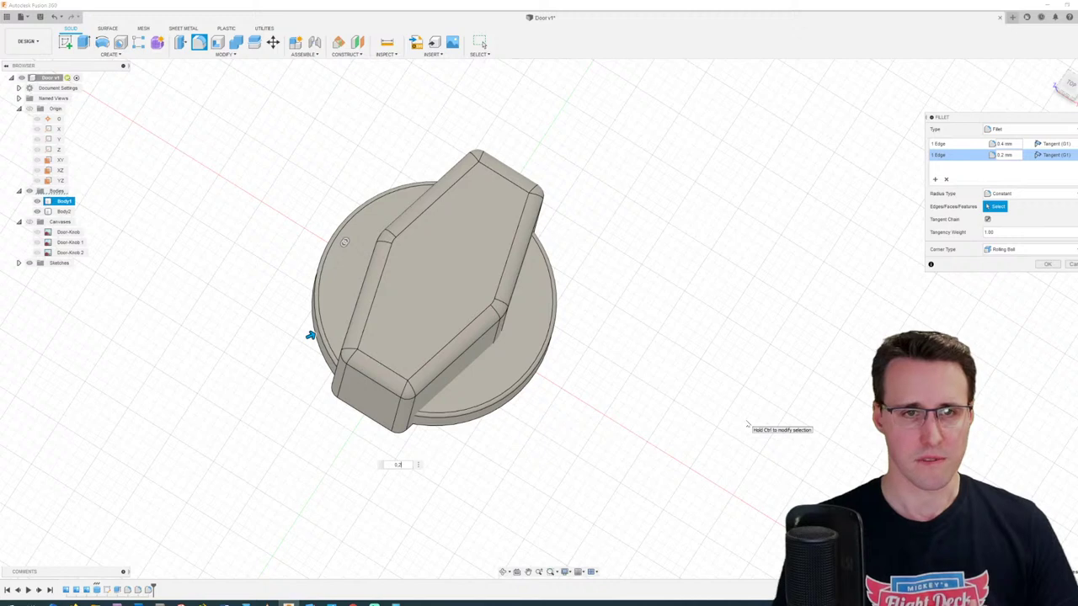
pyautogui.keyDown('shift'); pyautogui.moveTo(746, 426); pyautogui.dragTo(746, 426, button='middle'); pyautogui.keyUp('shift')
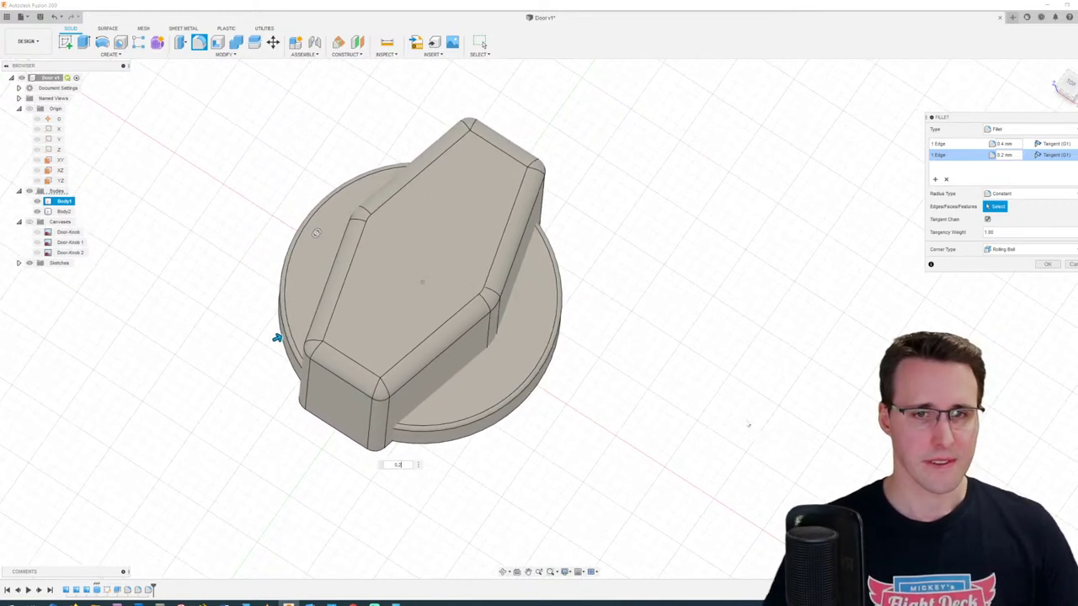
pyautogui.press('Return')
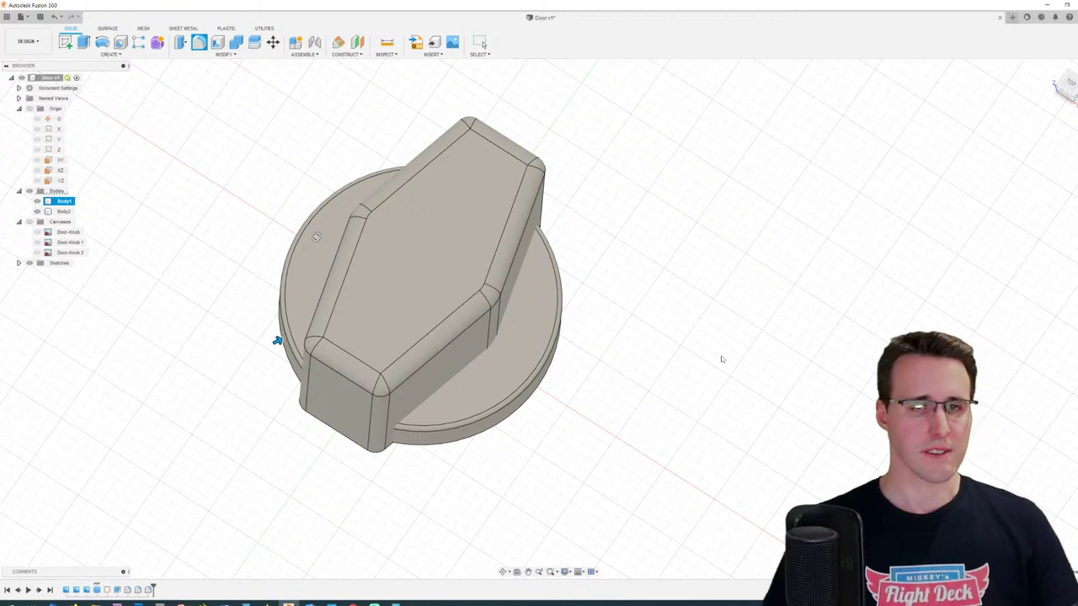
pyautogui.press('Escape')
# Step: Compare the rounded knob with the pedestal photo and the DBP2590 product page, judging how round the grip edges should be
pyautogui.moveTo(615, 309)
pyautogui.keyDown('shift'); pyautogui.mouseDown(button='middle')
pyautogui.moveTo(585, 309)
pyautogui.moveTo(756, 340)
pyautogui.moveTo(668, 361)
pyautogui.moveTo(312, 559)
pyautogui.moveTo(354, 500)
pyautogui.mouseUp(button='middle'); pyautogui.keyUp('shift')
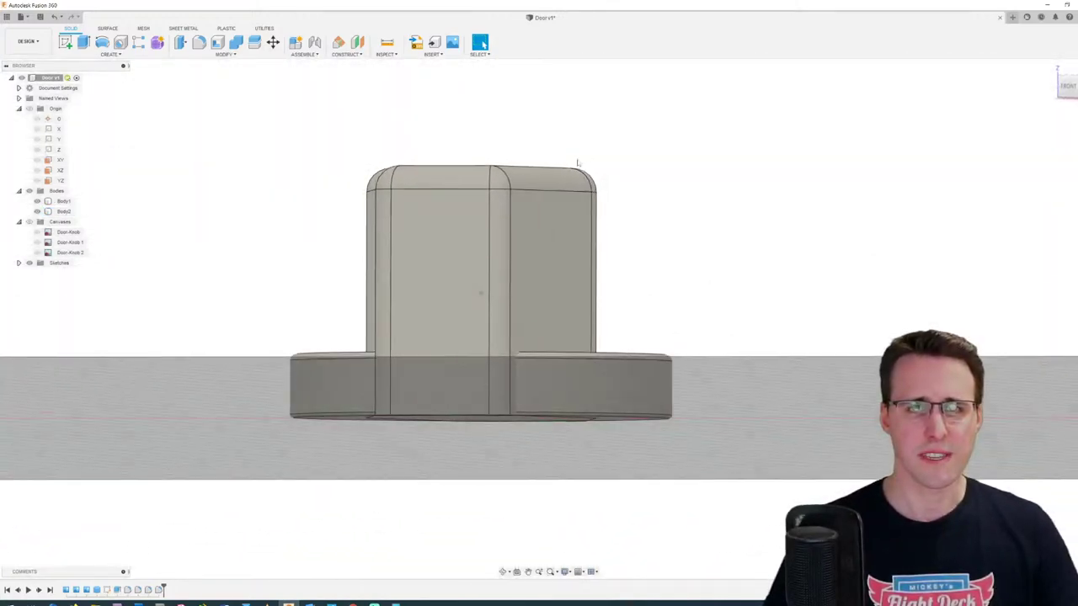
pyautogui.keyDown('shift'); pyautogui.moveTo(577, 162); pyautogui.dragTo(386, 589, button='middle'); pyautogui.keyUp('shift')
pyautogui.moveTo(331, 603)
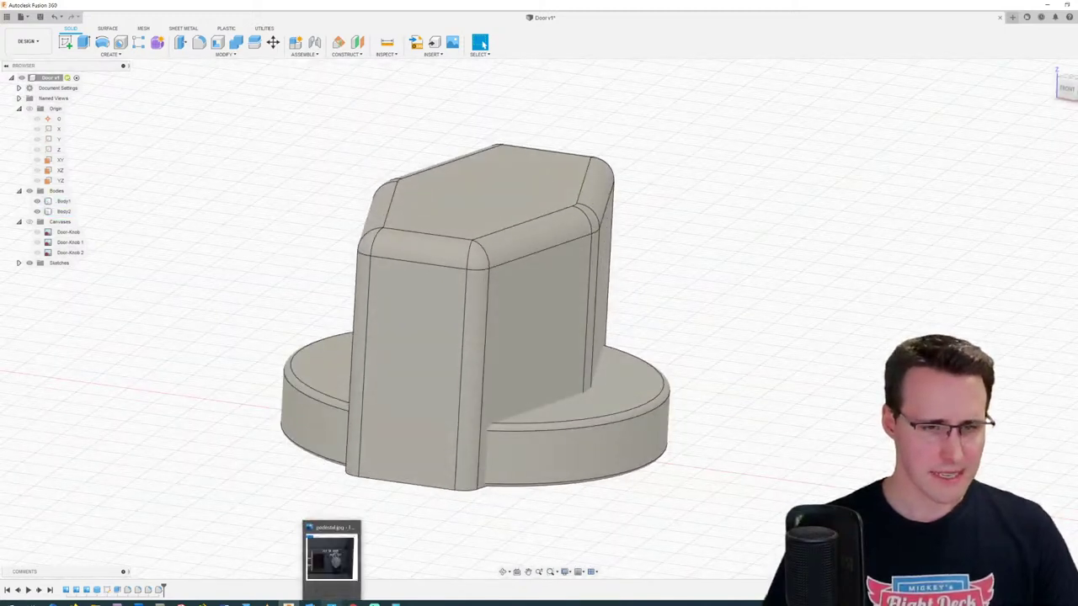
pyautogui.click(331, 556)
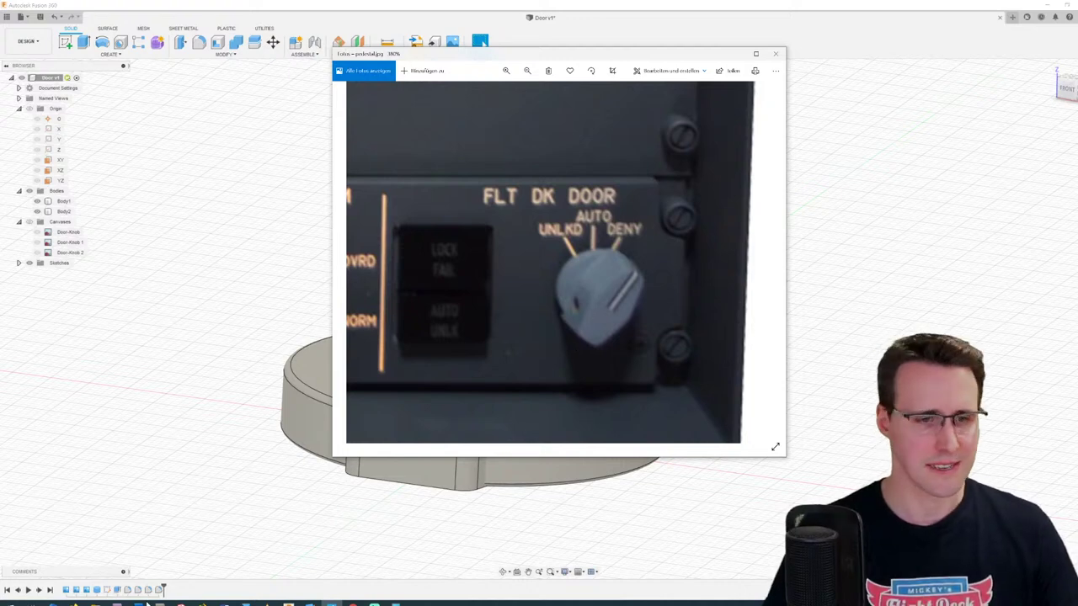
pyautogui.moveTo(74, 603)
pyautogui.click(81, 581)
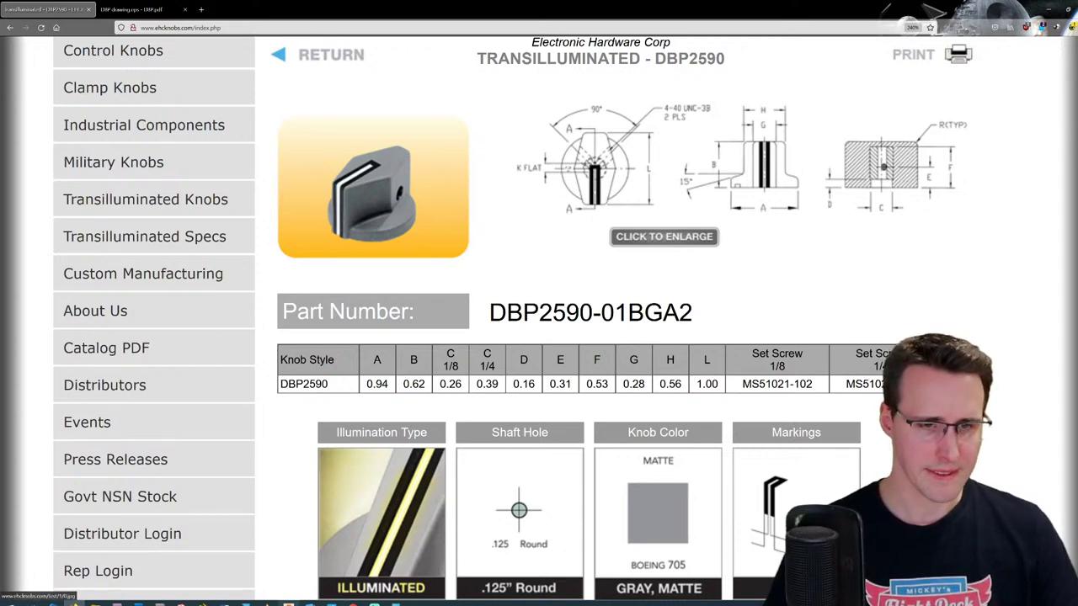
pyautogui.click(288, 603)
pyautogui.keyDown('shift'); pyautogui.moveTo(340, 474); pyautogui.dragTo(340, 467, button='middle'); pyautogui.keyUp('shift')
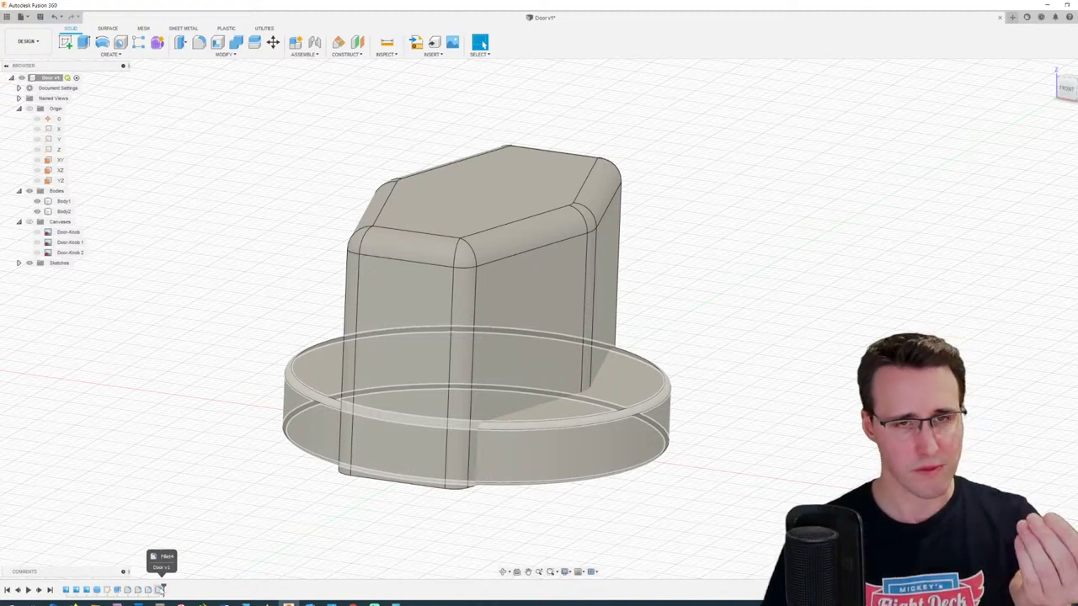
# Step: Edit the existing fillet on the grip's edges and set its radius to 1 mm
pyautogui.doubleClick(148, 590)
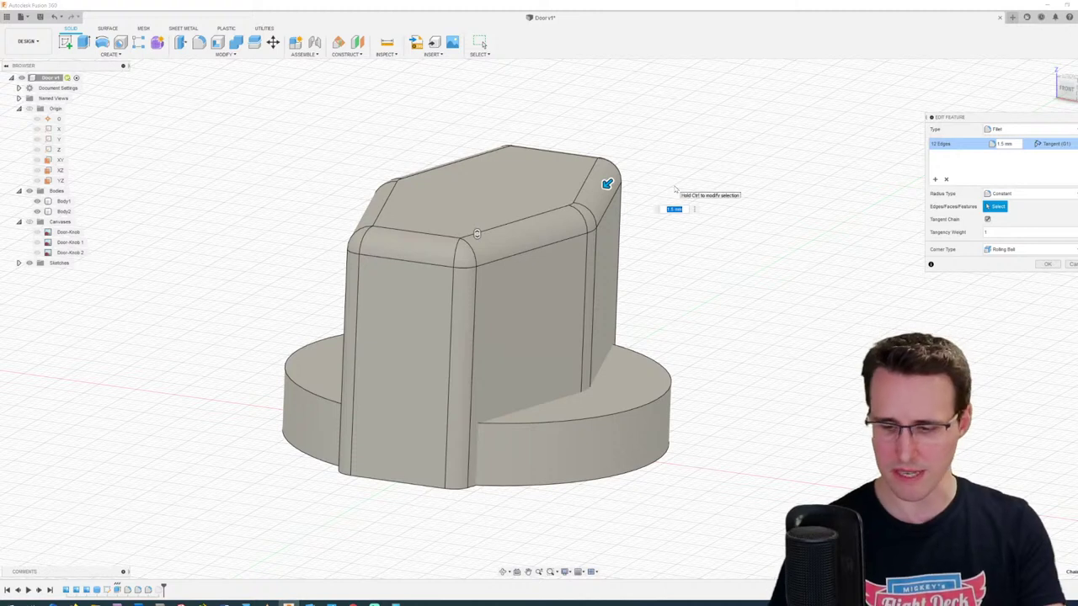
pyautogui.write('1')
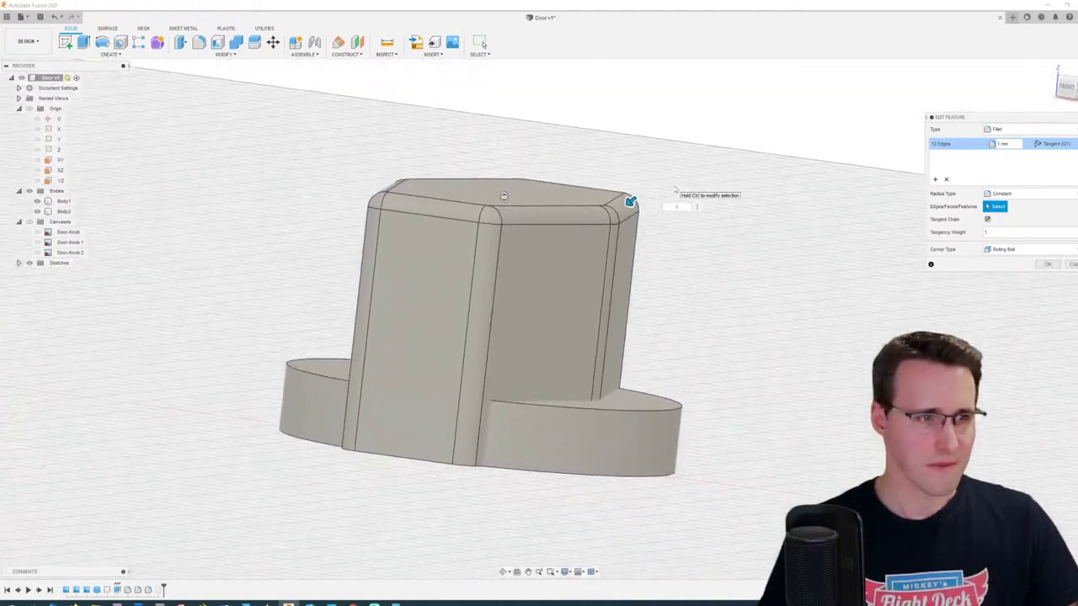
pyautogui.click(1048, 263)
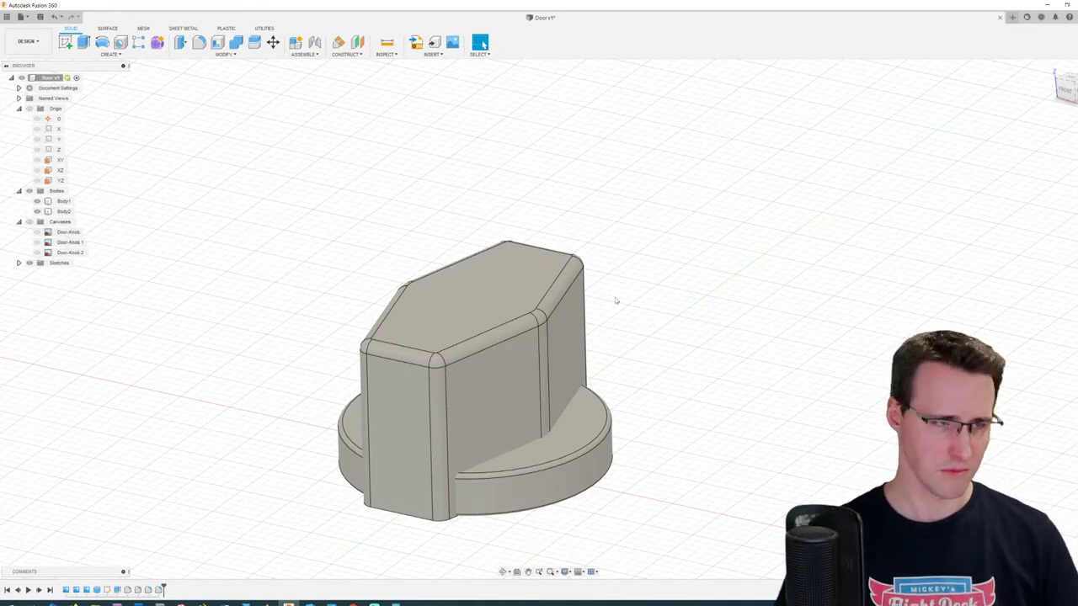
# Step: Combine Body1 and Body2 with the Join operation, keeping the tool body
pyautogui.scroll(3, 737, 291)
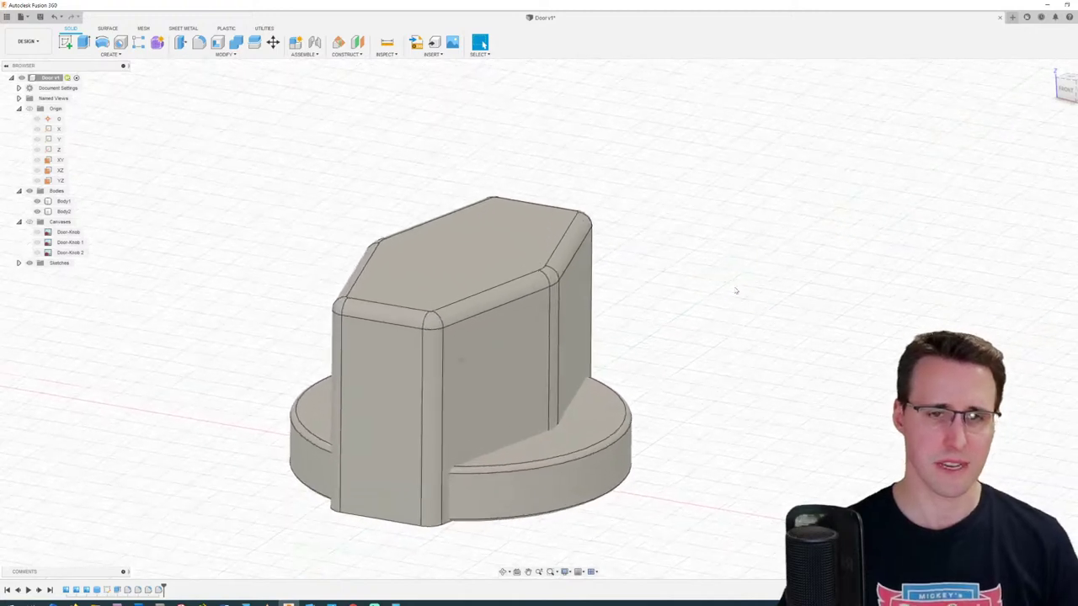
pyautogui.keyDown('shift'); pyautogui.moveTo(736, 290); pyautogui.dragTo(702, 289, button='middle'); pyautogui.keyUp('shift')
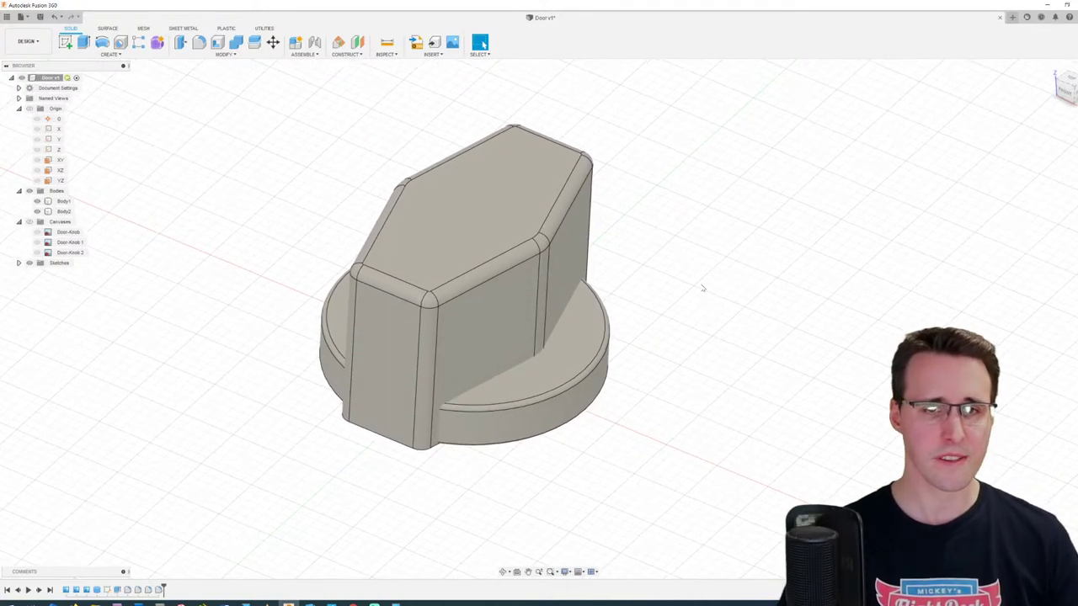
pyautogui.scroll(2, 702, 289)
pyautogui.press('Escape')
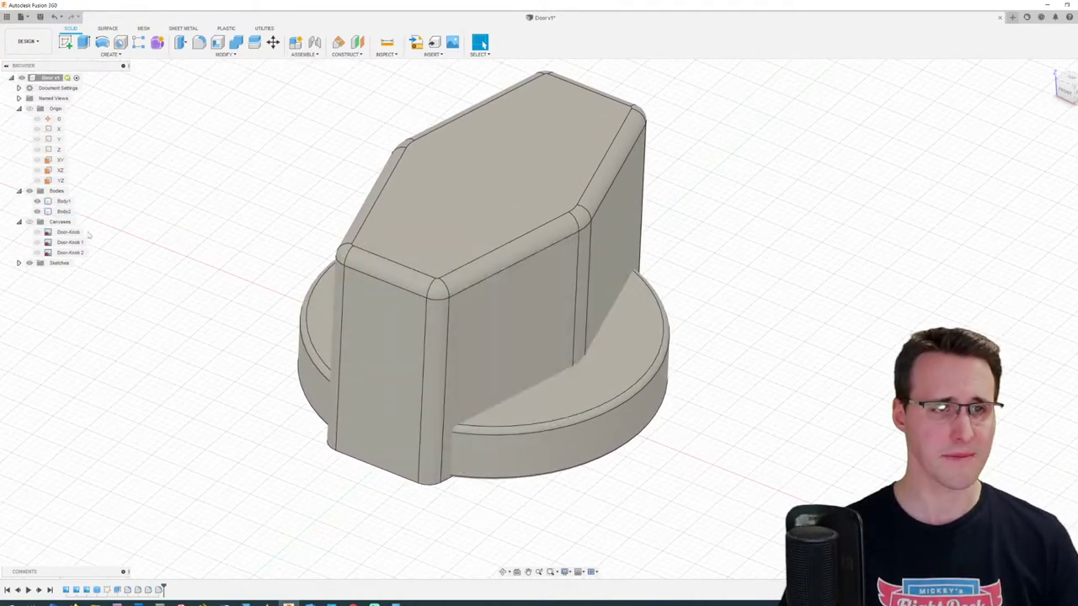
pyautogui.click(64, 202)
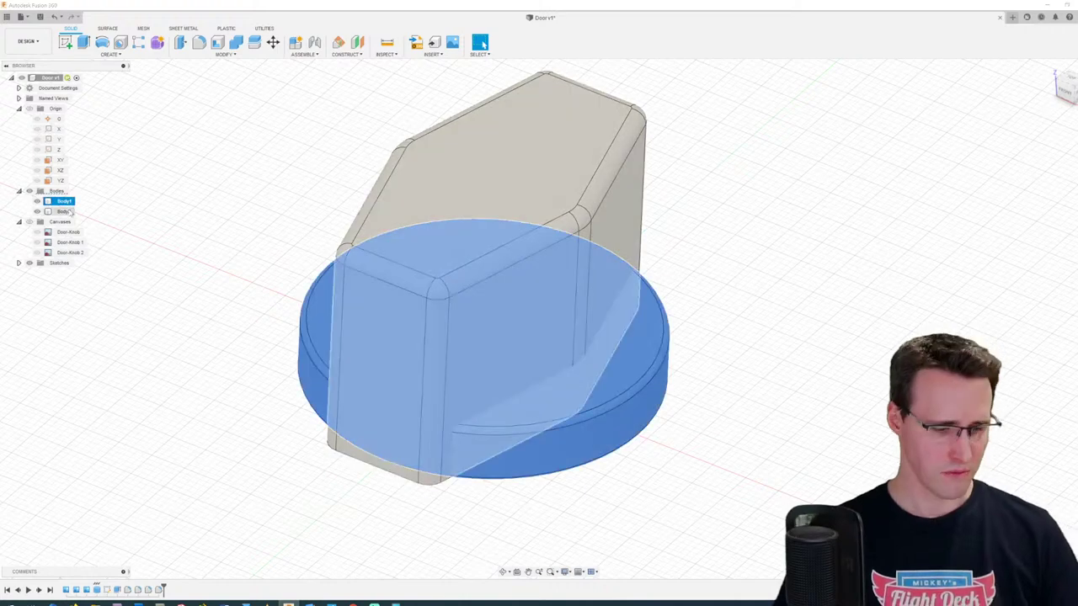
pyautogui.keyDown('shift'); pyautogui.click(67, 211); pyautogui.keyUp('shift')
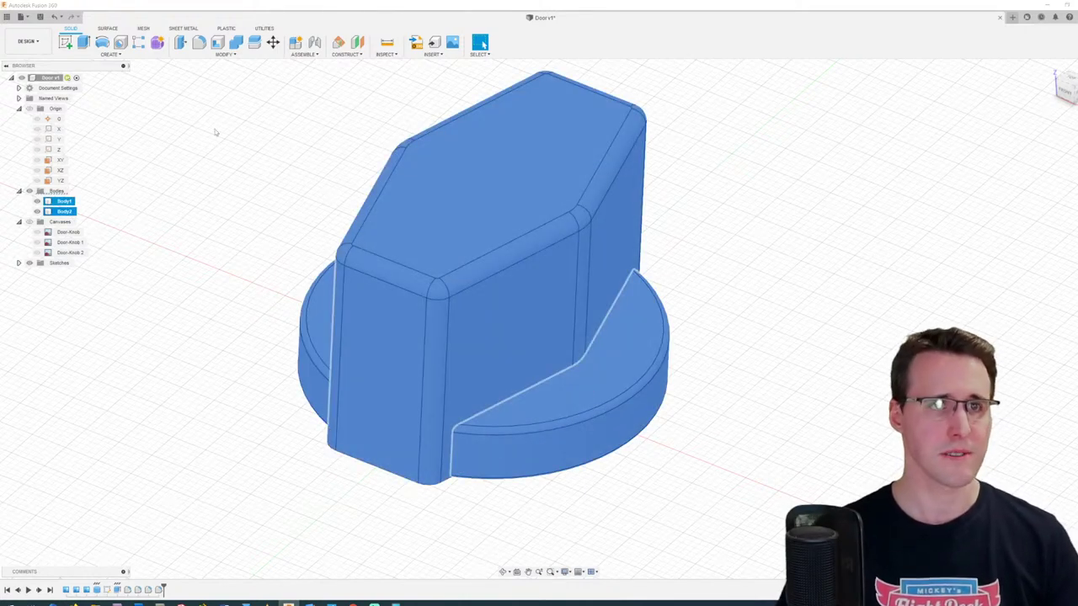
pyautogui.click(237, 43)
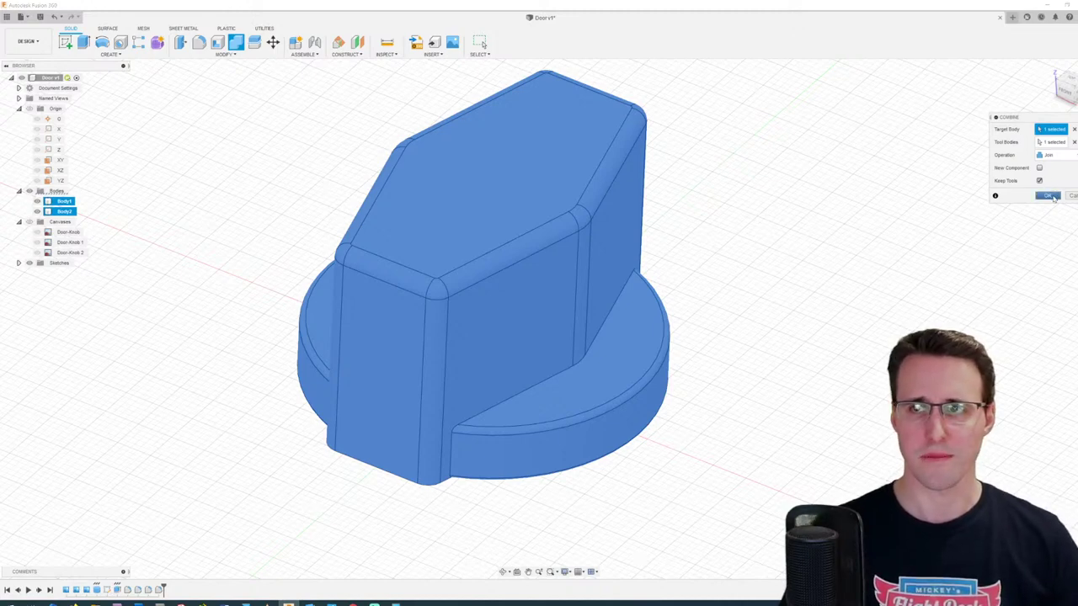
pyautogui.click(1049, 196)
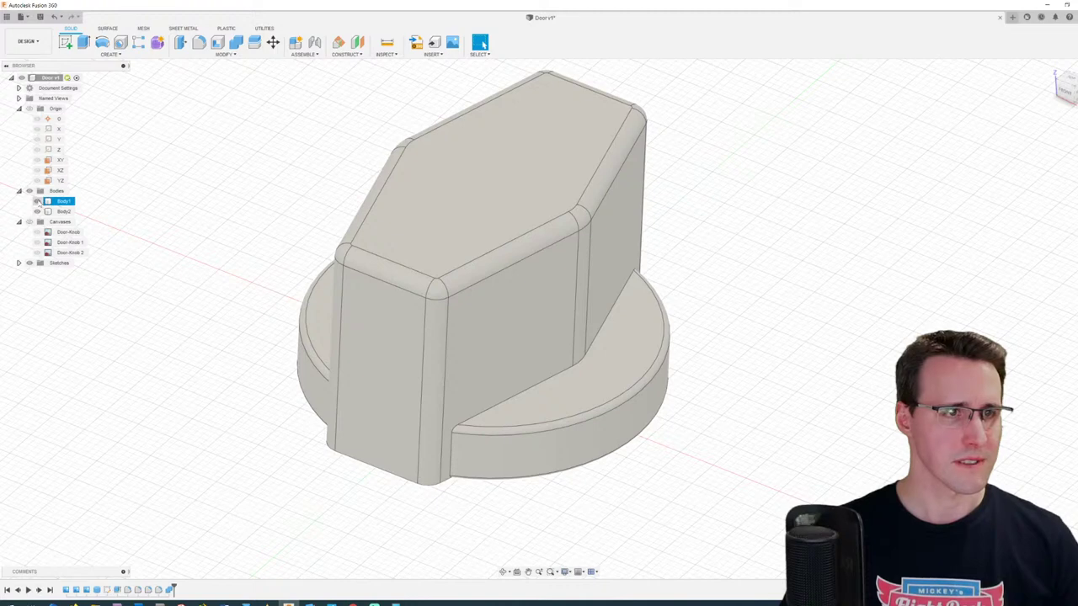
# Step: Hide the kept tool body Body2, leaving Body1 visible, and check the door knob in the pedestal photo
pyautogui.click(37, 201)
pyautogui.click(37, 202)
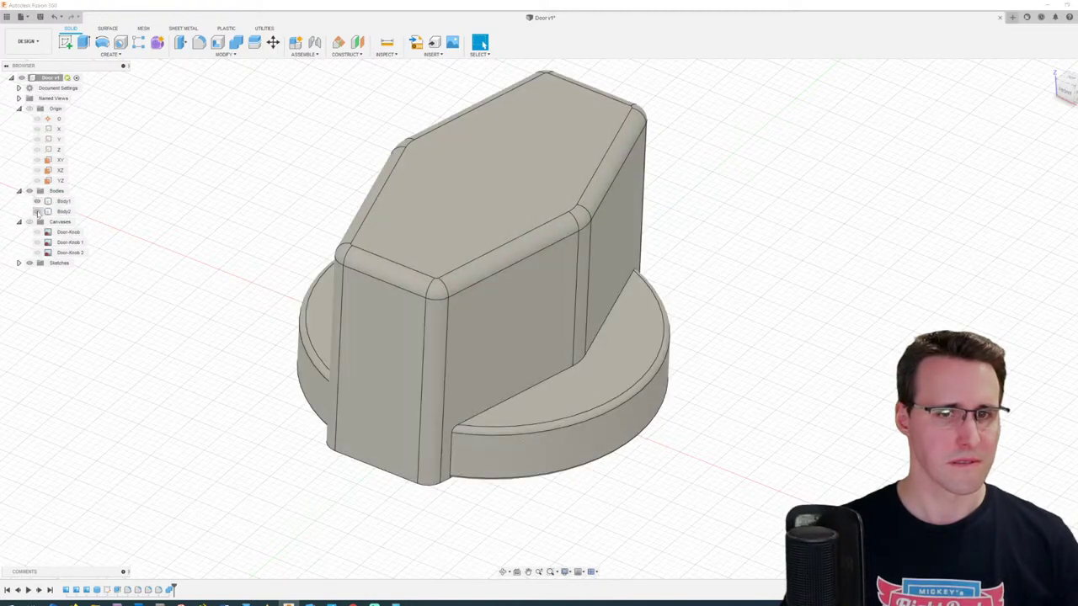
pyautogui.keyDown('shift'); pyautogui.moveTo(174, 188); pyautogui.dragTo(164, 188, button='middle'); pyautogui.keyUp('shift')
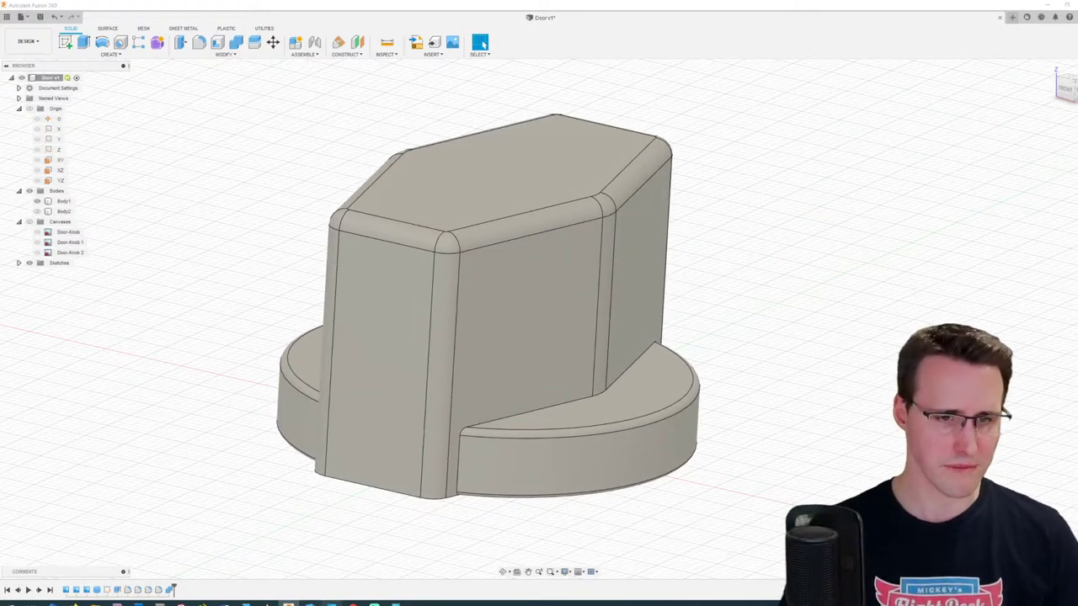
pyautogui.click(330, 603)
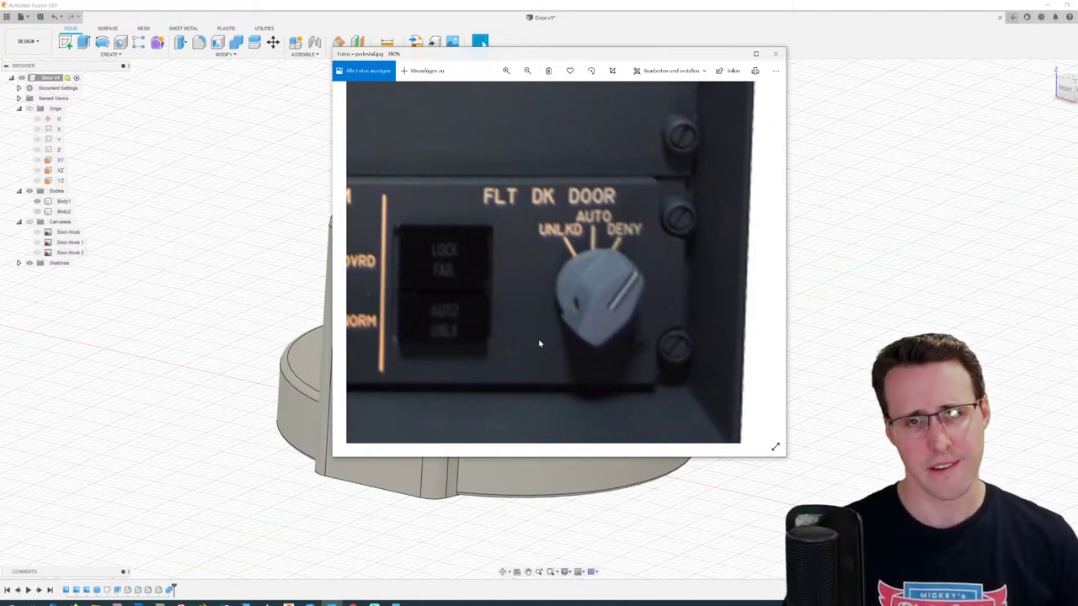
pyautogui.click(273, 243)
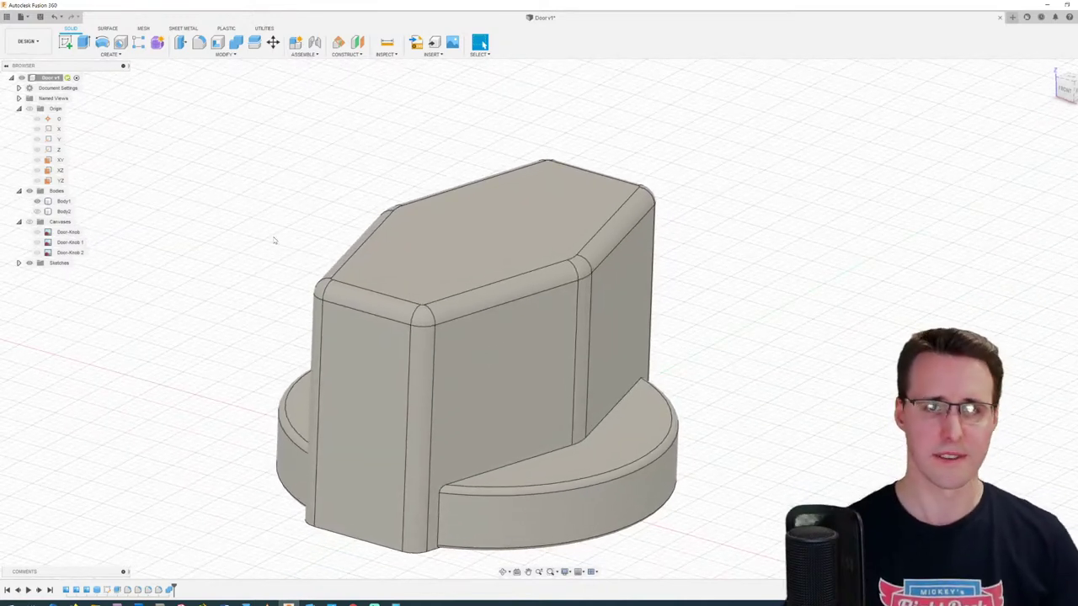
# Step: Apply a grey appearance from the favorite appearances to the joined knob body
pyautogui.press('a')
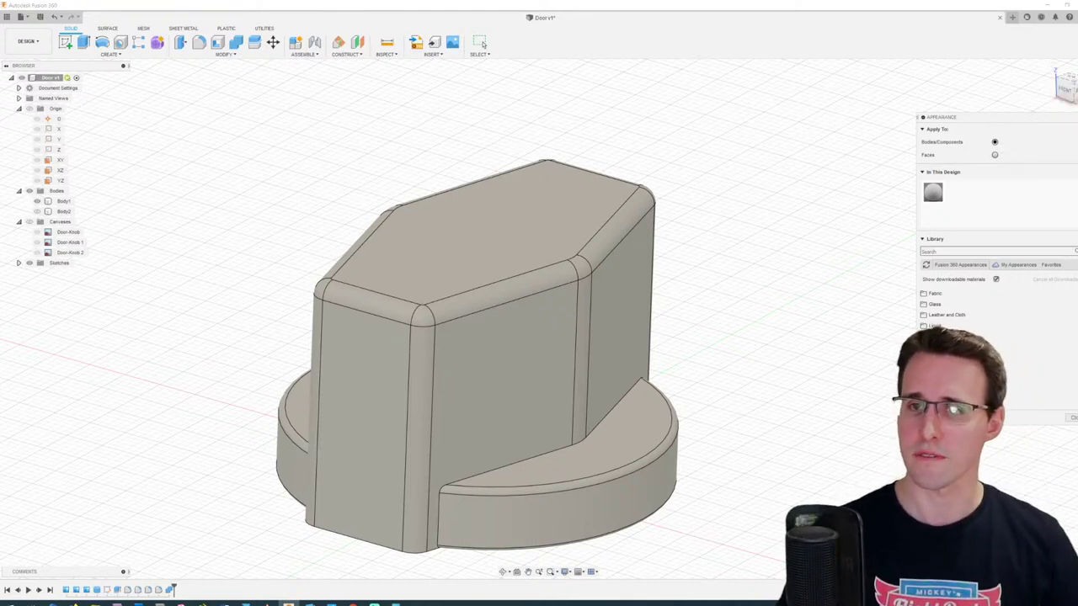
pyautogui.click(1051, 265)
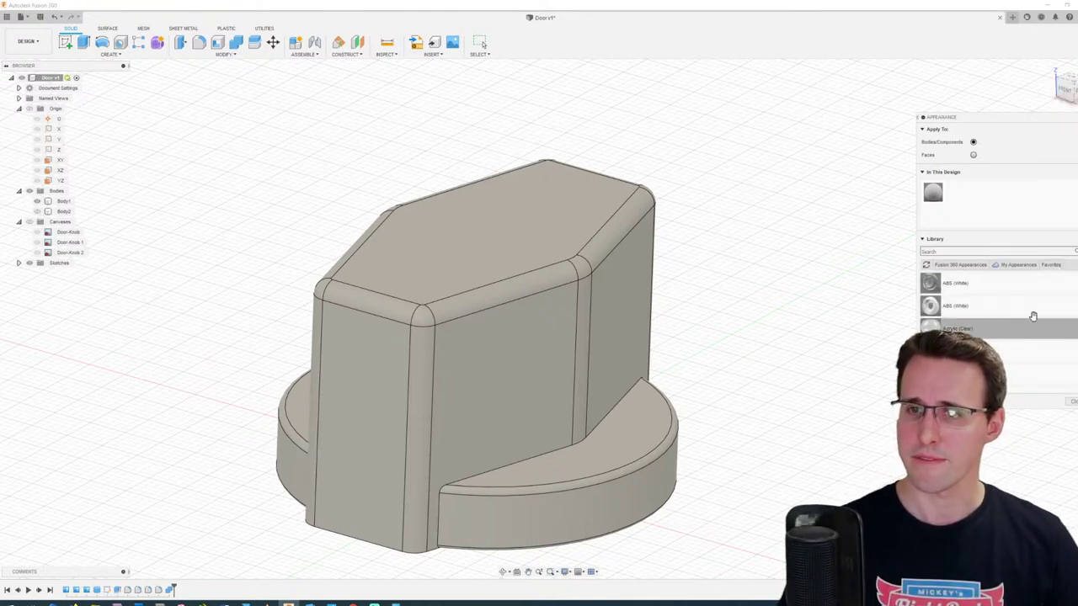
pyautogui.scroll(-2, 993, 304)
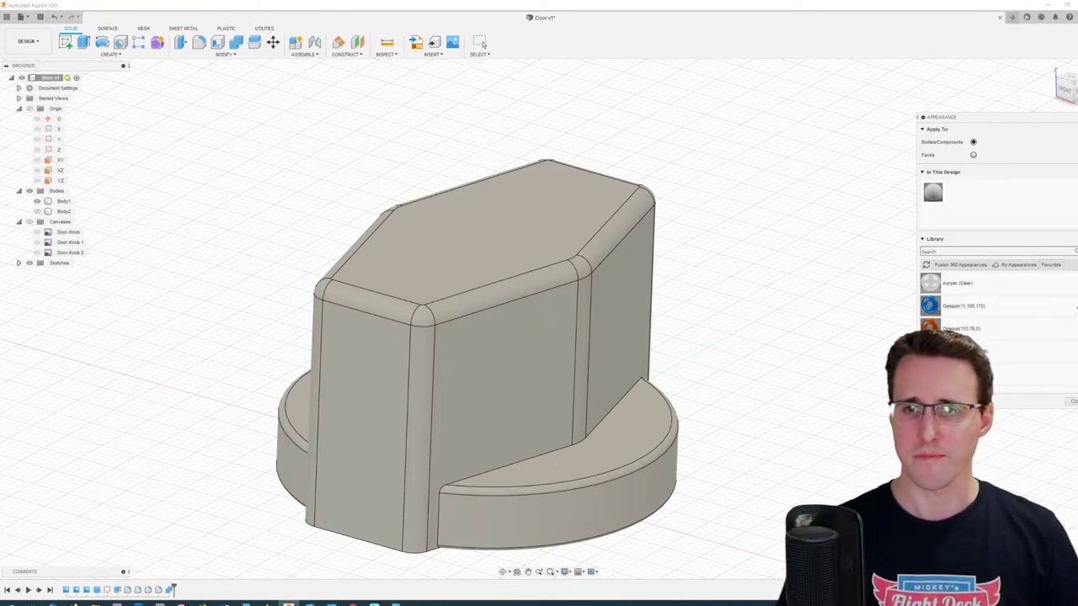
pyautogui.moveTo(1076, 306); pyautogui.dragTo(1076, 352)
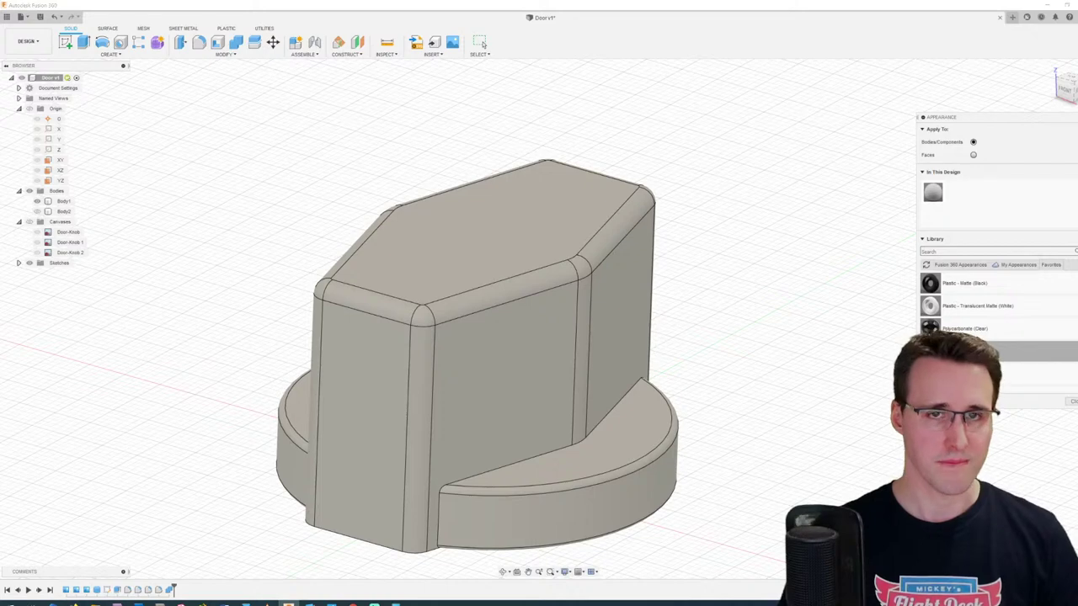
pyautogui.moveTo(934, 351); pyautogui.dragTo(531, 322)
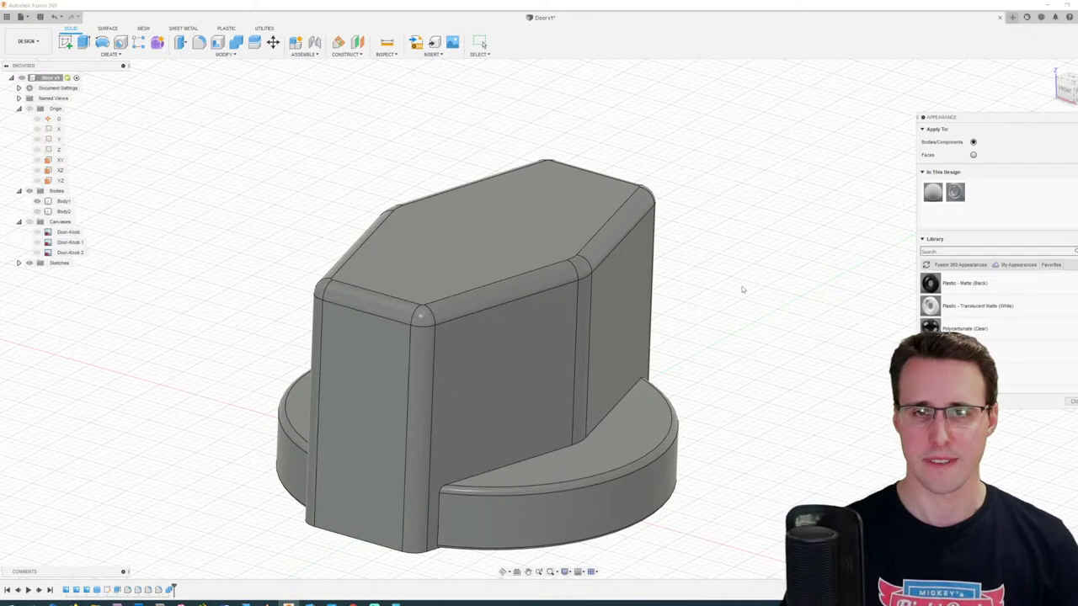
pyautogui.scroll(-3, 749, 280)
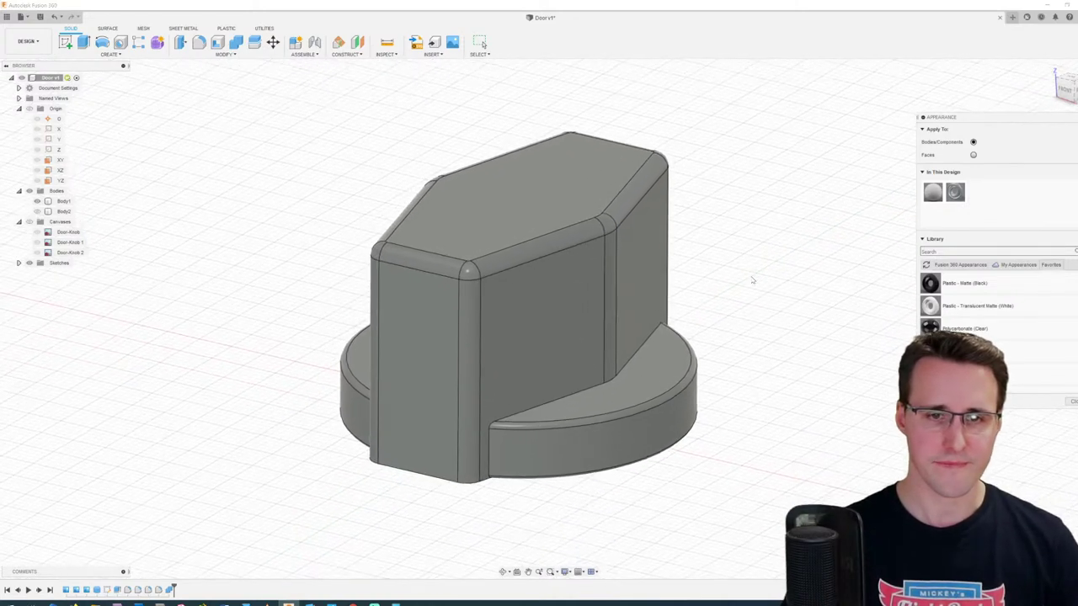
pyautogui.press('Escape')
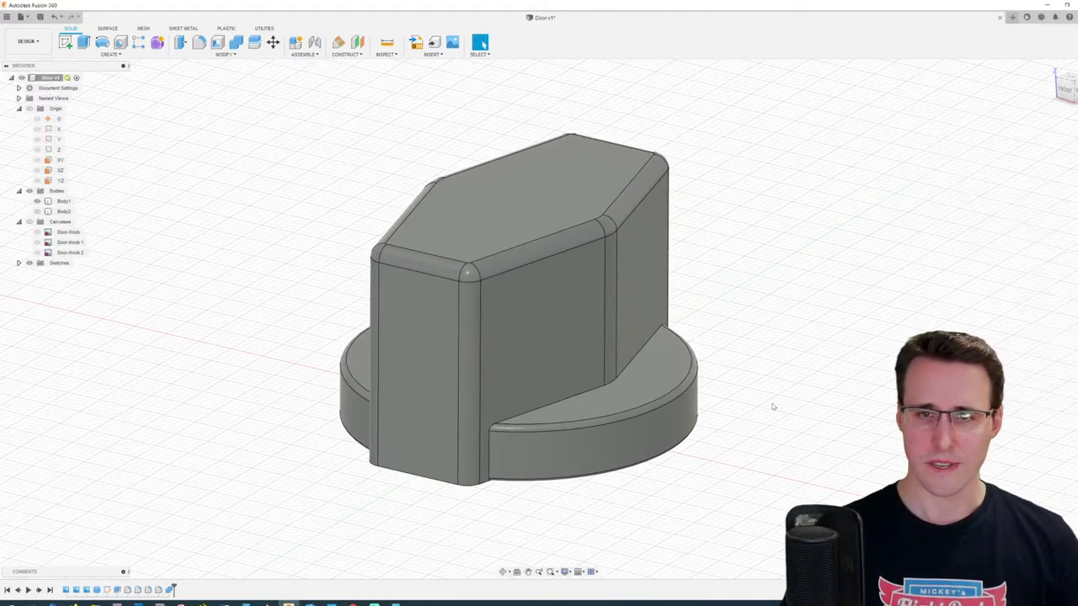
# Step: Examine the knob color and indicator markings on the DBP2590 product page, and return to Fusion 360
pyautogui.keyDown('shift'); pyautogui.moveTo(777, 392); pyautogui.dragTo(785, 371, button='middle'); pyautogui.keyUp('shift')
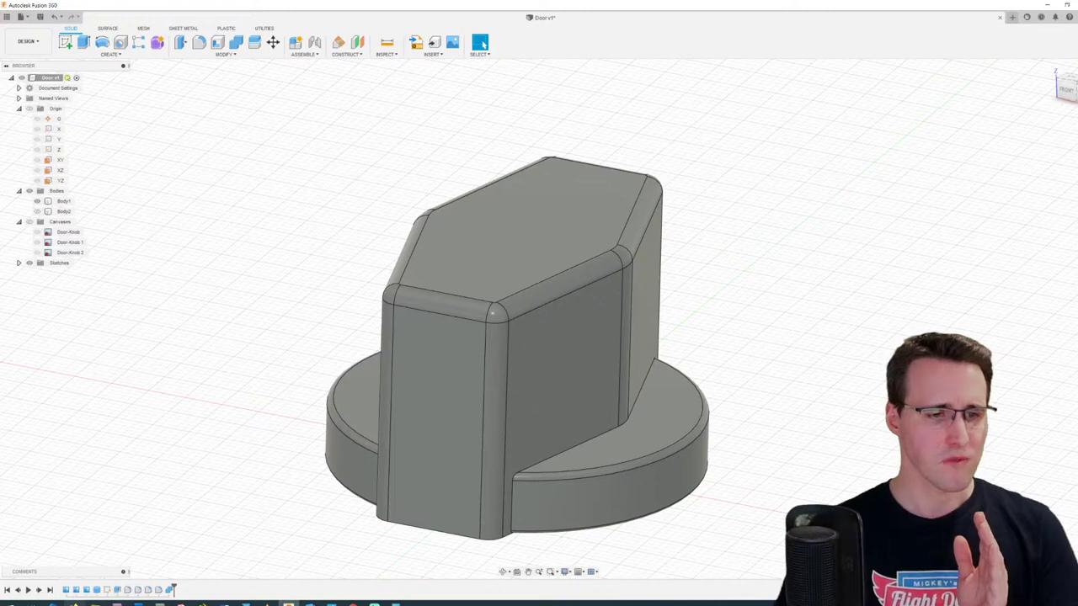
pyautogui.click(74, 603)
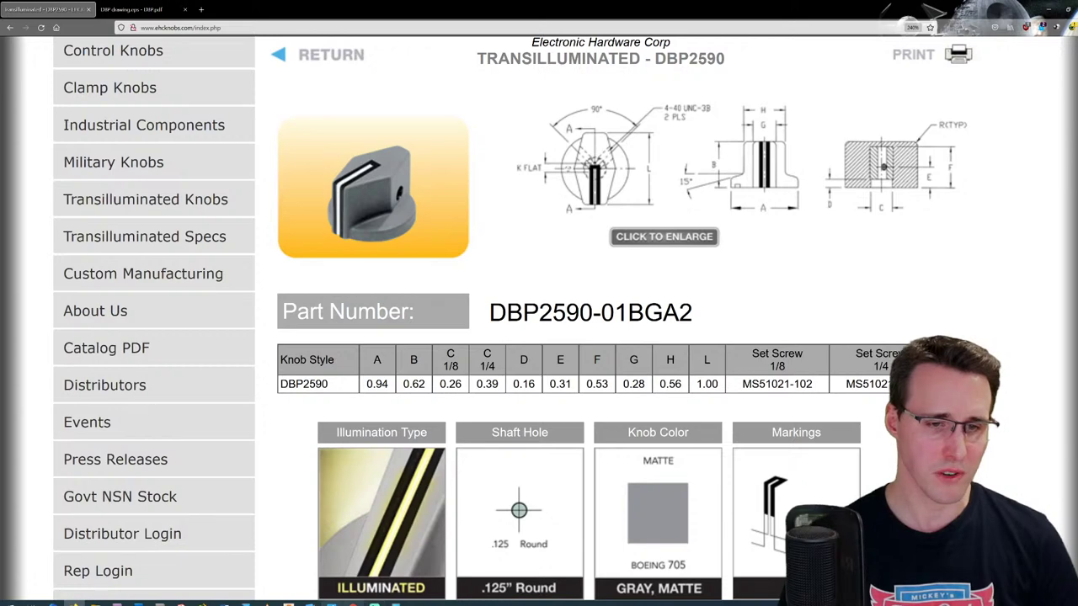
pyautogui.click(289, 602)
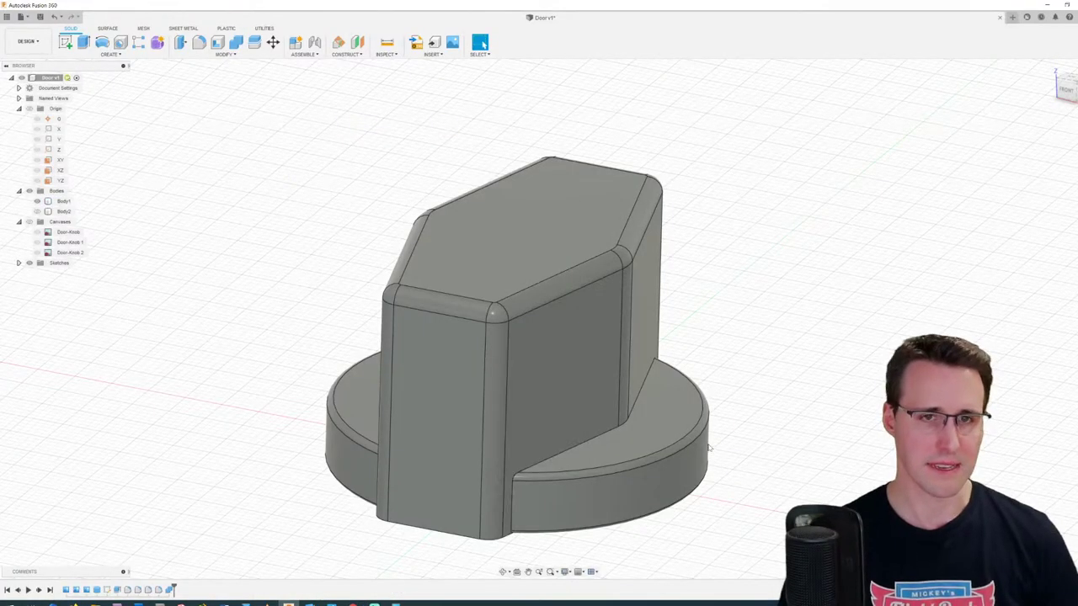
# Step: Start a sketch on the grip's top face and draw a rectangle about 2.8 mm wide from the front edge to the knob's centre line
pyautogui.keyDown('shift'); pyautogui.moveTo(710, 448); pyautogui.dragTo(678, 423, button='middle'); pyautogui.keyUp('shift')
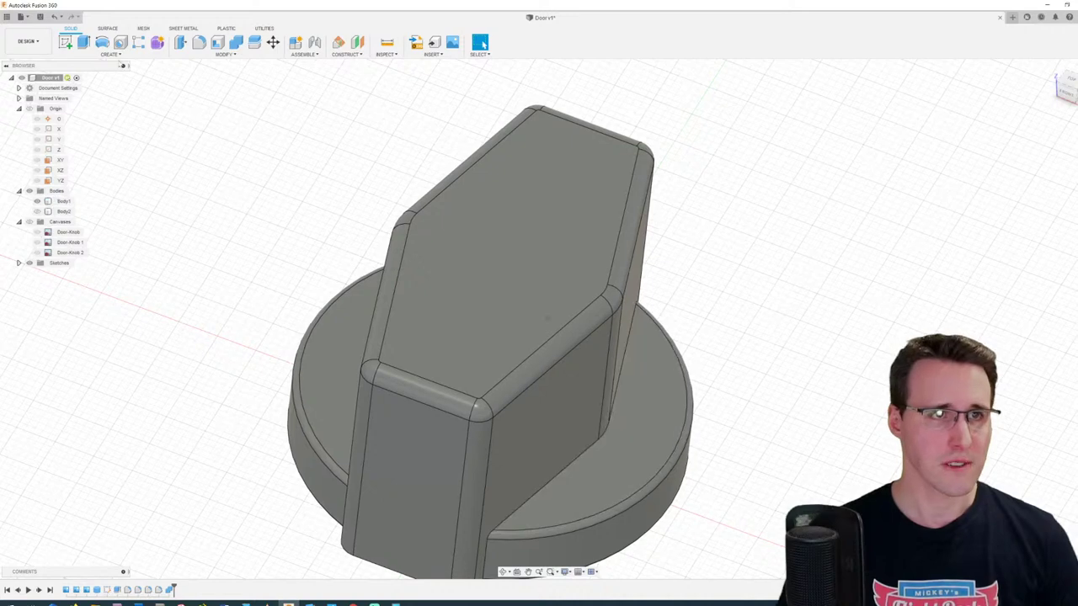
pyautogui.click(67, 45)
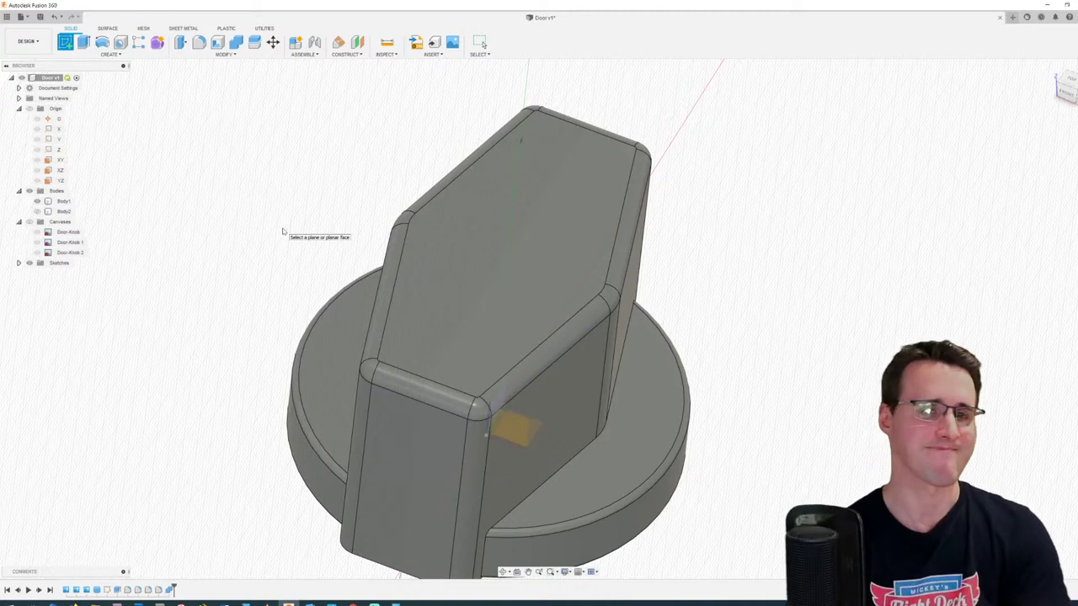
pyautogui.press('Escape')
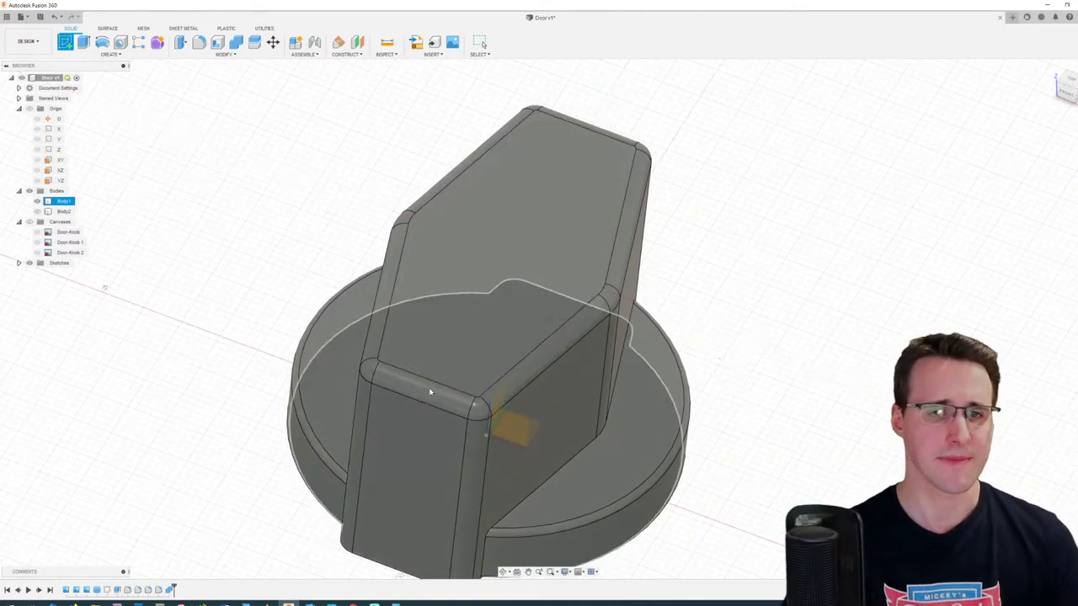
pyautogui.click(438, 356)
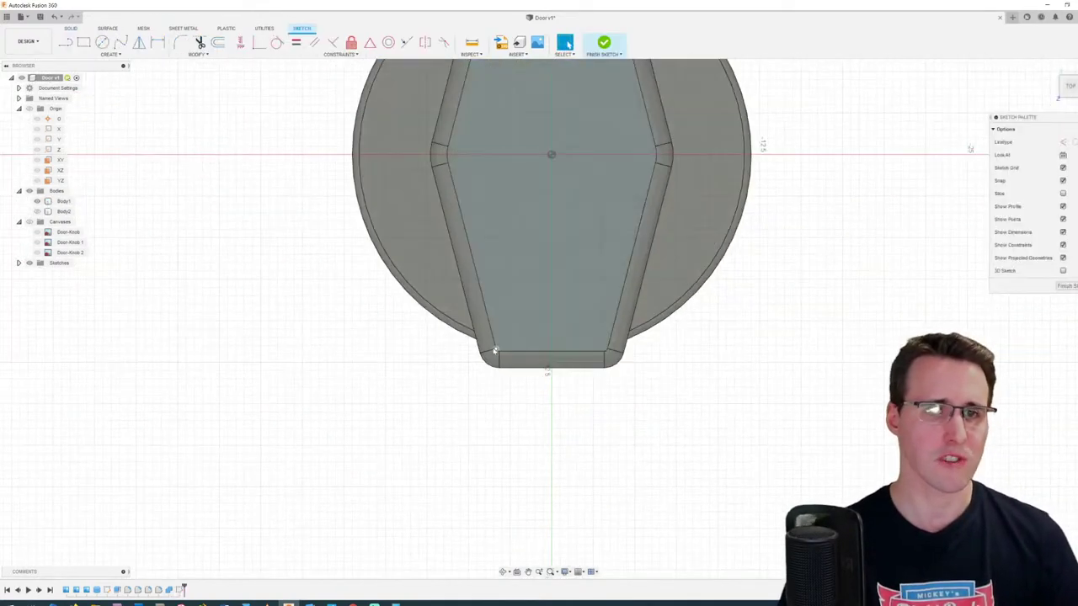
pyautogui.click(84, 44)
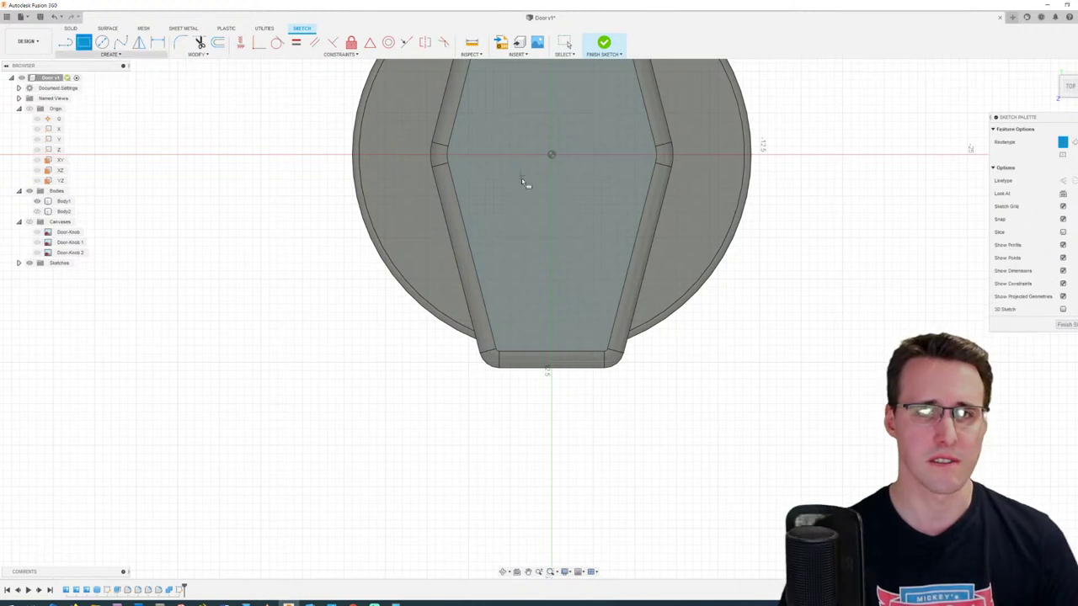
pyautogui.click(530, 352)
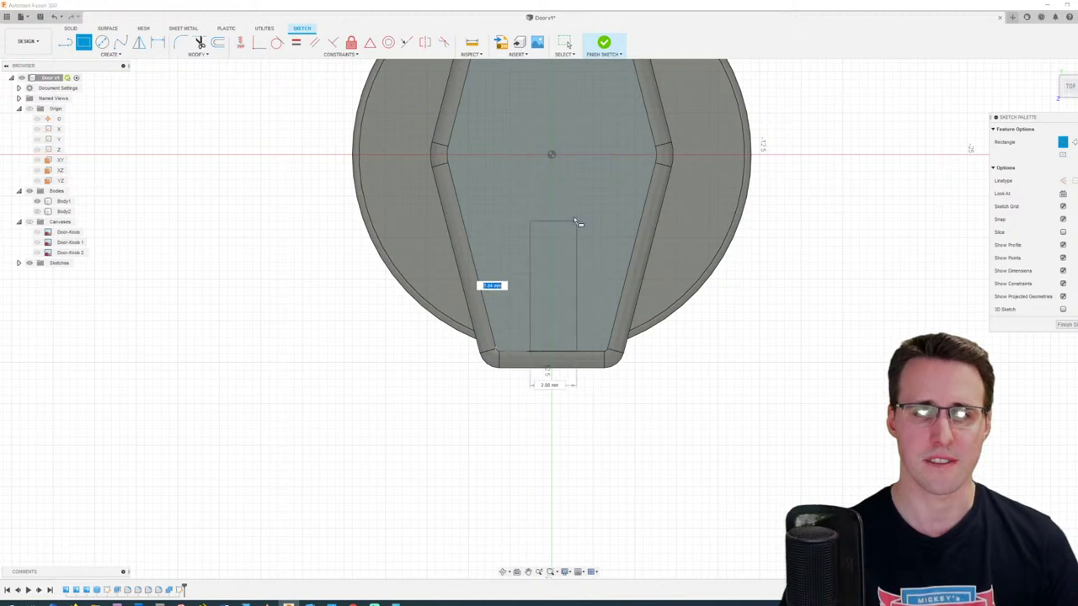
pyautogui.click(576, 157)
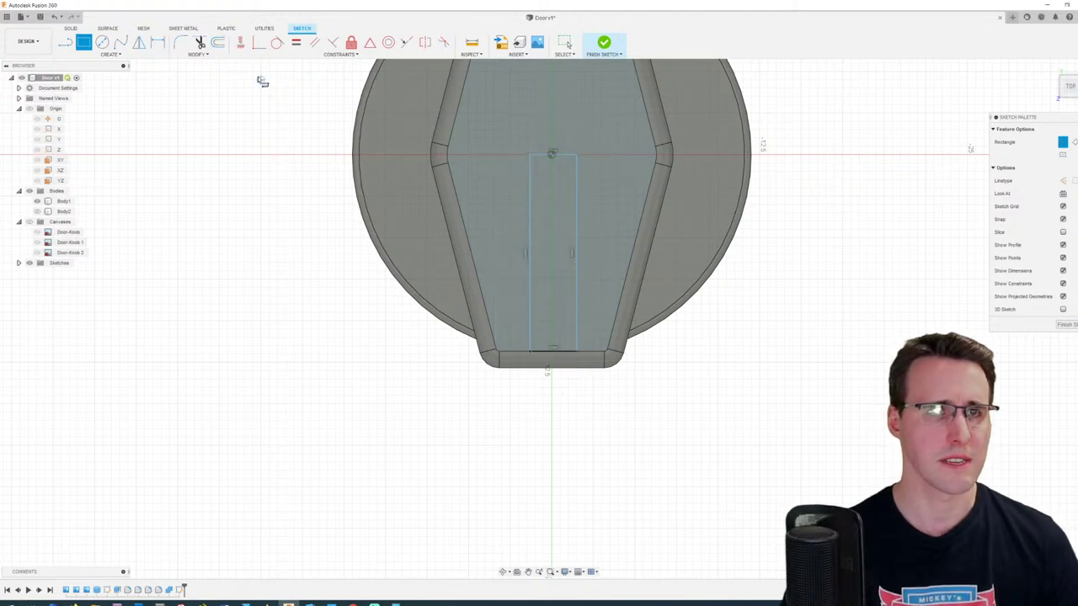
# Step: Offset the indicator rectangle 1 mm inward to form a narrow inner rectangle
pyautogui.click(218, 43)
pyautogui.click(578, 168)
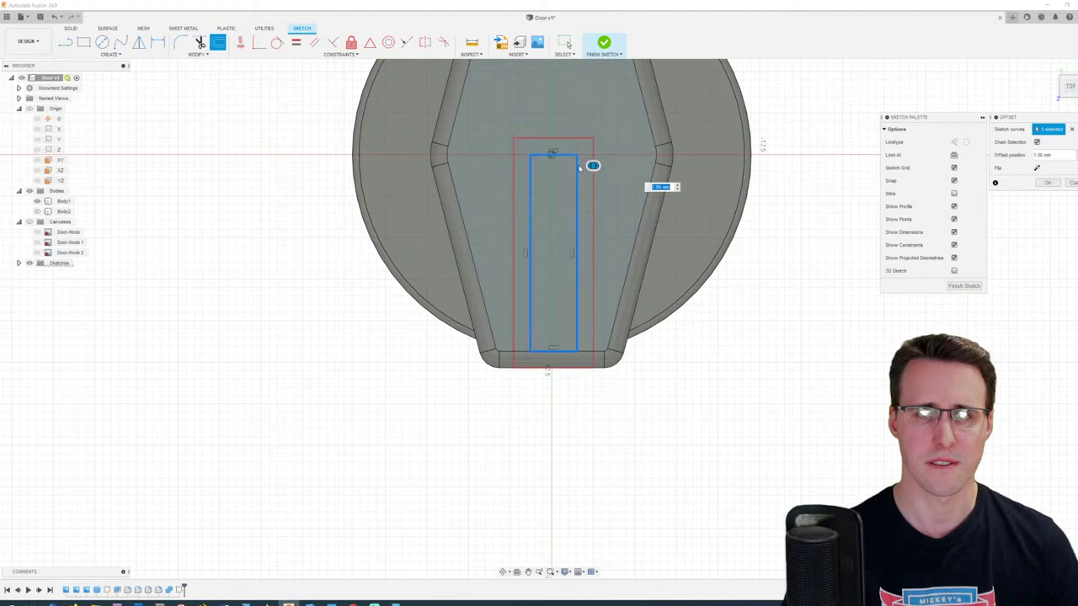
pyautogui.moveTo(592, 165); pyautogui.dragTo(570, 178)
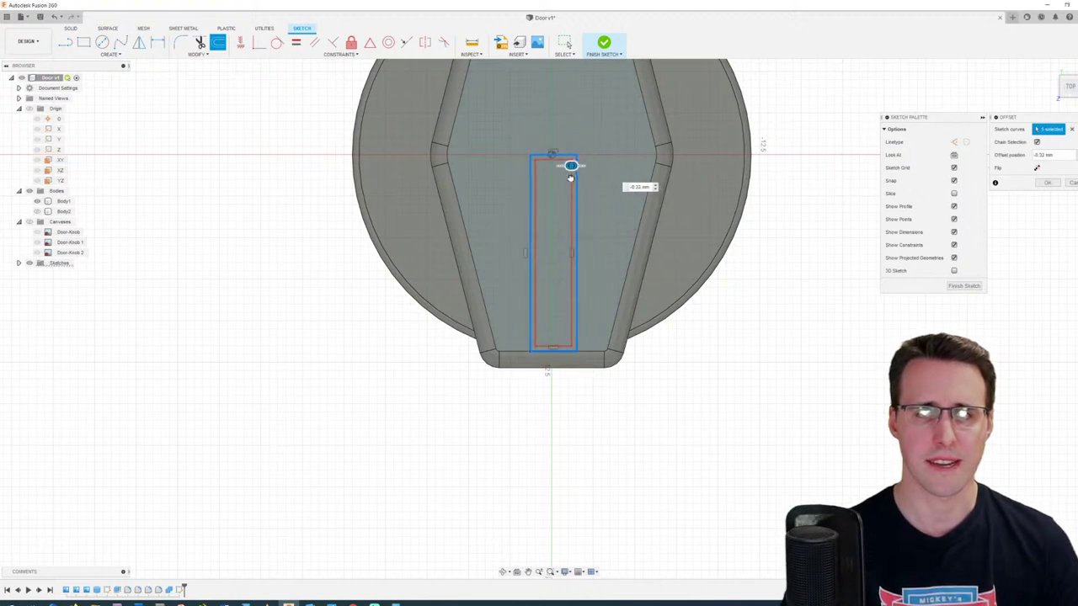
pyautogui.click(635, 191)
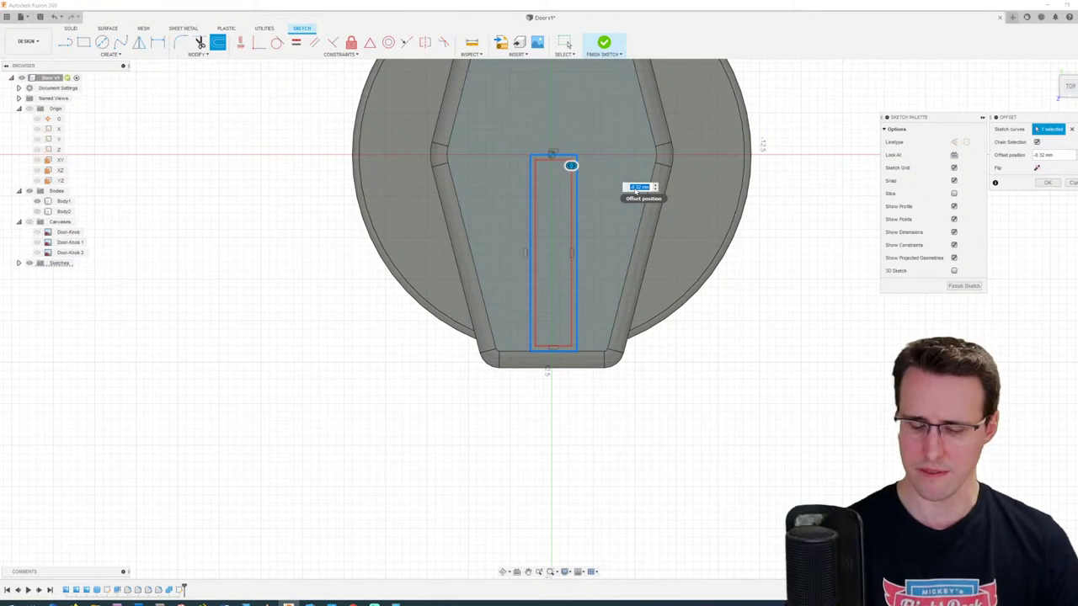
pyautogui.write('-1')
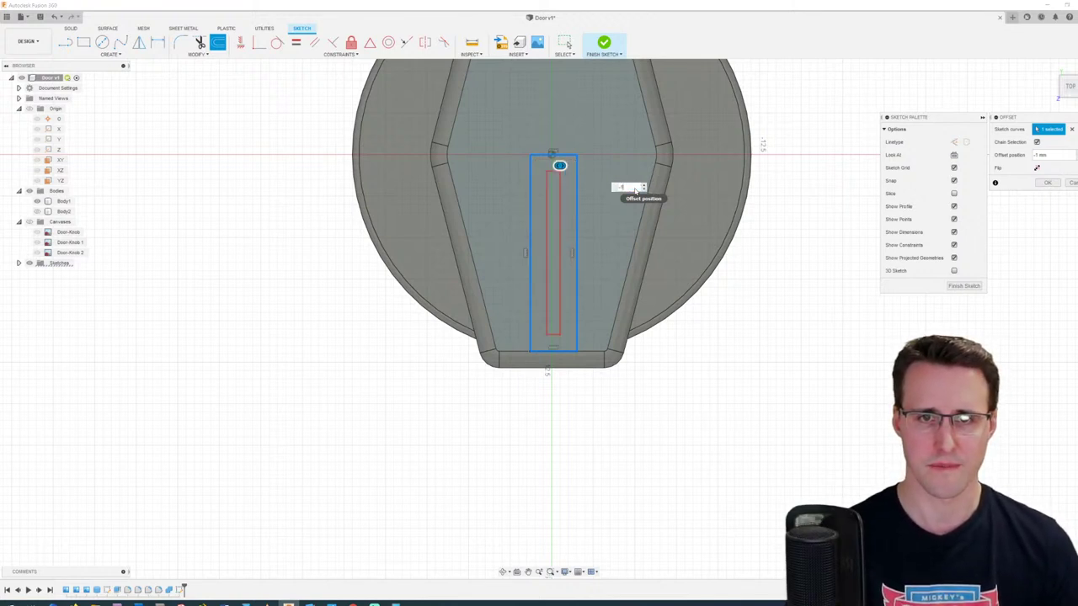
pyautogui.press('Return')
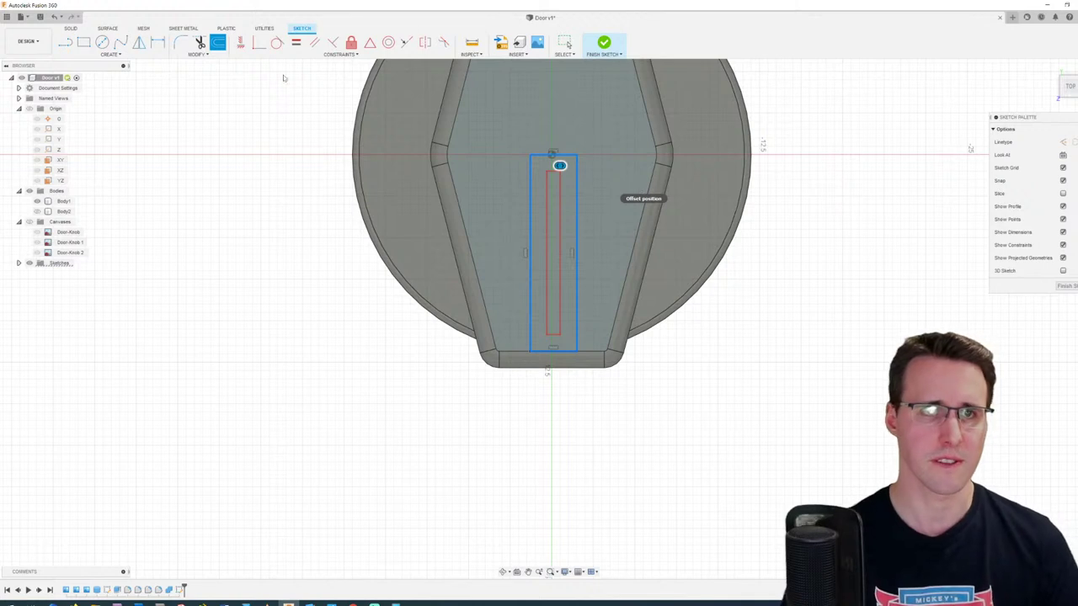
# Step: Try trimming the front ends of both rectangles and redrawing the outer closing line, and undo these edits
pyautogui.press('t')
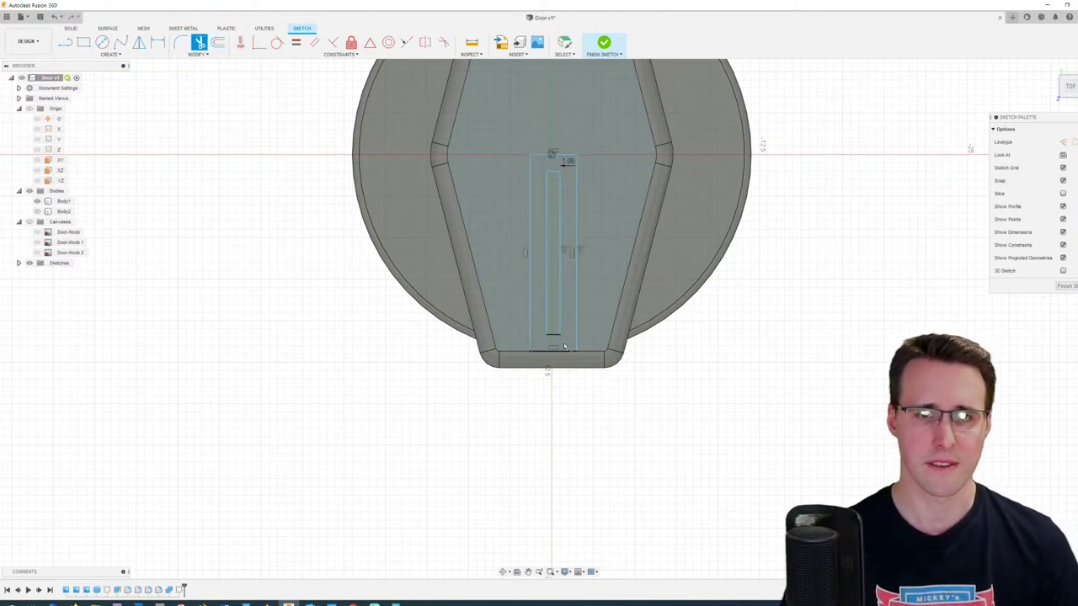
pyautogui.click(555, 336)
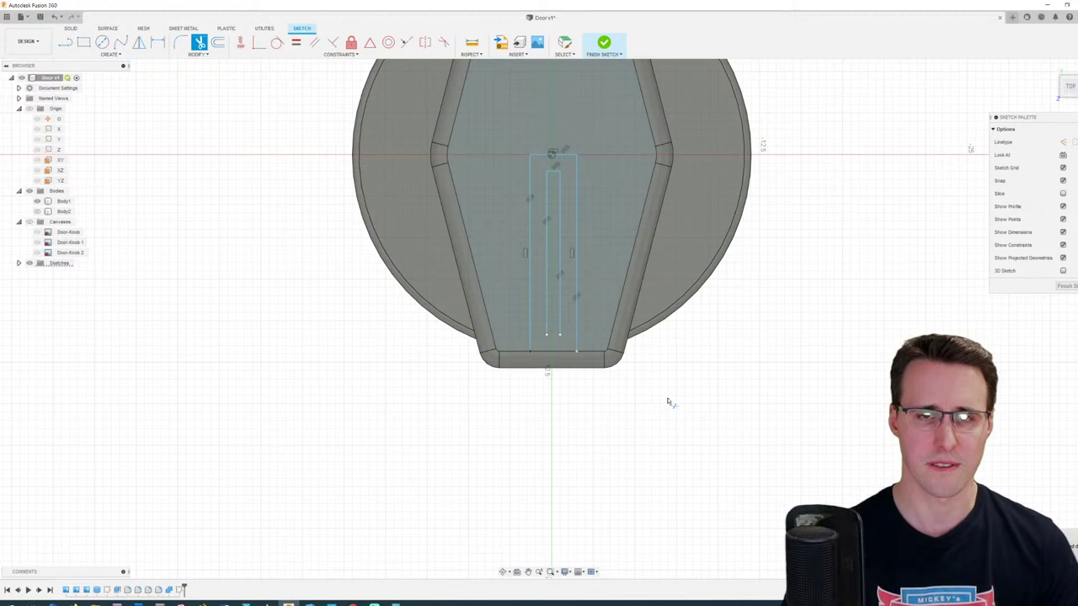
pyautogui.scroll(1, 653, 383)
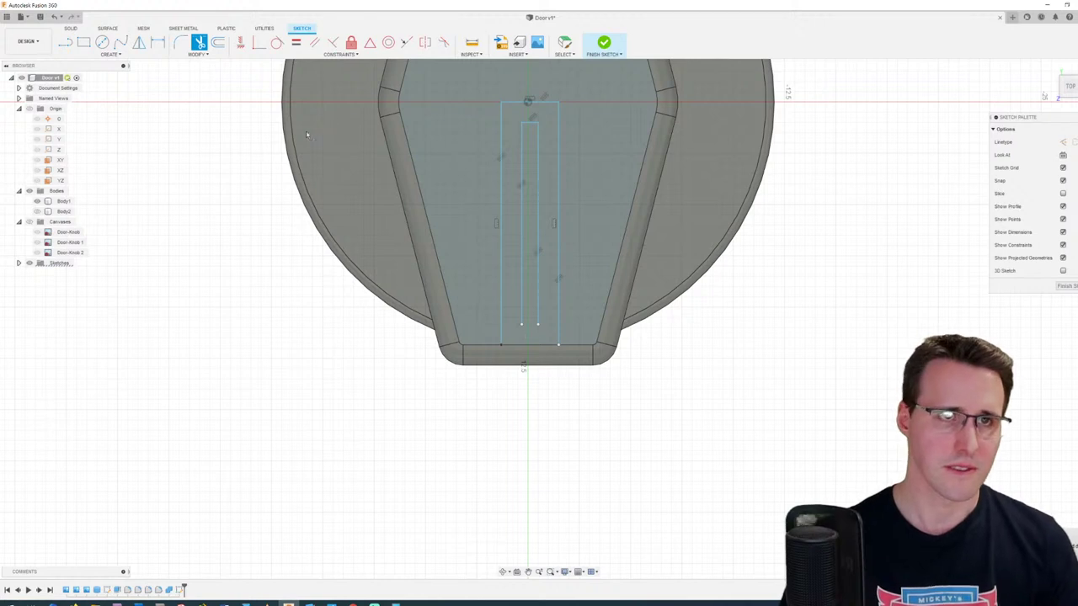
pyautogui.click(65, 42)
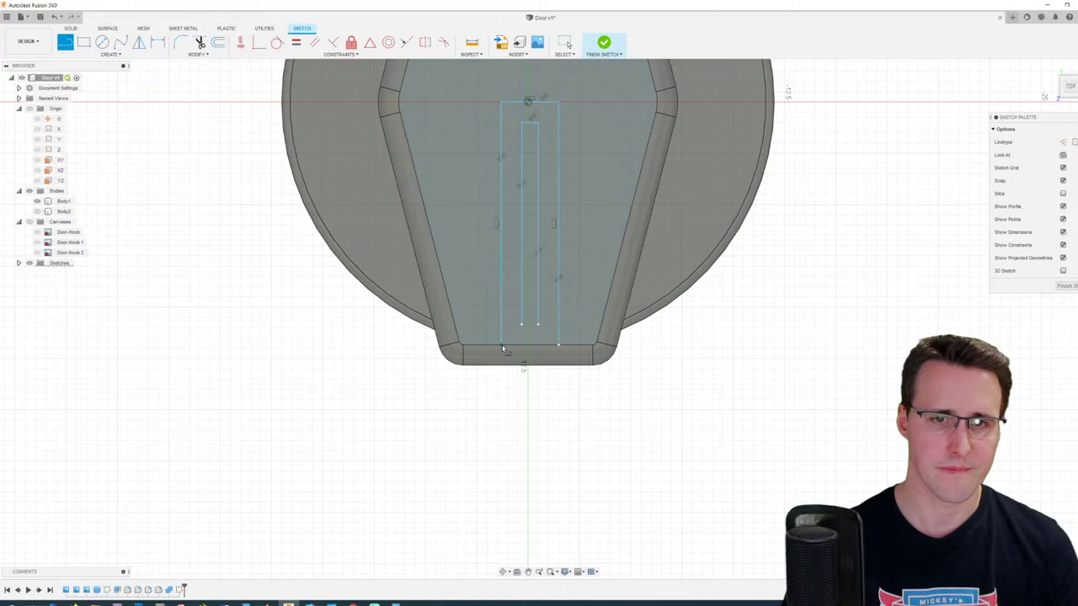
pyautogui.click(502, 345)
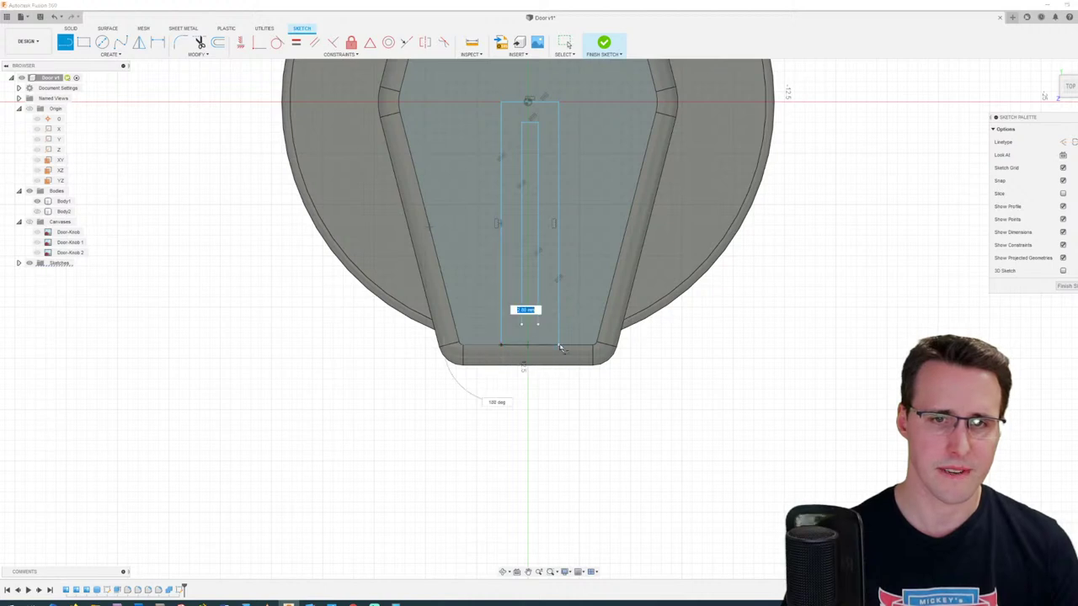
pyautogui.click(558, 344)
pyautogui.press('Escape')
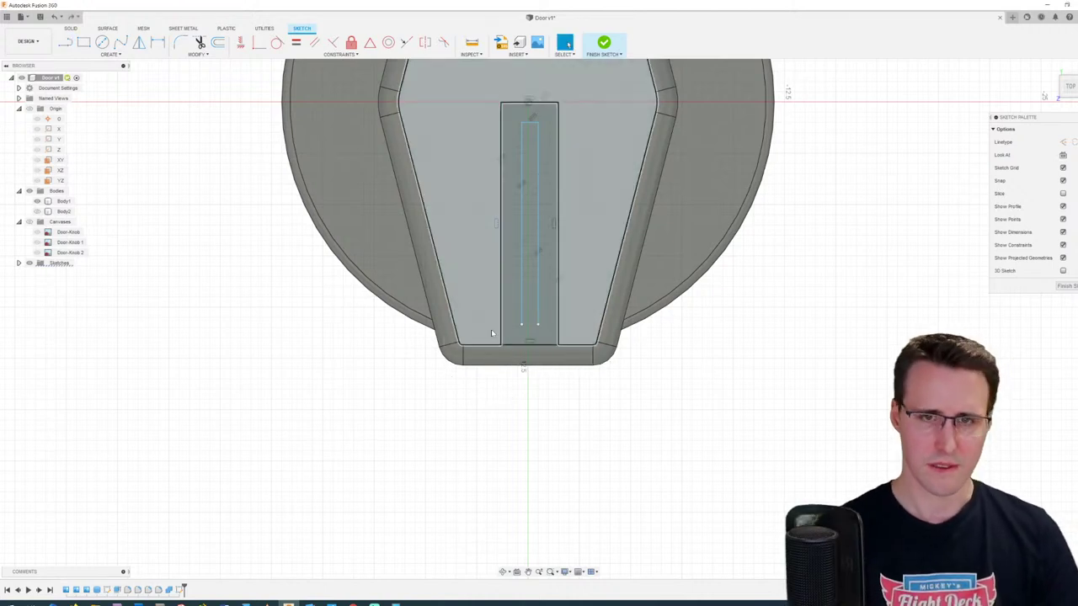
pyautogui.hotkey('ctrl', 'z')
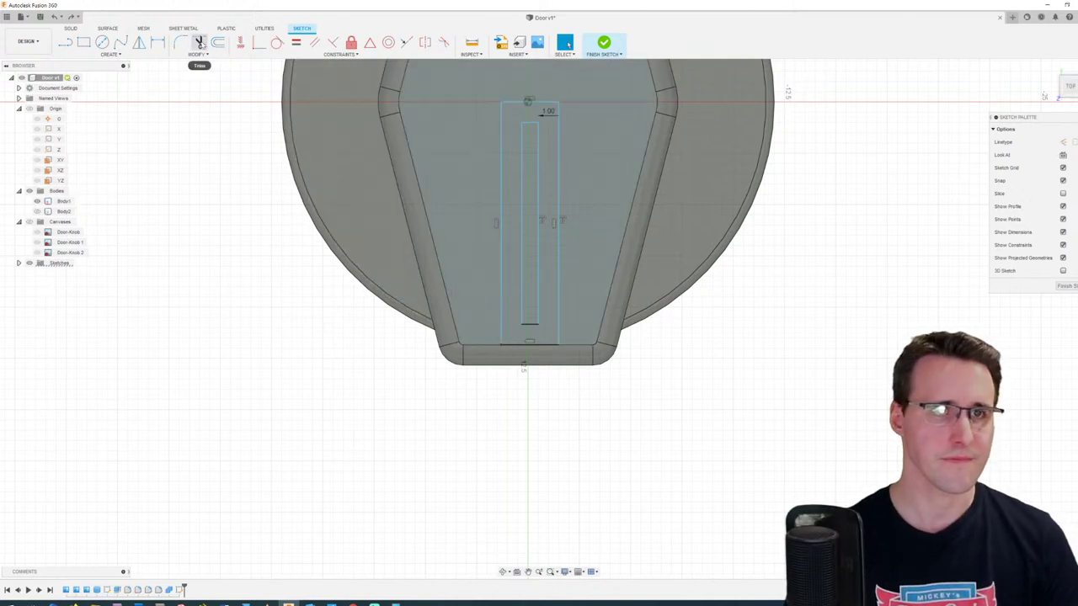
# Step: Trim away the inner rectangle's front end and extend its two long sides to the outer rectangle's front line
pyautogui.click(199, 42)
pyautogui.click(530, 327)
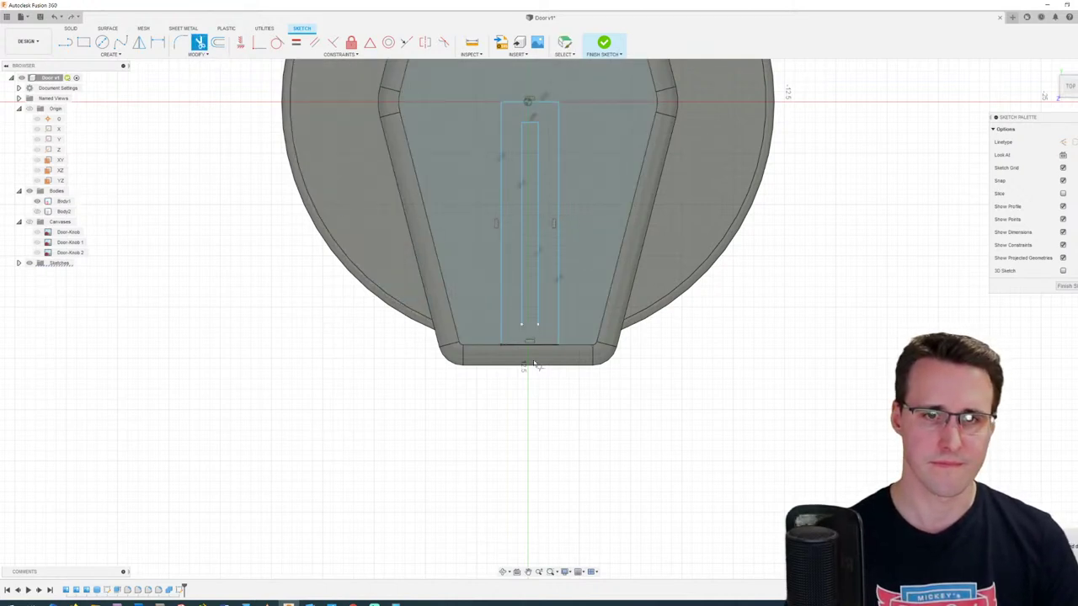
pyautogui.click(196, 53)
pyautogui.click(197, 93)
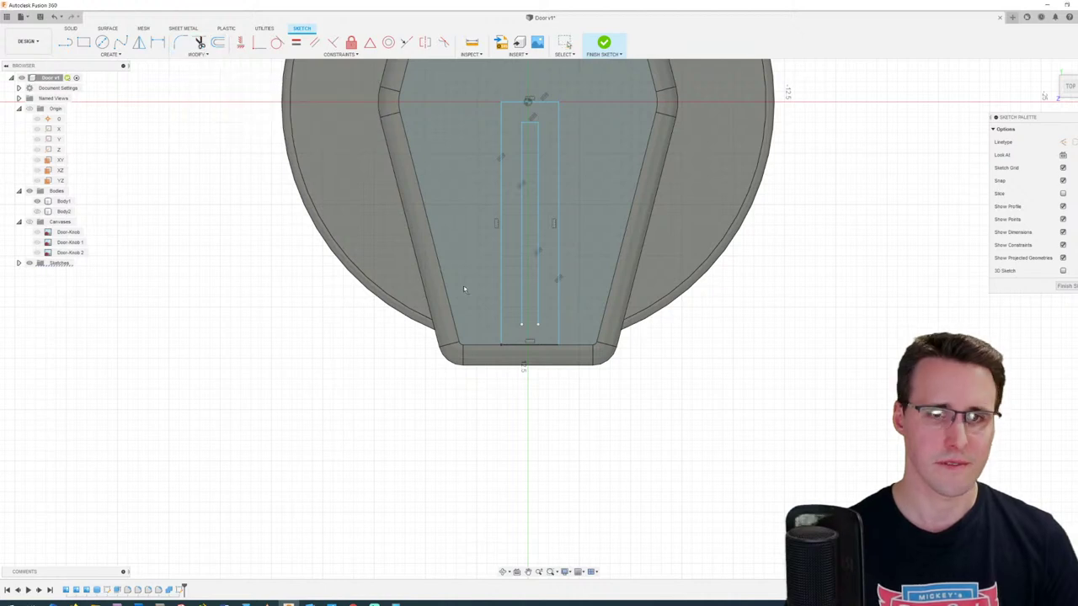
pyautogui.click(521, 315)
pyautogui.click(539, 320)
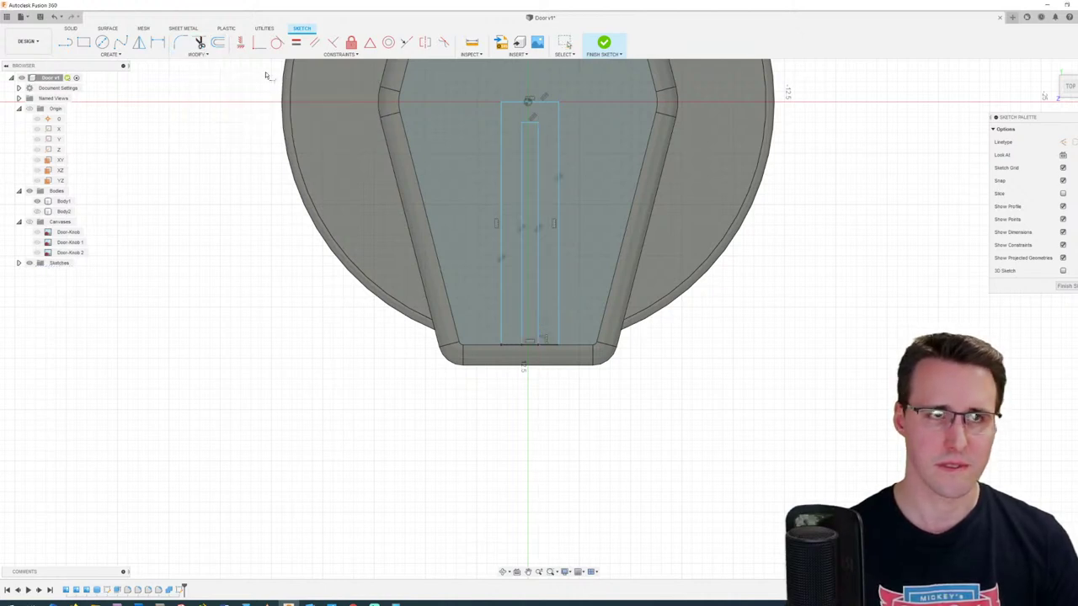
# Step: Trim the front line segment between the two extended inner lines to leave a U-shaped outline, and finish the sketch
pyautogui.click(199, 42)
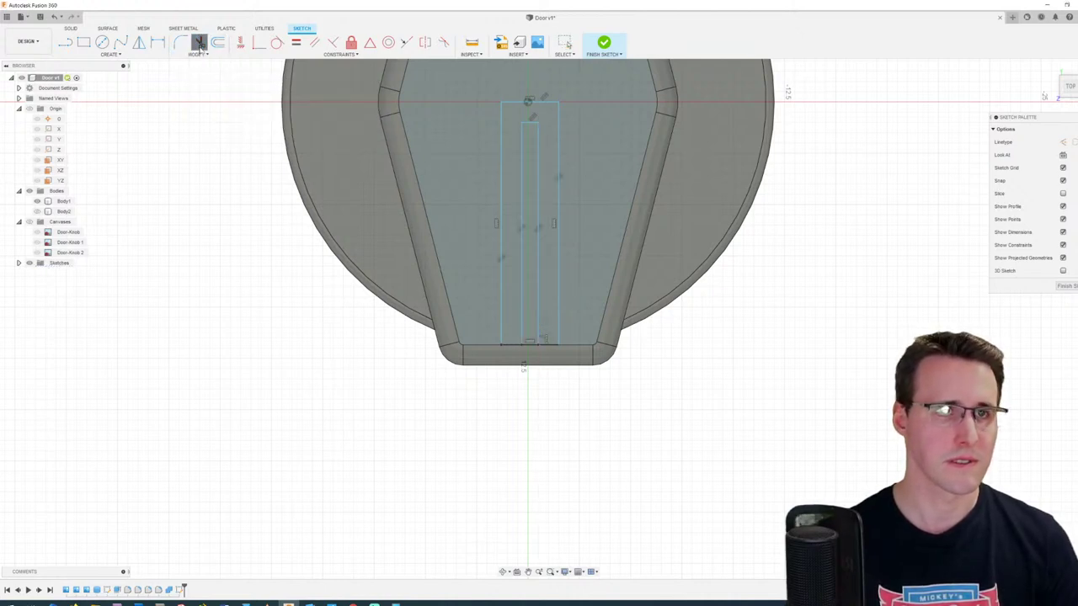
pyautogui.click(531, 345)
pyautogui.moveTo(718, 277); pyautogui.dragTo(648, 267, button='middle')
pyautogui.scroll(1, 478, 267)
pyautogui.moveTo(479, 267); pyautogui.dragTo(461, 300, button='middle')
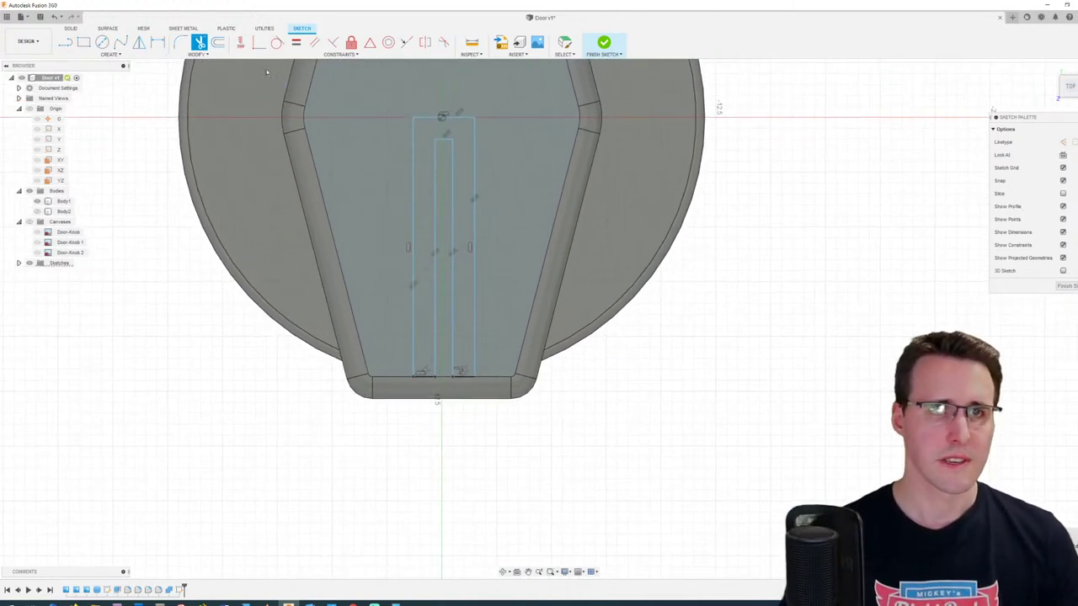
pyautogui.click(618, 44)
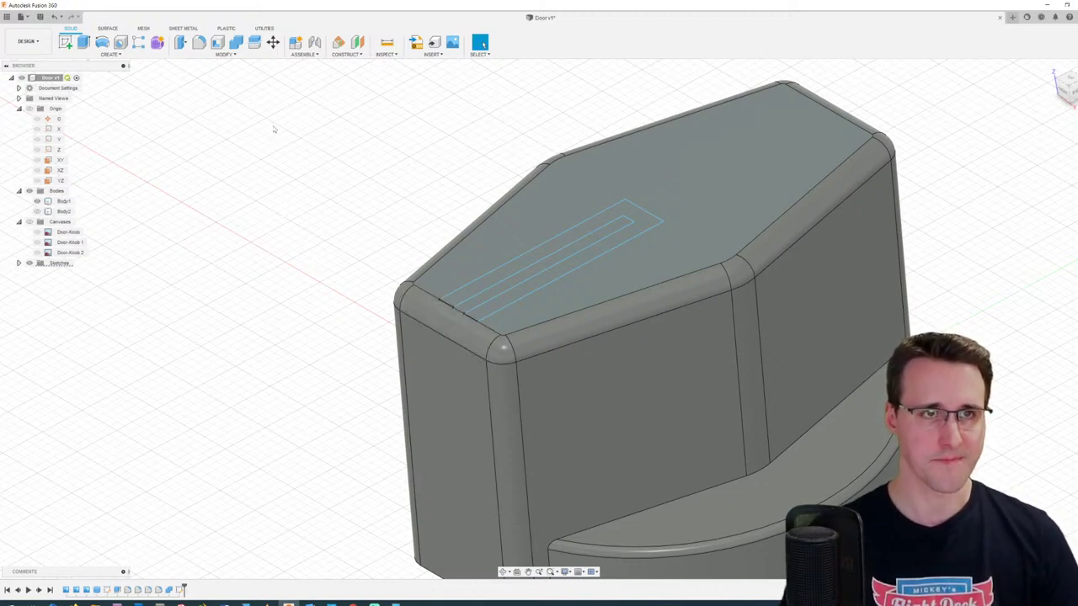
pyautogui.click(232, 55)
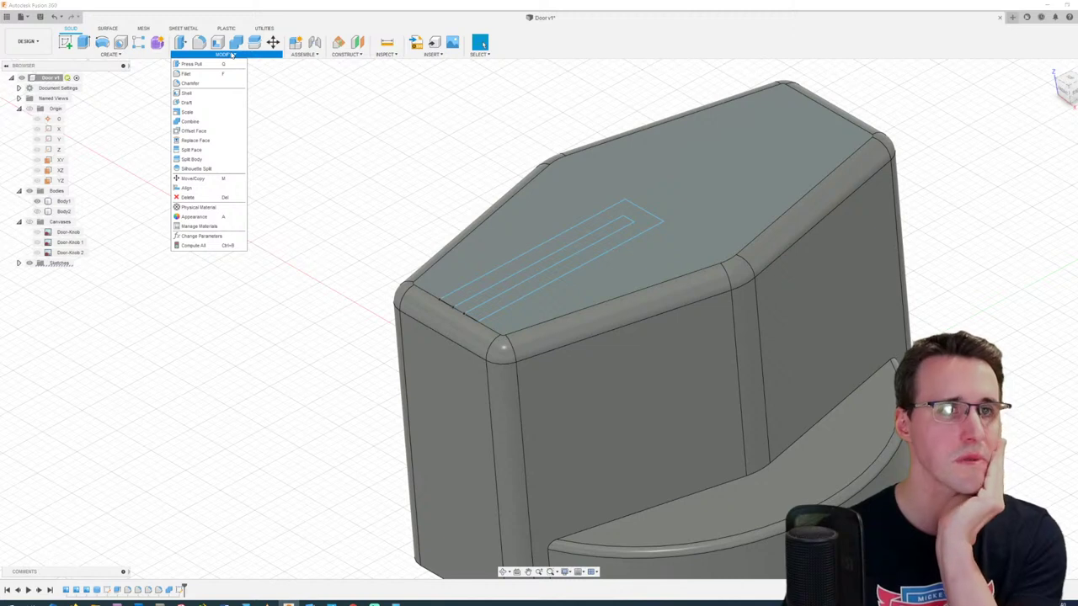
pyautogui.click(146, 56)
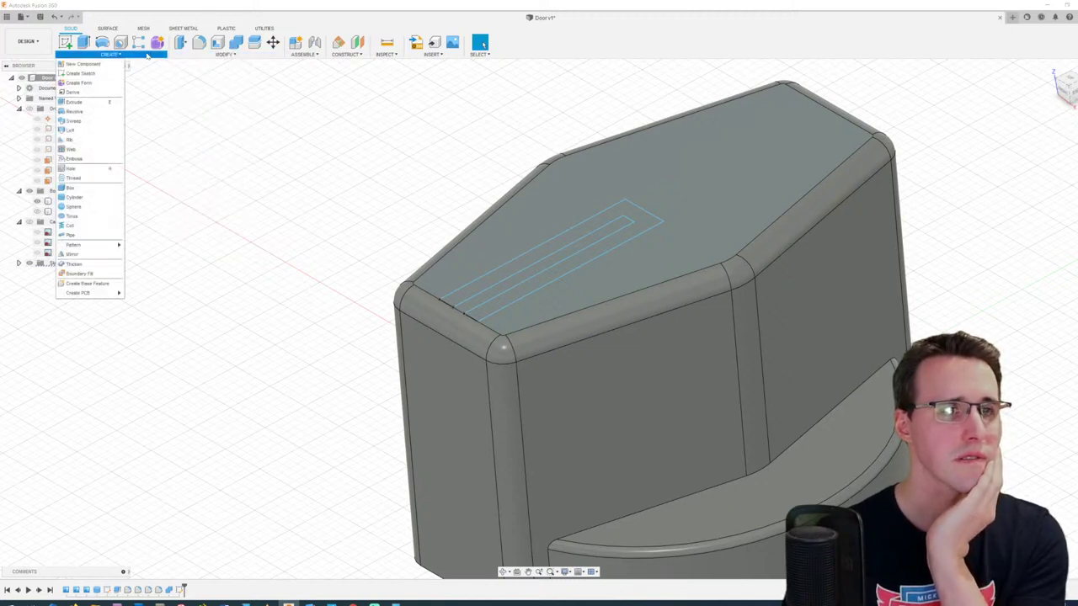
pyautogui.click(202, 55)
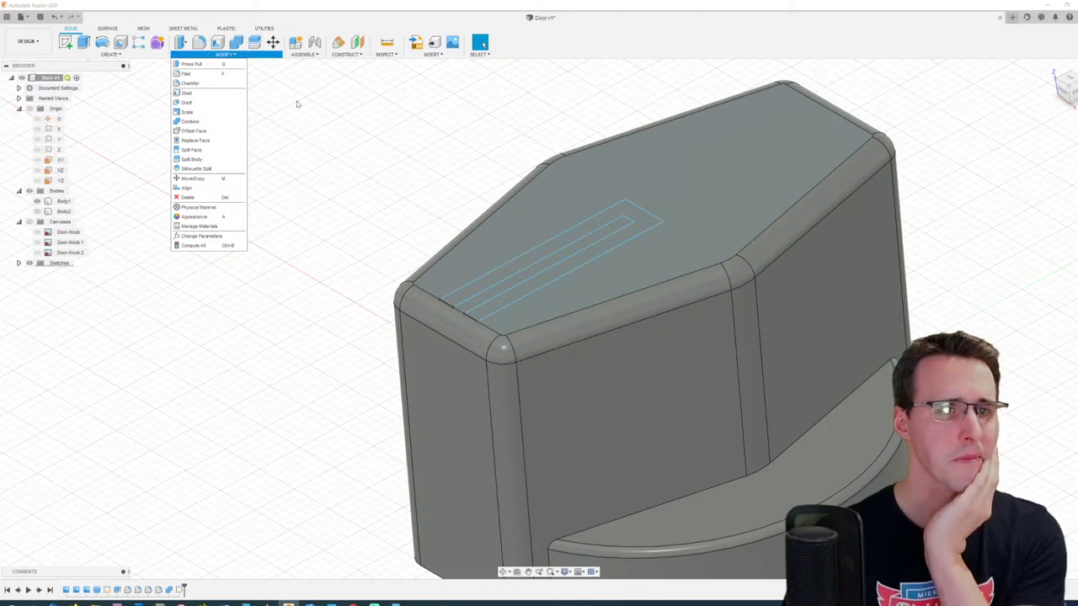
pyautogui.click(374, 216)
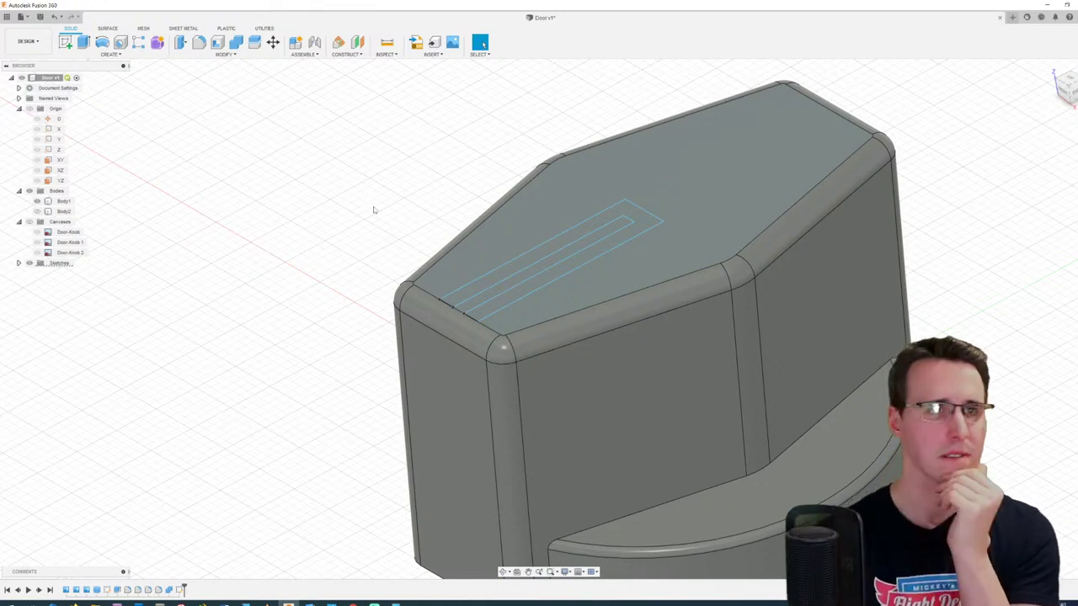
pyautogui.click(110, 54)
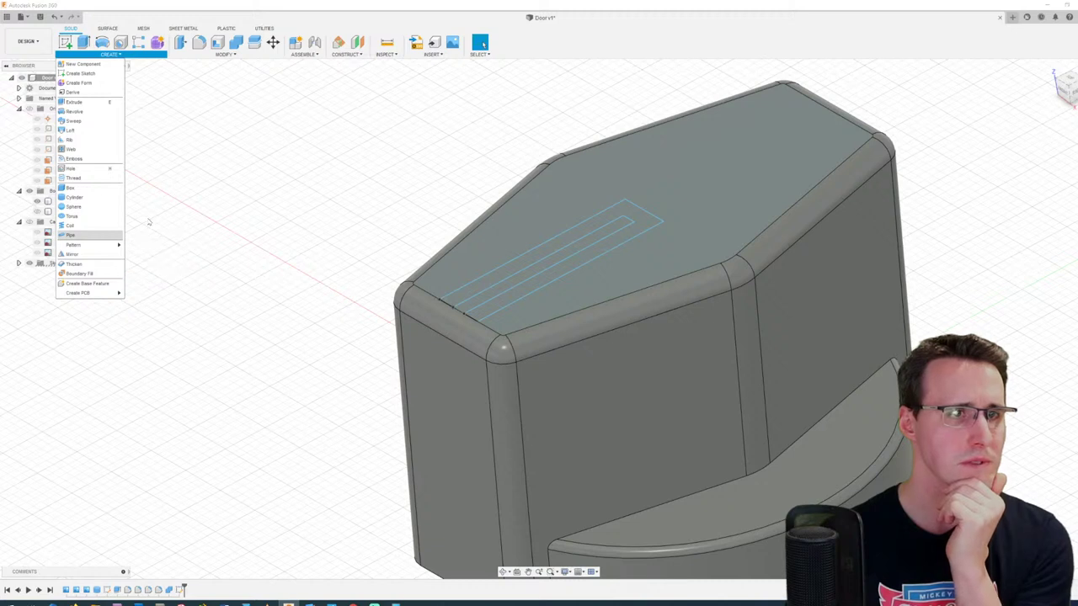
pyautogui.press('Escape')
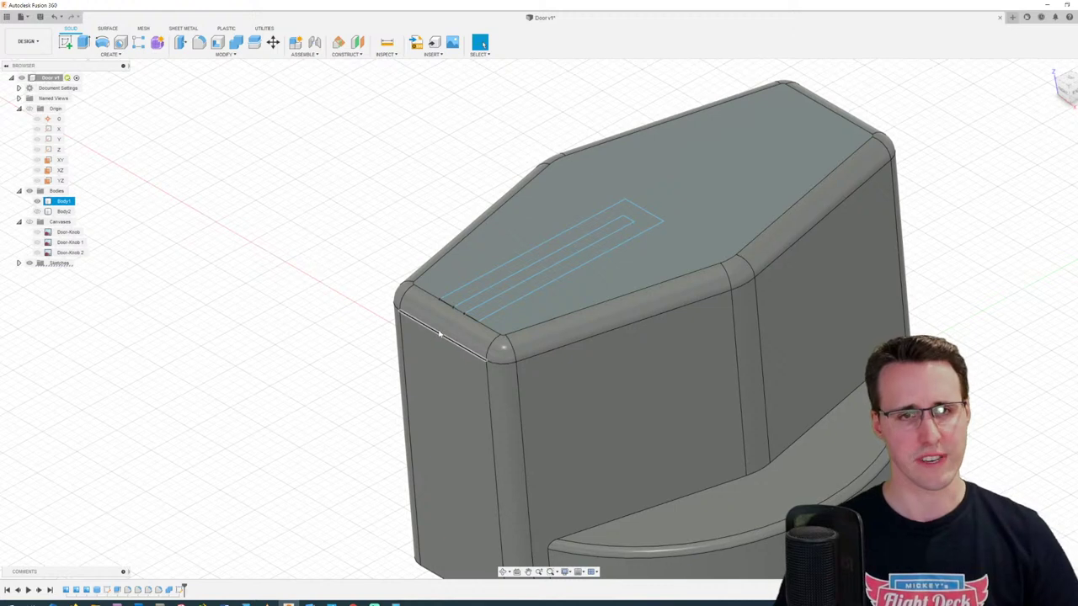
# Step: Use Press Pull on the U-shaped indicator profile with a distance of -0.2 mm to cut it into the grip's top face
pyautogui.keyDown('shift'); pyautogui.moveTo(440, 334); pyautogui.dragTo(445, 320, button='middle'); pyautogui.keyUp('shift')
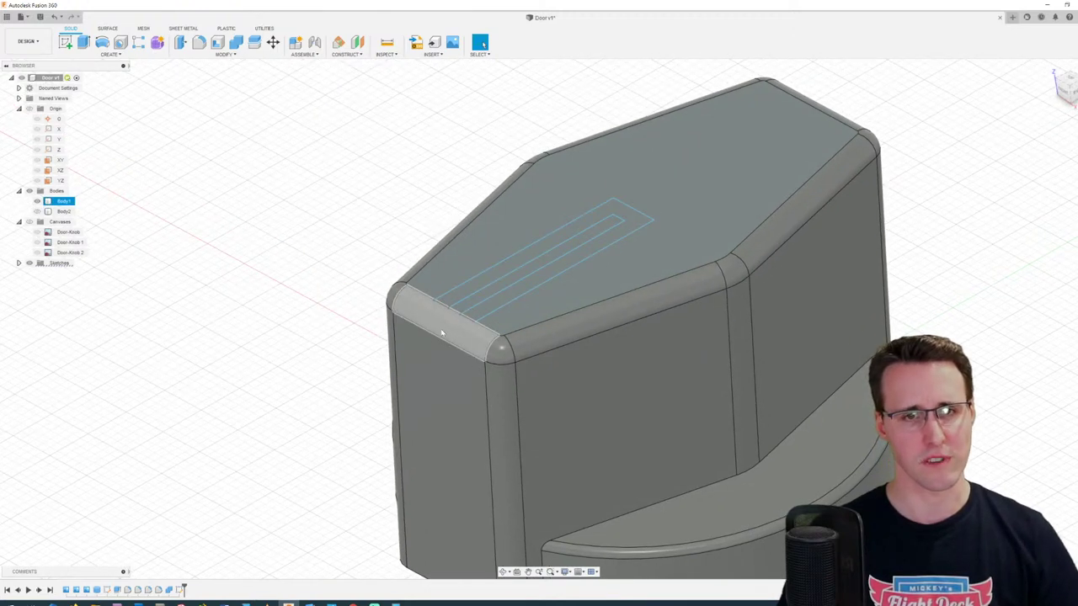
pyautogui.keyDown('shift'); pyautogui.moveTo(425, 386); pyautogui.dragTo(461, 410, button='middle'); pyautogui.keyUp('shift')
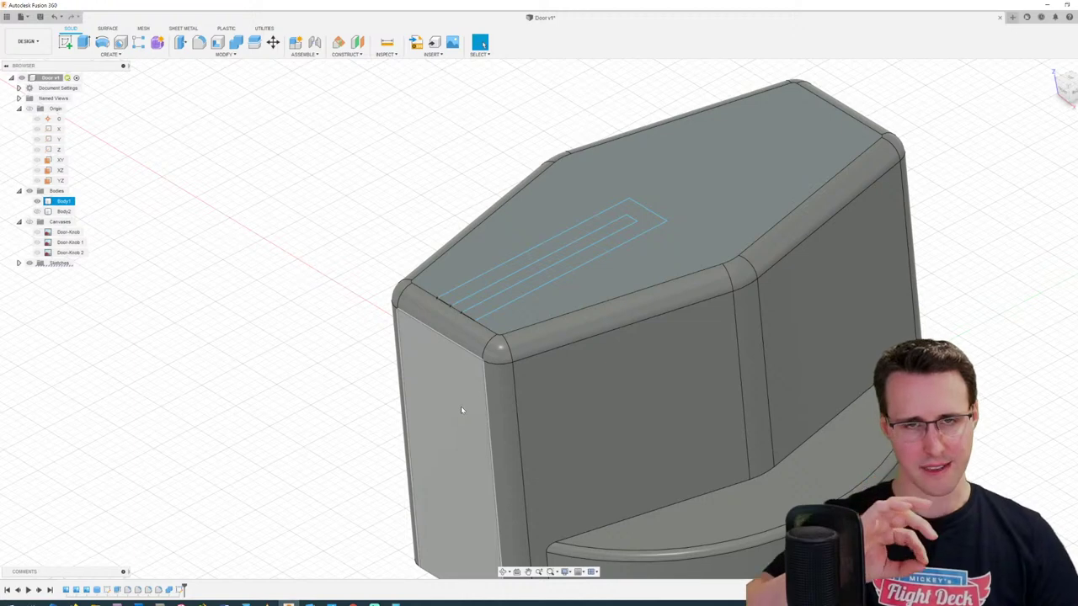
pyautogui.scroll(3, 461, 407)
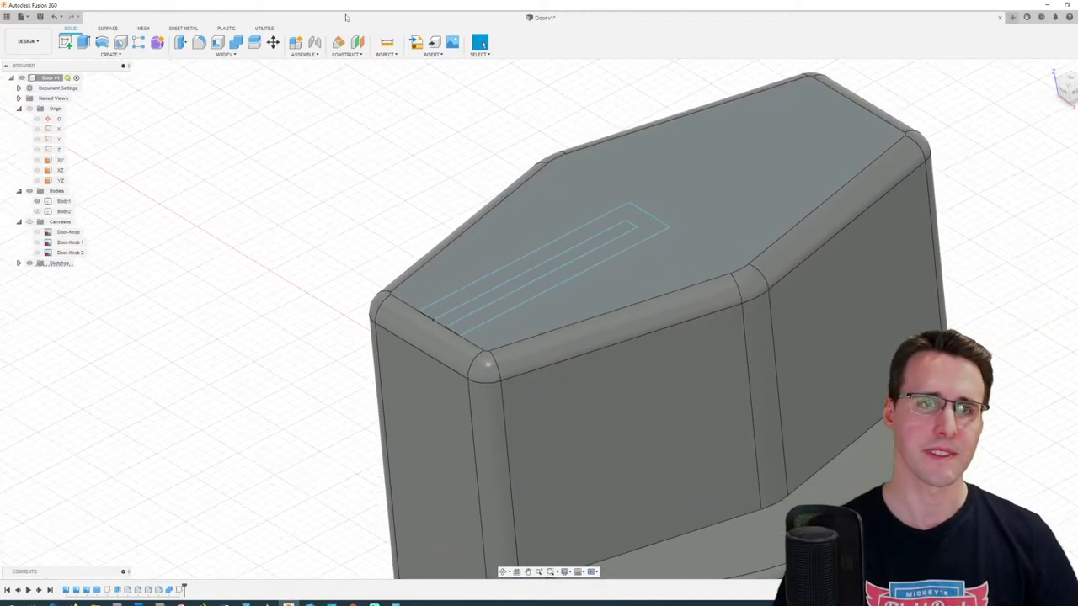
pyautogui.click(181, 42)
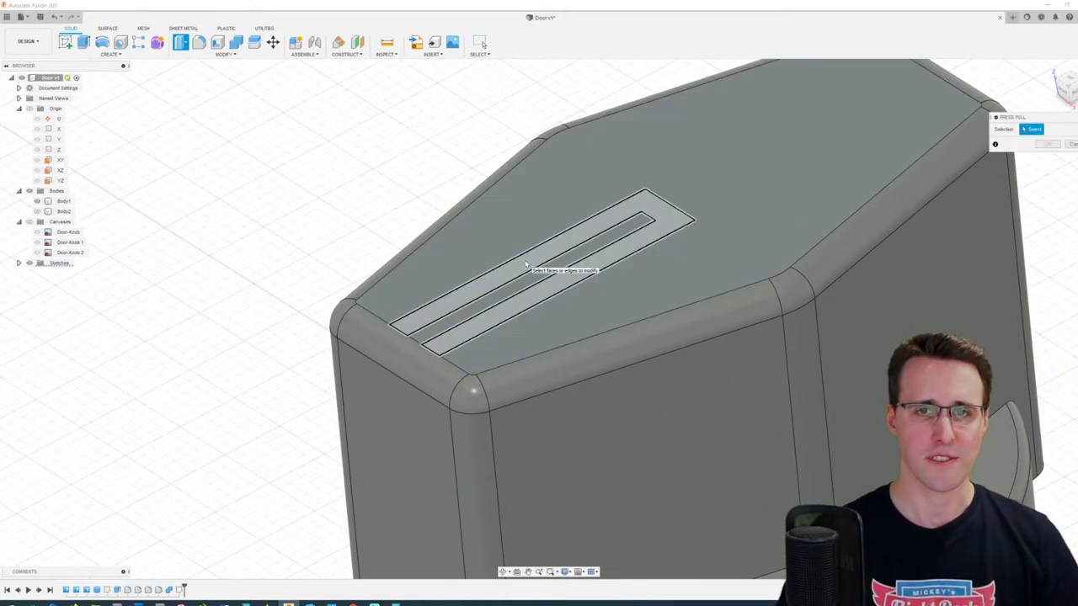
pyautogui.click(577, 276)
pyautogui.click(645, 229)
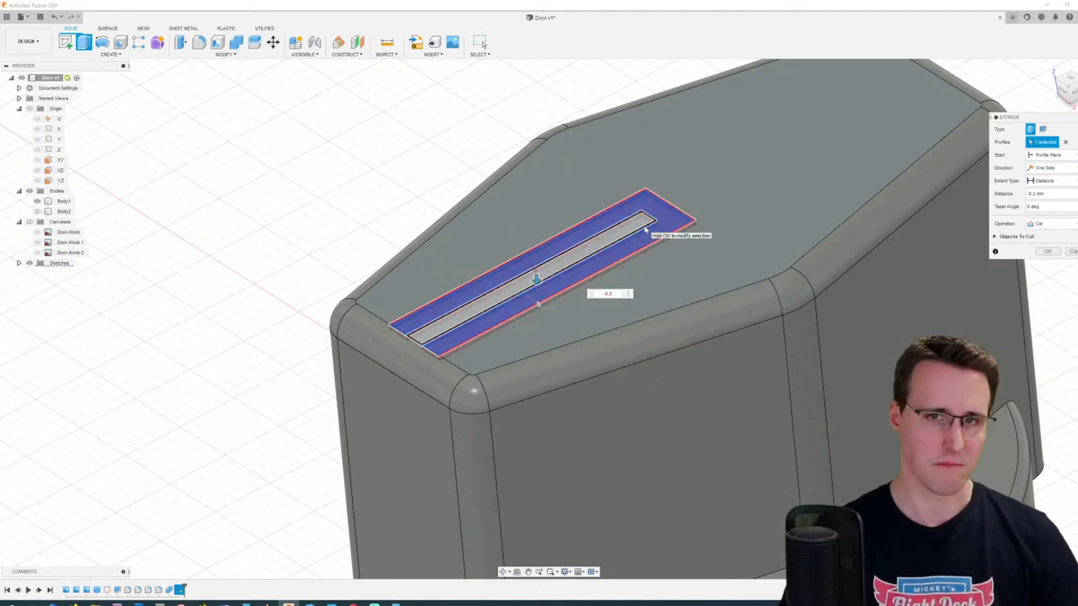
# Step: Cut the border profile around the narrow indicator strip 0.2 mm deep into the knob's top face
pyautogui.press('Return')
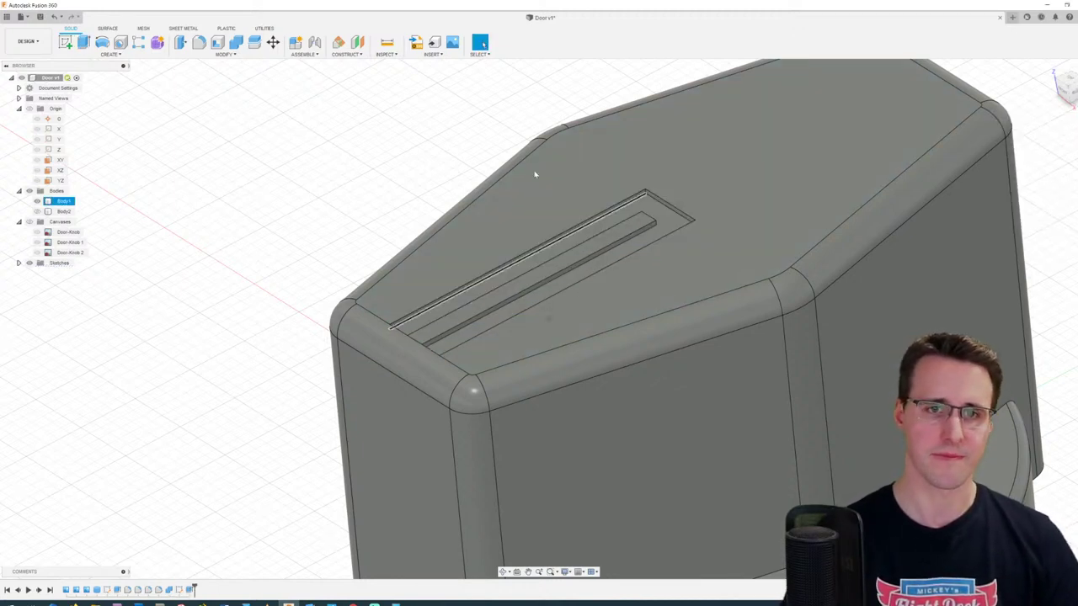
pyautogui.keyDown('shift'); pyautogui.moveTo(534, 173); pyautogui.dragTo(352, 177, button='middle'); pyautogui.keyUp('shift')
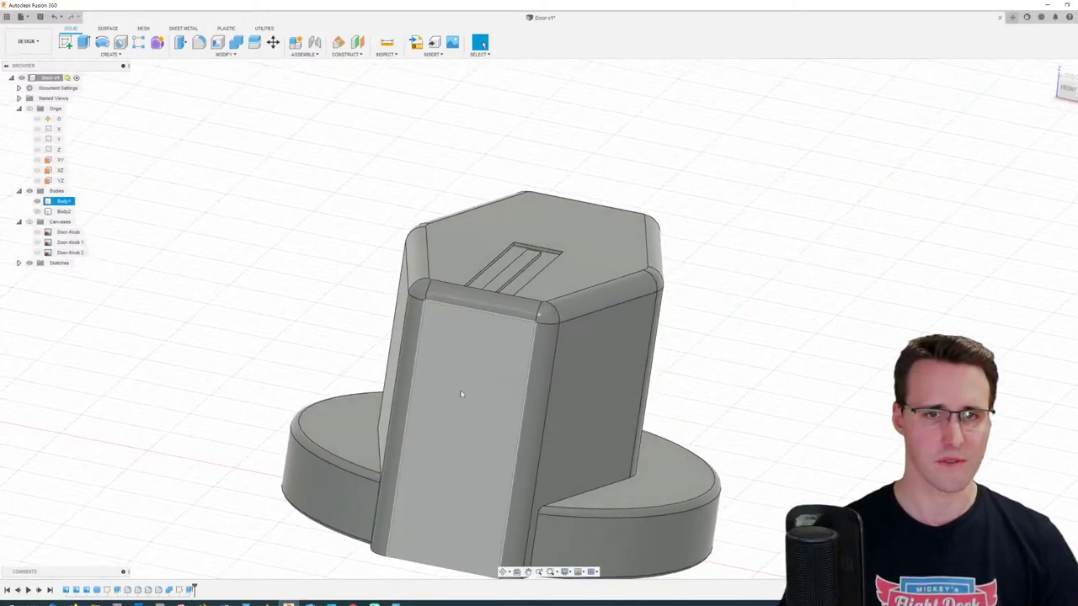
pyautogui.keyDown('shift'); pyautogui.moveTo(460, 402); pyautogui.dragTo(464, 422, button='middle'); pyautogui.keyUp('shift')
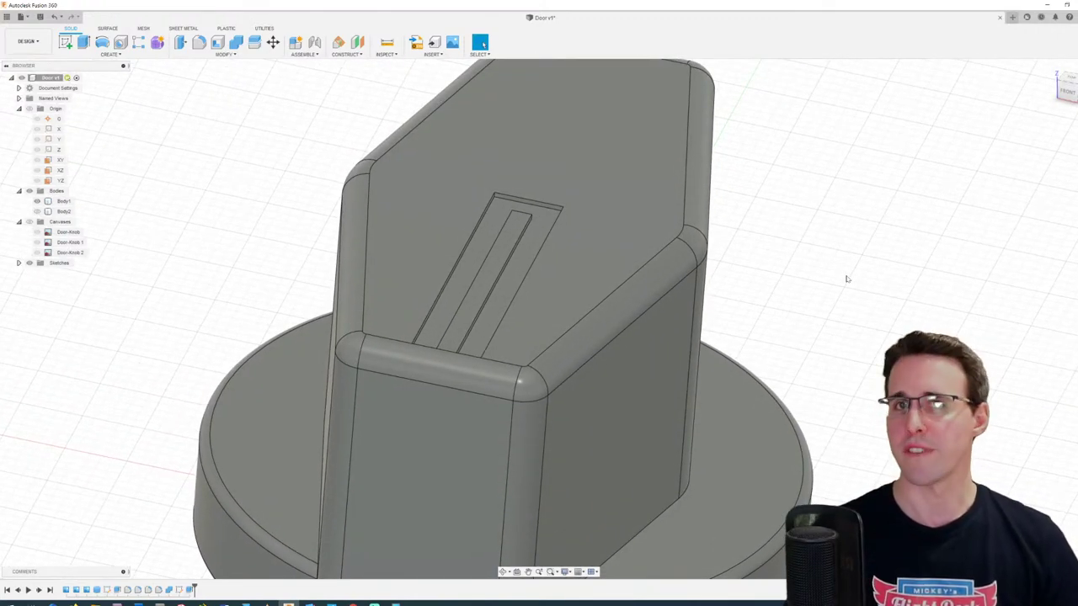
pyautogui.keyDown('shift'); pyautogui.moveTo(847, 278); pyautogui.dragTo(785, 265, button='middle'); pyautogui.keyUp('shift')
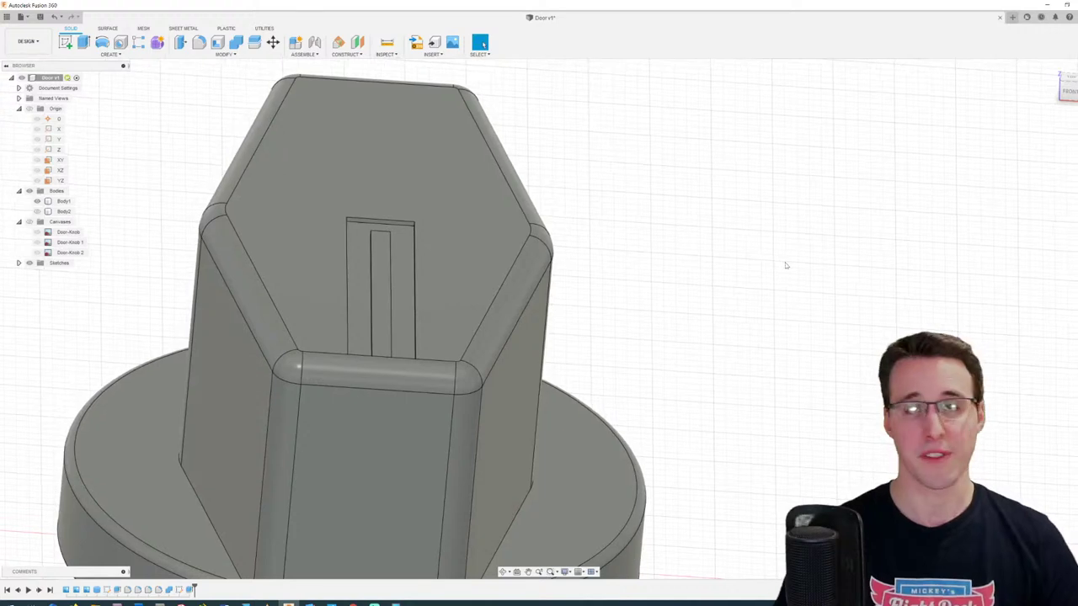
pyautogui.click(375, 256)
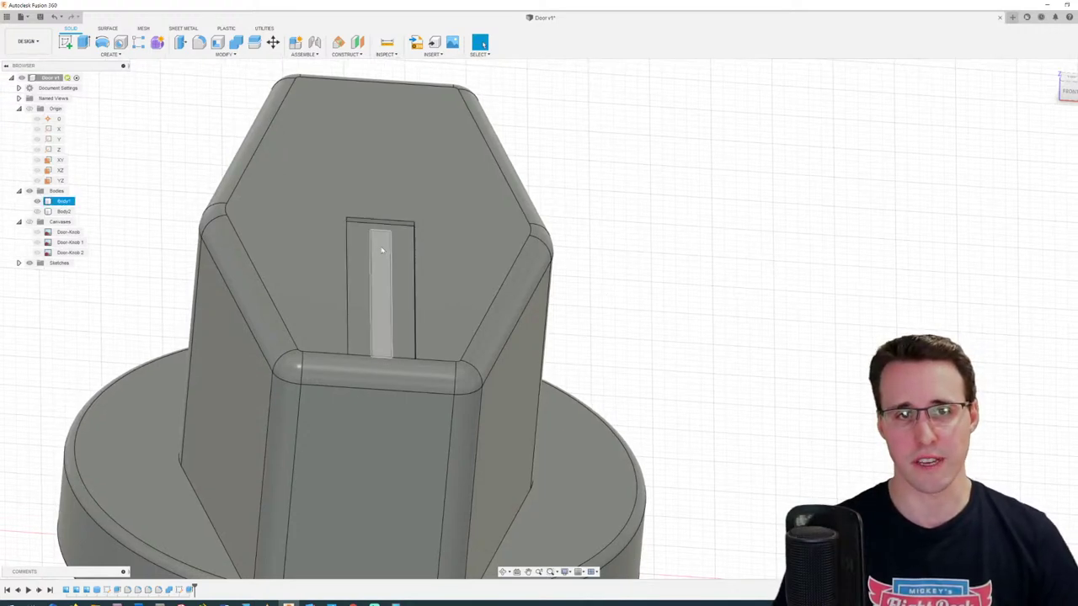
pyautogui.click(750, 286)
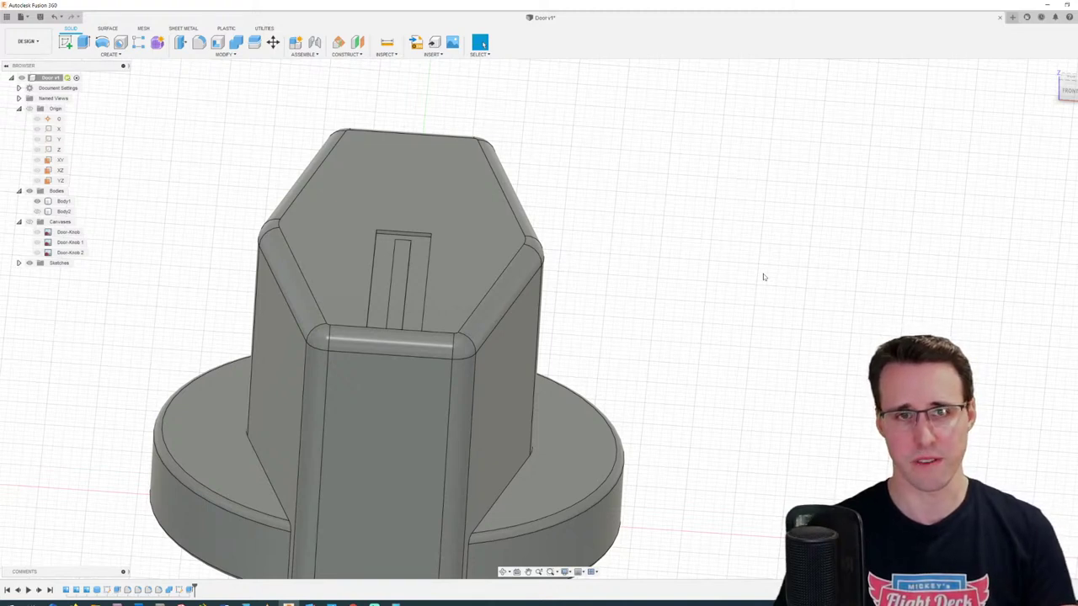
pyautogui.click(399, 255)
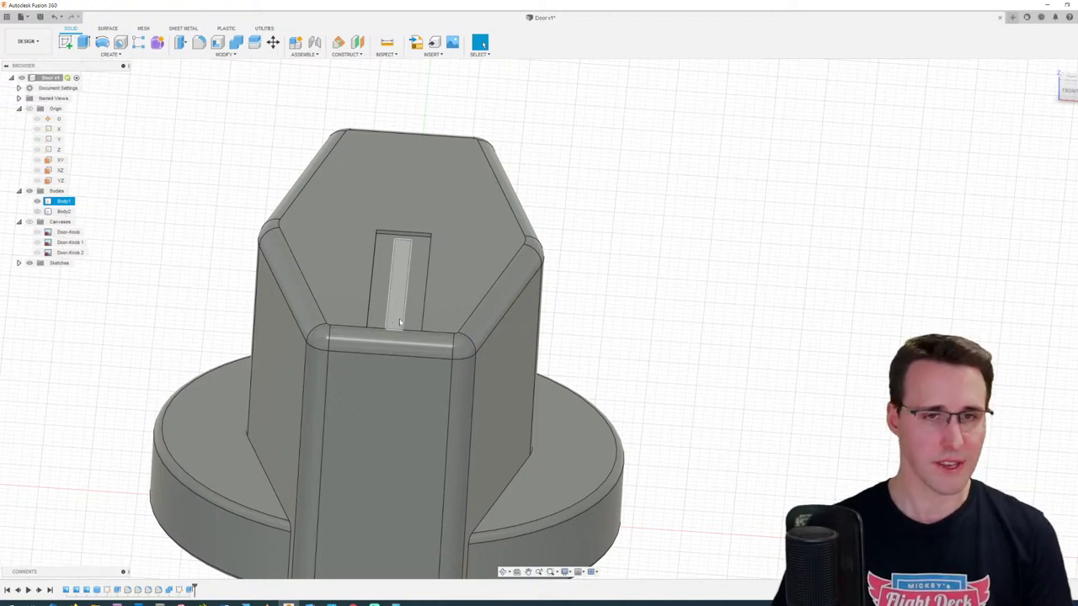
pyautogui.click(776, 227)
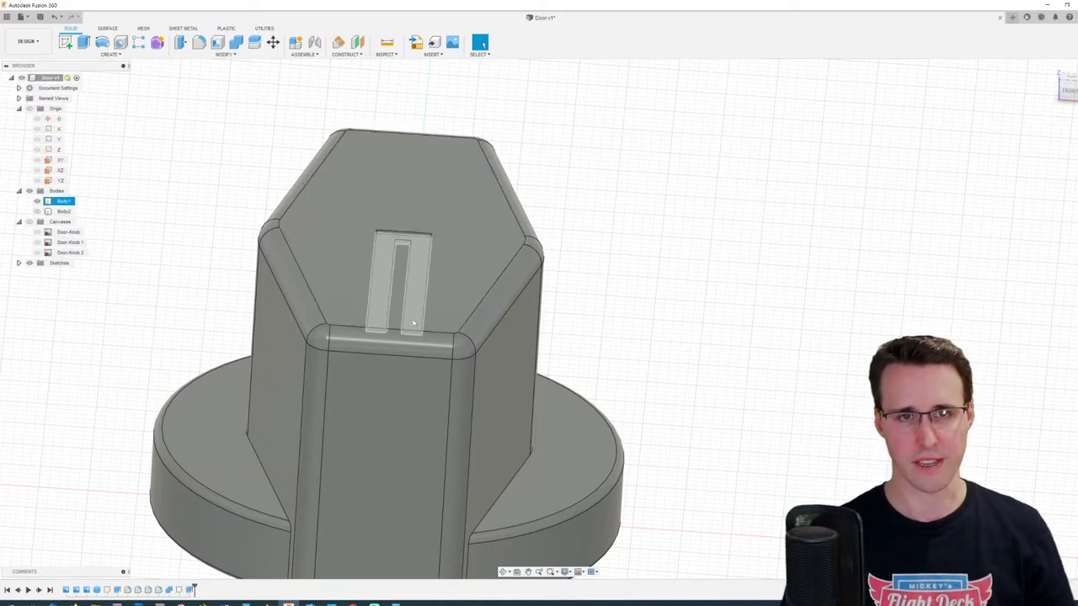
pyautogui.click(743, 305)
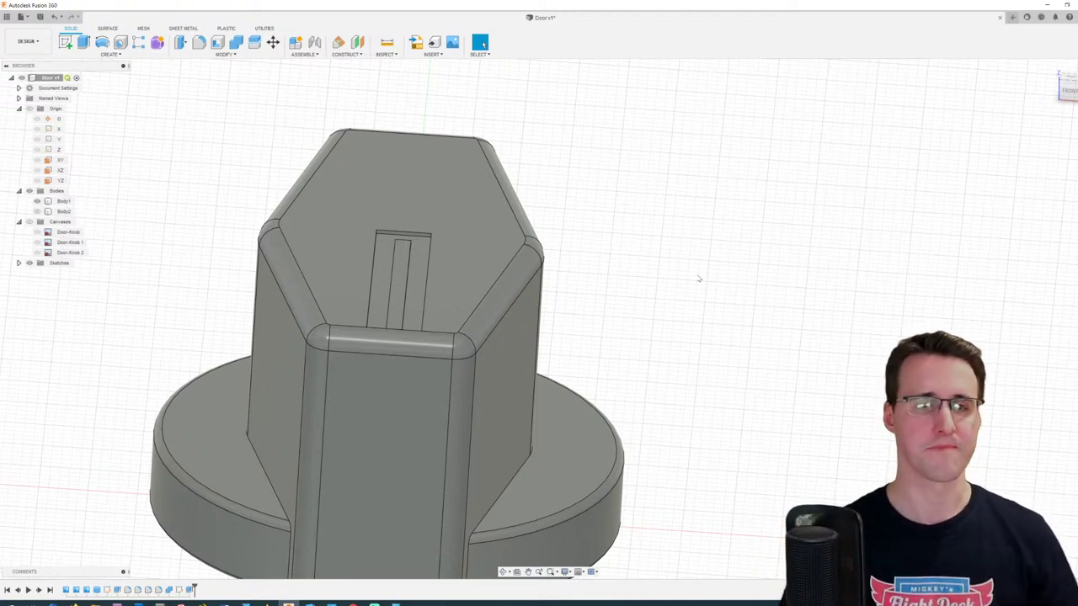
pyautogui.click(229, 442)
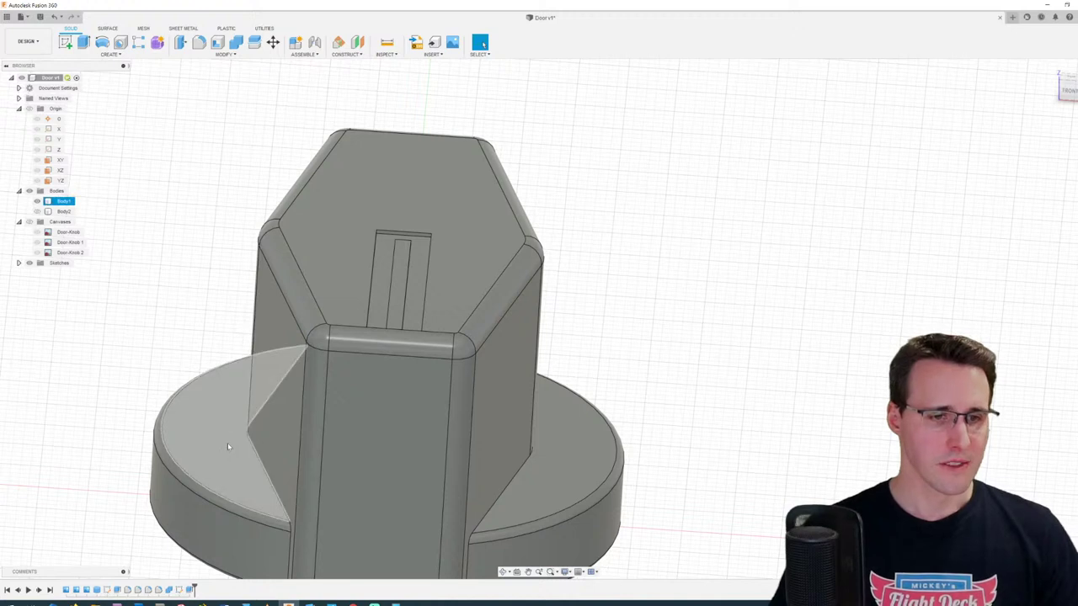
pyautogui.press('Escape')
# Step: Delete the indicator extrude cut together with its sketch from the design history
pyautogui.moveTo(192, 588)
pyautogui.mouseDown()
pyautogui.moveTo(171, 590)
pyautogui.moveTo(194, 589)
pyautogui.mouseUp()
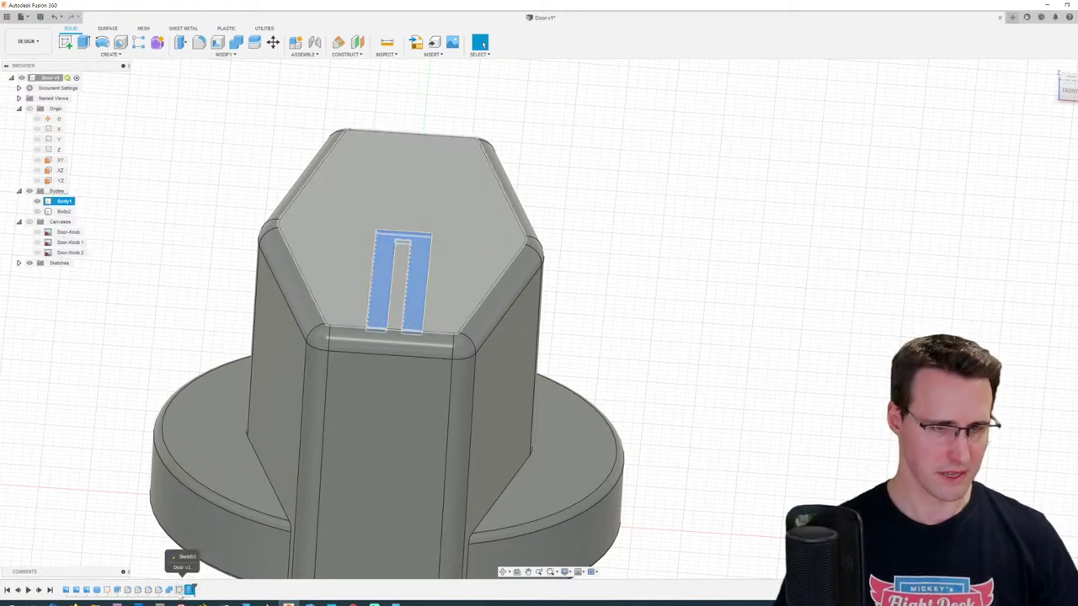
pyautogui.rightClick(184, 590)
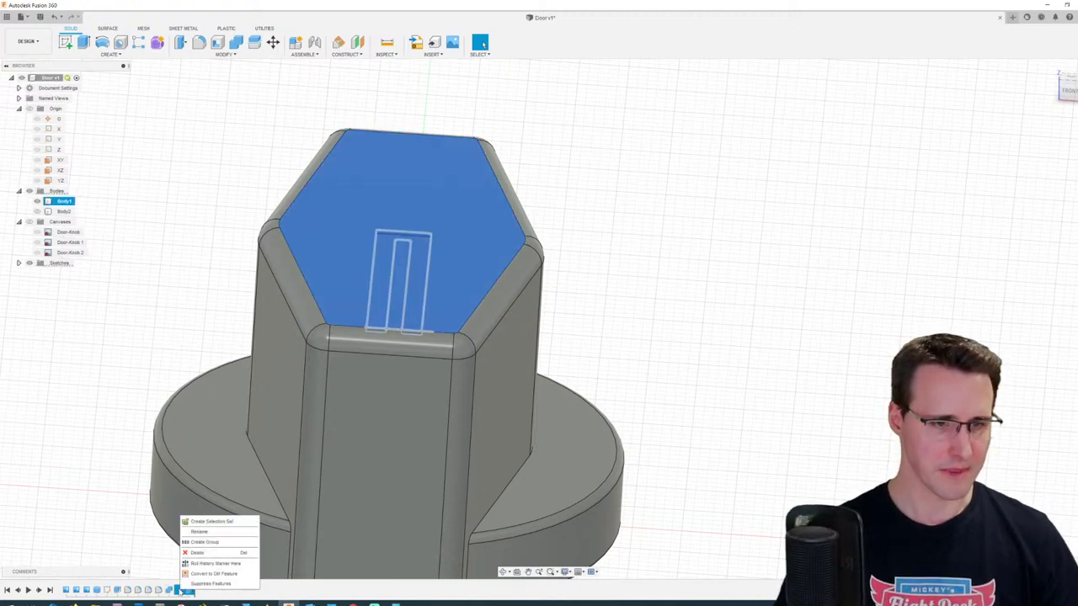
pyautogui.click(207, 556)
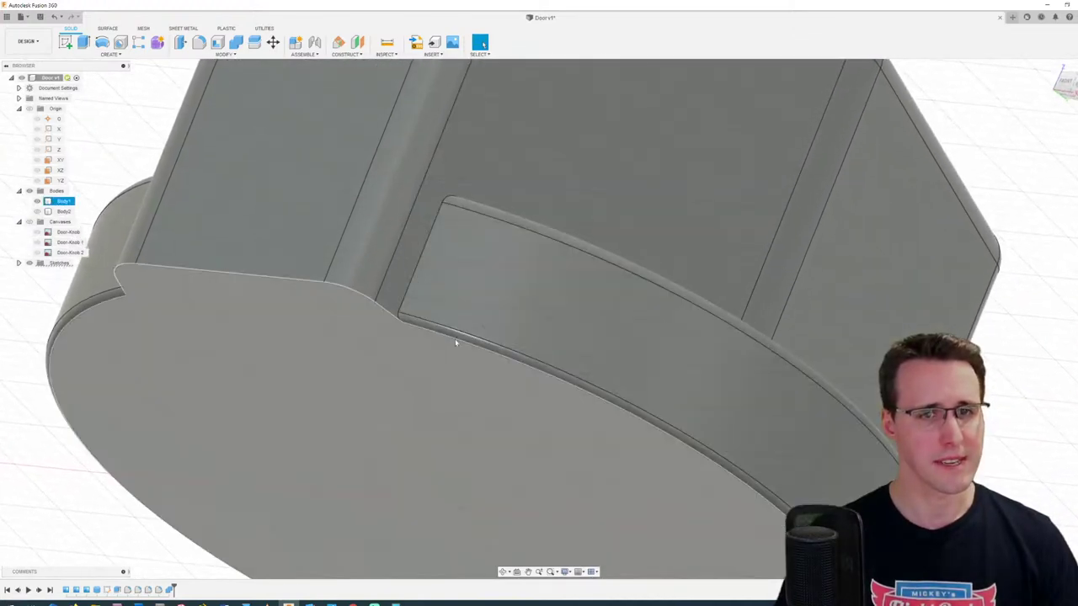
# Step: Fillet the underside edges at both ends of the knob's grip with a 0.2 mm radius
pyautogui.keyDown('shift'); pyautogui.moveTo(411, 324); pyautogui.dragTo(168, 110, button='middle'); pyautogui.keyUp('shift')
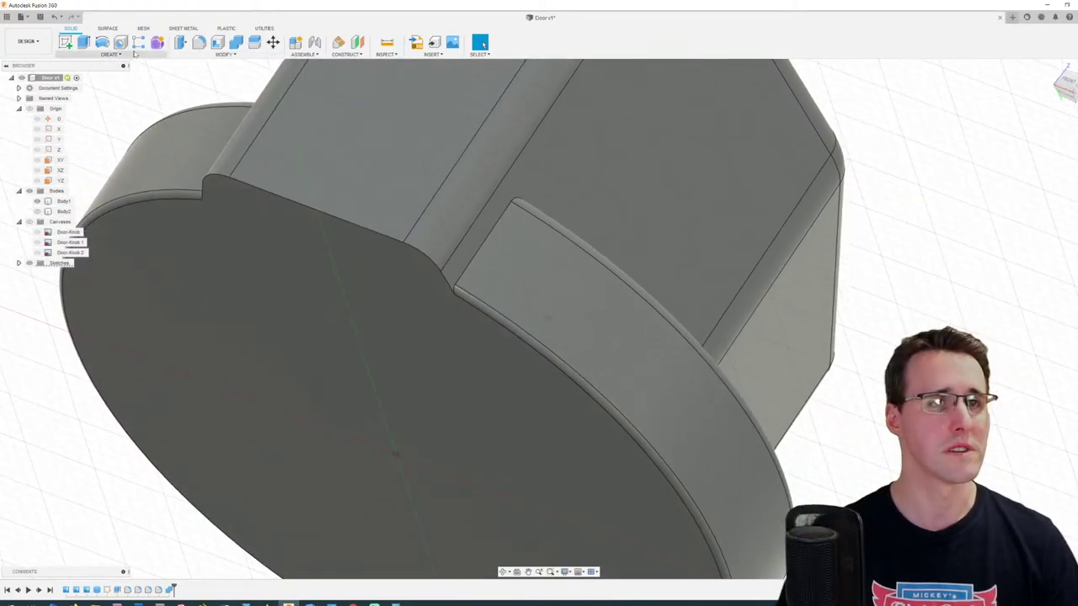
pyautogui.click(199, 42)
pyautogui.scroll(-5, 239, 179)
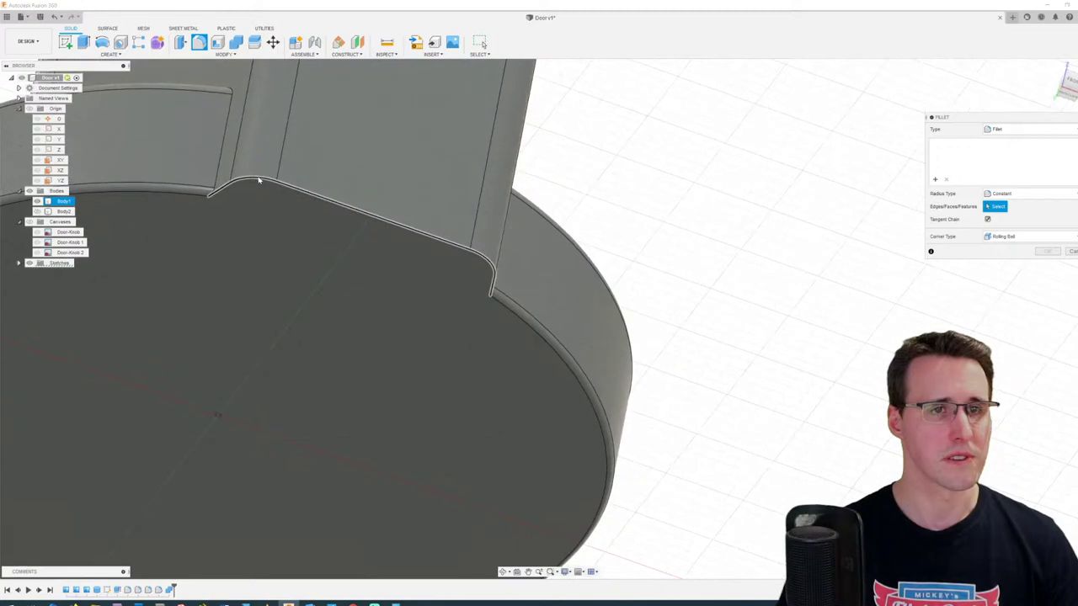
pyautogui.click(257, 179)
pyautogui.keyDown('shift'); pyautogui.moveTo(257, 178); pyautogui.dragTo(625, 291, button='middle'); pyautogui.keyUp('shift')
pyautogui.click(386, 322)
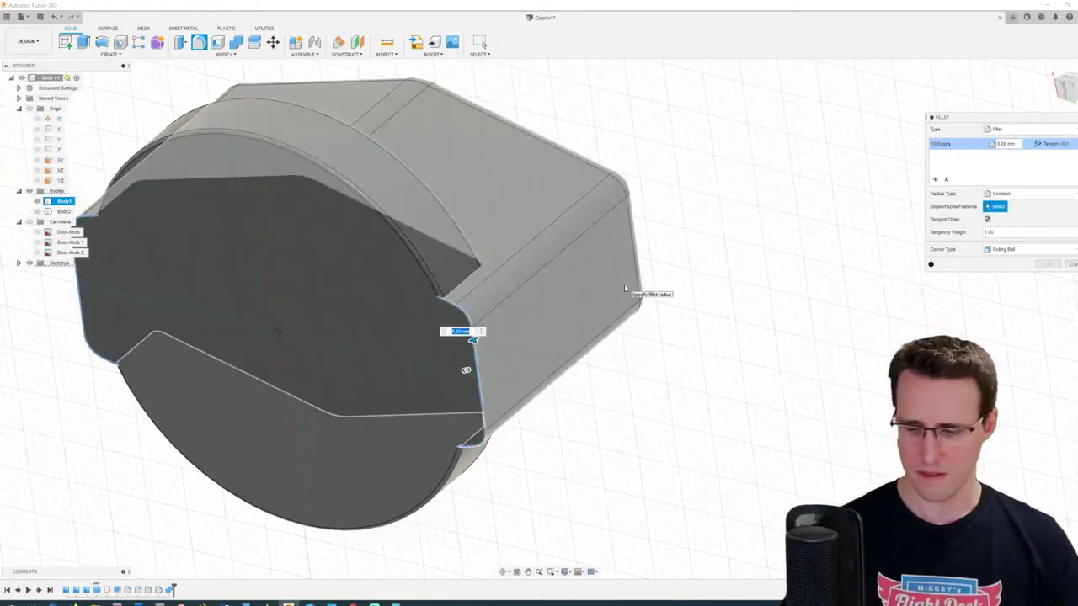
pyautogui.write('0.2')
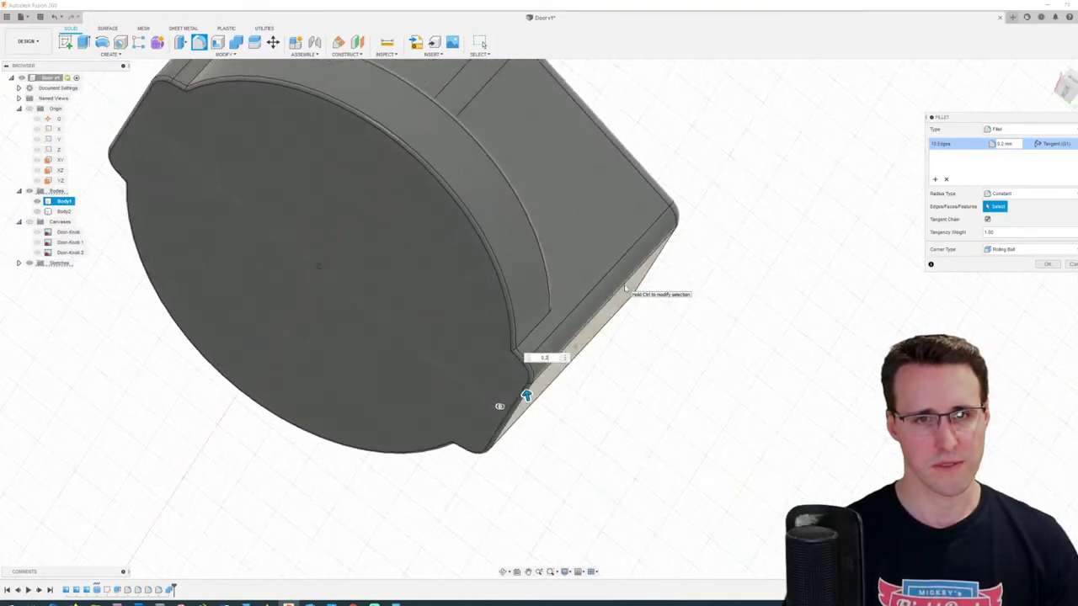
pyautogui.press('Return')
# Step: Start a simple hole on the knob's bottom face and position its centre at the origin
pyautogui.keyDown('shift'); pyautogui.moveTo(624, 289); pyautogui.dragTo(88, 70, button='middle'); pyautogui.keyUp('shift')
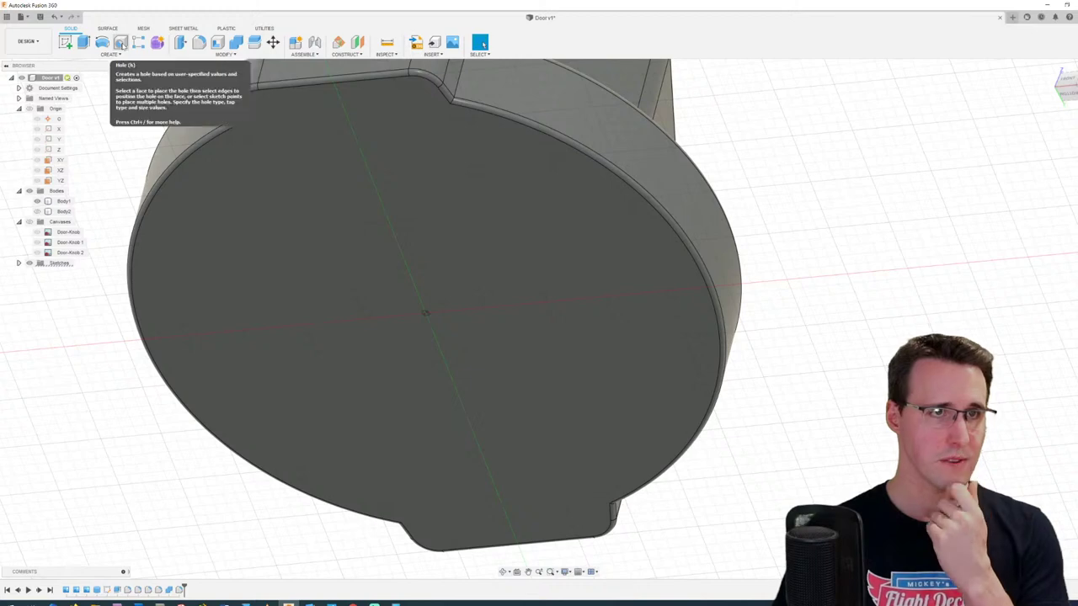
pyautogui.click(120, 43)
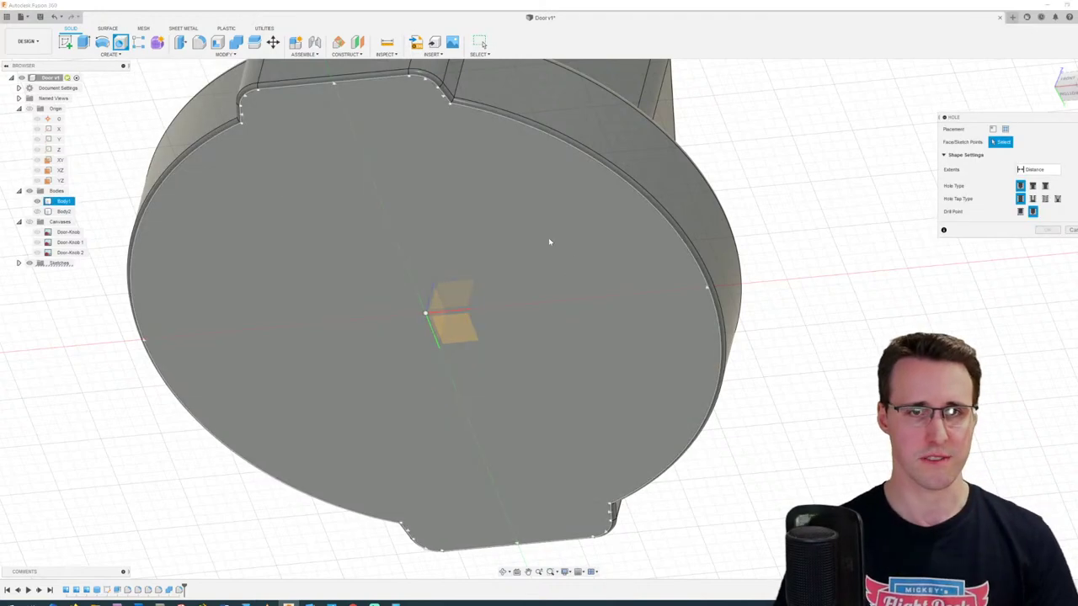
pyautogui.click(549, 239)
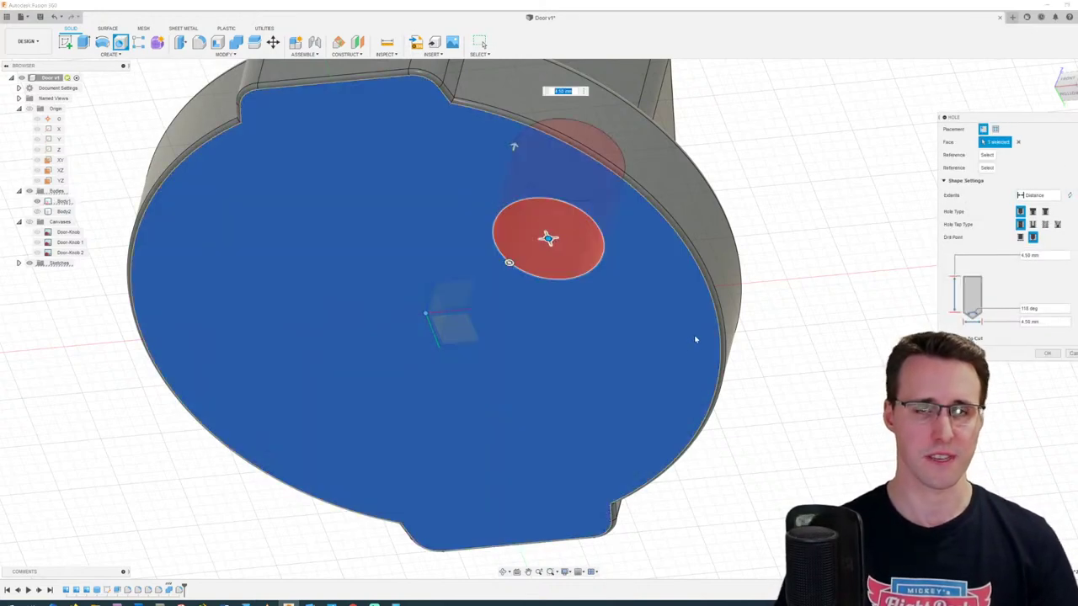
pyautogui.moveTo(696, 339)
pyautogui.keyDown('shift'); pyautogui.mouseDown(button='middle')
pyautogui.moveTo(688, 325)
pyautogui.moveTo(437, 260)
pyautogui.mouseUp(button='middle'); pyautogui.keyUp('shift')
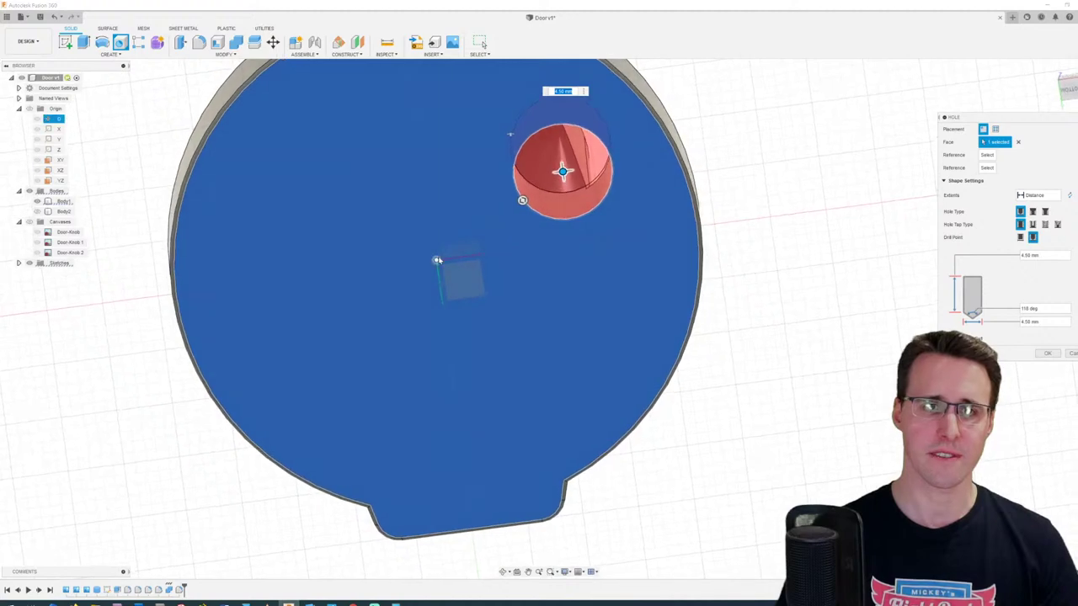
pyautogui.click(436, 261)
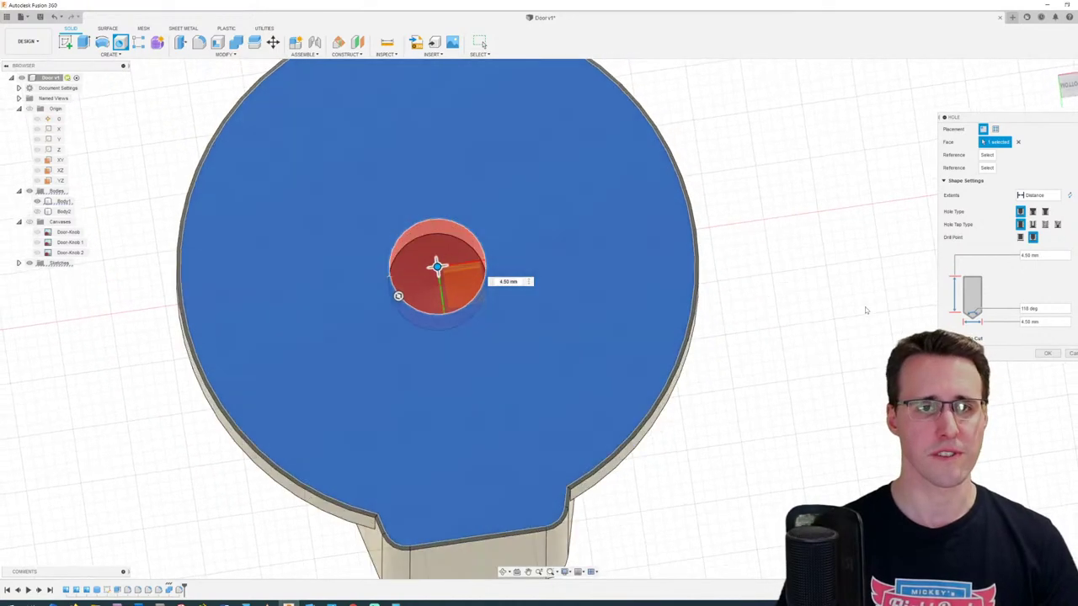
pyautogui.keyDown('shift'); pyautogui.moveTo(866, 310); pyautogui.dragTo(758, 282, button='middle'); pyautogui.keyUp('shift')
# Step: Give the hole a flat drill point and extend its depth to about 10 mm into the knob
pyautogui.click(1021, 237)
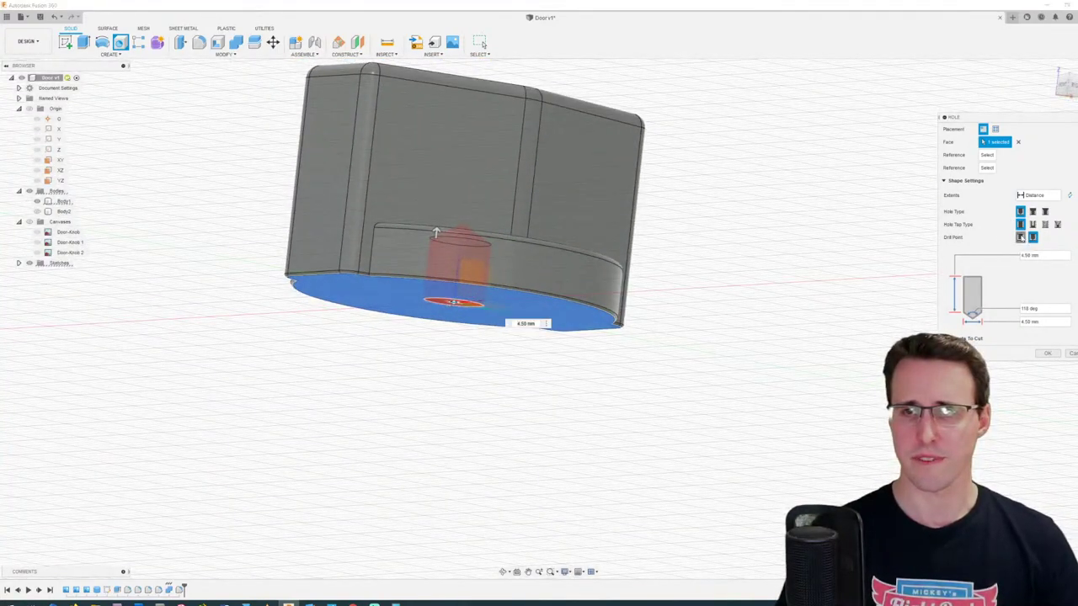
pyautogui.keyDown('shift'); pyautogui.moveTo(834, 272); pyautogui.dragTo(832, 298, button='middle'); pyautogui.keyUp('shift')
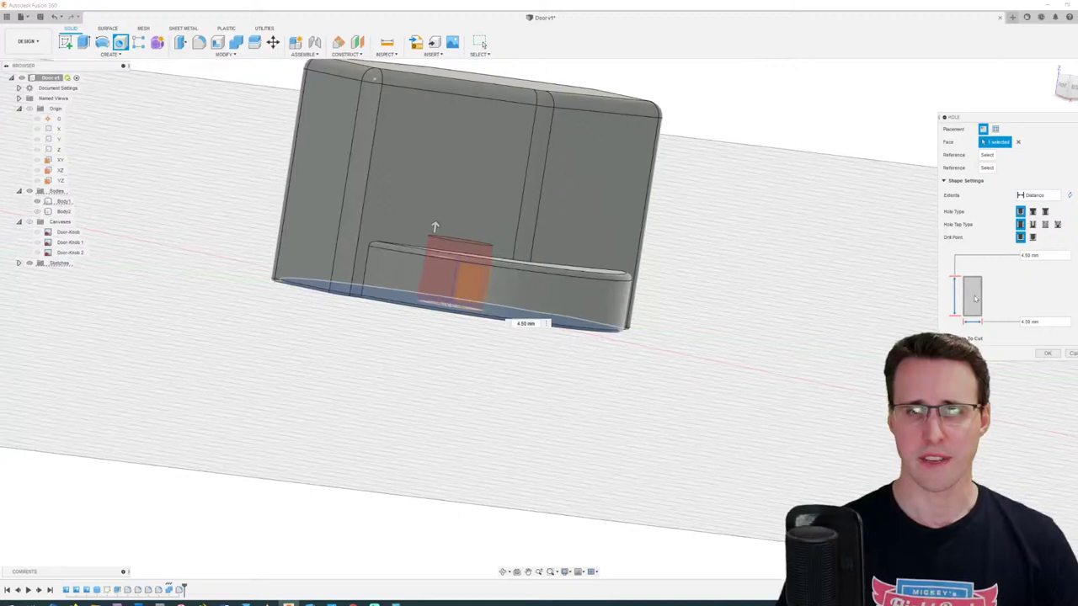
pyautogui.moveTo(433, 227); pyautogui.dragTo(452, 150)
pyautogui.keyDown('shift'); pyautogui.moveTo(783, 237); pyautogui.dragTo(818, 283, button='middle'); pyautogui.keyUp('shift')
pyautogui.scroll(2, 818, 283)
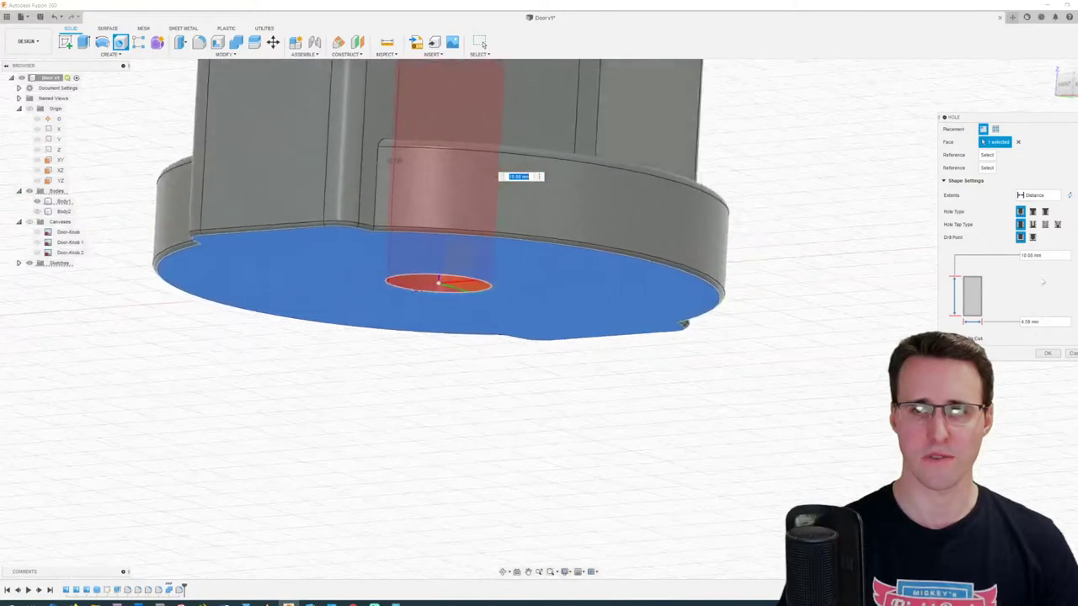
# Step: Set the hole's diameter to 6 mm and its depth to 10 mm, and create it
pyautogui.click(1038, 257)
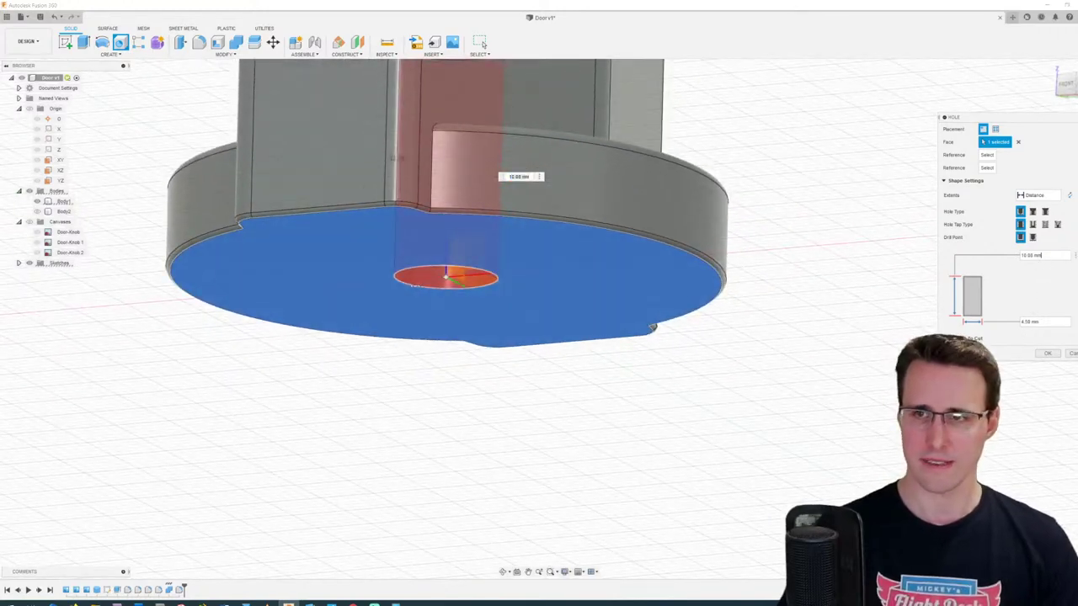
pyautogui.click(1030, 256)
pyautogui.write('6')
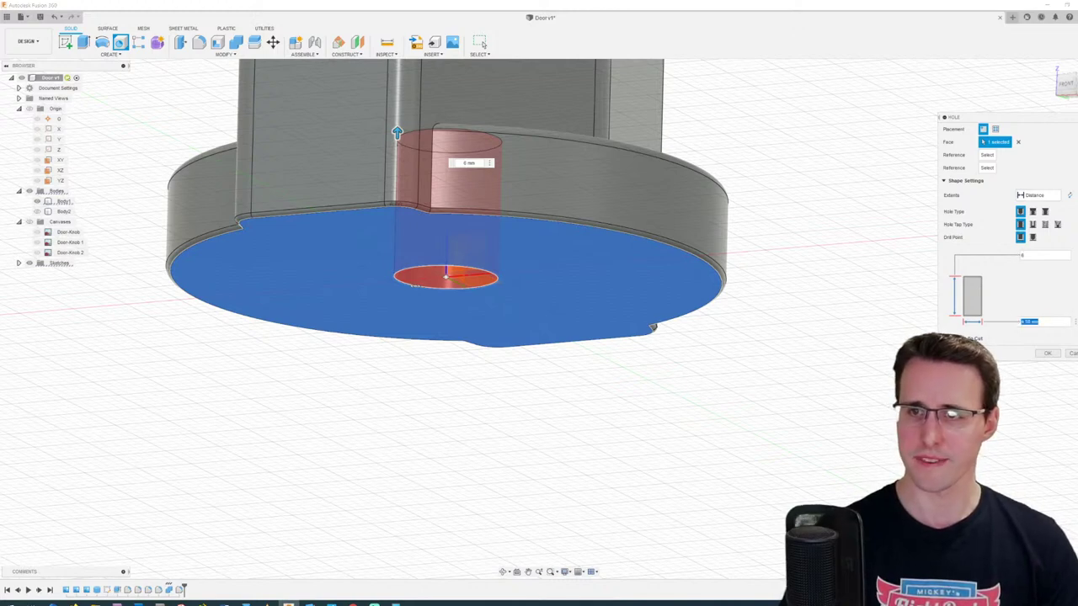
pyautogui.write('6')
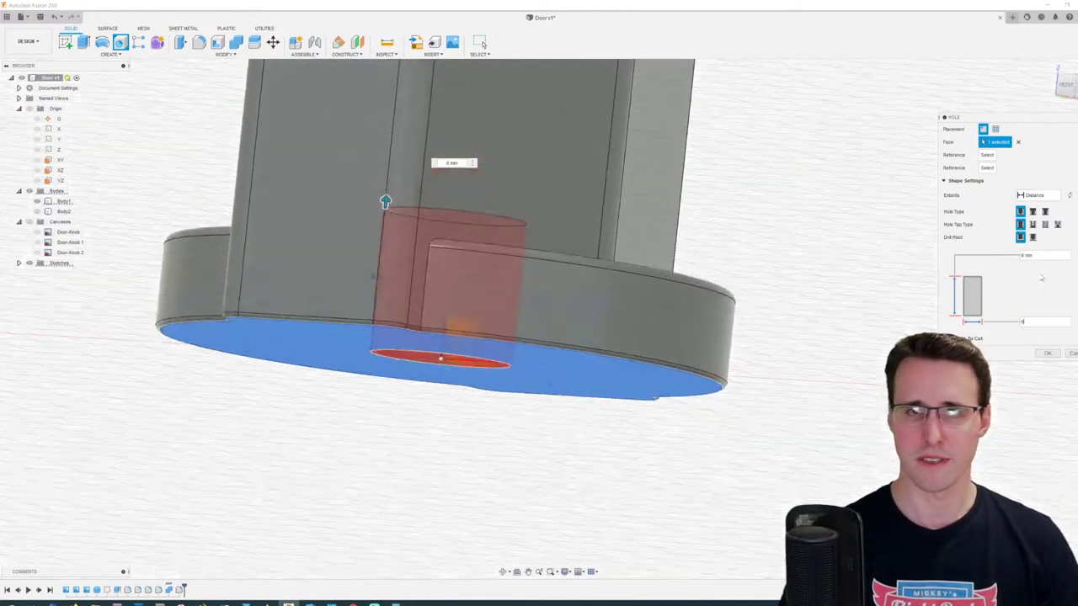
pyautogui.scroll(-1, 480, 333)
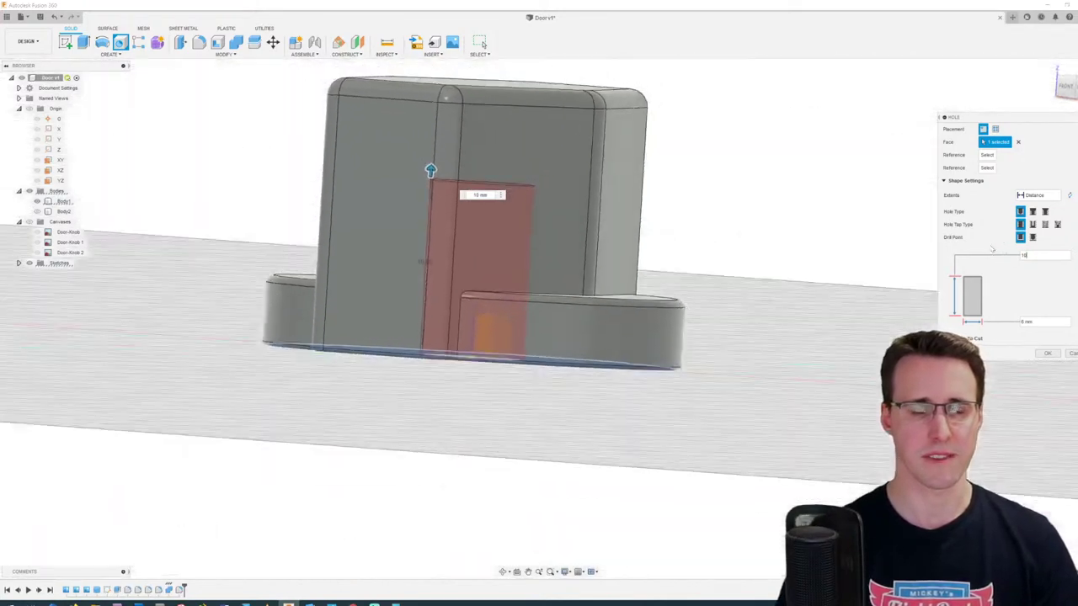
pyautogui.click(1047, 354)
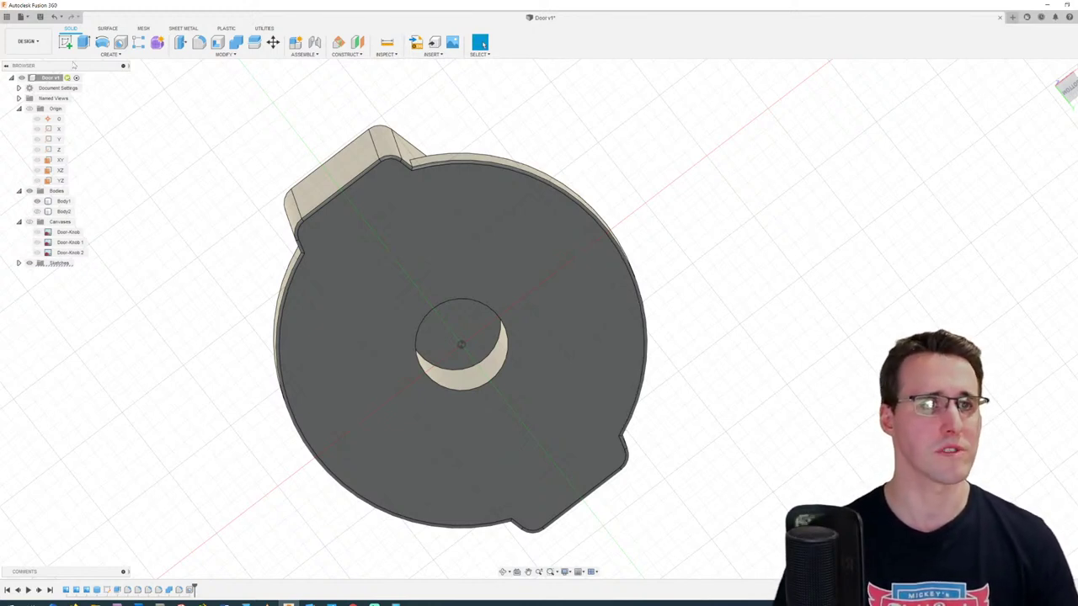
pyautogui.click(354, 258)
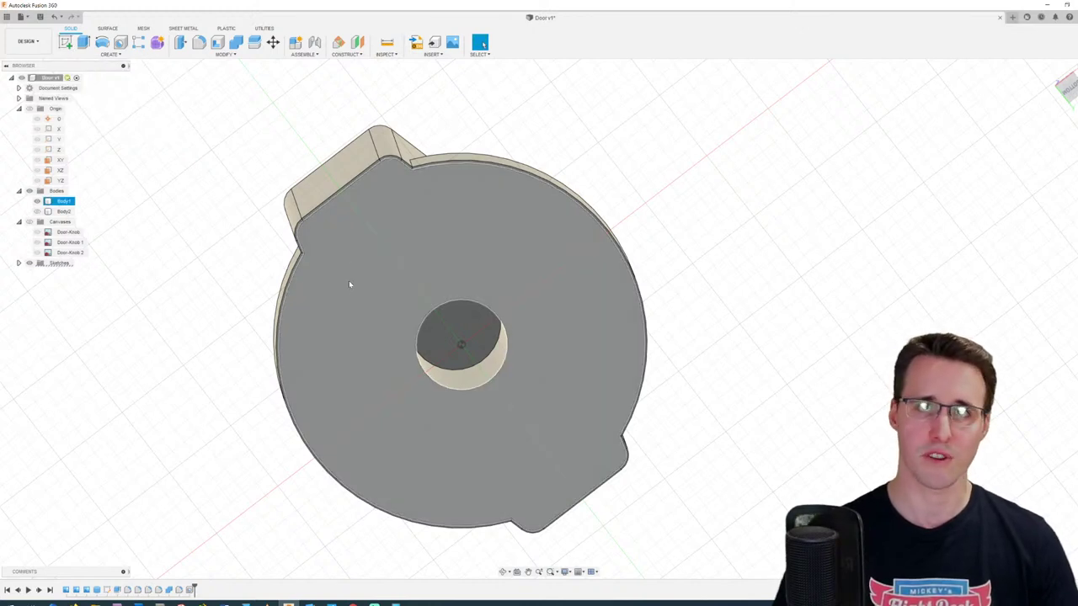
pyautogui.click(217, 237)
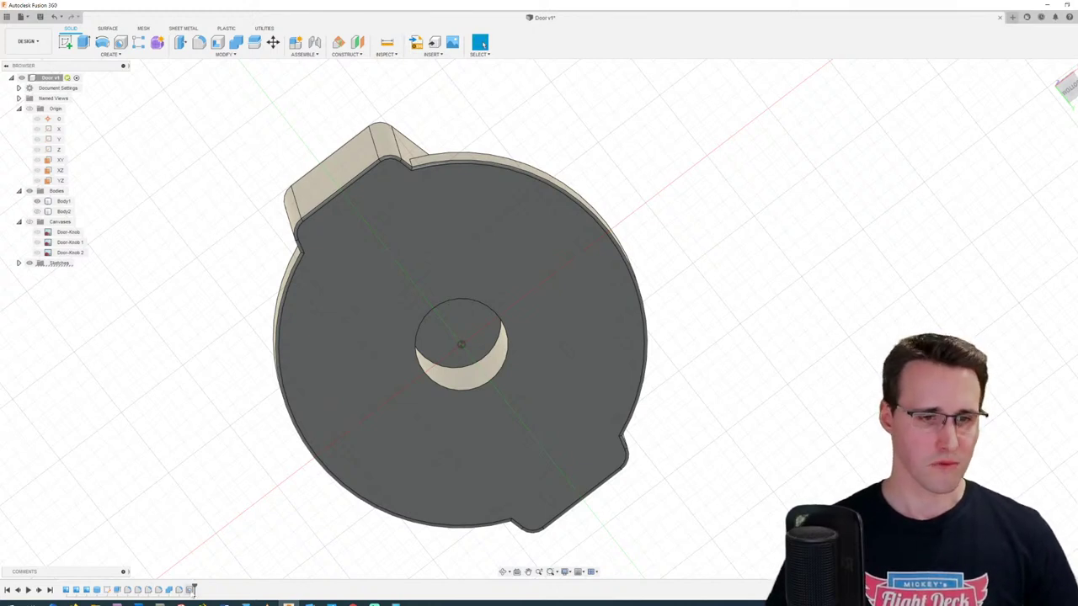
# Step: Reopen the shaft hole feature to review its type, depth and diameter settings, and close it unchanged
pyautogui.click(190, 589)
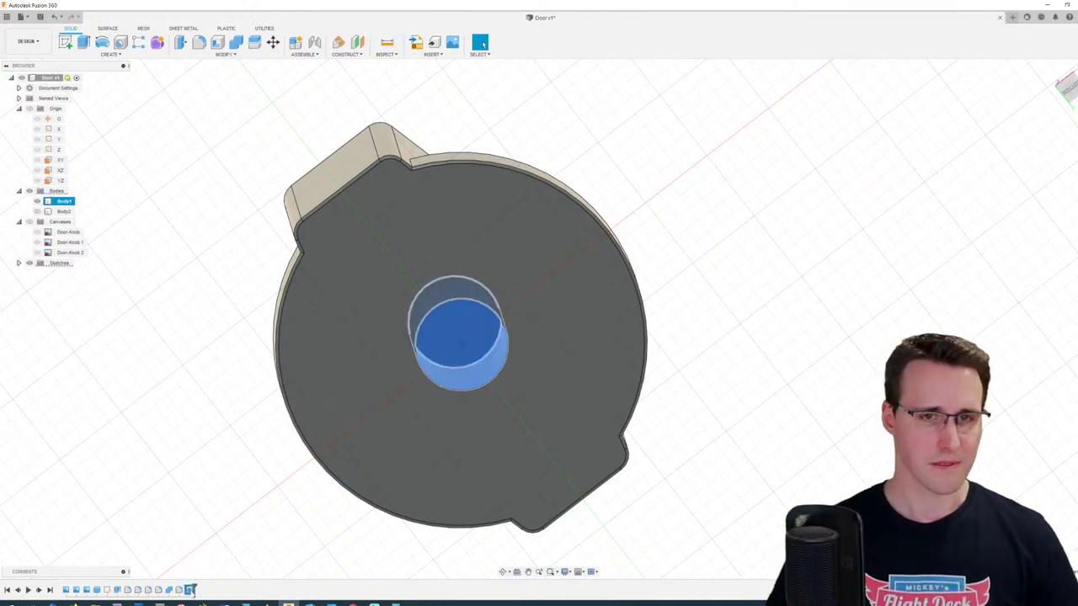
pyautogui.doubleClick(191, 589)
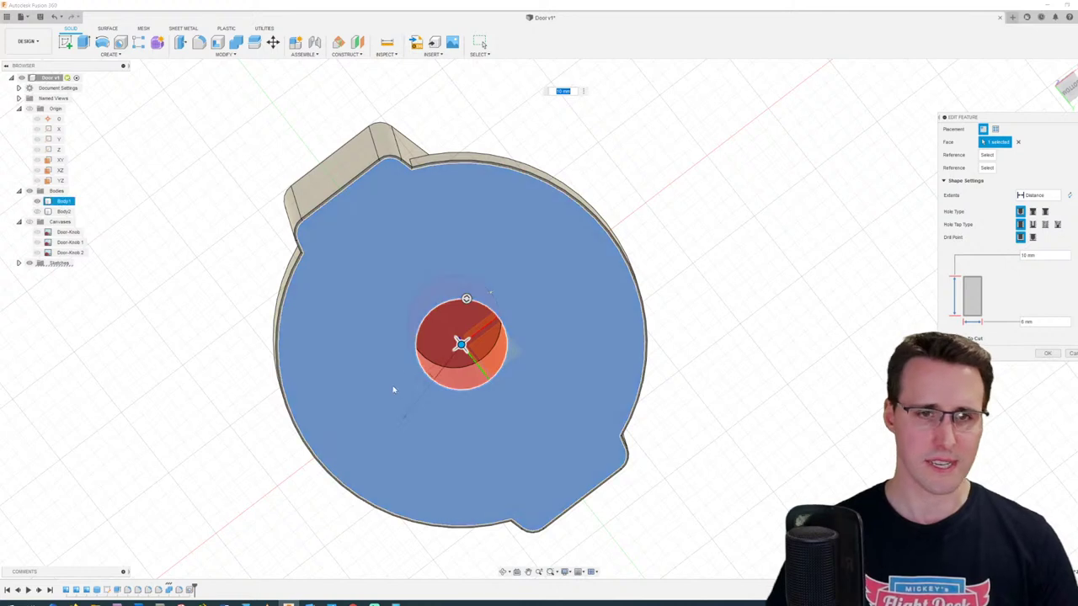
pyautogui.scroll(2, 804, 305)
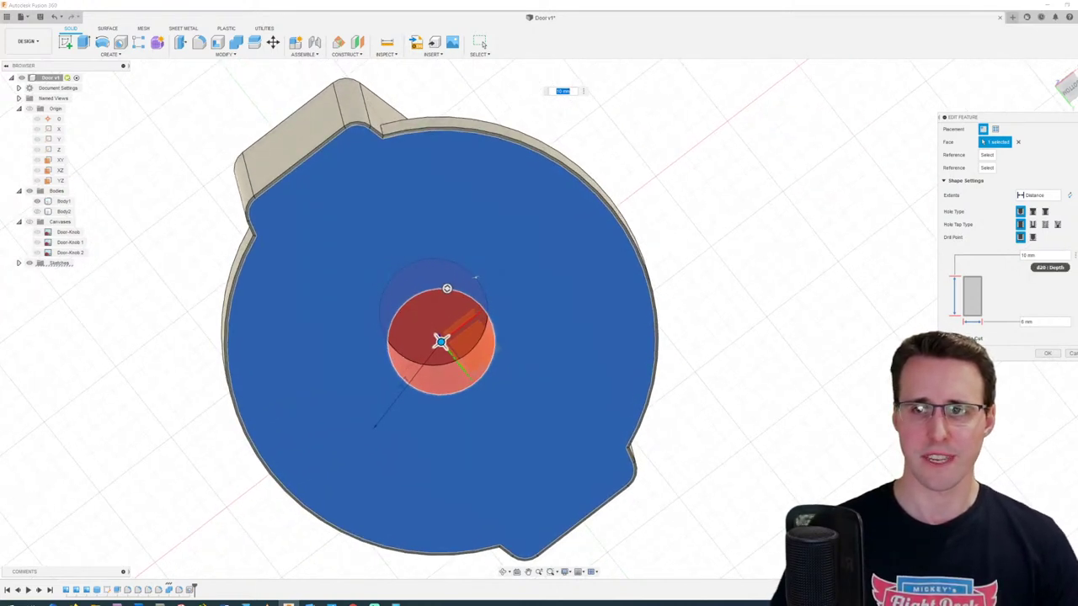
pyautogui.keyDown('shift'); pyautogui.moveTo(823, 298); pyautogui.dragTo(823, 300, button='middle'); pyautogui.keyUp('shift')
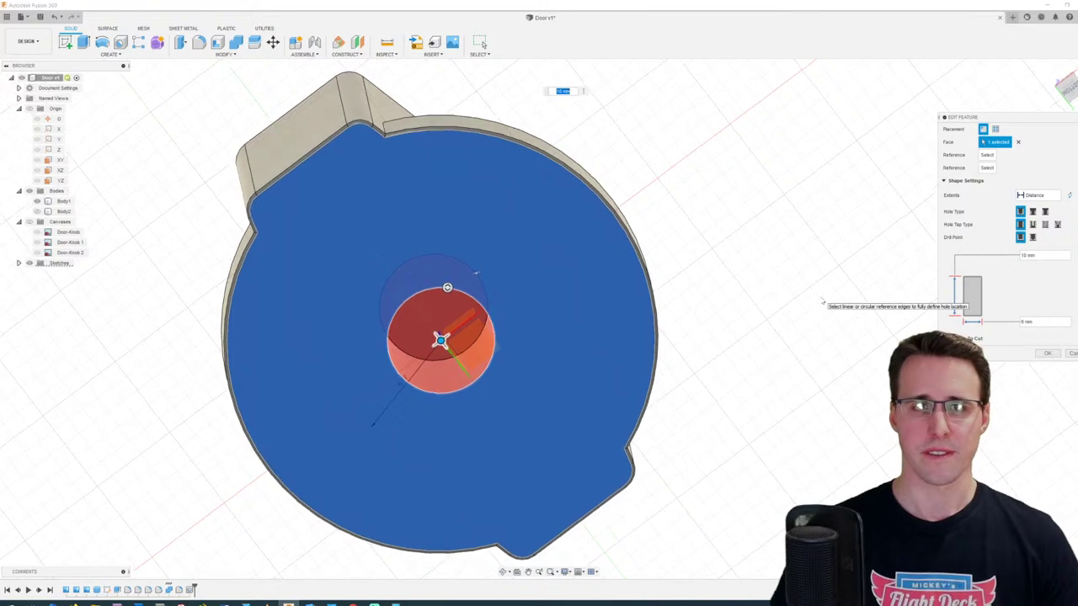
pyautogui.click(1047, 353)
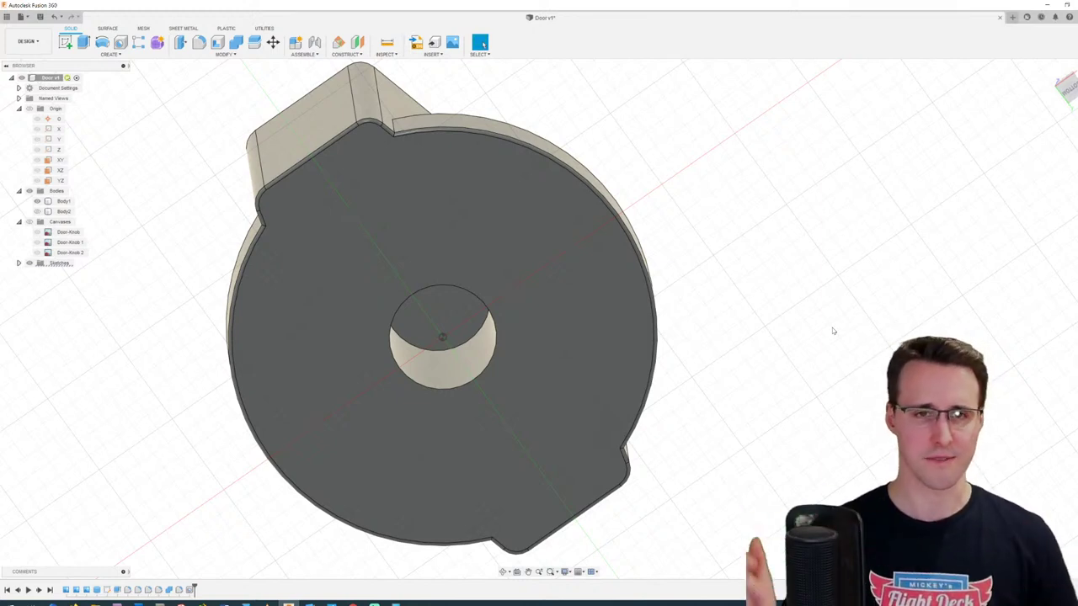
pyautogui.keyDown('shift'); pyautogui.moveTo(760, 348); pyautogui.dragTo(644, 358, button='middle'); pyautogui.keyUp('shift')
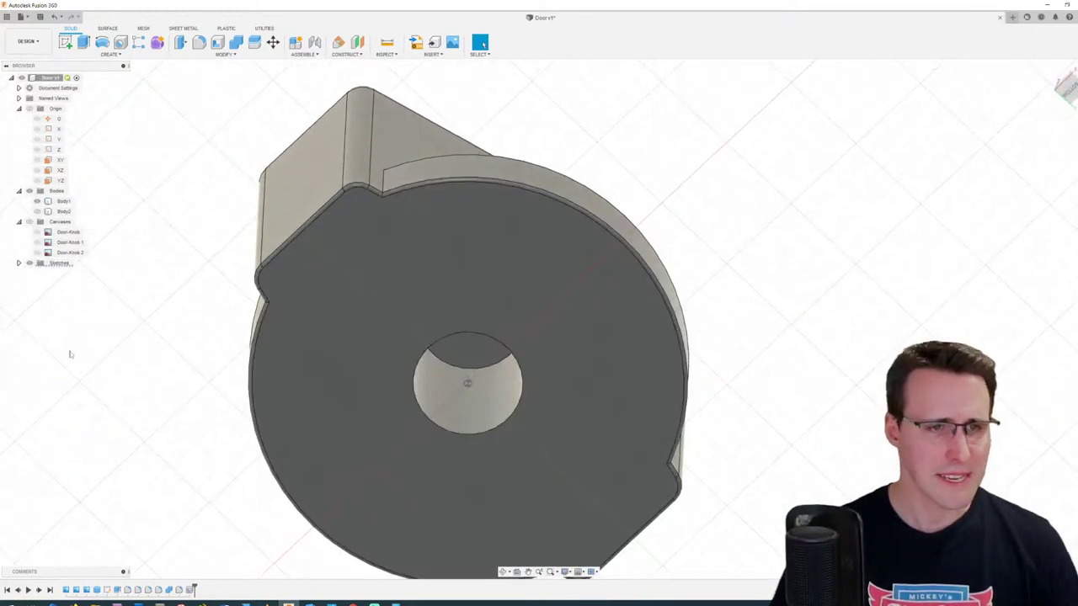
# Step: Edit the shaft hole in the knob's base to a depth of 12 mm and a diameter of 6.1 mm
pyautogui.doubleClick(190, 589)
pyautogui.keyDown('shift'); pyautogui.moveTo(564, 422); pyautogui.dragTo(563, 423, button='middle'); pyautogui.keyUp('shift')
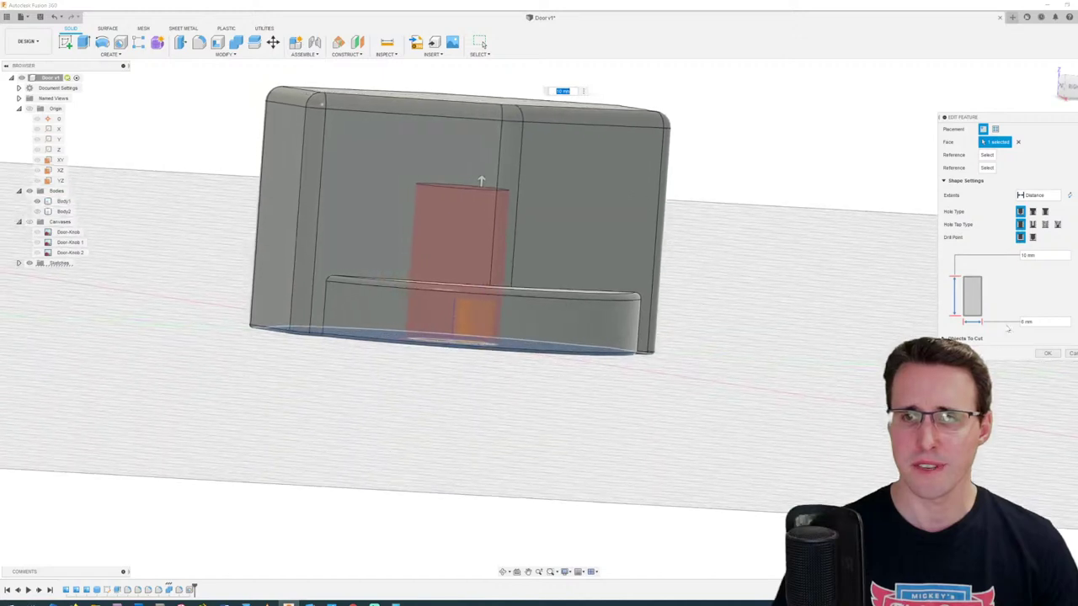
pyautogui.click(1035, 255)
pyautogui.write('12')
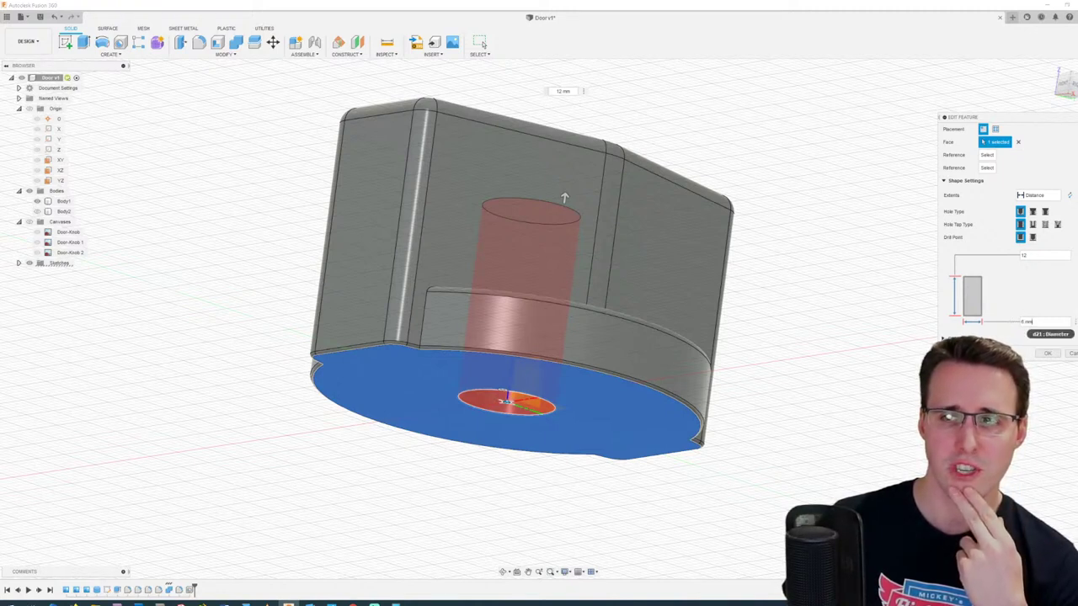
pyautogui.moveTo(1031, 321); pyautogui.dragTo(1021, 322)
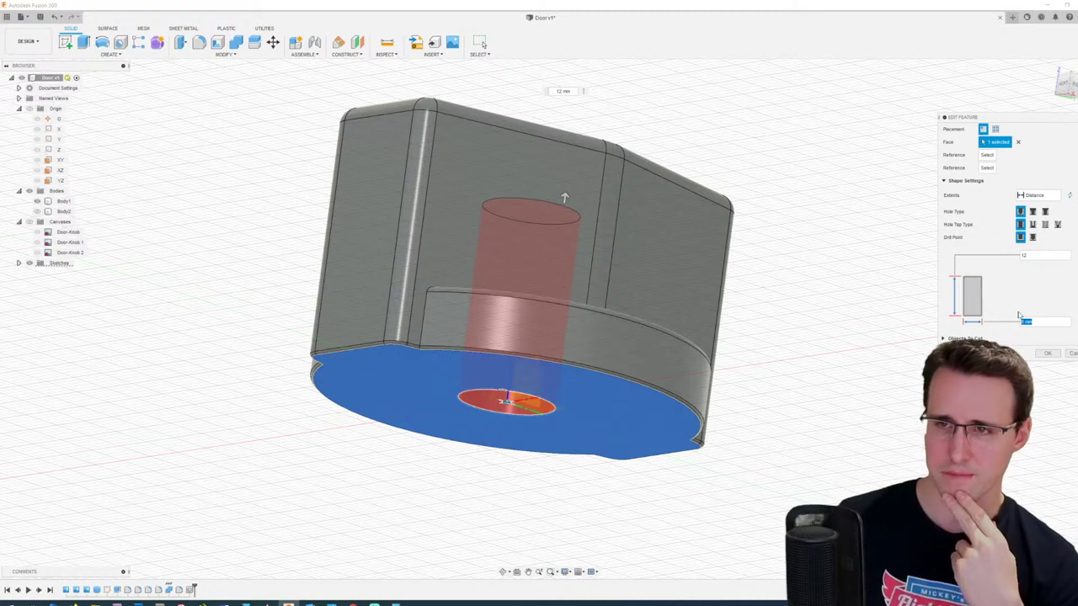
pyautogui.write('6')
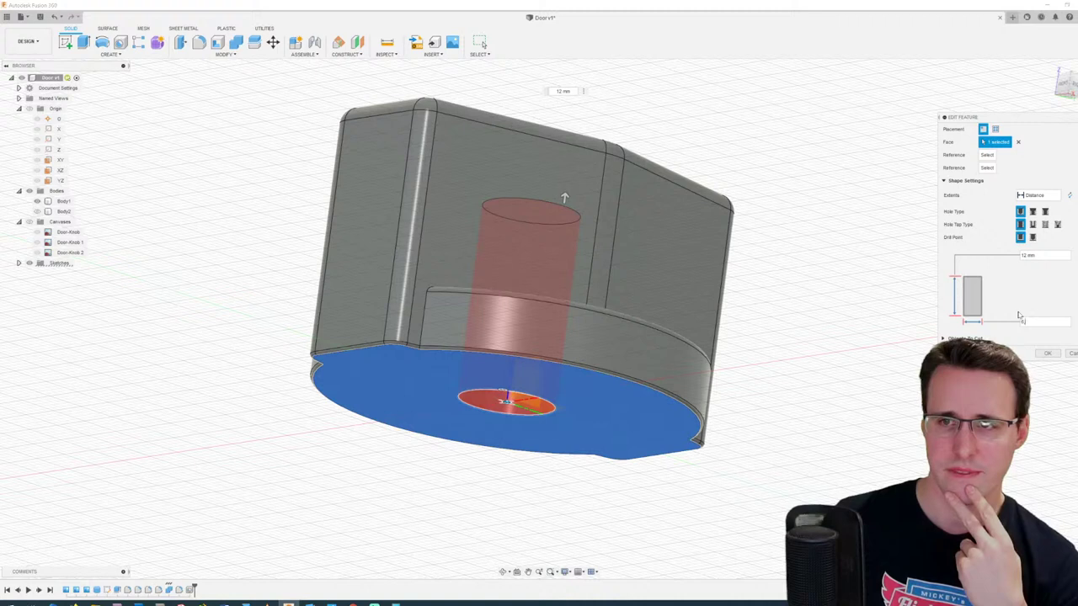
pyautogui.write('.5')
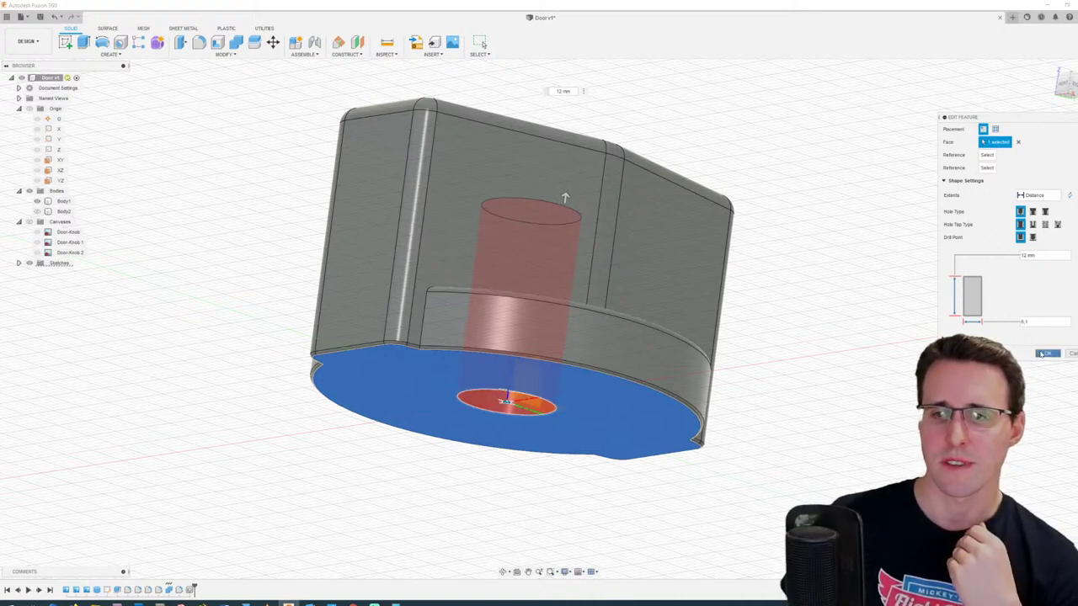
pyautogui.press('Return')
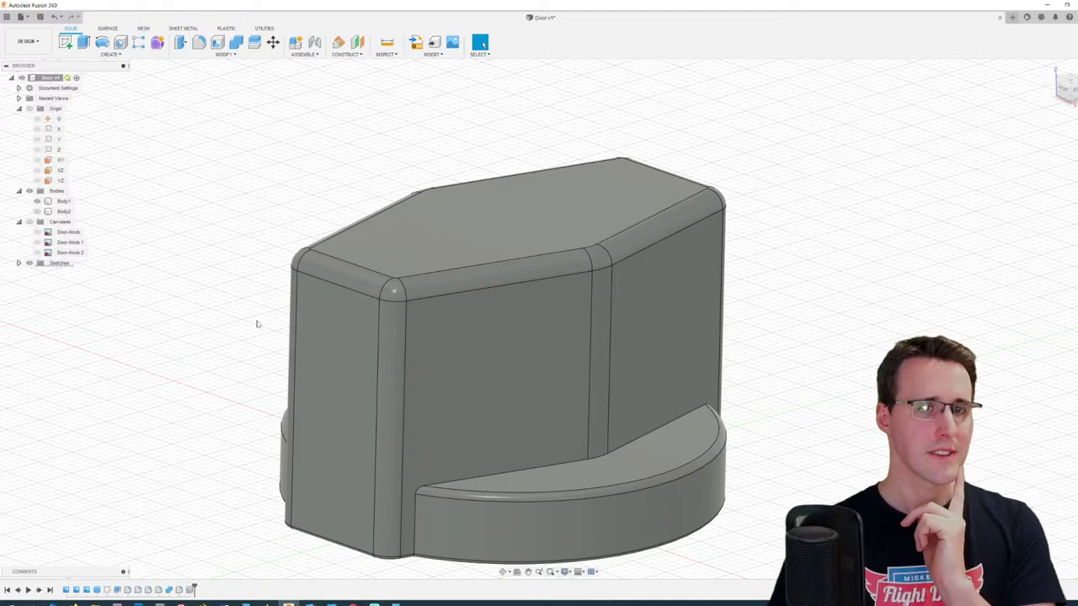
pyautogui.scroll(5, 305, 252)
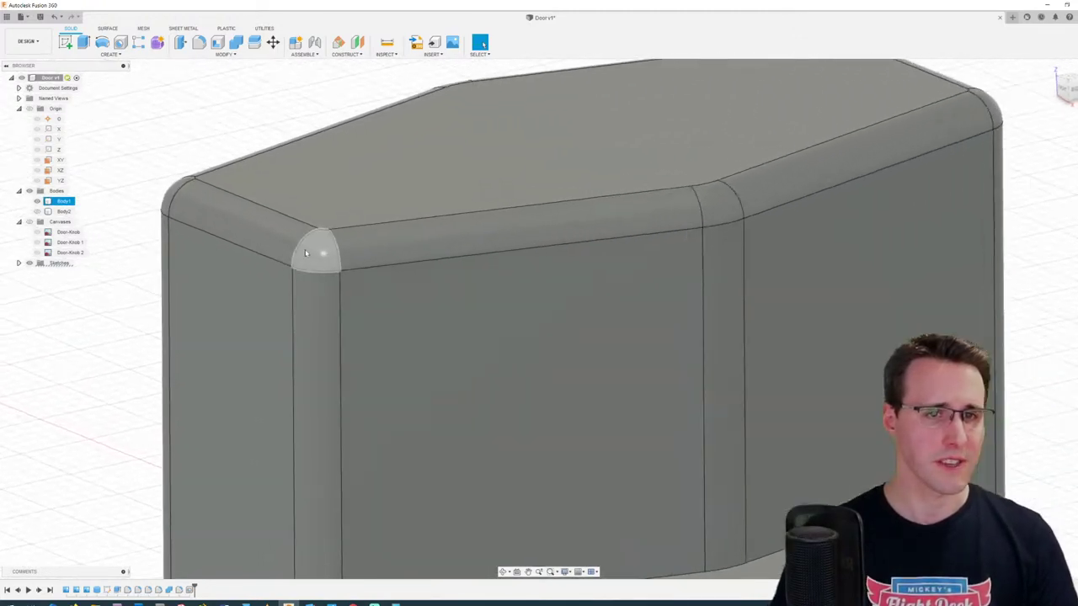
pyautogui.moveTo(305, 252)
pyautogui.keyDown('shift'); pyautogui.mouseDown(button='middle')
pyautogui.moveTo(323, 233)
pyautogui.moveTo(298, 235)
pyautogui.mouseUp(button='middle'); pyautogui.keyUp('shift')
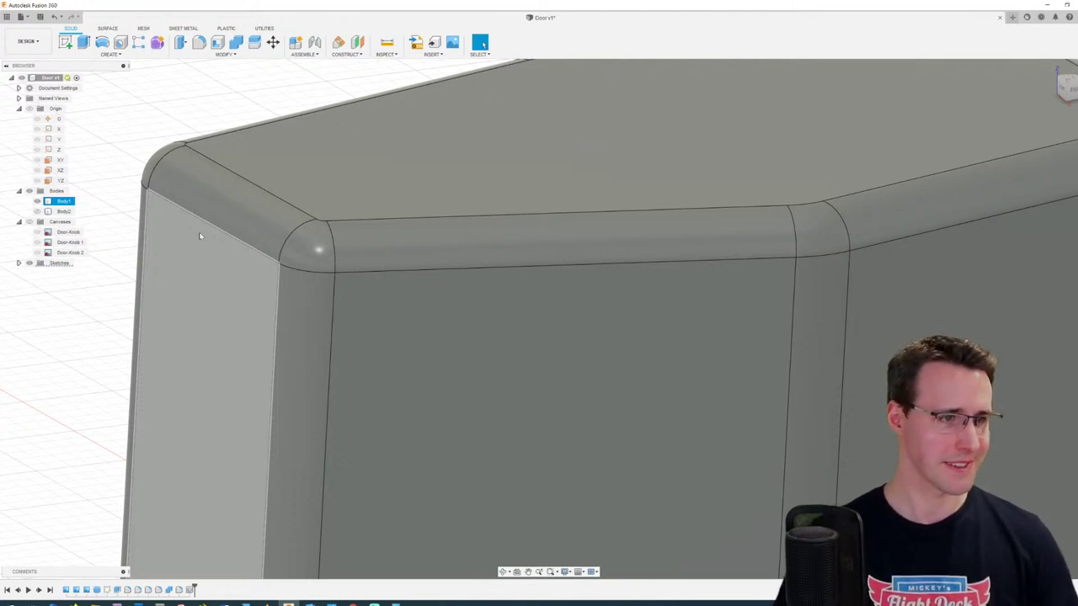
pyautogui.keyDown('shift'); pyautogui.moveTo(187, 308); pyautogui.dragTo(153, 303, button='middle'); pyautogui.keyUp('shift')
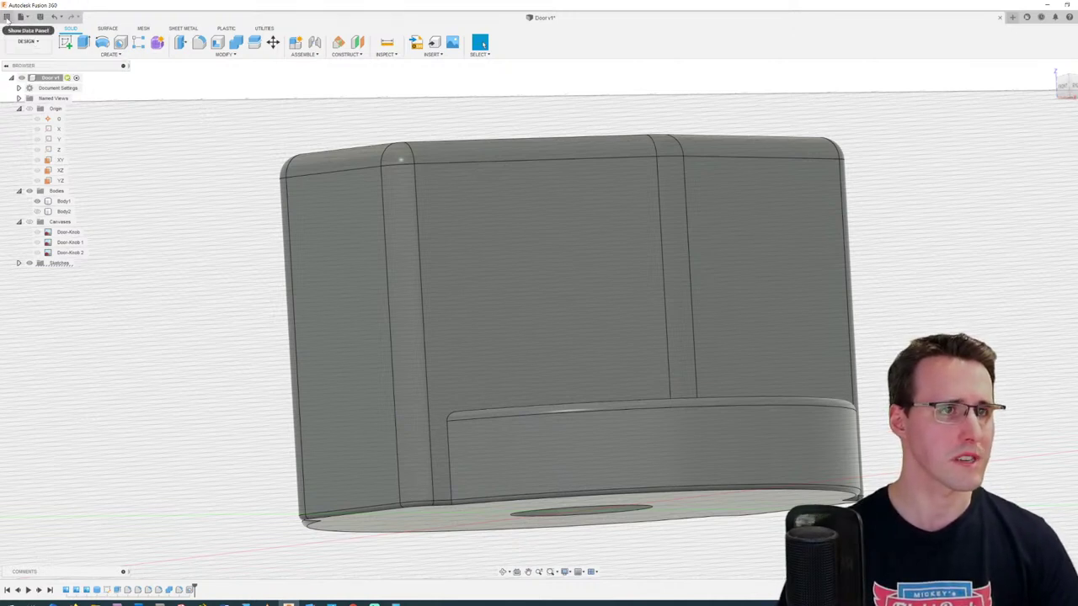
# Step: Open the Type 1 design from the Knobs folder and measure the diameter of the shaft hole in its base
pyautogui.click(7, 17)
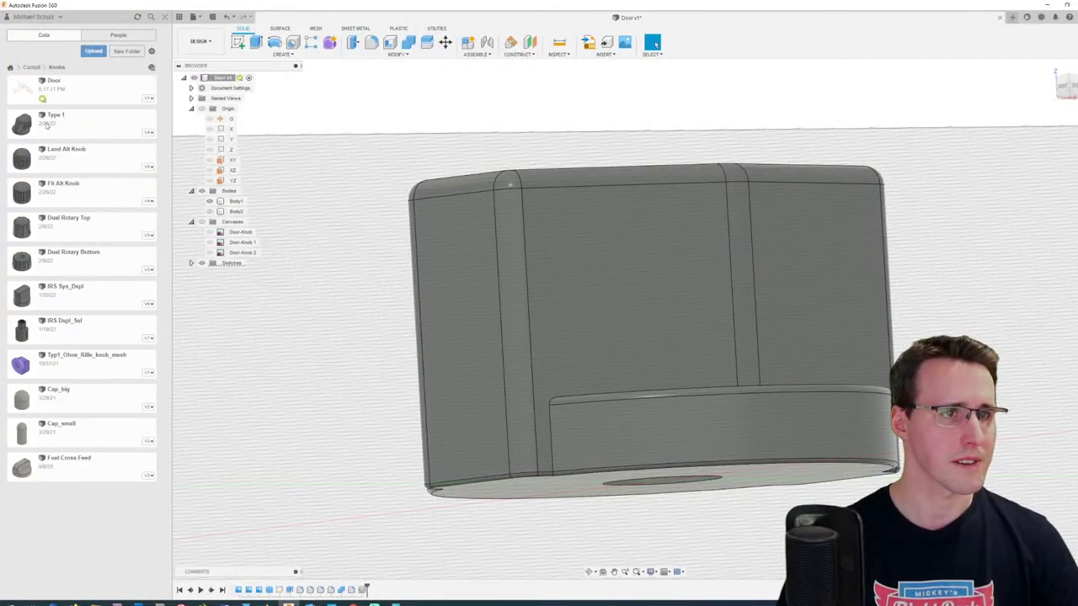
pyautogui.doubleClick(51, 117)
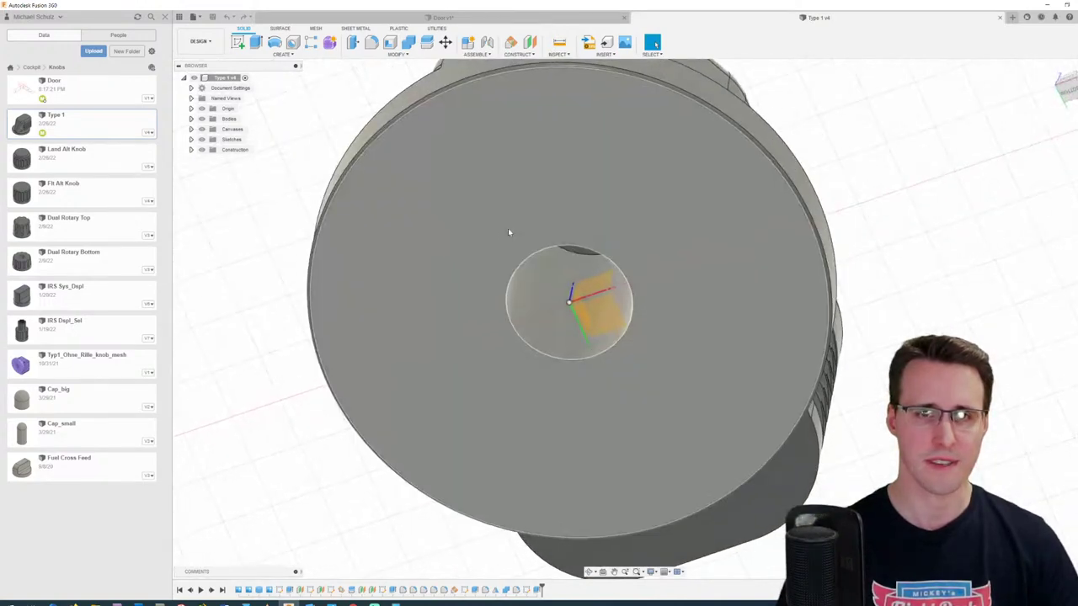
pyautogui.keyDown('shift'); pyautogui.moveTo(508, 232); pyautogui.dragTo(536, 117, button='middle'); pyautogui.keyUp('shift')
pyautogui.press('i')
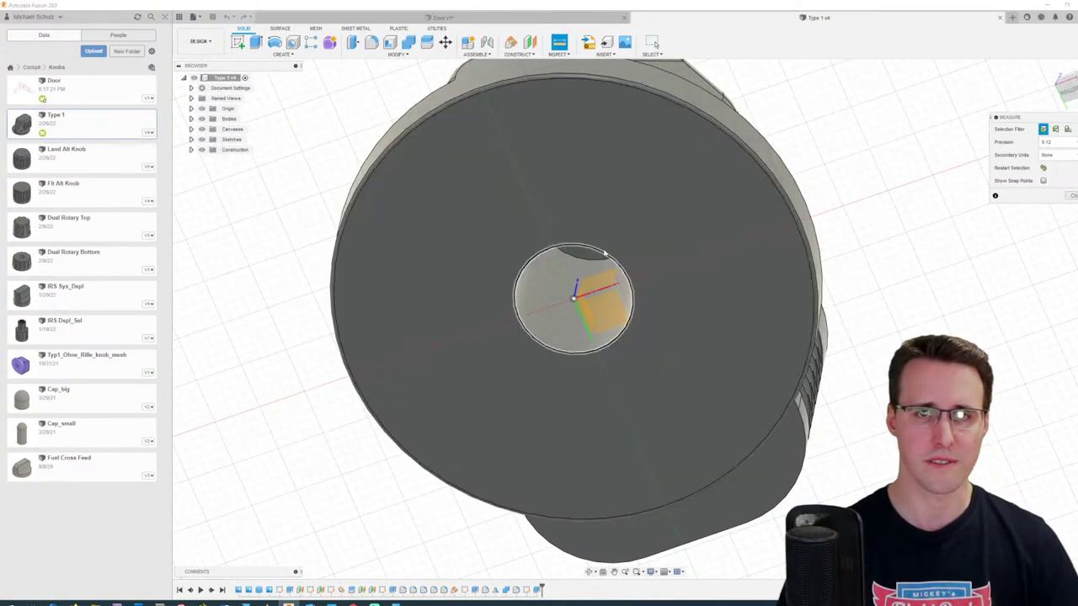
pyautogui.click(603, 254)
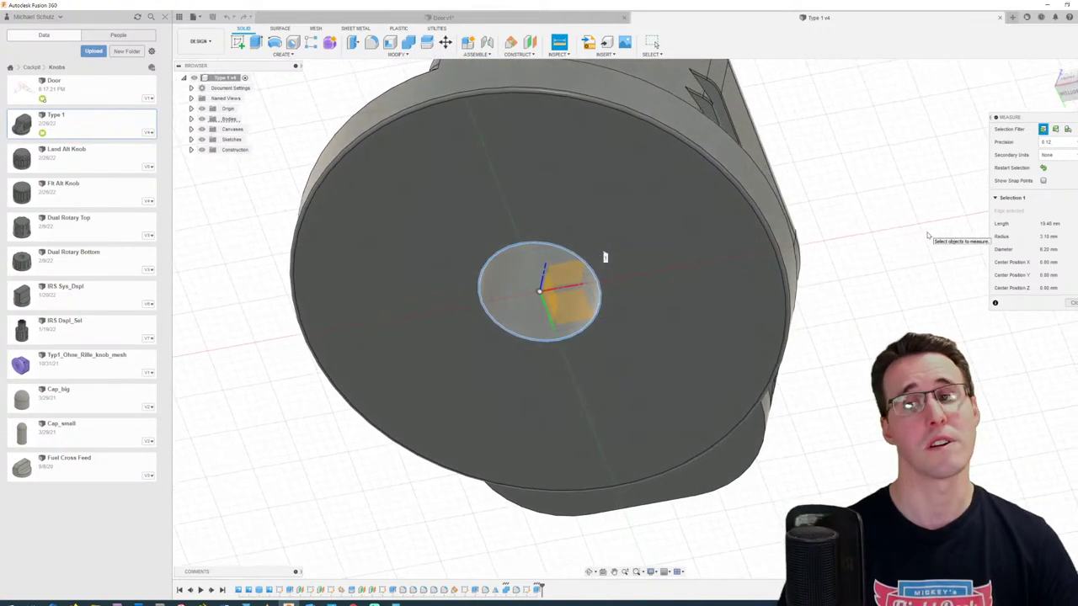
pyautogui.keyDown('shift'); pyautogui.moveTo(604, 257); pyautogui.dragTo(605, 256, button='middle'); pyautogui.keyUp('shift')
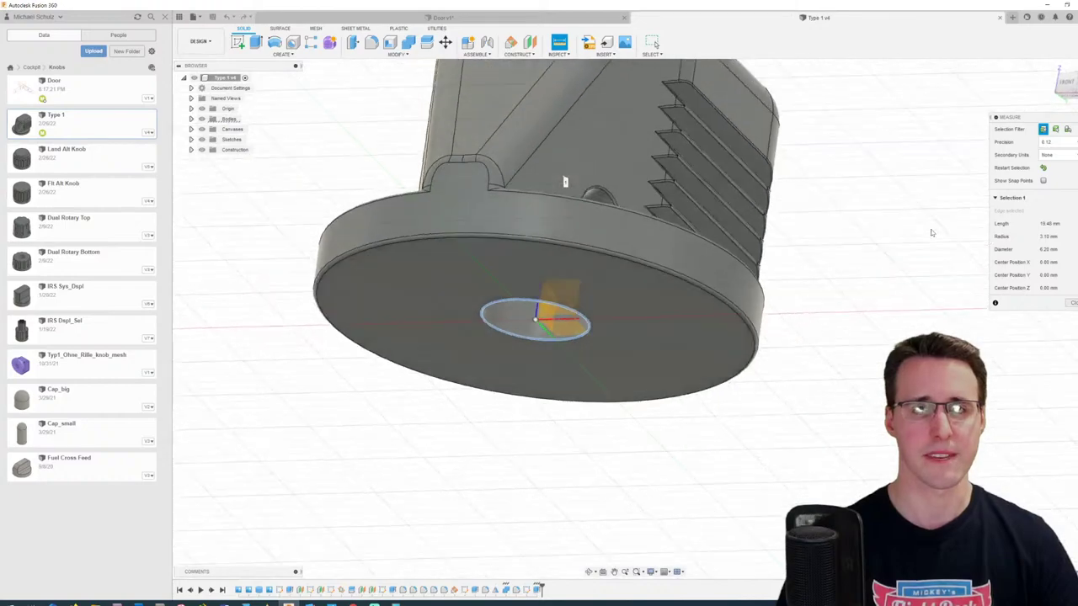
pyautogui.keyDown('shift'); pyautogui.moveTo(972, 214); pyautogui.dragTo(971, 211, button='middle'); pyautogui.keyUp('shift')
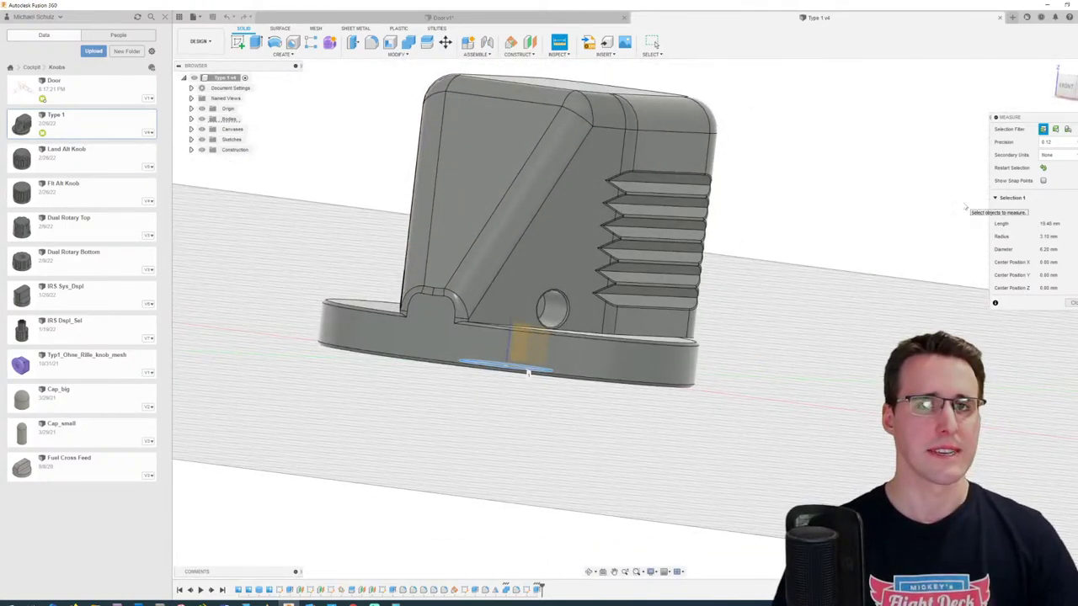
# Step: Return to the Door design and change the shaft hole's diameter to 6.2 mm
pyautogui.click(538, 16)
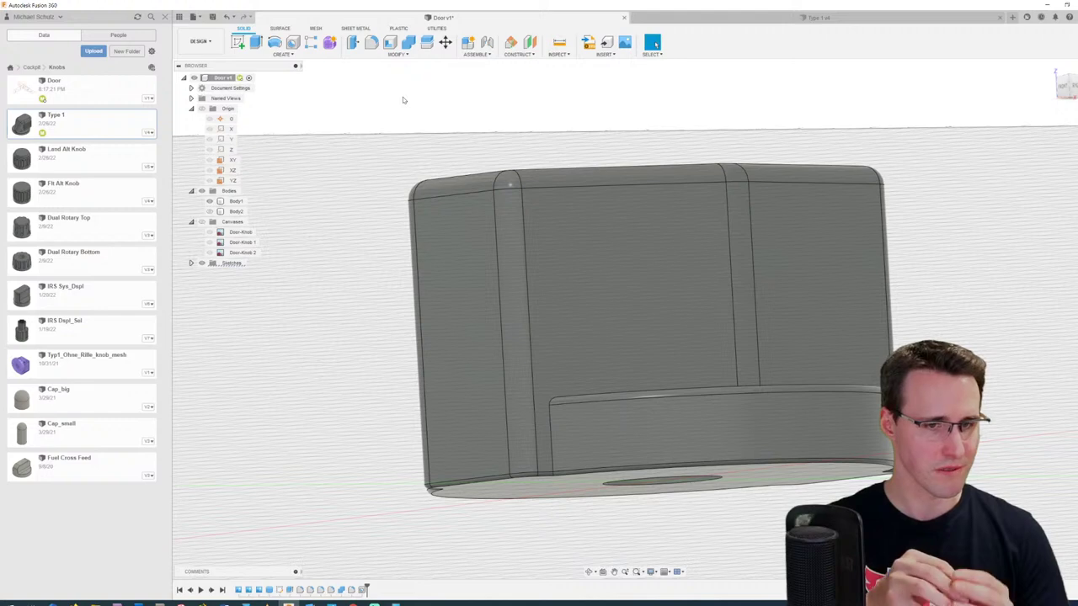
pyautogui.keyDown('shift'); pyautogui.moveTo(273, 275); pyautogui.dragTo(363, 584, button='middle'); pyautogui.keyUp('shift')
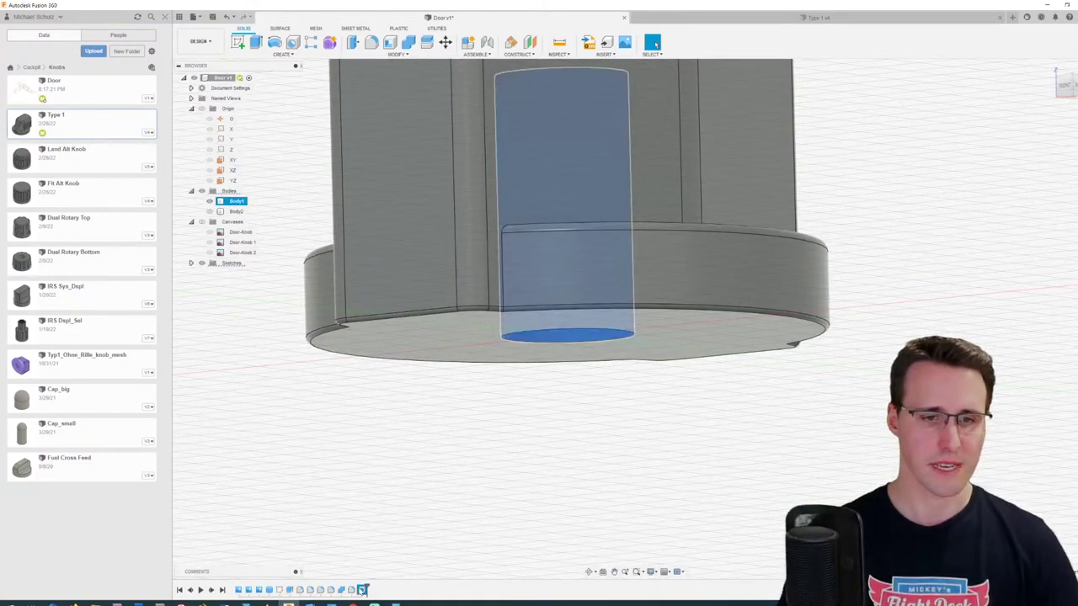
pyautogui.doubleClick(365, 589)
pyautogui.click(1036, 321)
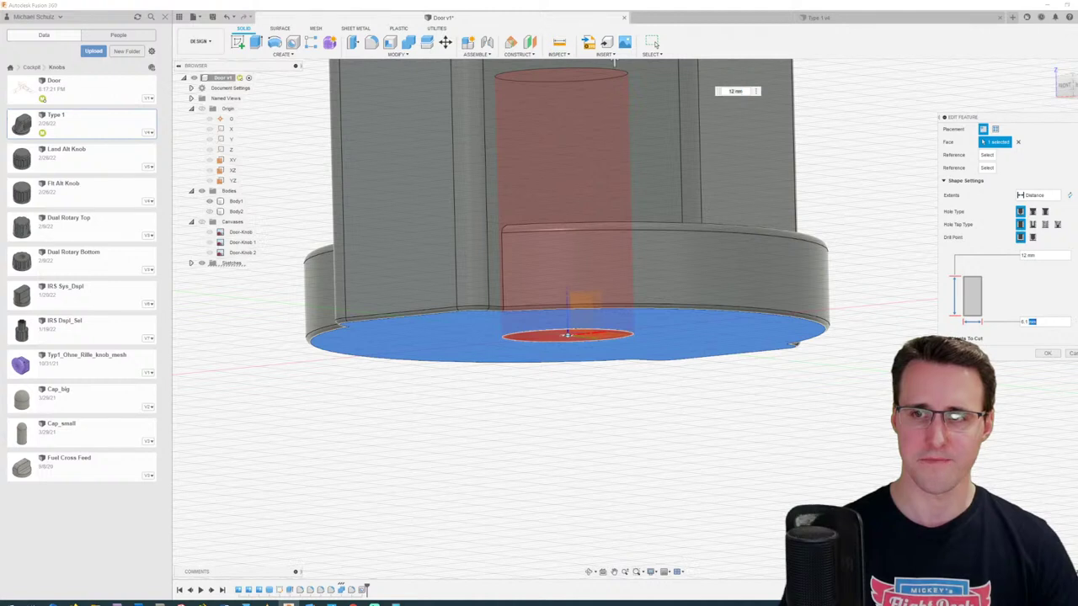
pyautogui.press('BackSpace')
pyautogui.press('BackSpace')
pyautogui.press('BackSpace')
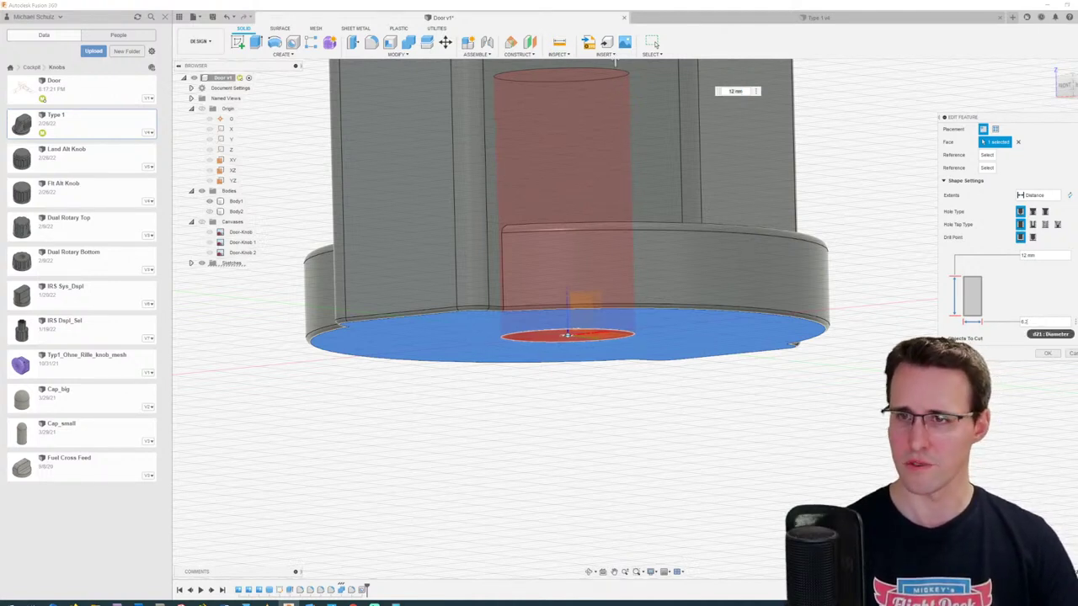
pyautogui.click(1047, 353)
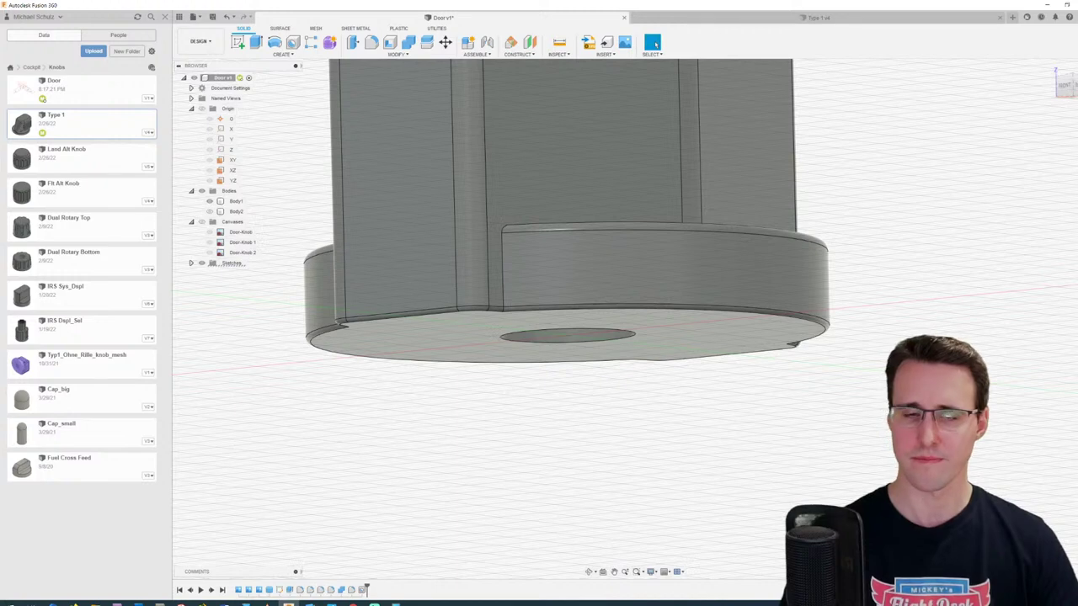
pyautogui.scroll(-1, 612, 271)
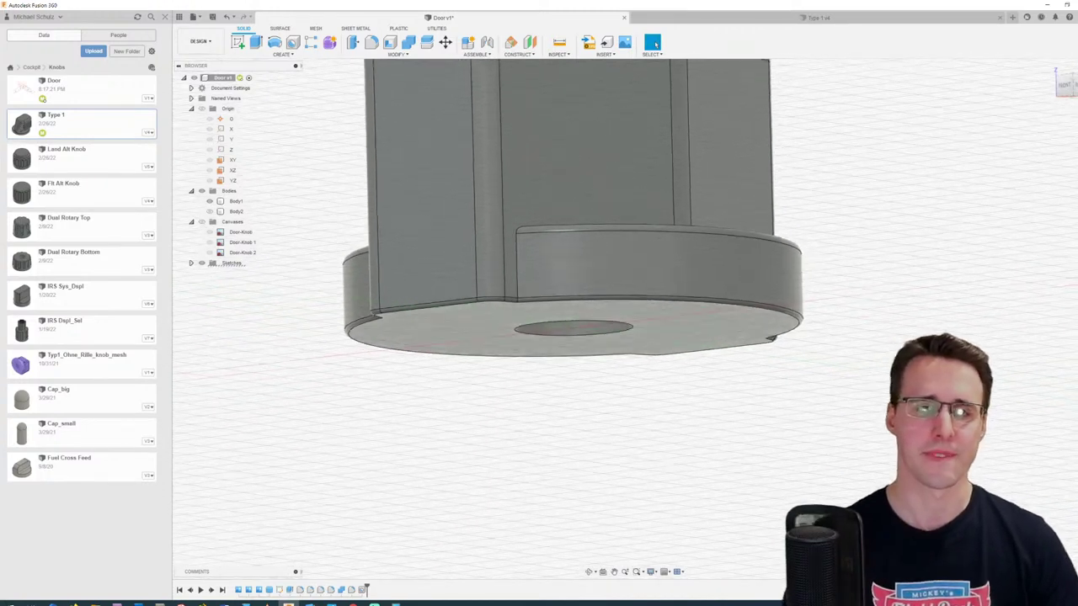
pyautogui.keyDown('shift'); pyautogui.moveTo(613, 271); pyautogui.dragTo(612, 299, button='middle'); pyautogui.keyUp('shift')
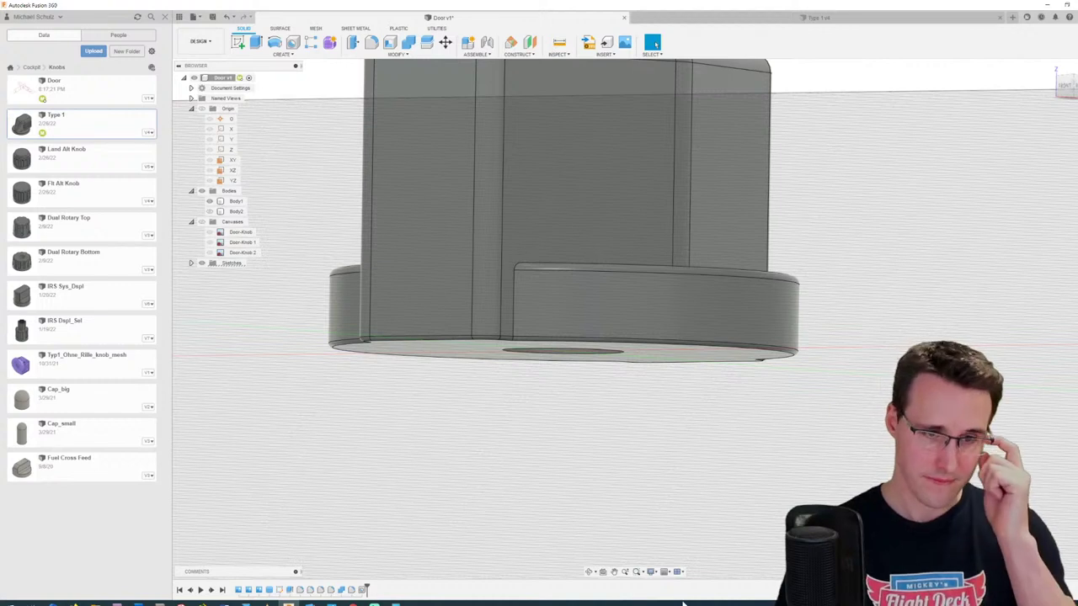
# Step: Switch to the browser and examine the DBP2590 knob's drawing and dimension table for the height of the set screw hole
pyautogui.click(74, 604)
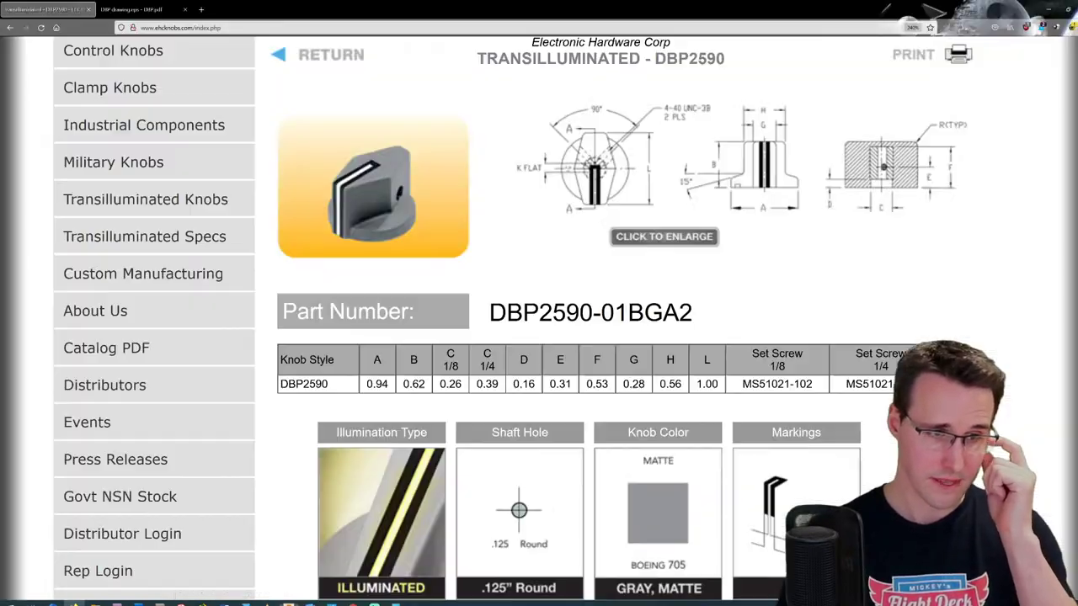
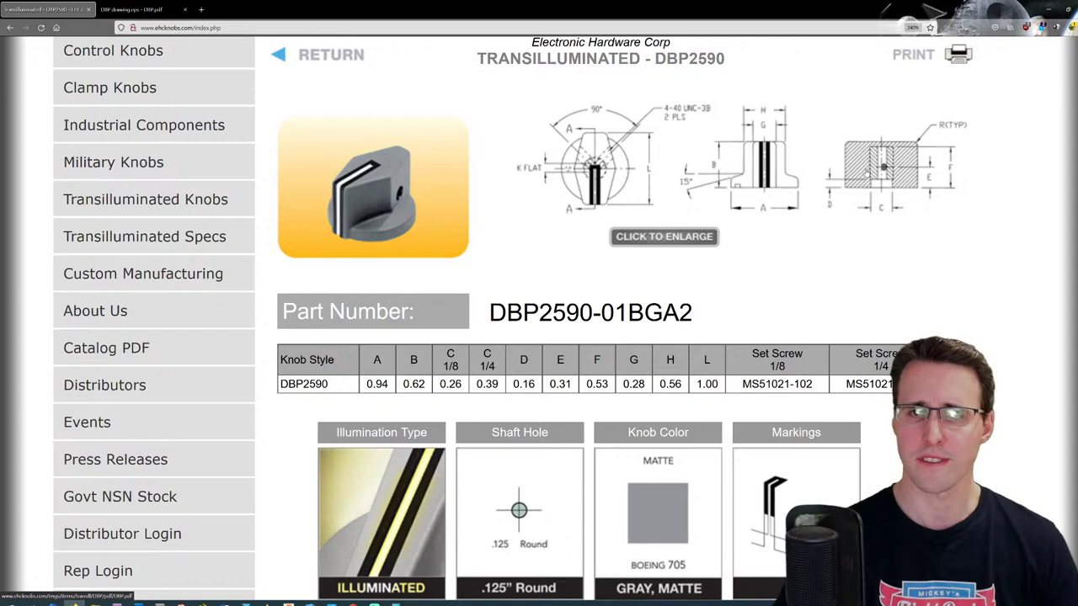
pyautogui.keyDown('ctrl'); pyautogui.scroll(1, 855, 164); pyautogui.keyUp('ctrl')
pyautogui.keyDown('ctrl'); pyautogui.scroll(1, 864, 162); pyautogui.keyUp('ctrl')
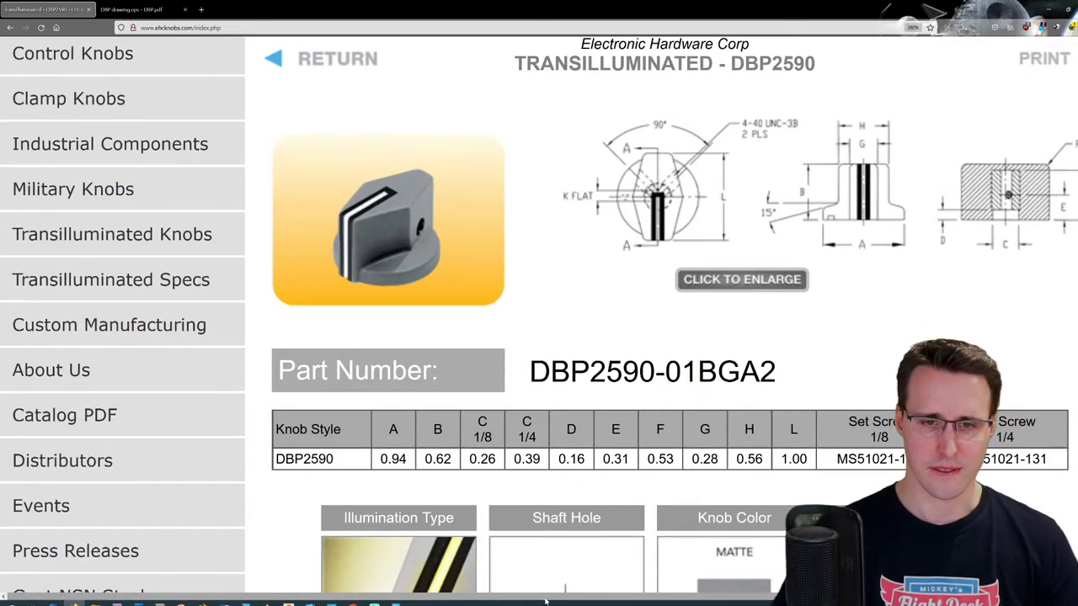
pyautogui.hscroll(2, 903, 305)
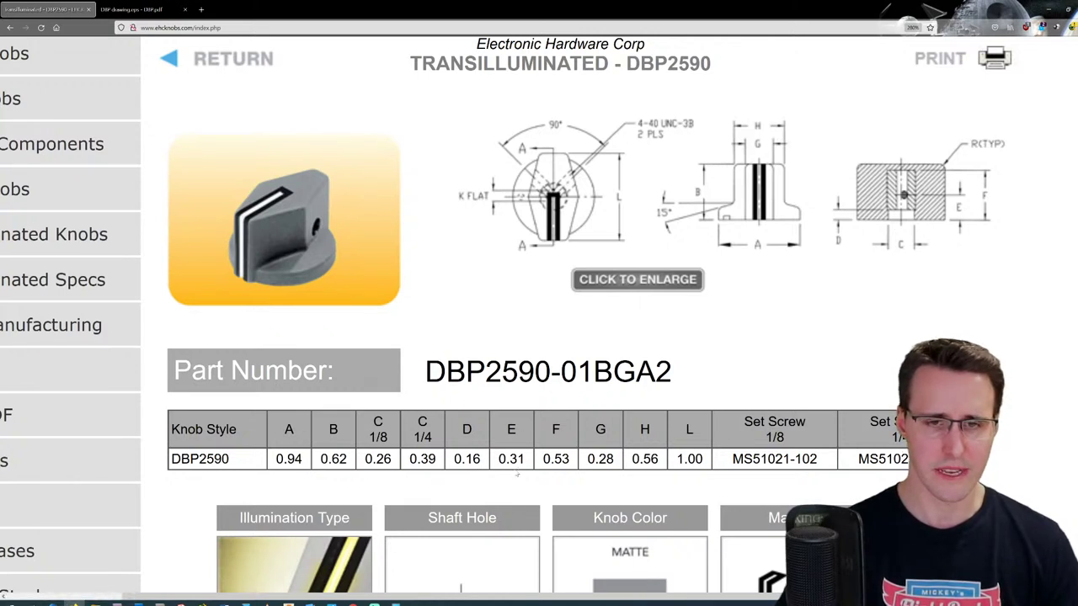
# Step: Convert dimension E, 0.31 inches, to millimetres in the calculator and switch back to Fusion 360
pyautogui.click(395, 602)
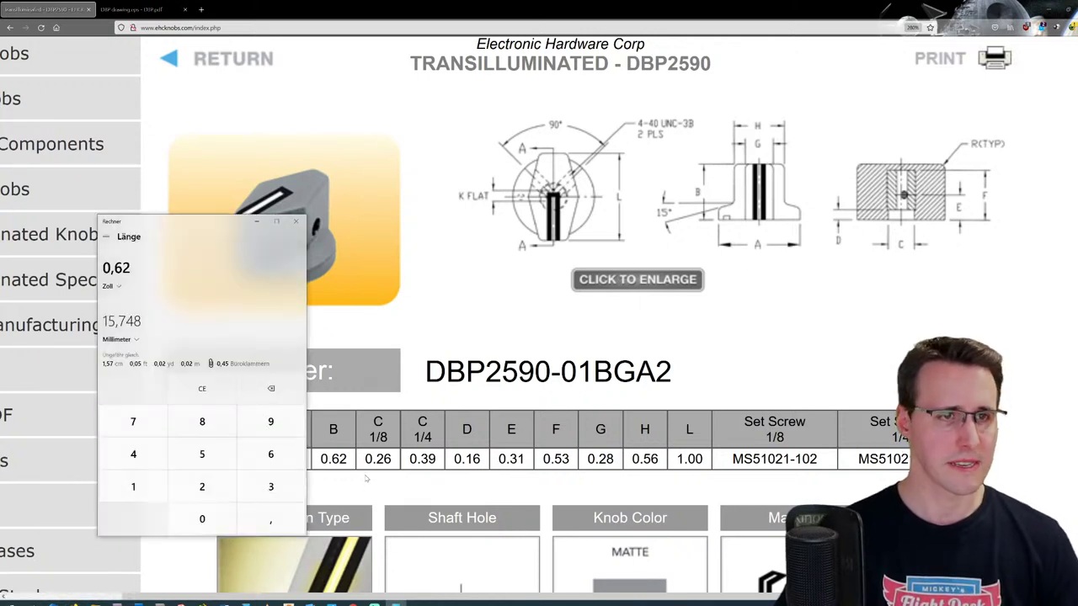
pyautogui.press('Escape')
pyautogui.write(',31')
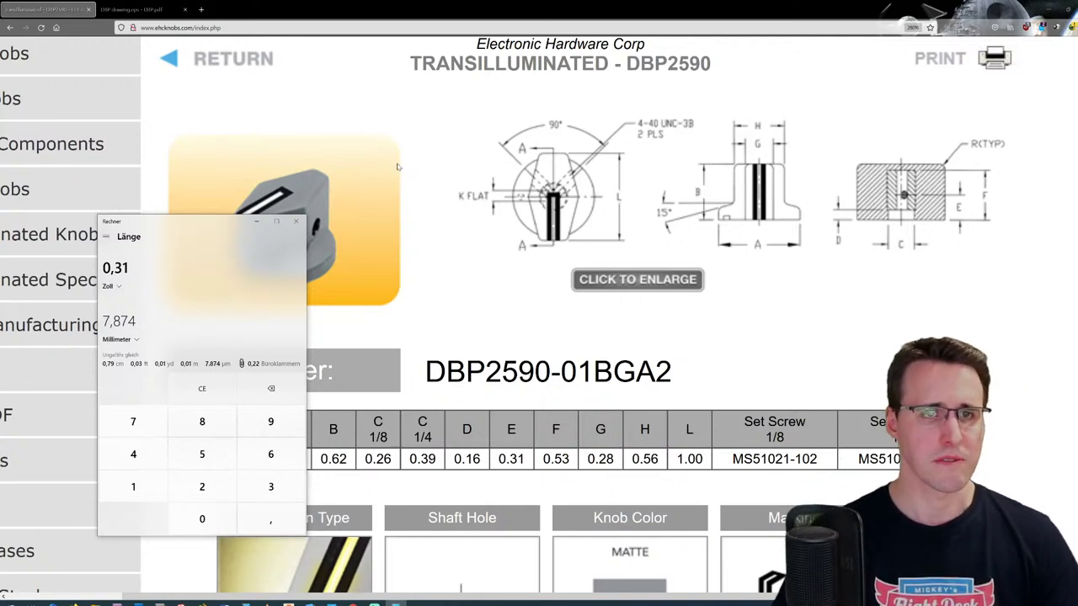
pyautogui.click(289, 603)
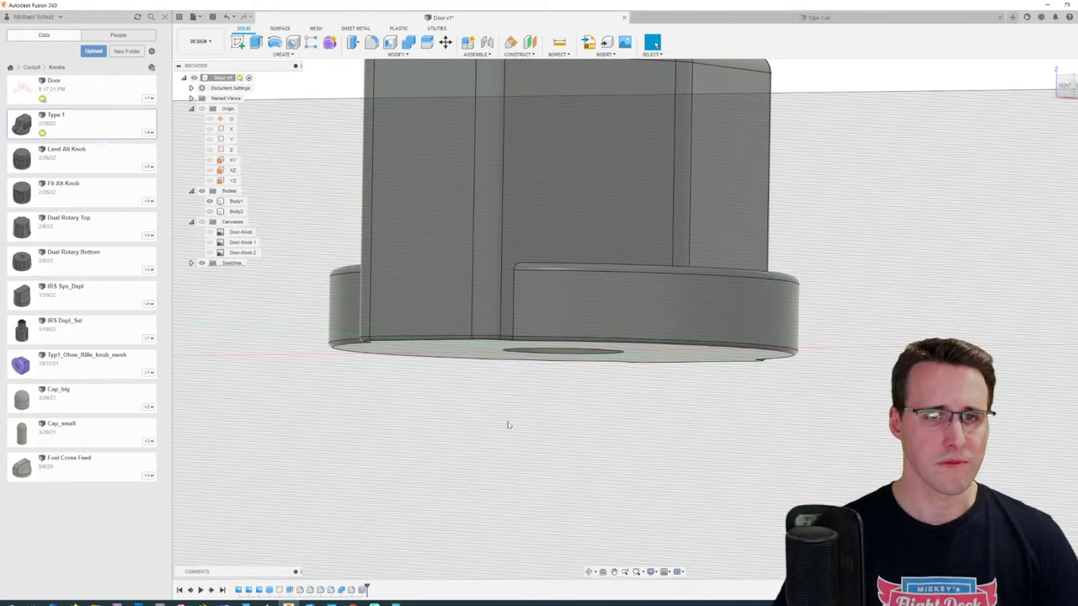
pyautogui.keyDown('shift'); pyautogui.moveTo(507, 423); pyautogui.dragTo(504, 420, button='middle'); pyautogui.keyUp('shift')
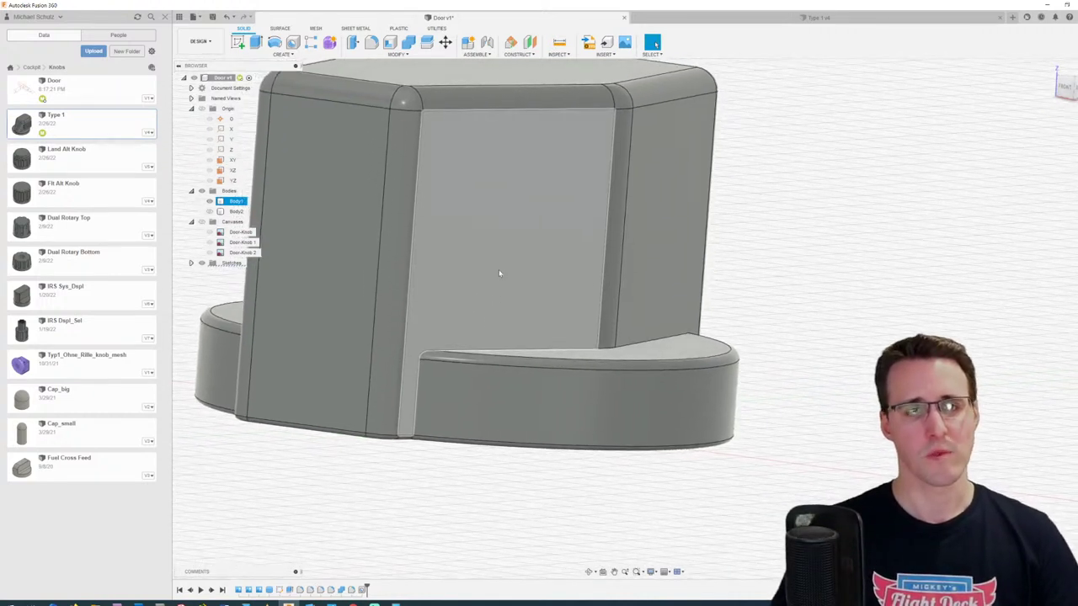
pyautogui.keyDown('shift'); pyautogui.moveTo(498, 272); pyautogui.dragTo(517, 282, button='middle'); pyautogui.keyUp('shift')
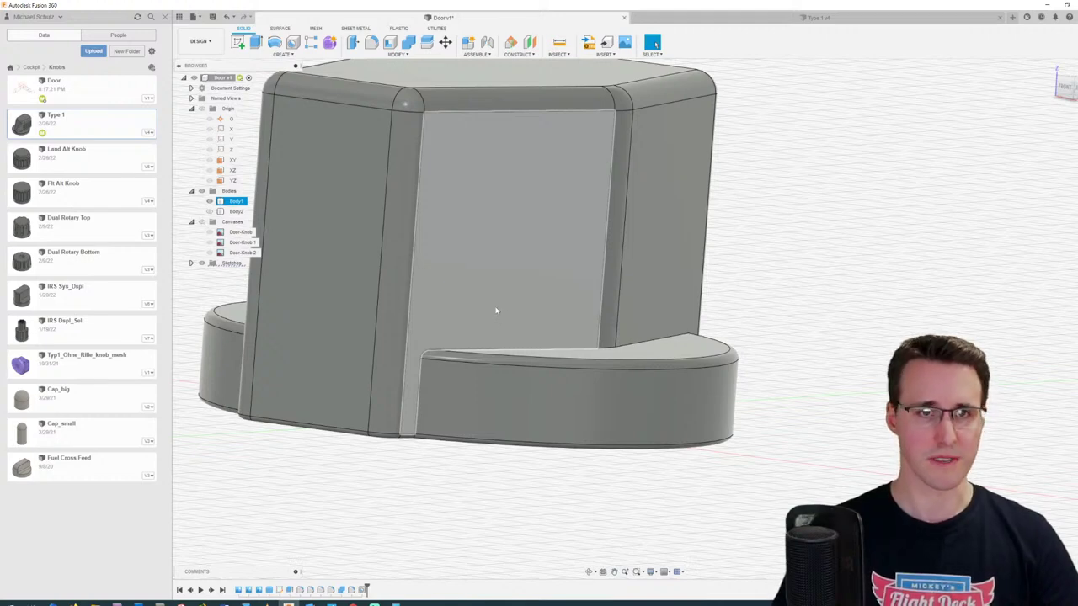
pyautogui.keyDown('shift'); pyautogui.moveTo(496, 311); pyautogui.dragTo(533, 413, button='middle'); pyautogui.keyUp('shift')
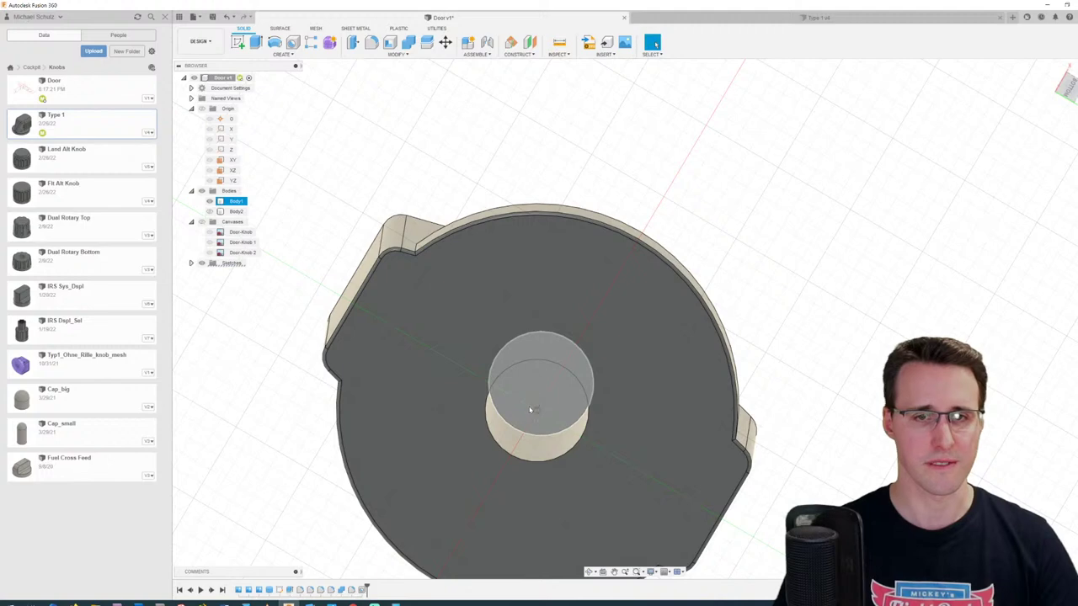
pyautogui.keyDown('shift'); pyautogui.moveTo(792, 311); pyautogui.dragTo(772, 300, button='middle'); pyautogui.keyUp('shift')
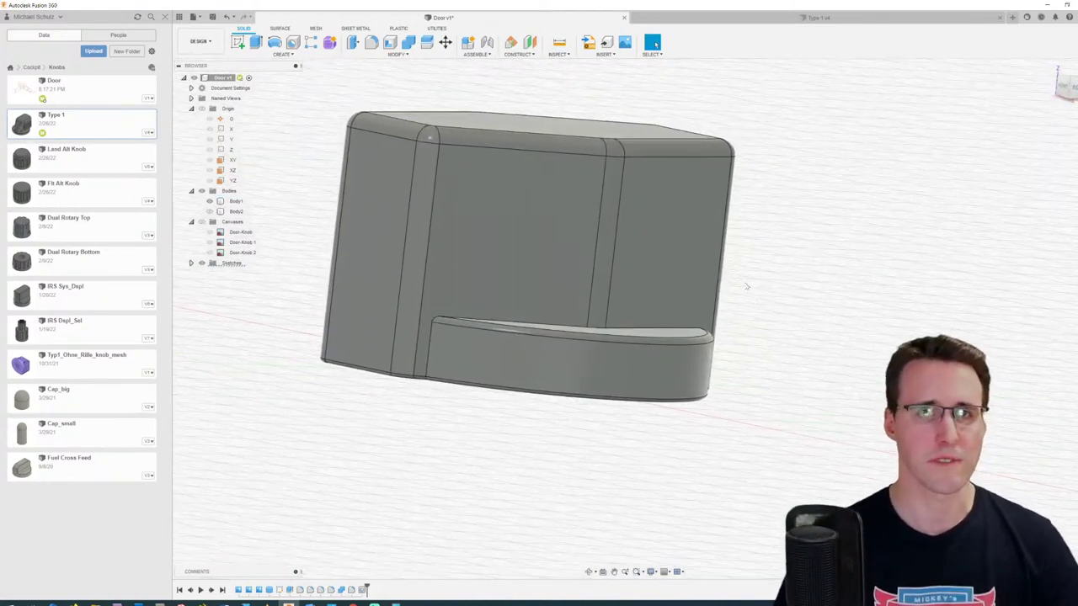
# Step: Start a cylinder on the YZ origin plane with the knob body hidden, and draw its 2.5 mm diameter base circle directly above the origin
pyautogui.click(293, 55)
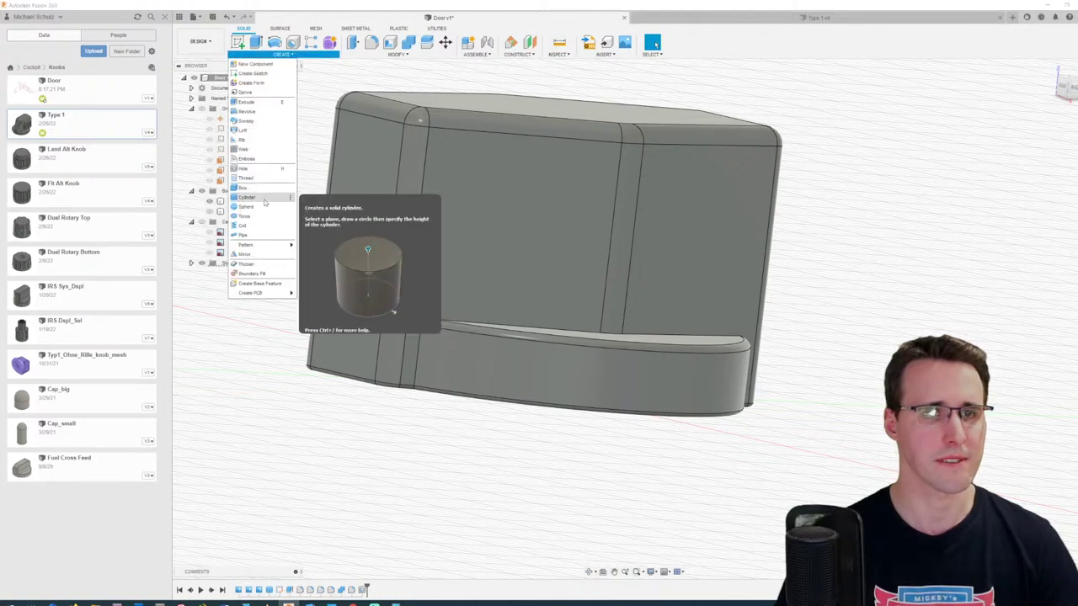
pyautogui.click(262, 198)
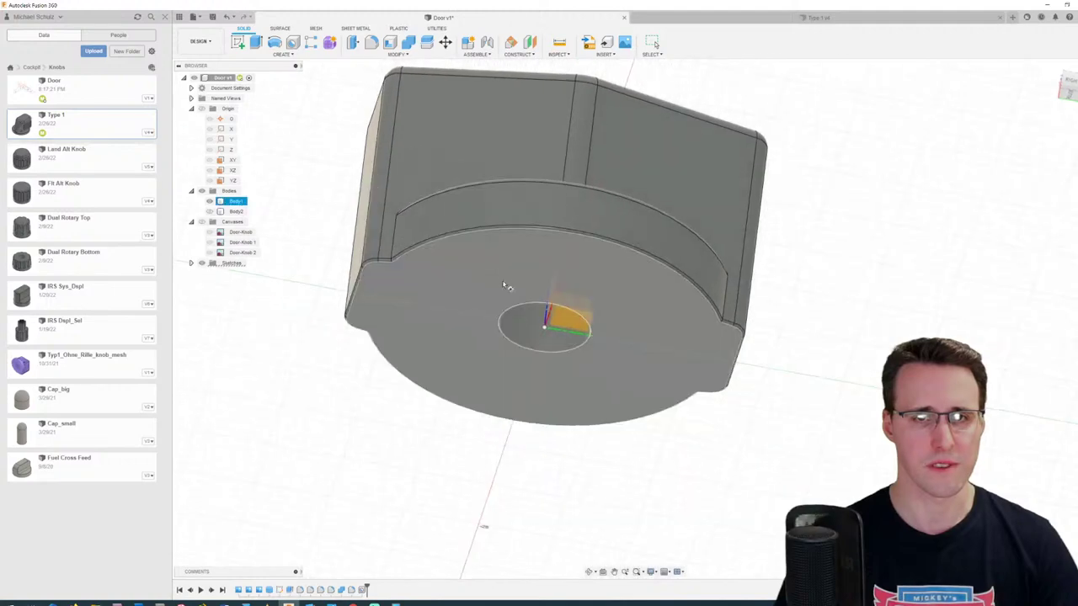
pyautogui.keyDown('shift'); pyautogui.moveTo(521, 313); pyautogui.dragTo(532, 204, button='middle'); pyautogui.keyUp('shift')
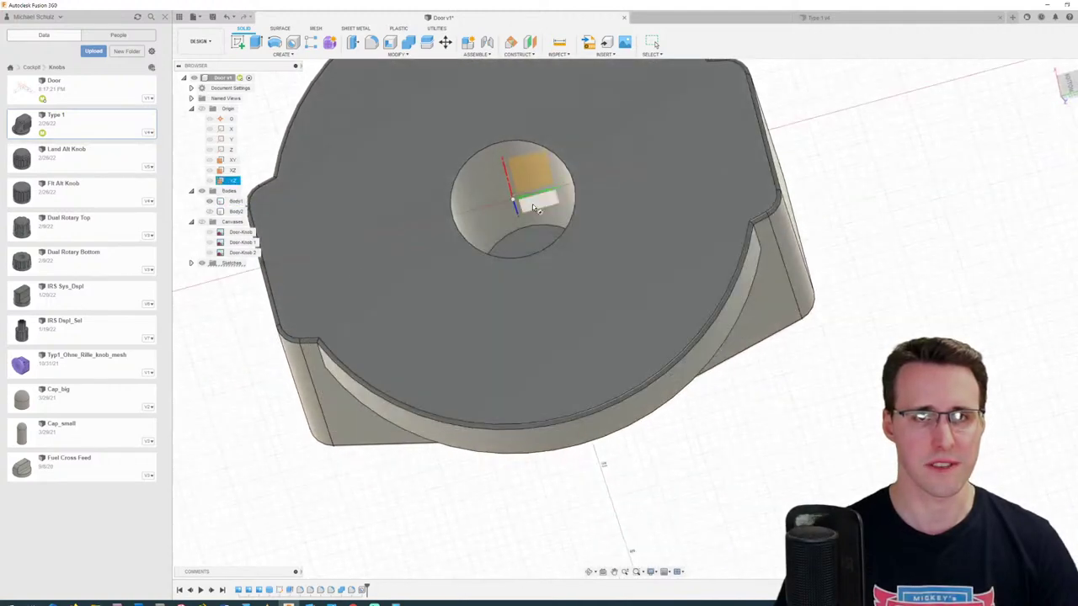
pyautogui.click(532, 203)
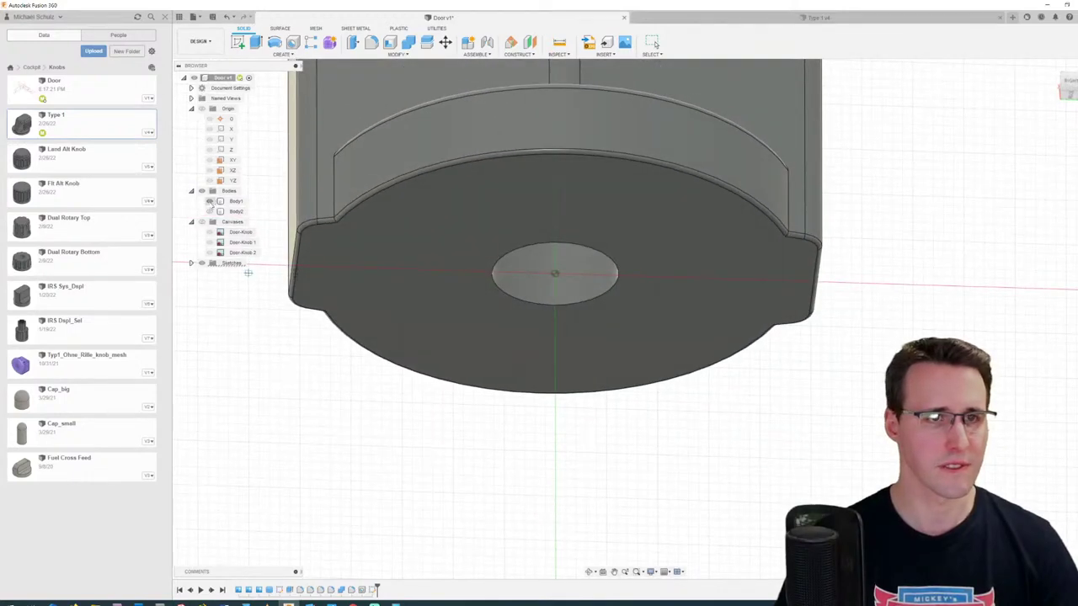
pyautogui.click(209, 201)
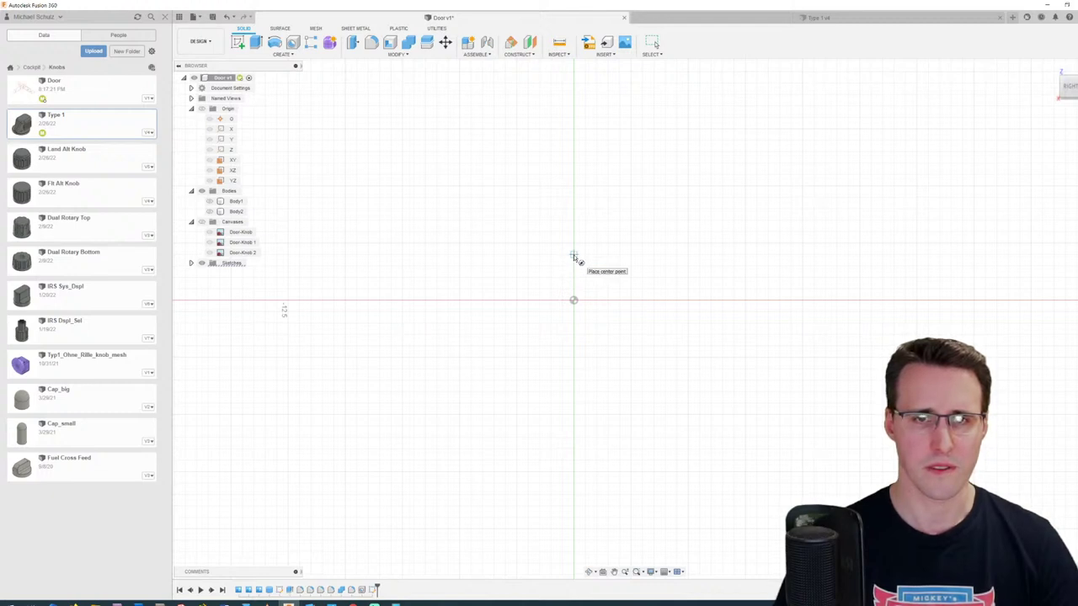
pyautogui.click(573, 254)
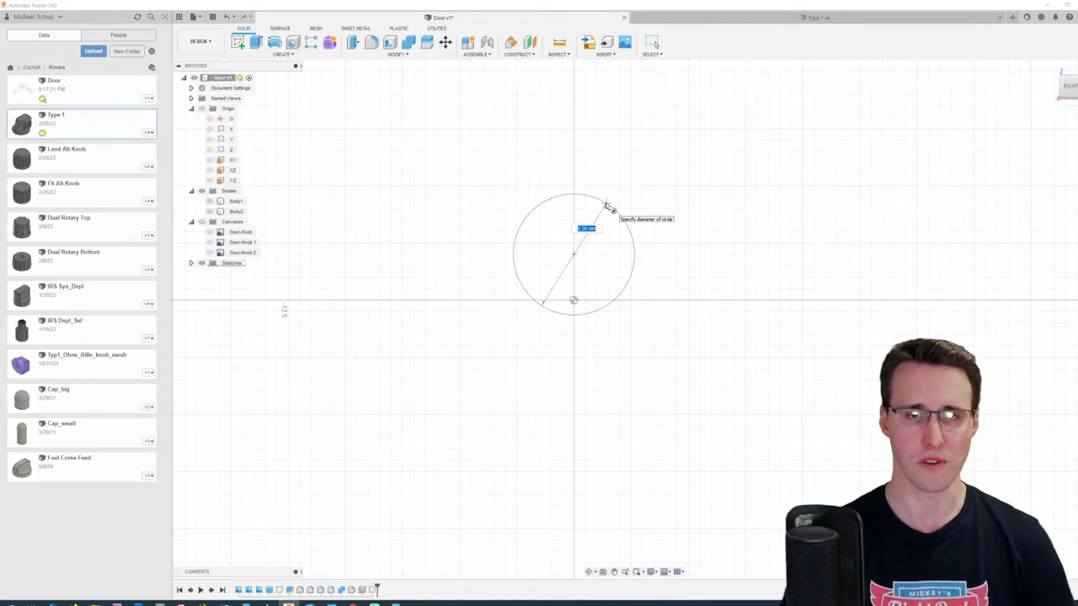
pyautogui.write('2')
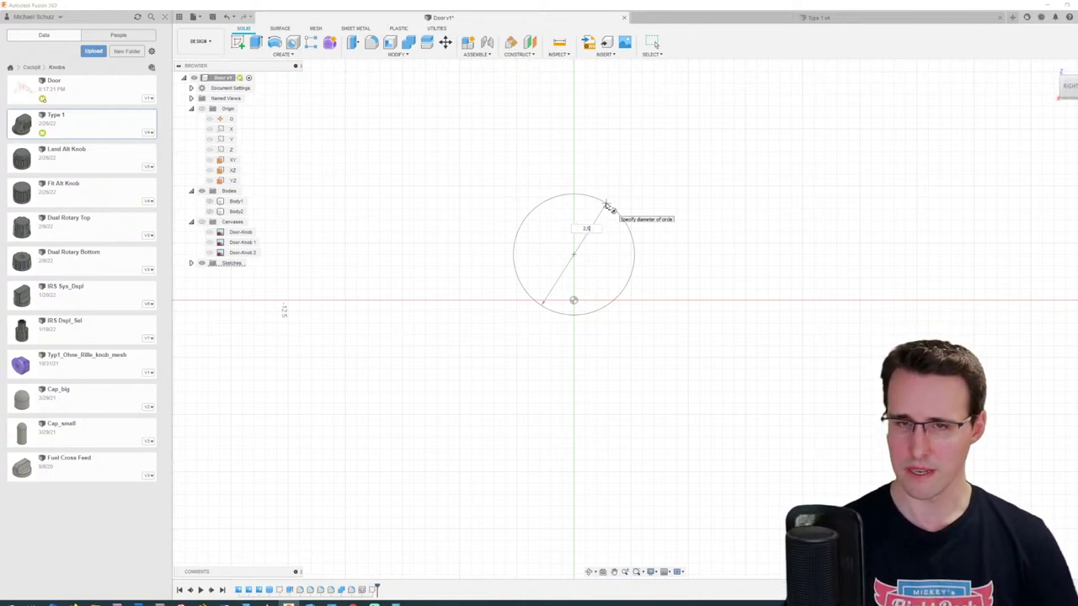
pyautogui.write('.5')
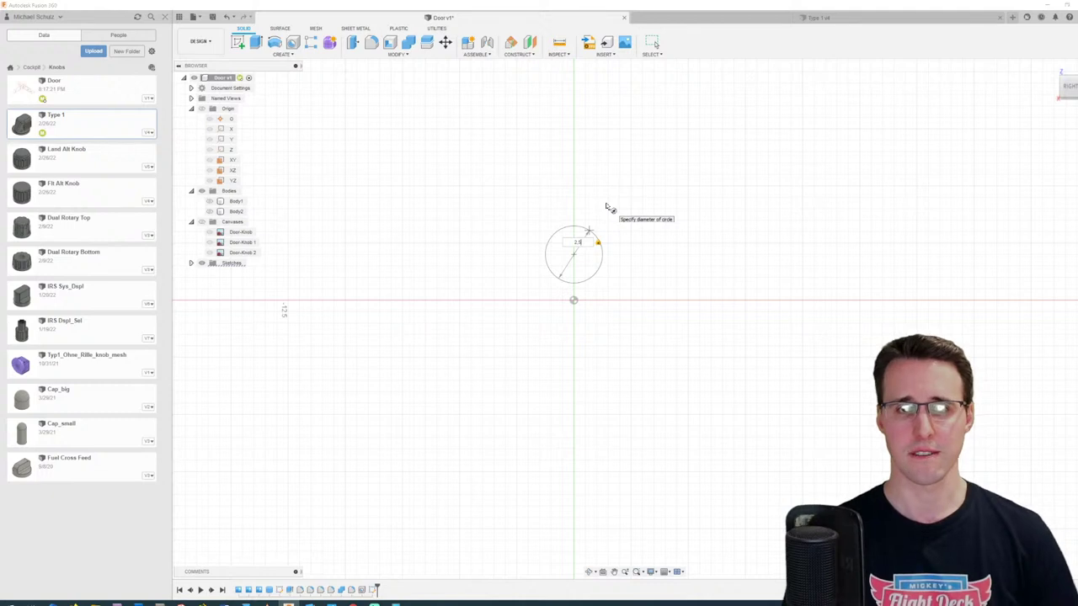
pyautogui.press('Return')
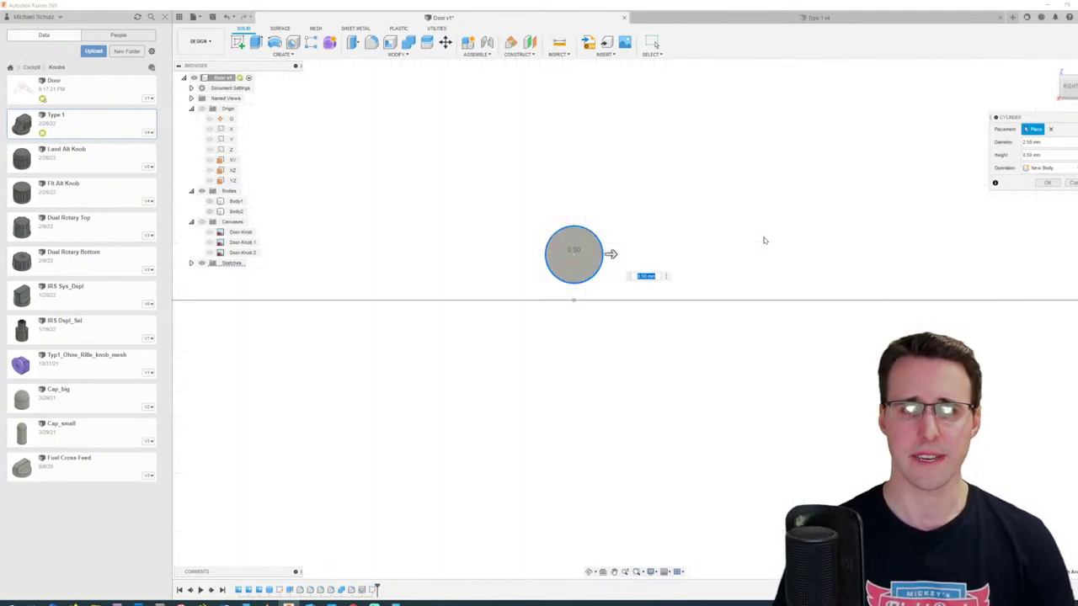
# Step: Show the knob body and extend the cylinder about 15.97 mm out through the base's curved wall as a new body
pyautogui.click(210, 201)
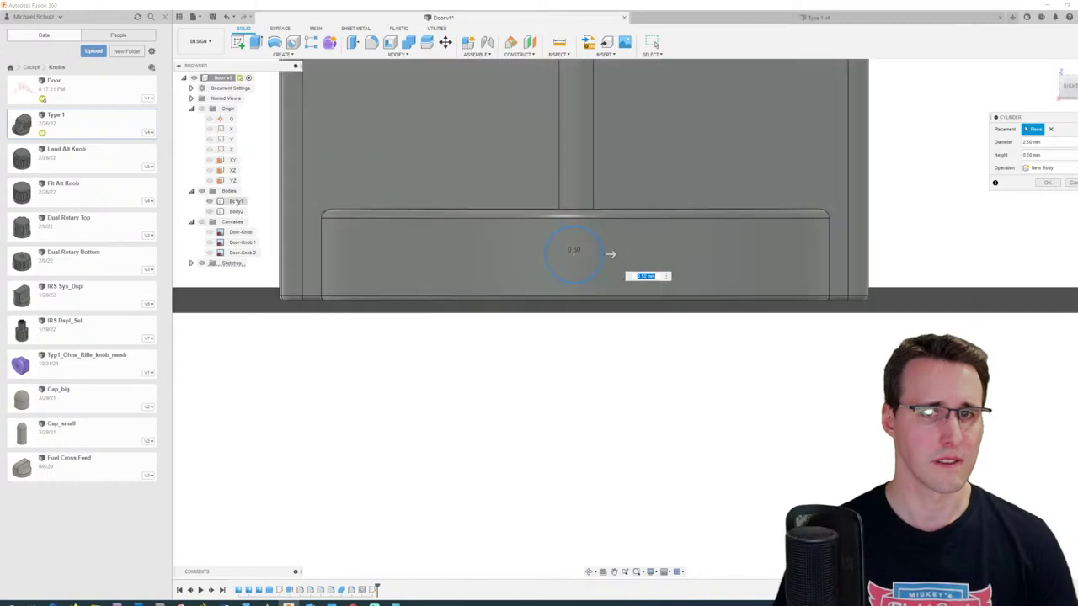
pyautogui.keyDown('shift'); pyautogui.moveTo(407, 195); pyautogui.dragTo(495, 209, button='middle'); pyautogui.keyUp('shift')
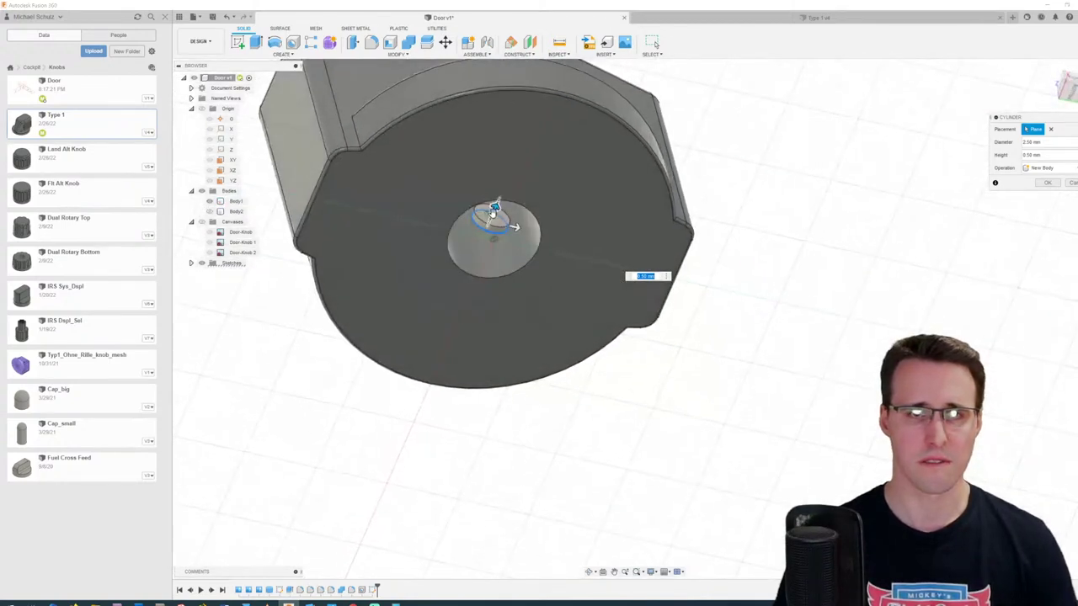
pyautogui.moveTo(495, 209); pyautogui.dragTo(545, 96)
pyautogui.keyDown('shift'); pyautogui.moveTo(545, 96); pyautogui.dragTo(576, 110, button='middle'); pyautogui.keyUp('shift')
pyautogui.moveTo(575, 110); pyautogui.dragTo(557, 129)
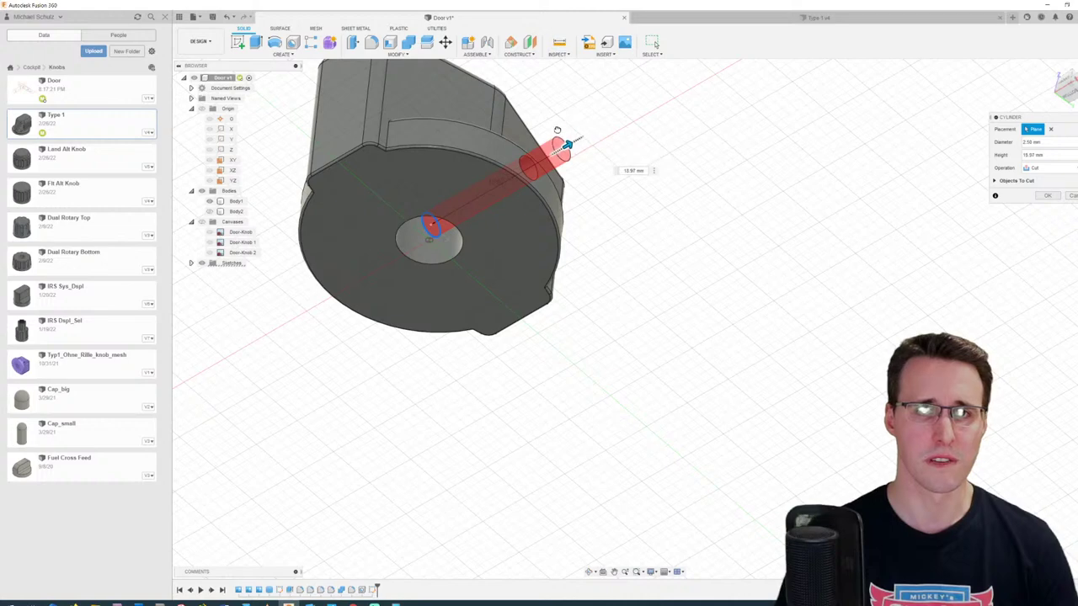
pyautogui.keyDown('shift'); pyautogui.moveTo(557, 130); pyautogui.dragTo(653, 152, button='middle'); pyautogui.keyUp('shift')
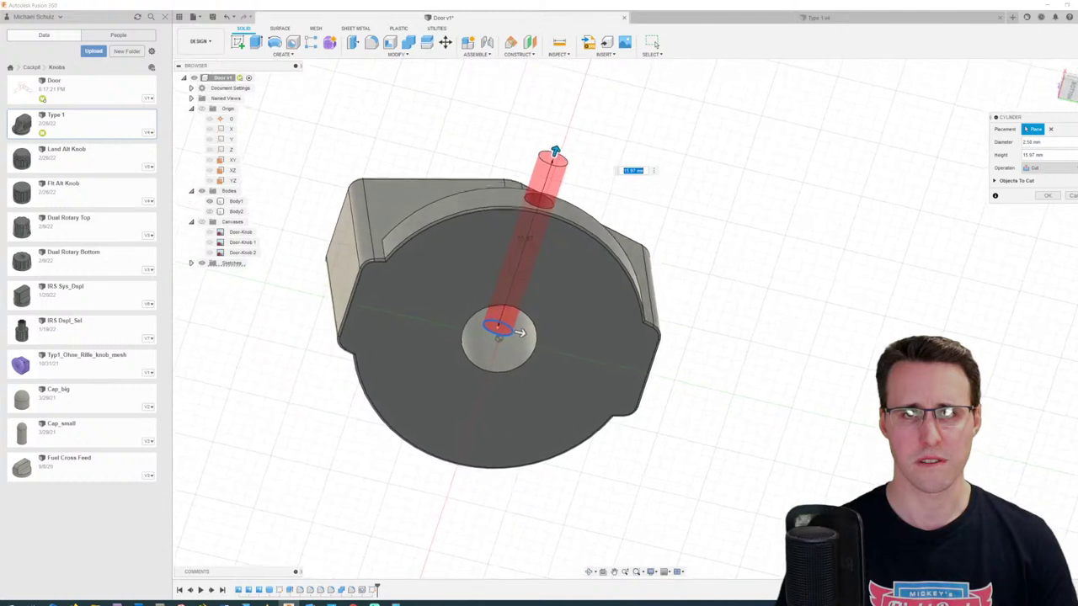
pyautogui.click(1050, 168)
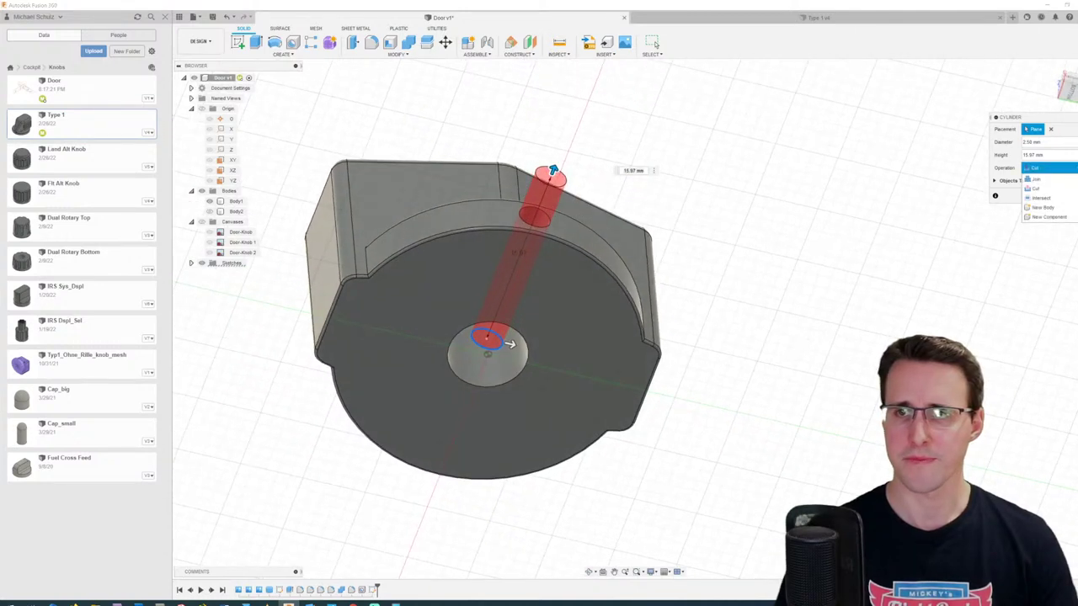
pyautogui.click(1049, 209)
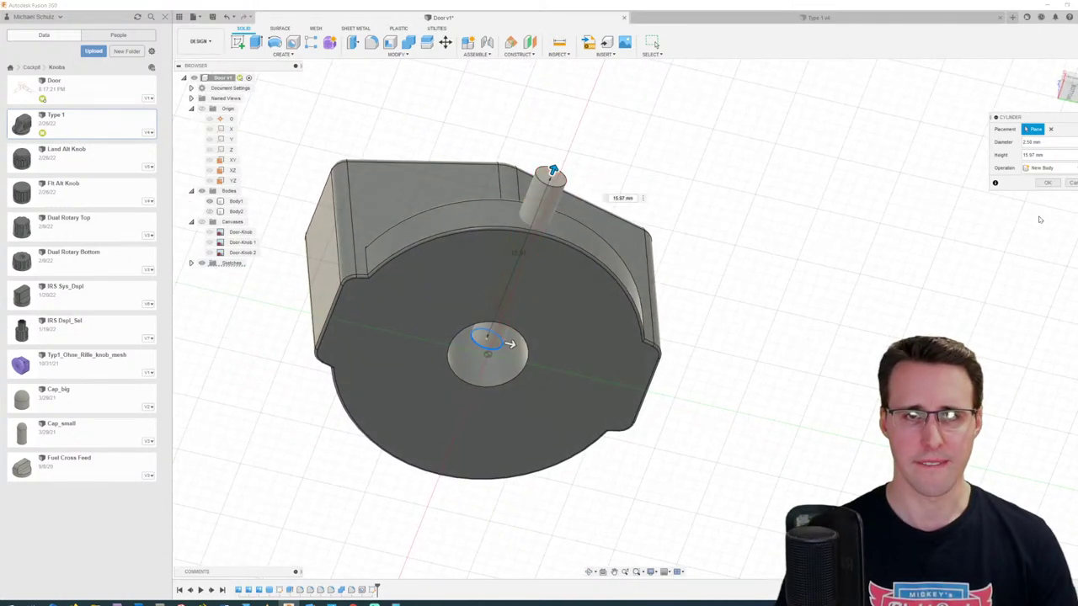
pyautogui.click(1049, 184)
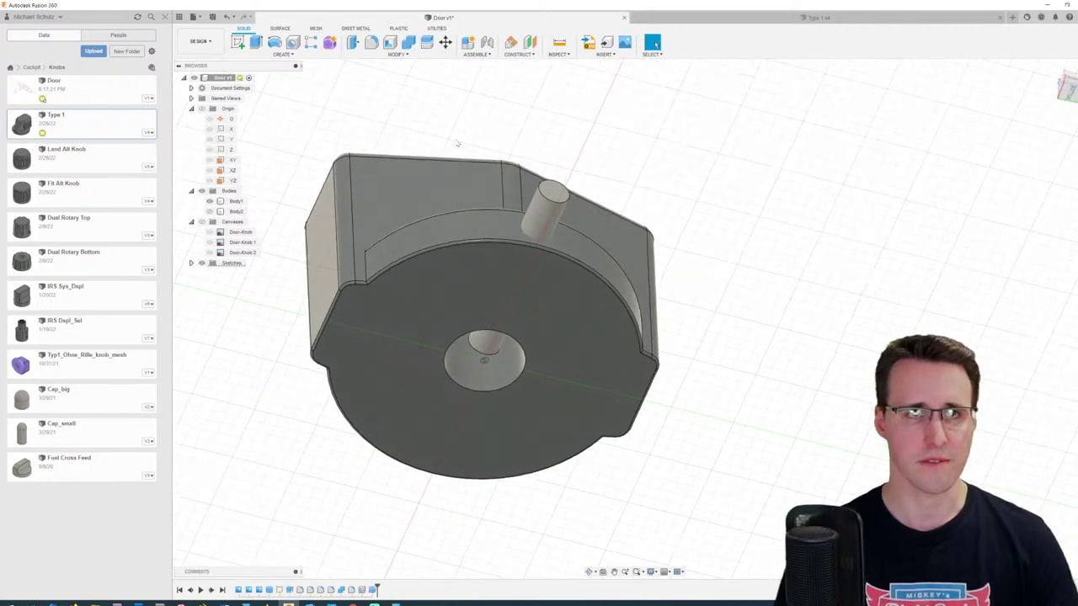
pyautogui.scroll(2, 386, 91)
pyautogui.keyDown('shift'); pyautogui.moveTo(385, 91); pyautogui.dragTo(421, 105, button='middle'); pyautogui.keyUp('shift')
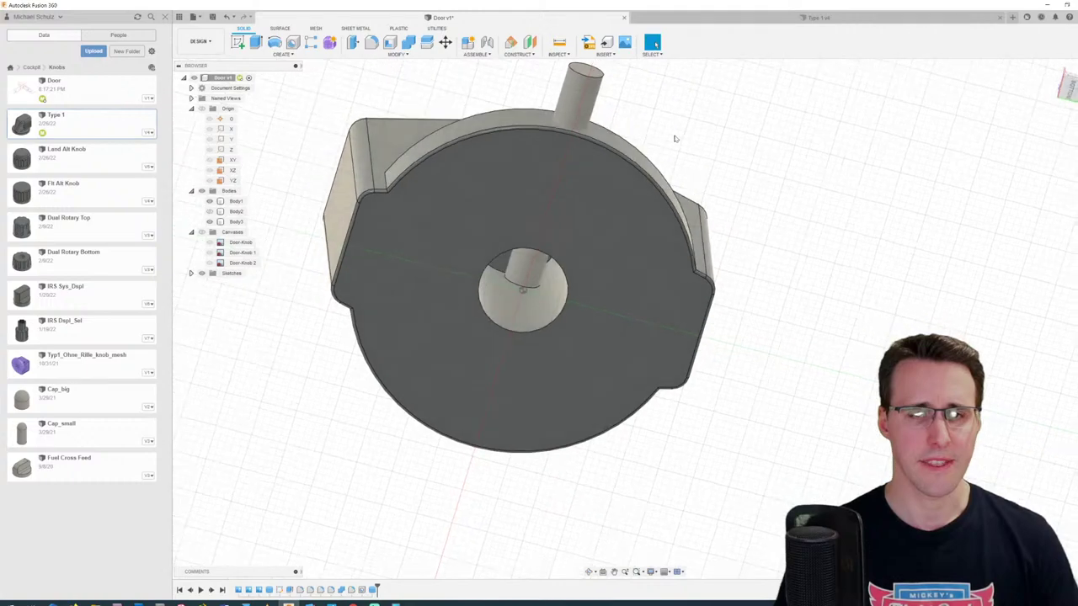
pyautogui.keyDown('shift'); pyautogui.moveTo(671, 141); pyautogui.dragTo(587, 301, button='middle'); pyautogui.keyUp('shift')
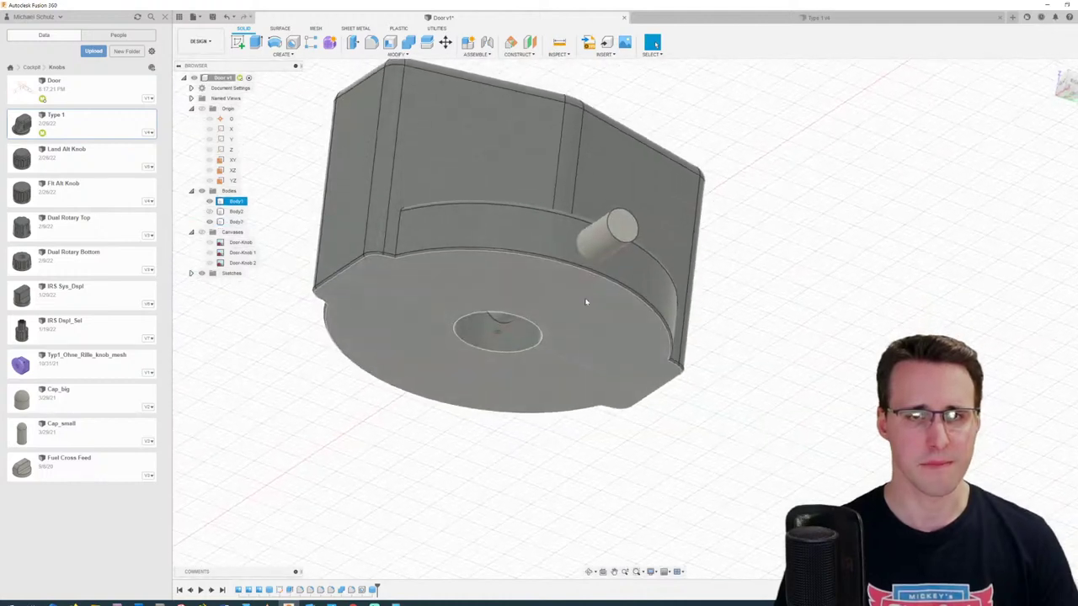
pyautogui.scroll(2, 587, 301)
pyautogui.scroll(3, 587, 301)
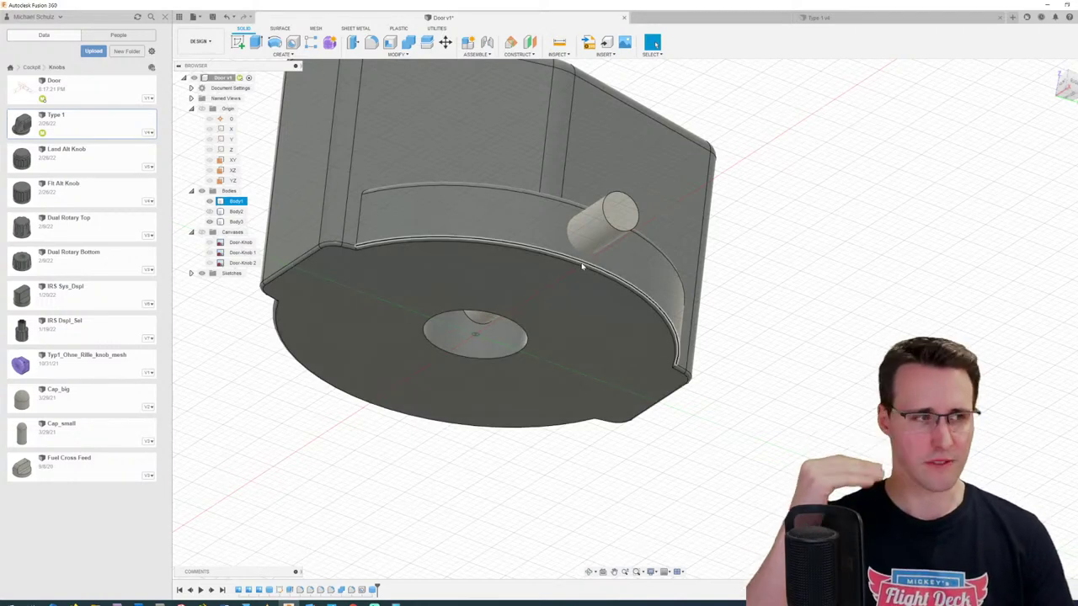
pyautogui.scroll(2, 581, 266)
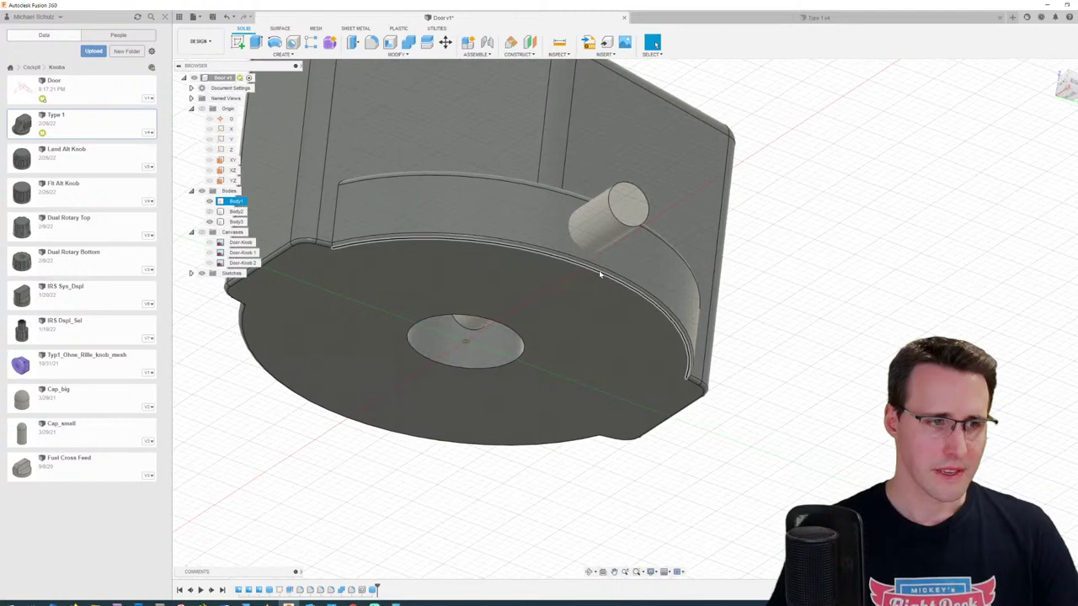
pyautogui.scroll(1, 599, 274)
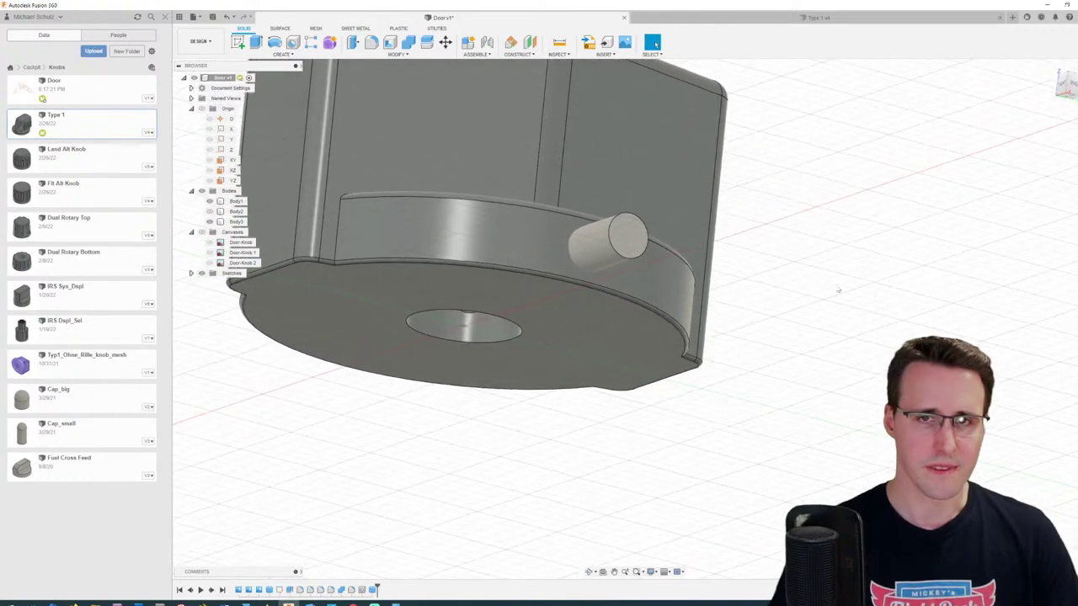
pyautogui.press('m')
pyautogui.click(645, 257)
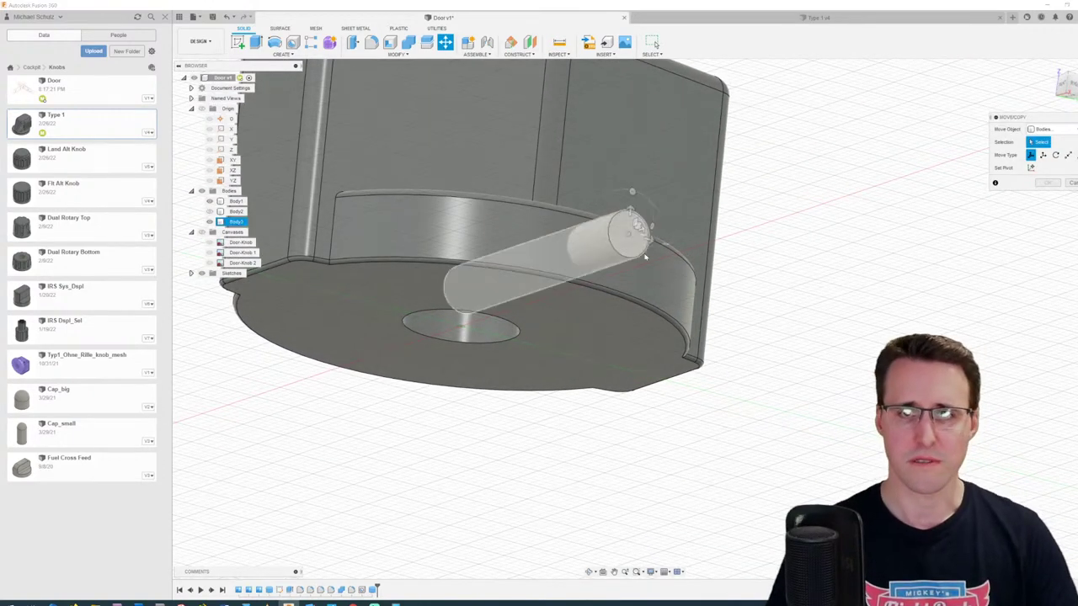
pyautogui.click(629, 245)
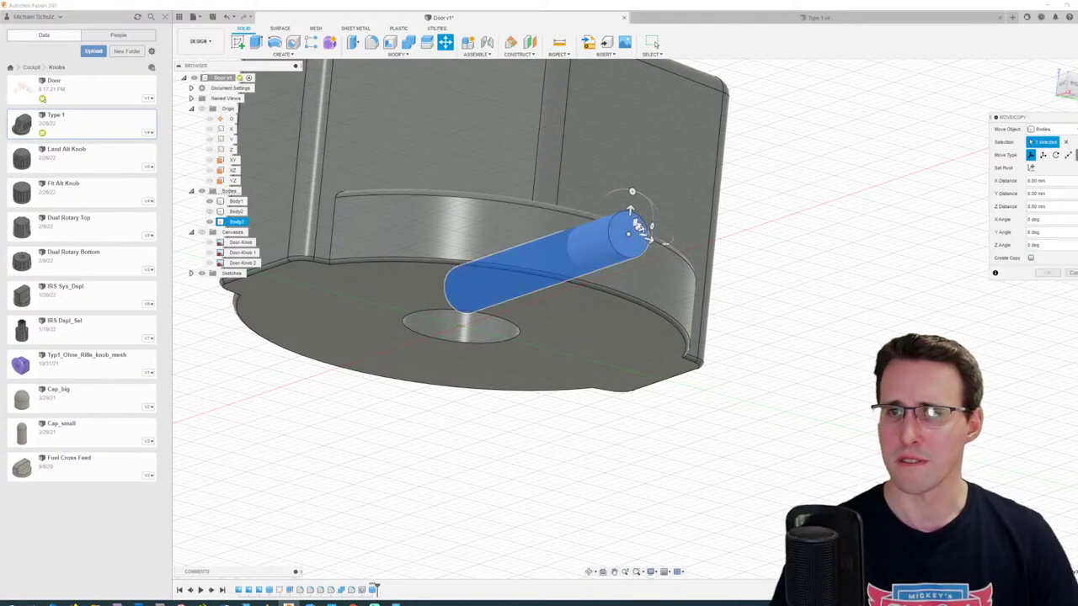
pyautogui.click(1075, 155)
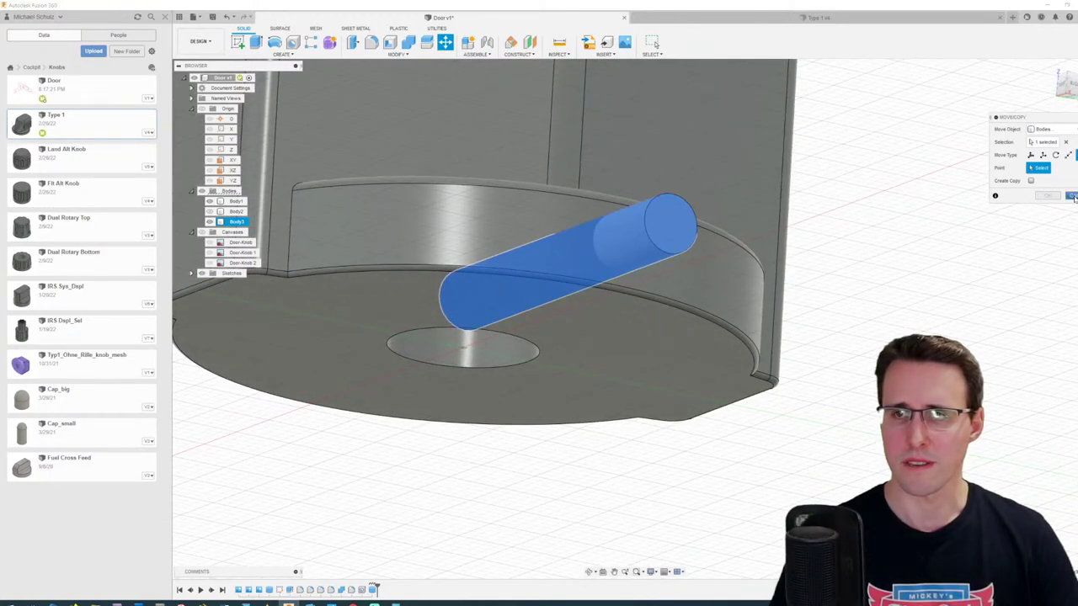
pyautogui.click(1071, 195)
# Step: Delete the separate cylinder body that runs through the base wall
pyautogui.scroll(-2, 656, 227)
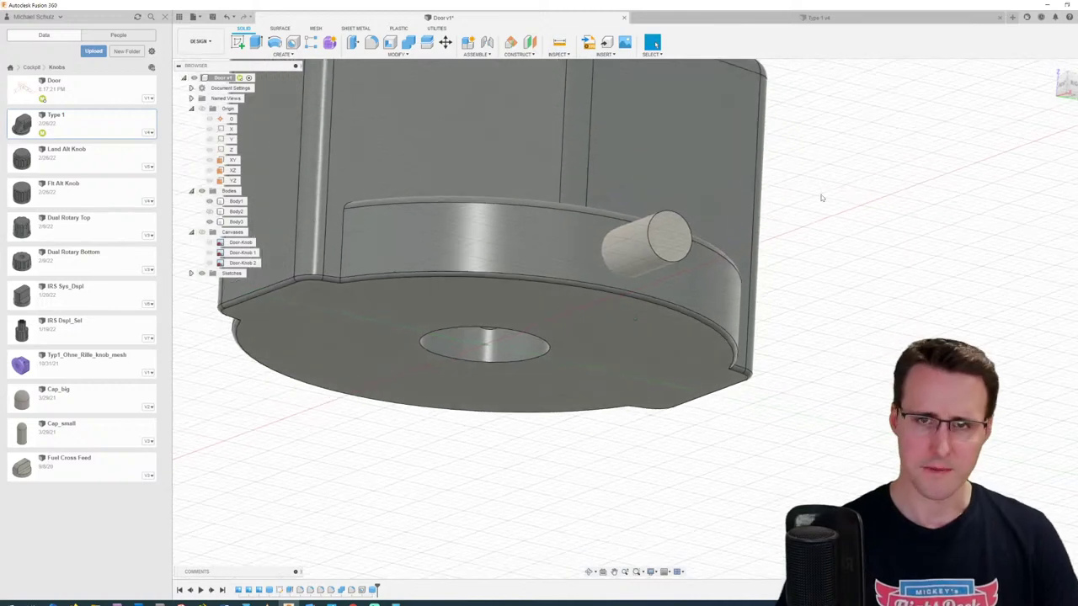
pyautogui.scroll(2, 686, 245)
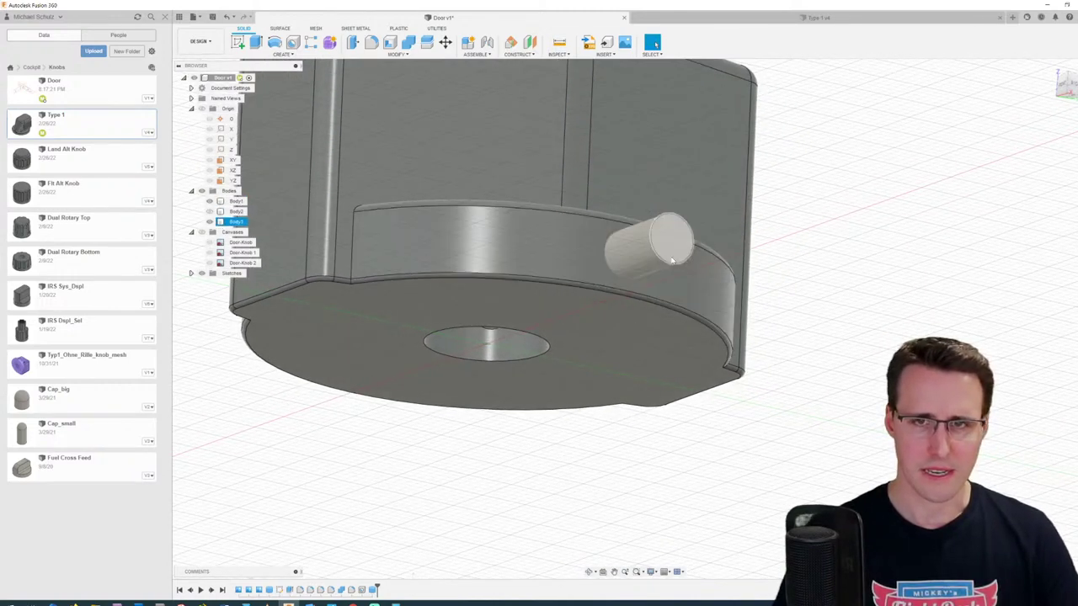
pyautogui.scroll(-1, 636, 307)
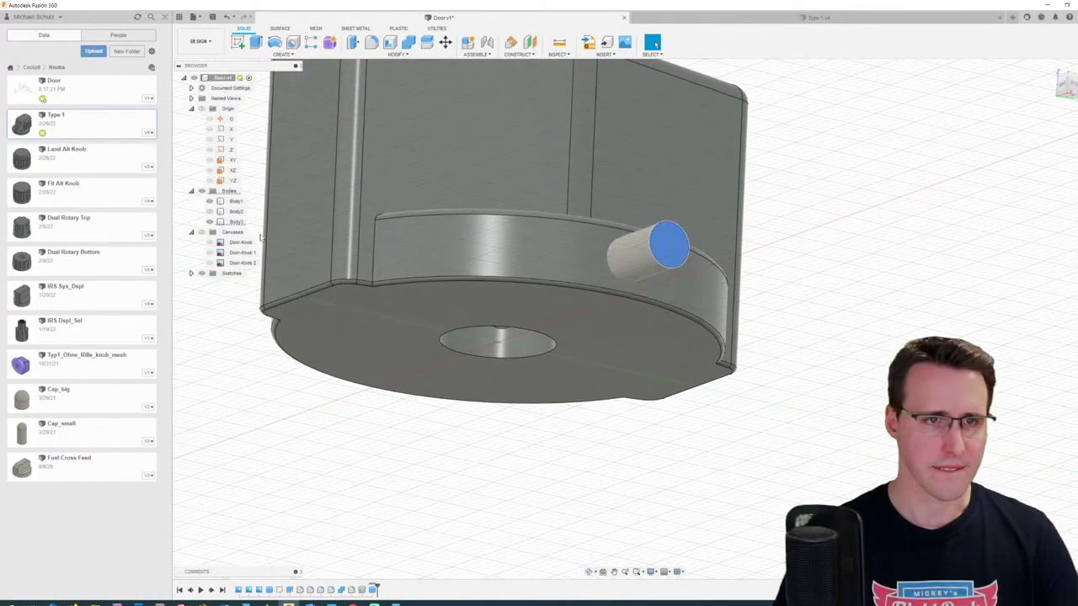
pyautogui.click(229, 222)
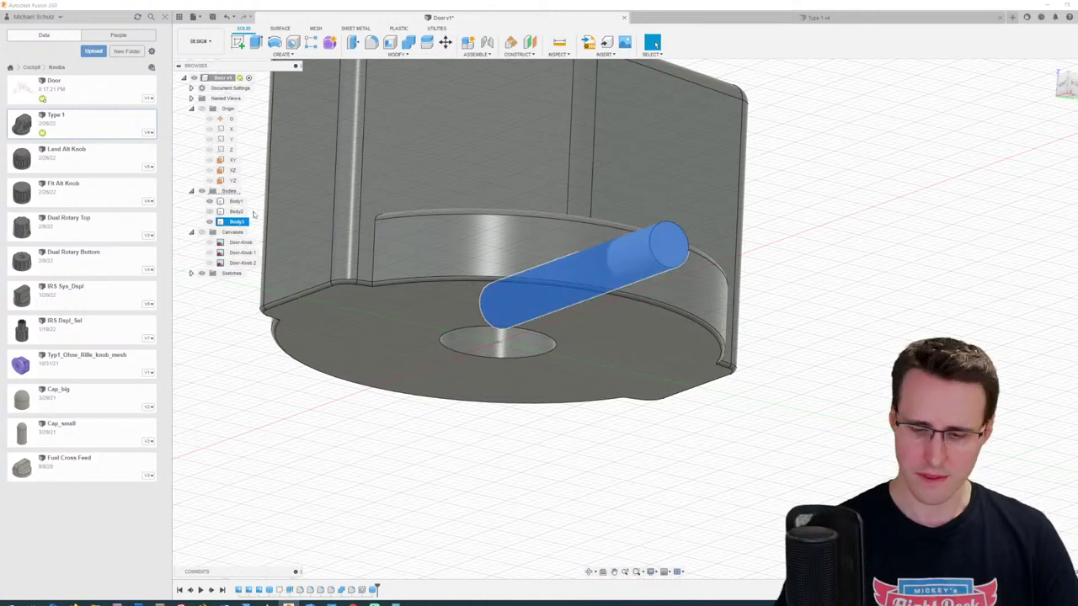
pyautogui.press('Delete')
# Step: Start a new cylinder and draw its 2.5 mm diameter base circle centred on the origin
pyautogui.scroll(2, 639, 318)
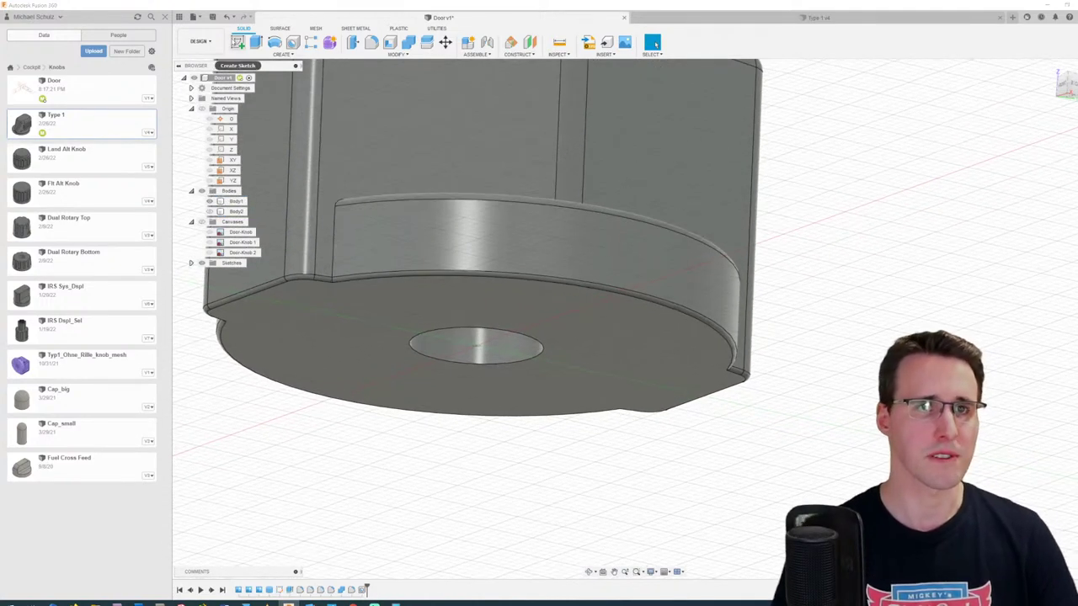
pyautogui.click(280, 54)
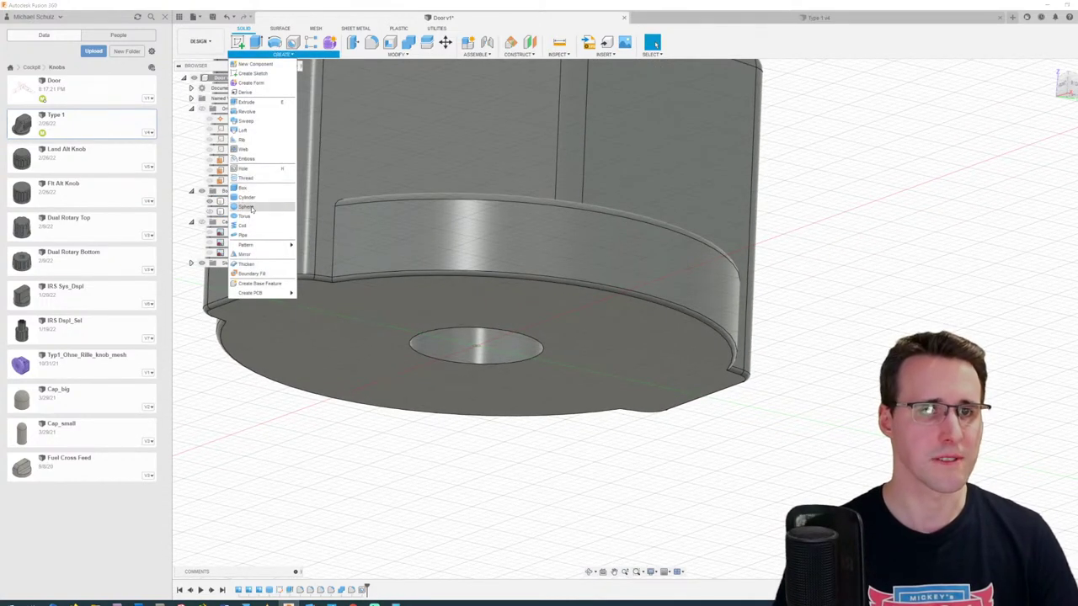
pyautogui.click(250, 199)
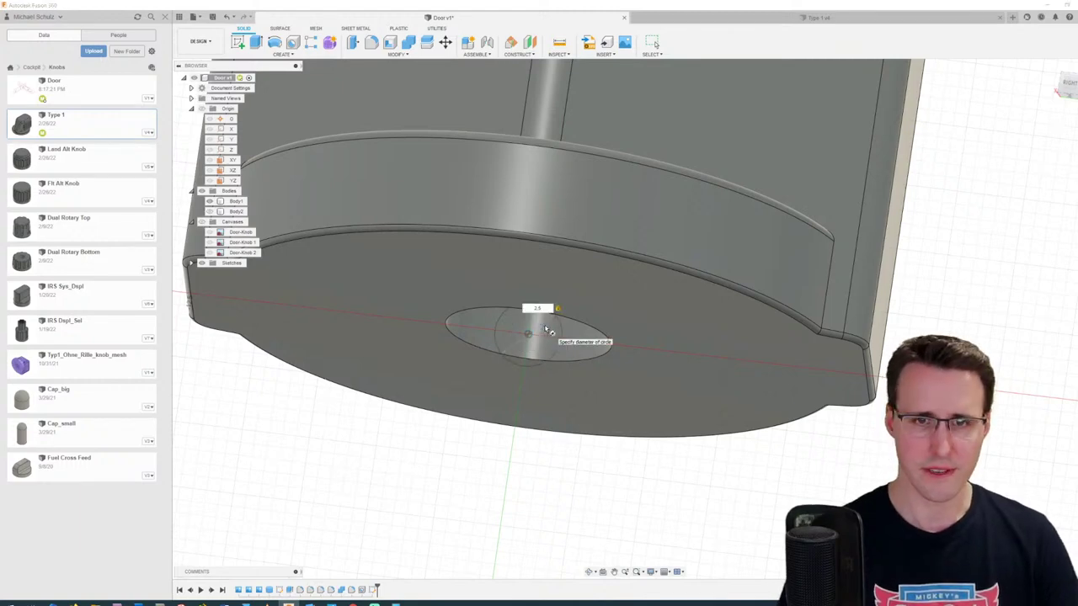
pyautogui.press('Return')
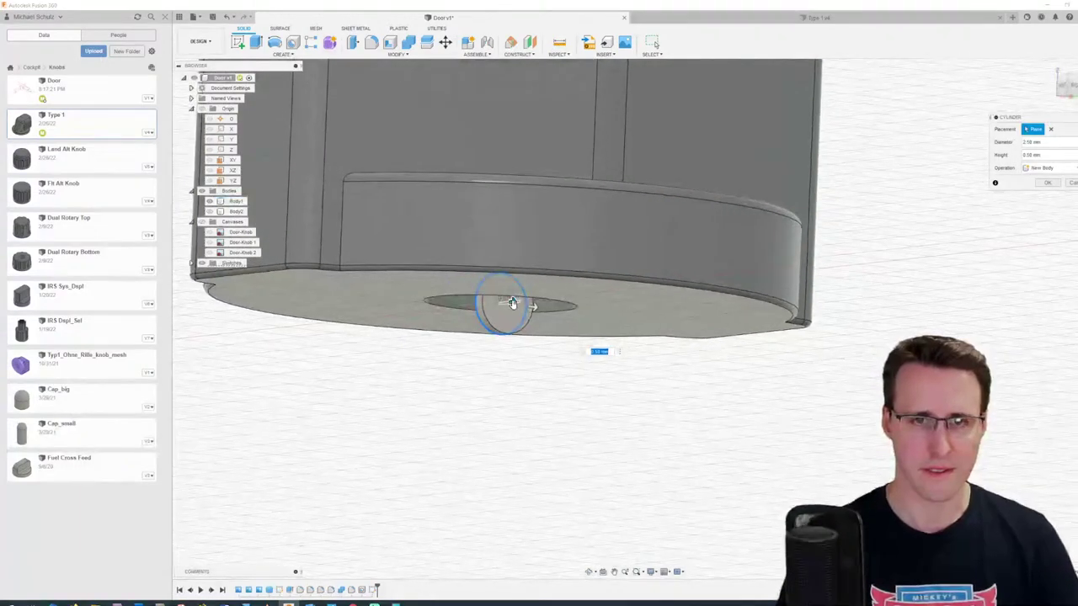
# Step: Extend the cylinder about 24.55 mm outward past the base's curved wall and create it as a new body
pyautogui.moveTo(512, 304); pyautogui.dragTo(895, 310)
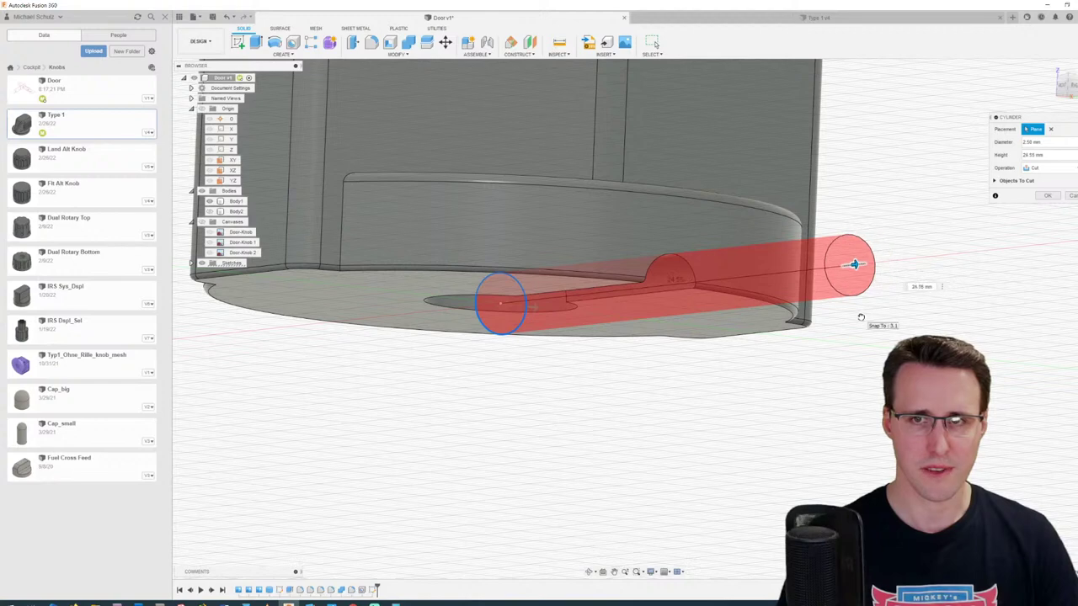
pyautogui.keyDown('shift'); pyautogui.moveTo(1005, 247); pyautogui.dragTo(987, 267, button='middle'); pyautogui.keyUp('shift')
pyautogui.click(1048, 167)
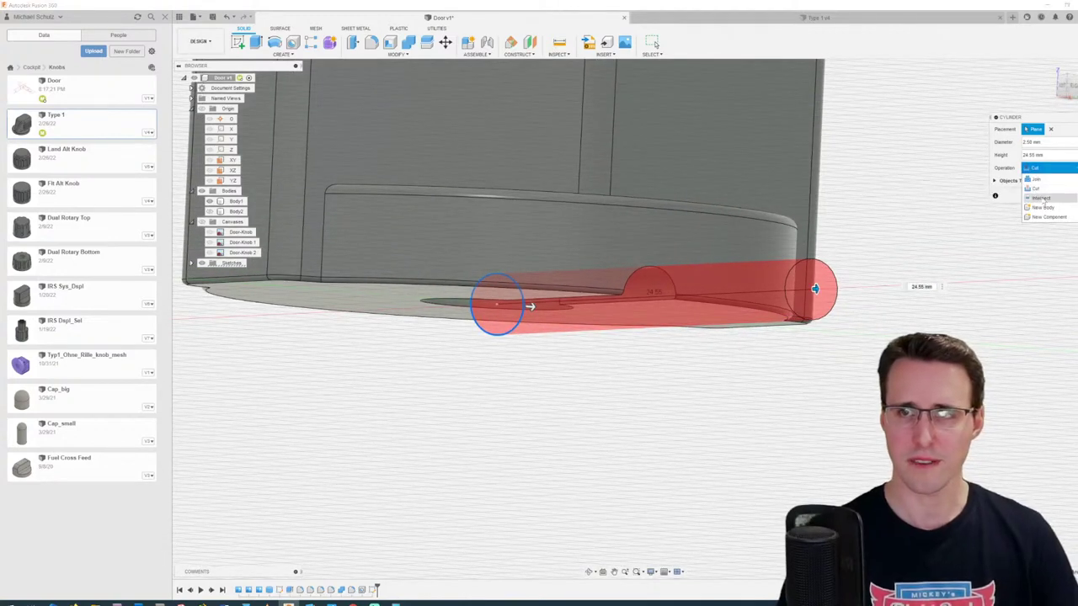
pyautogui.click(1041, 208)
pyautogui.click(1046, 184)
pyautogui.keyDown('shift'); pyautogui.moveTo(741, 307); pyautogui.dragTo(652, 310, button='middle'); pyautogui.keyUp('shift')
pyautogui.press('Escape')
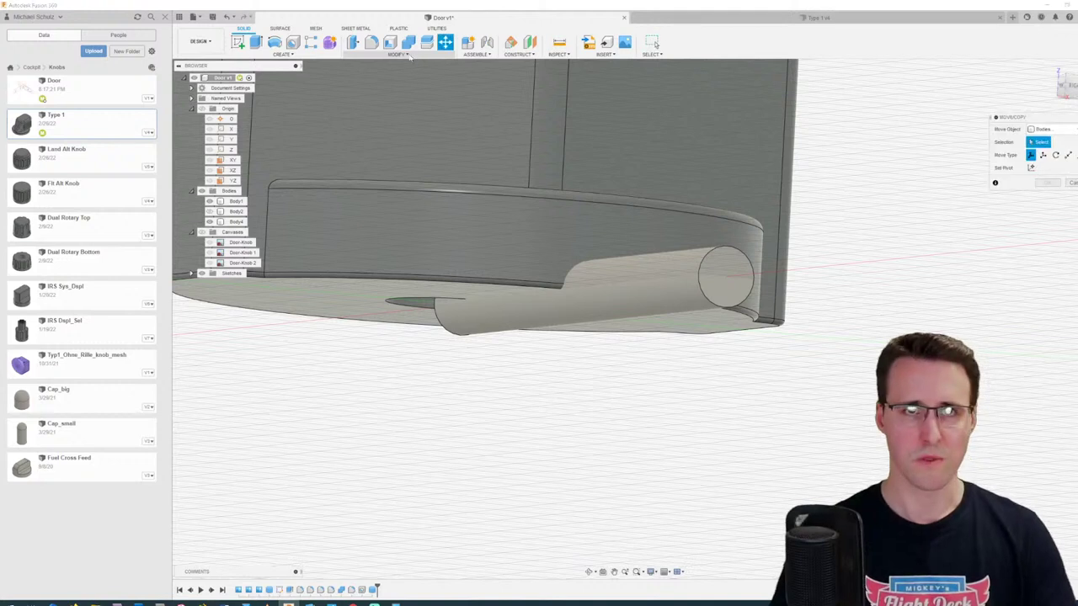
# Step: Move the cylinder body 7.8 mm upward along the knob and examine its height against the base
pyautogui.click(730, 277)
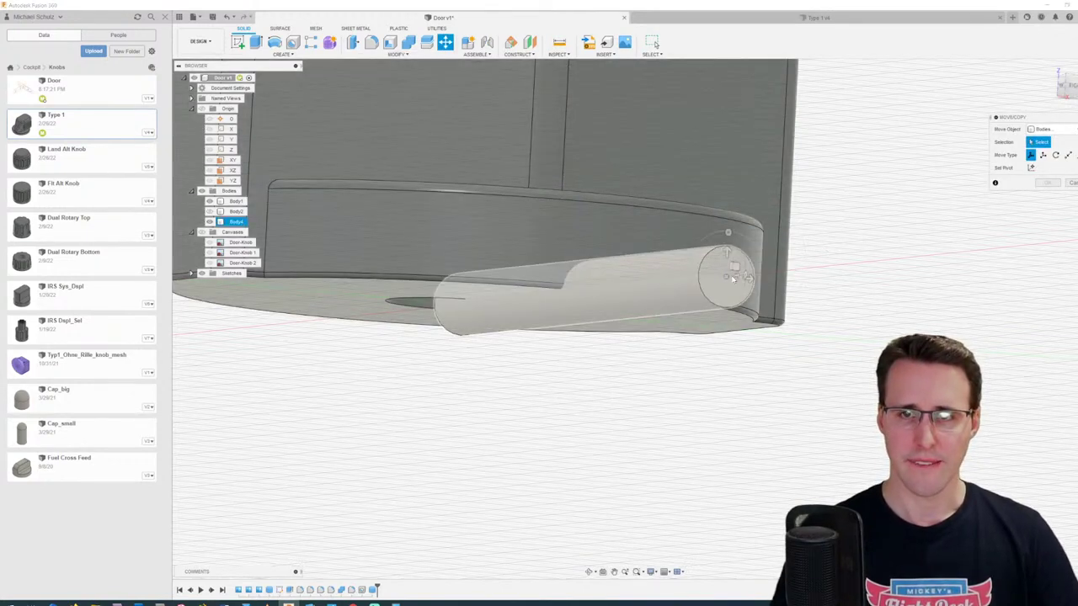
pyautogui.click(729, 279)
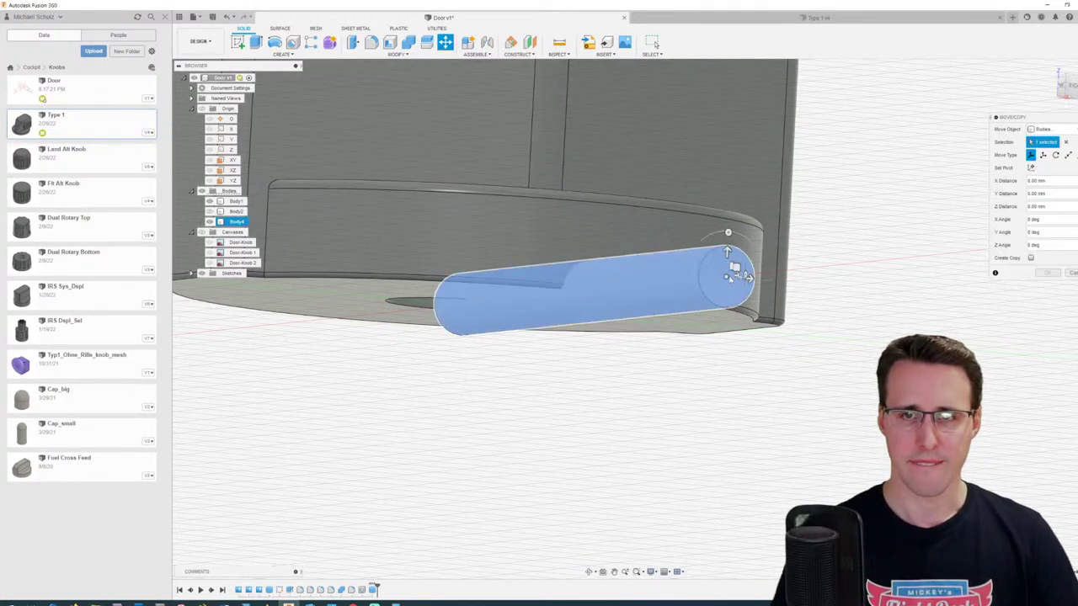
pyautogui.moveTo(729, 250); pyautogui.dragTo(729, 227)
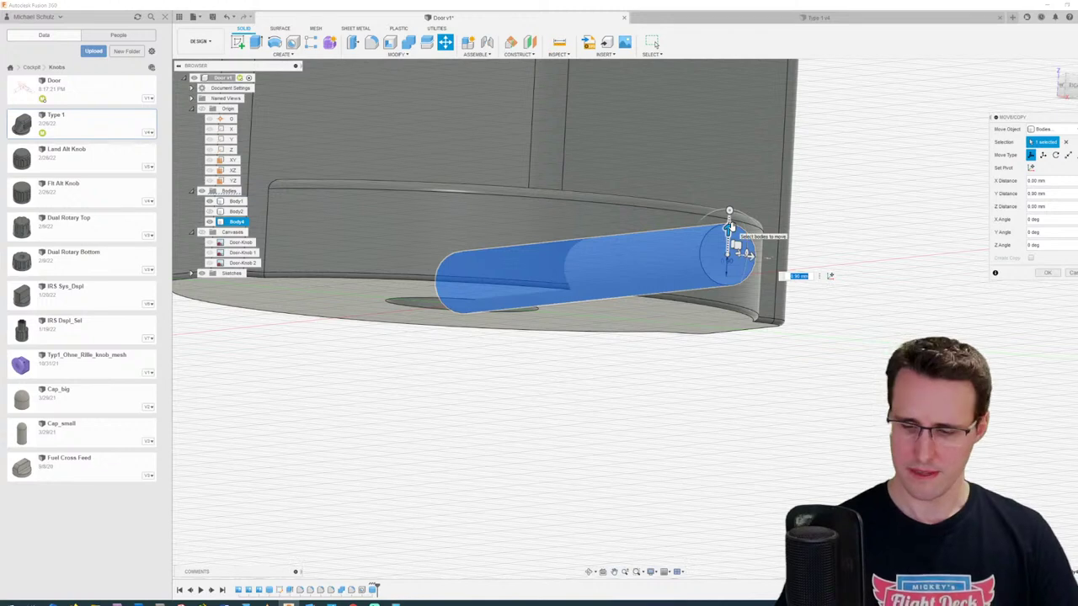
pyautogui.write('7.8')
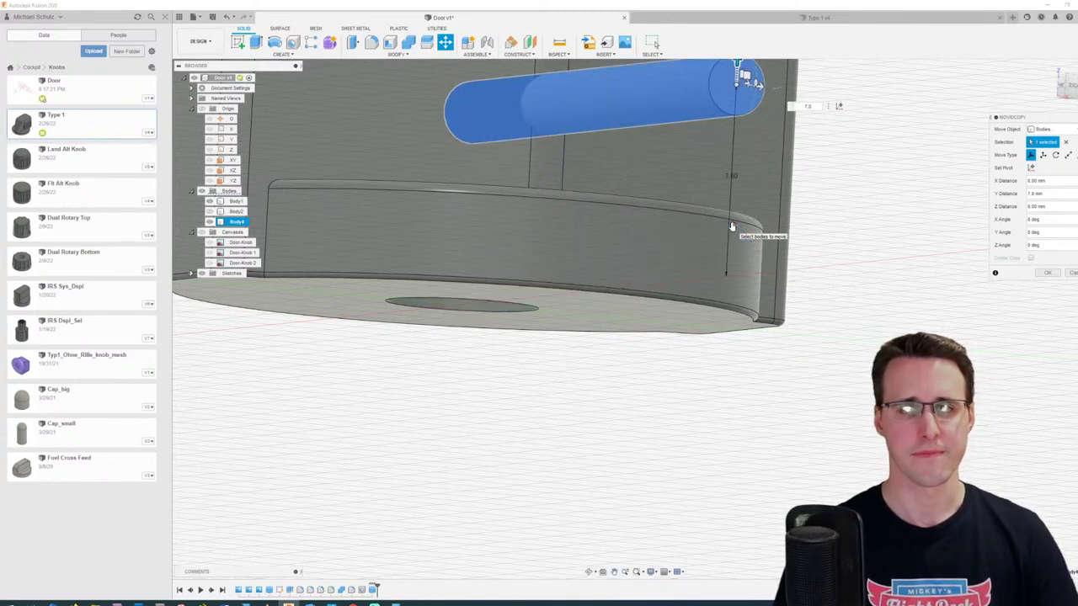
pyautogui.press('Return')
pyautogui.scroll(-5, 732, 227)
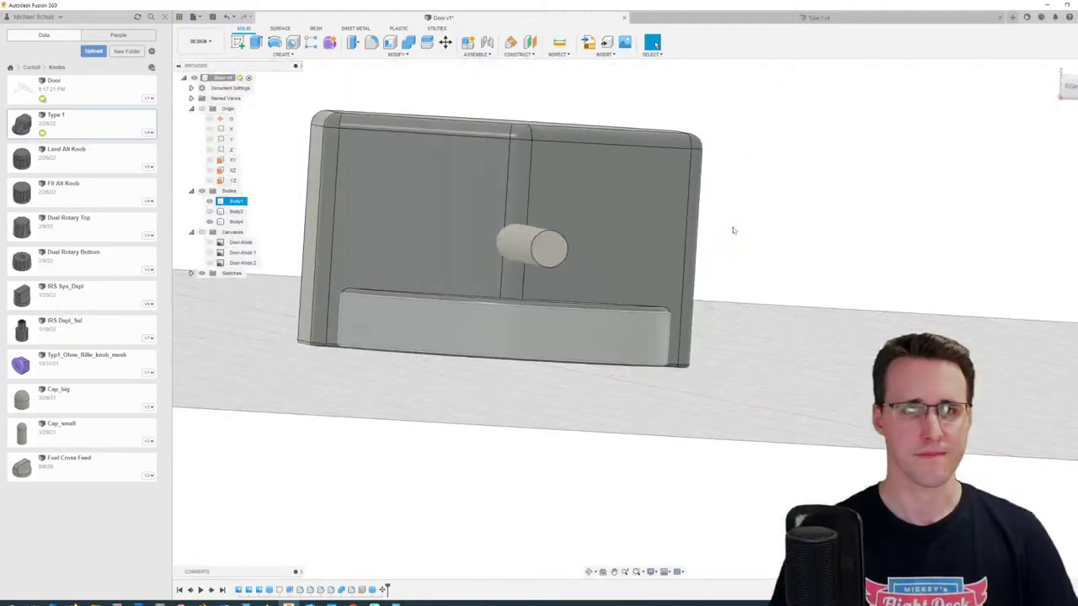
pyautogui.keyDown('shift'); pyautogui.moveTo(742, 227); pyautogui.dragTo(614, 255, button='middle'); pyautogui.keyUp('shift')
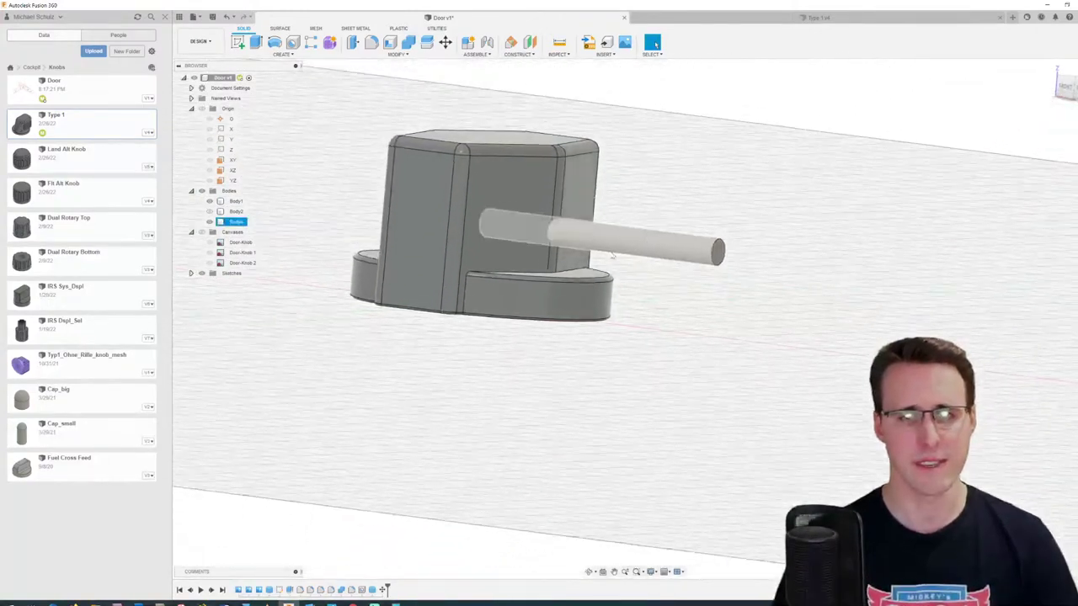
pyautogui.keyDown('shift'); pyautogui.moveTo(532, 251); pyautogui.dragTo(642, 361, button='middle'); pyautogui.keyUp('shift')
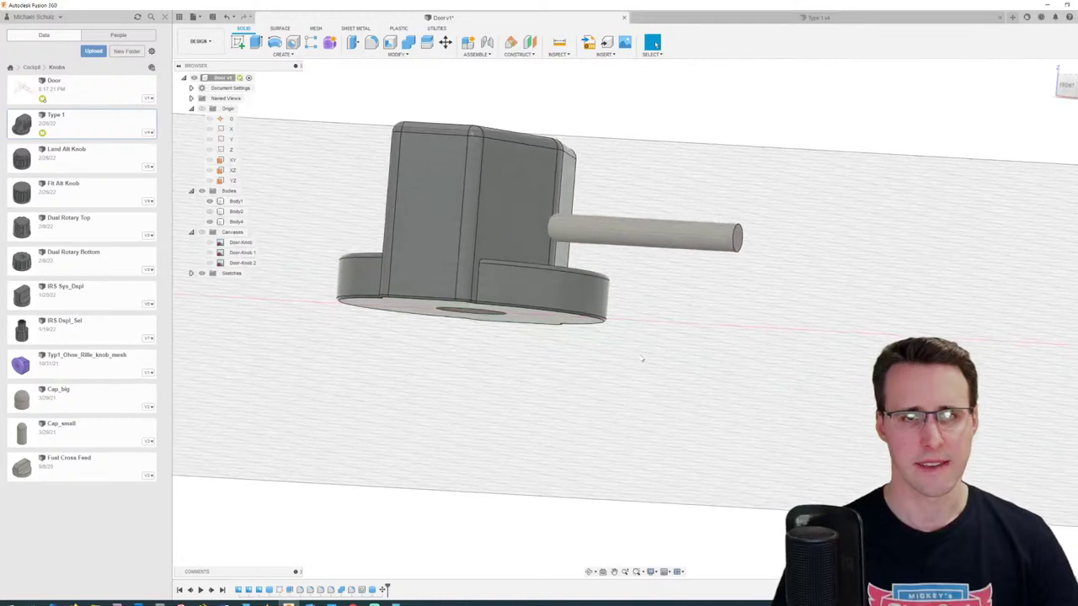
pyautogui.scroll(2, 642, 359)
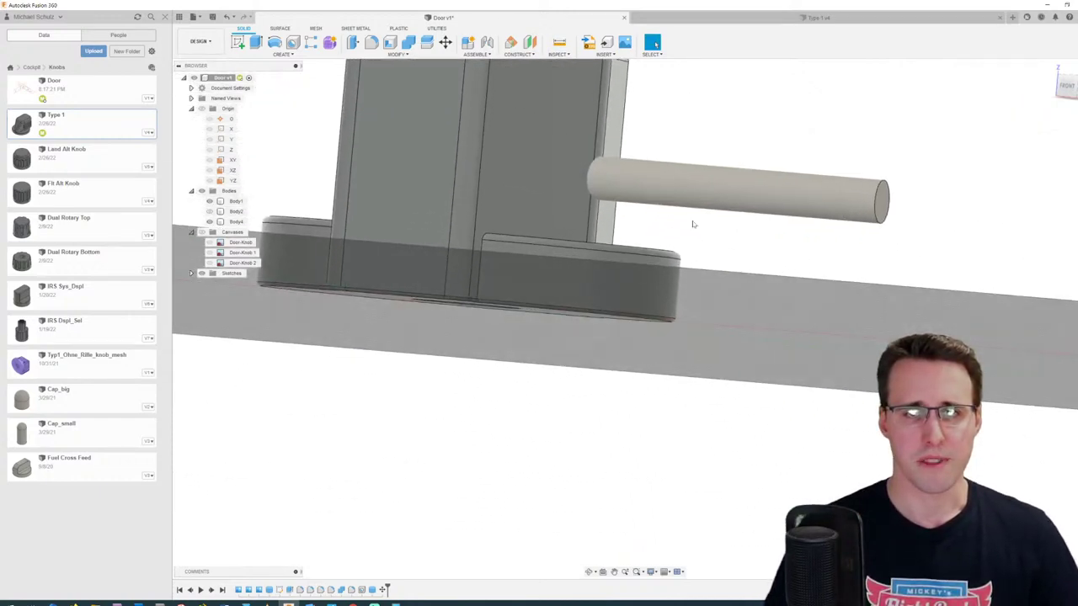
pyautogui.click(632, 203)
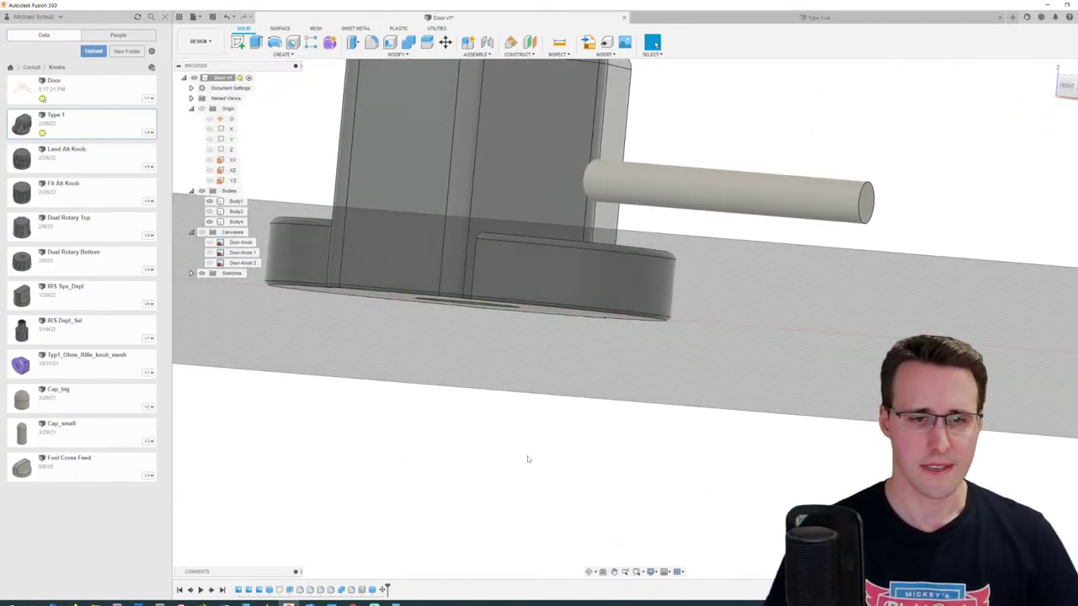
# Step: Edit the cylinder's move feature, try lowering the body about 2.2 mm, cancel the edit and undo the 7.8 mm move
pyautogui.doubleClick(381, 589)
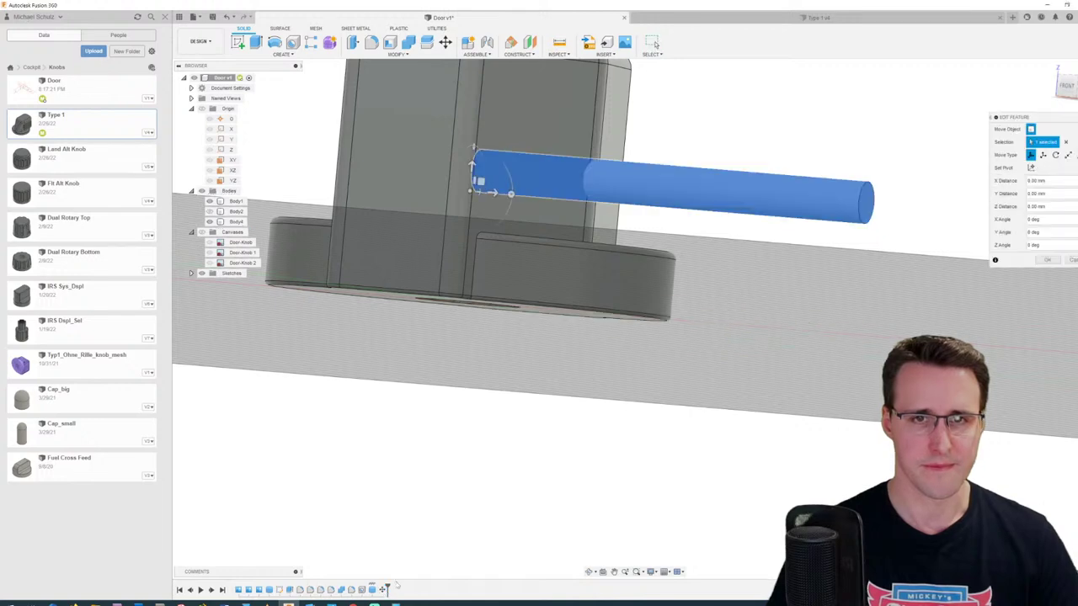
pyautogui.keyDown('shift'); pyautogui.moveTo(826, 262); pyautogui.dragTo(555, 170, button='middle'); pyautogui.keyUp('shift')
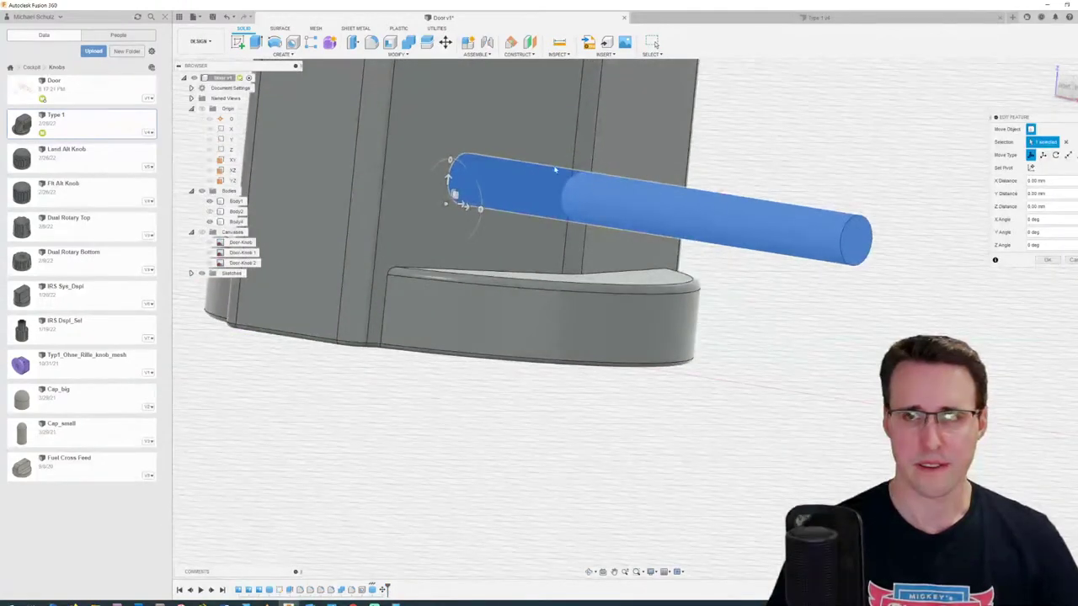
pyautogui.moveTo(447, 174); pyautogui.dragTo(442, 222)
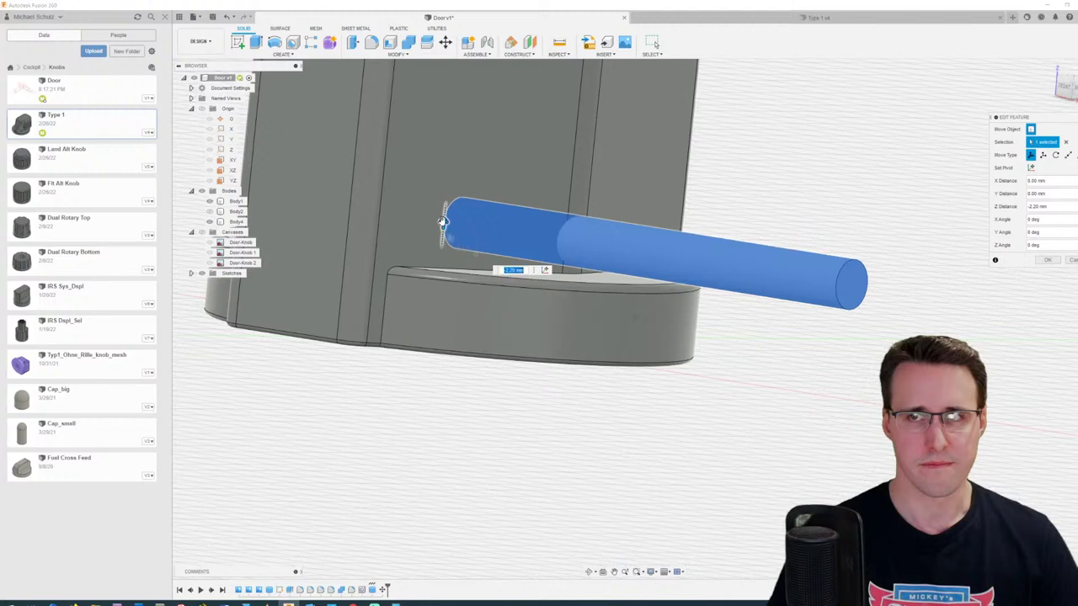
pyautogui.press('Escape')
pyautogui.hotkey('ctrl', 'z')
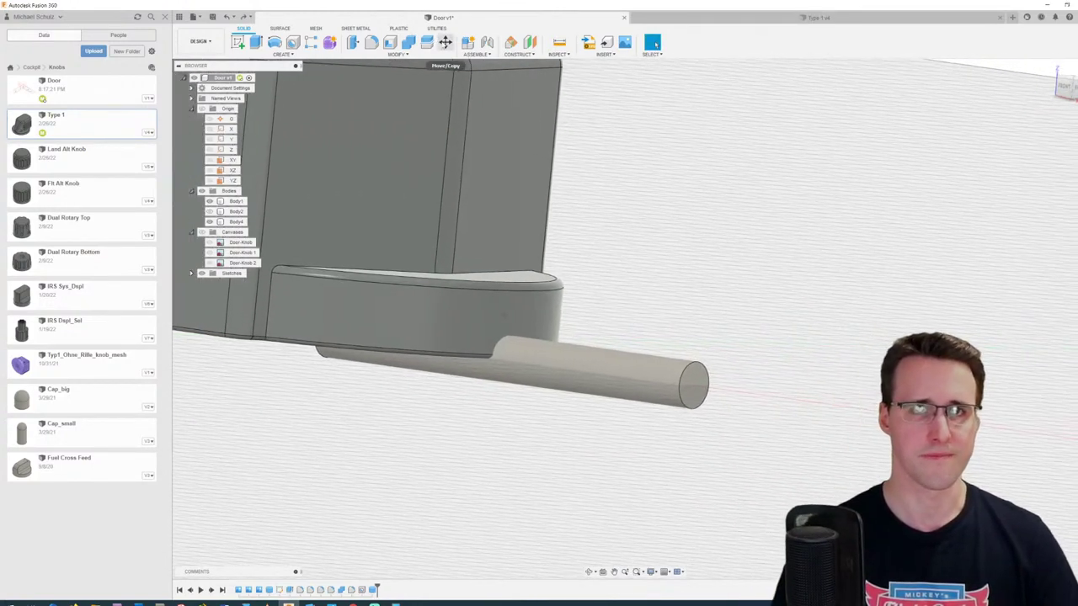
# Step: Move the cylinder body 6.5 mm upward along the Y direction, from the underside to above the base rim
pyautogui.click(445, 42)
pyautogui.click(700, 396)
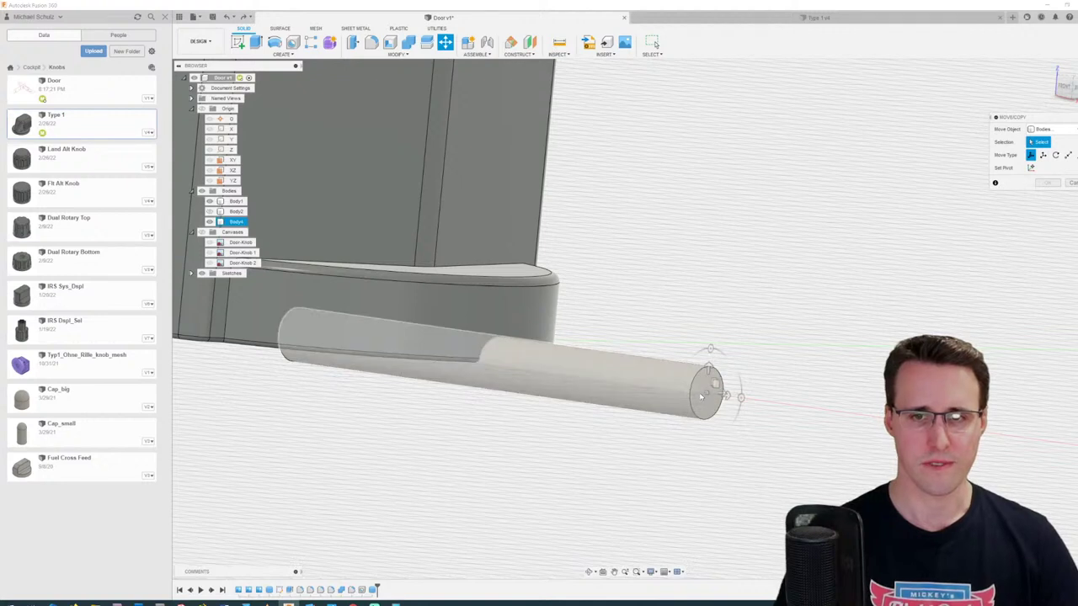
pyautogui.click(709, 371)
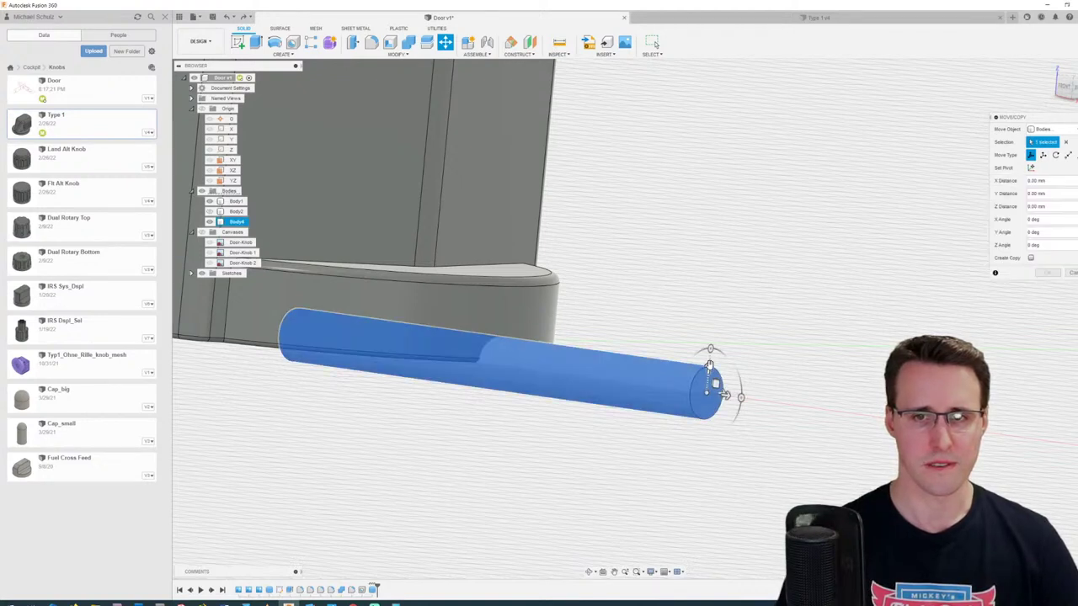
pyautogui.moveTo(709, 364); pyautogui.dragTo(711, 241)
pyautogui.keyDown('shift'); pyautogui.moveTo(712, 240); pyautogui.dragTo(771, 273, button='middle'); pyautogui.keyUp('shift')
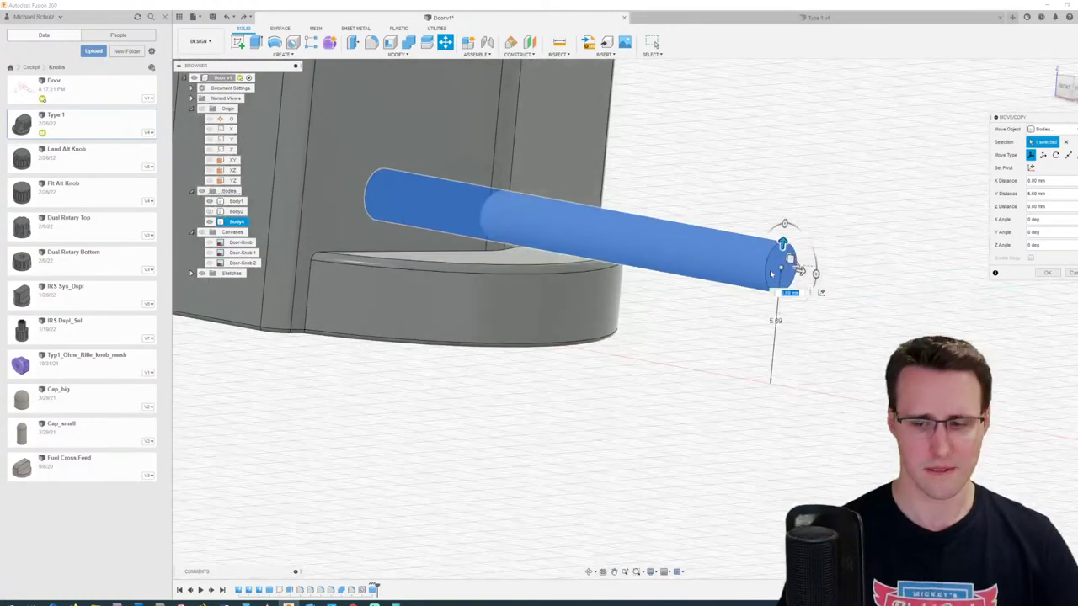
pyautogui.press('Return')
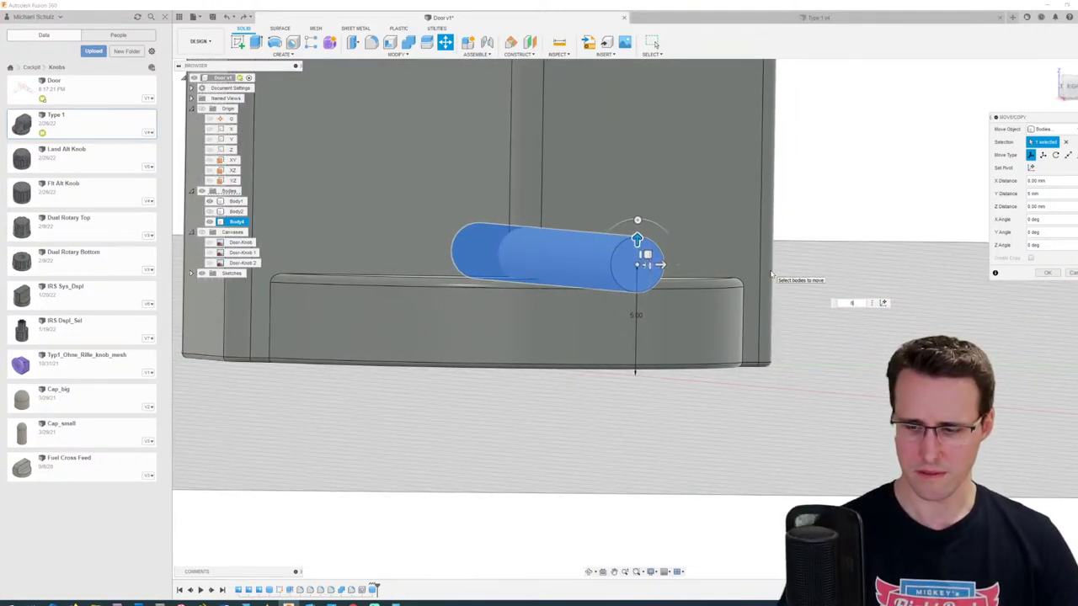
pyautogui.write('6')
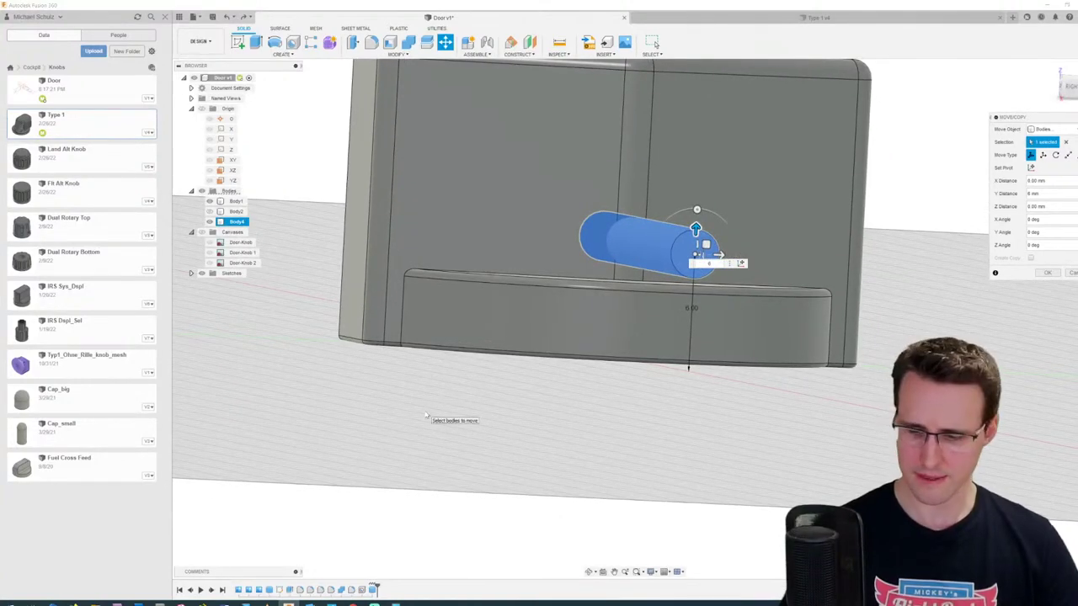
pyautogui.press('Return')
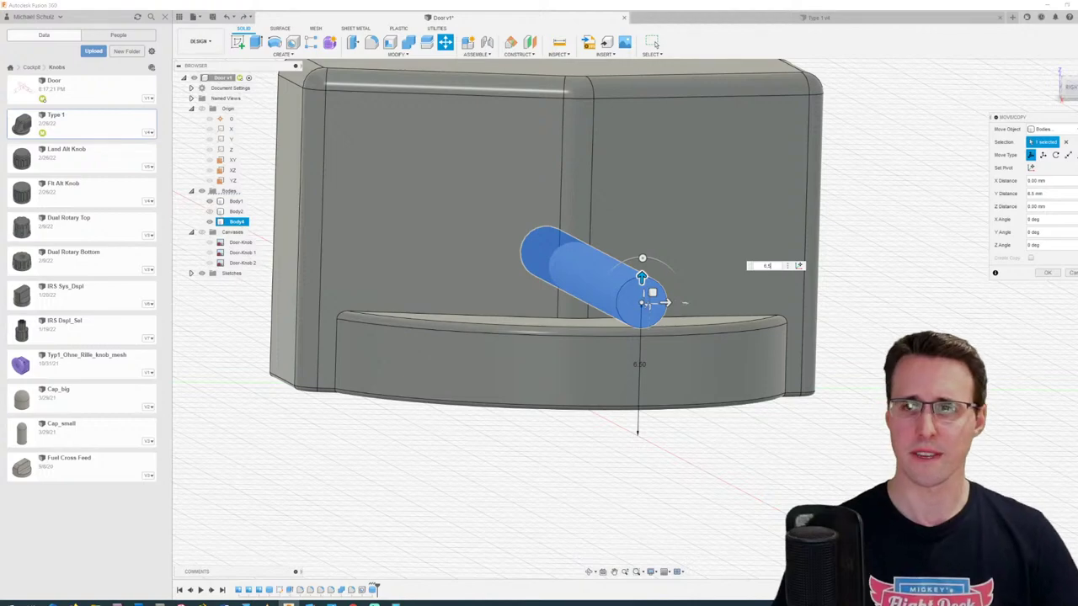
pyautogui.click(1042, 272)
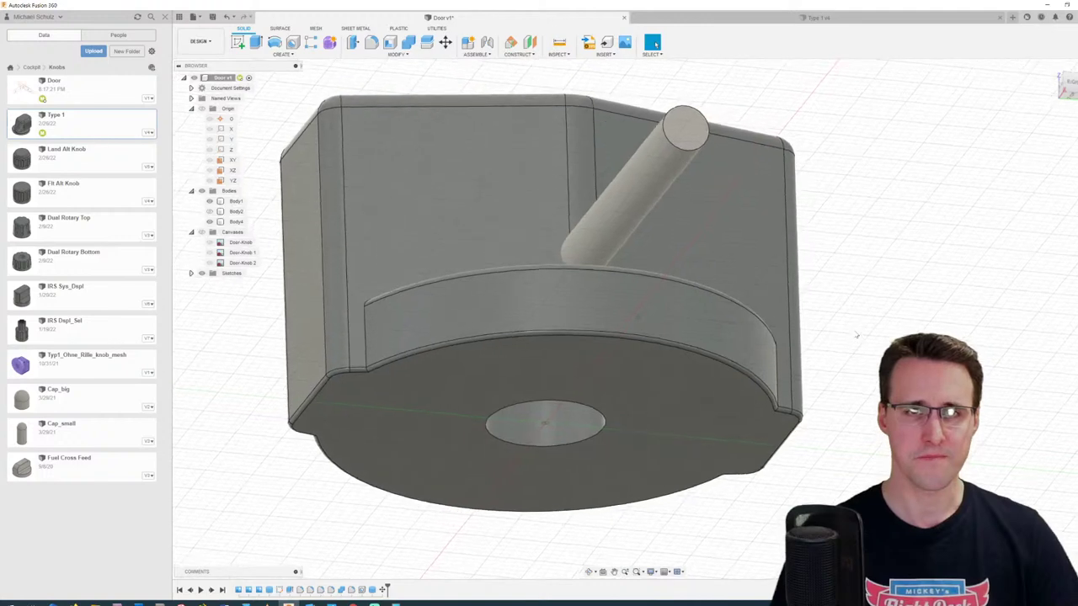
# Step: Start a rotational move of the cylinder body about the origin's Z axis and turn it to about -20 degrees
pyautogui.keyDown('shift'); pyautogui.moveTo(827, 311); pyautogui.dragTo(507, 315, button='middle'); pyautogui.keyUp('shift')
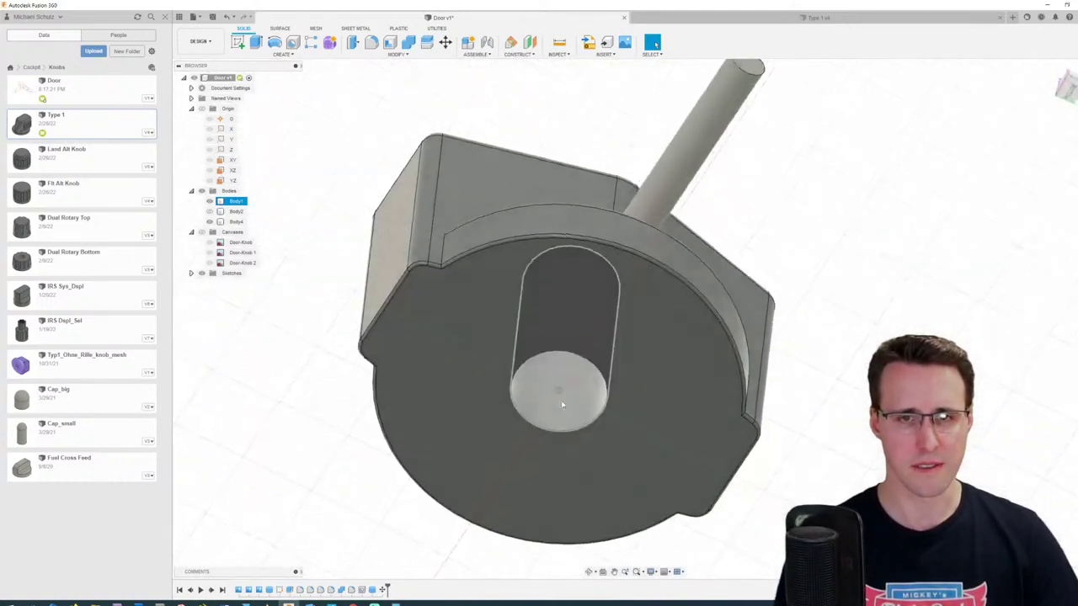
pyautogui.keyDown('shift'); pyautogui.moveTo(563, 405); pyautogui.dragTo(556, 370, button='middle'); pyautogui.keyUp('shift')
pyautogui.click(451, 112)
pyautogui.click(445, 43)
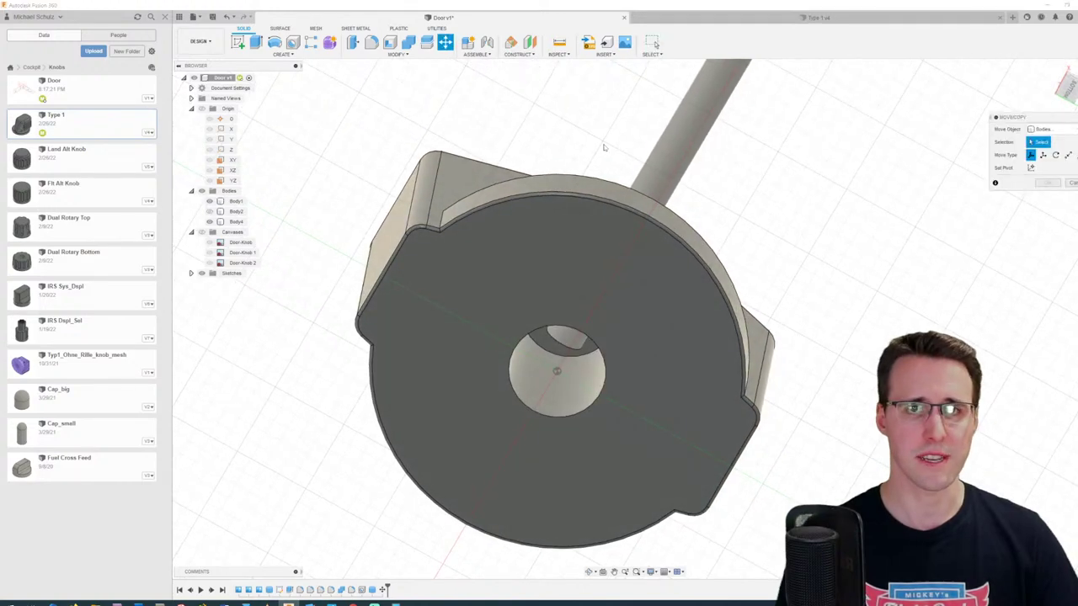
pyautogui.click(709, 151)
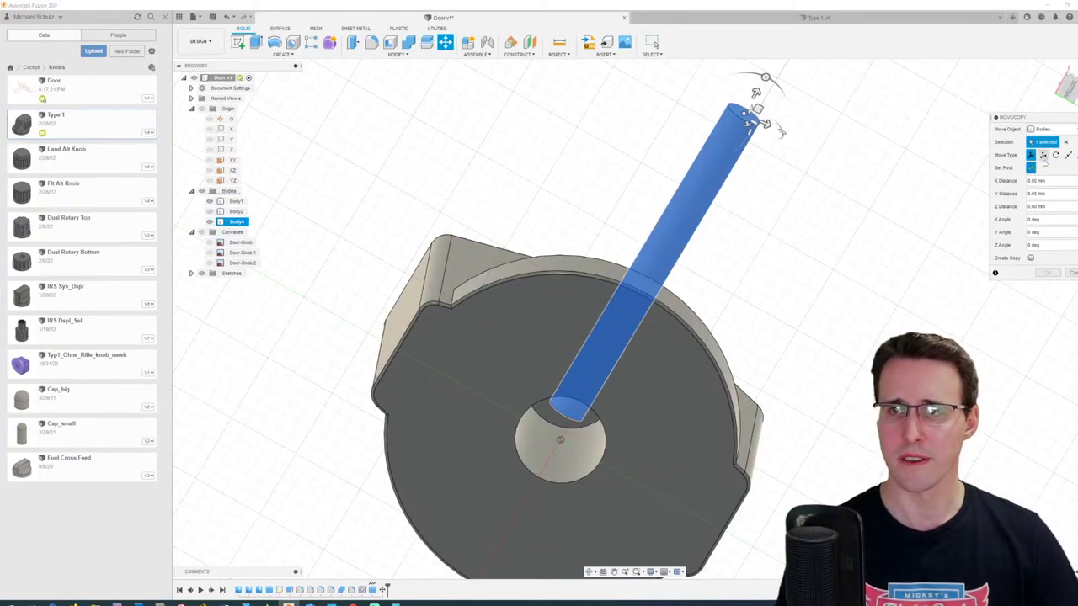
pyautogui.click(1055, 155)
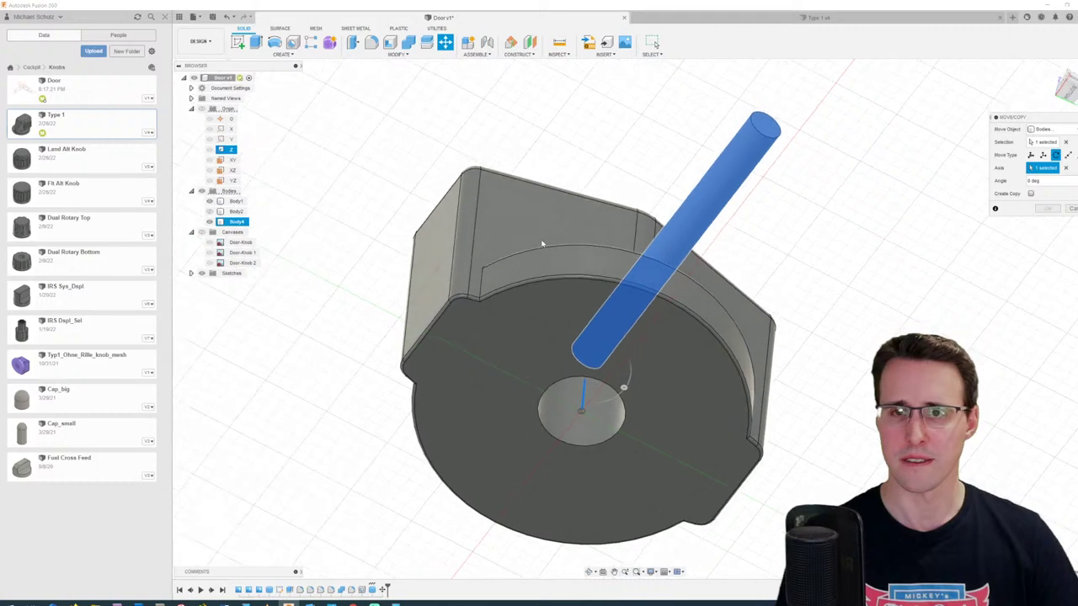
pyautogui.moveTo(632, 374); pyautogui.dragTo(638, 364)
pyautogui.keyDown('shift'); pyautogui.moveTo(637, 364); pyautogui.dragTo(694, 196, button='middle'); pyautogui.keyUp('shift')
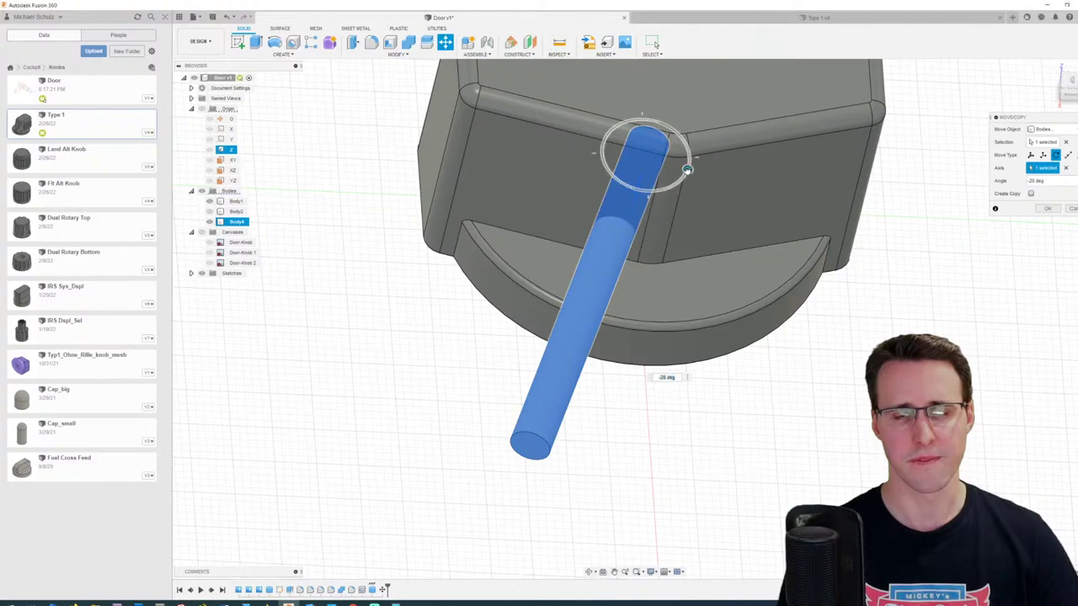
# Step: Set the cylinder body's rotation about the origin's Z axis to -35 degrees and apply the move
pyautogui.moveTo(687, 170); pyautogui.dragTo(681, 180)
pyautogui.keyDown('shift'); pyautogui.moveTo(718, 196); pyautogui.dragTo(706, 224, button='middle'); pyautogui.keyUp('shift')
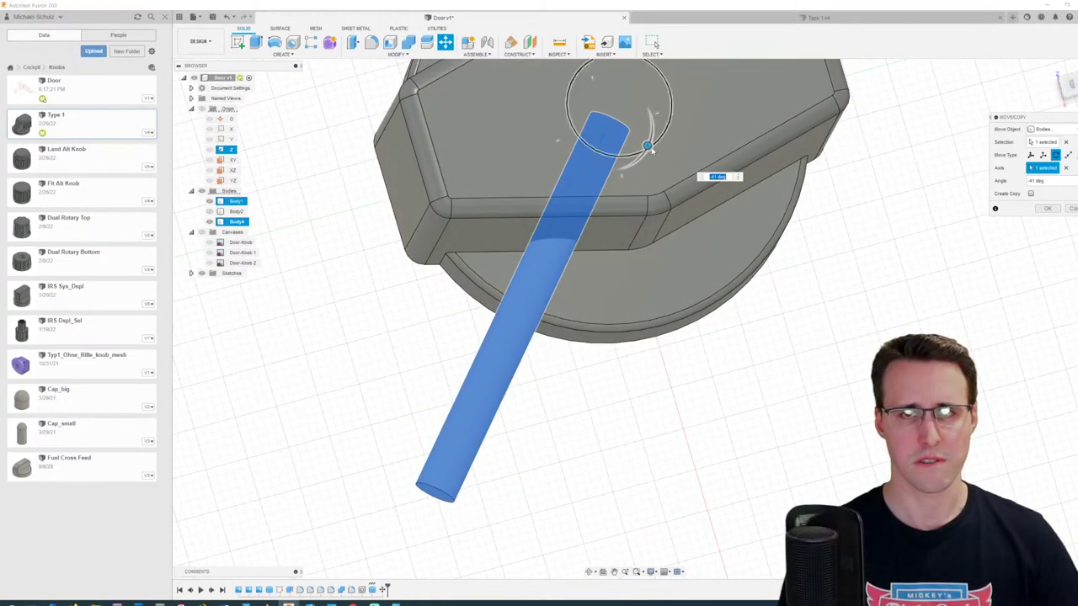
pyautogui.moveTo(647, 145); pyautogui.dragTo(648, 141)
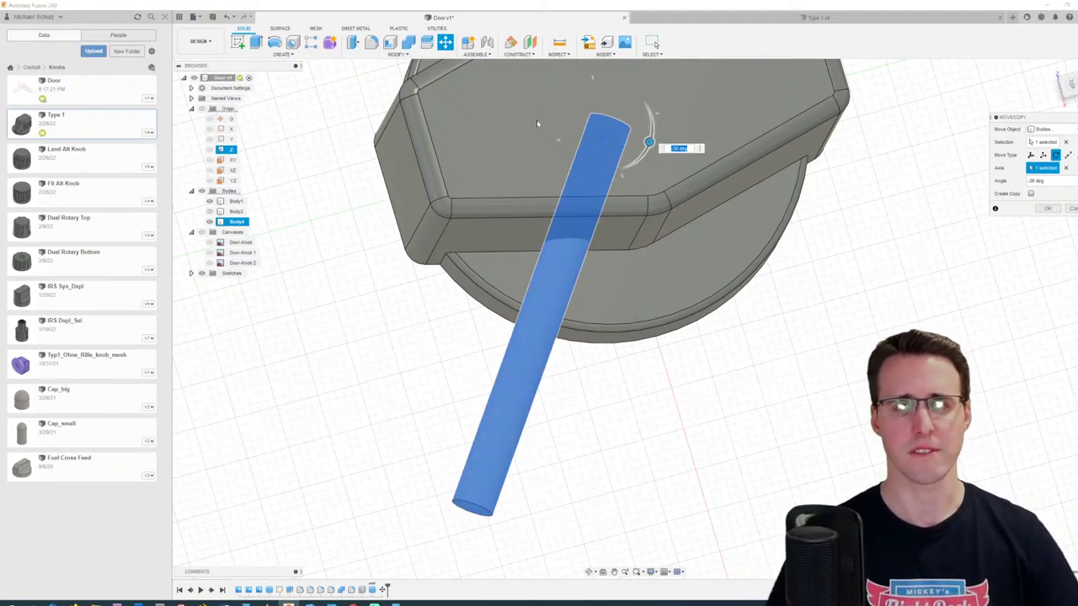
pyautogui.keyDown('shift'); pyautogui.moveTo(612, 243); pyautogui.dragTo(696, 172, button='middle'); pyautogui.keyUp('shift')
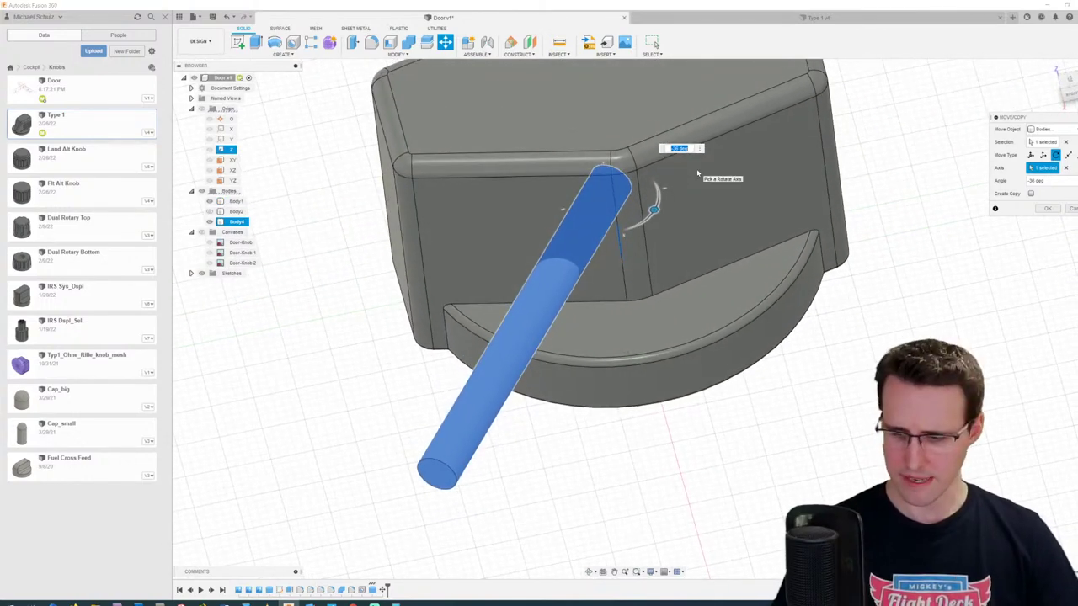
pyautogui.write('-')
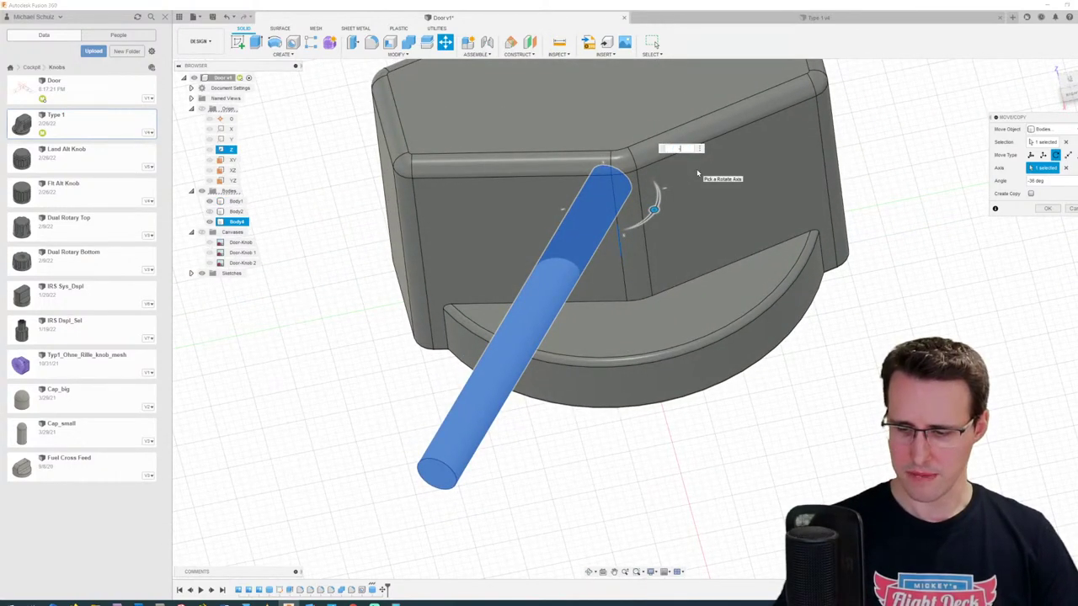
pyautogui.write('-35')
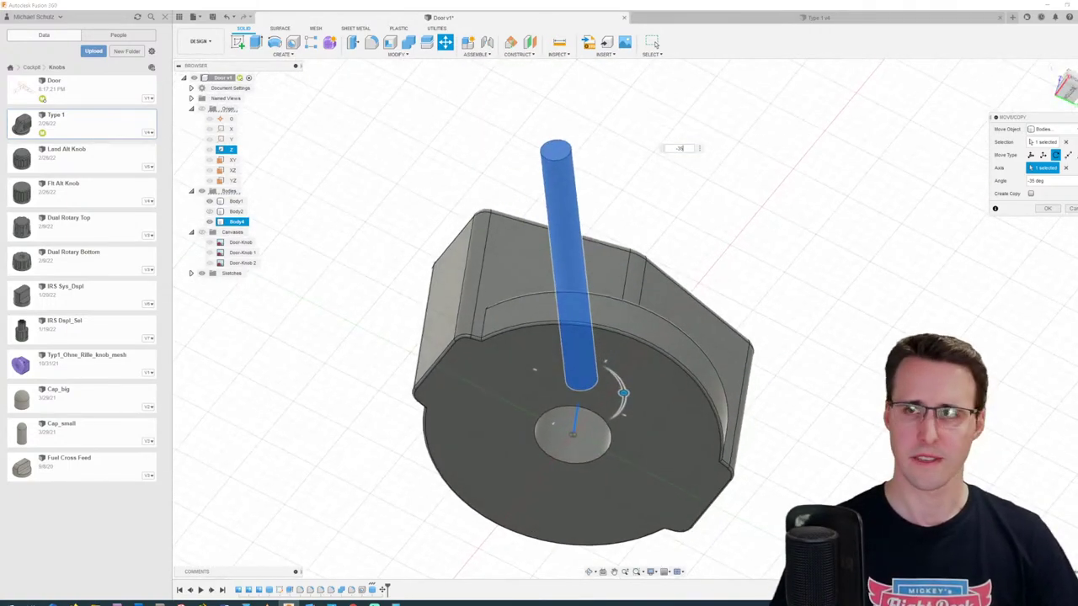
pyautogui.click(1047, 208)
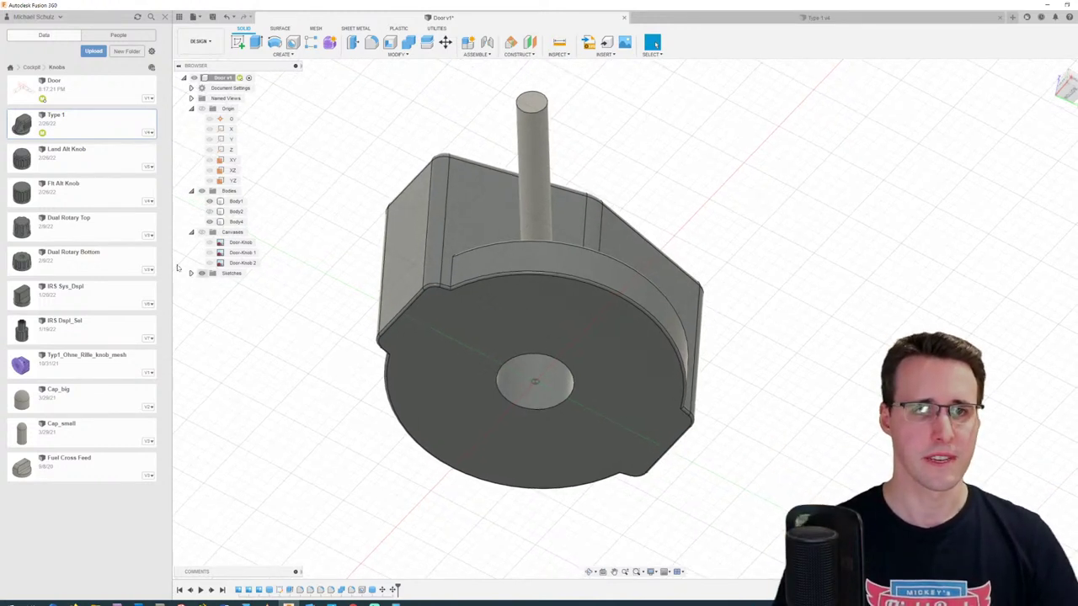
# Step: Create a copy of the cylinder body rotated -90 degrees about the origin's Z axis for the second set screw hole
pyautogui.click(237, 222)
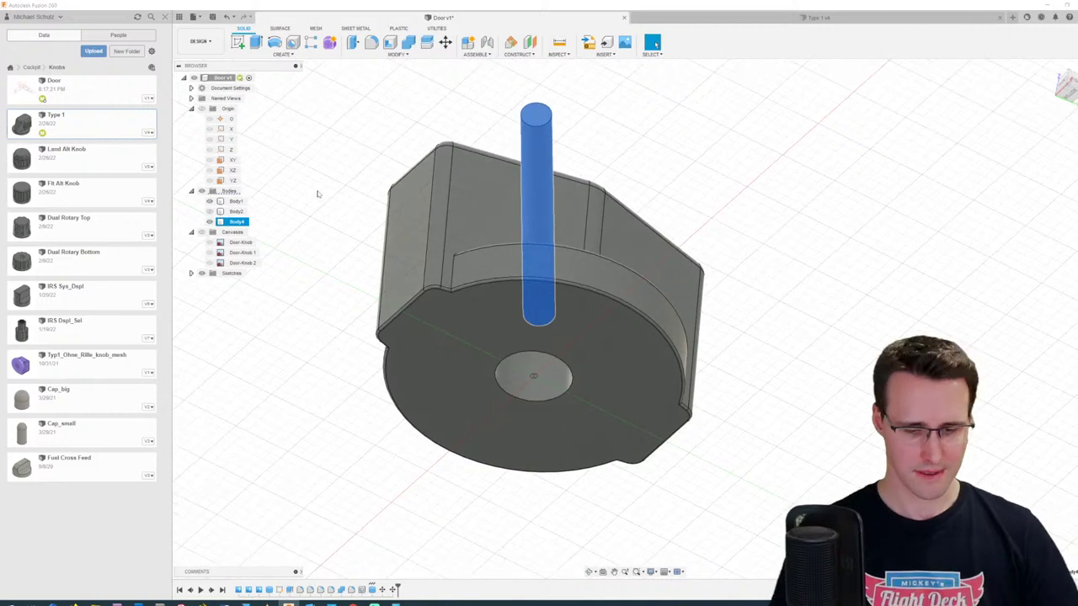
pyautogui.press('m')
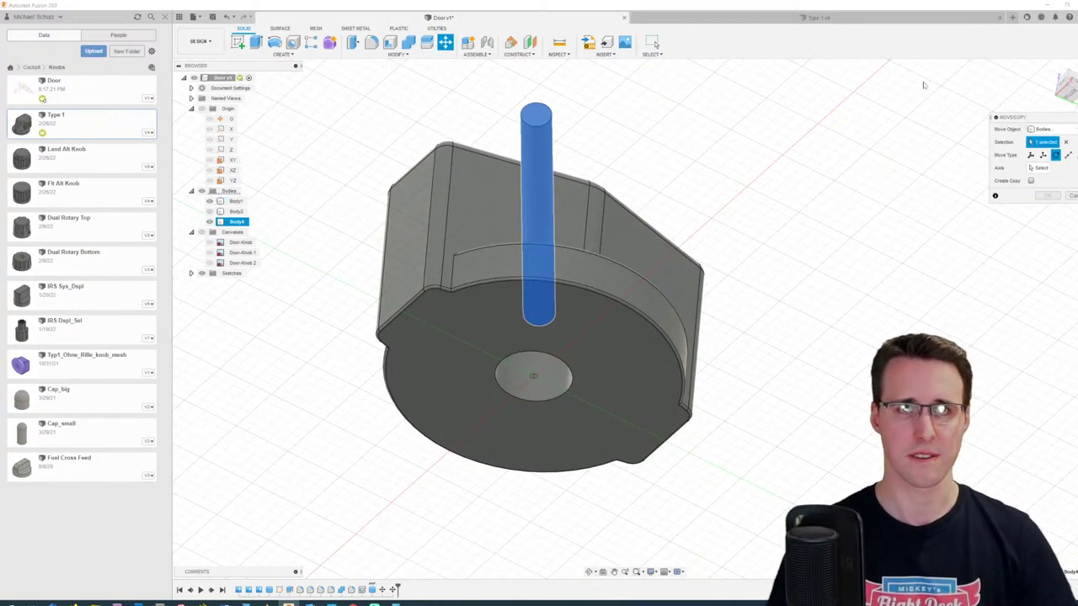
pyautogui.click(1031, 181)
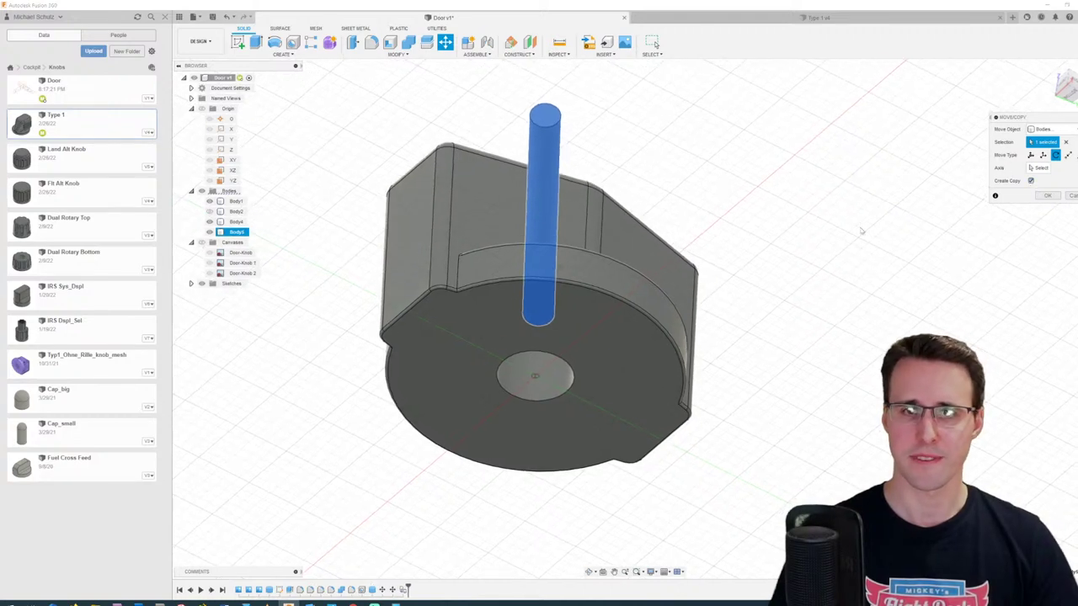
pyautogui.click(1040, 168)
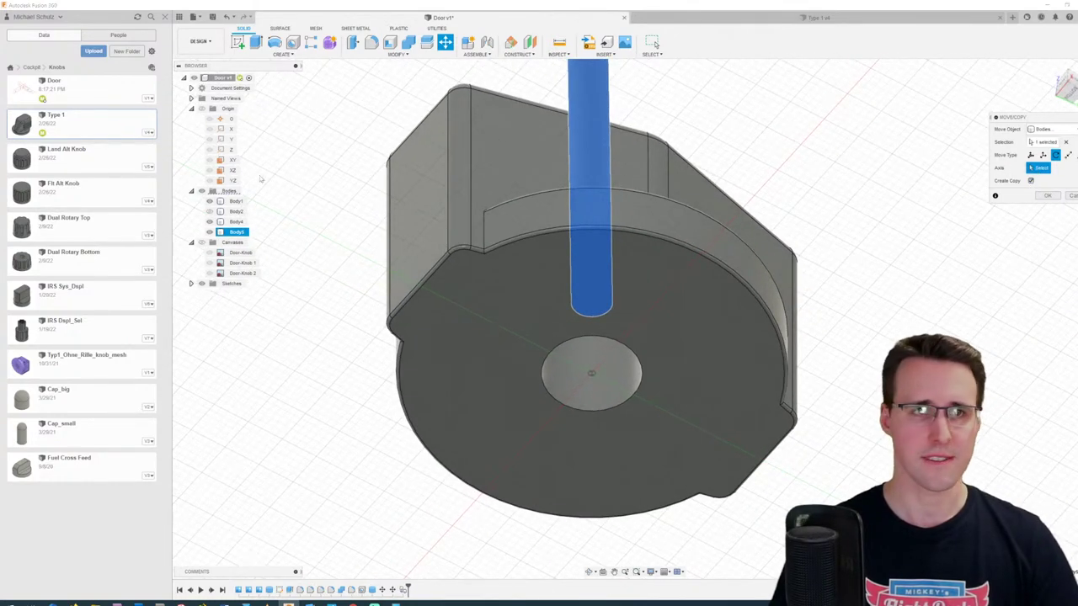
pyautogui.click(231, 150)
pyautogui.moveTo(658, 358); pyautogui.dragTo(656, 325, button='middle')
pyautogui.scroll(-1, 656, 325)
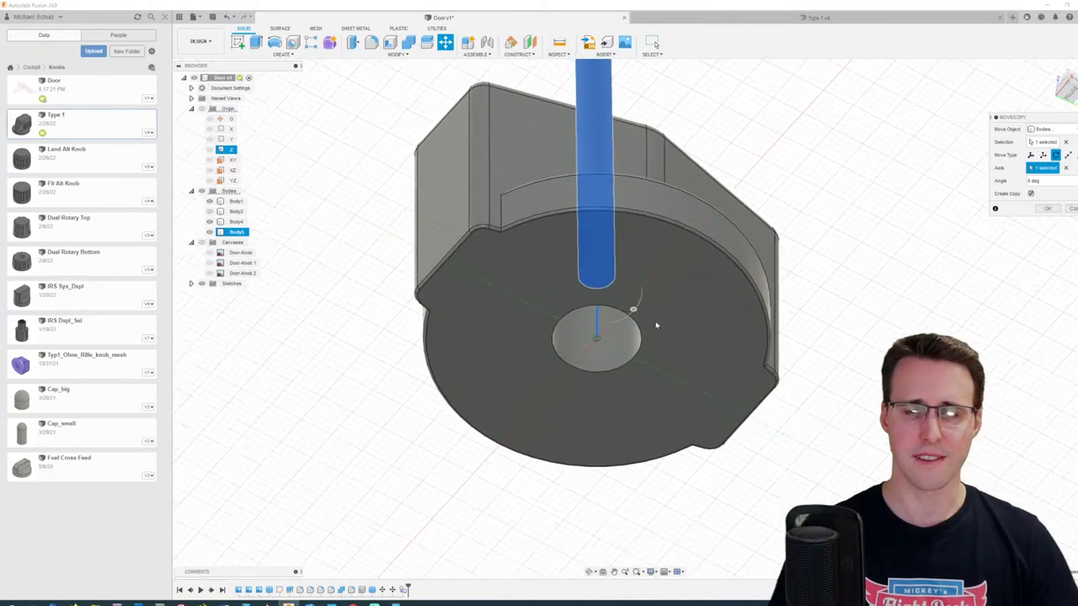
pyautogui.moveTo(633, 309); pyautogui.dragTo(640, 298)
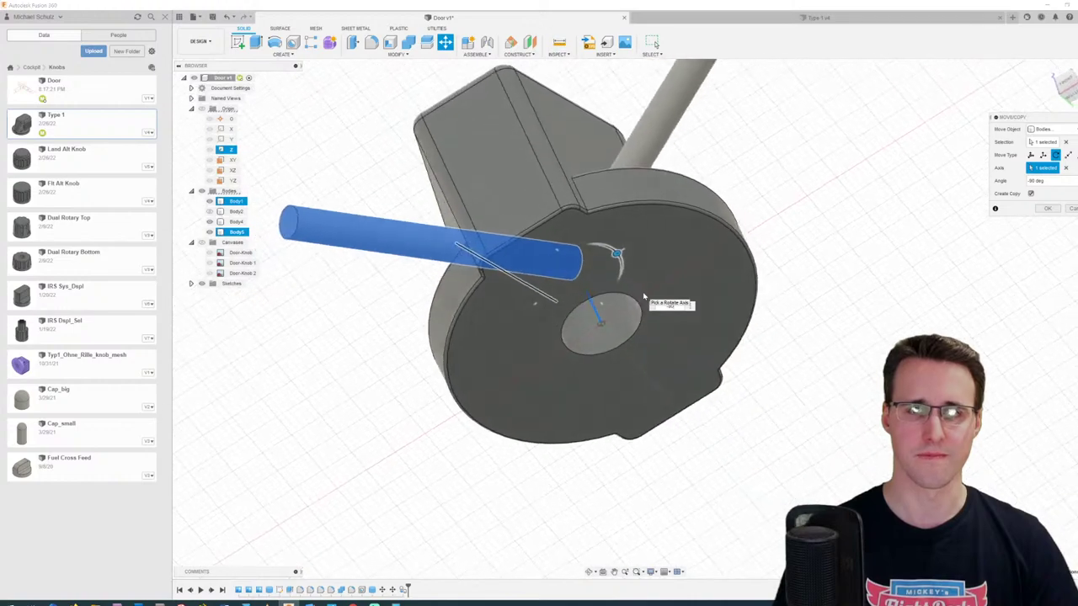
pyautogui.press('Return')
pyautogui.keyDown('shift'); pyautogui.moveTo(643, 297); pyautogui.dragTo(396, 390, button='middle'); pyautogui.keyUp('shift')
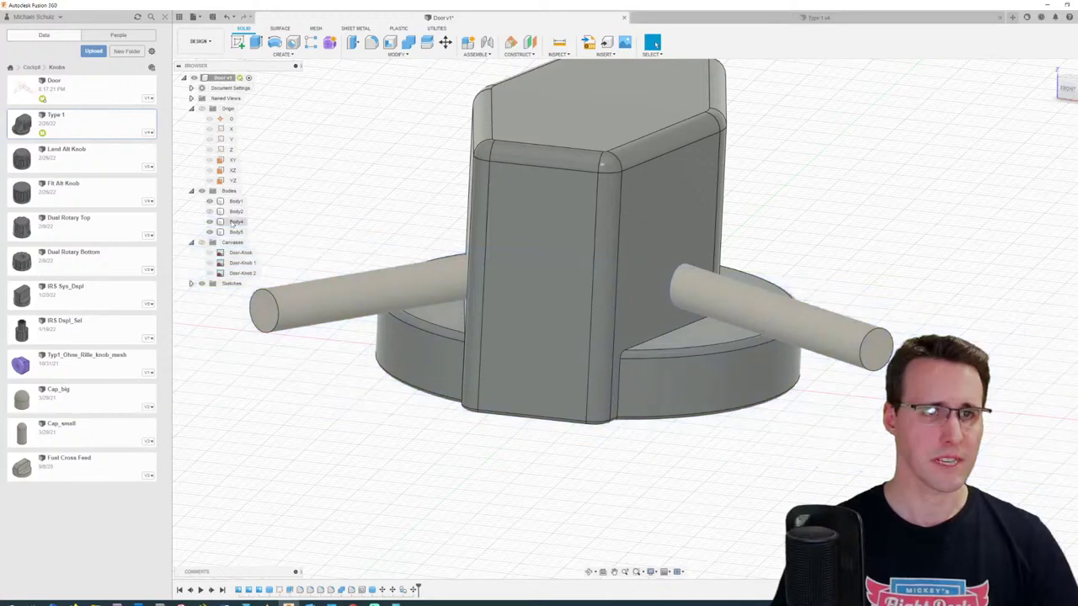
# Step: Combine the knob body with both cylinders as tool bodies using the Cut operation, keeping the tools
pyautogui.click(407, 42)
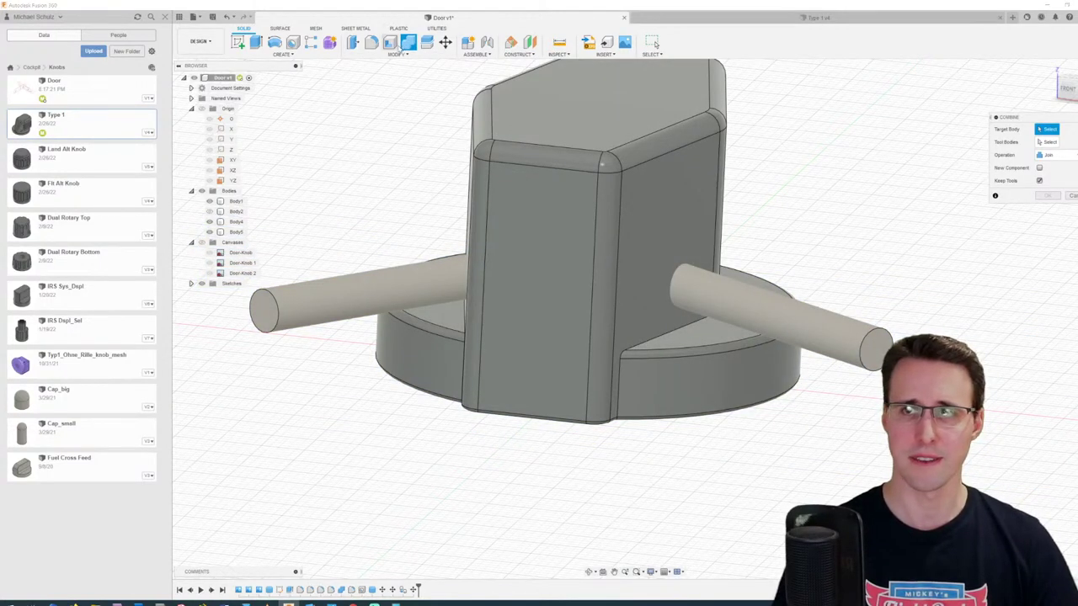
pyautogui.click(235, 202)
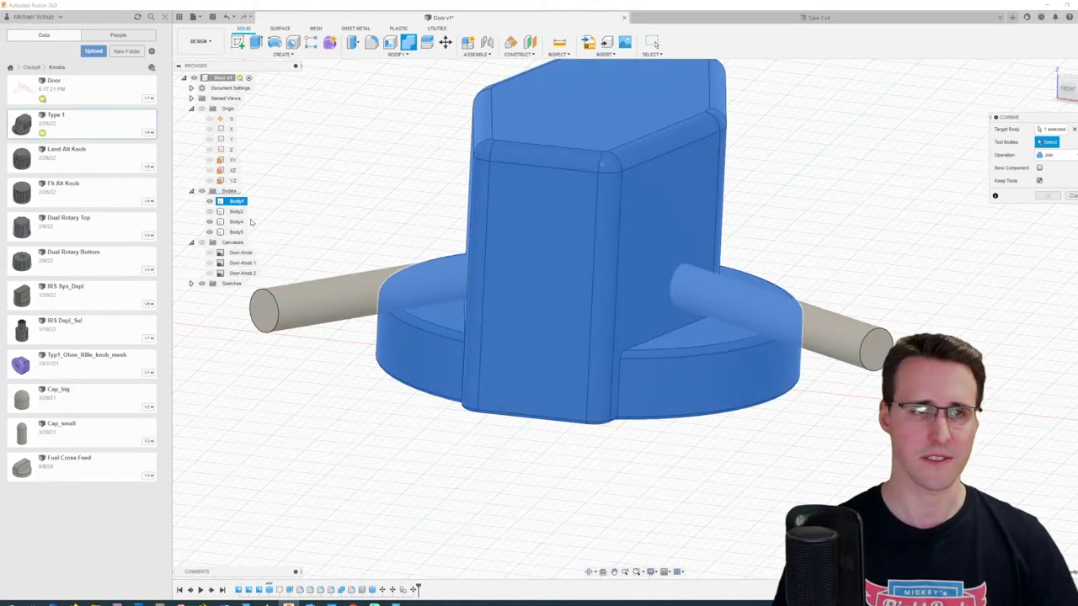
pyautogui.click(237, 221)
pyautogui.click(237, 231)
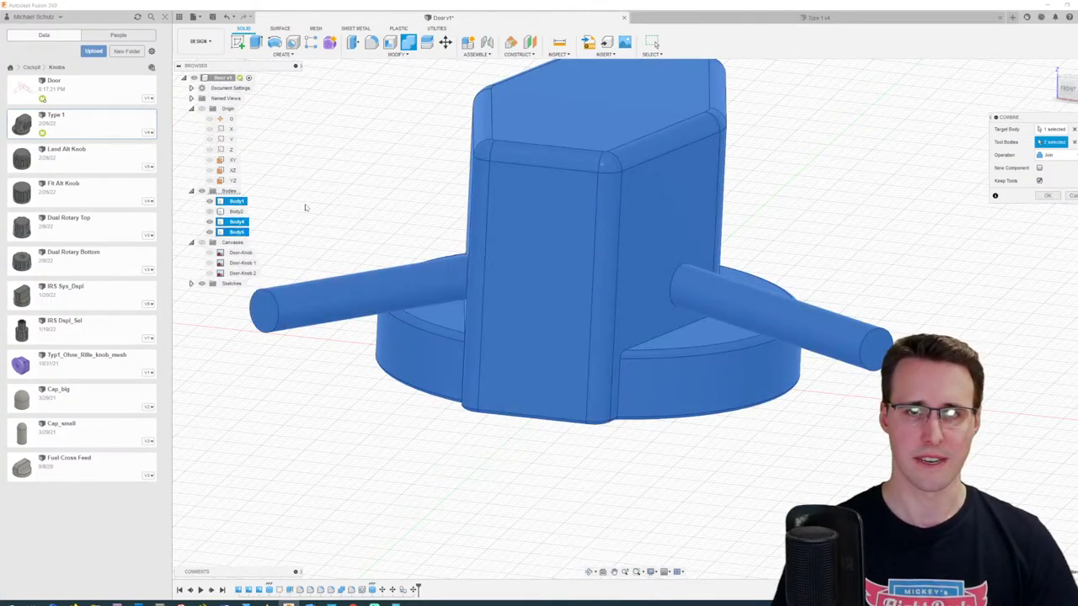
pyautogui.click(1064, 156)
pyautogui.click(1063, 176)
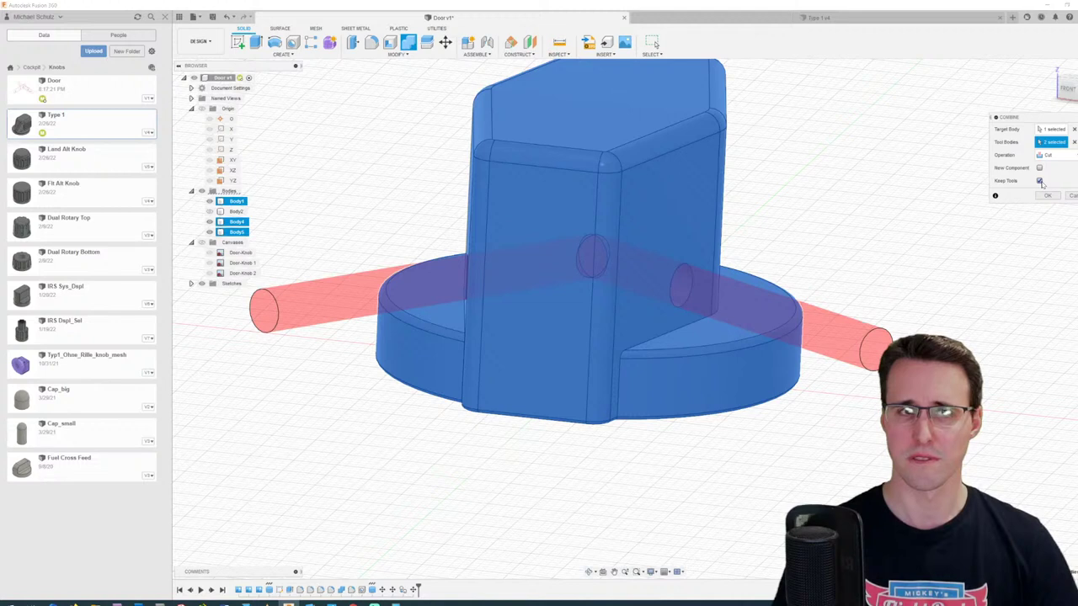
pyautogui.click(1047, 196)
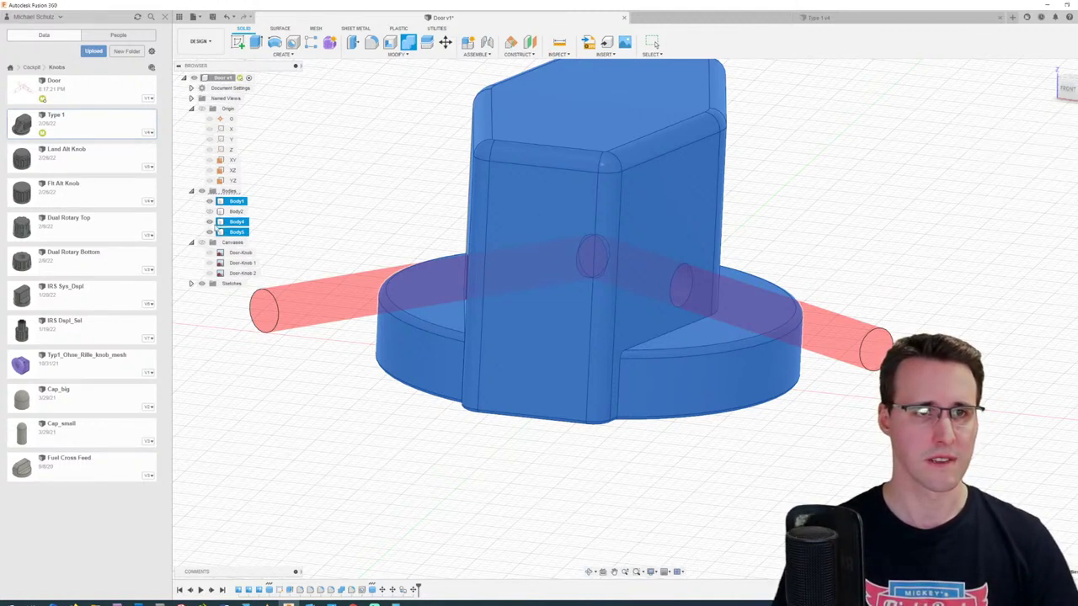
# Step: Hide both cylinder bodies and examine the set screw holes from the side and through the shaft hole
pyautogui.press('Escape')
pyautogui.click(209, 231)
pyautogui.click(209, 231)
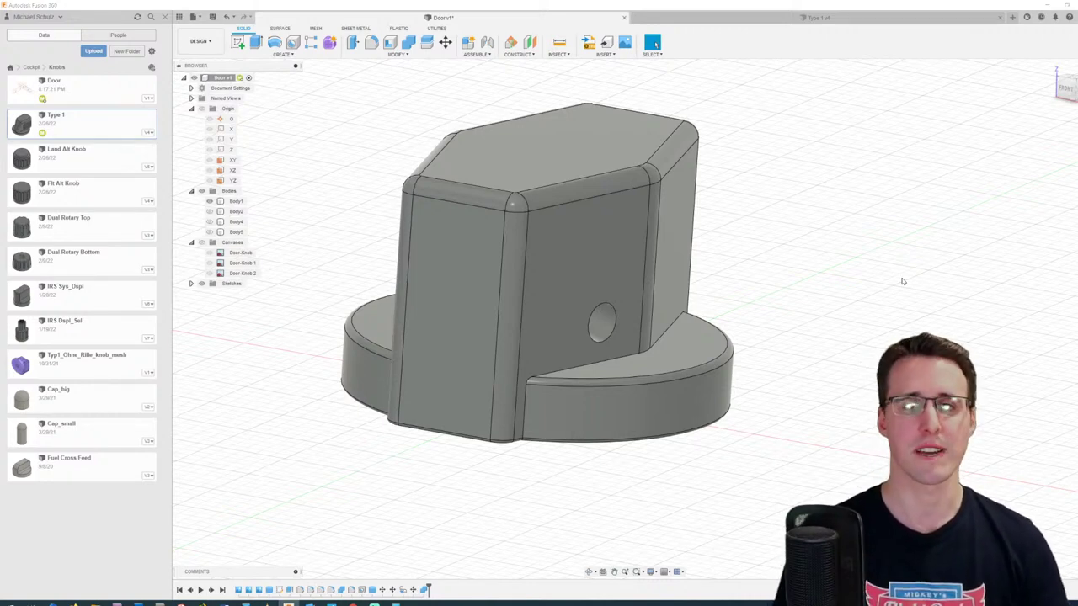
pyautogui.scroll(4, 903, 281)
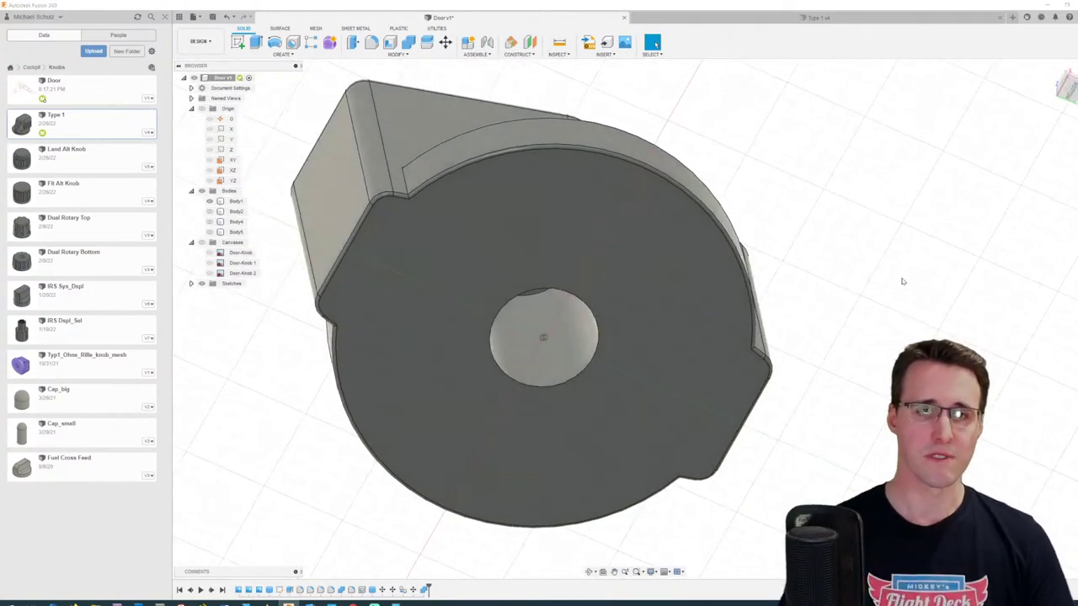
pyautogui.click(554, 288)
pyautogui.click(888, 274)
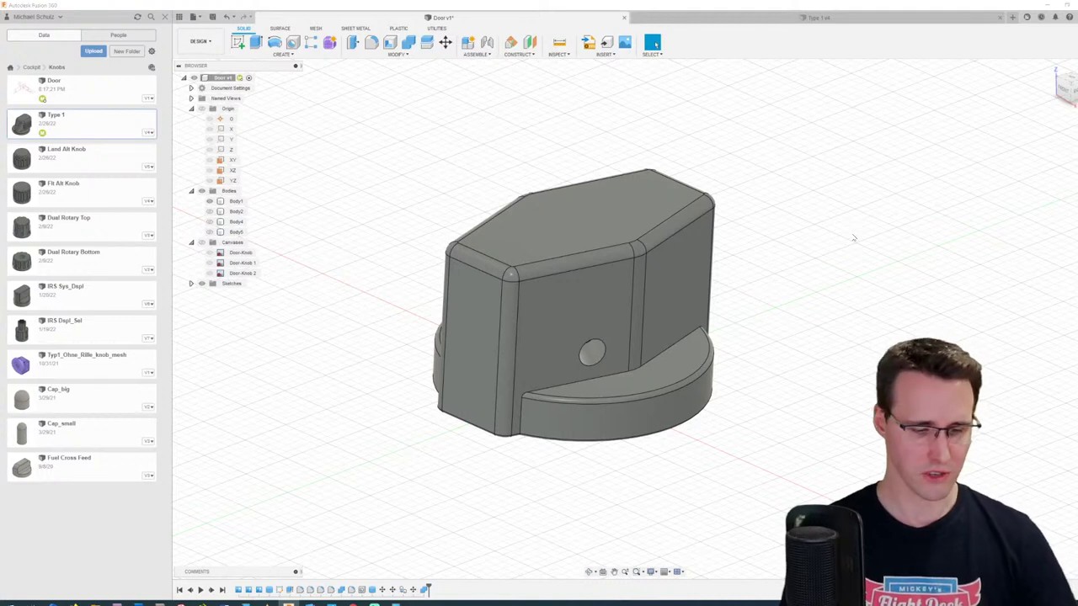
# Step: Save the door knob design as a new version
pyautogui.hotkey('ctrl', 's')
pyautogui.press('Return')
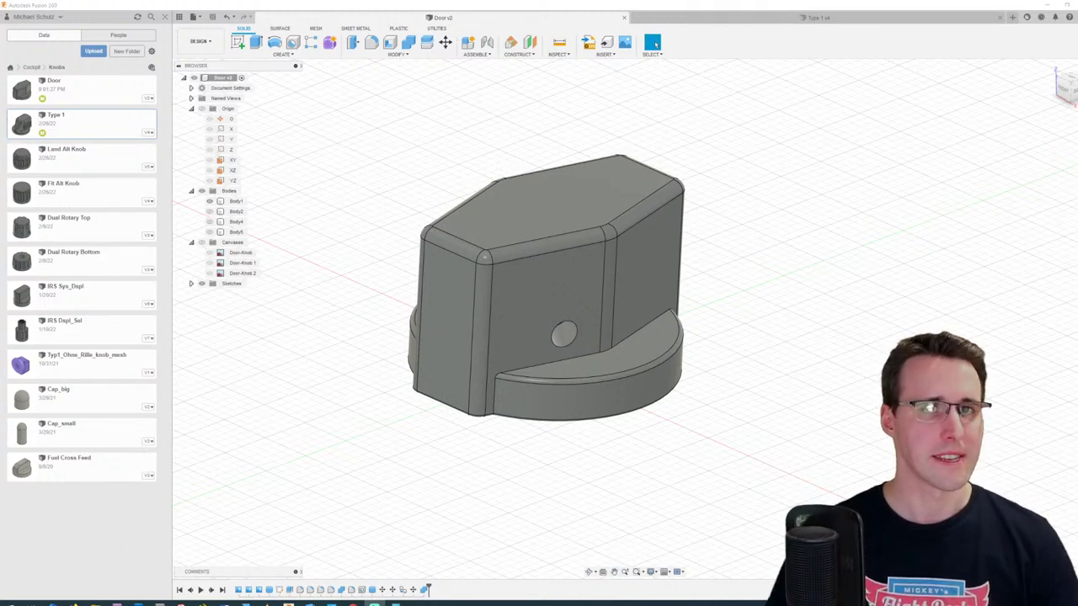
pyautogui.scroll(-1, 275, 379)
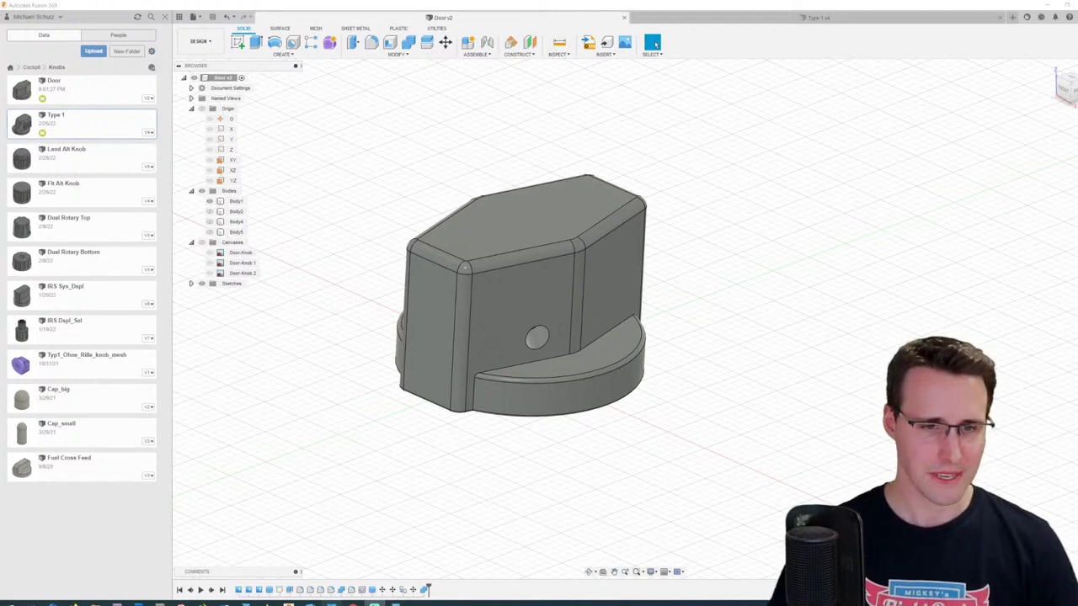
# Step: Switch to the pedestal.jpg photo and examine the knobs at FLT DK DOOR, GAIN and STANDBY
pyautogui.click(332, 601)
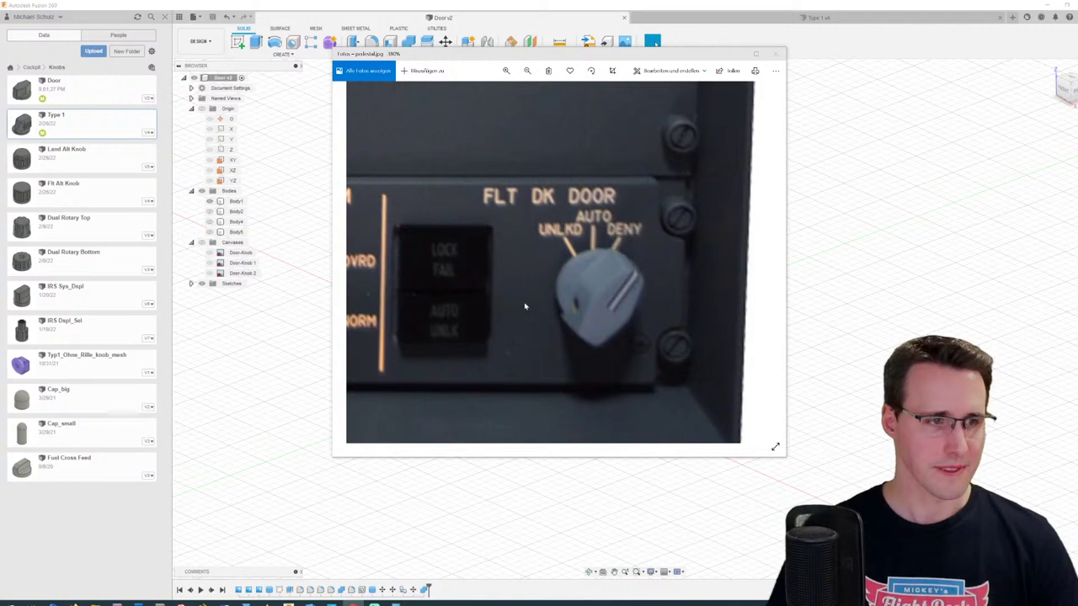
pyautogui.scroll(-5, 551, 295)
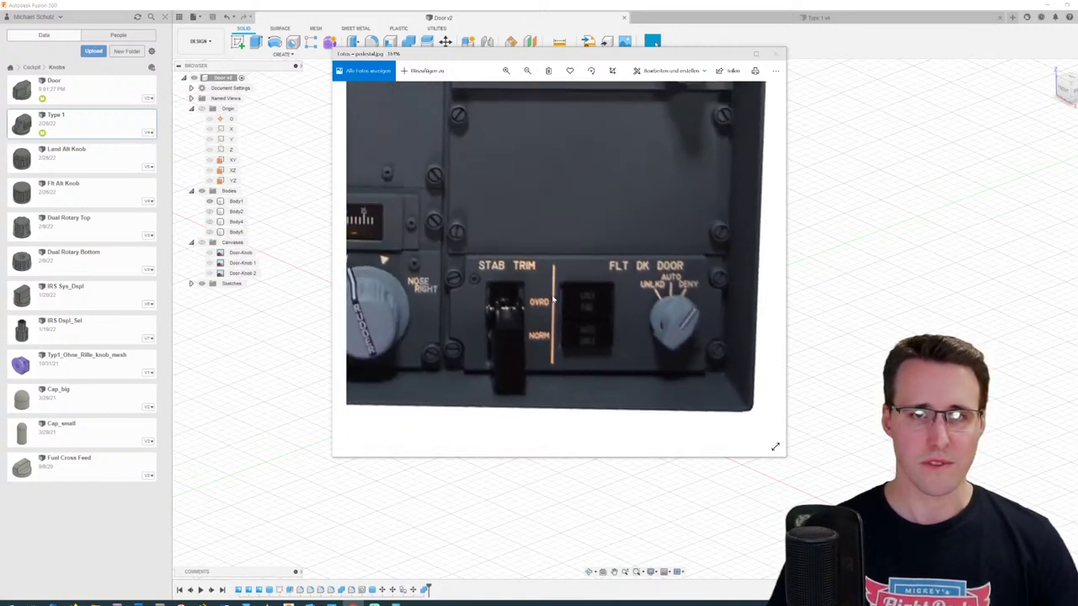
pyautogui.scroll(-3, 549, 297)
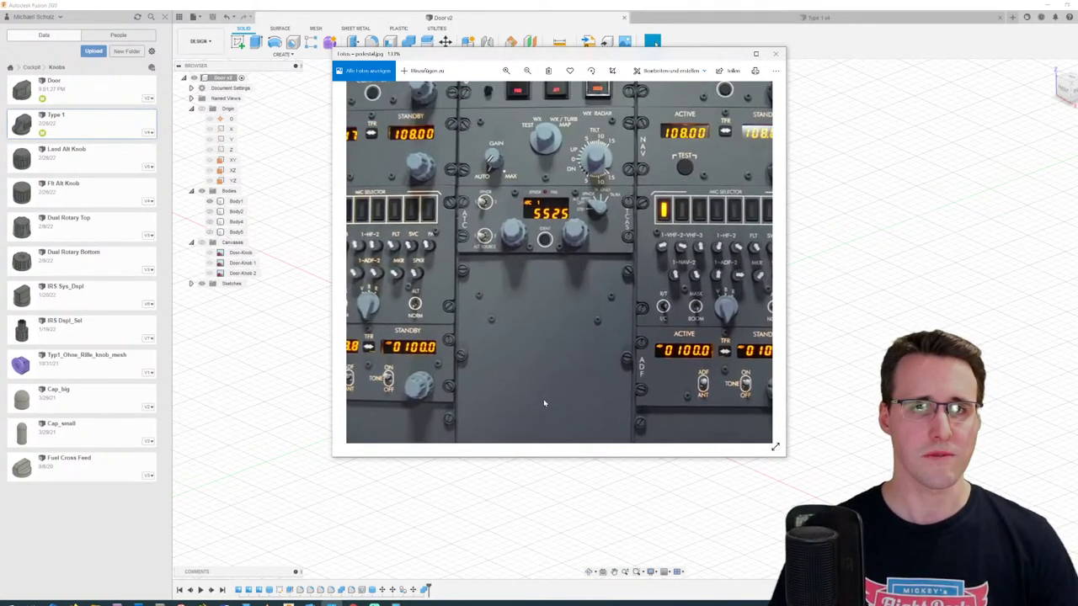
pyautogui.scroll(4, 528, 279)
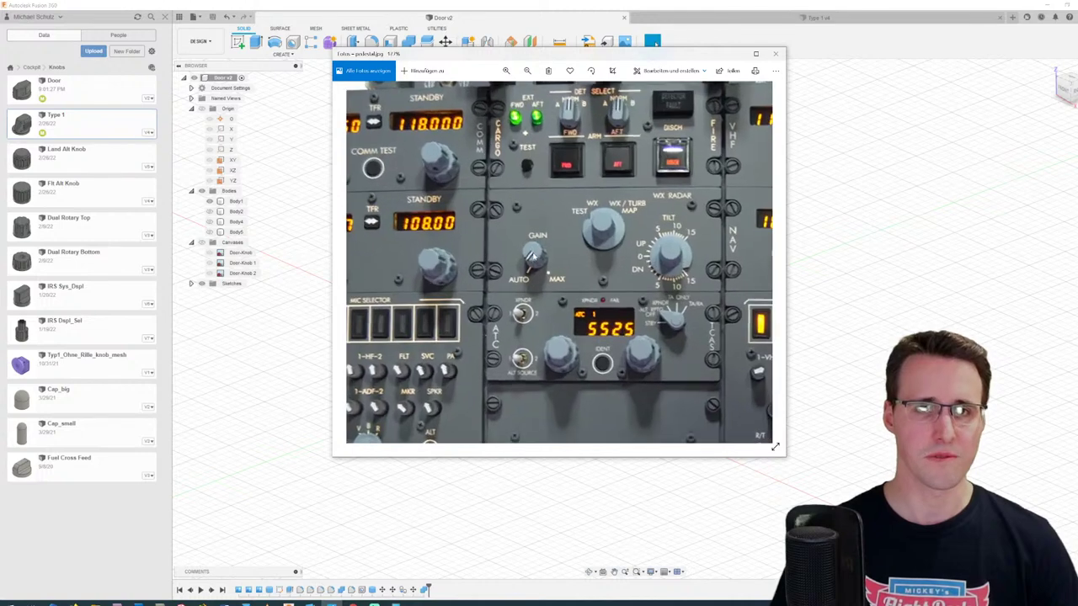
pyautogui.scroll(3, 545, 282)
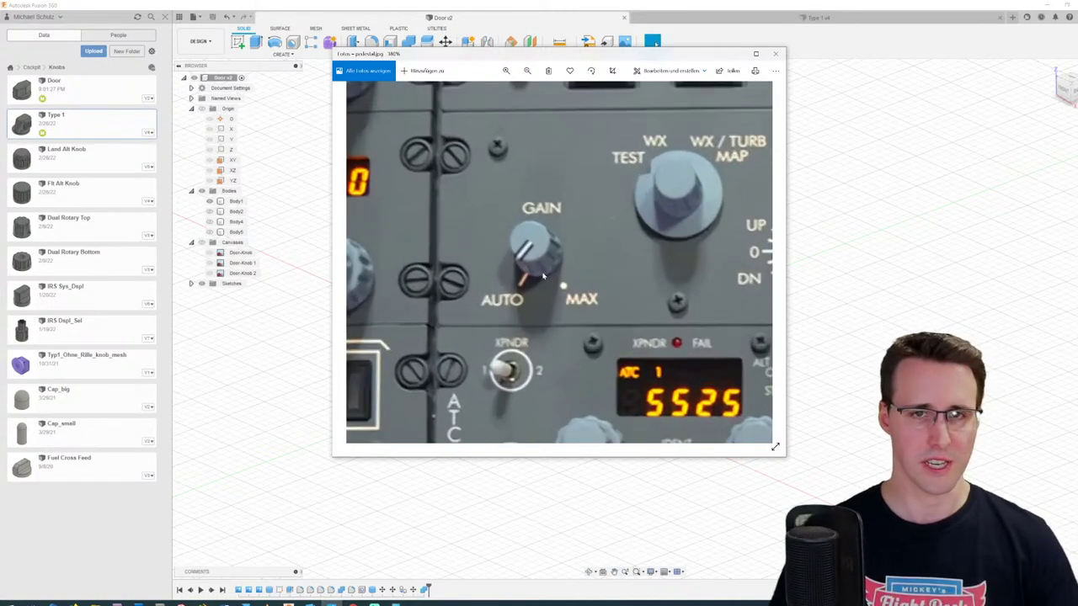
pyautogui.scroll(1, 550, 295)
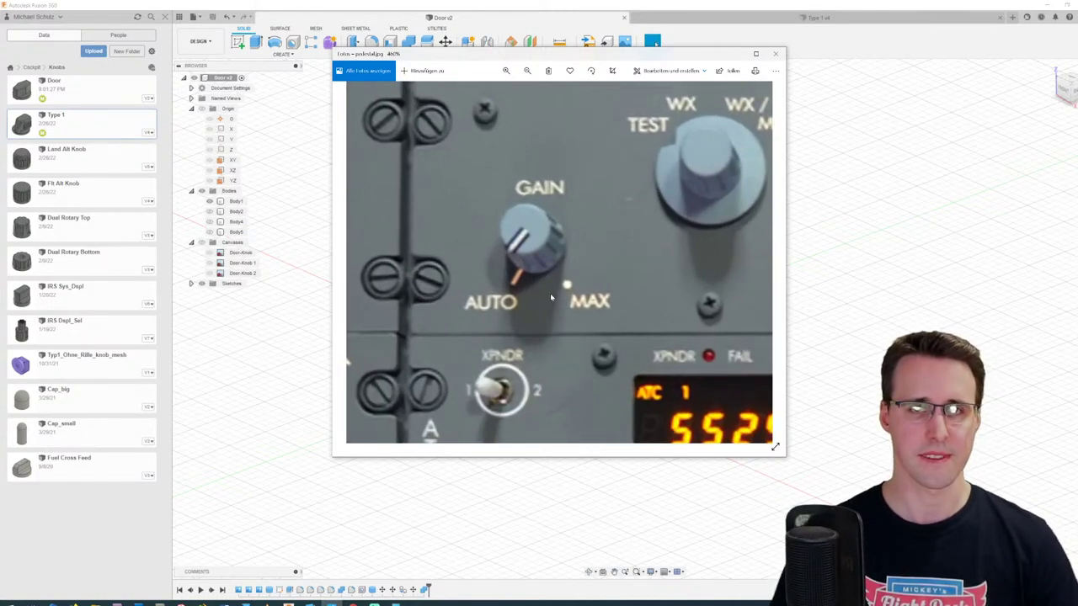
pyautogui.scroll(1, 551, 293)
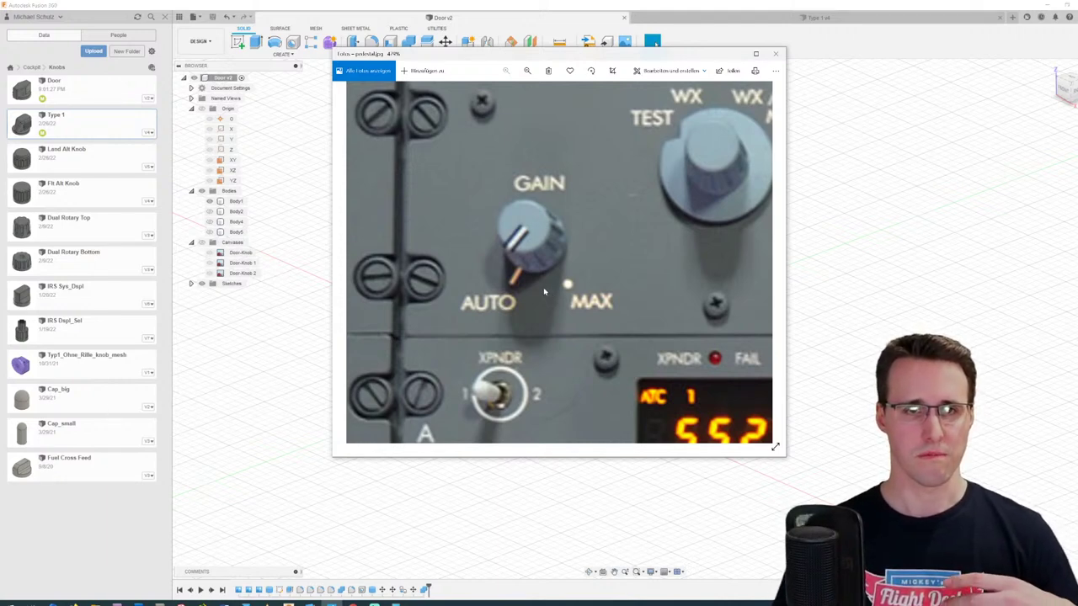
pyautogui.scroll(-2, 536, 292)
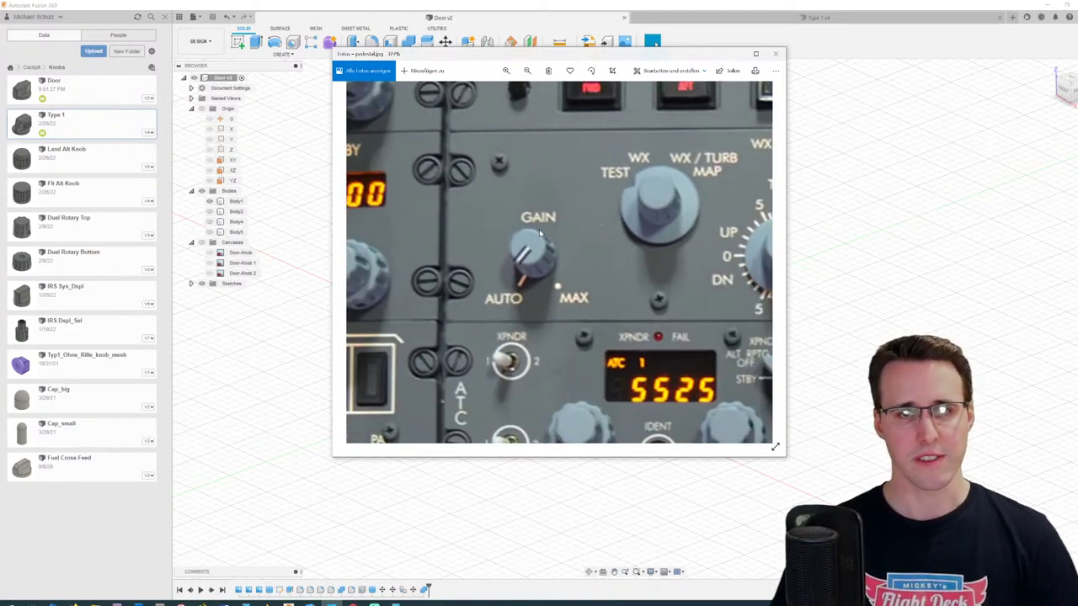
pyautogui.moveTo(456, 292); pyautogui.dragTo(538, 290)
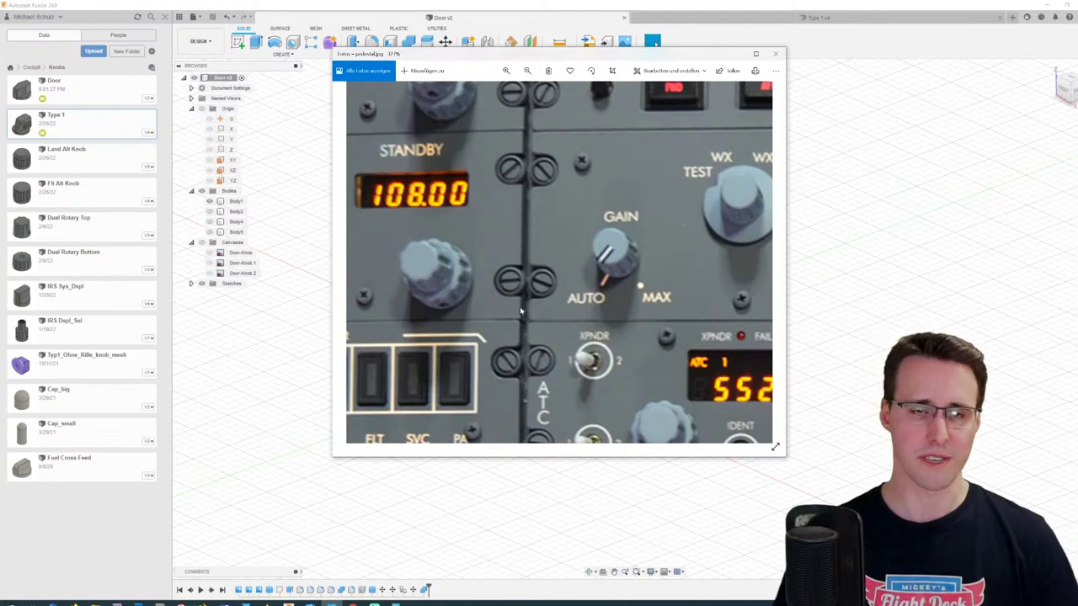
pyautogui.moveTo(519, 310); pyautogui.dragTo(600, 299)
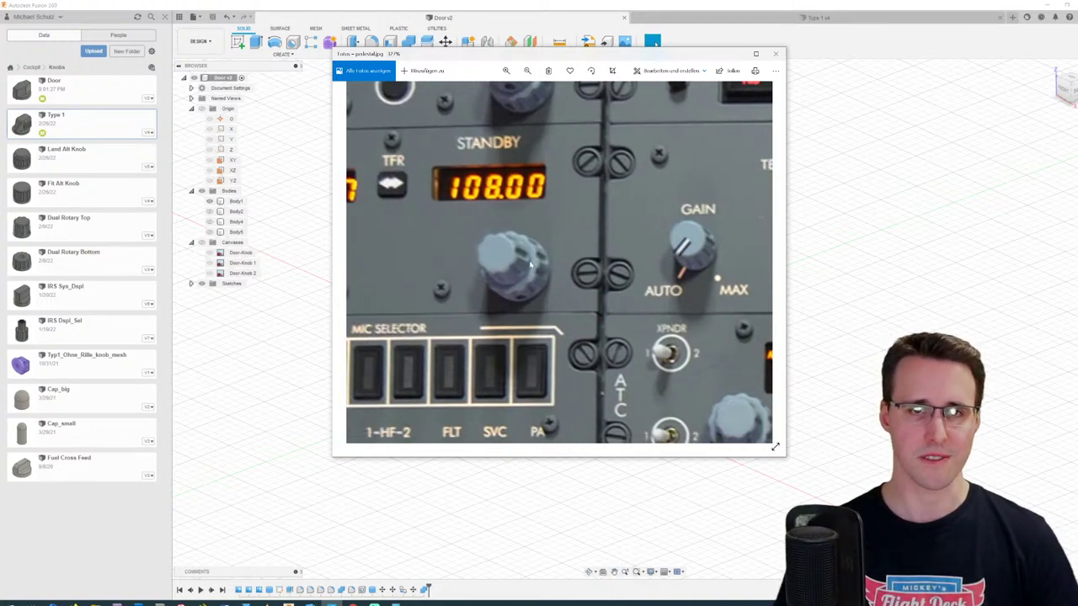
pyautogui.moveTo(585, 246); pyautogui.dragTo(445, 225)
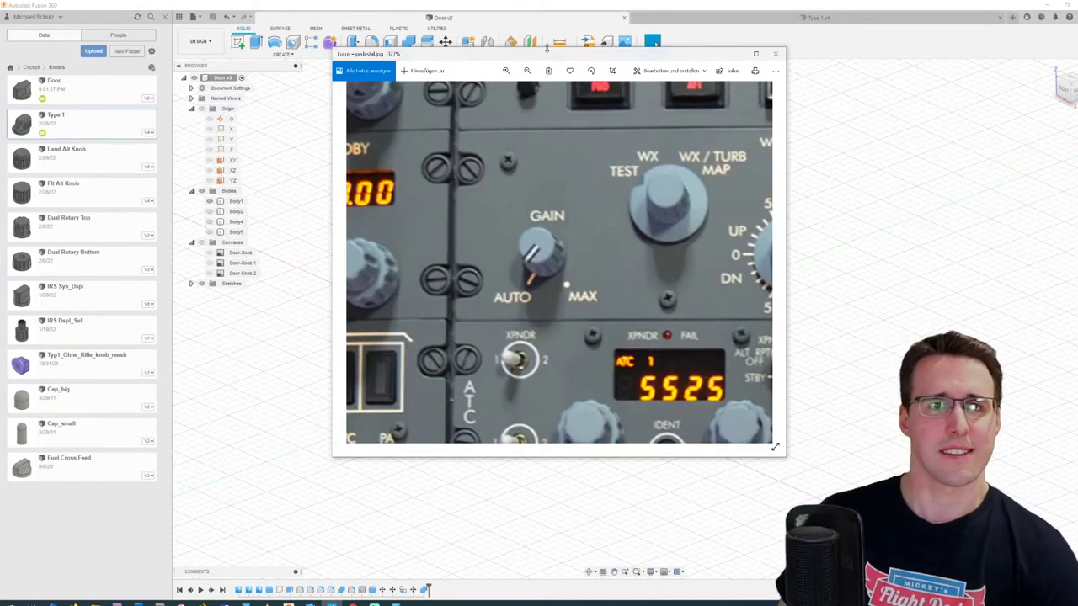
pyautogui.moveTo(546, 54); pyautogui.dragTo(476, 80)
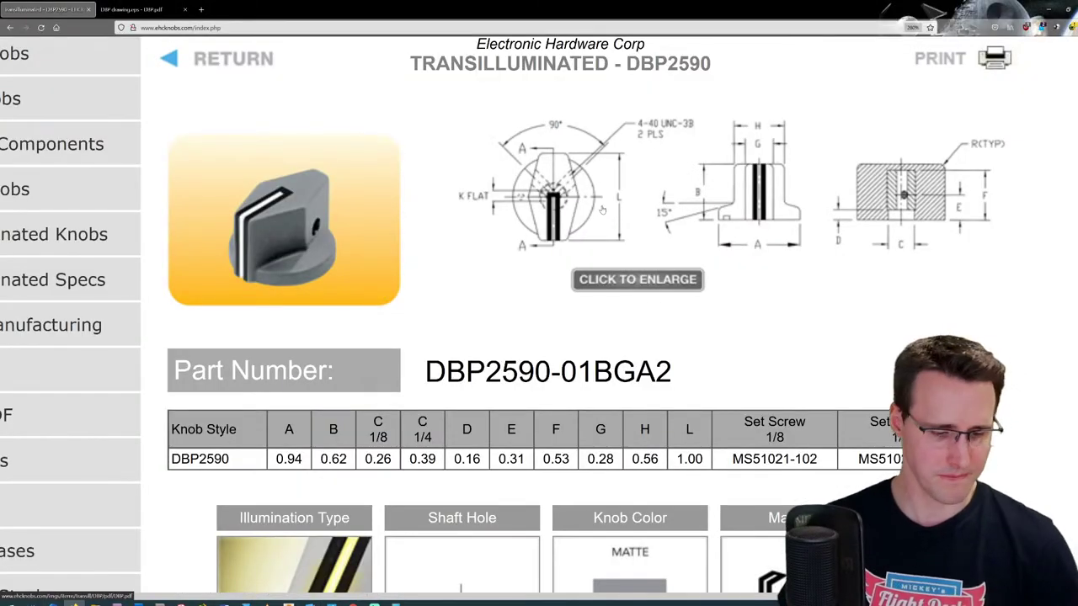
# Step: Go back from the DBP2590 page to the transilluminated knobs overview and open the RE LARGE SERIES listing
pyautogui.keyDown('ctrl'); pyautogui.scroll(-6, 626, 215); pyautogui.keyUp('ctrl')
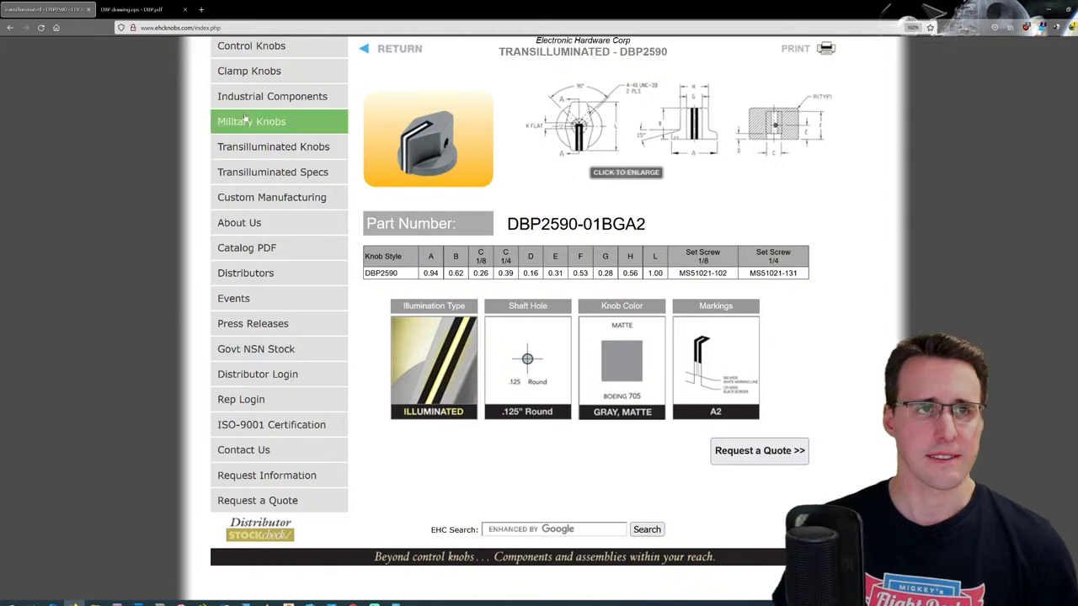
pyautogui.click(9, 28)
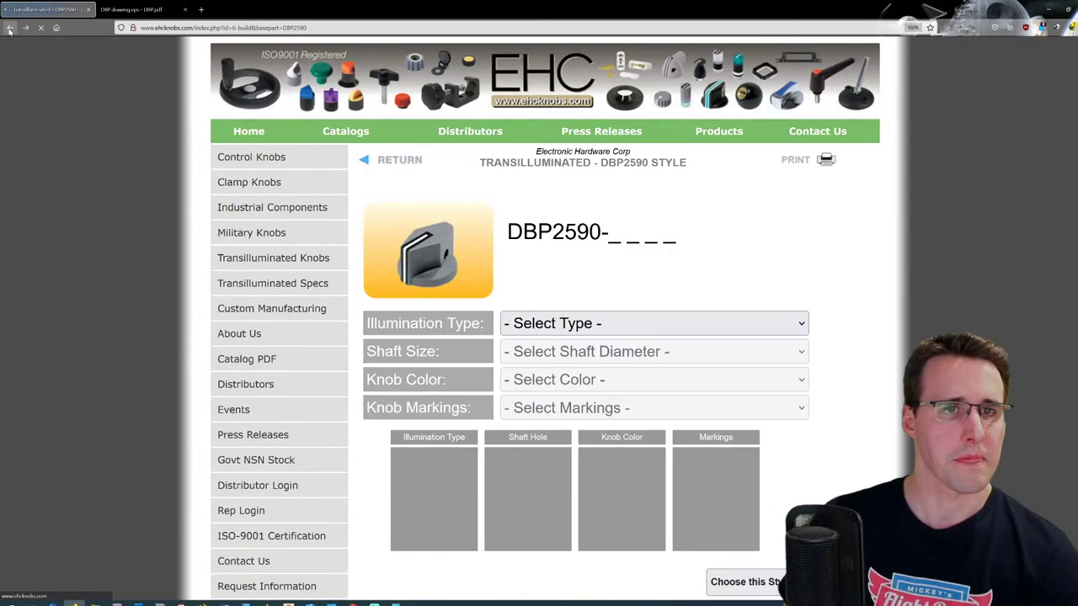
pyautogui.click(9, 27)
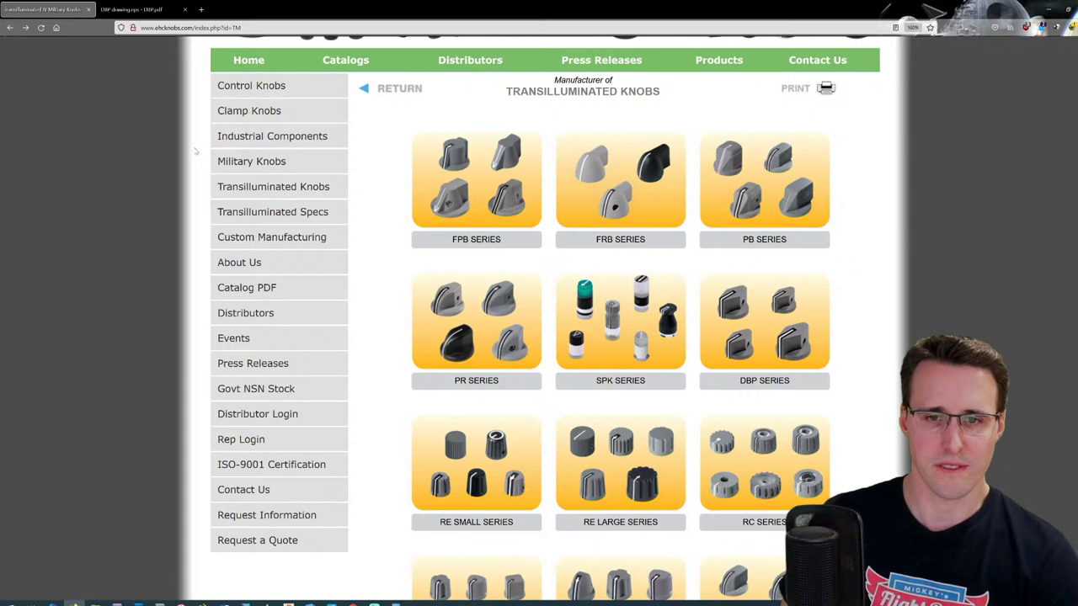
pyautogui.scroll(-3, 592, 299)
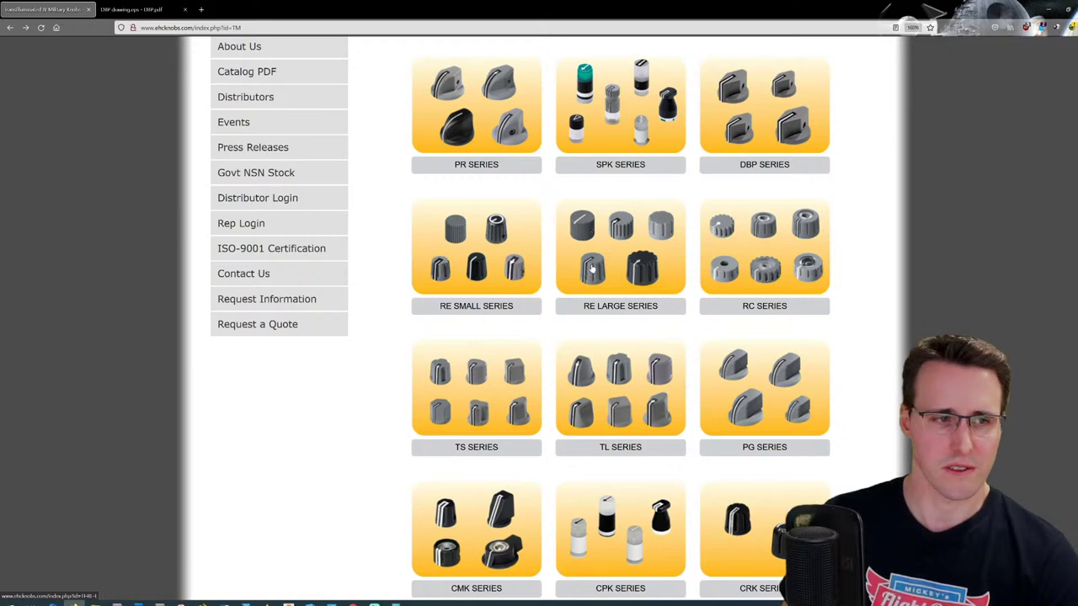
pyautogui.click(593, 268)
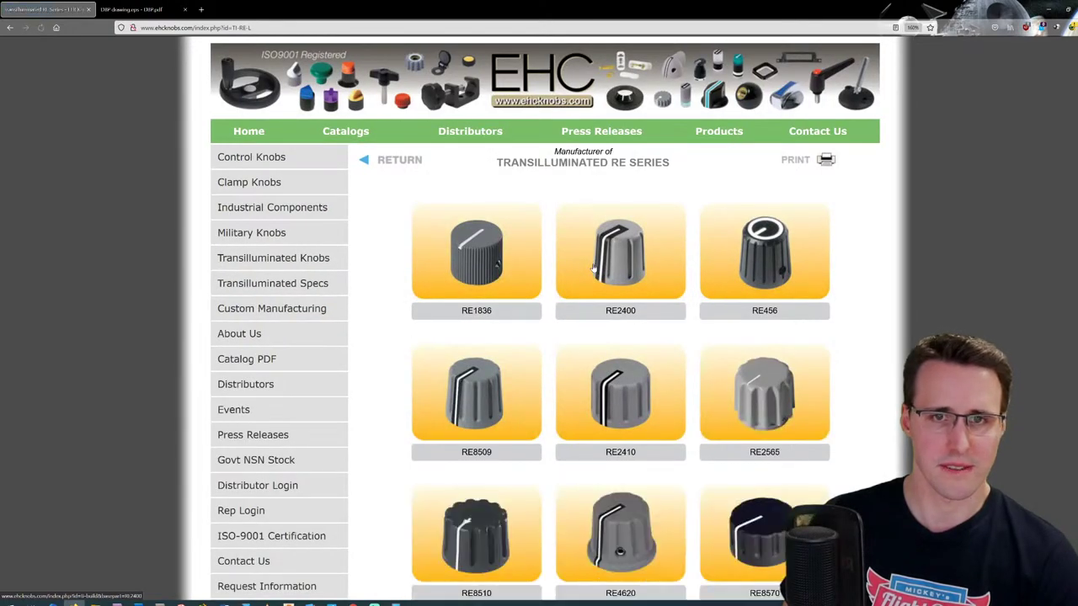
pyautogui.scroll(-2, 643, 291)
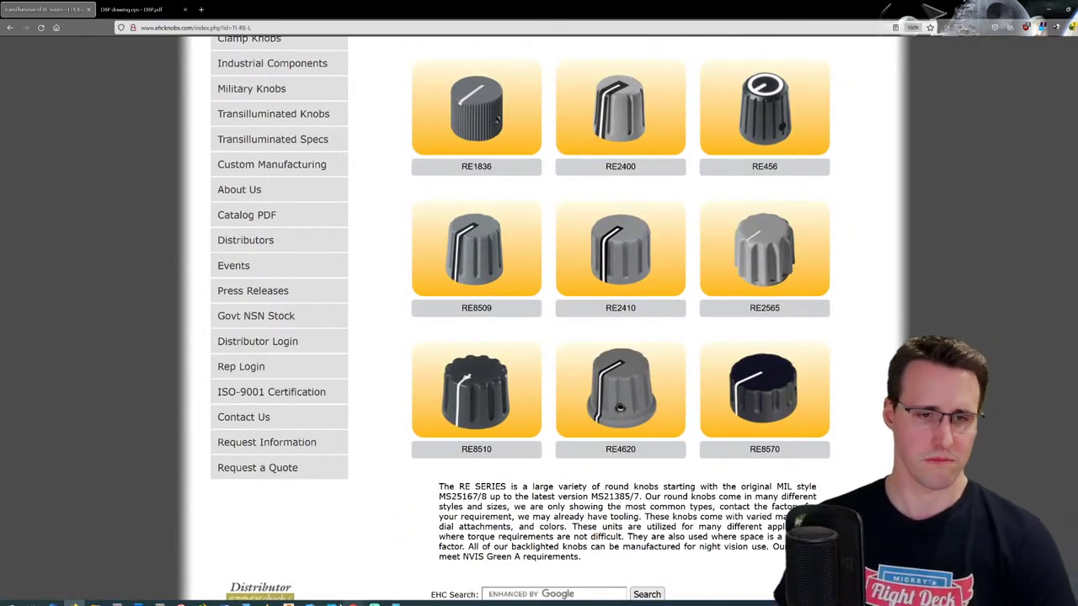
# Step: Bring up the pedestal.jpg photo beside the RE series listing and compare its GAIN knob with the catalog knobs
pyautogui.click(337, 602)
pyautogui.moveTo(553, 78); pyautogui.dragTo(1021, 40)
pyautogui.scroll(2, 983, 184)
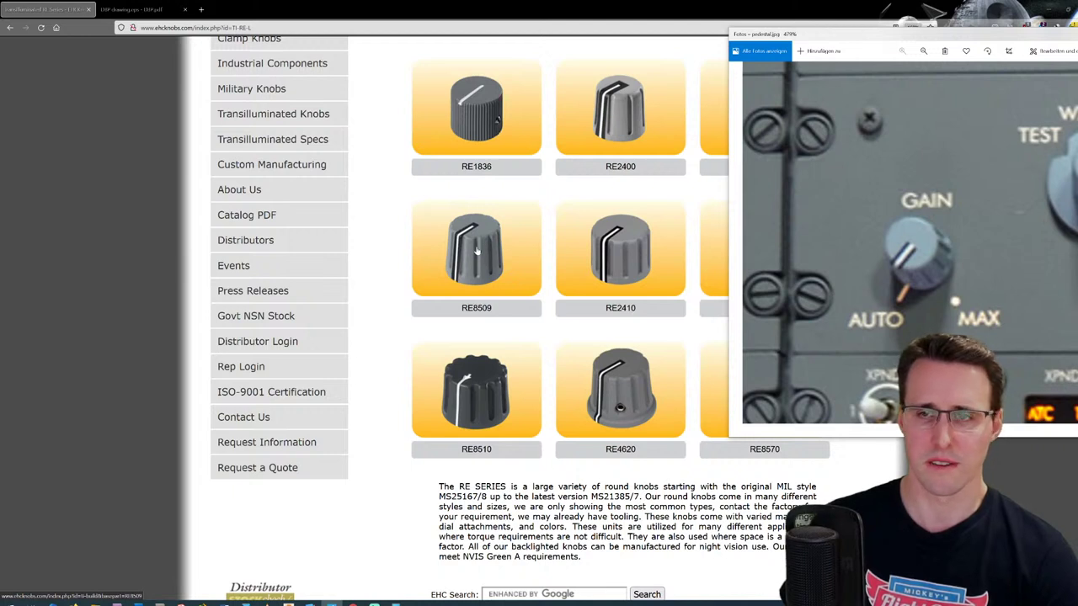
pyautogui.moveTo(864, 38); pyautogui.dragTo(955, 59)
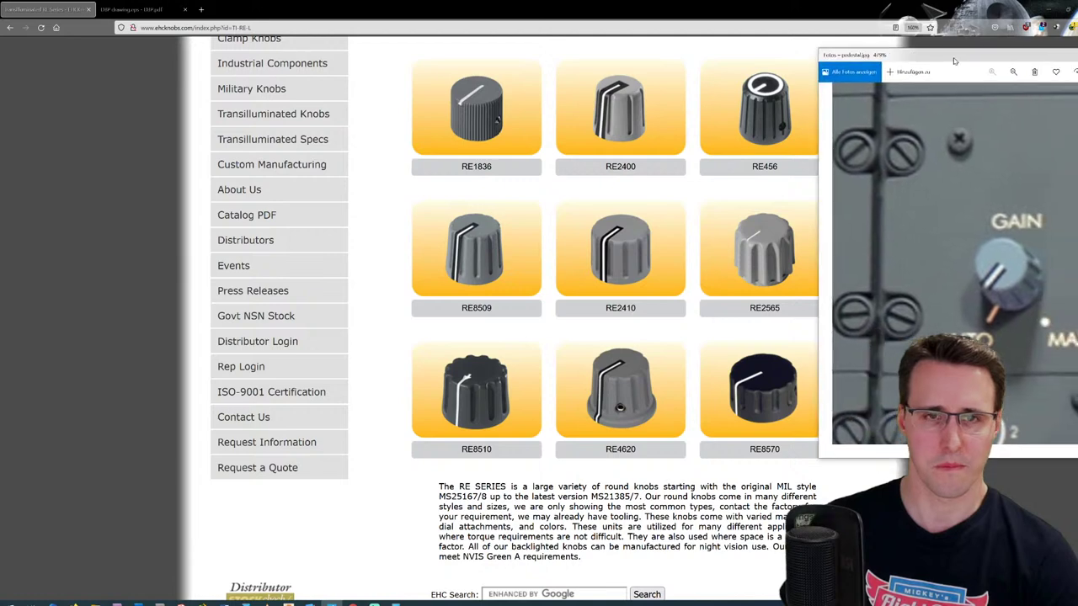
# Step: Configure knob RE8509 as Illuminated, 0.125 Round, Gray Matte (Boeing 705) with Black Border / White Line markings, and choose this style
pyautogui.click(477, 249)
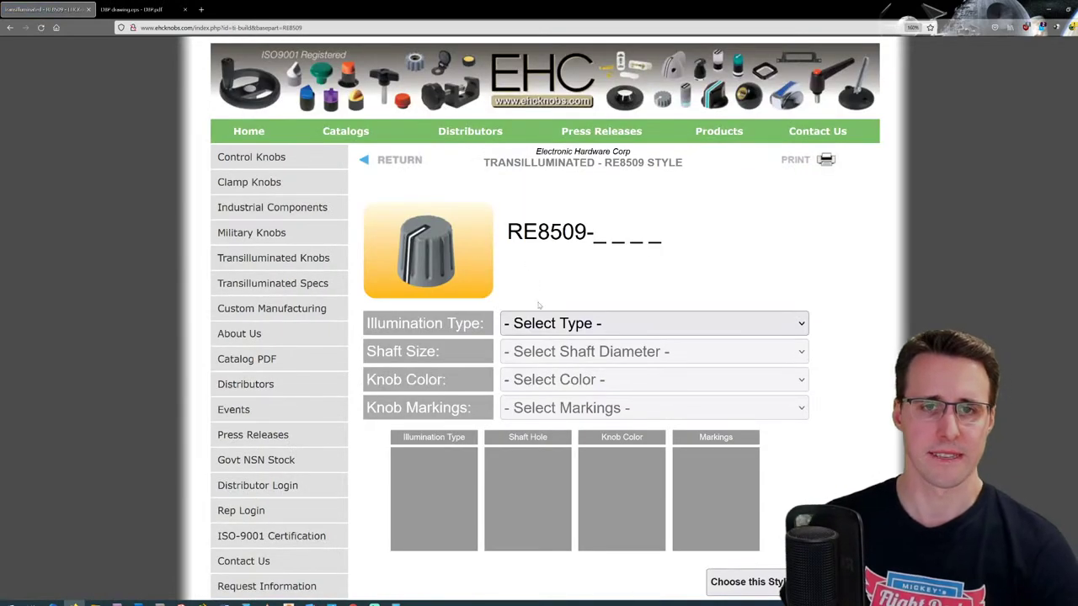
pyautogui.click(538, 323)
pyautogui.click(547, 378)
pyautogui.click(557, 360)
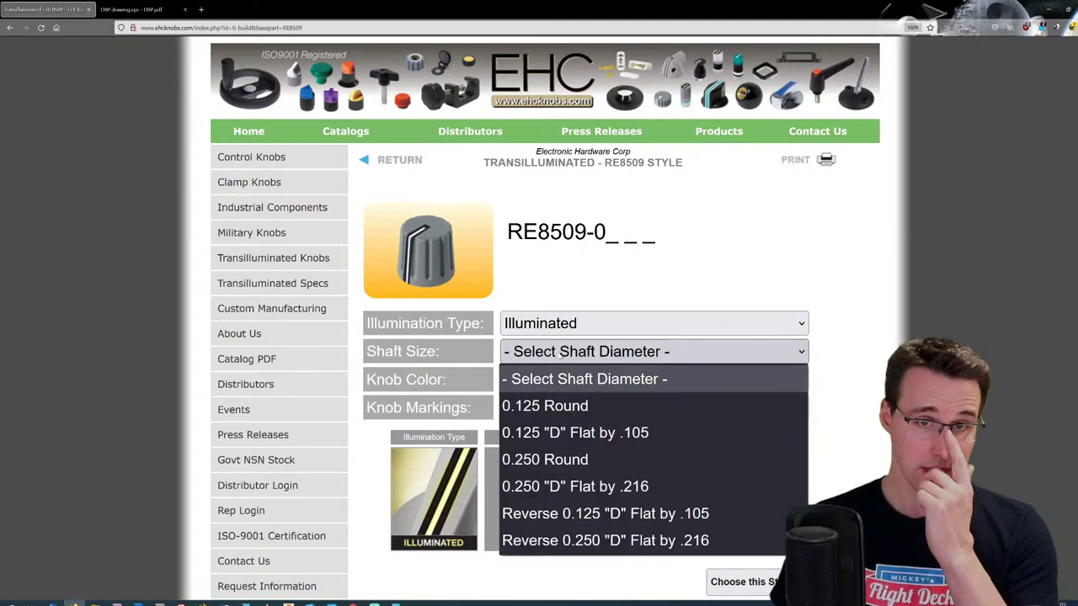
pyautogui.click(555, 404)
pyautogui.click(563, 380)
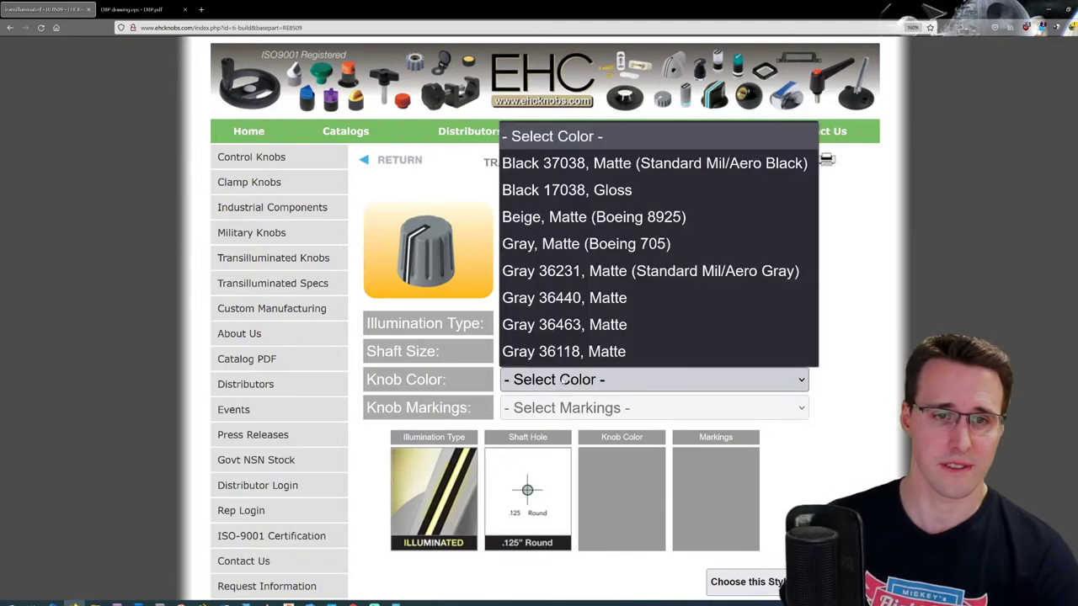
pyautogui.click(577, 250)
pyautogui.click(534, 407)
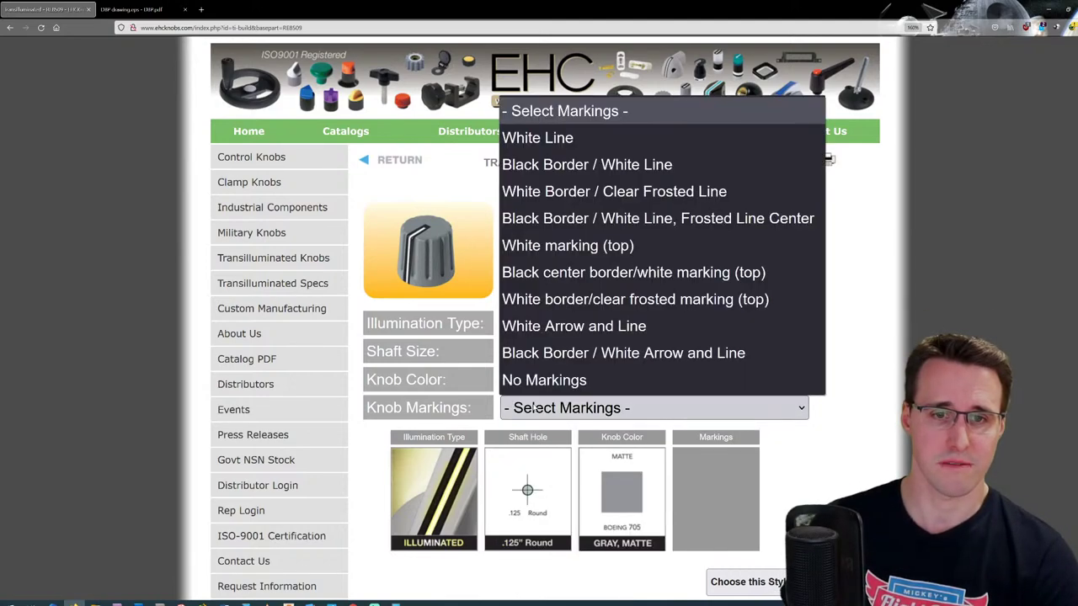
pyautogui.click(593, 165)
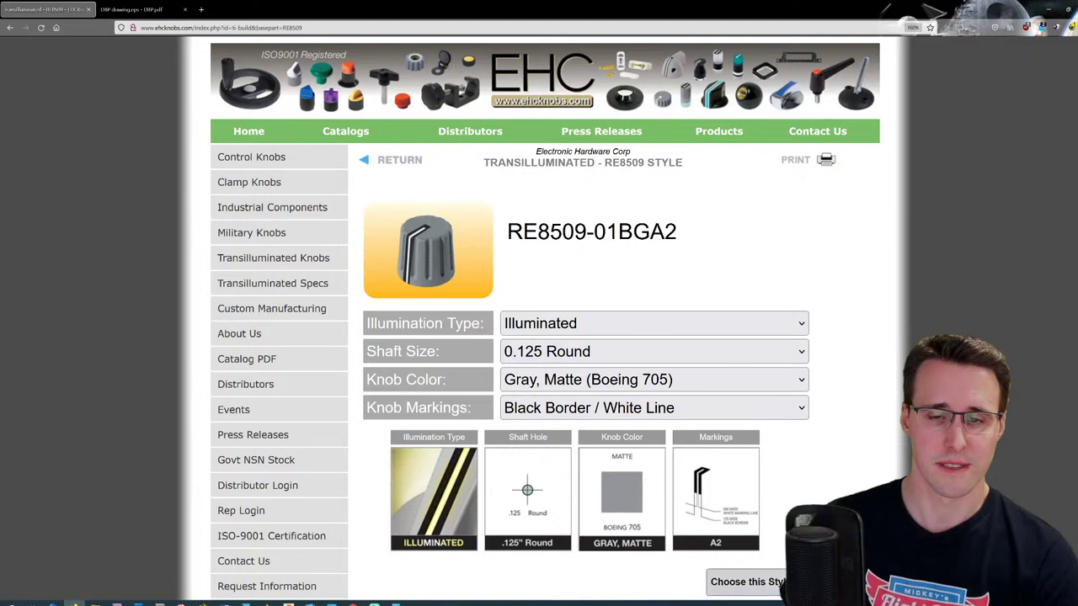
pyautogui.click(731, 582)
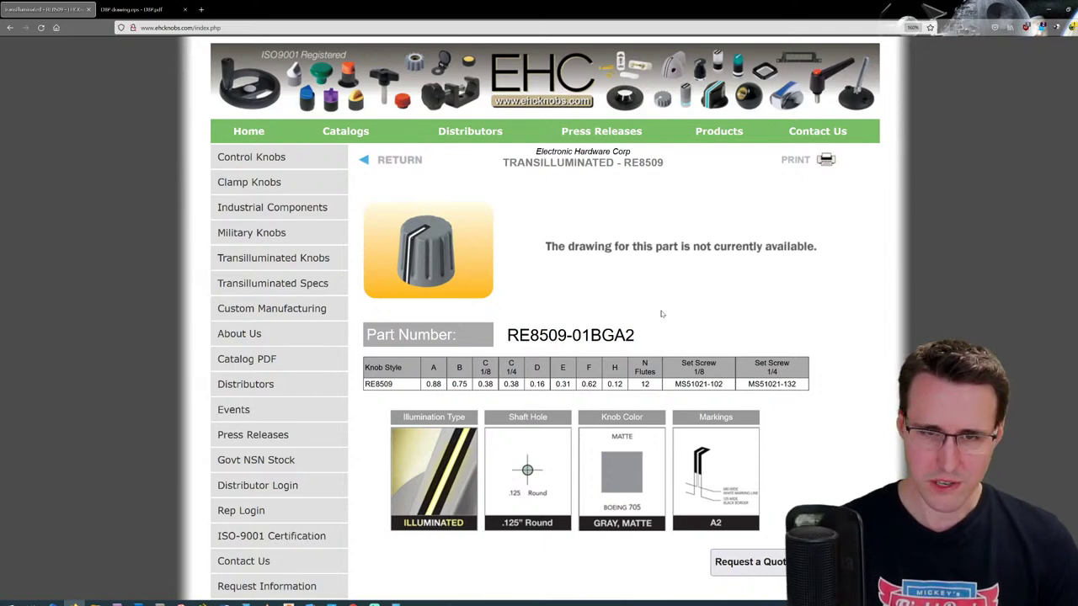
# Step: Capture a screen snip of the RE8509 picture, part number and dimension table, open it and move it out of the way
pyautogui.press('super+shift+s')
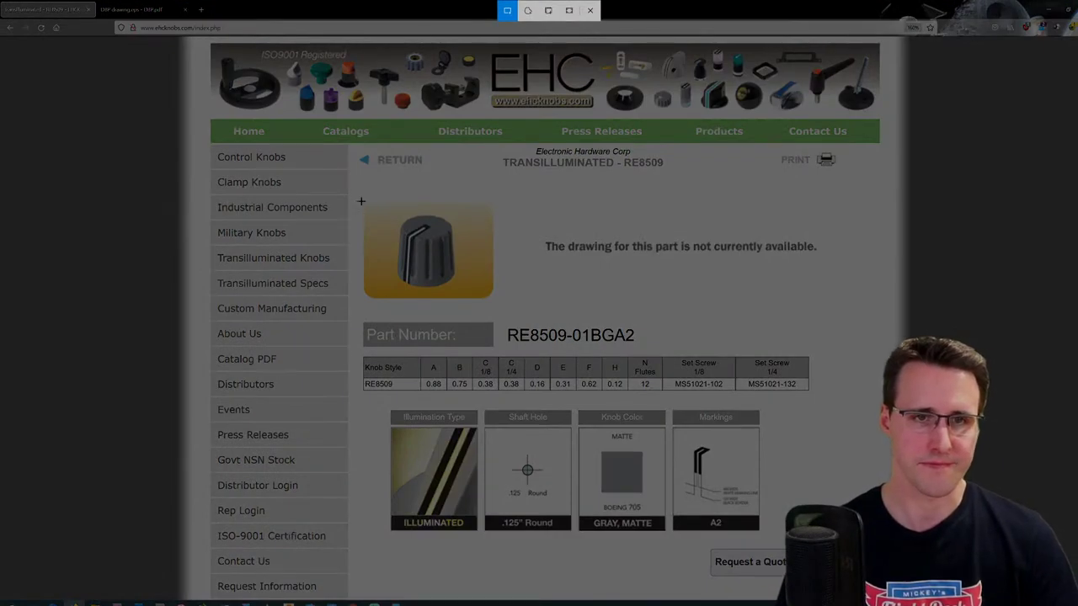
pyautogui.moveTo(360, 201); pyautogui.dragTo(843, 403)
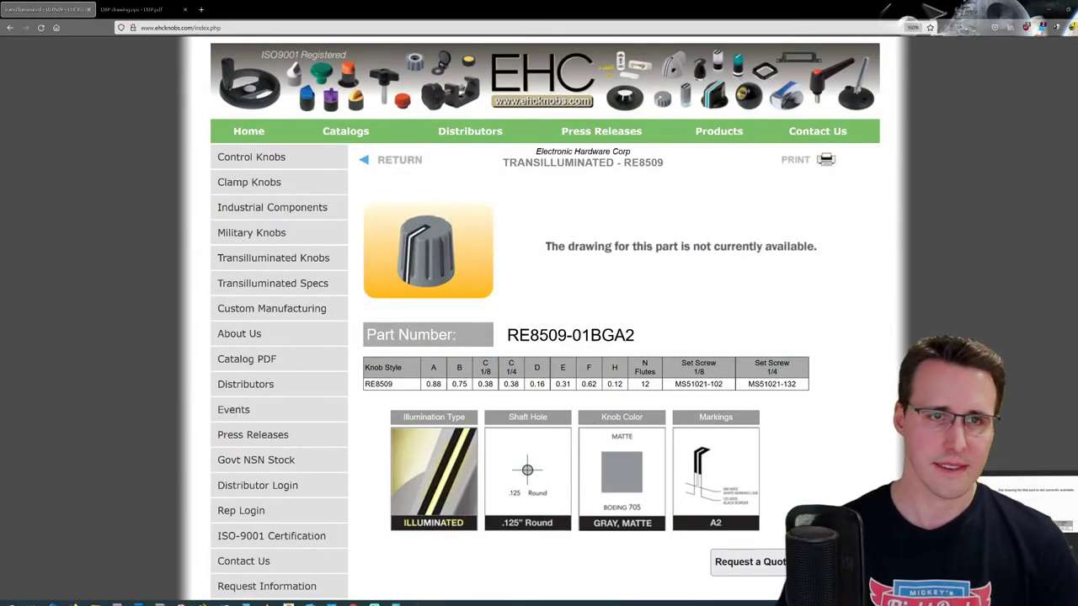
pyautogui.click(1033, 501)
pyautogui.moveTo(630, 111); pyautogui.dragTo(221, 605)
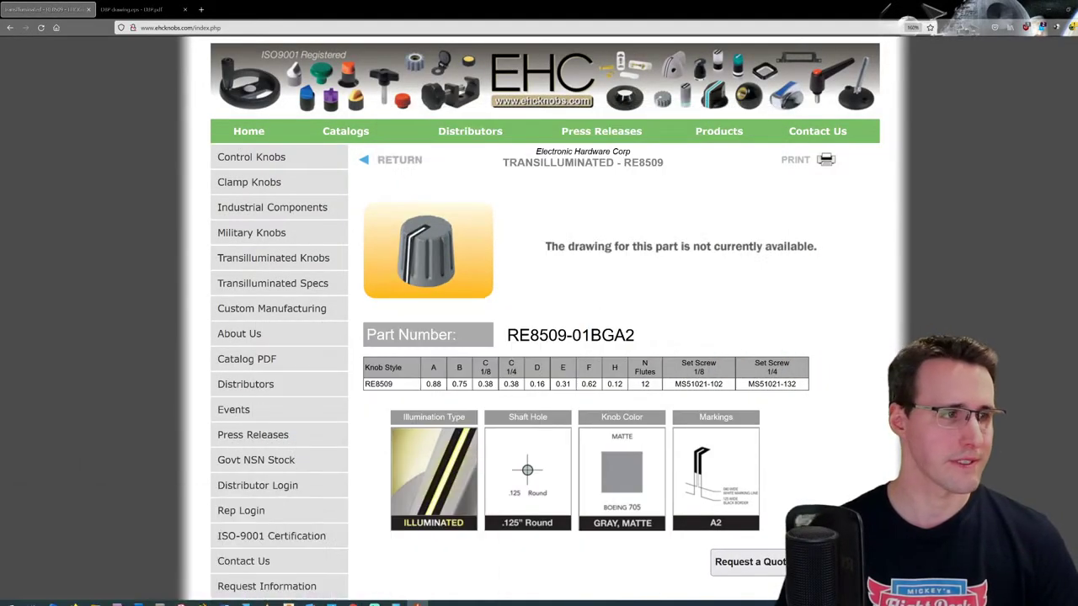
# Step: Return to the RE series and view RE2400's dimensions, configured as Illuminated, 0.125 Round, Gray Matte (Boeing 705), Black Border / White Line
pyautogui.click(10, 28)
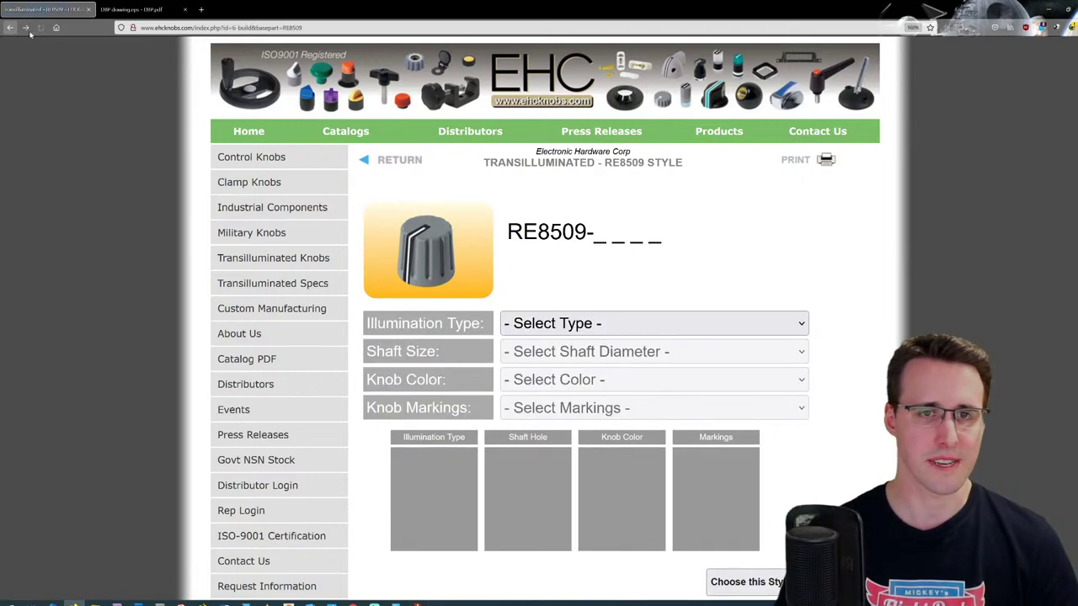
pyautogui.click(10, 27)
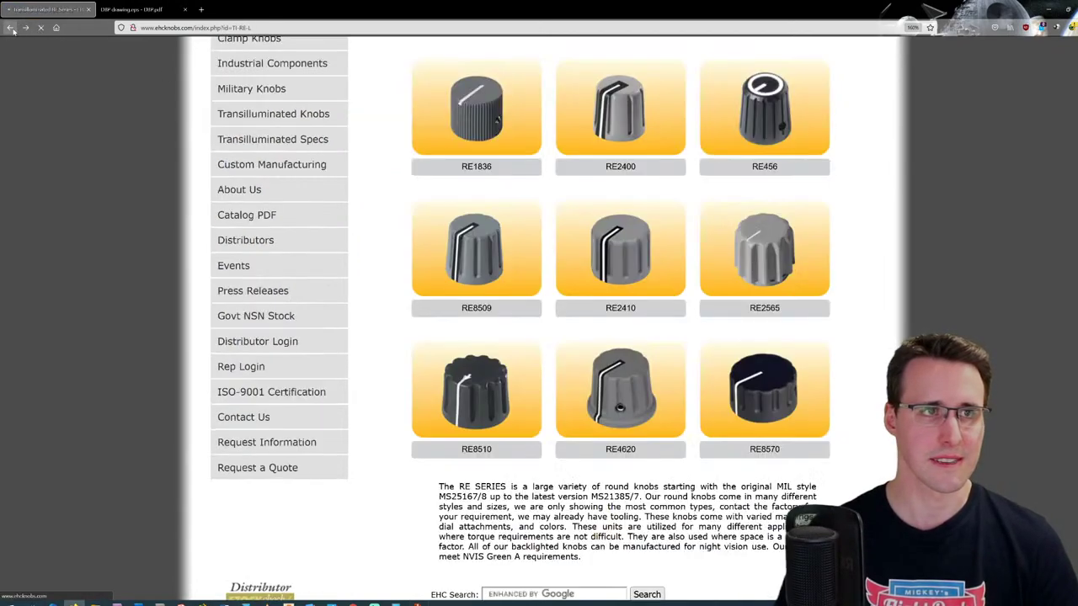
pyautogui.click(622, 122)
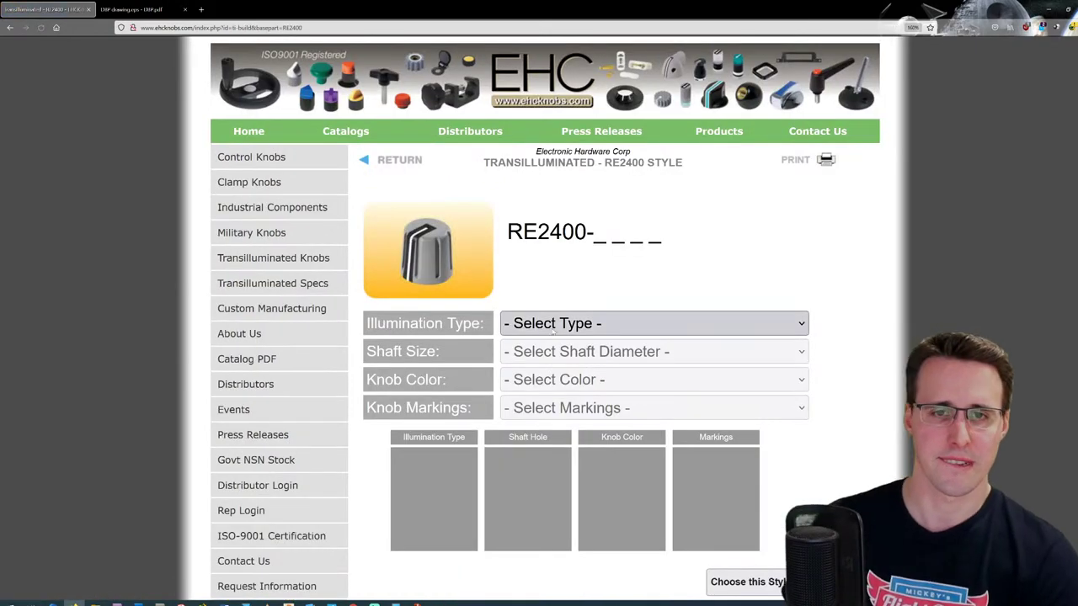
pyautogui.click(552, 328)
pyautogui.click(556, 378)
pyautogui.click(562, 352)
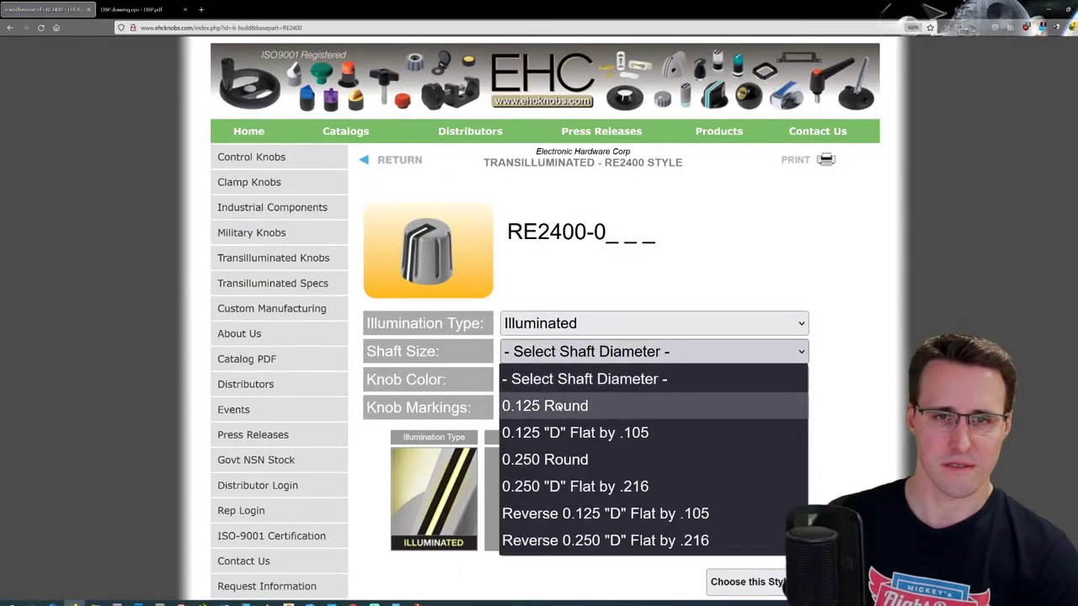
pyautogui.click(560, 406)
pyautogui.click(554, 380)
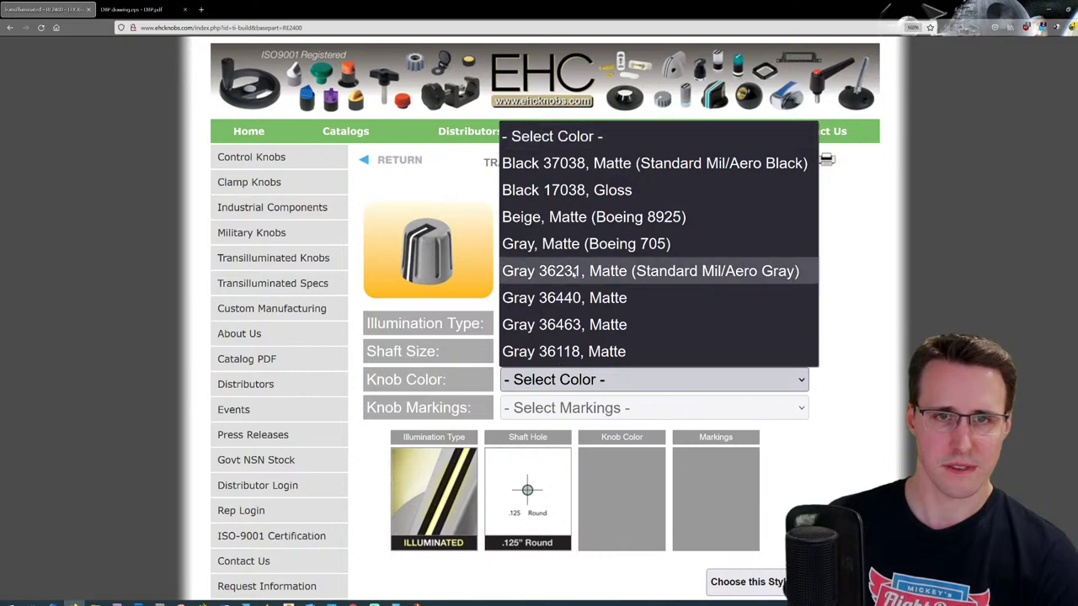
pyautogui.click(573, 244)
pyautogui.click(551, 412)
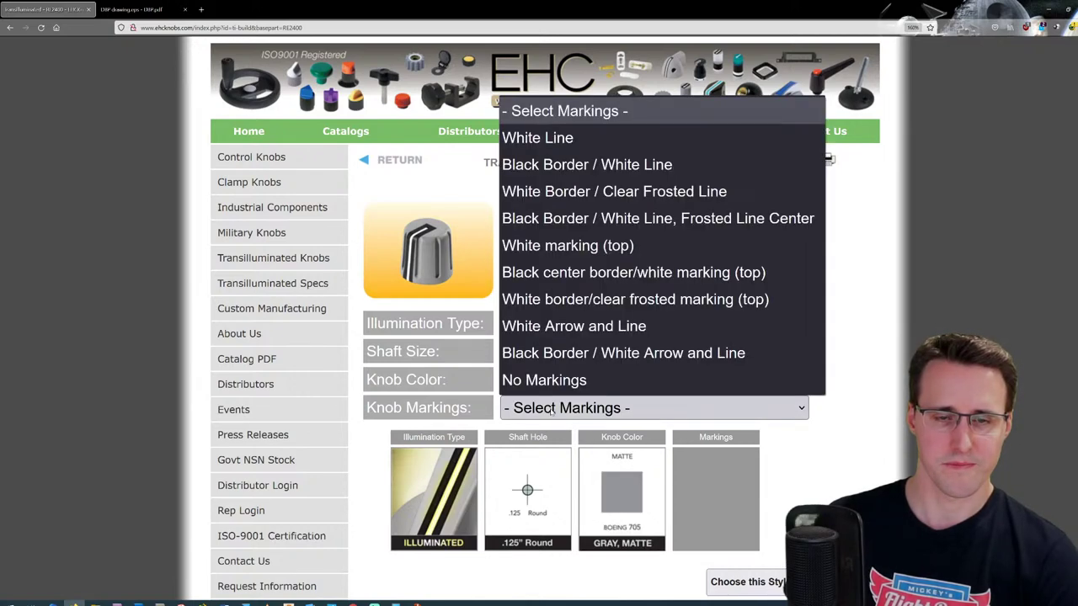
pyautogui.click(585, 165)
pyautogui.click(752, 588)
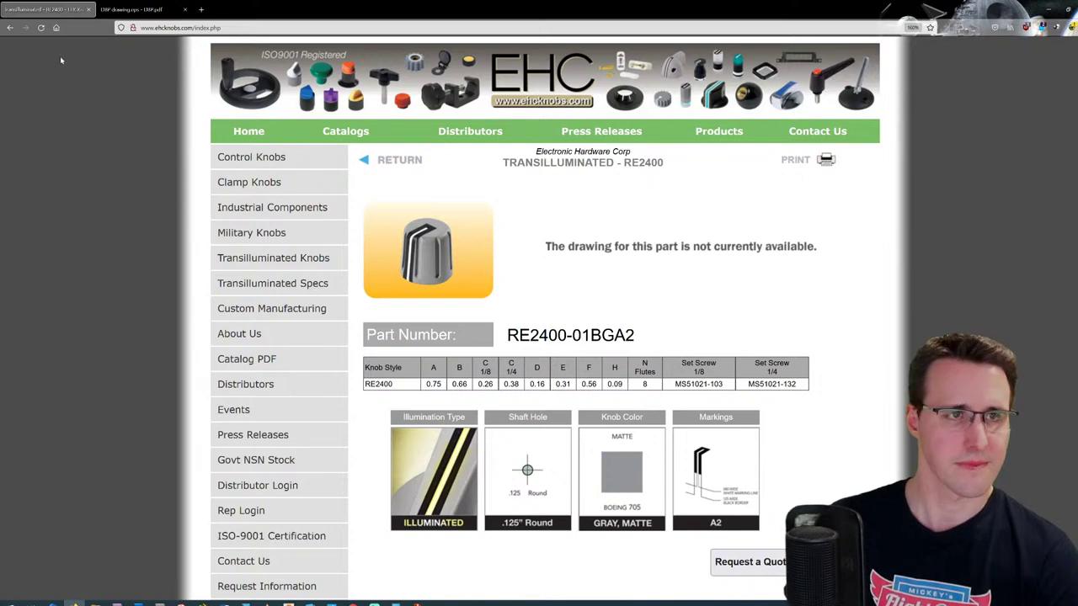
# Step: Return to the RE series and view RE4620's dimensions, configured as Illuminated, 0.125 Round, Gray Matte (Boeing 705), Black Border / White Line
pyautogui.click(11, 29)
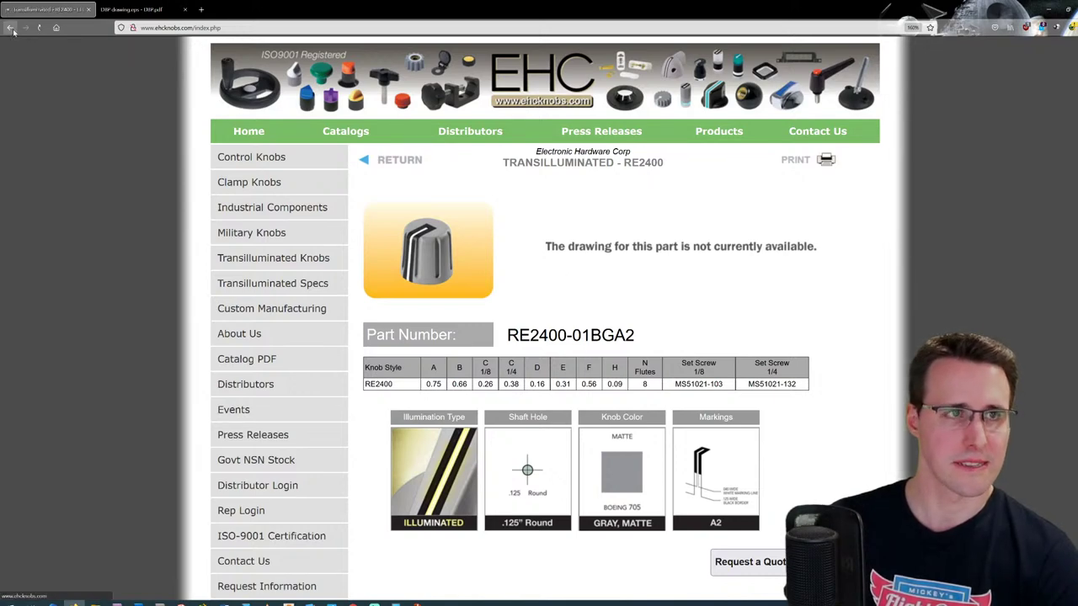
pyautogui.click(12, 29)
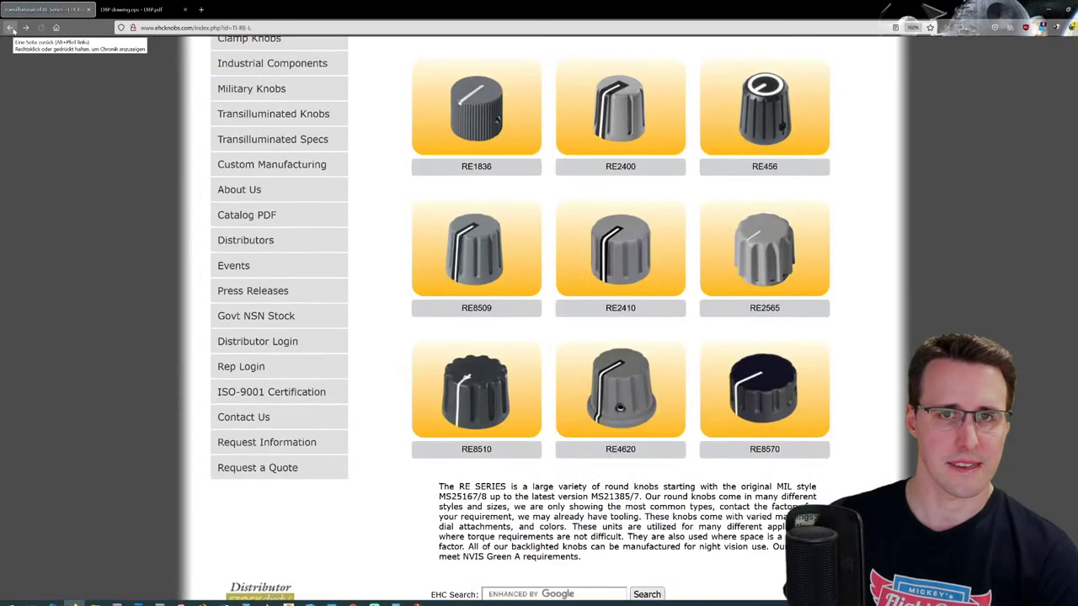
pyautogui.click(623, 411)
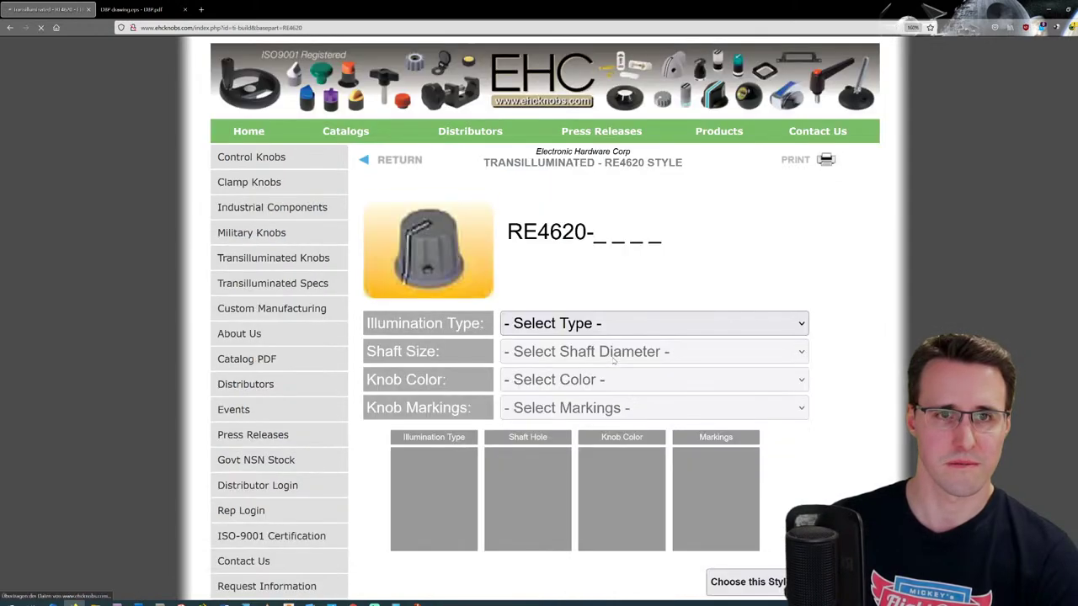
pyautogui.click(535, 323)
pyautogui.click(548, 379)
pyautogui.click(560, 353)
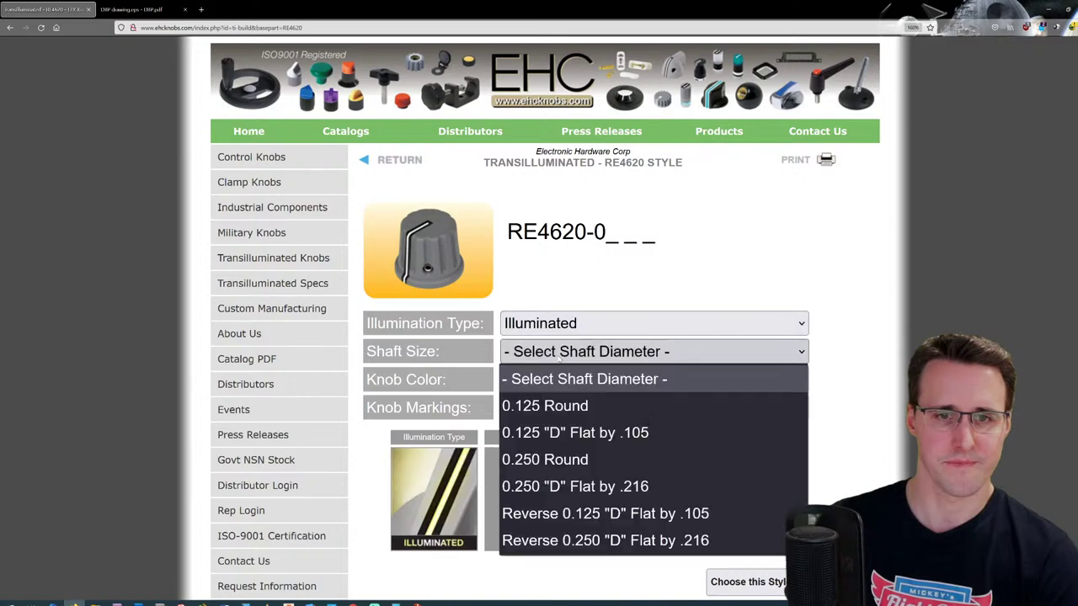
pyautogui.click(557, 407)
pyautogui.click(562, 383)
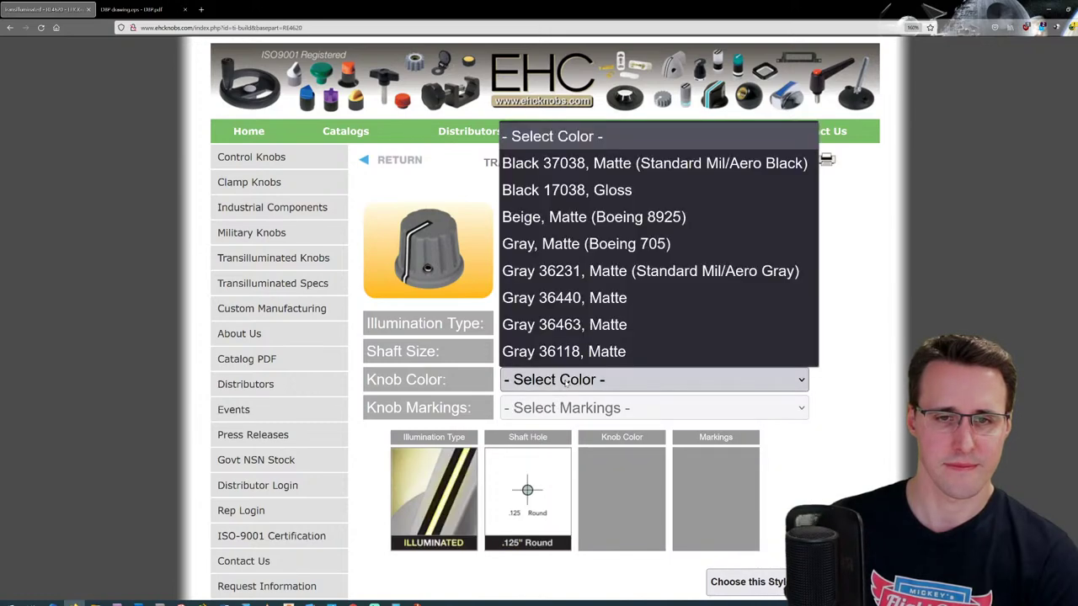
pyautogui.click(607, 245)
pyautogui.click(606, 408)
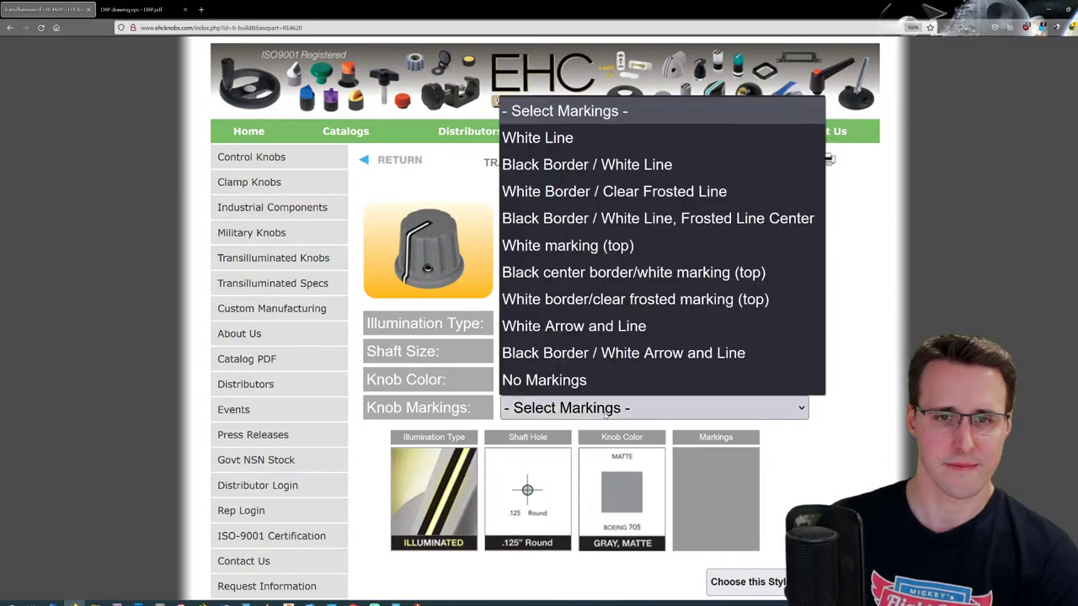
pyautogui.click(630, 166)
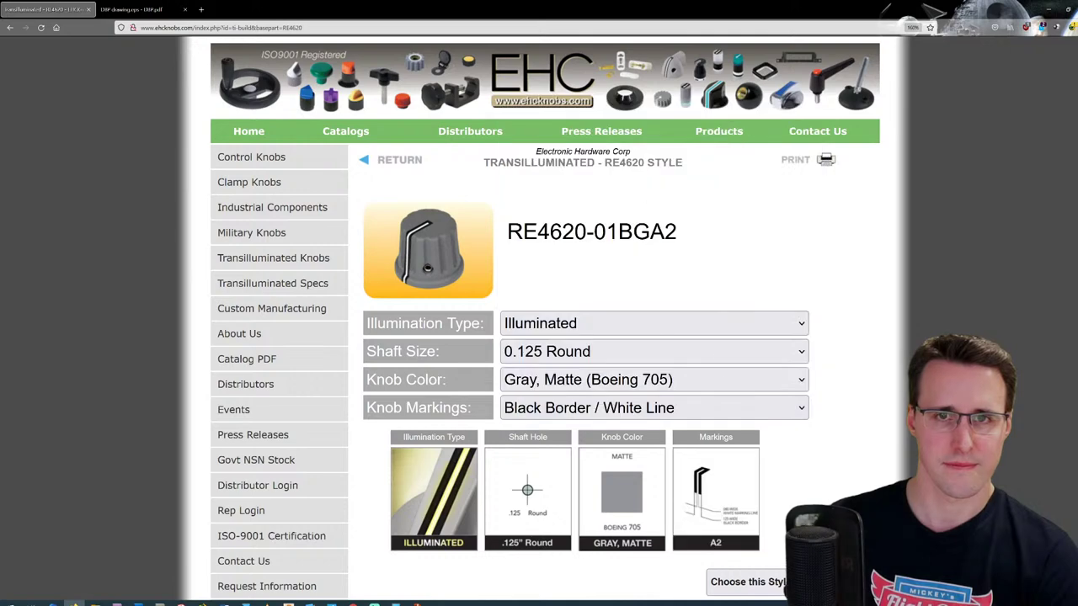
pyautogui.click(750, 587)
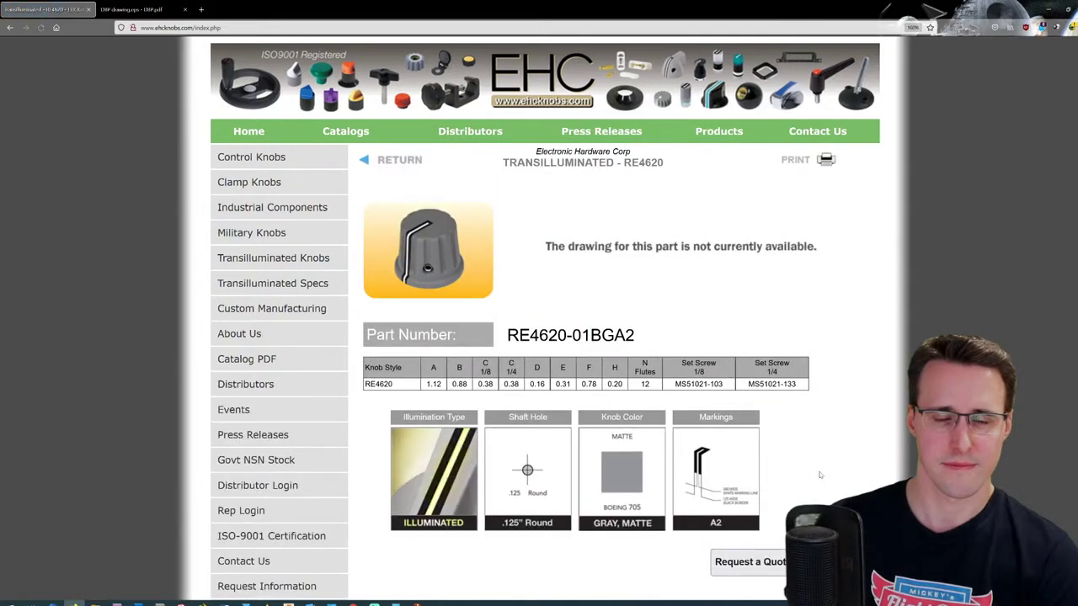
# Step: Go back to the RE series listing, and switch to the Door Knob.jpg drawing in the photo viewer
pyautogui.click(11, 27)
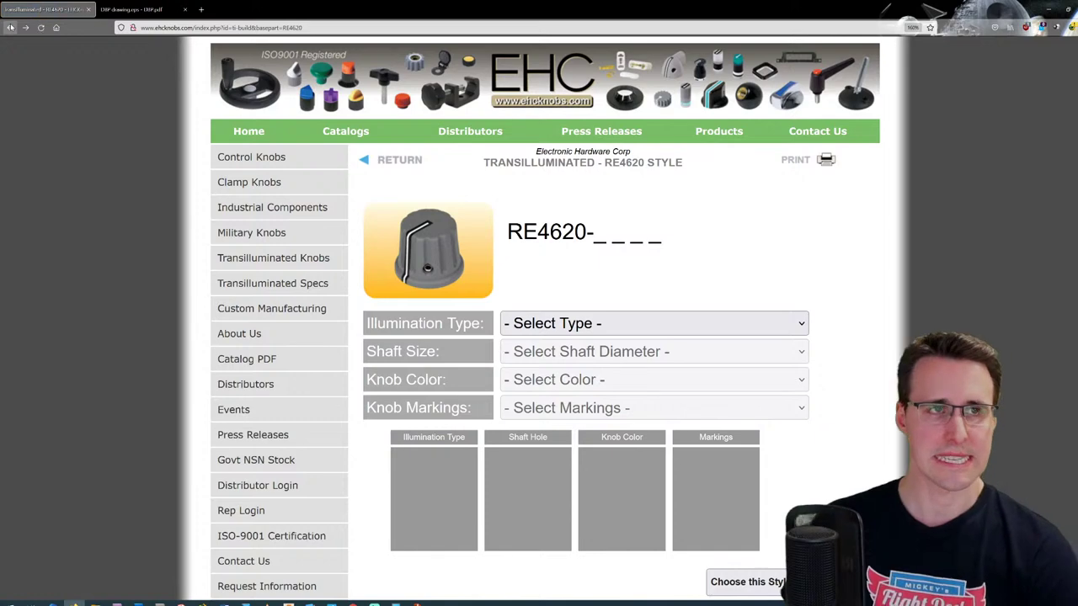
pyautogui.click(10, 27)
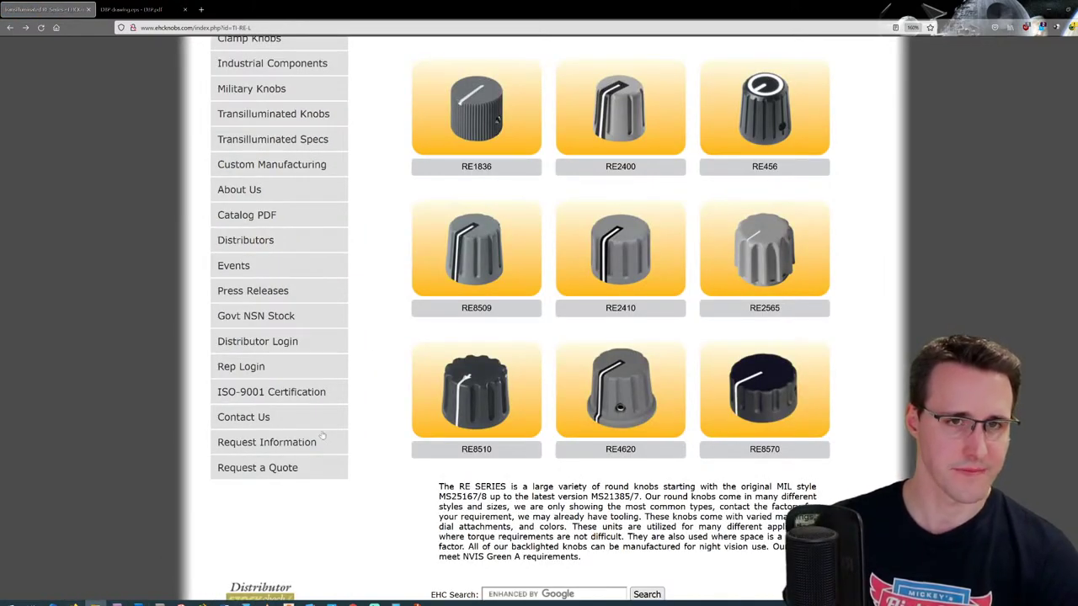
pyautogui.click(332, 602)
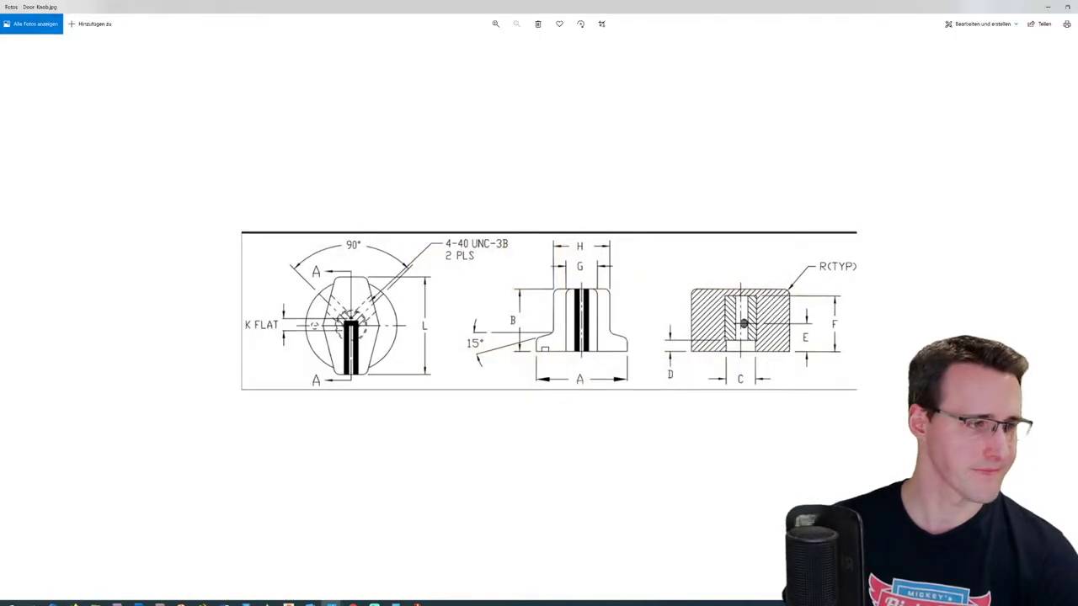
# Step: Bring the RE8509 snip to the front, shorten its window and place it above the Door Knob.jpg drawing views
pyautogui.click(417, 603)
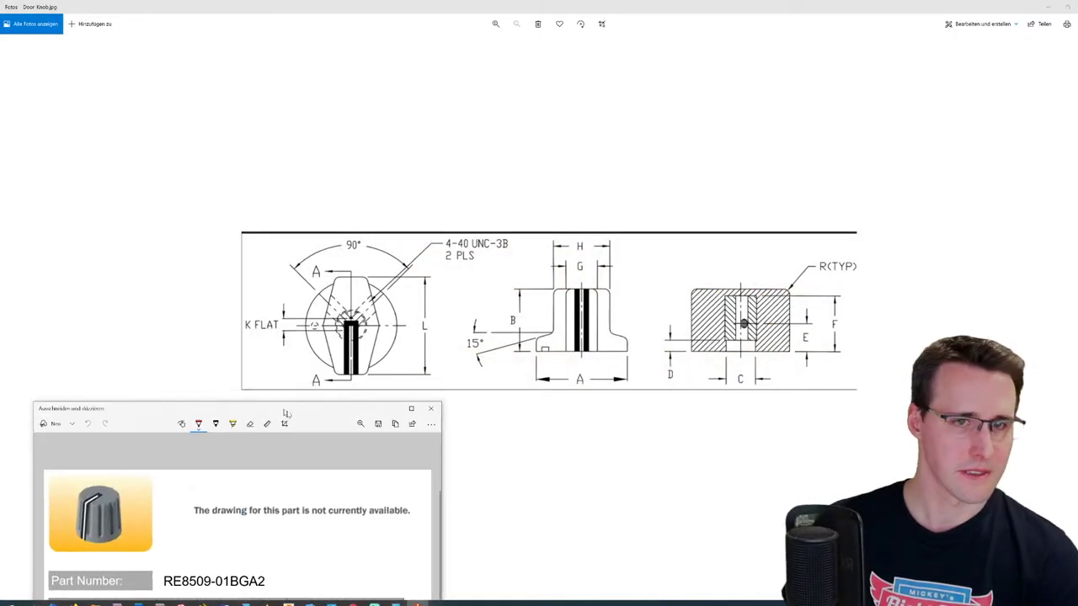
pyautogui.moveTo(283, 405)
pyautogui.mouseDown()
pyautogui.moveTo(427, 379)
pyautogui.moveTo(326, 30)
pyautogui.moveTo(485, 2)
pyautogui.moveTo(462, 37)
pyautogui.moveTo(392, 10)
pyautogui.moveTo(396, 19)
pyautogui.mouseUp()
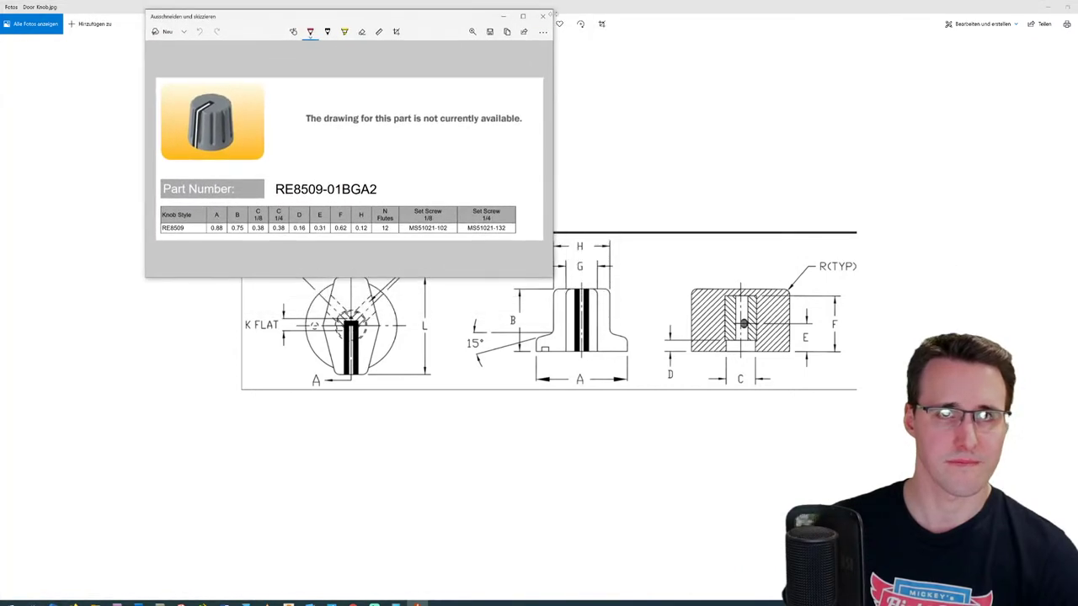
pyautogui.moveTo(501, 280); pyautogui.dragTo(499, 223)
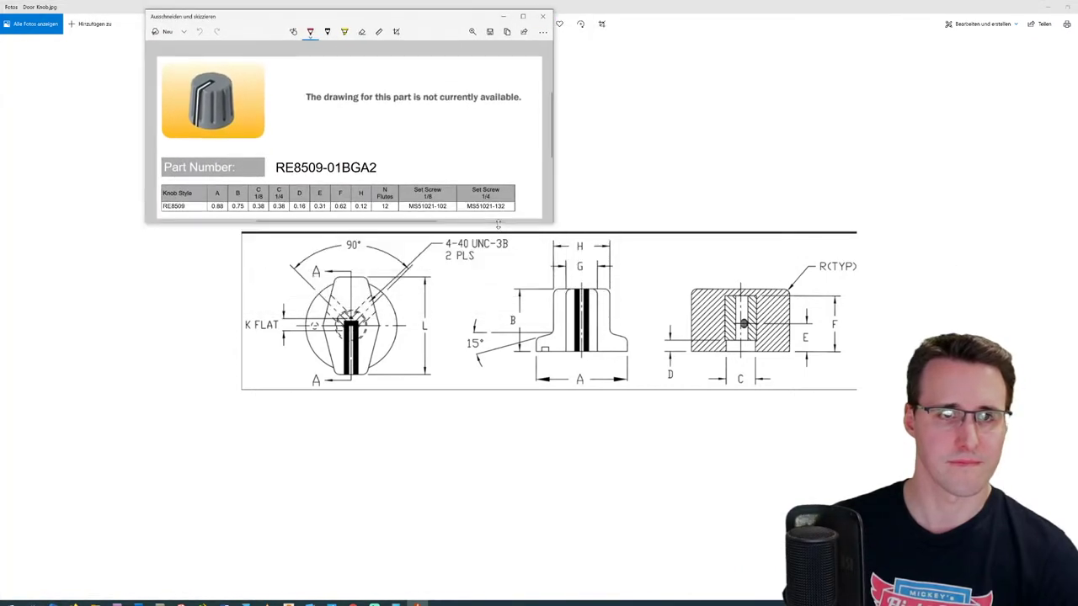
pyautogui.moveTo(421, 22); pyautogui.dragTo(635, 17)
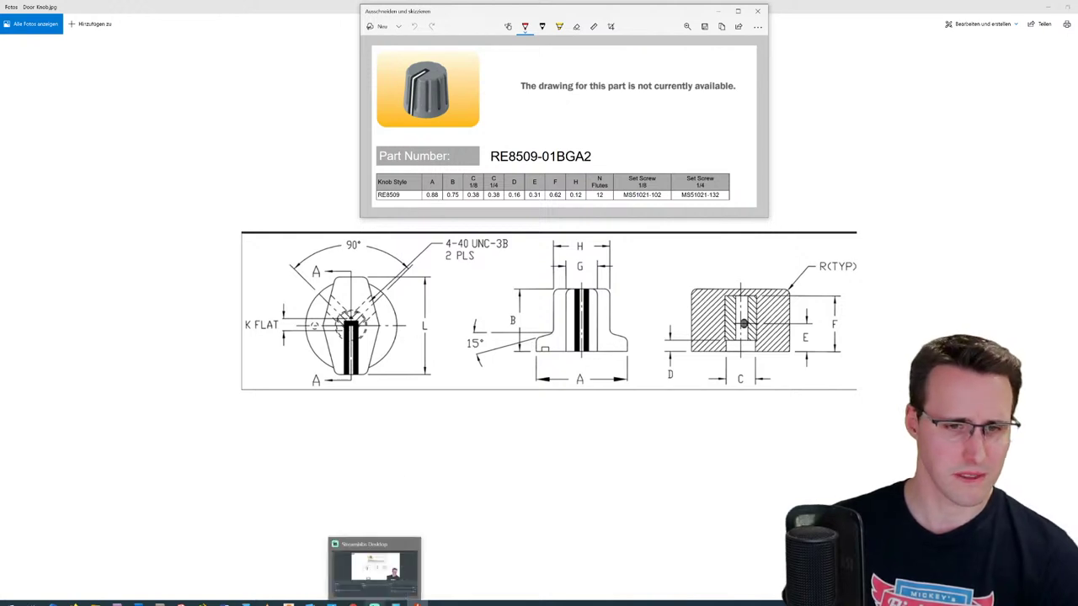
# Step: Convert the RE8509's A dimension of 0,88 Zoll to Millimeter in the calculator
pyautogui.click(394, 601)
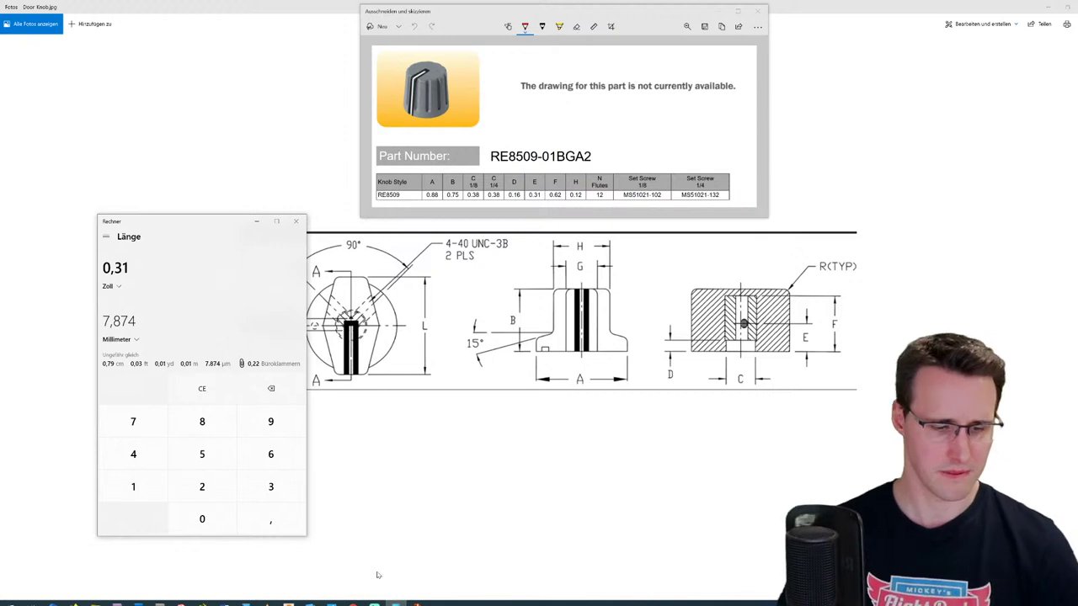
pyautogui.press('Escape')
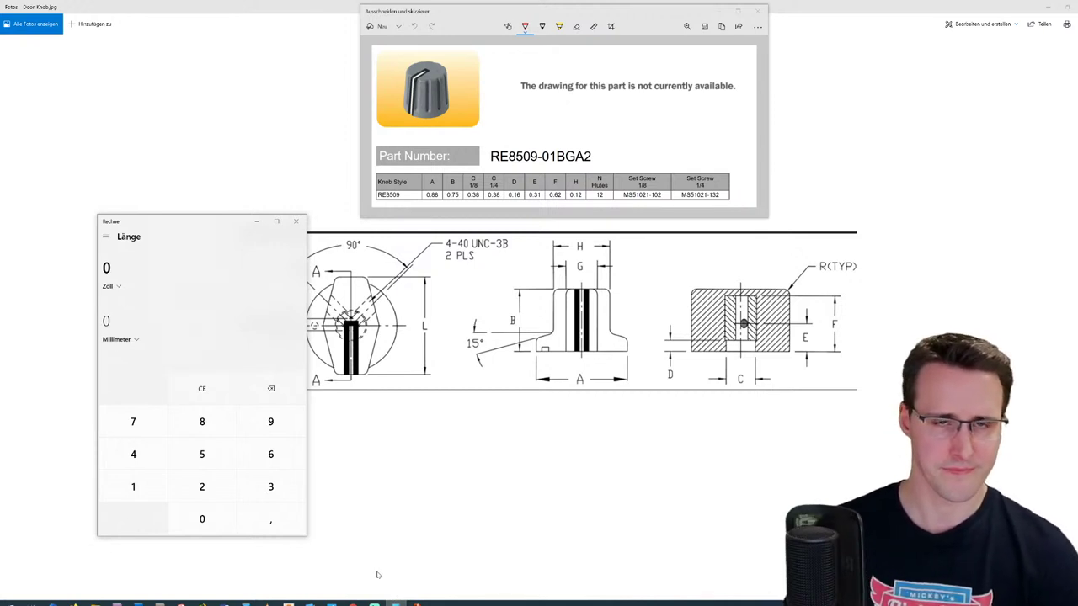
pyautogui.write('0,88')
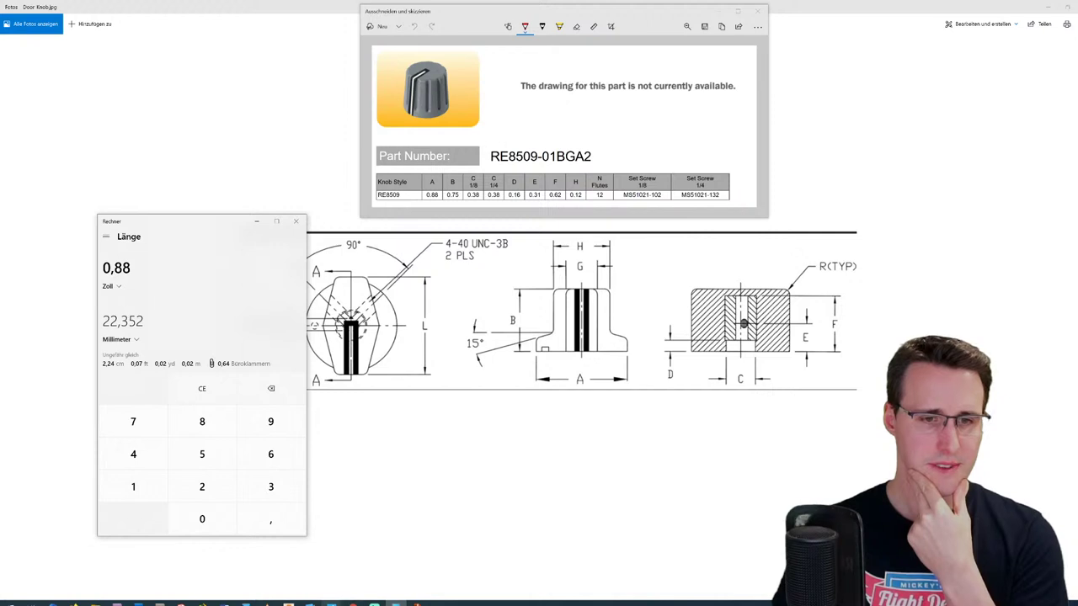
# Step: Switch to the pedestal.jpg photo, maximize it and compare the GAIN knob with the neighbouring pedestal knobs
pyautogui.click(331, 603)
pyautogui.click(321, 575)
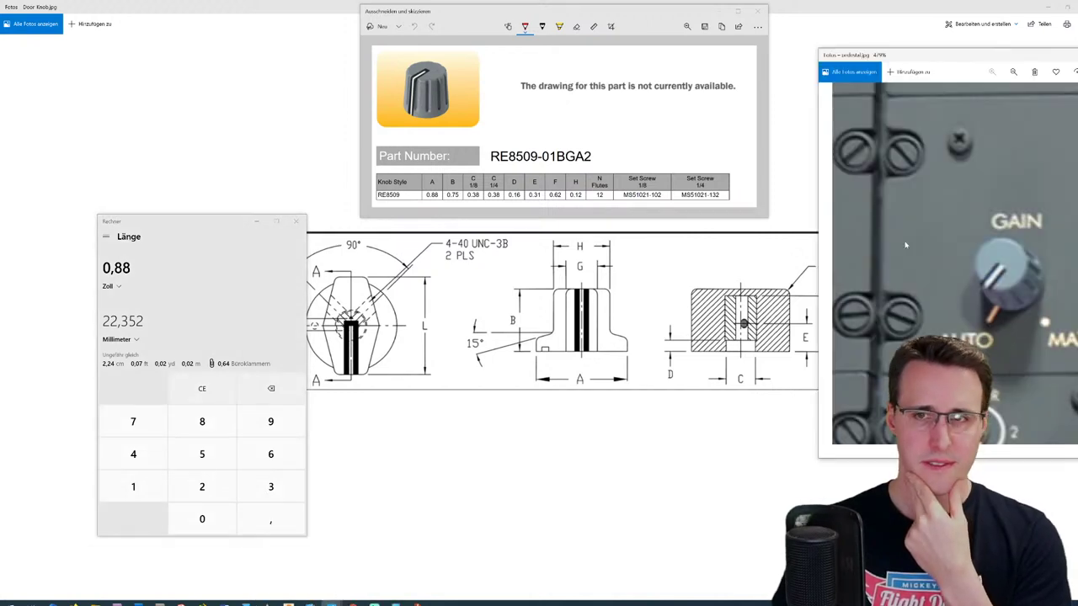
pyautogui.moveTo(942, 59); pyautogui.dragTo(484, 77)
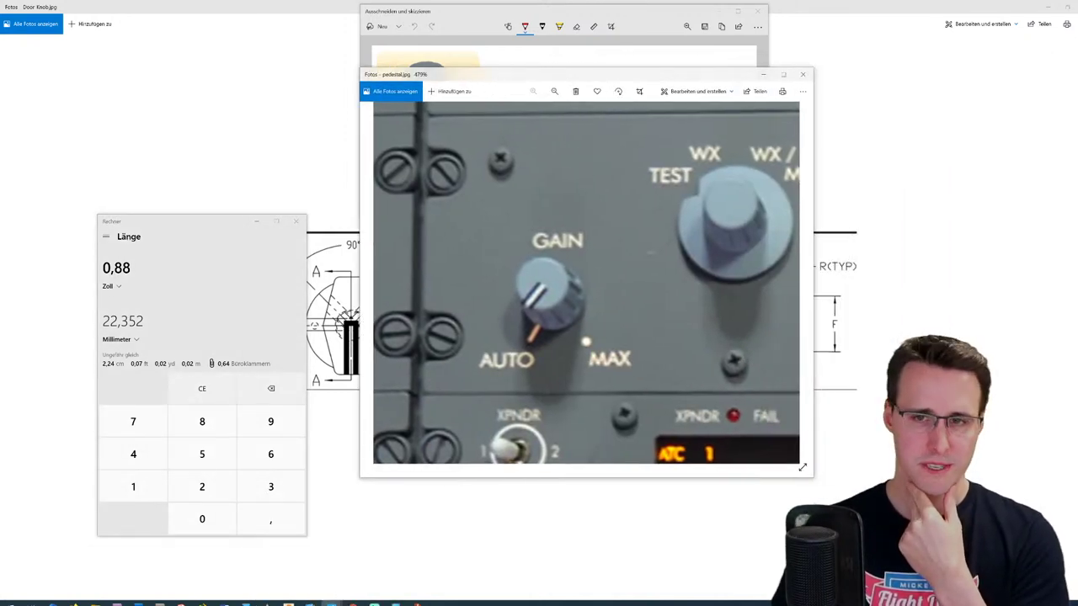
pyautogui.click(783, 74)
pyautogui.scroll(-4, 433, 308)
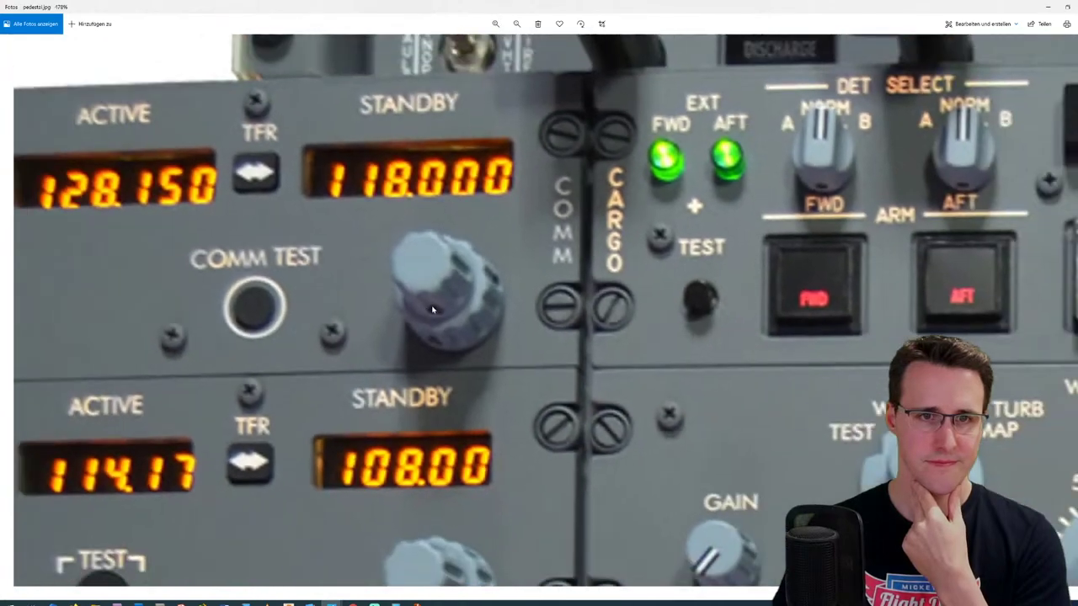
pyautogui.moveTo(480, 423); pyautogui.dragTo(493, 277)
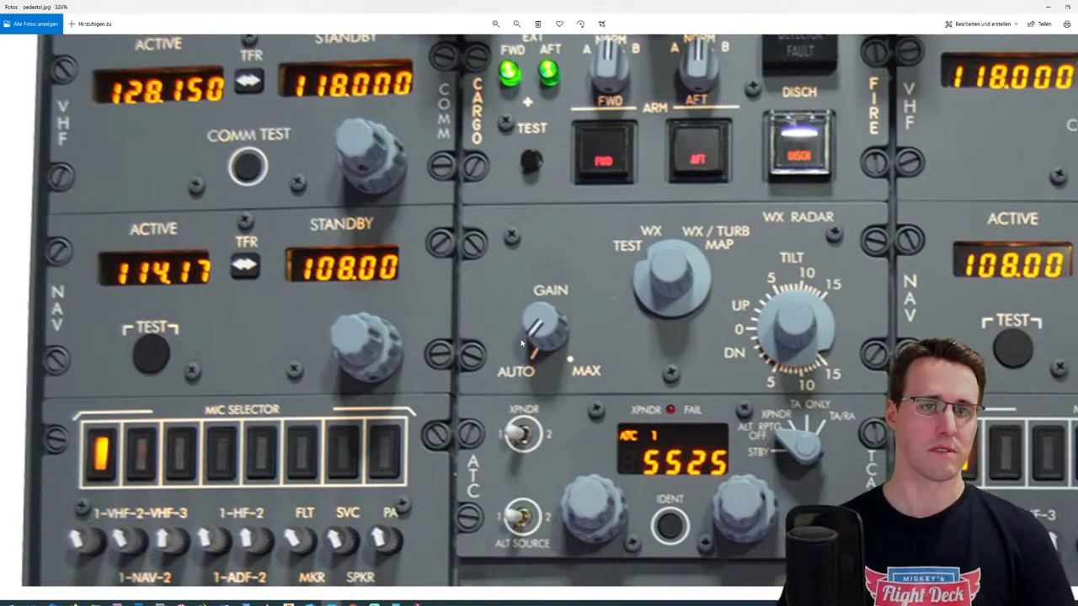
pyautogui.scroll(2, 518, 345)
pyautogui.moveTo(457, 421); pyautogui.dragTo(485, 333)
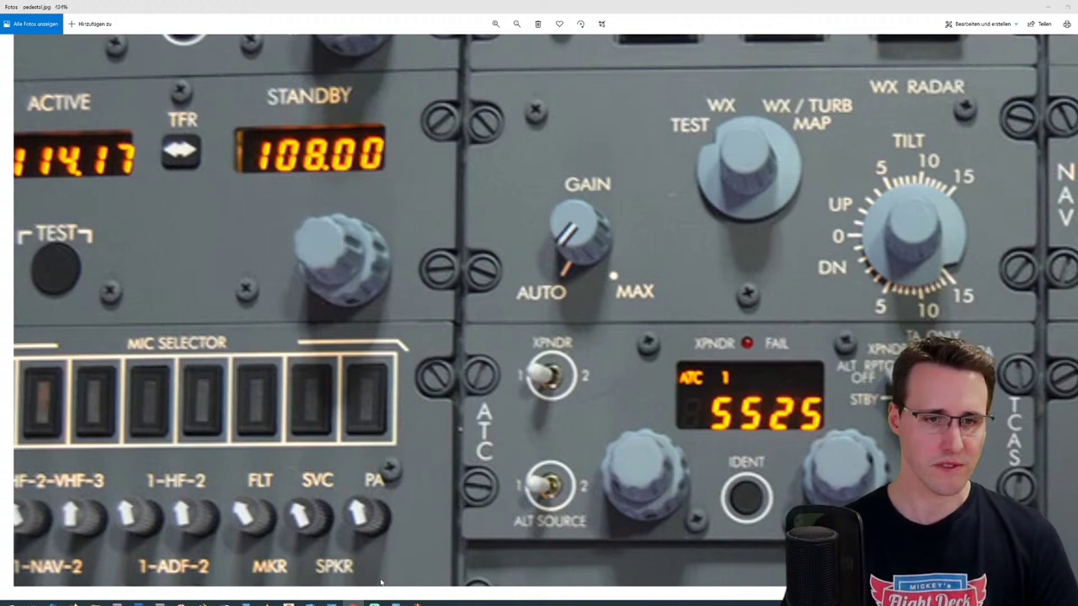
# Step: Switch to Fusion 360, open the Dual Rotary Top design and measure the outer circular edge of the knob's base
pyautogui.click(288, 603)
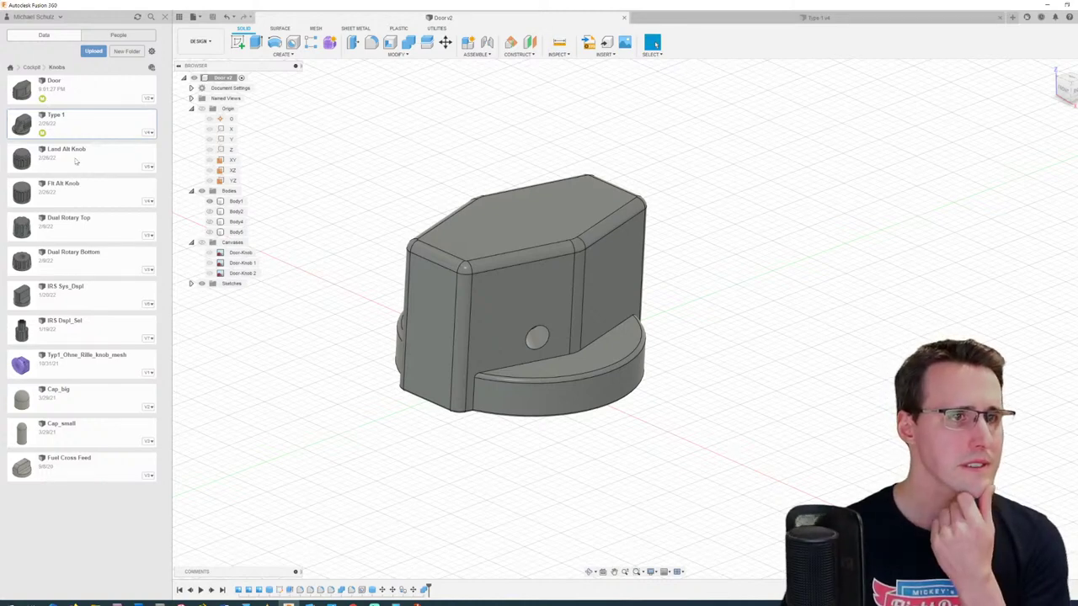
pyautogui.doubleClick(75, 226)
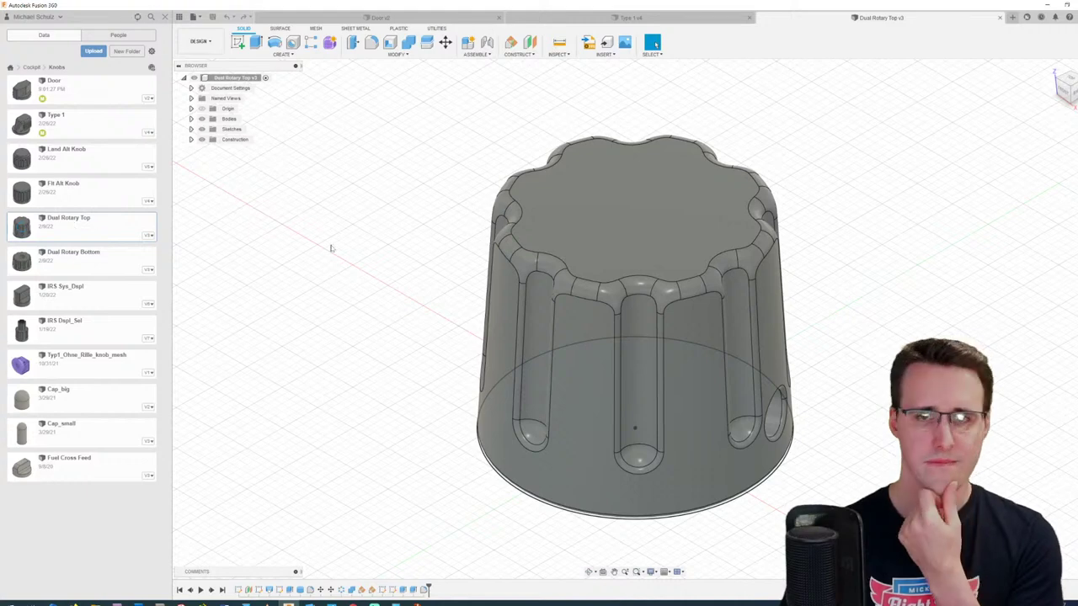
pyautogui.click(559, 43)
pyautogui.keyDown('shift'); pyautogui.moveTo(432, 359); pyautogui.dragTo(506, 345, button='middle'); pyautogui.keyUp('shift')
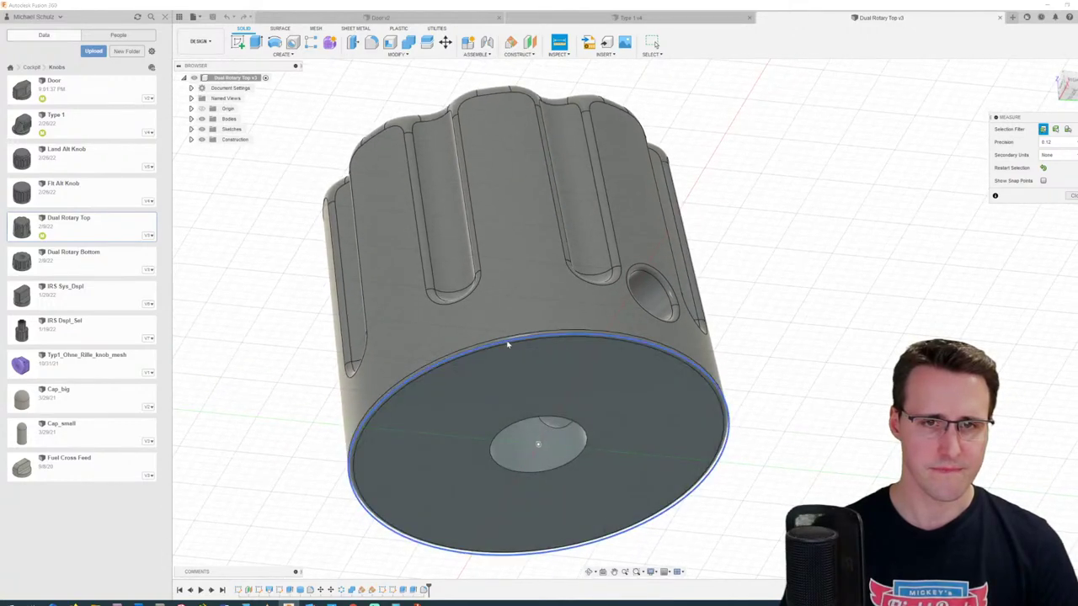
pyautogui.click(507, 346)
pyautogui.keyDown('shift'); pyautogui.moveTo(504, 343); pyautogui.dragTo(506, 356, button='middle'); pyautogui.keyUp('shift')
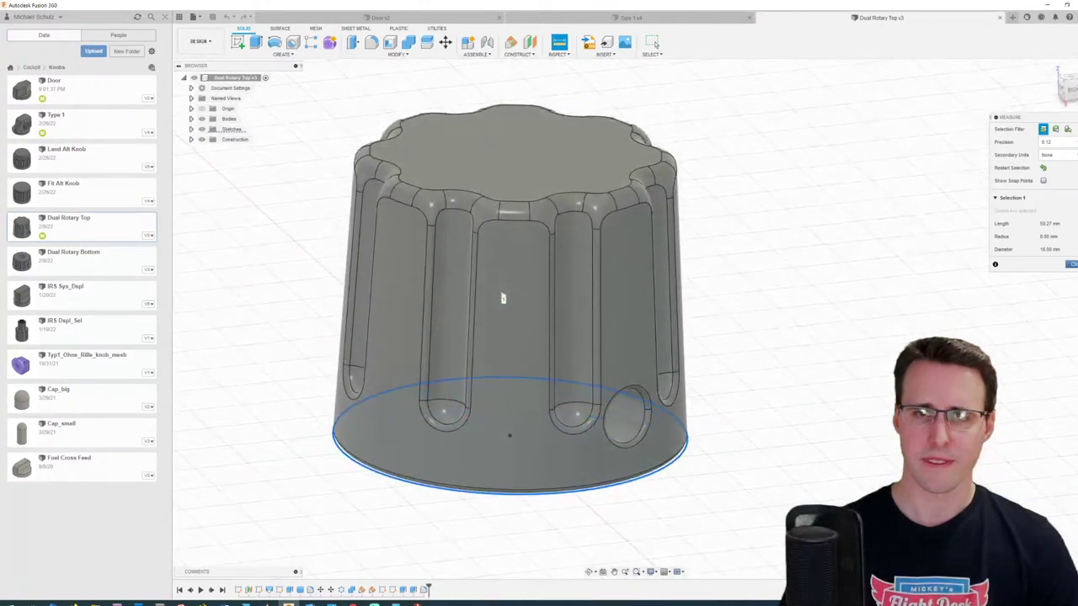
pyautogui.click(654, 44)
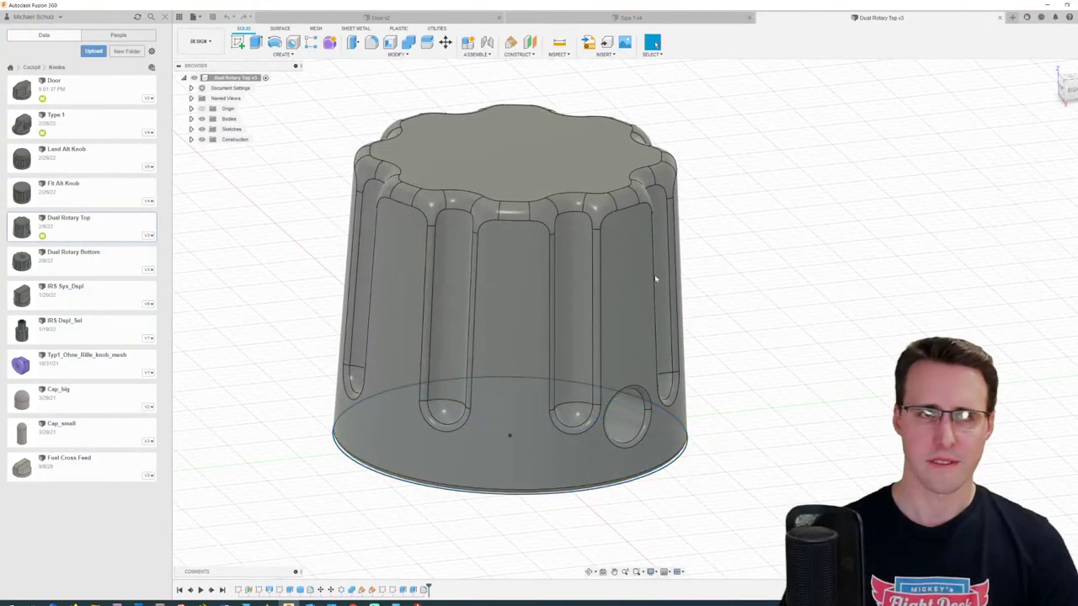
# Step: Open Sketch1 and Sketch4 of Dual Rotary Top to read their circle diameters, finishing each sketch unchanged
pyautogui.click(191, 129)
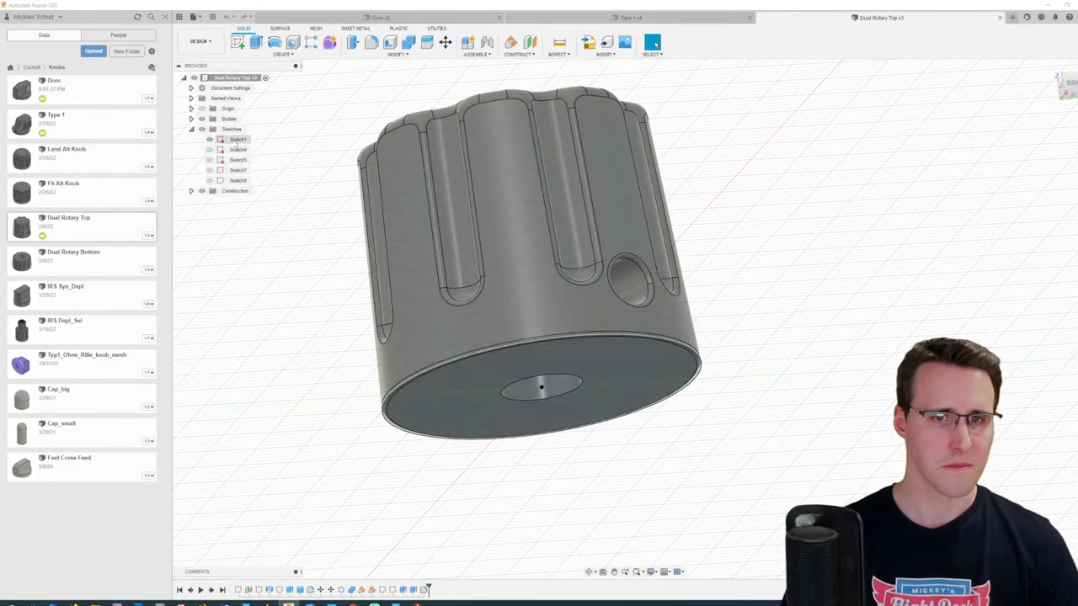
pyautogui.doubleClick(236, 140)
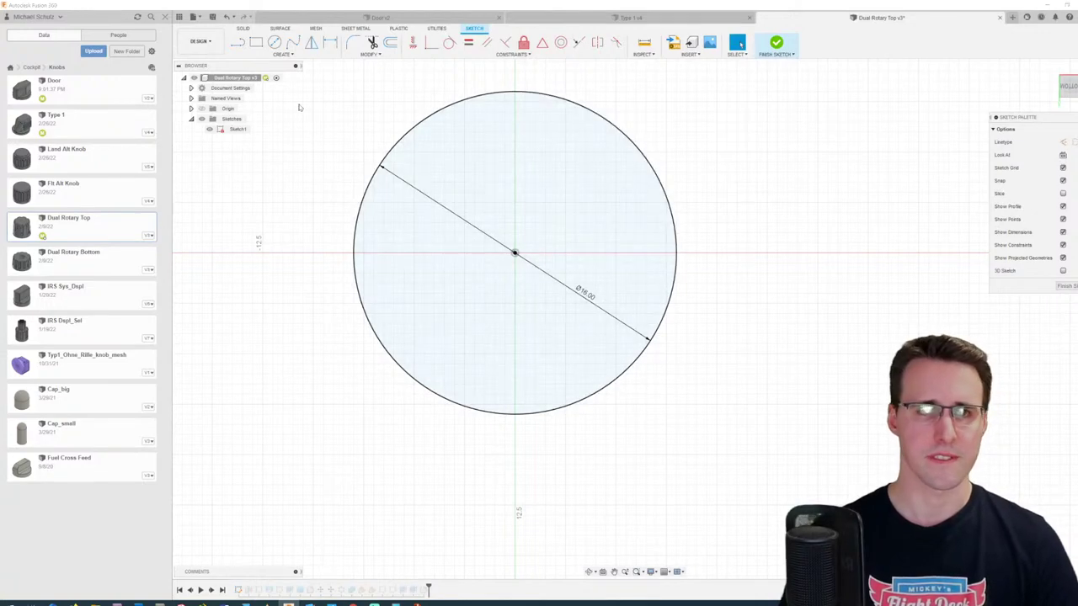
pyautogui.click(776, 44)
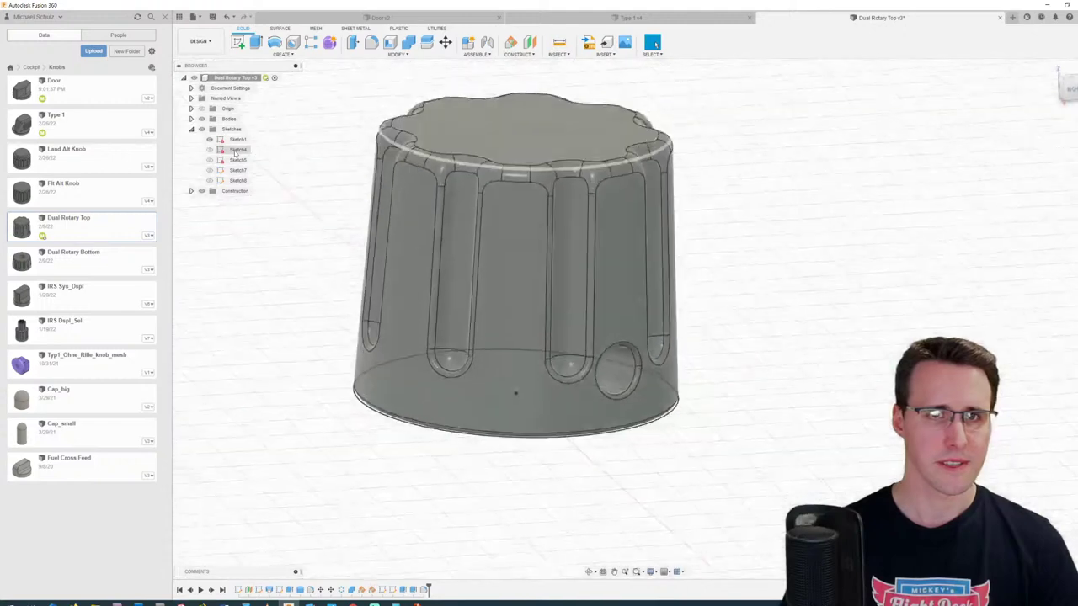
pyautogui.doubleClick(237, 149)
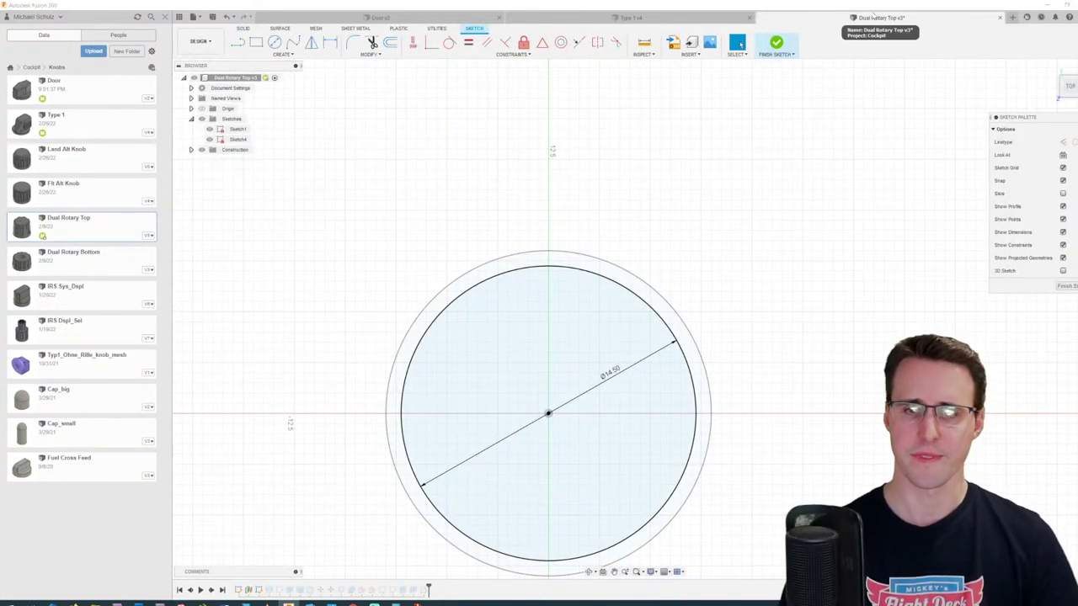
pyautogui.click(780, 49)
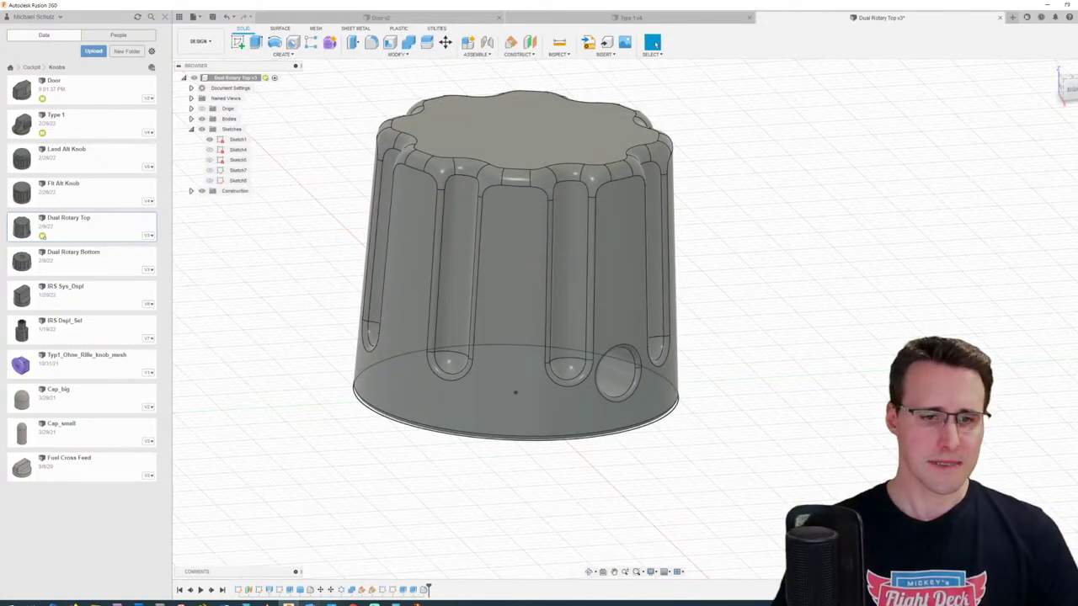
# Step: Recheck the GAIN knob in the pedestal photo, then return to Fusion 360, create a new design and hide the project data
pyautogui.click(332, 603)
pyautogui.click(286, 559)
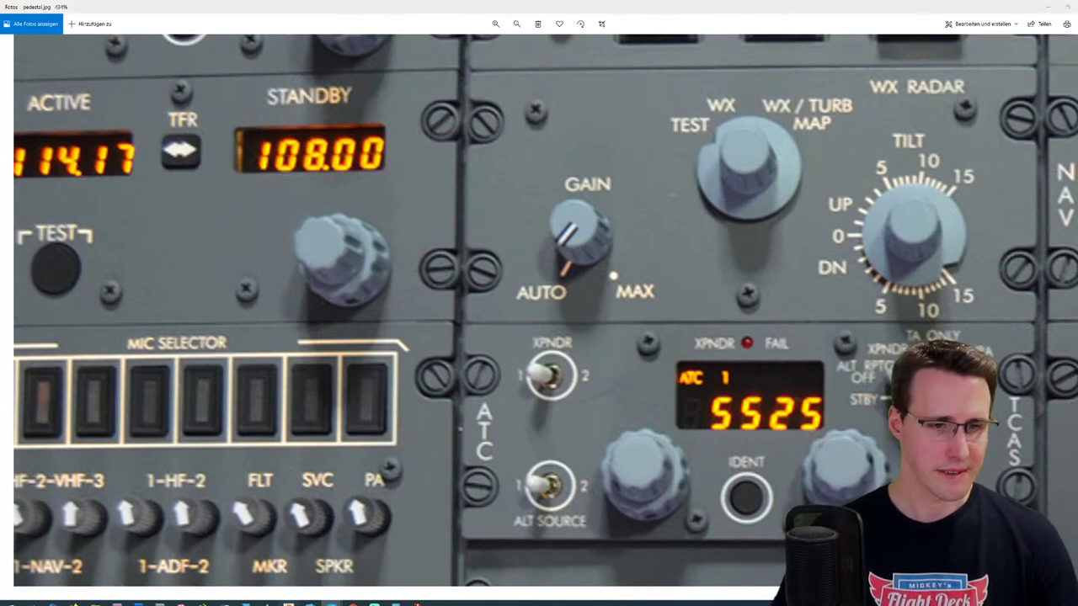
pyautogui.click(293, 604)
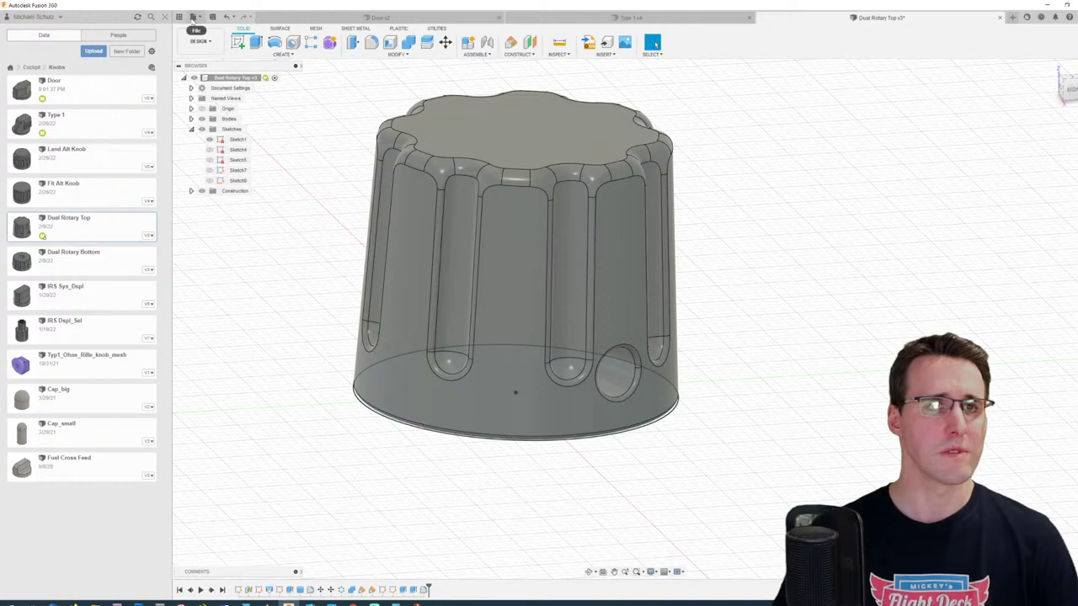
pyautogui.click(193, 17)
pyautogui.click(202, 30)
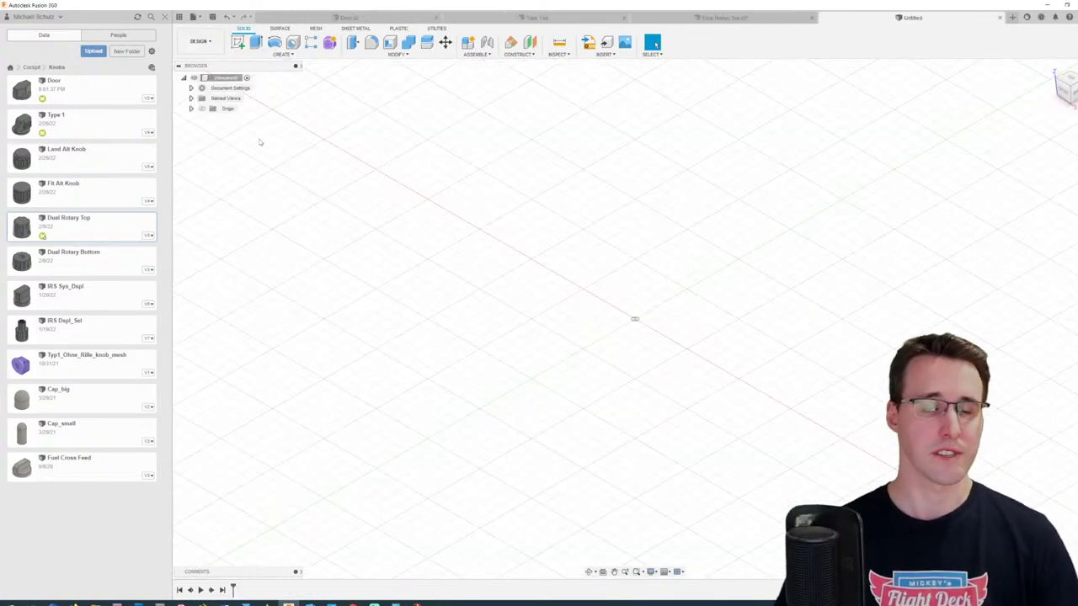
pyautogui.click(164, 17)
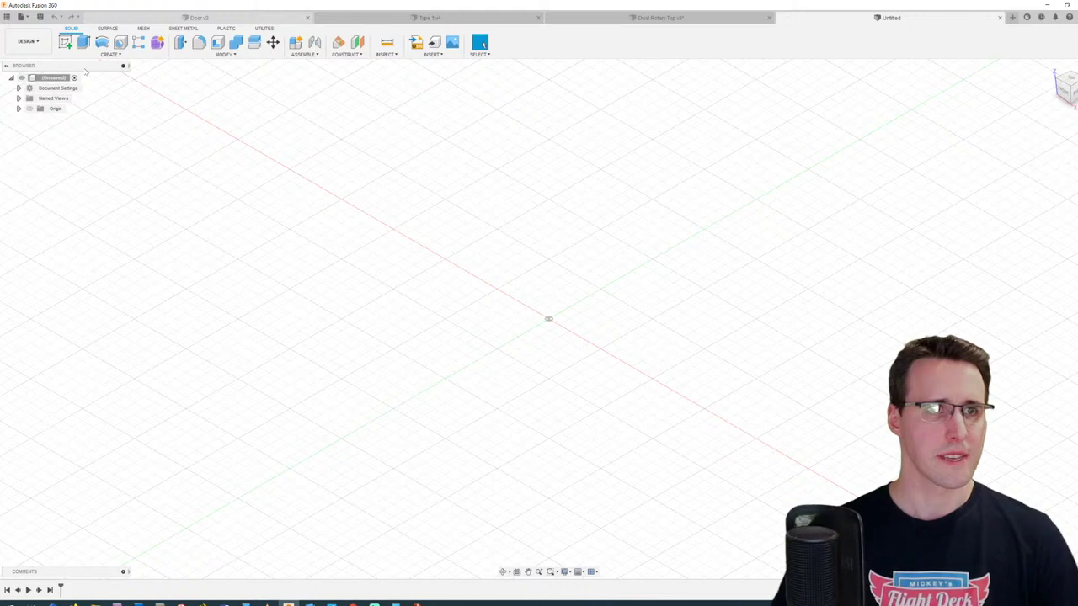
# Step: Sketch a 14 mm diameter circle centred on the origin on the horizontal plane and finish the sketch
pyautogui.click(65, 43)
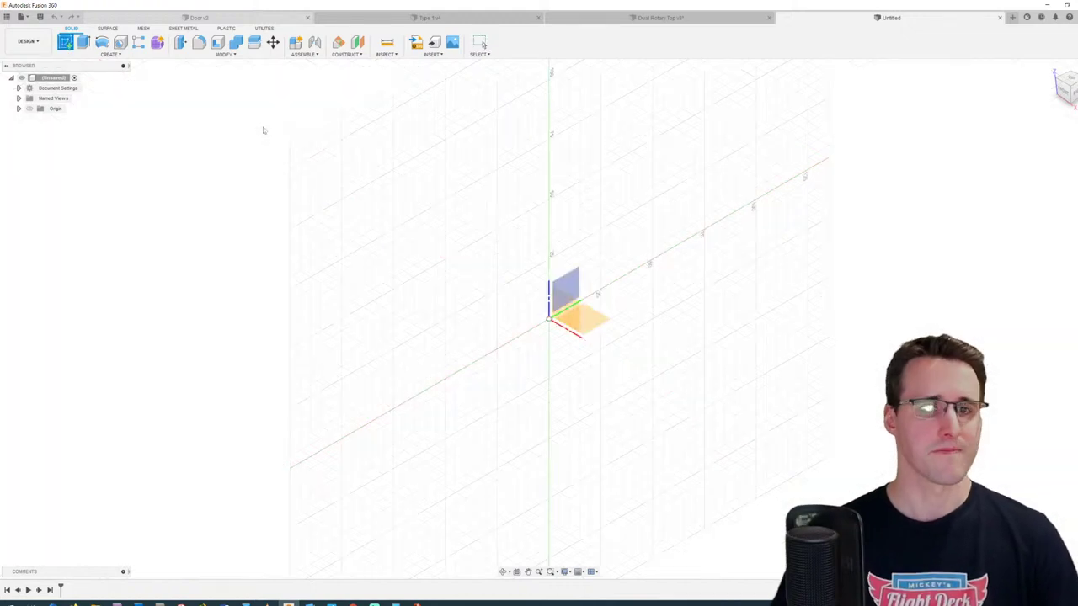
pyautogui.click(600, 323)
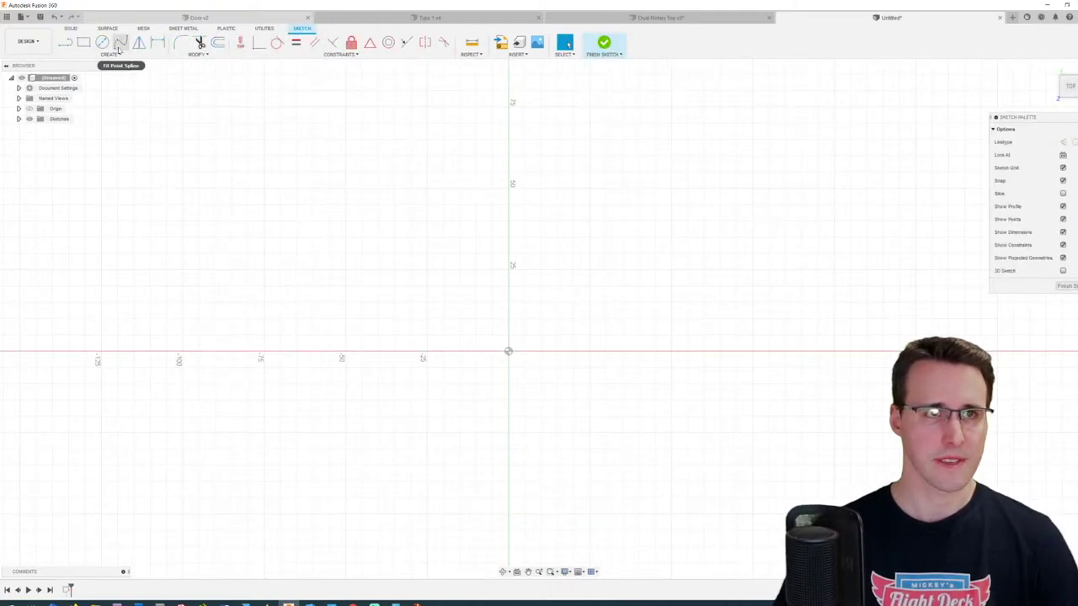
pyautogui.click(102, 42)
pyautogui.click(509, 351)
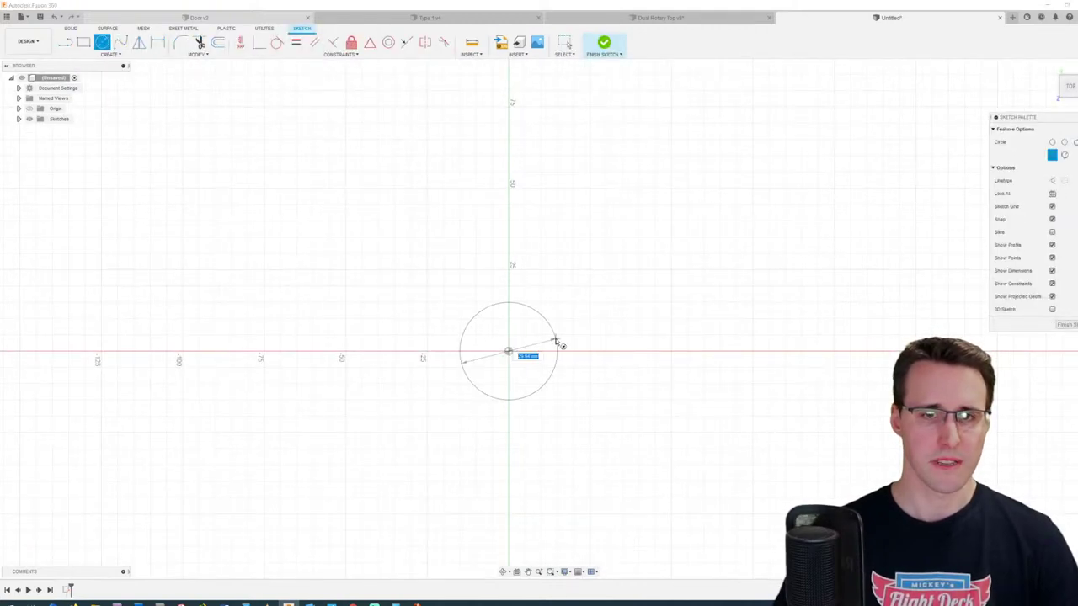
pyautogui.write('1')
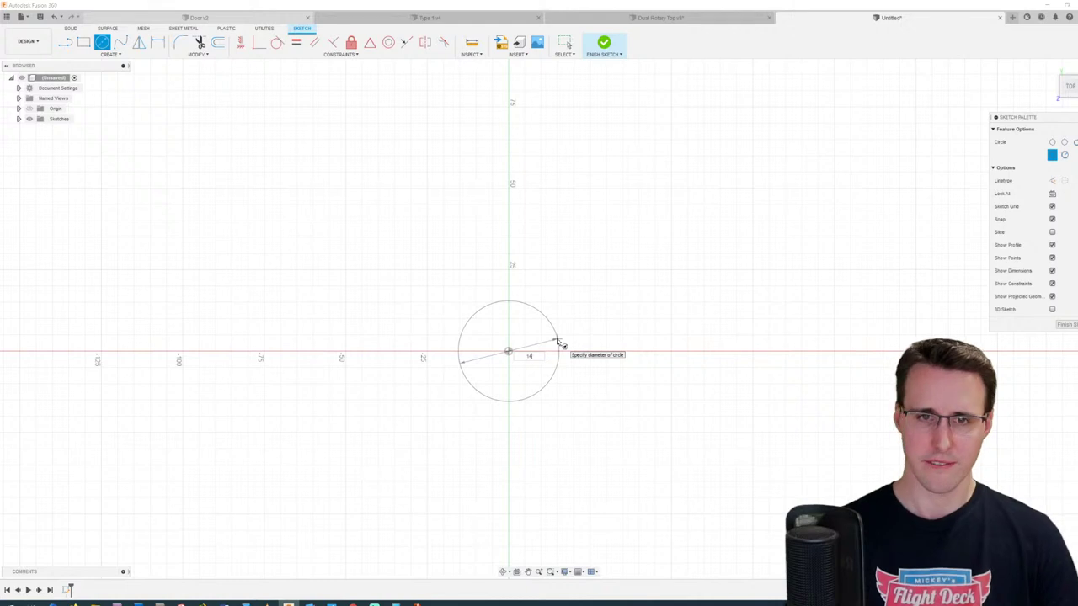
pyautogui.write('4')
pyautogui.press('Return')
pyautogui.press('Escape')
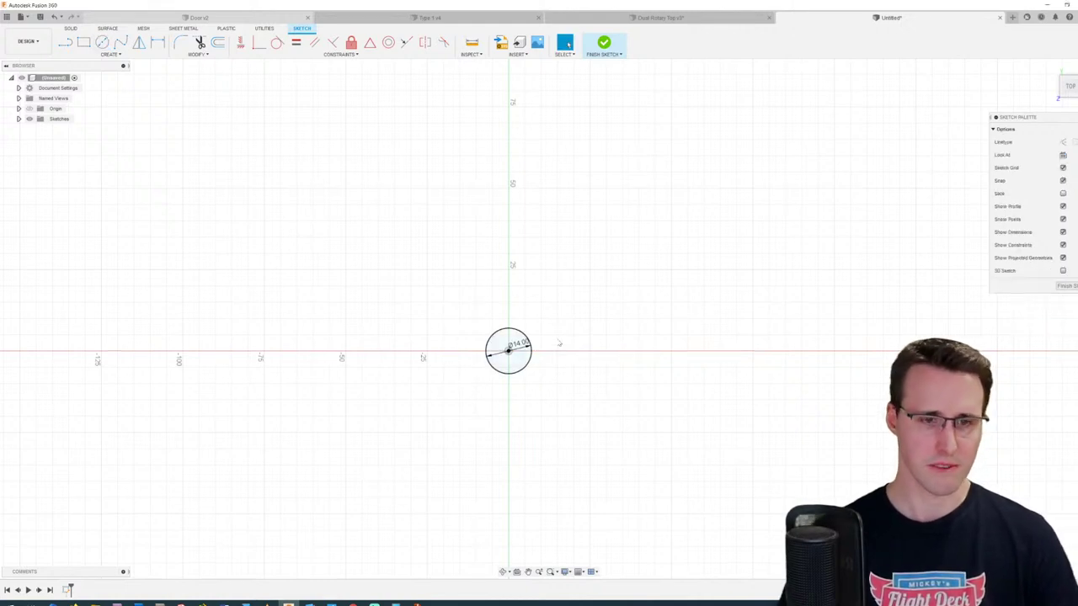
pyautogui.scroll(6, 558, 343)
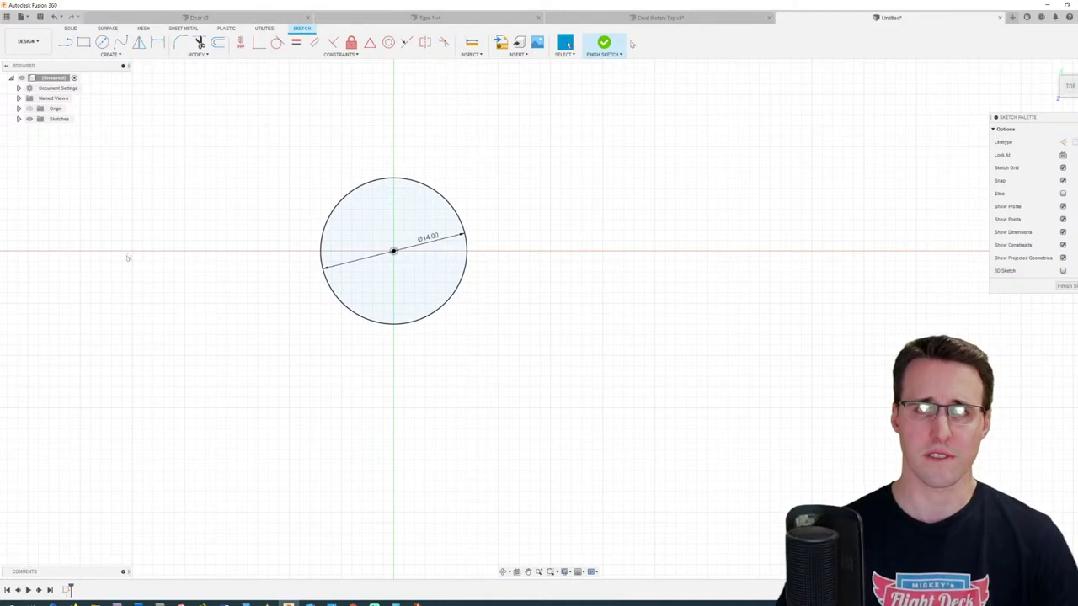
pyautogui.click(605, 46)
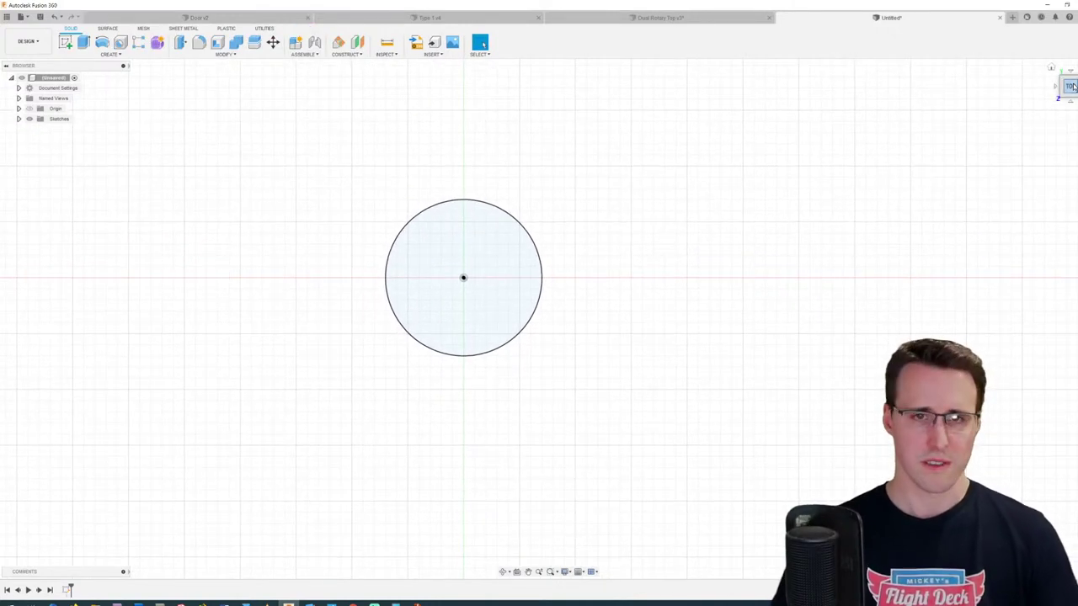
# Step: View the circle at an angle and bring the RE8509 dimension snip in front of the model for reference
pyautogui.click(1051, 68)
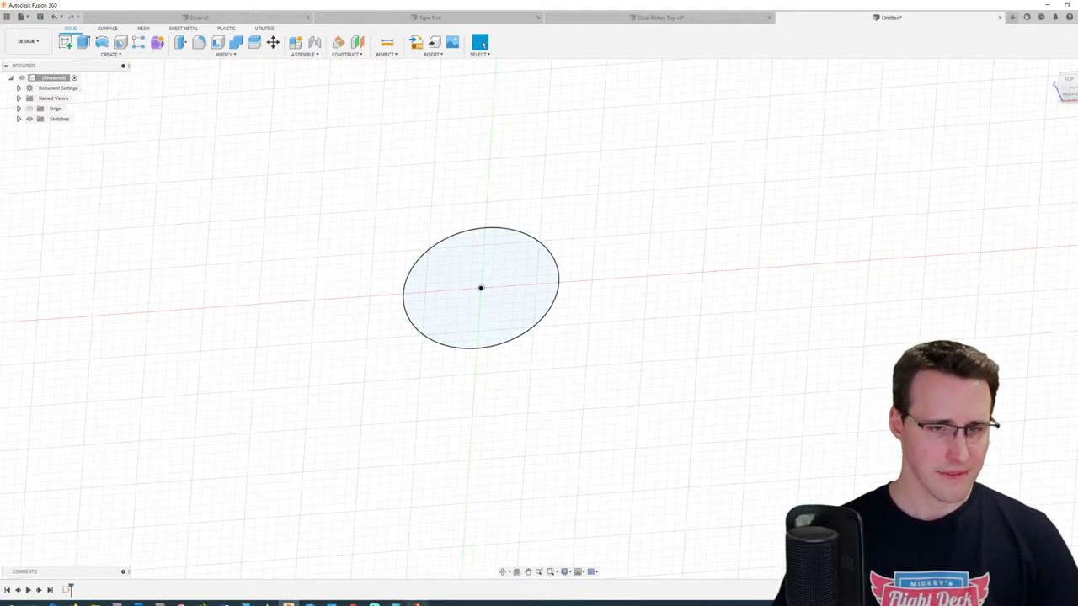
pyautogui.moveTo(417, 600)
pyautogui.click(418, 577)
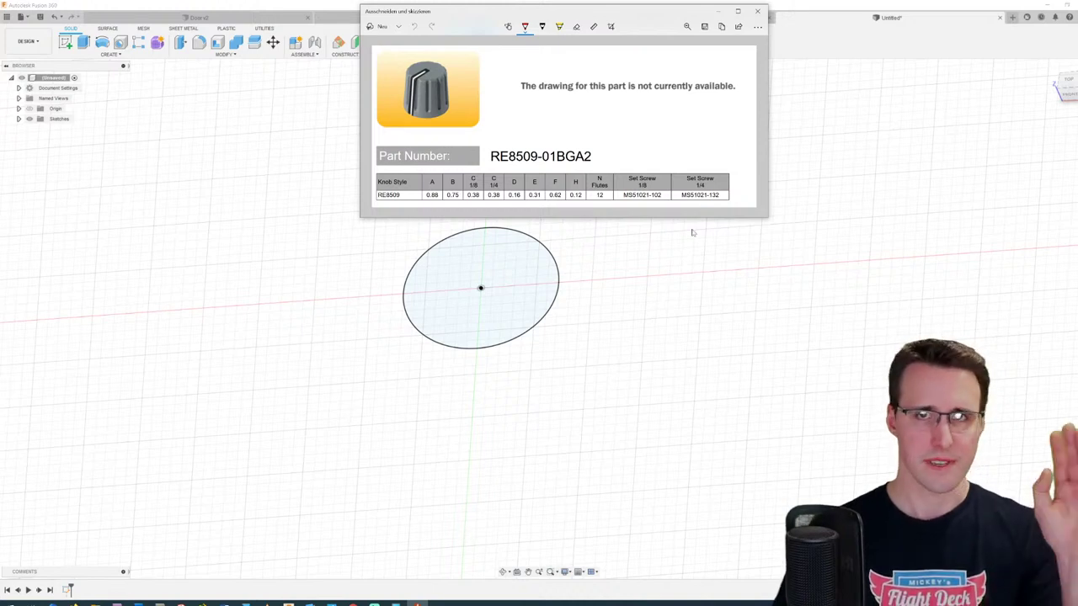
# Step: Put the RE8509 snip away, examine the GAIN knob in the pedestal photo and return to Fusion 360
pyautogui.click(722, 11)
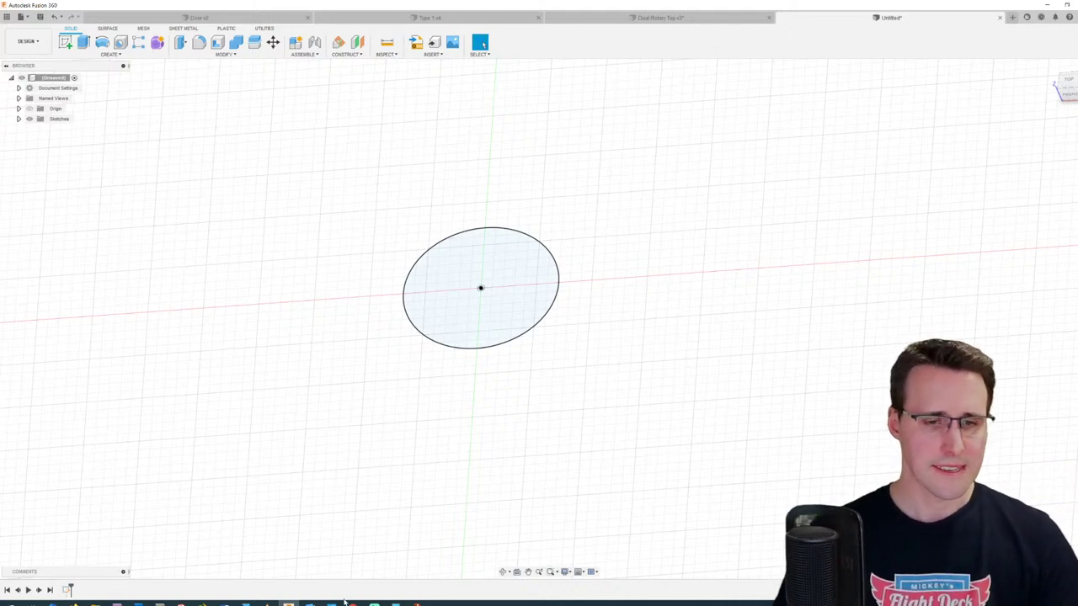
pyautogui.moveTo(330, 603)
pyautogui.click(285, 554)
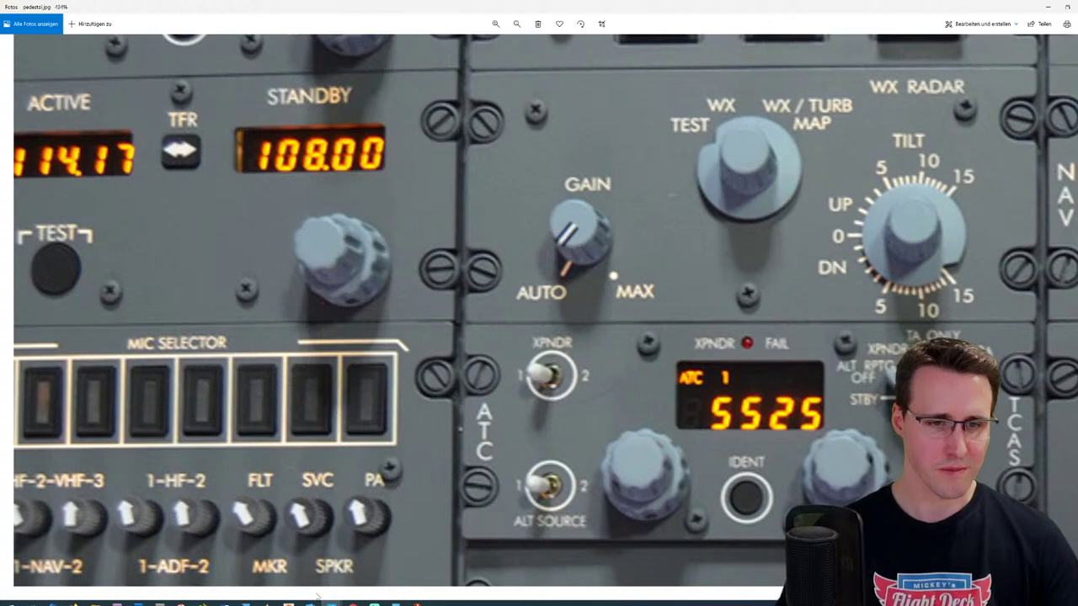
pyautogui.click(289, 603)
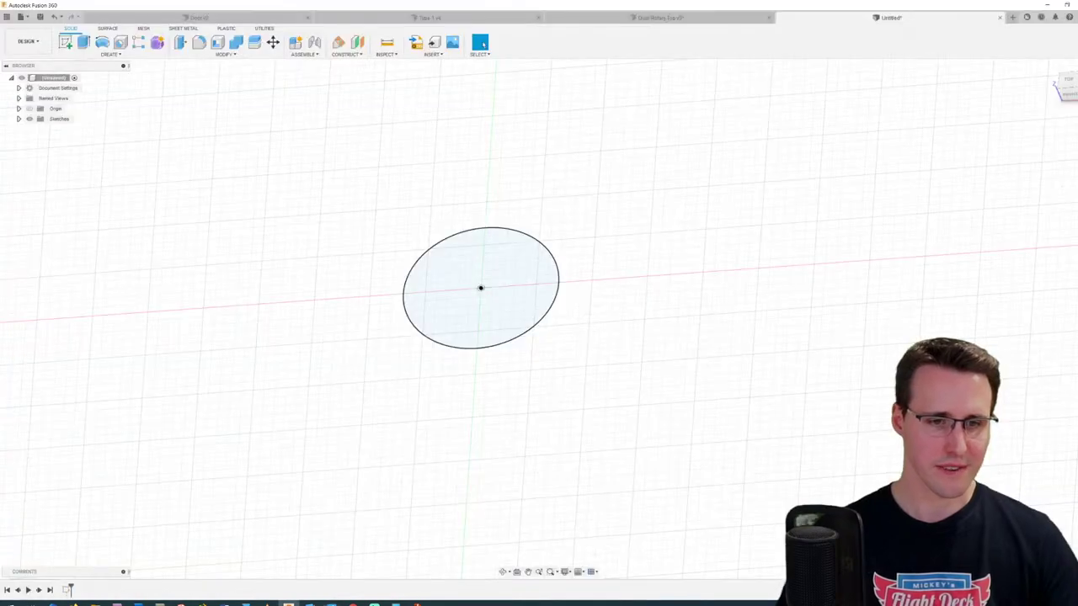
# Step: Measure the distance between the top face and the base profile of the Dual Rotary Top knob
pyautogui.click(639, 18)
pyautogui.click(387, 44)
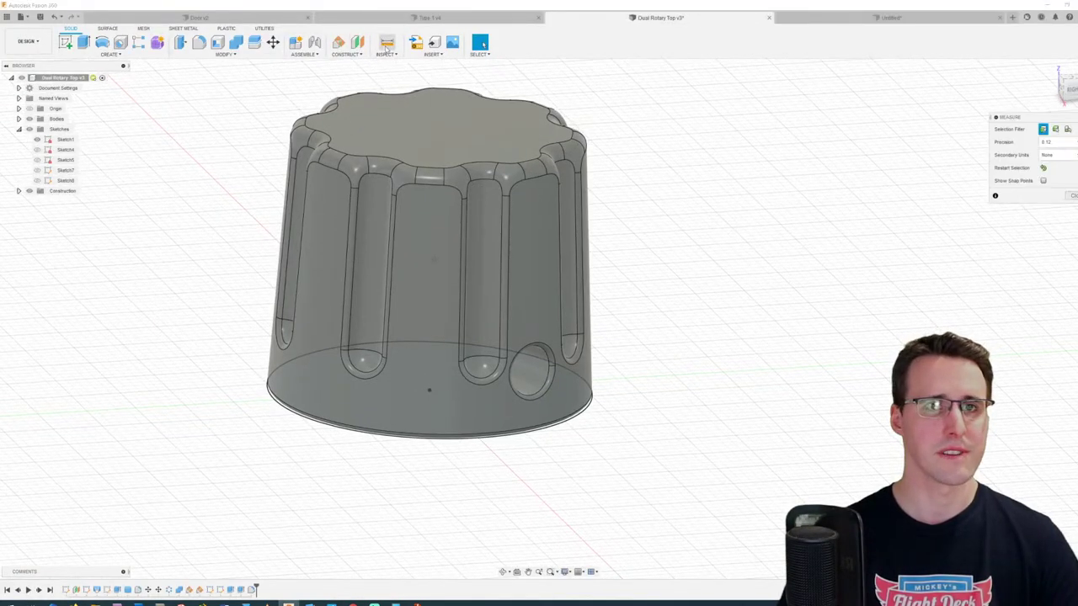
pyautogui.click(428, 127)
pyautogui.keyDown('shift'); pyautogui.moveTo(428, 126); pyautogui.dragTo(492, 335, button='middle'); pyautogui.keyUp('shift')
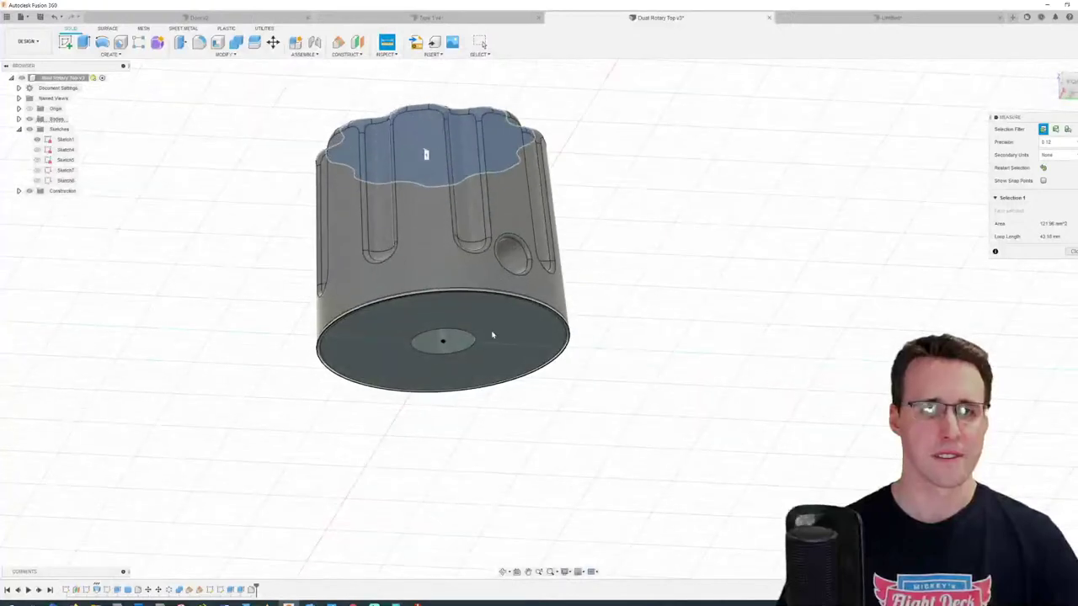
pyautogui.click(493, 335)
pyautogui.keyDown('shift'); pyautogui.moveTo(698, 348); pyautogui.dragTo(674, 348, button='middle'); pyautogui.keyUp('shift')
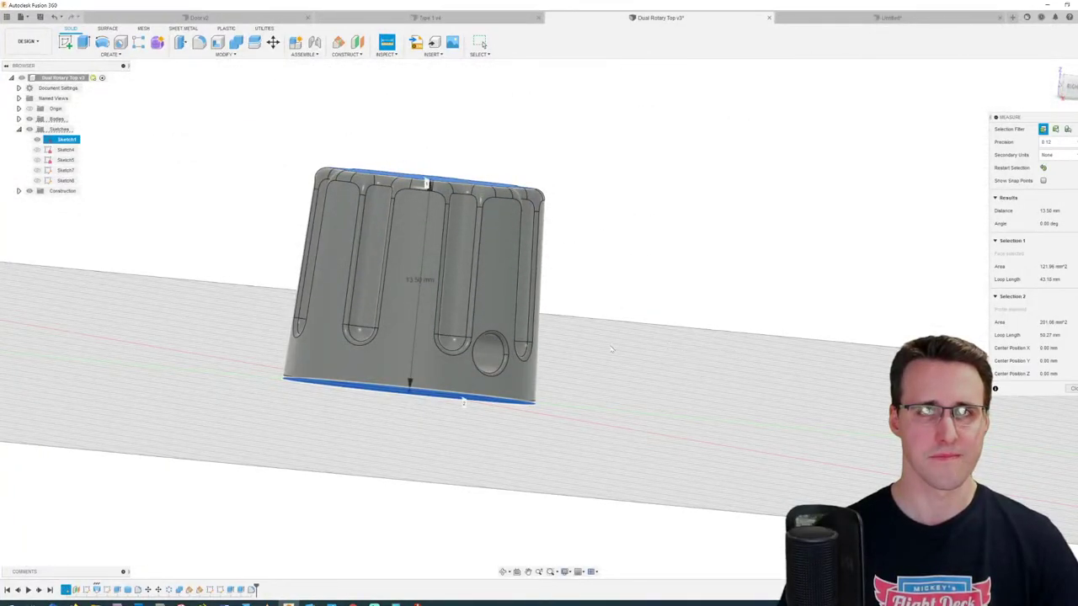
# Step: Compare the knob heights in the pedestal photo, then switch back to the untitled knob design in Fusion 360
pyautogui.moveTo(330, 603)
pyautogui.click(318, 560)
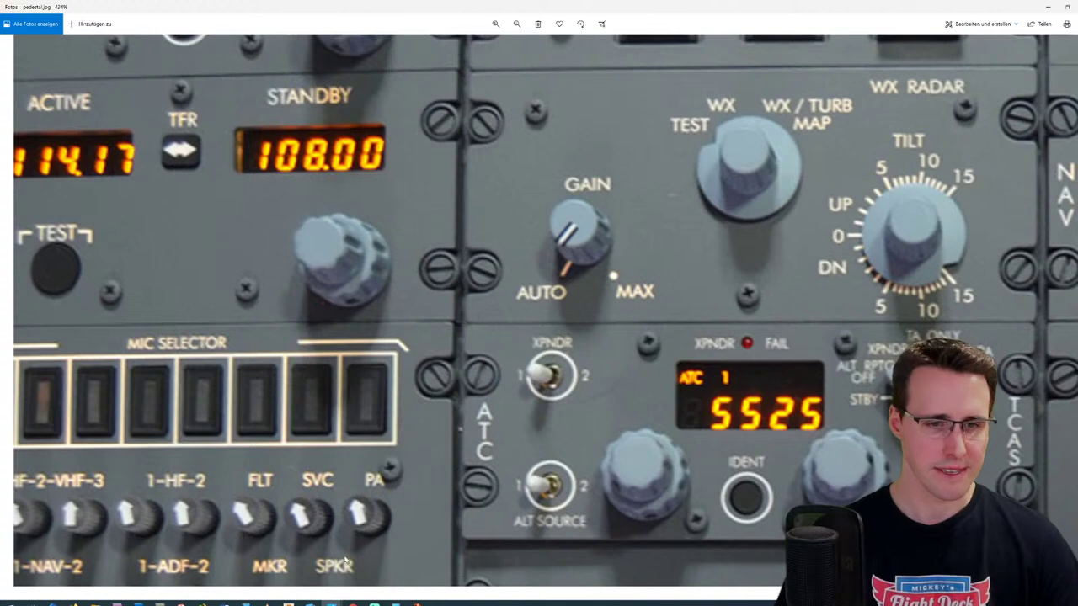
pyautogui.click(288, 603)
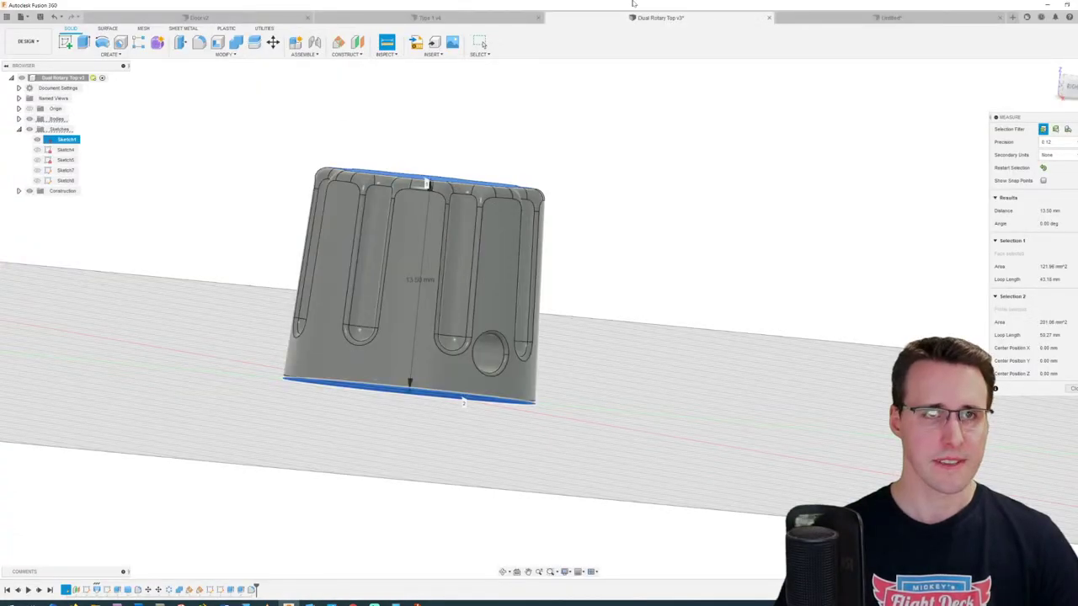
pyautogui.click(834, 16)
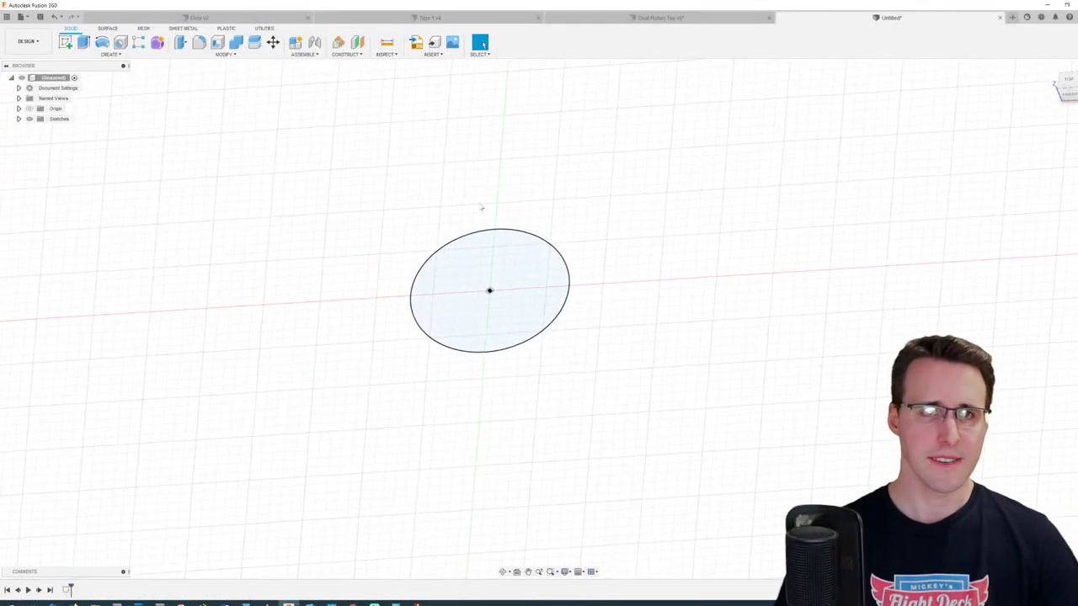
# Step: Create an offset construction plane 13.5 mm above the horizontal origin plane
pyautogui.moveTo(482, 207)
pyautogui.keyDown('shift'); pyautogui.mouseDown(button='middle')
pyautogui.moveTo(353, 99)
pyautogui.moveTo(404, 185)
pyautogui.mouseUp(button='middle'); pyautogui.keyUp('shift')
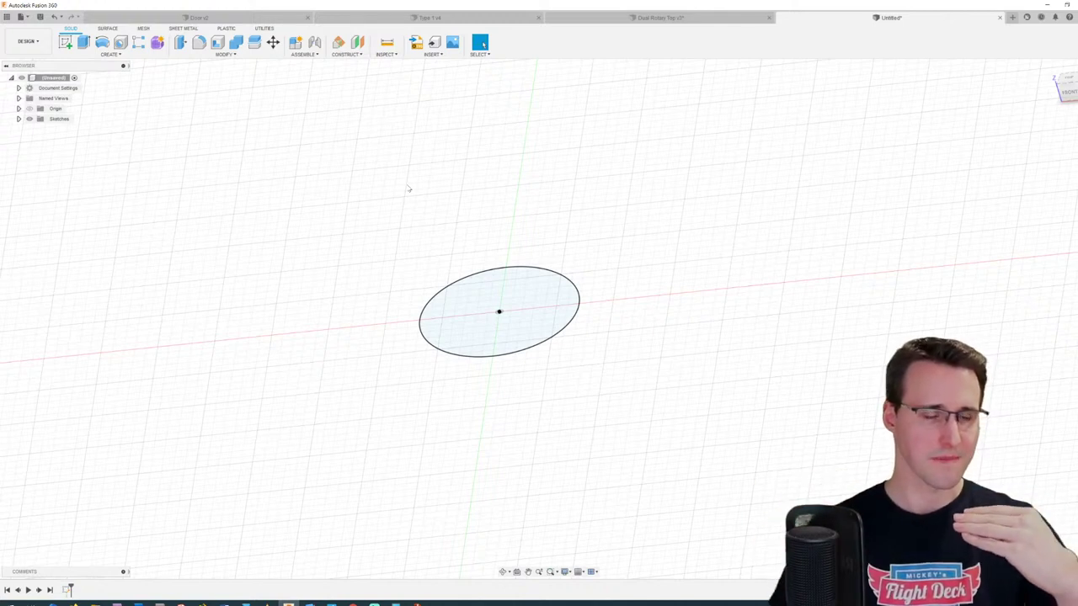
pyautogui.click(361, 56)
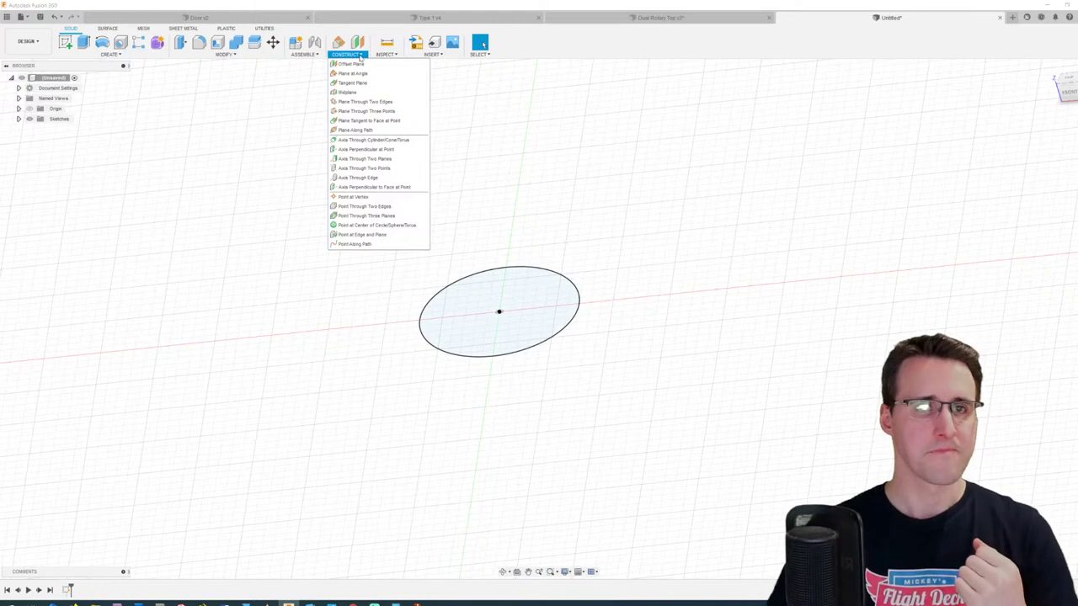
pyautogui.click(351, 66)
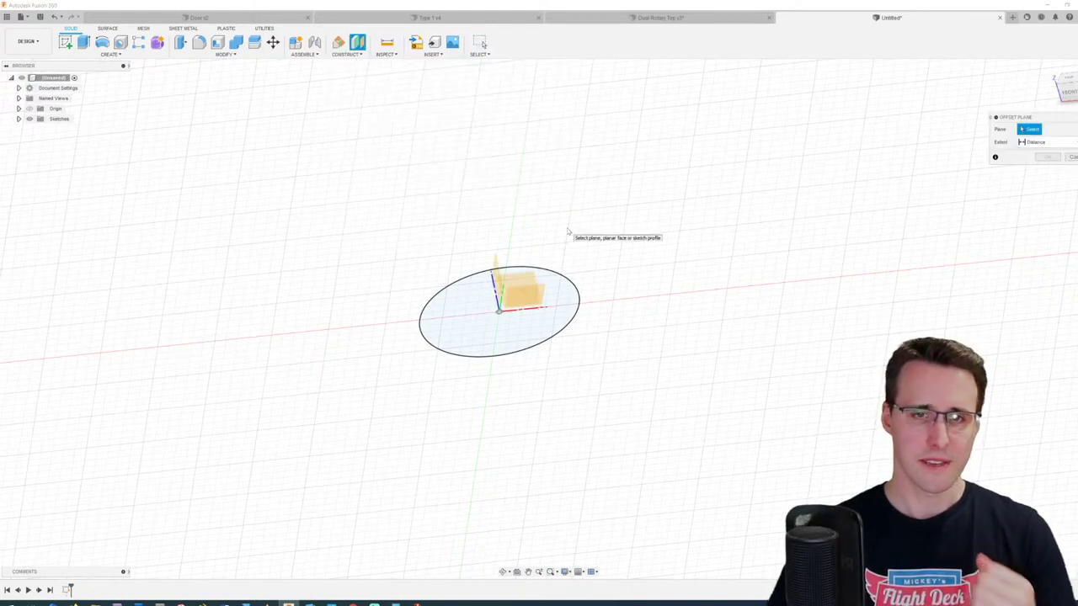
pyautogui.scroll(2, 513, 243)
pyautogui.keyDown('shift'); pyautogui.moveTo(566, 225); pyautogui.dragTo(429, 286, button='middle'); pyautogui.keyUp('shift')
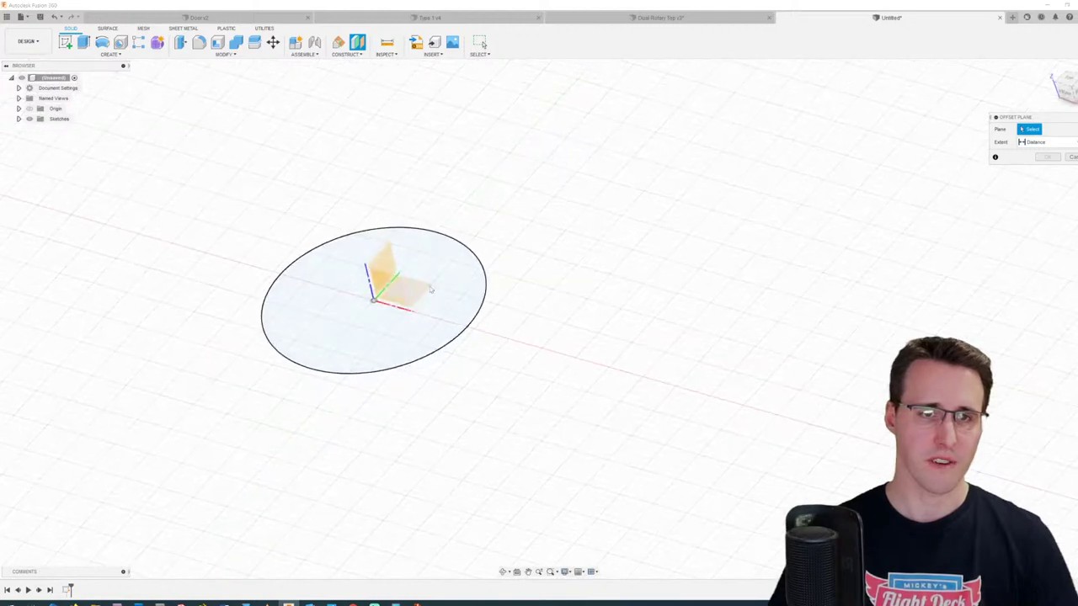
pyautogui.click(424, 291)
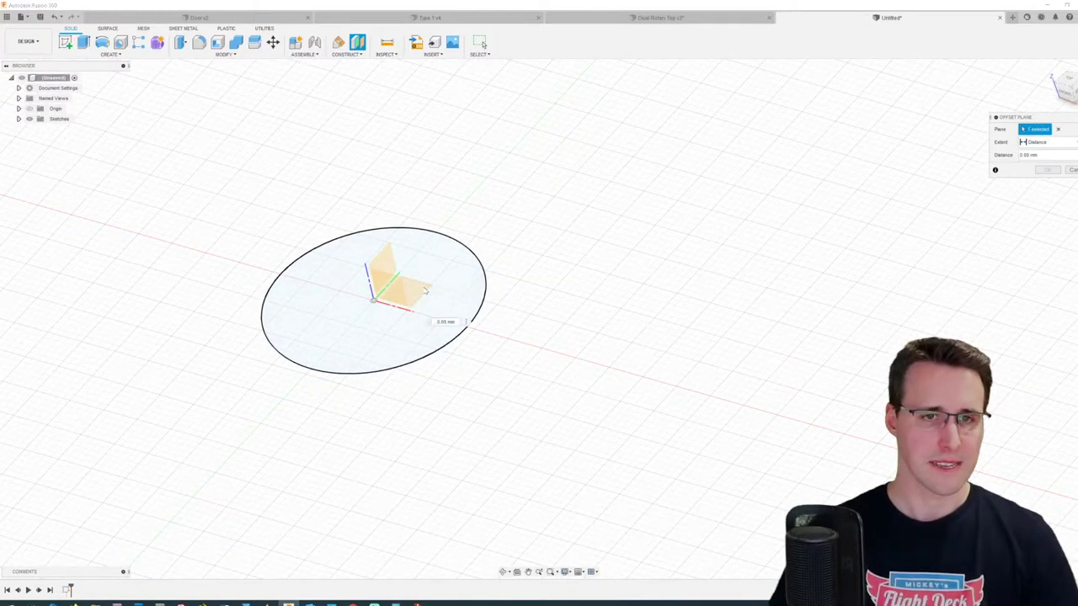
pyautogui.write('13.5')
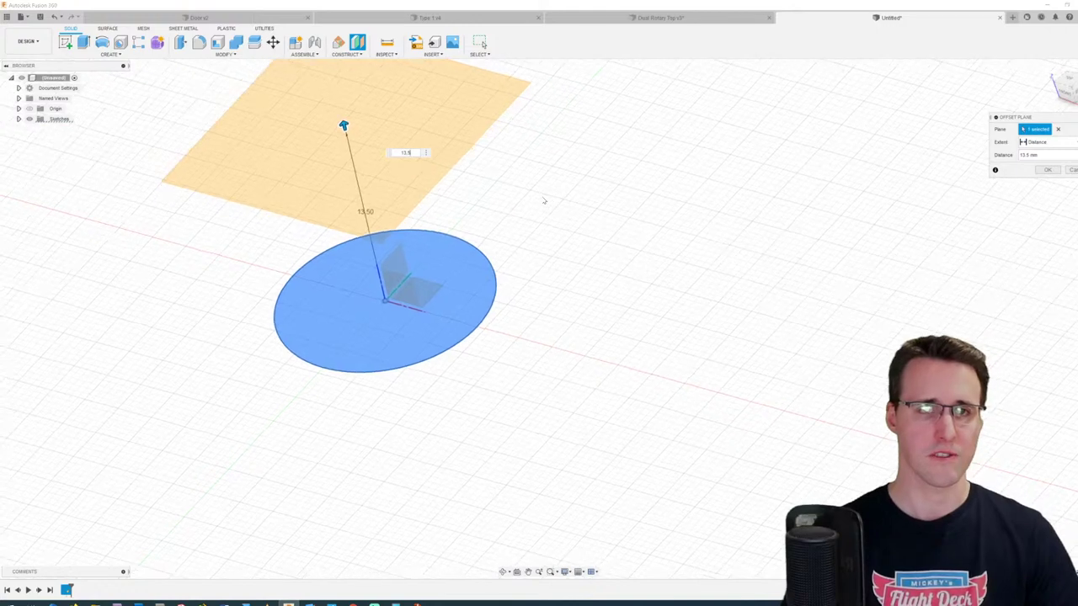
pyautogui.press('Return')
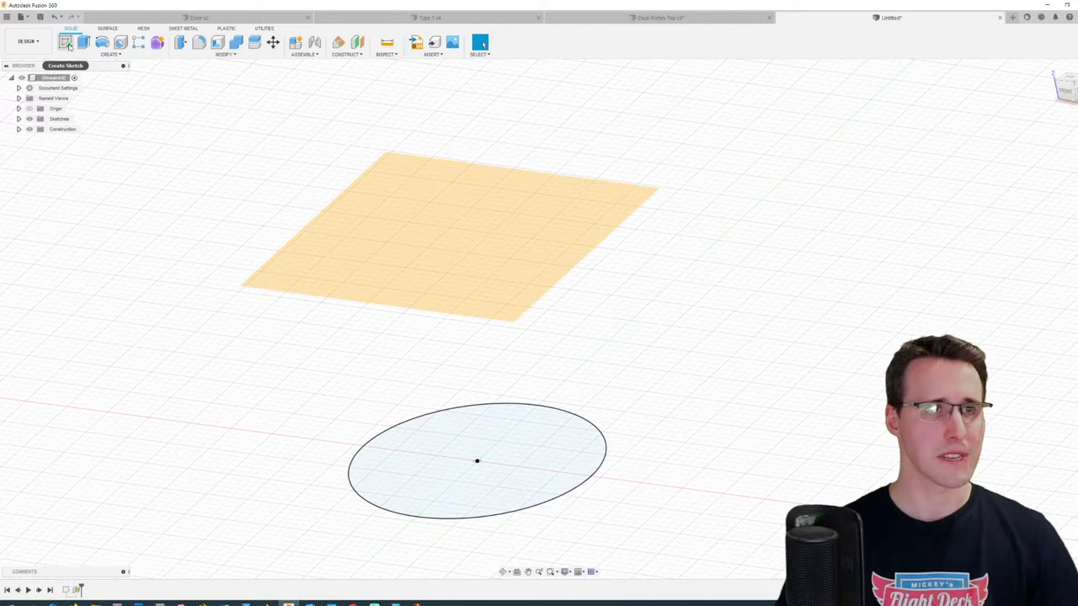
# Step: Sketch a 12.5 mm diameter circle centred on the origin on the offset plane and finish the sketch
pyautogui.click(69, 46)
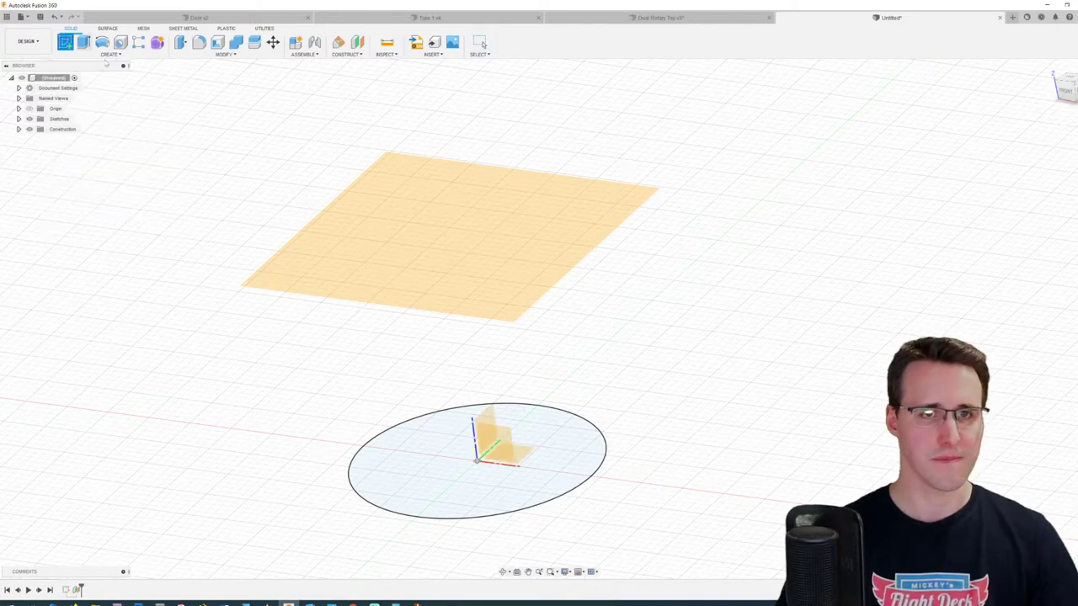
pyautogui.click(508, 258)
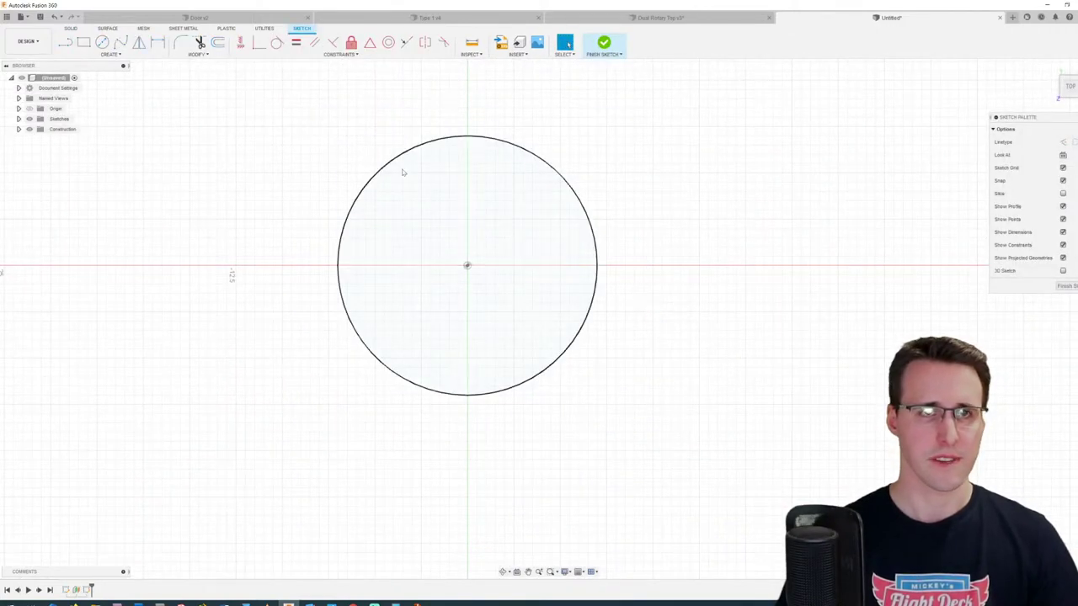
pyautogui.press('c')
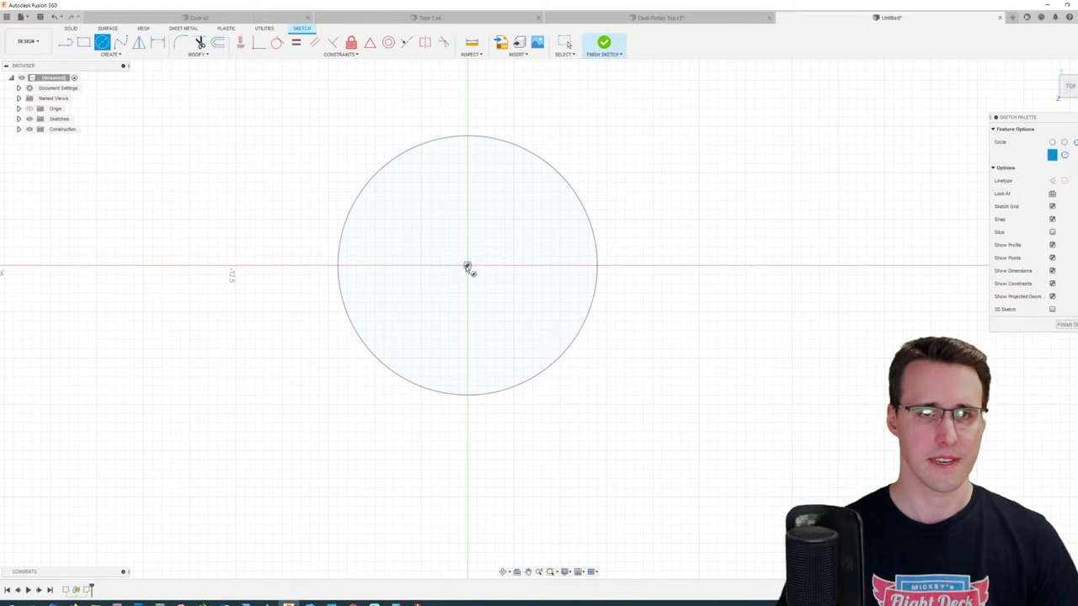
pyautogui.click(467, 267)
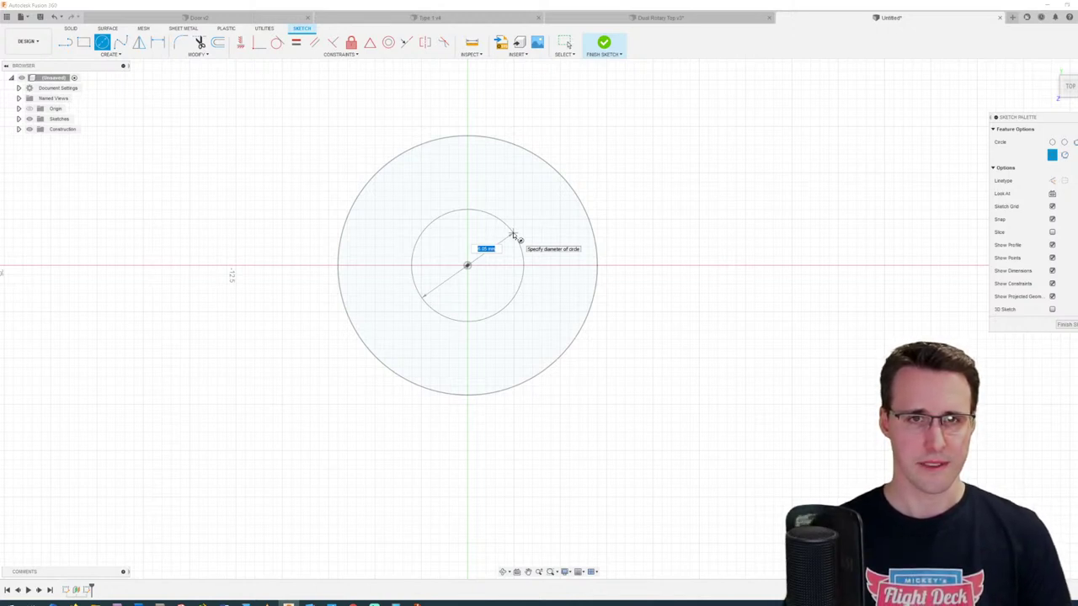
pyautogui.write('8')
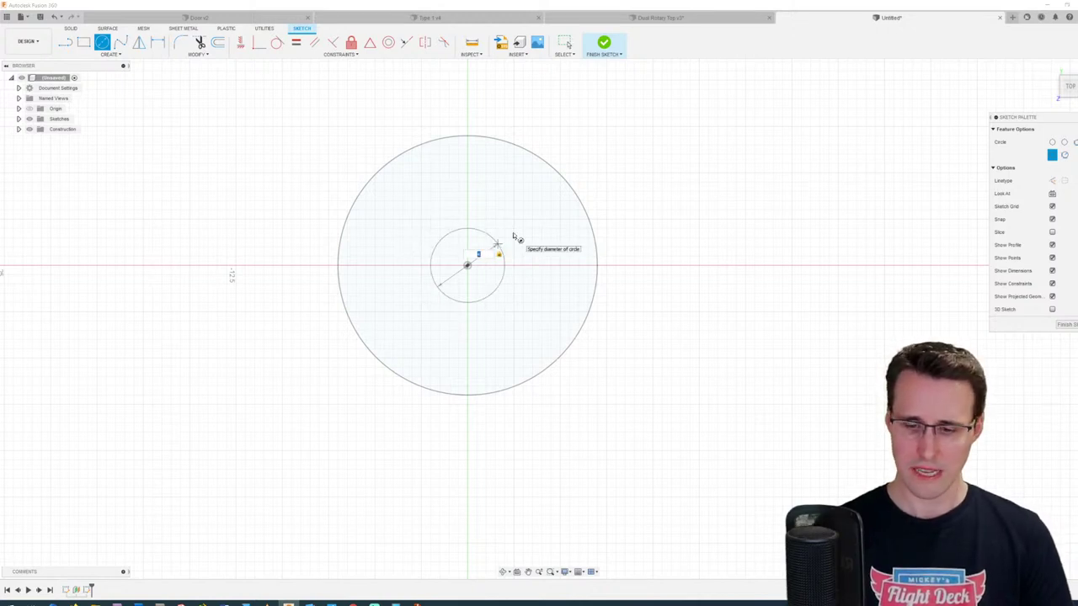
pyautogui.press('BackSpace')
pyautogui.write('14')
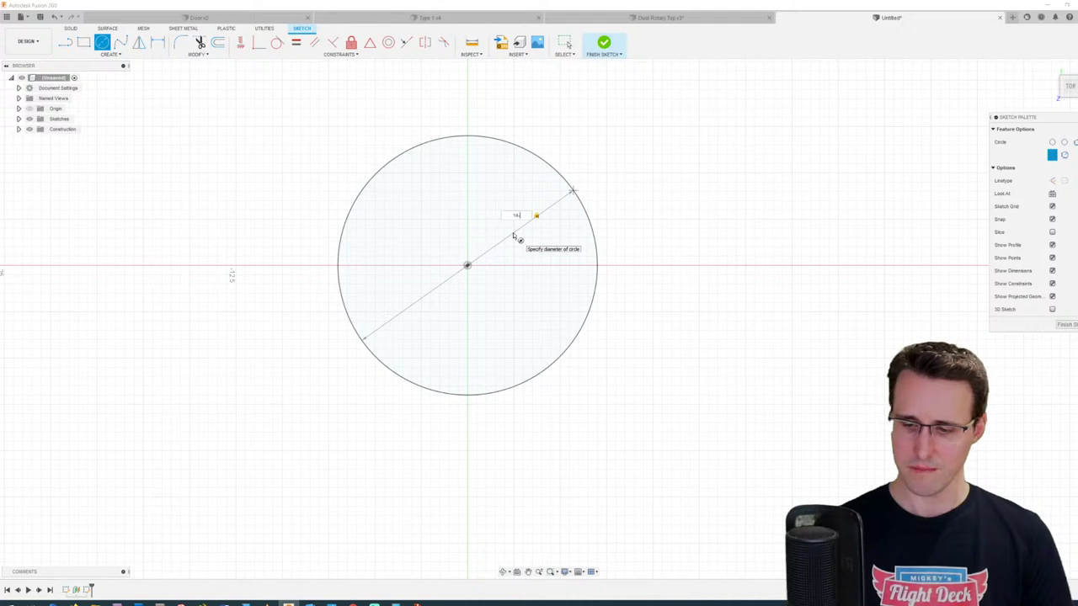
pyautogui.press('BackSpace')
pyautogui.press('BackSpace')
pyautogui.press('BackSpace')
pyautogui.write('12.5')
pyautogui.press('Return')
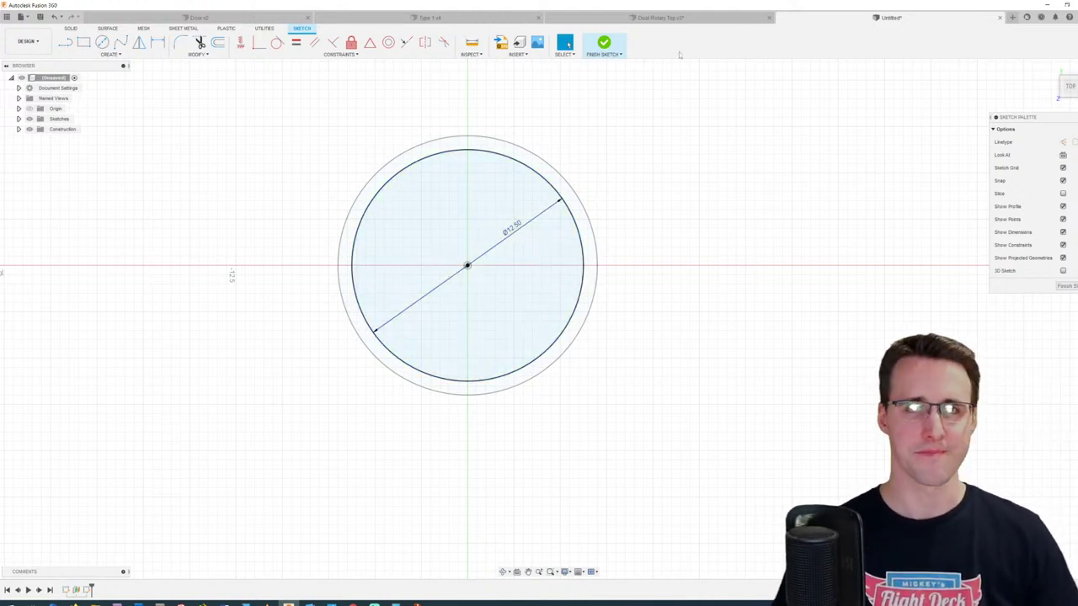
pyautogui.click(604, 43)
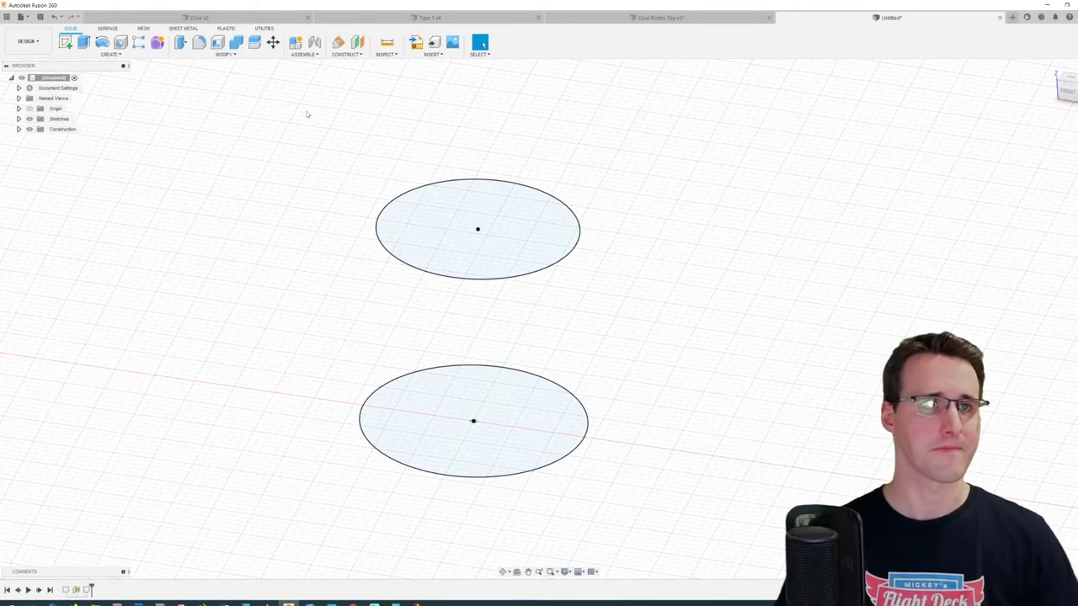
# Step: Try lofting a new body between the 14 mm base circle and the 12.5 mm upper circle, and undo the loft
pyautogui.click(127, 56)
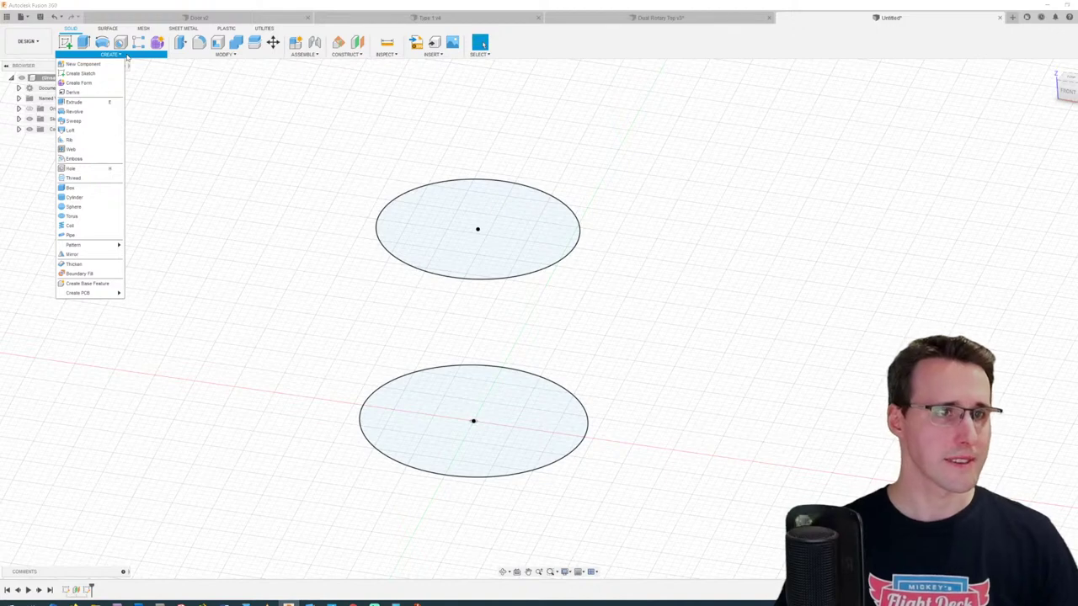
pyautogui.click(89, 132)
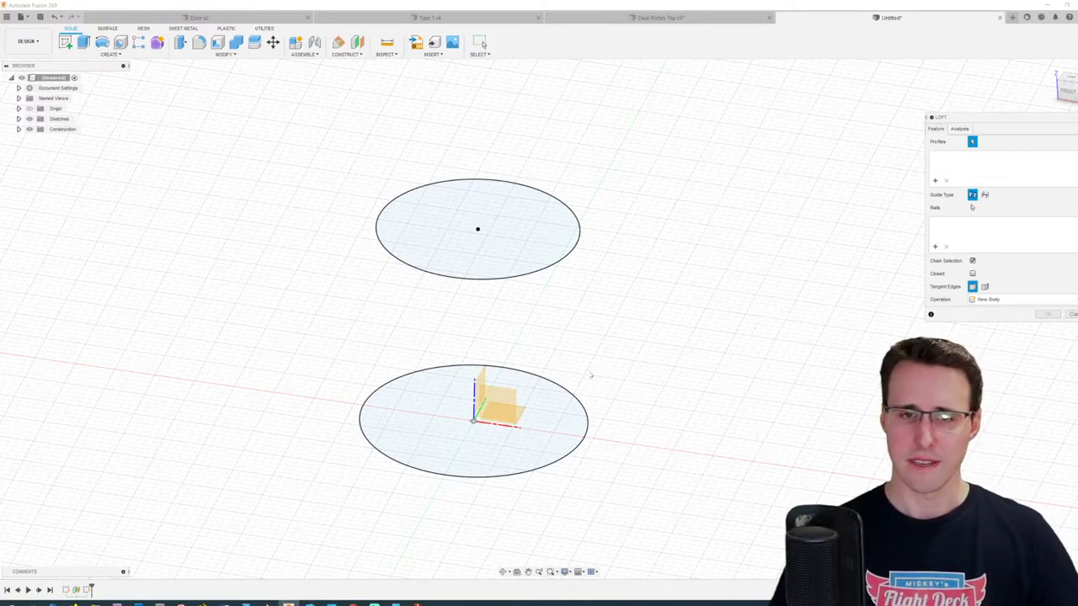
pyautogui.click(581, 410)
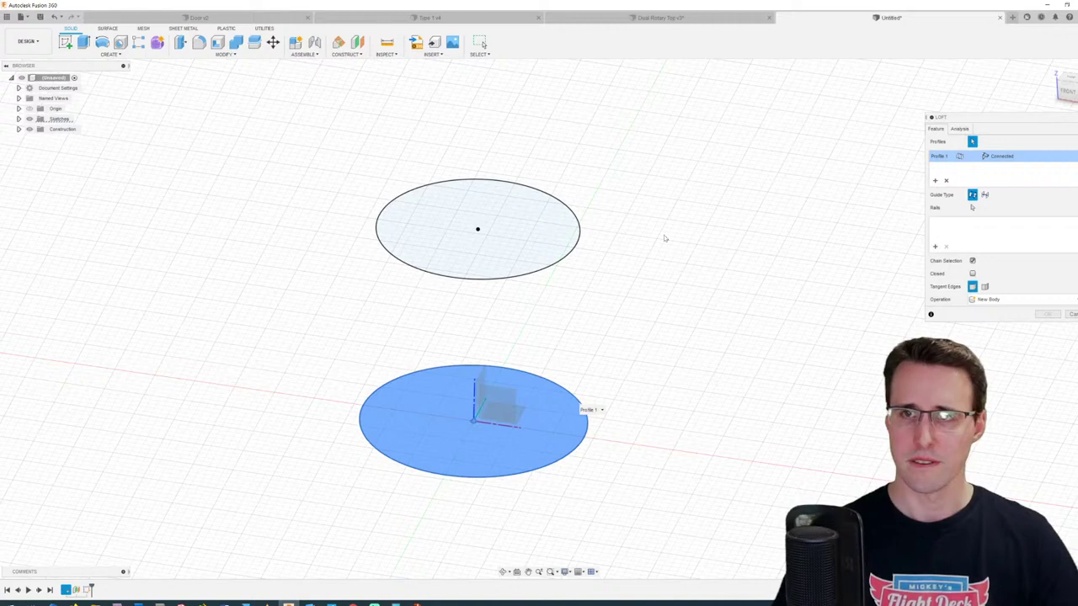
pyautogui.click(573, 253)
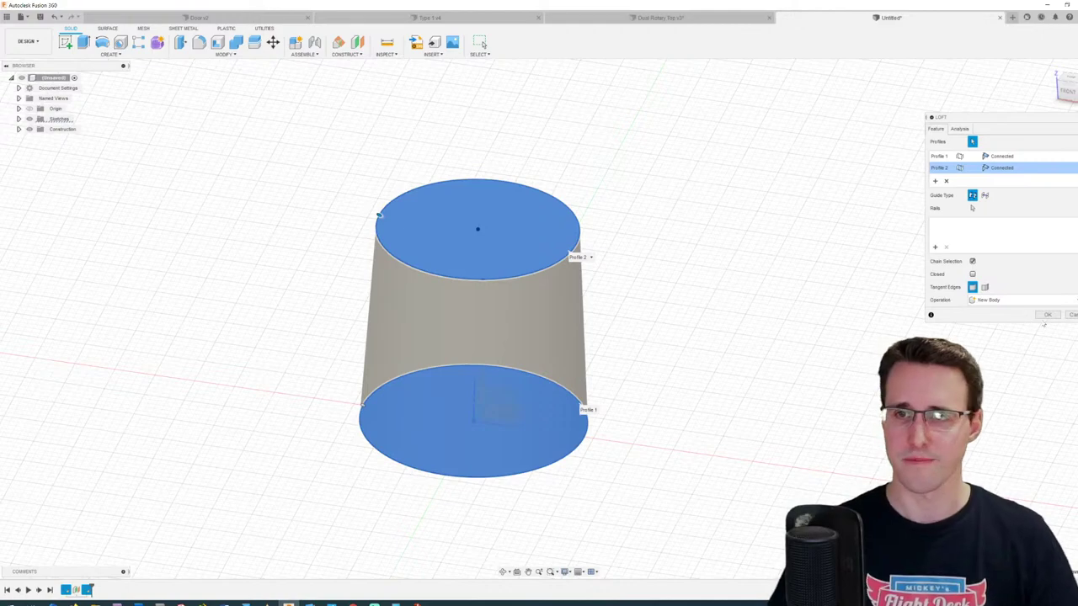
pyautogui.click(1046, 316)
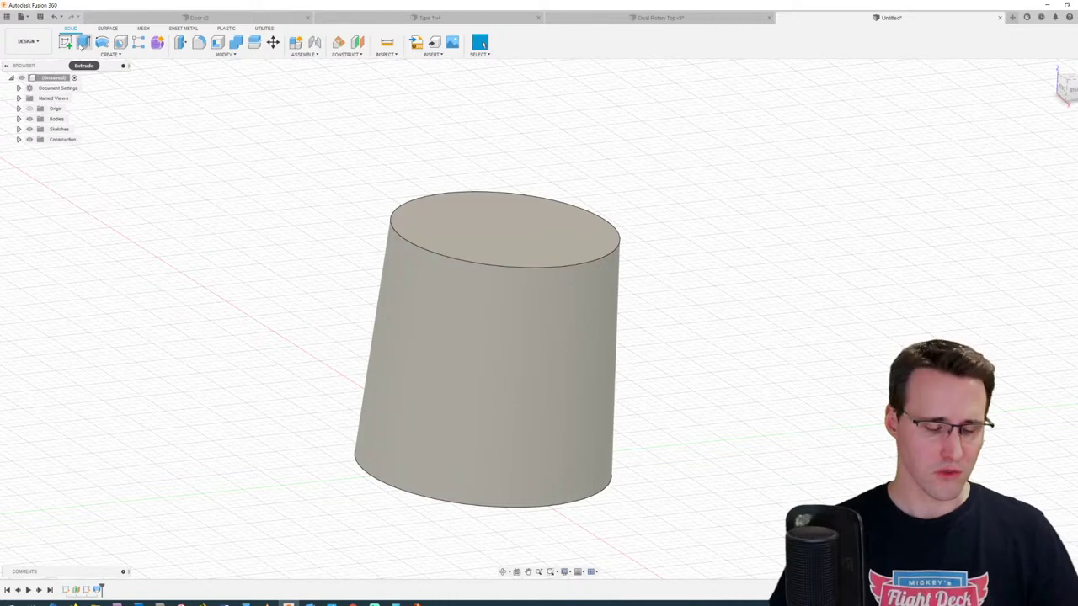
pyautogui.hotkey('ctrl', 'z')
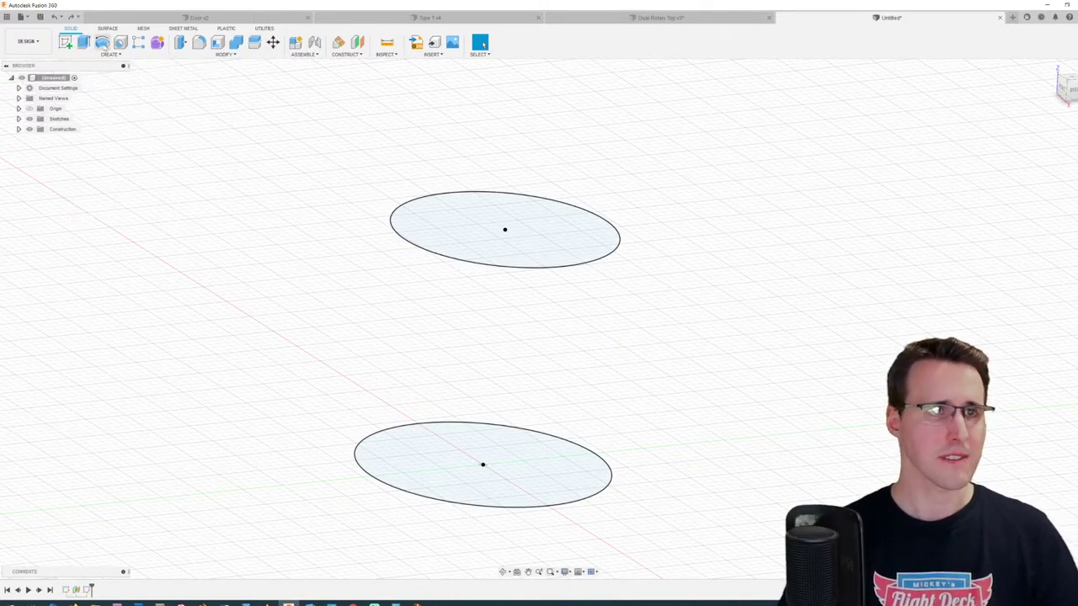
pyautogui.click(84, 42)
pyautogui.click(413, 470)
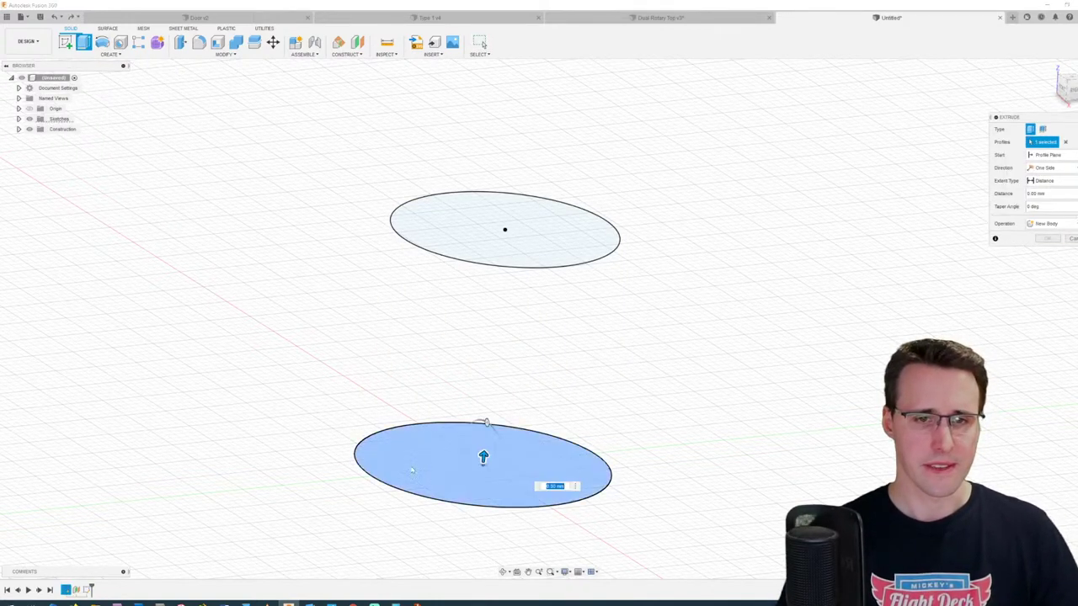
pyautogui.keyDown('shift'); pyautogui.moveTo(486, 324); pyautogui.dragTo(490, 367, button='middle'); pyautogui.keyUp('shift')
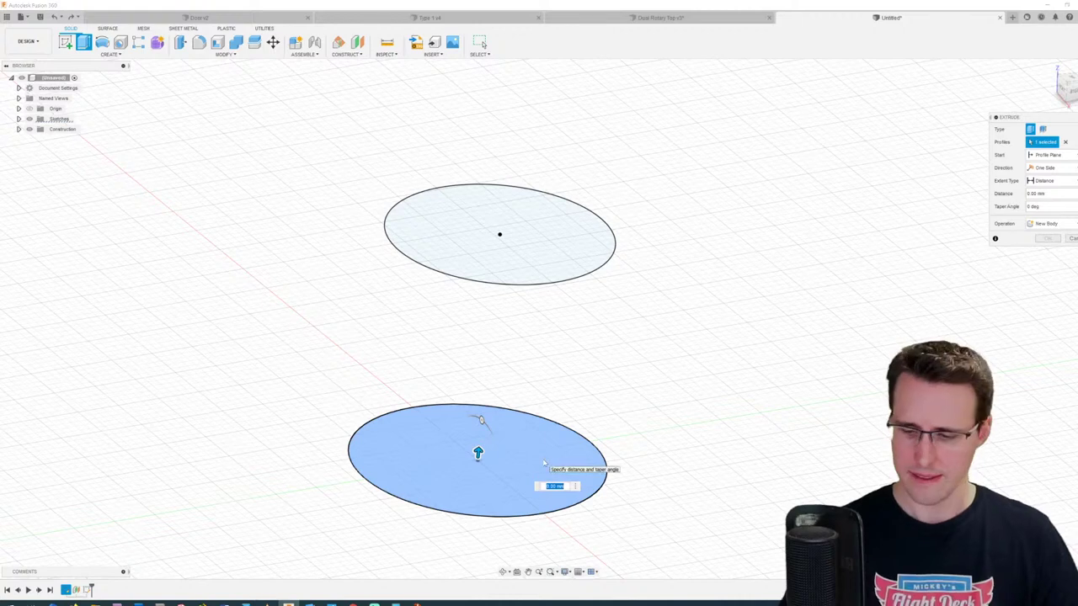
pyautogui.write('13.5')
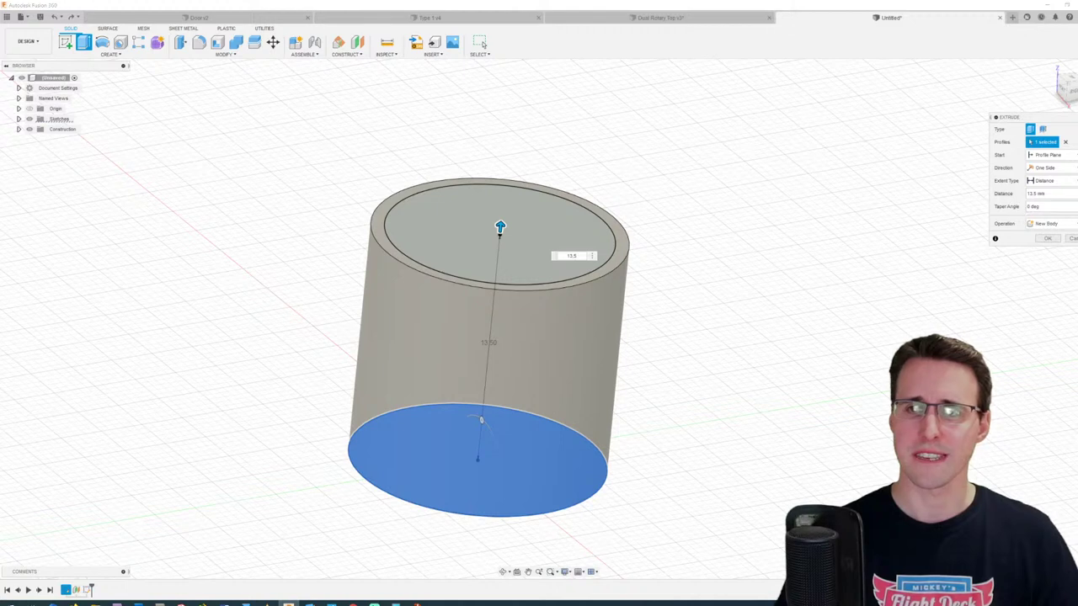
pyautogui.click(1039, 206)
pyautogui.write('2')
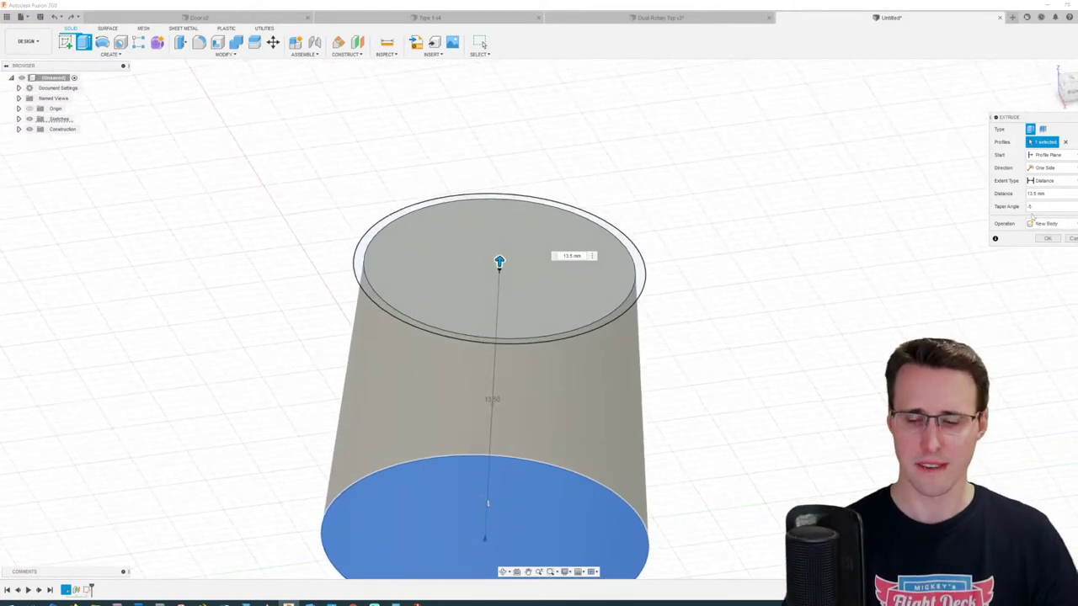
pyautogui.write('1')
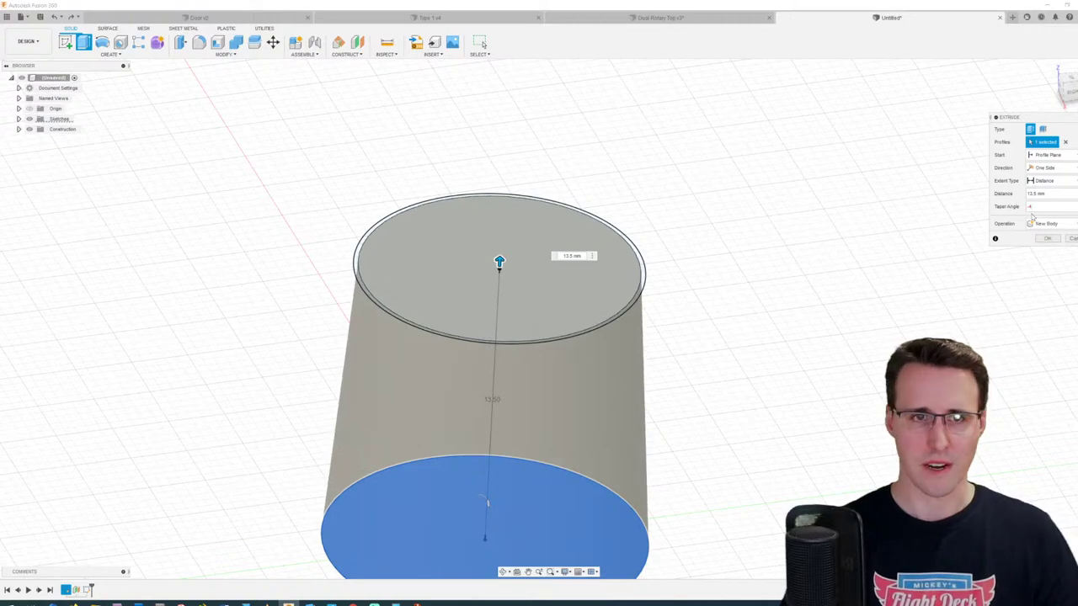
pyautogui.press('BackSpace')
pyautogui.write('3')
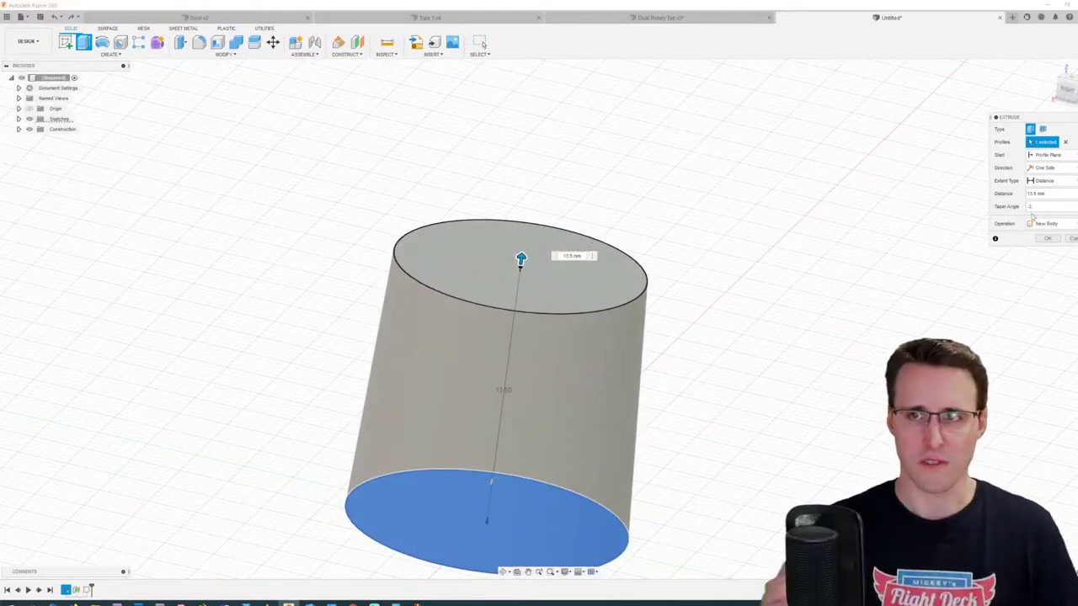
pyautogui.click(1070, 240)
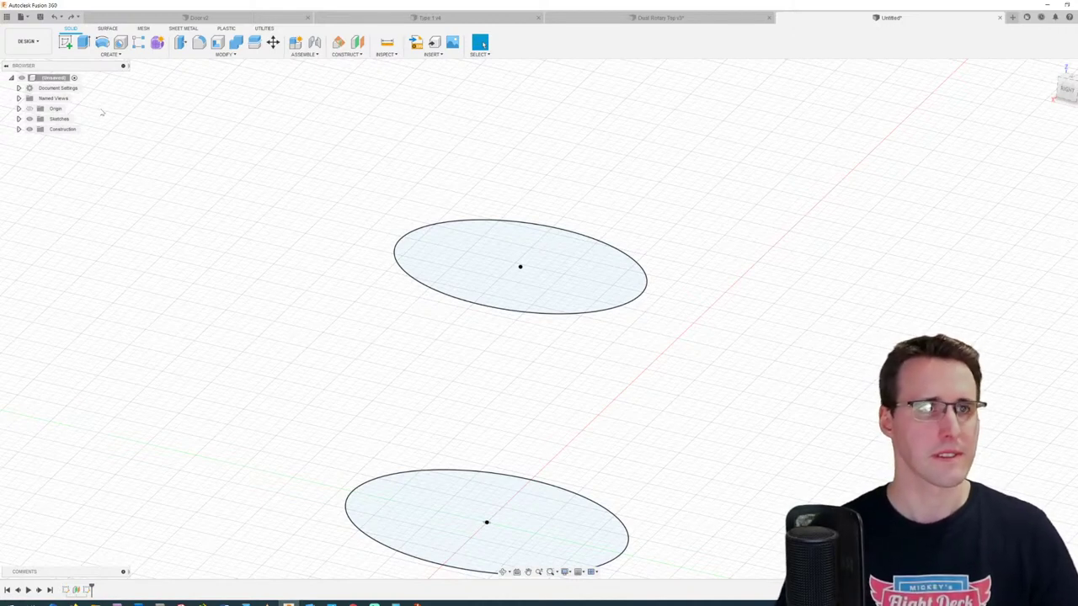
# Step: Restore the undone loft and compare its shape with the GAIN knob in the pedestal photo in Photos
pyautogui.click(73, 16)
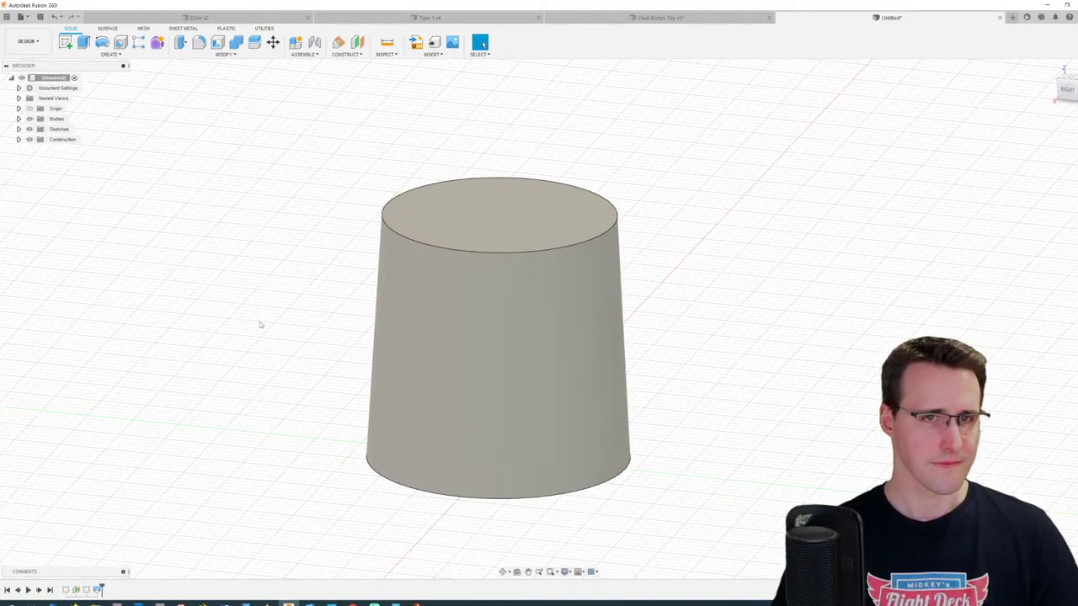
pyautogui.scroll(2, 260, 324)
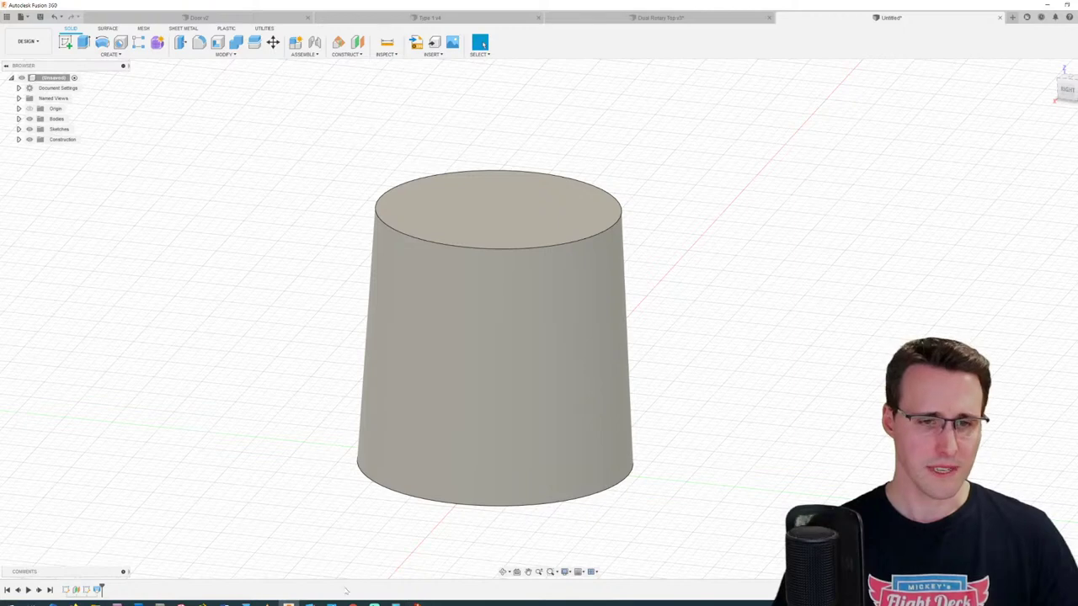
pyautogui.moveTo(288, 601)
pyautogui.click(285, 556)
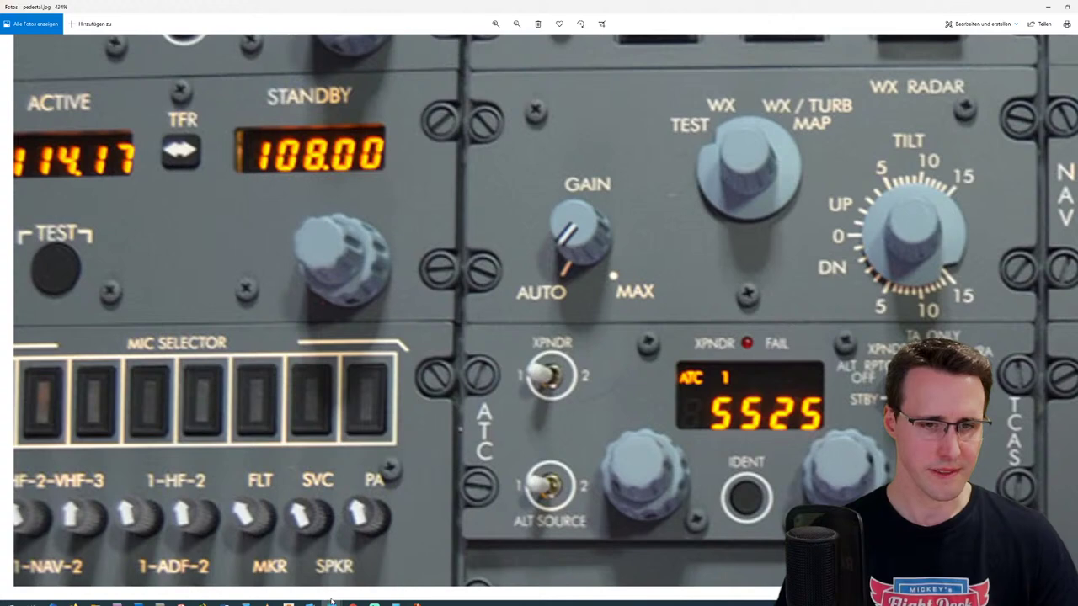
pyautogui.click(289, 603)
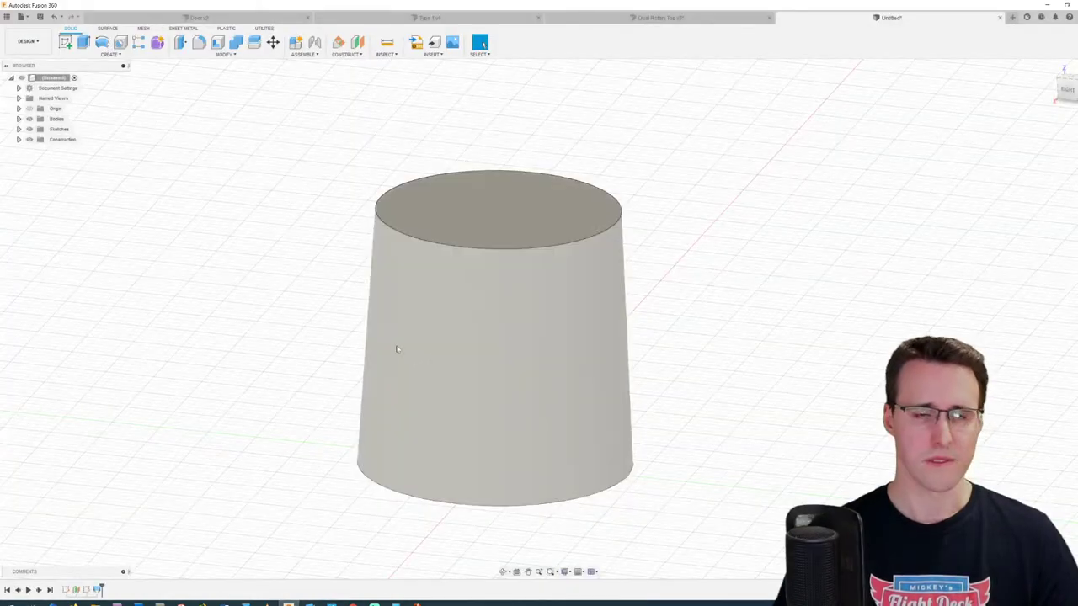
# Step: Start a constant-radius fillet of 0.5 mm on the knob body's top edge and compare it with the knobs in the pedestal photo
pyautogui.click(198, 42)
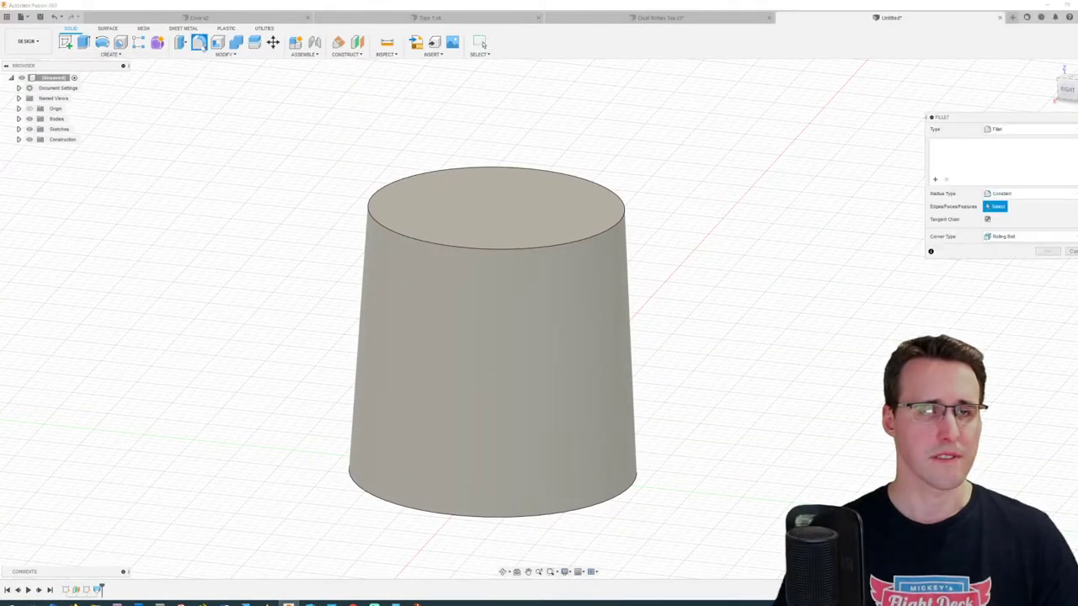
pyautogui.click(410, 249)
pyautogui.scroll(3, 409, 250)
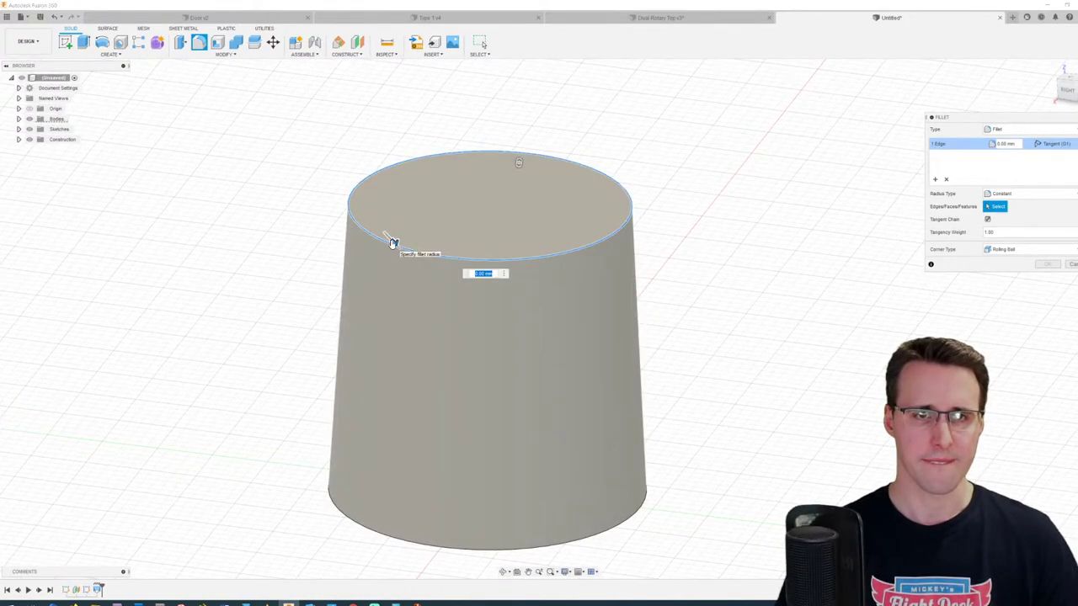
pyautogui.moveTo(391, 244); pyautogui.dragTo(392, 242)
pyautogui.keyDown('shift'); pyautogui.moveTo(392, 242); pyautogui.dragTo(327, 256, button='middle'); pyautogui.keyUp('shift')
pyautogui.write('0.5')
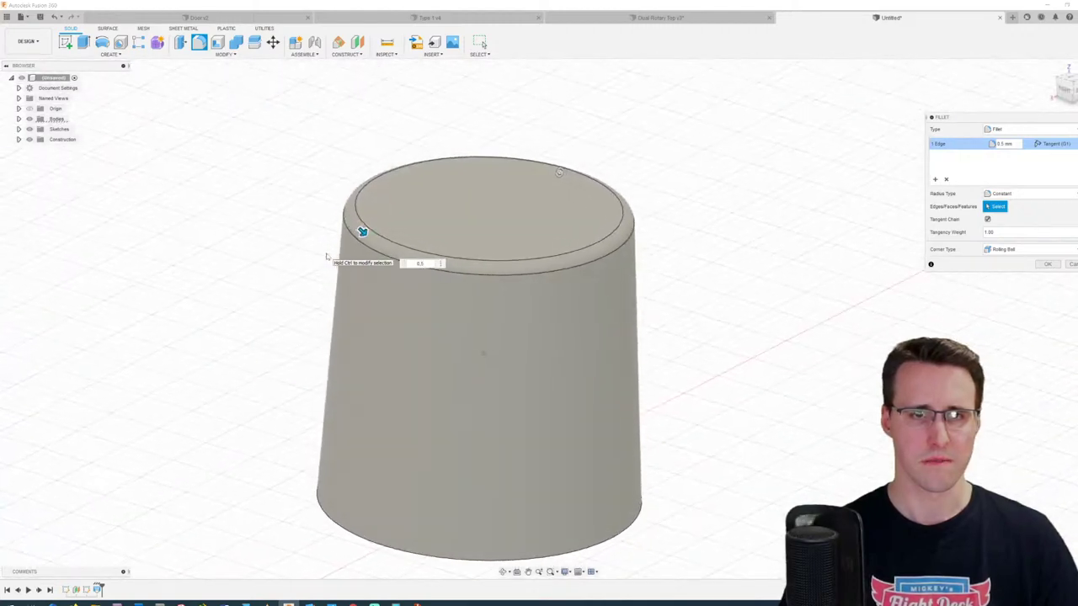
pyautogui.moveTo(288, 600)
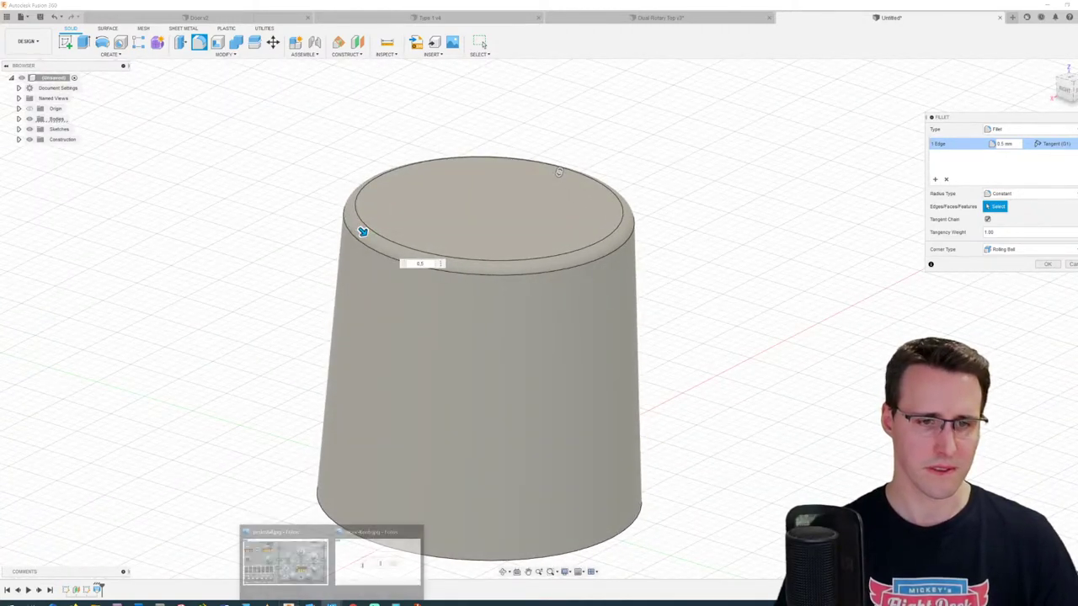
pyautogui.click(289, 558)
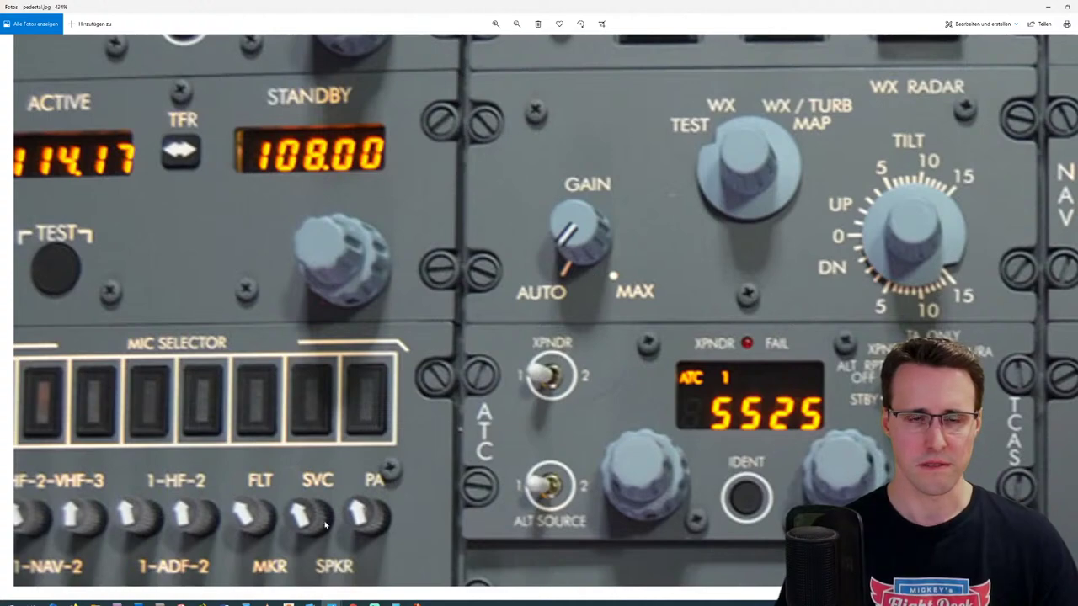
pyautogui.click(288, 600)
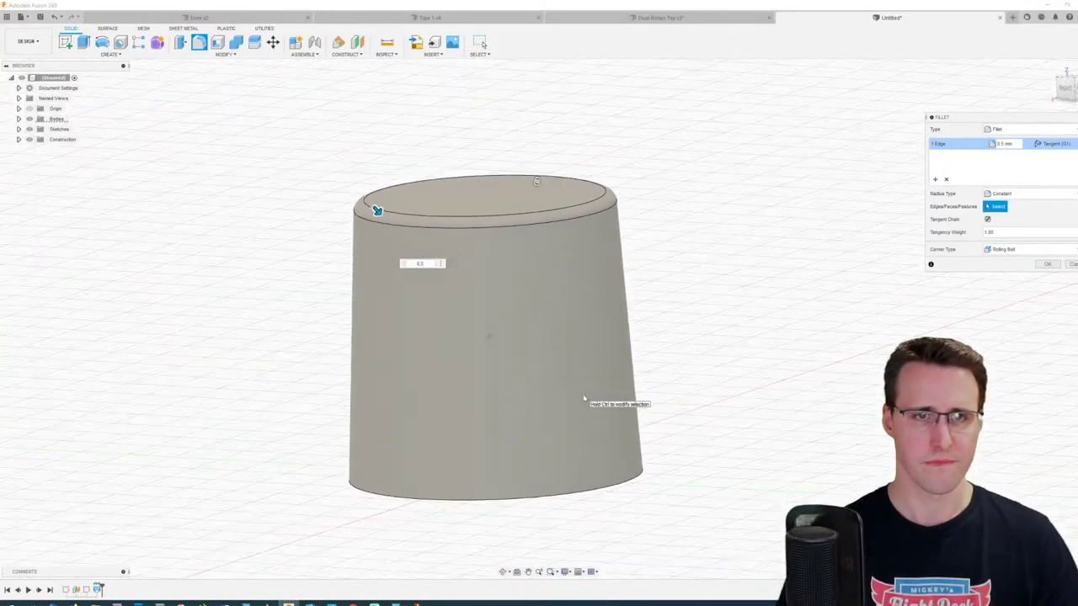
# Step: Try fillet radii of 0.8 mm and 0.2 mm on the knob's top edge, then settle on 0.8 mm
pyautogui.keyDown('shift'); pyautogui.moveTo(584, 398); pyautogui.dragTo(455, 293, button='middle'); pyautogui.keyUp('shift')
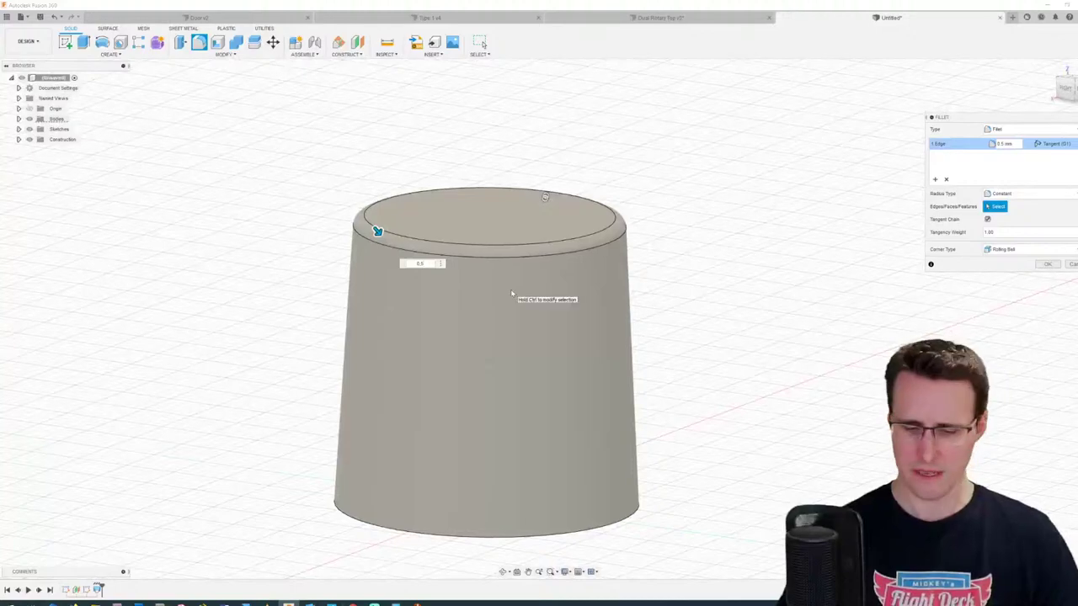
pyautogui.press('BackSpace')
pyautogui.write('8')
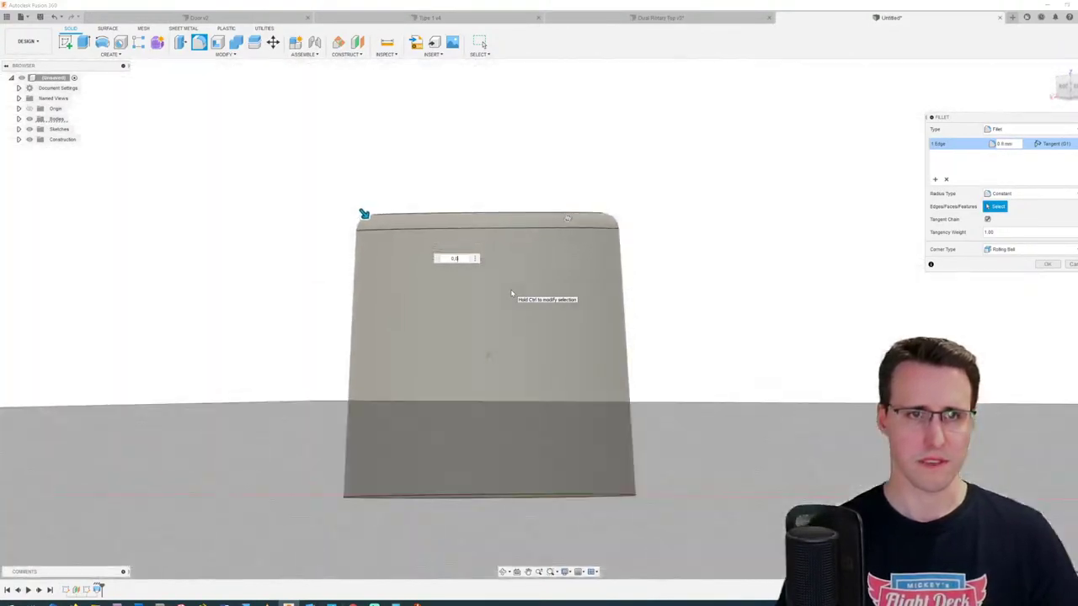
pyautogui.keyDown('shift'); pyautogui.moveTo(511, 293); pyautogui.dragTo(511, 293, button='middle'); pyautogui.keyUp('shift')
pyautogui.keyDown('shift'); pyautogui.moveTo(1040, 267); pyautogui.dragTo(637, 466, button='middle'); pyautogui.keyUp('shift')
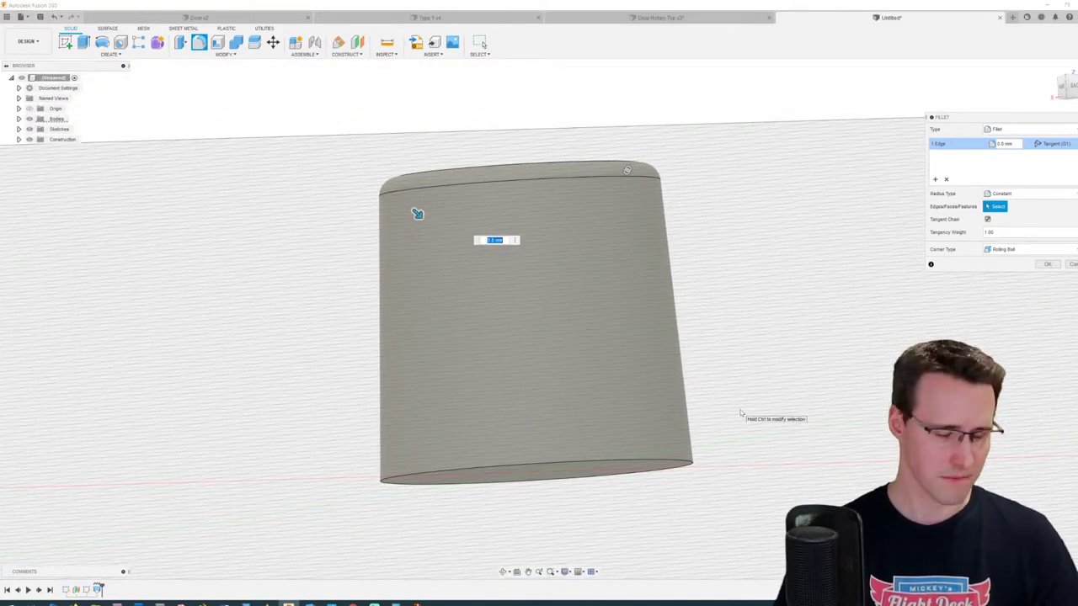
pyautogui.keyDown('shift'); pyautogui.moveTo(733, 406); pyautogui.dragTo(733, 404, button='middle'); pyautogui.keyUp('shift')
pyautogui.write('0.2')
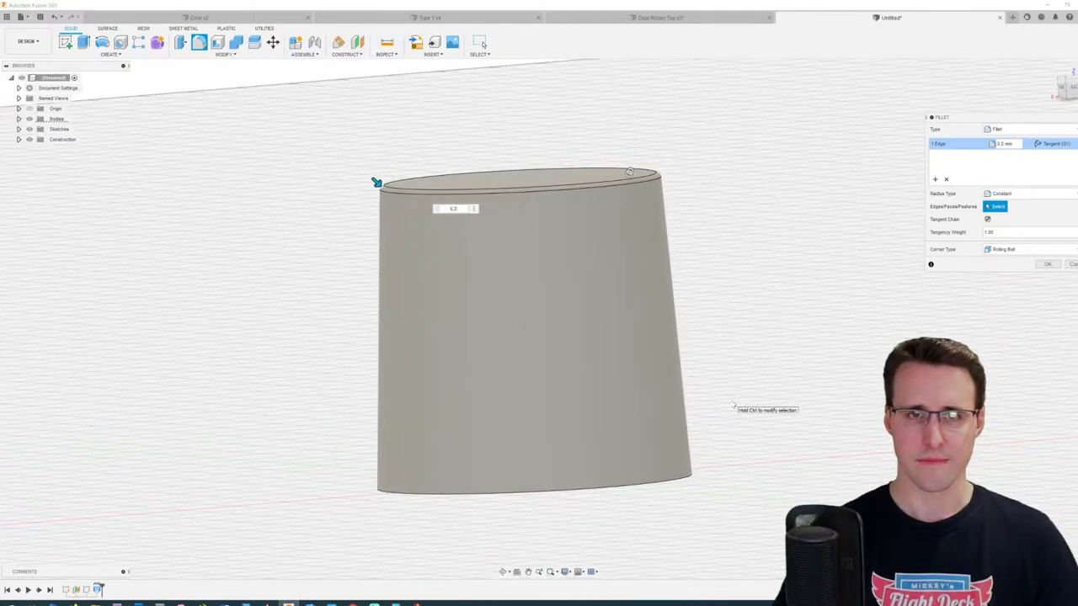
pyautogui.scroll(3, 716, 365)
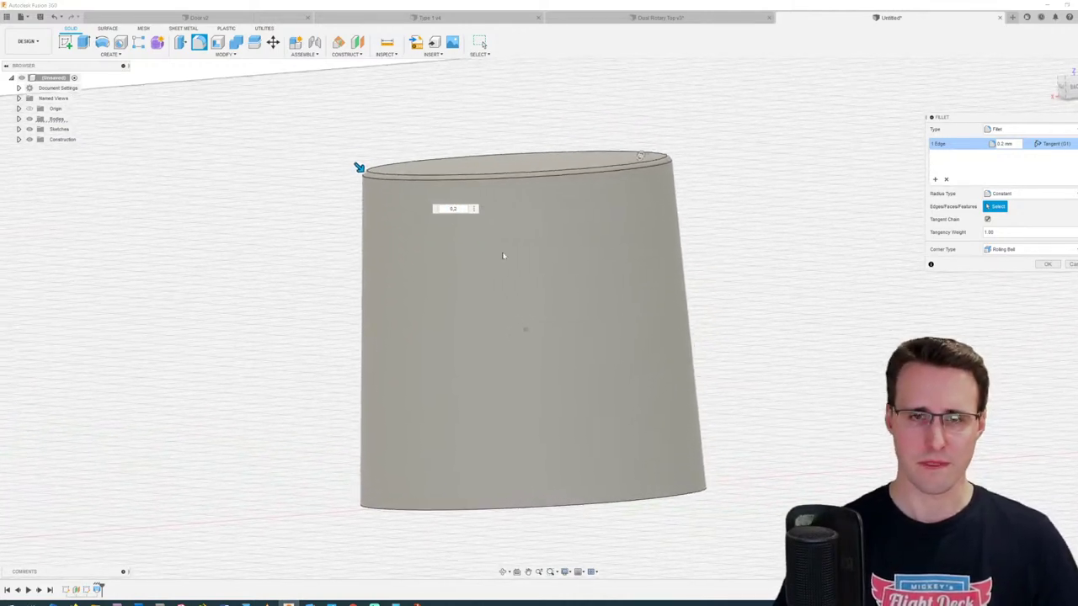
pyautogui.write('.6')
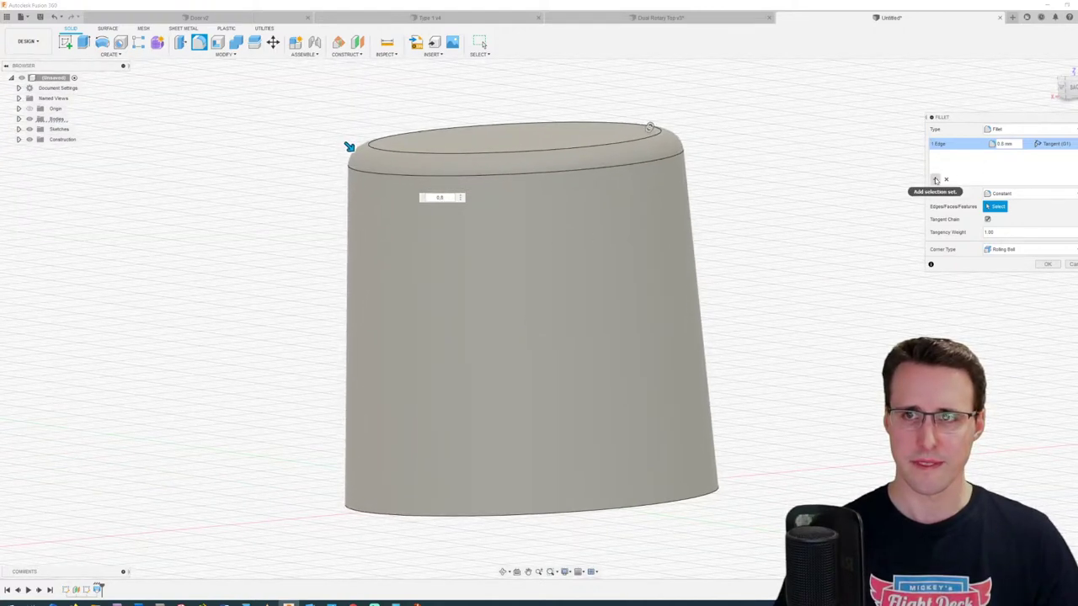
# Step: Add the knob's bottom edge as a second selection set with a 0.2 mm radius and apply the fillet
pyautogui.click(934, 179)
pyautogui.keyDown('shift'); pyautogui.moveTo(856, 245); pyautogui.dragTo(631, 437, button='middle'); pyautogui.keyUp('shift')
pyautogui.click(631, 437)
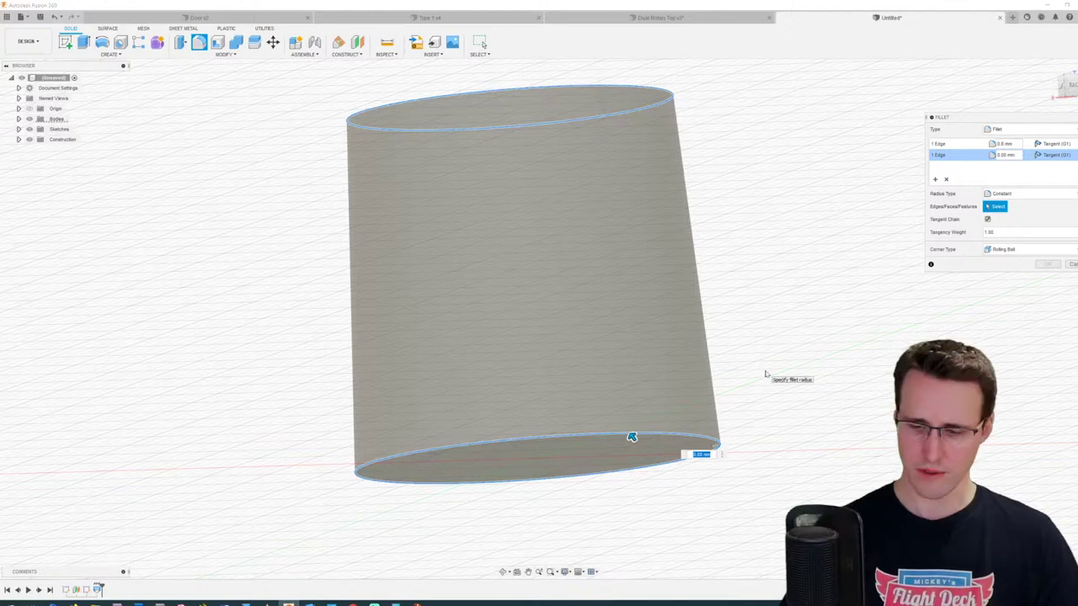
pyautogui.write('.2')
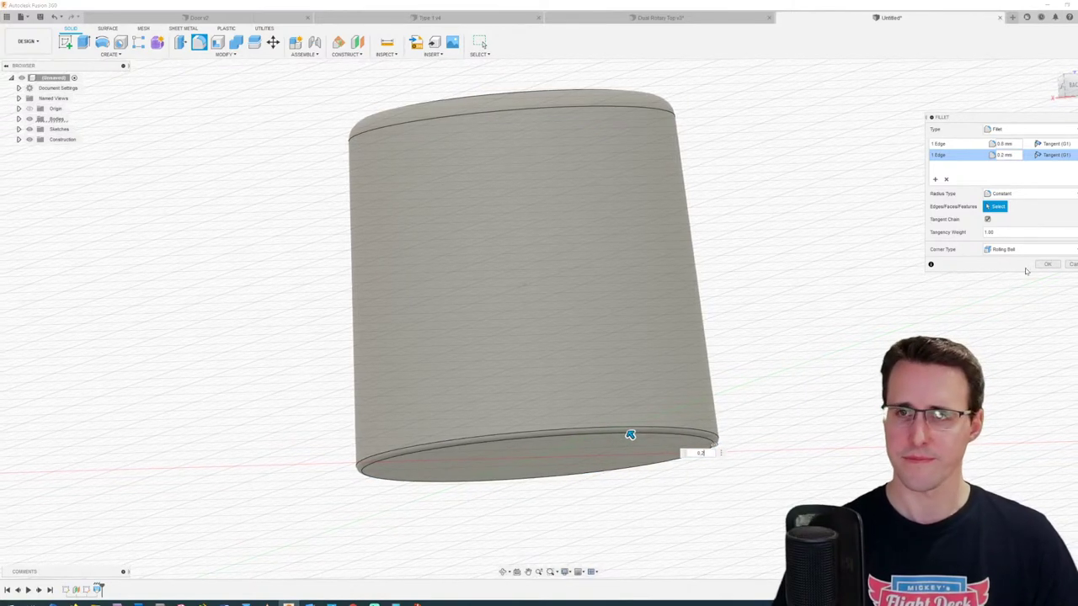
pyautogui.click(1046, 265)
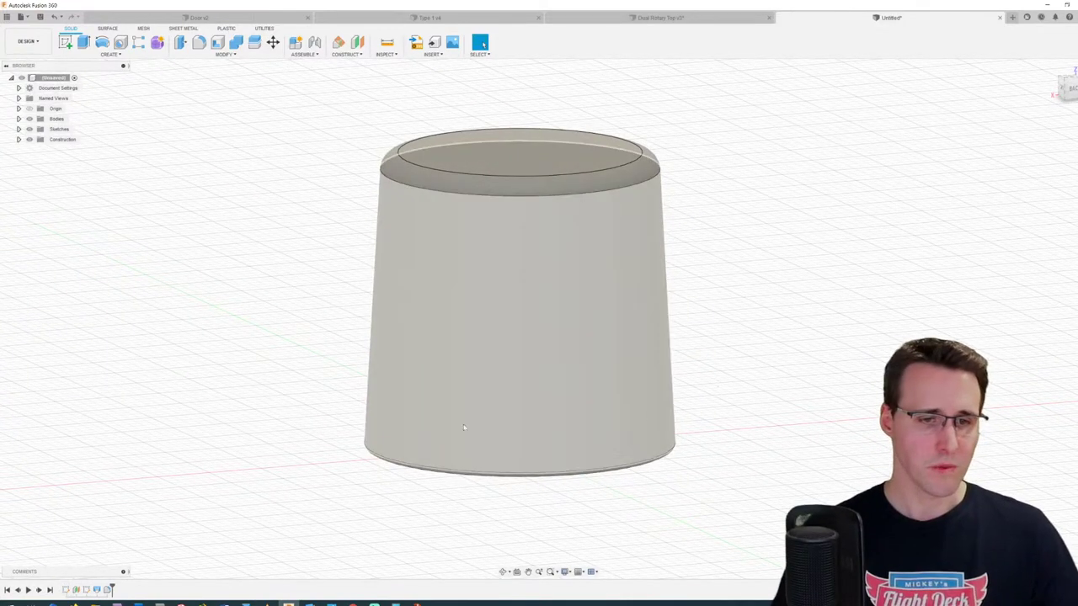
# Step: Examine the flutes of the GAIN knob in the pedestal photo in Photos, then return to the Fusion 360 design
pyautogui.moveTo(332, 603)
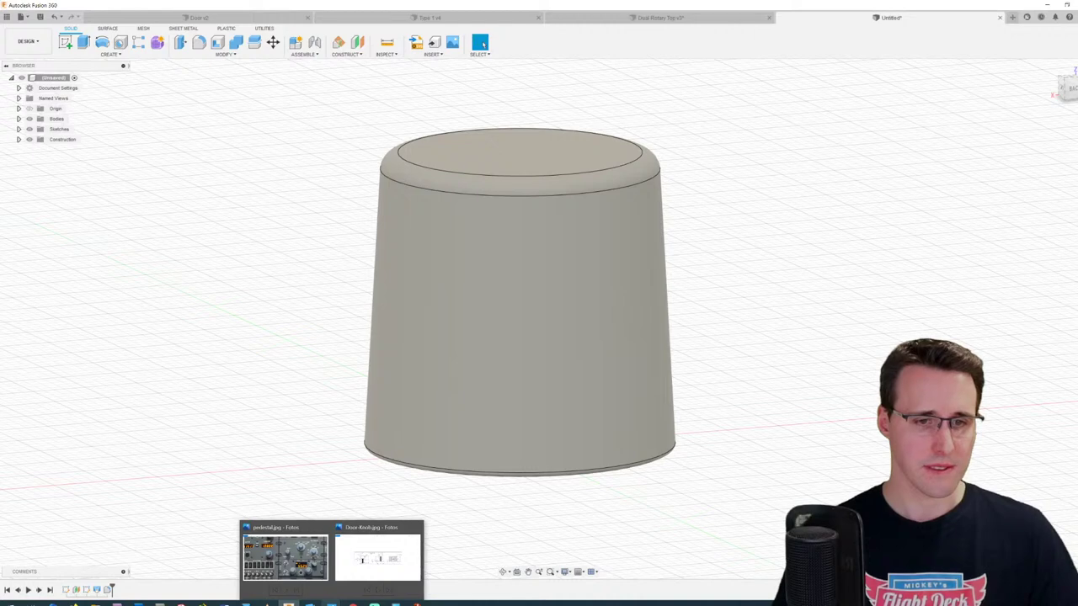
pyautogui.click(415, 527)
pyautogui.click(403, 527)
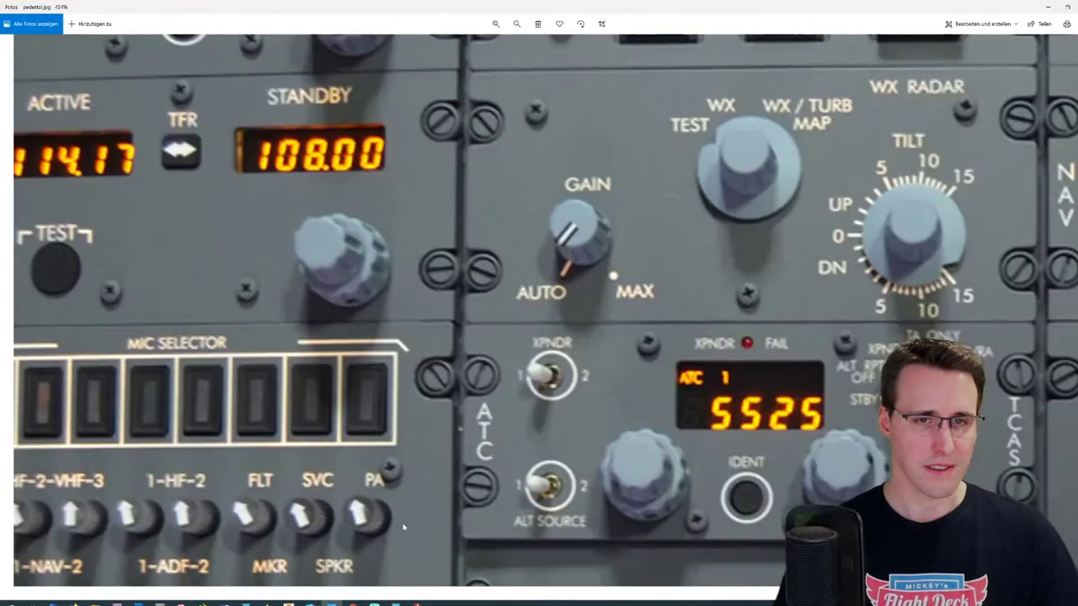
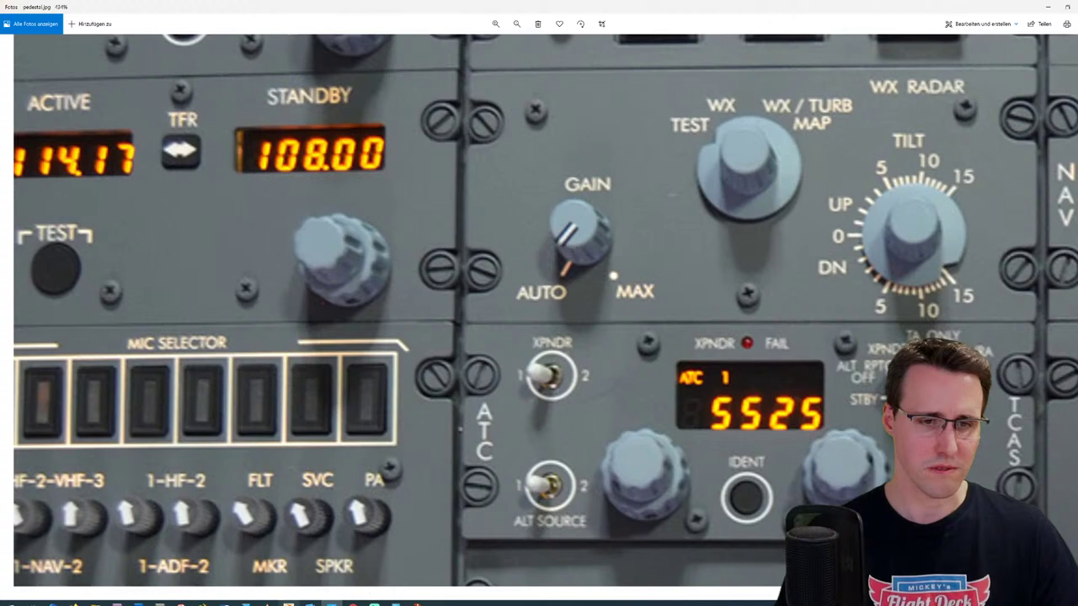
pyautogui.click(288, 602)
# Step: Hide the lofted knob body so that only the grid and origin area remain in view
pyautogui.keyDown('shift'); pyautogui.moveTo(547, 279); pyautogui.dragTo(741, 284, button='middle'); pyautogui.keyUp('shift')
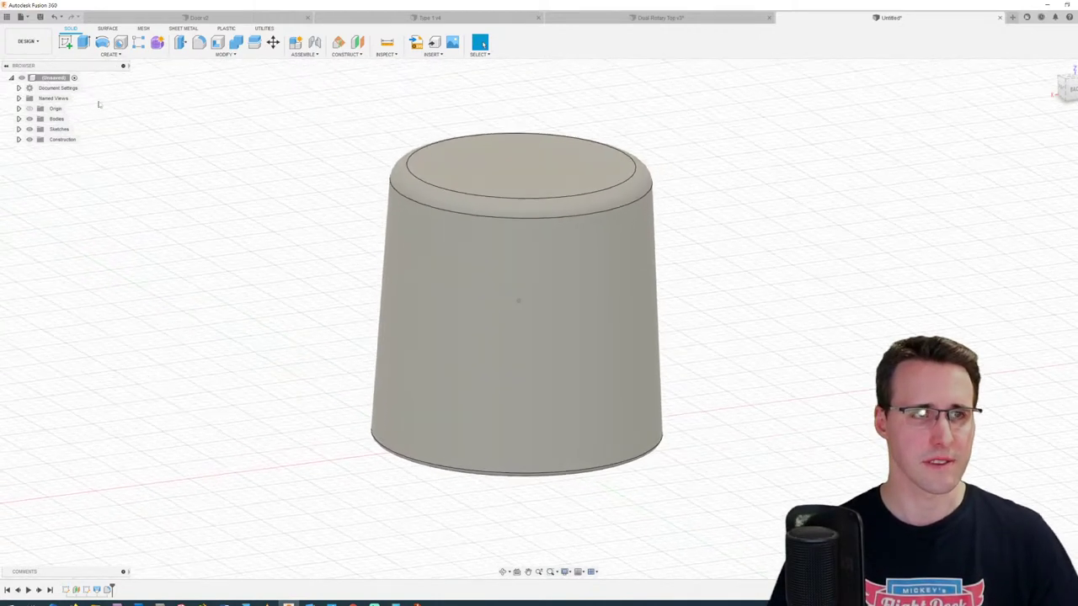
pyautogui.keyDown('shift'); pyautogui.moveTo(98, 104); pyautogui.dragTo(91, 115, button='middle'); pyautogui.keyUp('shift')
pyautogui.click(35, 140)
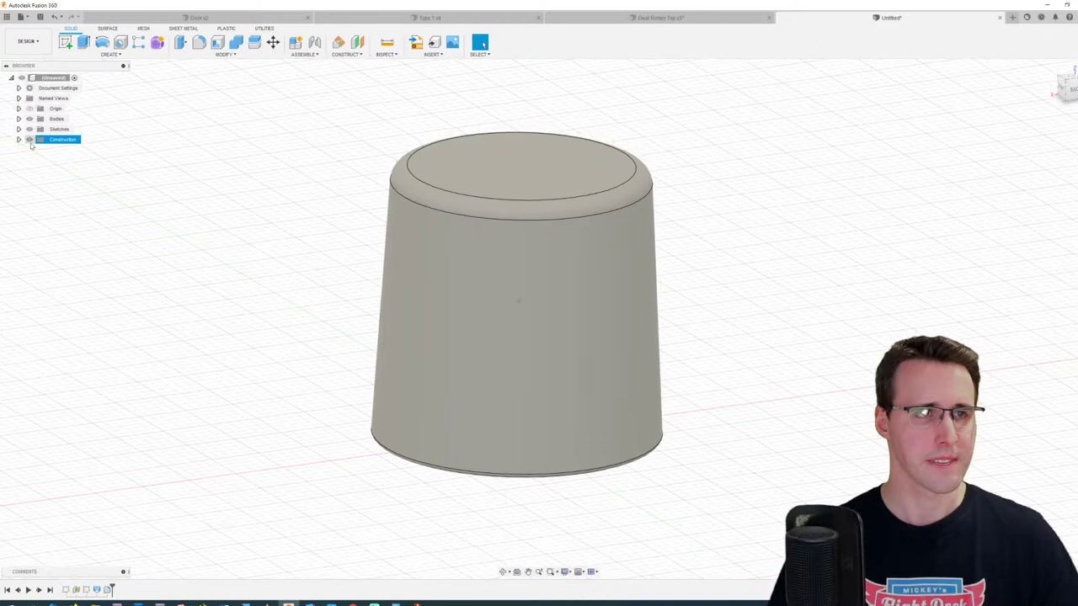
pyautogui.click(19, 118)
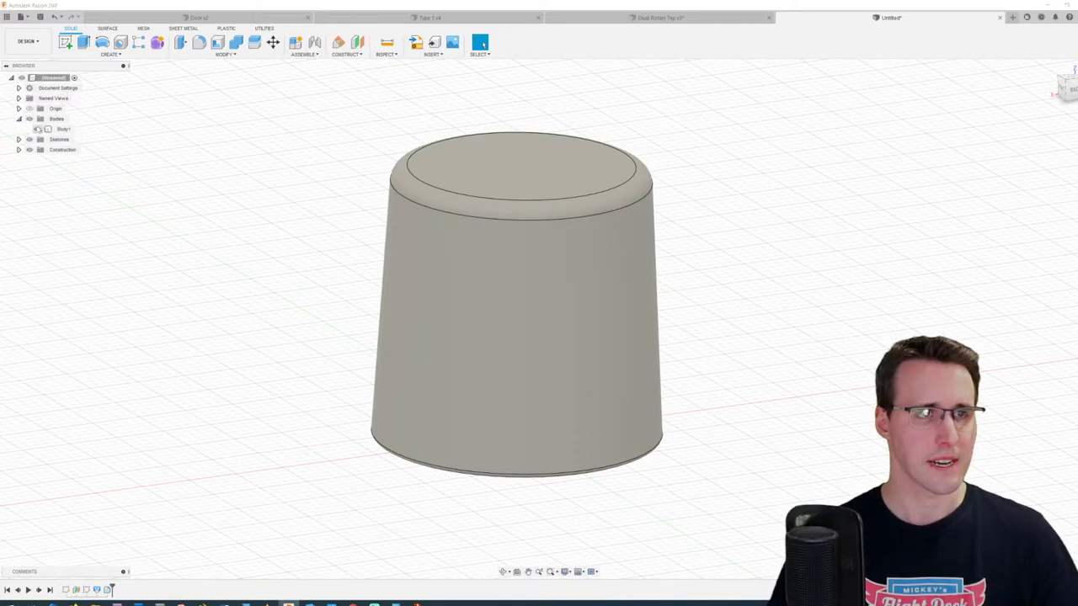
pyautogui.click(38, 130)
pyautogui.moveTo(168, 125)
pyautogui.keyDown('shift'); pyautogui.mouseDown(button='middle')
pyautogui.moveTo(180, 123)
pyautogui.moveTo(178, 136)
pyautogui.mouseUp(button='middle'); pyautogui.keyUp('shift')
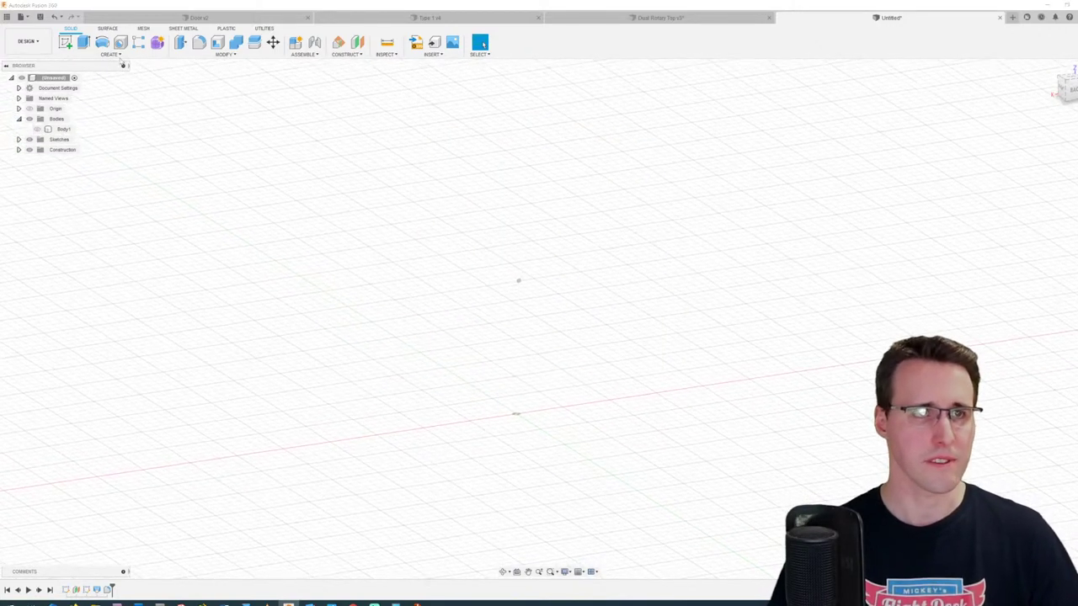
# Step: Create a cylinder as a new body at the origin on the horizontal plane, 2 mm in diameter and 10 mm high
pyautogui.click(112, 55)
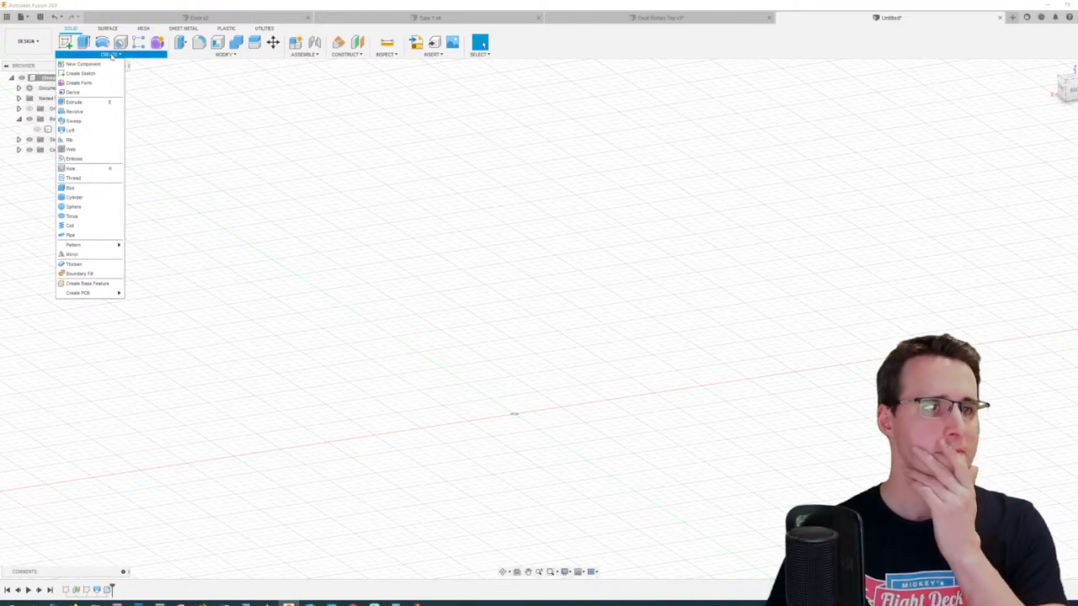
pyautogui.click(87, 198)
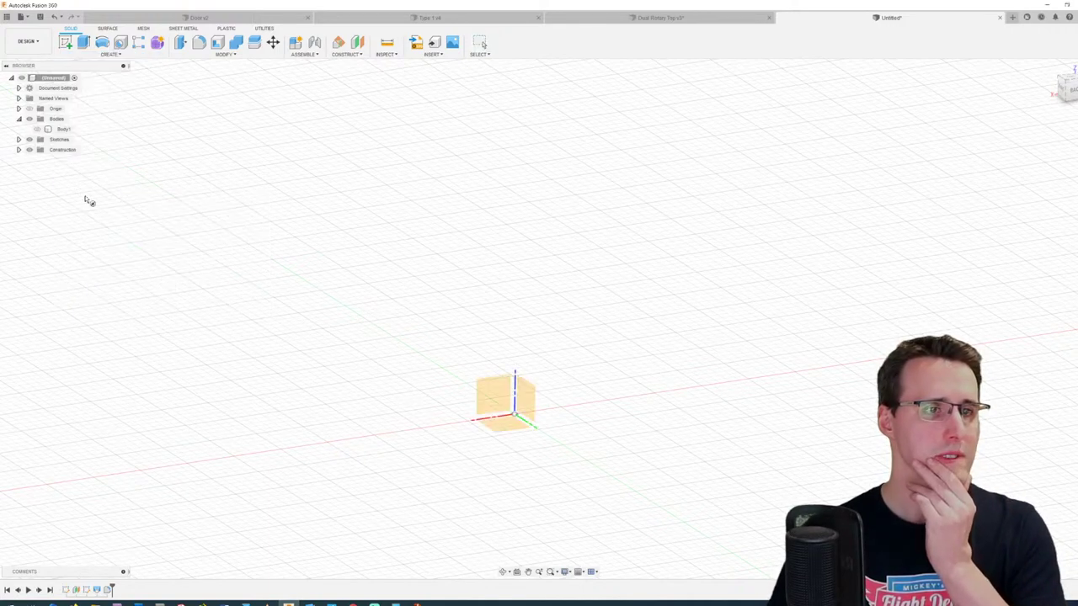
pyautogui.click(508, 430)
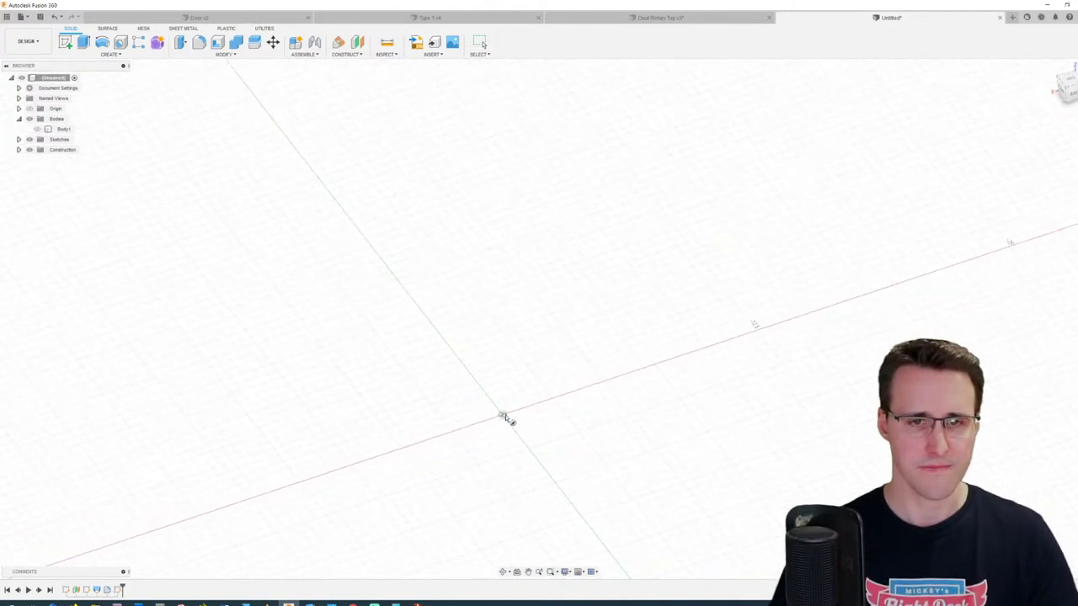
pyautogui.click(505, 417)
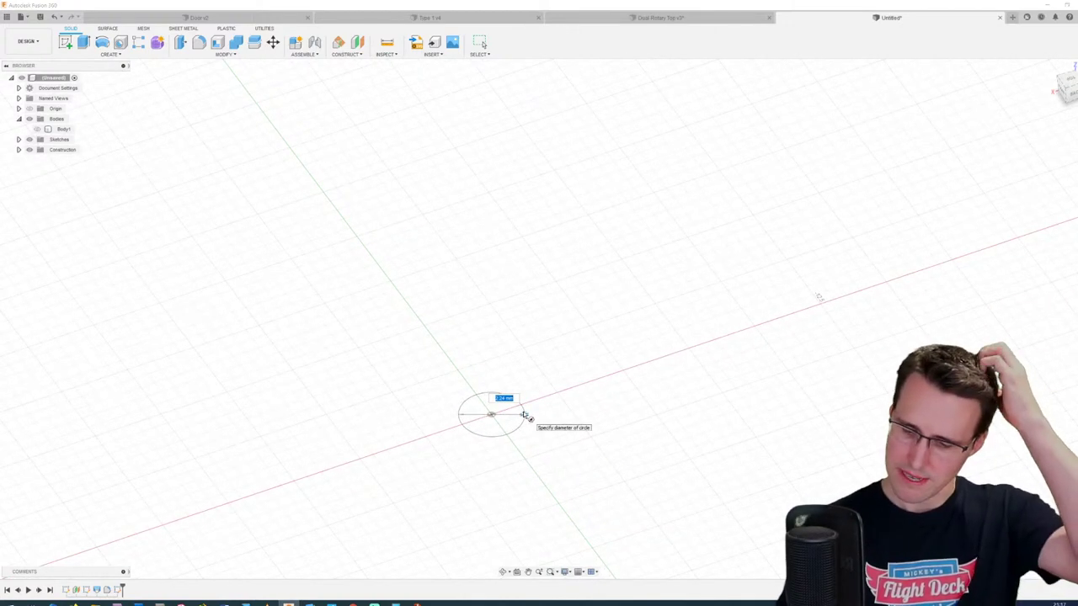
pyautogui.write('2.5')
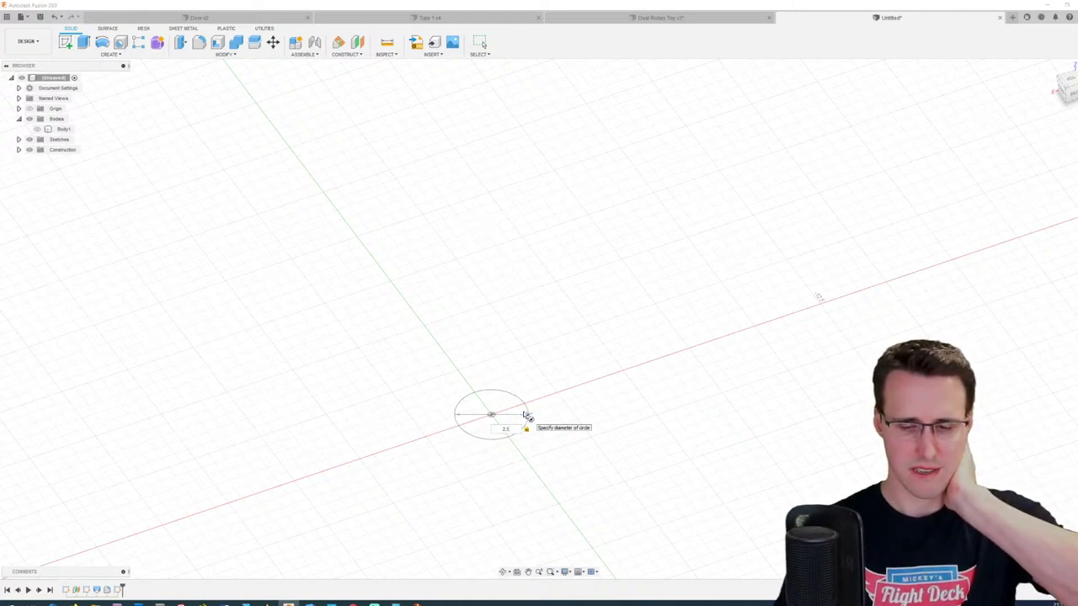
pyautogui.press('BackSpace')
pyautogui.press('BackSpace')
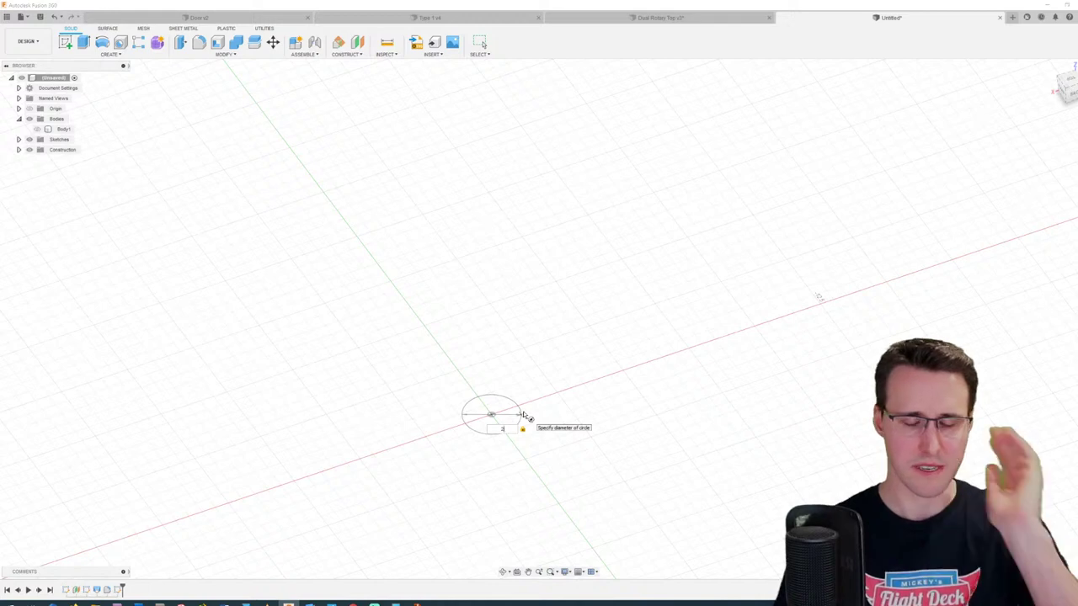
pyautogui.press('Return')
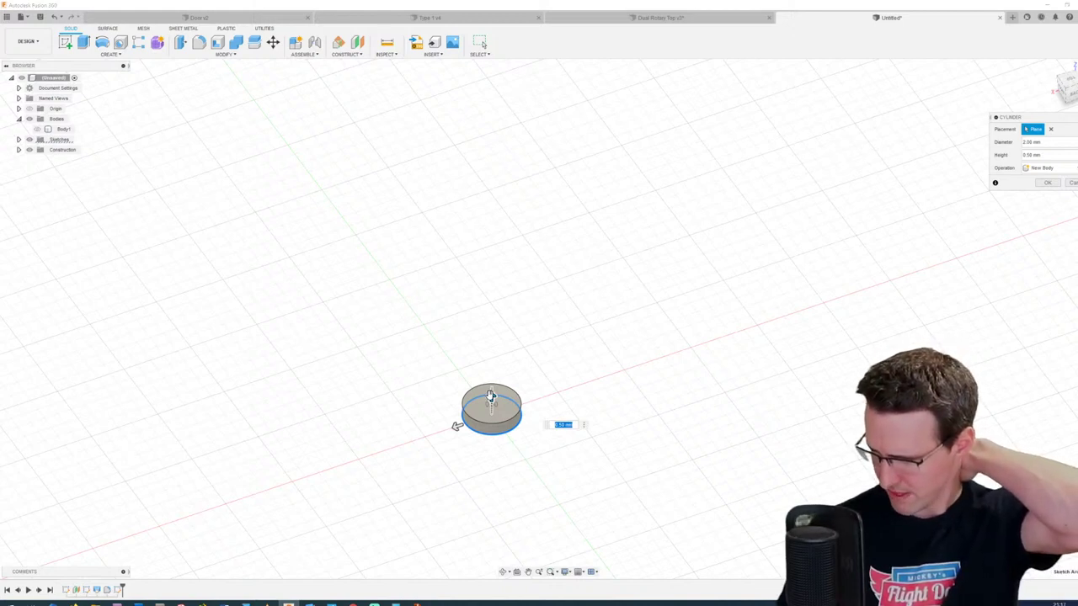
pyautogui.write('10')
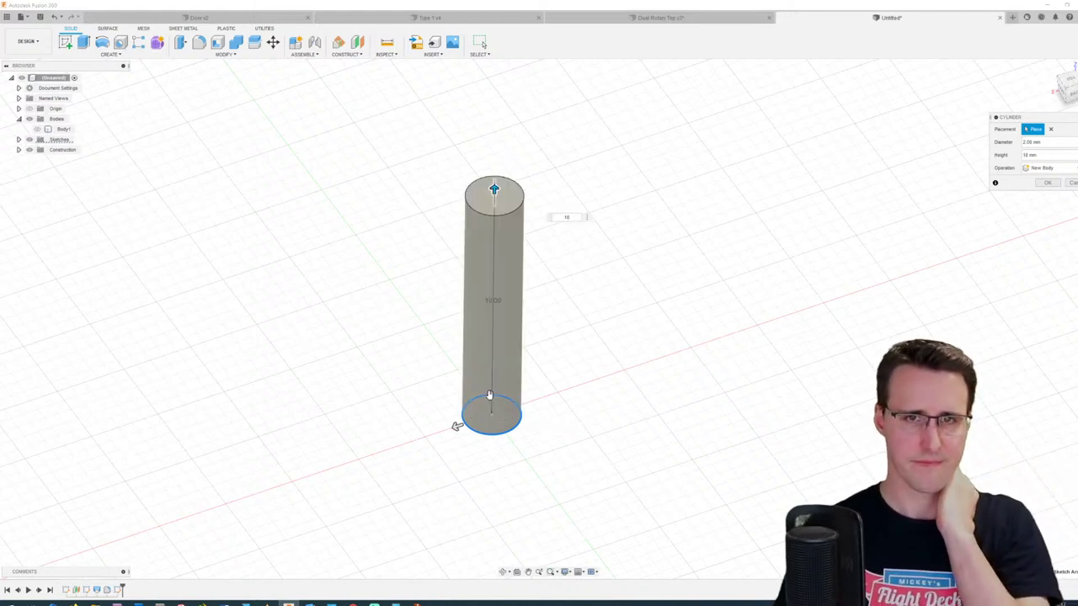
pyautogui.press('Return')
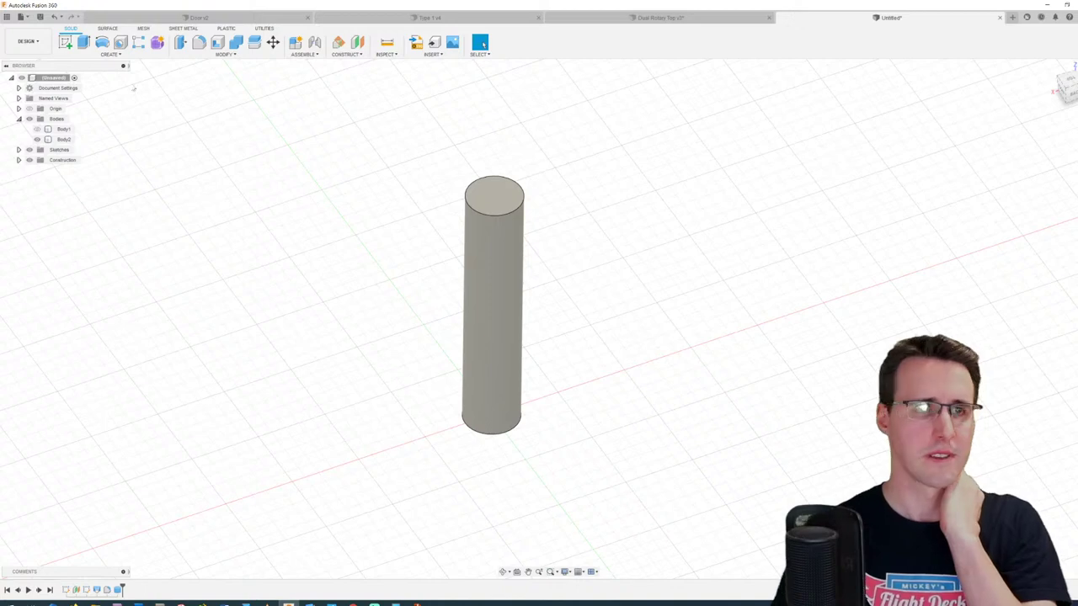
# Step: Fillet the top and bottom faces of the cylinder with a 1 mm radius to round both ends
pyautogui.click(199, 42)
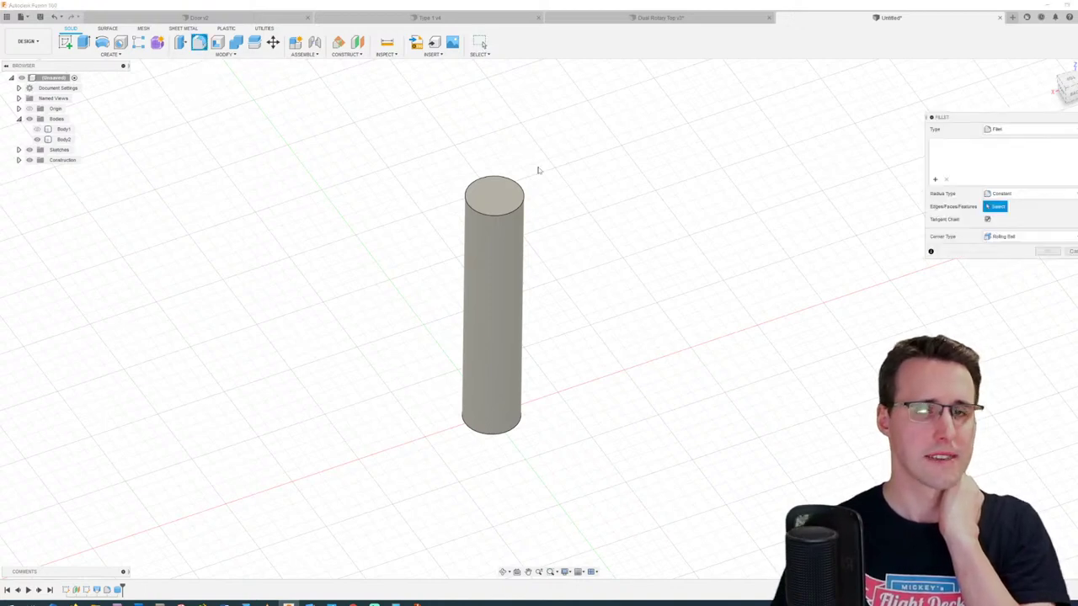
pyautogui.click(519, 200)
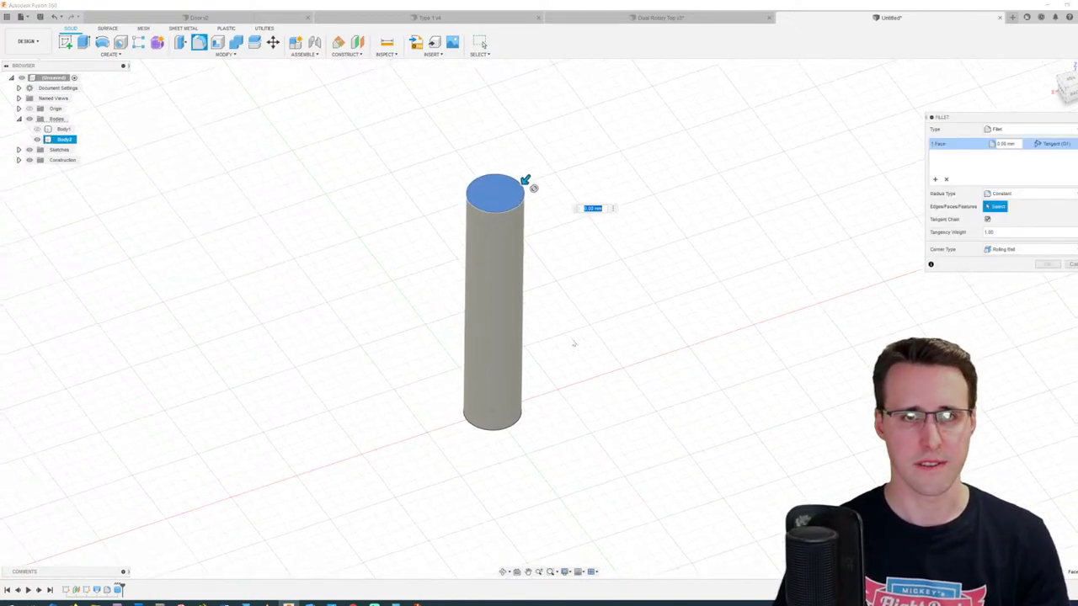
pyautogui.keyDown('shift'); pyautogui.moveTo(572, 342); pyautogui.dragTo(516, 347, button='middle'); pyautogui.keyUp('shift')
pyautogui.click(491, 324)
pyautogui.keyDown('shift'); pyautogui.moveTo(473, 489); pyautogui.dragTo(447, 510, button='middle'); pyautogui.keyUp('shift')
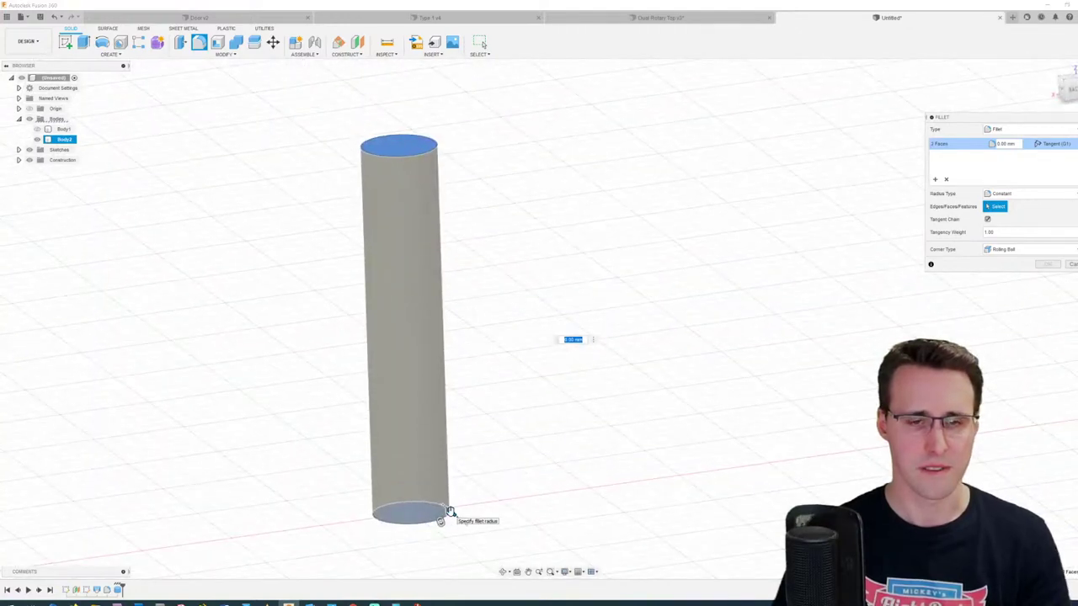
pyautogui.moveTo(450, 511); pyautogui.dragTo(438, 502)
pyautogui.write('1')
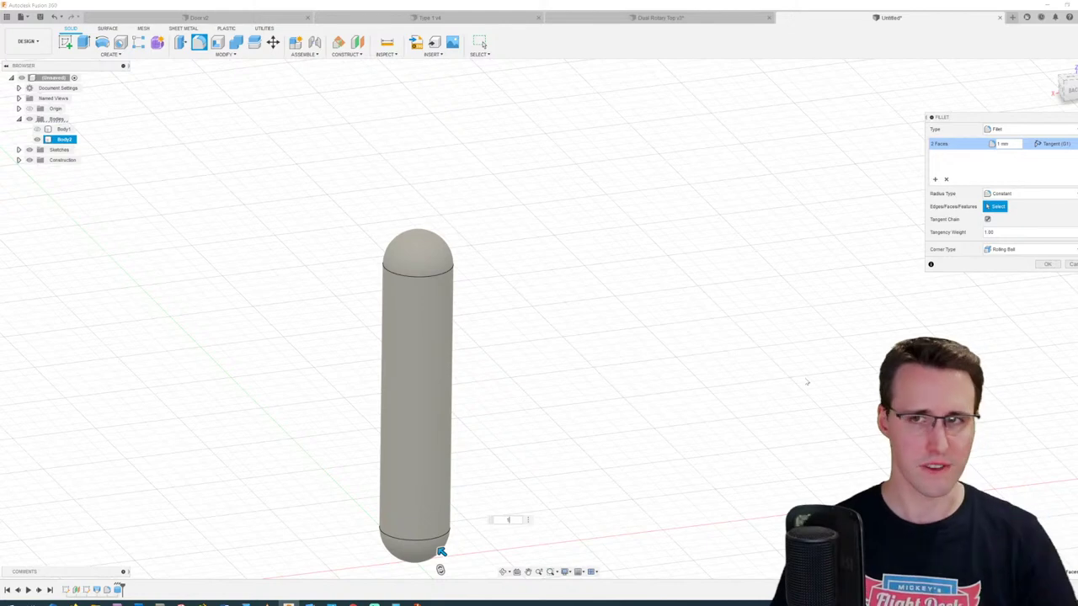
pyautogui.click(1042, 265)
pyautogui.scroll(-4, 544, 279)
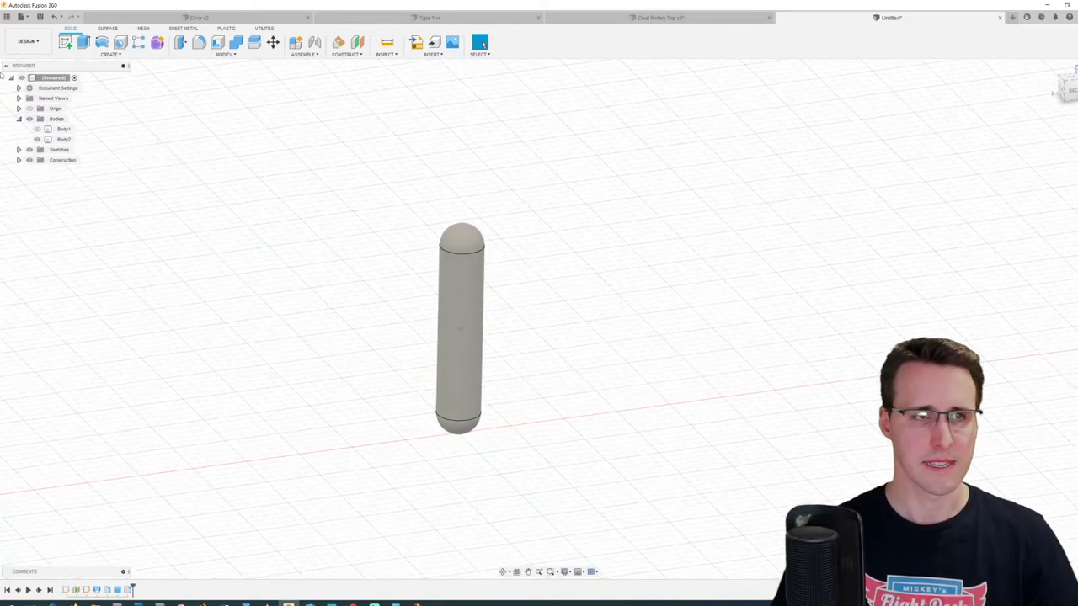
# Step: Show the tapered knob body around the cylinder and start Measure to check the lower part of its side
pyautogui.click(52, 130)
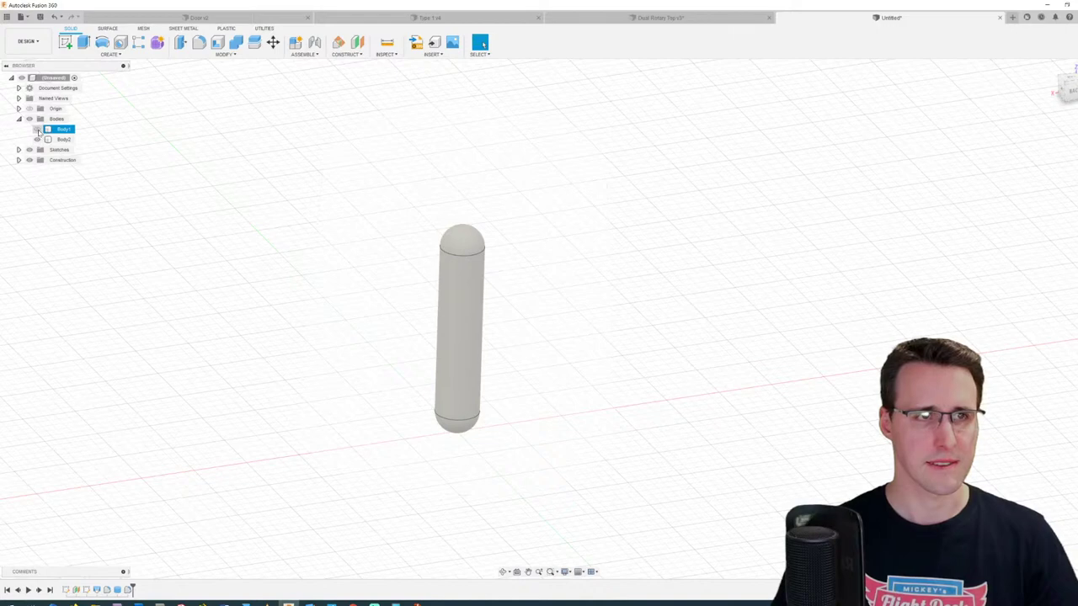
pyautogui.click(37, 129)
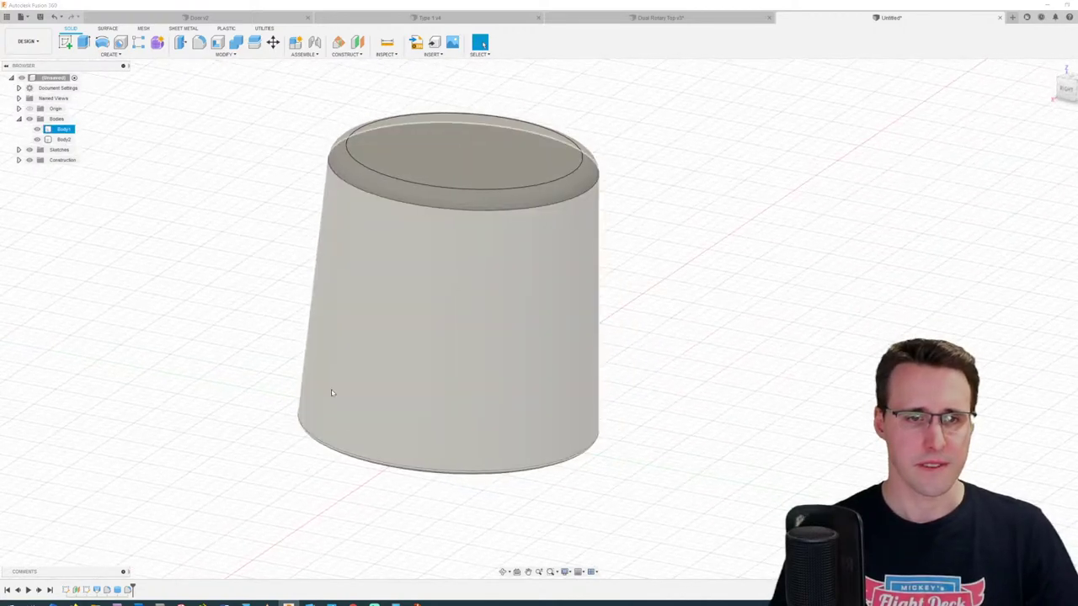
pyautogui.click(295, 430)
pyautogui.click(472, 377)
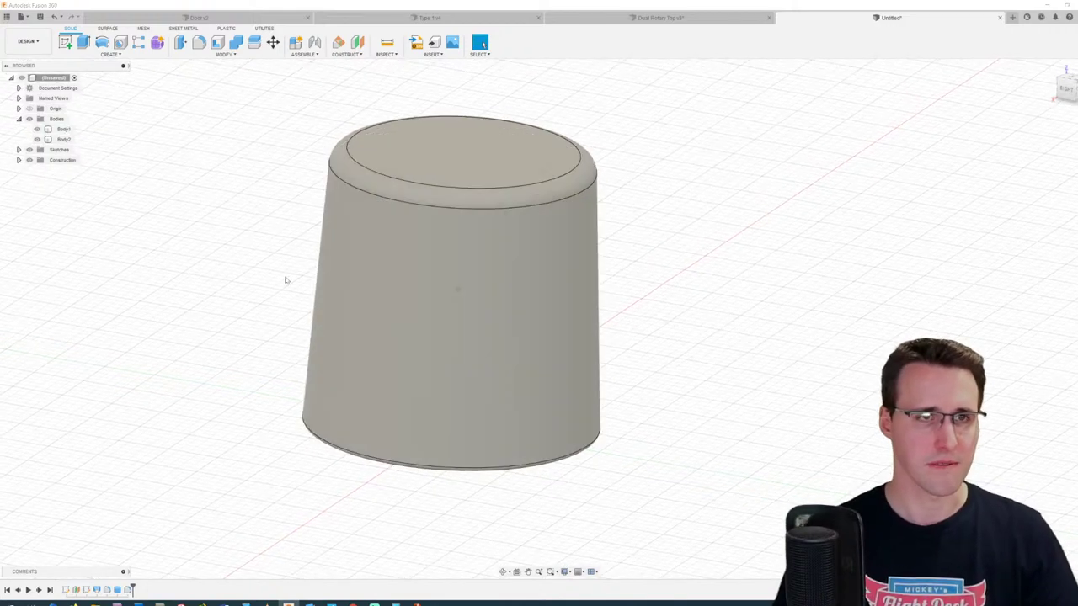
pyautogui.click(387, 42)
pyautogui.keyDown('shift'); pyautogui.moveTo(399, 457); pyautogui.dragTo(390, 436, button='middle'); pyautogui.keyUp('shift')
pyautogui.click(388, 425)
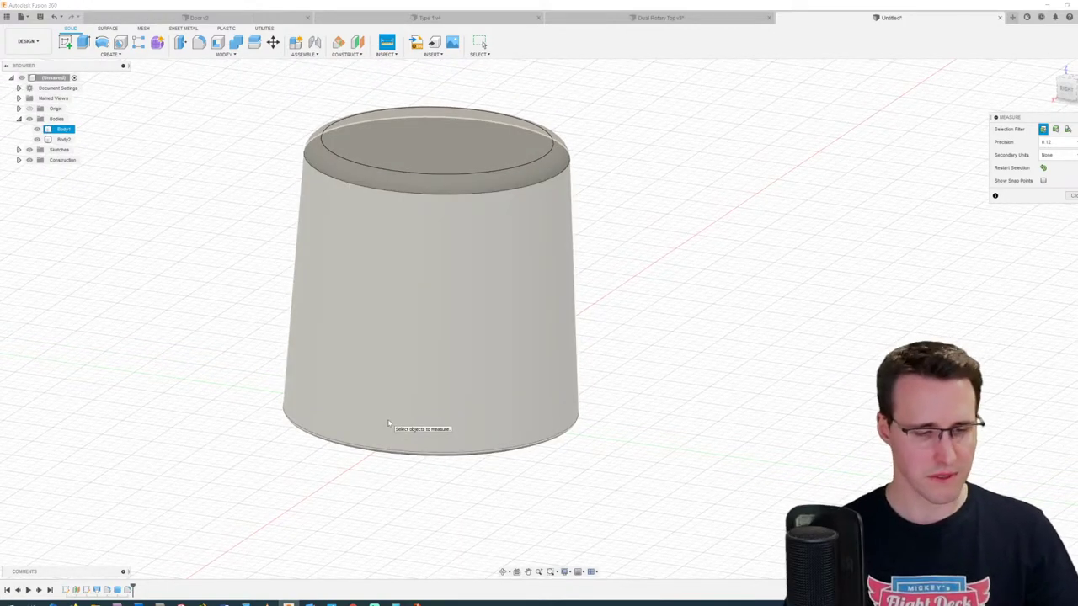
pyautogui.keyDown('shift'); pyautogui.moveTo(388, 423); pyautogui.dragTo(387, 421, button='middle'); pyautogui.keyUp('shift')
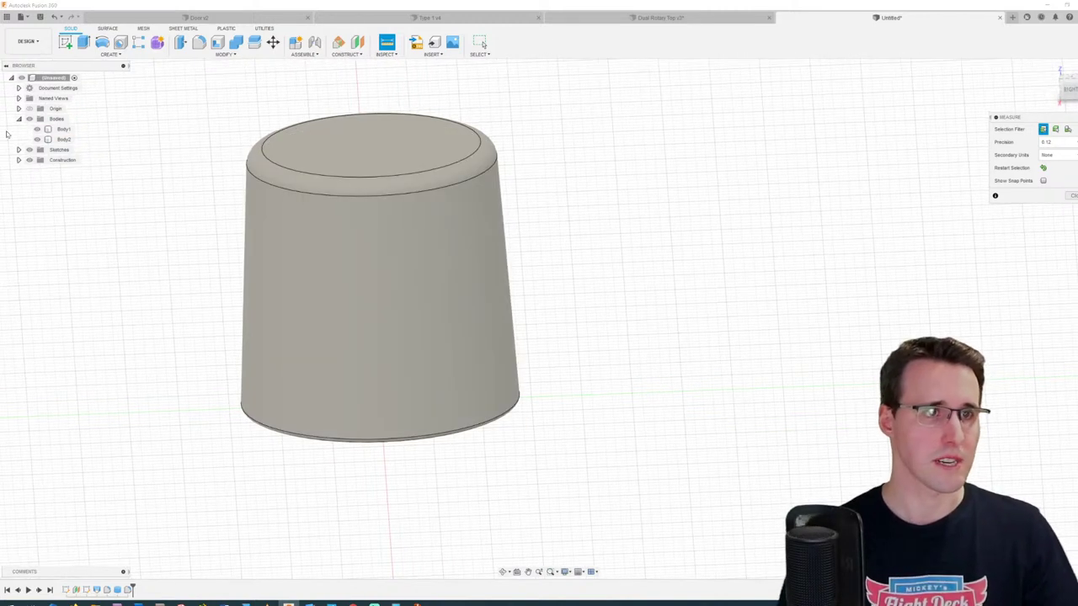
# Step: Hide the knob body and move the rounded cylinder 6 mm along Y, away from the origin
pyautogui.click(37, 129)
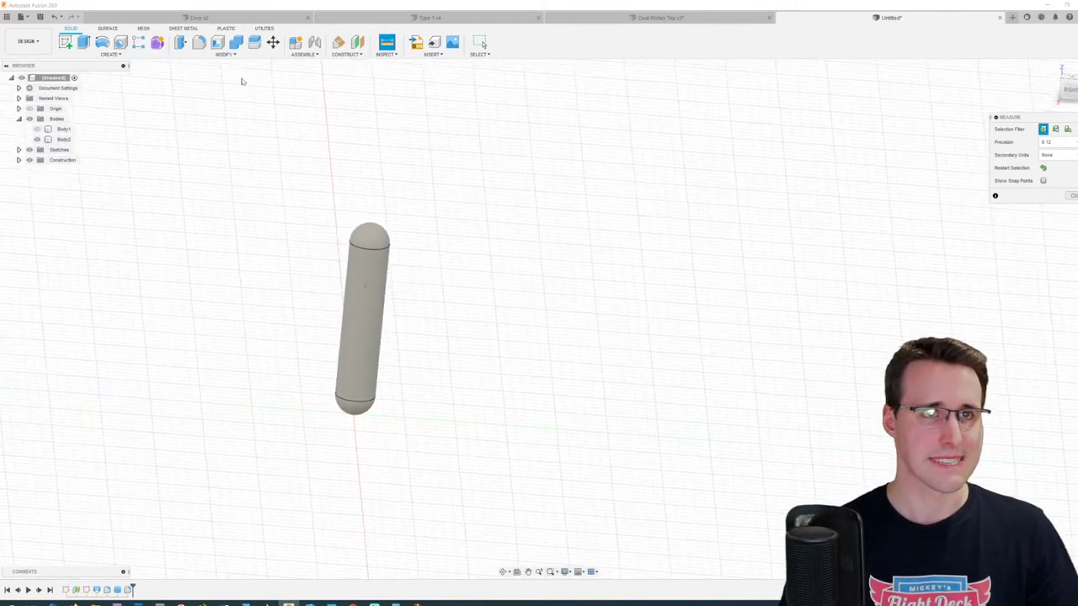
pyautogui.click(274, 42)
pyautogui.click(349, 289)
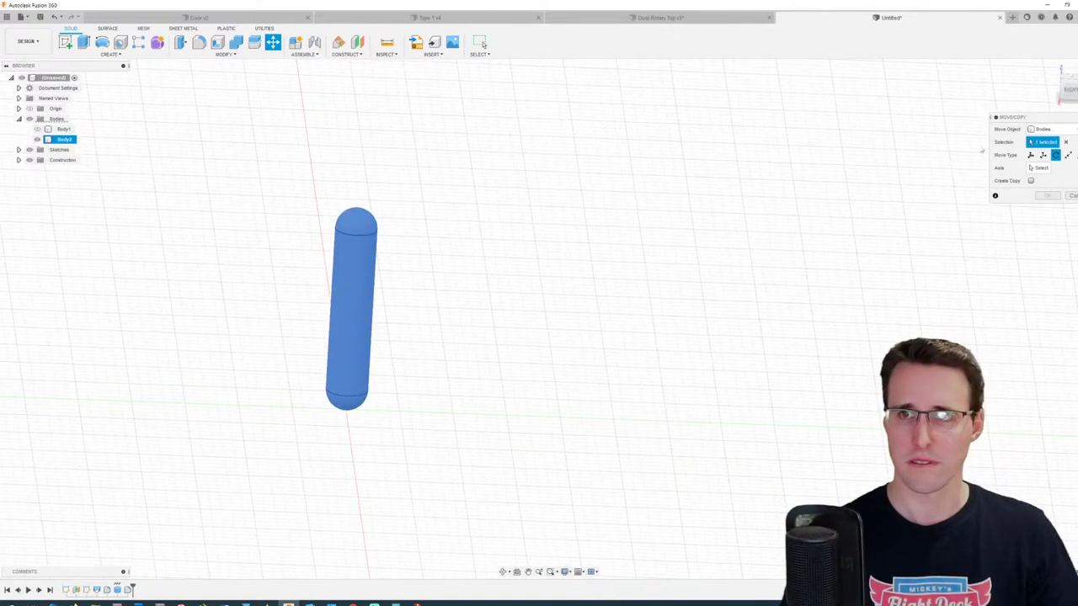
pyautogui.click(1031, 155)
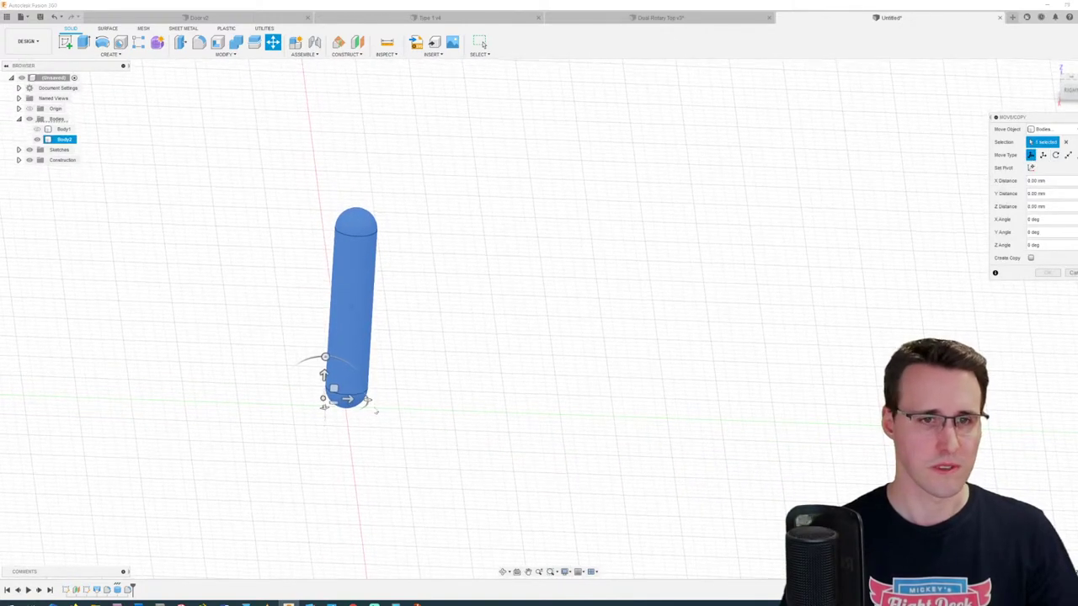
pyautogui.click(352, 400)
pyautogui.moveTo(352, 400); pyautogui.dragTo(362, 399)
pyautogui.write('6')
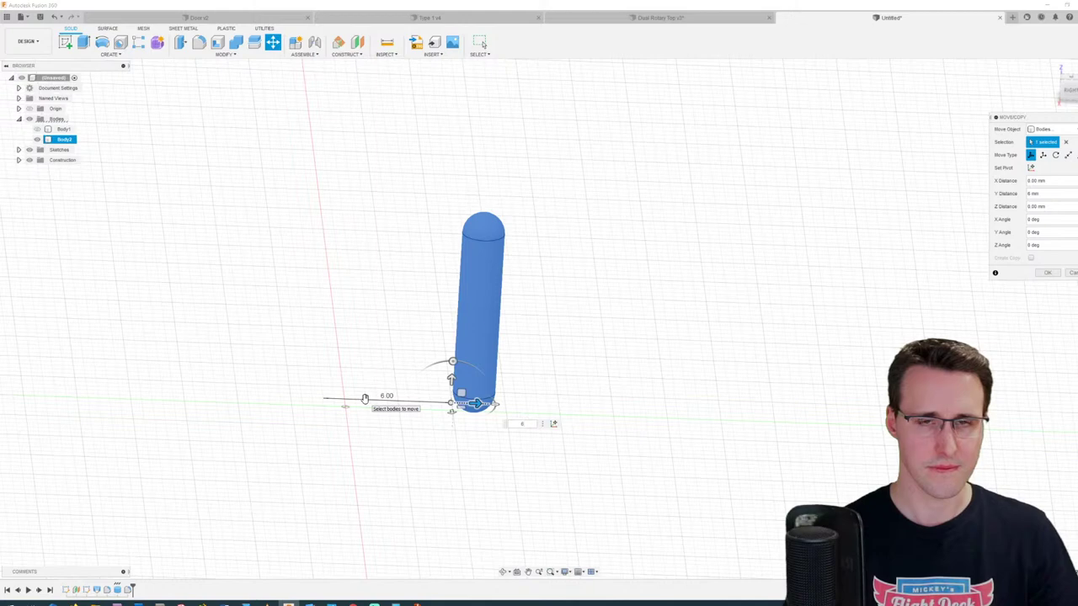
pyautogui.press('Return')
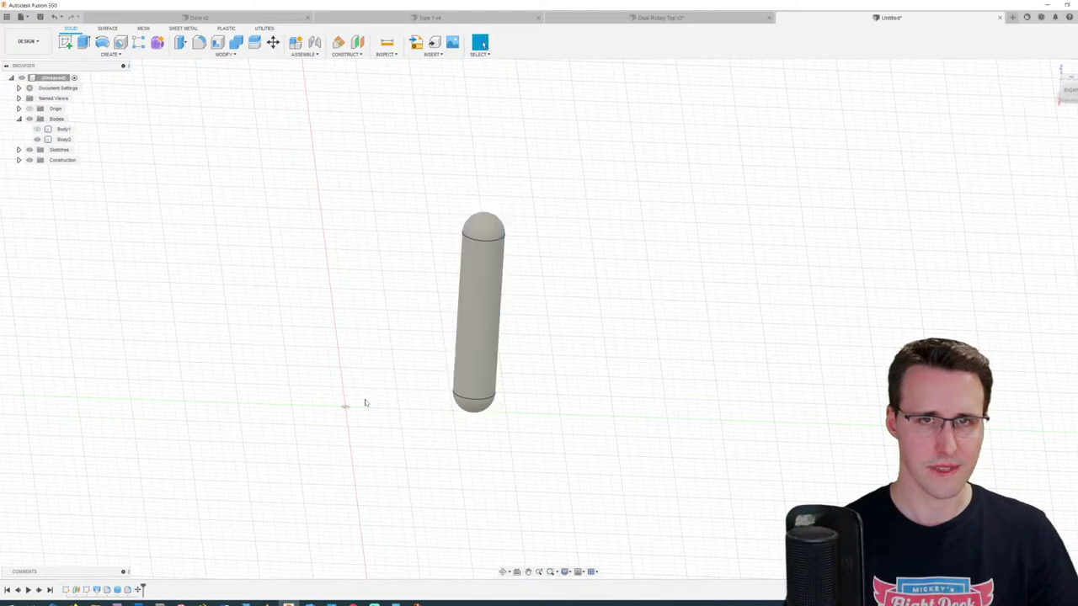
# Step: Show the knob body again, compare the cylinder with the GAIN knob's flutes in the pedestal photo in Photos, and return to Fusion 360
pyautogui.click(37, 129)
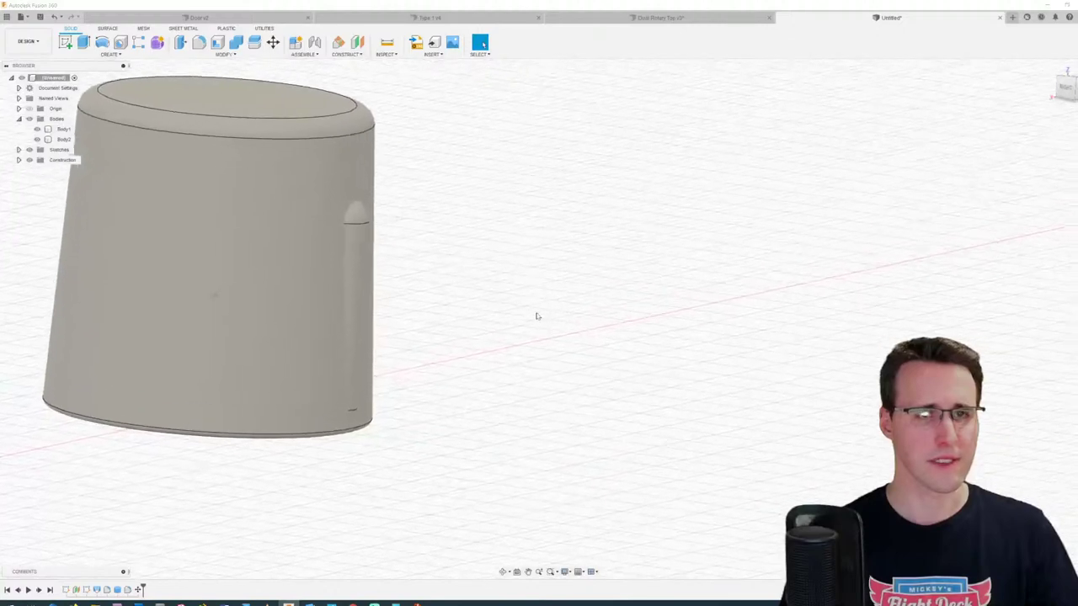
pyautogui.scroll(1, 537, 316)
pyautogui.click(359, 212)
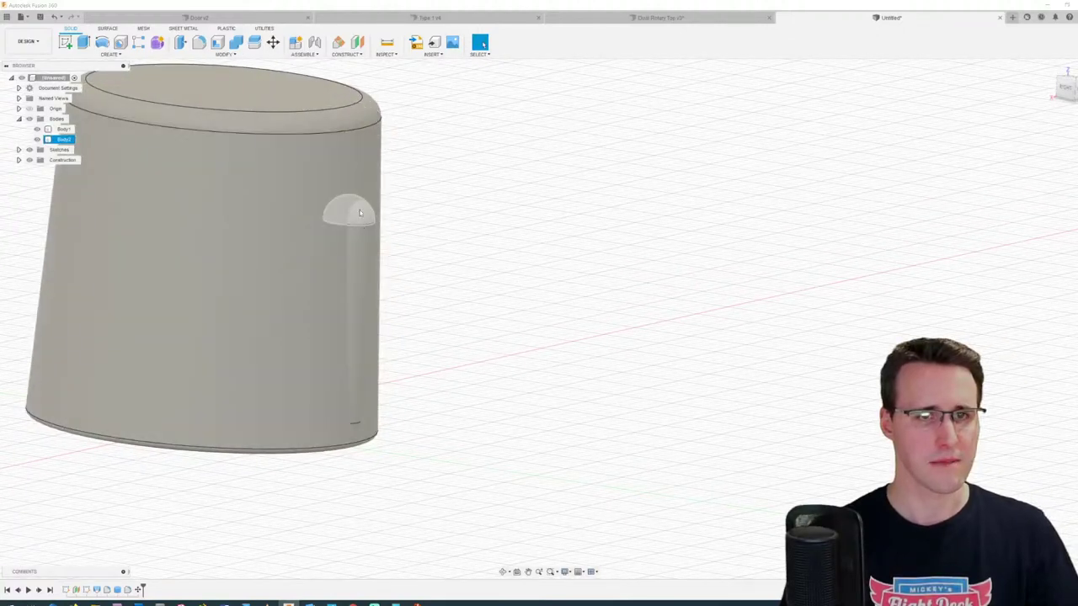
pyautogui.keyDown('shift'); pyautogui.moveTo(468, 426); pyautogui.dragTo(494, 406, button='middle'); pyautogui.keyUp('shift')
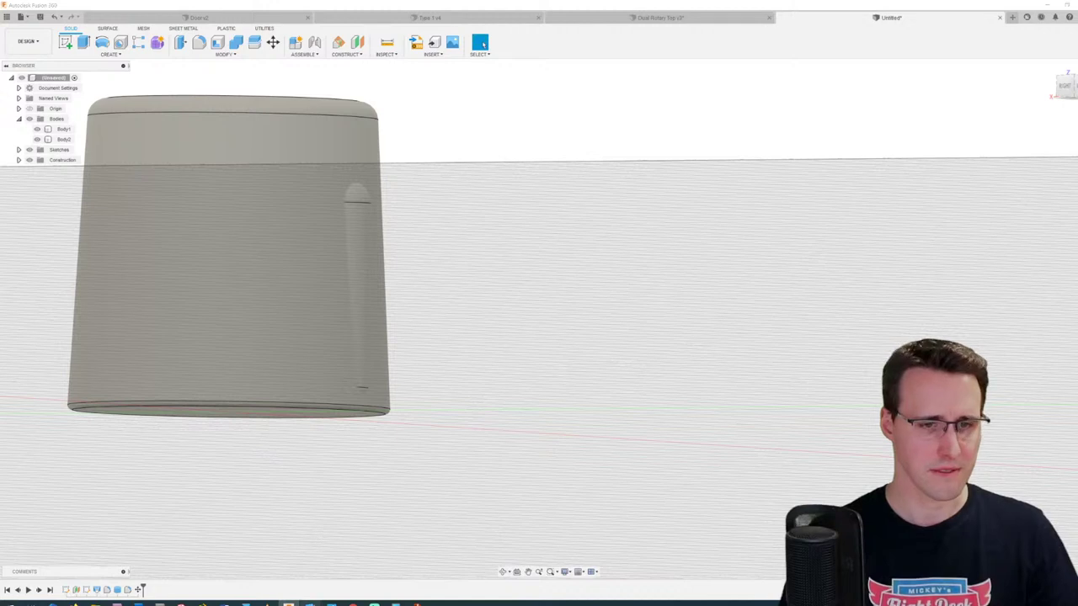
pyautogui.click(332, 603)
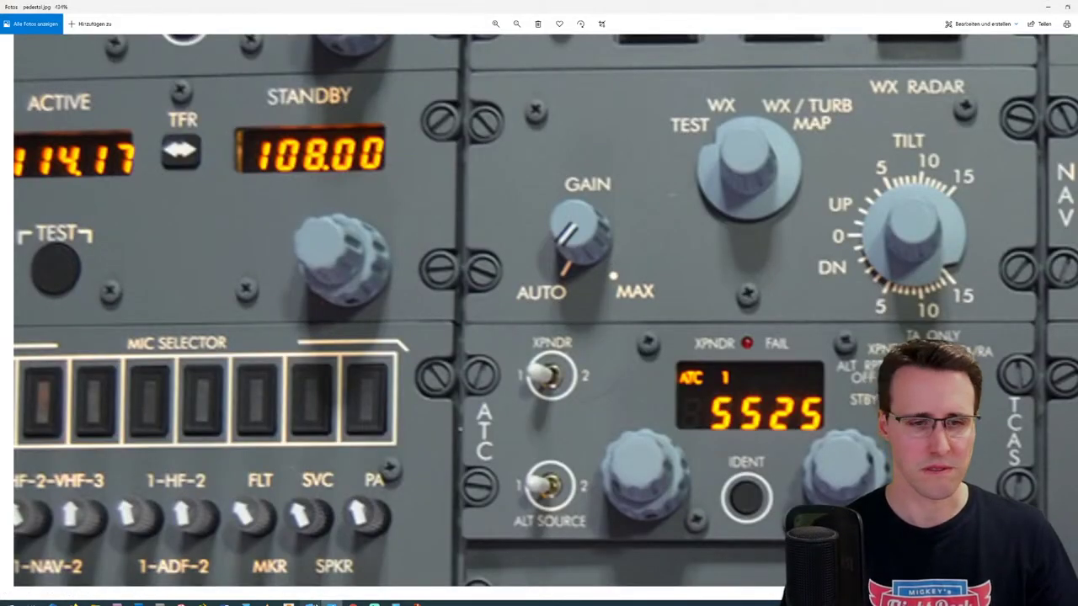
pyautogui.click(288, 602)
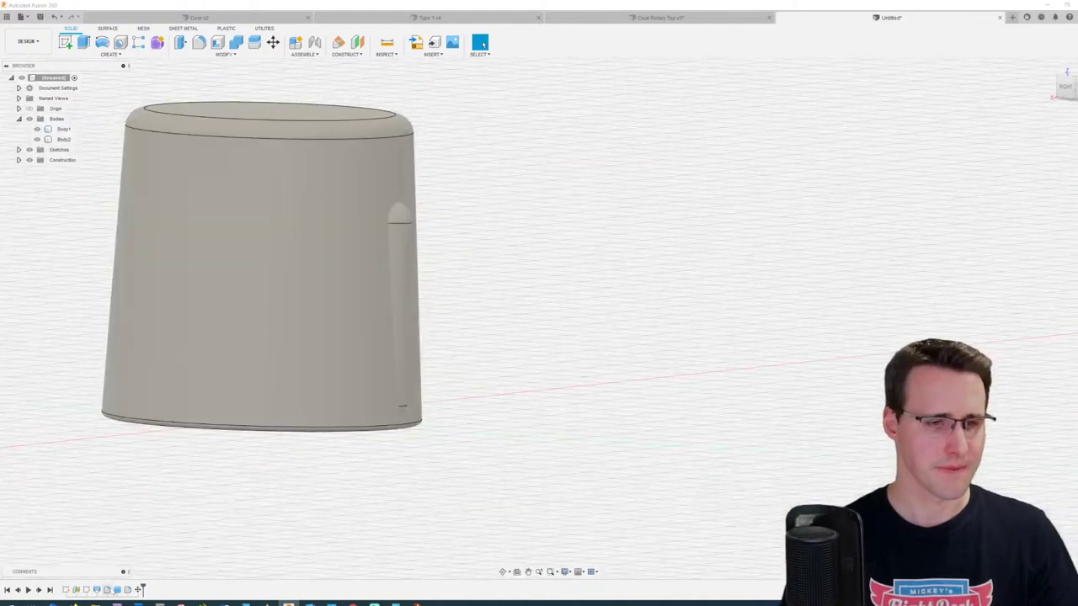
# Step: Edit the flute cylinder's original feature and set its height to 11 mm
pyautogui.doubleClick(117, 589)
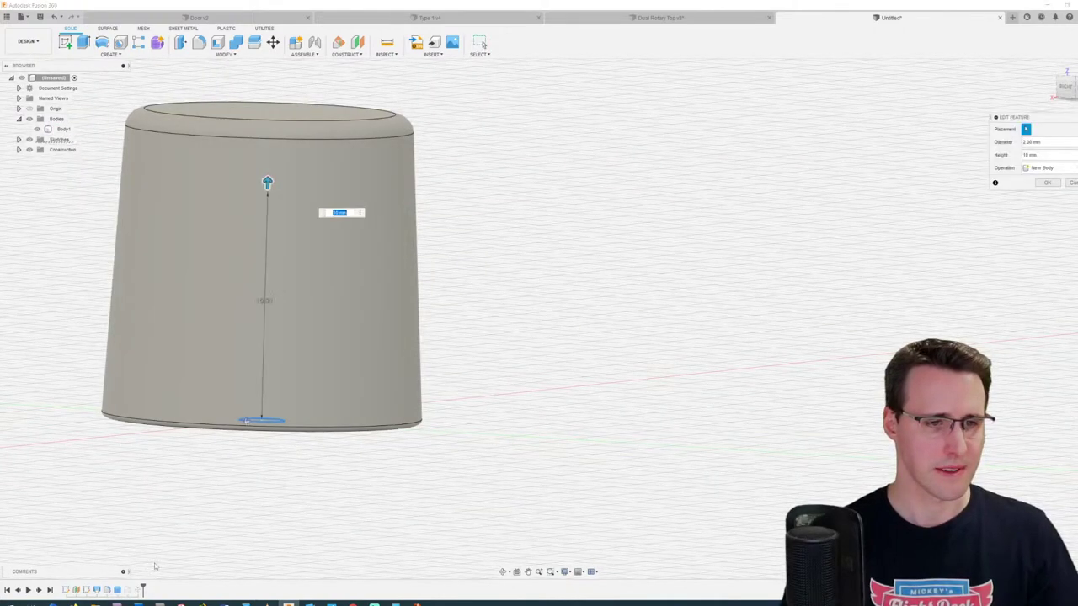
pyautogui.write('11')
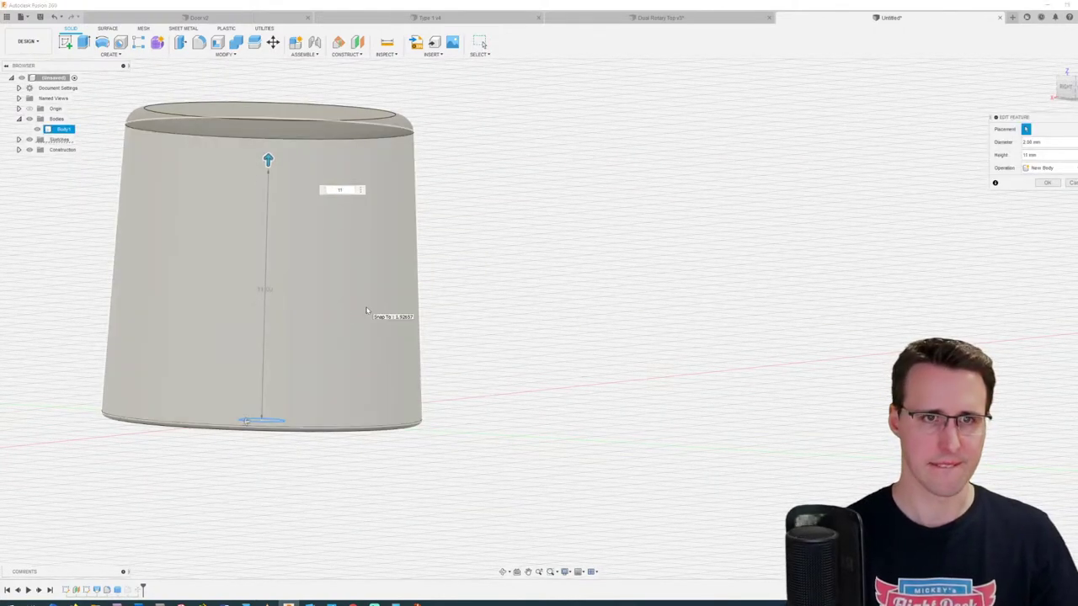
pyautogui.press('Return')
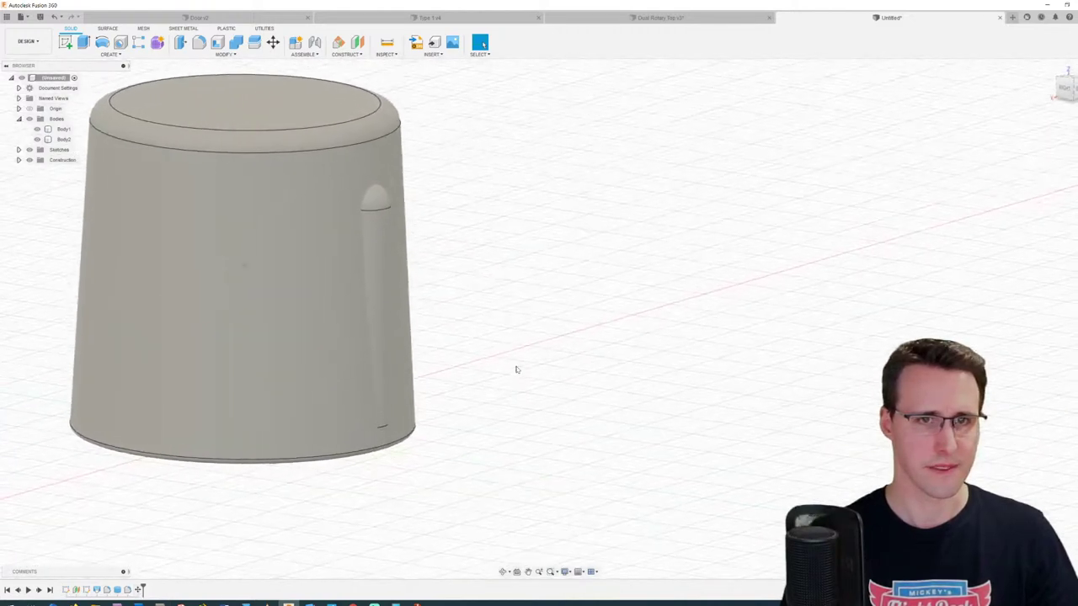
# Step: Move the rounded flute cylinder 1.1 mm up along Z at the knob's side wall
pyautogui.keyDown('shift'); pyautogui.moveTo(516, 369); pyautogui.dragTo(494, 344, button='middle'); pyautogui.keyUp('shift')
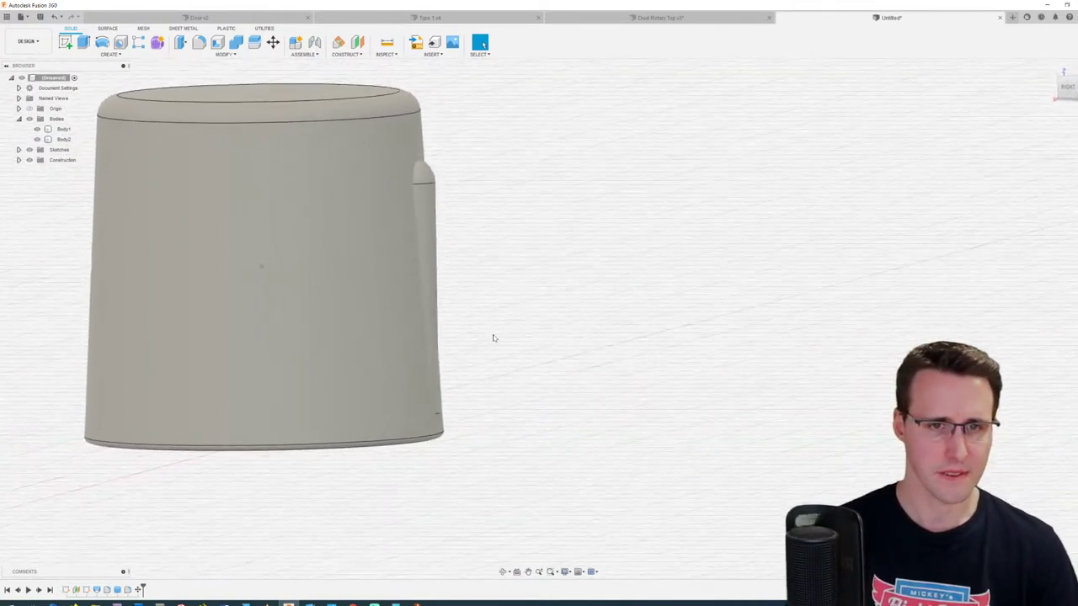
pyautogui.press('m')
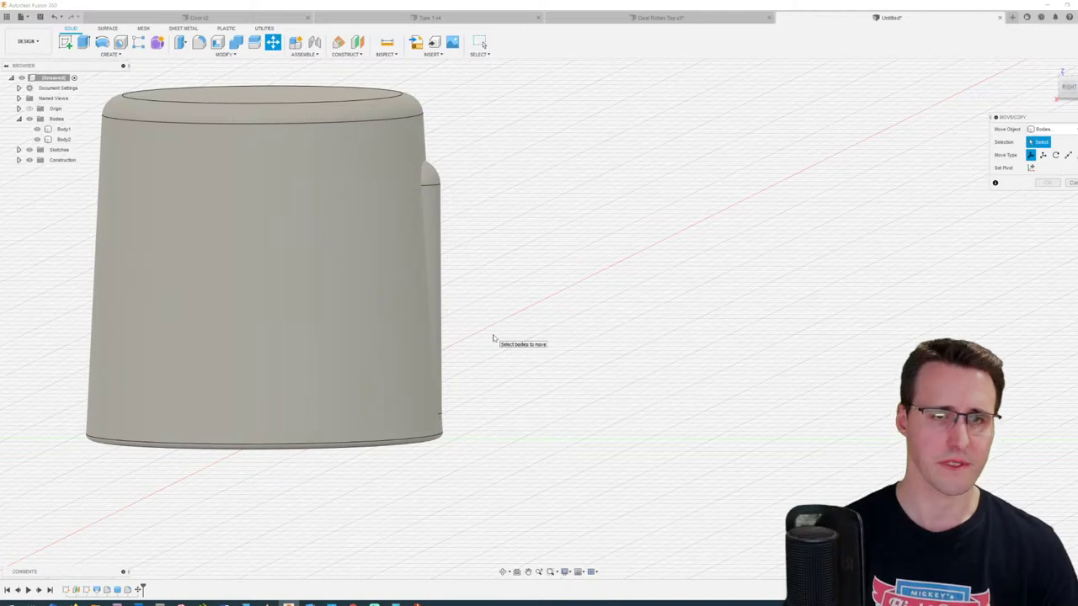
pyautogui.click(433, 224)
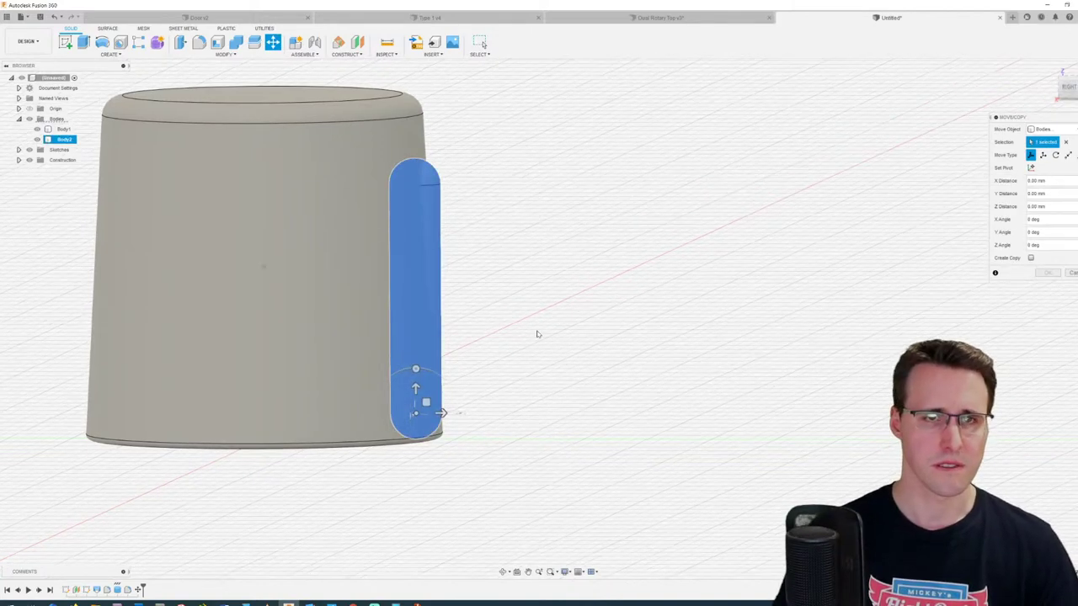
pyautogui.moveTo(415, 389); pyautogui.dragTo(419, 365)
pyautogui.keyDown('shift'); pyautogui.moveTo(618, 385); pyautogui.dragTo(595, 370, button='middle'); pyautogui.keyUp('shift')
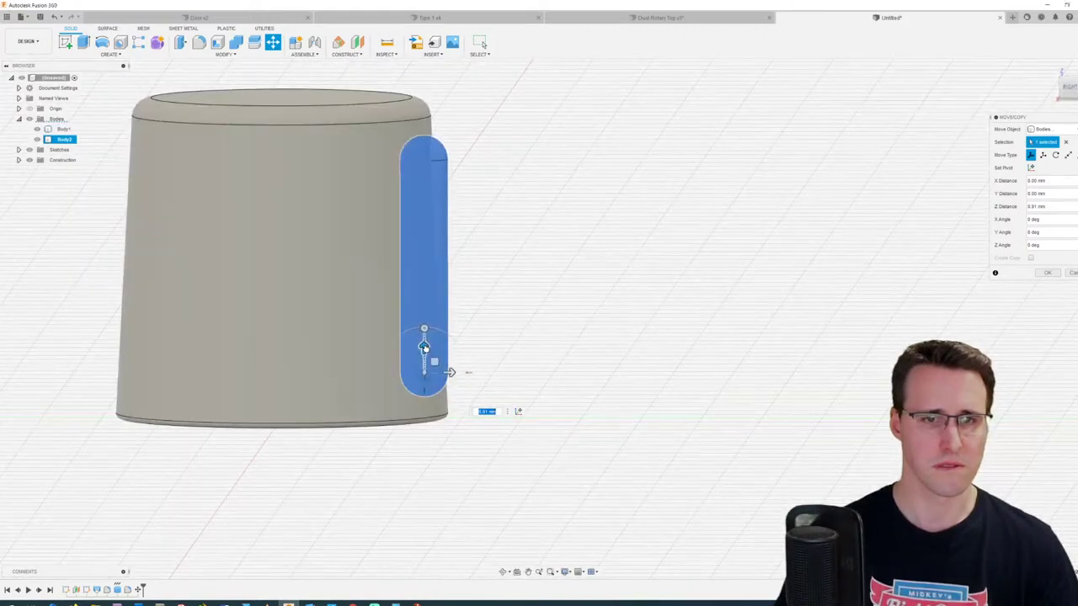
pyautogui.moveTo(423, 348); pyautogui.dragTo(424, 342)
pyautogui.keyDown('shift'); pyautogui.moveTo(586, 346); pyautogui.dragTo(642, 345, button='middle'); pyautogui.keyUp('shift')
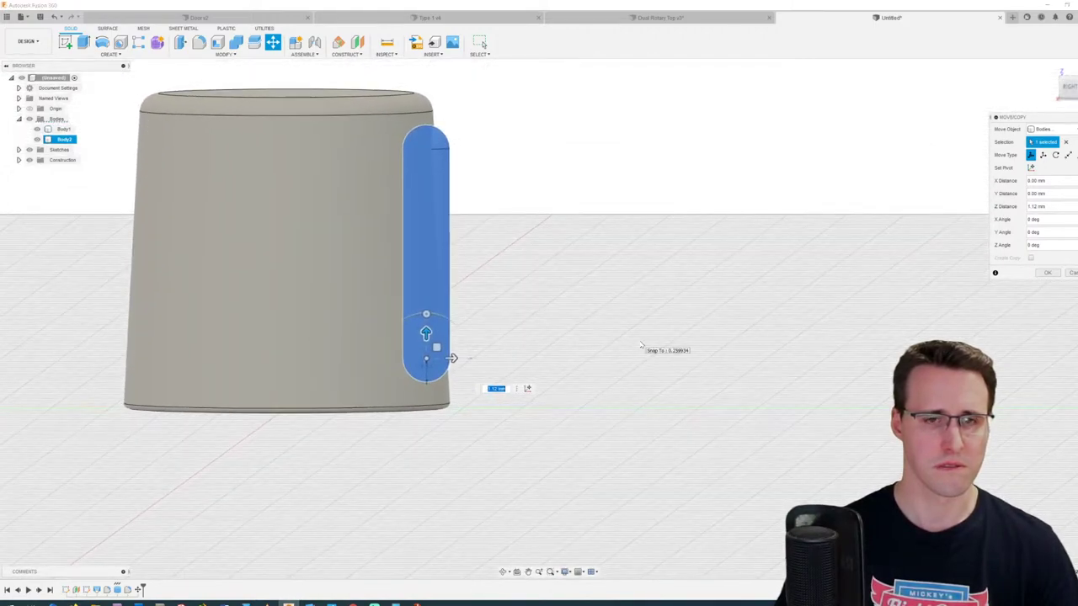
pyautogui.write('1.1')
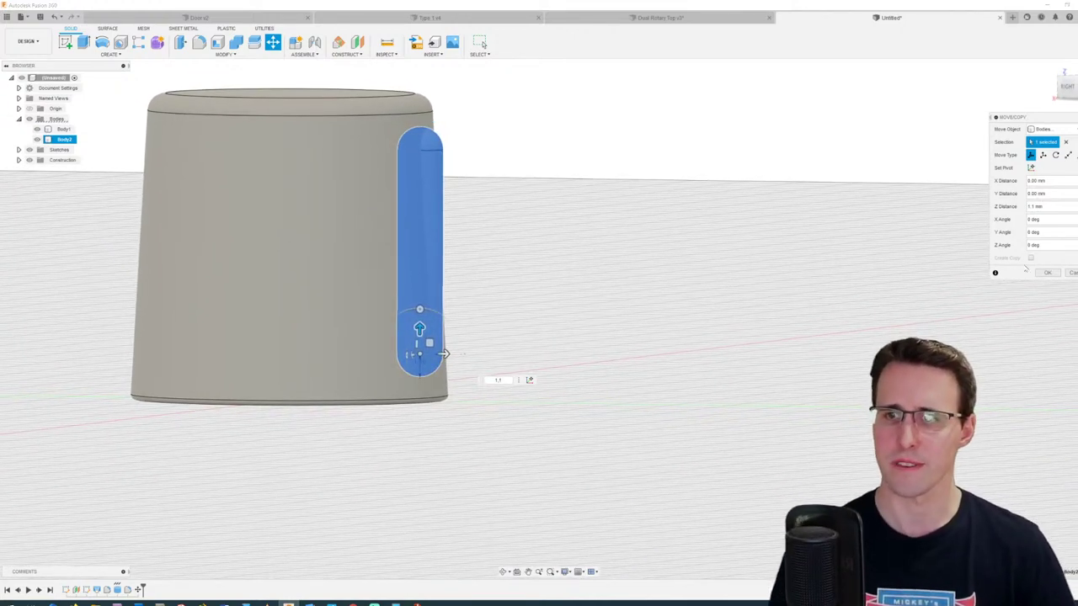
pyautogui.click(1049, 273)
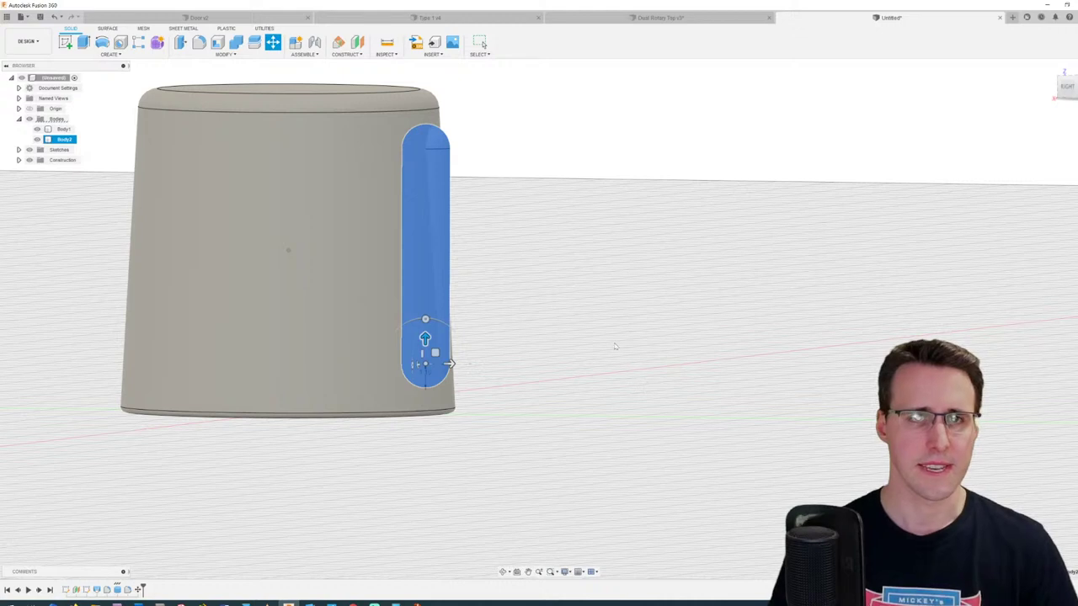
pyautogui.press('Escape')
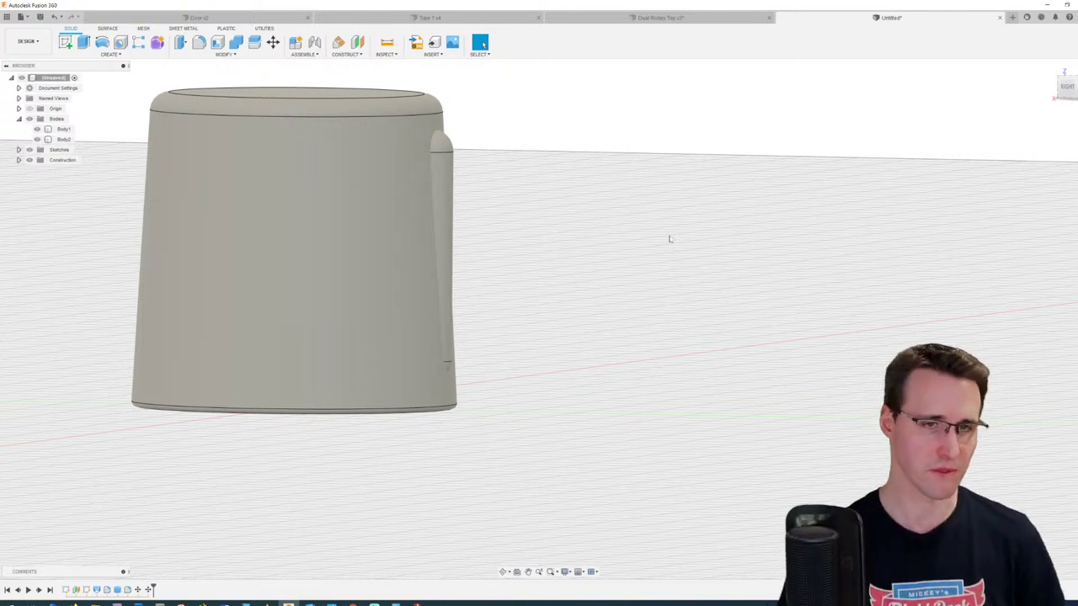
# Step: Measure between the knob's bottom face and its tapered side face to check the wall's slope
pyautogui.click(386, 42)
pyautogui.keyDown('shift'); pyautogui.moveTo(582, 281); pyautogui.dragTo(525, 390, button='middle'); pyautogui.keyUp('shift')
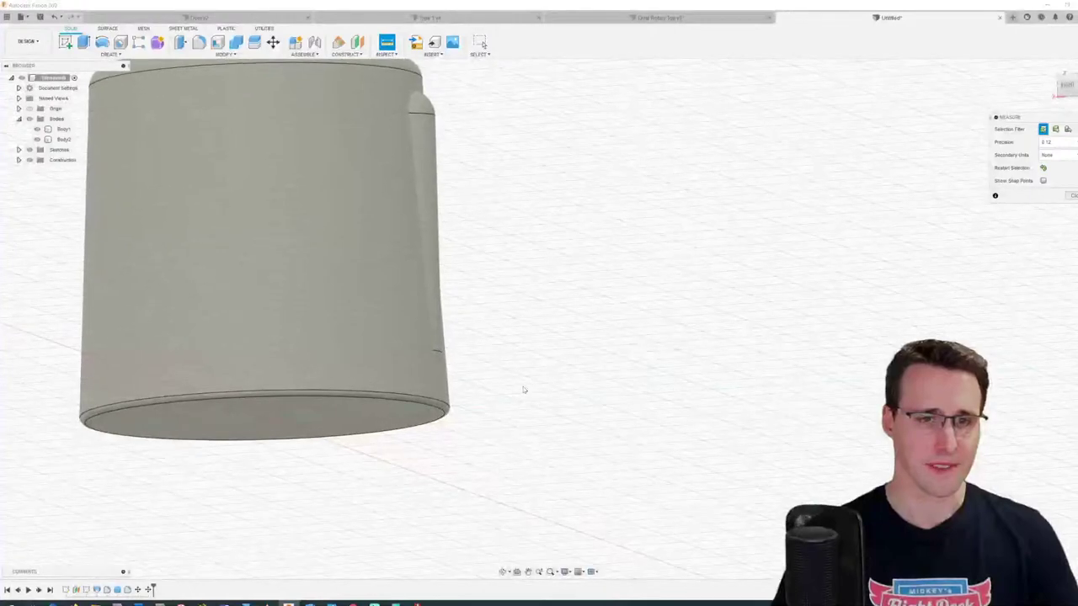
pyautogui.click(361, 419)
pyautogui.keyDown('shift'); pyautogui.moveTo(361, 419); pyautogui.dragTo(366, 239, button='middle'); pyautogui.keyUp('shift')
pyautogui.click(368, 240)
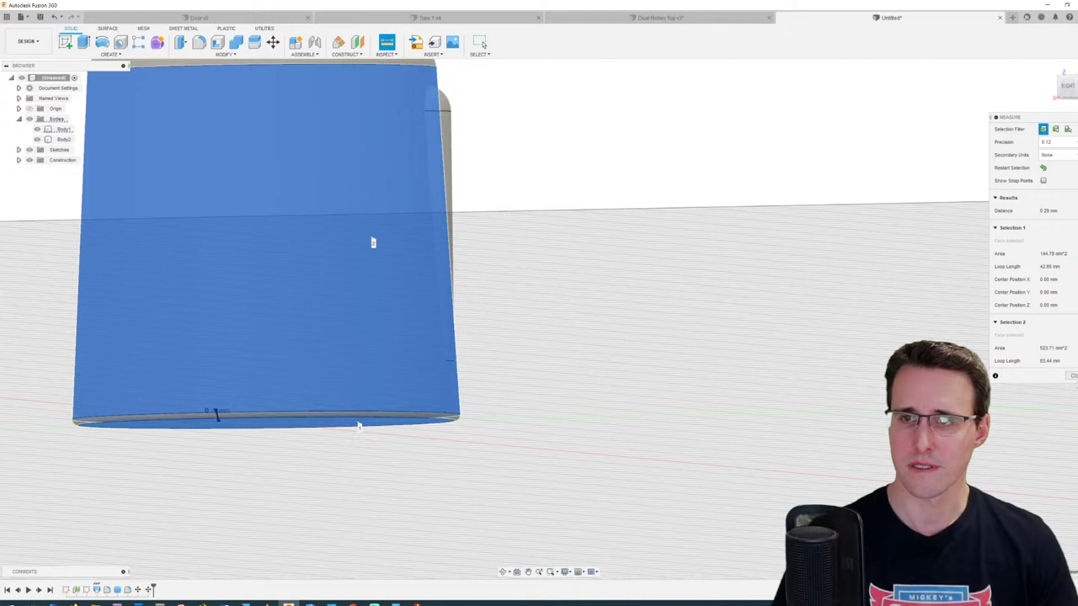
pyautogui.click(1071, 375)
pyautogui.scroll(-1, 542, 257)
pyautogui.keyDown('shift'); pyautogui.moveTo(542, 256); pyautogui.dragTo(572, 243, button='middle'); pyautogui.keyUp('shift')
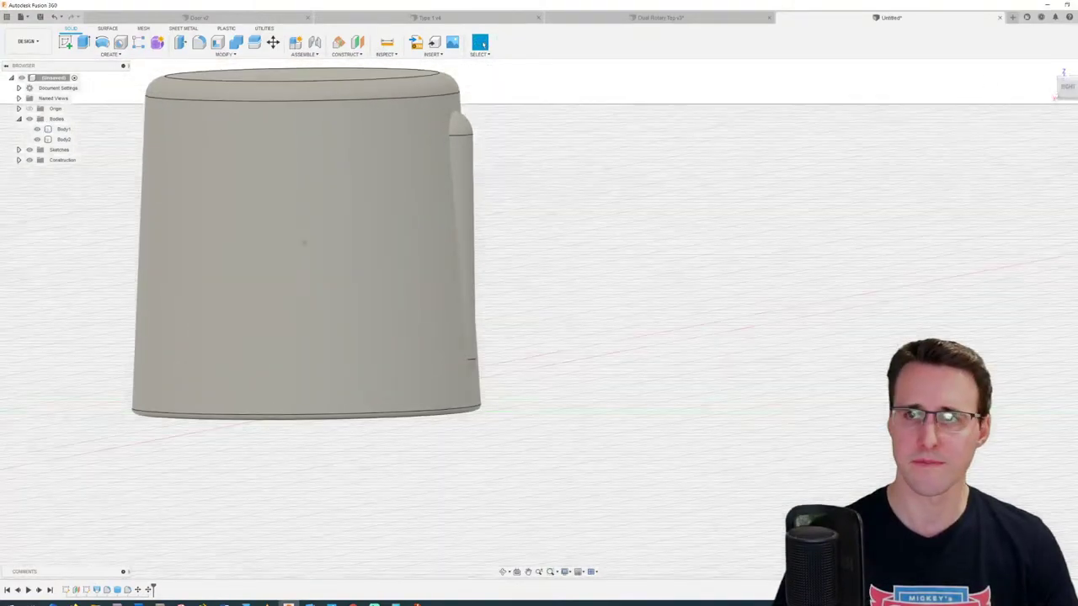
# Step: Start moving the flute cylinder in the right view and tilt it 3 degrees about X to follow the tapered wall
pyautogui.click(1067, 88)
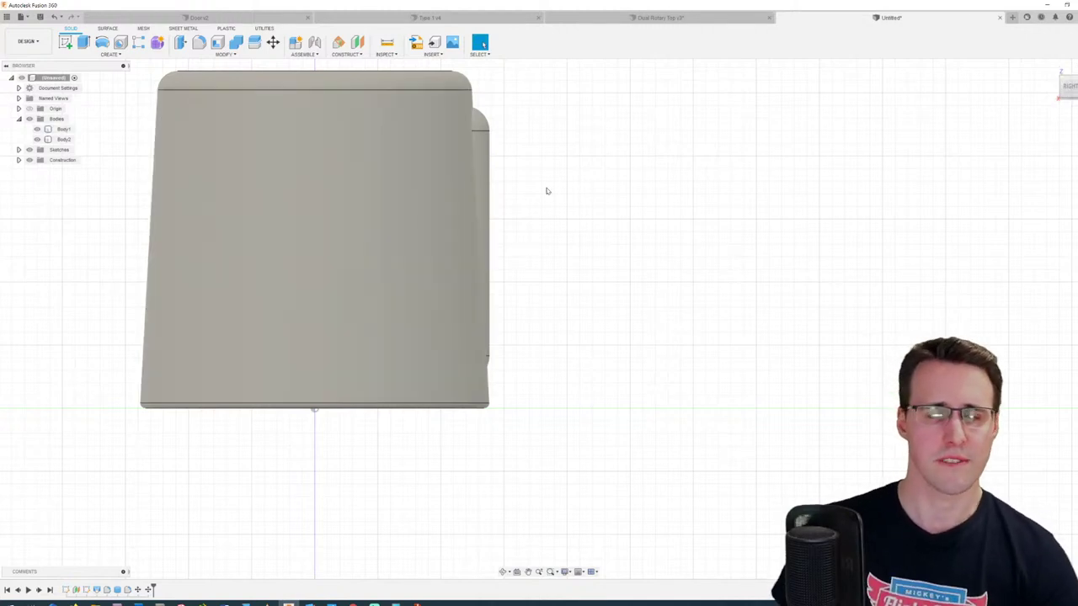
pyautogui.moveTo(537, 174); pyautogui.dragTo(578, 221, button='middle')
pyautogui.scroll(1, 578, 221)
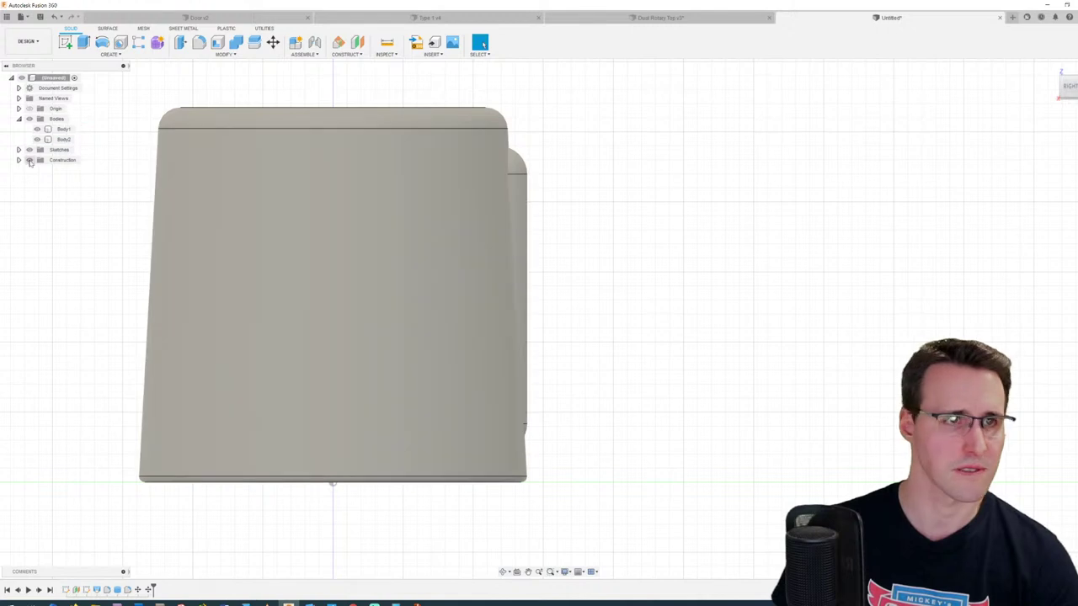
pyautogui.click(52, 139)
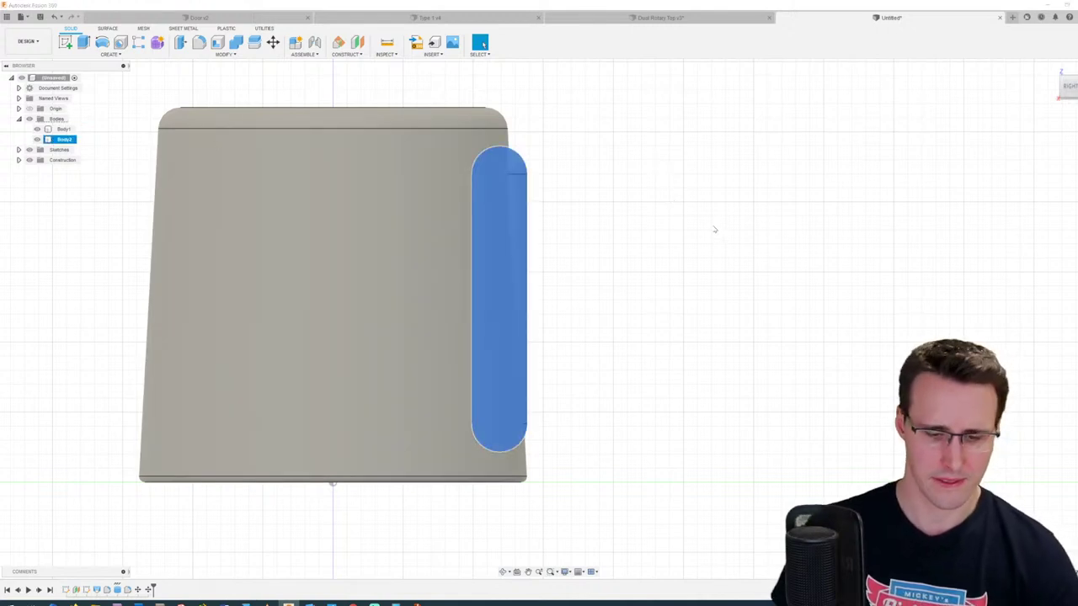
pyautogui.press('m')
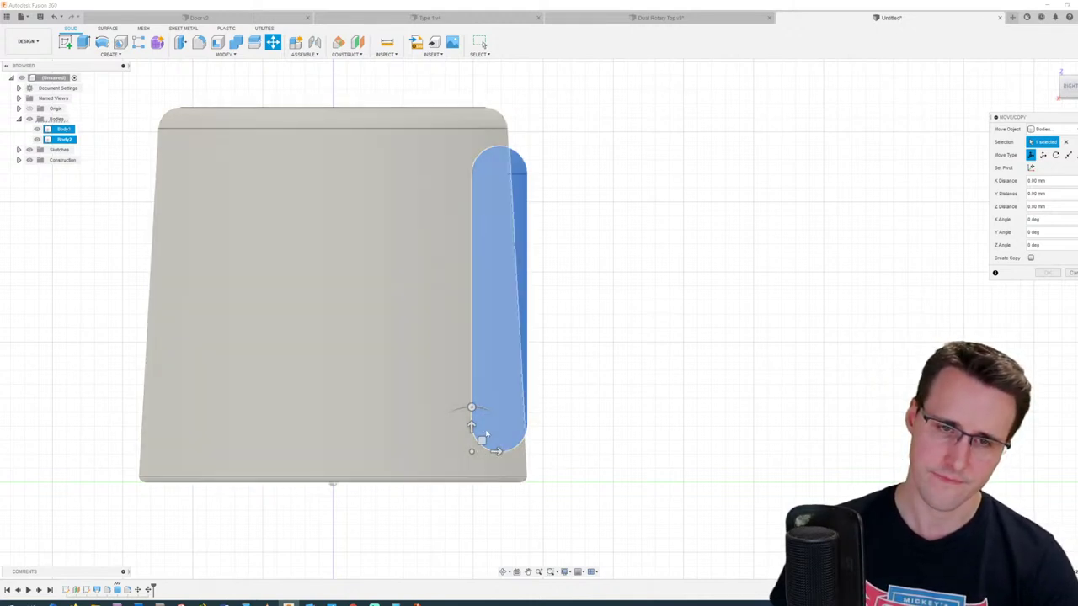
pyautogui.click(471, 406)
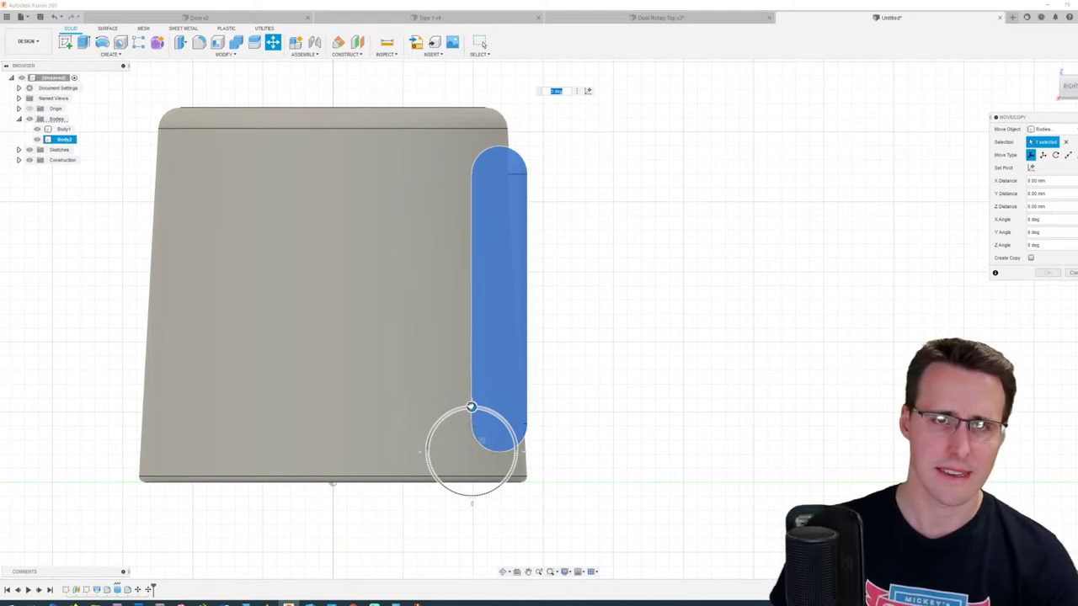
pyautogui.moveTo(471, 406); pyautogui.dragTo(469, 407)
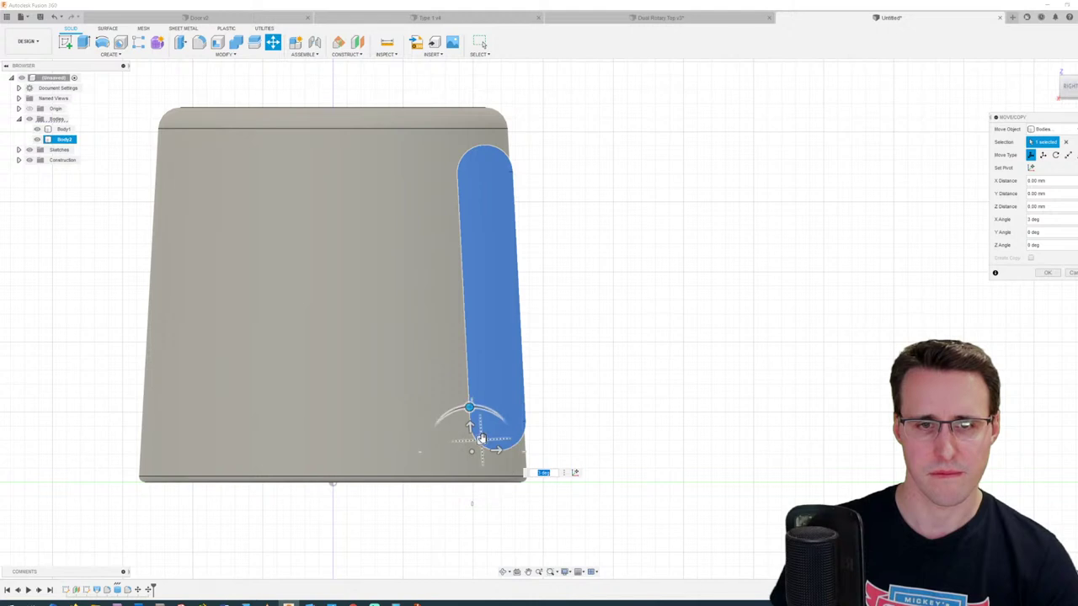
# Step: Shift the tilted cylinder outward along Y so that it protrudes evenly from the tapered wall, and apply the move
pyautogui.moveTo(482, 440); pyautogui.dragTo(496, 437)
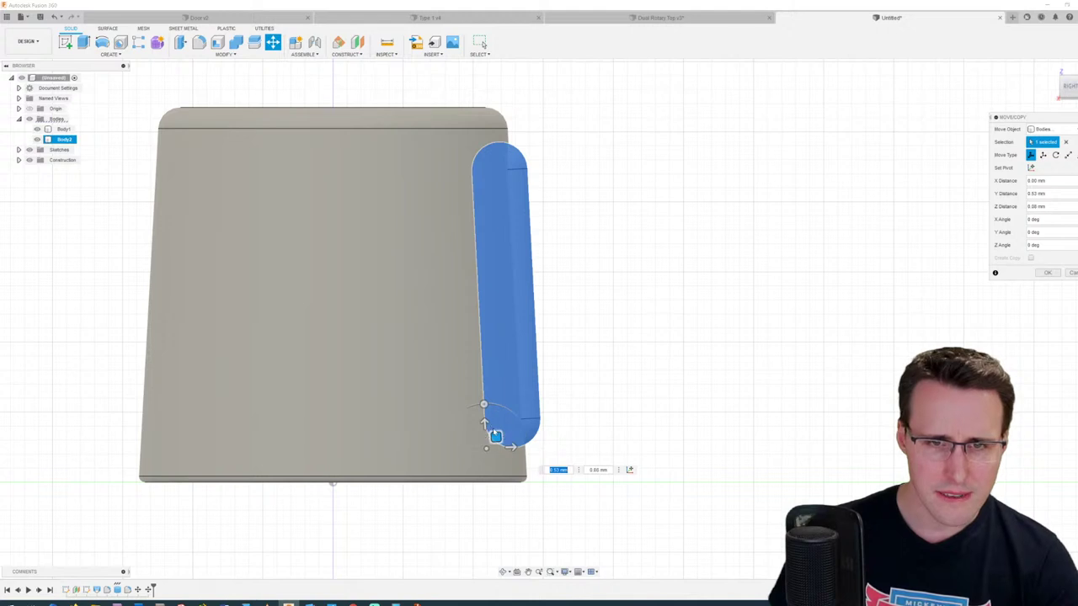
pyautogui.moveTo(496, 437)
pyautogui.mouseDown()
pyautogui.moveTo(524, 452)
pyautogui.moveTo(502, 435)
pyautogui.moveTo(516, 473)
pyautogui.moveTo(496, 436)
pyautogui.moveTo(505, 440)
pyautogui.mouseUp()
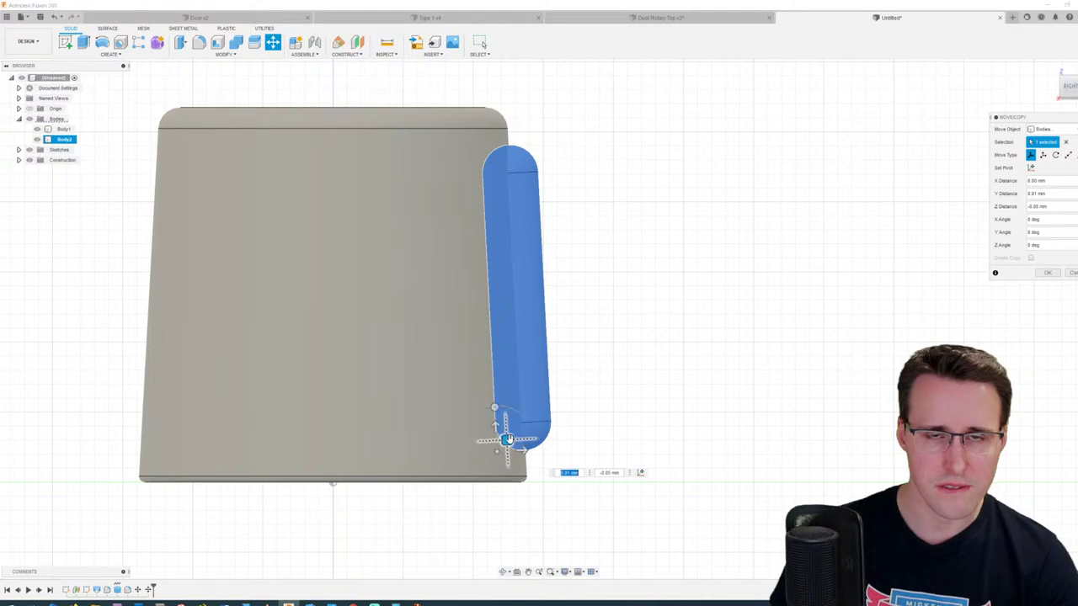
pyautogui.click(1048, 274)
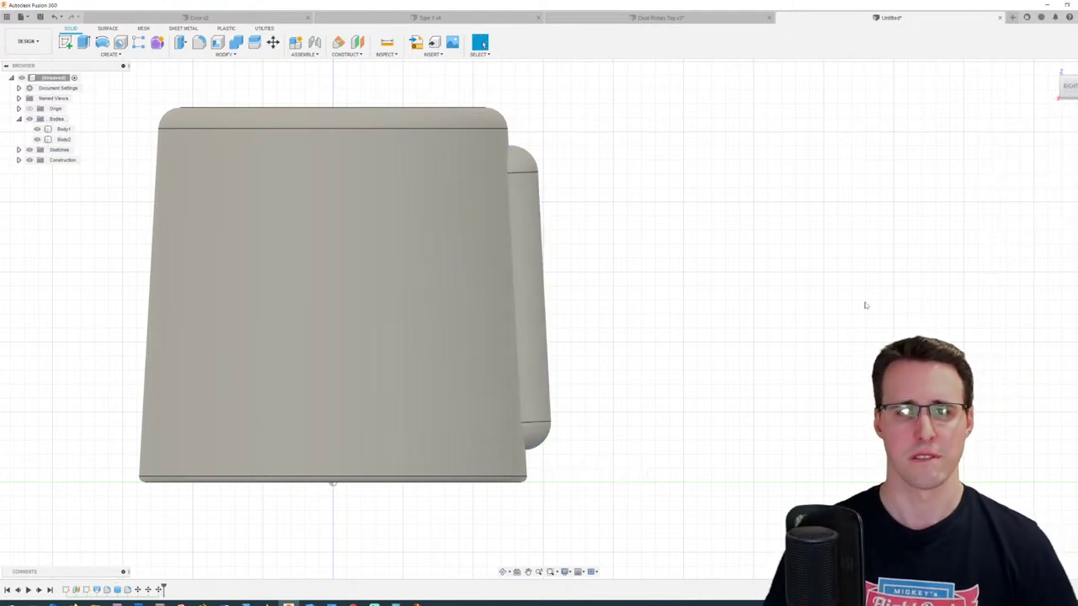
# Step: Inspect the tilted cylinder, compare it with the GAIN knob in the pedestal photo in Photos, and return to Fusion 360
pyautogui.keyDown('shift'); pyautogui.moveTo(868, 306); pyautogui.dragTo(827, 291, button='middle'); pyautogui.keyUp('shift')
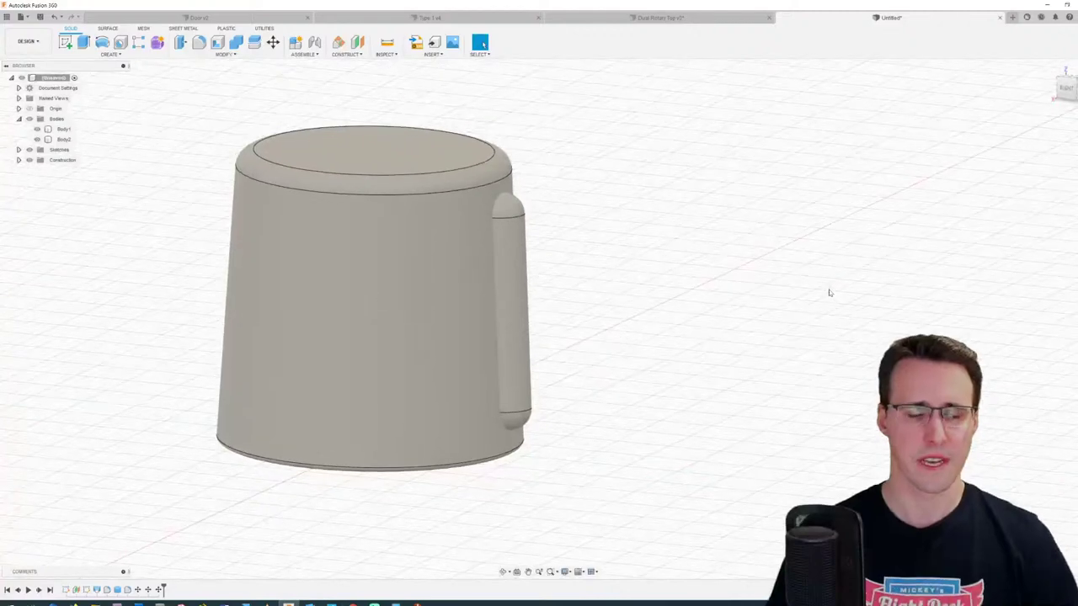
pyautogui.click(527, 328)
pyautogui.keyDown('shift'); pyautogui.moveTo(527, 328); pyautogui.dragTo(548, 351, button='middle'); pyautogui.keyUp('shift')
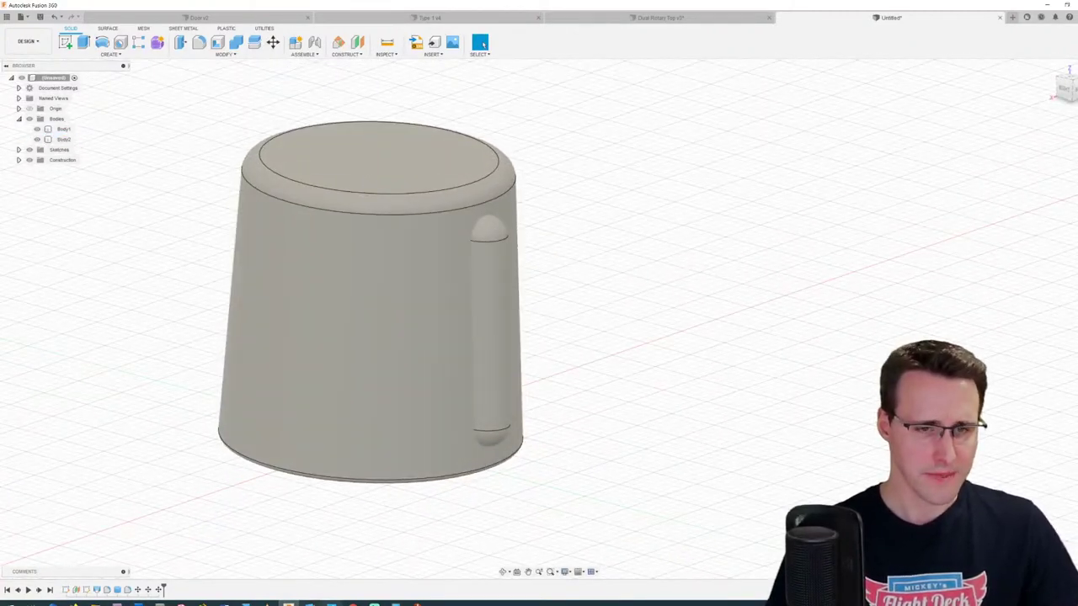
pyautogui.click(331, 604)
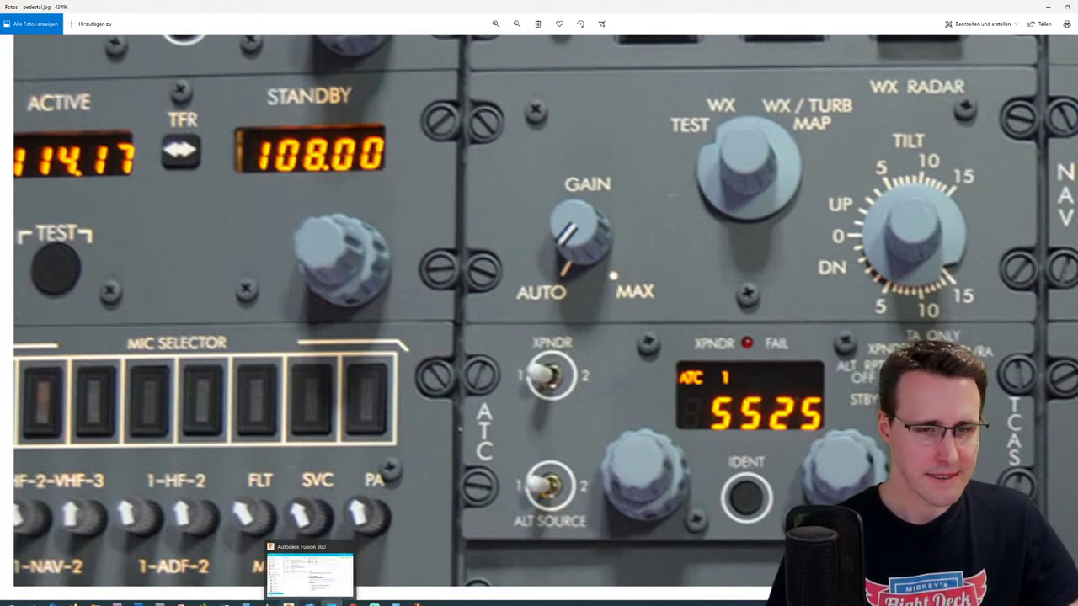
pyautogui.click(288, 603)
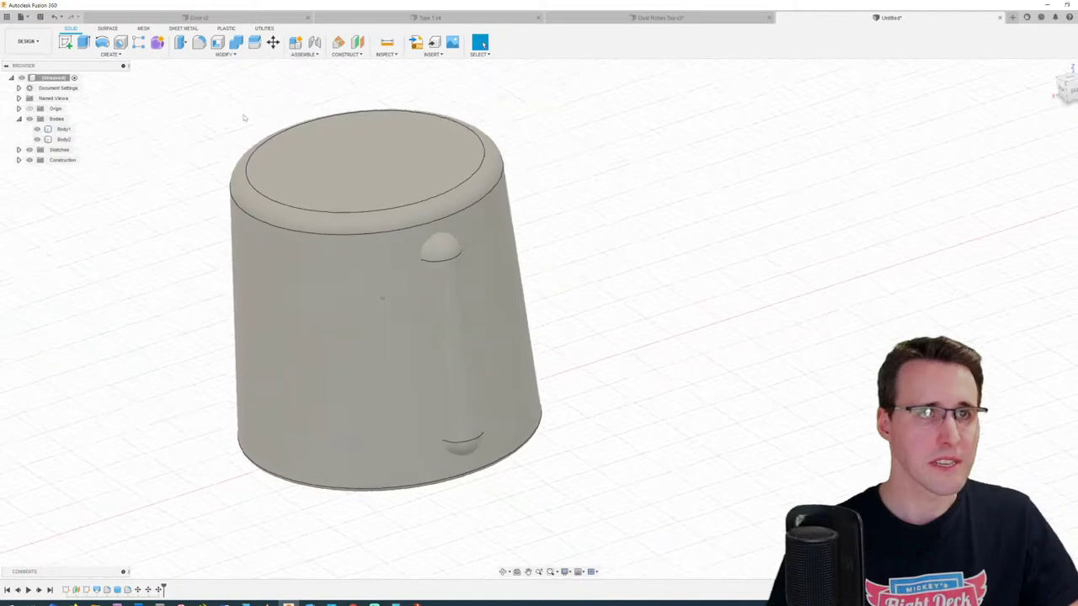
# Step: Start a circular pattern of bodies with the rounded flute cylinder as the object and the origin's Z axis as the axis
pyautogui.keyDown('shift'); pyautogui.moveTo(245, 115); pyautogui.dragTo(212, 121, button='middle'); pyautogui.keyUp('shift')
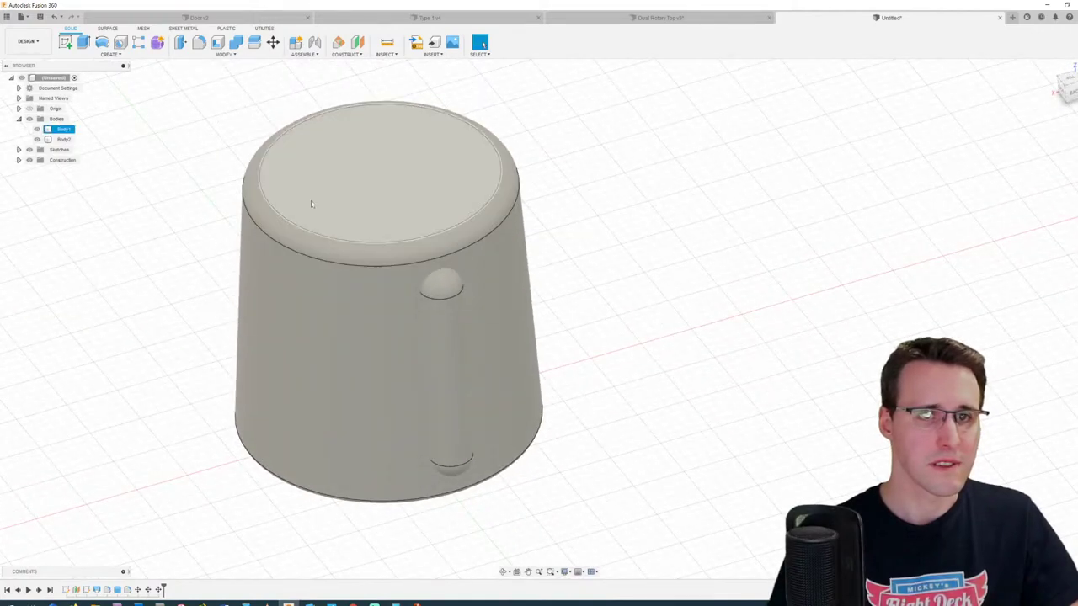
pyautogui.click(110, 54)
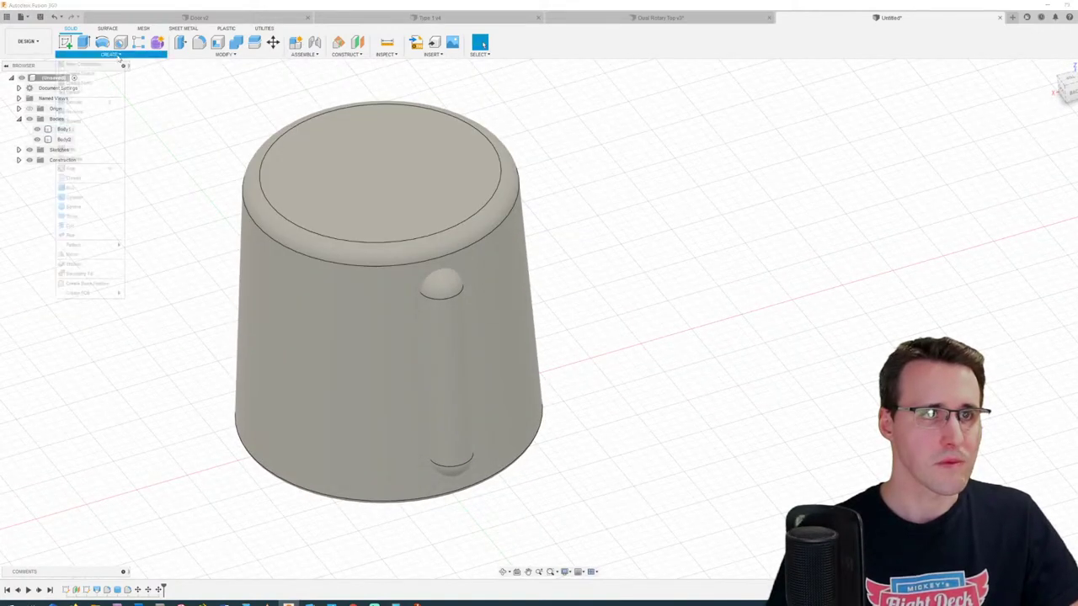
pyautogui.moveTo(92, 248)
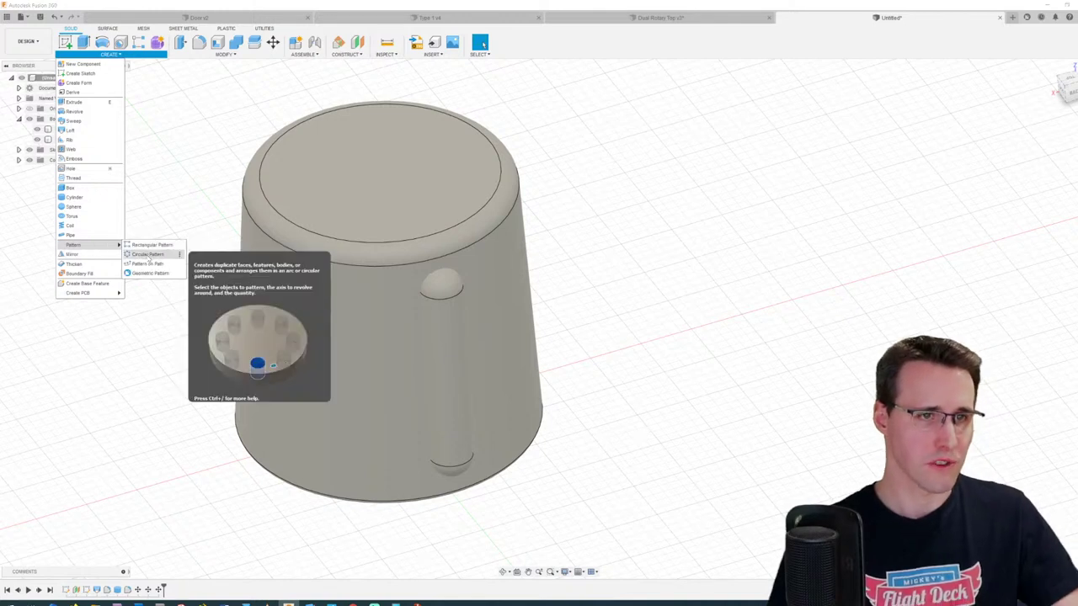
pyautogui.click(148, 254)
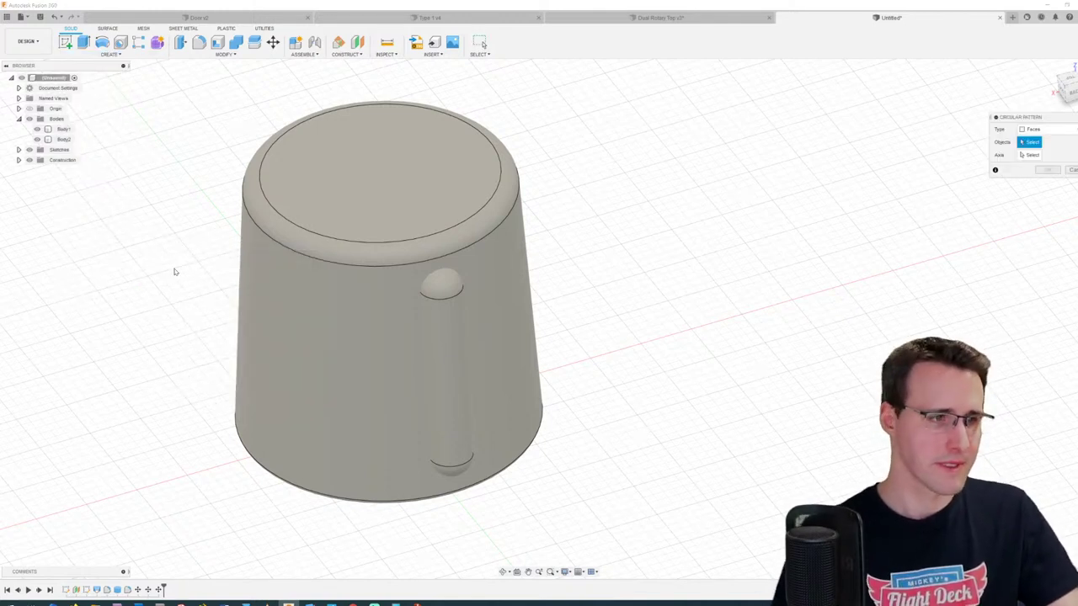
pyautogui.click(1034, 129)
pyautogui.click(1040, 149)
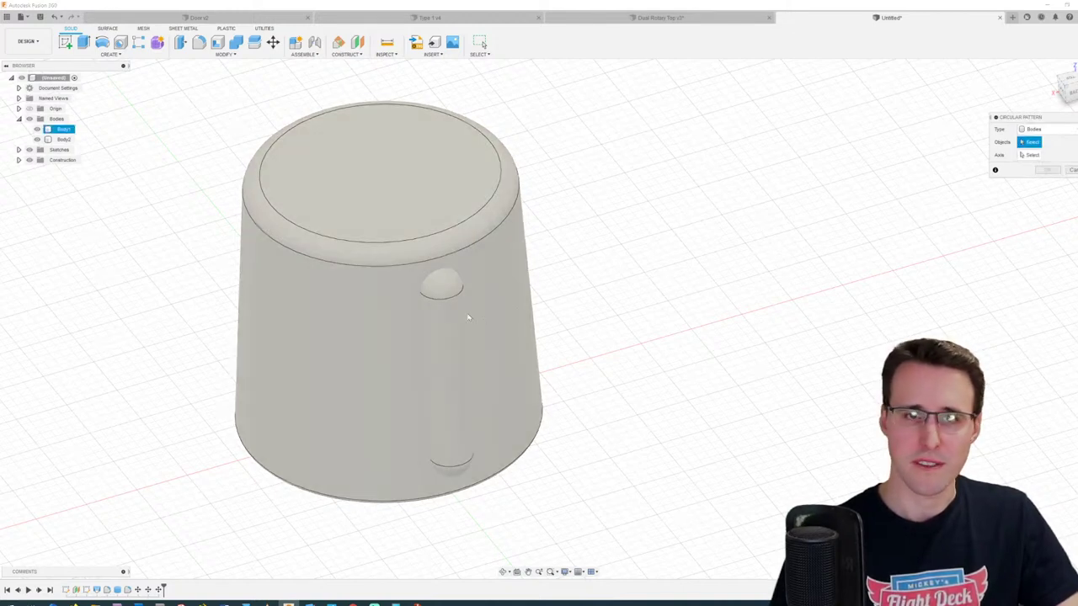
pyautogui.click(443, 296)
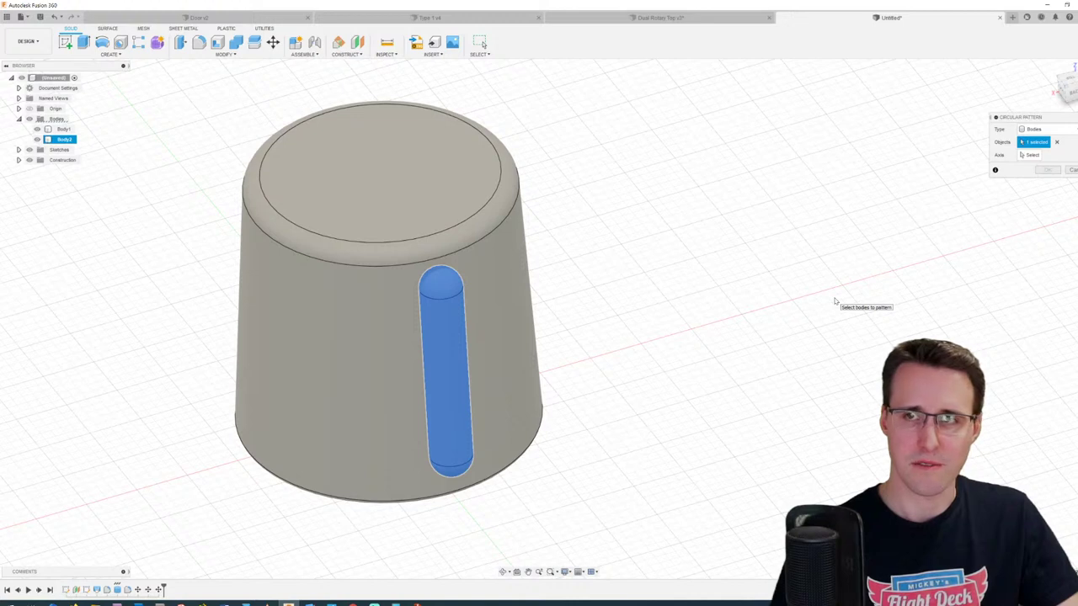
pyautogui.click(1031, 156)
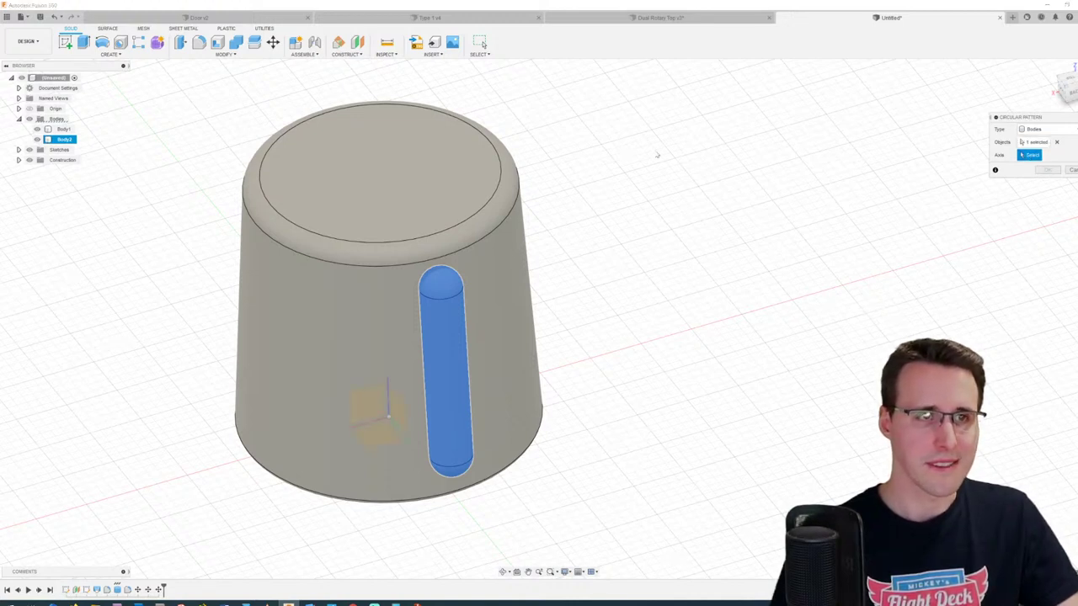
pyautogui.click(18, 109)
pyautogui.click(58, 149)
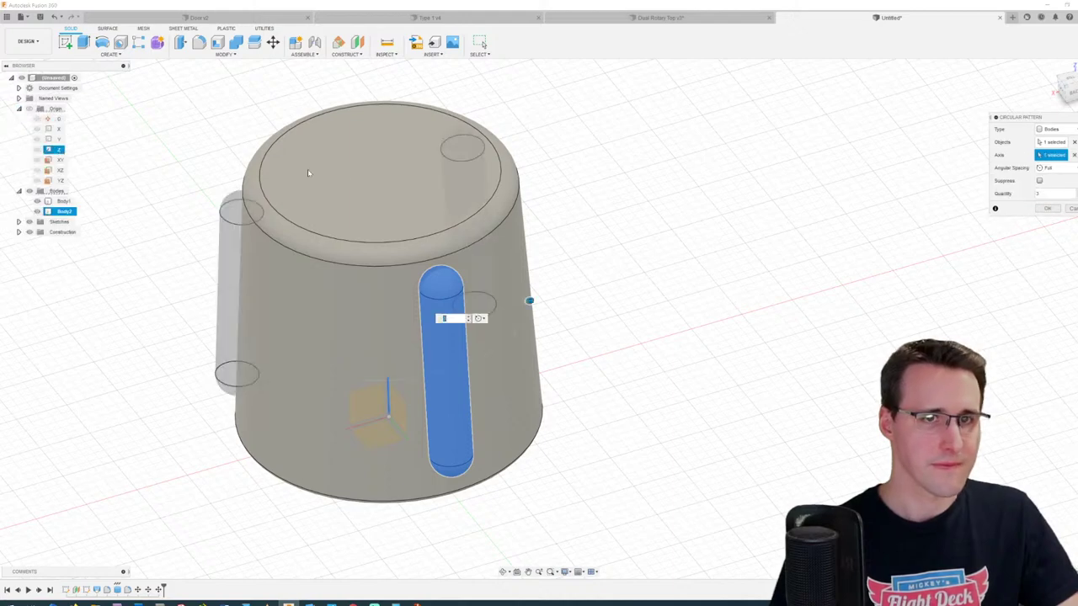
# Step: Set the circular pattern's quantity to 8 flute cylinders around the full circle
pyautogui.keyDown('shift'); pyautogui.moveTo(307, 173); pyautogui.dragTo(553, 258, button='middle'); pyautogui.keyUp('shift')
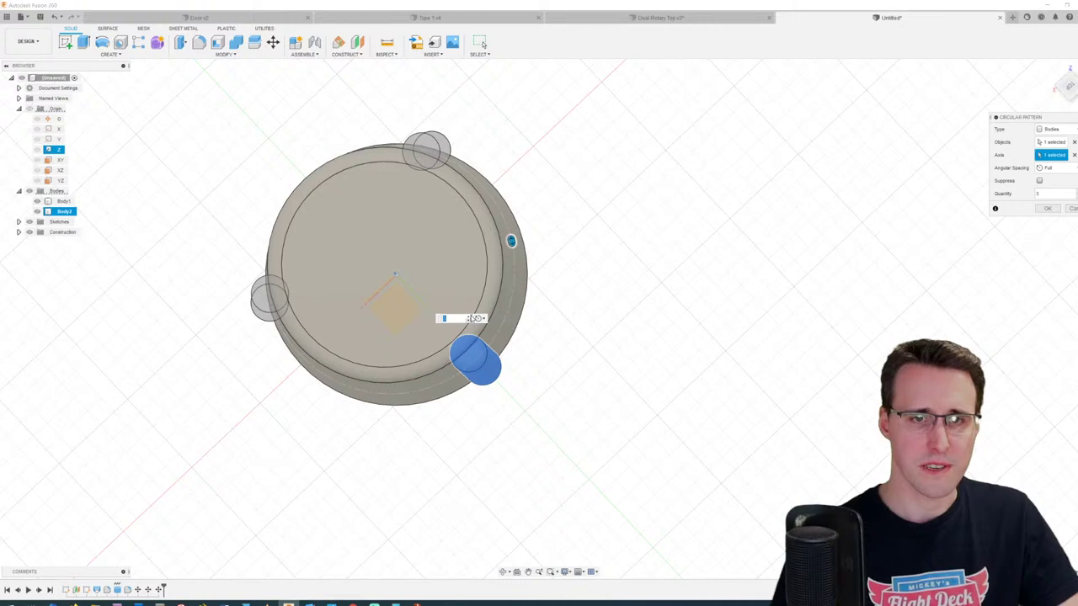
pyautogui.write('4')
pyautogui.press('Up')
pyautogui.press('Up')
pyautogui.press('Up')
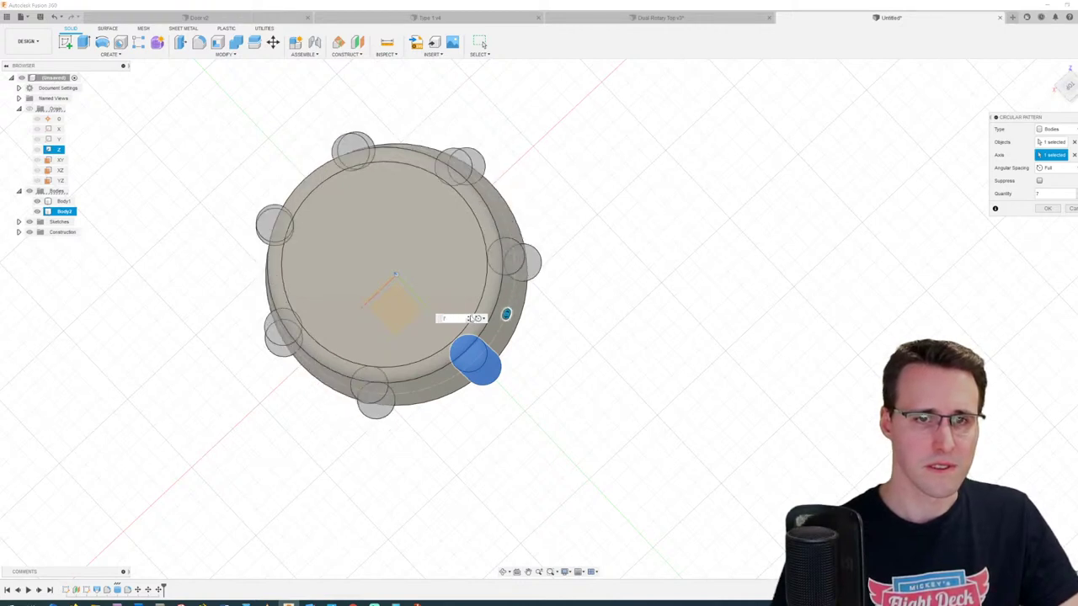
pyautogui.click(470, 317)
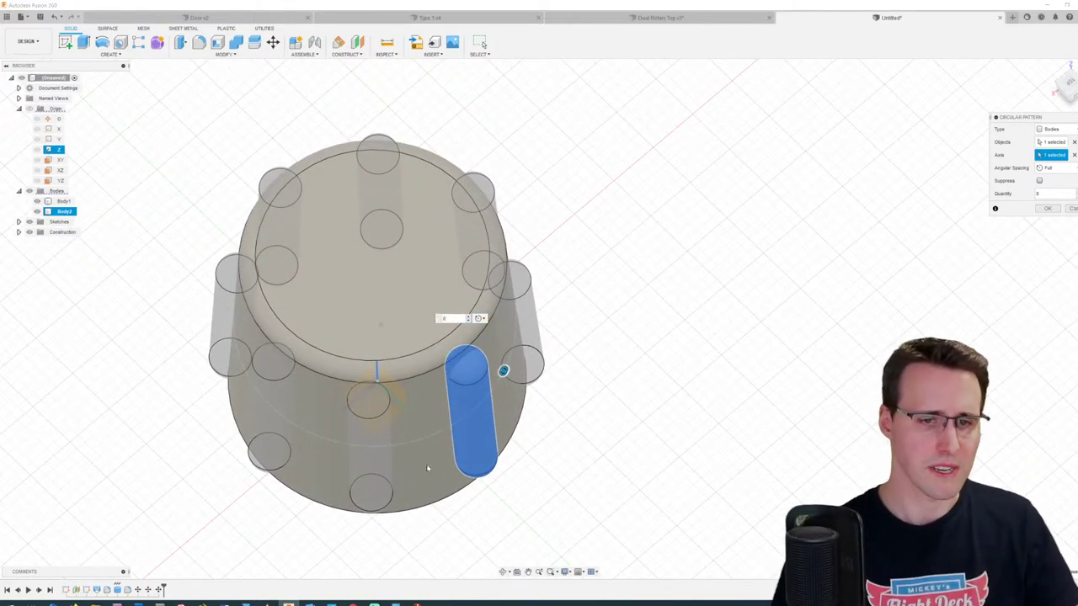
# Step: Check the fluted knobs in the pedestal photo in Photos, and return to Fusion 360
pyautogui.click(331, 603)
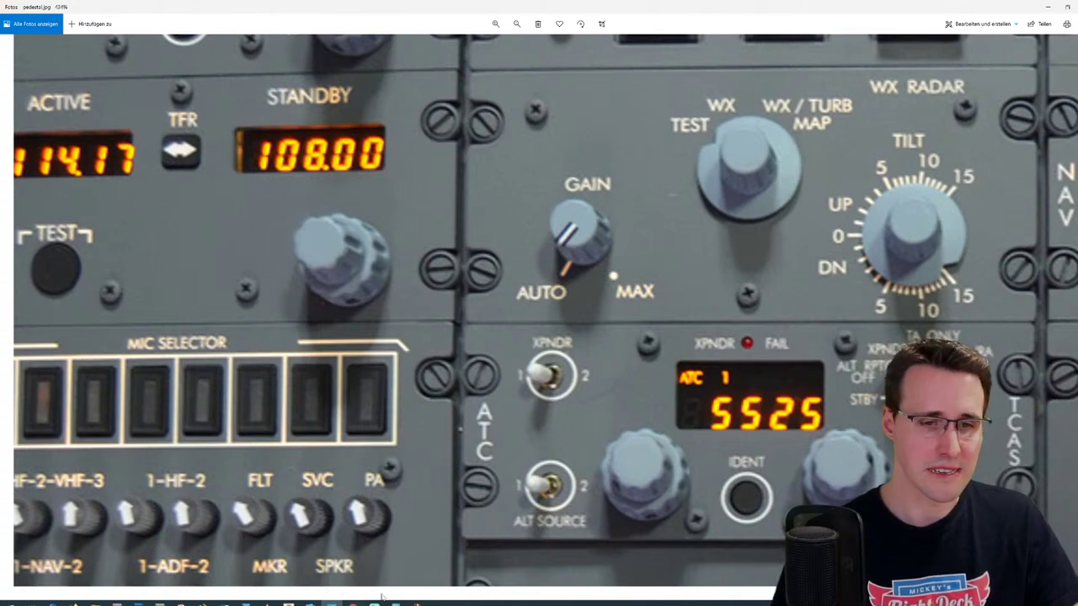
pyautogui.moveTo(375, 603)
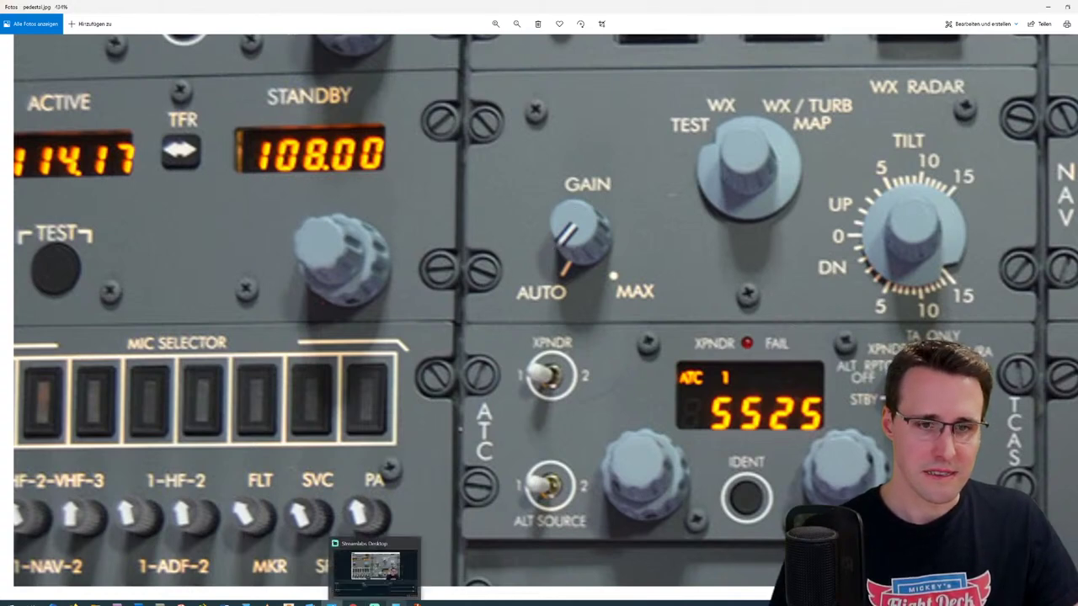
pyautogui.click(288, 603)
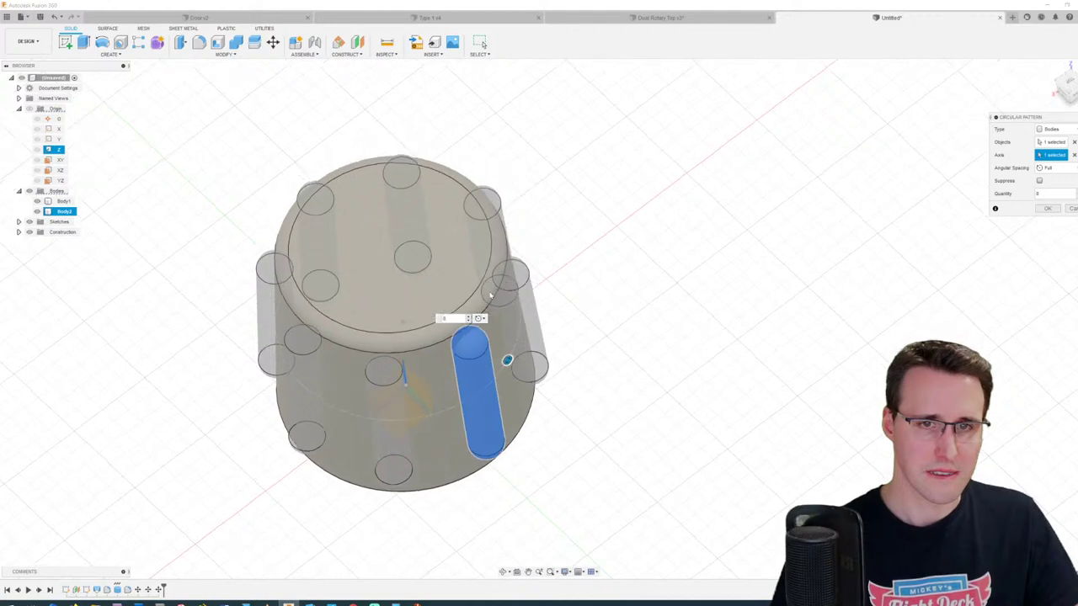
# Step: Set the circular pattern's quantity to 10 flute cylinders and apply the pattern
pyautogui.click(469, 315)
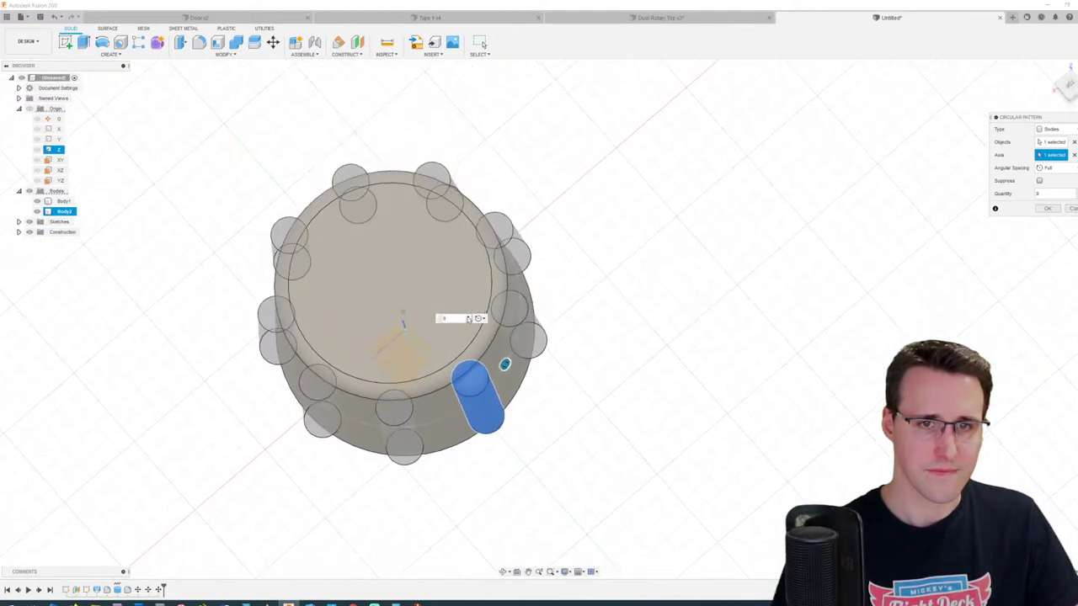
pyautogui.click(468, 316)
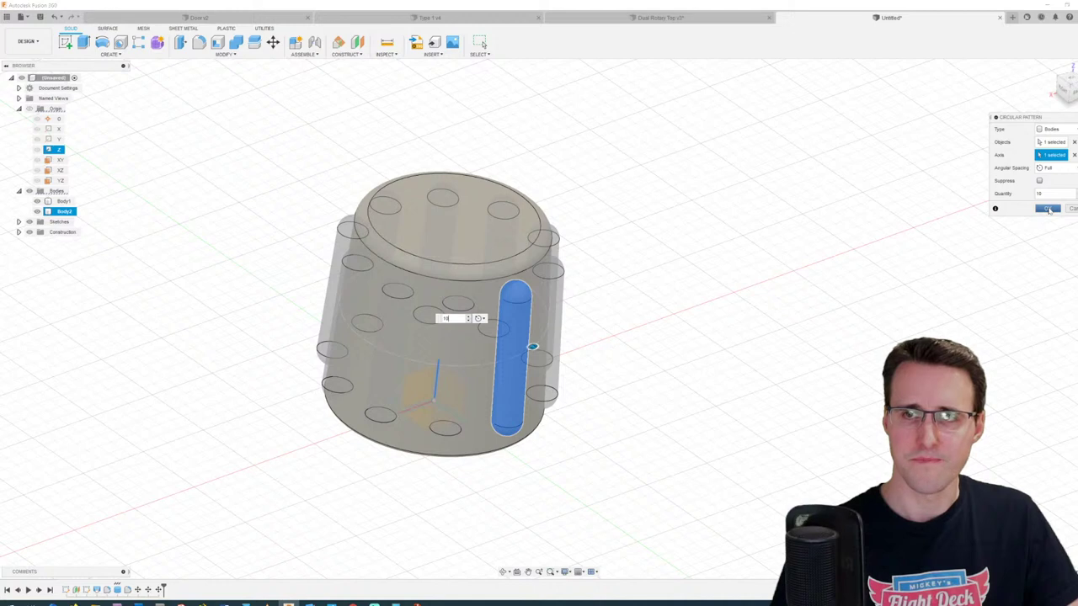
pyautogui.click(1048, 209)
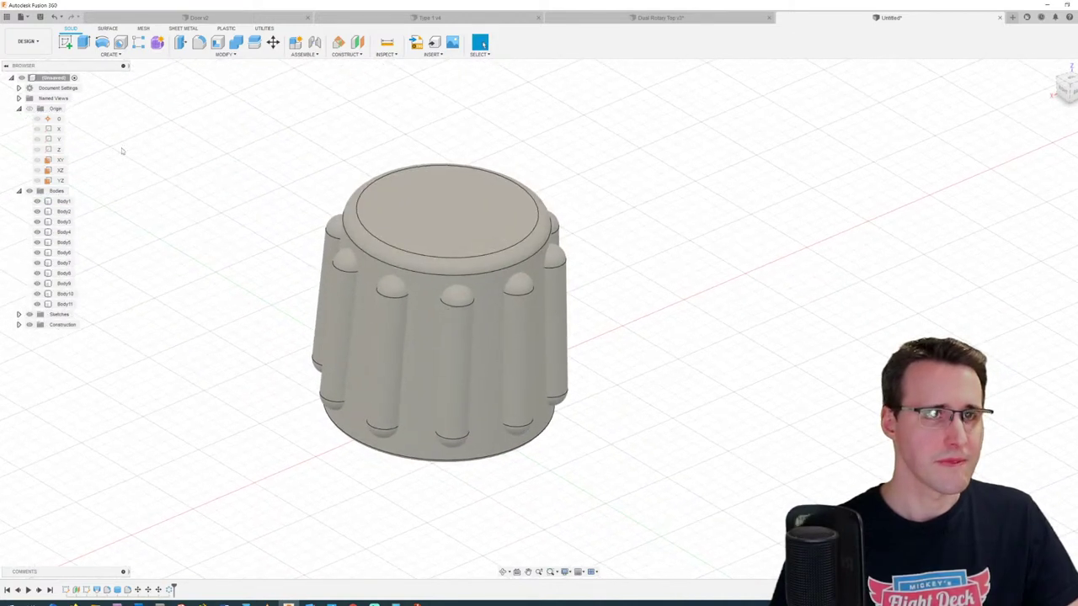
# Step: Cut all ten flute cylinders out of the tapered knob body with Combine, keeping the tool bodies
pyautogui.click(237, 44)
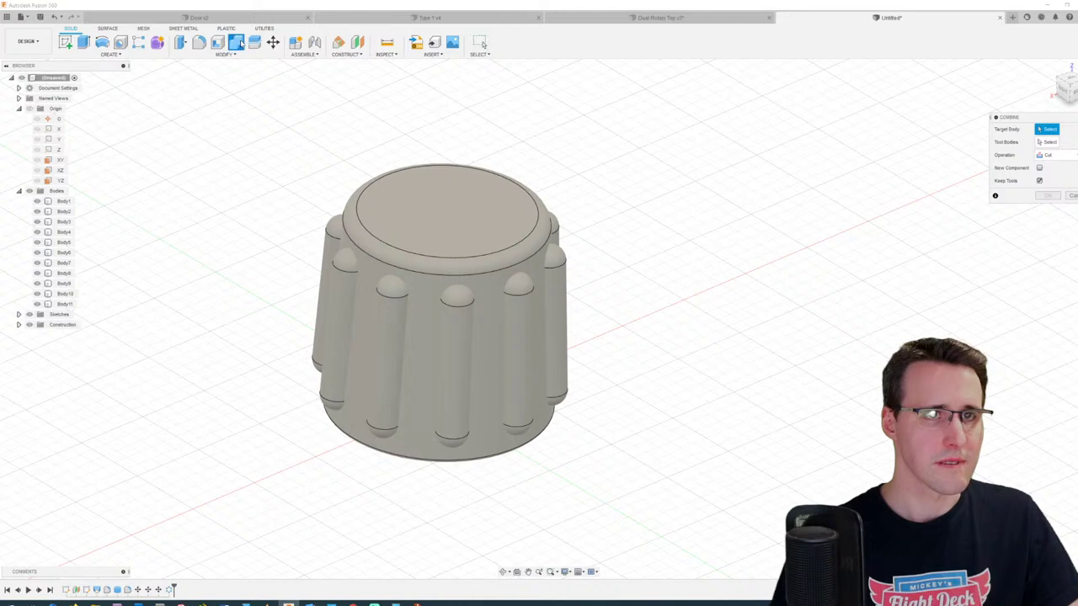
pyautogui.click(59, 201)
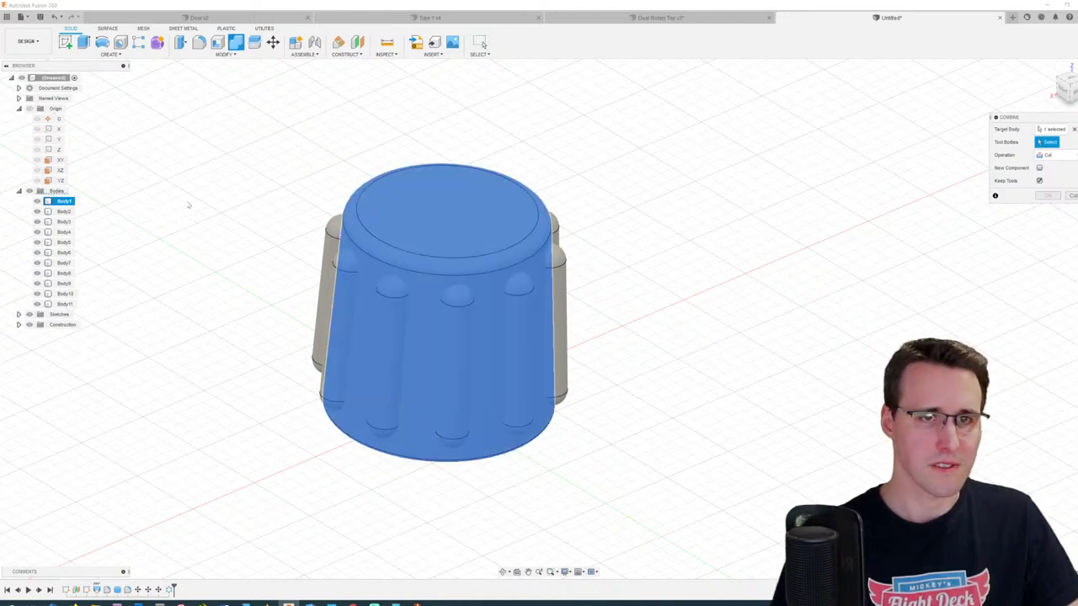
pyautogui.click(65, 211)
pyautogui.click(64, 222)
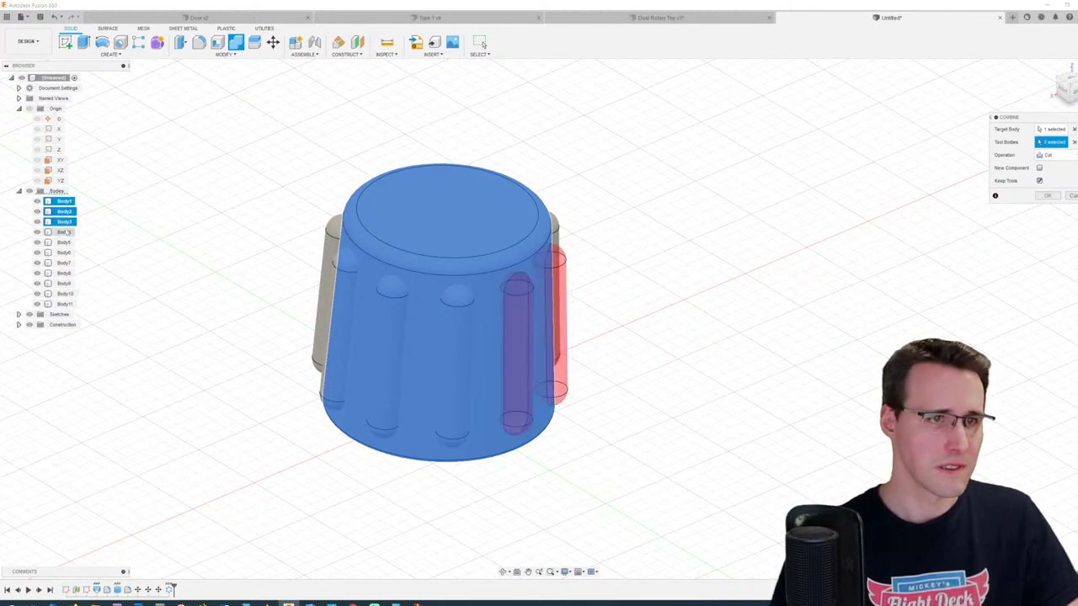
pyautogui.click(64, 232)
pyautogui.click(64, 241)
pyautogui.click(64, 252)
pyautogui.click(64, 263)
pyautogui.click(64, 273)
pyautogui.click(64, 283)
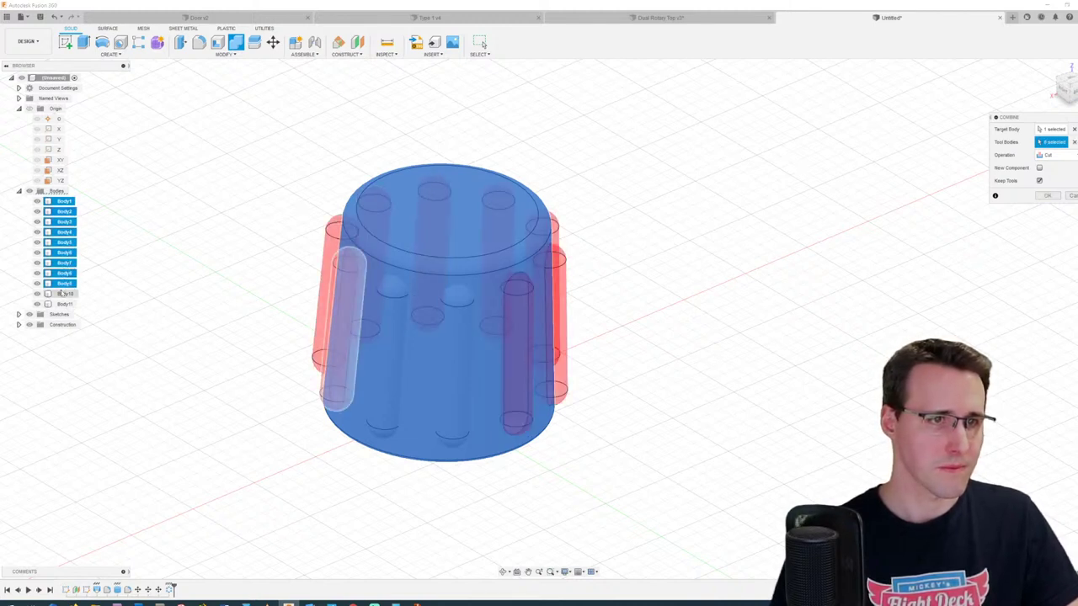
pyautogui.click(64, 293)
pyautogui.click(64, 303)
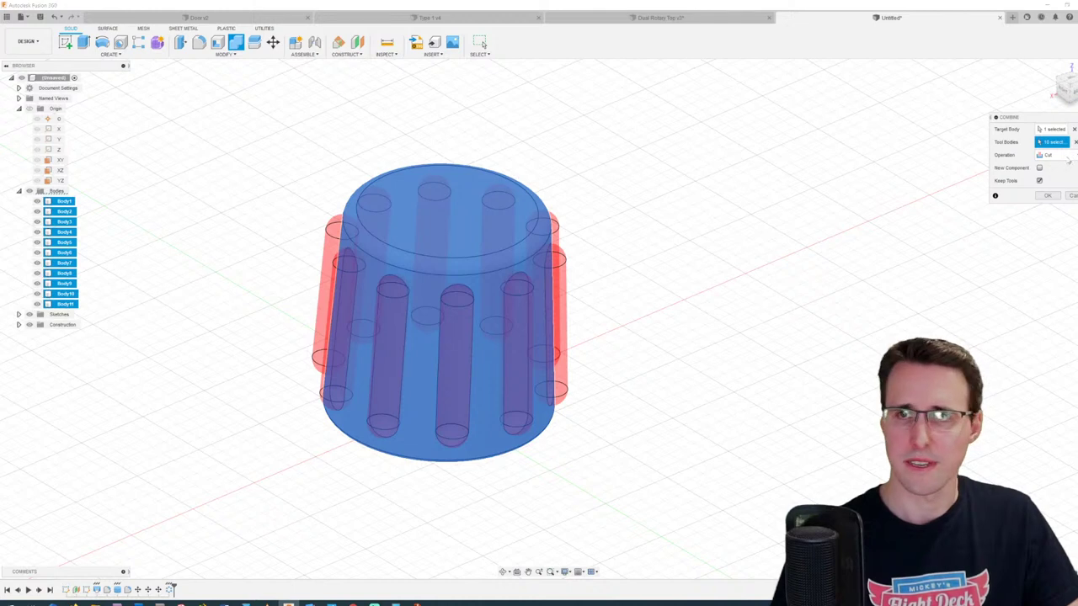
pyautogui.click(1048, 197)
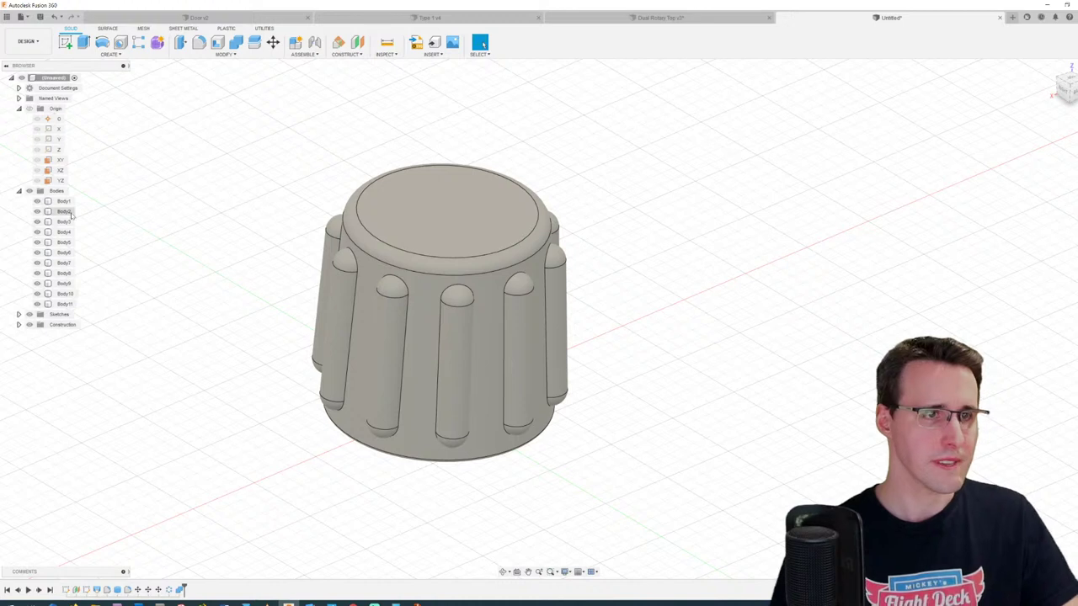
# Step: Hide all ten flute cylinder bodies so that only the fluted knob body is displayed
pyautogui.click(71, 212)
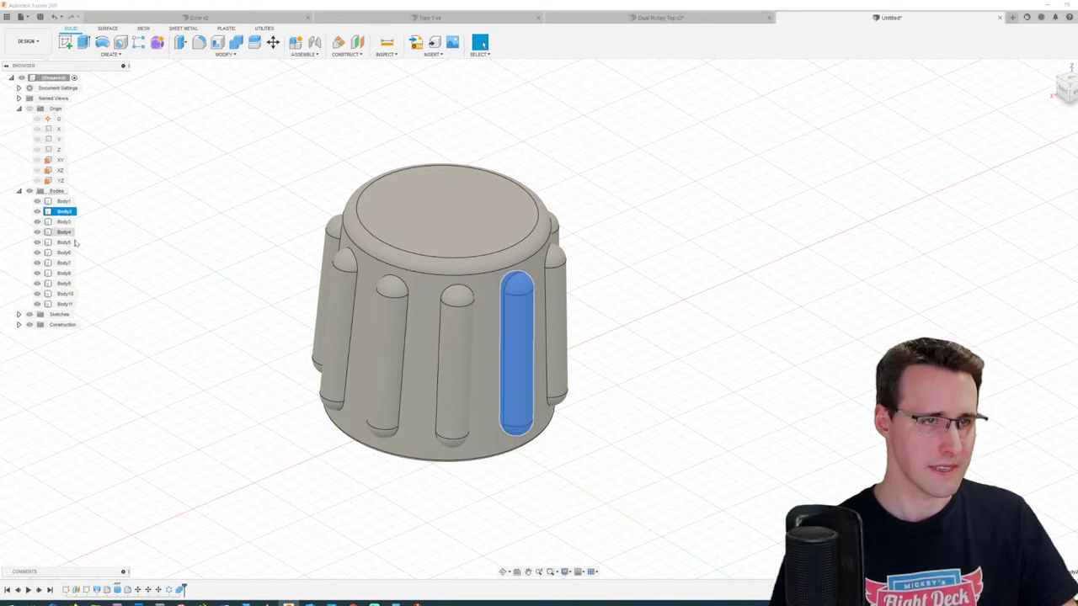
pyautogui.keyDown('shift'); pyautogui.click(65, 304); pyautogui.keyUp('shift')
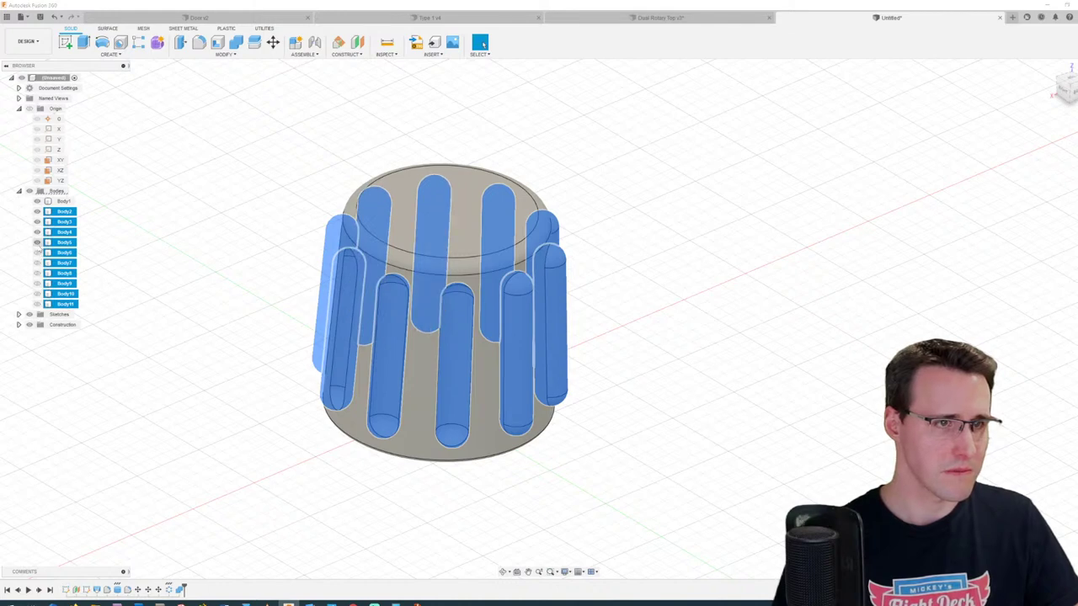
pyautogui.press('v')
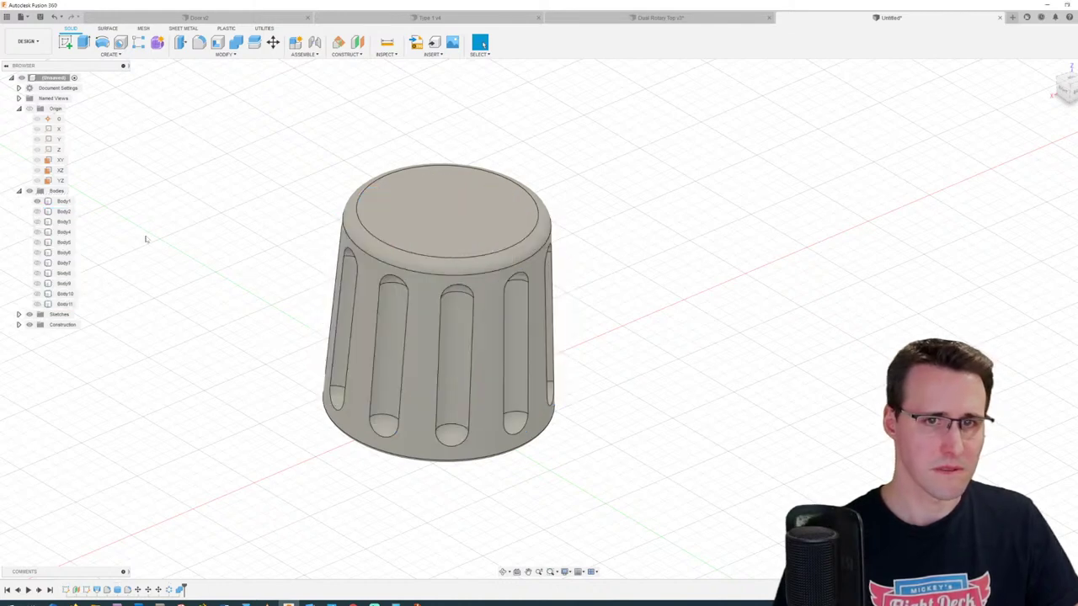
pyautogui.press('F6')
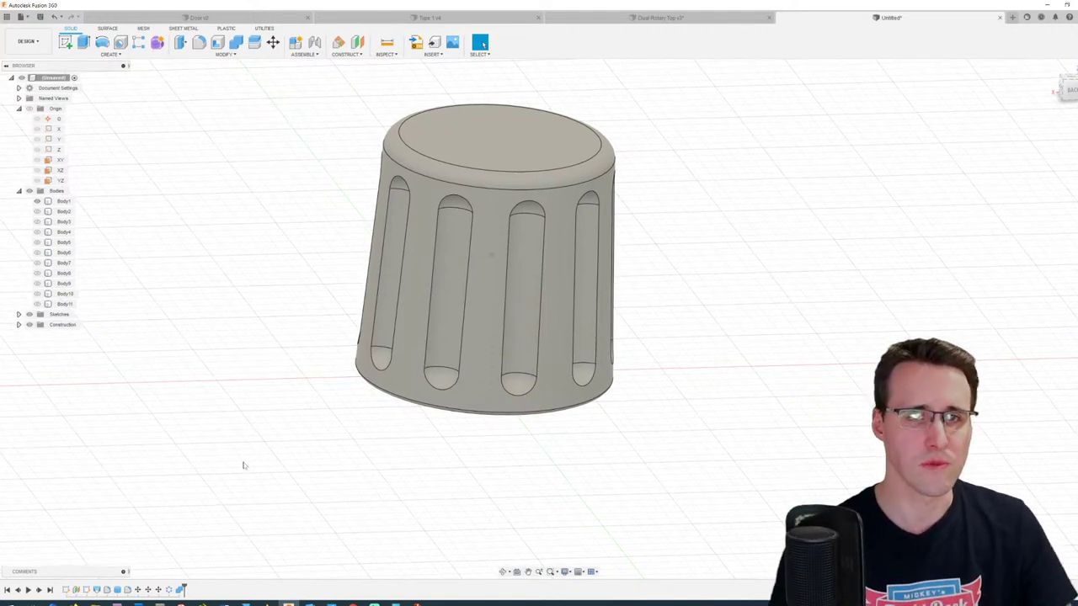
pyautogui.keyDown('shift'); pyautogui.moveTo(244, 466); pyautogui.dragTo(202, 468, button='middle'); pyautogui.keyUp('shift')
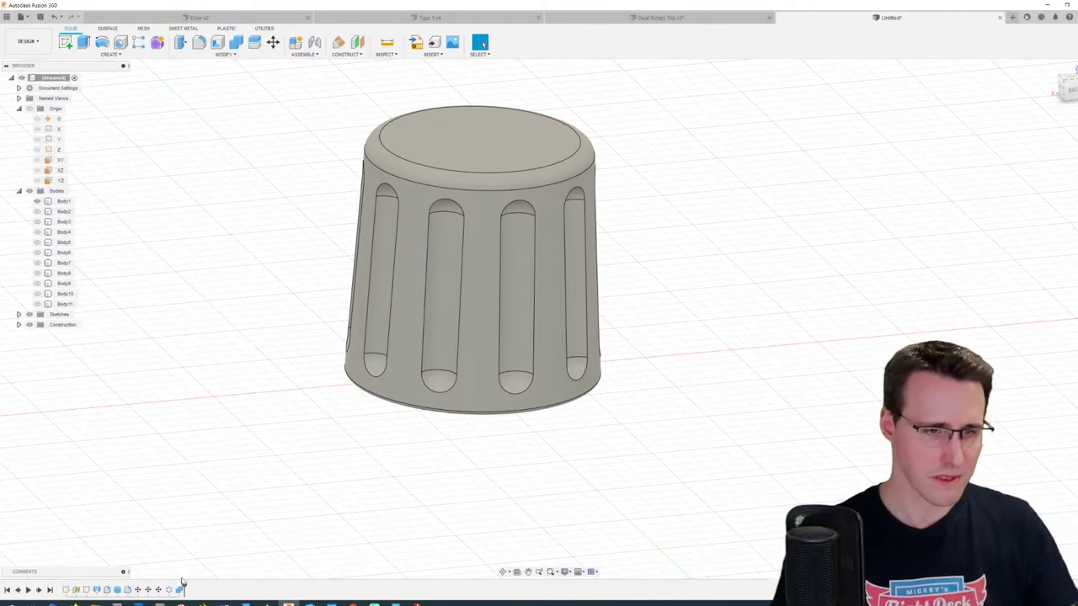
# Step: Edit the circular pattern feature to a quantity of 12 and inspect the flutes around the knob
pyautogui.doubleClick(169, 590)
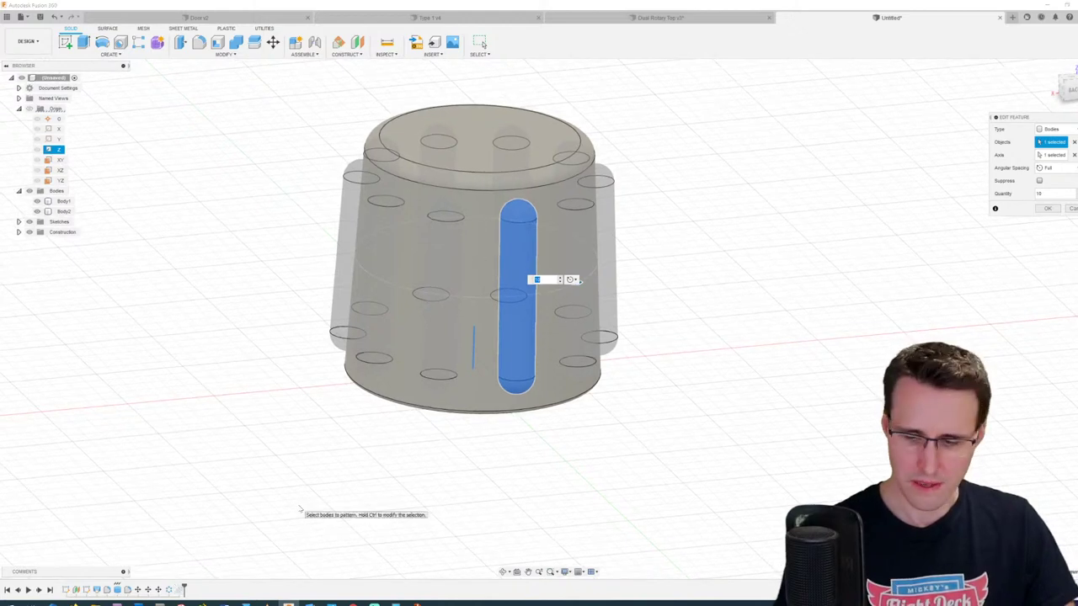
pyautogui.write('12')
pyautogui.press('Return')
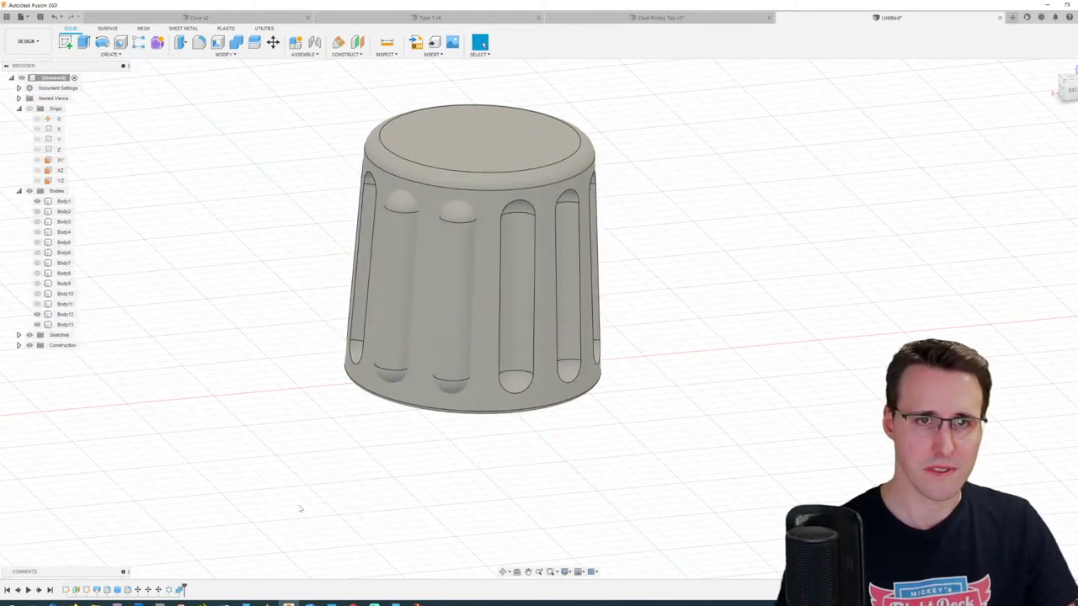
pyautogui.keyDown('shift'); pyautogui.moveTo(332, 239); pyautogui.dragTo(479, 221, button='middle'); pyautogui.keyUp('shift')
pyautogui.click(479, 221)
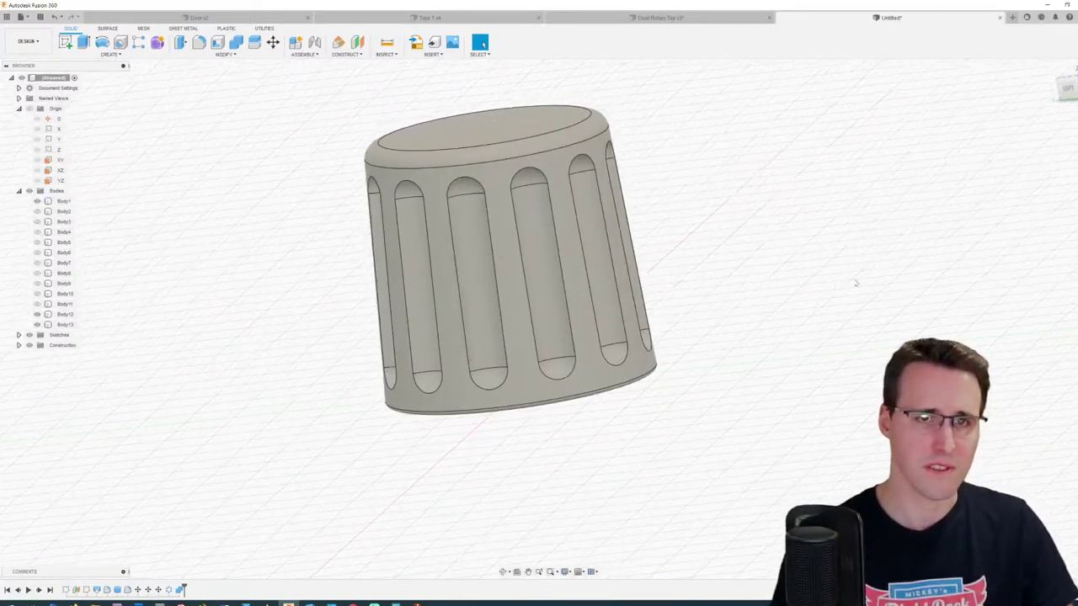
pyautogui.keyDown('shift'); pyautogui.moveTo(853, 283); pyautogui.dragTo(858, 283, button='middle'); pyautogui.keyUp('shift')
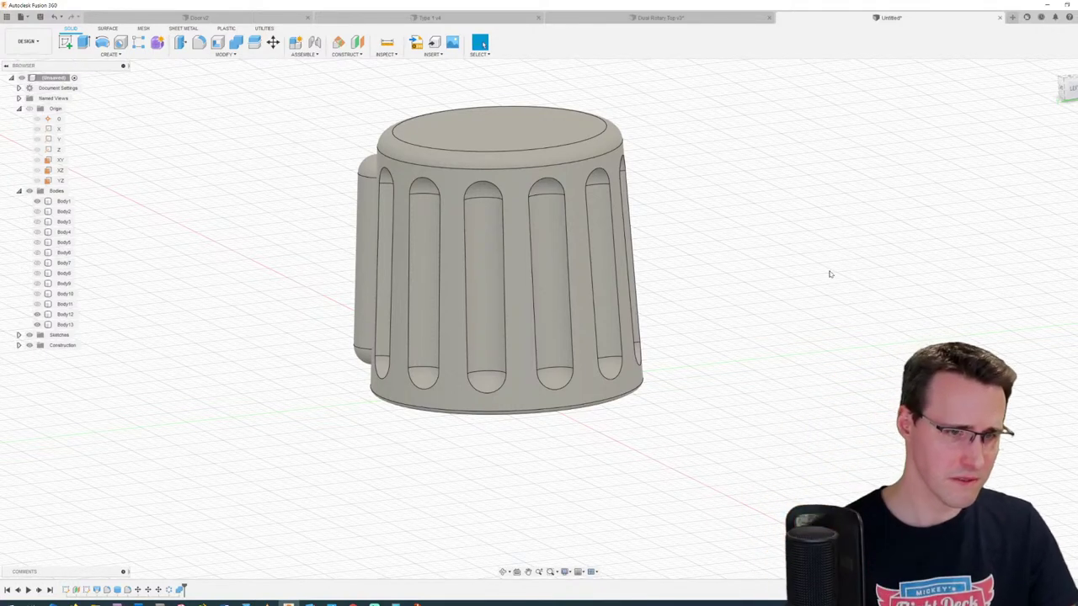
# Step: Open the original flute cylinder feature to review its diameter and height settings, and cancel the edit
pyautogui.doubleClick(117, 590)
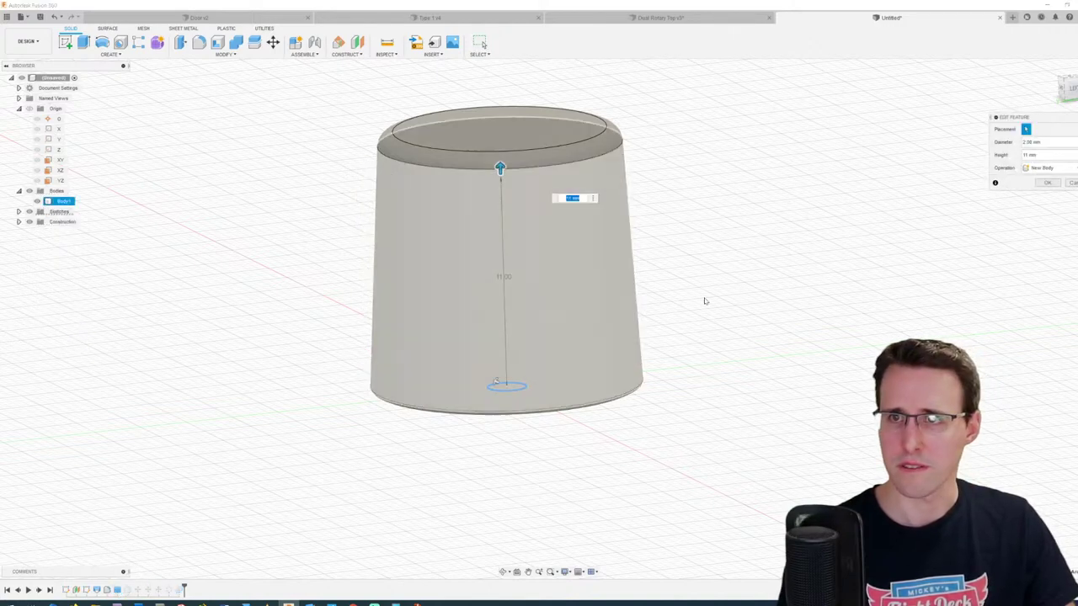
pyautogui.click(1070, 182)
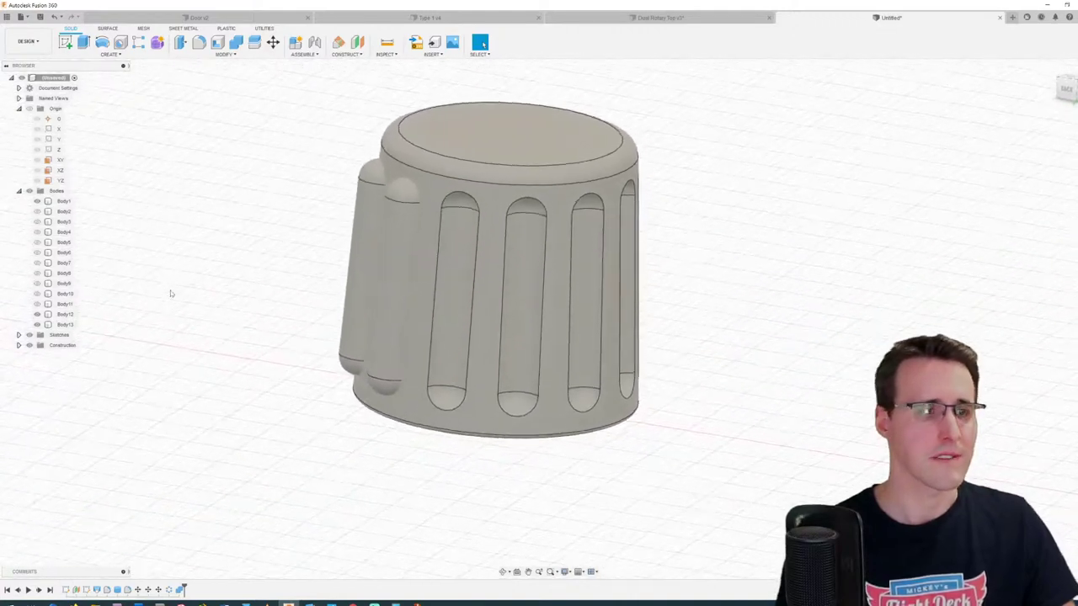
pyautogui.keyDown('shift'); pyautogui.moveTo(169, 297); pyautogui.dragTo(89, 218, button='middle'); pyautogui.keyUp('shift')
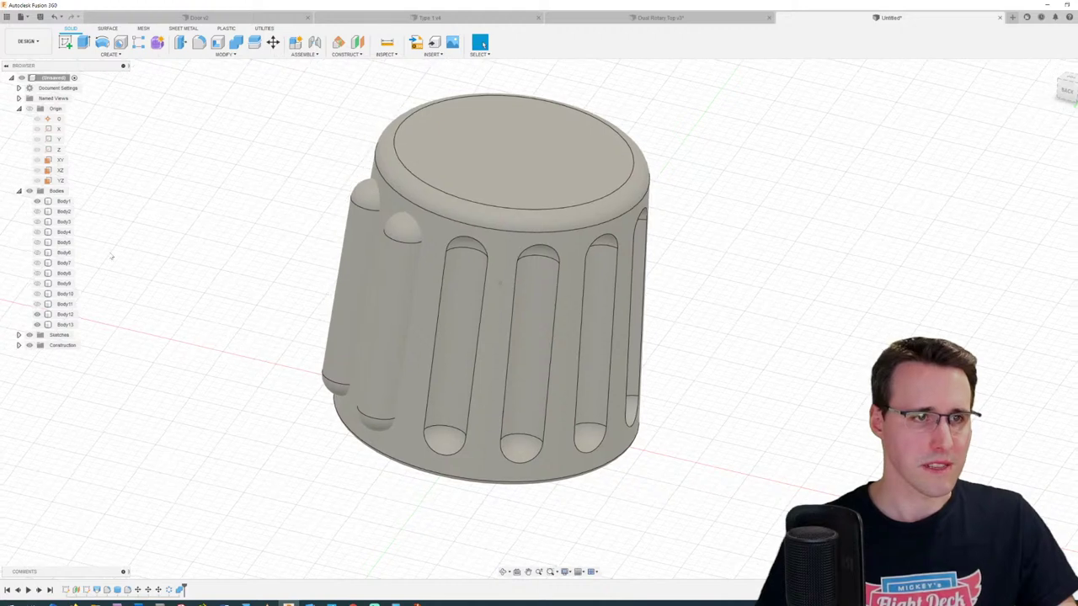
# Step: Edit the Combine cut to add the two uncut flute cylinders as tool bodies, and hide both cylinders
pyautogui.doubleClick(181, 589)
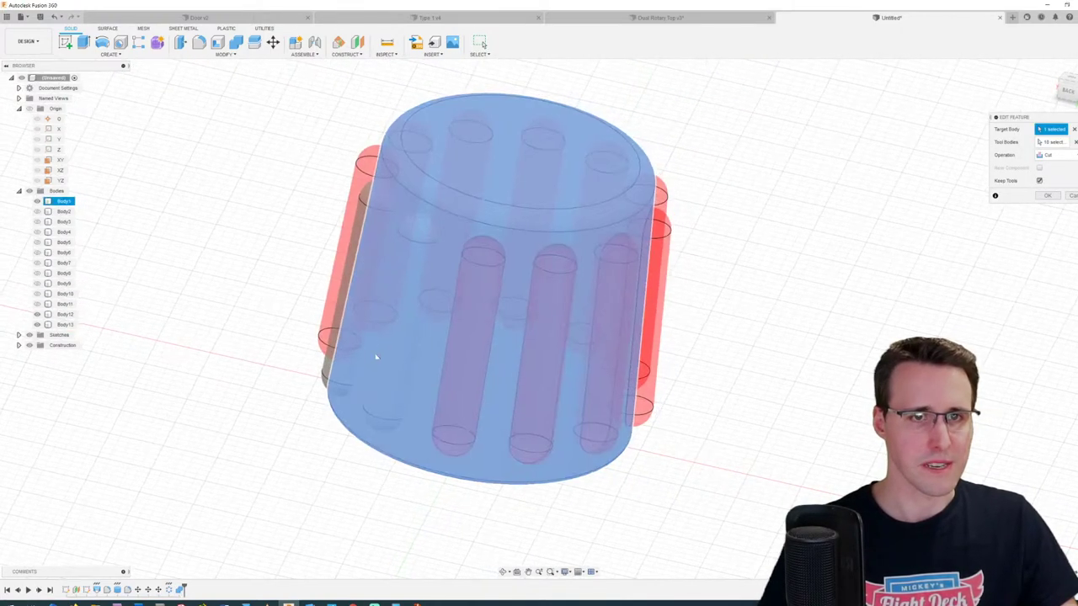
pyautogui.click(393, 286)
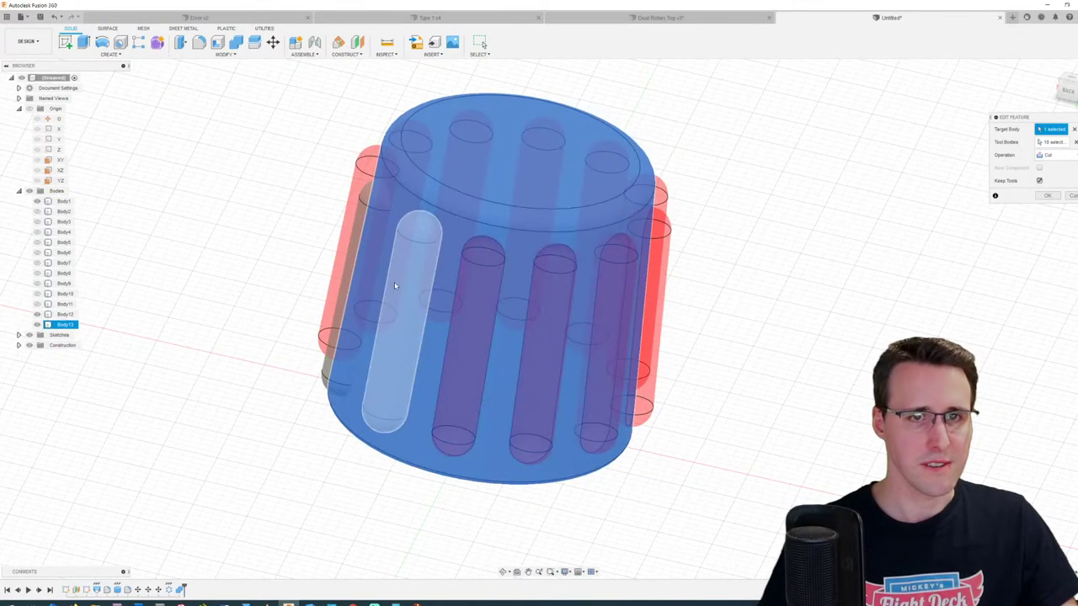
pyautogui.click(1053, 141)
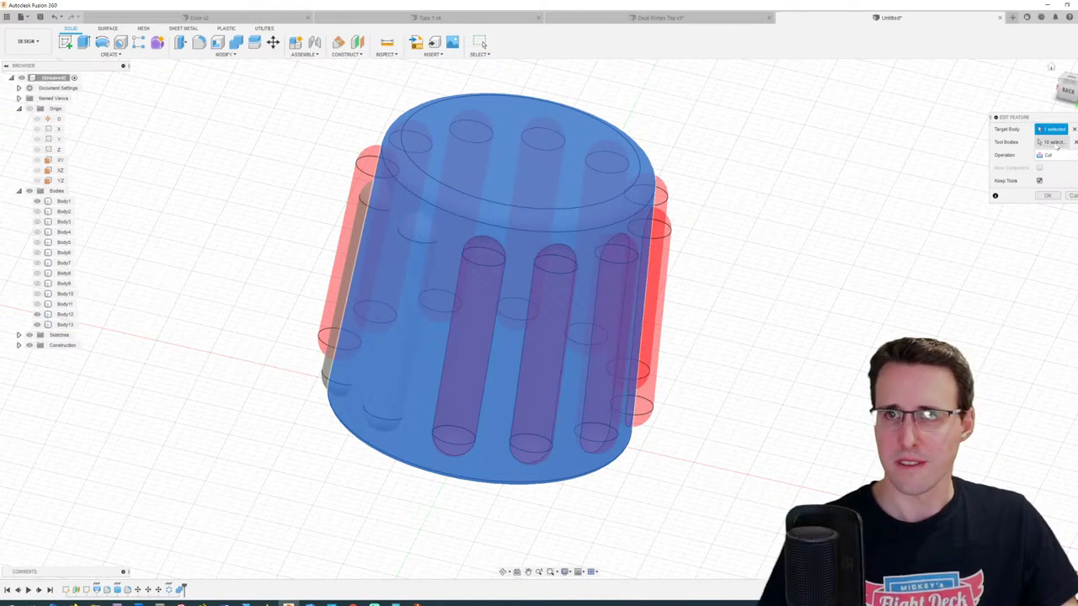
pyautogui.click(413, 250)
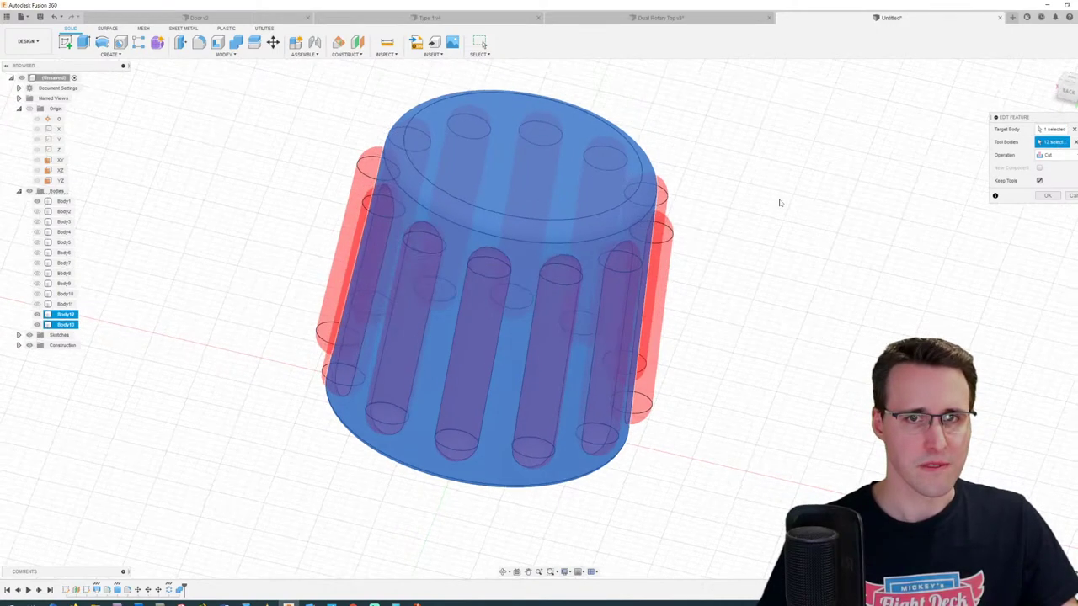
pyautogui.click(1046, 195)
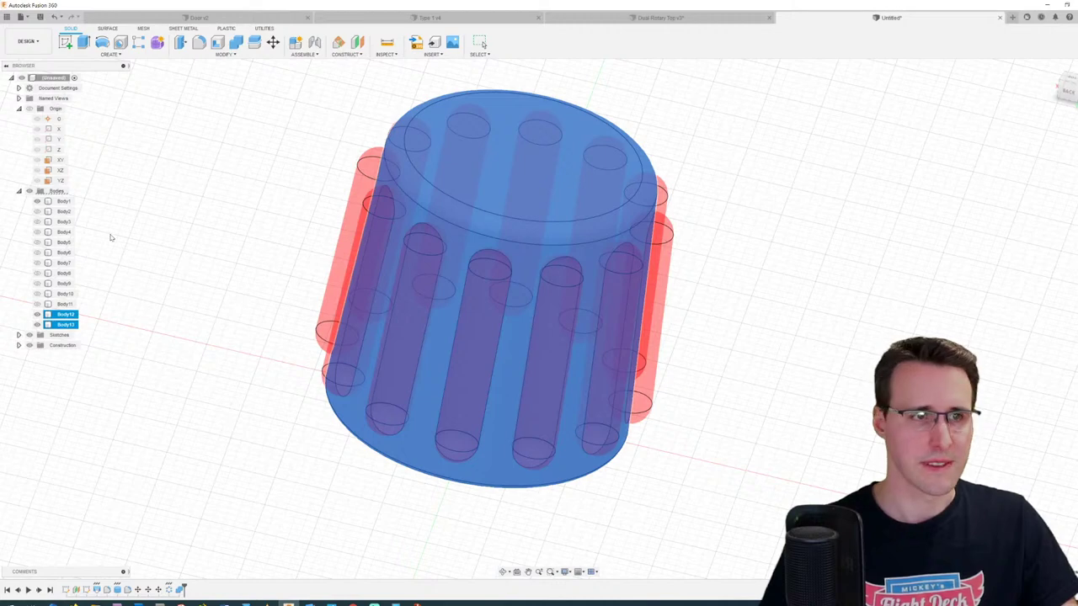
pyautogui.keyDown('shift'); pyautogui.moveTo(209, 469); pyautogui.dragTo(212, 413, button='middle'); pyautogui.keyUp('shift')
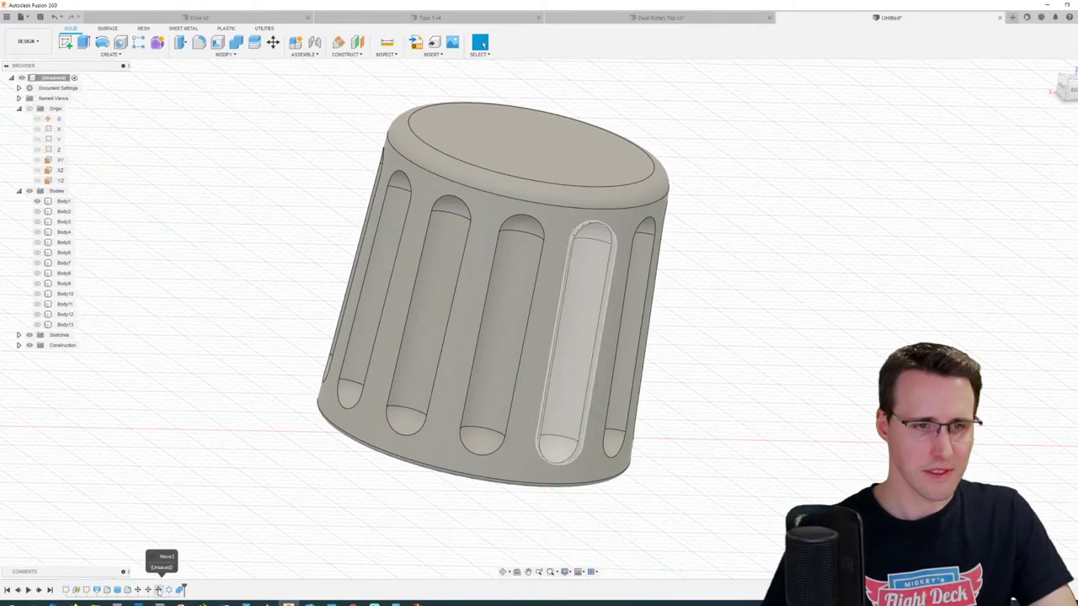
# Step: Edit the Move3 feature and shift the groove-cutting body slightly outward from the knob wall in the right side view
pyautogui.doubleClick(159, 589)
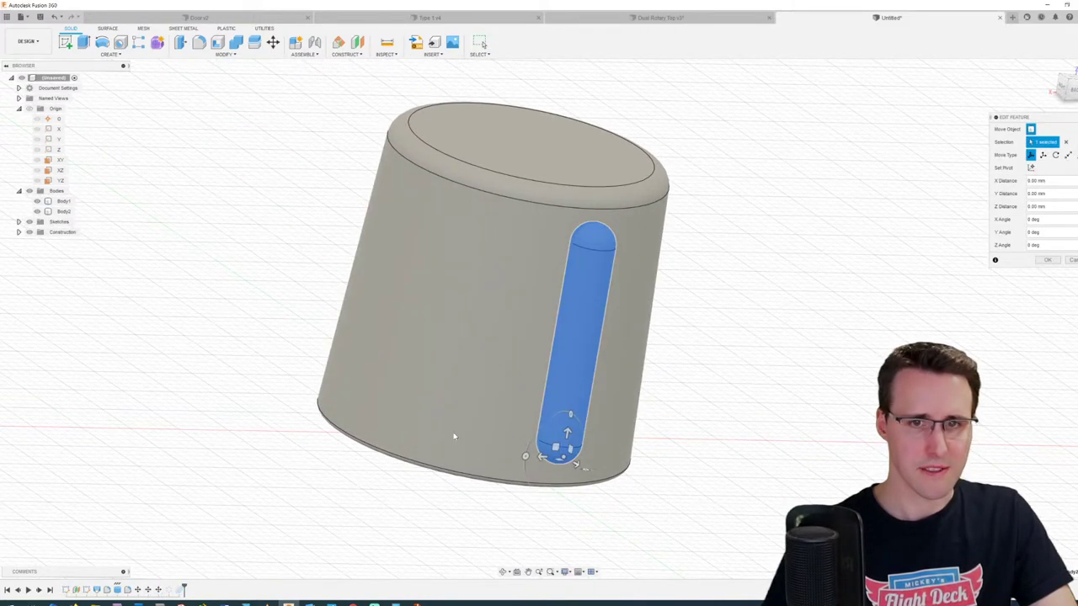
pyautogui.click(1066, 94)
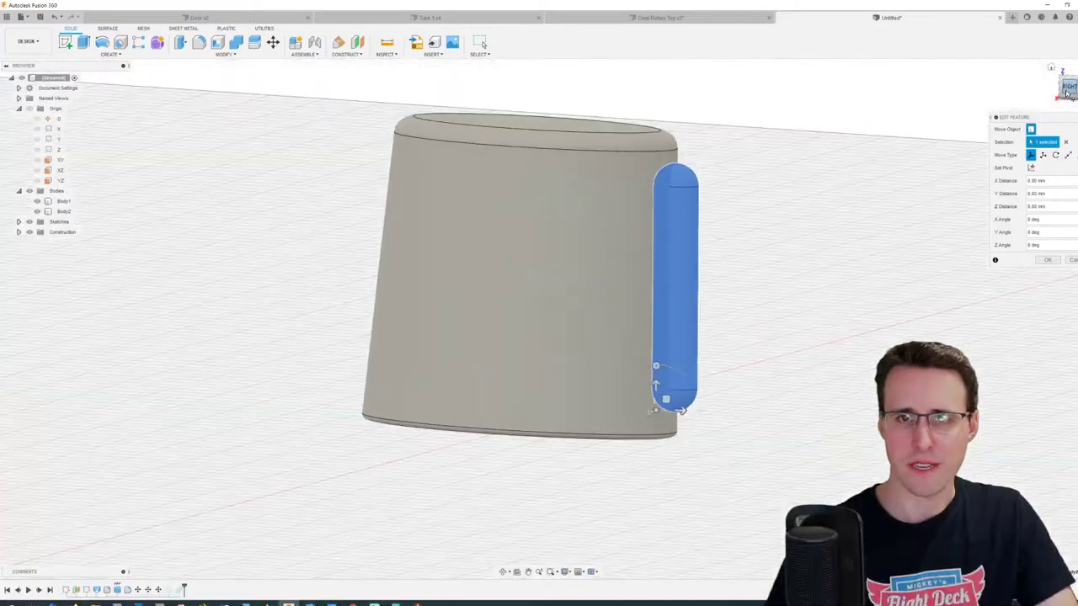
pyautogui.click(1068, 90)
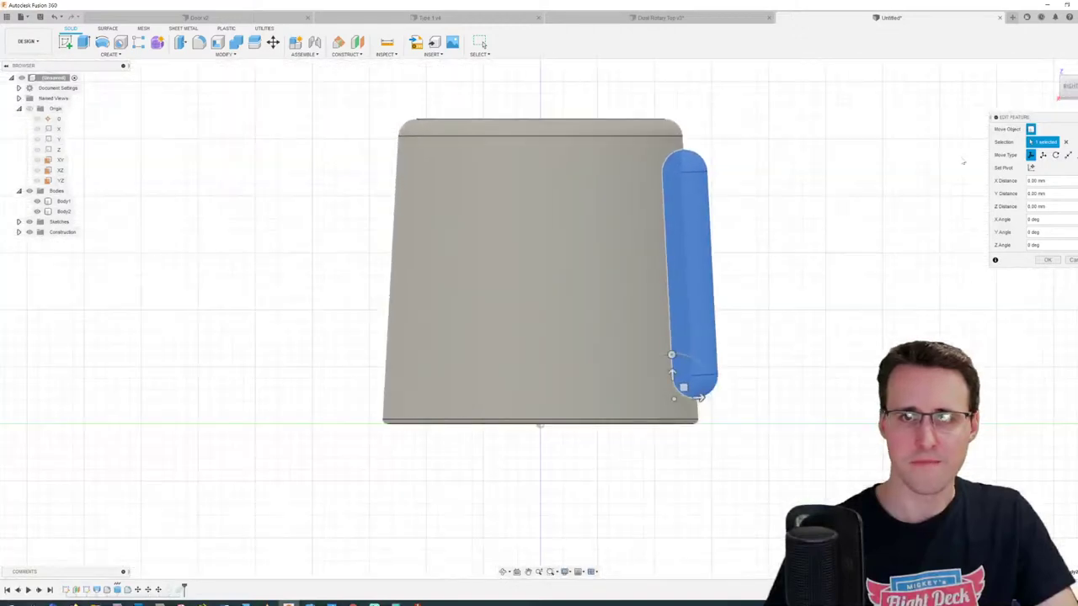
pyautogui.click(682, 385)
pyautogui.moveTo(683, 387); pyautogui.dragTo(689, 387)
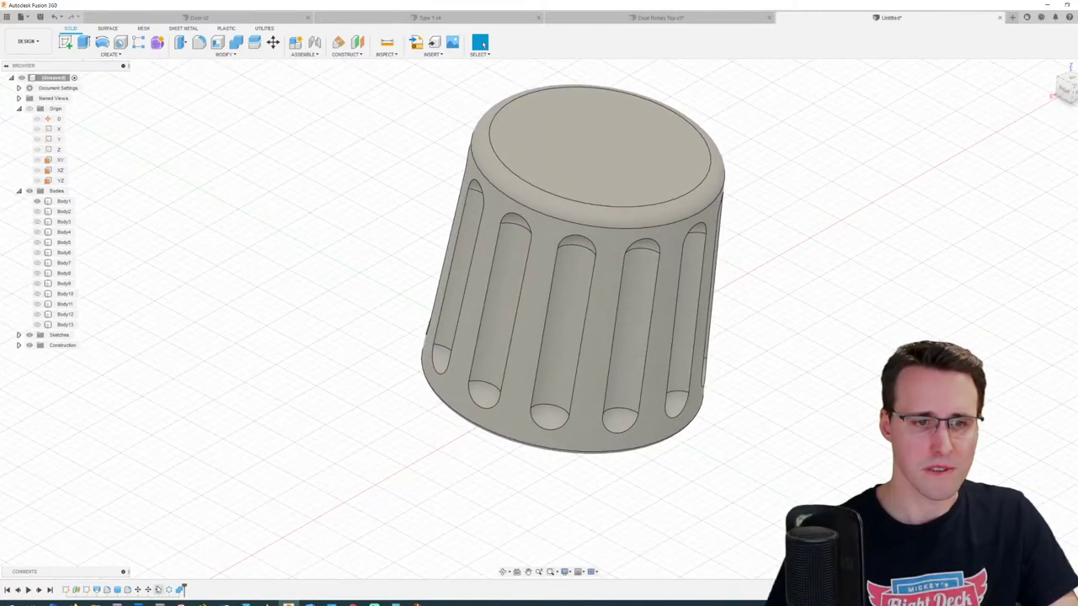
# Step: Reopen the Move3 feature and nudge the groove-cutting body a little further outward to make the knob's grooves shallower
pyautogui.doubleClick(158, 590)
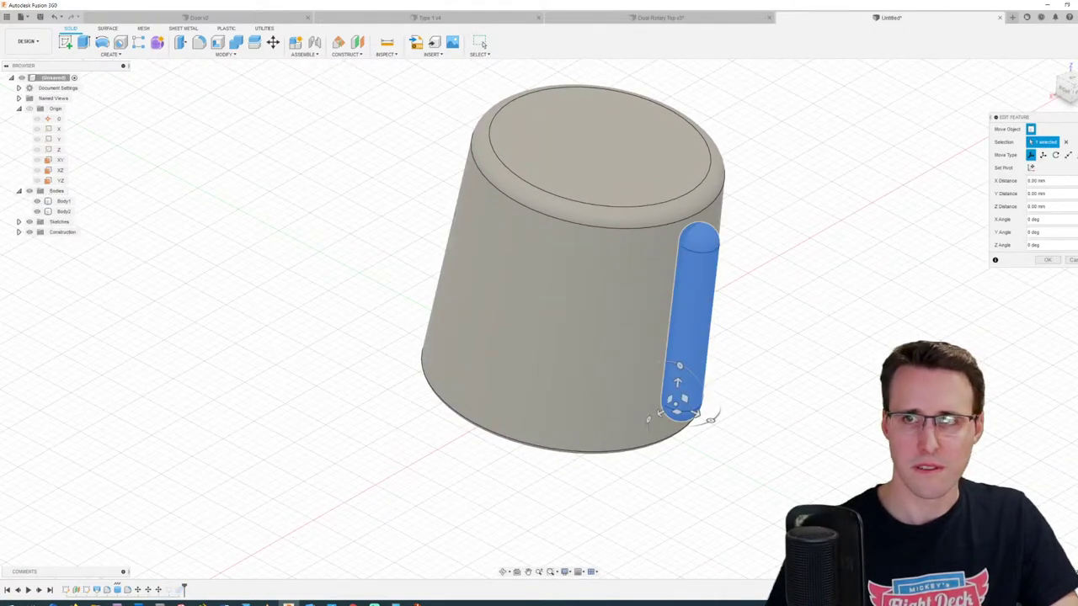
pyautogui.click(1068, 92)
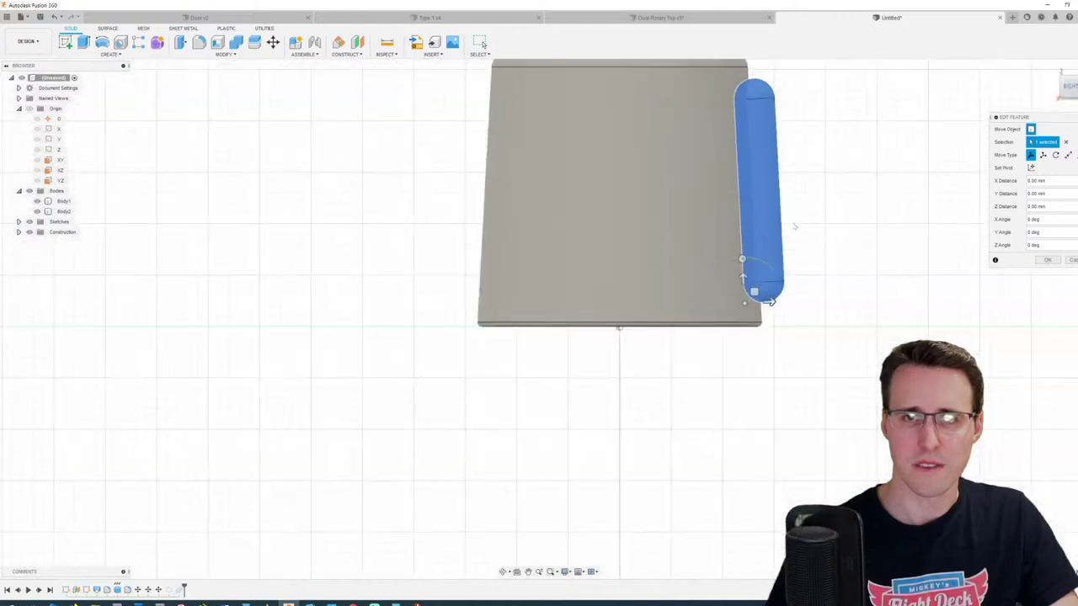
pyautogui.moveTo(756, 291); pyautogui.dragTo(758, 291)
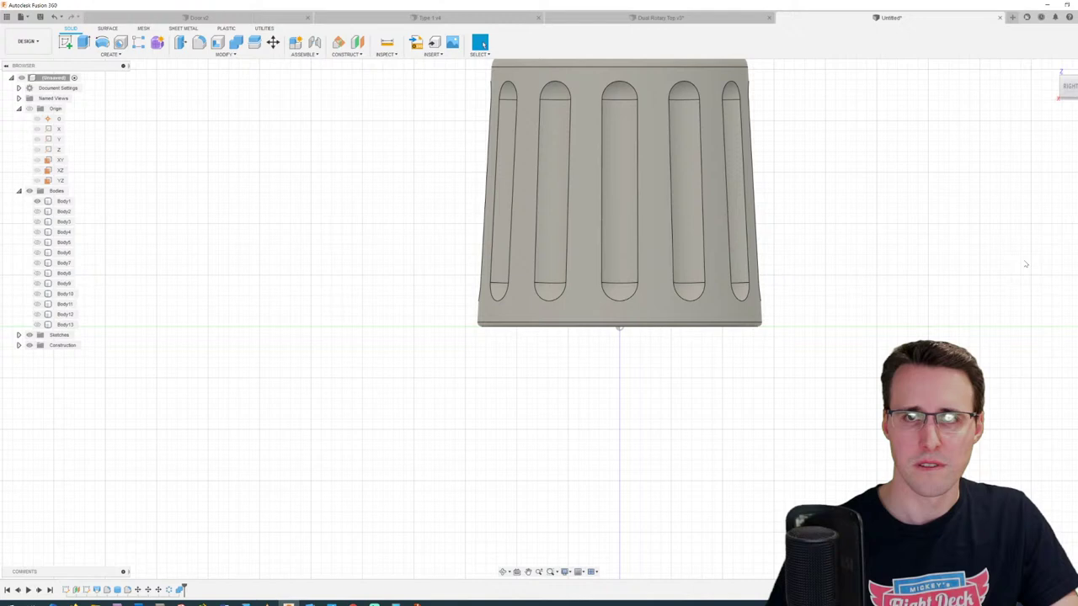
pyautogui.keyDown('shift'); pyautogui.moveTo(1011, 244); pyautogui.dragTo(1007, 258, button='middle'); pyautogui.keyUp('shift')
pyautogui.scroll(-3, 1006, 258)
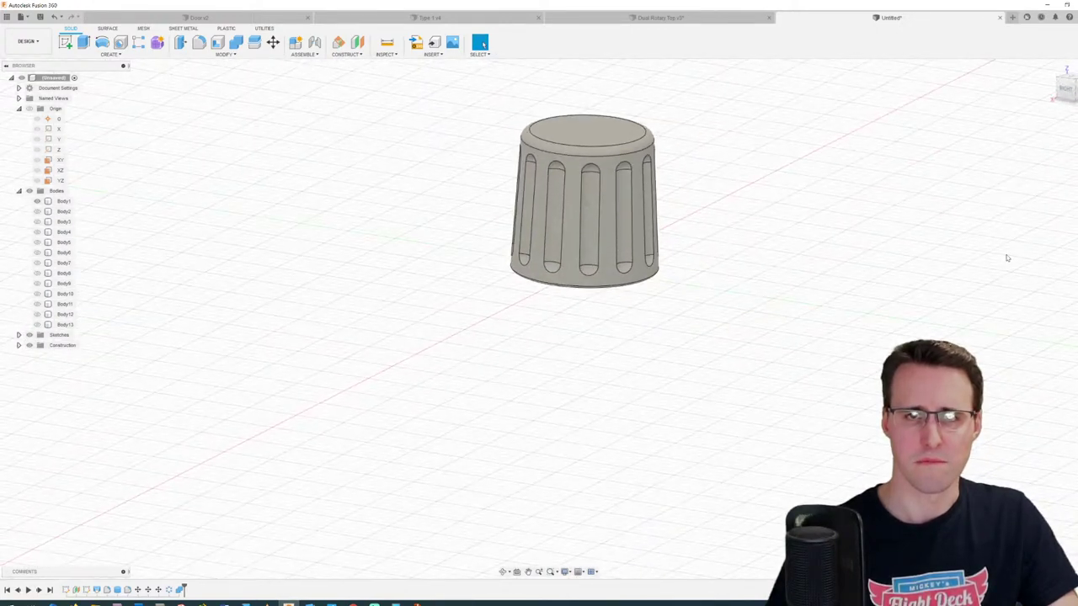
pyautogui.scroll(5, 1006, 258)
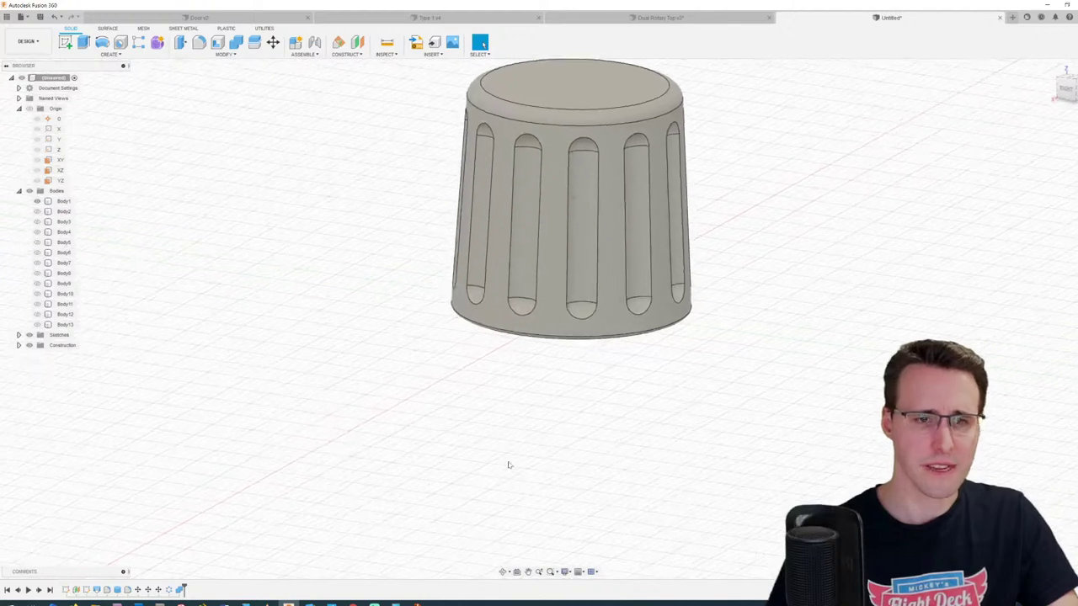
# Step: Try moving the groove-cutting body clear of the knob, with Y distance 1.61 mm and Z distance -0.03 mm
pyautogui.scroll(2, 508, 465)
pyautogui.doubleClick(169, 589)
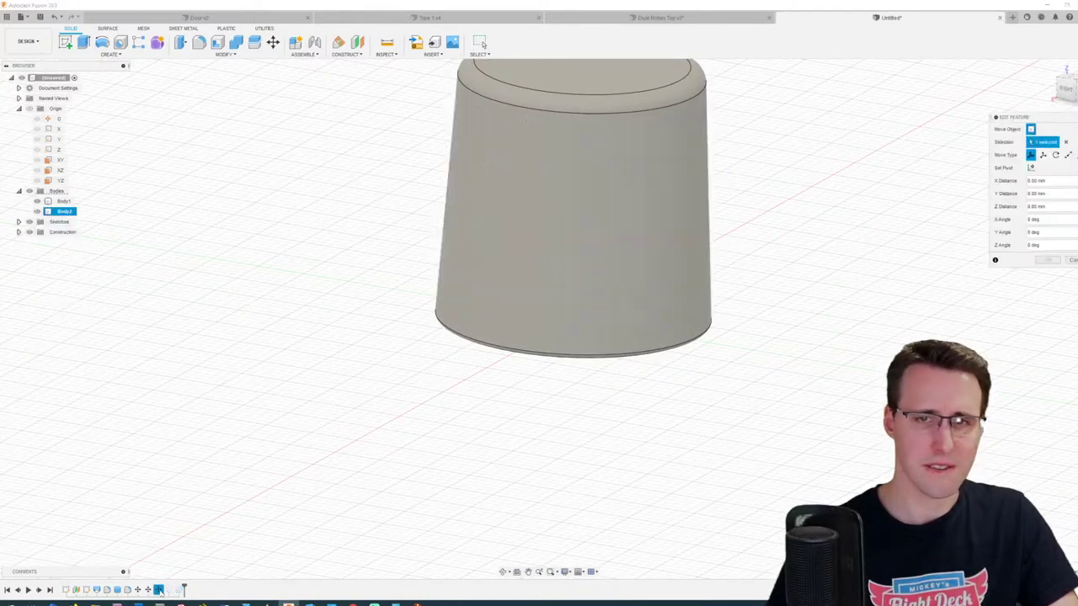
pyautogui.keyDown('shift'); pyautogui.moveTo(708, 304); pyautogui.dragTo(719, 302, button='middle'); pyautogui.keyUp('shift')
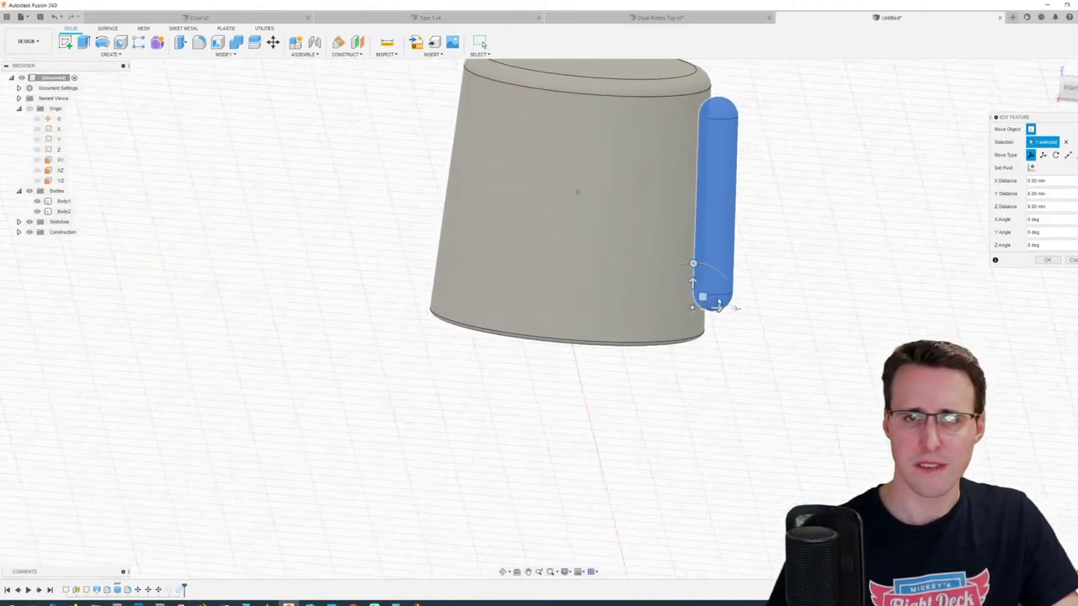
pyautogui.moveTo(703, 296); pyautogui.dragTo(734, 297)
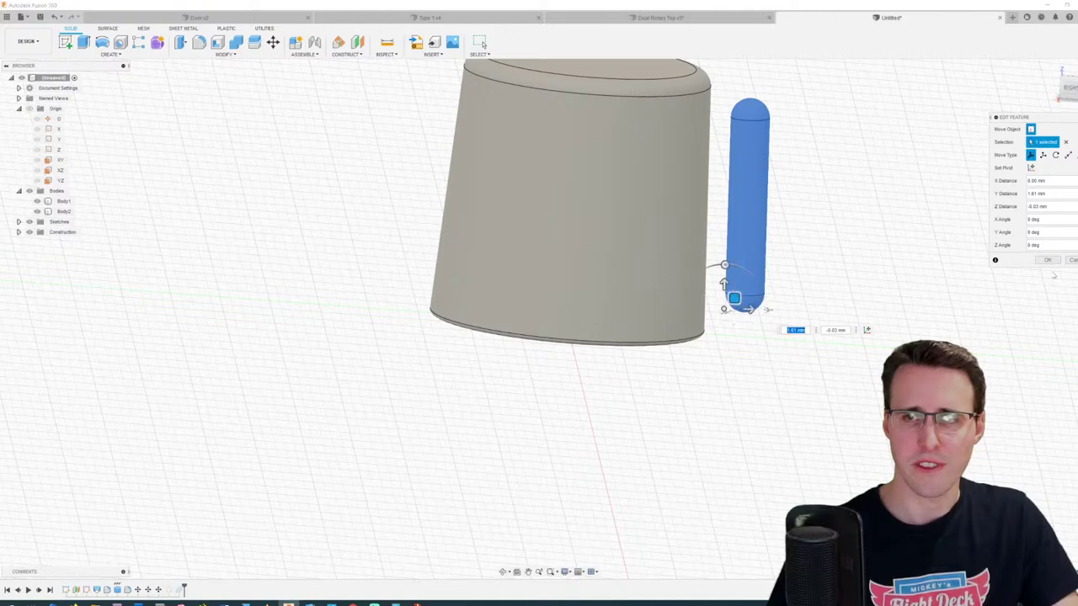
pyautogui.click(1048, 260)
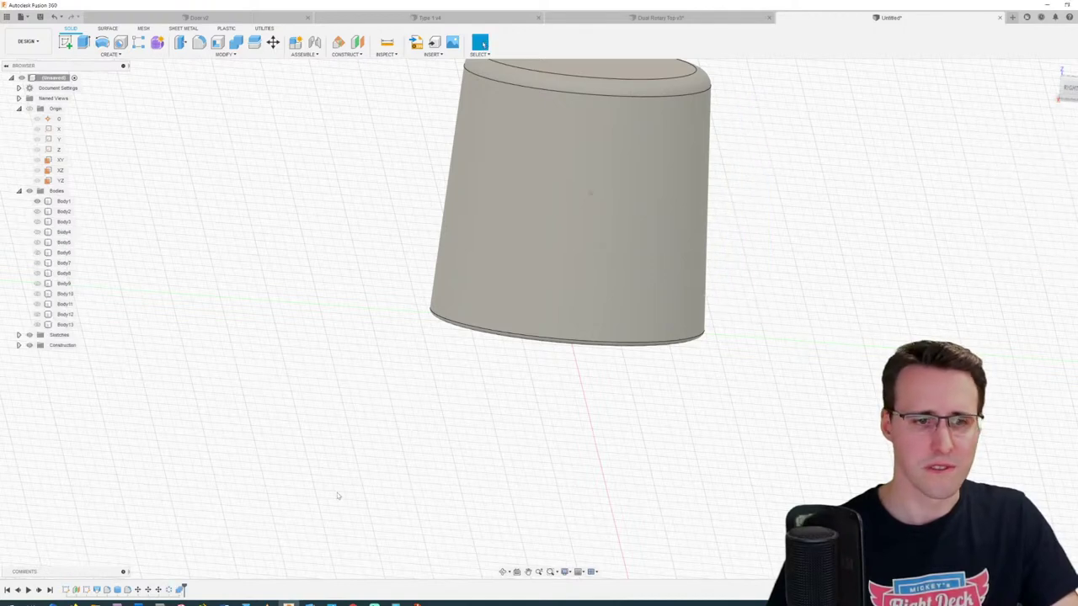
pyautogui.keyDown('shift'); pyautogui.moveTo(337, 496); pyautogui.dragTo(224, 519, button='middle'); pyautogui.keyUp('shift')
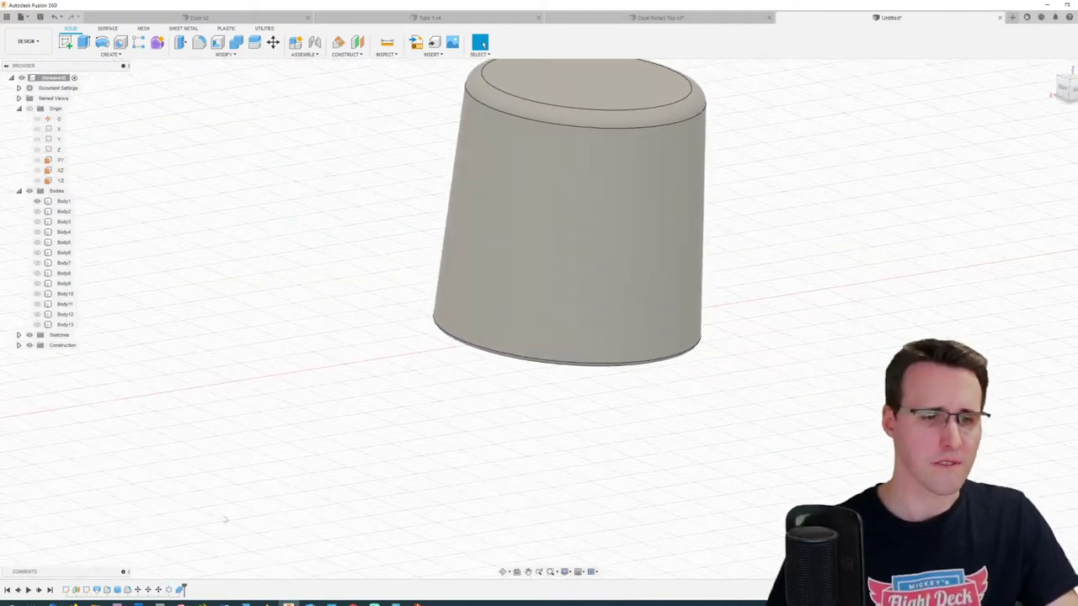
# Step: Edit the Move3 feature to bring the cutting body back into the knob wall so it cuts shallow grooves
pyautogui.doubleClick(179, 589)
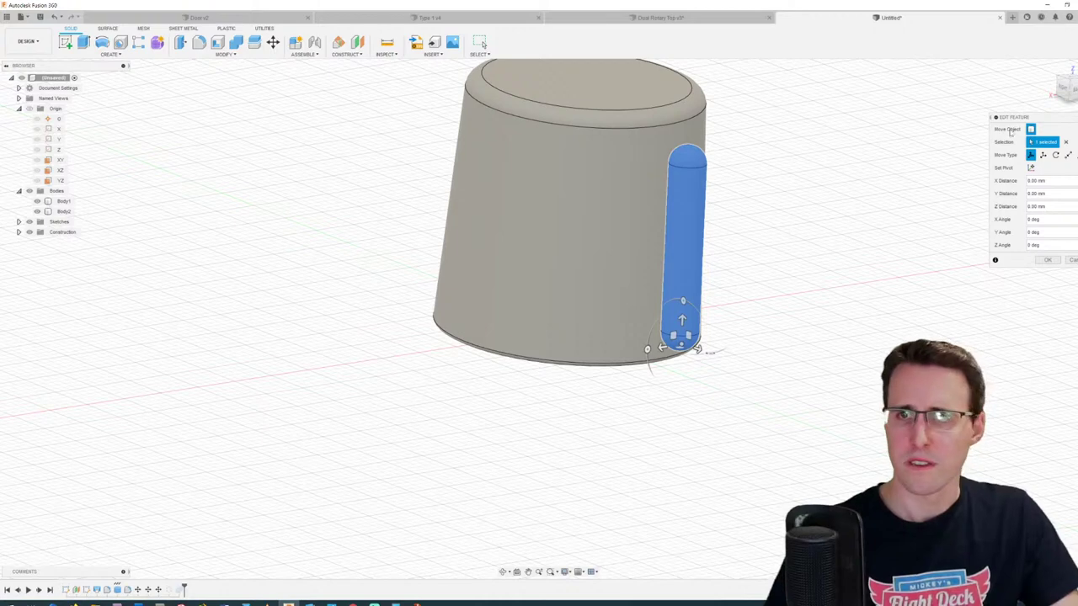
pyautogui.click(1062, 88)
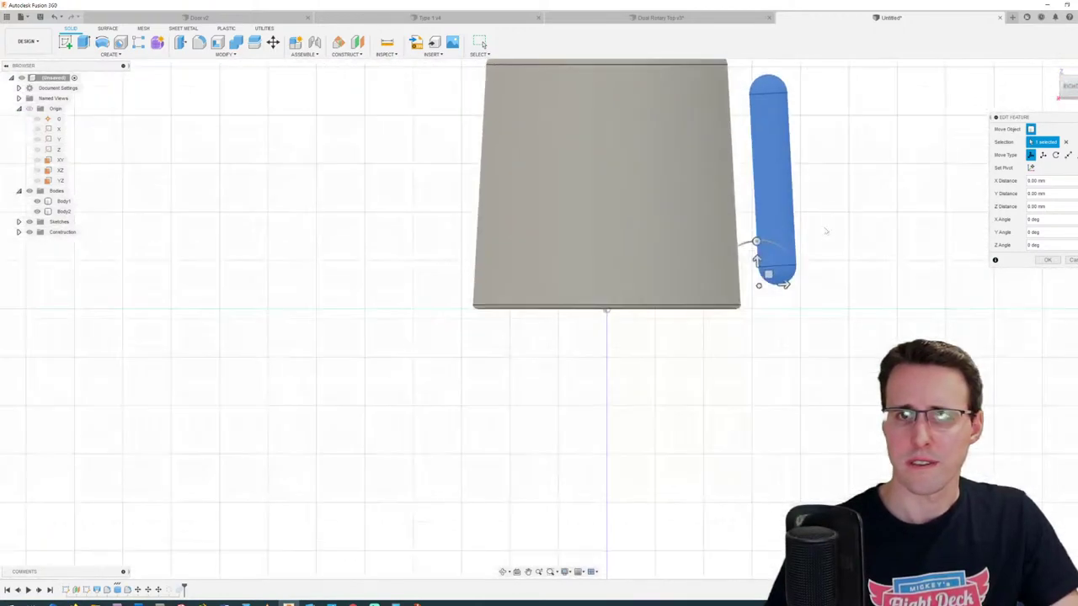
pyautogui.moveTo(826, 230); pyautogui.dragTo(762, 335, button='middle')
pyautogui.moveTo(756, 346); pyautogui.dragTo(729, 345)
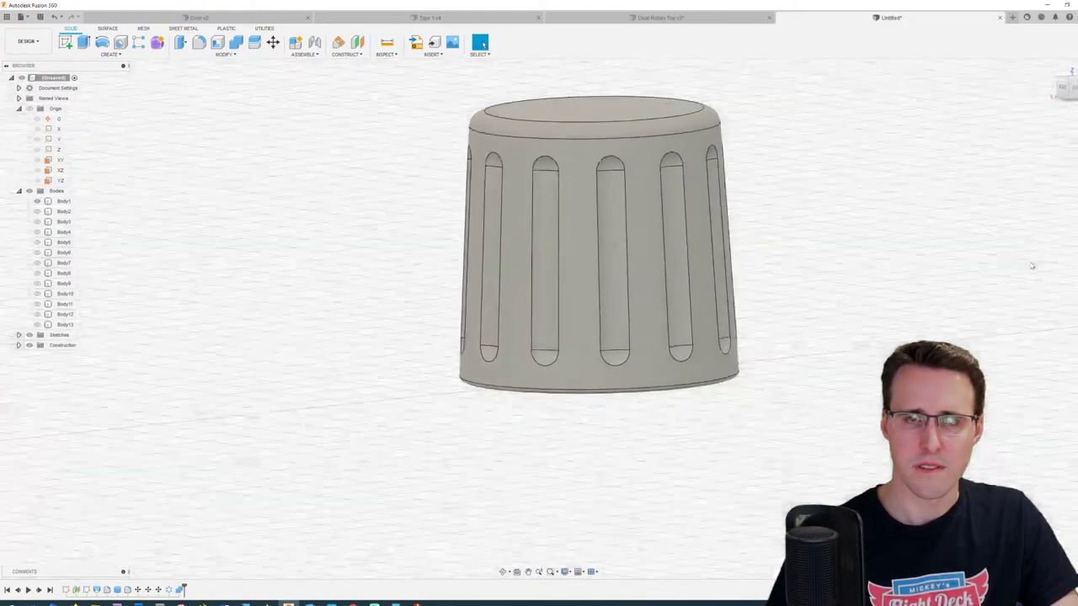
pyautogui.keyDown('shift'); pyautogui.moveTo(1032, 265); pyautogui.dragTo(1027, 265, button='middle'); pyautogui.keyUp('shift')
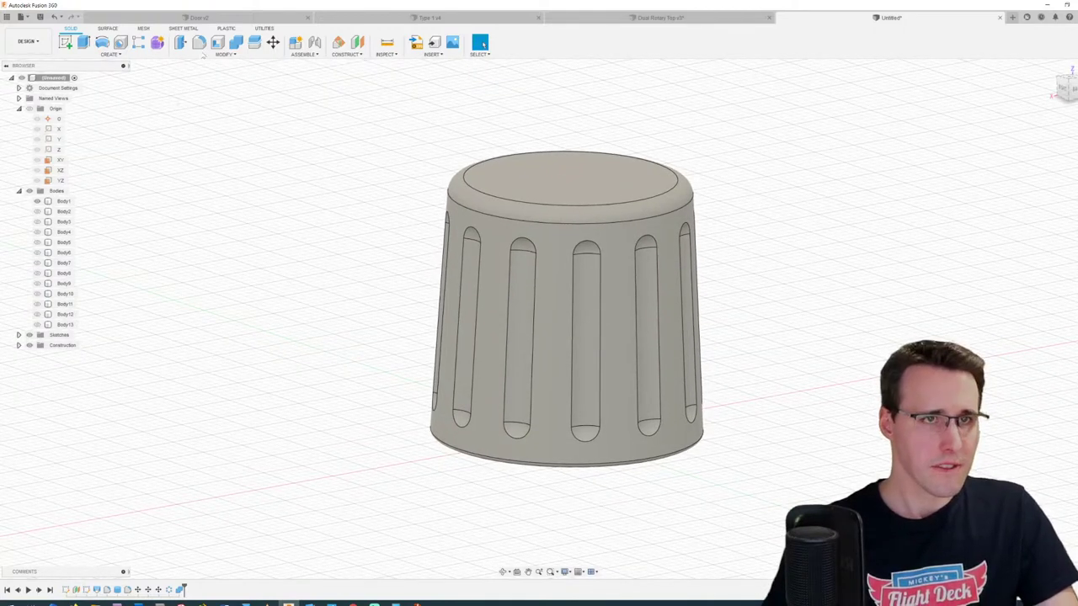
# Step: Start a constant-radius Fillet and select the outline edges of all twelve grooves around the knob
pyautogui.click(200, 43)
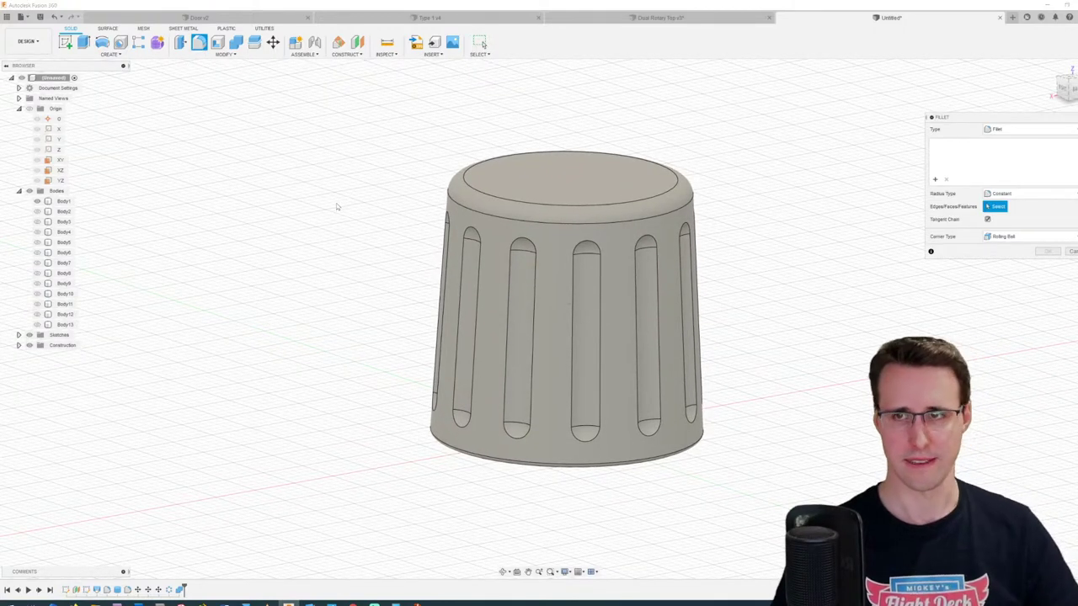
pyautogui.click(533, 257)
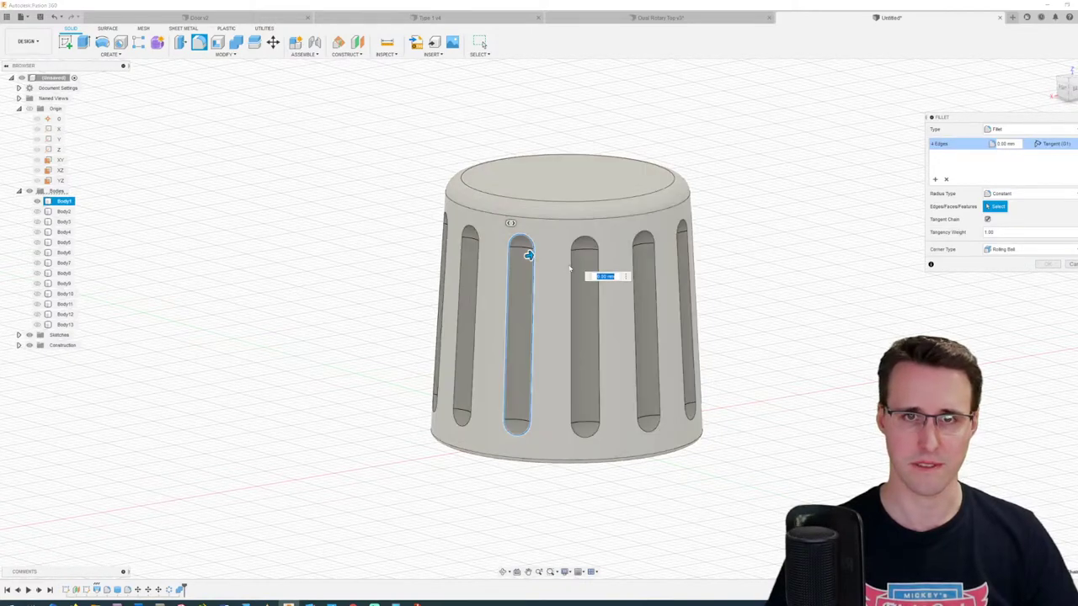
pyautogui.click(573, 266)
pyautogui.click(634, 257)
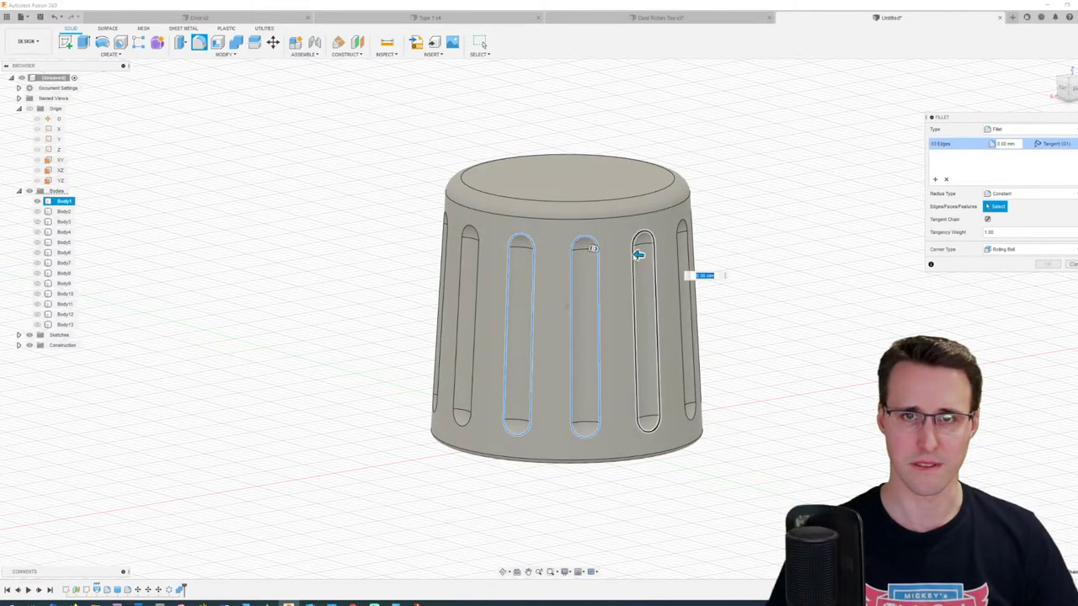
pyautogui.keyDown('shift'); pyautogui.moveTo(635, 257); pyautogui.dragTo(564, 271, button='middle'); pyautogui.keyUp('shift')
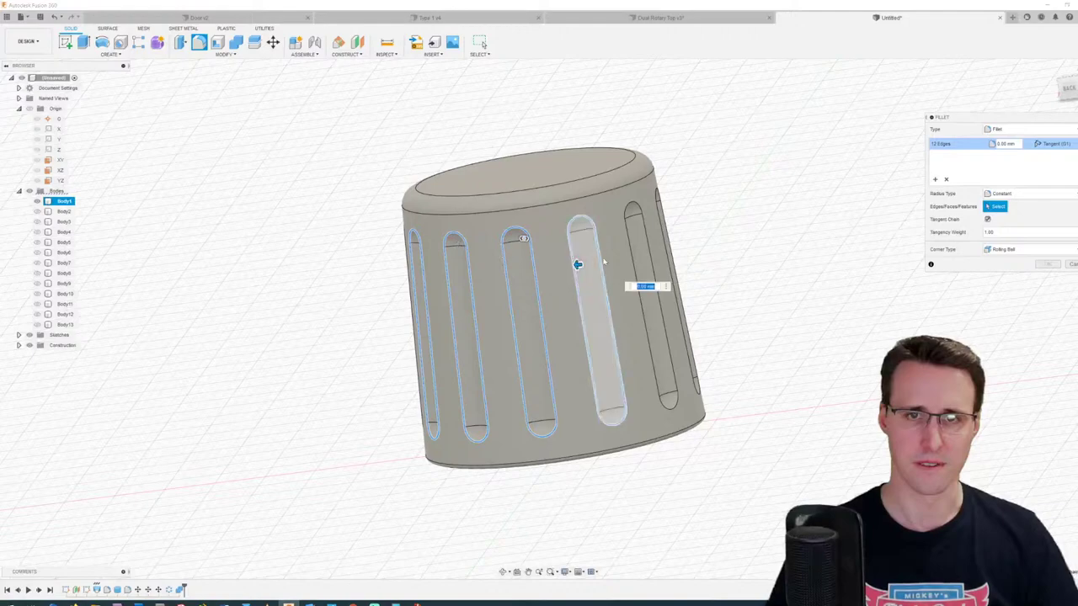
pyautogui.click(590, 253)
pyautogui.click(631, 252)
pyautogui.keyDown('shift'); pyautogui.moveTo(628, 248); pyautogui.dragTo(544, 262, button='middle'); pyautogui.keyUp('shift')
pyautogui.click(530, 257)
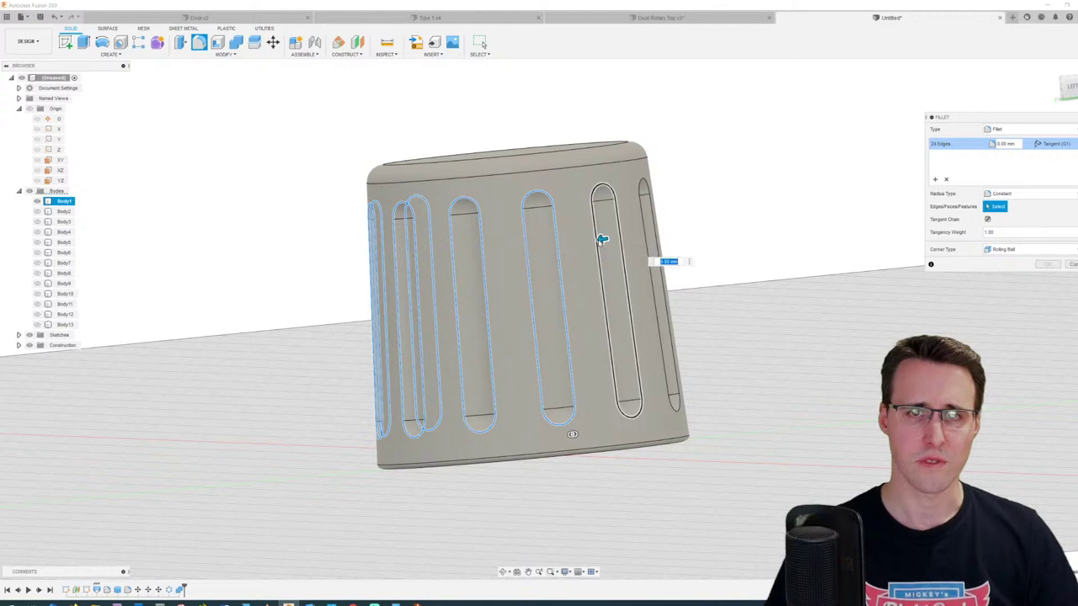
pyautogui.keyDown('shift'); pyautogui.moveTo(601, 242); pyautogui.dragTo(578, 269, button='middle'); pyautogui.keyUp('shift')
pyautogui.click(581, 270)
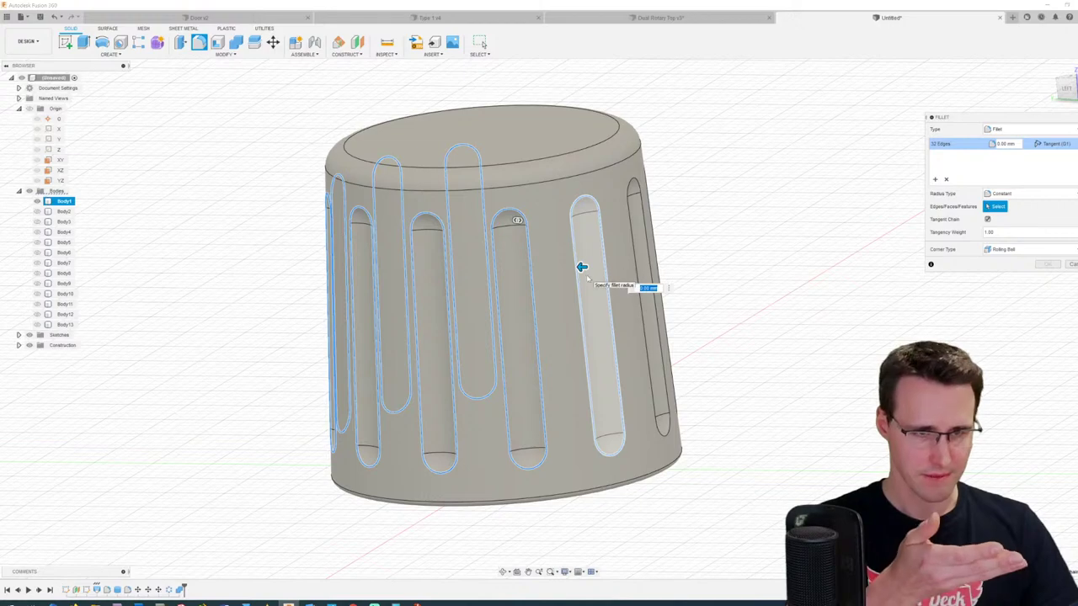
pyautogui.keyDown('shift'); pyautogui.moveTo(581, 267); pyautogui.dragTo(497, 291, button='middle'); pyautogui.keyUp('shift')
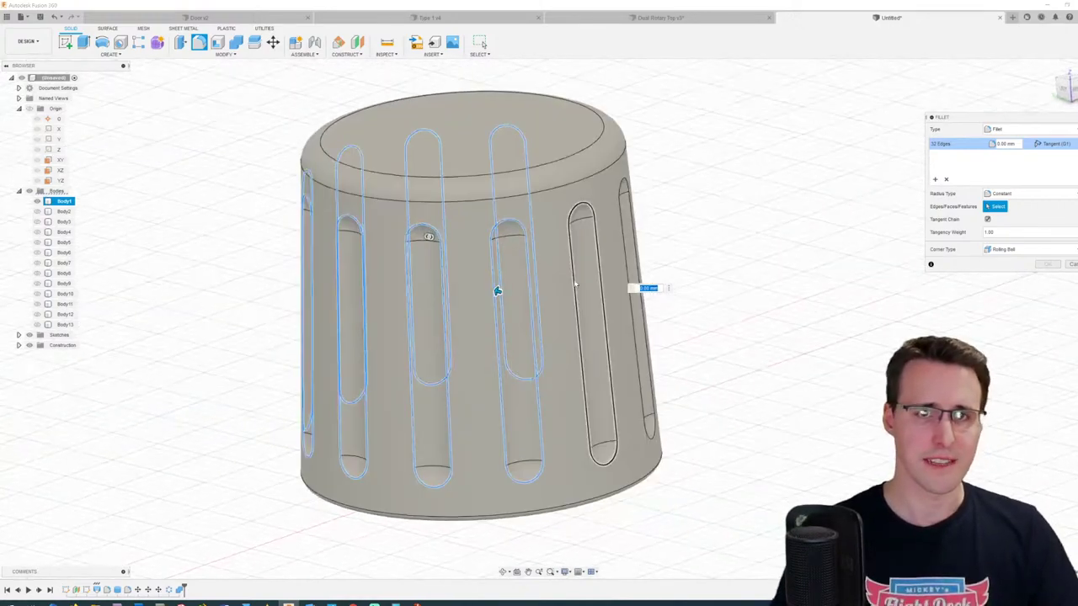
pyautogui.click(577, 282)
pyautogui.keyDown('shift'); pyautogui.moveTo(576, 283); pyautogui.dragTo(606, 294, button='middle'); pyautogui.keyUp('shift')
pyautogui.click(571, 305)
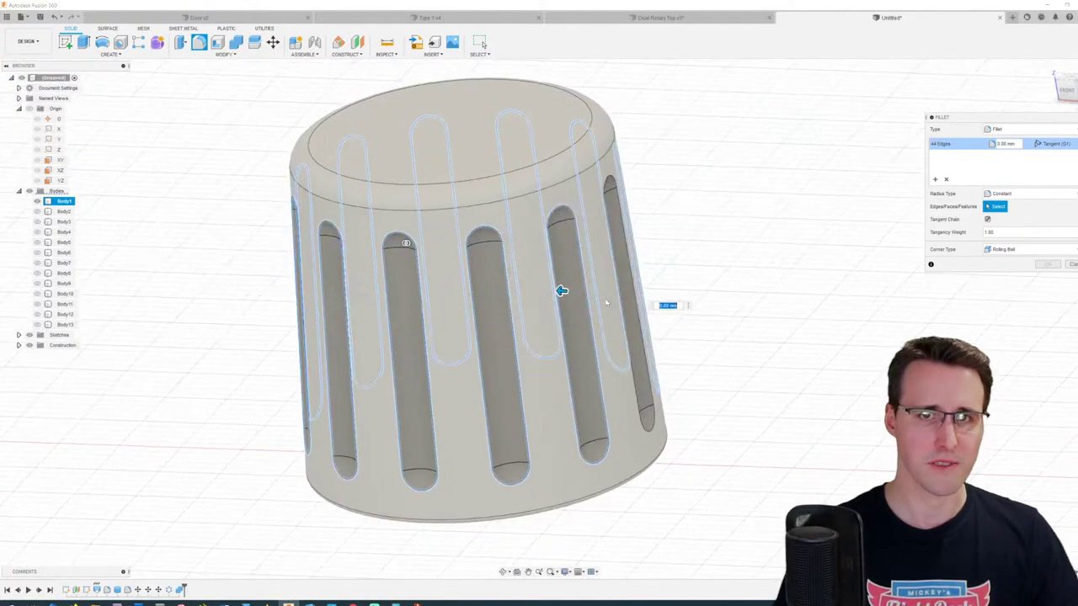
pyautogui.click(637, 386)
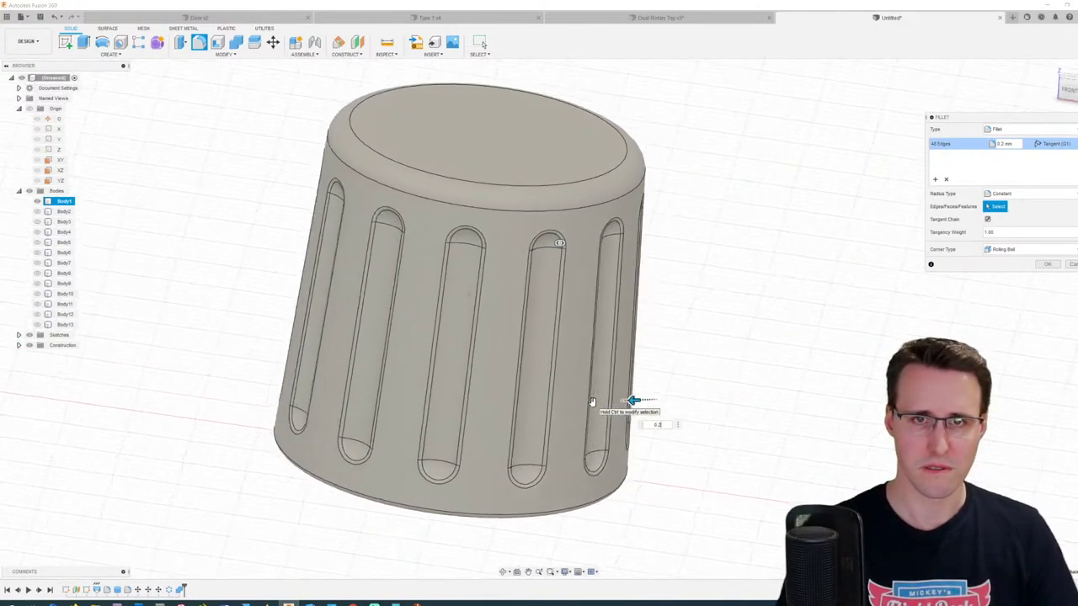
# Step: Set the groove edges' fillet radius to 0.3 mm and apply the fillet
pyautogui.keyDown('shift'); pyautogui.moveTo(591, 402); pyautogui.dragTo(592, 402, button='middle'); pyautogui.keyUp('shift')
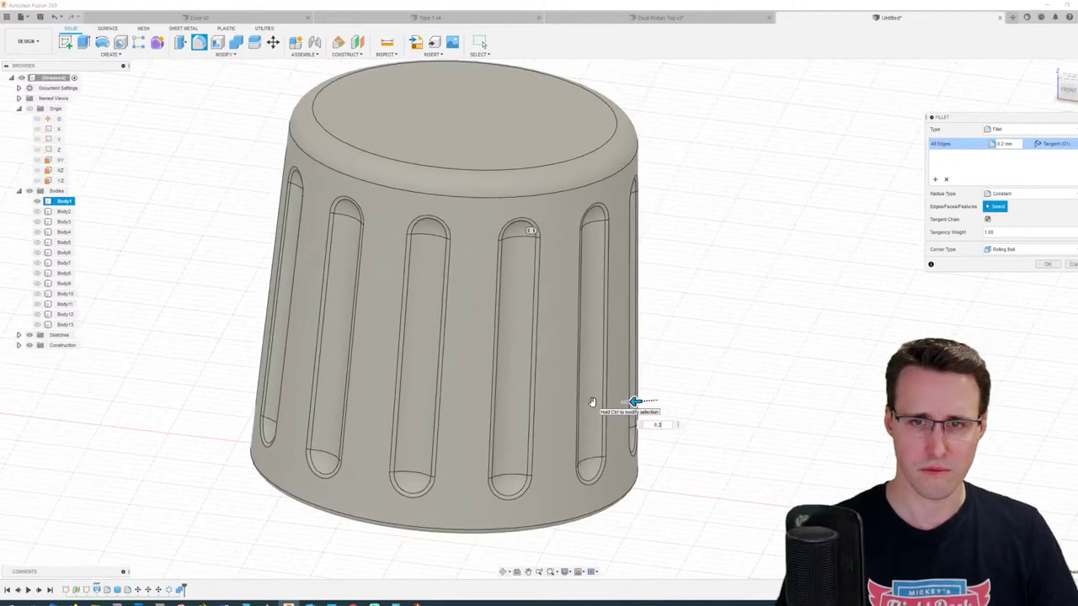
pyautogui.write('3')
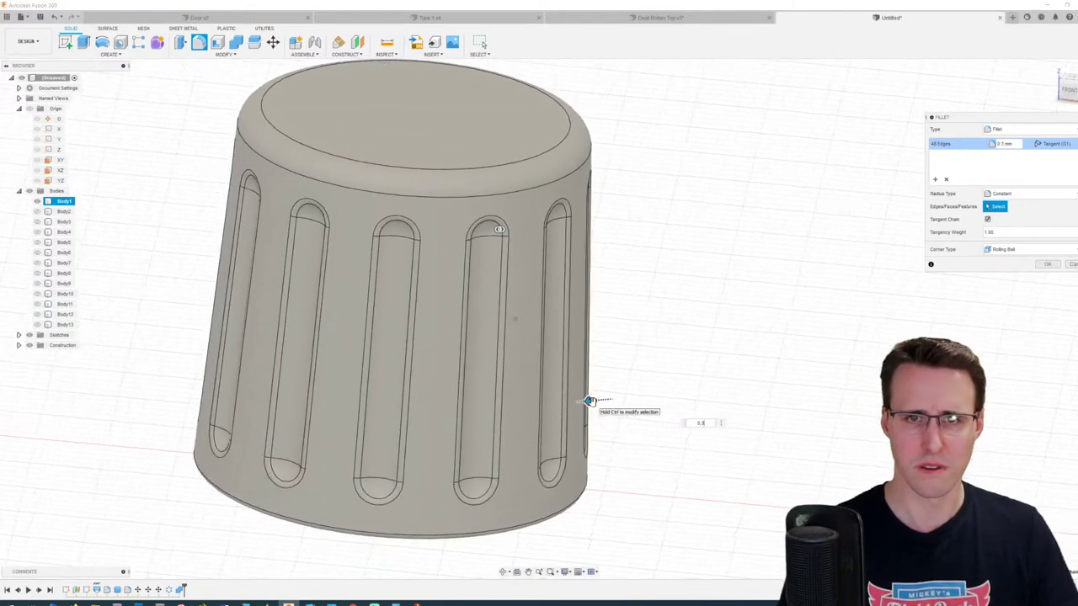
pyautogui.keyDown('shift'); pyautogui.moveTo(592, 403); pyautogui.dragTo(754, 232, button='middle'); pyautogui.keyUp('shift')
pyautogui.press('Return')
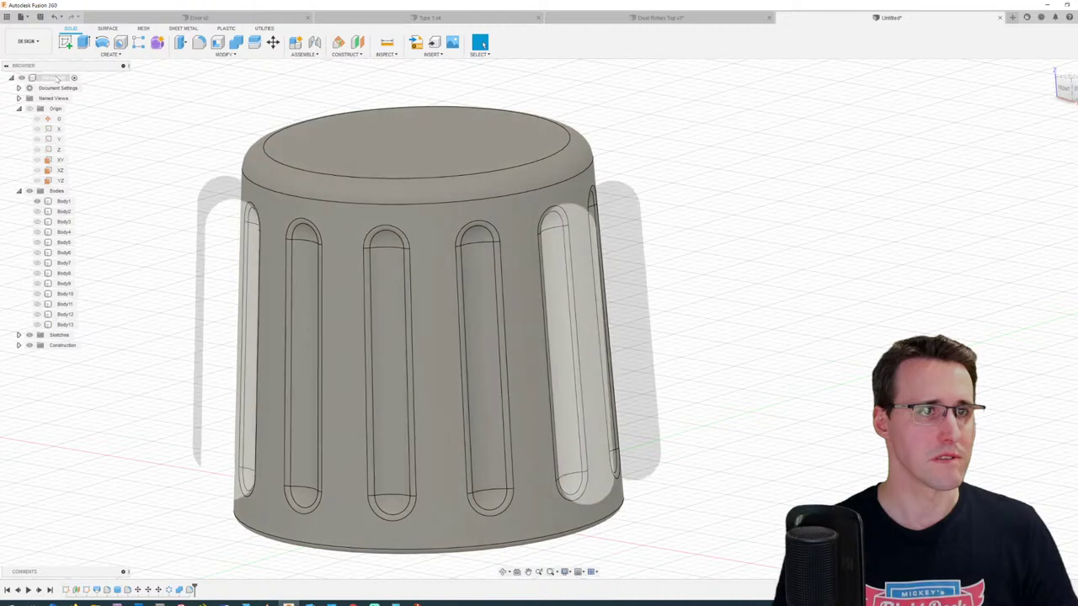
pyautogui.rightClick(56, 79)
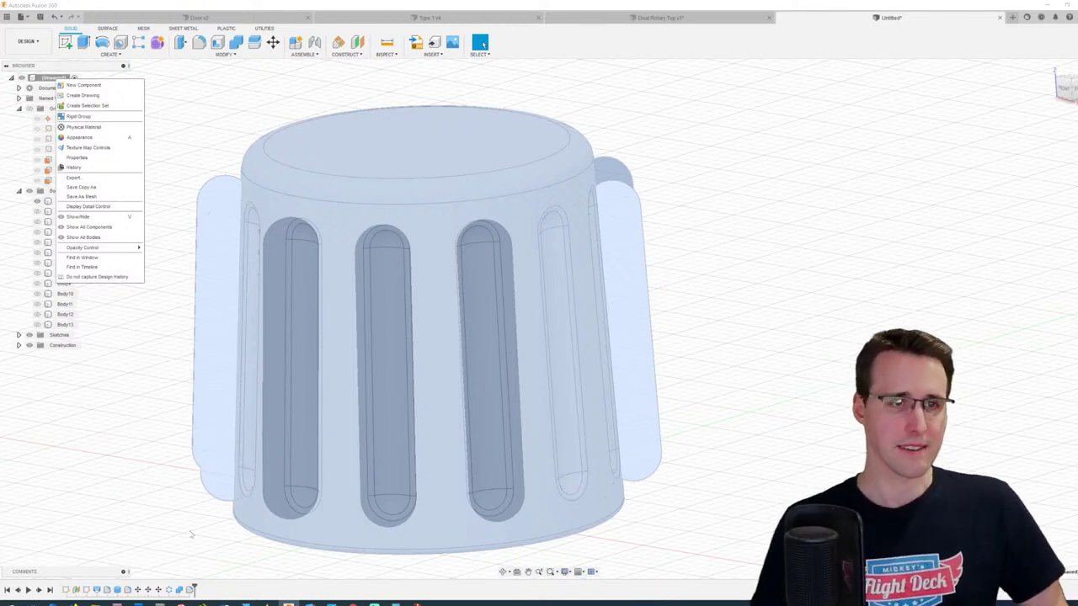
pyautogui.click(150, 445)
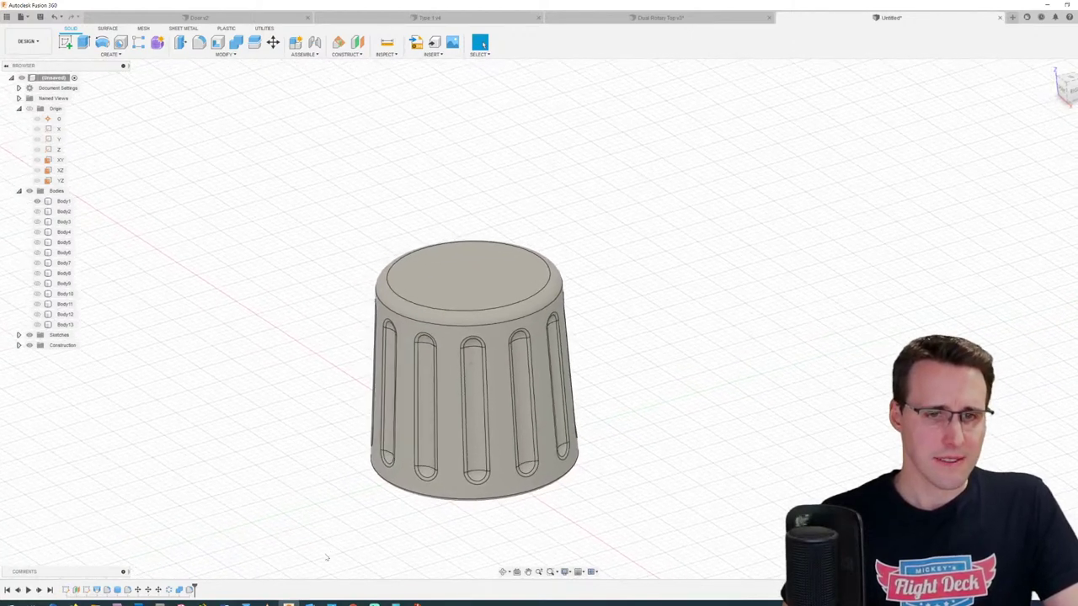
# Step: Switch to Photos to examine the knobs in pedestal.jpg, then return to Fusion 360 and inspect the knob's underside
pyautogui.click(331, 603)
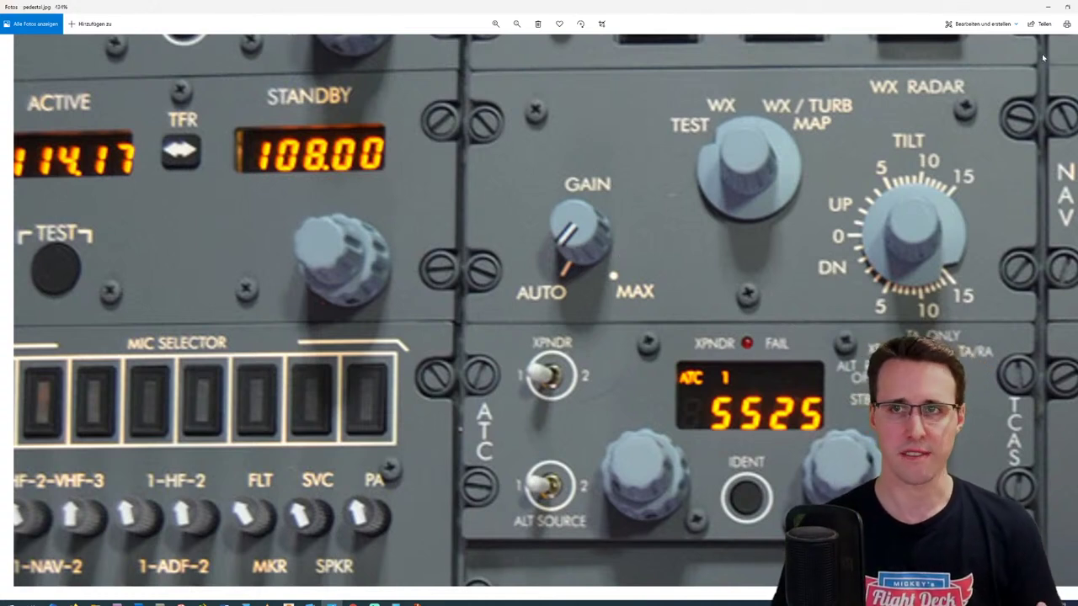
pyautogui.click(1048, 9)
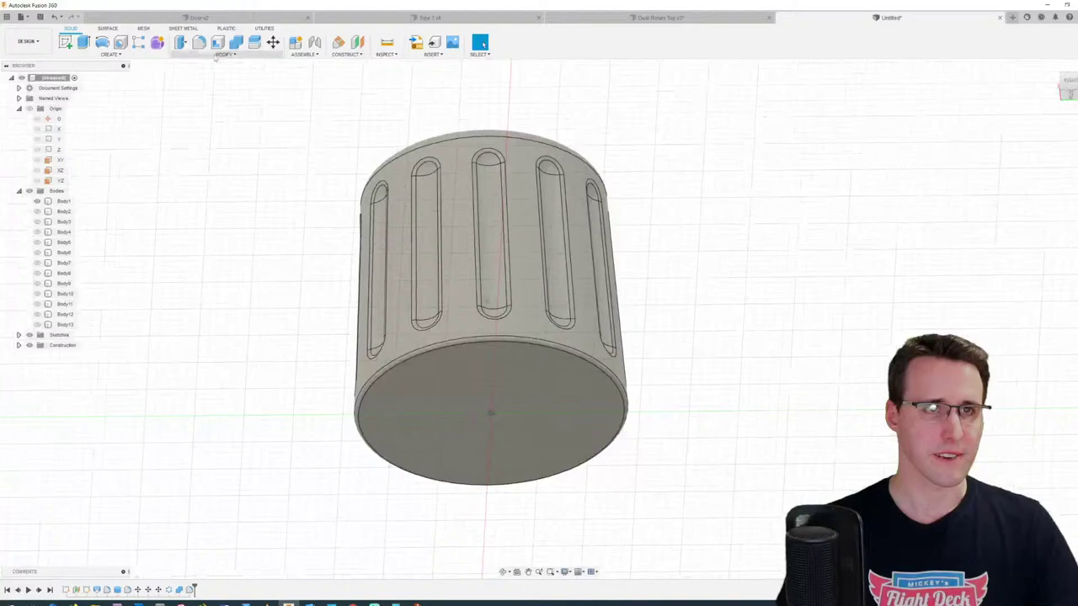
pyautogui.keyDown('shift'); pyautogui.moveTo(216, 56); pyautogui.dragTo(187, 75, button='middle'); pyautogui.keyUp('shift')
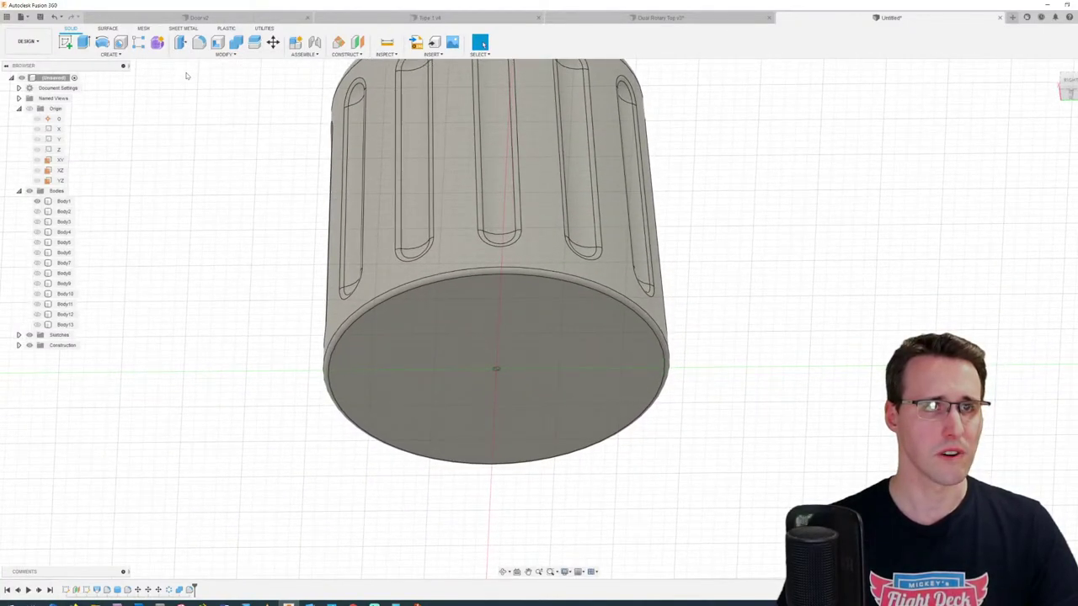
# Step: Sketch a 6.2 mm diameter circle centred on the origin on the knob's flat underside and finish the sketch
pyautogui.click(67, 44)
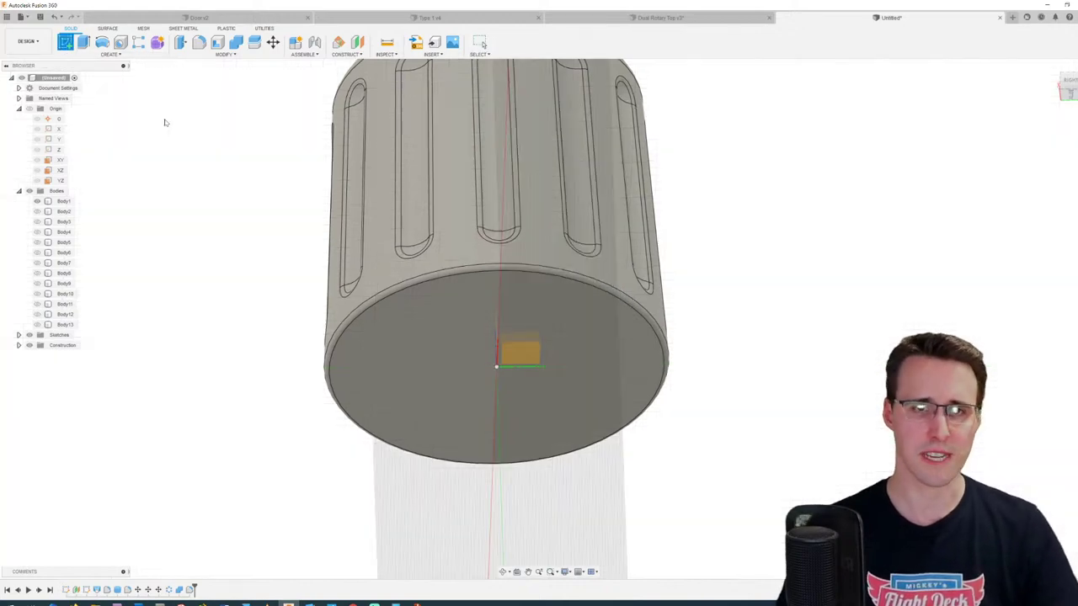
pyautogui.click(430, 264)
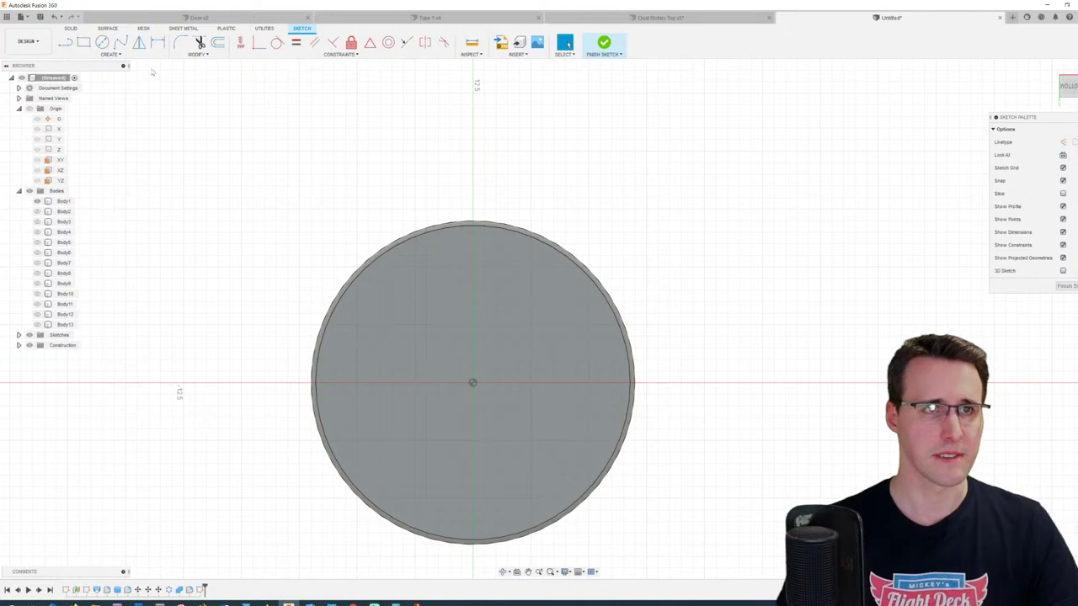
pyautogui.click(103, 43)
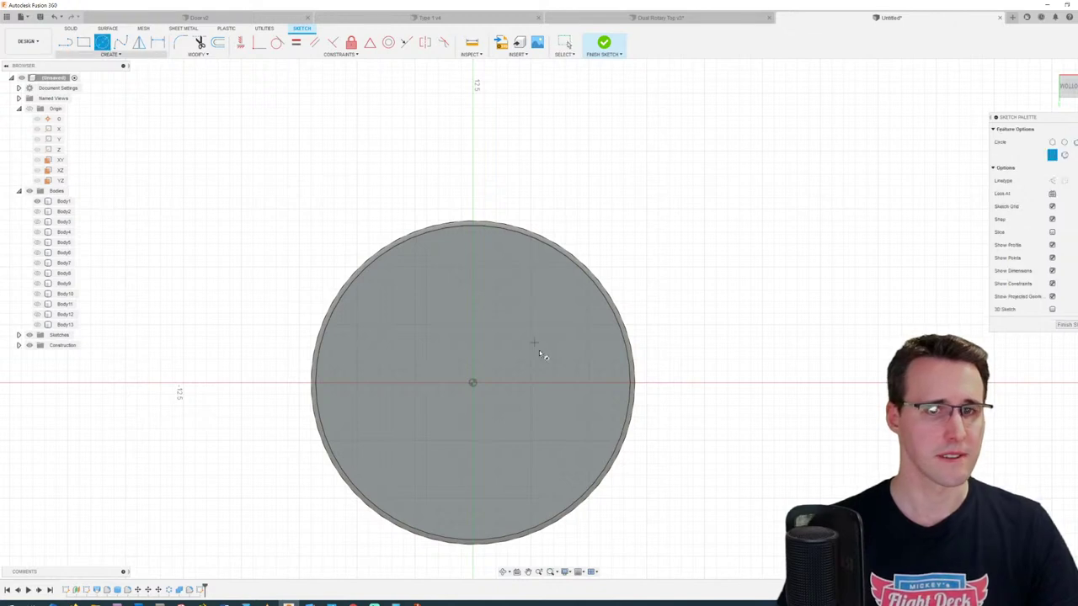
pyautogui.click(473, 385)
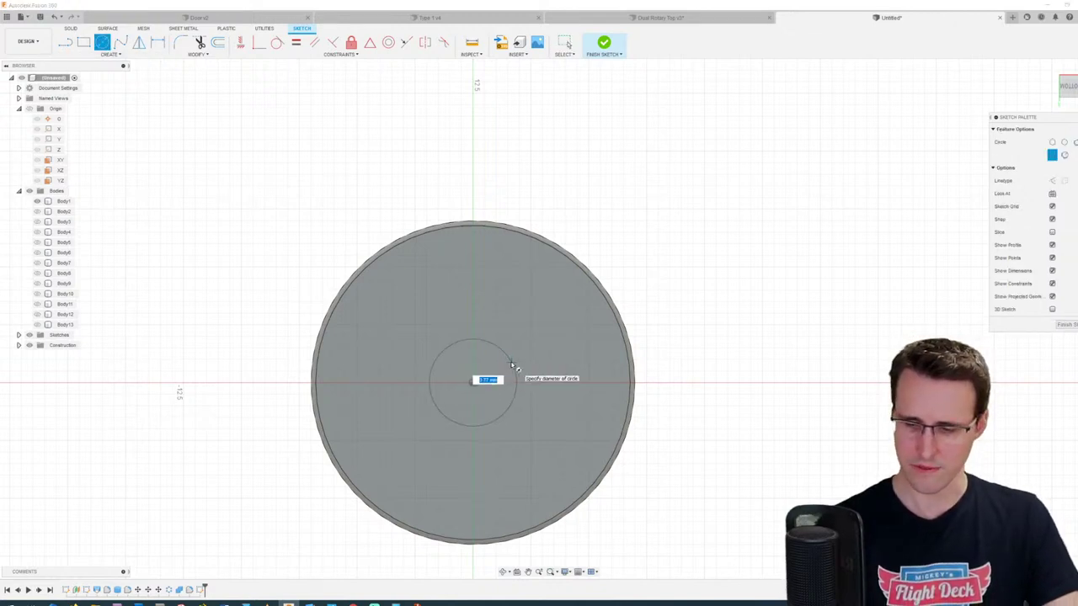
pyautogui.write('6.3')
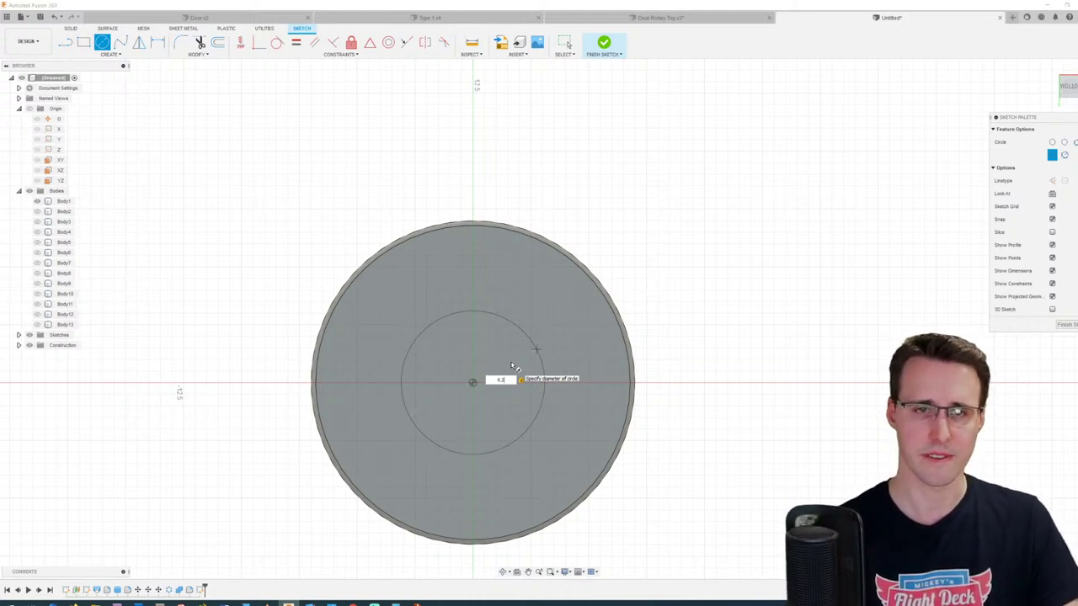
pyautogui.press('Return')
pyautogui.press('Escape')
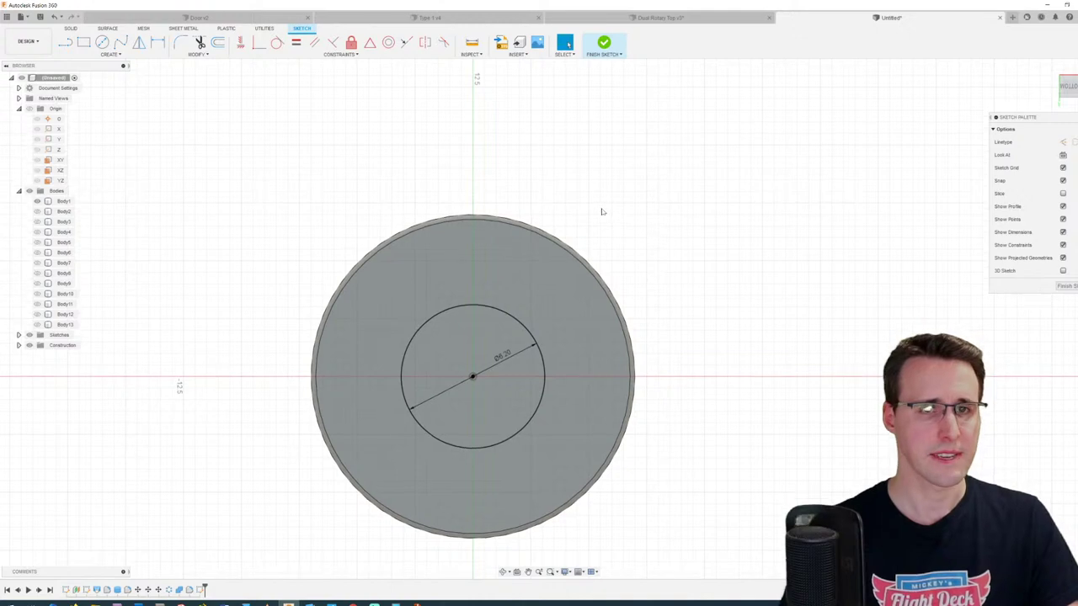
pyautogui.click(603, 42)
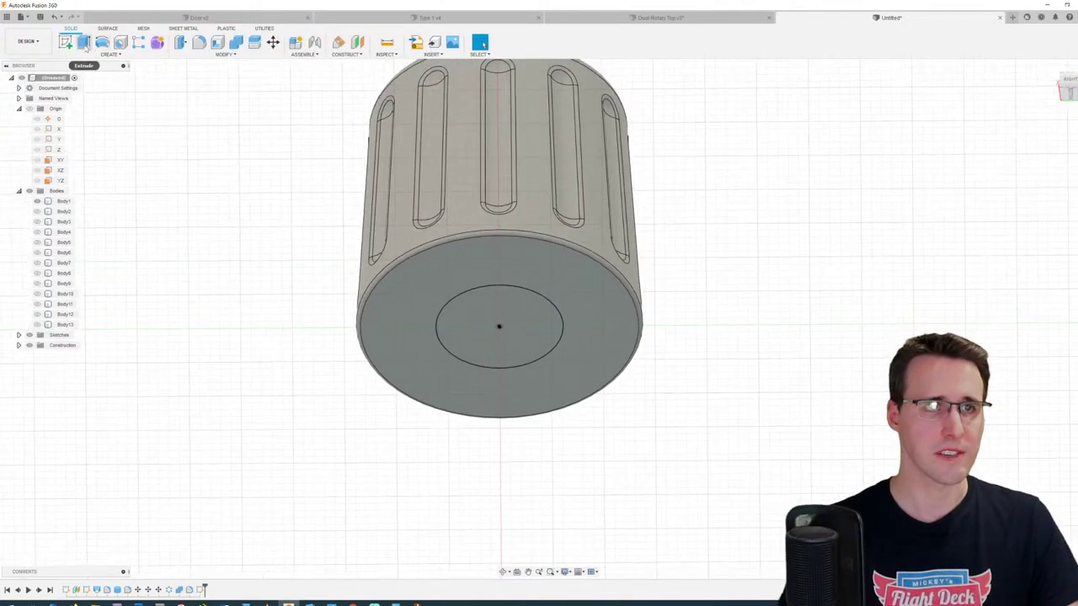
# Step: Extrude the circle profile -10 mm into the knob as a cut to form the shaft hole
pyautogui.click(84, 43)
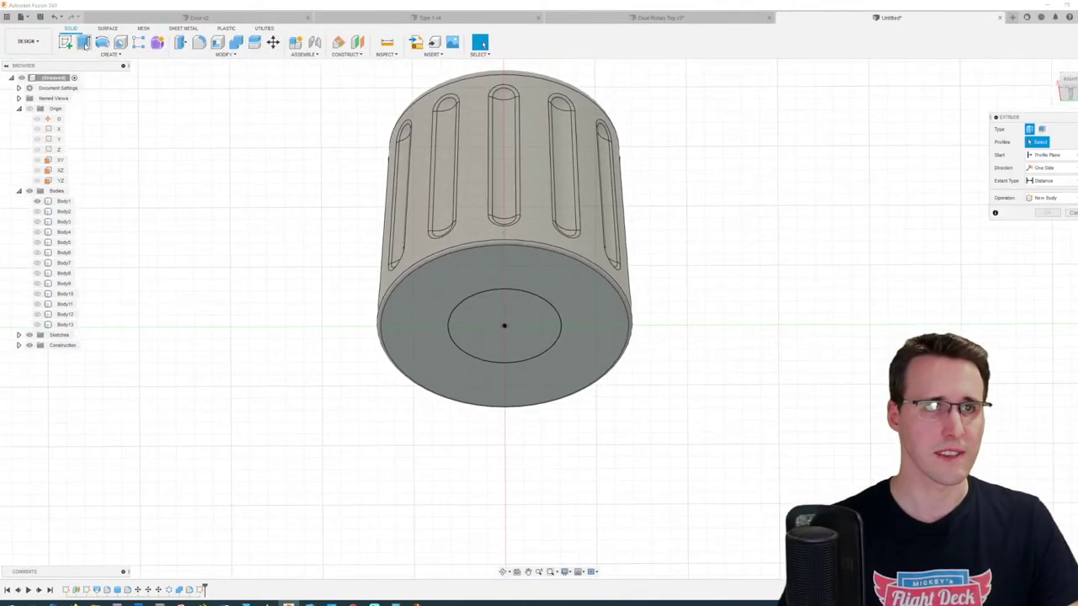
pyautogui.click(534, 312)
pyautogui.keyDown('shift'); pyautogui.moveTo(698, 352); pyautogui.dragTo(500, 363, button='middle'); pyautogui.keyUp('shift')
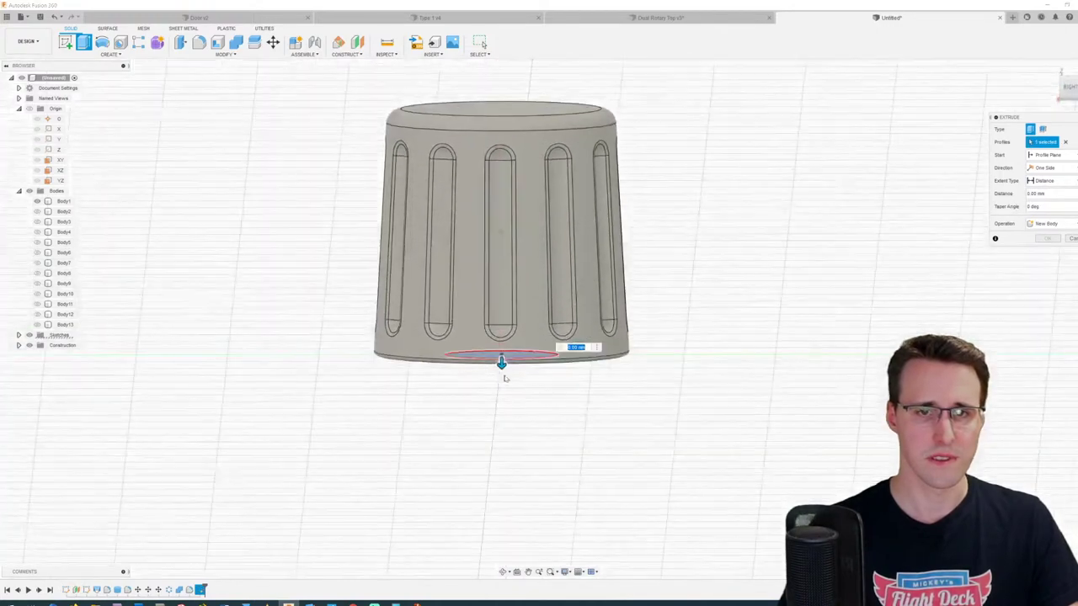
pyautogui.moveTo(500, 361); pyautogui.dragTo(505, 166)
pyautogui.write('-10')
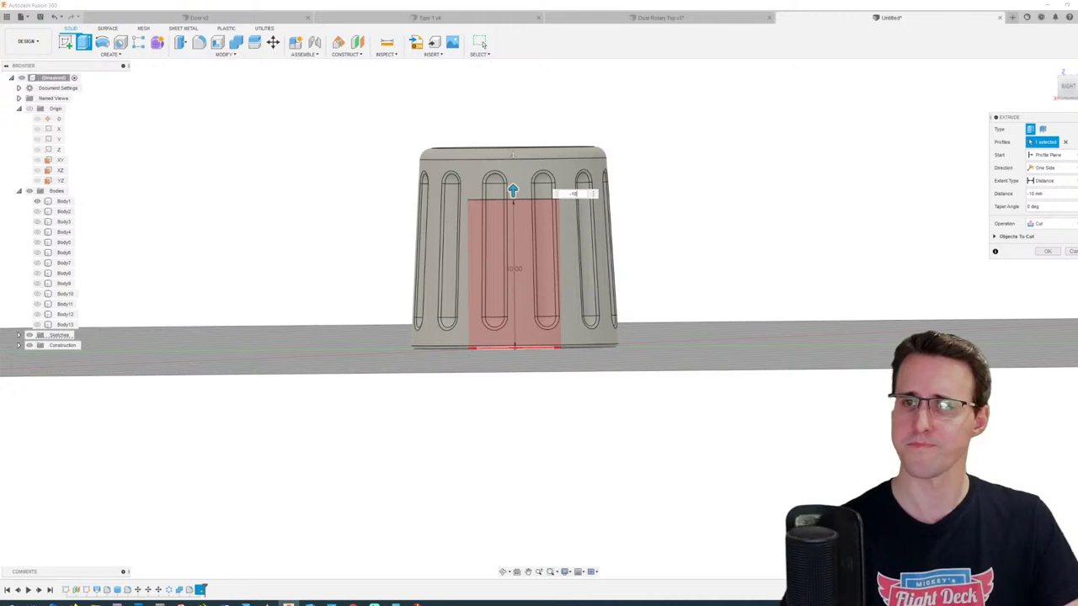
pyautogui.click(1057, 254)
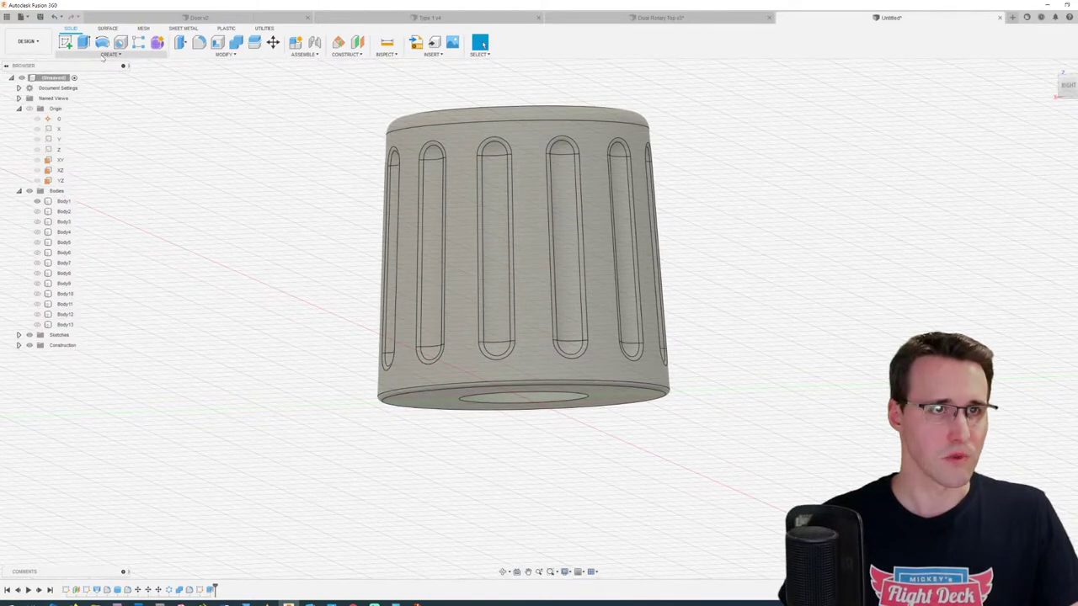
# Step: Create a 2.5 mm diameter cylinder on the YZ plane, centred on the origin and 11.25 mm high, as a new body
pyautogui.click(110, 54)
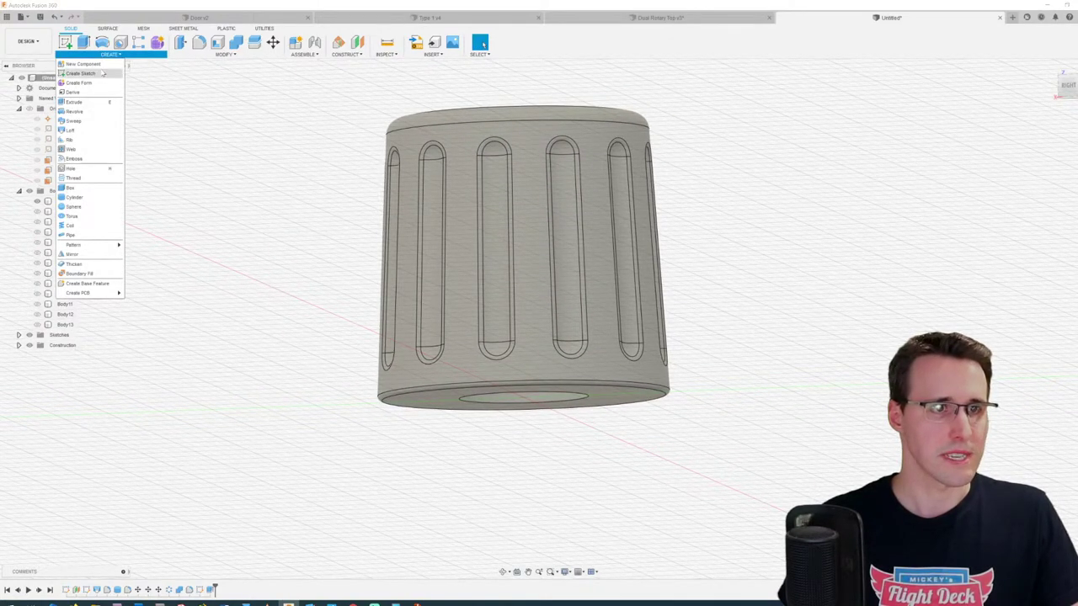
pyautogui.click(97, 197)
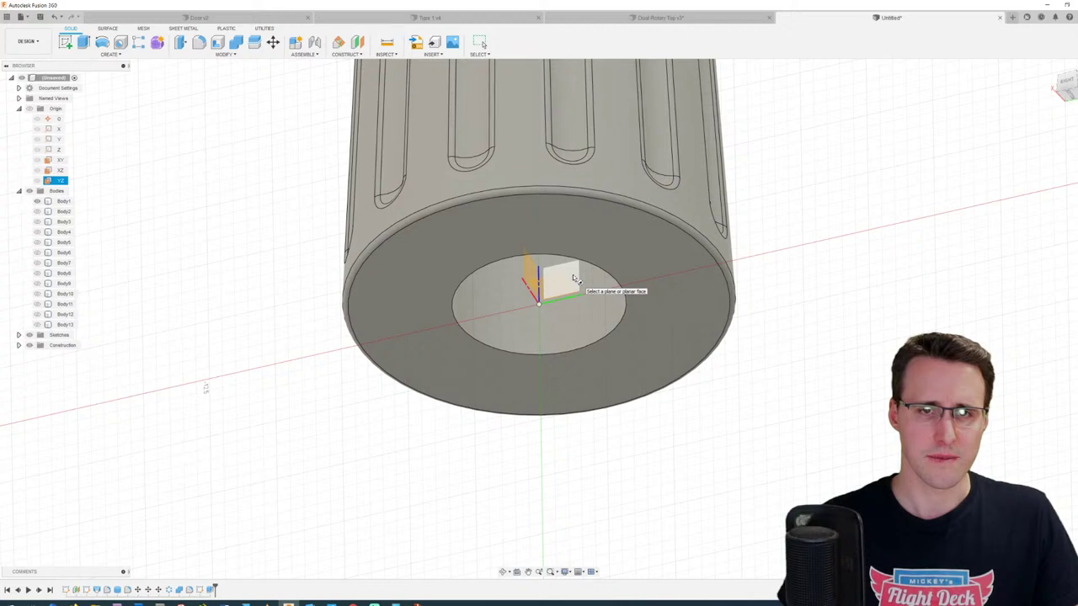
pyautogui.click(572, 276)
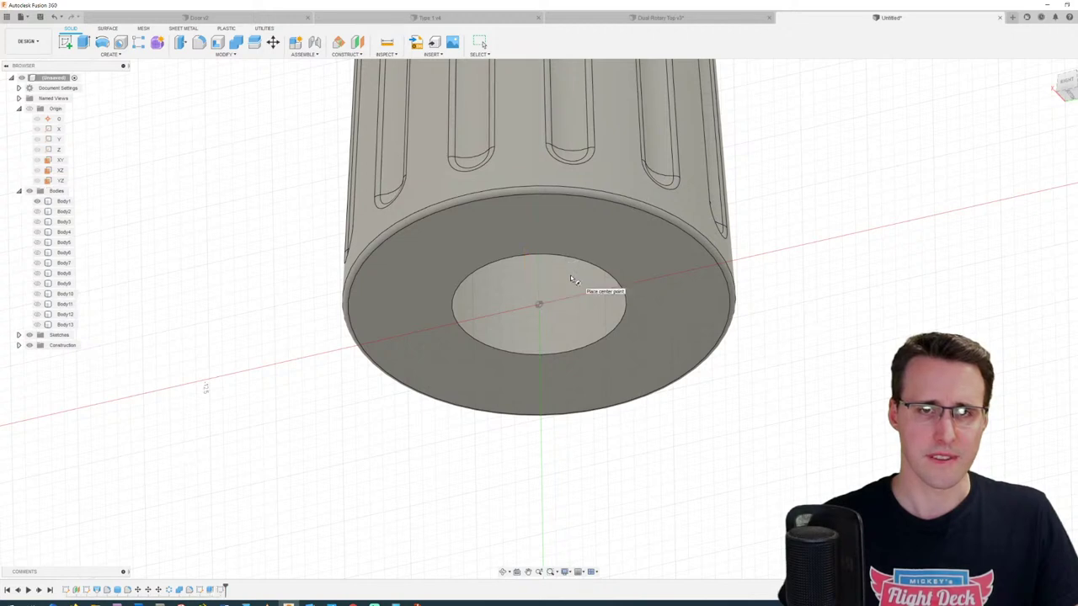
pyautogui.click(544, 312)
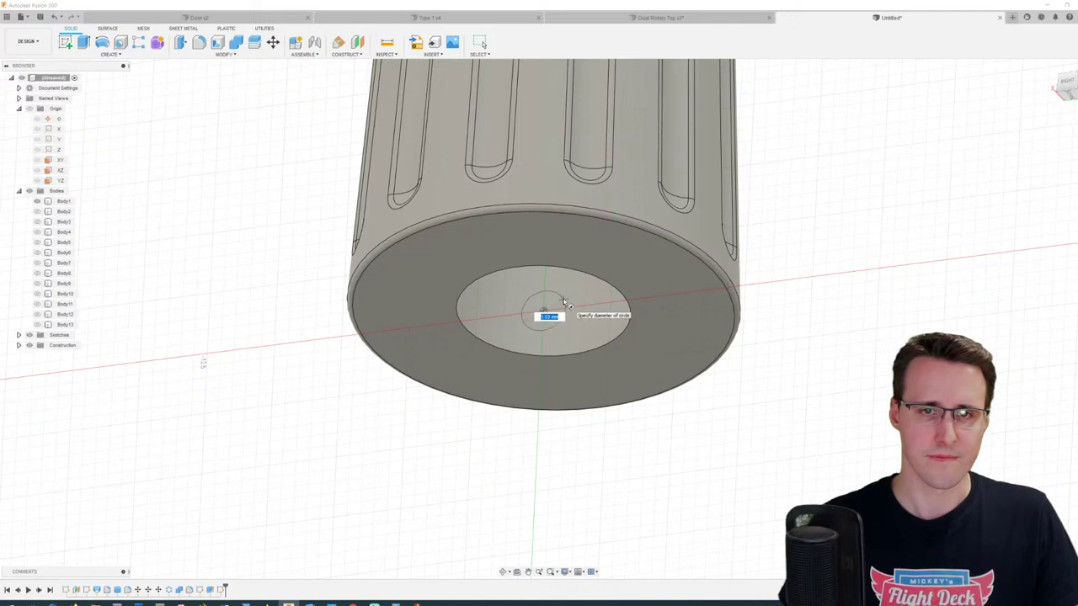
pyautogui.write('2.5')
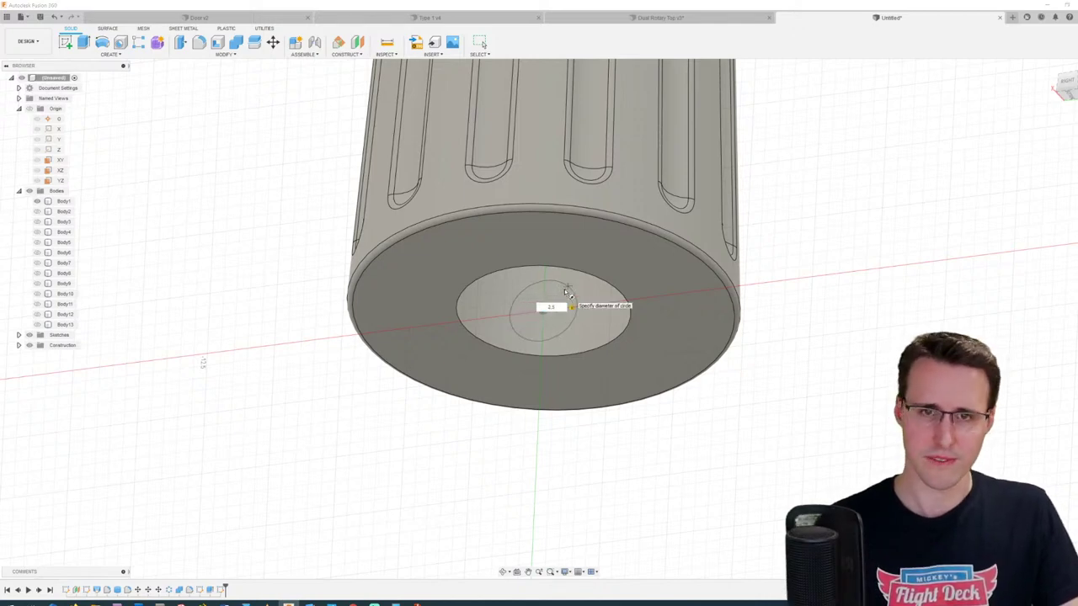
pyautogui.press('Return')
pyautogui.keyDown('shift'); pyautogui.moveTo(566, 291); pyautogui.dragTo(627, 311, button='middle'); pyautogui.keyUp('shift')
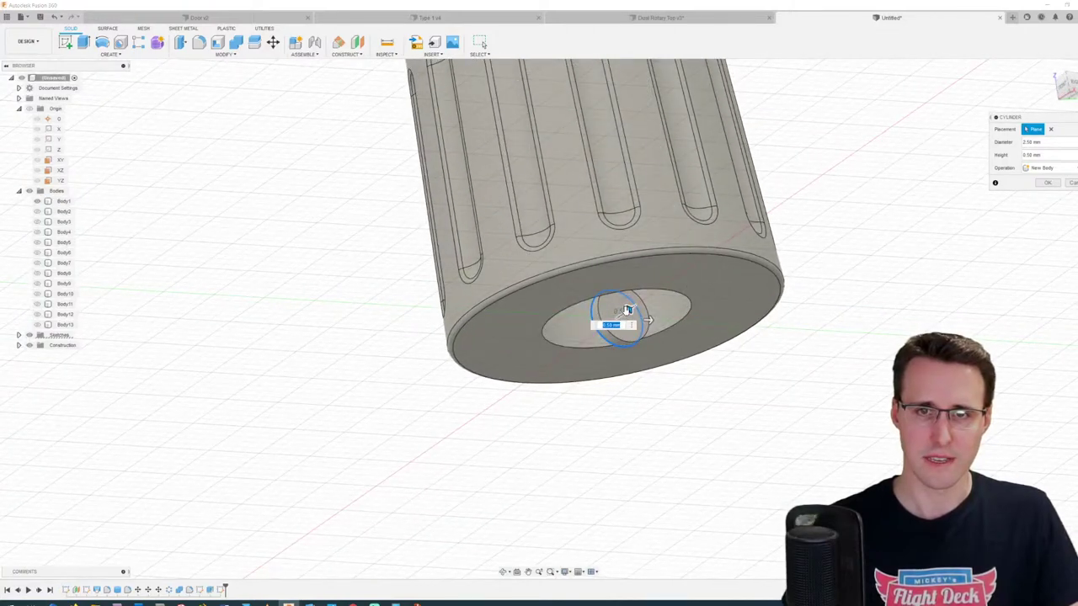
pyautogui.moveTo(647, 320); pyautogui.dragTo(806, 246)
pyautogui.click(1055, 168)
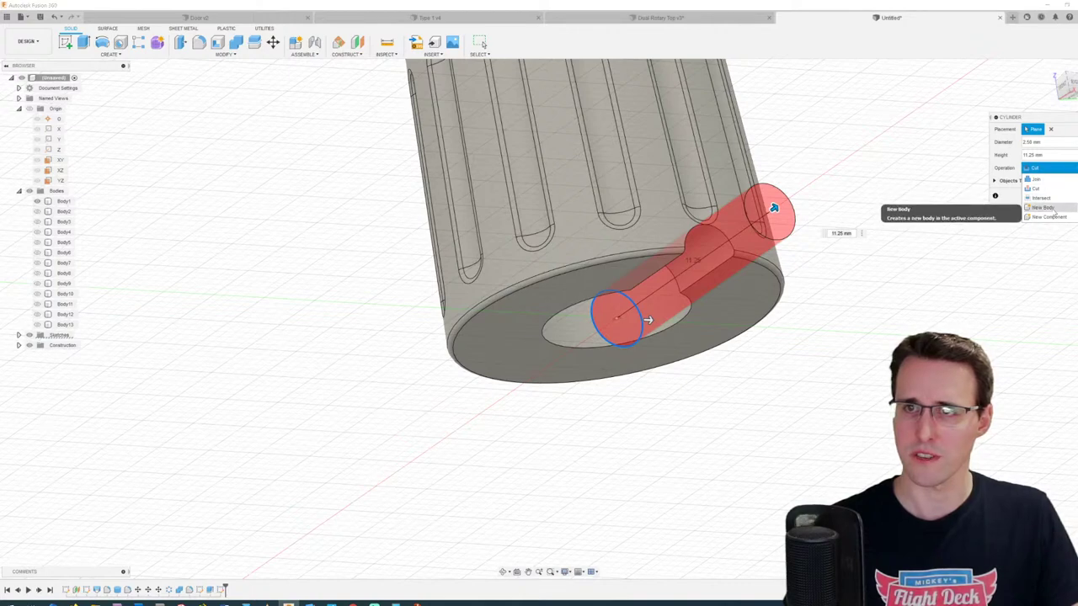
pyautogui.click(1050, 208)
pyautogui.click(1049, 183)
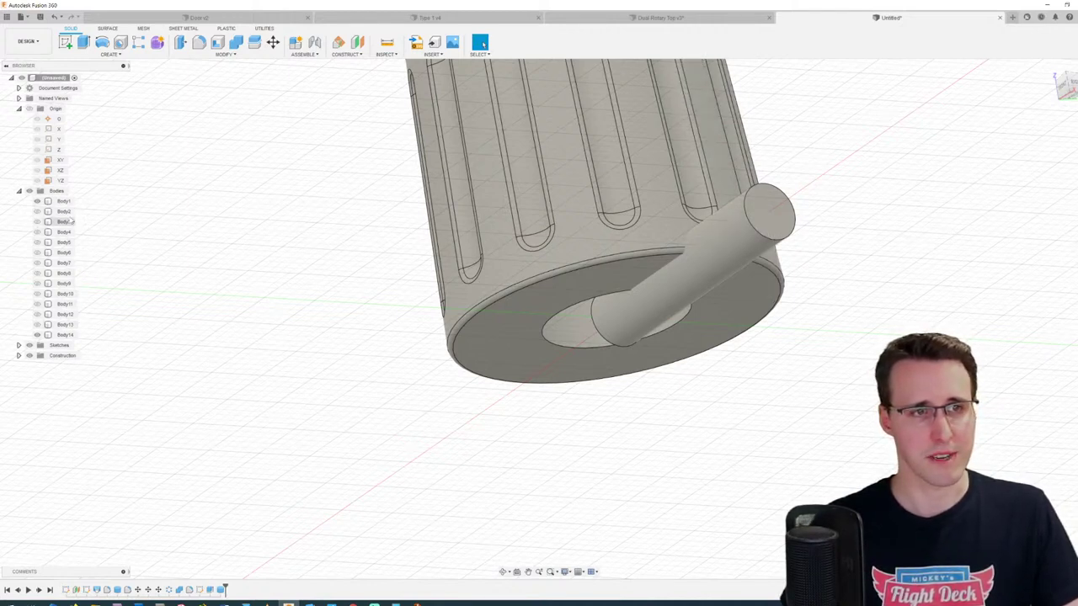
# Step: Rename the knob body as Knob and the new cylinder body as SetScrew
pyautogui.doubleClick(65, 202)
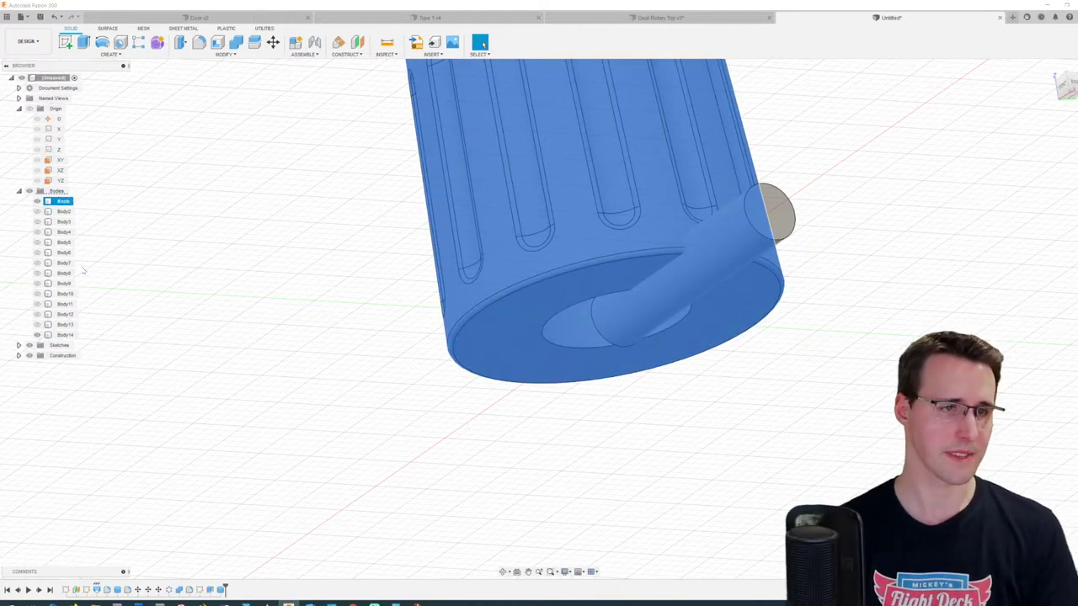
pyautogui.doubleClick(66, 335)
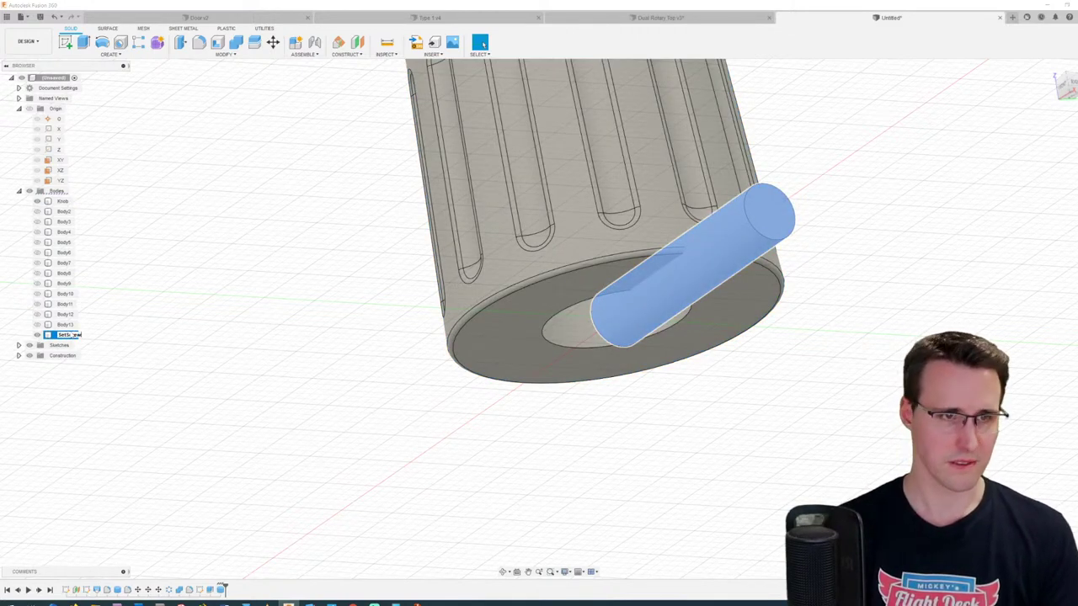
pyautogui.press('Return')
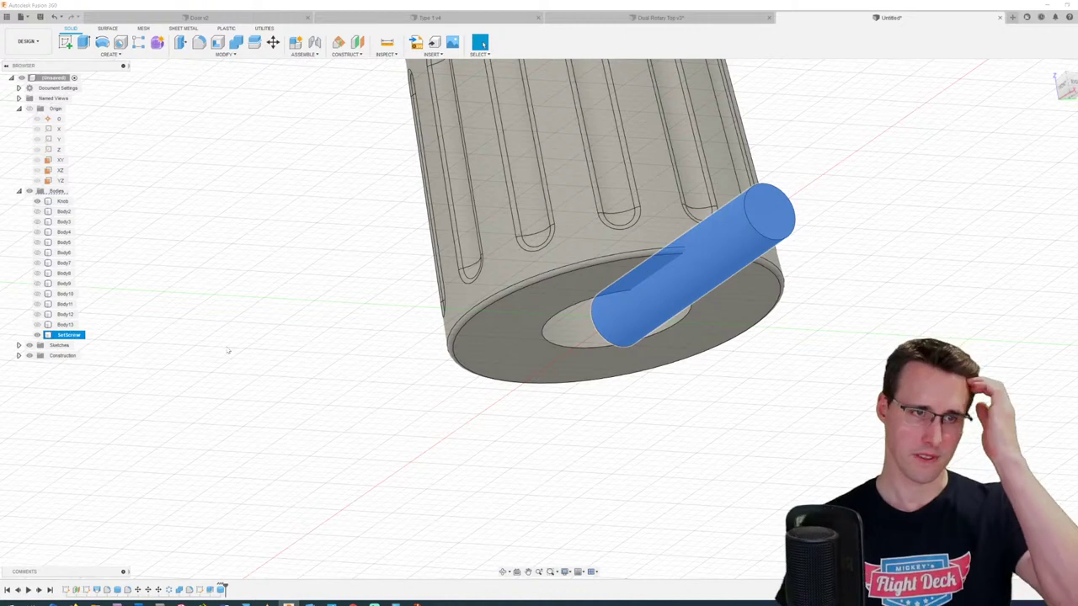
pyautogui.click(222, 345)
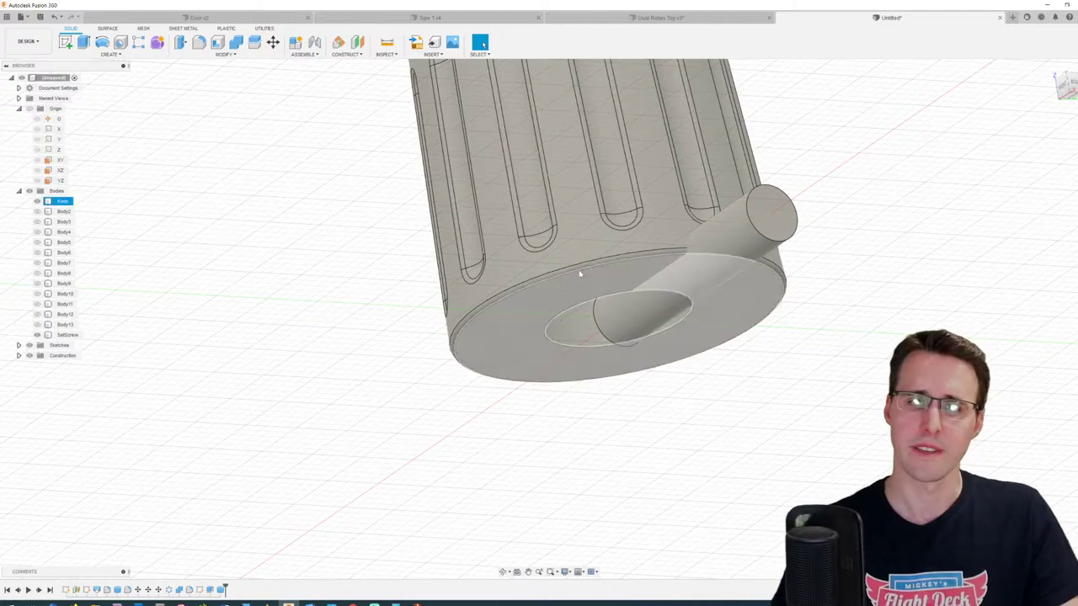
# Step: Examine how the SetScrew cylinder lines up with the grip grooves above it
pyautogui.keyDown('shift'); pyautogui.moveTo(695, 394); pyautogui.dragTo(637, 387, button='middle'); pyautogui.keyUp('shift')
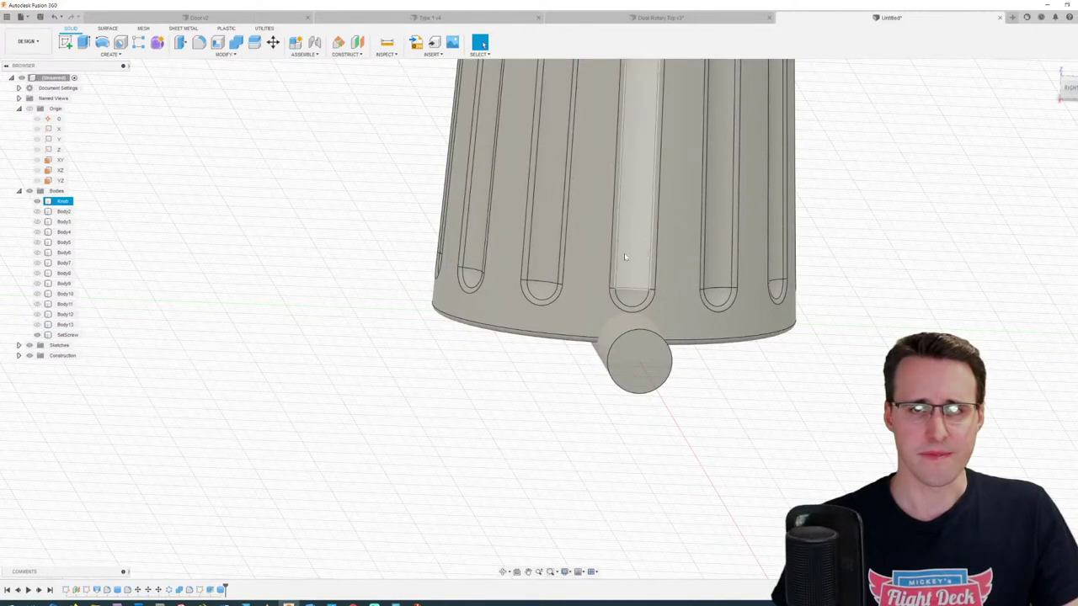
pyautogui.keyDown('shift'); pyautogui.moveTo(625, 256); pyautogui.dragTo(603, 257, button='middle'); pyautogui.keyUp('shift')
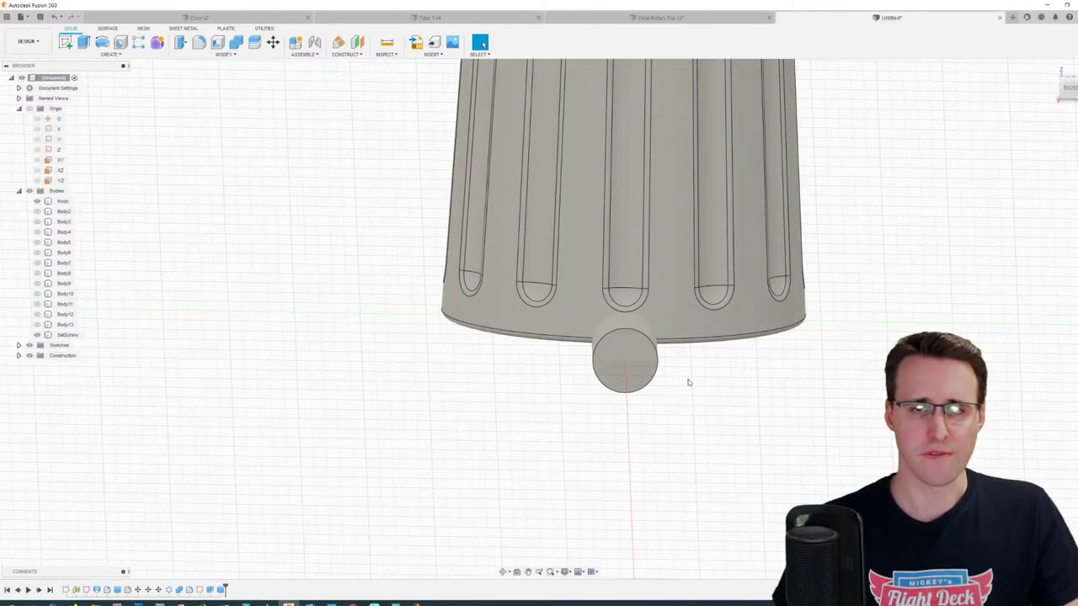
pyautogui.scroll(-2, 644, 234)
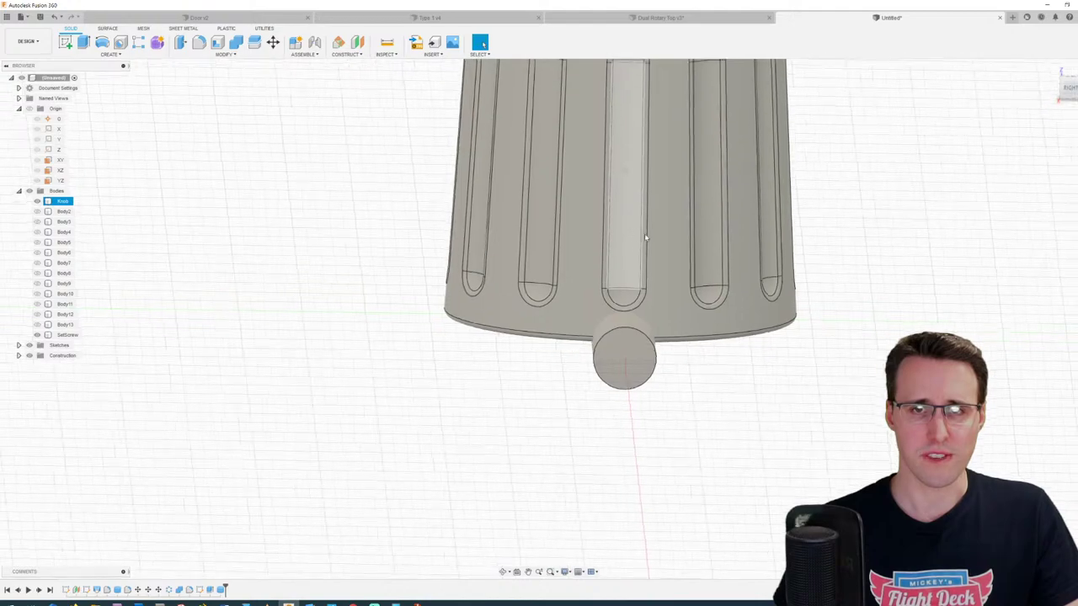
pyautogui.keyDown('shift'); pyautogui.moveTo(645, 235); pyautogui.dragTo(712, 363, button='middle'); pyautogui.keyUp('shift')
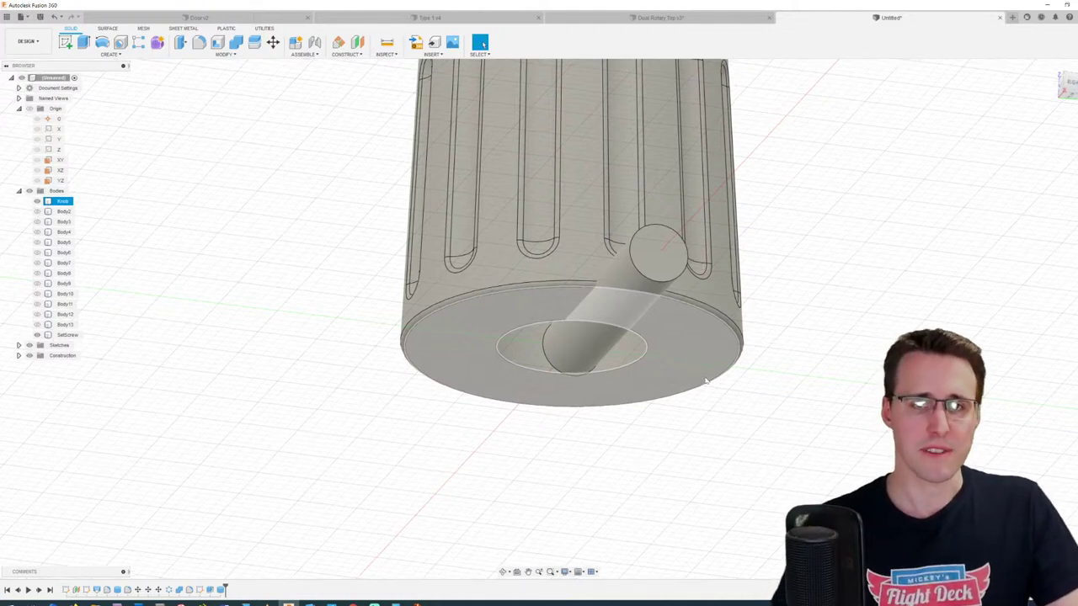
pyautogui.click(706, 378)
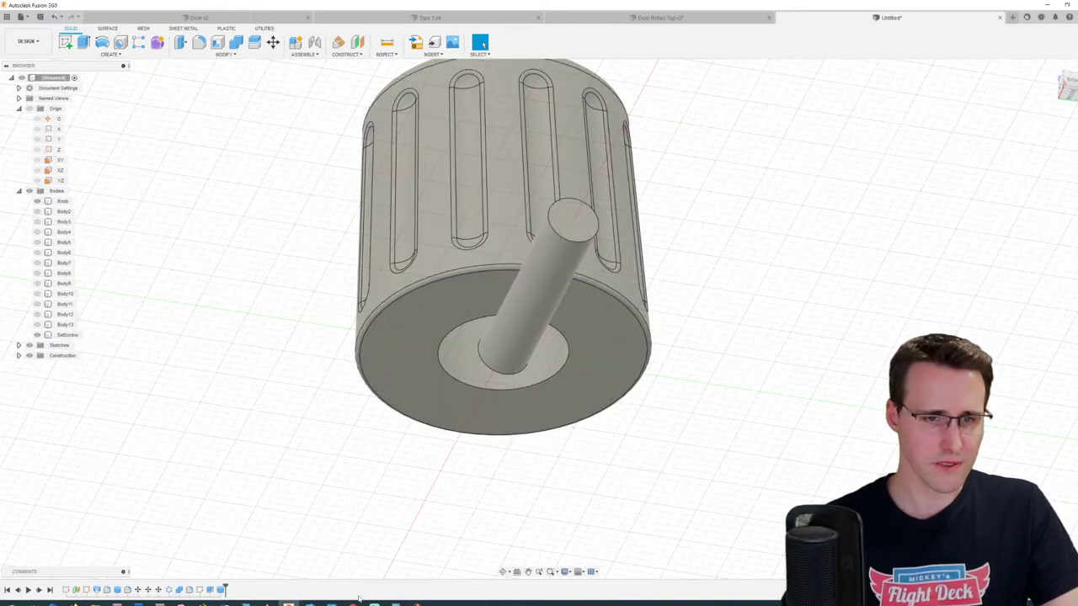
# Step: Switch to the Windows Calculator, set it to Standard mode and divide 360 by 12 for the groove spacing angle
pyautogui.click(396, 603)
pyautogui.press('Escape')
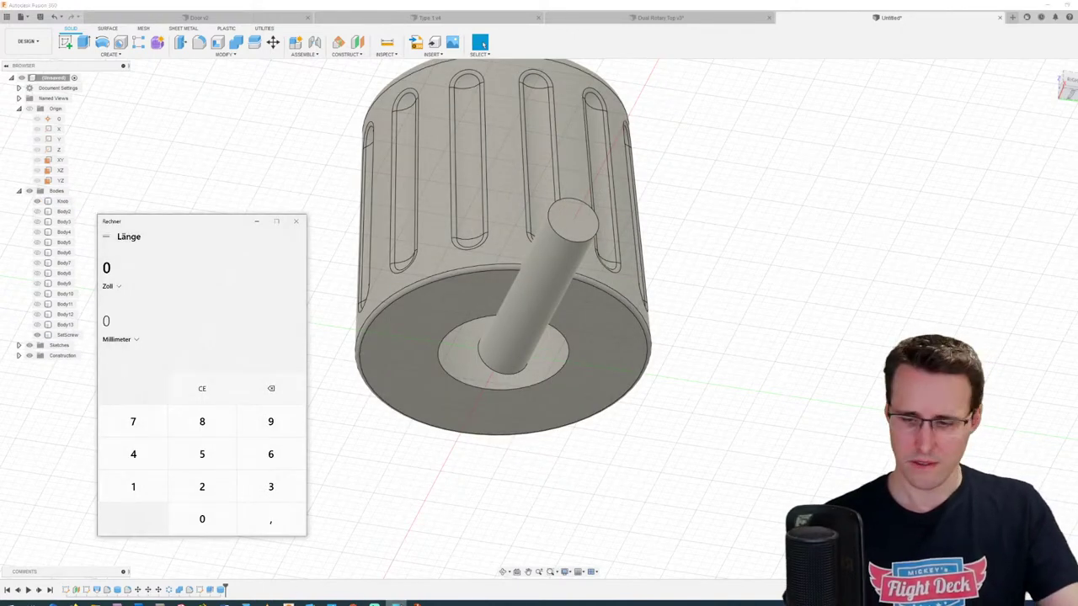
pyautogui.write('360')
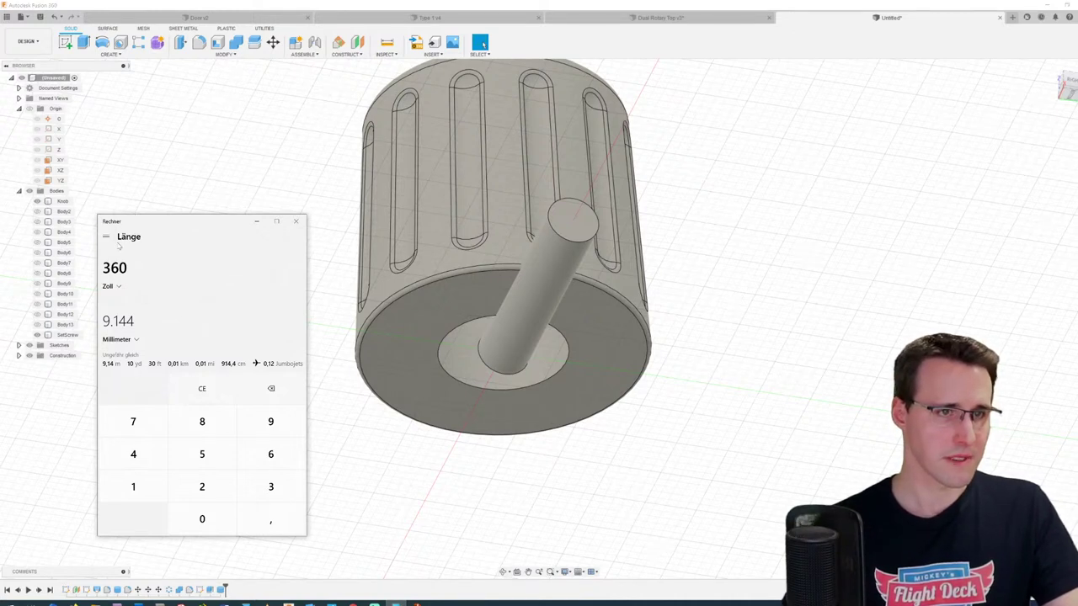
pyautogui.click(106, 236)
pyautogui.click(126, 272)
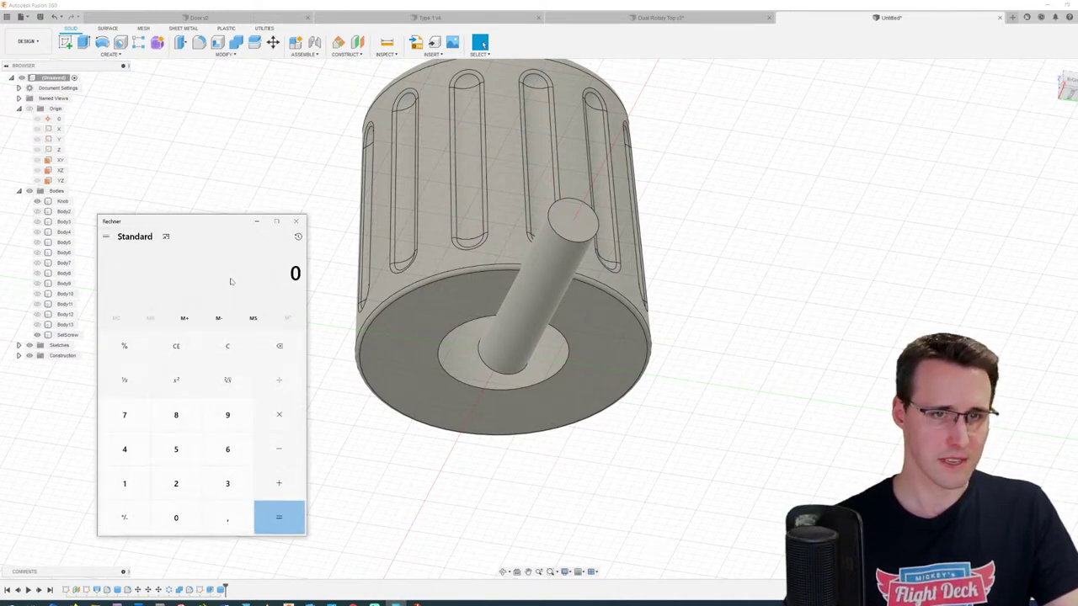
pyautogui.write('360/')
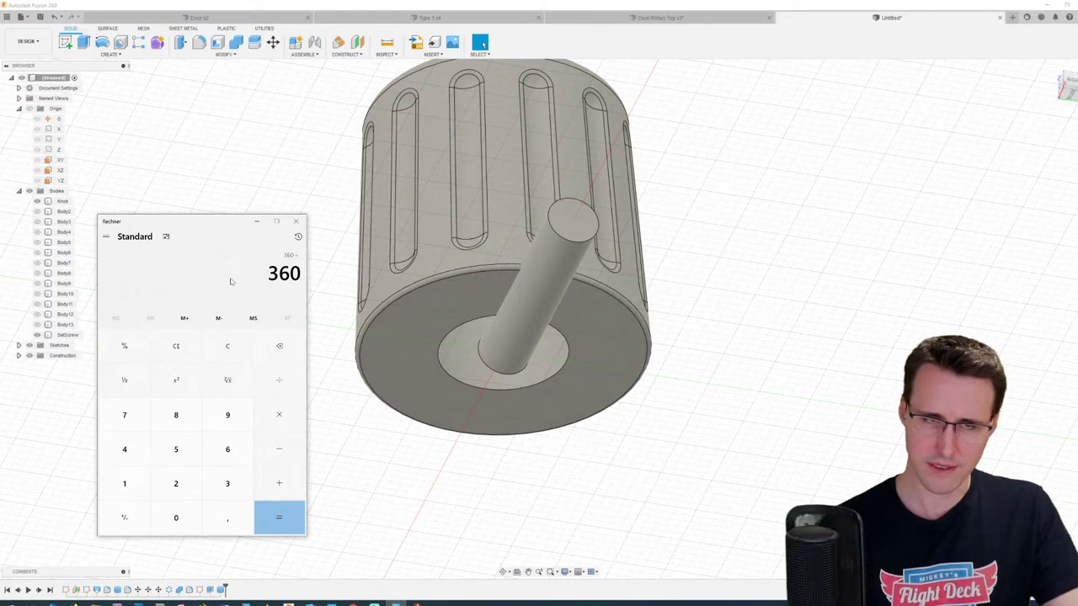
pyautogui.write('12')
pyautogui.press('Return')
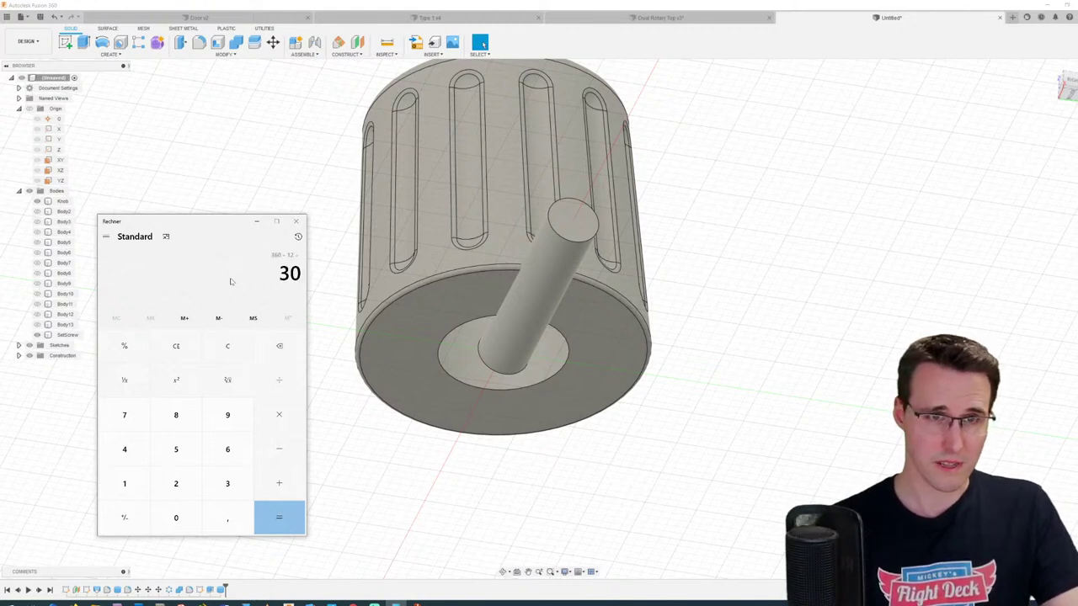
pyautogui.click(534, 153)
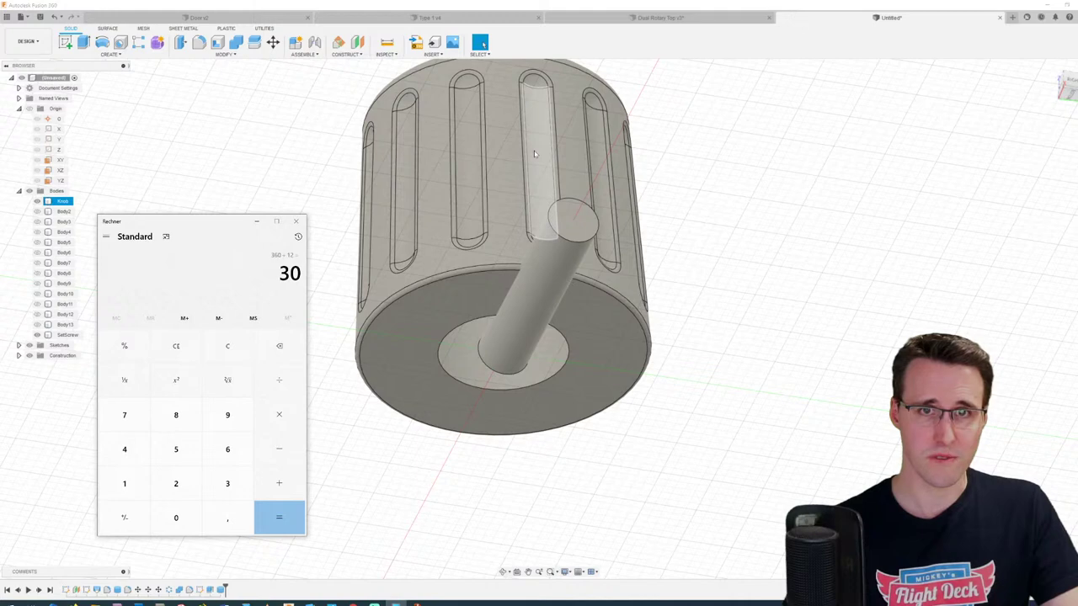
pyautogui.click(321, 199)
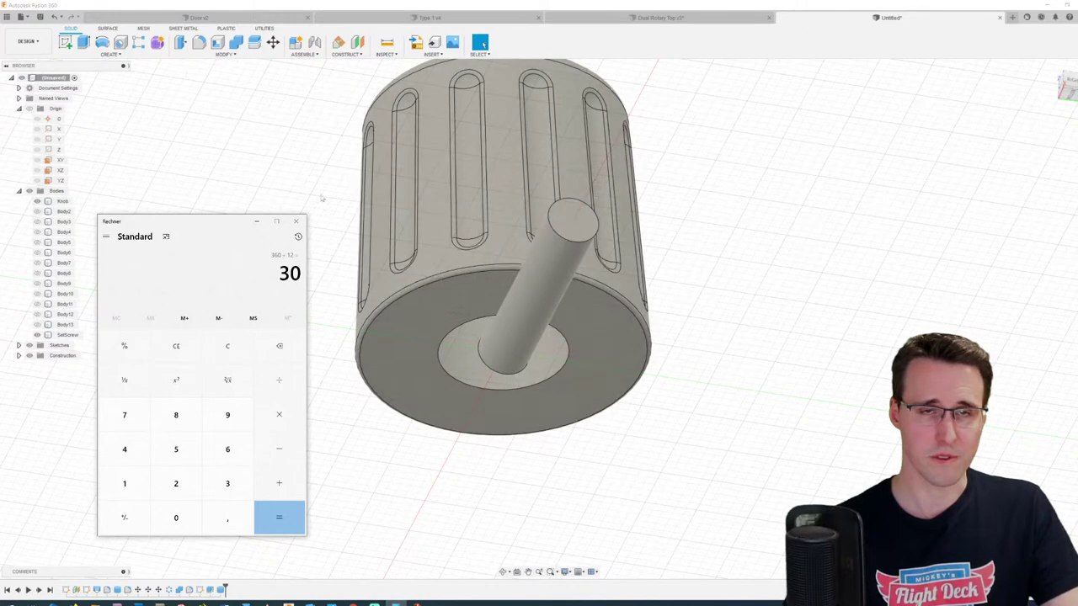
# Step: Return to Fusion 360 and rotate the SetScrew body by -15 degrees about the Z axis
pyautogui.click(284, 181)
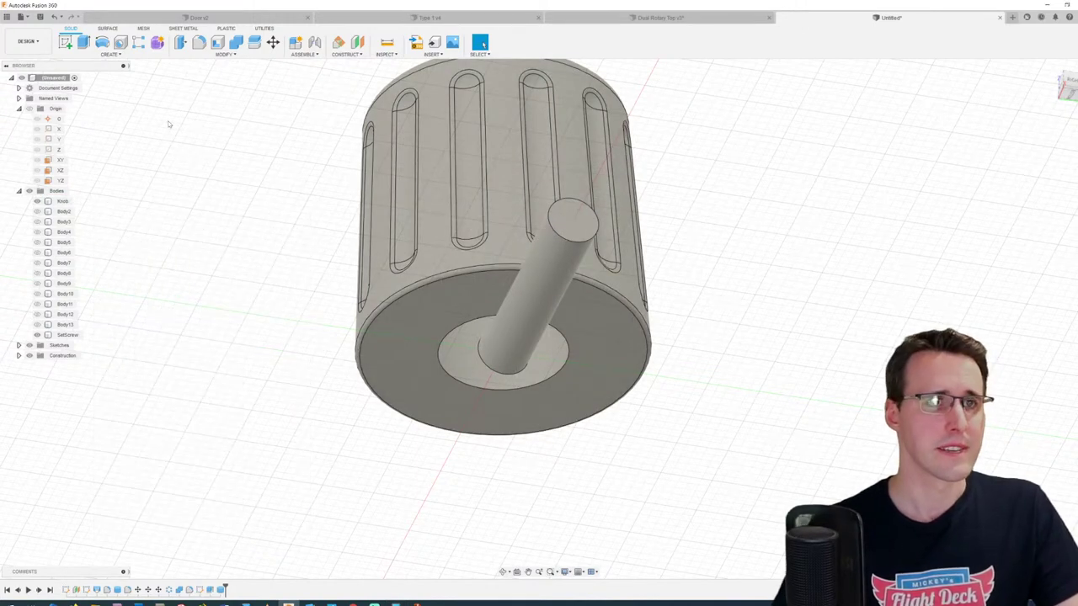
pyautogui.click(272, 42)
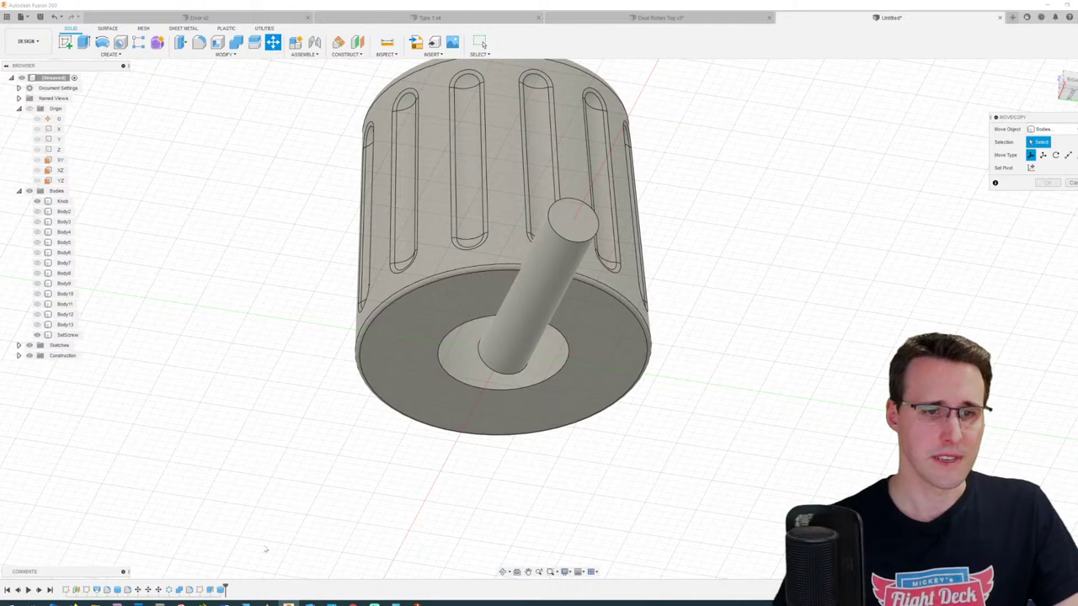
pyautogui.click(66, 335)
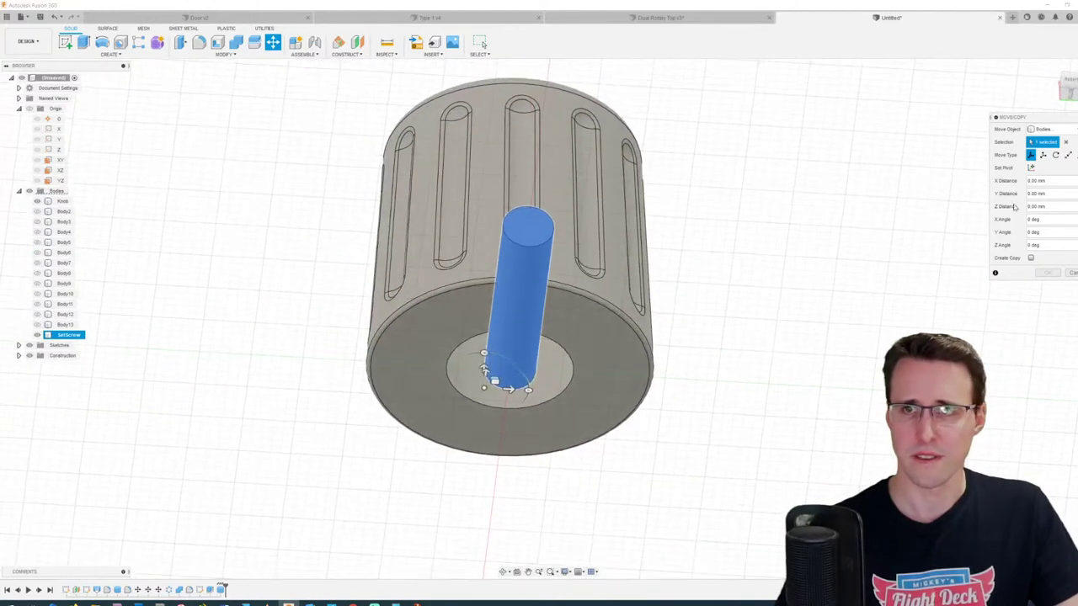
pyautogui.click(1055, 155)
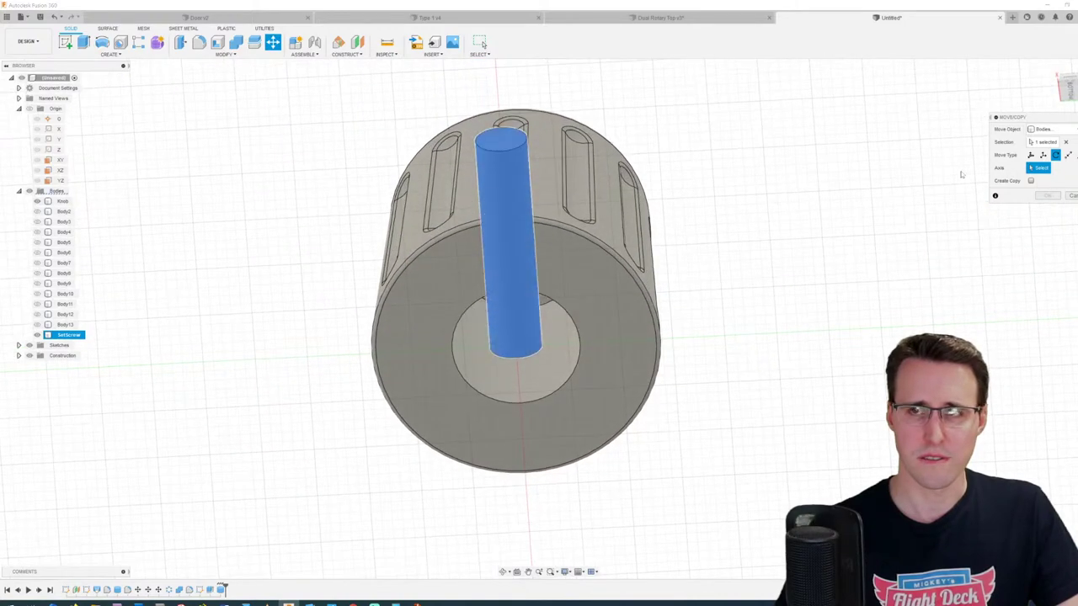
pyautogui.click(59, 149)
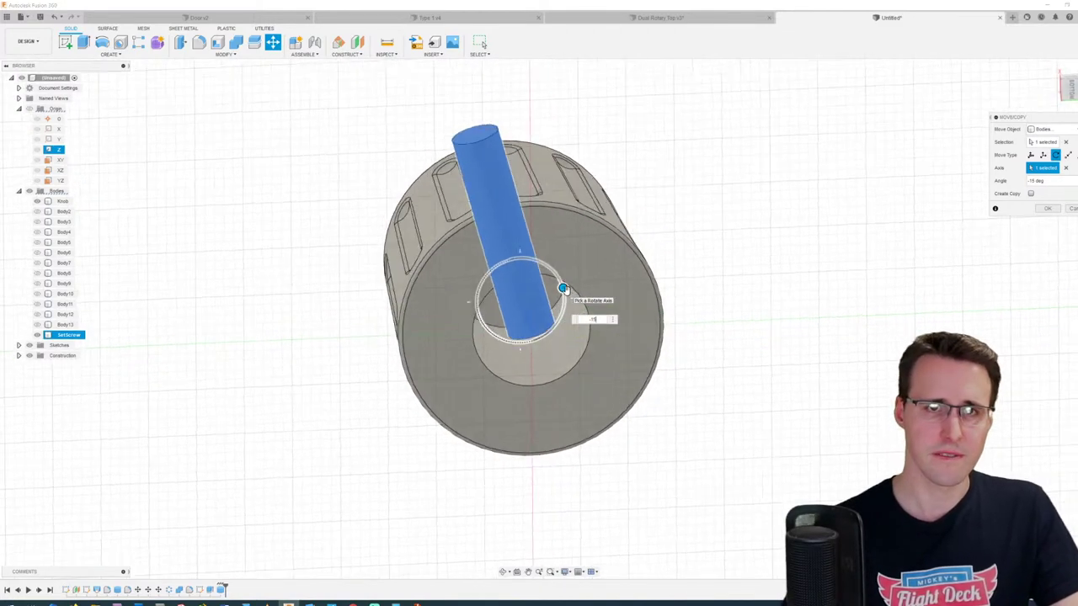
pyautogui.press('Return')
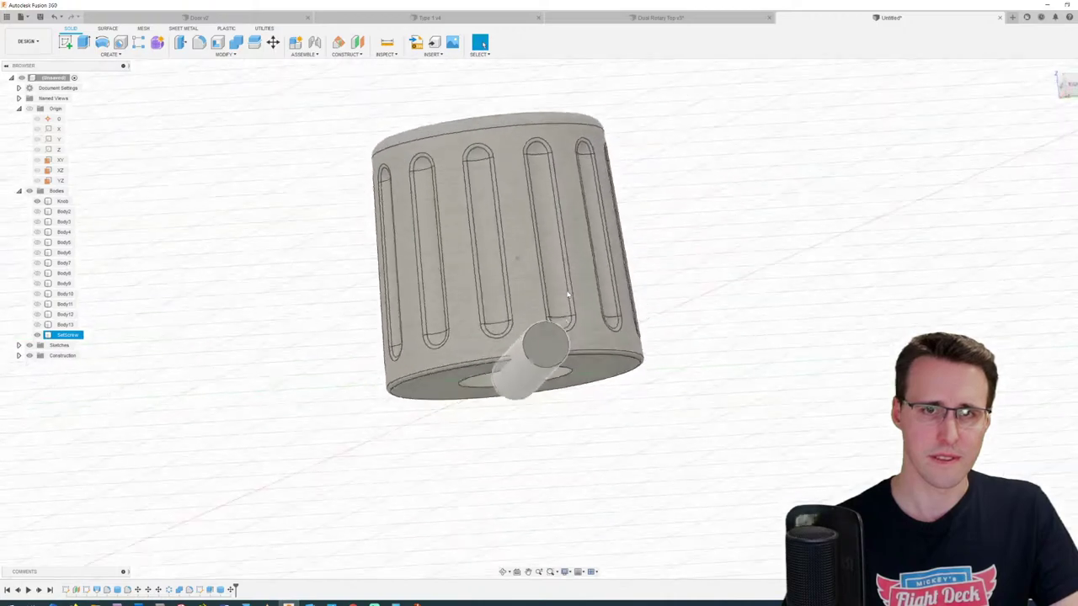
# Step: Move the SetScrew body 4 mm up along the Z direction so it passes through the knob wall
pyautogui.keyDown('shift'); pyautogui.moveTo(568, 294); pyautogui.dragTo(666, 488, button='middle'); pyautogui.keyUp('shift')
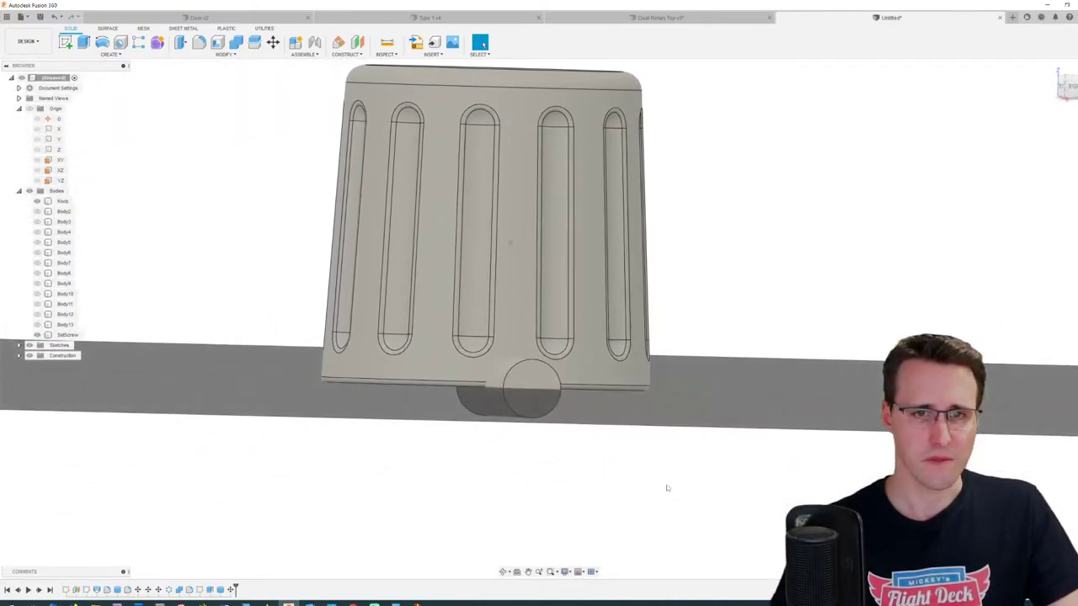
pyautogui.click(273, 42)
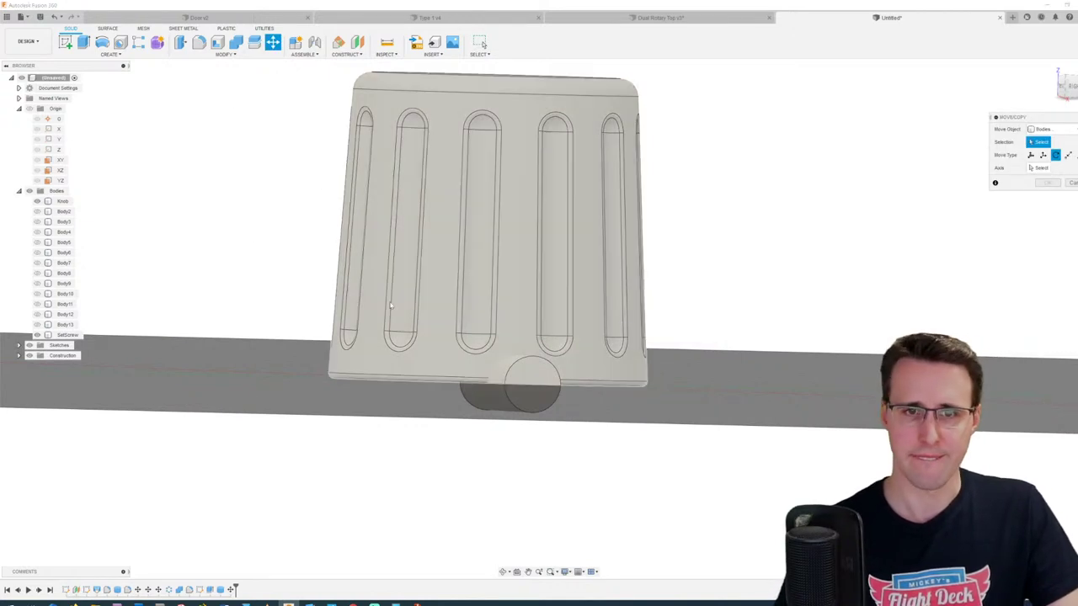
pyautogui.click(529, 394)
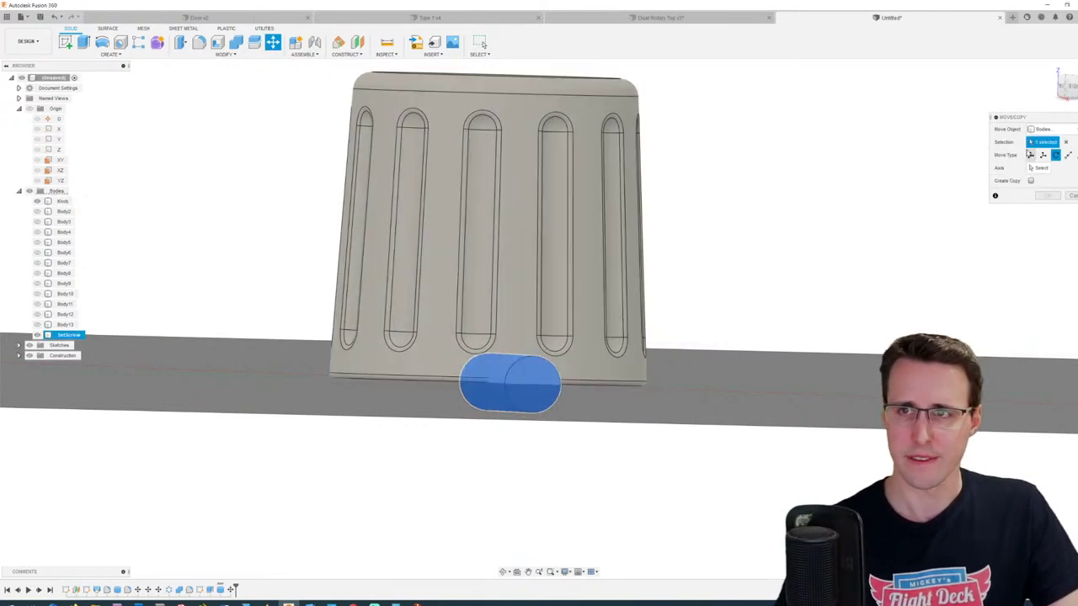
pyautogui.click(1029, 155)
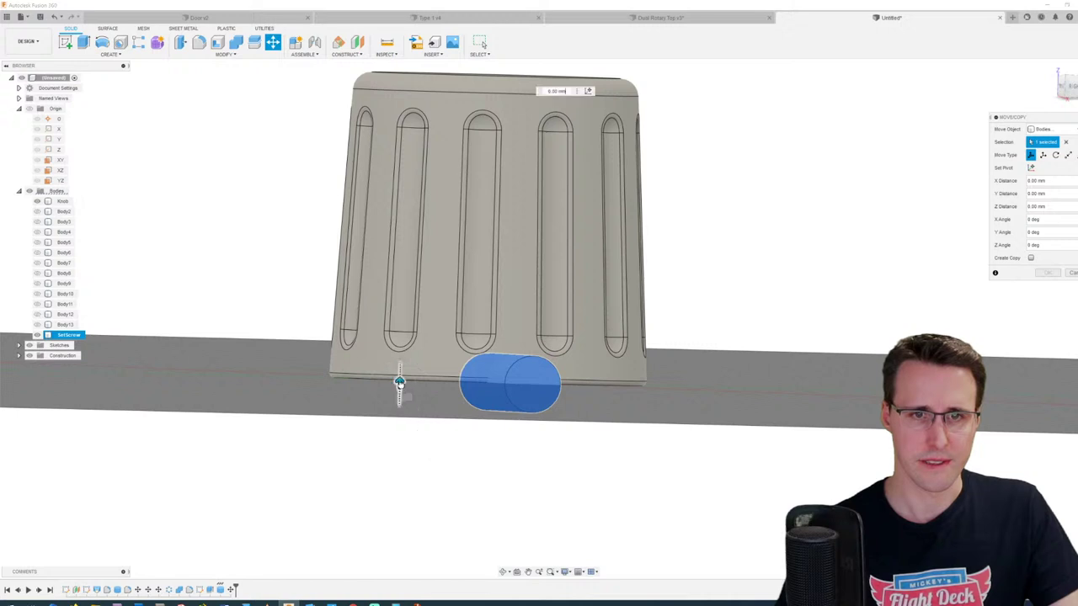
pyautogui.moveTo(400, 383); pyautogui.dragTo(418, 301)
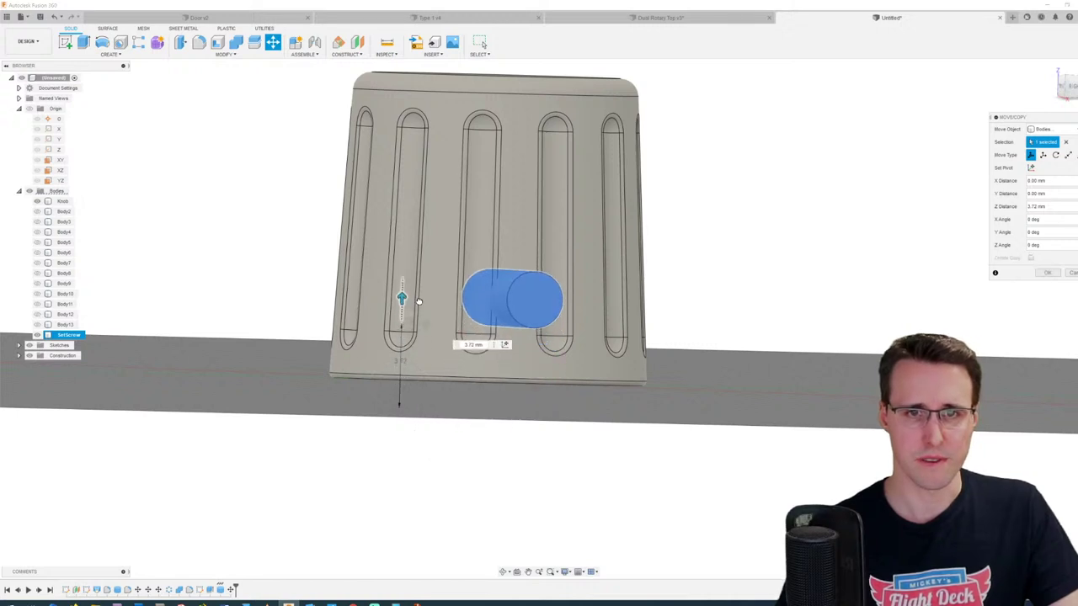
pyautogui.click(403, 299)
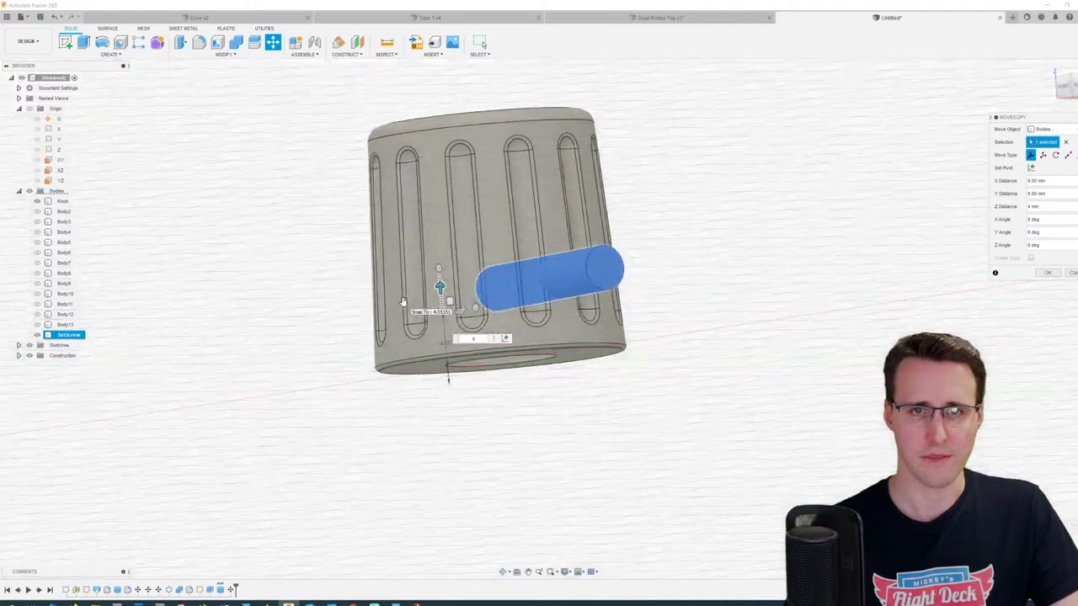
pyautogui.keyDown('shift'); pyautogui.moveTo(402, 301); pyautogui.dragTo(830, 426, button='middle'); pyautogui.keyUp('shift')
pyautogui.press('Return')
pyautogui.scroll(2, 822, 424)
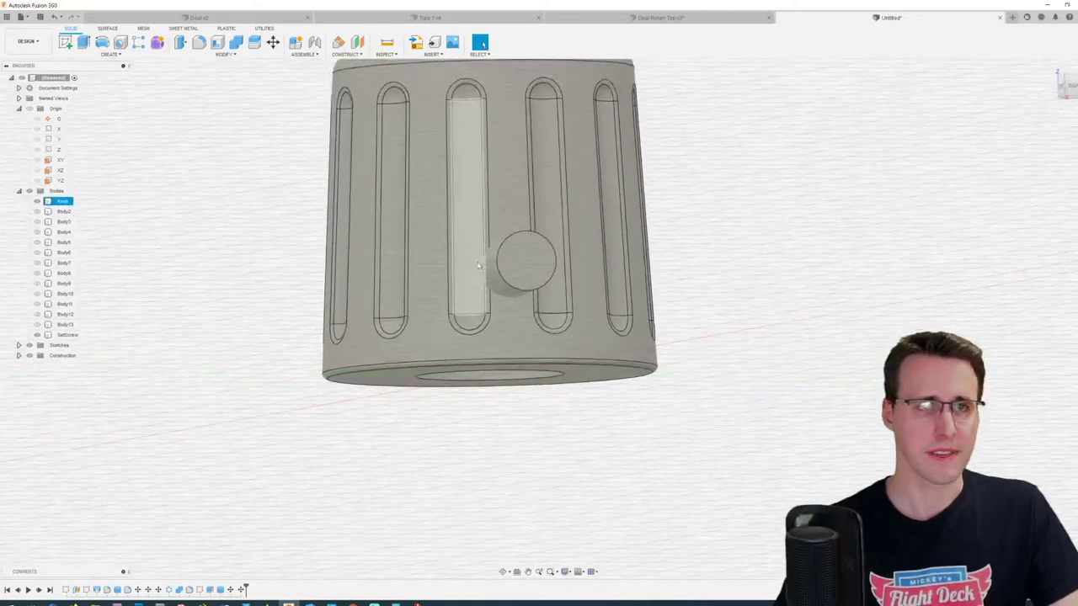
# Step: Cut the SetScrew body out of the Knob body with Combine, keeping the tool body, and hide SetScrew
pyautogui.click(236, 42)
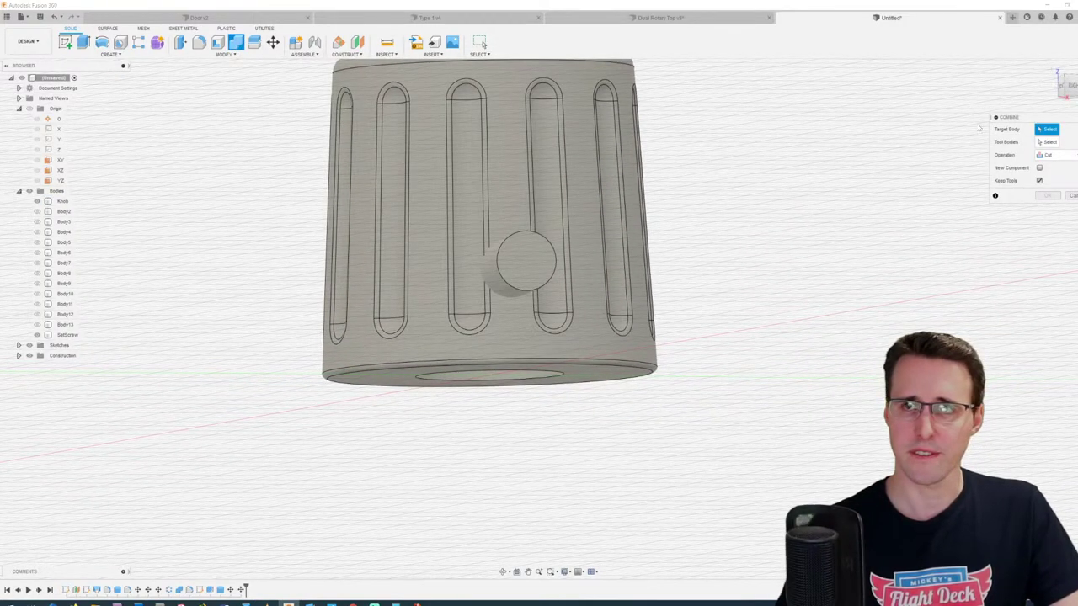
pyautogui.click(581, 125)
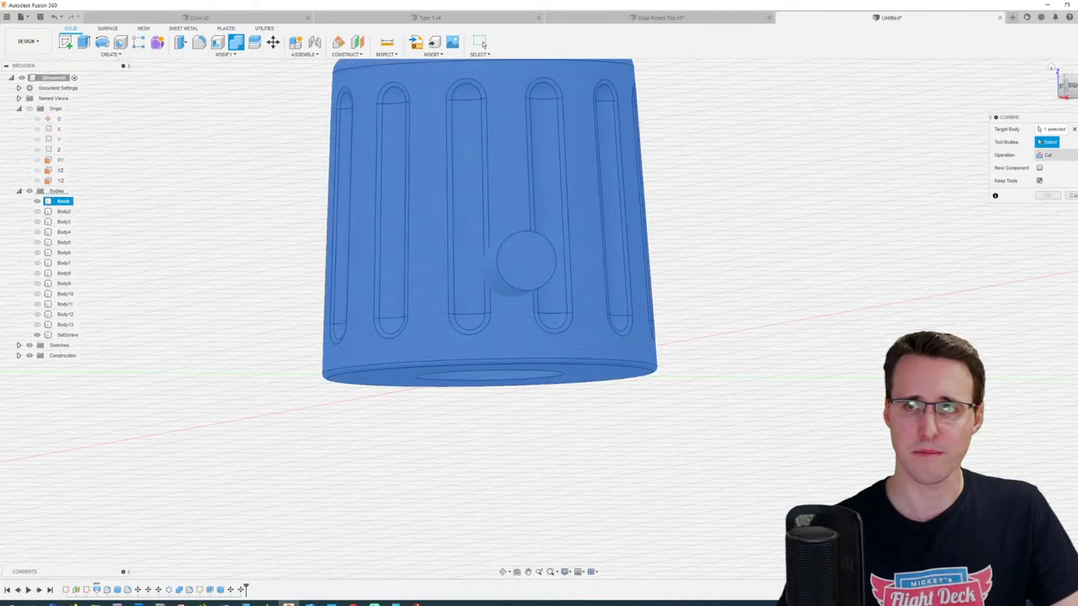
pyautogui.click(533, 277)
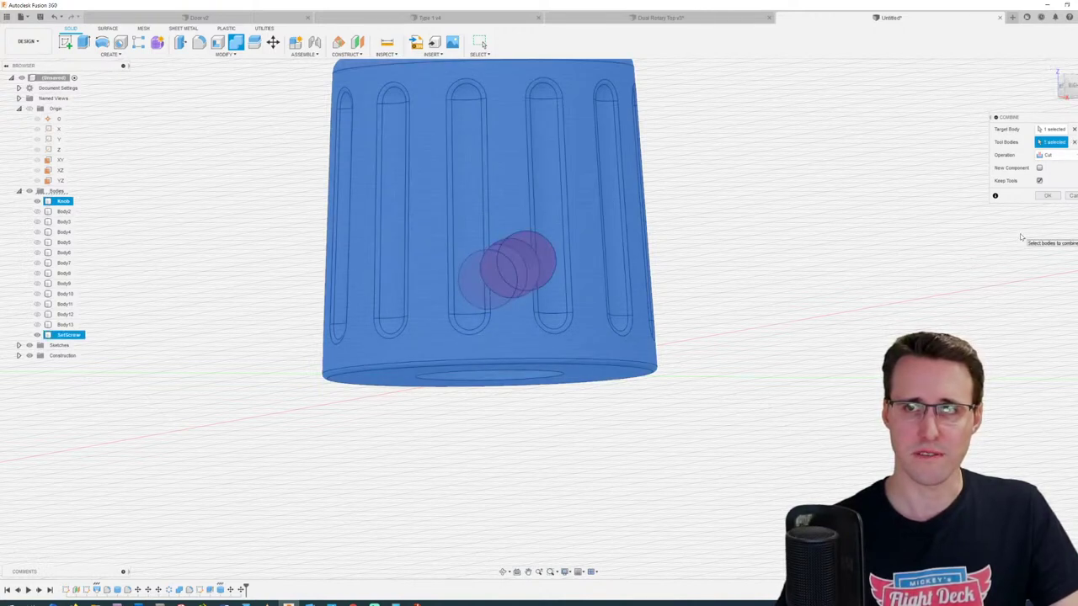
pyautogui.click(1048, 197)
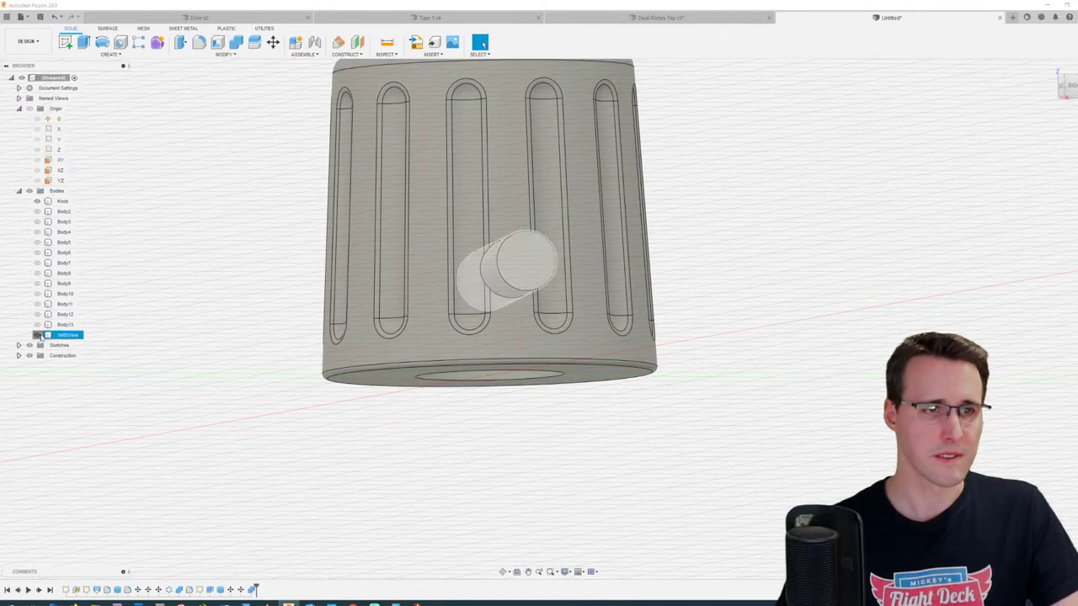
pyautogui.click(37, 334)
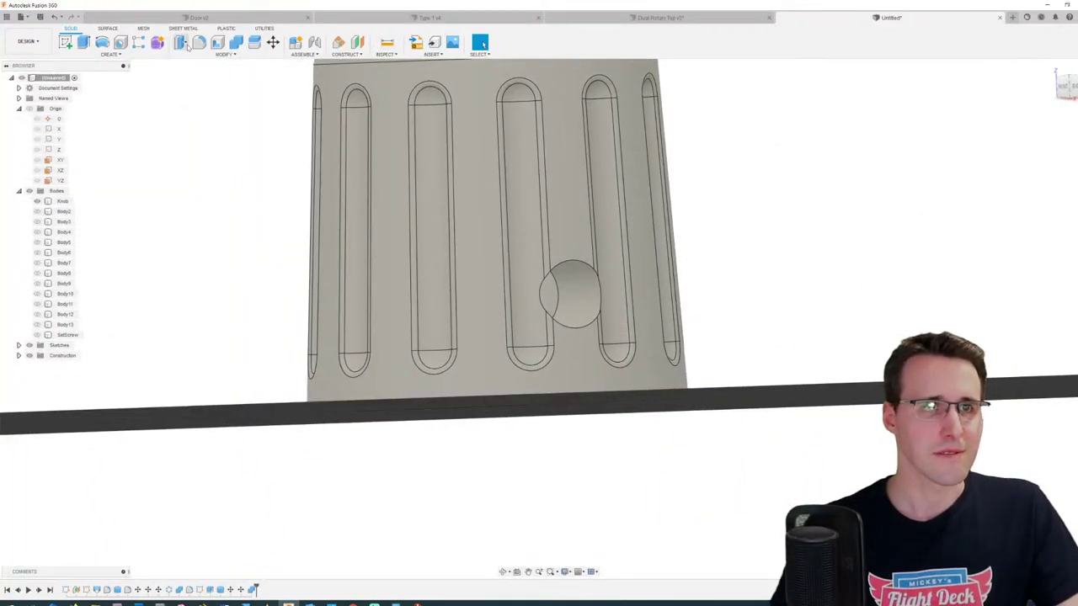
# Step: Fillet the outer edges of the set screw hole with a 0.15 mm radius
pyautogui.click(199, 43)
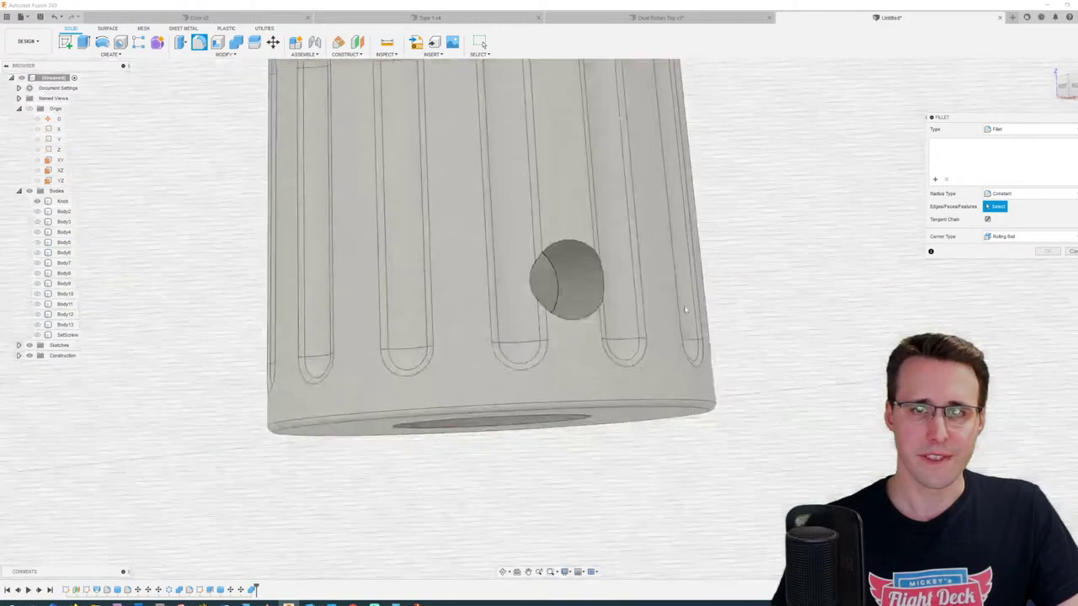
pyautogui.click(566, 222)
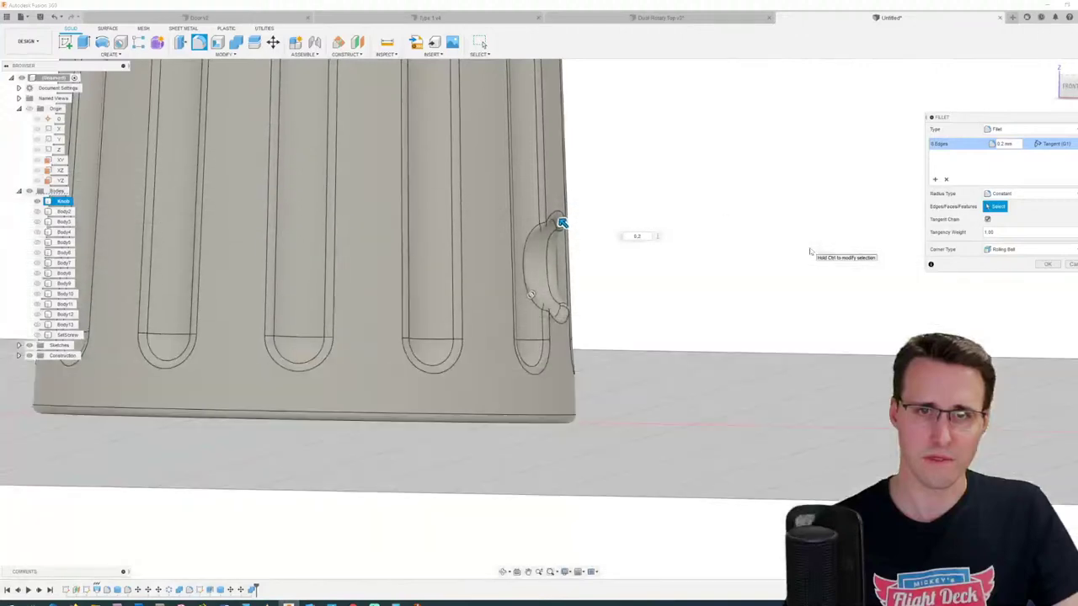
pyautogui.press('BackSpace')
pyautogui.press('BackSpace')
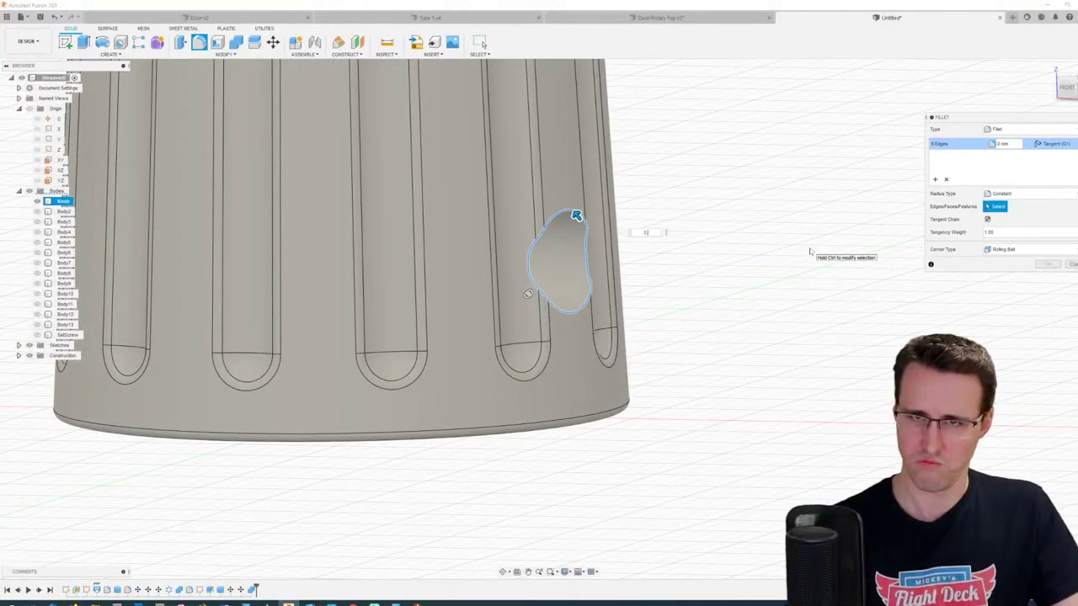
pyautogui.write('.15')
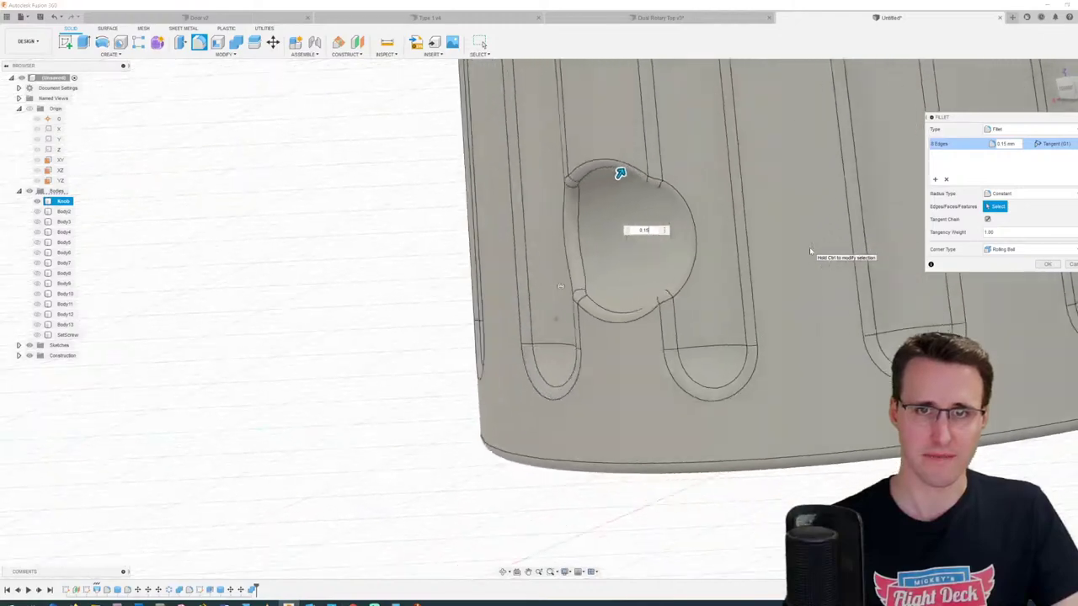
pyautogui.press('Return')
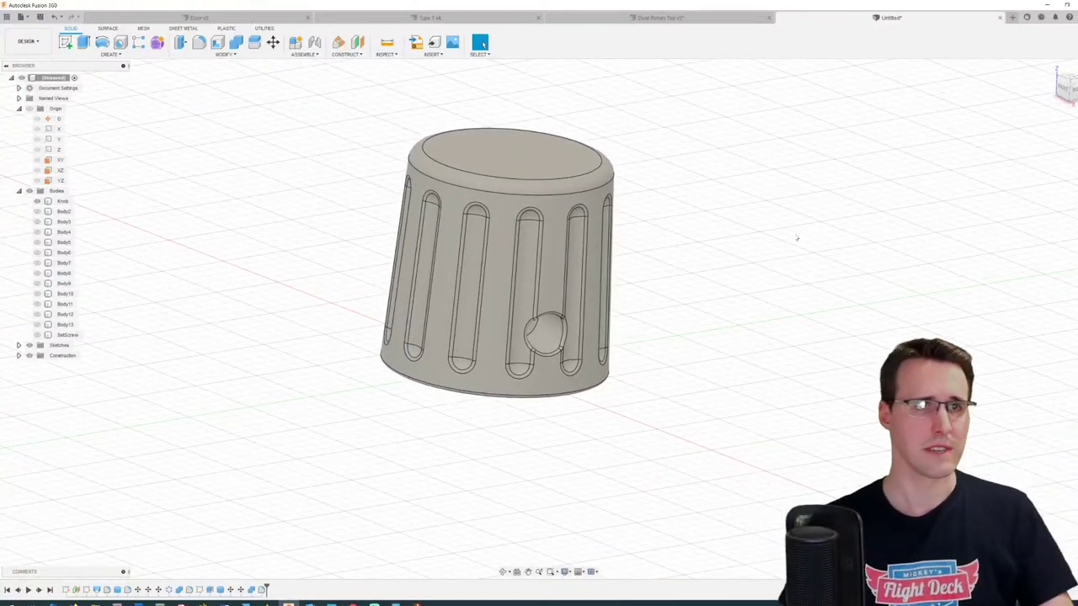
# Step: Save the design as Weather Gain Knob in Cockpit > Knobs, checking the knob's label in pedestal.jpg in the Photos app
pyautogui.click(42, 17)
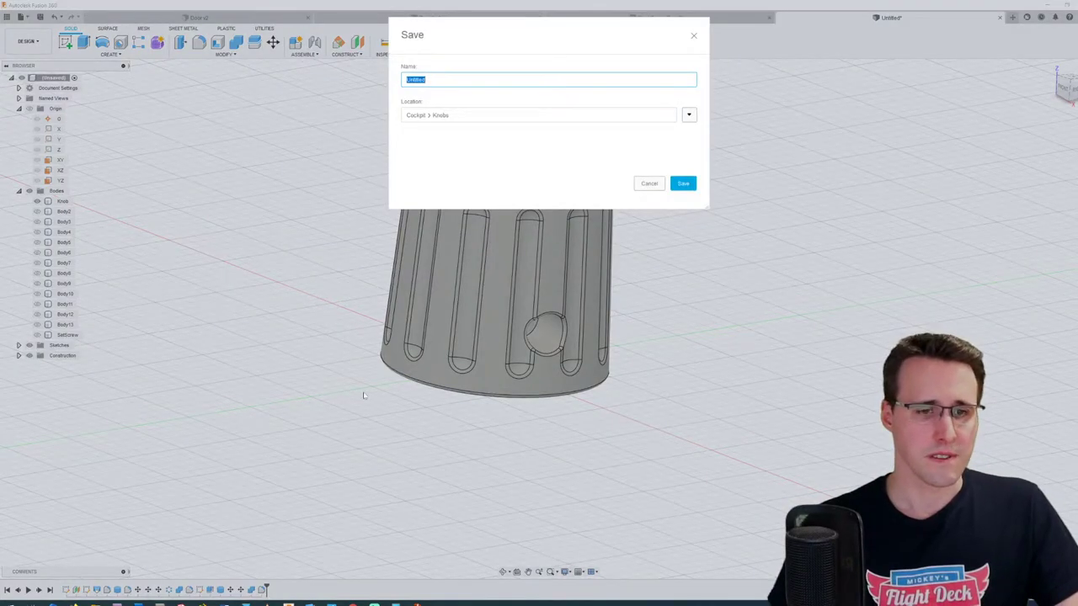
pyautogui.moveTo(332, 603)
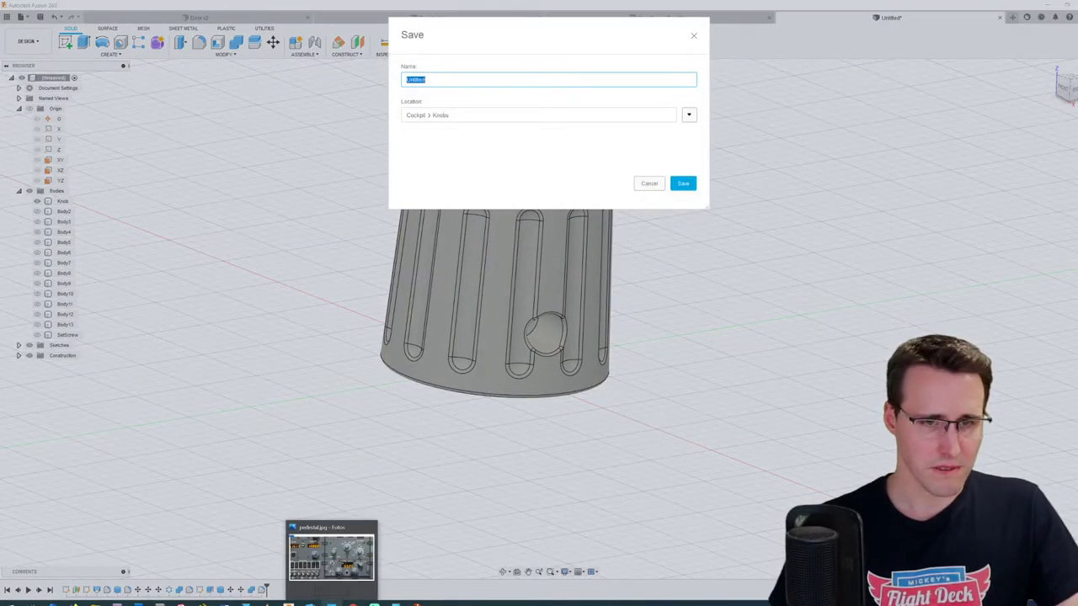
pyautogui.click(332, 560)
pyautogui.scroll(-4, 665, 197)
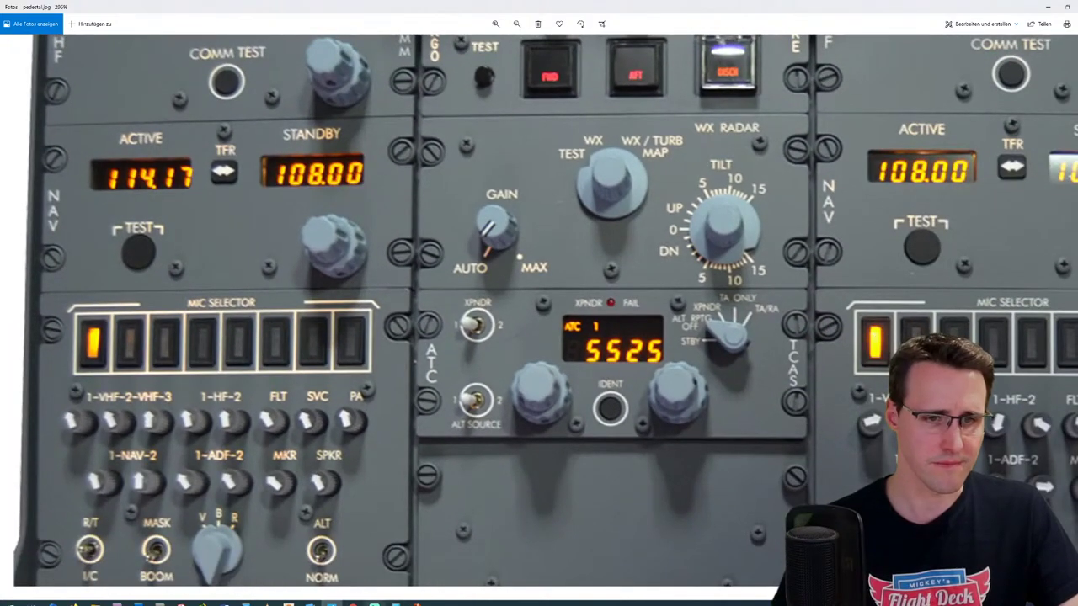
pyautogui.hotkey('alt', 'Tab')
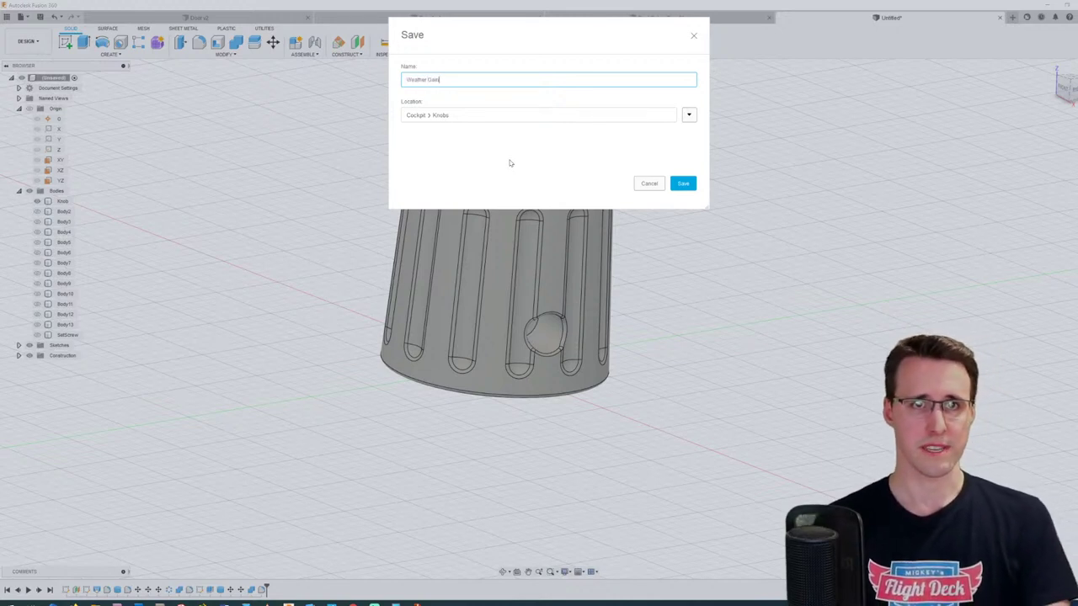
pyautogui.write('Knob')
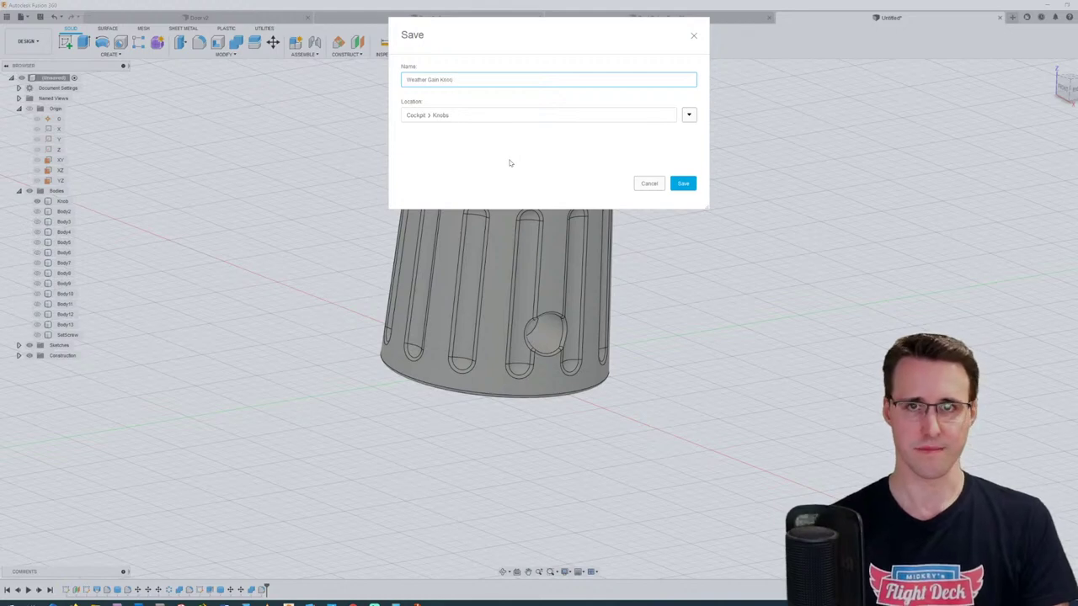
pyautogui.press('Return')
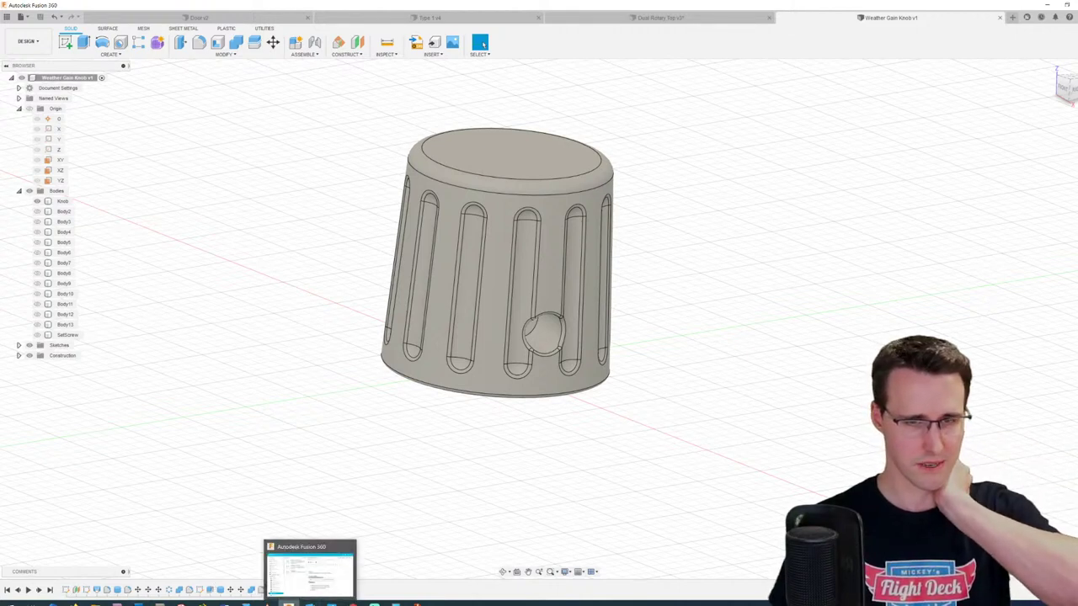
# Step: Switch to pedestal.jpg in the Photos app and examine the pointer-shaped TCAS selector knob up close
pyautogui.moveTo(331, 603)
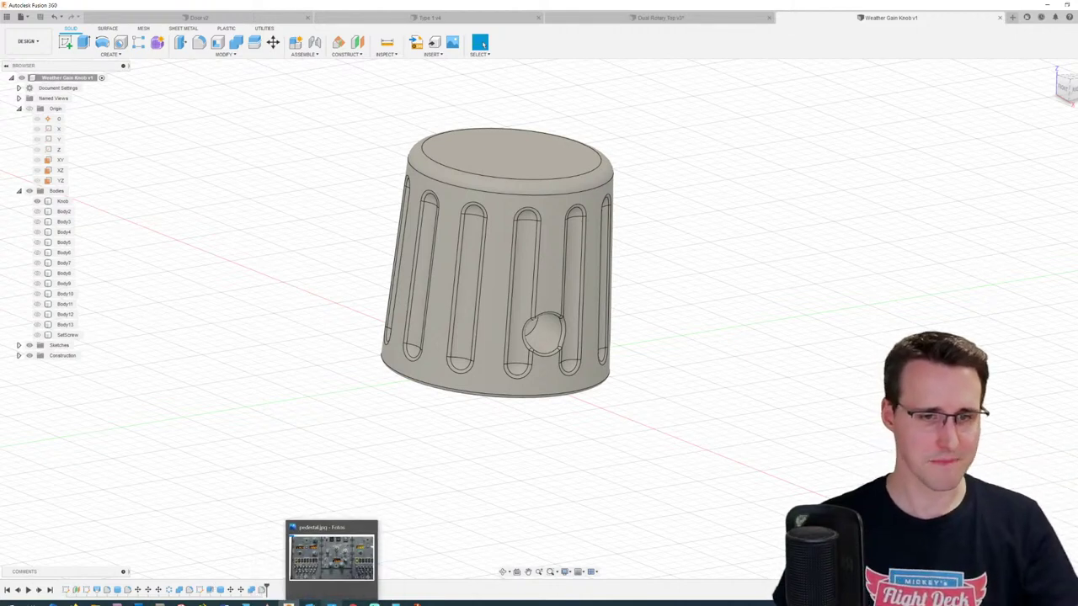
pyautogui.click(332, 555)
pyautogui.scroll(-2, 596, 299)
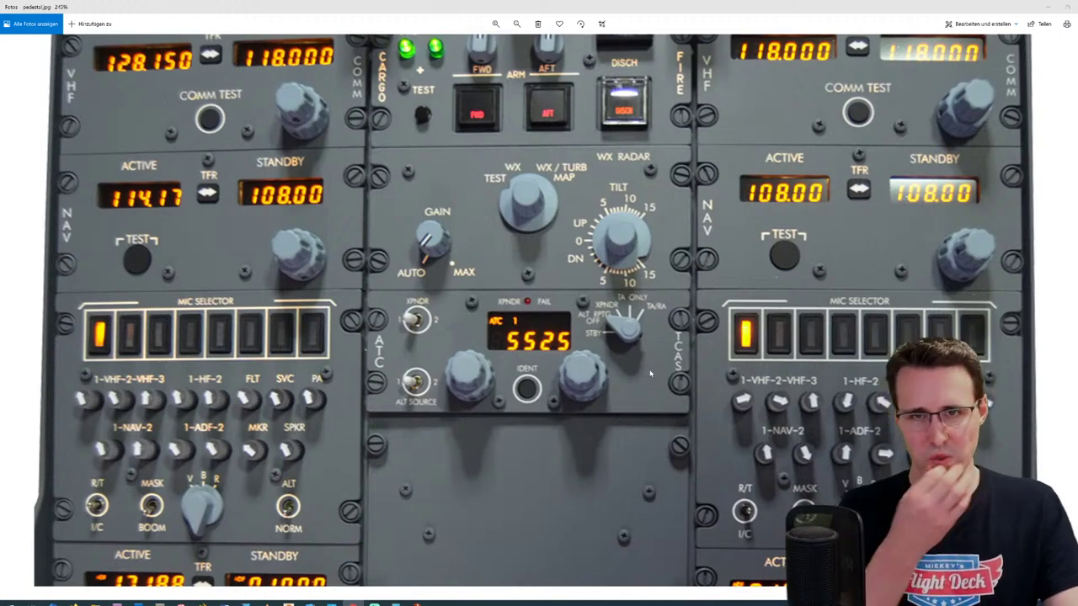
pyautogui.keyDown('ctrl'); pyautogui.scroll(3, 650, 373); pyautogui.keyUp('ctrl')
pyautogui.keyDown('ctrl'); pyautogui.scroll(2, 662, 352); pyautogui.keyUp('ctrl')
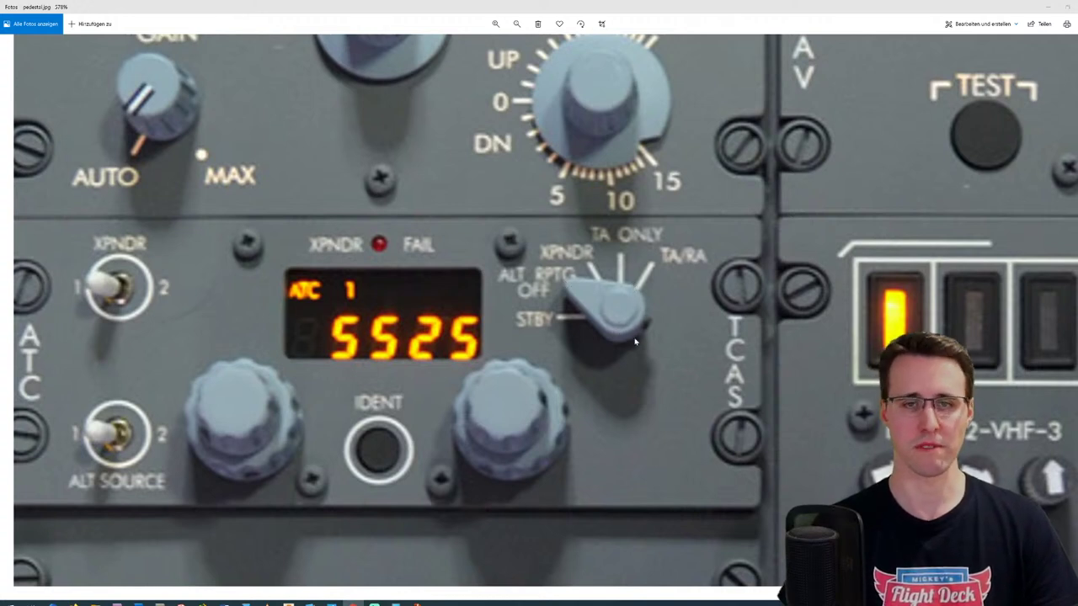
# Step: Switch back to Fusion 360 and create a new empty design
pyautogui.click(288, 603)
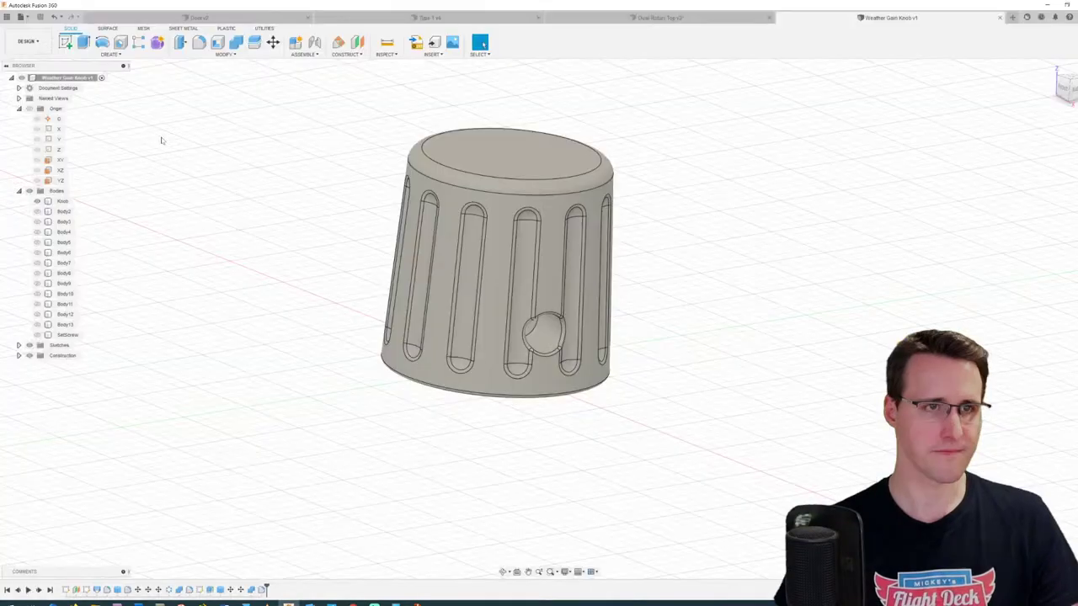
pyautogui.click(22, 17)
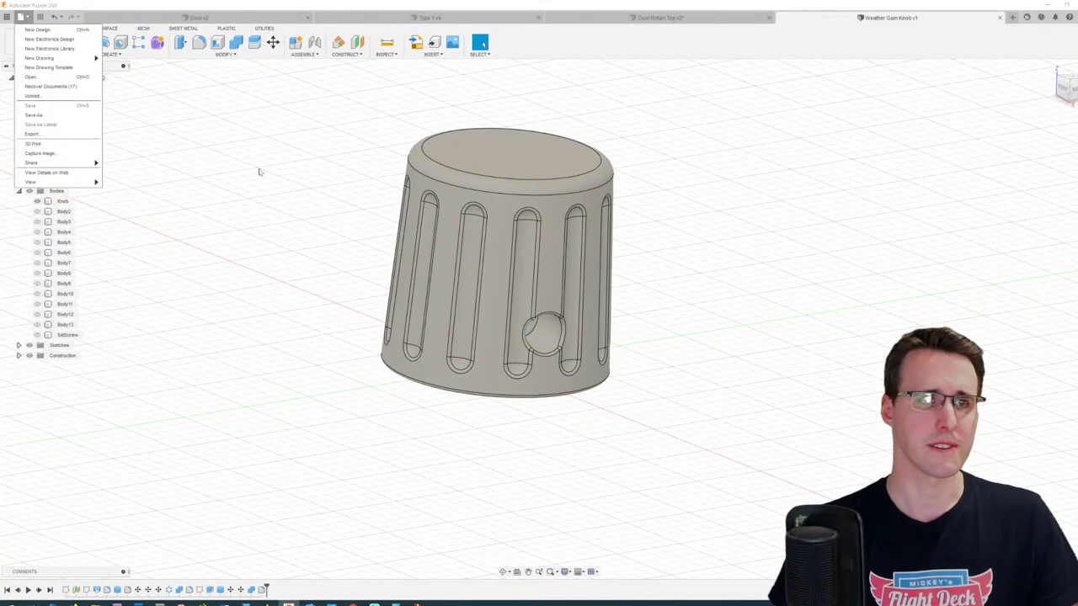
pyautogui.click(38, 29)
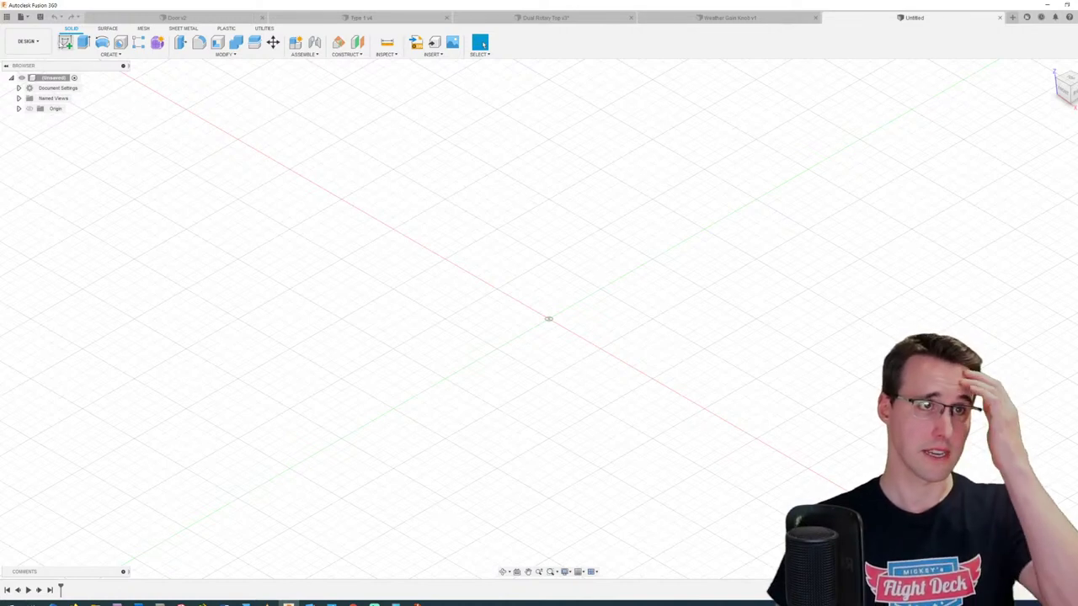
# Step: Start a sketch on the horizontal origin plane and draw a 7 mm diameter circle centred on the origin
pyautogui.click(65, 42)
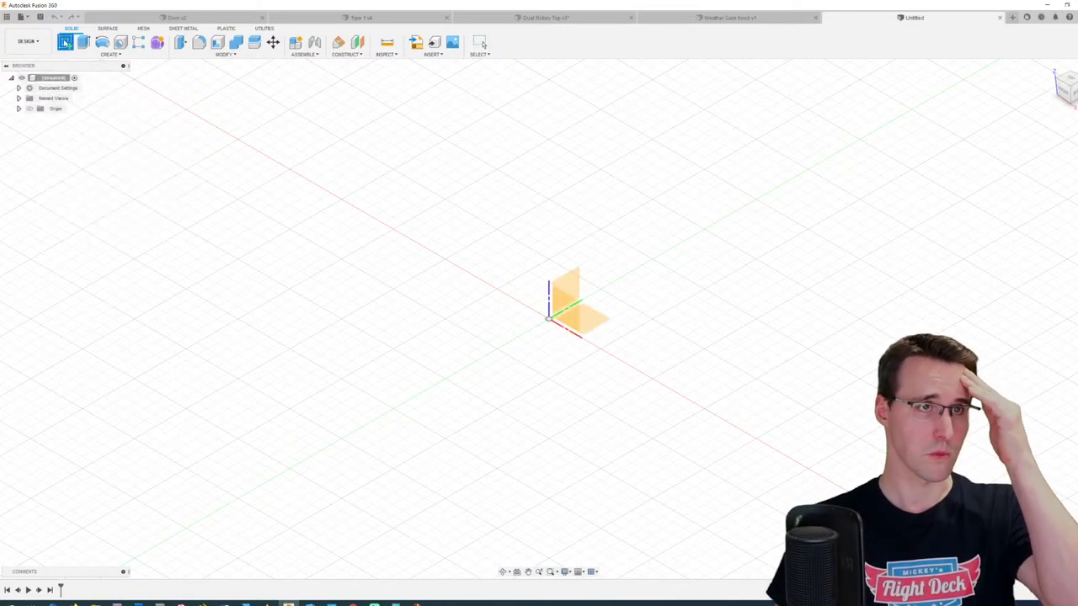
pyautogui.click(599, 318)
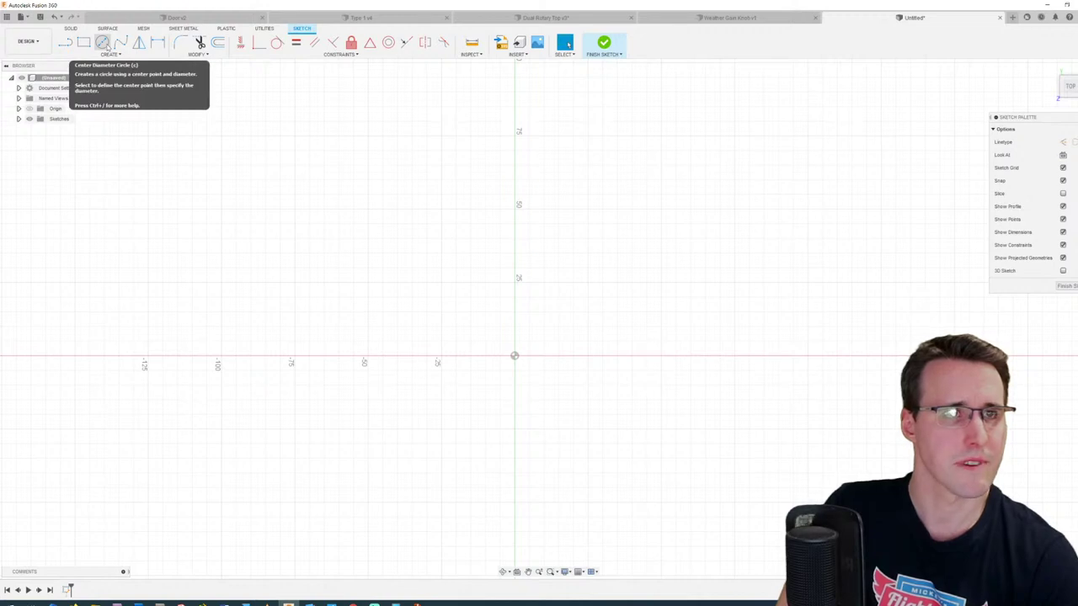
pyautogui.click(103, 43)
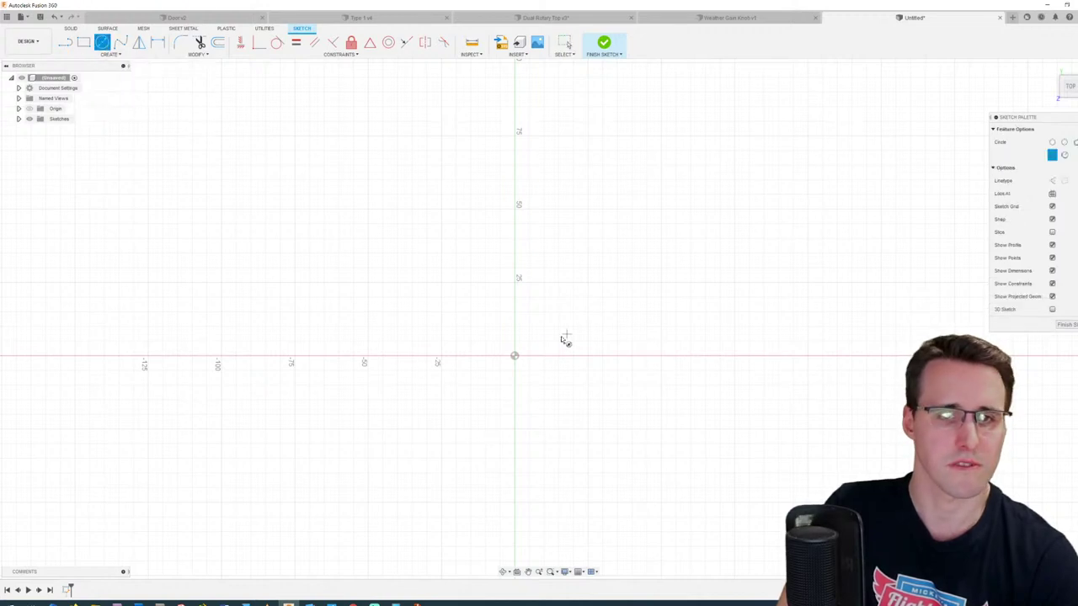
pyautogui.click(515, 356)
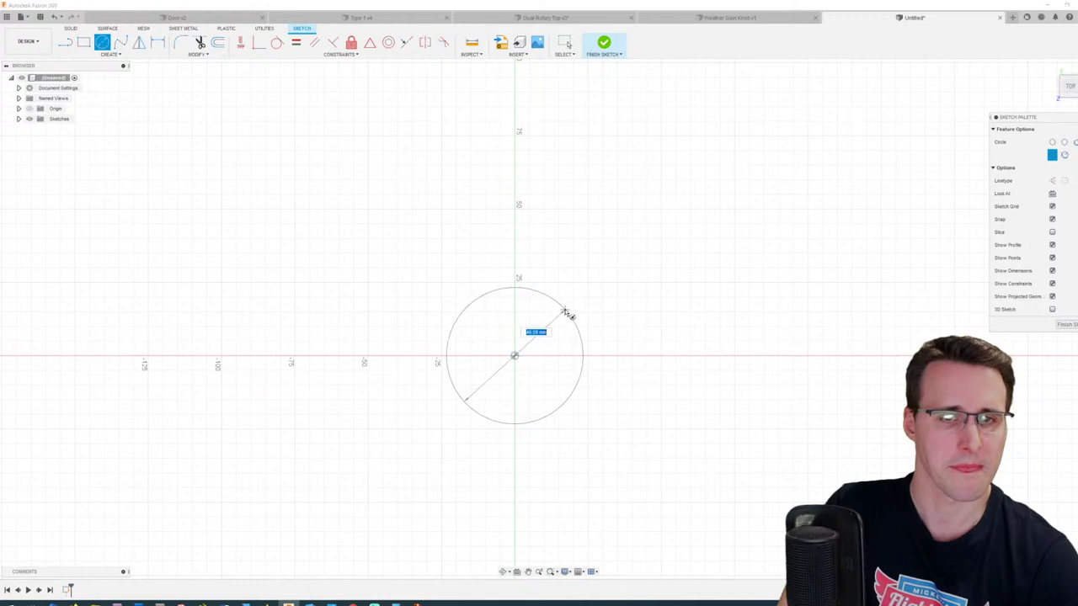
pyautogui.press('Escape')
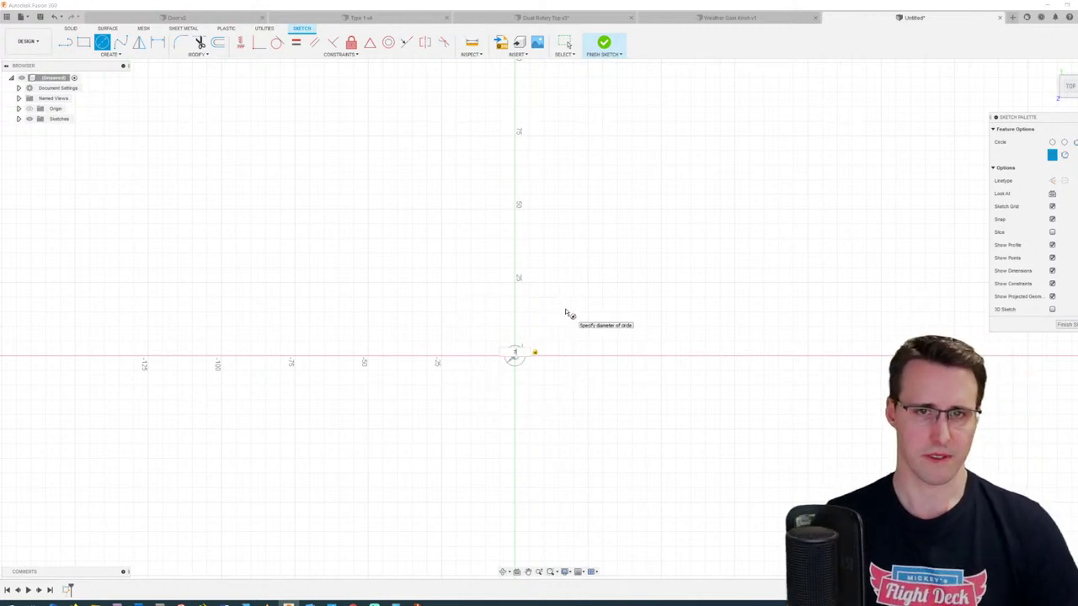
pyautogui.press('Escape')
pyautogui.scroll(3, 556, 373)
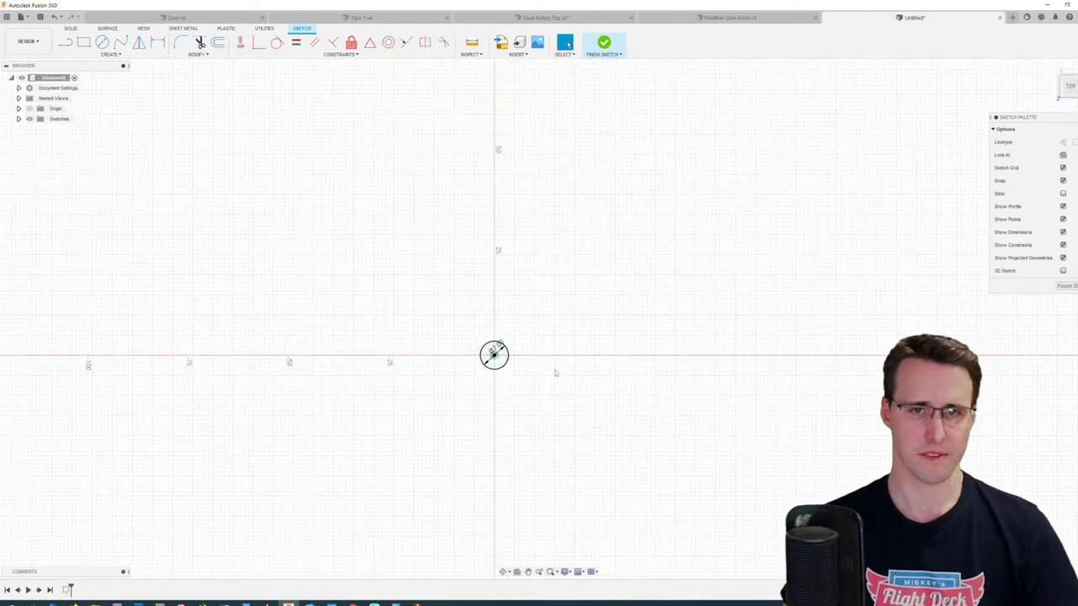
# Step: Draw a horizontal construction line about 11 mm long from the circle's lowest point, and a parallel one about 13.5 mm above it
pyautogui.scroll(3, 487, 381)
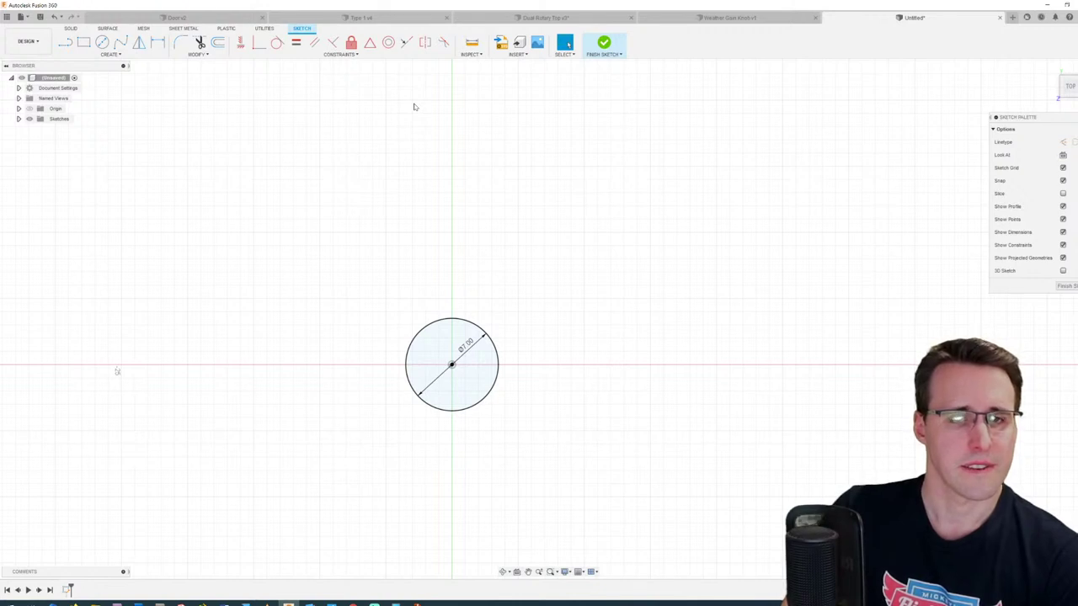
pyautogui.click(67, 43)
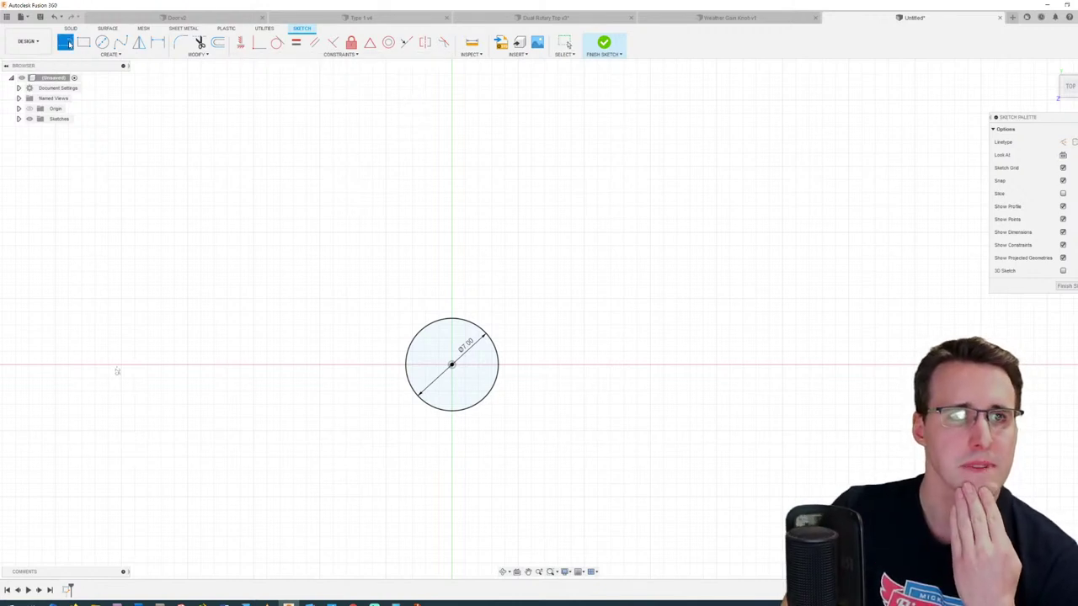
pyautogui.click(1063, 142)
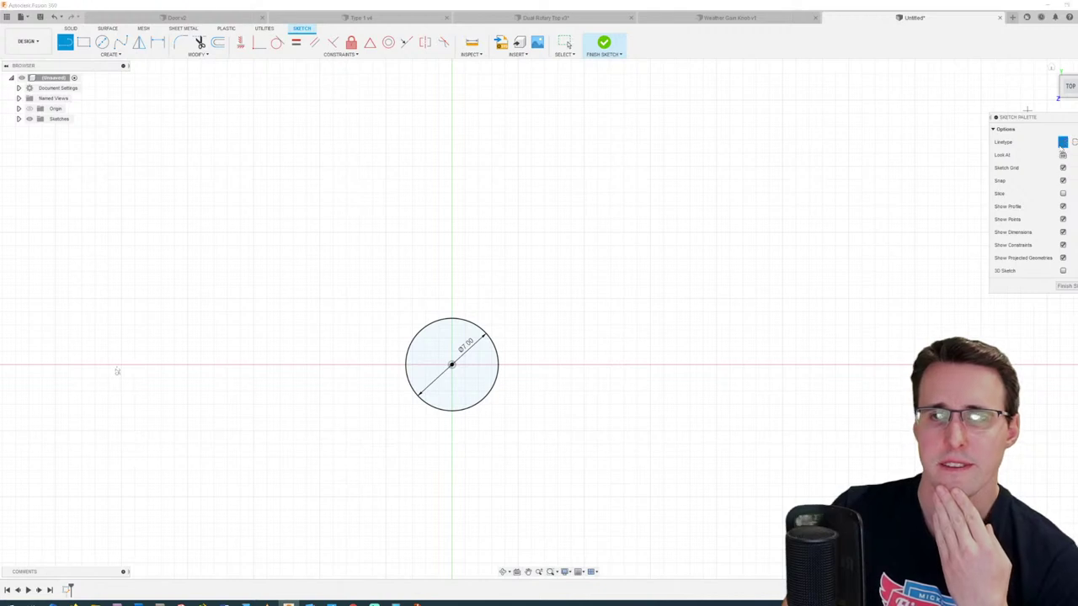
pyautogui.click(460, 414)
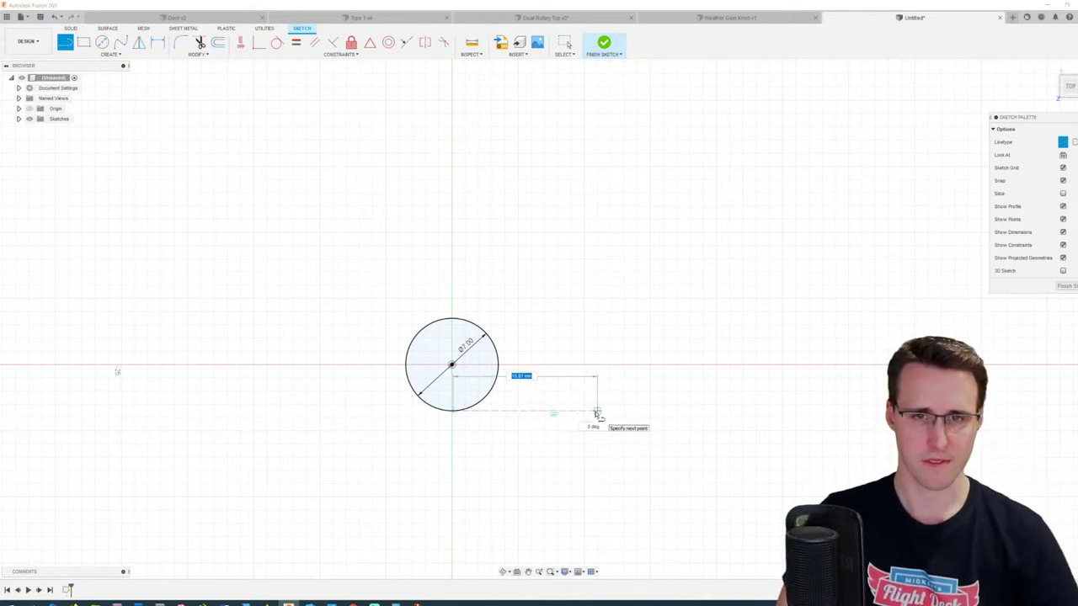
pyautogui.click(597, 412)
pyautogui.press('Escape')
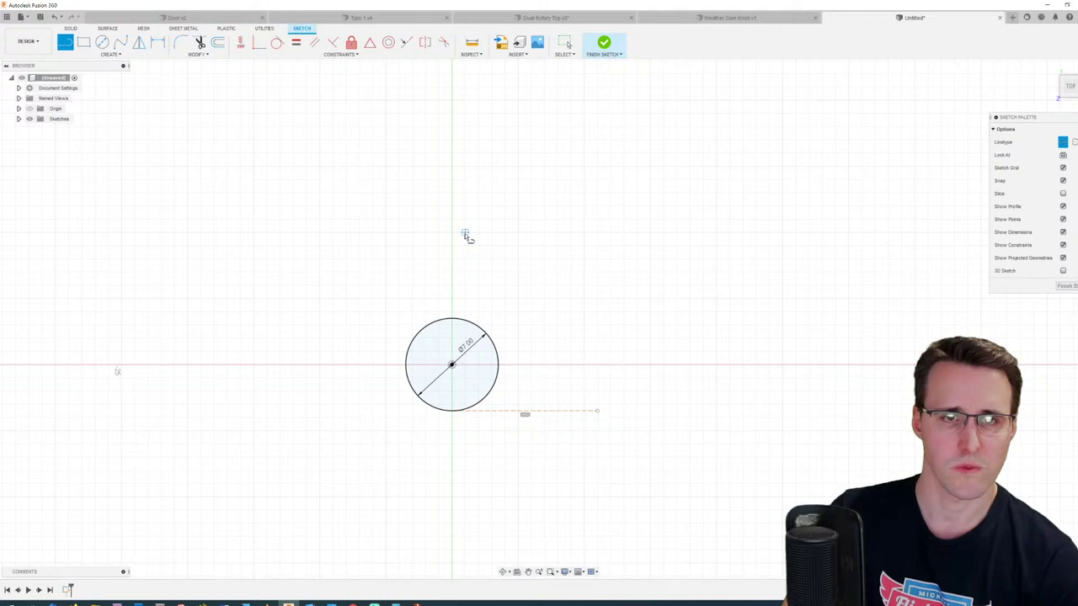
pyautogui.click(426, 233)
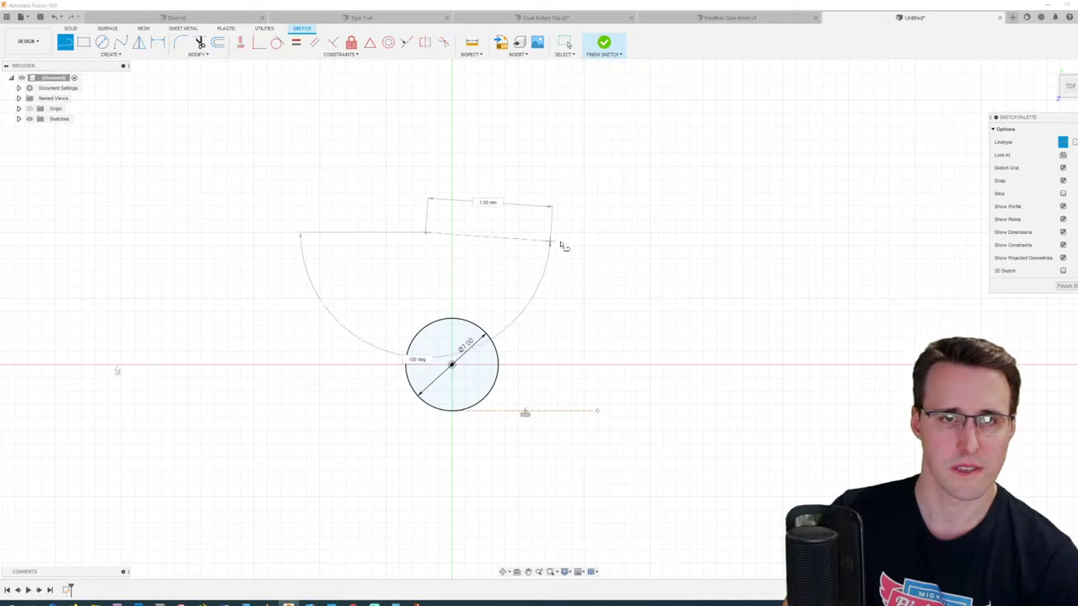
pyautogui.click(623, 234)
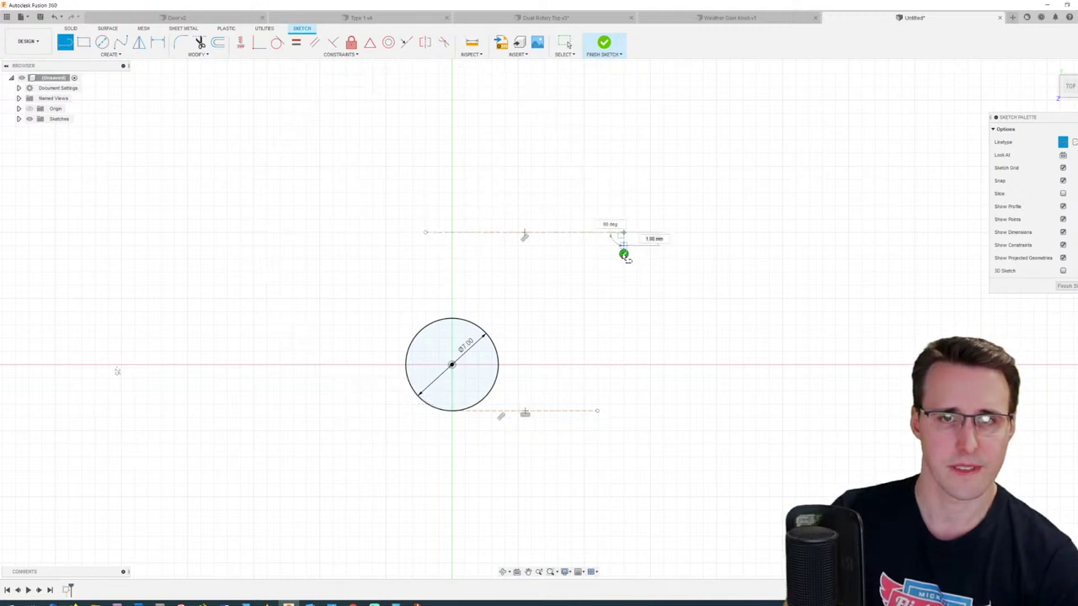
pyautogui.press('Escape')
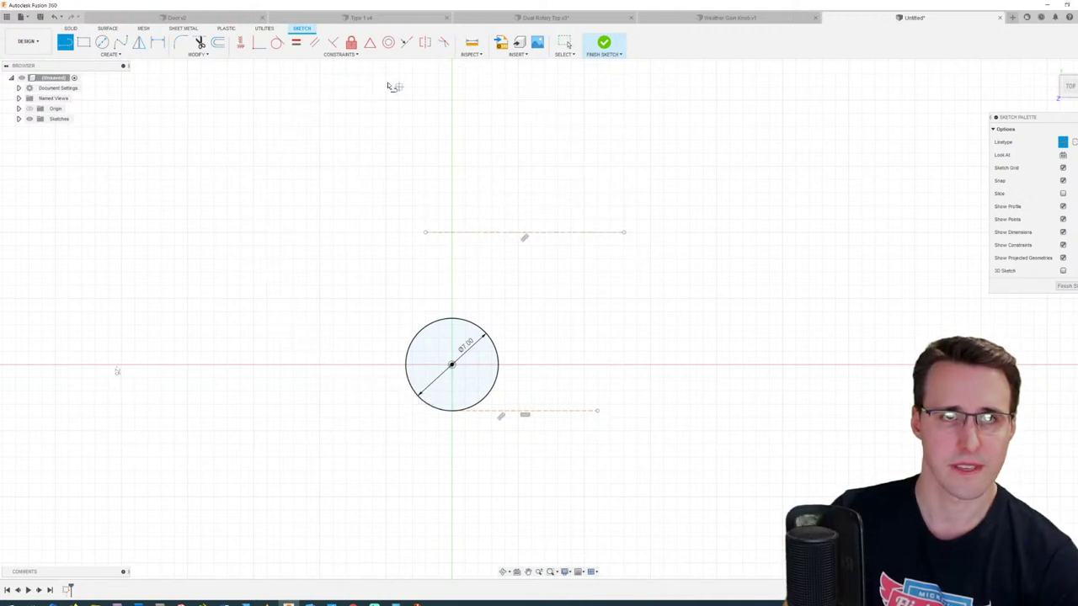
# Step: Dimension the distance between the two horizontal construction lines as 11 mm
pyautogui.click(158, 43)
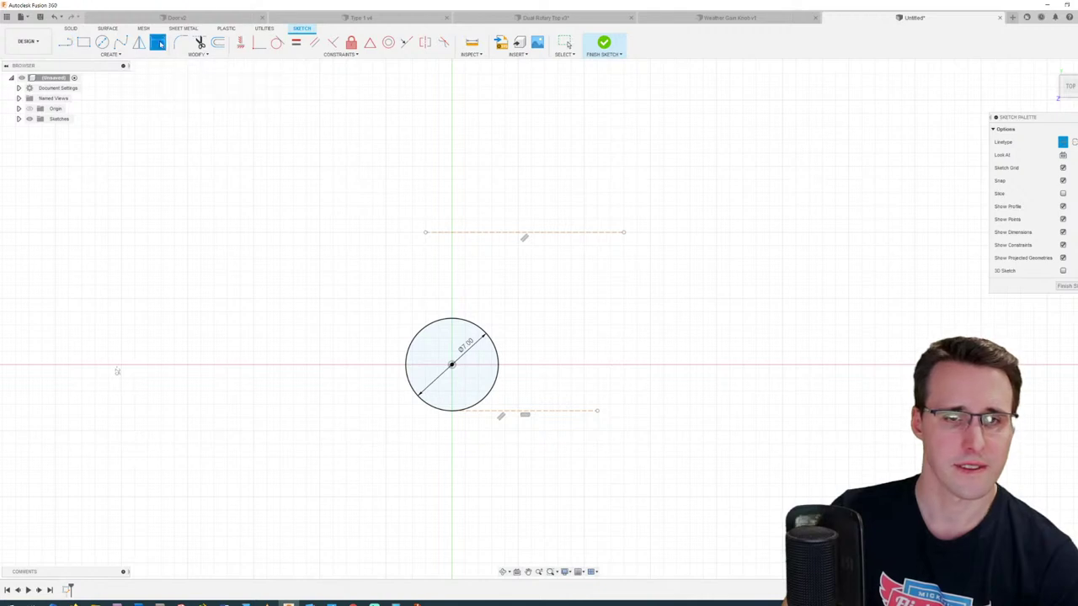
pyautogui.click(554, 411)
pyautogui.click(573, 234)
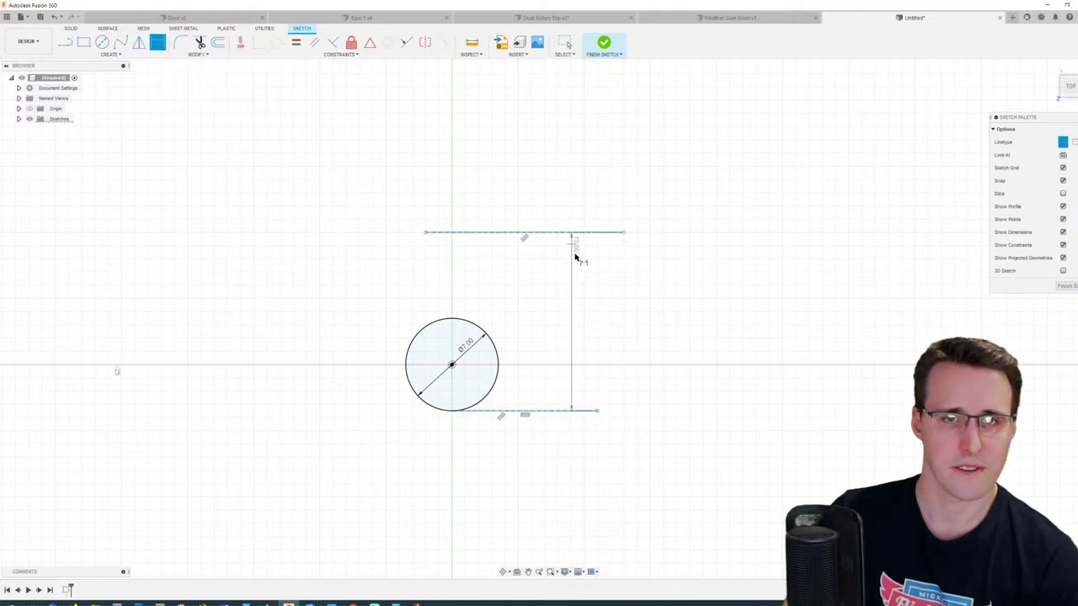
pyautogui.click(660, 325)
pyautogui.write('11')
pyautogui.press('Return')
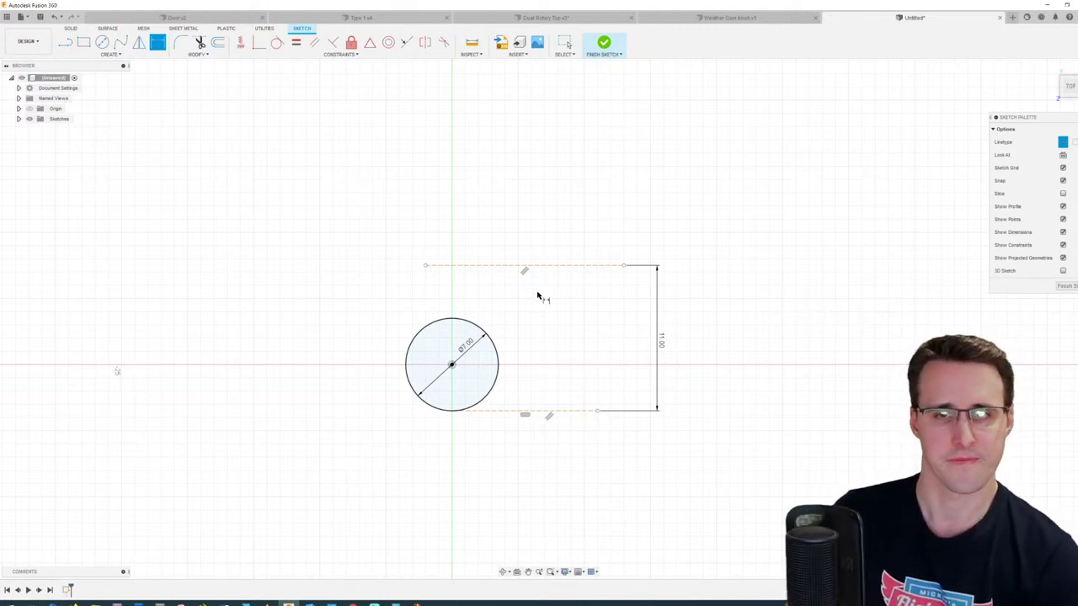
pyautogui.click(66, 44)
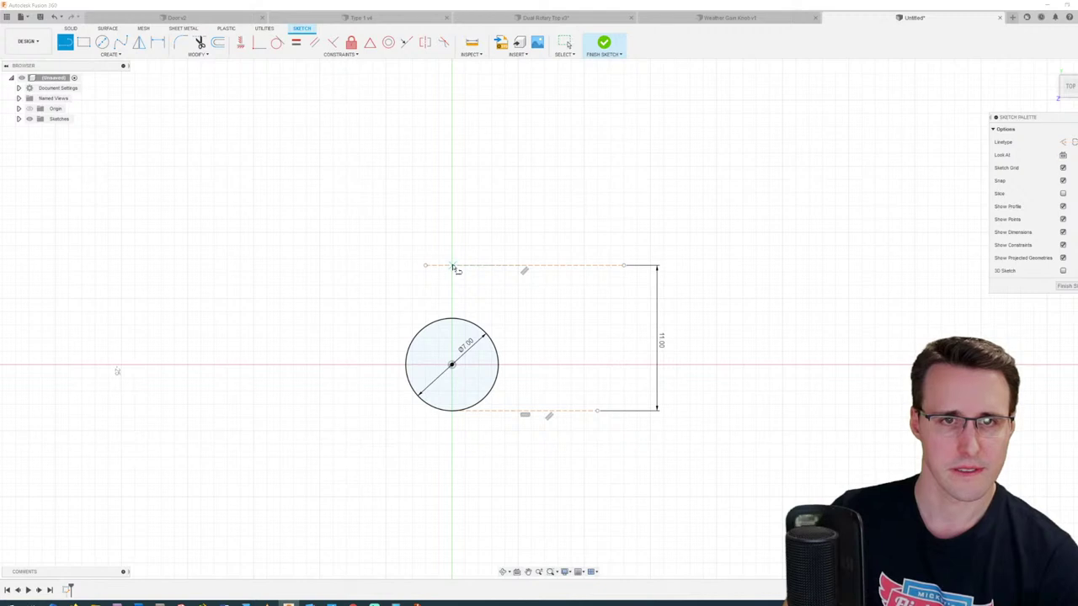
pyautogui.scroll(1, 452, 267)
pyautogui.scroll(3, 452, 268)
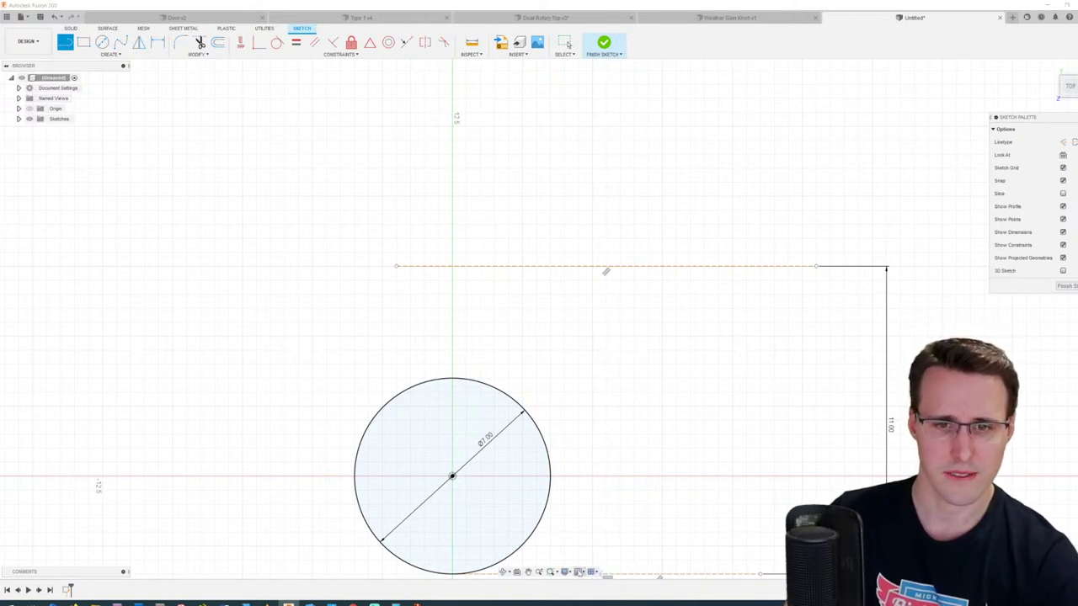
pyautogui.click(581, 571)
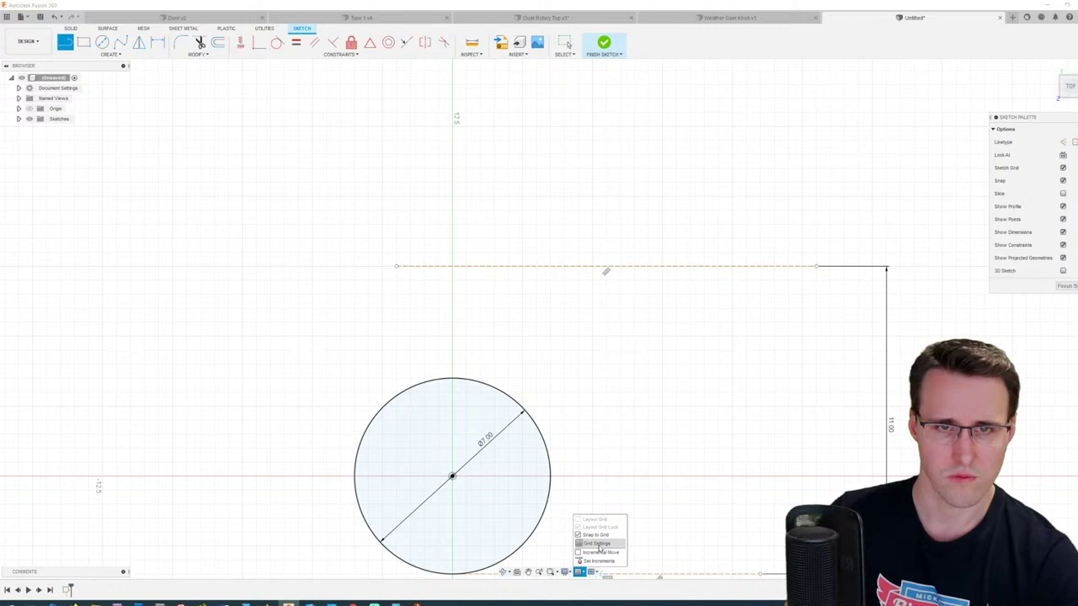
pyautogui.click(597, 544)
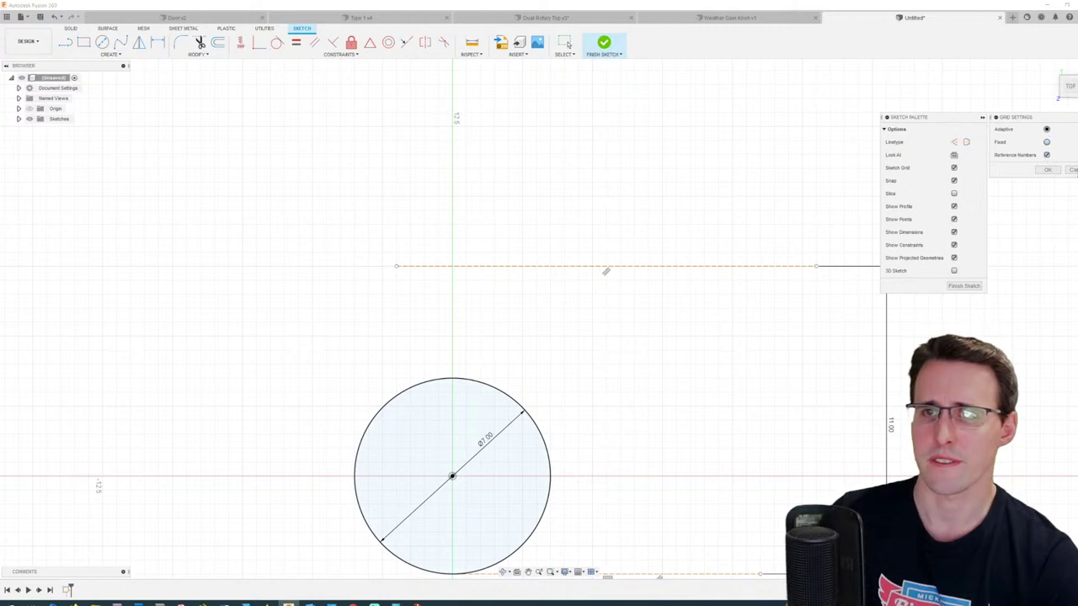
pyautogui.press('Escape')
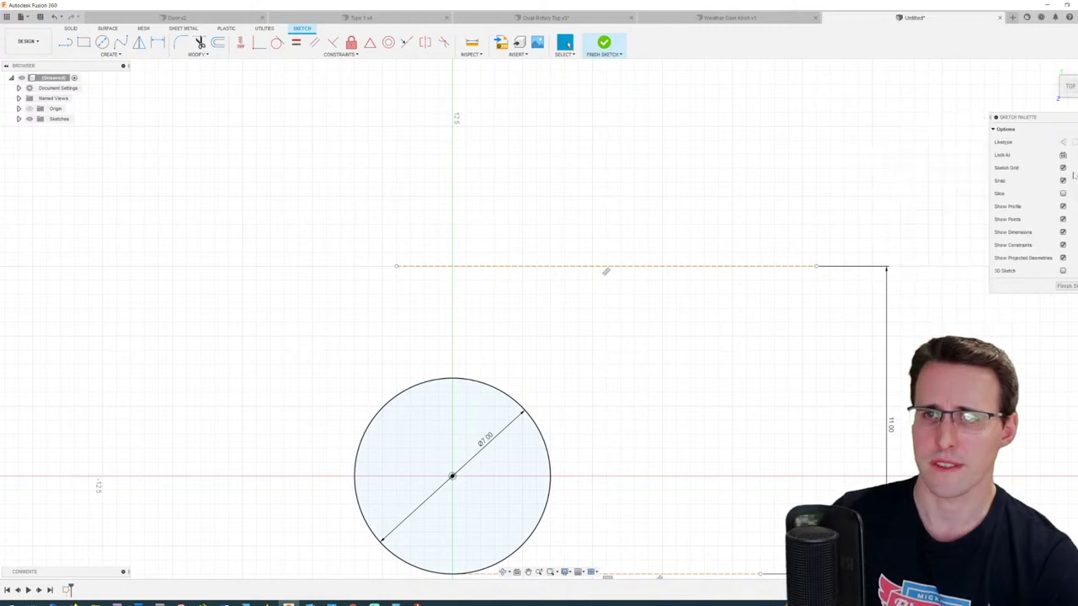
pyautogui.click(580, 572)
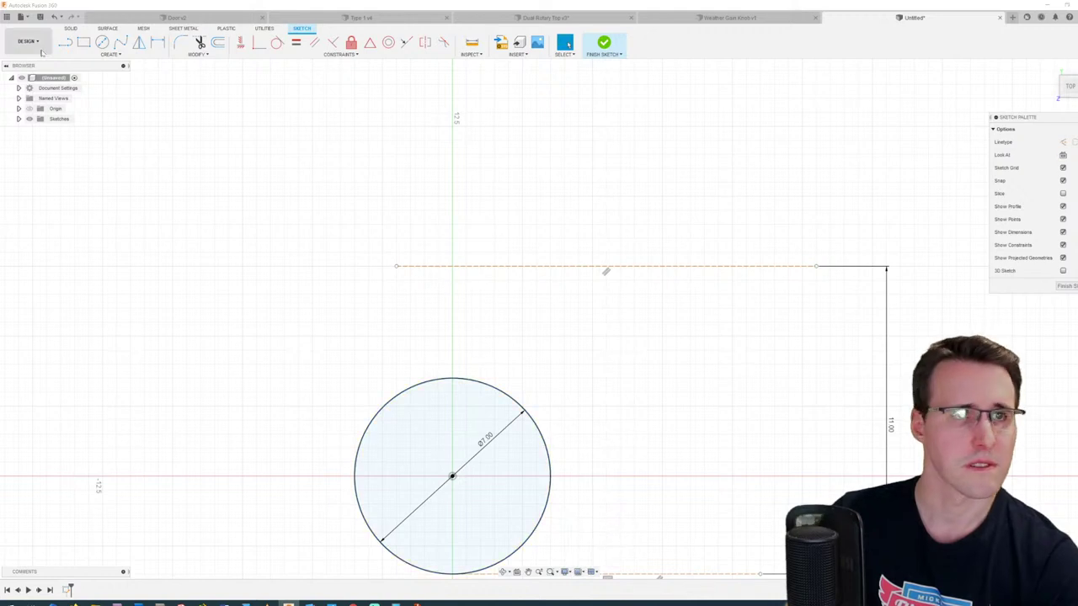
# Step: Draw a solid line about 6.6 mm long from where the upper construction line crosses the vertical axis, tangent to the circle's left side
pyautogui.click(65, 43)
pyautogui.scroll(1, 459, 278)
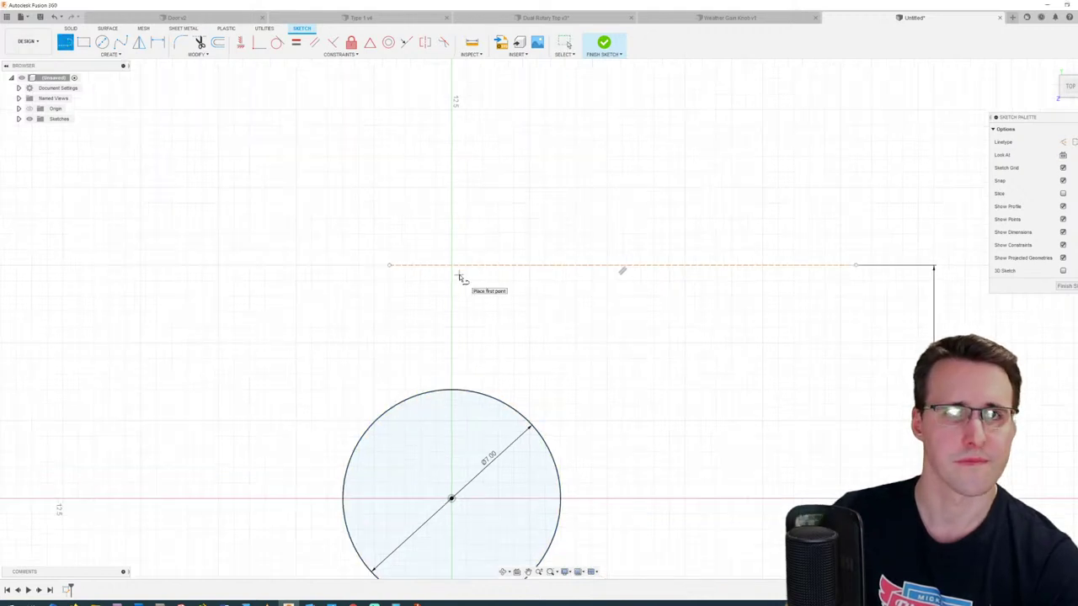
pyautogui.scroll(2, 460, 277)
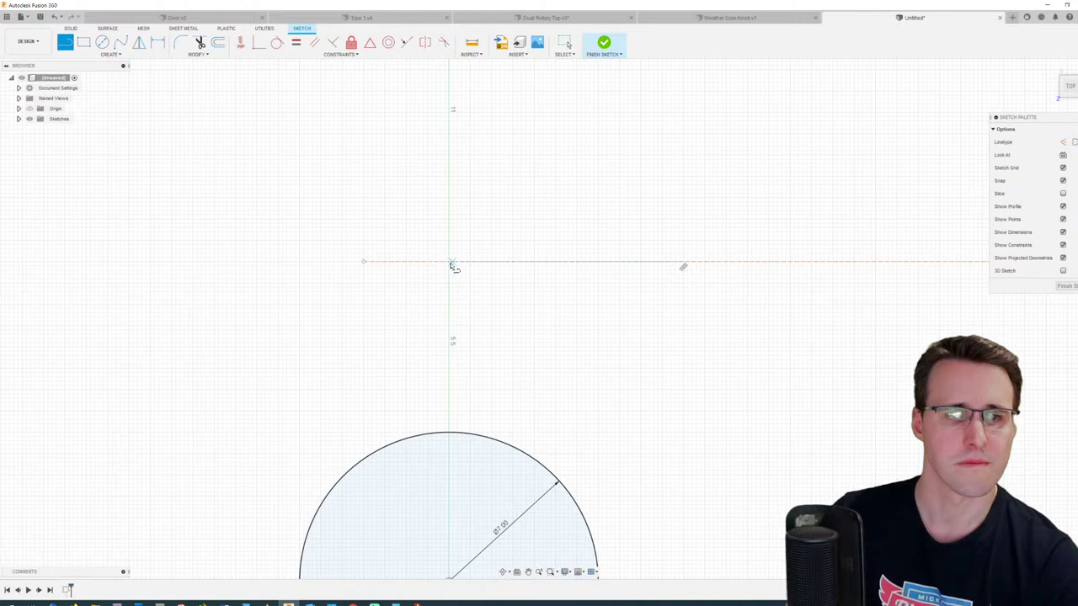
pyautogui.scroll(2, 449, 266)
pyautogui.scroll(-4, 450, 267)
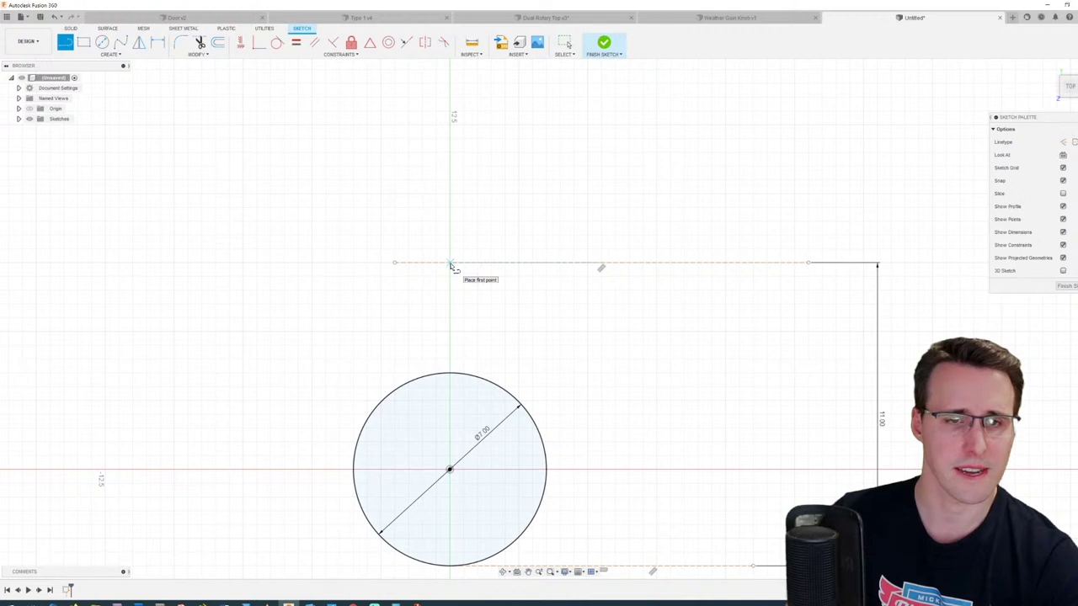
pyautogui.scroll(-2, 450, 267)
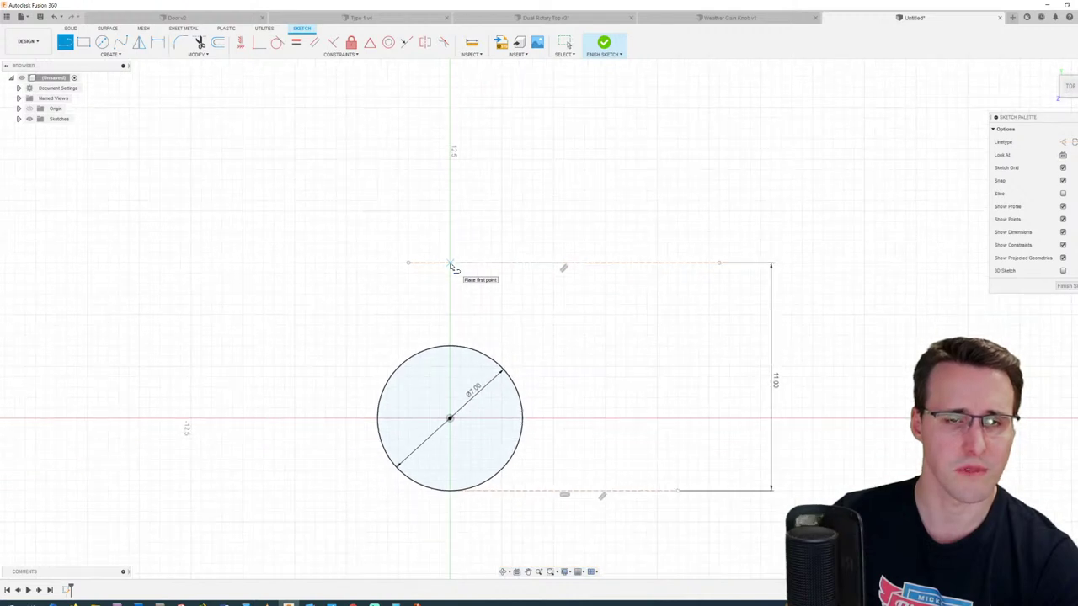
pyautogui.scroll(2, 450, 267)
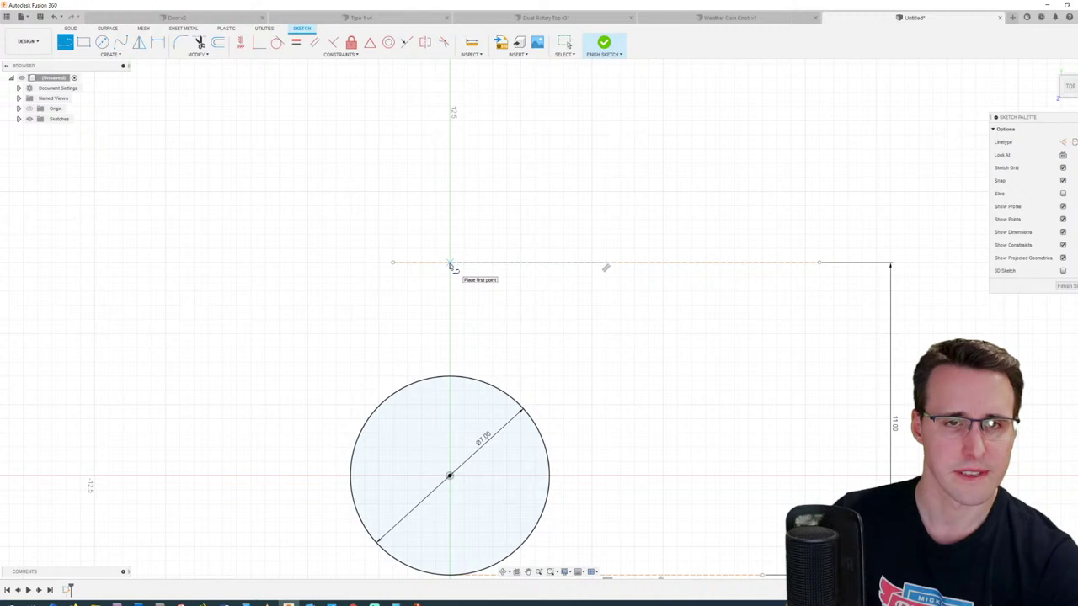
pyautogui.scroll(3, 451, 266)
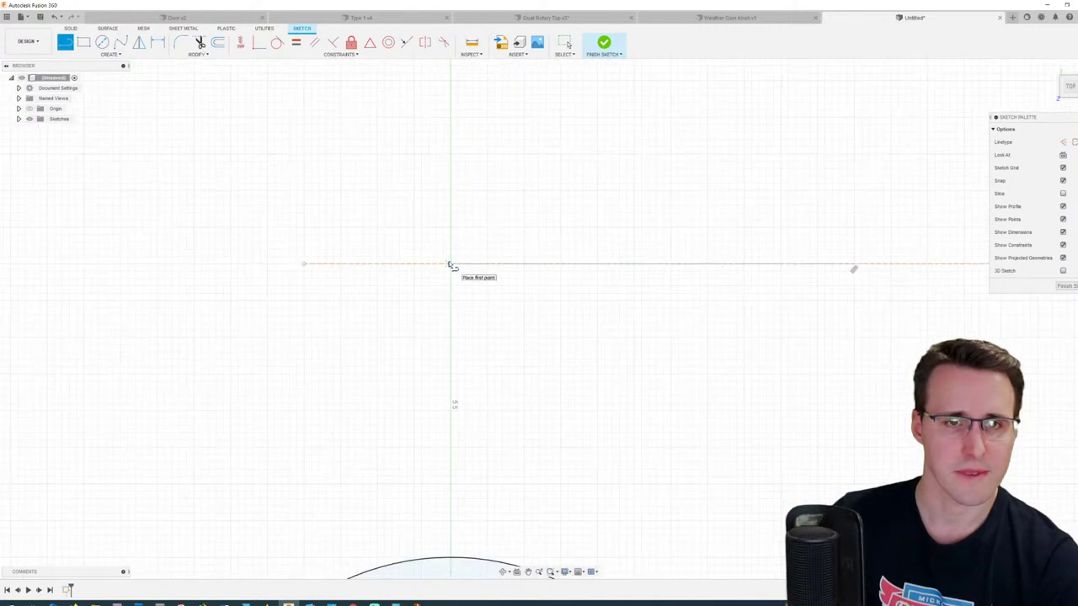
pyautogui.scroll(-4, 452, 265)
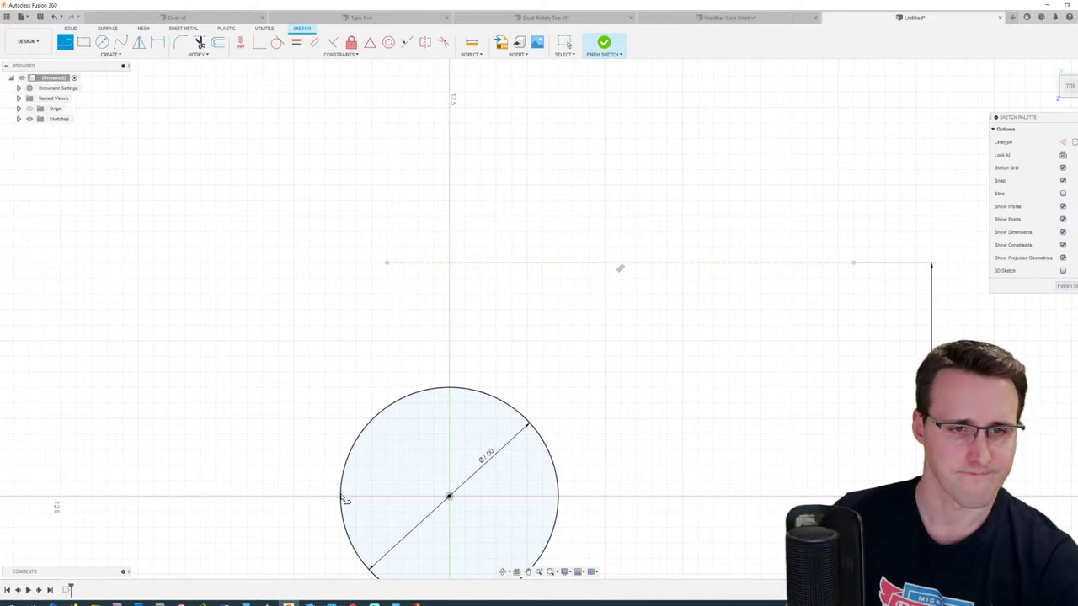
pyautogui.click(450, 265)
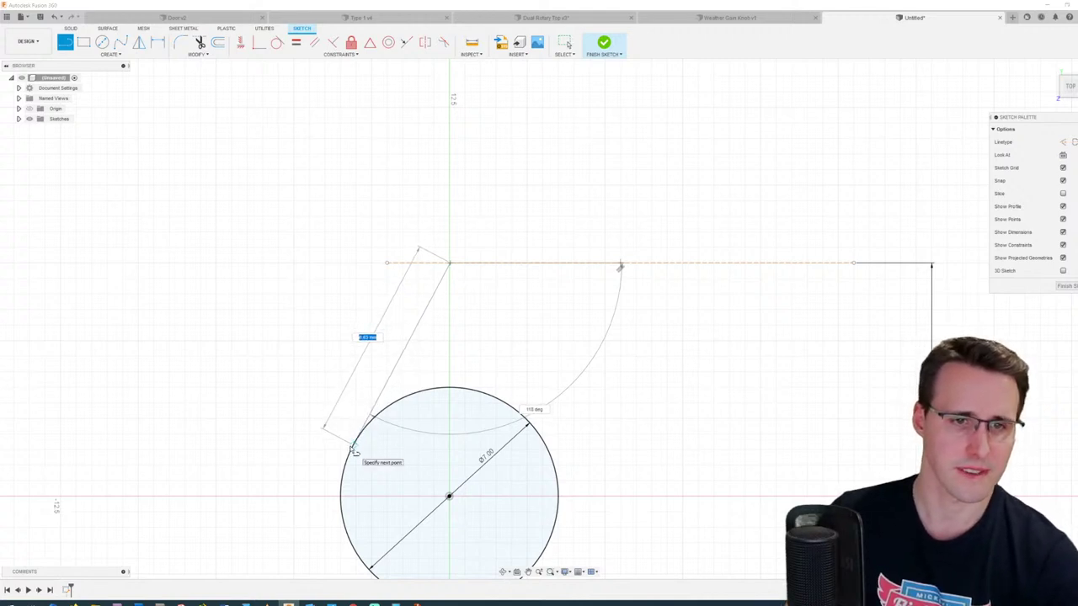
pyautogui.scroll(5, 359, 448)
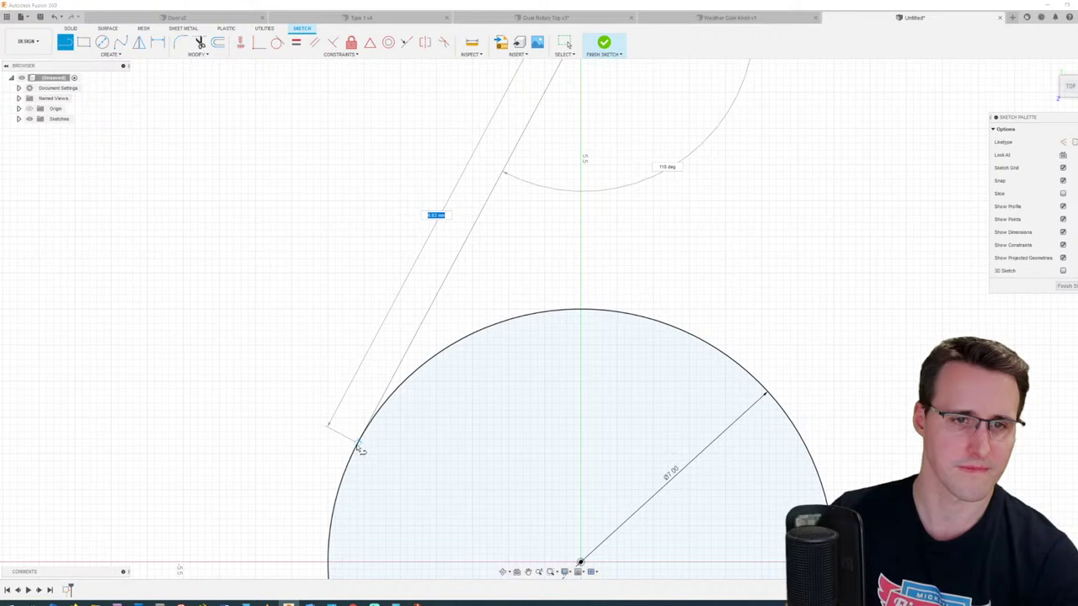
pyautogui.click(359, 447)
pyautogui.scroll(-5, 487, 324)
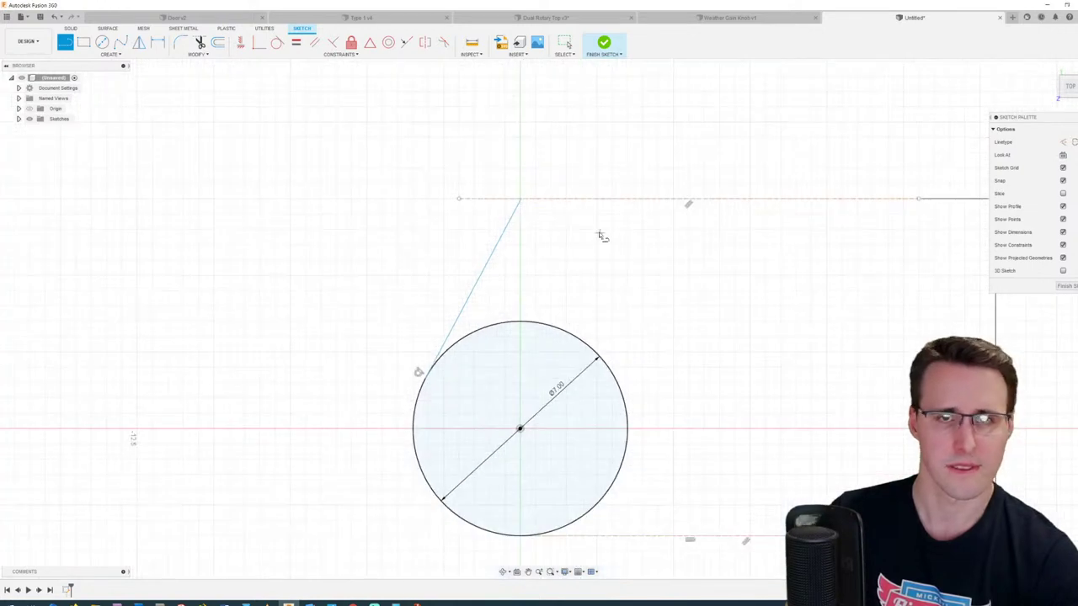
# Step: Draw a vertical construction line about 4.5 mm long on the vertical axis, crossing the upper horizontal construction line
pyautogui.moveTo(548, 239); pyautogui.dragTo(522, 277, button='middle')
pyautogui.press('l')
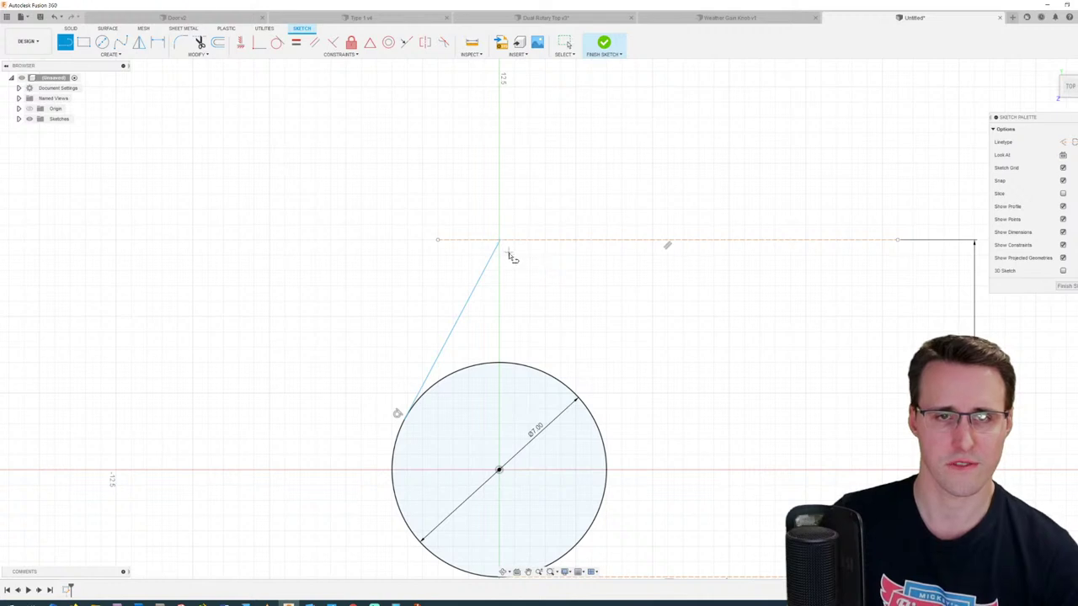
pyautogui.press('Escape')
pyautogui.click(65, 43)
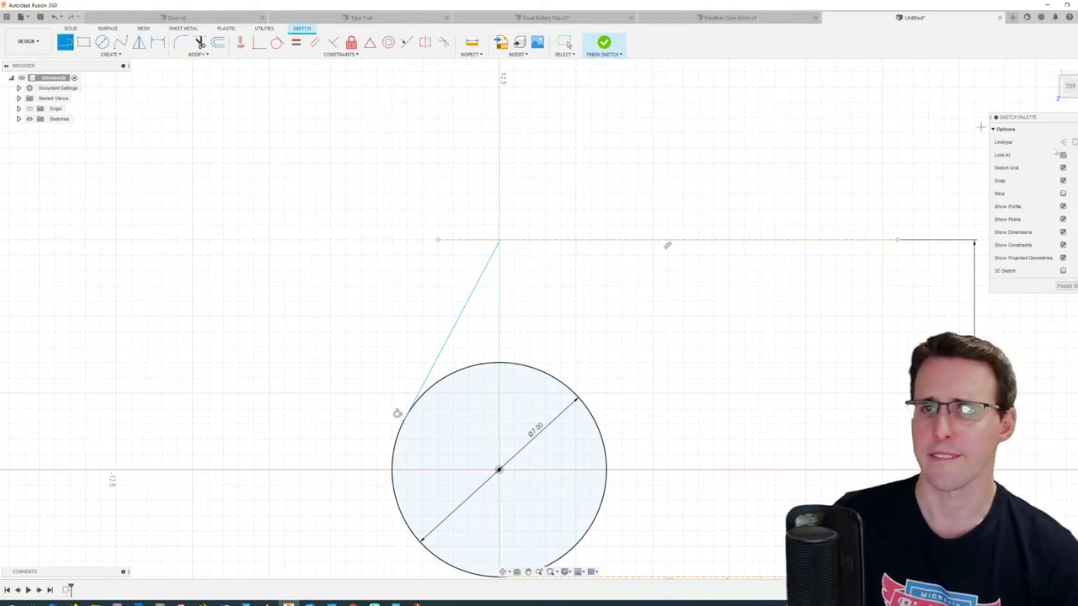
pyautogui.click(1063, 142)
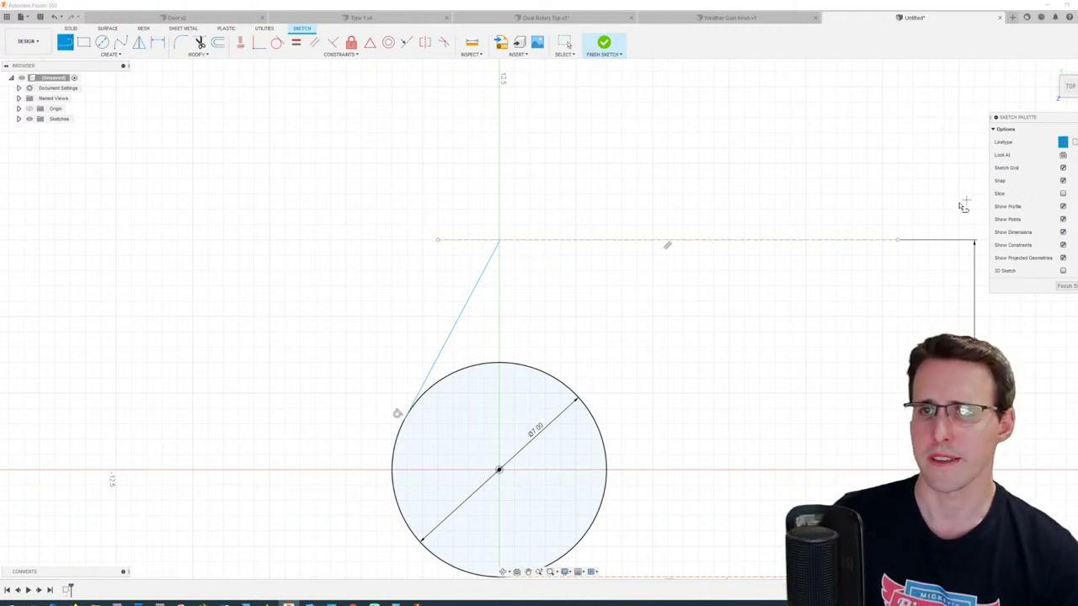
pyautogui.click(499, 287)
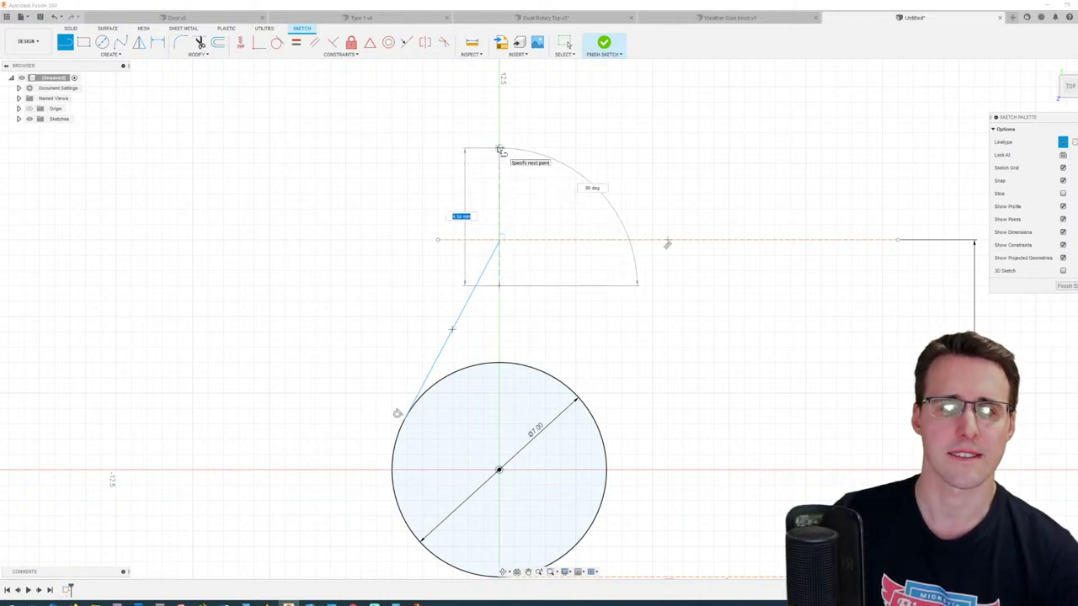
pyautogui.click(499, 149)
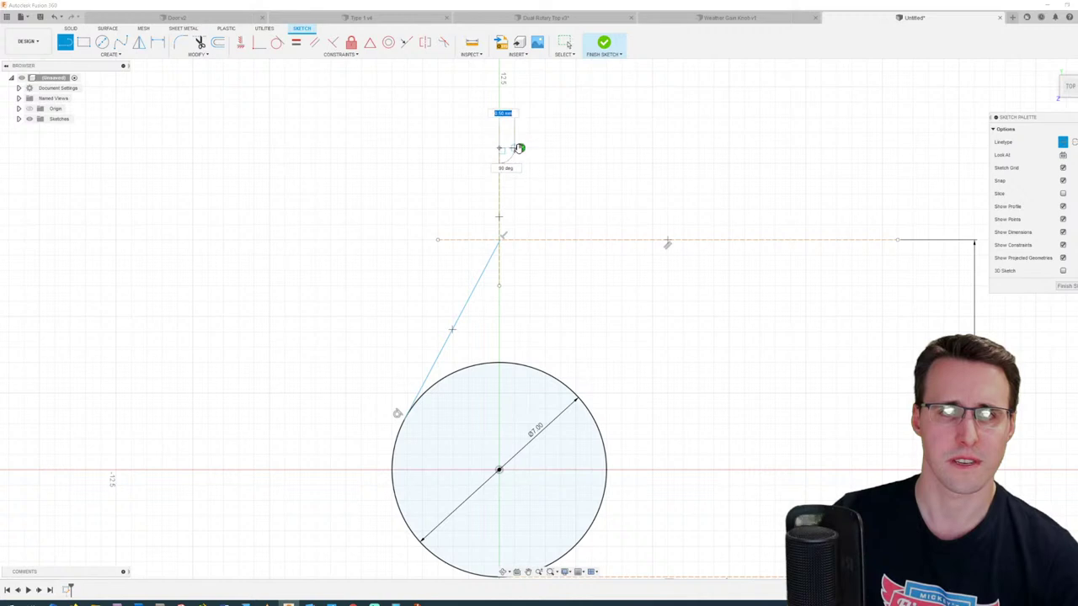
pyautogui.press('Escape')
# Step: Delete the solid tangent line between the upper construction line and the circle's left side
pyautogui.scroll(3, 515, 261)
pyautogui.scroll(3, 458, 236)
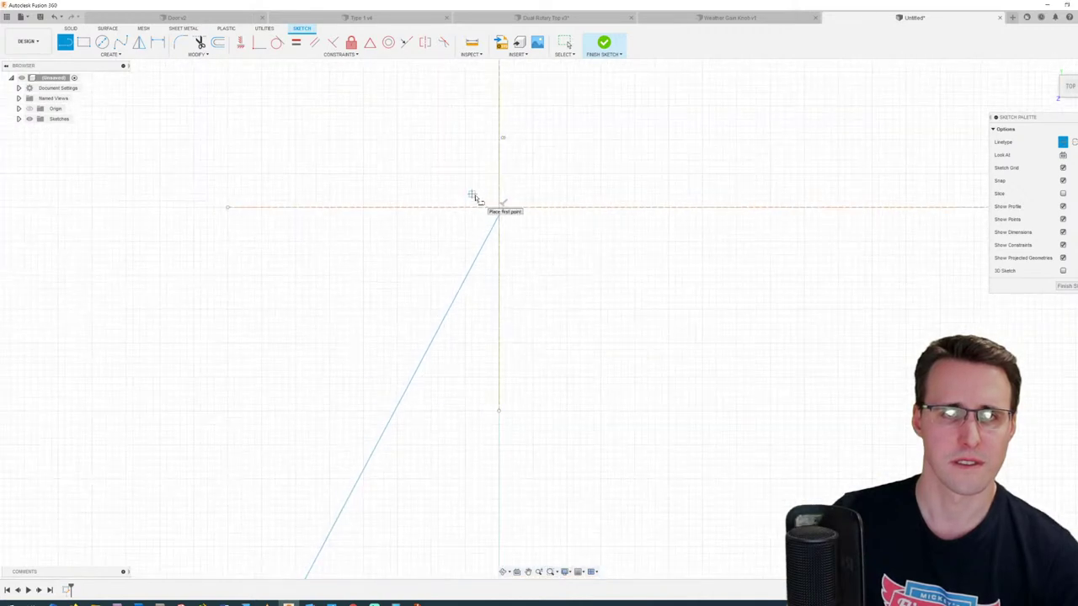
pyautogui.press('Escape')
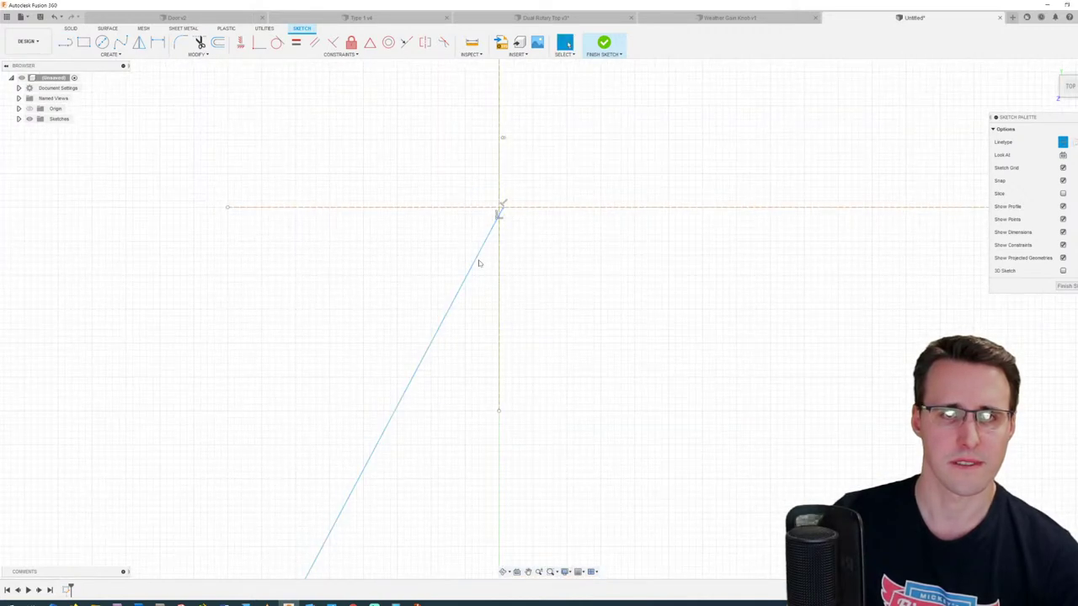
pyautogui.click(478, 262)
pyautogui.press('Delete')
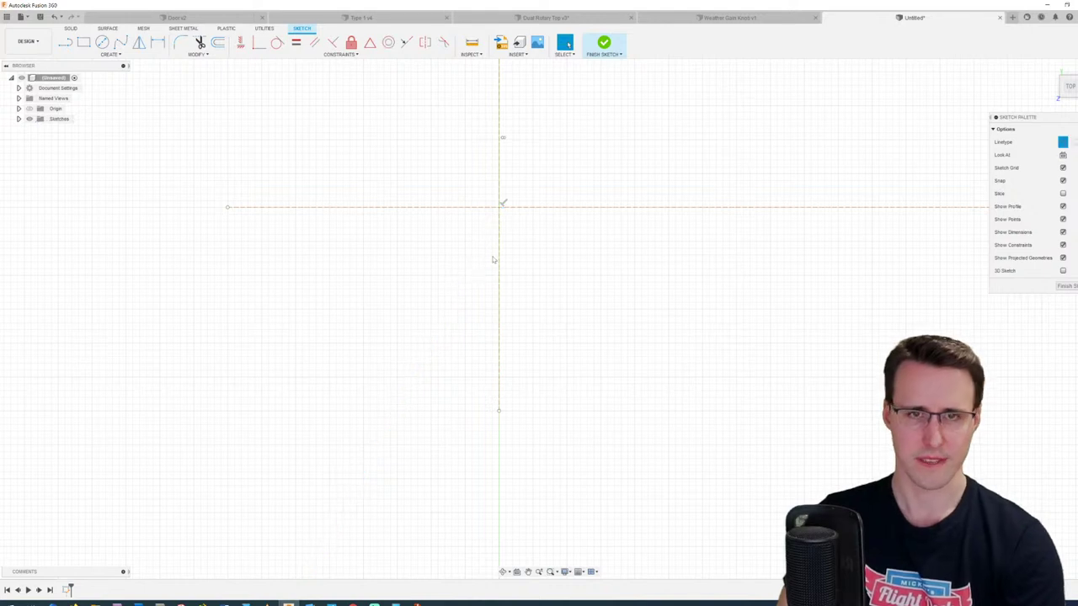
# Step: Draw a solid line about 6.6 mm long from the intersection of the two construction lines, tangent to the circle's left side
pyautogui.click(65, 42)
pyautogui.scroll(4, 481, 212)
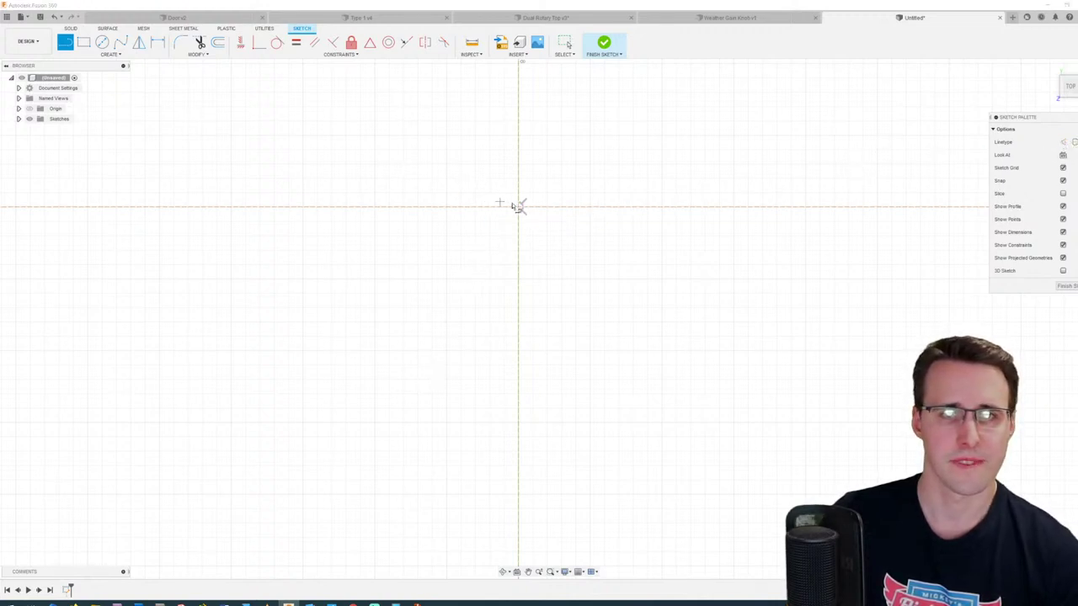
pyautogui.click(520, 208)
pyautogui.scroll(-5, 393, 440)
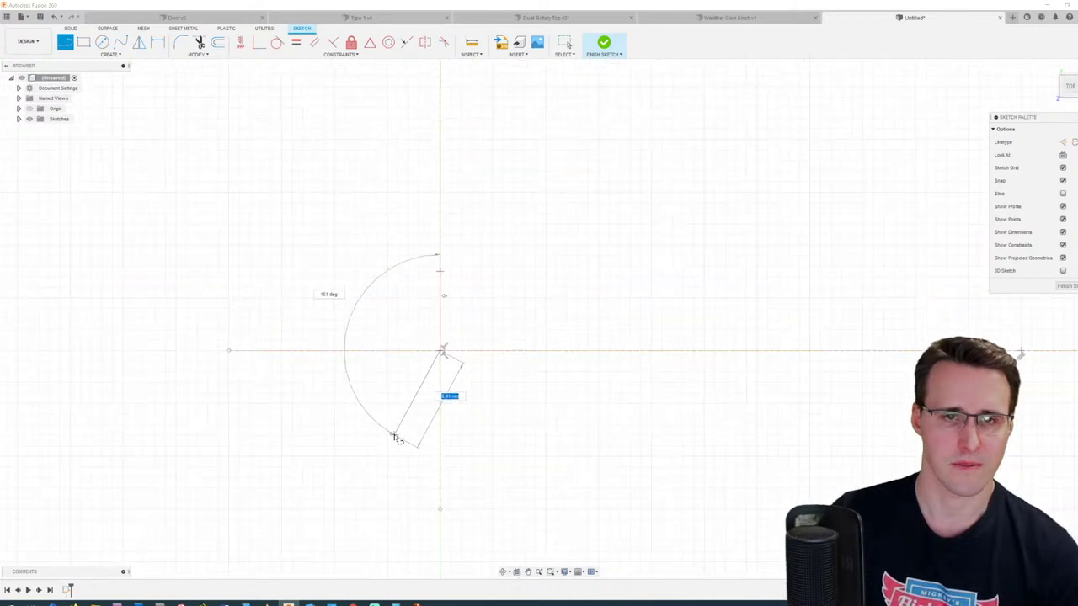
pyautogui.scroll(5, 394, 439)
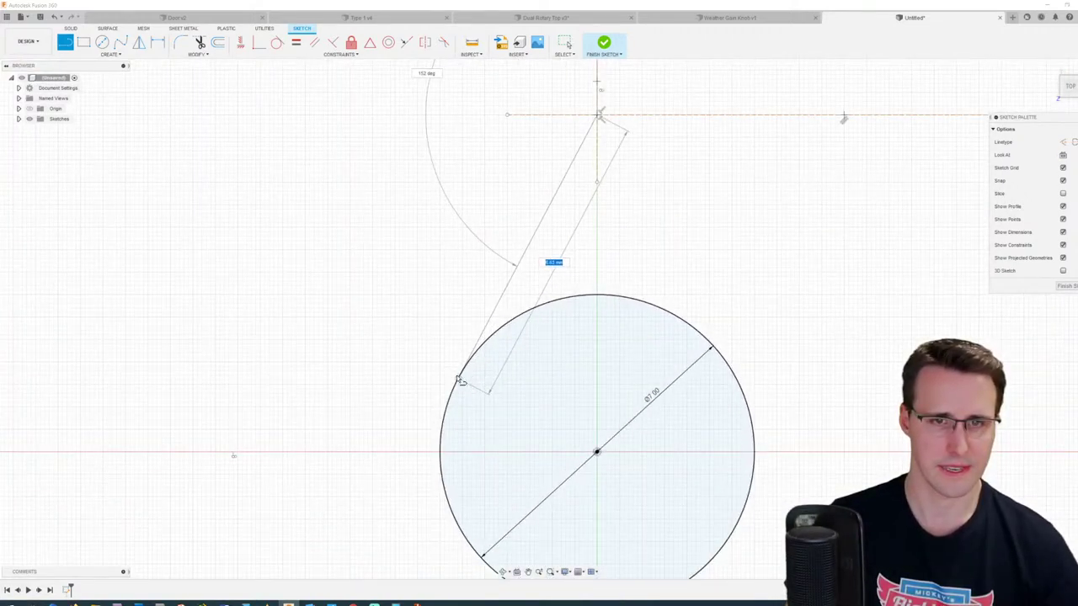
pyautogui.click(458, 376)
# Step: Draw a matching solid line from the same construction line intersection, tangent to the circle's right side
pyautogui.moveTo(660, 150)
pyautogui.mouseDown(button='middle')
pyautogui.moveTo(668, 165)
pyautogui.moveTo(464, 144)
pyautogui.mouseUp(button='middle')
pyautogui.scroll(2, 464, 145)
pyautogui.click(416, 112)
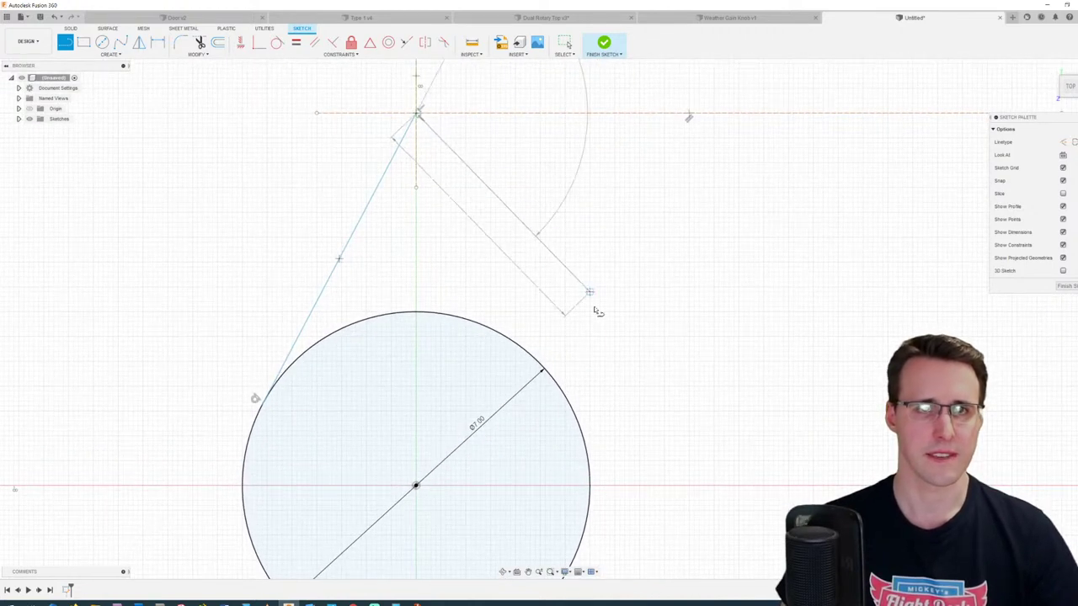
pyautogui.click(575, 390)
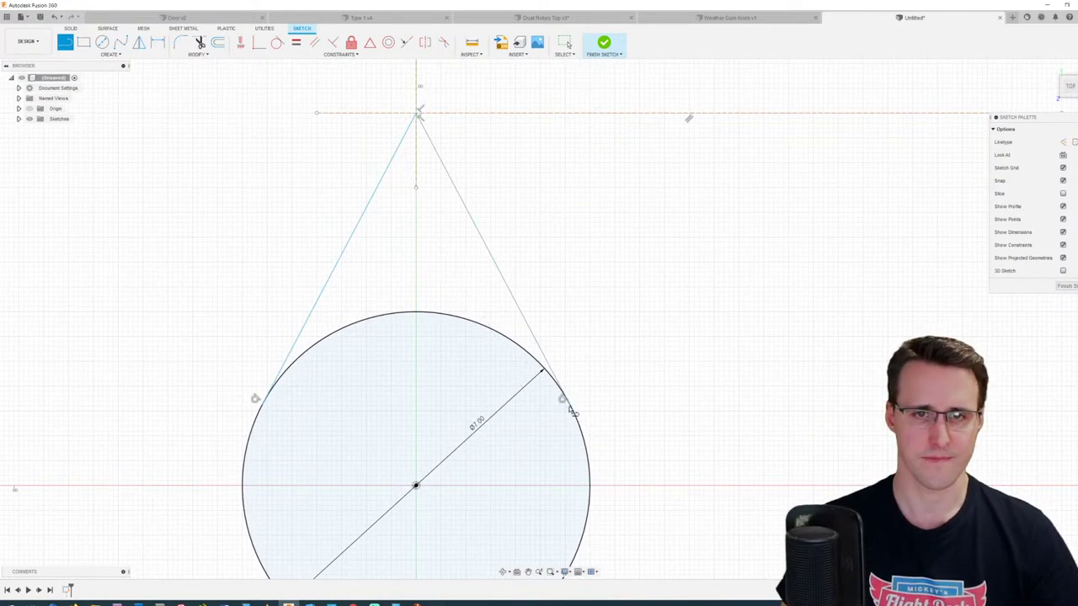
pyautogui.scroll(-1, 657, 305)
pyautogui.scroll(-3, 657, 305)
pyautogui.scroll(-1, 654, 300)
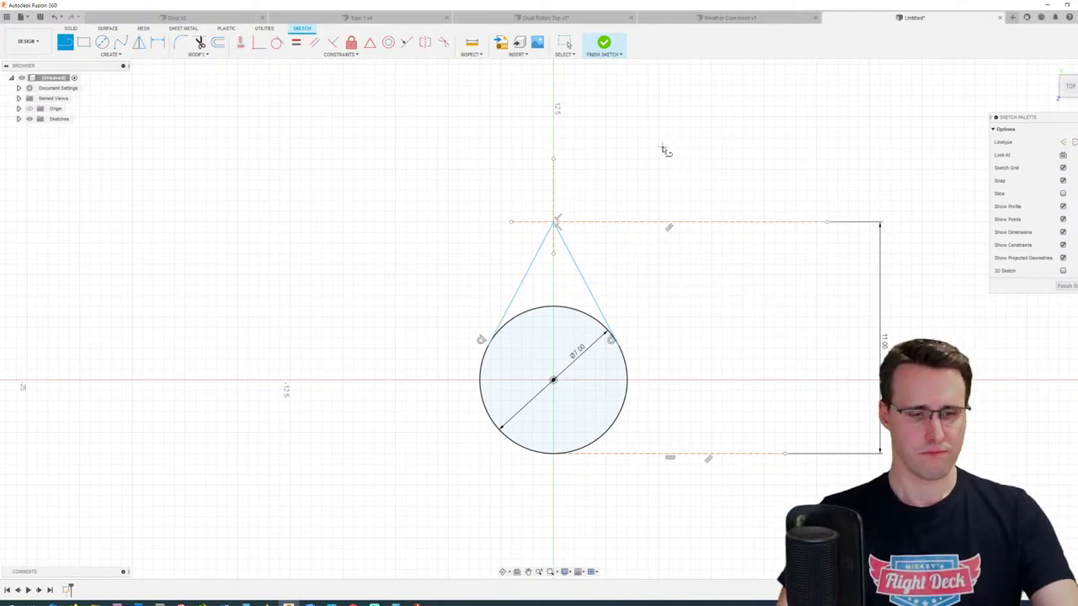
pyautogui.press('Escape')
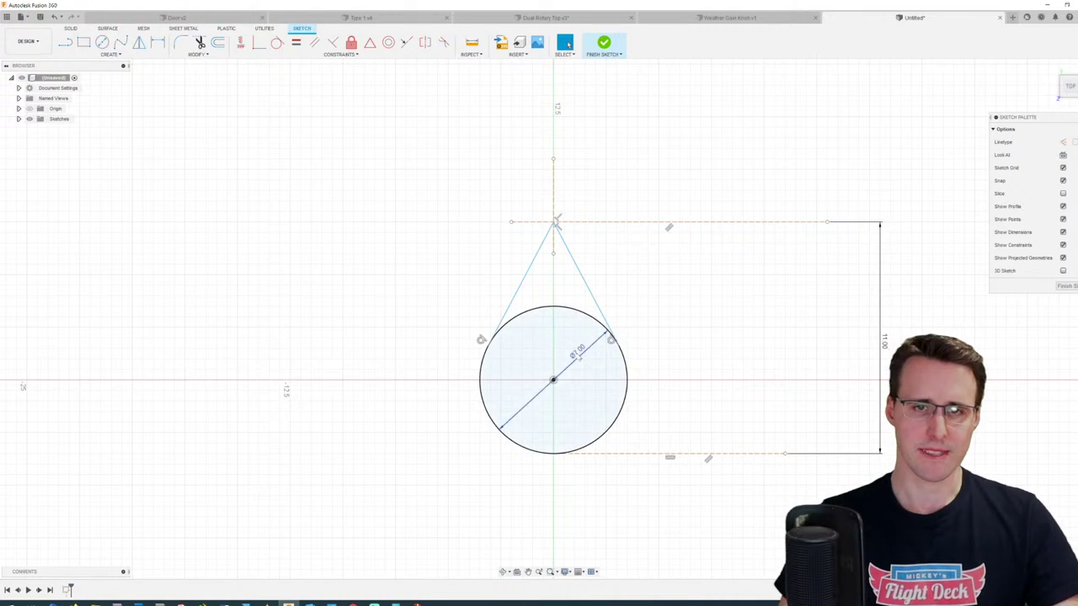
# Step: Change the circle's diameter to 6 mm and delete the right tangent line
pyautogui.doubleClick(581, 351)
pyautogui.write('6')
pyautogui.press('Return')
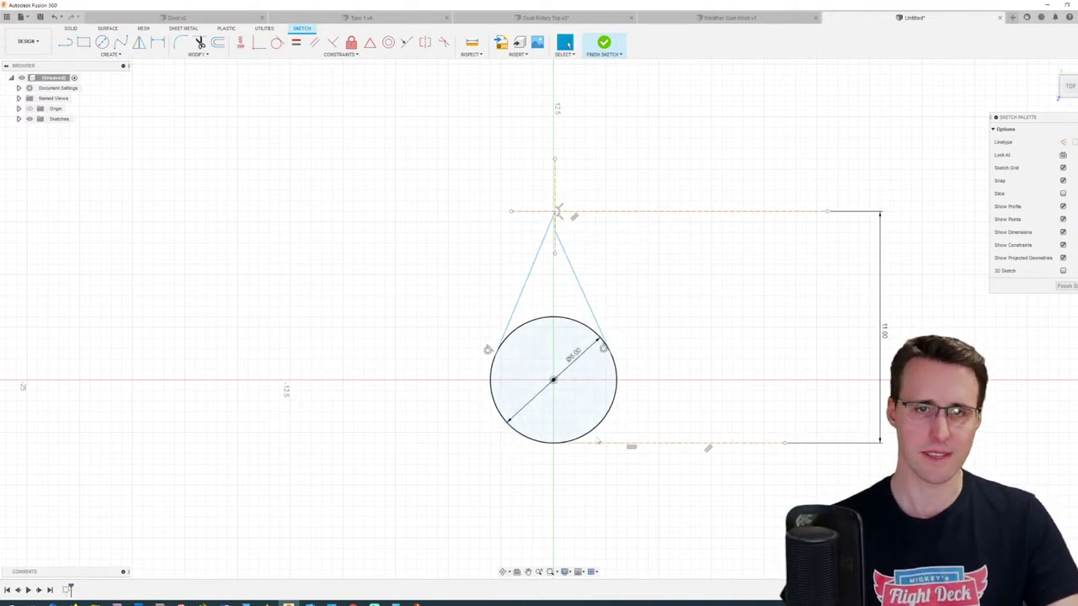
pyautogui.scroll(2, 560, 227)
pyautogui.click(581, 241)
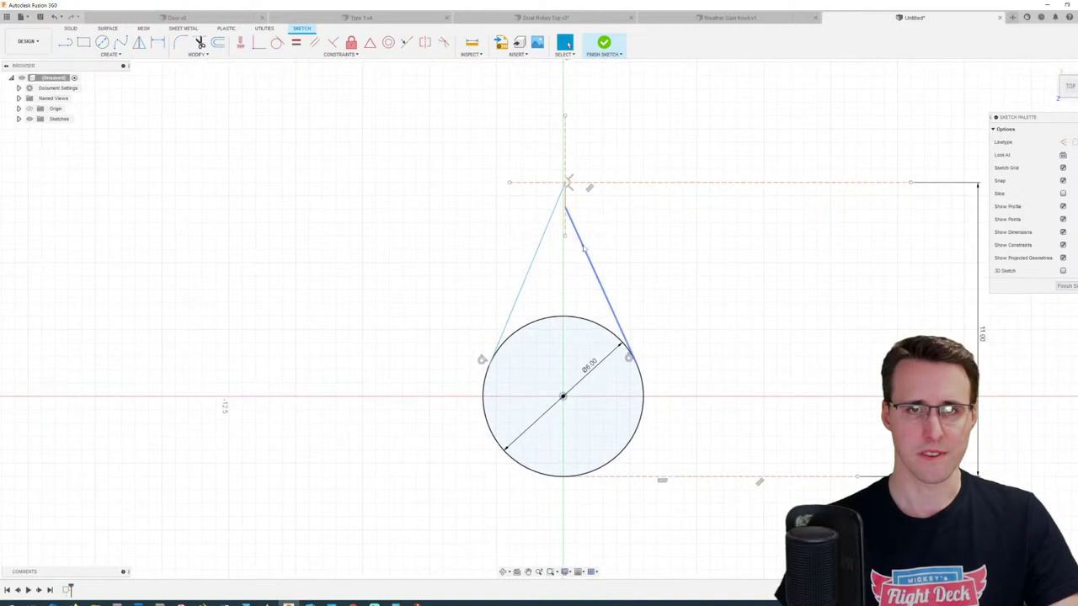
pyautogui.press('Delete')
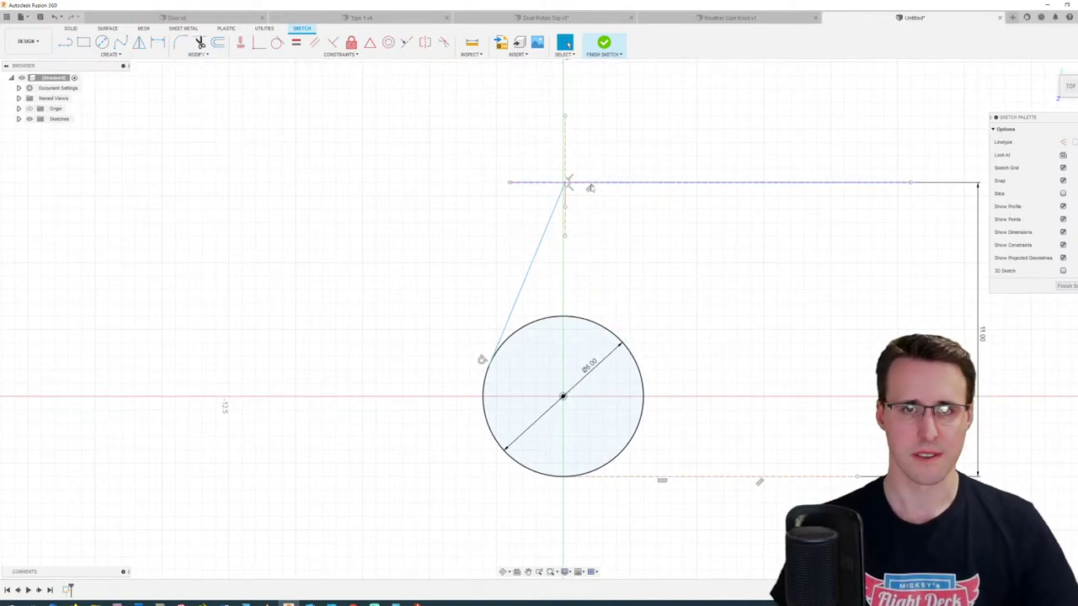
# Step: Undo the deletion of the right tangent line and the circle's diameter change
pyautogui.scroll(2, 589, 185)
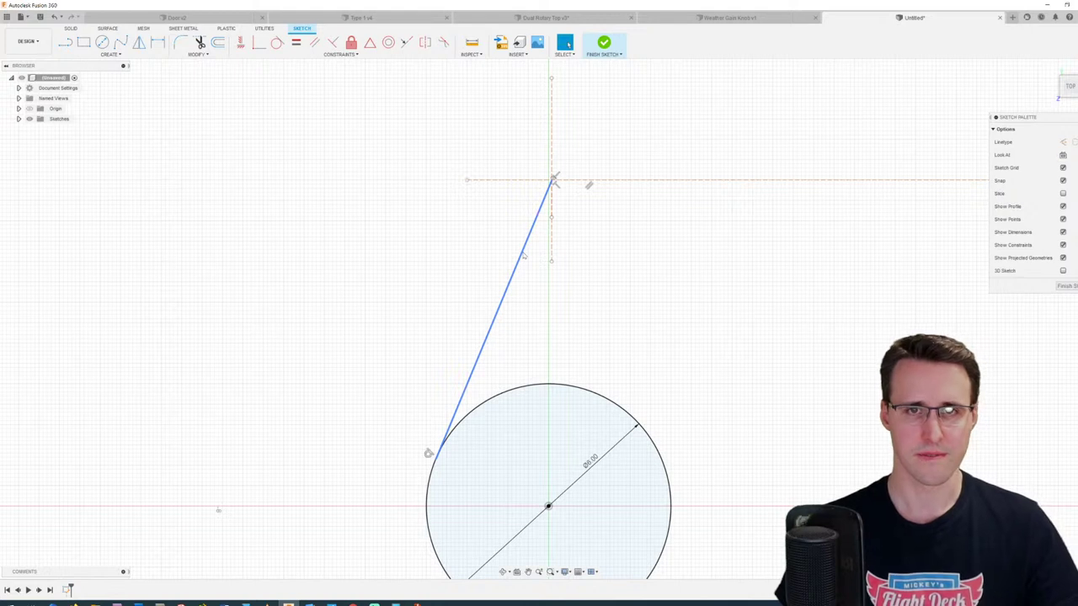
pyautogui.hotkey('ctrl', 'z')
pyautogui.hotkey('ctrl', 'z')
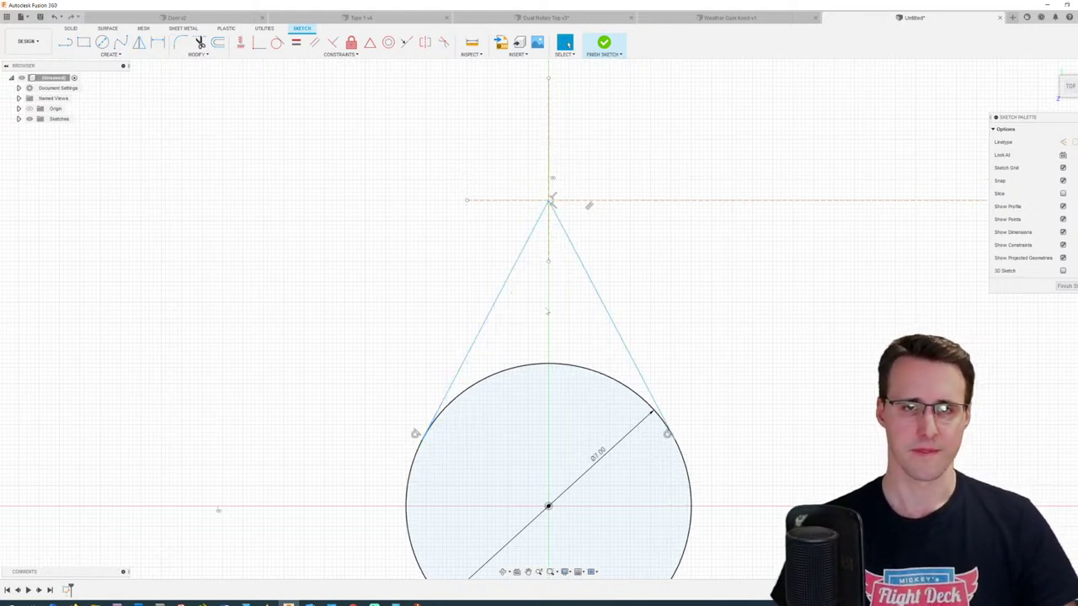
# Step: Delete both tangent lines together and set the circle's diameter to 6 mm
pyautogui.moveTo(646, 316); pyautogui.dragTo(452, 302)
pyautogui.press('Delete')
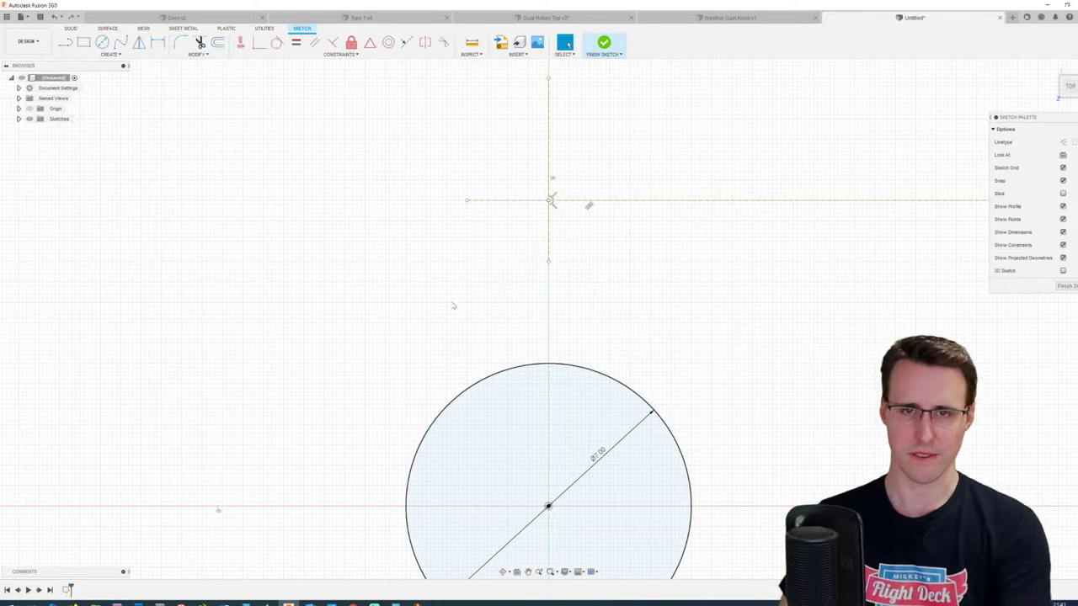
pyautogui.doubleClick(599, 455)
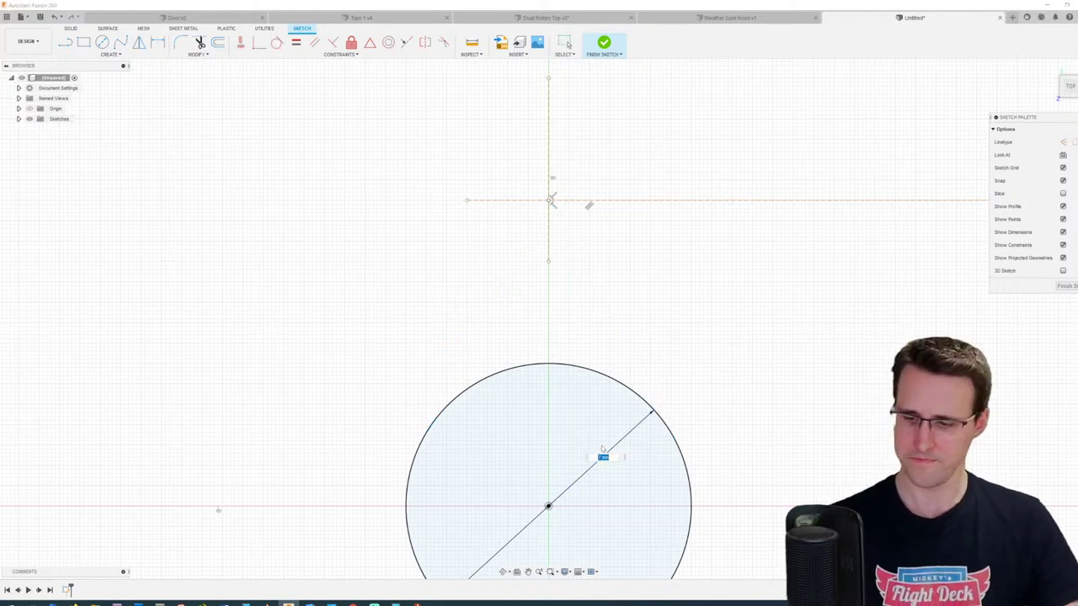
pyautogui.write('8')
pyautogui.press('Return')
# Step: Draw two solid lines about 7.4 mm long from the construction lines' intersection, tangent to the left and right sides of the 6 mm circle
pyautogui.scroll(-4, 637, 417)
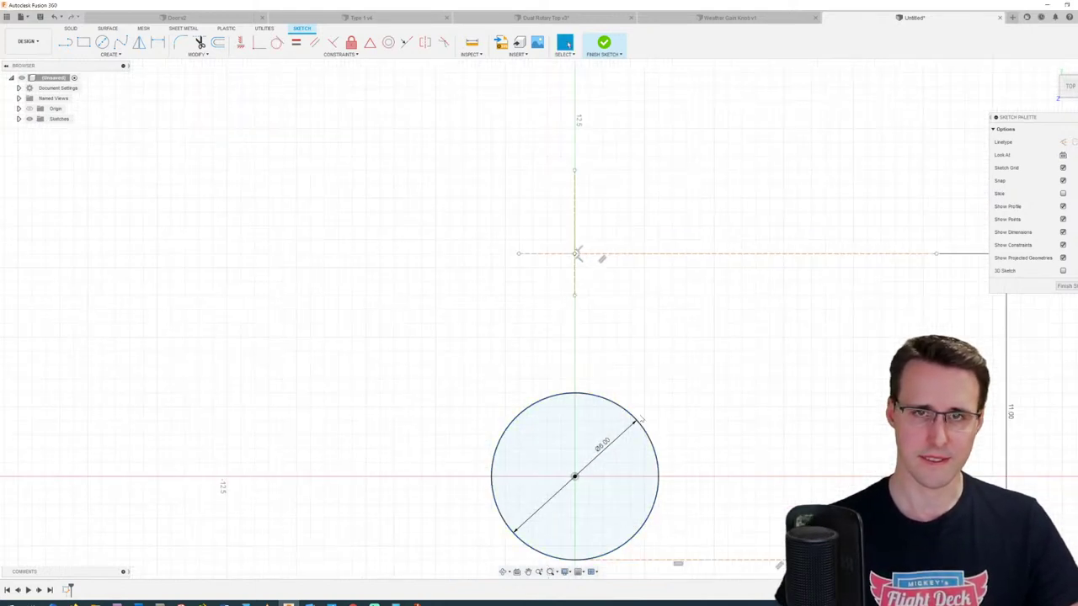
pyautogui.scroll(2, 639, 418)
pyautogui.scroll(3, 638, 417)
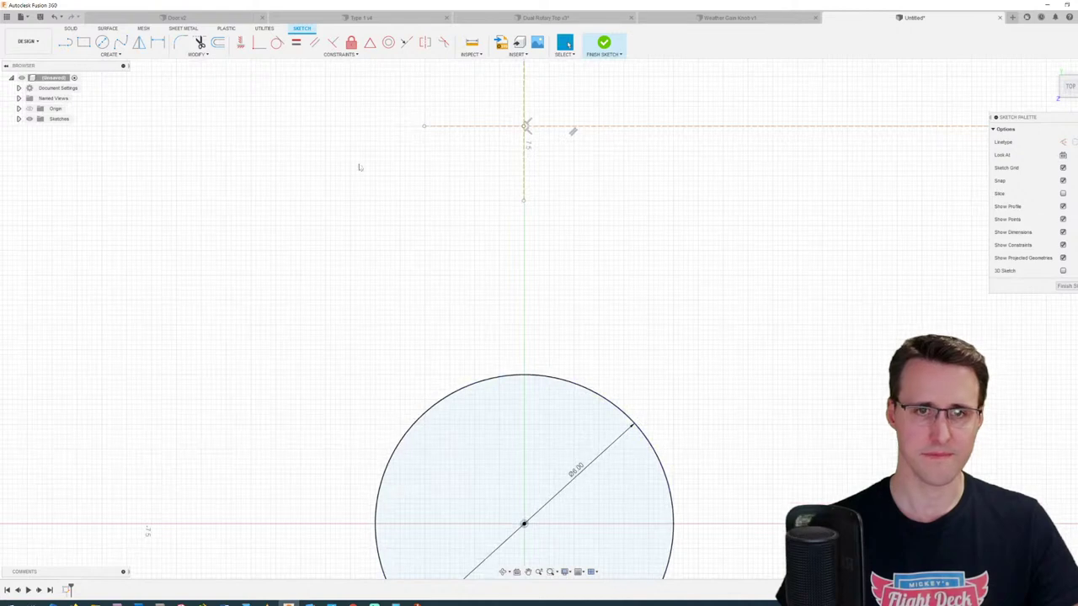
pyautogui.click(65, 42)
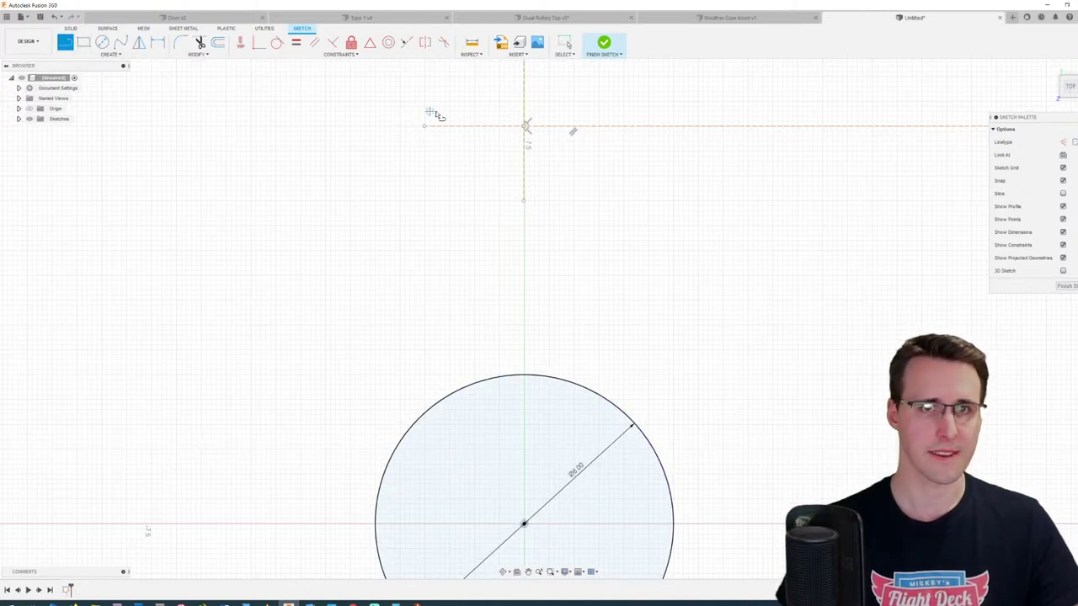
pyautogui.click(525, 126)
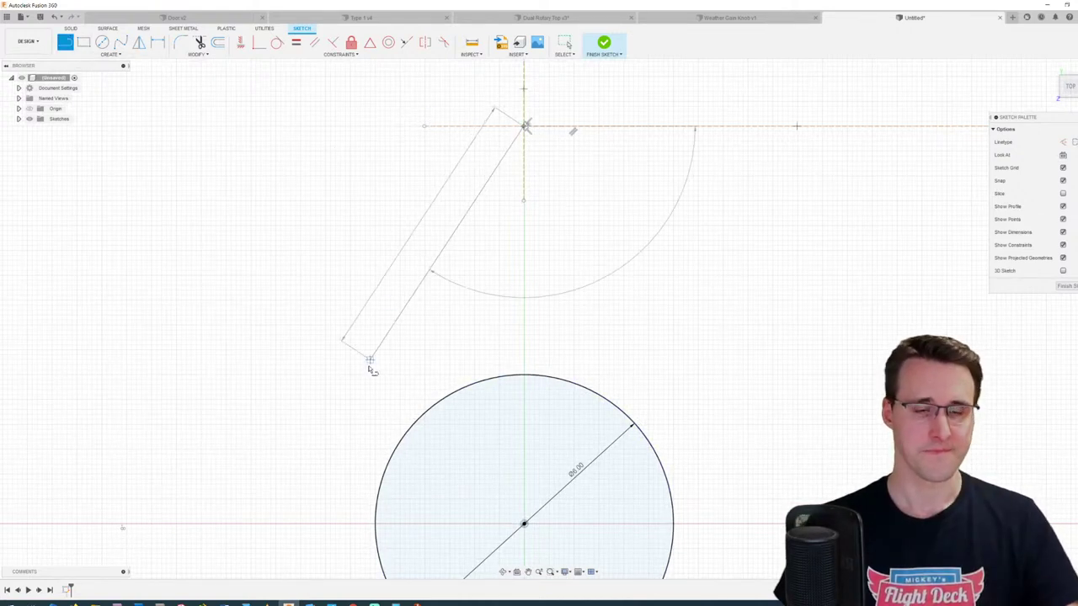
pyautogui.click(389, 459)
pyautogui.click(525, 128)
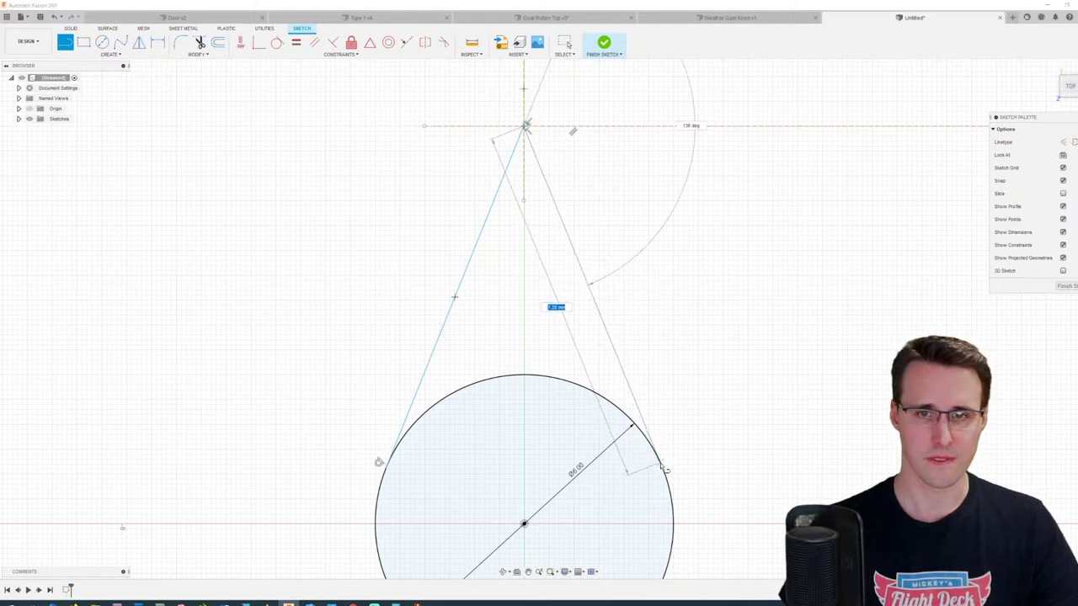
pyautogui.click(657, 455)
pyautogui.scroll(-2, 667, 325)
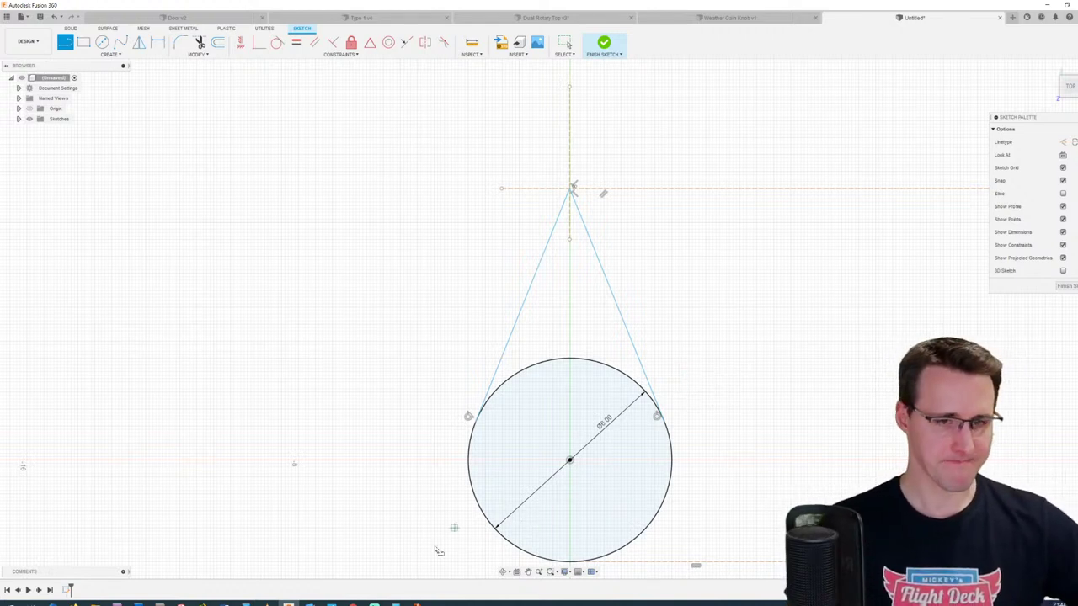
# Step: Check the TCAS selector knob's shape in the pedestal reference photo and delete the sketch's right tangent line
pyautogui.click(332, 603)
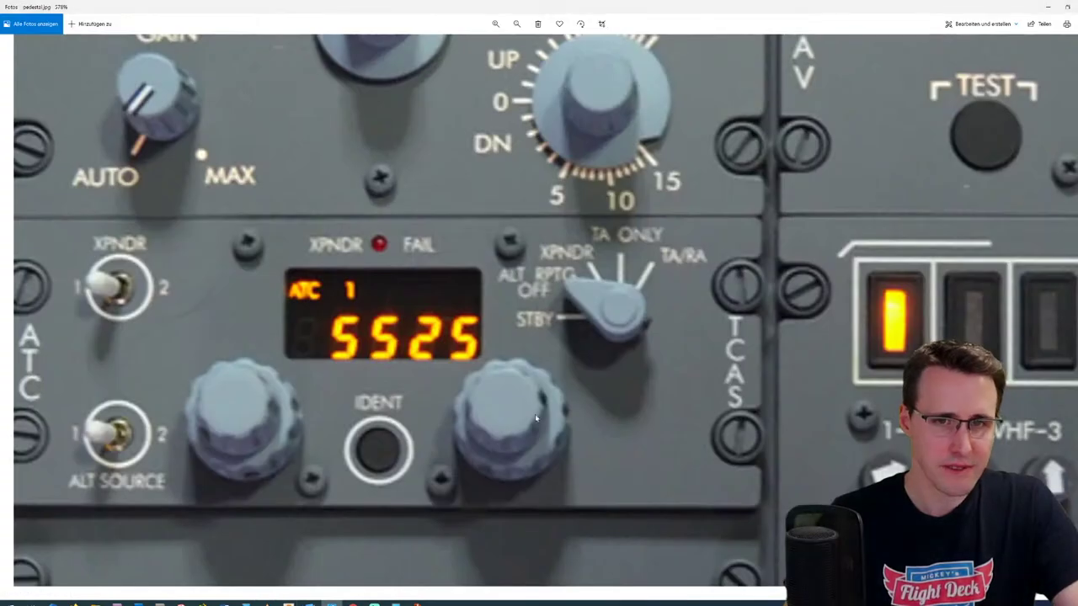
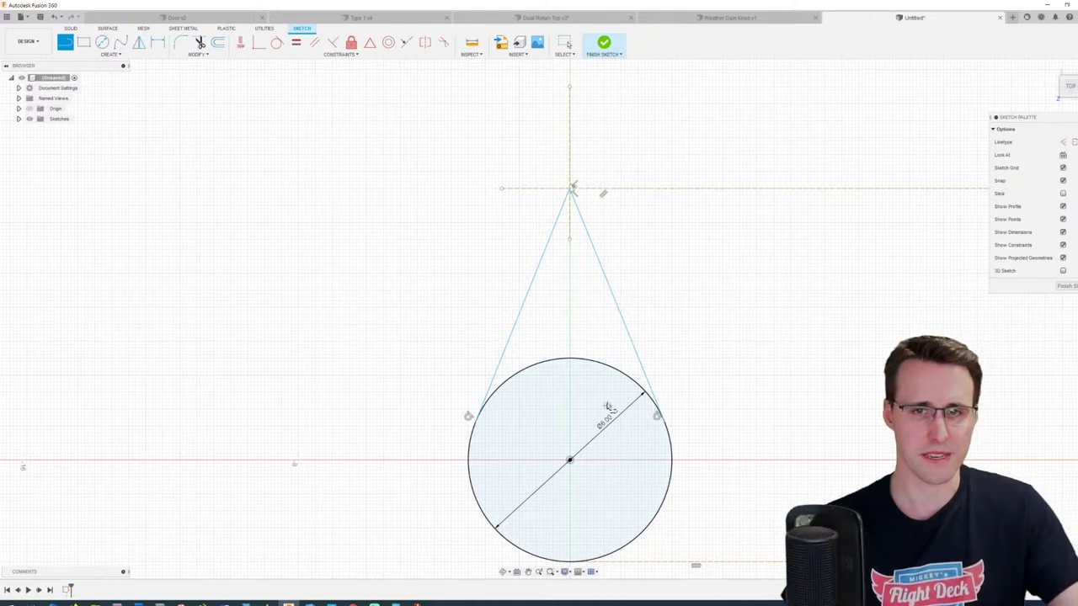
pyautogui.press('Escape')
pyautogui.click(624, 335)
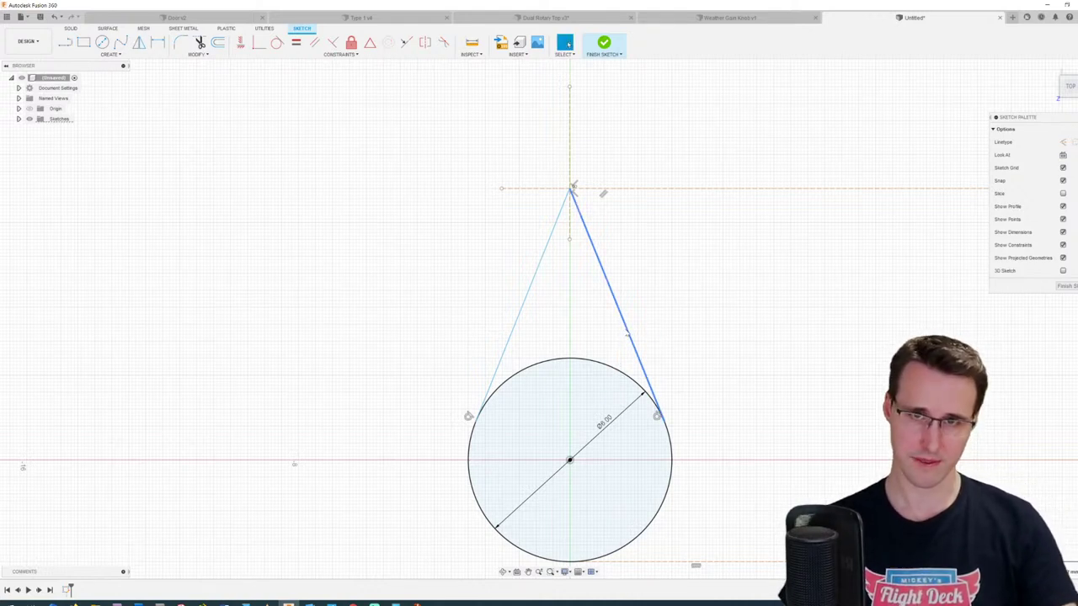
pyautogui.press('Delete')
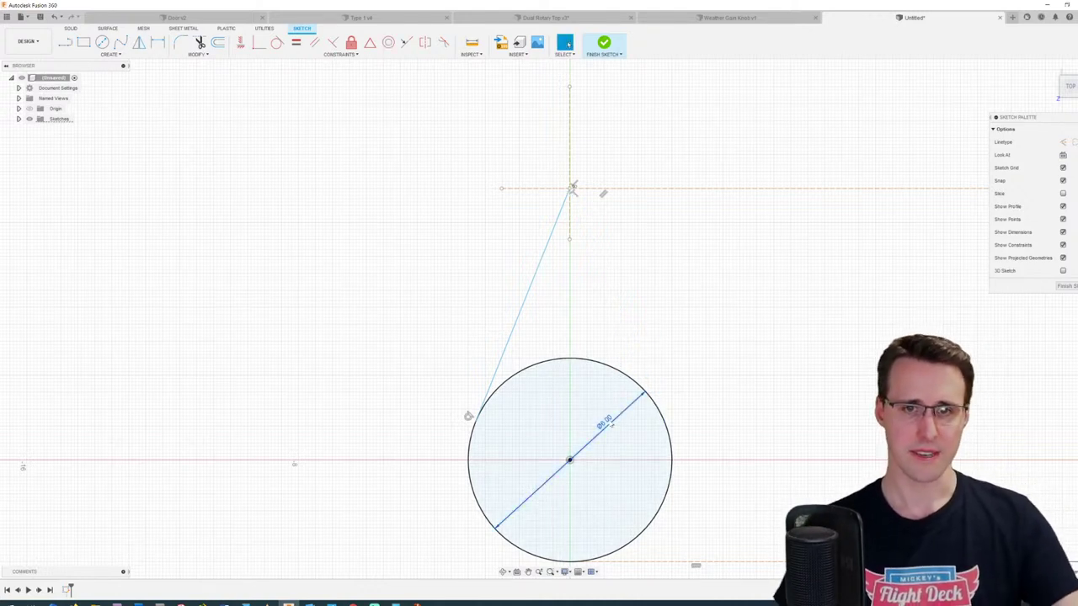
# Step: Set the diameter of the circle at the origin to 10 mm
pyautogui.doubleClick(608, 423)
pyautogui.write('6')
pyautogui.press('Return')
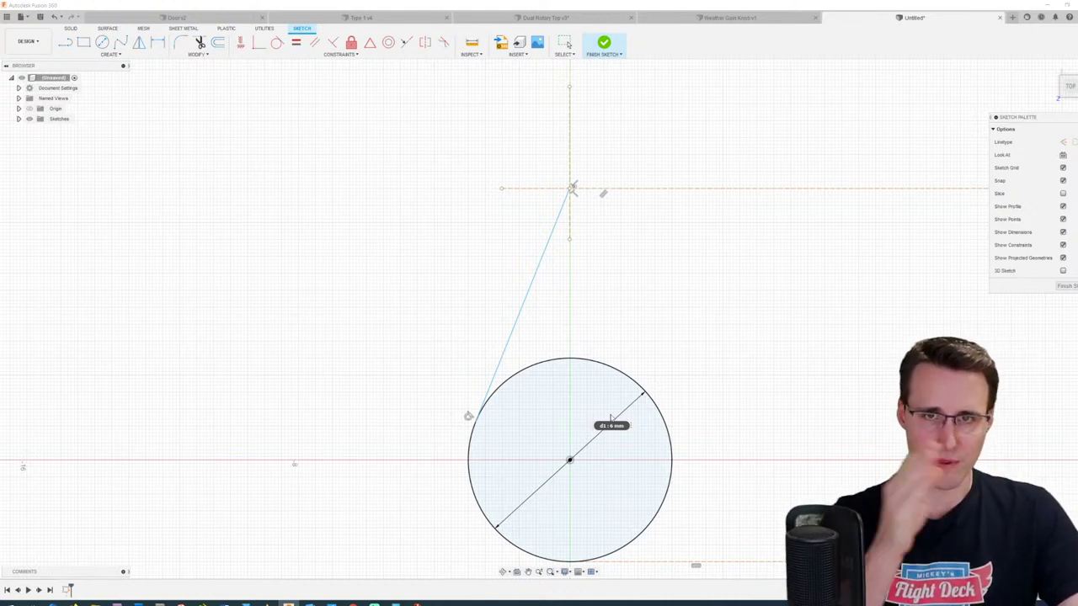
pyautogui.doubleClick(611, 424)
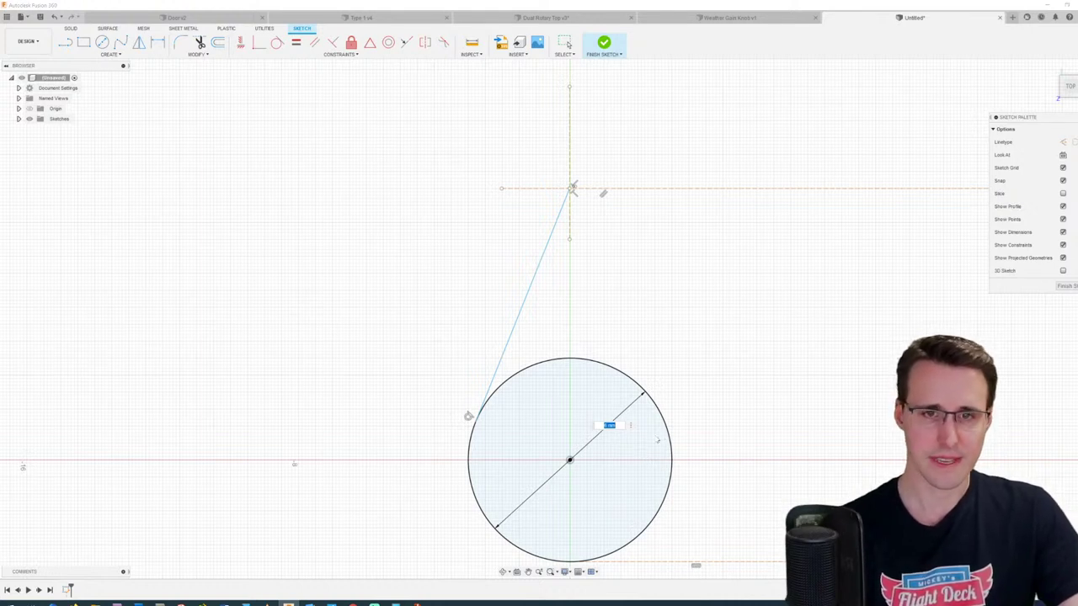
pyautogui.click(660, 368)
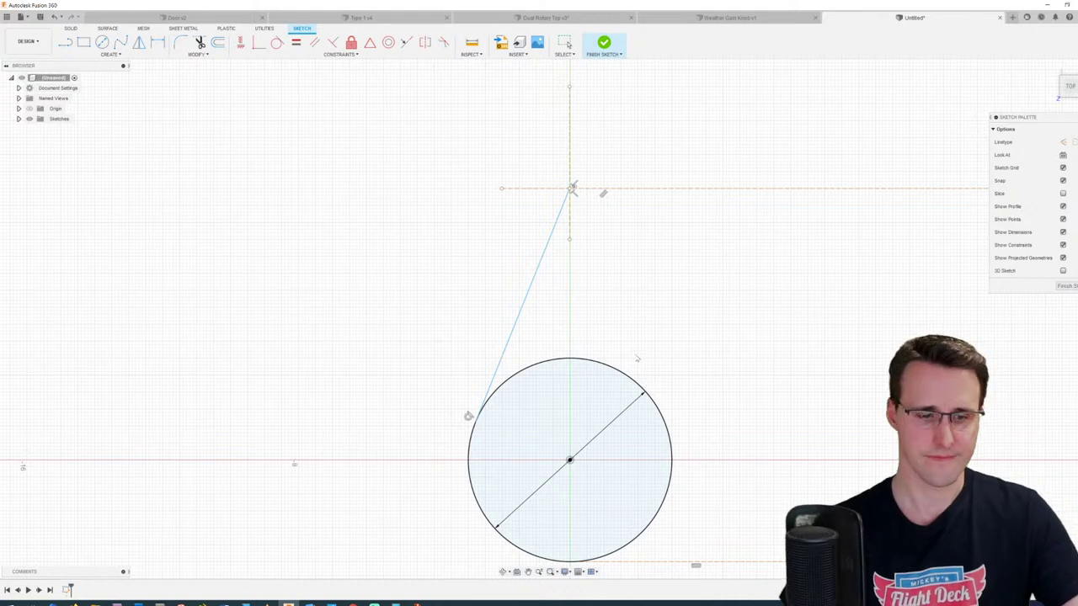
# Step: Delete the remaining left tangent line and both vertical construction lines above the circle
pyautogui.click(519, 224)
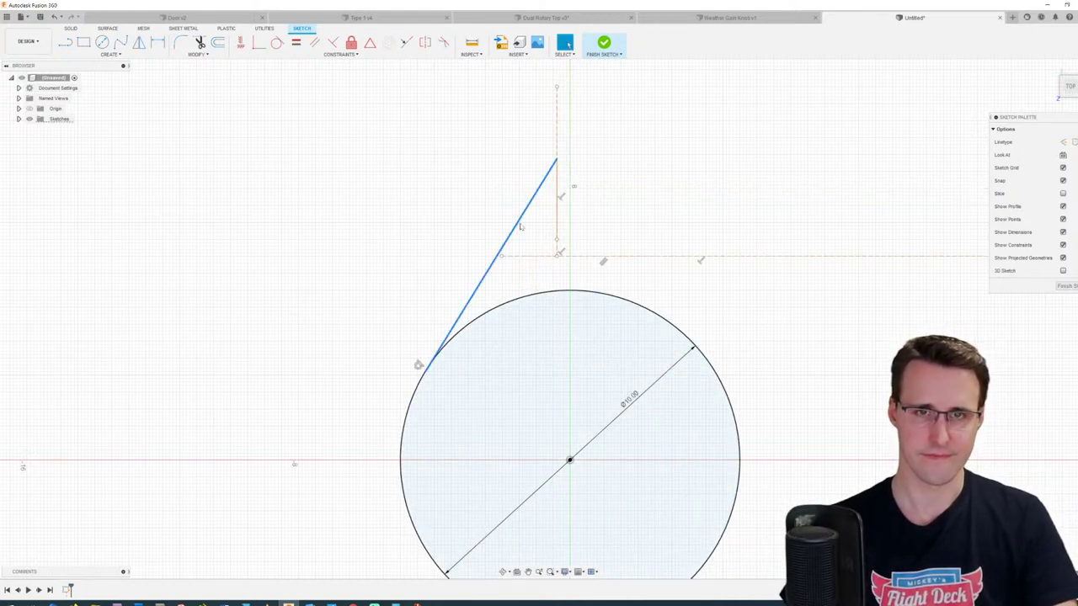
pyautogui.press('Delete')
pyautogui.scroll(-2, 638, 257)
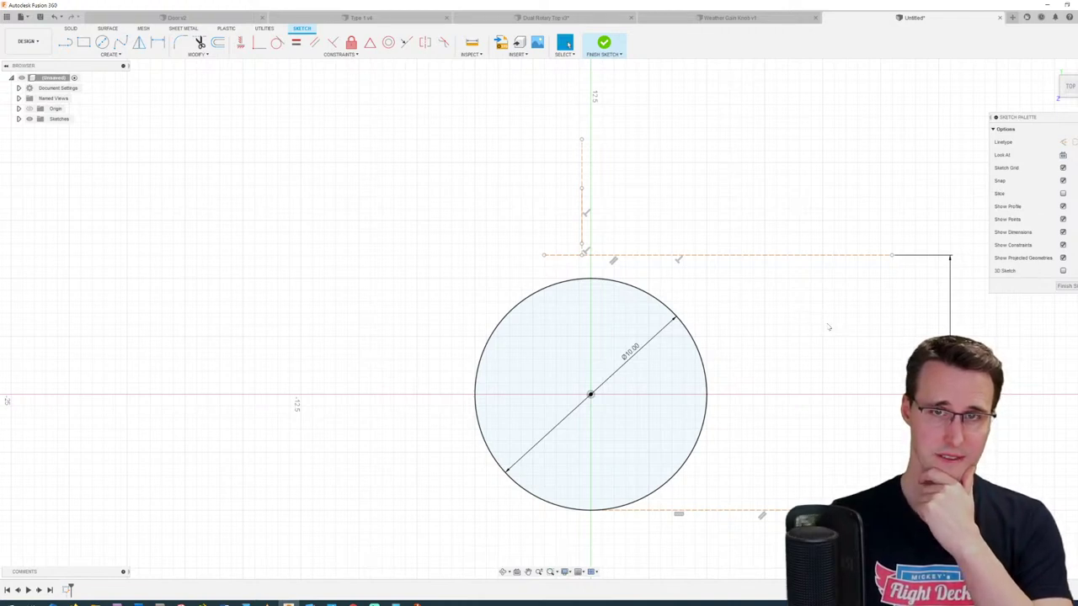
pyautogui.click(580, 171)
pyautogui.press('Delete')
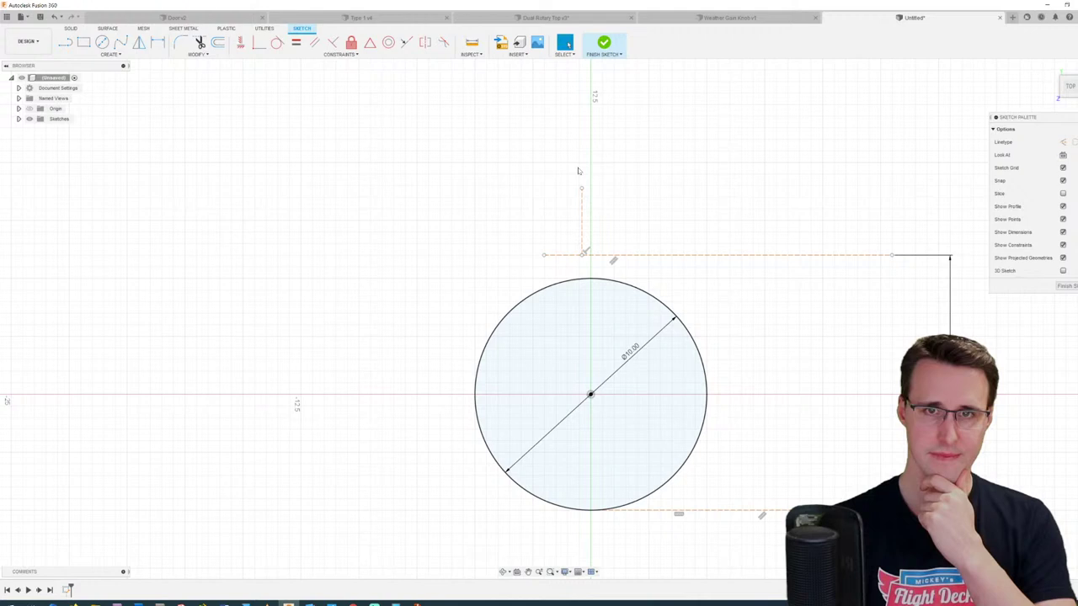
pyautogui.click(581, 212)
pyautogui.press('Delete')
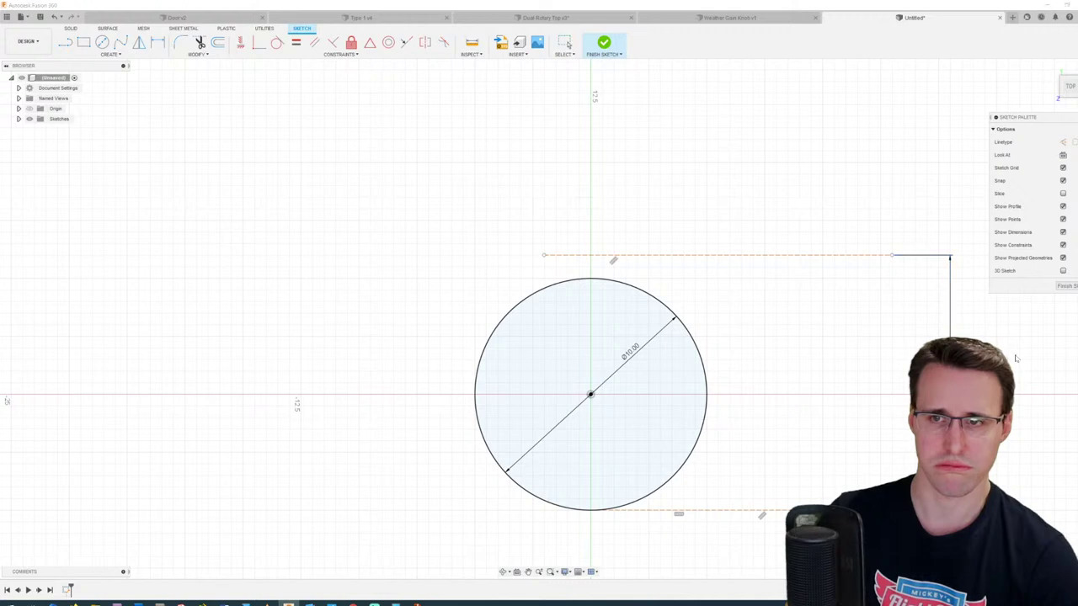
# Step: Try a distance of 18 mm between the upper and lower horizontal construction lines, and set it to 17 mm
pyautogui.press('Return')
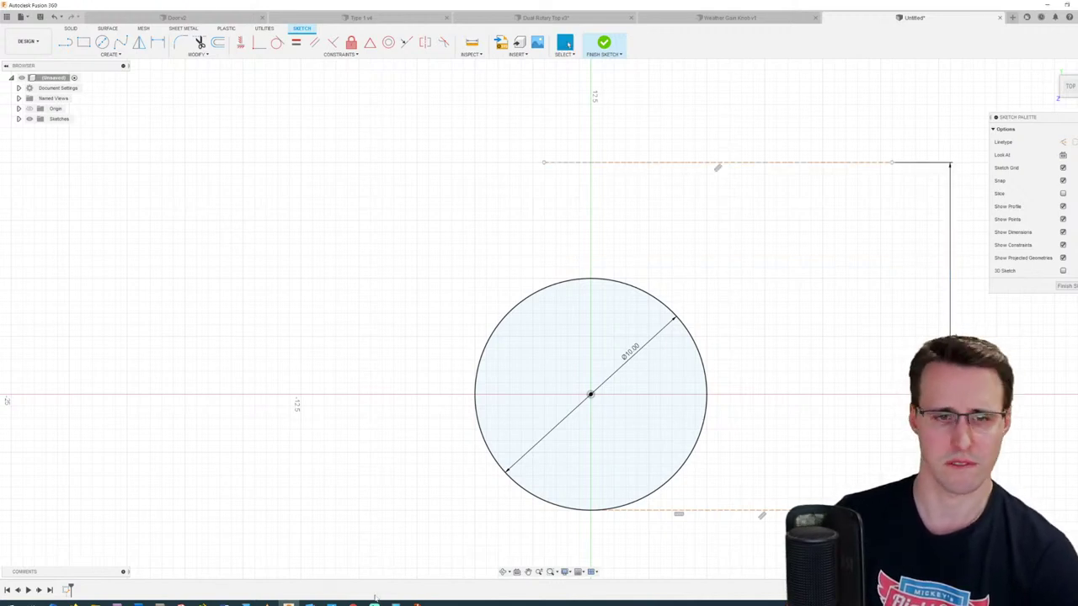
pyautogui.click(332, 603)
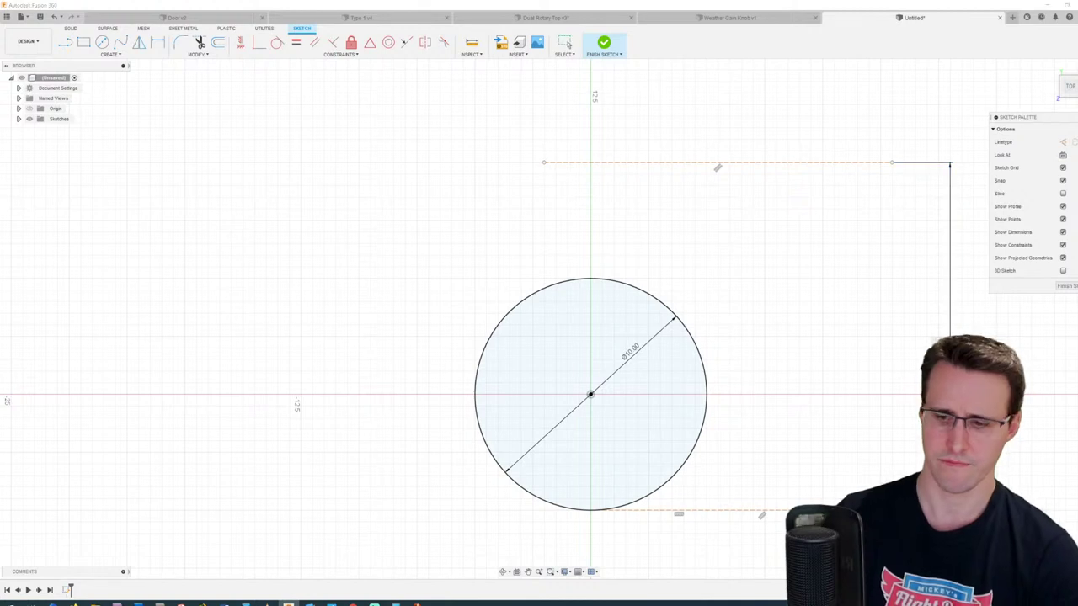
pyautogui.press('Return')
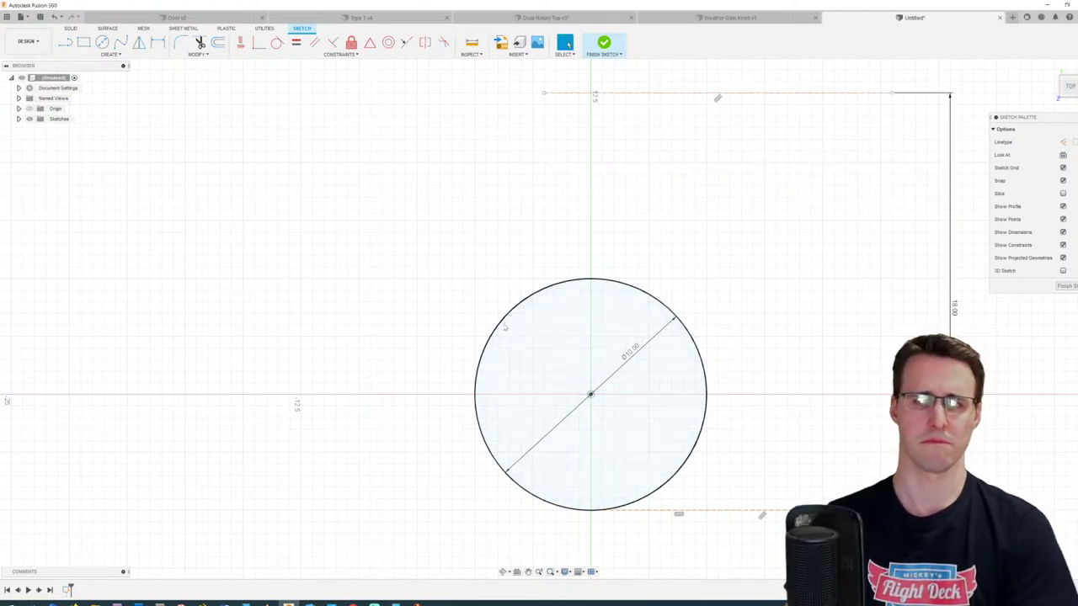
pyautogui.doubleClick(954, 308)
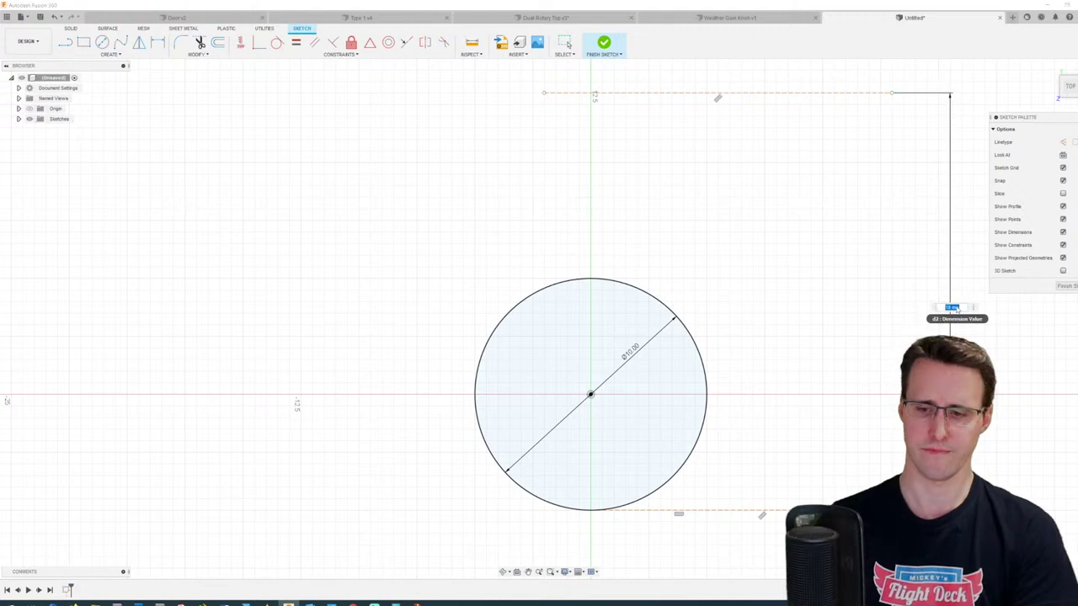
pyautogui.write('17')
pyautogui.press('Return')
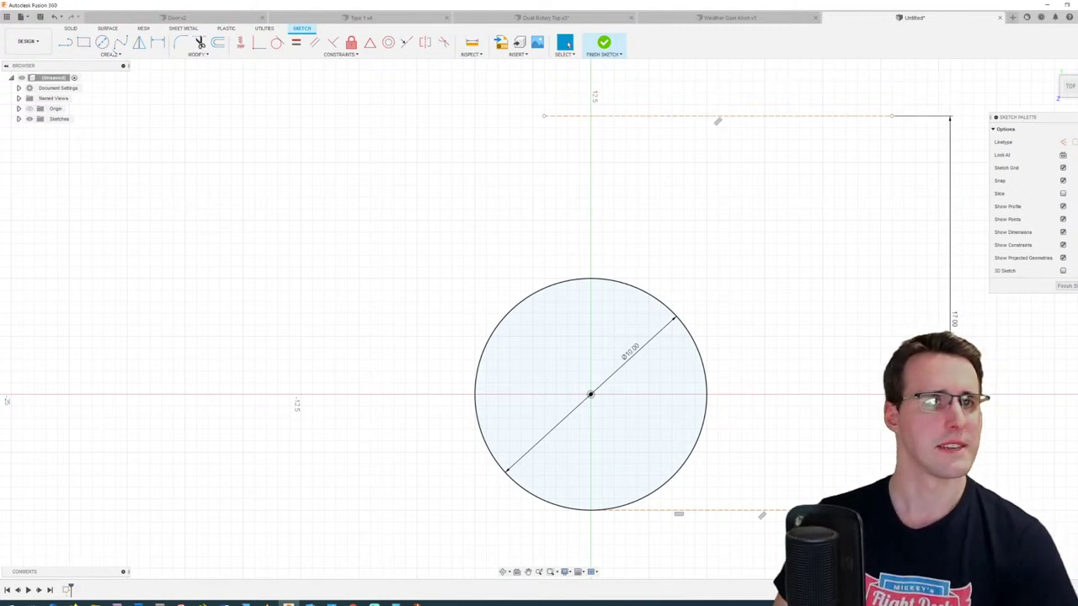
# Step: Draw a vertical construction line on the vertical axis, crossing the upper horizontal construction line above the circle
pyautogui.click(66, 44)
pyautogui.click(1062, 142)
pyautogui.moveTo(621, 145); pyautogui.dragTo(611, 209, button='middle')
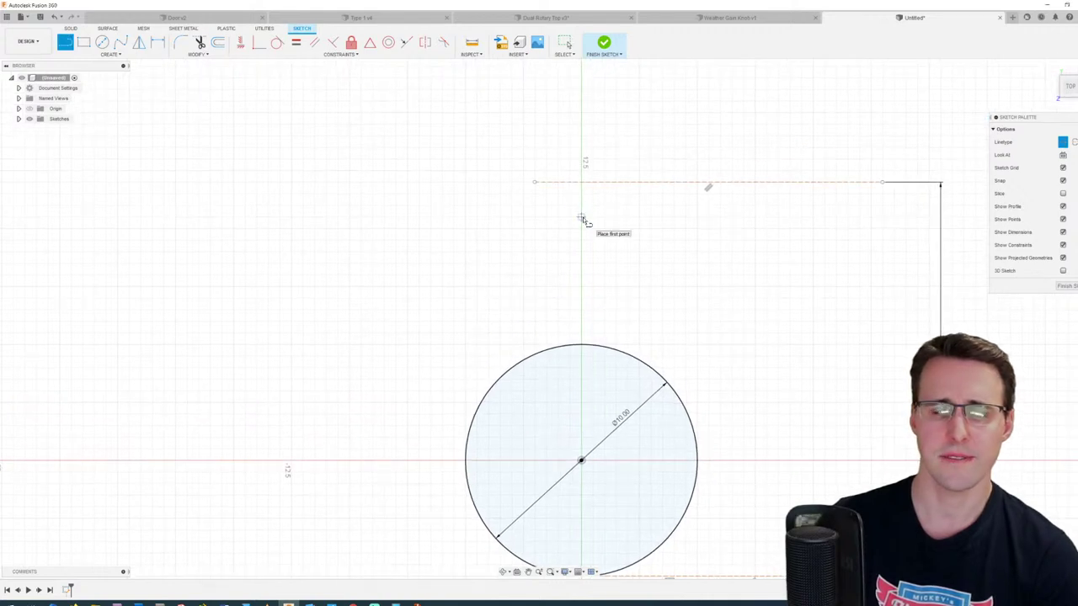
pyautogui.moveTo(582, 219); pyautogui.dragTo(582, 113)
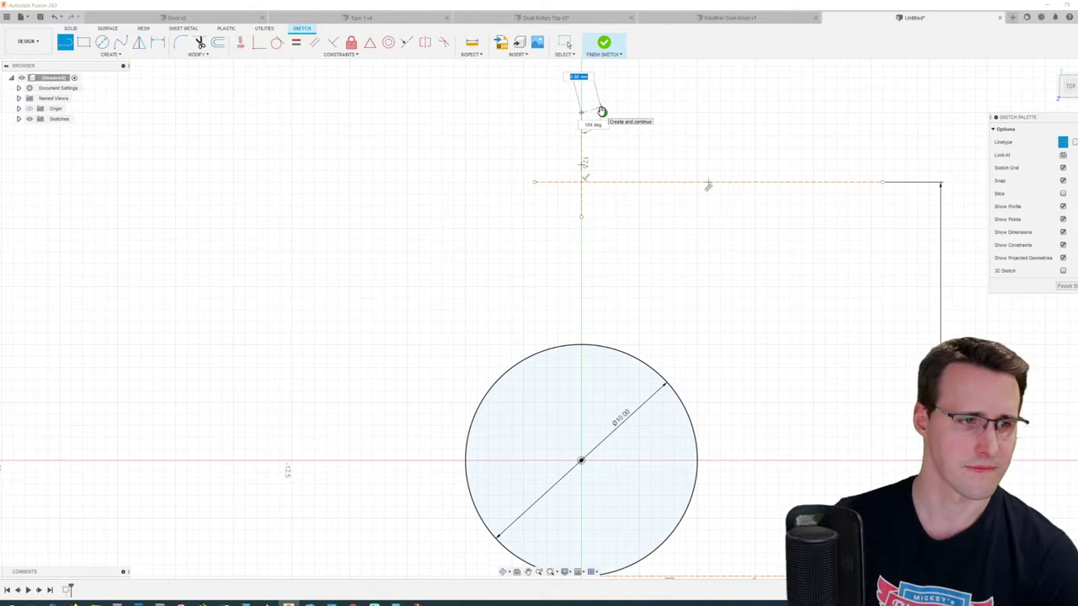
pyautogui.press('Escape')
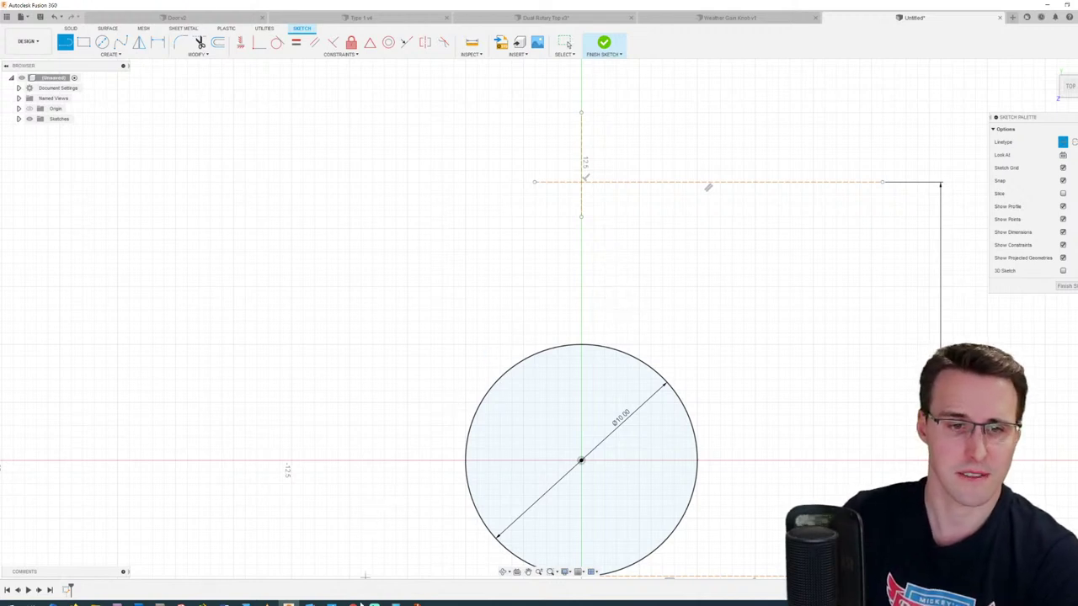
# Step: Check the TCAS selector knob in the reference photo and try a solid line from the construction lines' intersection, tangent to the circle's left side
pyautogui.click(331, 603)
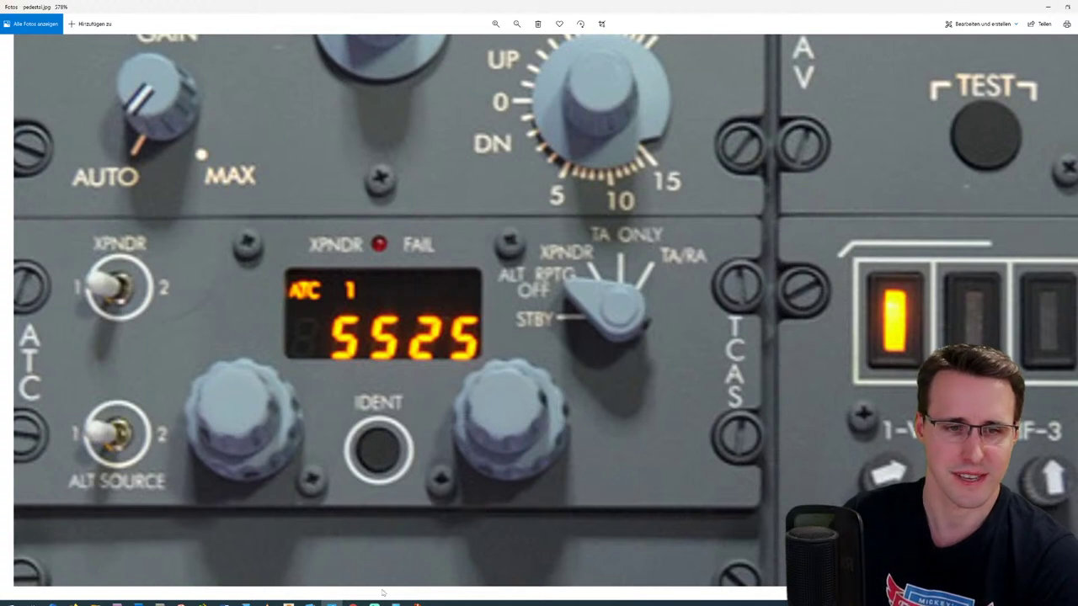
pyautogui.click(289, 603)
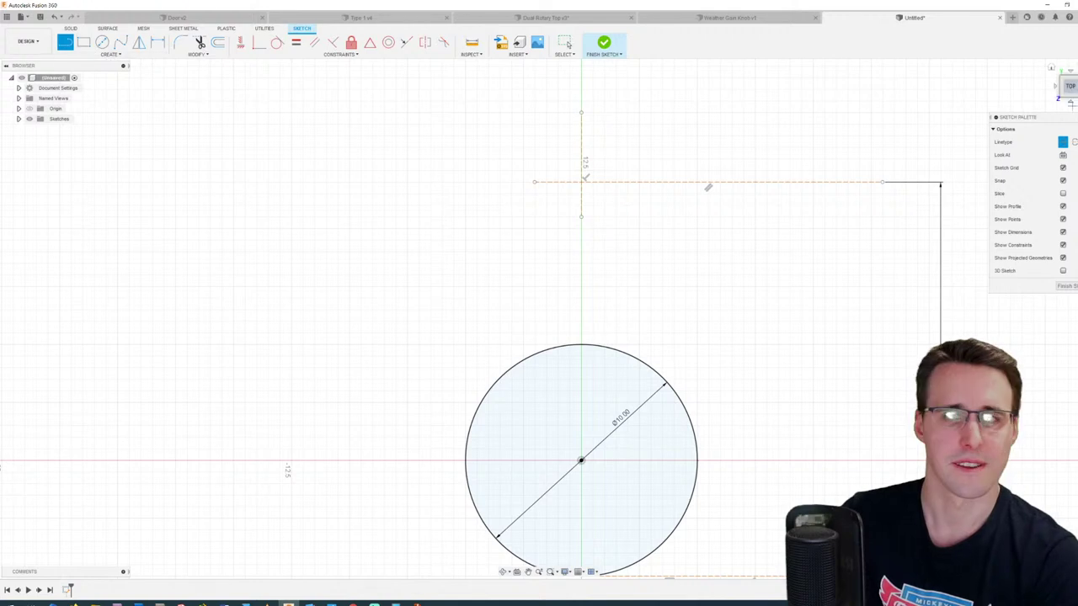
pyautogui.click(581, 181)
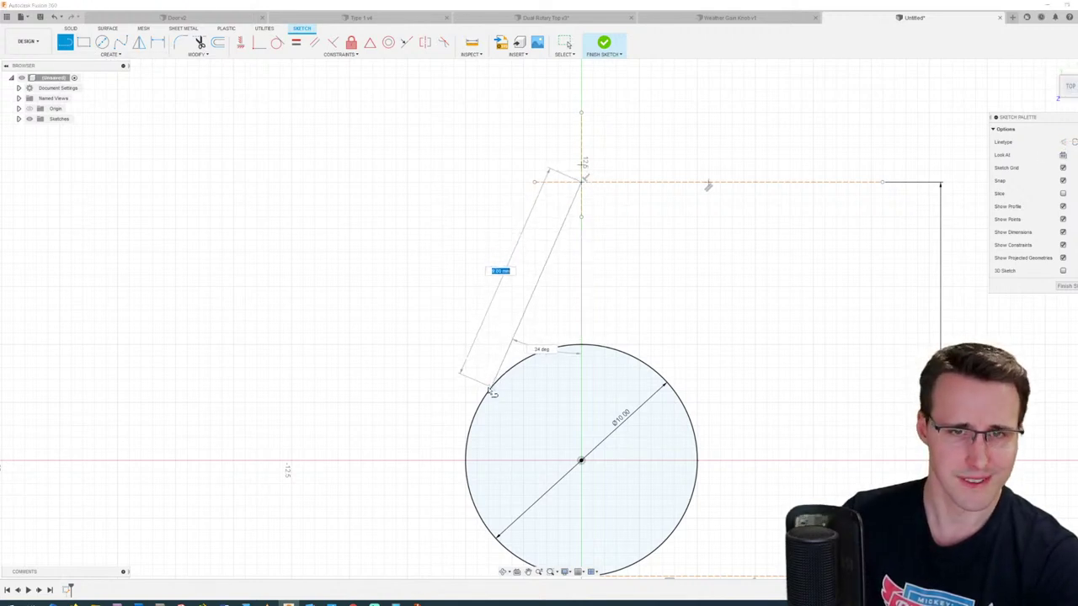
pyautogui.click(476, 411)
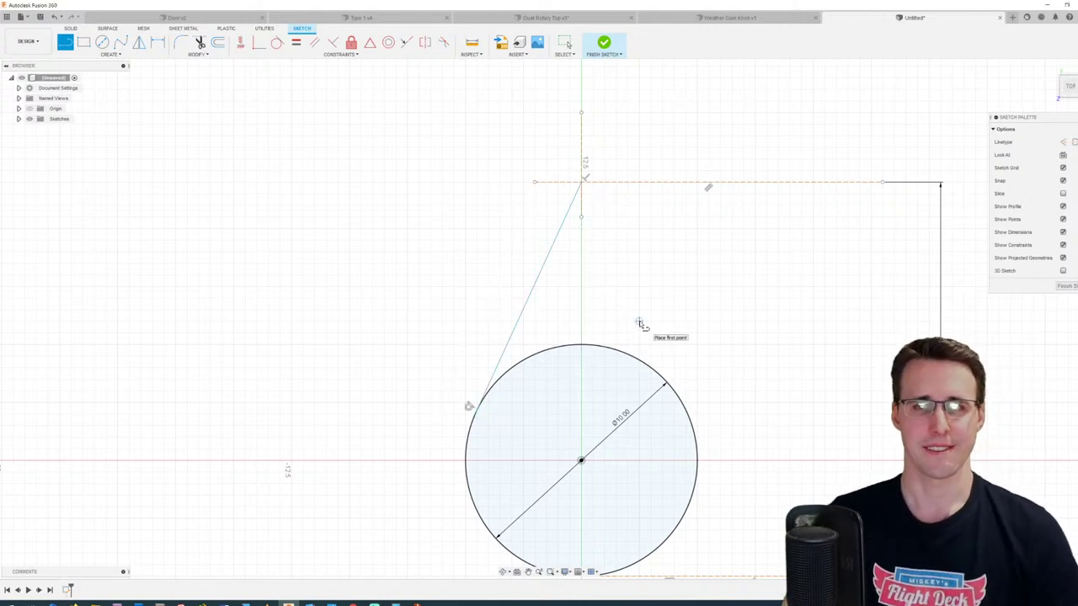
pyautogui.press('Escape')
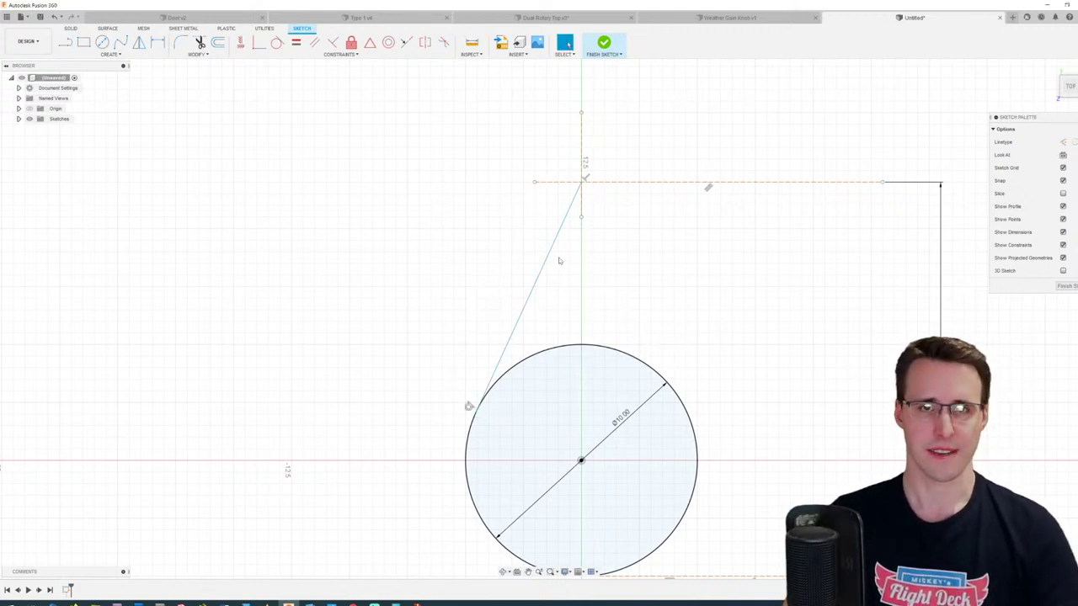
pyautogui.click(551, 247)
pyautogui.press('Delete')
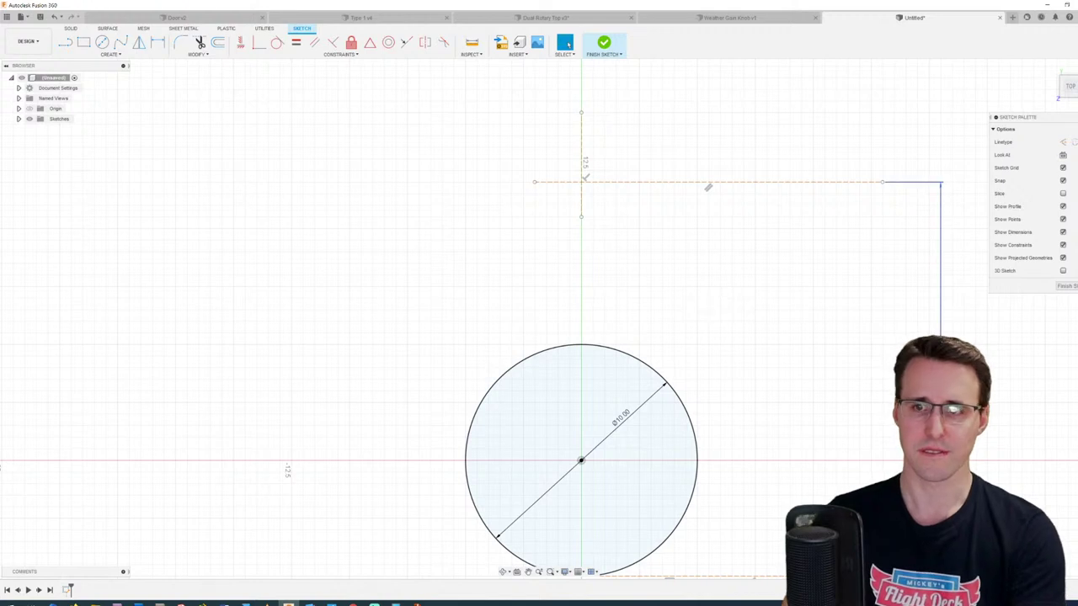
# Step: Set the horizontal construction lines 20 mm apart and draw a solid line from their vertical line's upper end, tangent to the circle's left side
pyautogui.press('Return')
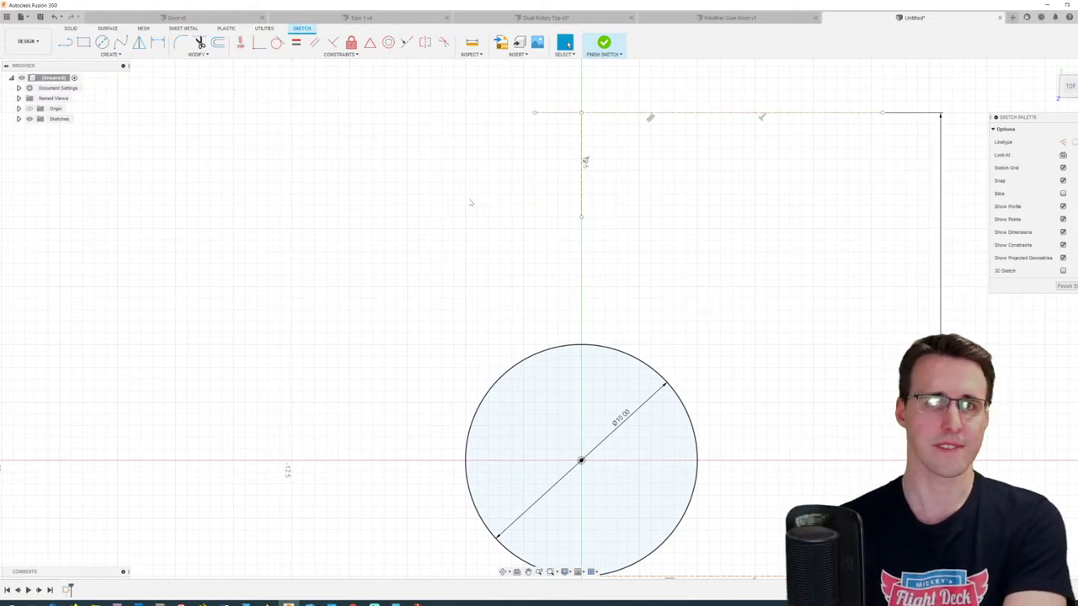
pyautogui.click(65, 42)
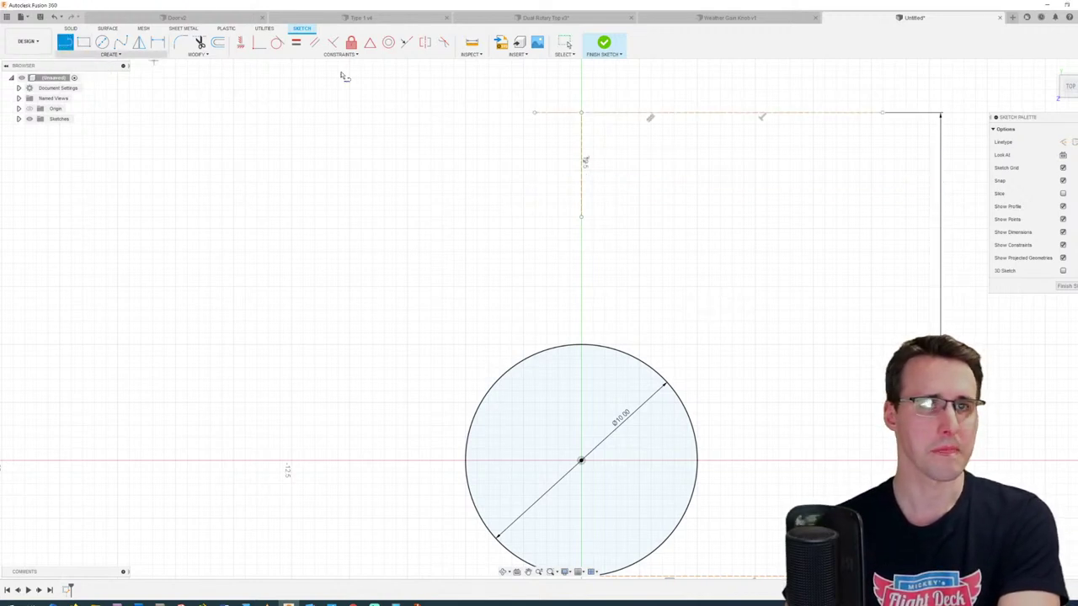
pyautogui.click(581, 112)
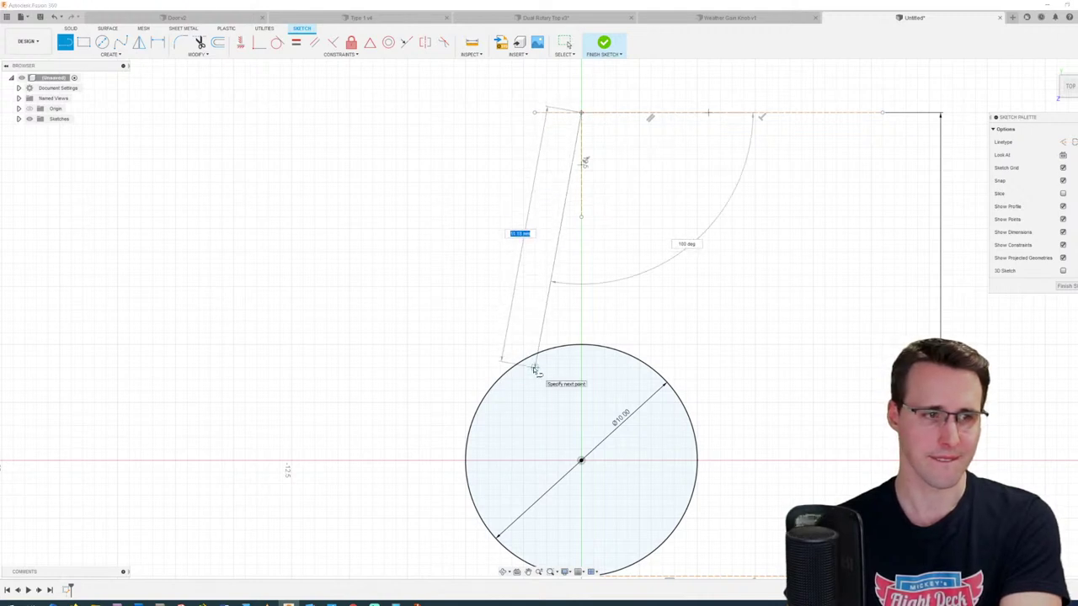
pyautogui.doubleClick(477, 421)
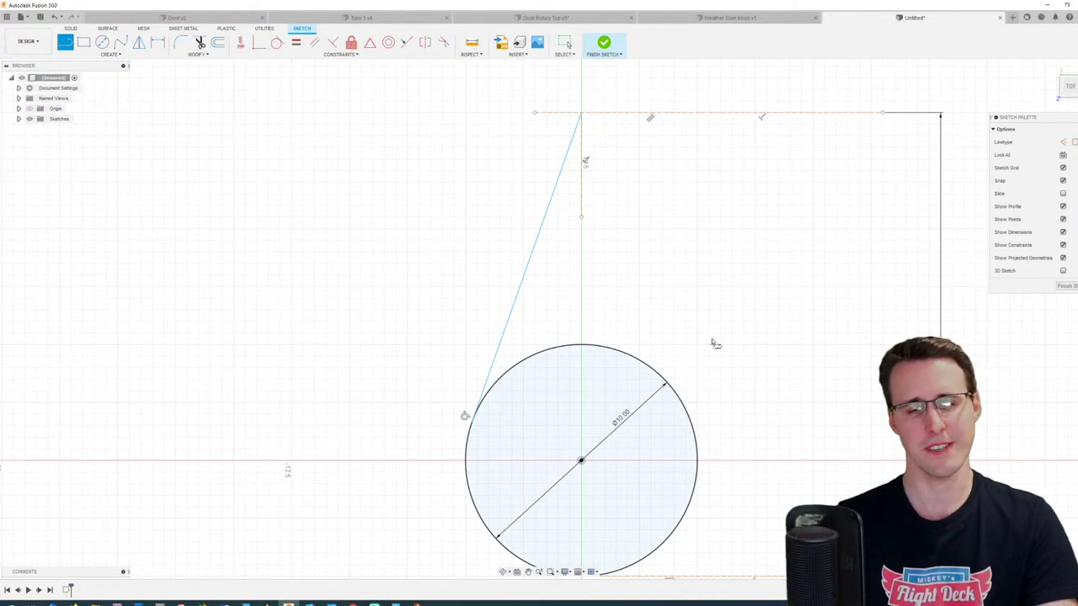
pyautogui.scroll(-2, 713, 341)
pyautogui.scroll(-1, 714, 340)
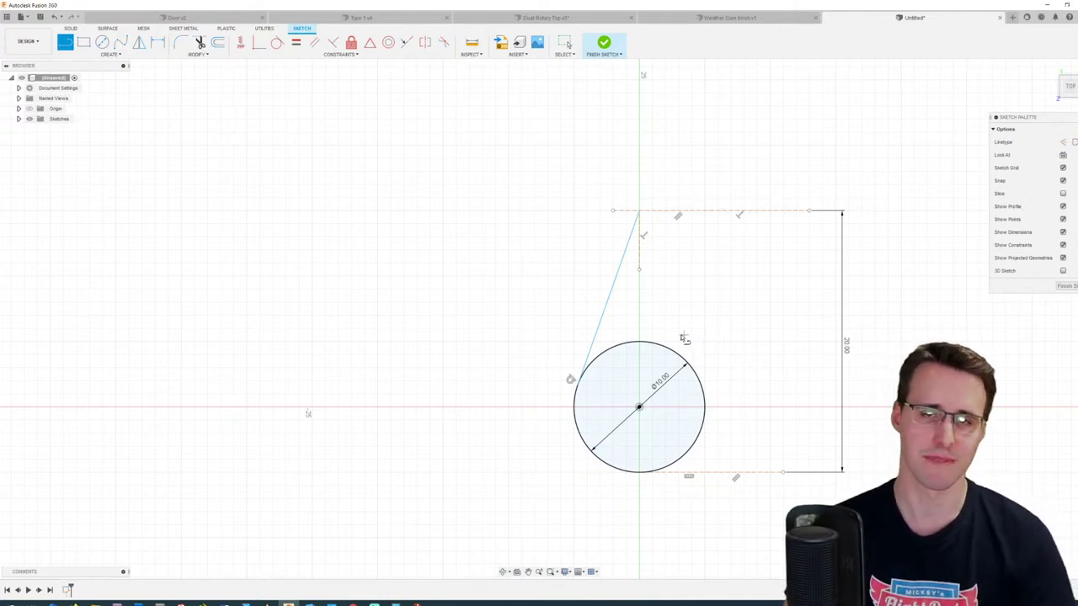
# Step: Bring up the pedestal reference photo in a smaller window beside the sketch and examine the TCAS selector knob's shape up close
pyautogui.click(332, 603)
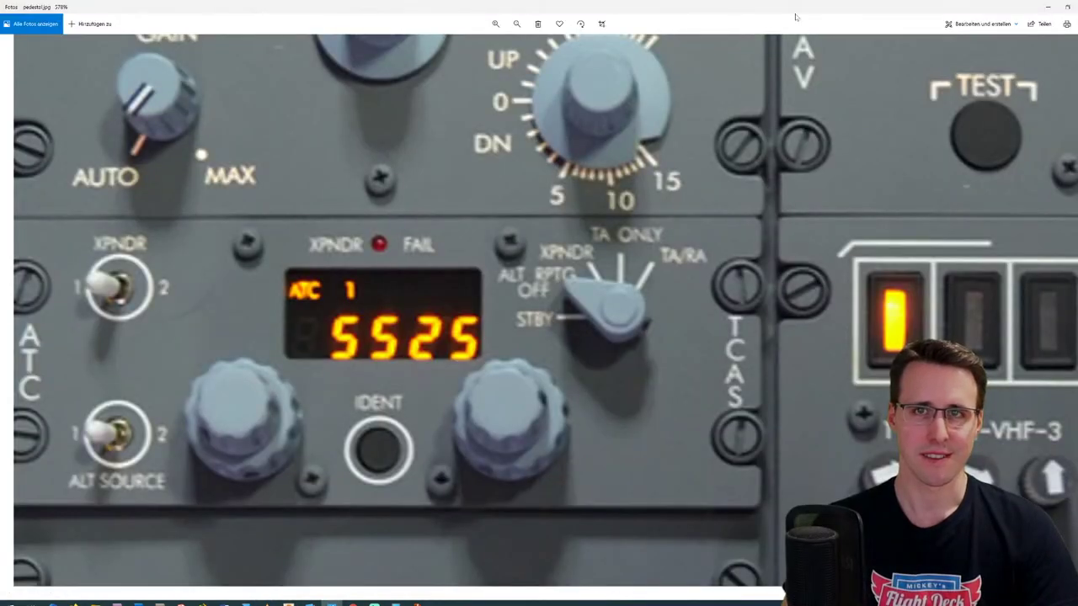
pyautogui.doubleClick(974, 7)
pyautogui.moveTo(719, 85)
pyautogui.mouseDown()
pyautogui.moveTo(286, 106)
pyautogui.moveTo(250, 84)
pyautogui.mouseUp()
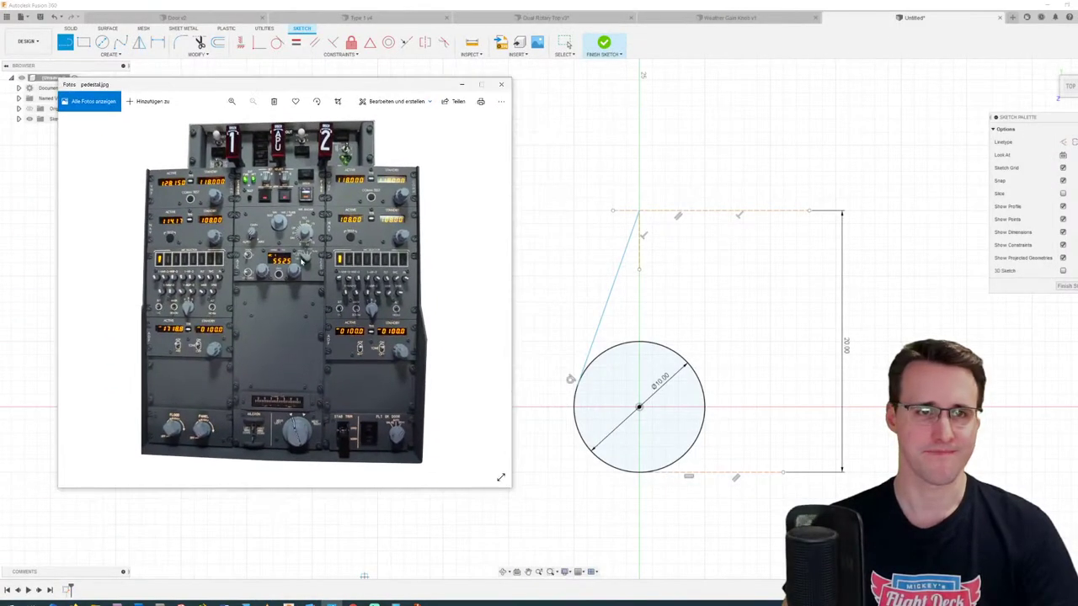
pyautogui.scroll(10, 250, 227)
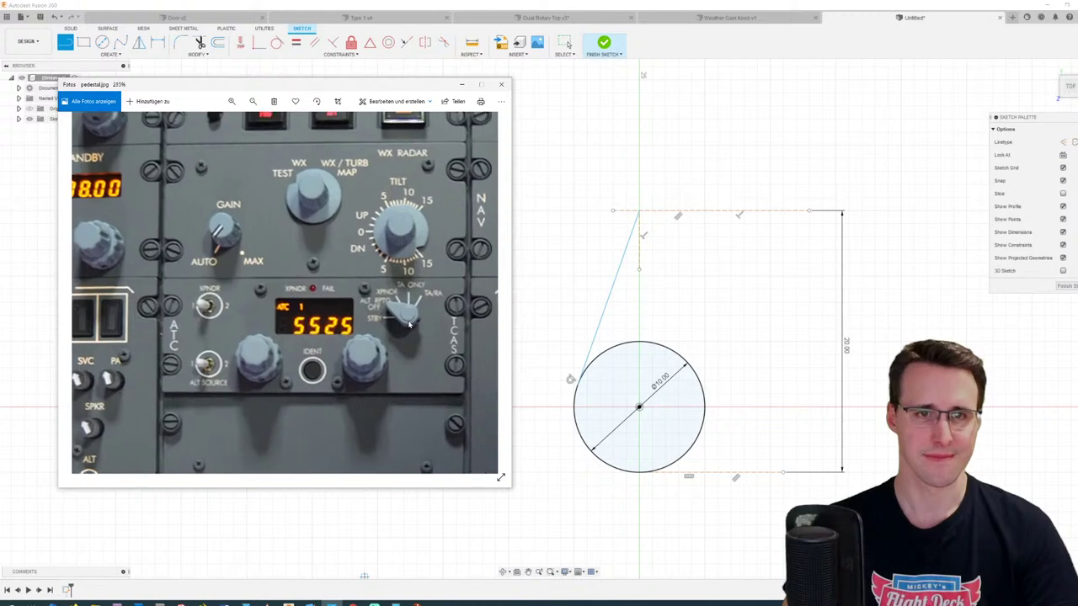
pyautogui.scroll(1, 421, 318)
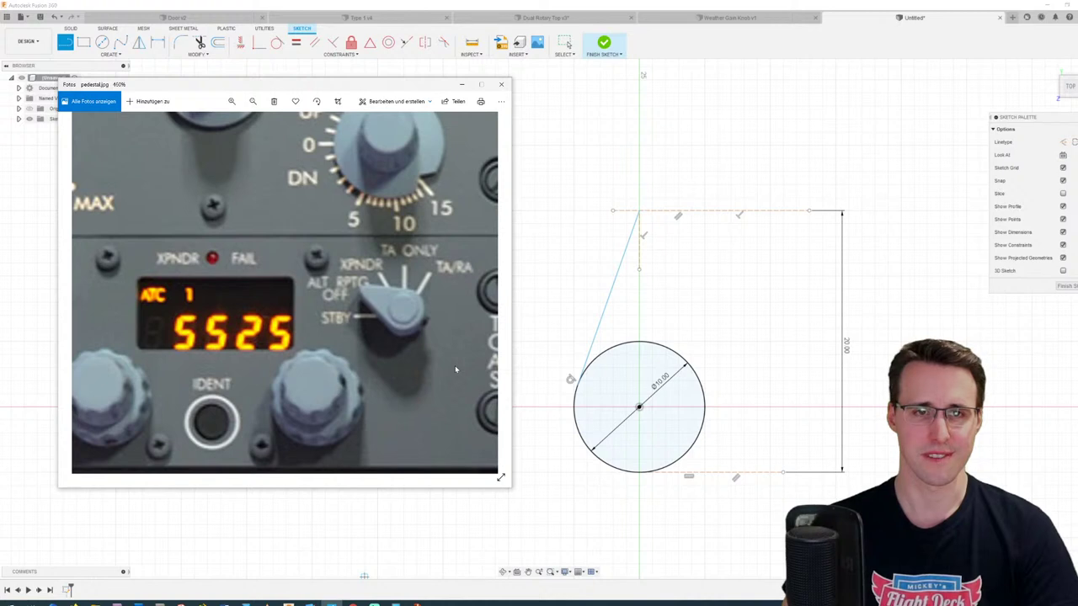
pyautogui.click(573, 6)
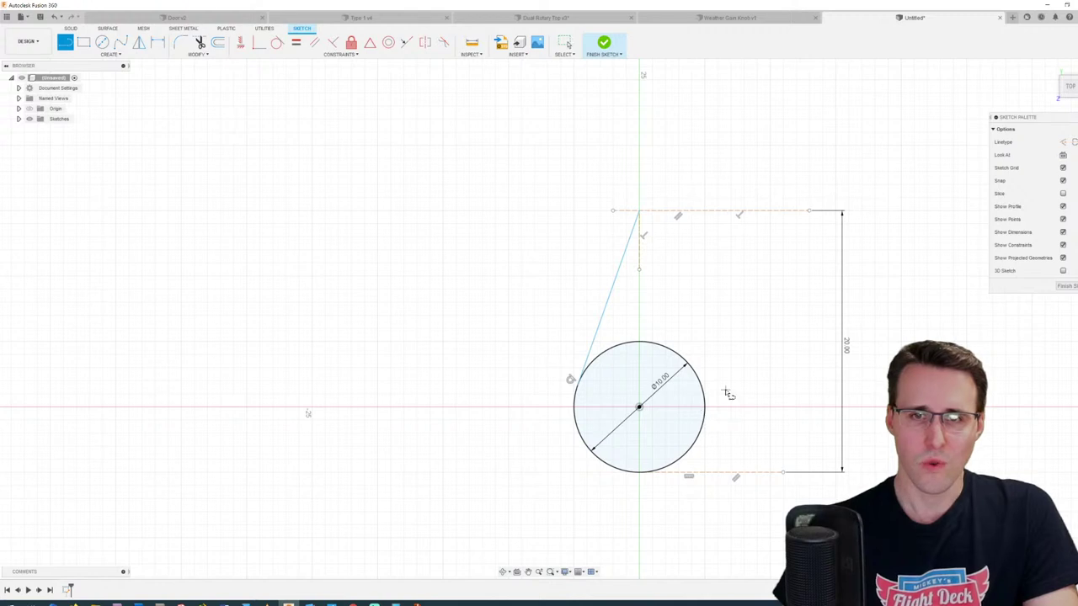
# Step: Trim away the top and right side of the 10 mm circle, keeping the arc between the tangent line and the lower construction line
pyautogui.click(200, 43)
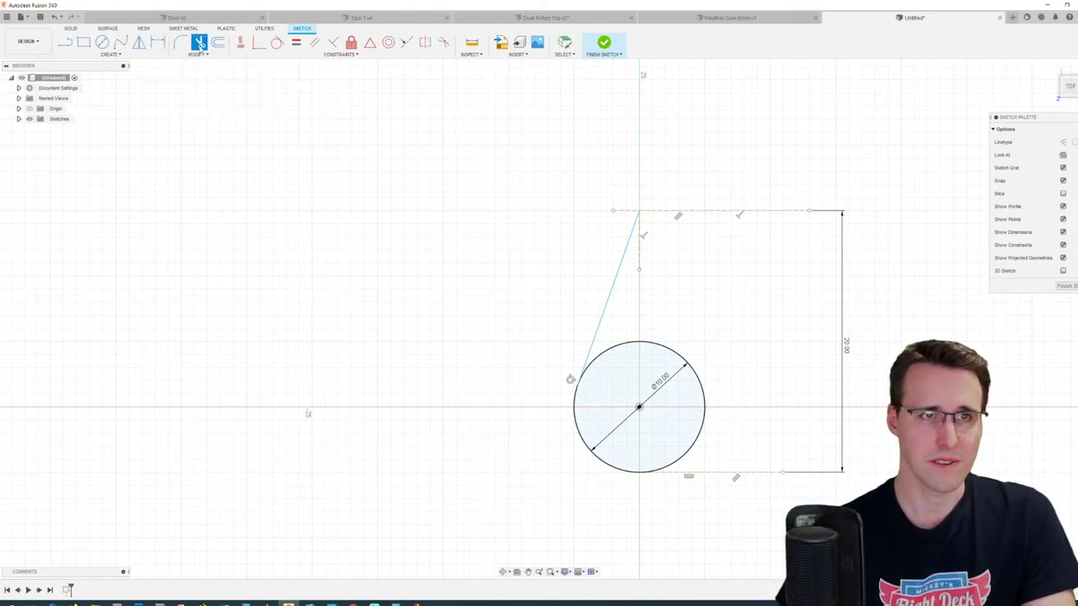
pyautogui.click(659, 349)
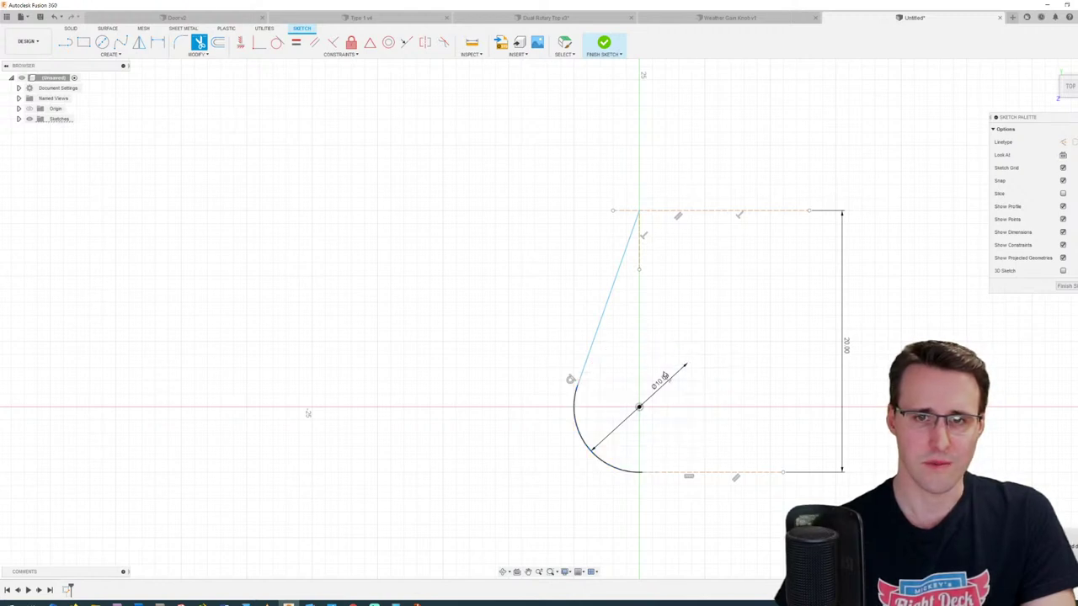
# Step: Draw a vertical construction line across the arc's lower end through the vertical axis and trim the arc's short overhang beyond it
pyautogui.scroll(8, 648, 478)
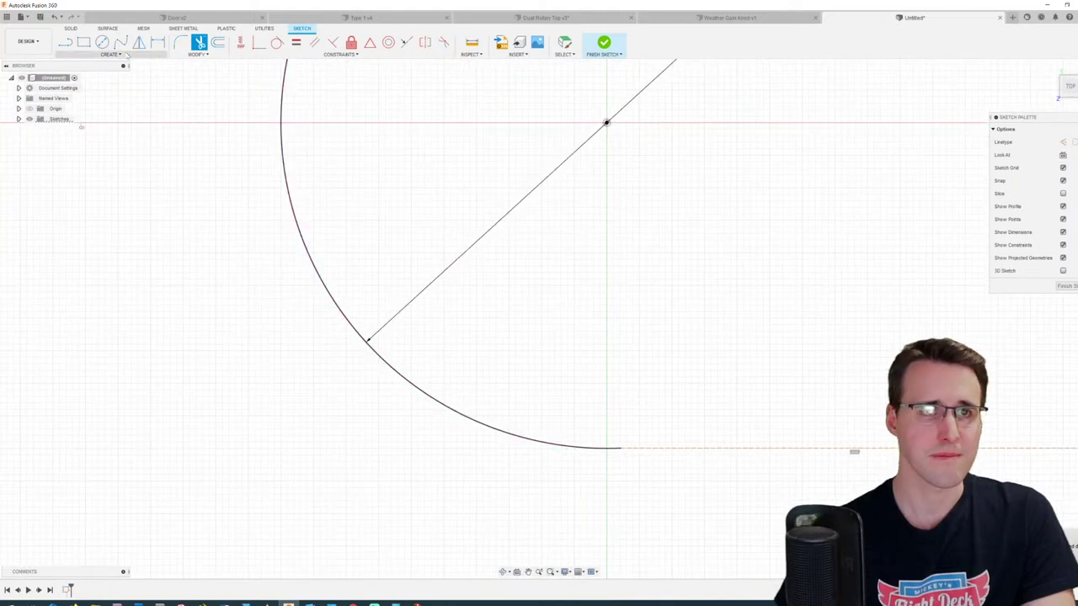
pyautogui.click(65, 43)
pyautogui.click(1063, 142)
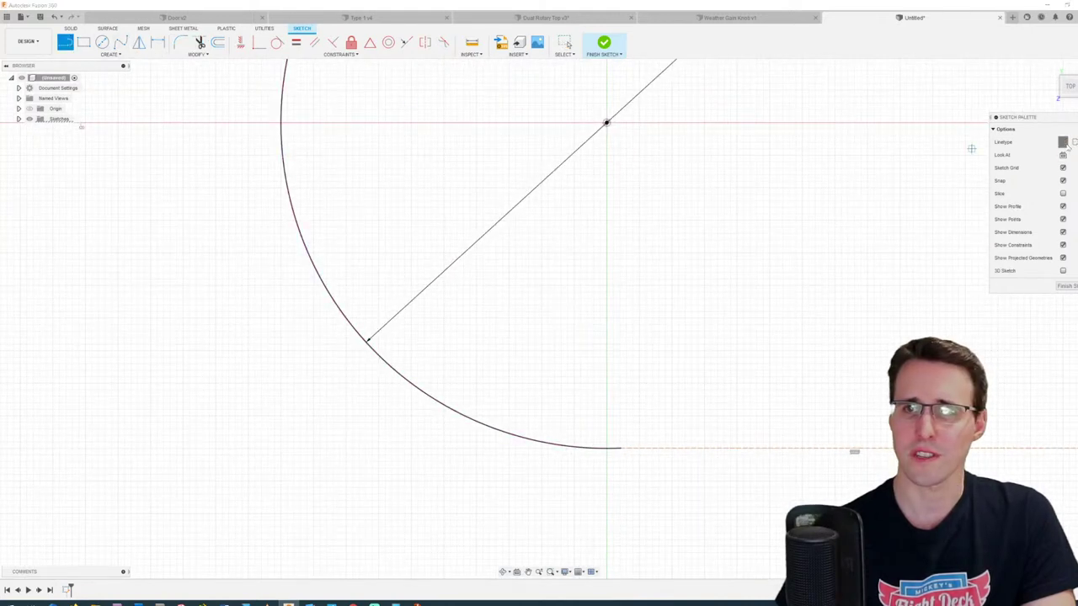
pyautogui.click(607, 340)
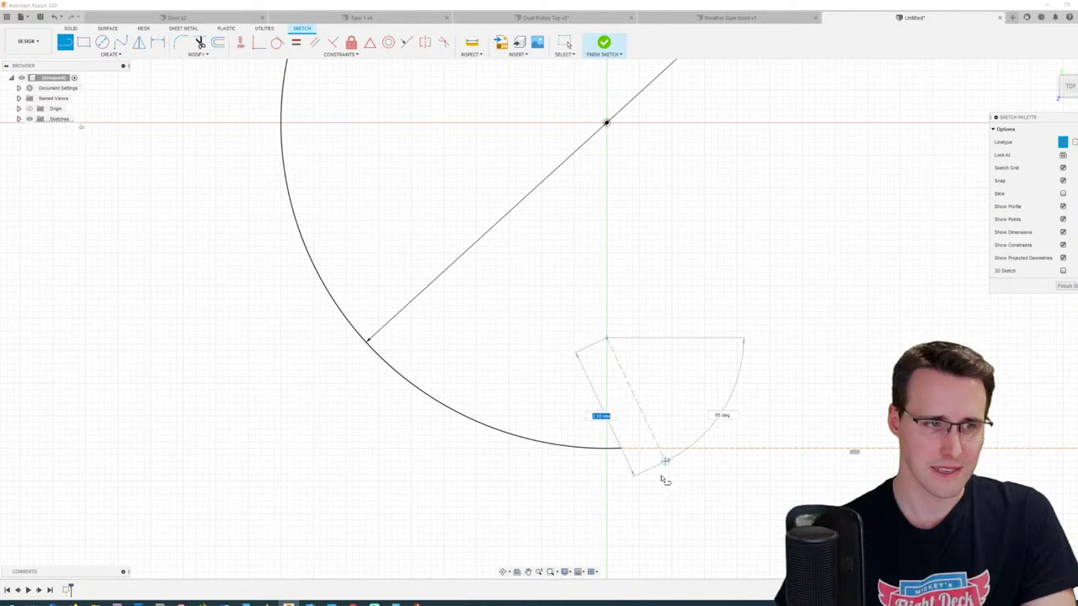
pyautogui.click(607, 528)
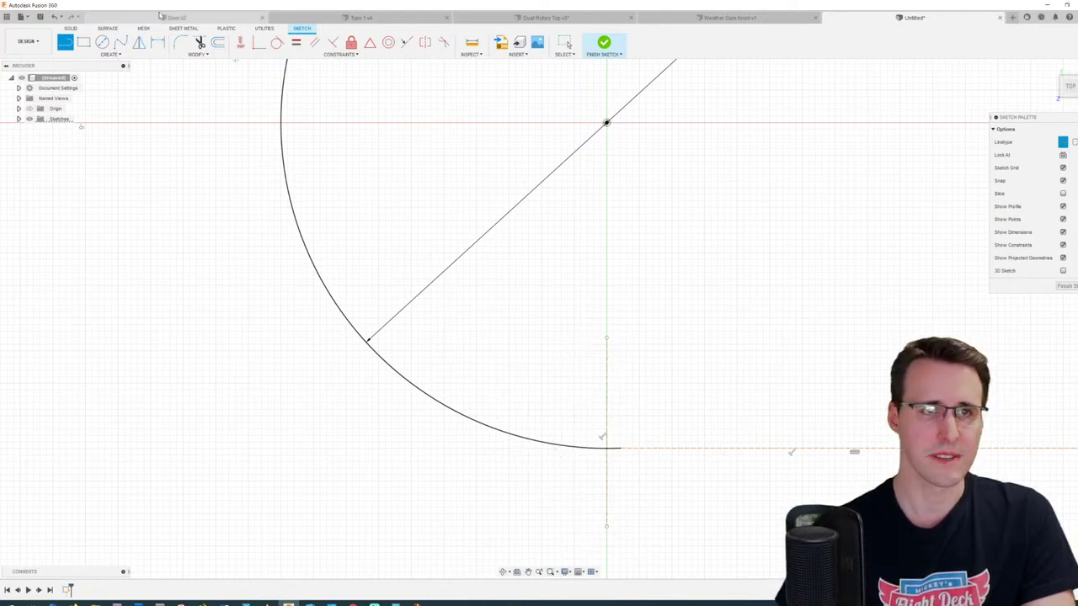
pyautogui.click(199, 42)
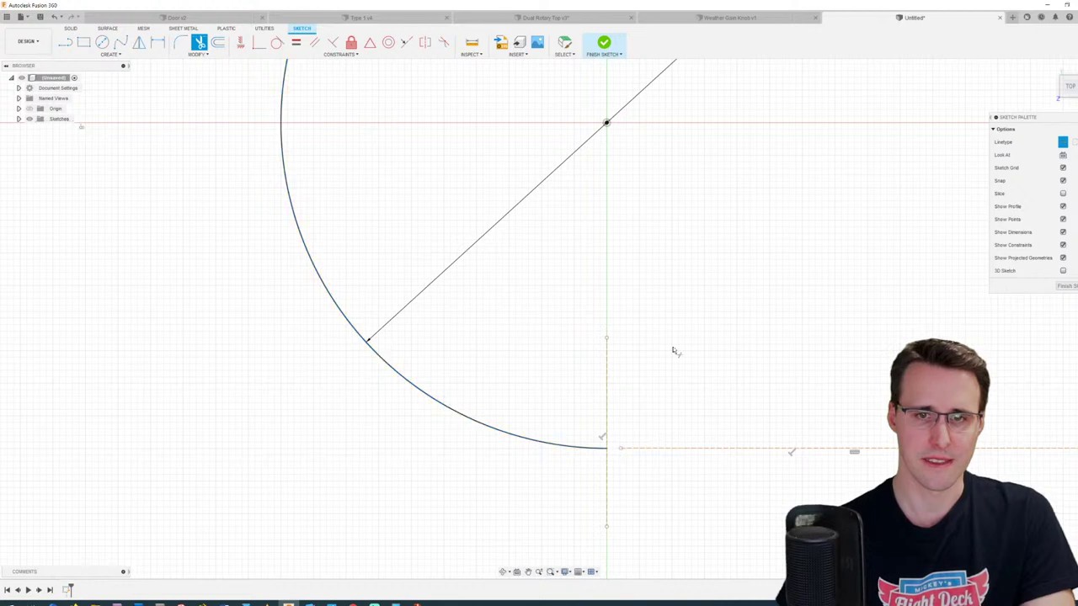
# Step: Mirror the tangent line and arc about the upper vertical construction line to complete the teardrop outline, and finish the sketch
pyautogui.scroll(-5, 673, 346)
pyautogui.moveTo(713, 267); pyautogui.dragTo(592, 359, button='middle')
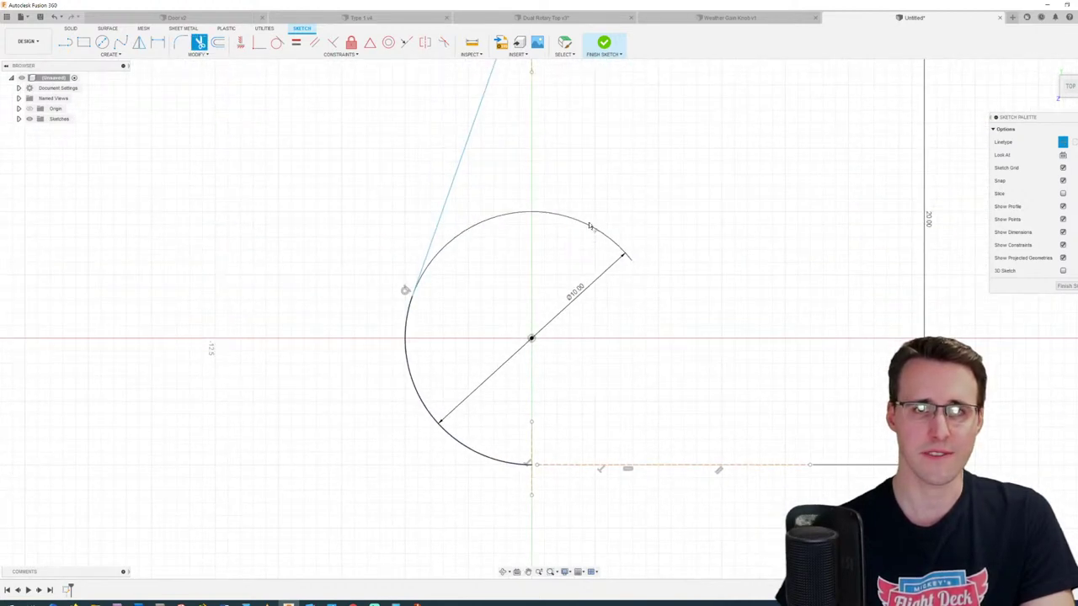
pyautogui.scroll(-3, 555, 152)
pyautogui.moveTo(559, 151); pyautogui.dragTo(554, 261, button='middle')
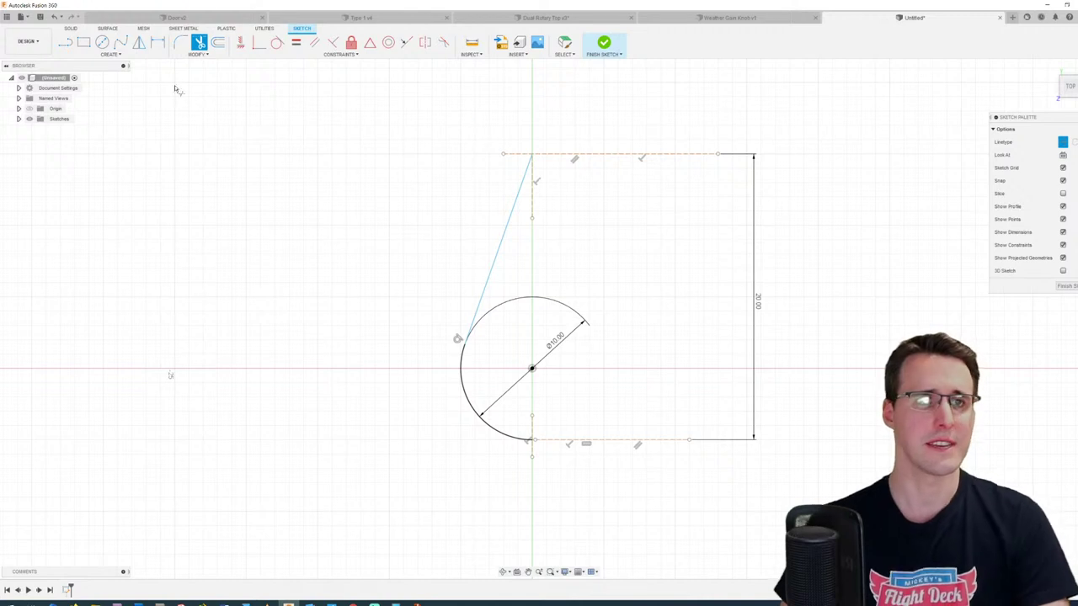
pyautogui.click(138, 42)
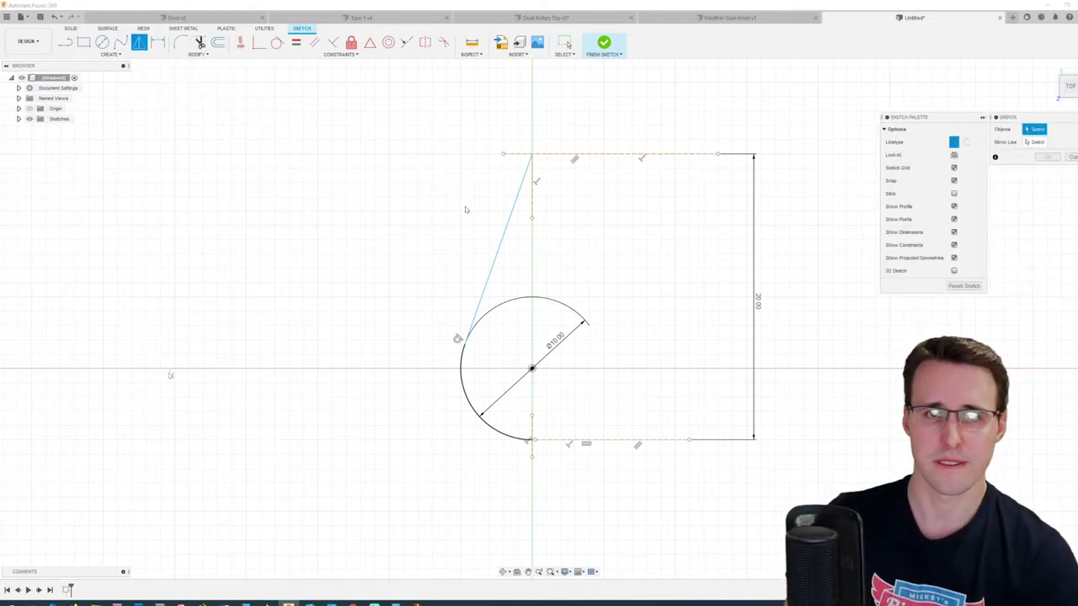
pyautogui.click(506, 217)
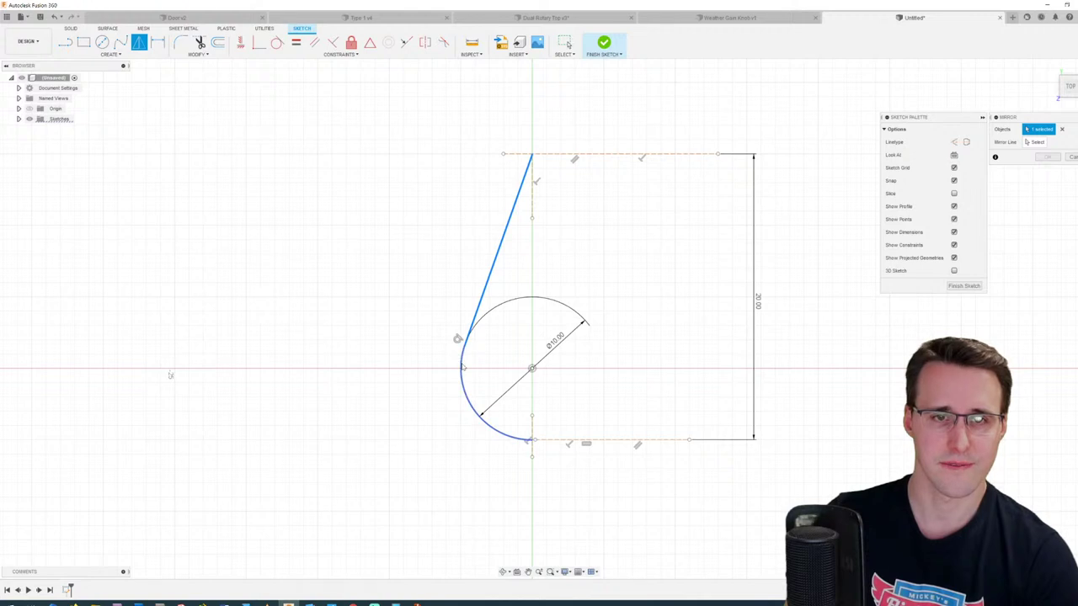
pyautogui.click(462, 368)
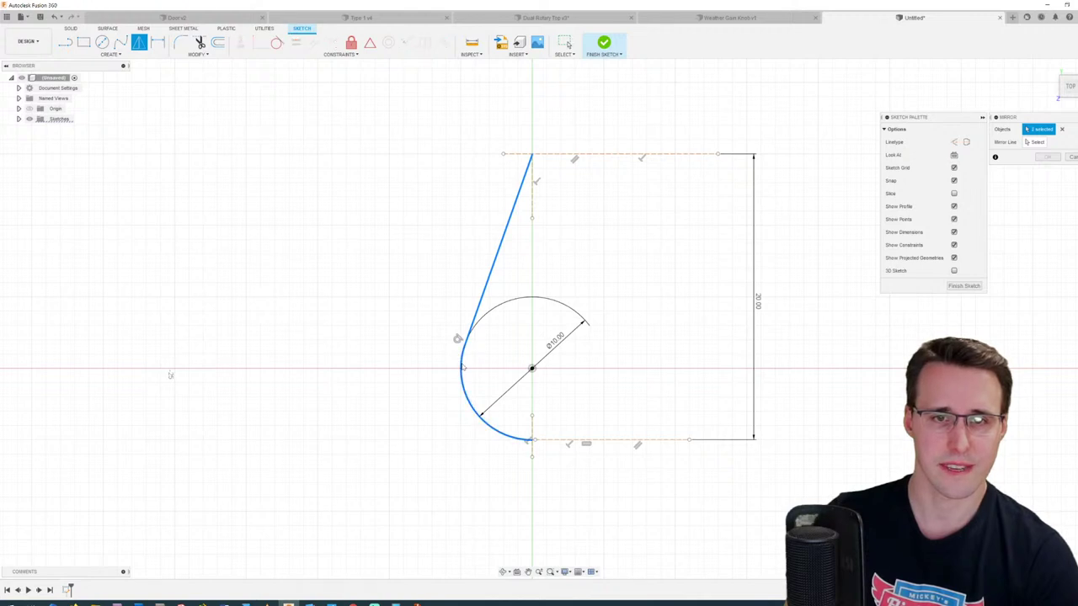
pyautogui.click(1032, 143)
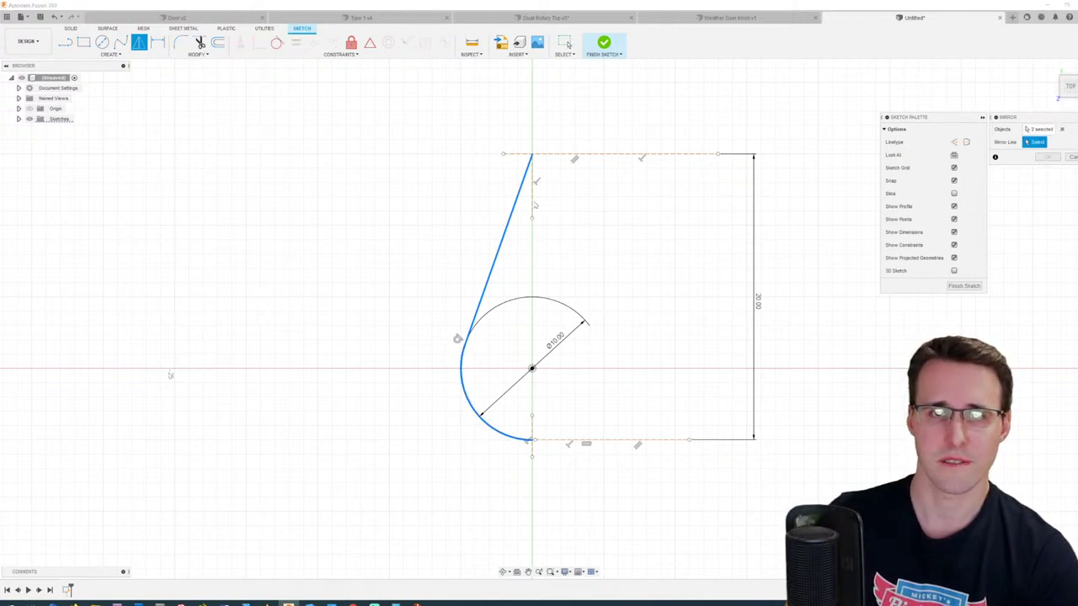
pyautogui.click(533, 207)
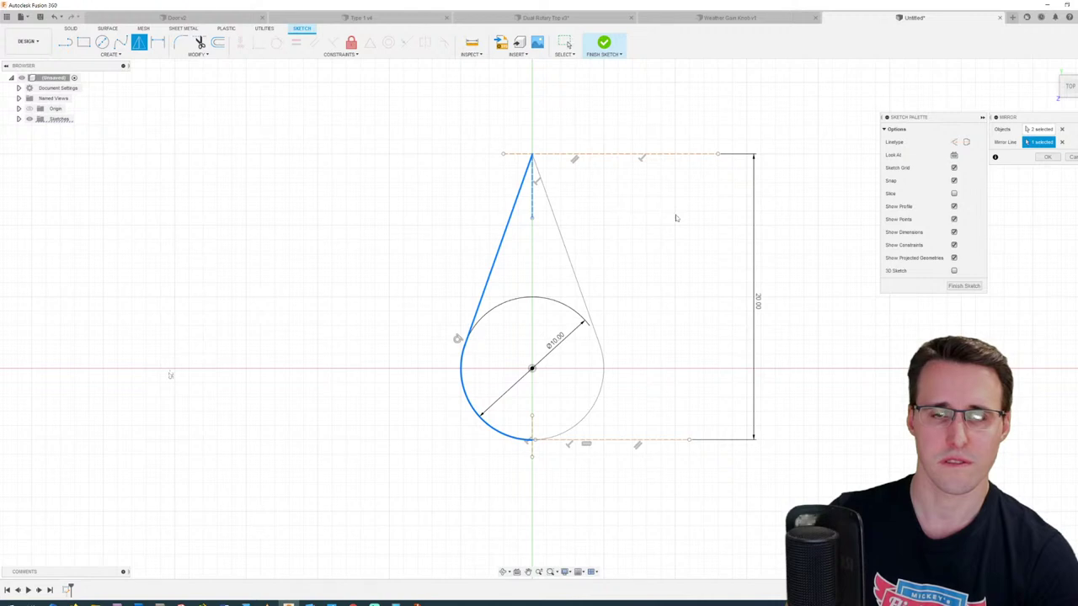
pyautogui.click(1047, 157)
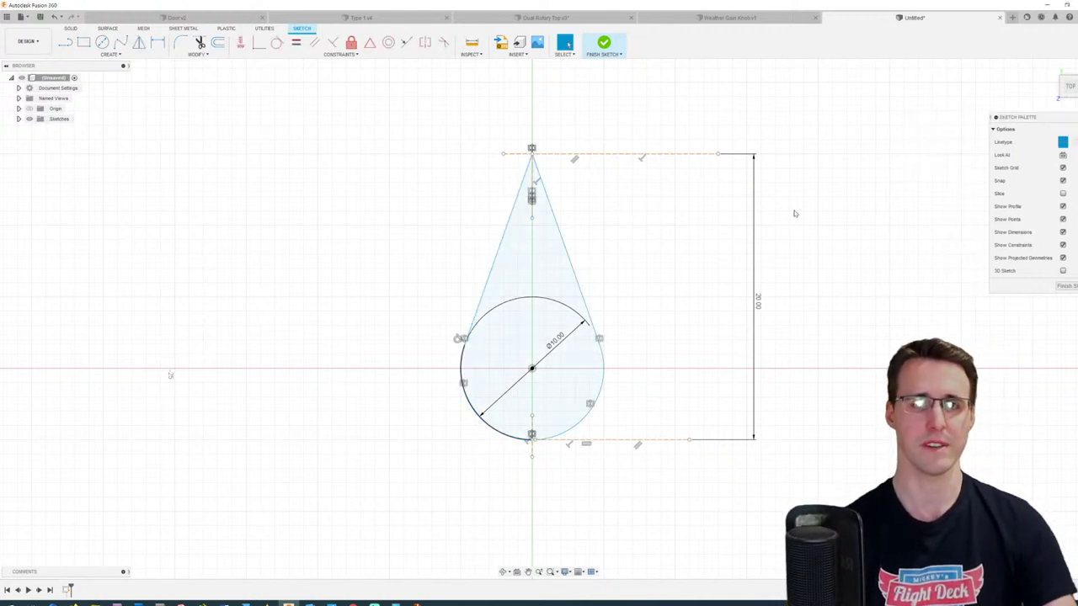
pyautogui.click(604, 44)
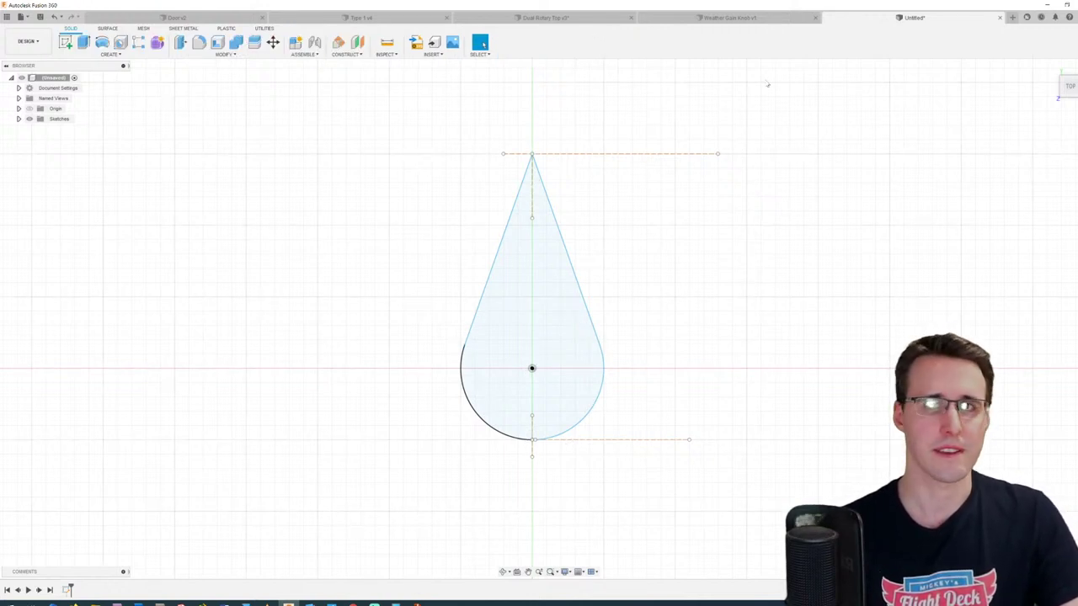
# Step: Check the TCAS selector knob's proportions in the pedestal reference photo and extrude the teardrop profile 11 mm as a new body
pyautogui.moveTo(848, 95)
pyautogui.keyDown('shift'); pyautogui.mouseDown(button='middle')
pyautogui.moveTo(527, 163)
pyautogui.moveTo(401, 311)
pyautogui.moveTo(342, 453)
pyautogui.mouseUp(button='middle'); pyautogui.keyUp('shift')
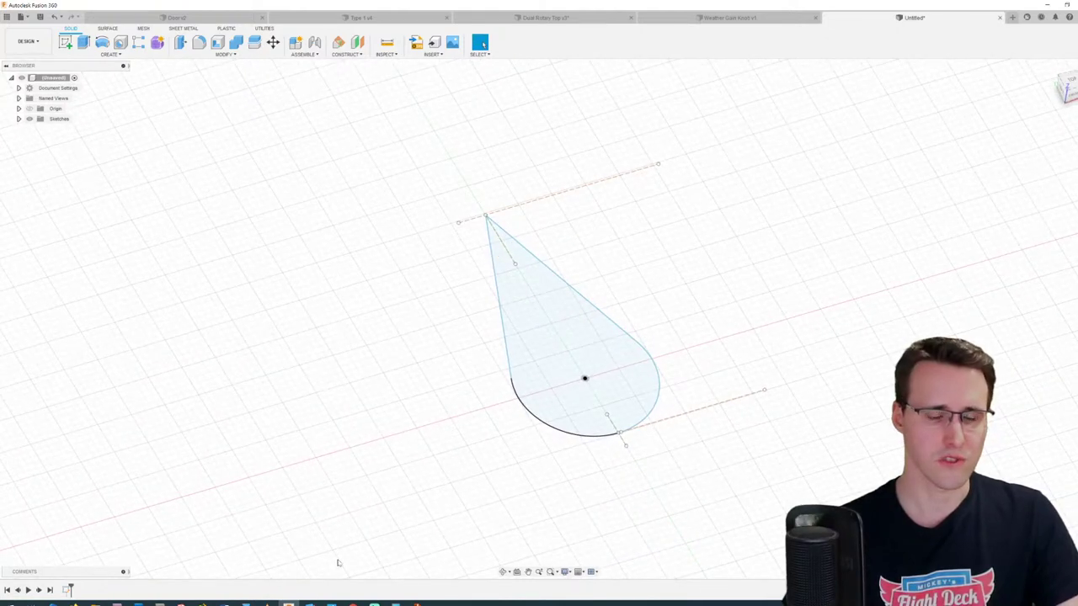
pyautogui.keyDown('shift'); pyautogui.moveTo(338, 562); pyautogui.dragTo(318, 599, button='middle'); pyautogui.keyUp('shift')
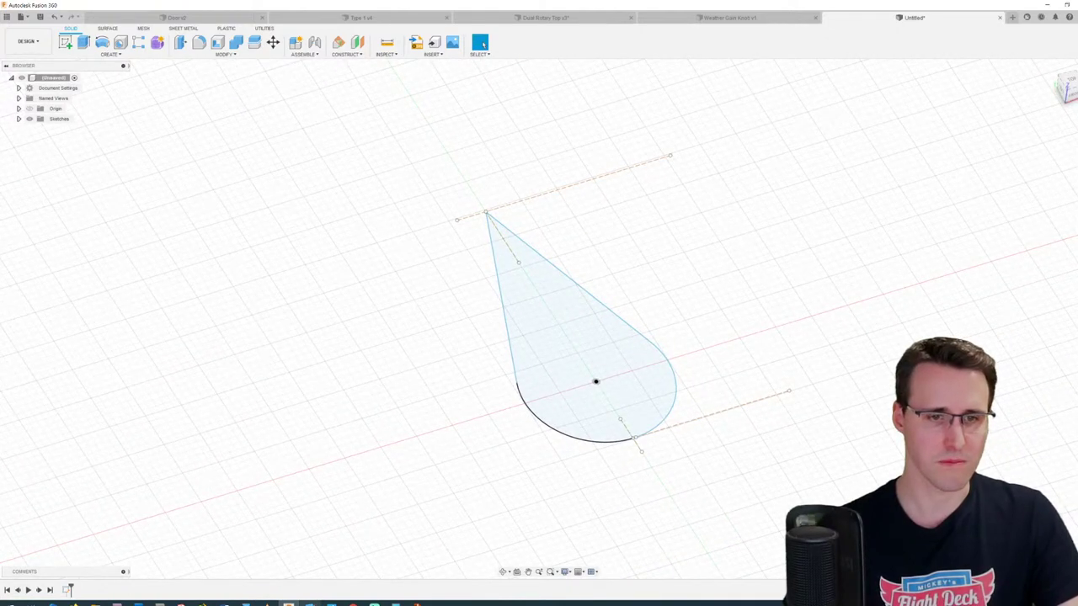
pyautogui.moveTo(331, 603)
pyautogui.click(310, 573)
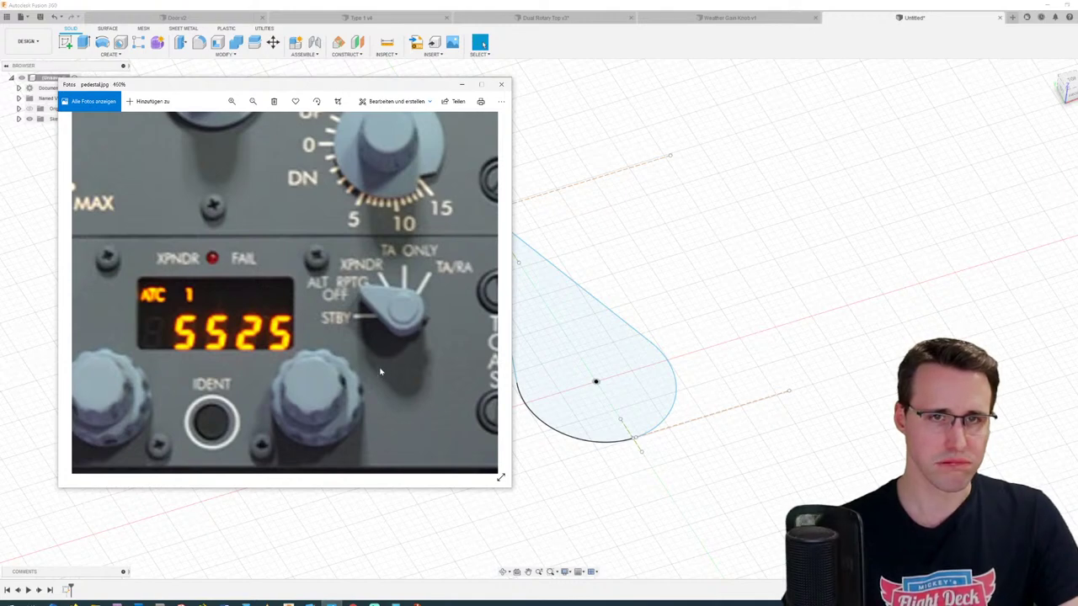
pyautogui.scroll(-3, 428, 310)
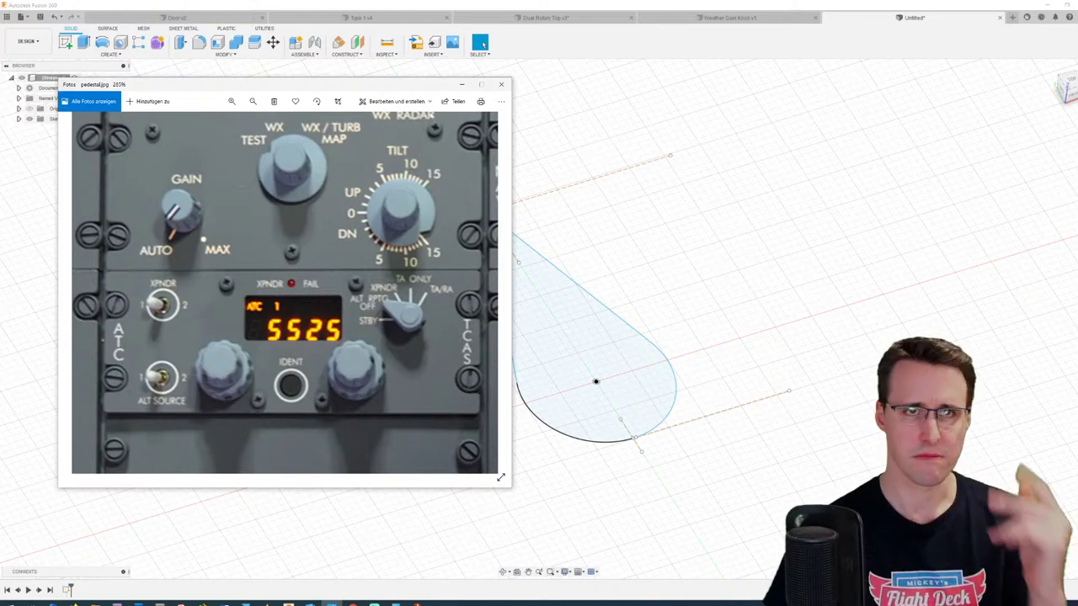
pyautogui.click(502, 3)
pyautogui.click(83, 42)
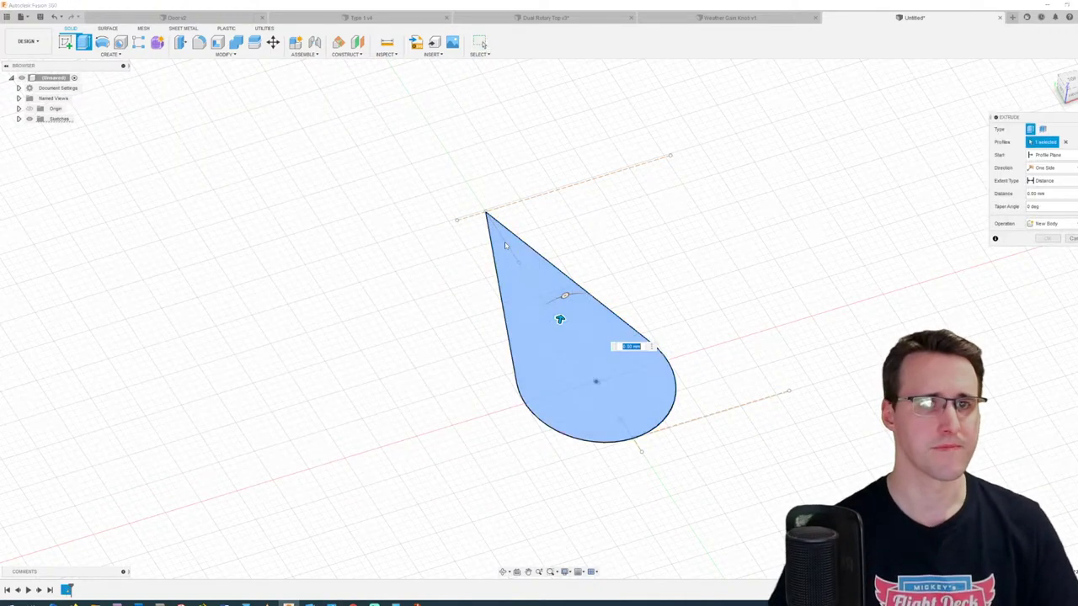
pyautogui.click(533, 331)
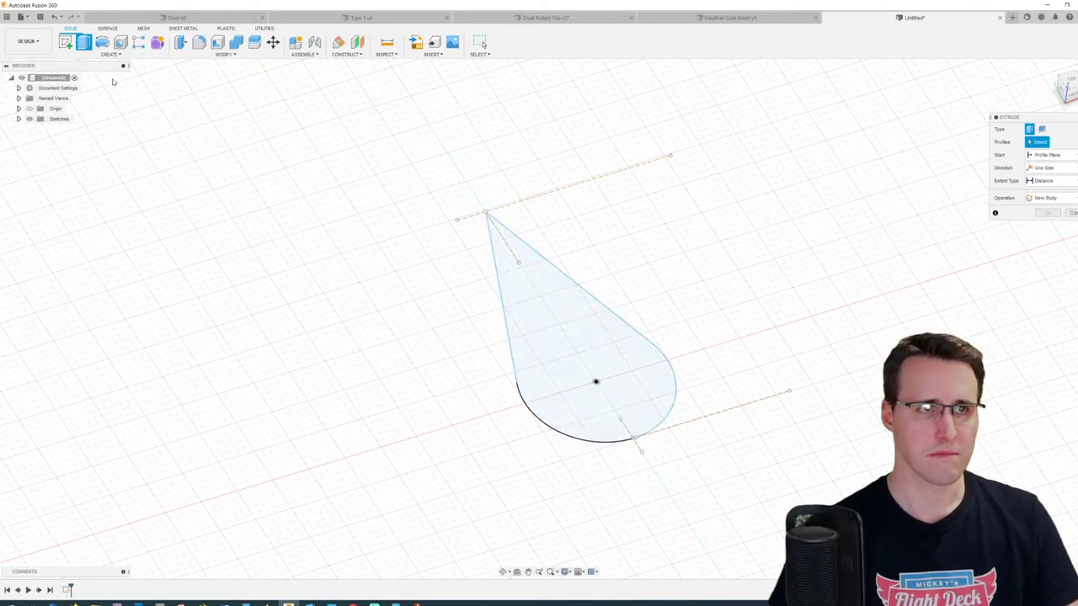
pyautogui.click(576, 322)
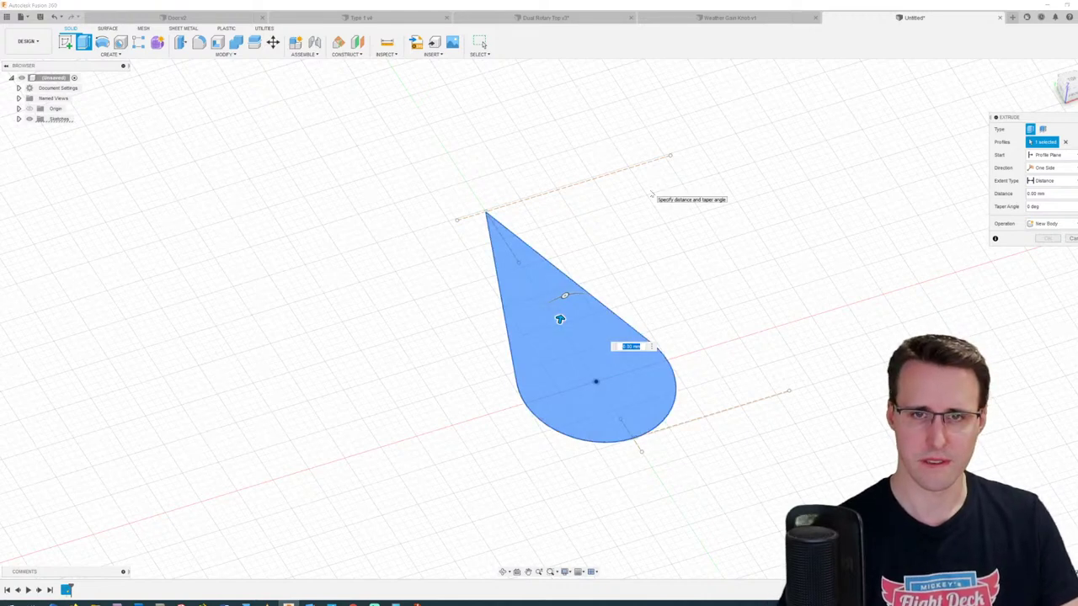
pyautogui.write('11')
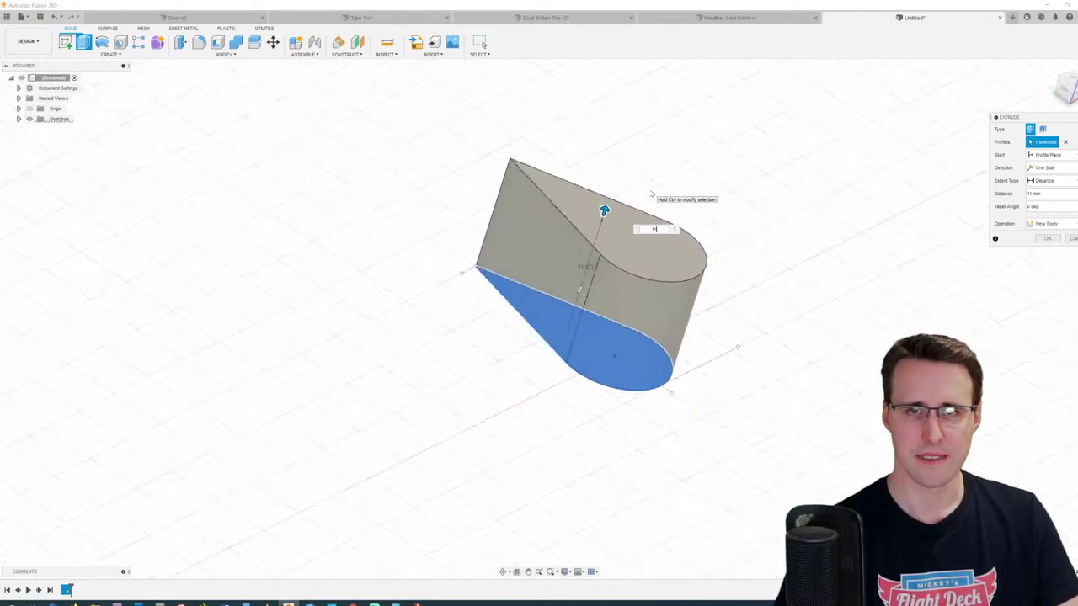
pyautogui.press('Return')
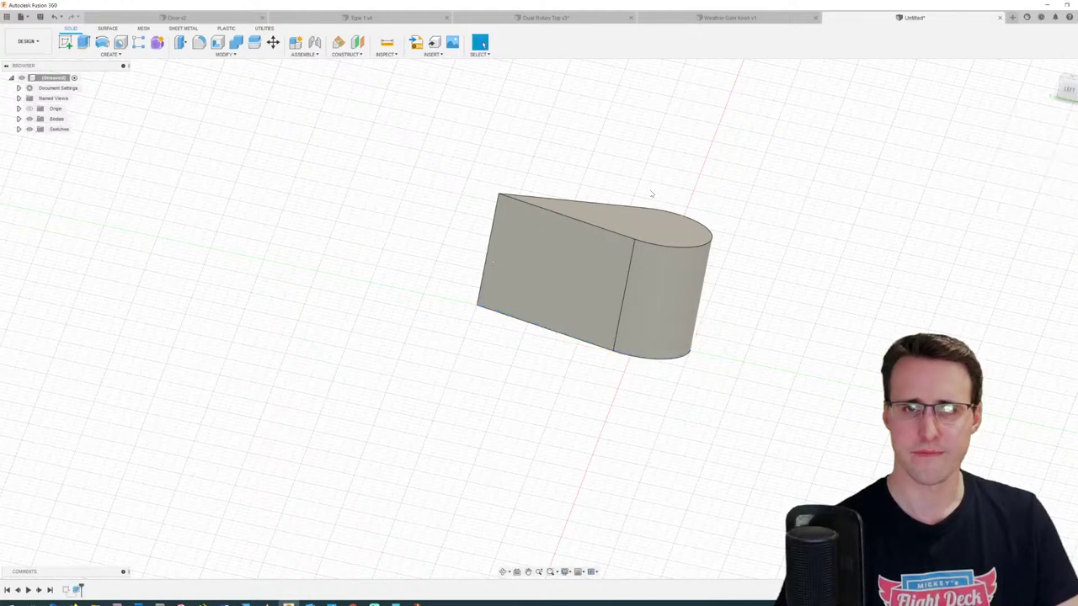
# Step: Start a fillet on the vertical edge at the knob's pointed tip and set its radius to 1 mm, checking the reference photo
pyautogui.keyDown('shift'); pyautogui.moveTo(652, 192); pyautogui.dragTo(673, 293, button='middle'); pyautogui.keyUp('shift')
pyautogui.scroll(1, 674, 293)
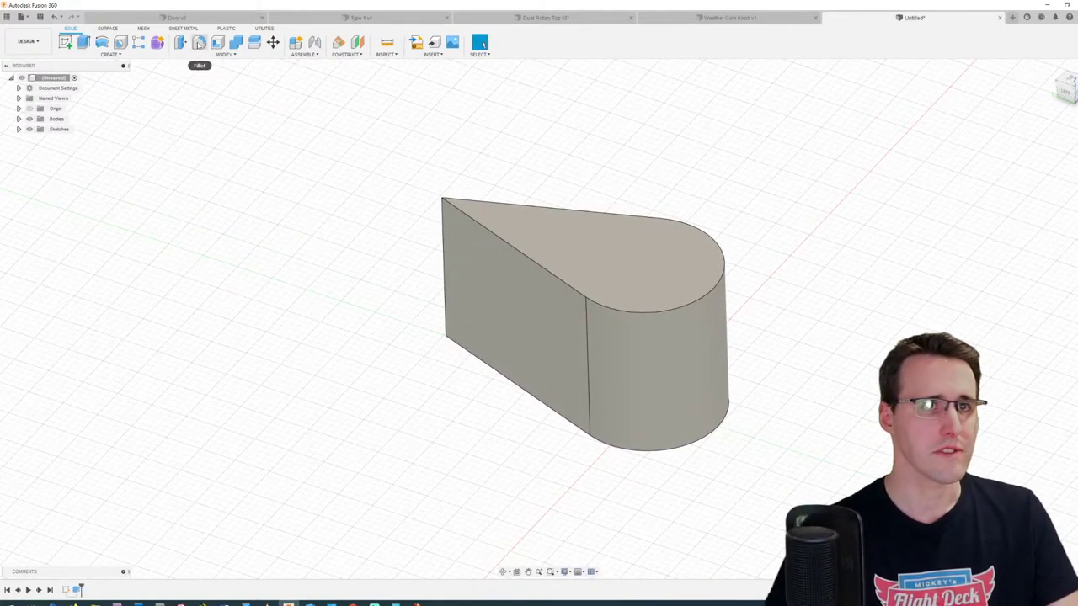
pyautogui.click(199, 44)
pyautogui.keyDown('shift'); pyautogui.moveTo(430, 212); pyautogui.dragTo(447, 227, button='middle'); pyautogui.keyUp('shift')
pyautogui.click(448, 229)
pyautogui.keyDown('shift'); pyautogui.moveTo(492, 290); pyautogui.dragTo(387, 486, button='middle'); pyautogui.keyUp('shift')
pyautogui.hotkey('alt', 'Tab')
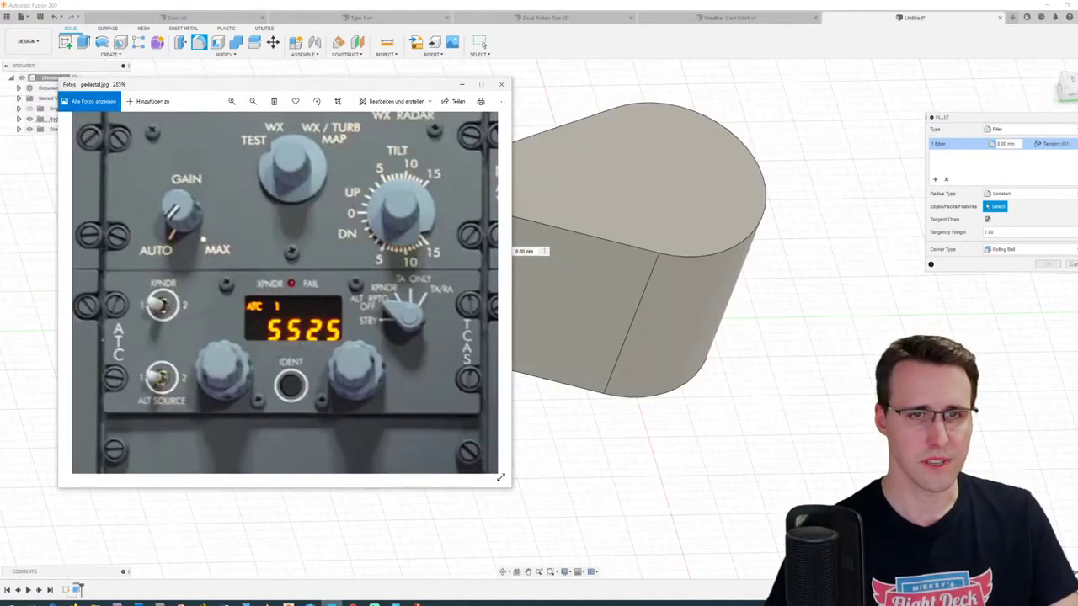
pyautogui.hotkey('alt', 'Tab')
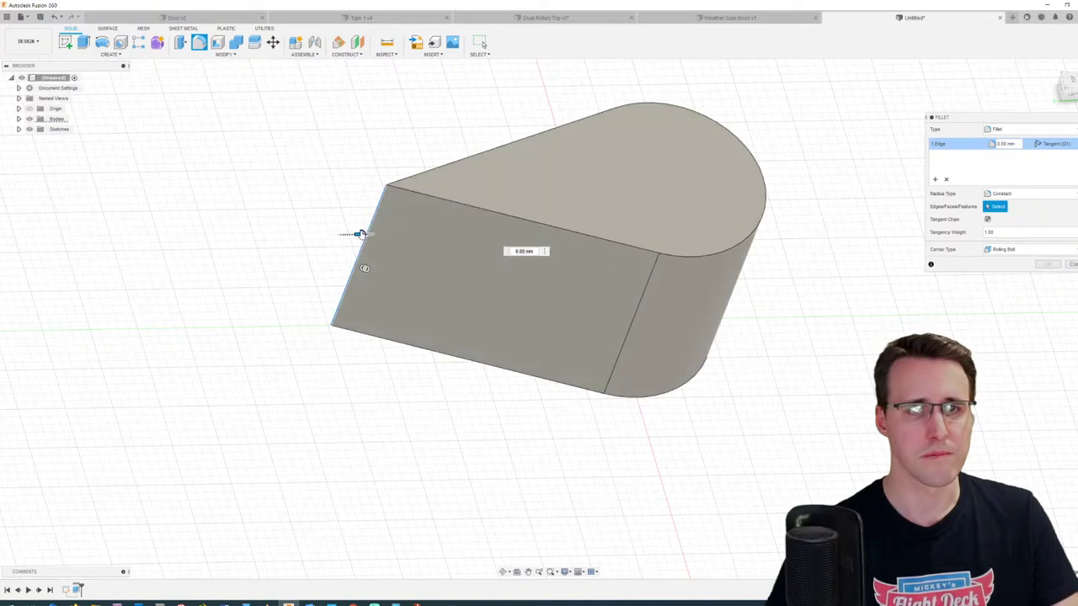
pyautogui.moveTo(365, 236); pyautogui.dragTo(395, 251)
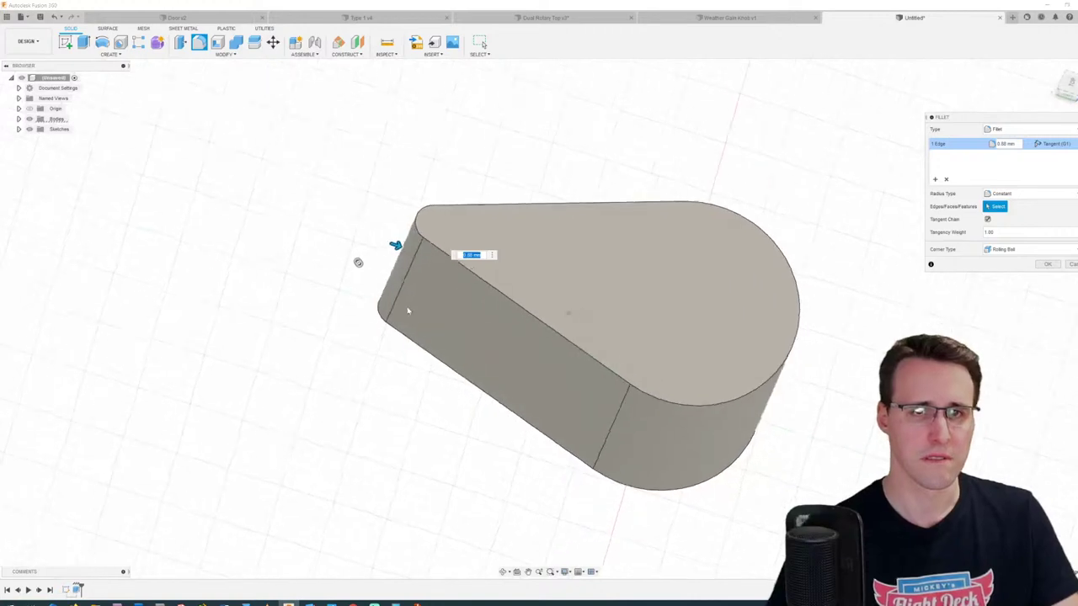
pyautogui.write('1')
# Step: Compare the rounded tip with the selector knob in the reference photo and set the tip fillet's radius to 0.8 mm
pyautogui.keyDown('shift'); pyautogui.moveTo(407, 312); pyautogui.dragTo(406, 354, button='middle'); pyautogui.keyUp('shift')
pyautogui.click(331, 603)
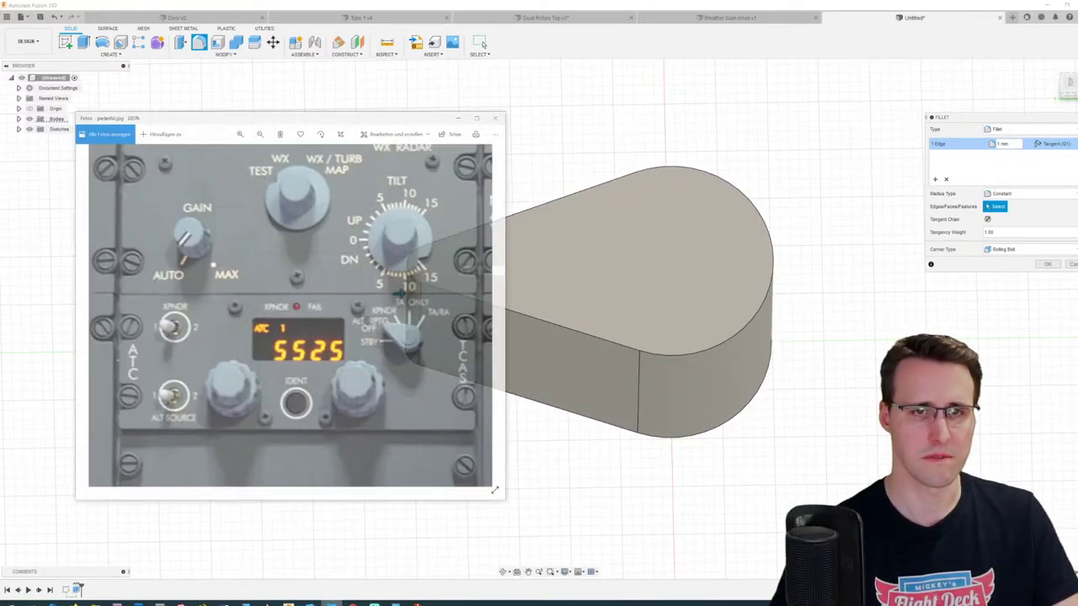
pyautogui.moveTo(369, 86); pyautogui.dragTo(265, 104)
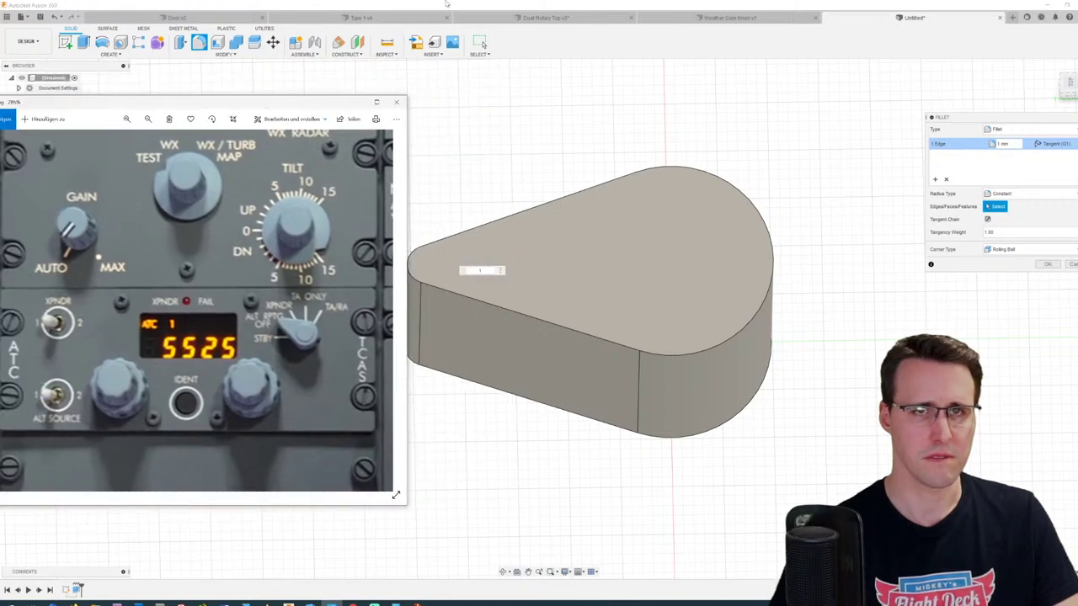
pyautogui.click(448, 12)
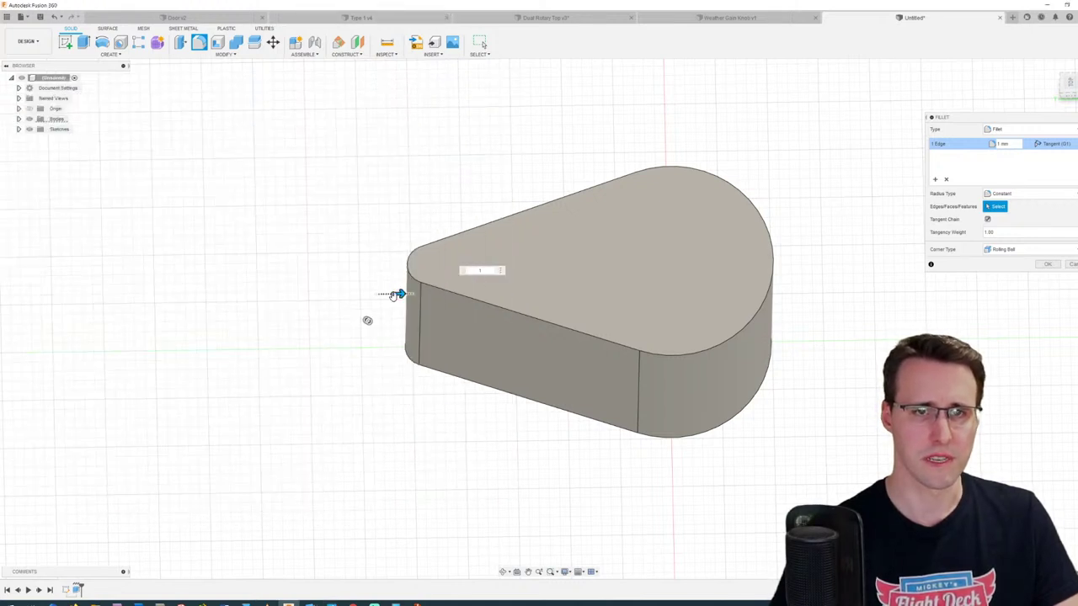
pyautogui.moveTo(400, 293); pyautogui.dragTo(396, 294)
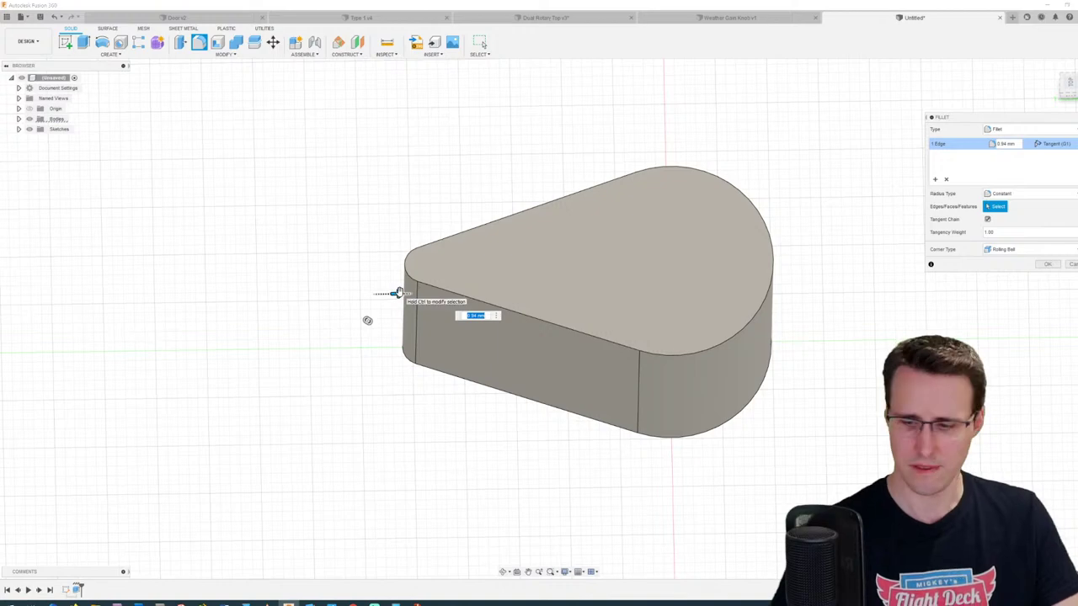
pyautogui.write('0.8')
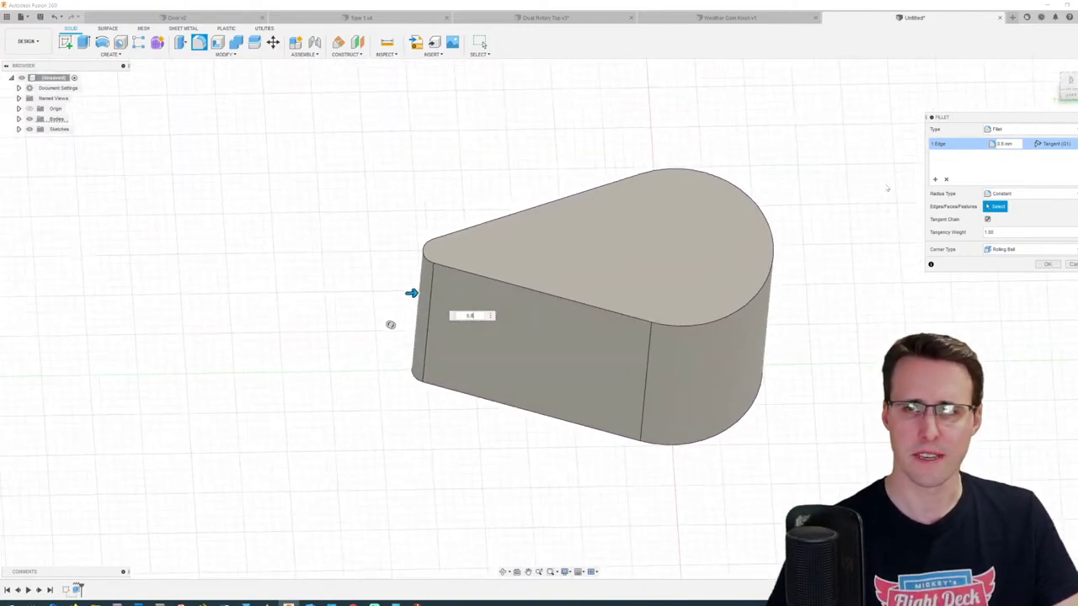
# Step: Include the knob's bottom outline edges in the fillet as a second edge set with a 0.2 mm radius
pyautogui.keyDown('shift'); pyautogui.moveTo(753, 224); pyautogui.dragTo(706, 342, button='middle'); pyautogui.keyUp('shift')
pyautogui.click(698, 341)
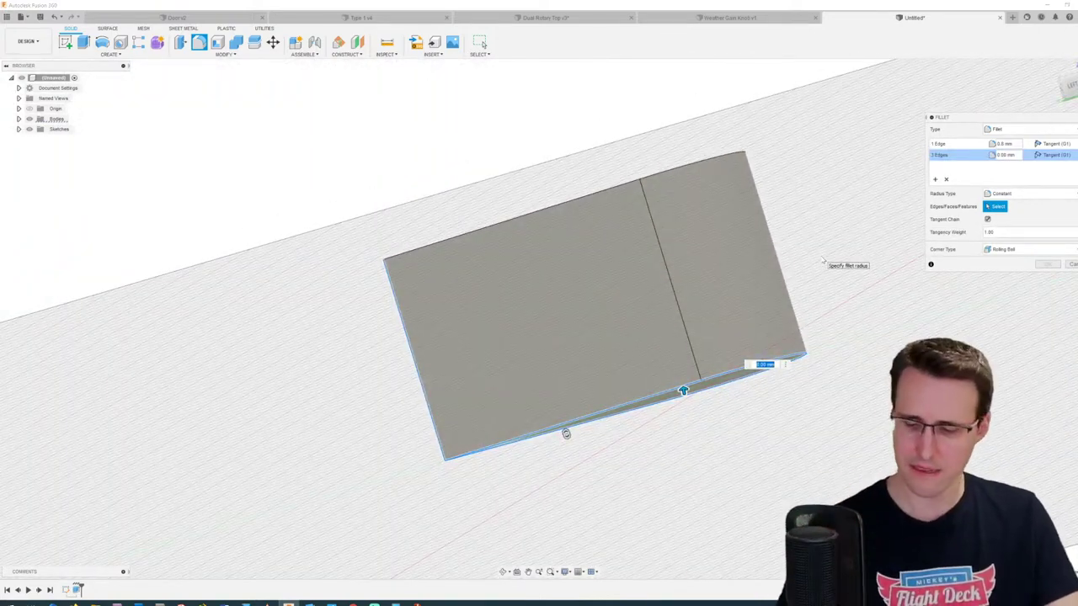
pyautogui.write('8')
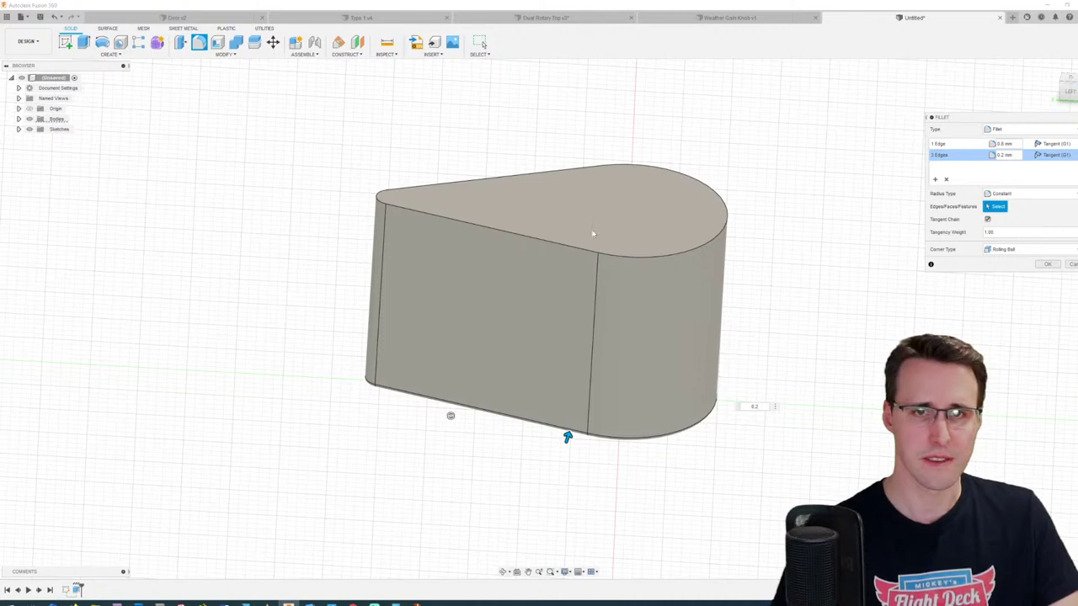
# Step: Add the knob's top outline edges as a third fillet edge set with a 0.3 mm radius and complete the fillet
pyautogui.click(935, 179)
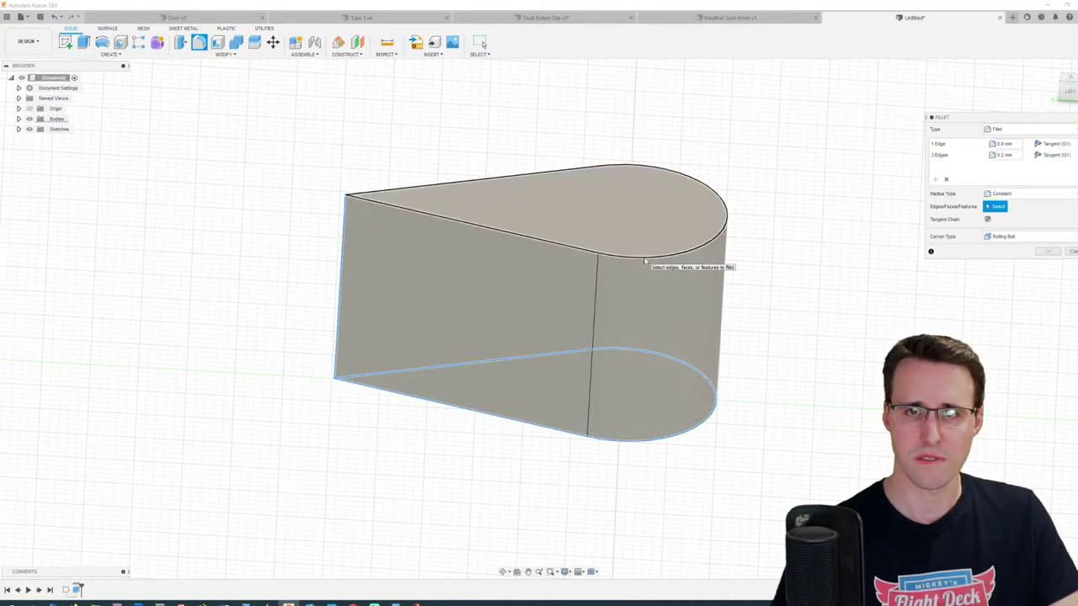
pyautogui.click(645, 255)
pyautogui.write('0.2')
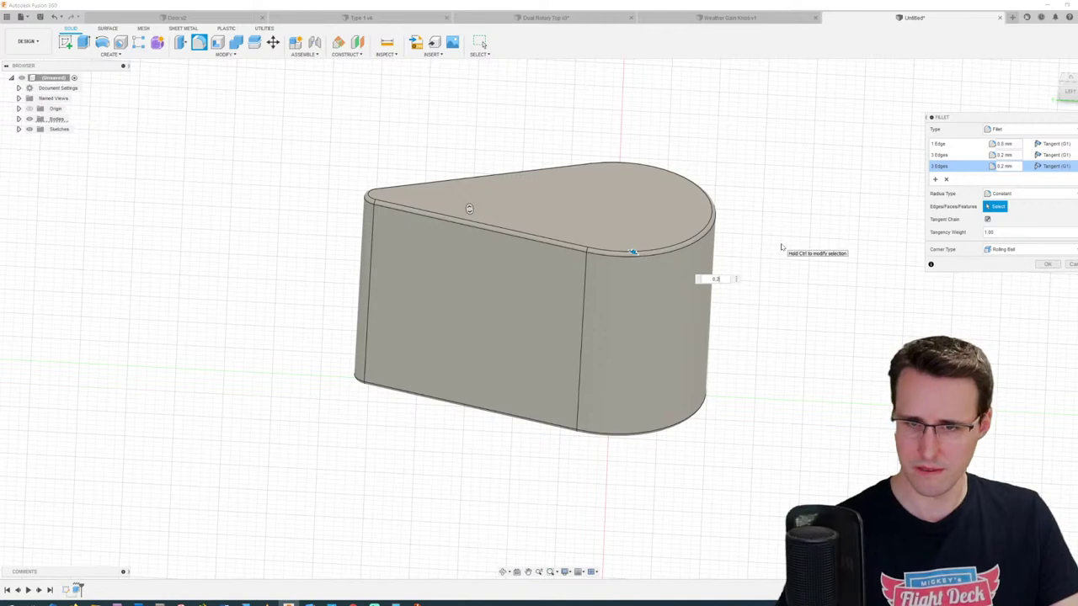
pyautogui.press('BackSpace')
pyautogui.press('BackSpace')
pyautogui.press('BackSpace')
pyautogui.write('0.3')
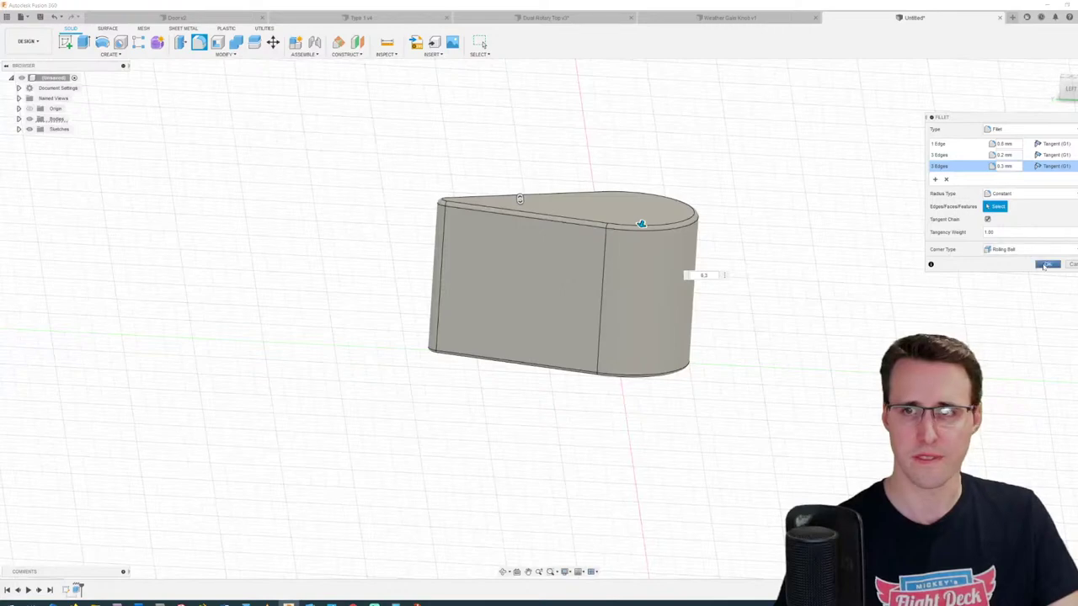
pyautogui.press('Return')
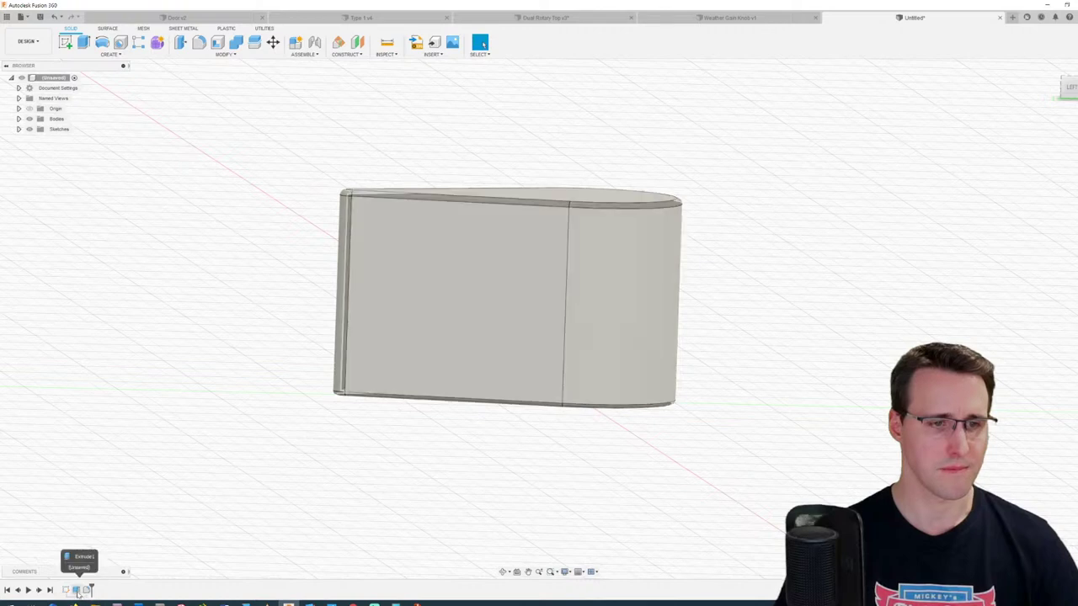
# Step: Edit the knob body's original extrusion and set its distance to 10 mm
pyautogui.doubleClick(75, 589)
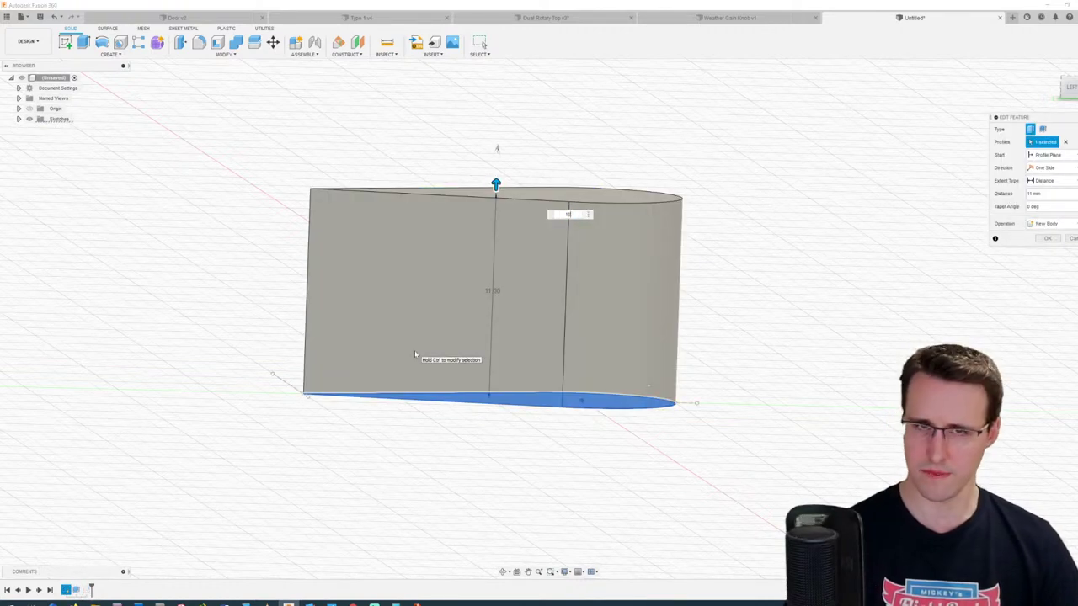
pyautogui.press('Return')
pyautogui.keyDown('shift'); pyautogui.moveTo(414, 354); pyautogui.dragTo(721, 316, button='middle'); pyautogui.keyUp('shift')
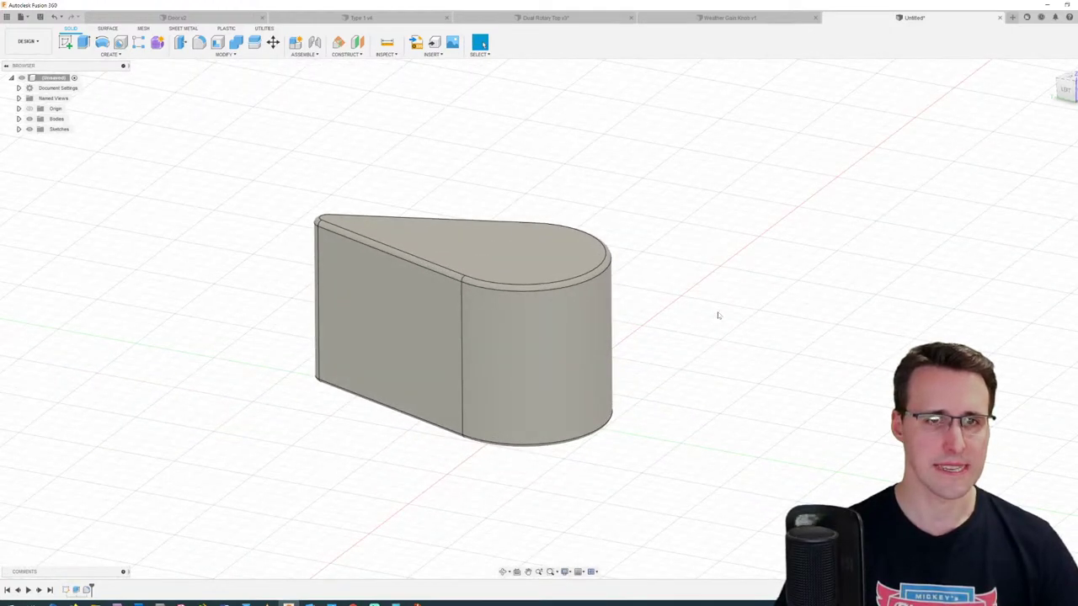
# Step: Consult the TCAS selector knob in the reference photo and sketch a 7 mm circle at the origin on the knob's top face
pyautogui.click(331, 603)
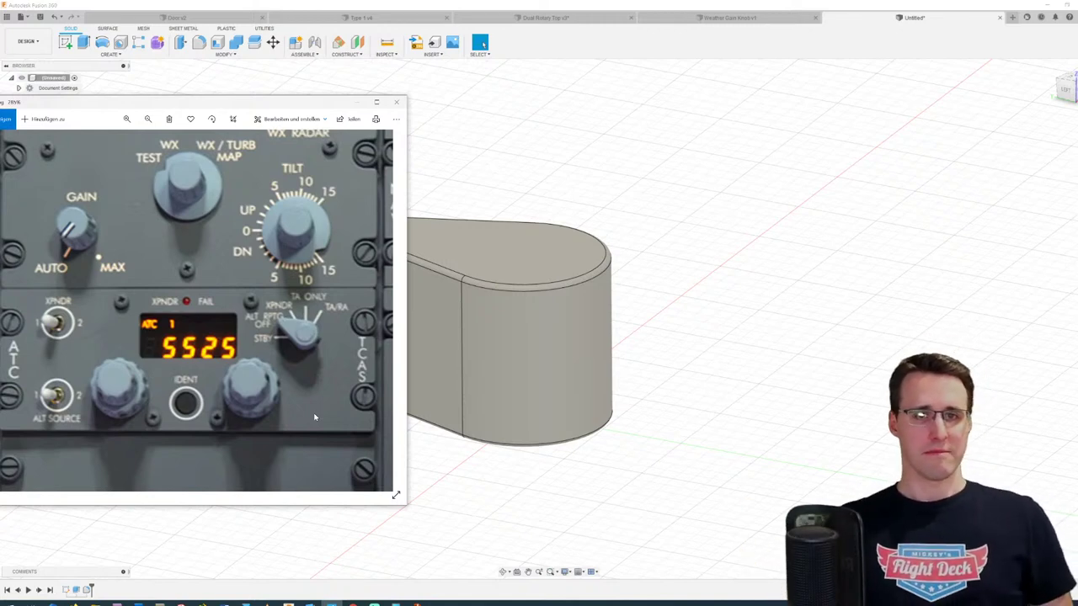
pyautogui.click(514, 272)
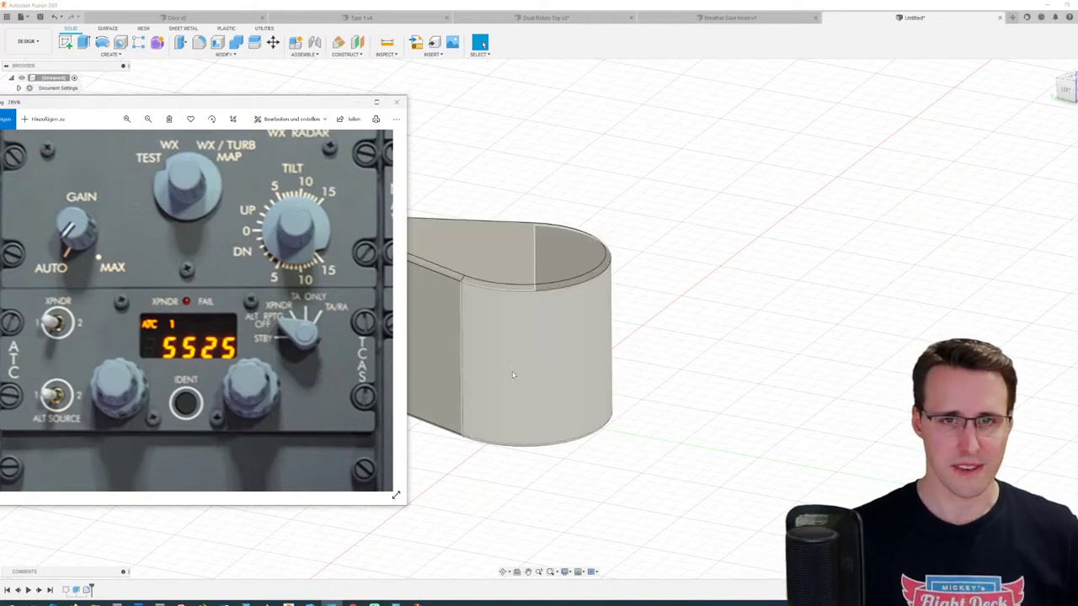
pyautogui.click(517, 474)
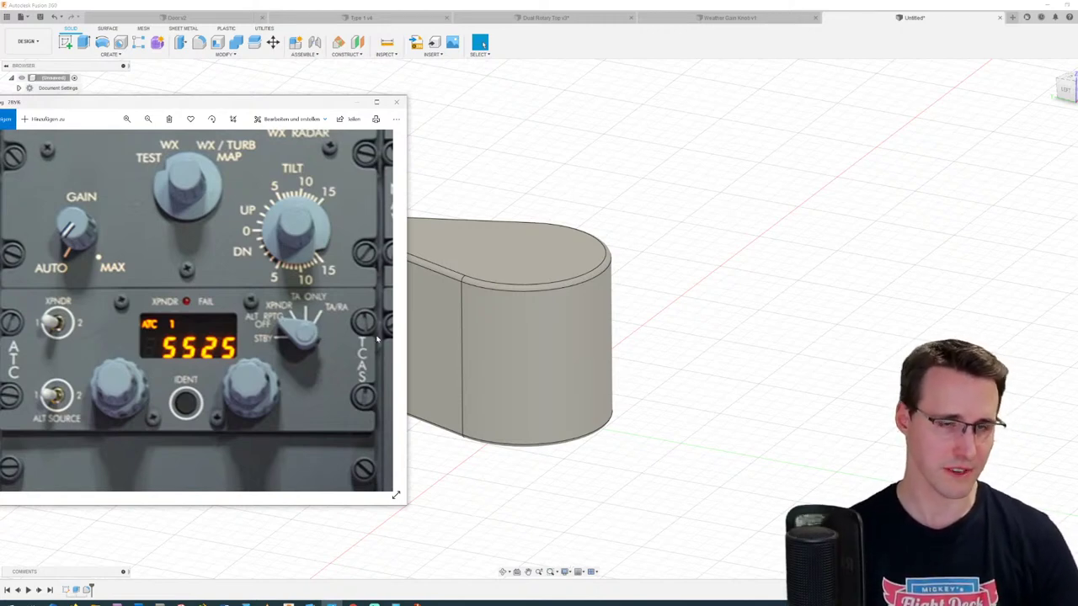
pyautogui.click(543, 9)
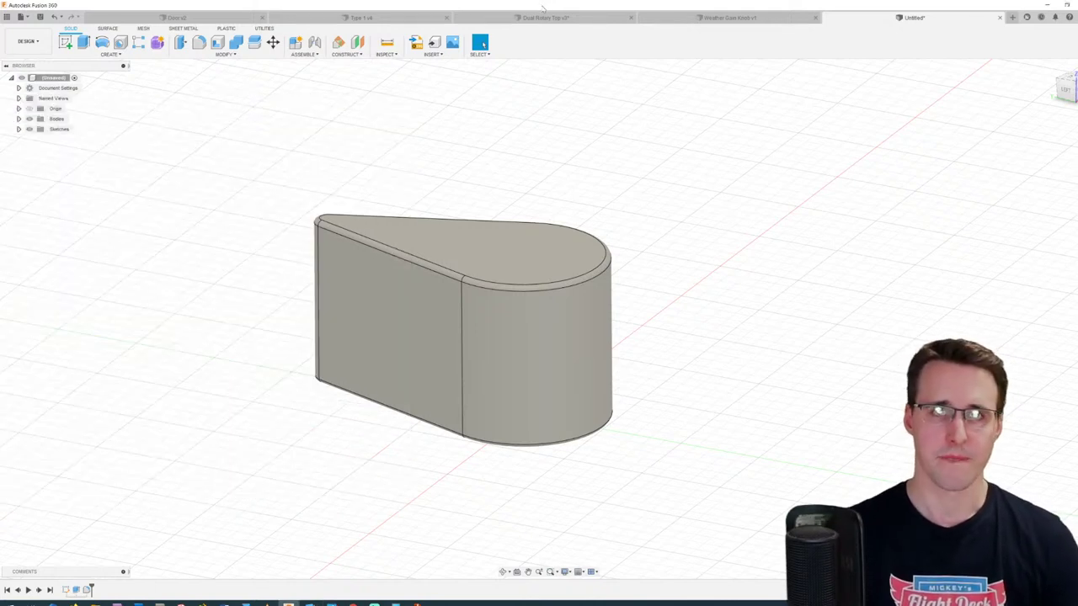
pyautogui.keyDown('shift'); pyautogui.moveTo(455, 71); pyautogui.dragTo(294, 72, button='middle'); pyautogui.keyUp('shift')
pyautogui.scroll(3, 293, 72)
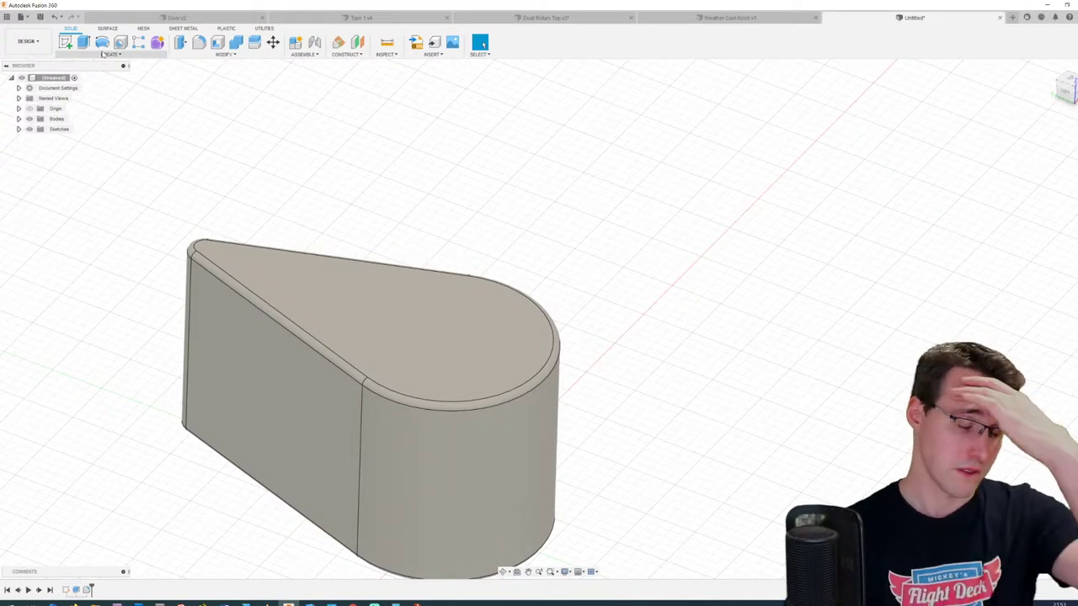
pyautogui.click(65, 42)
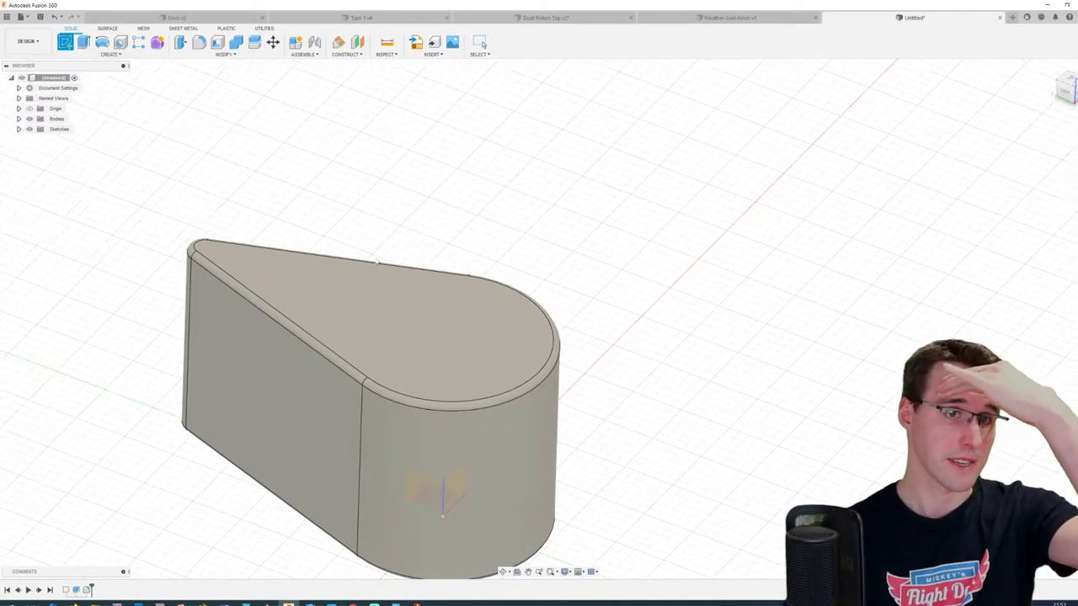
pyautogui.click(476, 352)
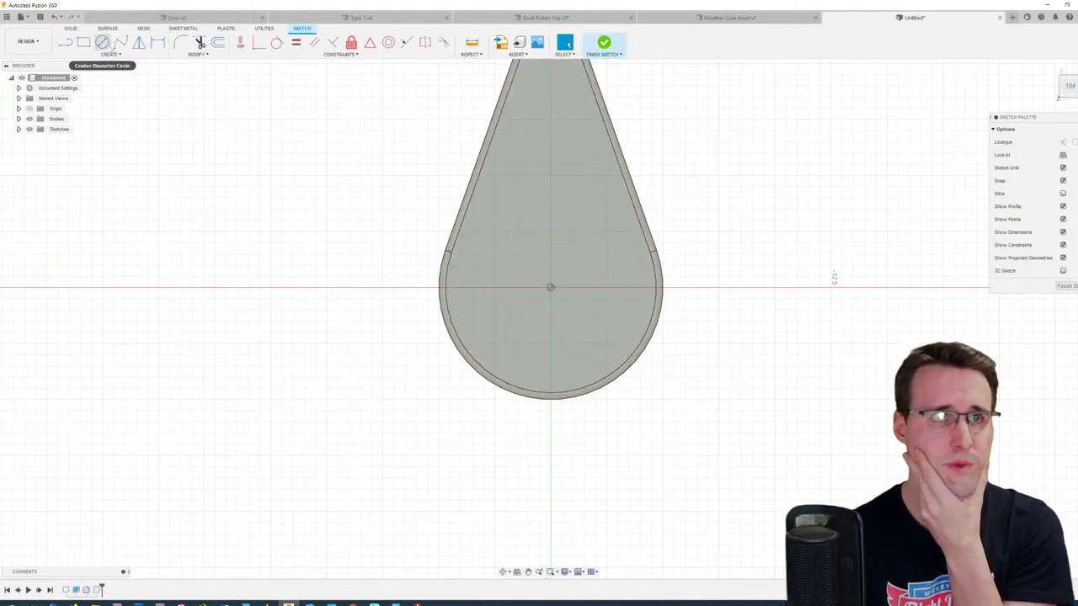
pyautogui.click(102, 42)
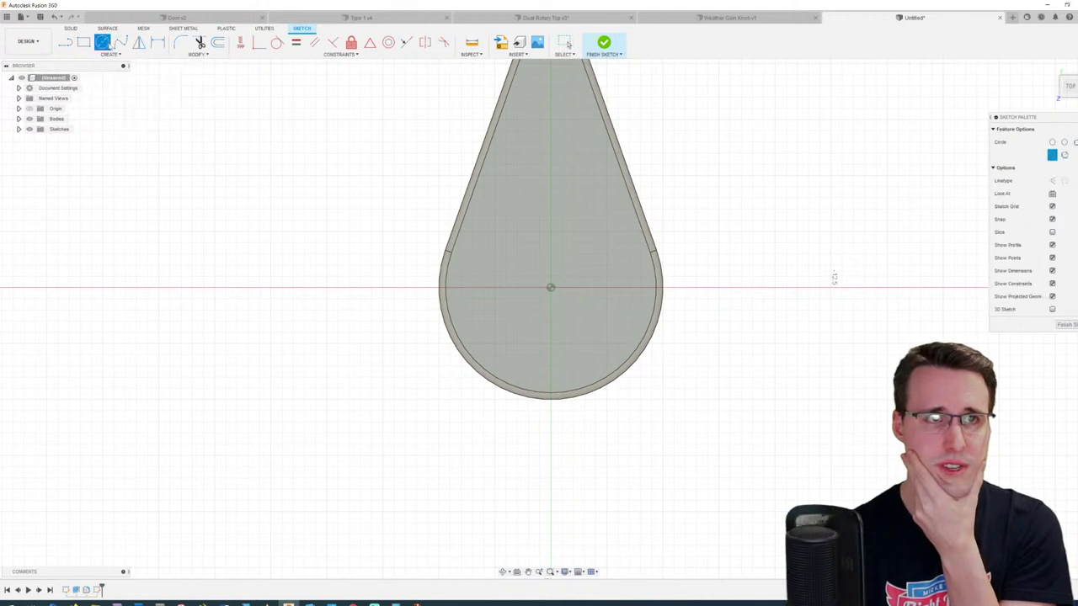
pyautogui.click(550, 288)
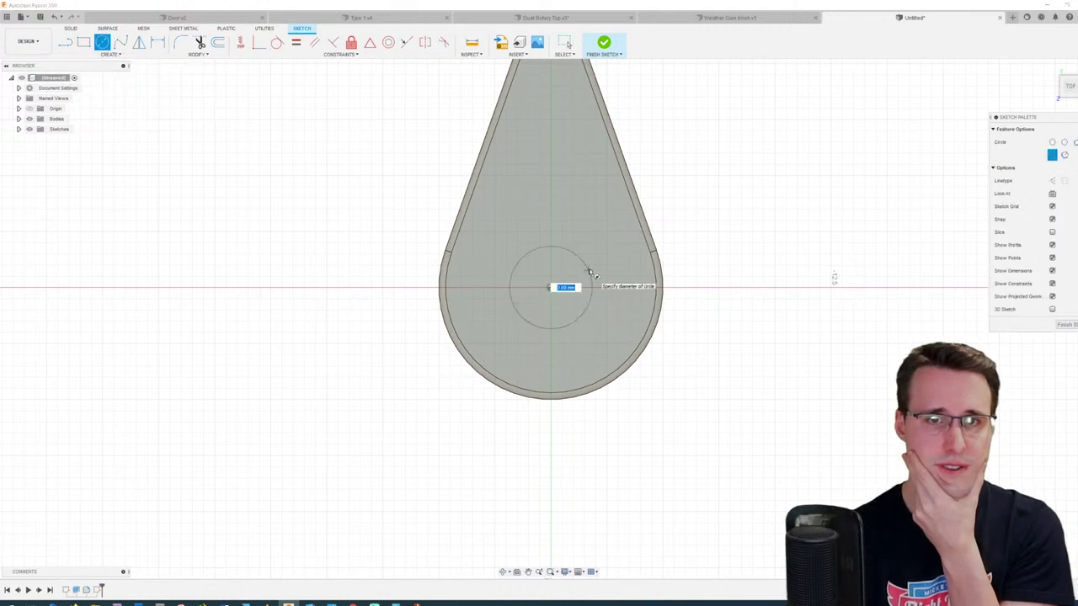
pyautogui.click(627, 245)
pyautogui.press('Escape')
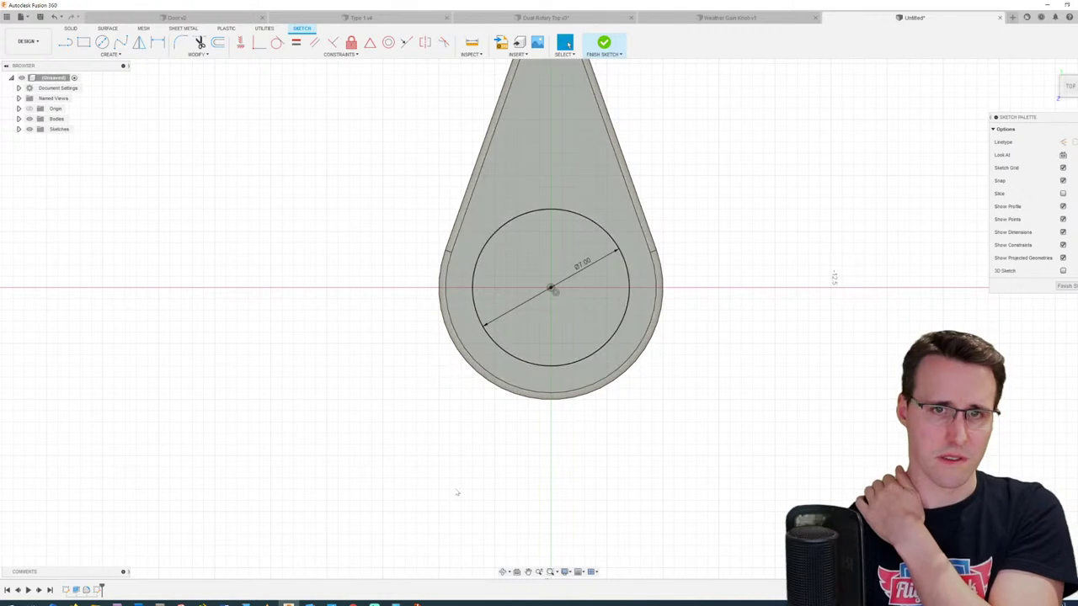
# Step: Finish the circle sketch and compare the circle's proportions with the selector knob in the reference photo
pyautogui.click(329, 604)
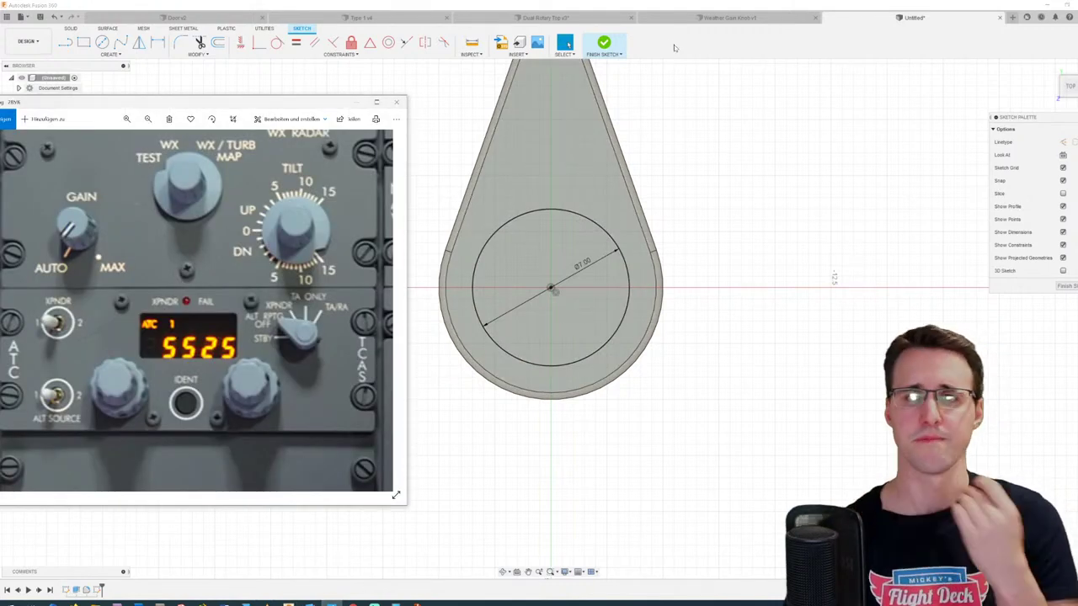
pyautogui.click(697, 8)
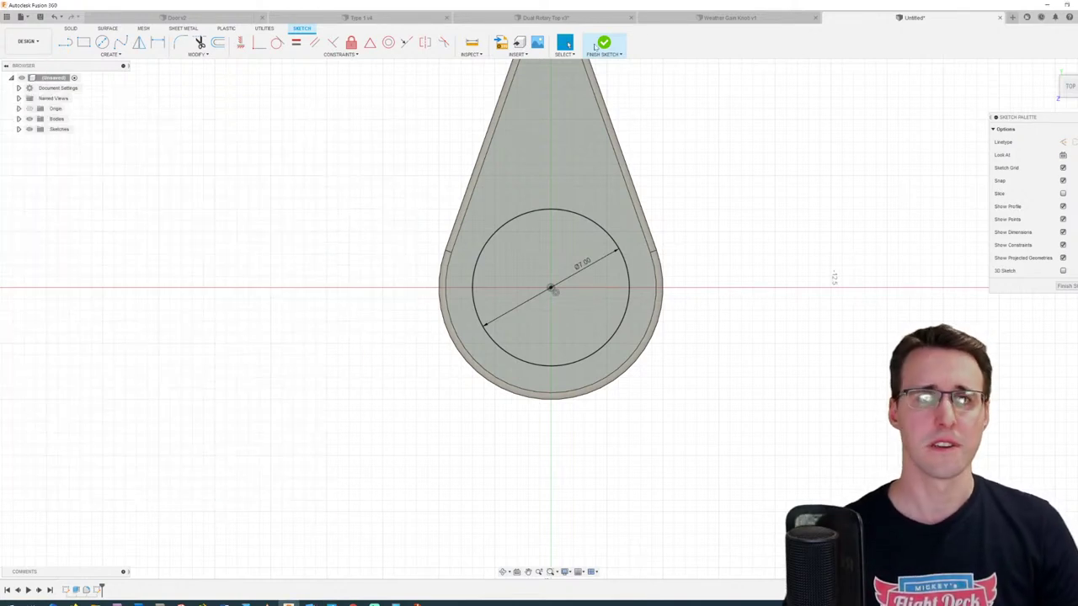
pyautogui.click(604, 44)
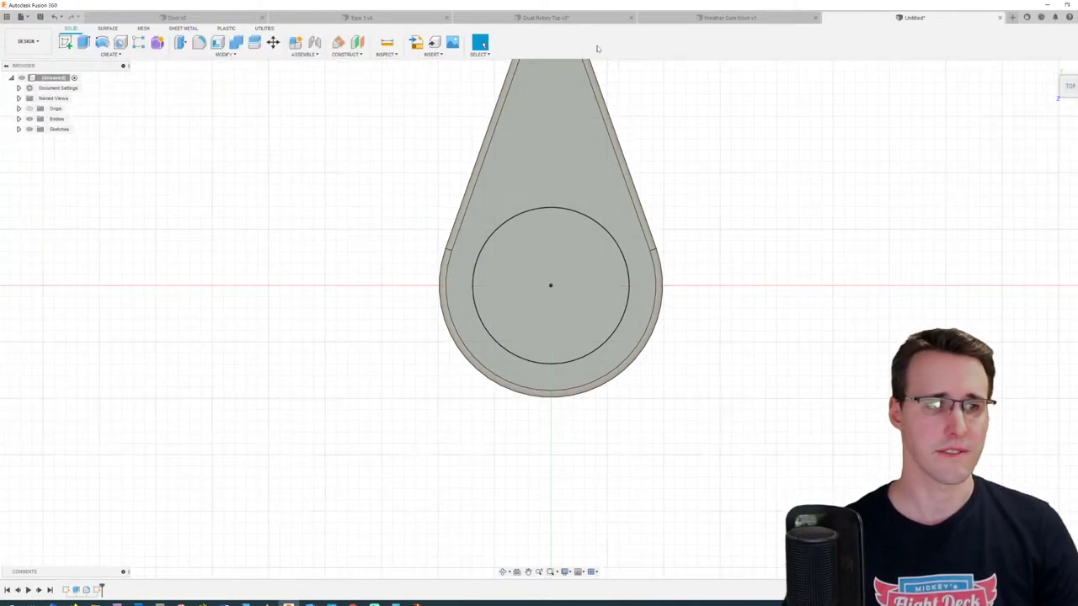
pyautogui.moveTo(325, 199)
pyautogui.keyDown('shift'); pyautogui.mouseDown(button='middle')
pyautogui.moveTo(460, 216)
pyautogui.moveTo(682, 320)
pyautogui.moveTo(639, 284)
pyautogui.moveTo(590, 329)
pyautogui.mouseUp(button='middle'); pyautogui.keyUp('shift')
pyautogui.scroll(3, 386, 316)
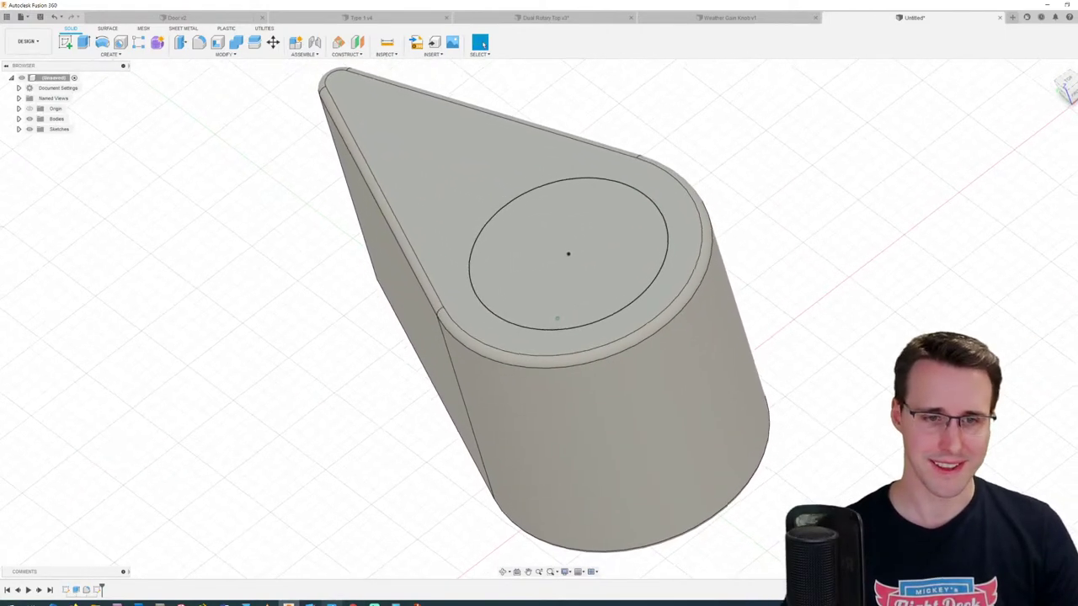
pyautogui.click(331, 603)
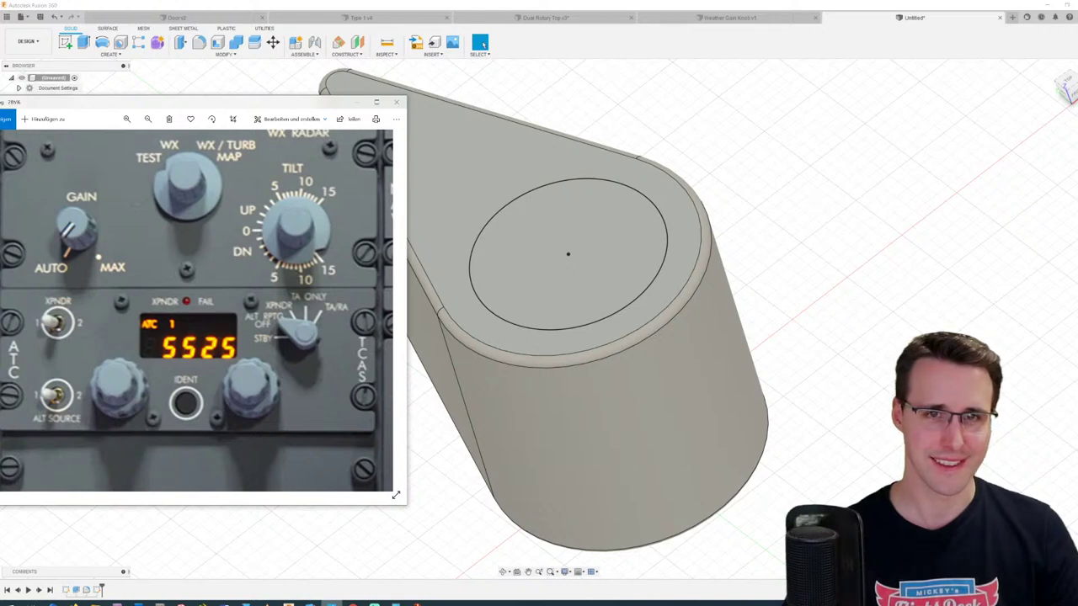
pyautogui.scroll(1, 501, 77)
pyautogui.click(580, 4)
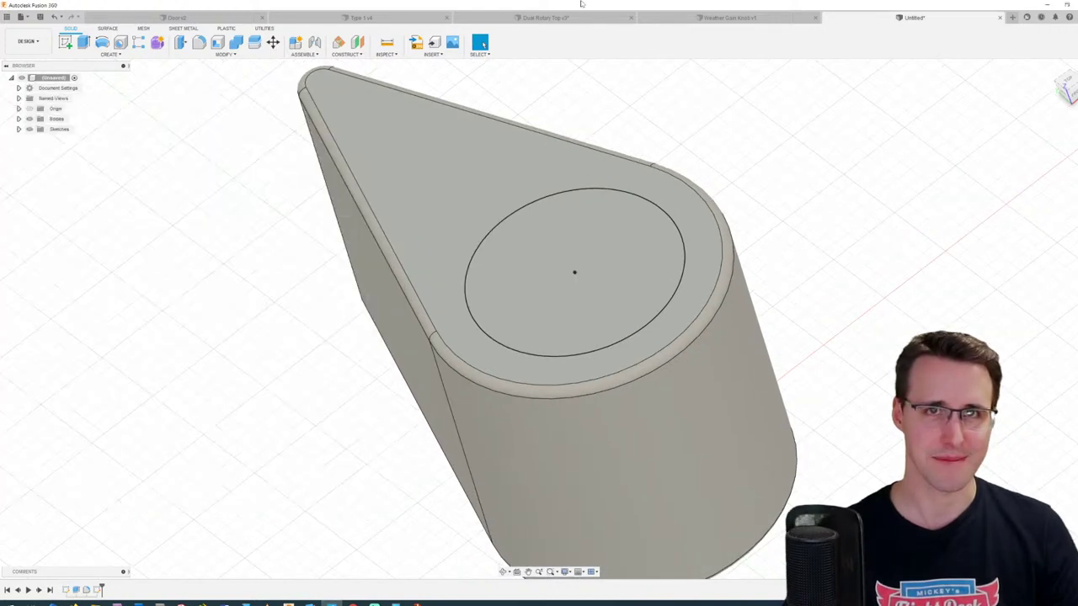
pyautogui.keyDown('shift'); pyautogui.moveTo(288, 165); pyautogui.dragTo(464, 462, button='middle'); pyautogui.keyUp('shift')
pyautogui.scroll(-1, 376, 319)
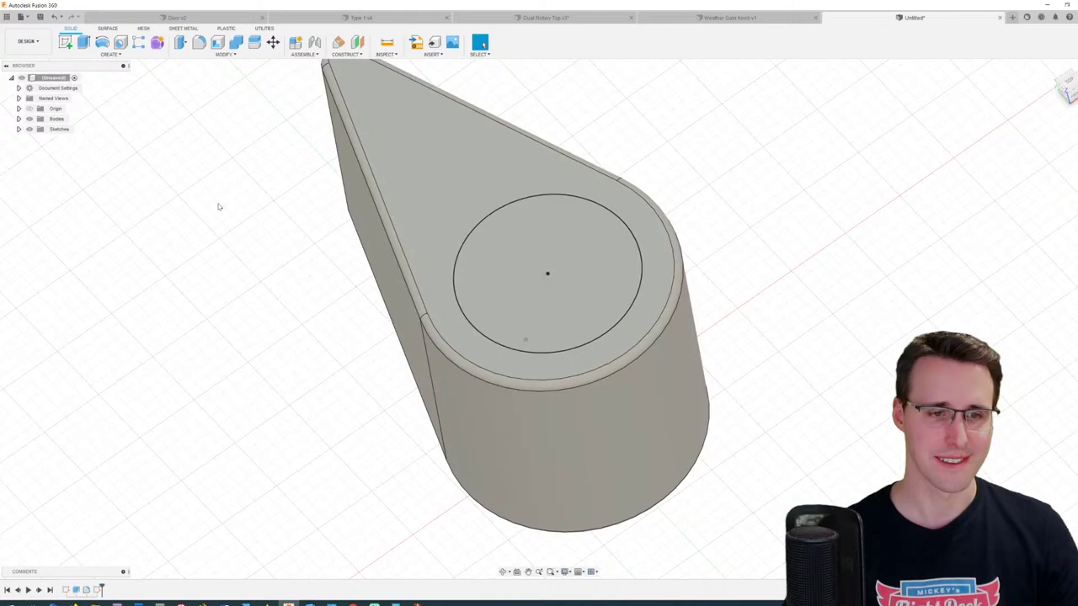
# Step: Reopen the top-face sketch, set the circle's diameter to 8 mm and finish the sketch
pyautogui.click(18, 128)
pyautogui.doubleClick(61, 149)
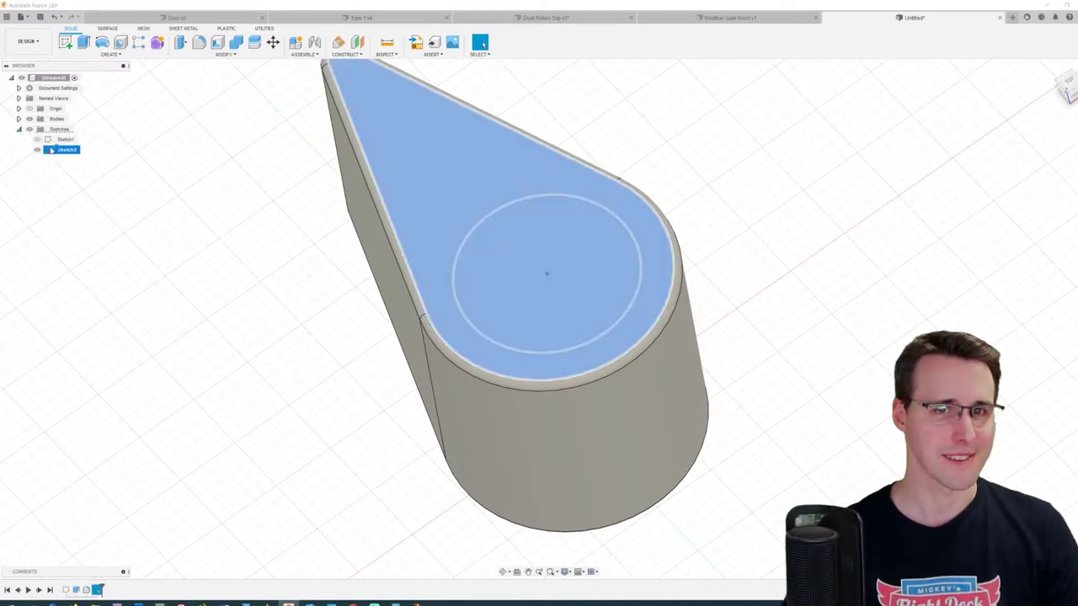
pyautogui.doubleClick(625, 241)
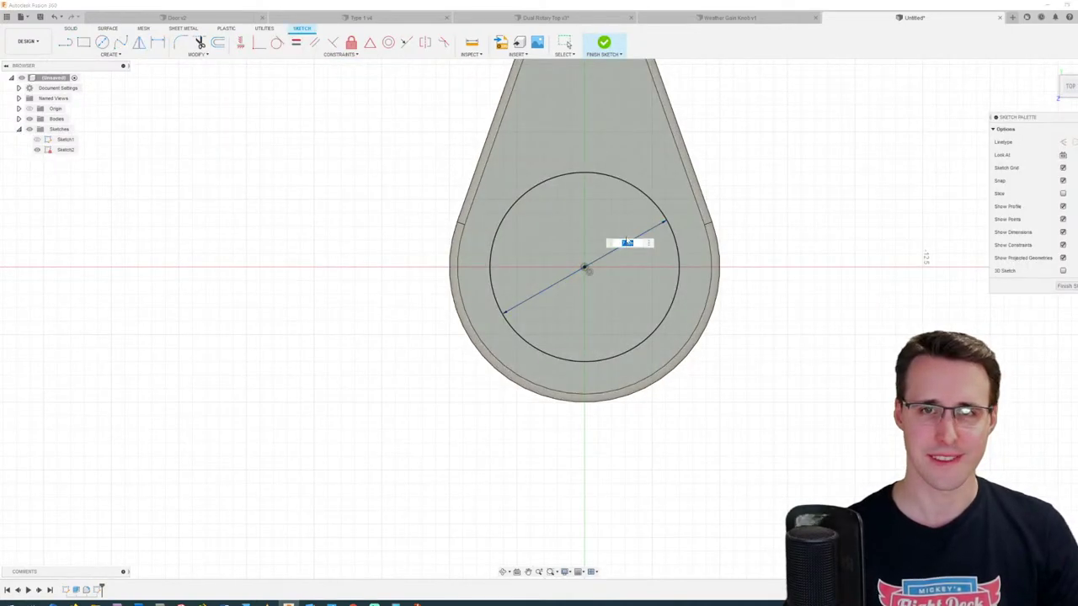
pyautogui.write('9')
pyautogui.press('Return')
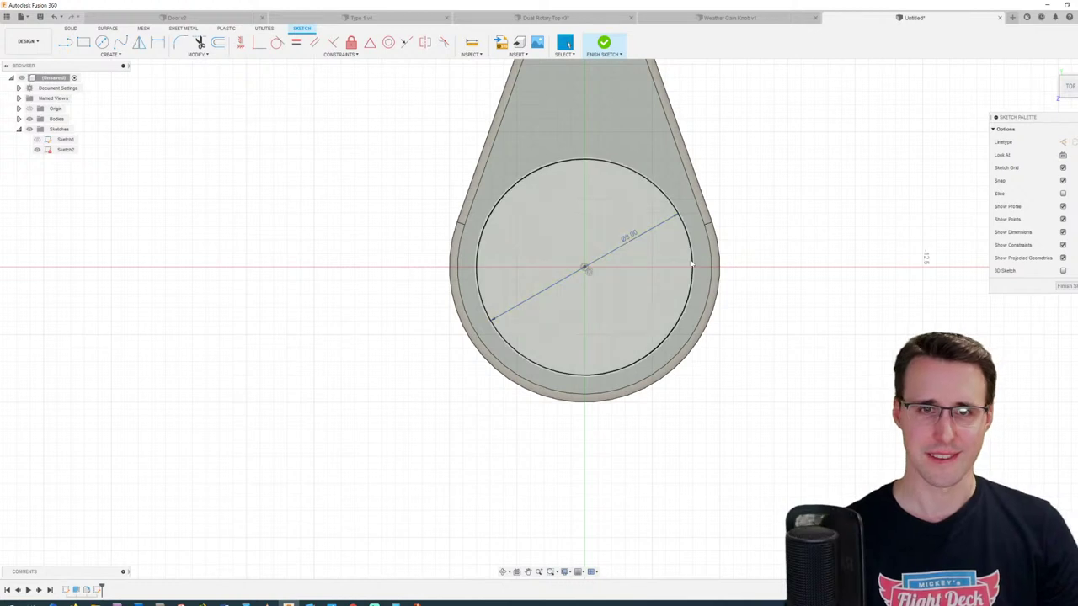
pyautogui.click(604, 43)
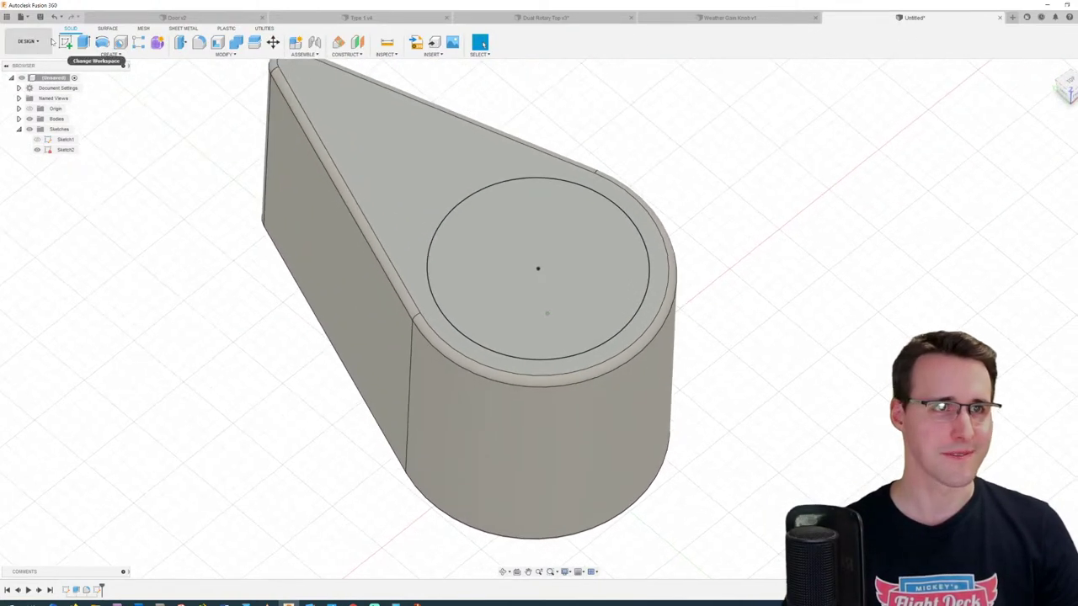
# Step: Extrude the circle on the top face upward by 1 mm, joined to the knob body
pyautogui.click(82, 43)
pyautogui.click(572, 245)
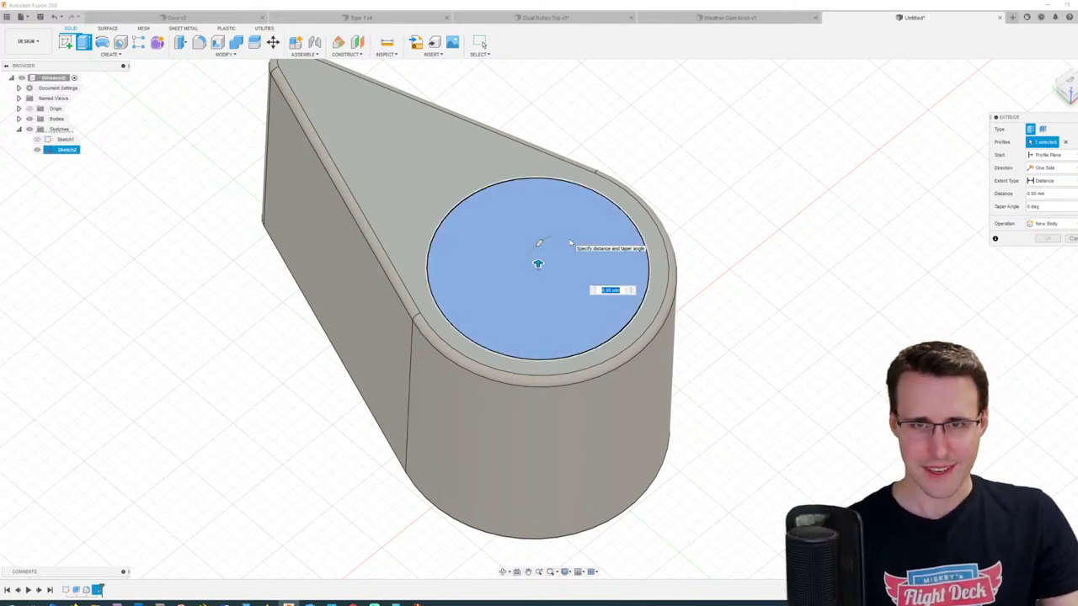
pyautogui.write('2')
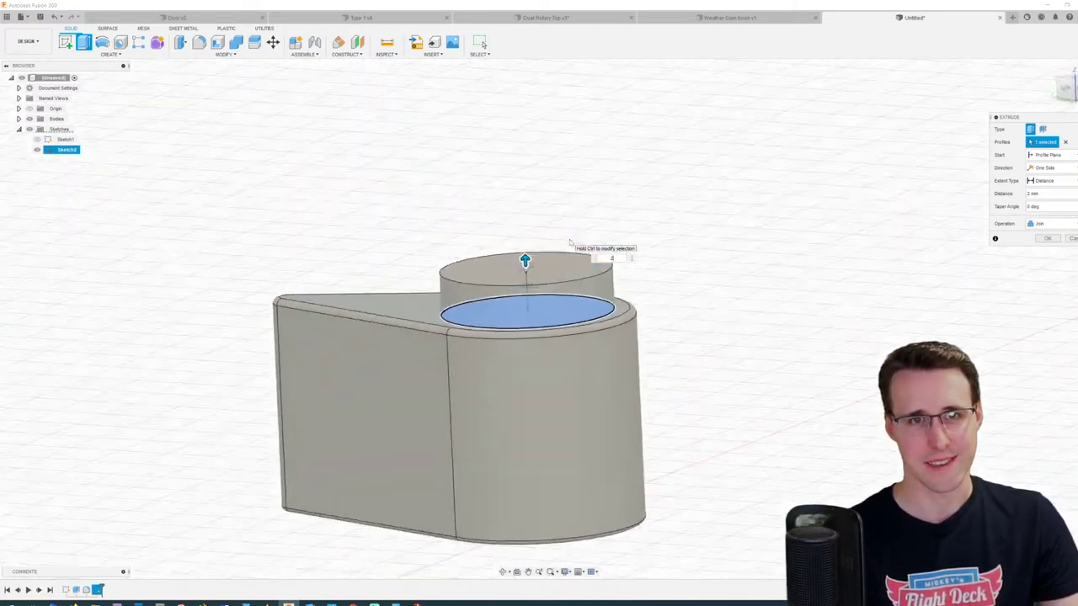
pyautogui.press('BackSpace')
pyautogui.write('3')
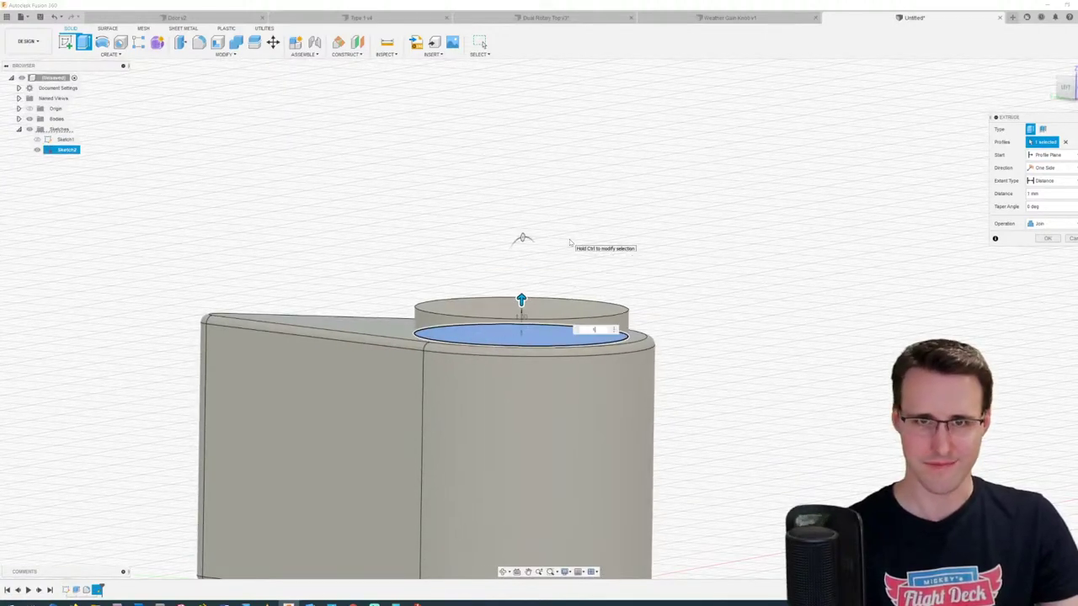
pyautogui.press('BackSpace')
pyautogui.write('1')
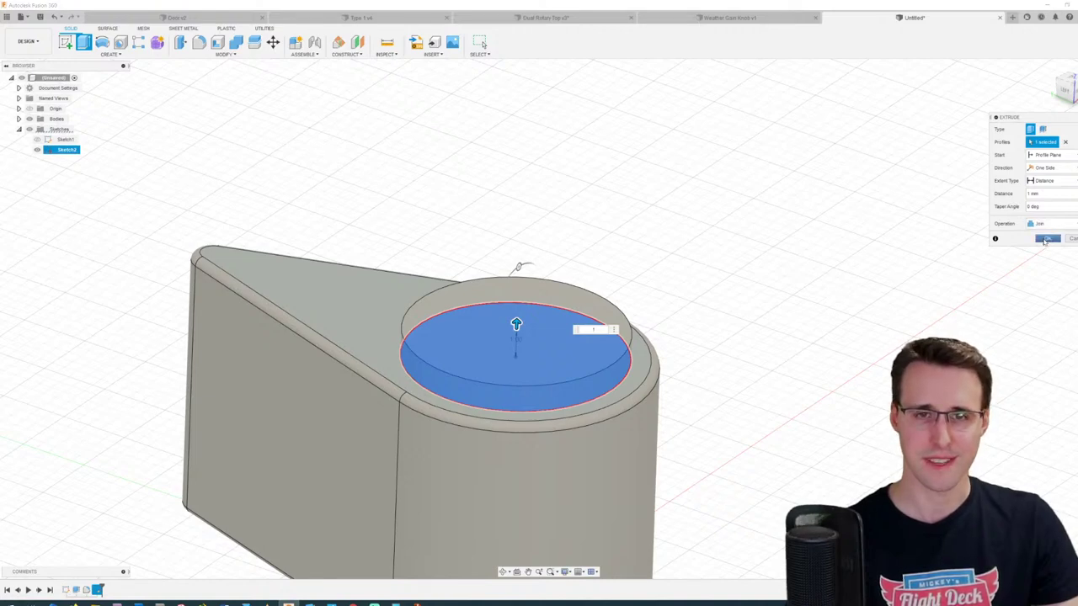
pyautogui.click(1044, 240)
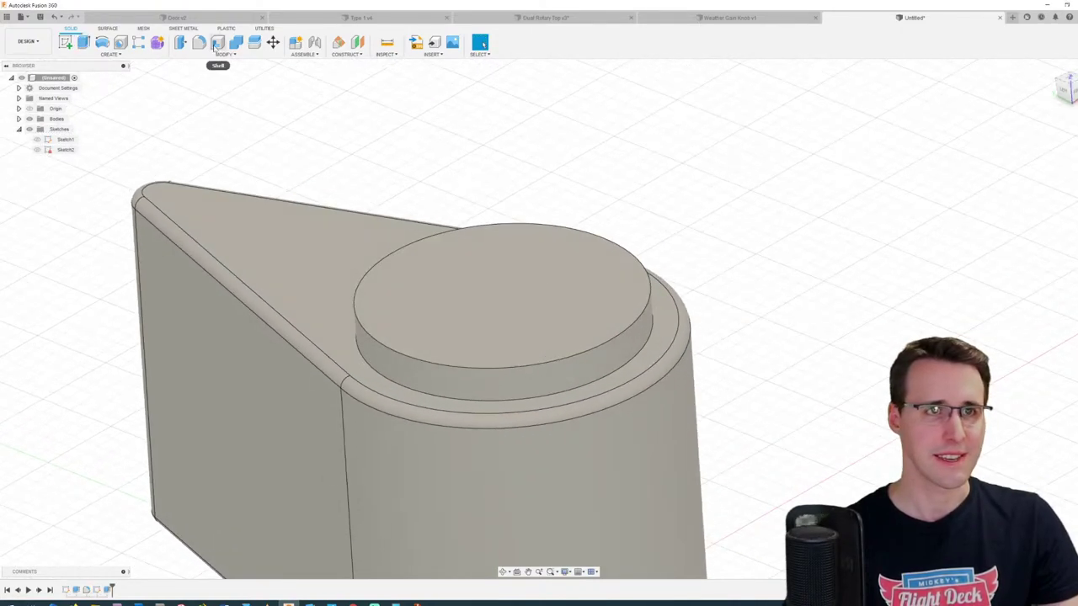
# Step: Fillet the top edge of the raised circular cap with a 0.3 mm radius
pyautogui.click(198, 42)
pyautogui.click(509, 310)
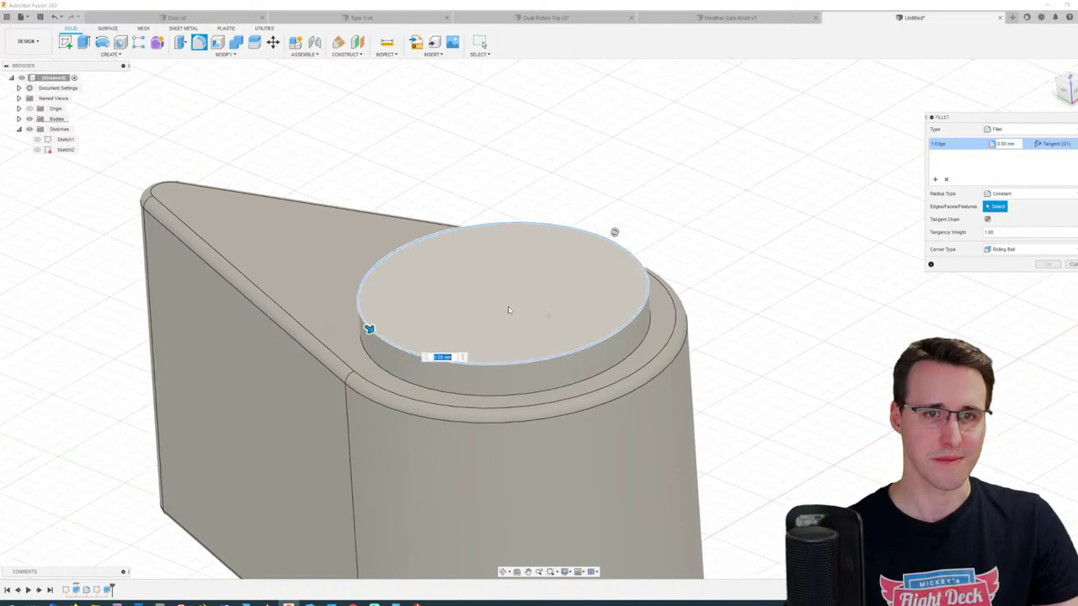
pyautogui.write('0.3')
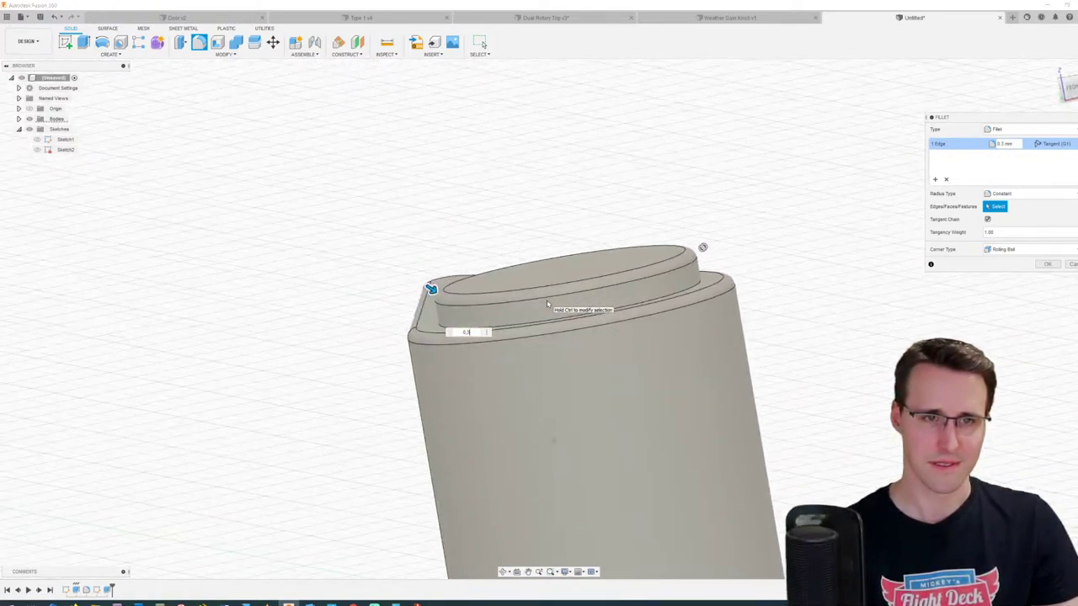
pyautogui.press('Return')
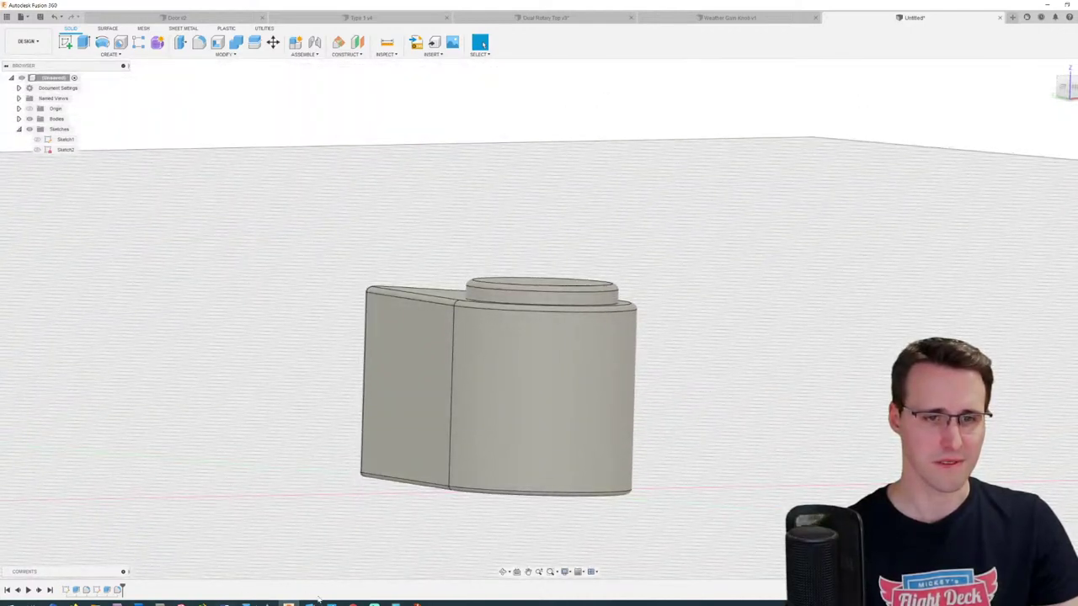
# Step: Compare the raised cap with the selector knob in the reference photo and set the cap's extrusion distance to 0.5 mm
pyautogui.moveTo(331, 601)
pyautogui.click(333, 552)
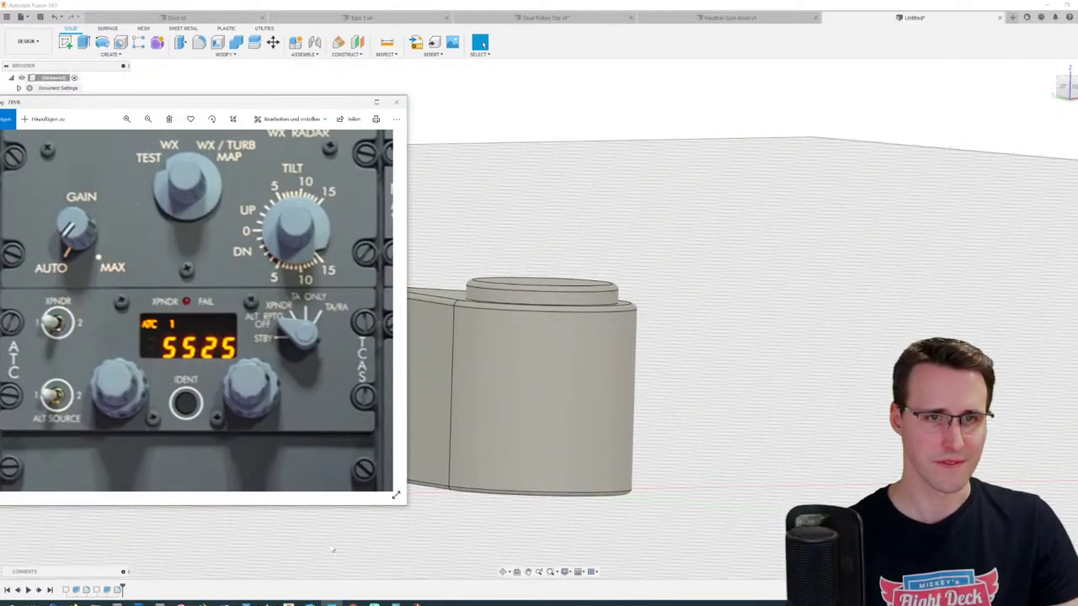
pyautogui.click(557, 5)
pyautogui.keyDown('shift'); pyautogui.moveTo(536, 142); pyautogui.dragTo(530, 165, button='middle'); pyautogui.keyUp('shift')
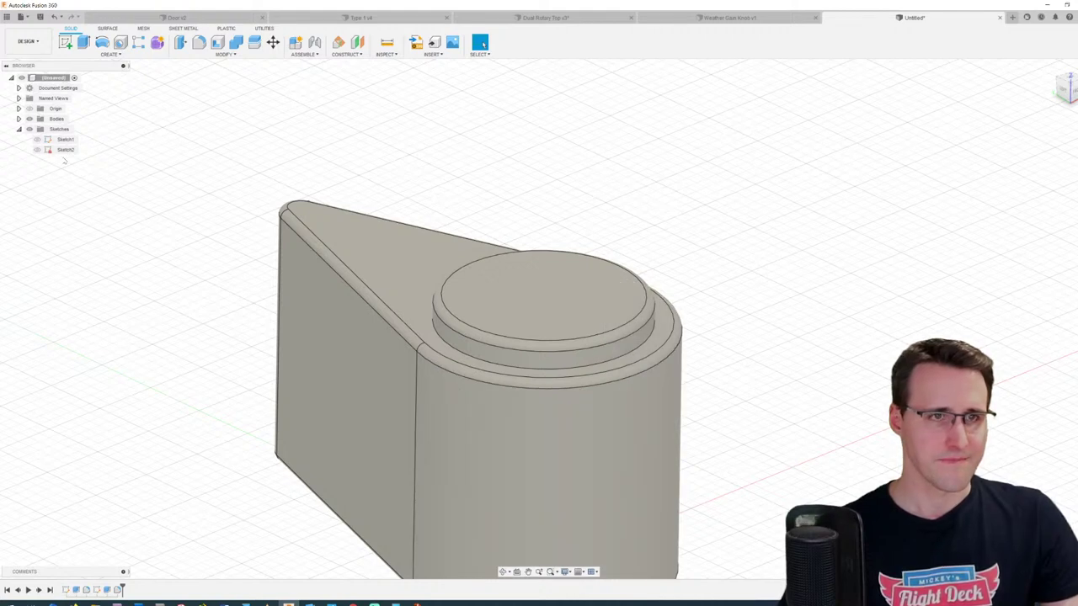
pyautogui.doubleClick(103, 591)
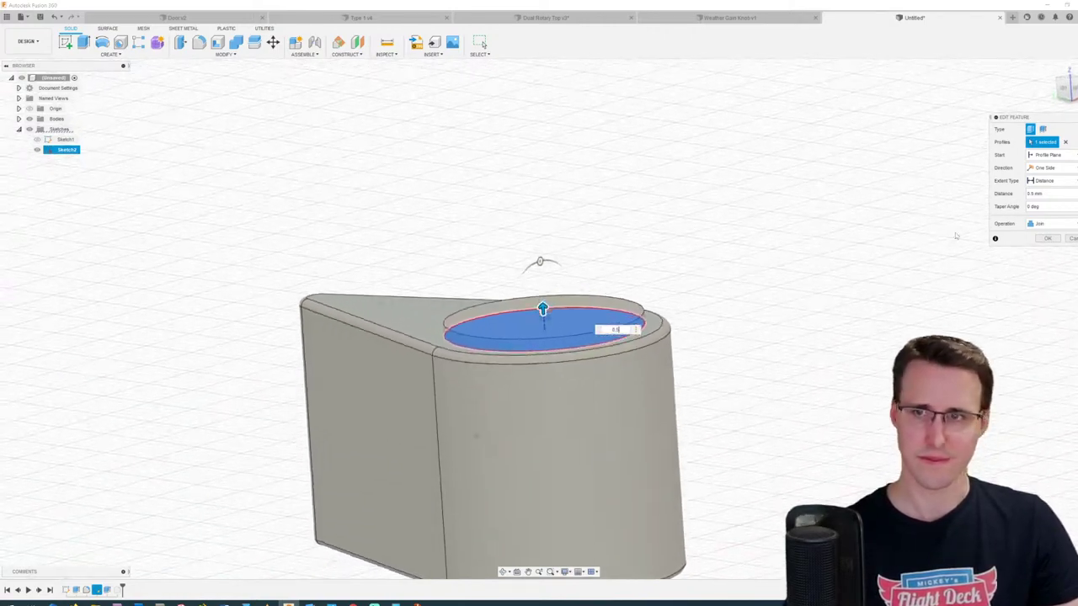
pyautogui.click(1048, 240)
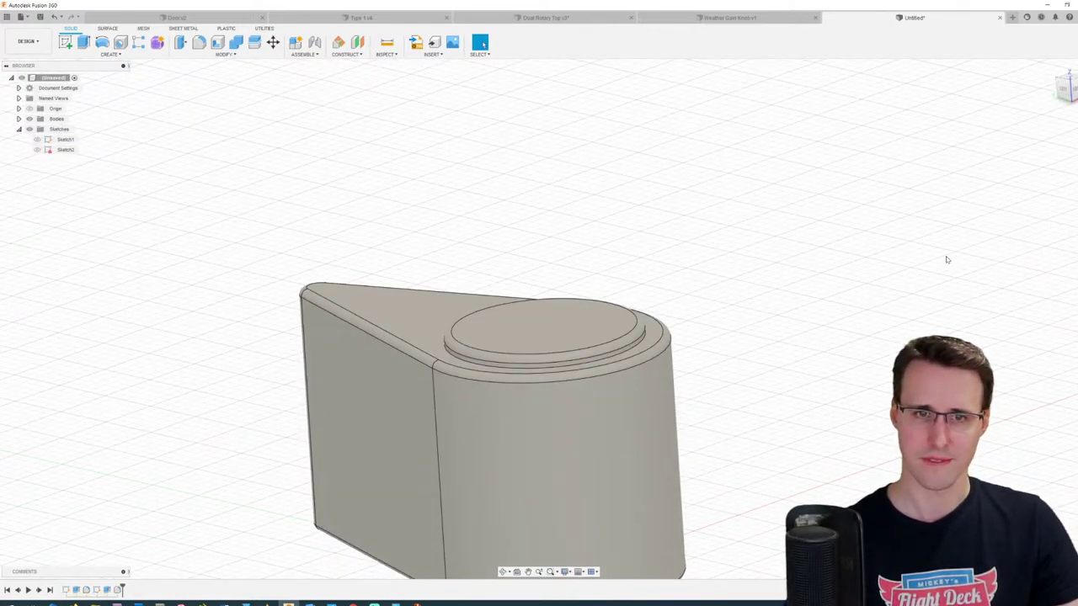
pyautogui.keyDown('shift'); pyautogui.moveTo(946, 256); pyautogui.dragTo(942, 256, button='middle'); pyautogui.keyUp('shift')
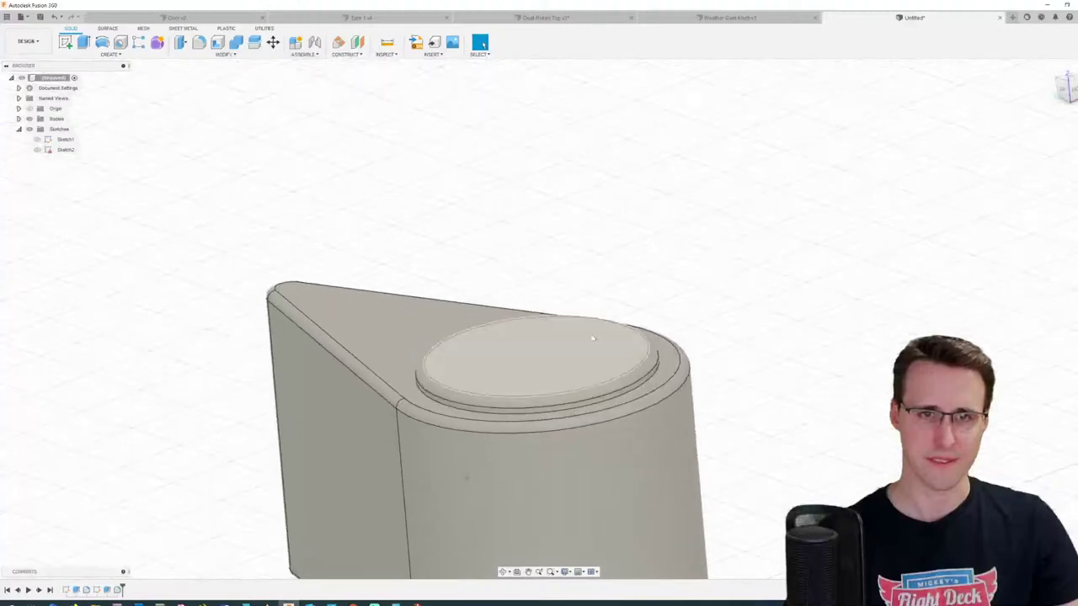
# Step: Set the extrusion distance of the raised circular cap to 0.7 mm
pyautogui.doubleClick(107, 590)
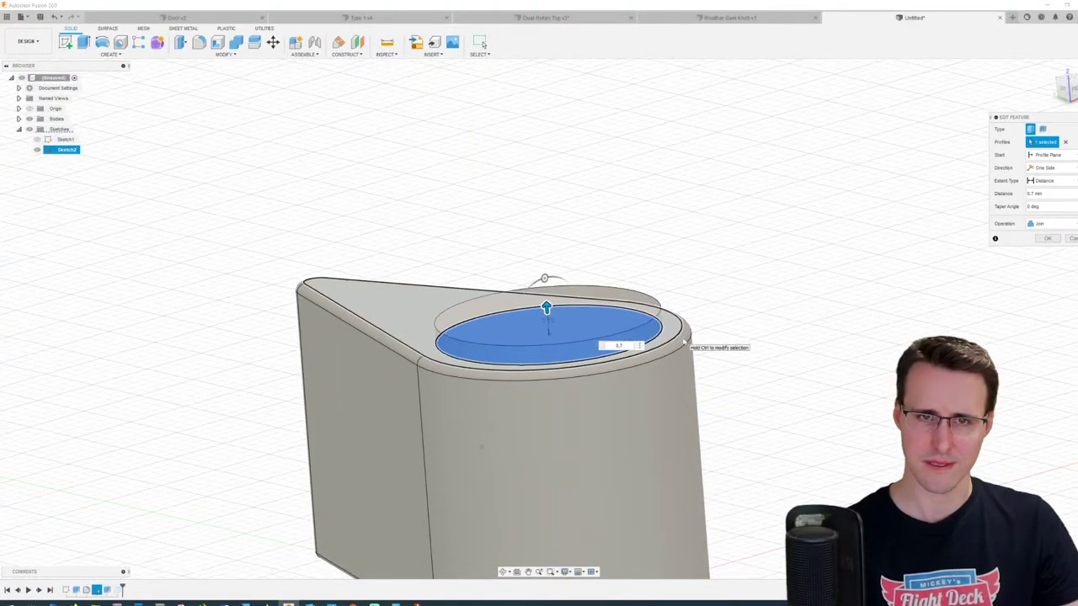
pyautogui.press('Return')
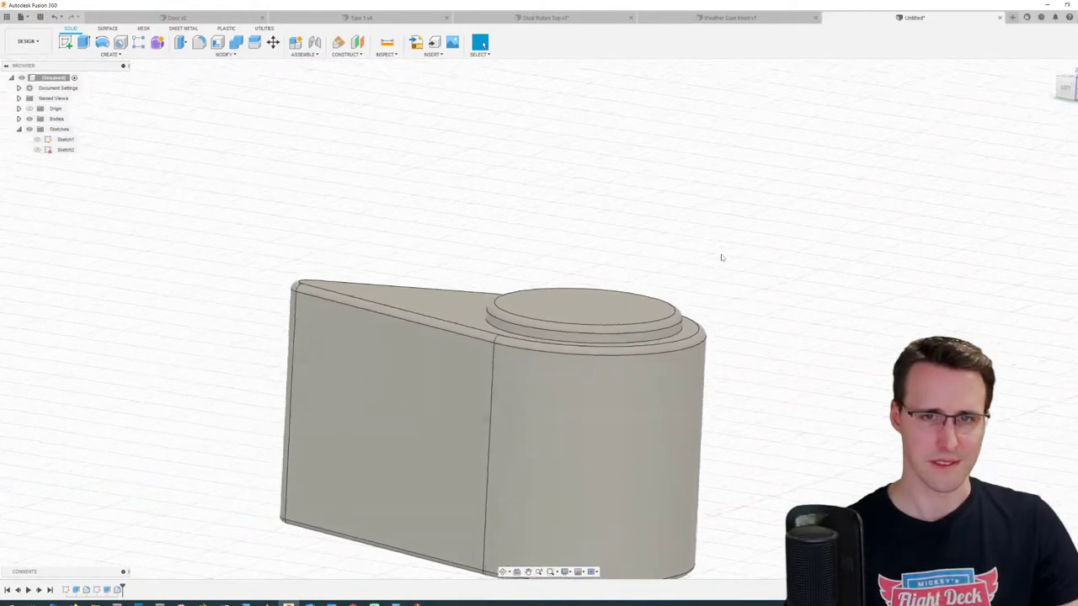
pyautogui.keyDown('shift'); pyautogui.moveTo(721, 258); pyautogui.dragTo(698, 250, button='middle'); pyautogui.keyUp('shift')
pyautogui.scroll(-3, 721, 258)
pyautogui.scroll(3, 698, 250)
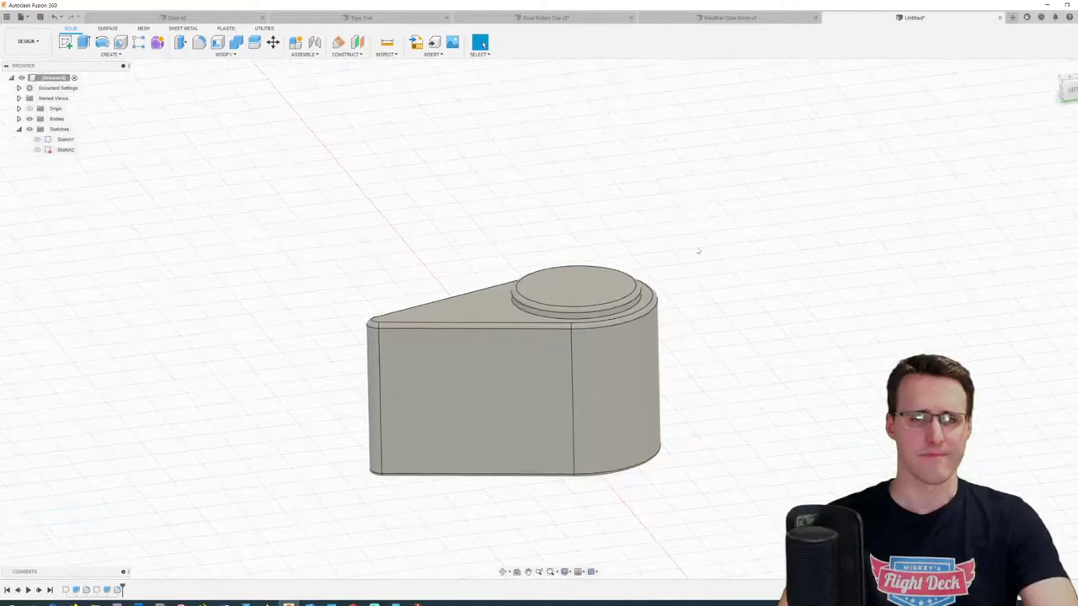
# Step: Apply the RAL 7047 appearance from the favorites to the whole knob body
pyautogui.press('a')
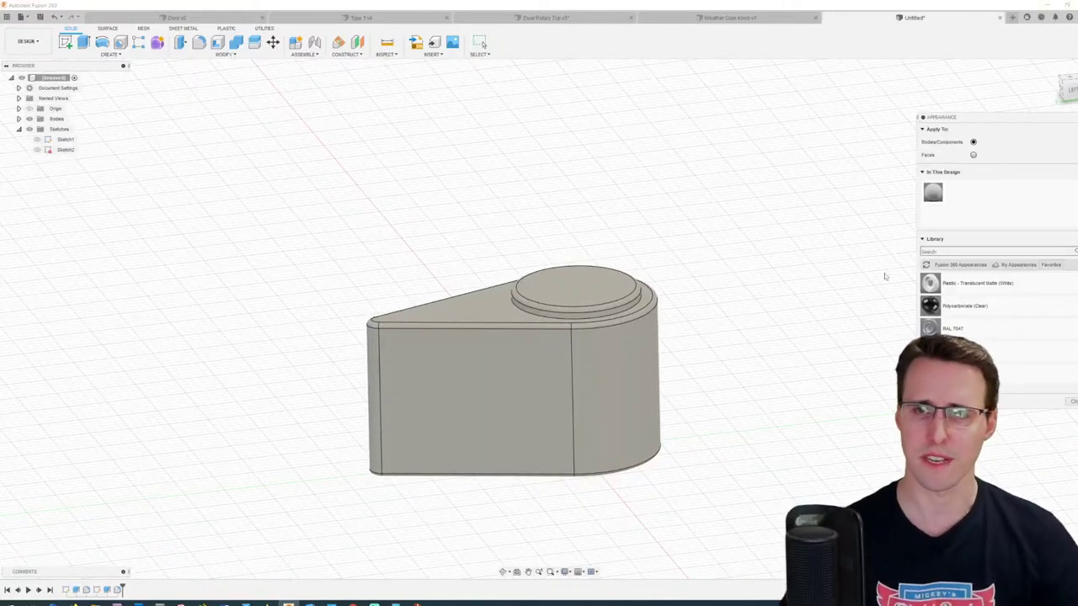
pyautogui.moveTo(972, 337); pyautogui.dragTo(553, 362)
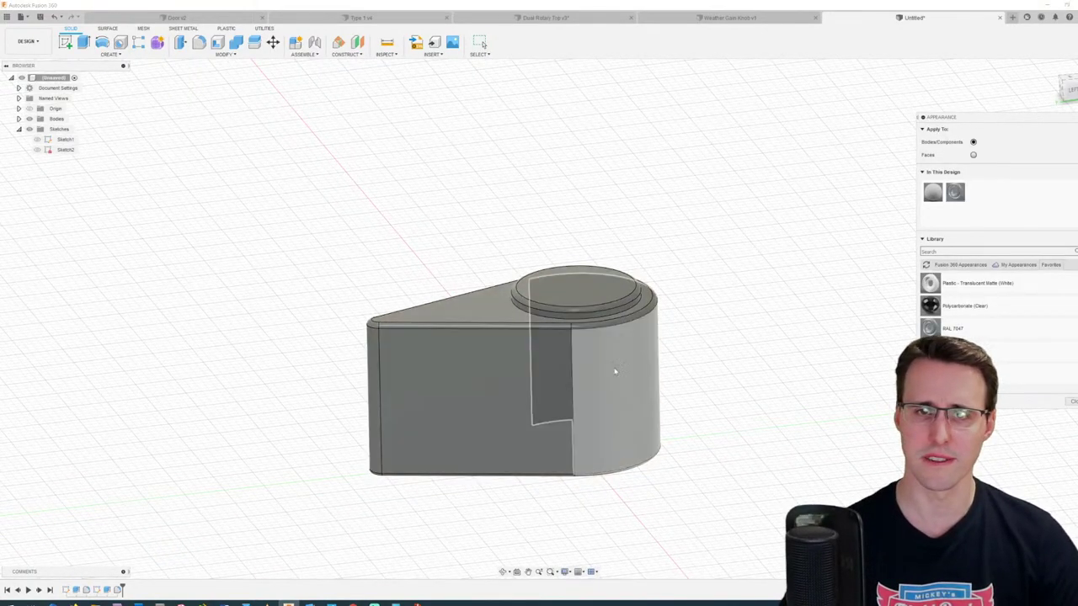
pyautogui.click(1071, 402)
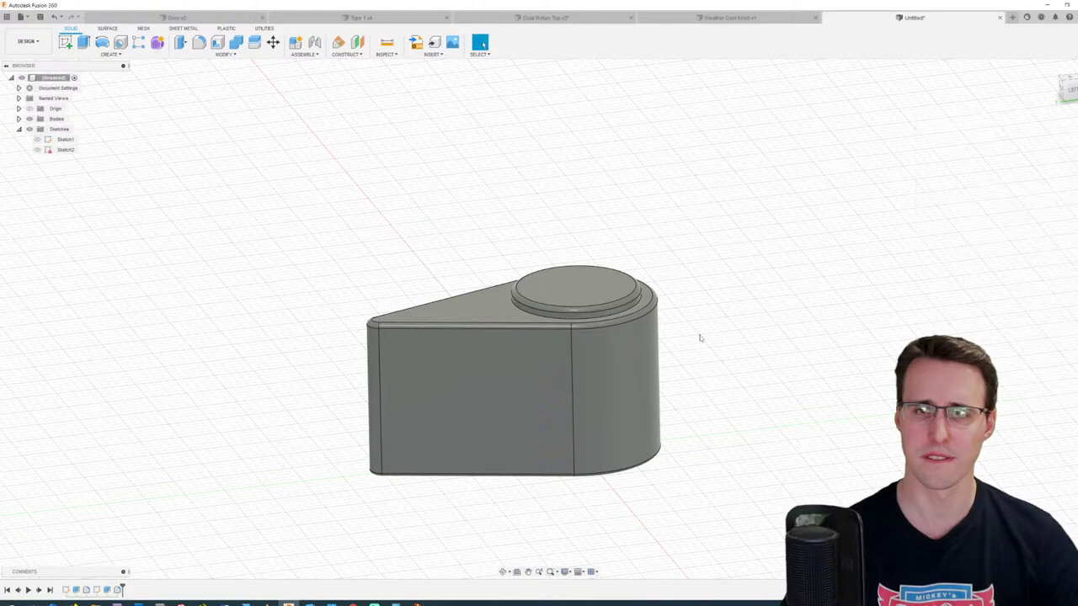
pyautogui.scroll(-5, 752, 307)
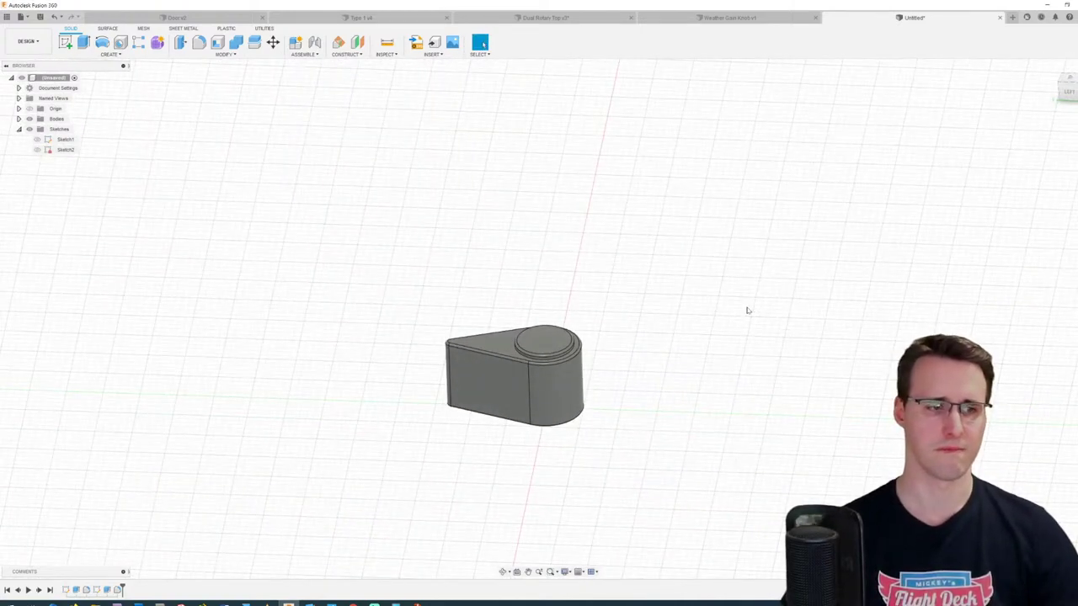
pyautogui.scroll(5, 746, 310)
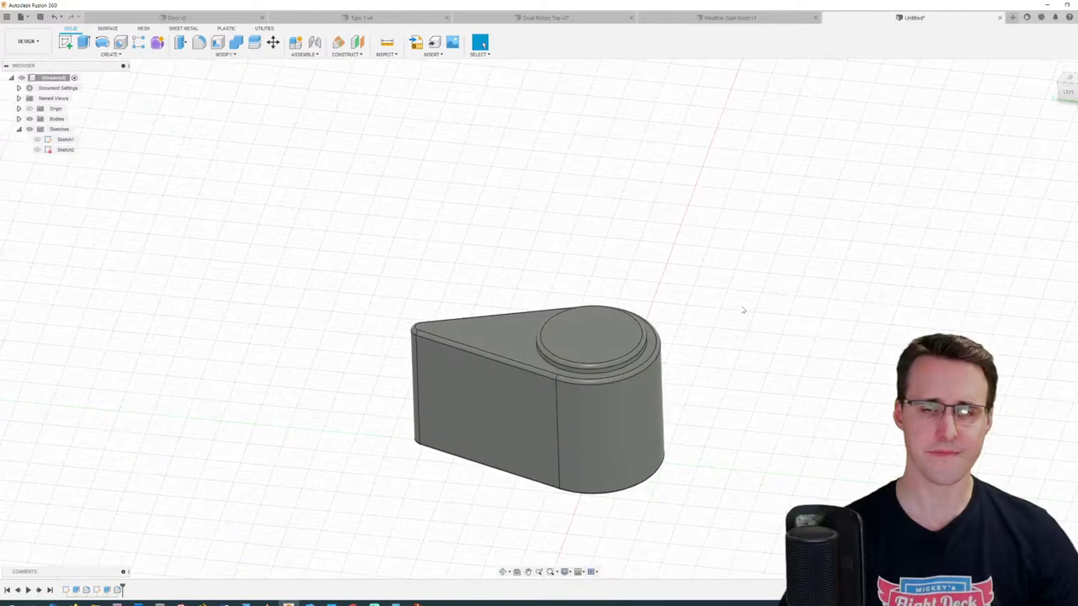
# Step: Sketch a 6.2 mm diameter circle centred on the origin on the knob's bottom face and finish the sketch
pyautogui.keyDown('shift'); pyautogui.moveTo(743, 311); pyautogui.dragTo(737, 310, button='middle'); pyautogui.keyUp('shift')
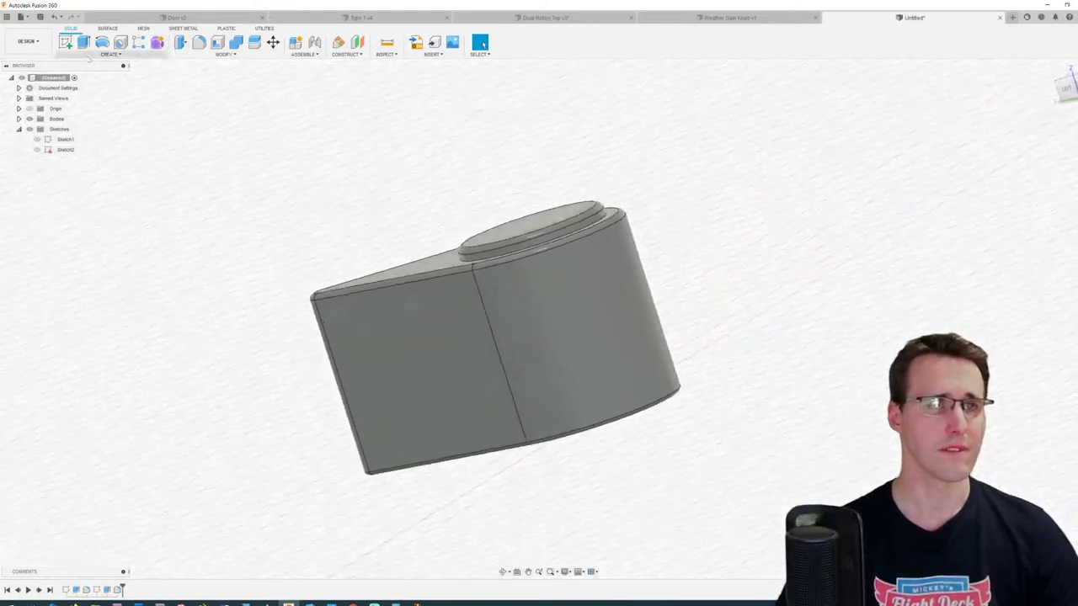
pyautogui.click(66, 42)
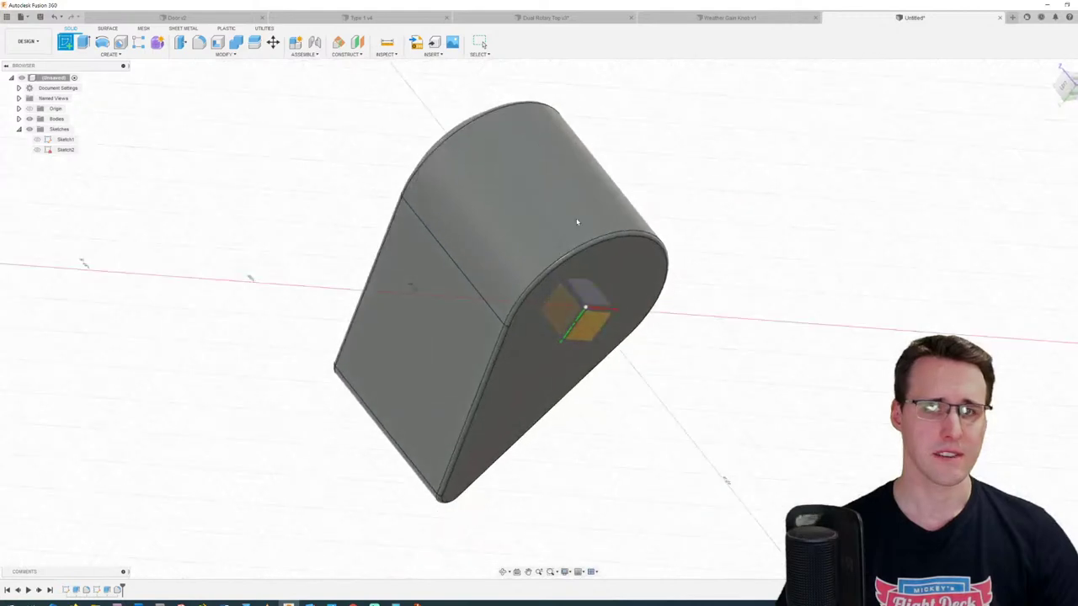
pyautogui.click(594, 267)
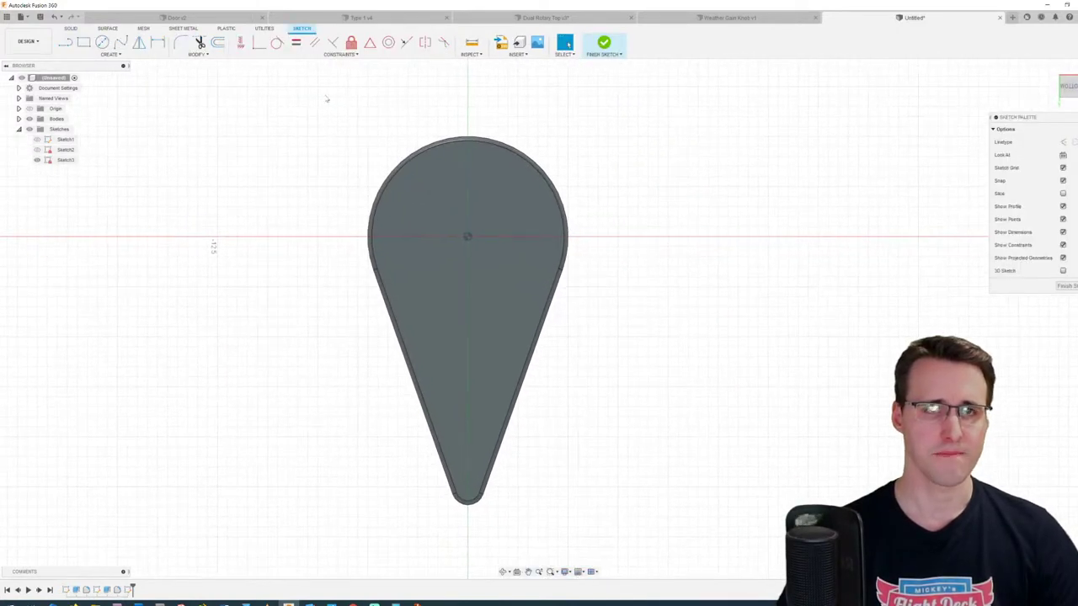
pyautogui.click(102, 42)
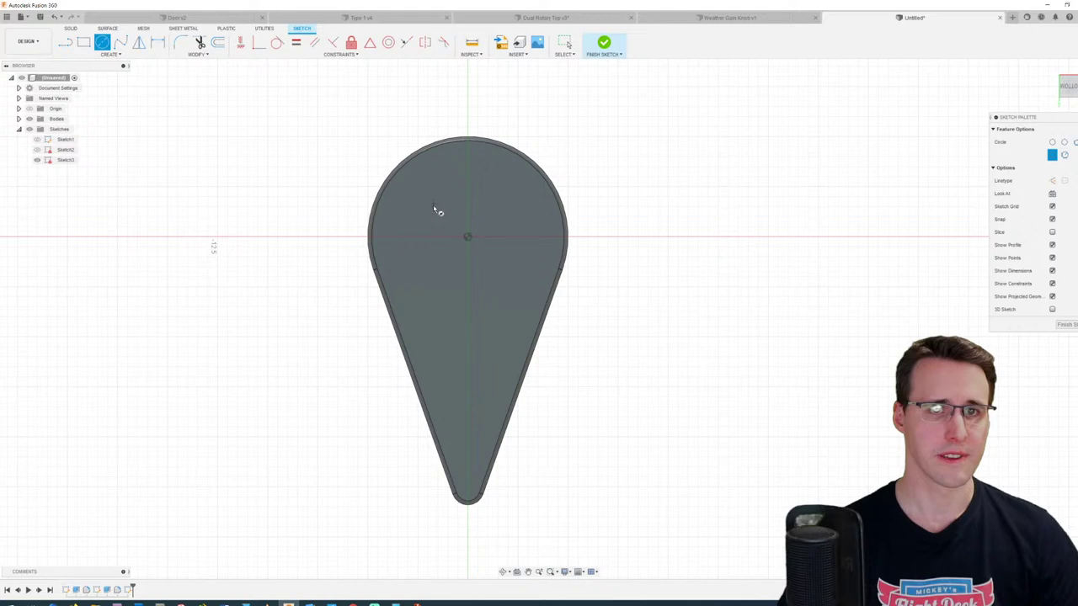
pyautogui.click(469, 237)
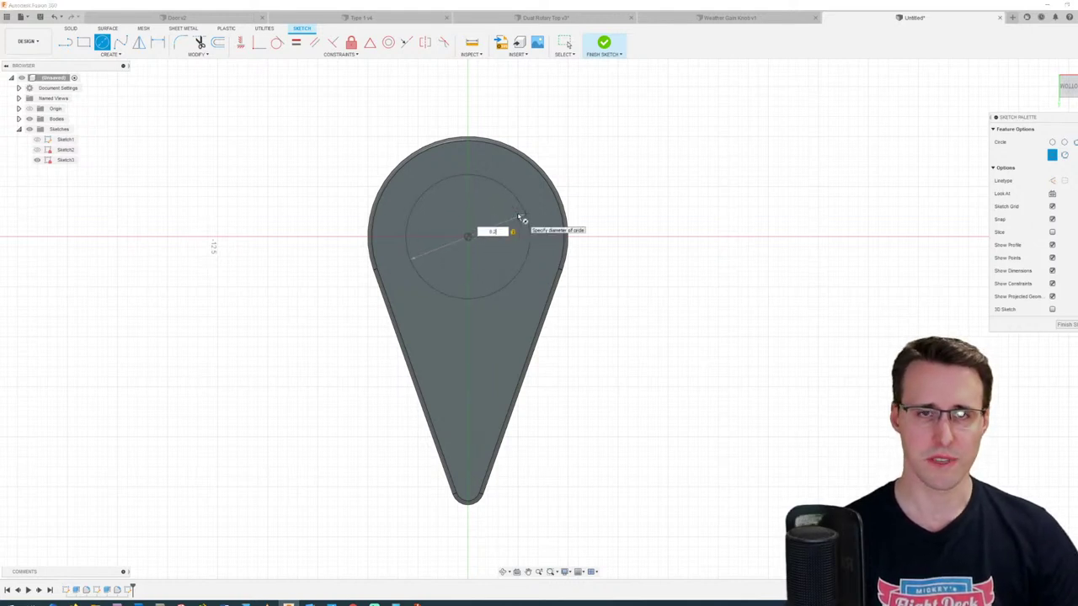
pyautogui.press('Return')
pyautogui.press('Escape')
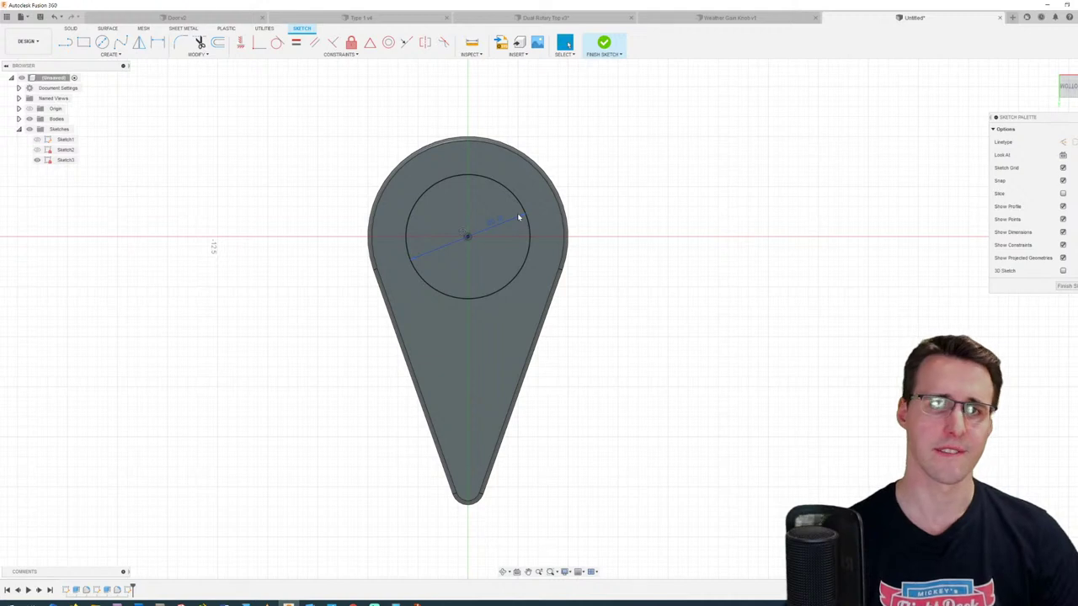
pyautogui.click(603, 42)
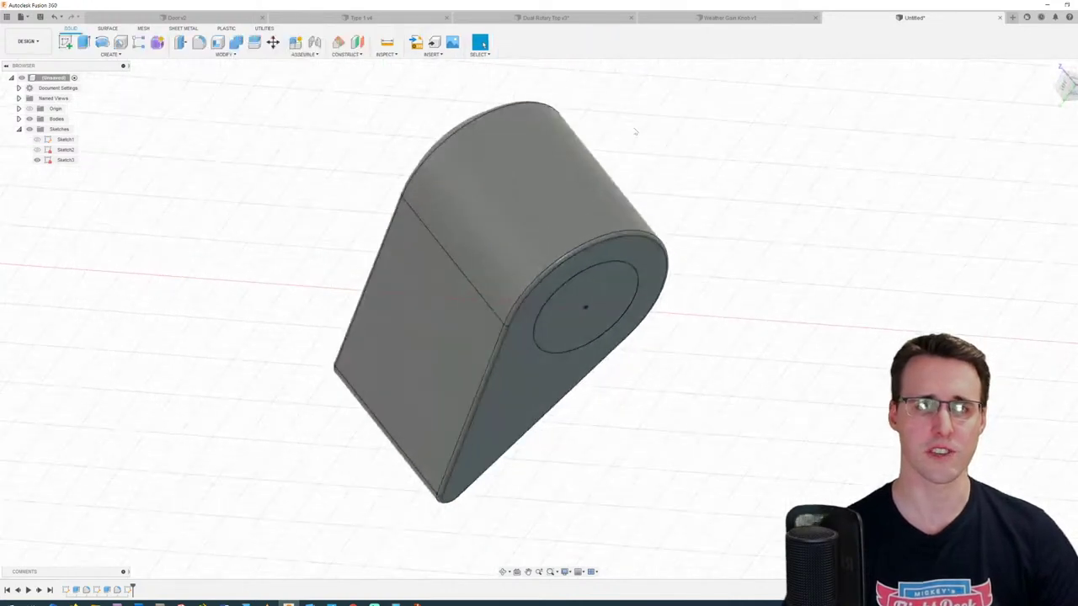
# Step: Cut the bottom circle 8 mm deep into the knob body and compare the knob with the reference photo
pyautogui.click(83, 42)
pyautogui.scroll(4, 589, 295)
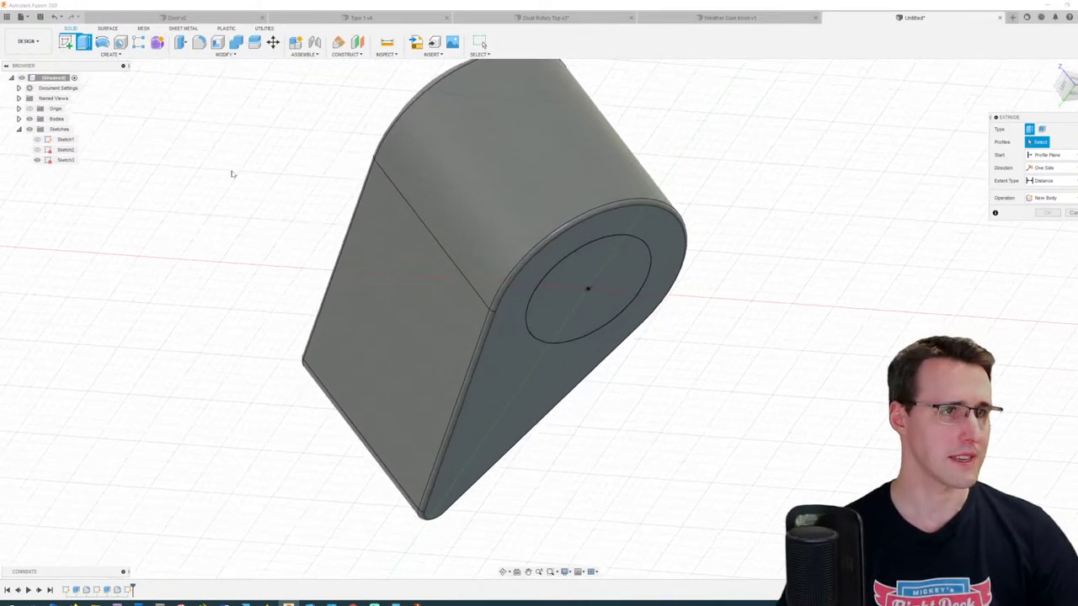
pyautogui.click(587, 281)
pyautogui.keyDown('shift'); pyautogui.moveTo(622, 293); pyautogui.dragTo(595, 325, button='middle'); pyautogui.keyUp('shift')
pyautogui.moveTo(592, 324); pyautogui.dragTo(583, 163)
pyautogui.scroll(-4, 539, 188)
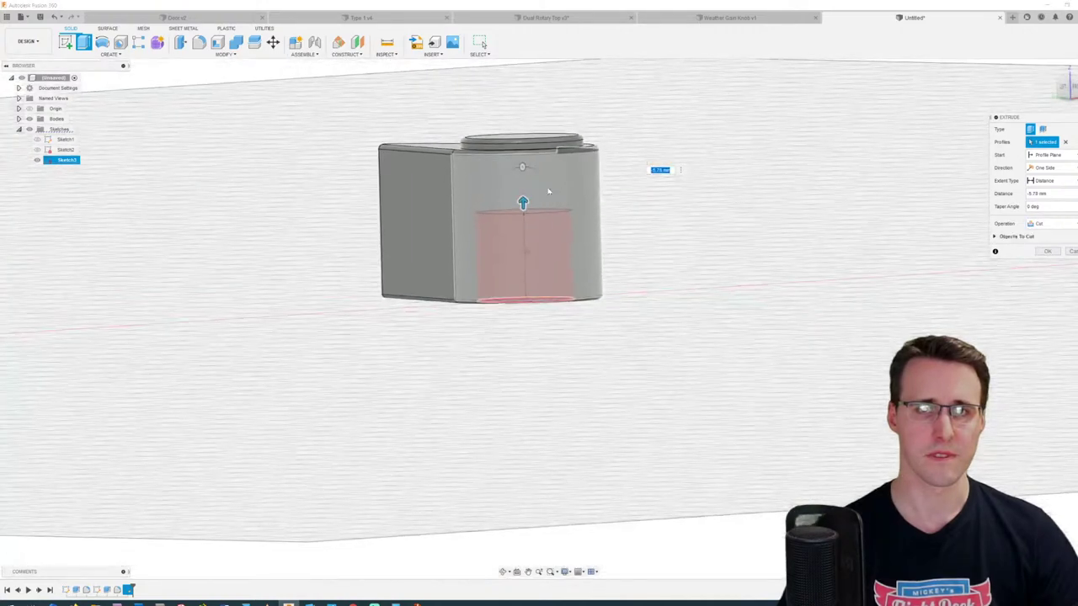
pyautogui.moveTo(522, 193); pyautogui.dragTo(523, 172)
pyautogui.write('-4')
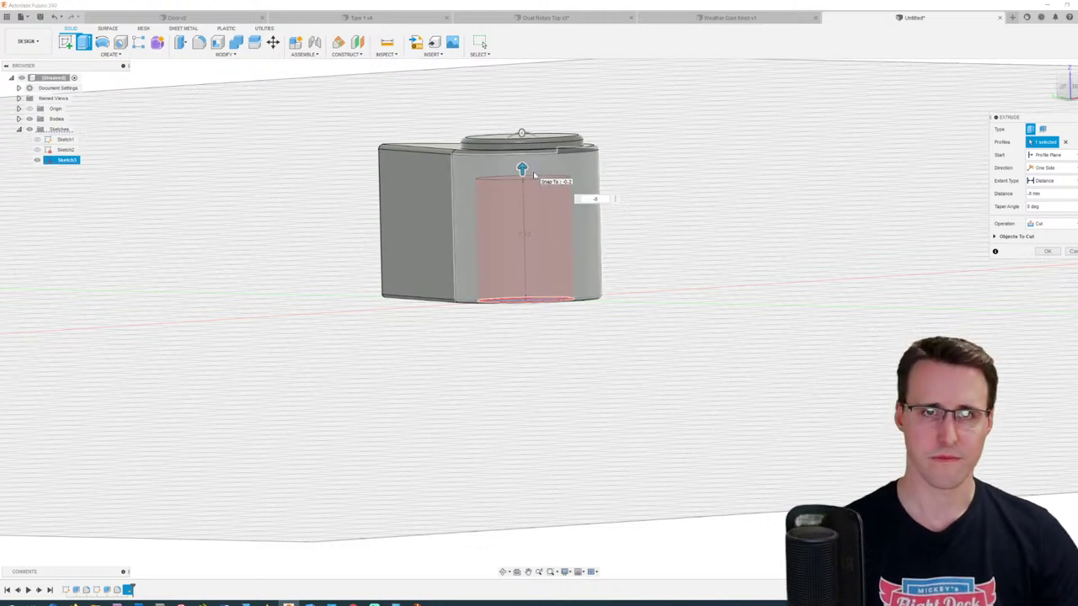
pyautogui.press('Return')
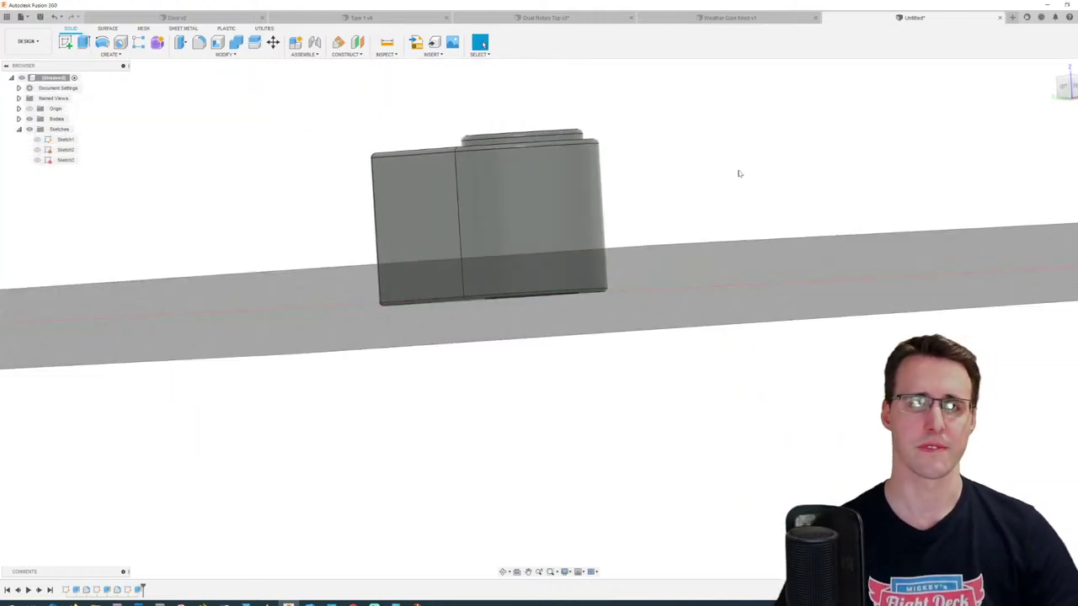
pyautogui.moveTo(739, 173)
pyautogui.keyDown('shift'); pyautogui.mouseDown(button='middle')
pyautogui.moveTo(755, 159)
pyautogui.moveTo(739, 157)
pyautogui.mouseUp(button='middle'); pyautogui.keyUp('shift')
pyautogui.click(331, 603)
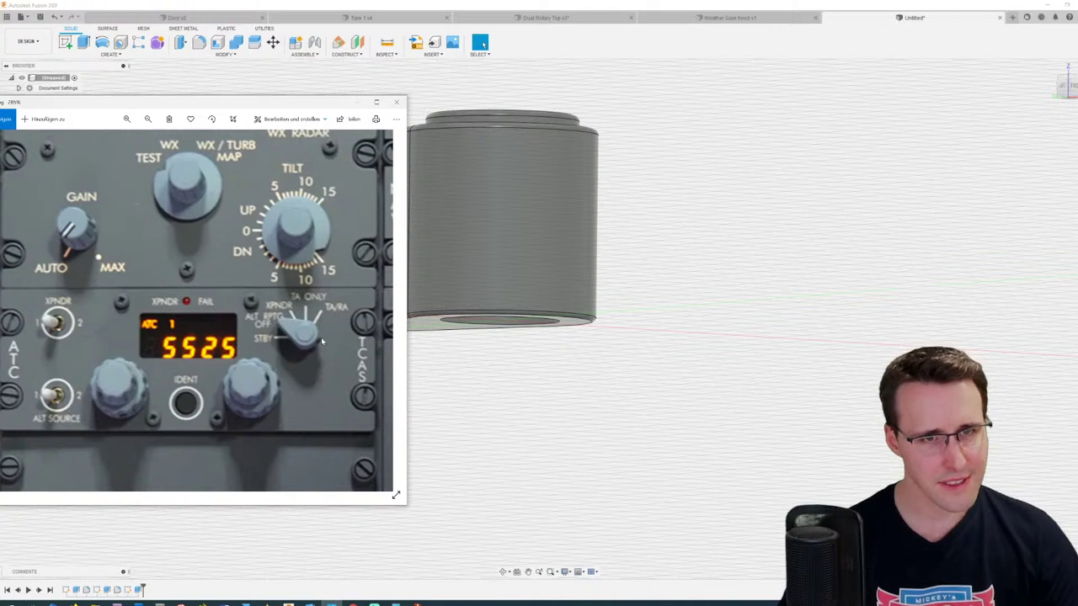
pyautogui.scroll(5, 322, 344)
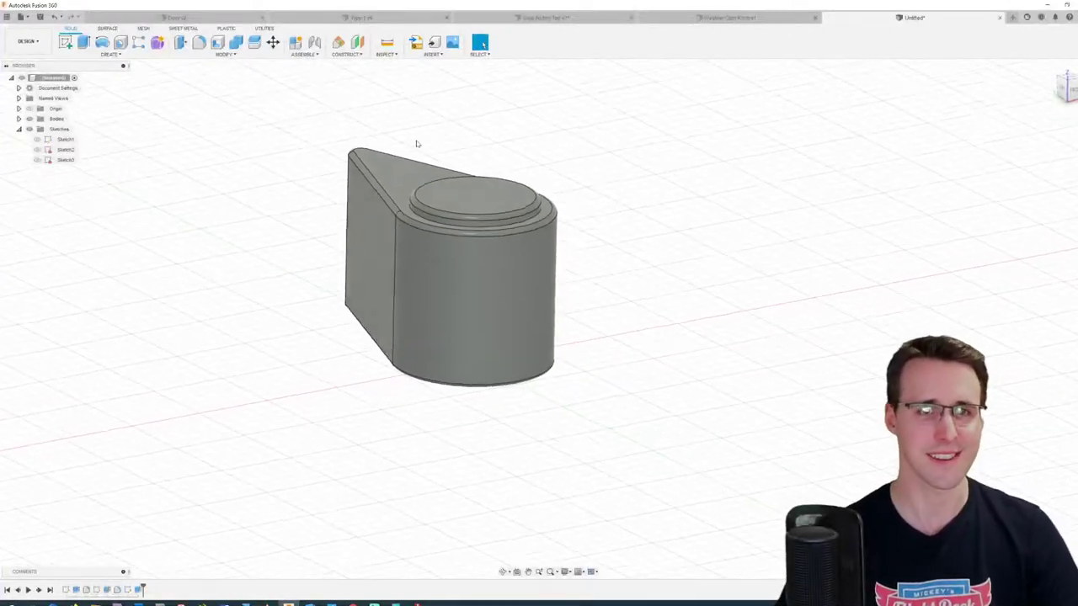
# Step: Create a horizontal cylinder as a new body from the origin out through the knob's rounded side, 2.5 mm in diameter and about 10 mm long
pyautogui.click(112, 54)
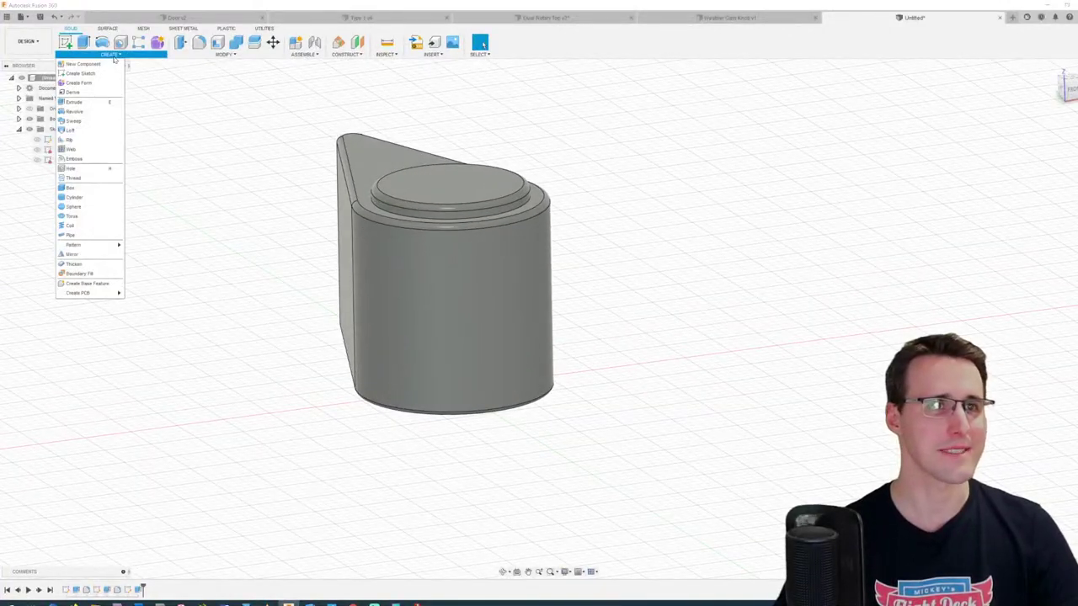
pyautogui.click(108, 197)
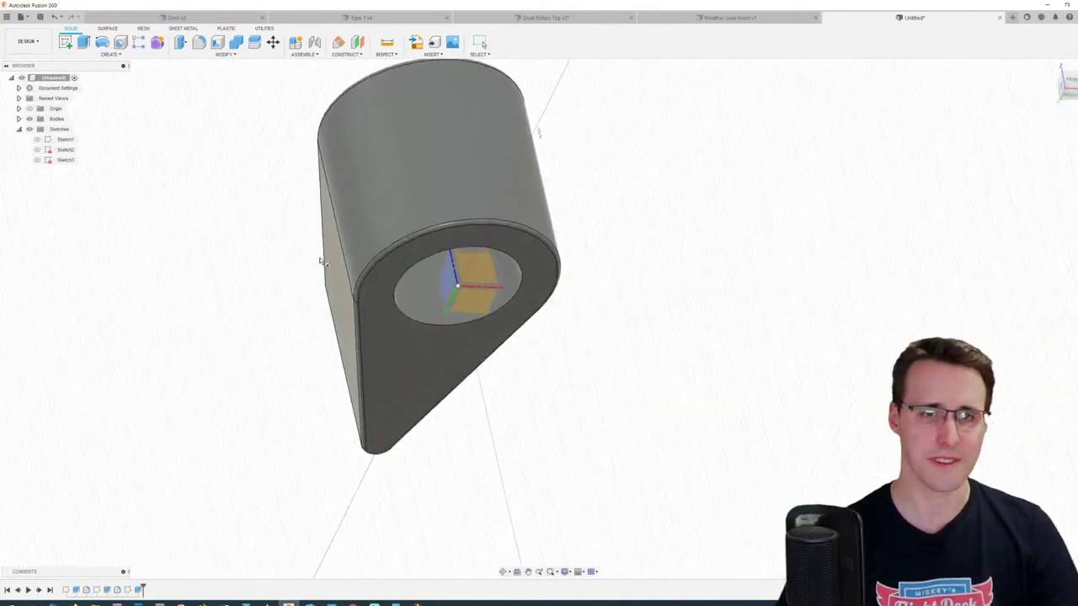
pyautogui.click(452, 267)
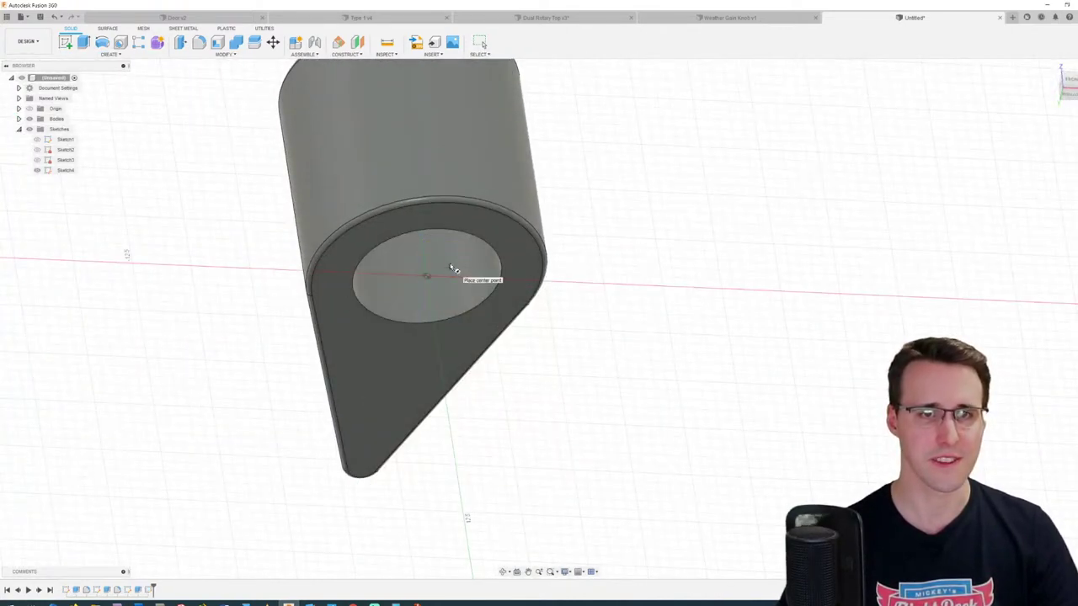
pyautogui.click(427, 279)
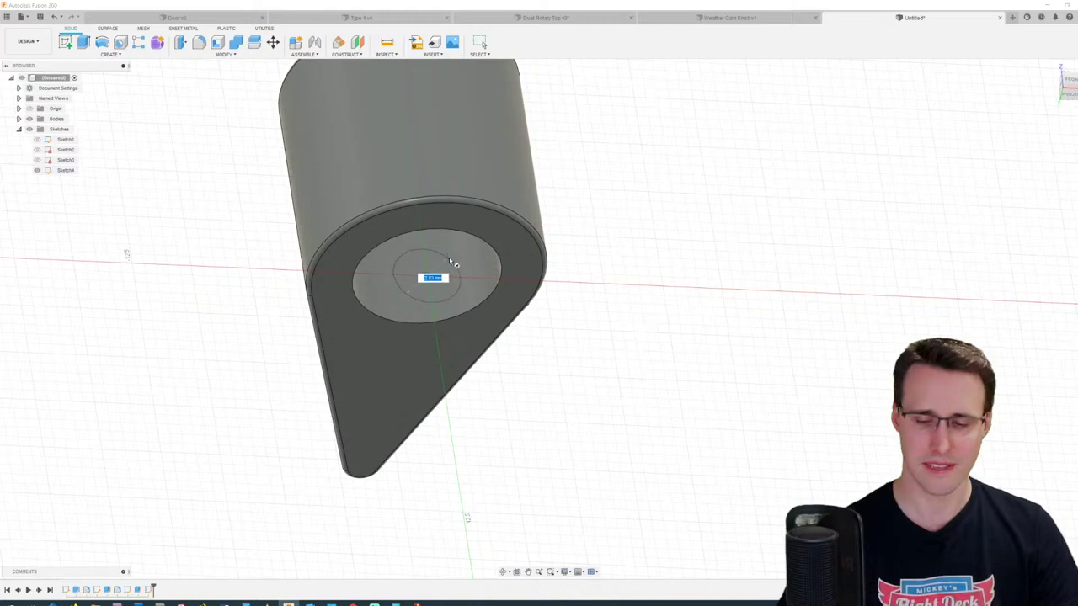
pyautogui.write('2.5')
pyautogui.press('Return')
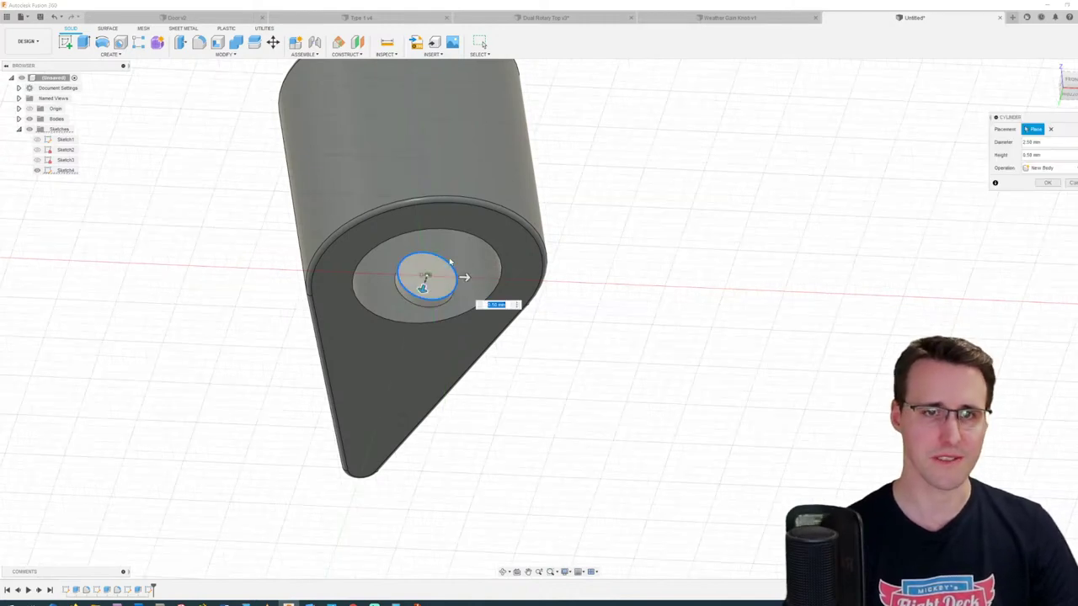
pyautogui.moveTo(435, 328); pyautogui.dragTo(582, 308)
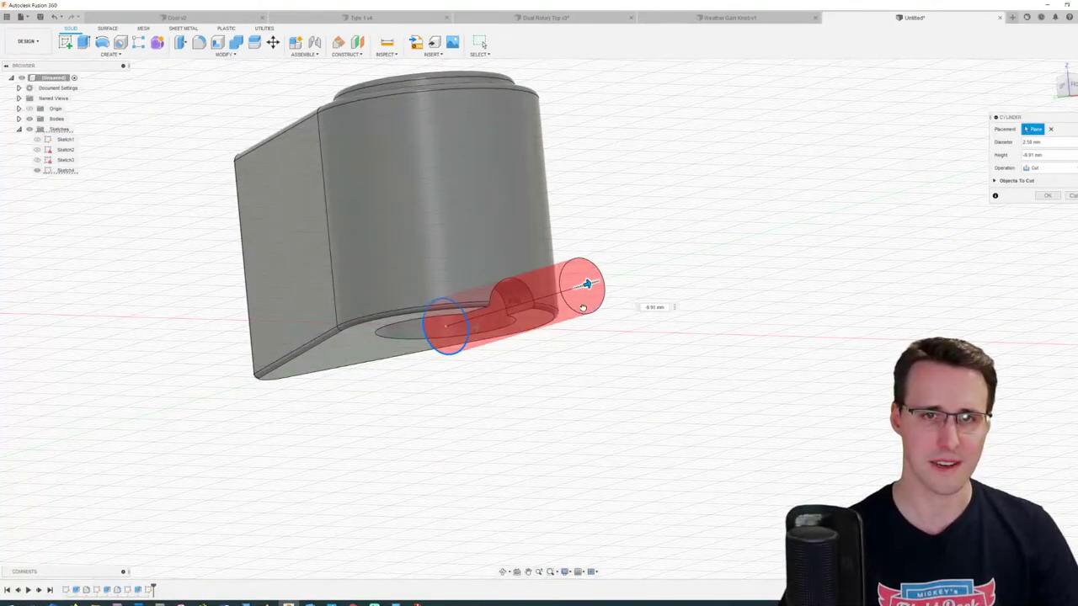
pyautogui.click(1046, 168)
pyautogui.click(1044, 210)
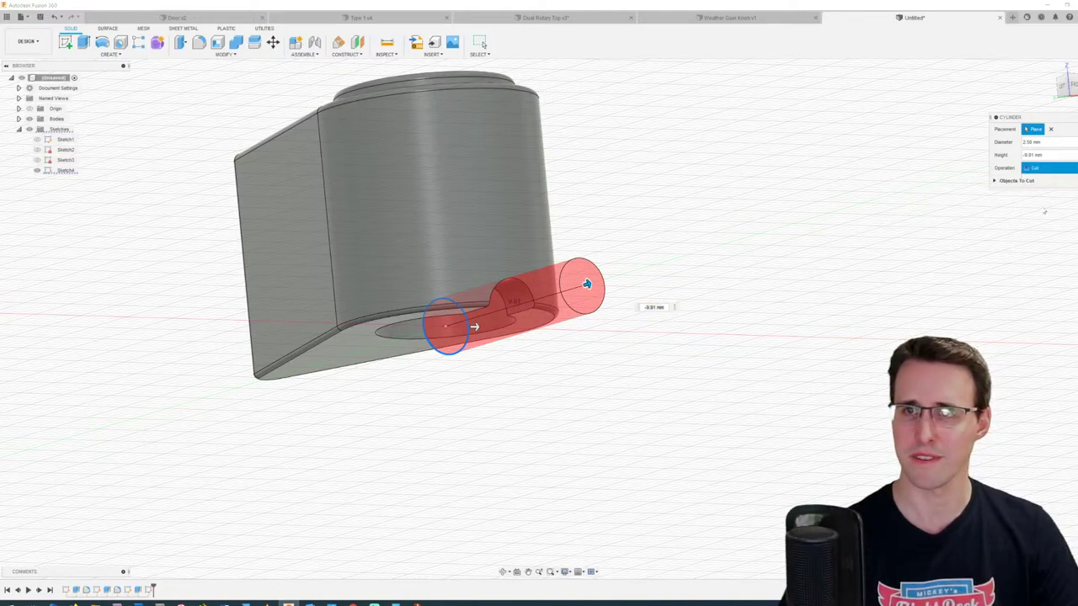
pyautogui.click(1047, 183)
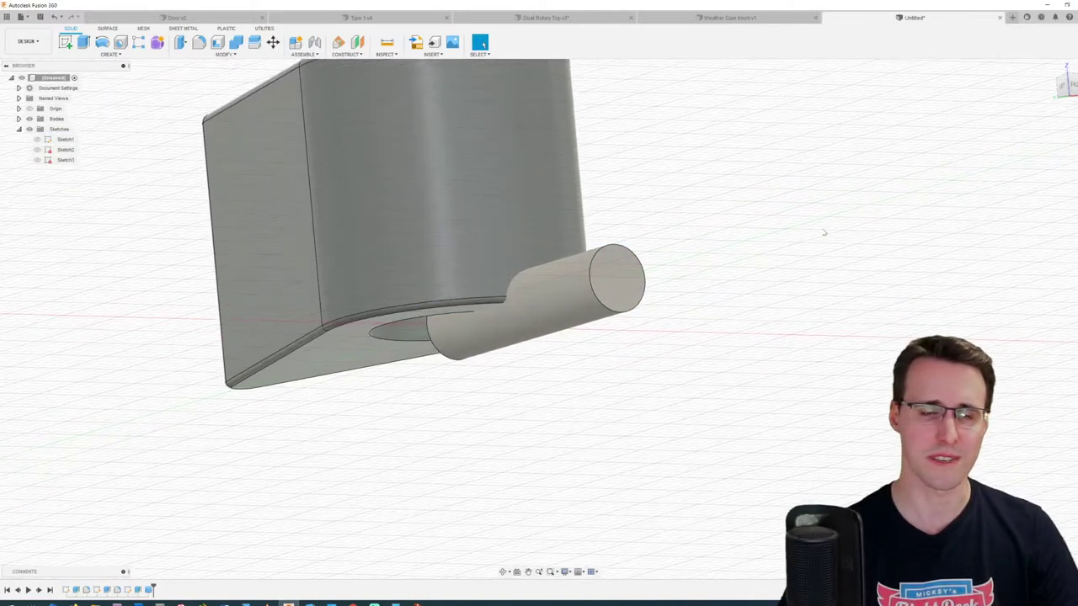
pyautogui.keyDown('shift'); pyautogui.moveTo(144, 148); pyautogui.dragTo(87, 151, button='middle'); pyautogui.keyUp('shift')
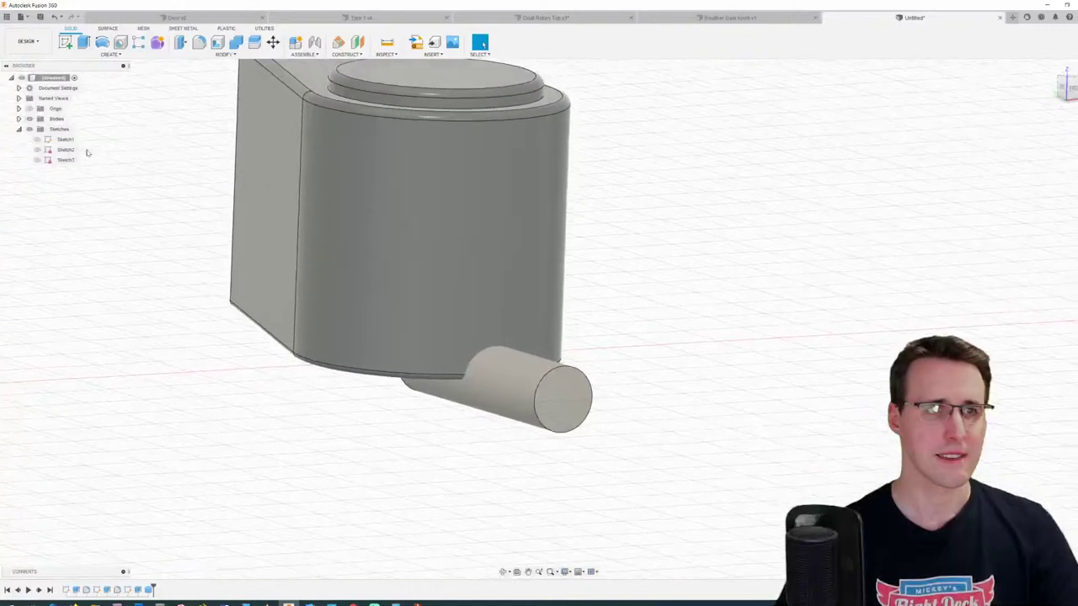
# Step: Move the horizontal cylinder body 3 mm upward along Z so it passes through the knob's rounded side
pyautogui.click(18, 119)
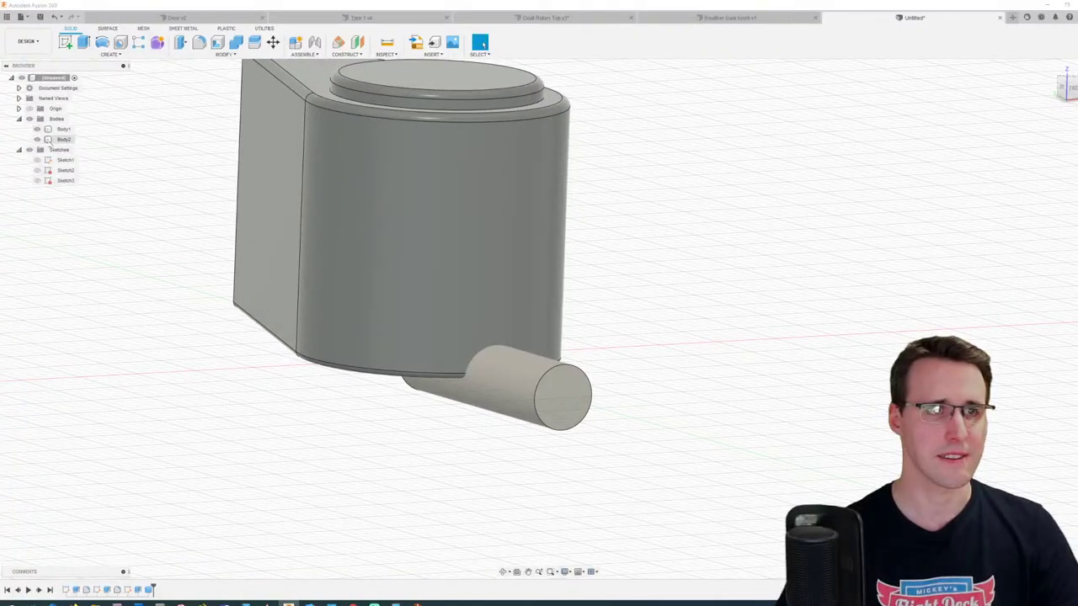
pyautogui.click(51, 139)
pyautogui.press('m')
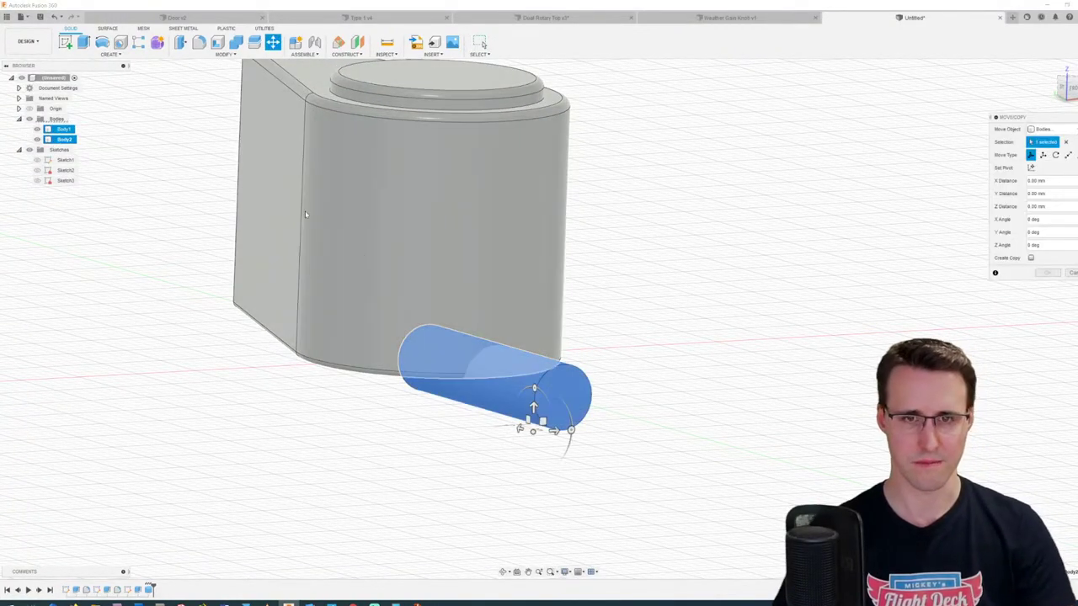
pyautogui.keyDown('shift'); pyautogui.moveTo(535, 423); pyautogui.dragTo(545, 388, button='middle'); pyautogui.keyUp('shift')
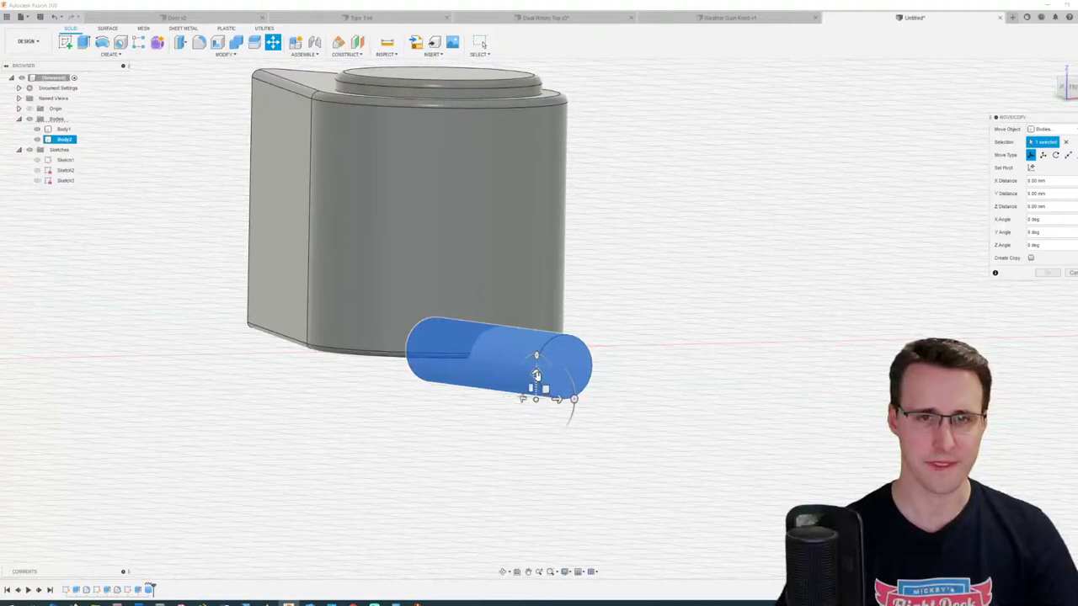
pyautogui.moveTo(536, 374); pyautogui.dragTo(546, 315)
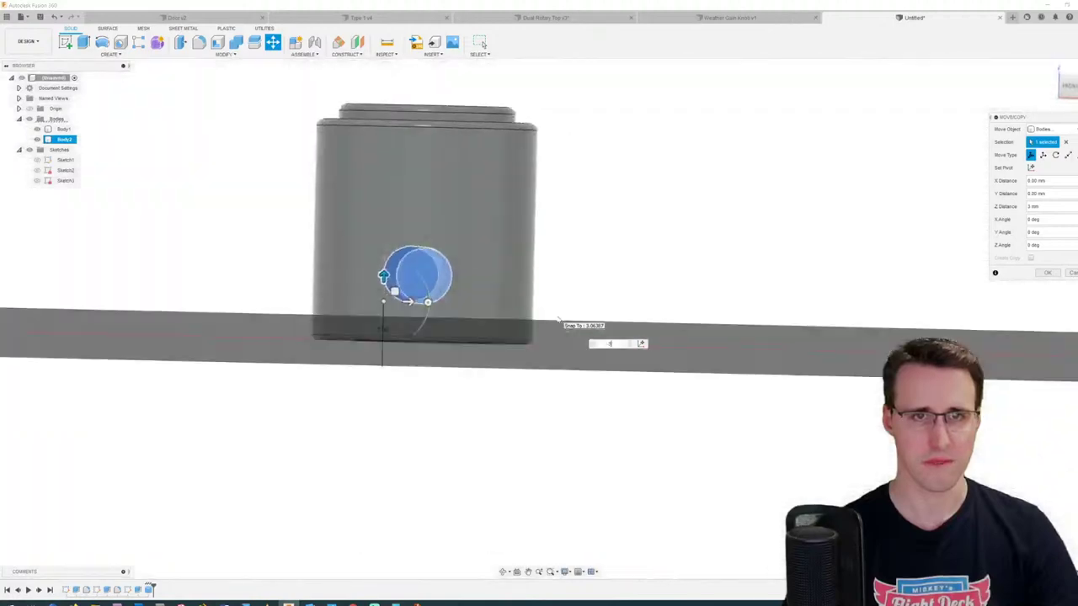
pyautogui.keyDown('shift'); pyautogui.moveTo(557, 320); pyautogui.dragTo(556, 322, button='middle'); pyautogui.keyUp('shift')
pyautogui.click(1044, 272)
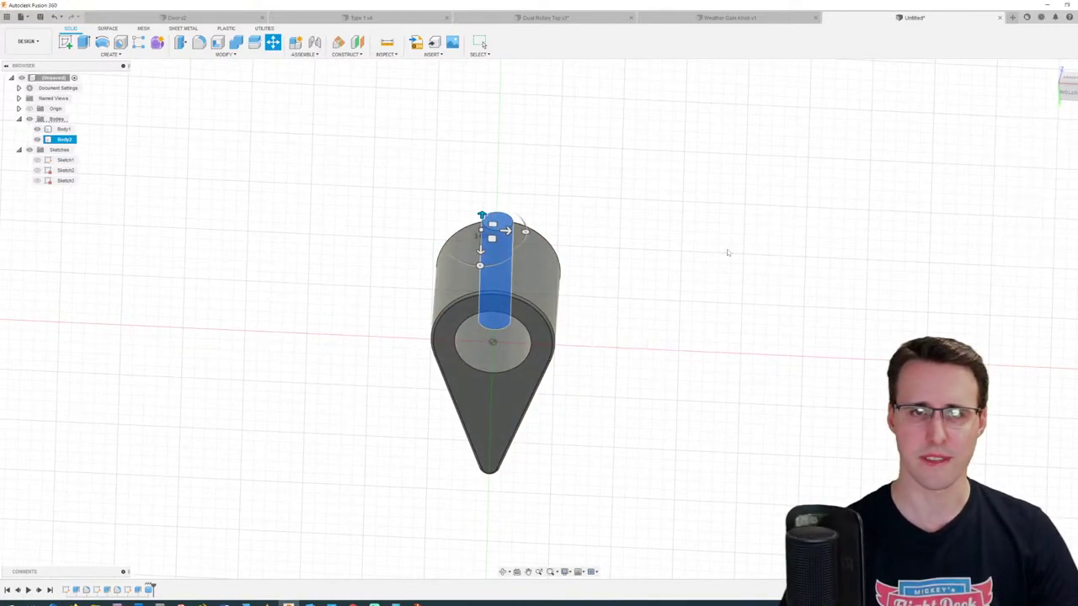
pyautogui.click(659, 291)
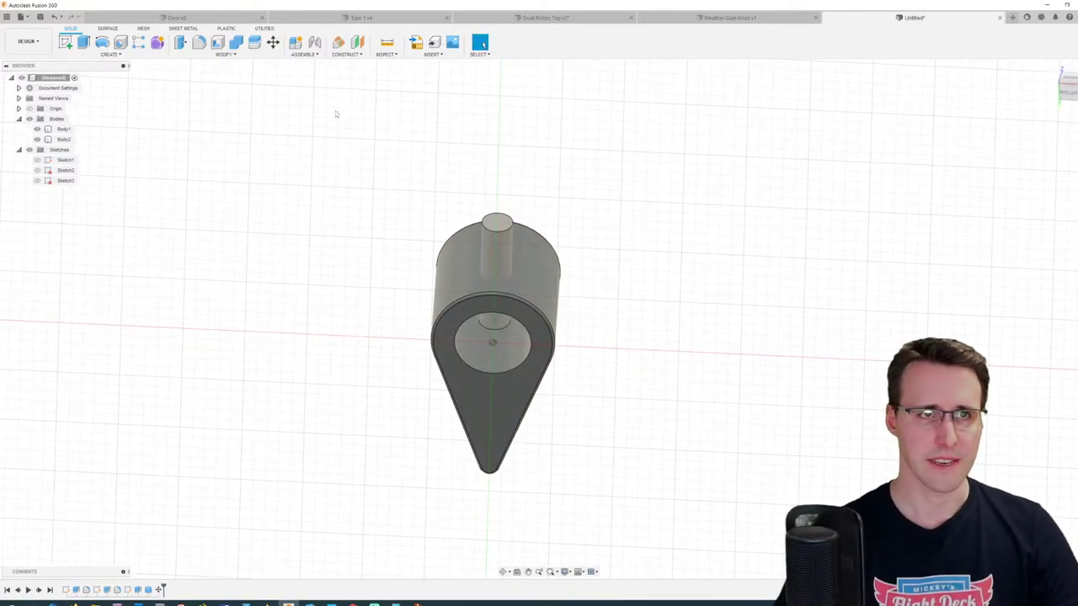
# Step: Cut the cylinder body out of the knob body with Combine, keeping the tool body, and hide the cylinder
pyautogui.keyDown('shift'); pyautogui.moveTo(336, 112); pyautogui.dragTo(238, 48, button='middle'); pyautogui.keyUp('shift')
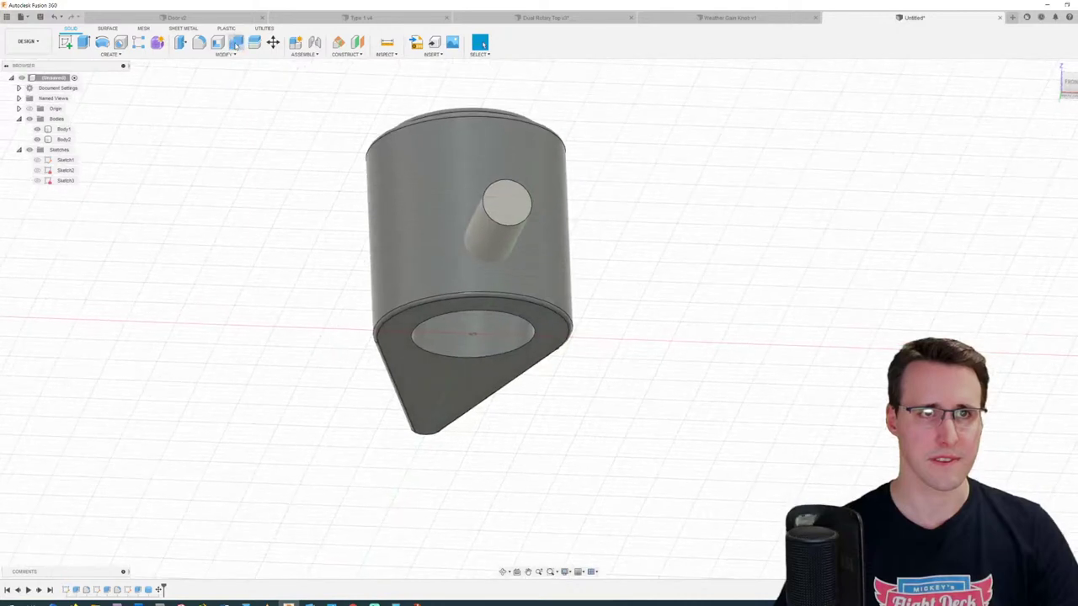
pyautogui.click(235, 46)
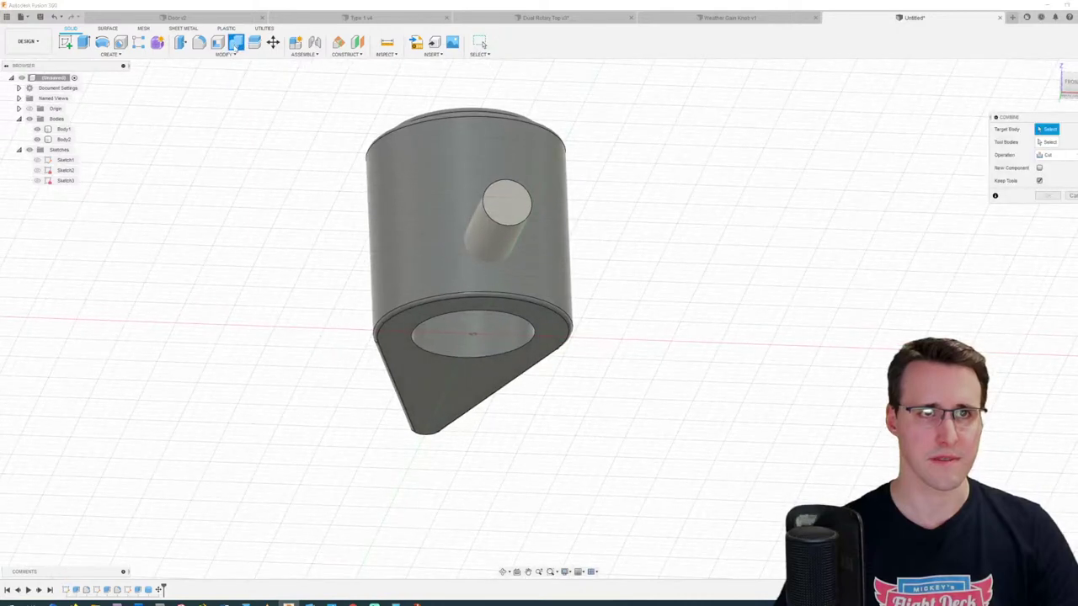
pyautogui.click(458, 147)
pyautogui.keyDown('shift'); pyautogui.moveTo(926, 164); pyautogui.dragTo(619, 235, button='middle'); pyautogui.keyUp('shift')
pyautogui.click(621, 237)
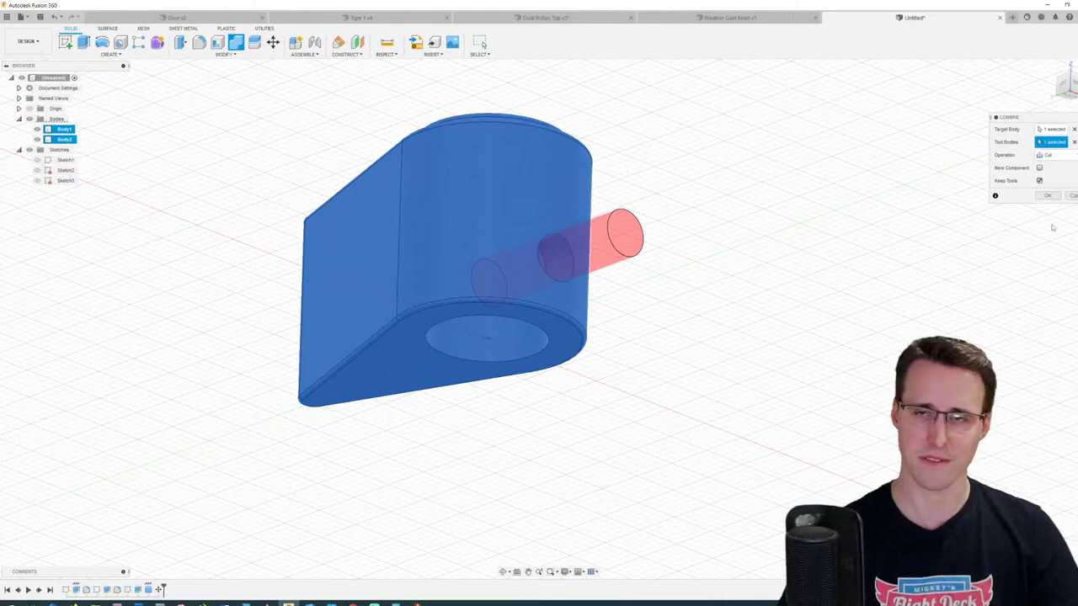
pyautogui.click(1047, 196)
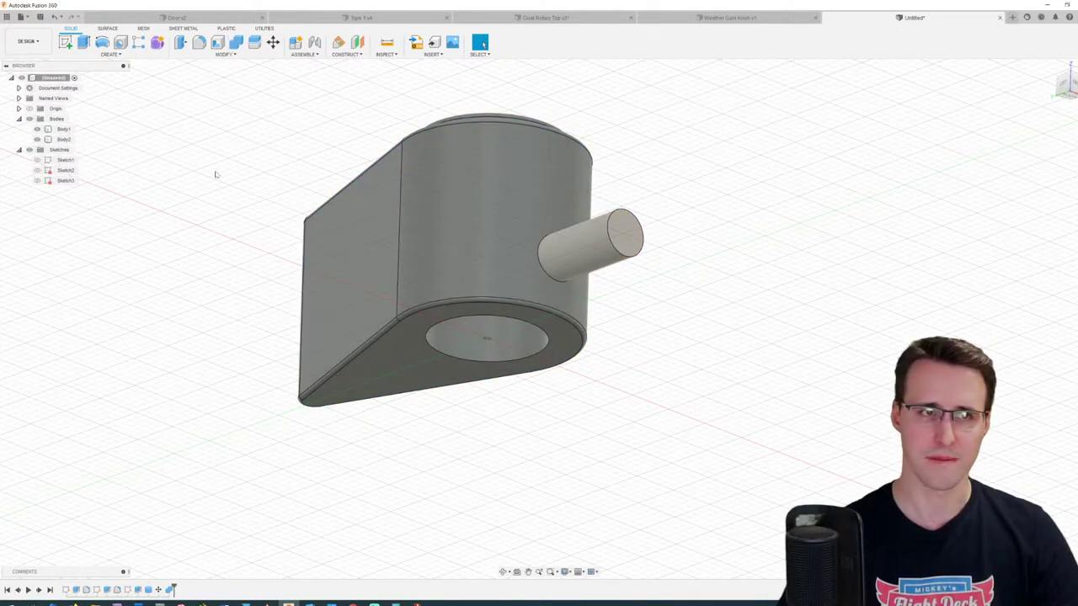
pyautogui.click(37, 139)
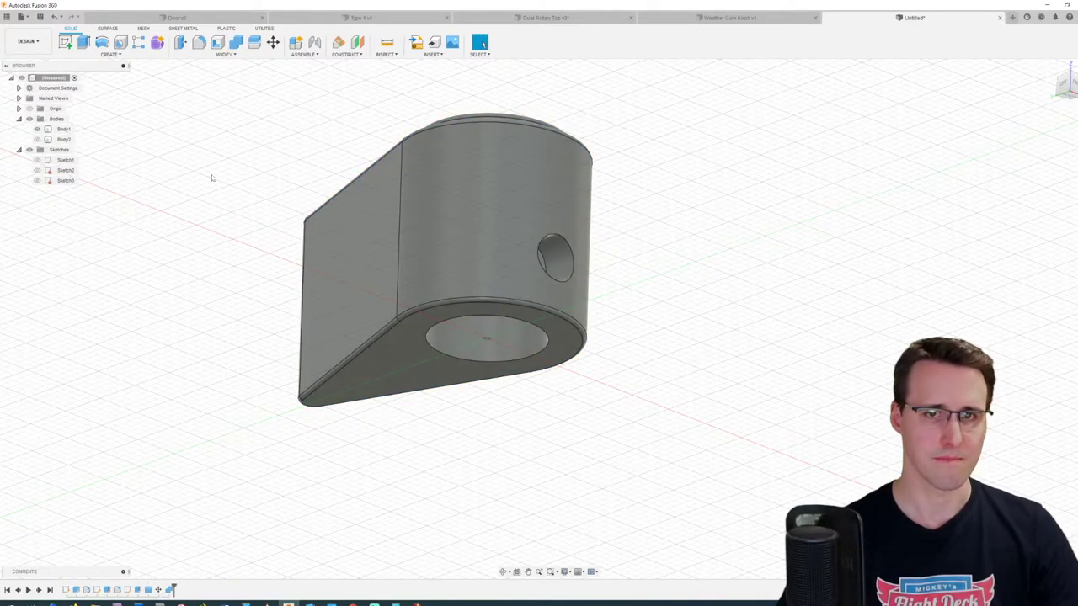
pyautogui.keyDown('shift'); pyautogui.moveTo(220, 179); pyautogui.dragTo(190, 68, button='middle'); pyautogui.keyUp('shift')
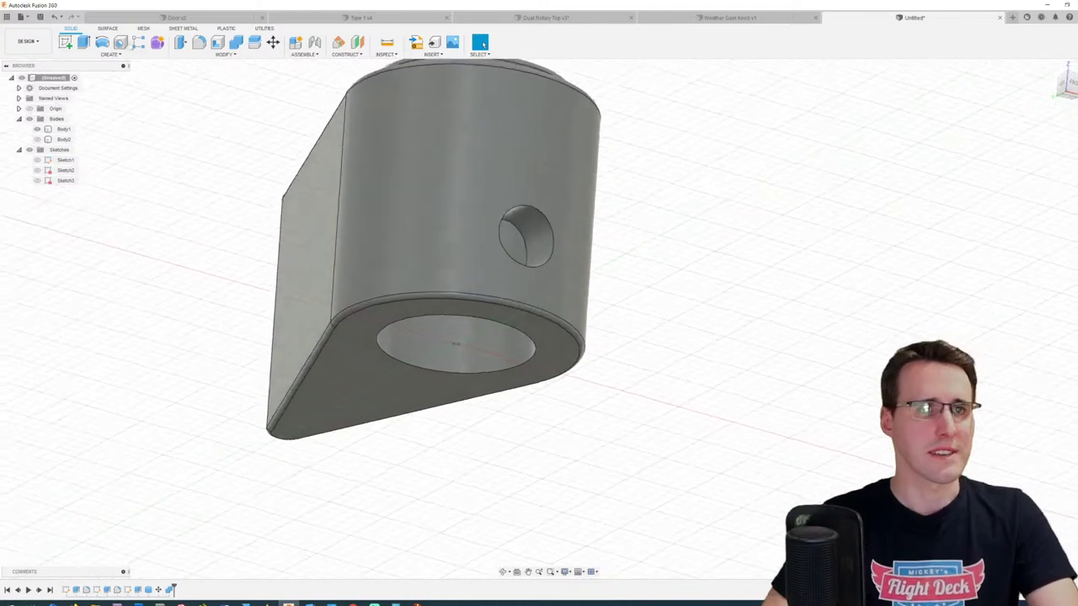
pyautogui.click(198, 42)
pyautogui.scroll(3, 539, 224)
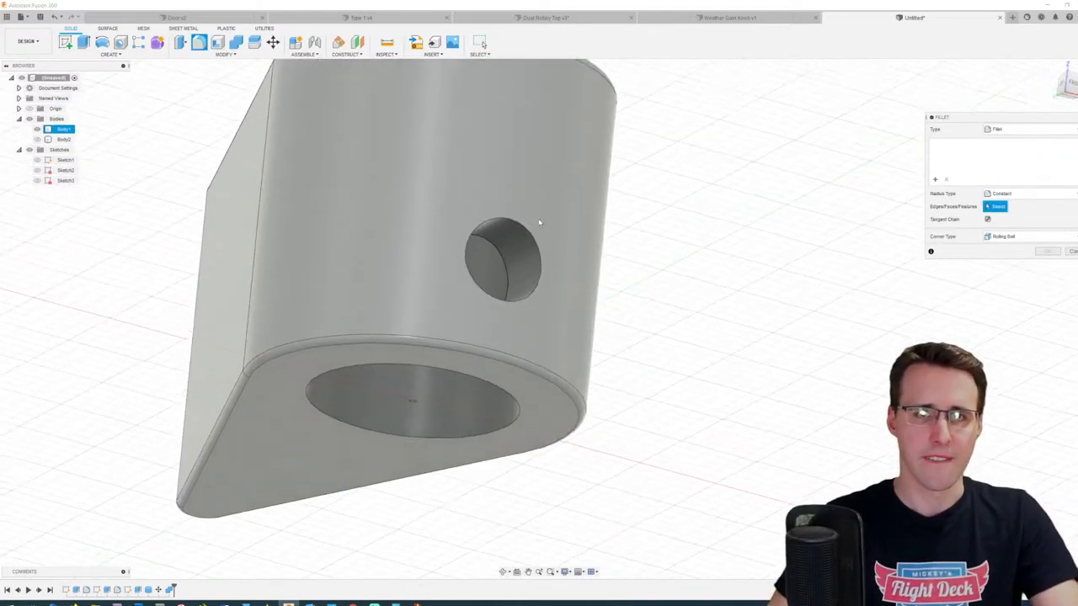
pyautogui.click(531, 240)
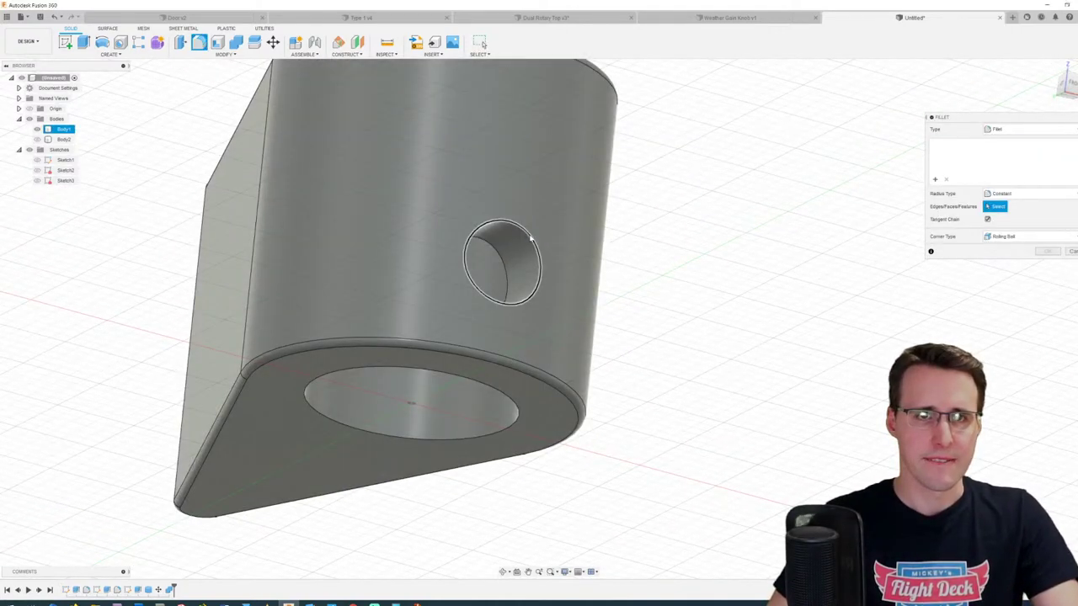
pyautogui.keyDown('shift'); pyautogui.moveTo(629, 241); pyautogui.dragTo(647, 233, button='middle'); pyautogui.keyUp('shift')
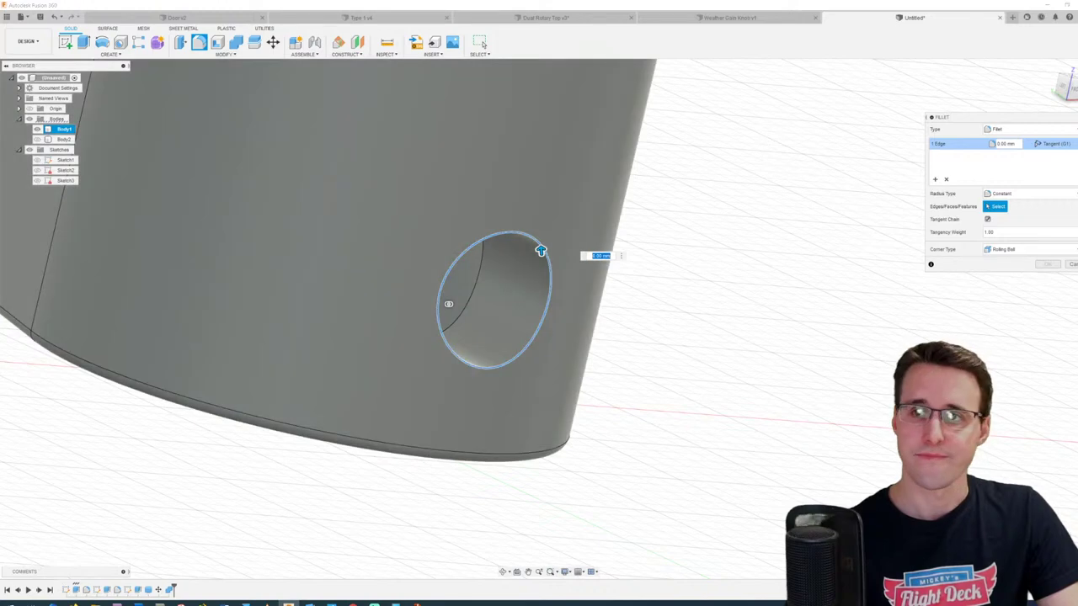
pyautogui.press('Return')
# Step: Chamfer the outer edge of the side screw hole with an equal distance of 0.15 mm
pyautogui.click(207, 54)
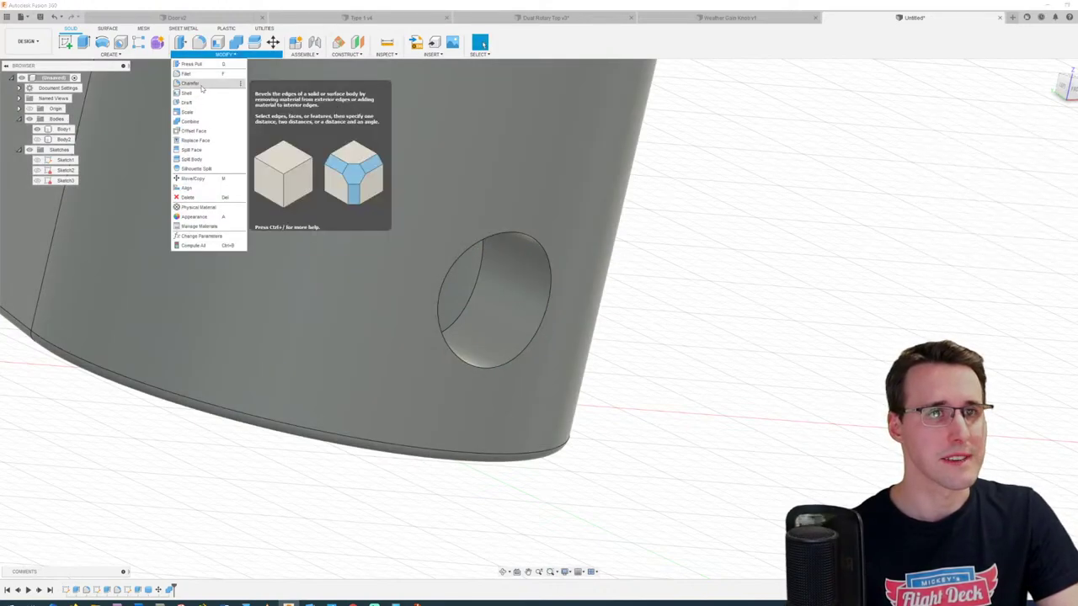
pyautogui.click(192, 83)
pyautogui.click(546, 241)
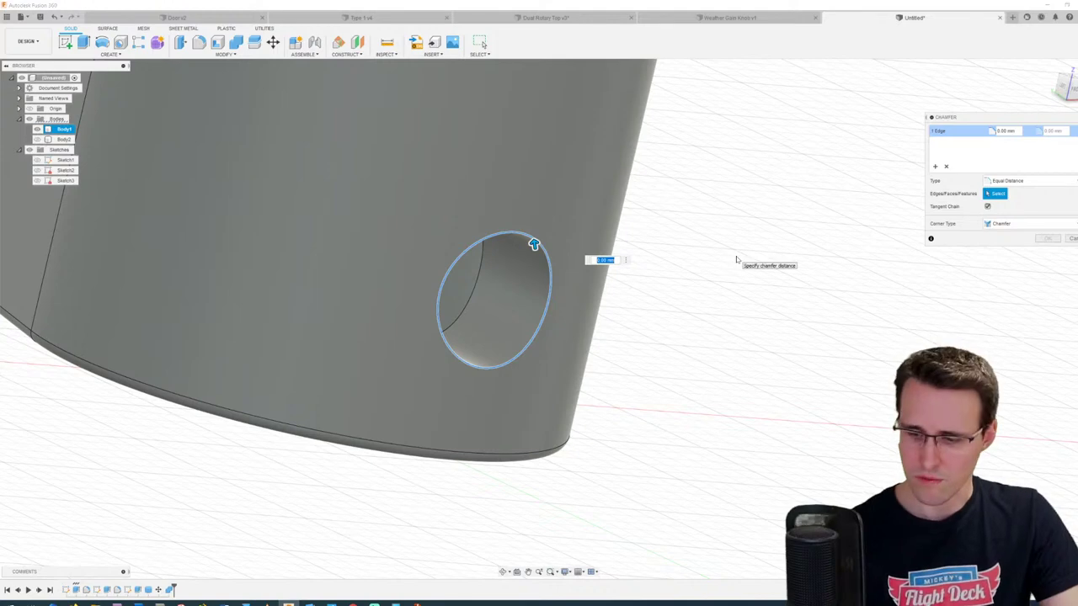
pyautogui.write('0.2')
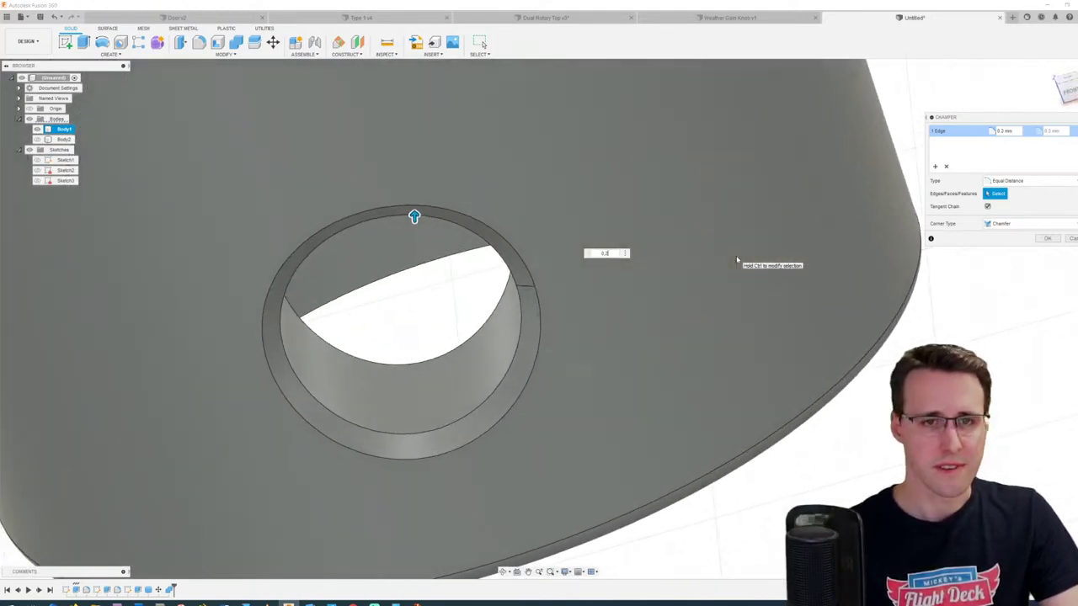
pyautogui.write('.15')
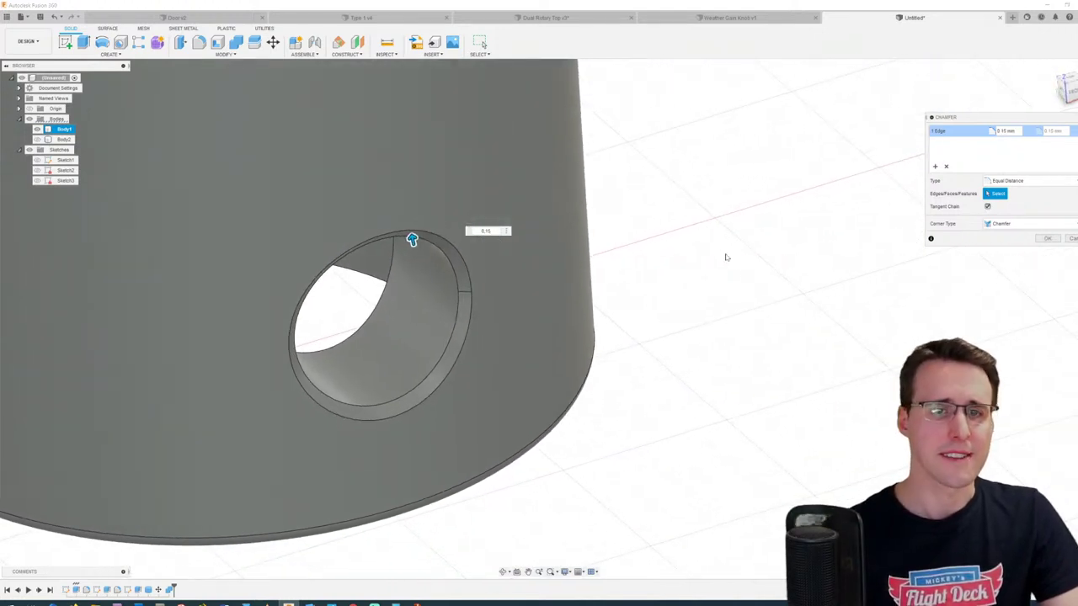
pyautogui.press('Return')
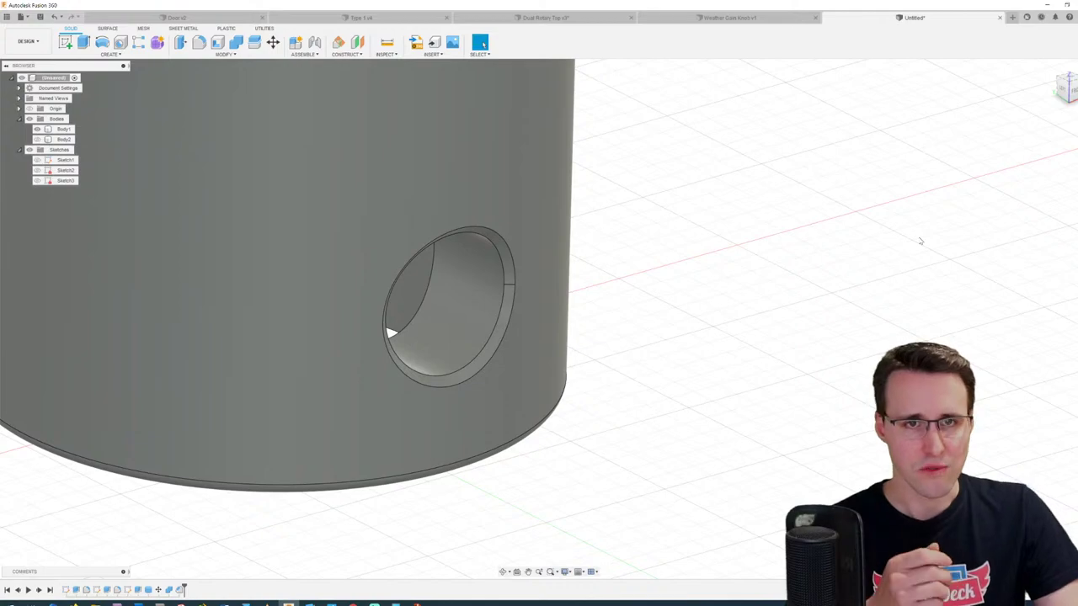
# Step: Save the design as Transponder in Cockpit > Knobs and compare the knob with the reference photo
pyautogui.keyDown('shift'); pyautogui.moveTo(920, 241); pyautogui.dragTo(888, 201, button='middle'); pyautogui.keyUp('shift')
pyautogui.scroll(-2, 895, 210)
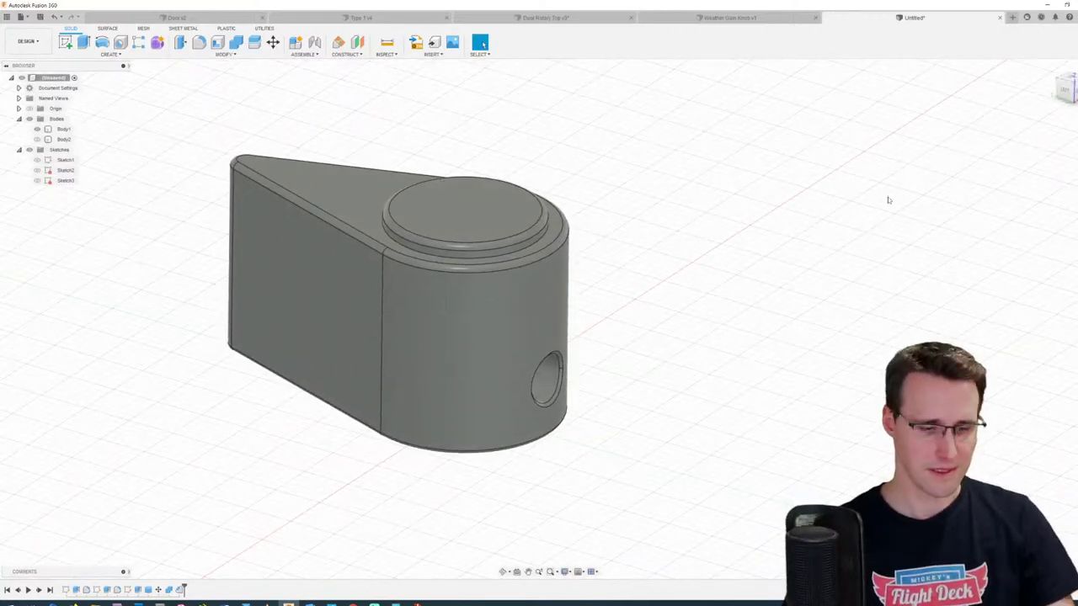
pyautogui.hotkey('ctrl', 's')
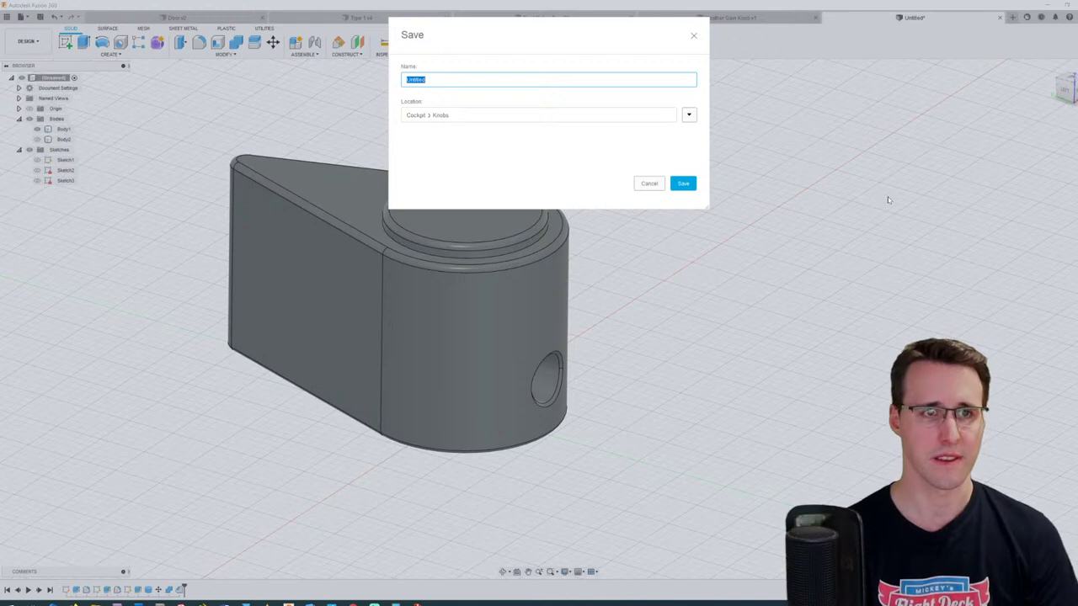
pyautogui.write('I')
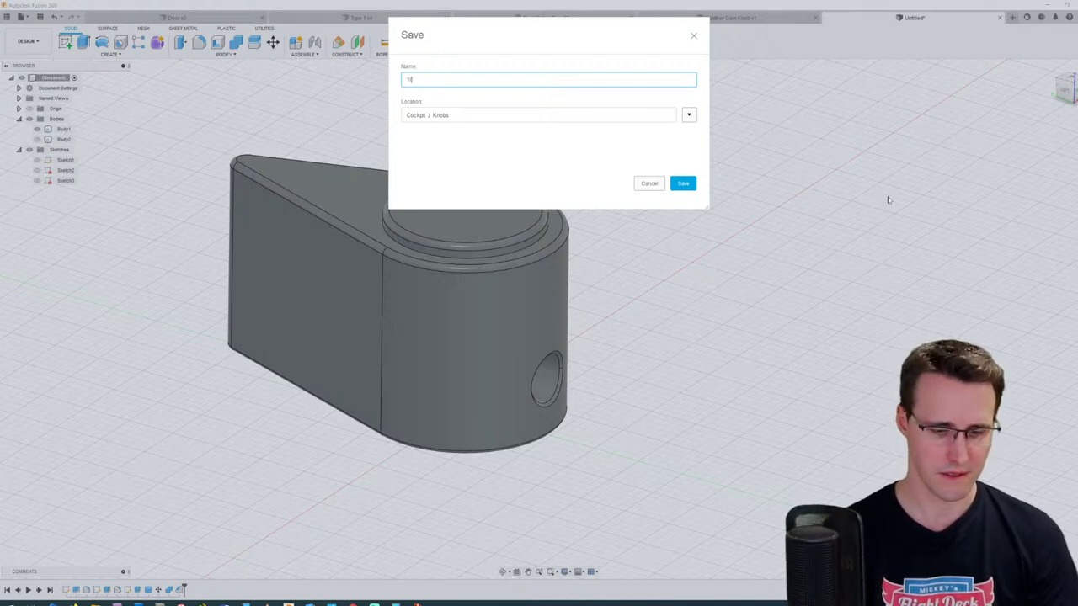
pyautogui.write('ransponder')
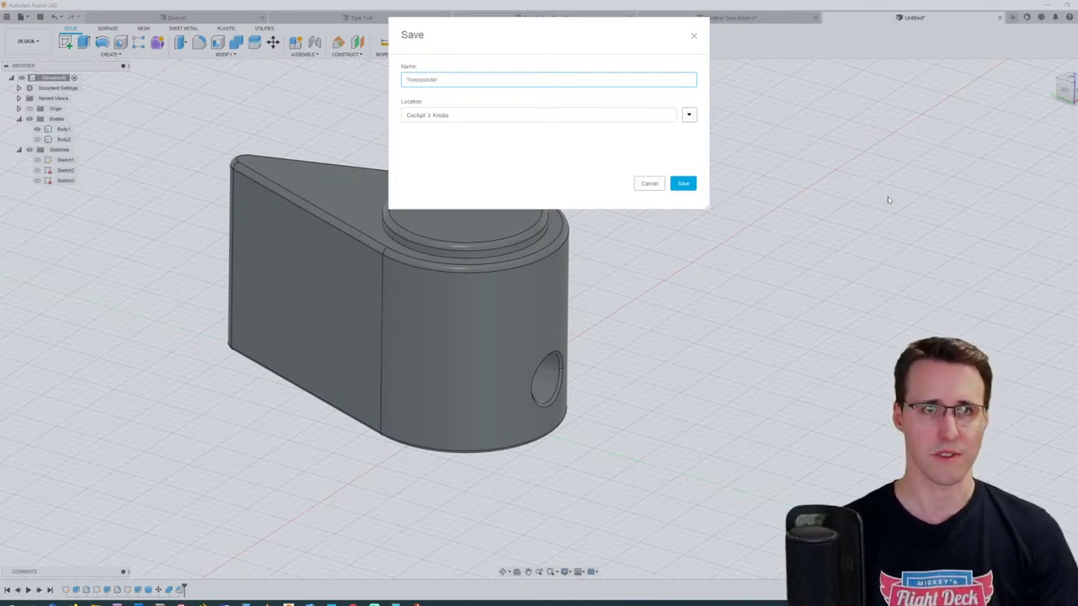
pyautogui.press('Return')
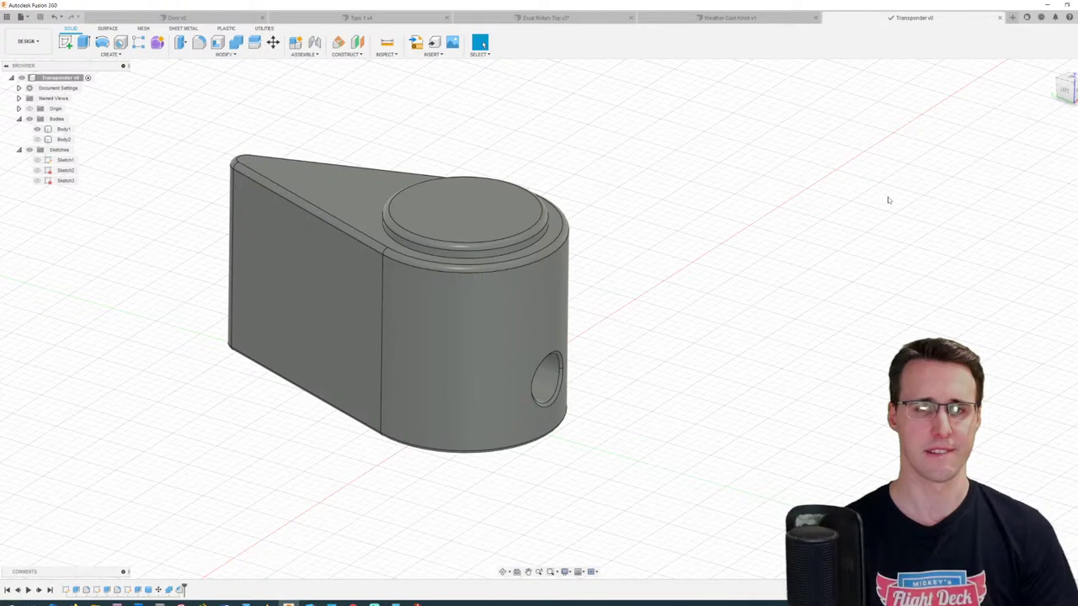
pyautogui.keyDown('shift'); pyautogui.moveTo(887, 200); pyautogui.dragTo(834, 224, button='middle'); pyautogui.keyUp('shift')
pyautogui.click(333, 604)
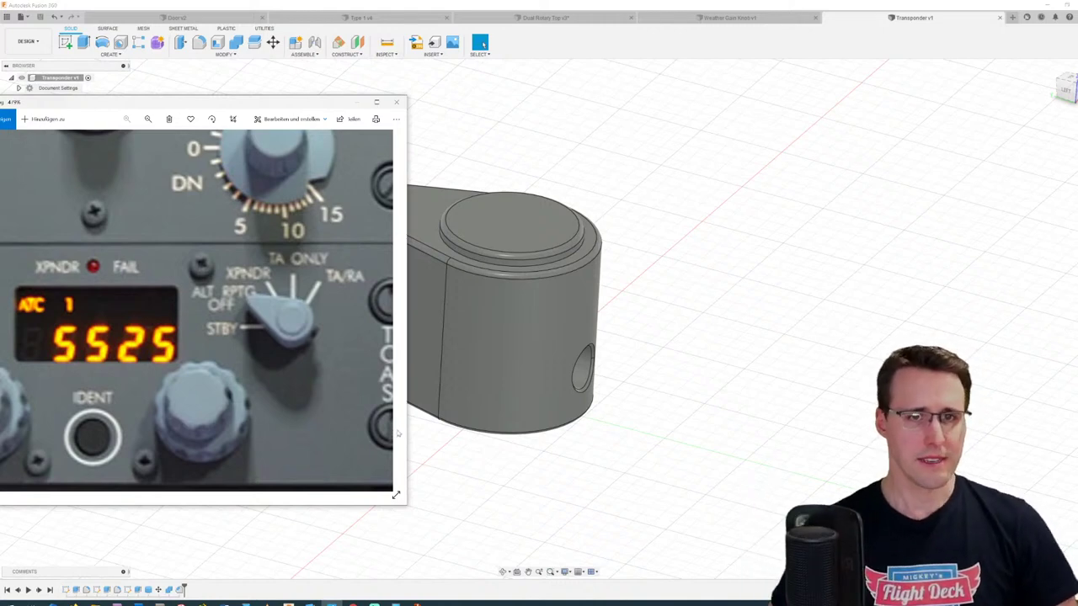
pyautogui.click(581, 187)
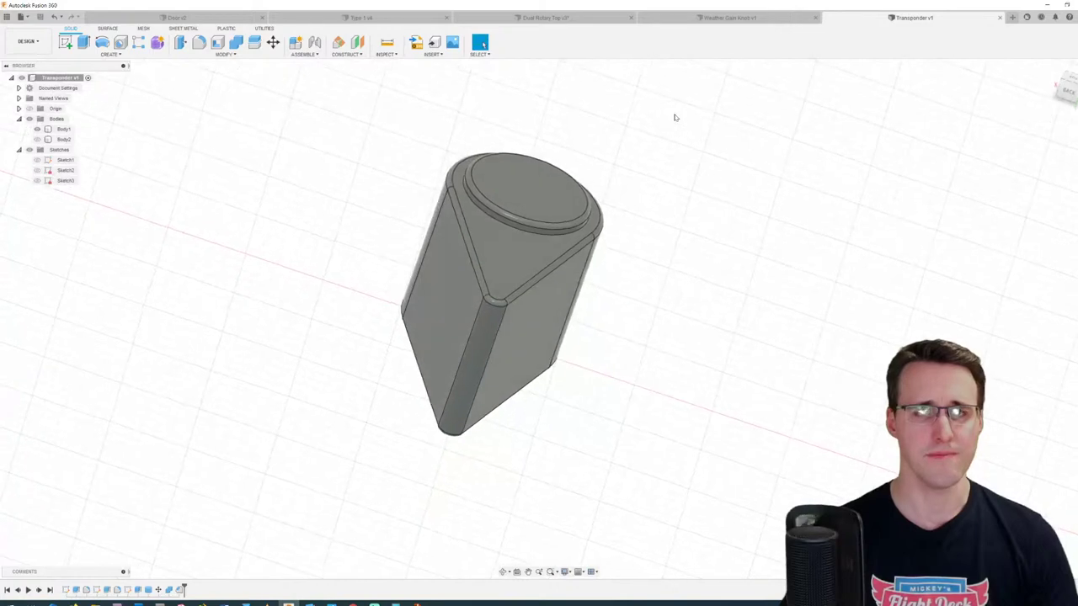
# Step: Apply the RAL 7047 appearance from the favorites to the whole knob body in the Weather Gain Knob design
pyautogui.click(743, 18)
pyautogui.click(744, 18)
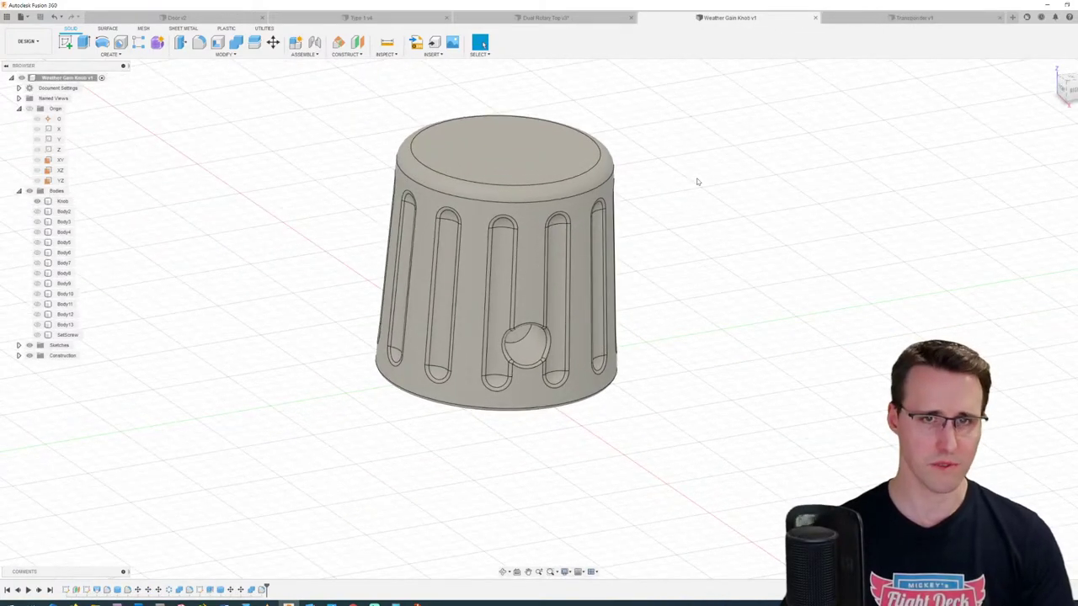
pyautogui.press('a')
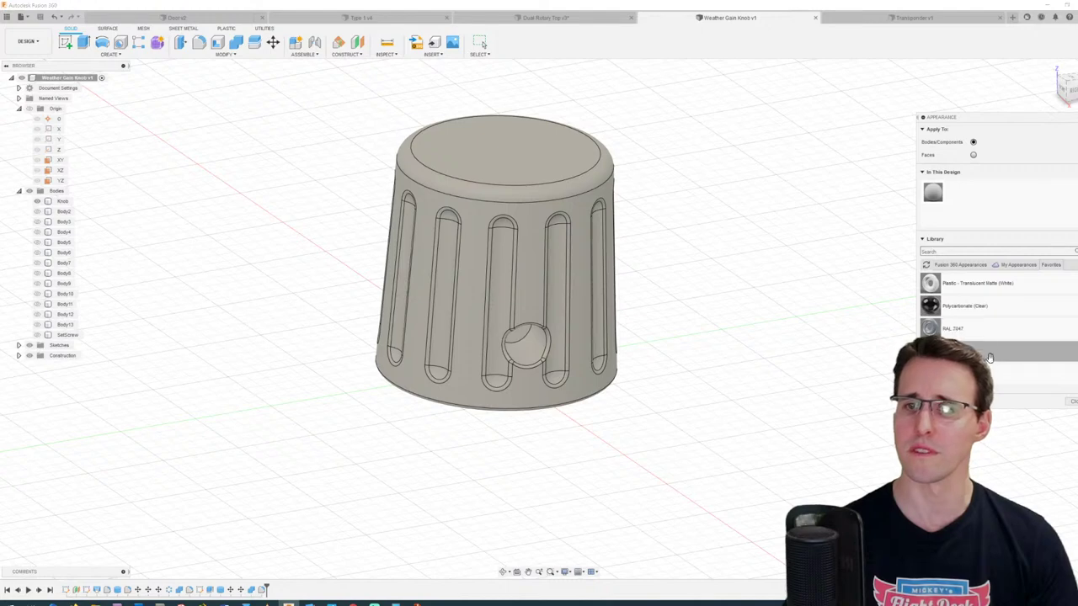
pyautogui.moveTo(962, 329); pyautogui.dragTo(554, 228)
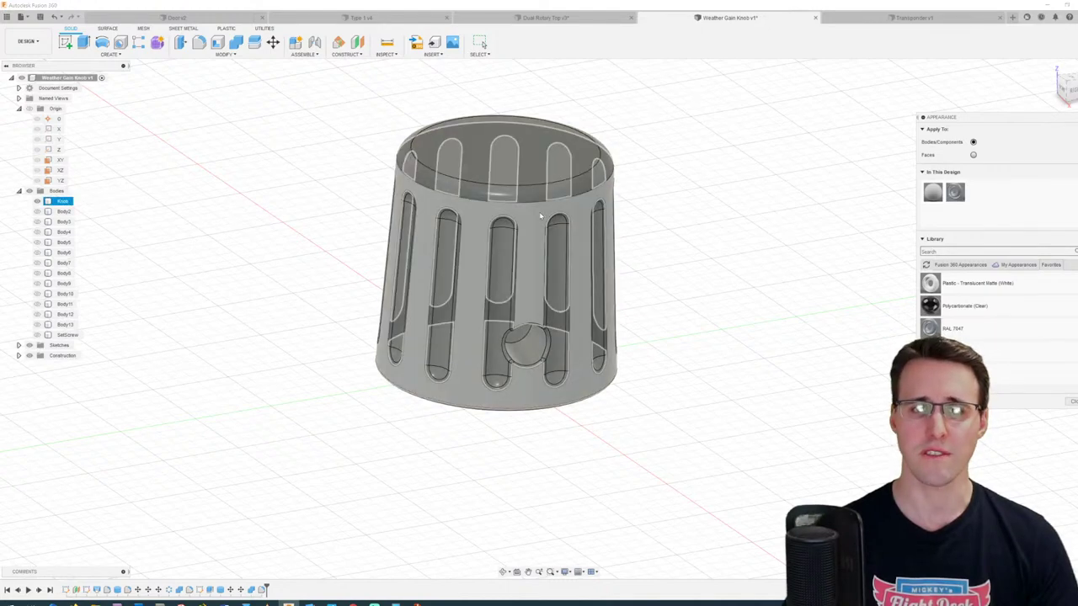
pyautogui.click(1070, 402)
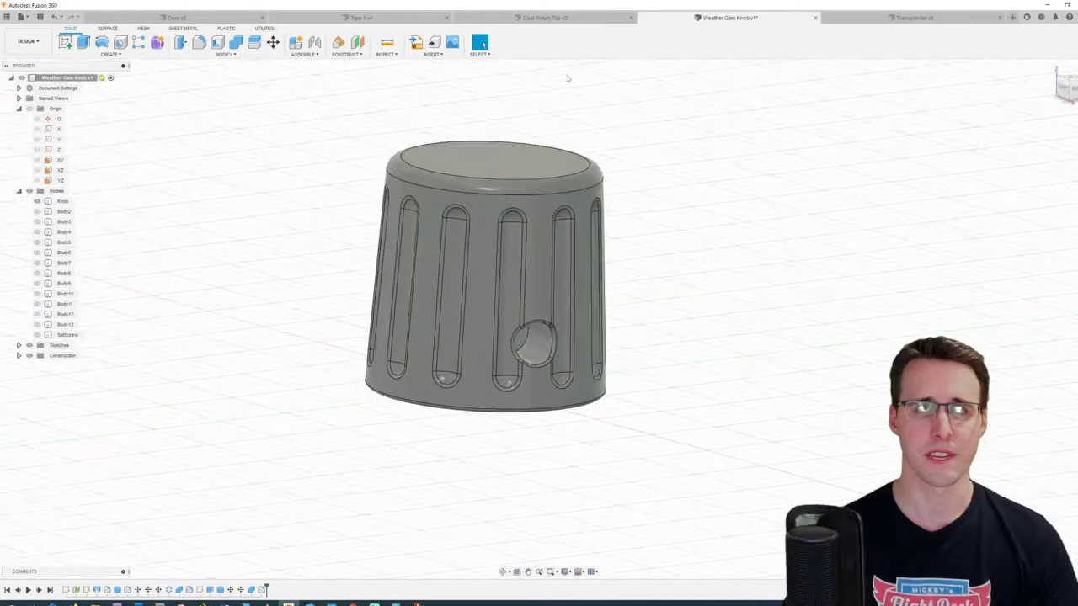
# Step: In the Door design, chamfer the outer edges of both side screw holes with an equal distance of 0.15 mm
pyautogui.click(177, 17)
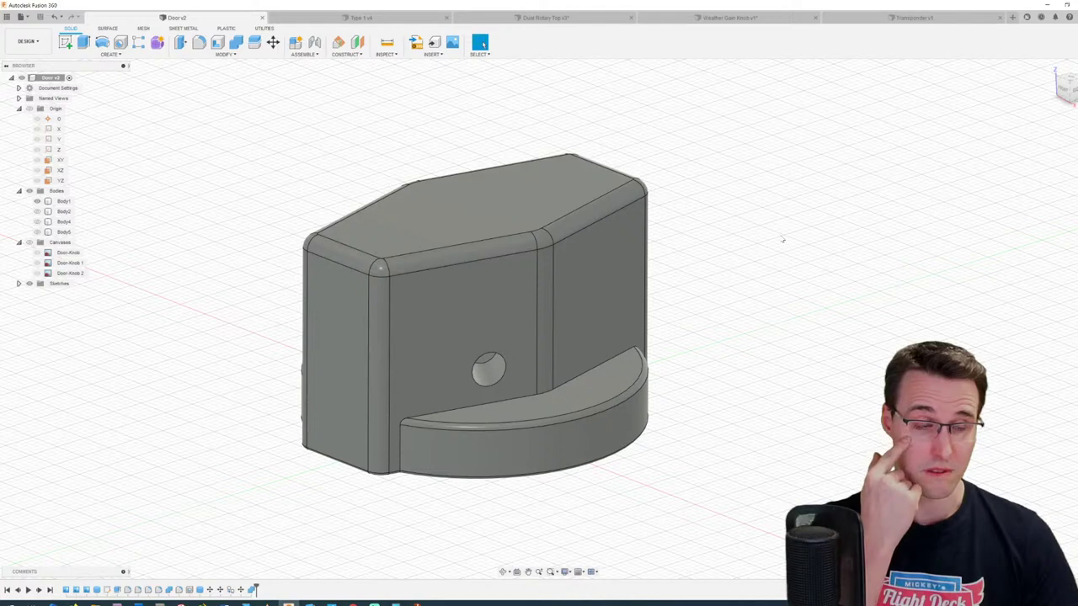
pyautogui.scroll(5, 782, 241)
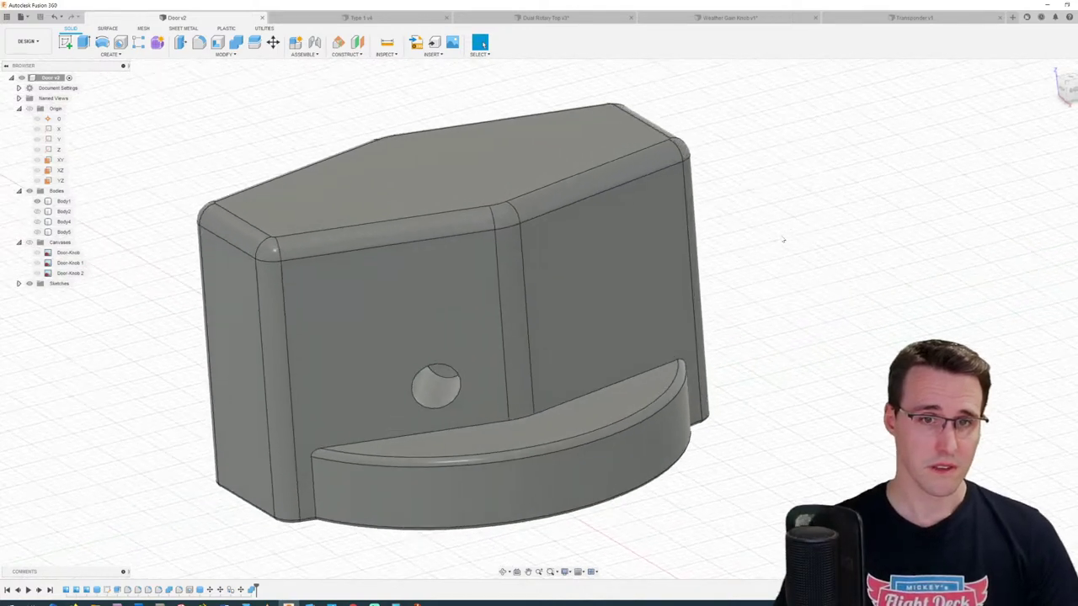
pyautogui.scroll(5, 745, 291)
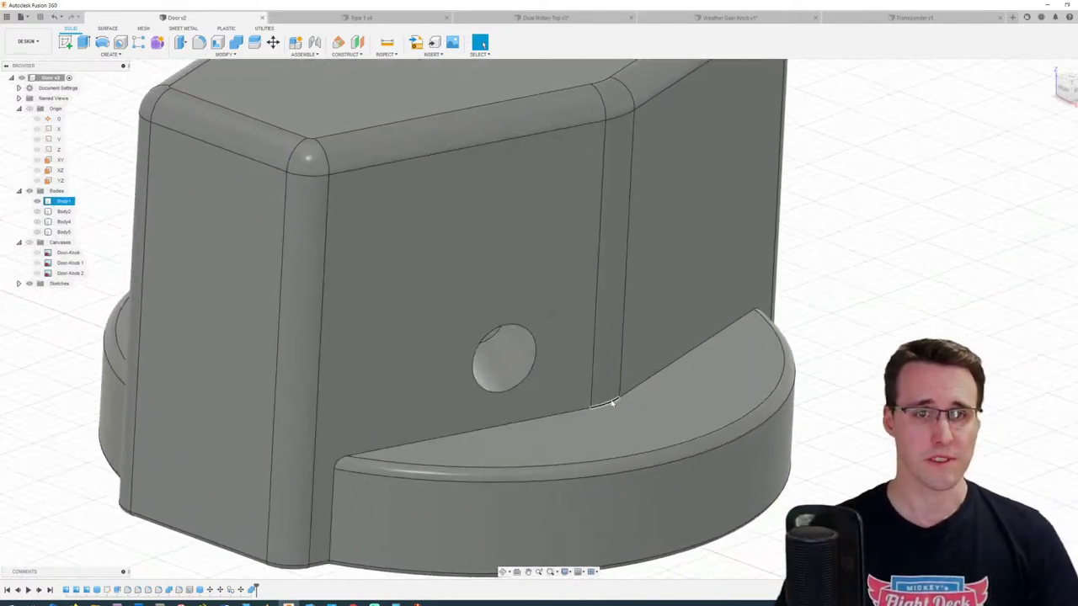
pyautogui.click(532, 352)
pyautogui.press('v')
pyautogui.scroll(5, 532, 352)
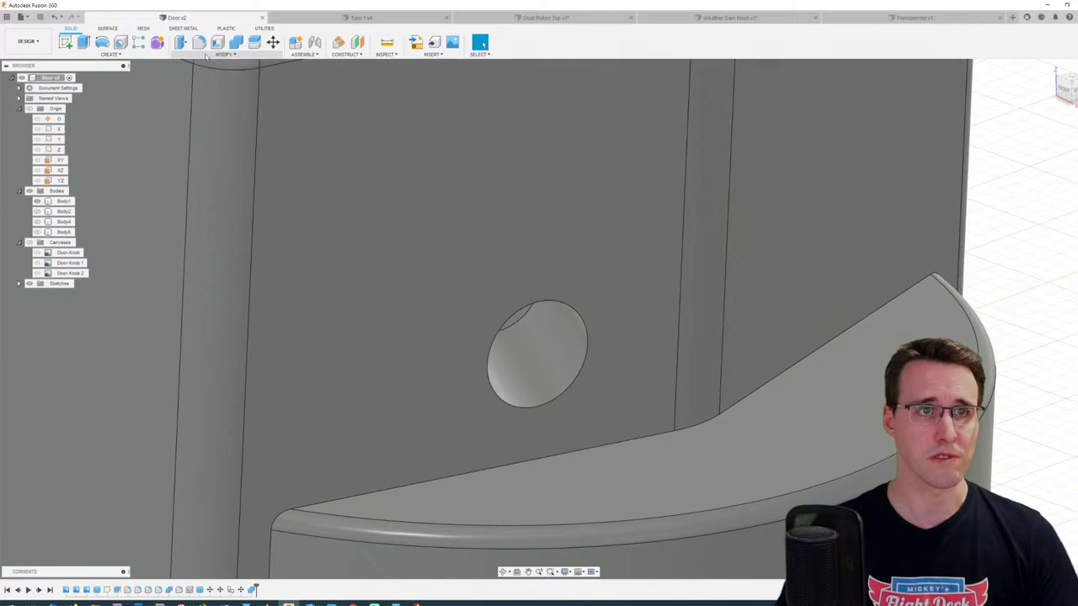
pyautogui.click(205, 56)
pyautogui.click(189, 83)
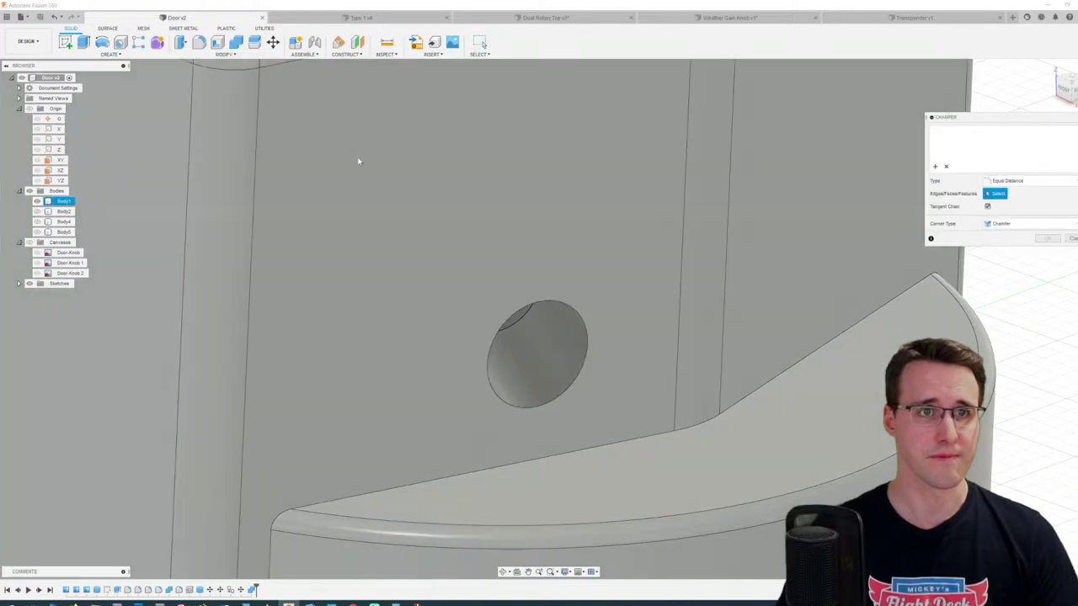
pyautogui.click(580, 319)
pyautogui.scroll(-3, 640, 389)
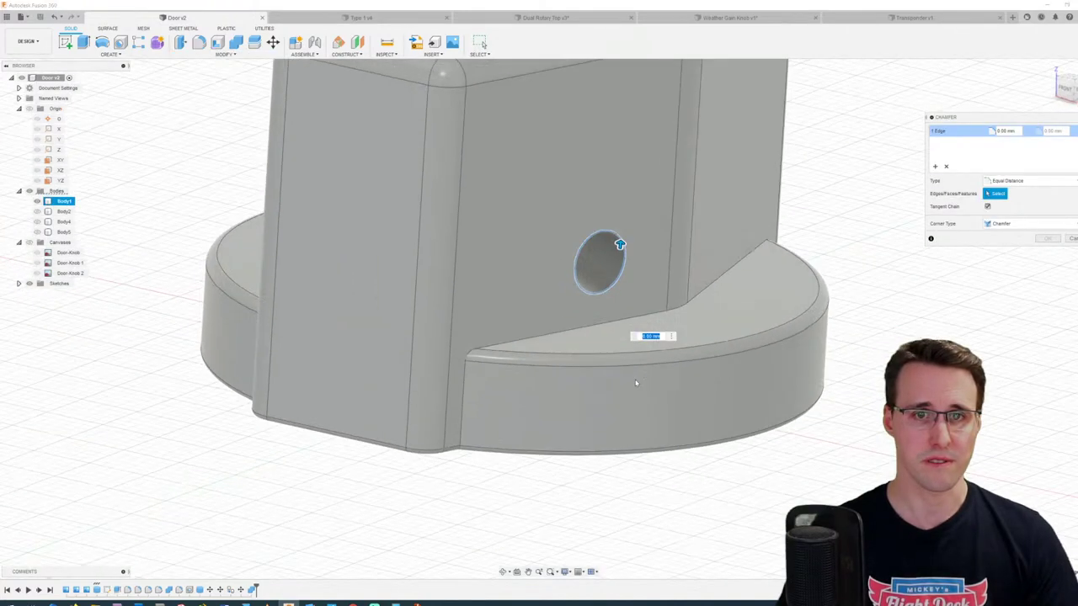
pyautogui.keyDown('shift'); pyautogui.moveTo(635, 383); pyautogui.dragTo(867, 274, button='middle'); pyautogui.keyUp('shift')
pyautogui.scroll(2, 577, 215)
pyautogui.click(555, 220)
pyautogui.write('0.5')
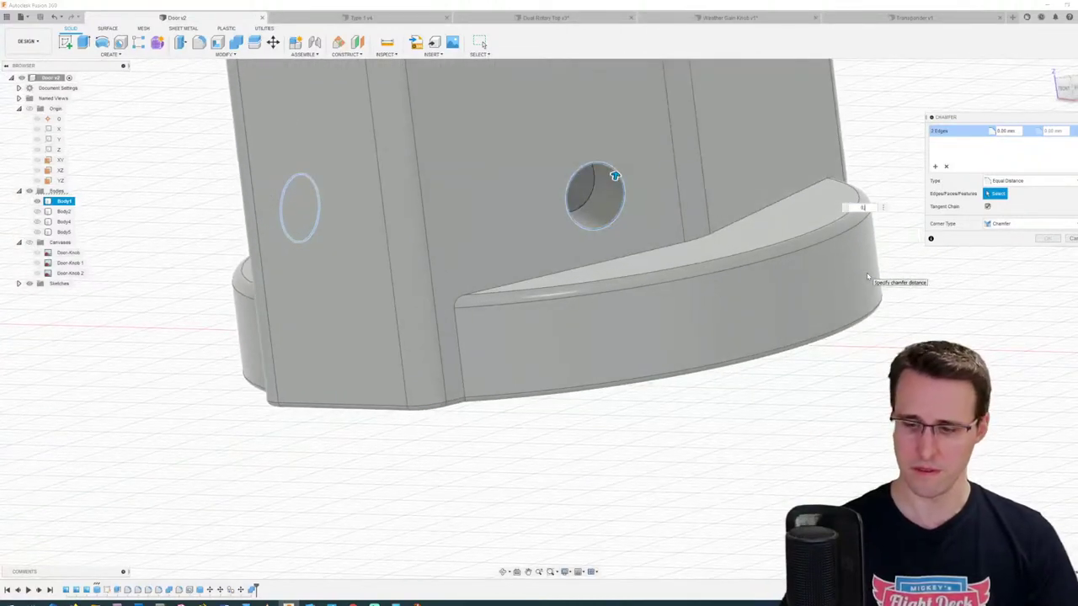
pyautogui.press('BackSpace')
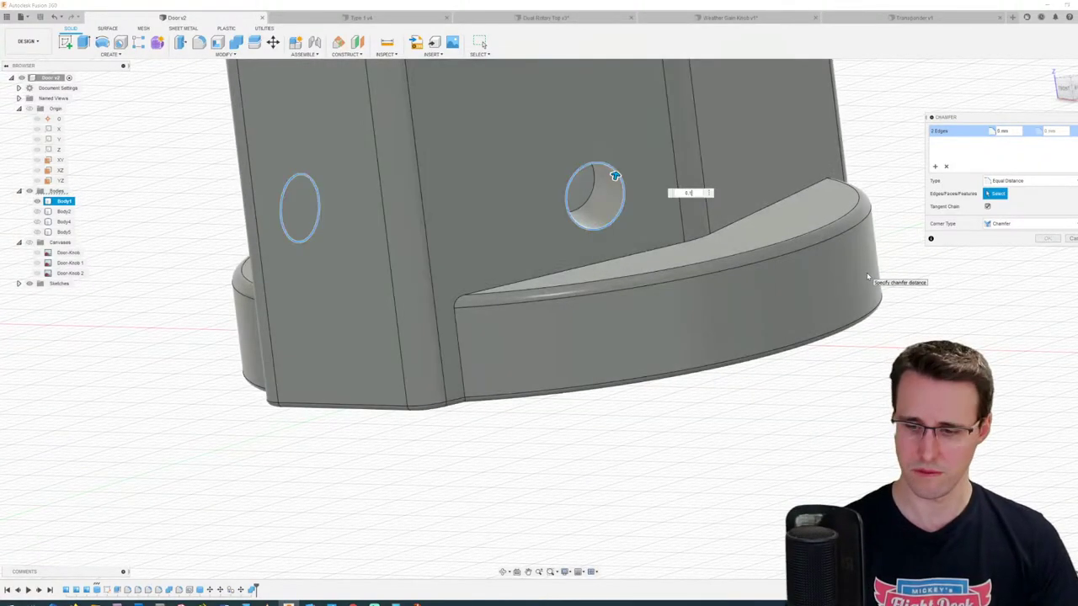
pyautogui.write('15')
pyautogui.press('Return')
# Step: Save the Door design as a new version with the description User Saved
pyautogui.keyDown('shift'); pyautogui.moveTo(866, 272); pyautogui.dragTo(1006, 313, button='middle'); pyautogui.keyUp('shift')
pyautogui.hotkey('ctrl', 's')
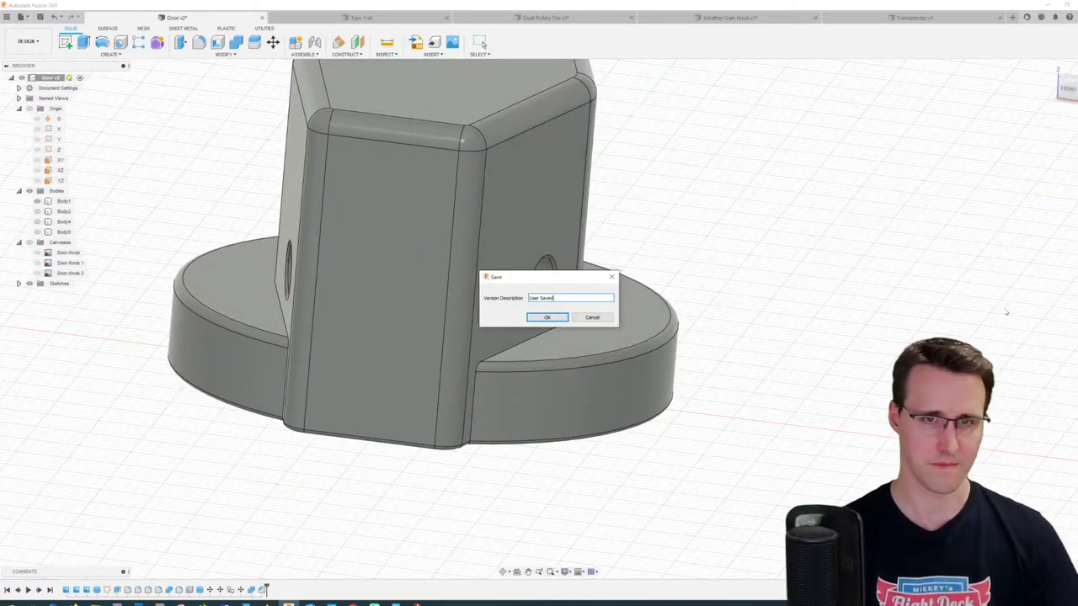
pyautogui.press('Return')
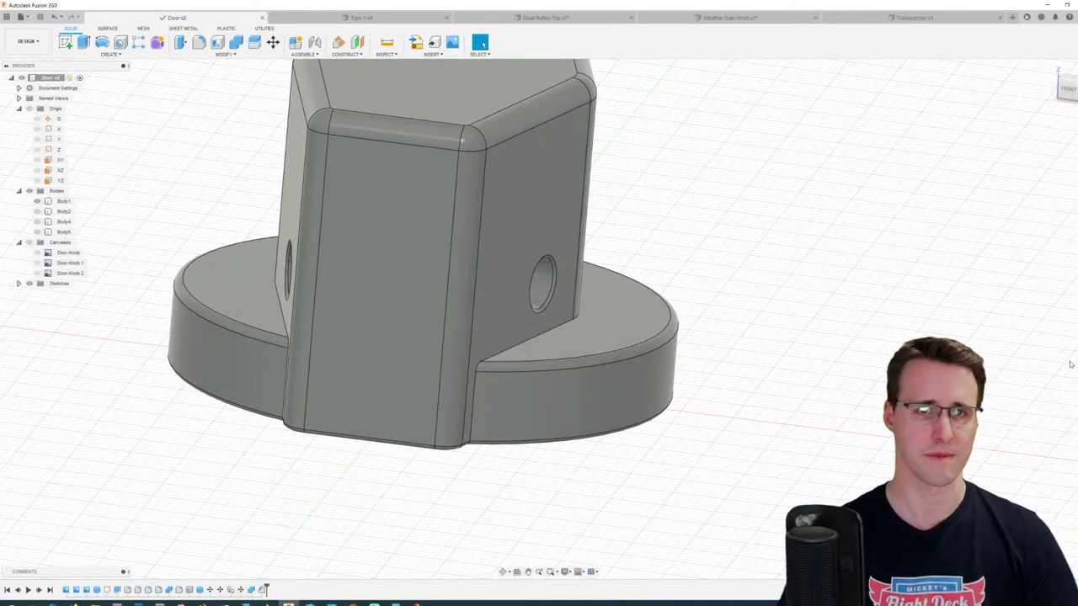
pyautogui.keyDown('shift'); pyautogui.moveTo(828, 331); pyautogui.dragTo(809, 336, button='middle'); pyautogui.keyUp('shift')
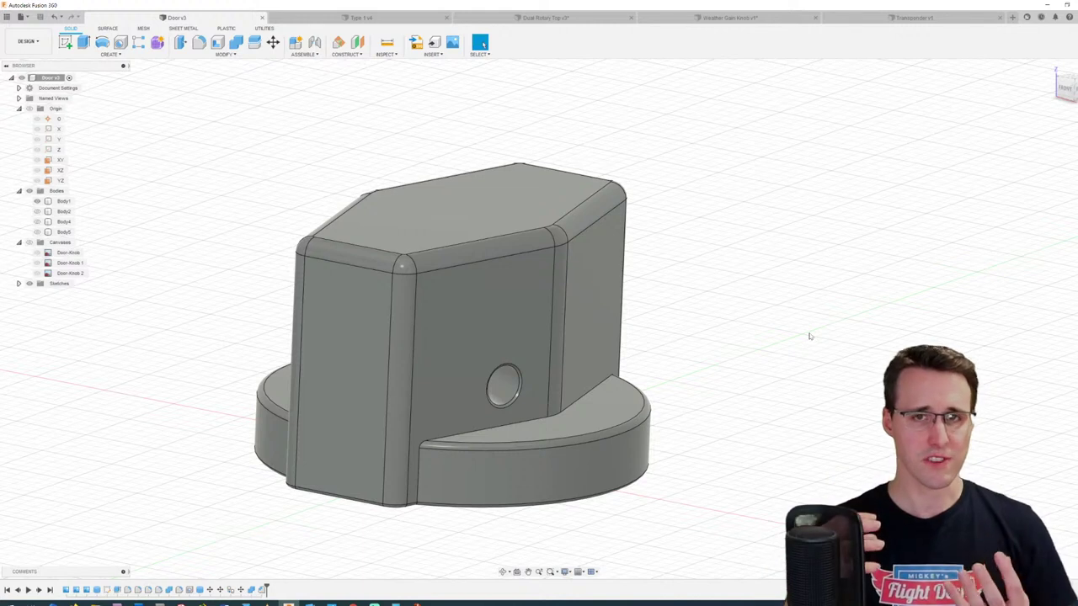
pyautogui.click(110, 54)
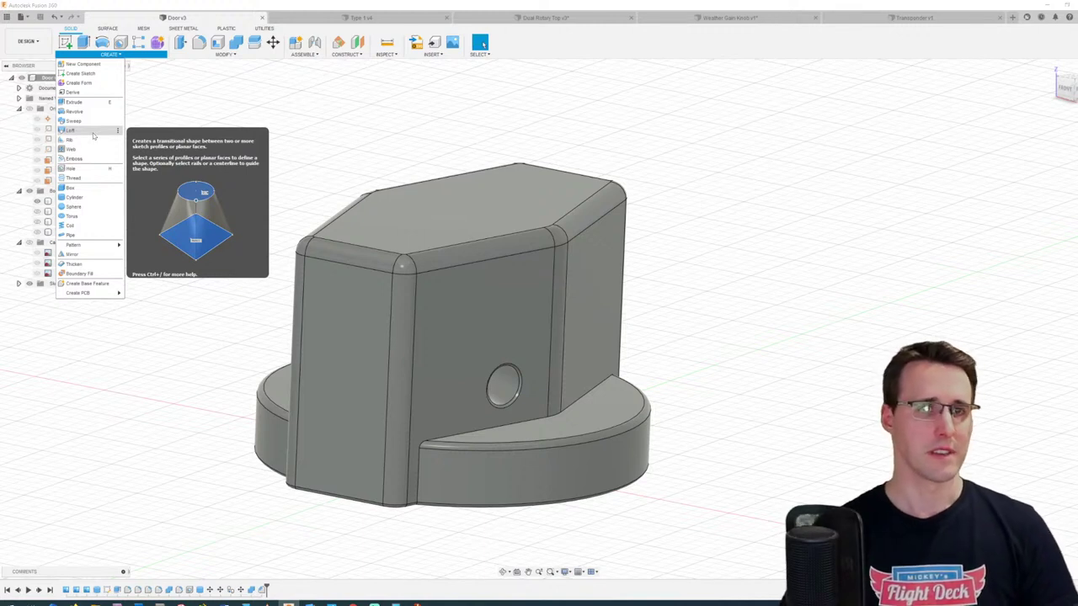
pyautogui.click(277, 129)
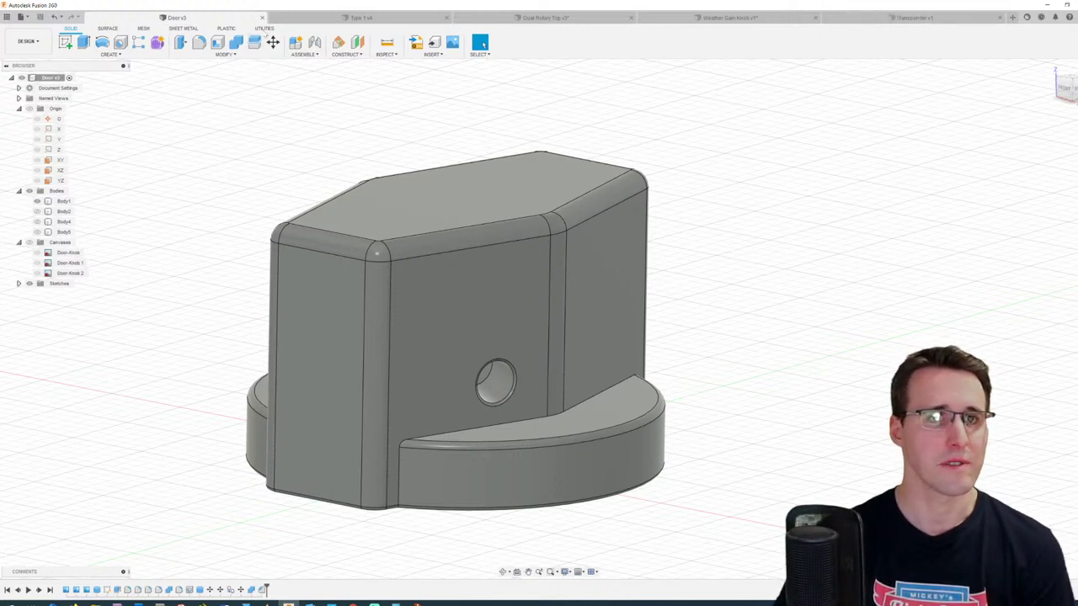
# Step: Export the door knob body for 3D printing as 3MF with High refinement, without sending it to a print utility
pyautogui.click(265, 28)
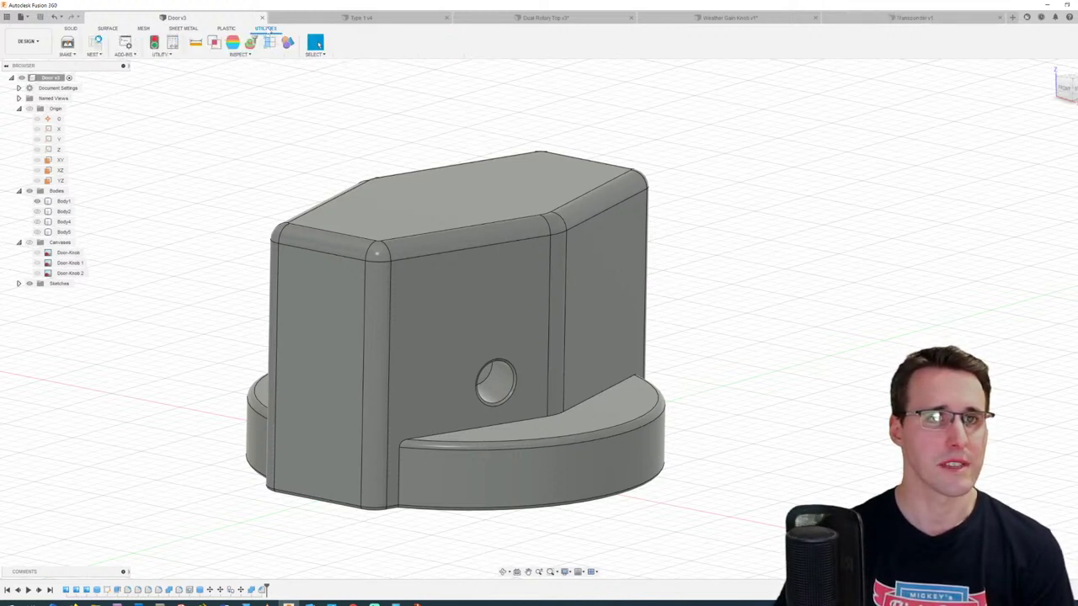
pyautogui.click(67, 43)
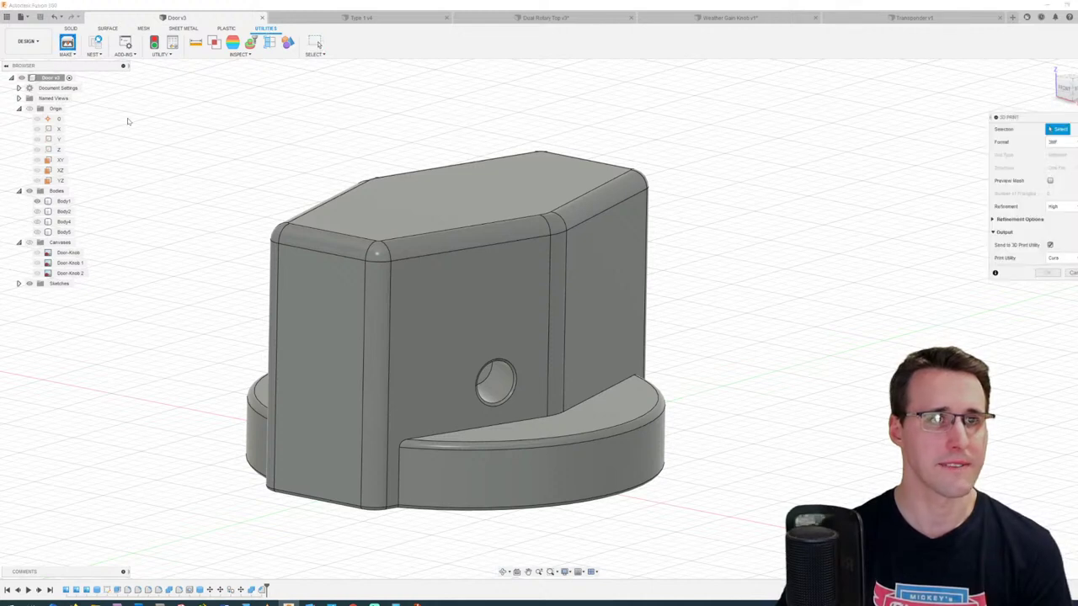
pyautogui.click(1064, 143)
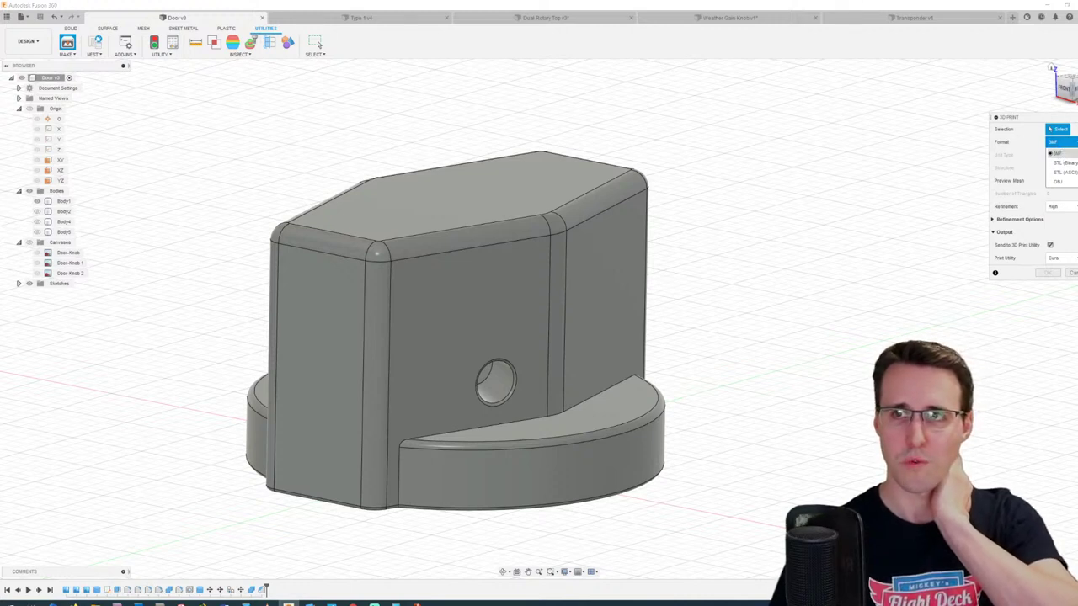
pyautogui.click(1056, 153)
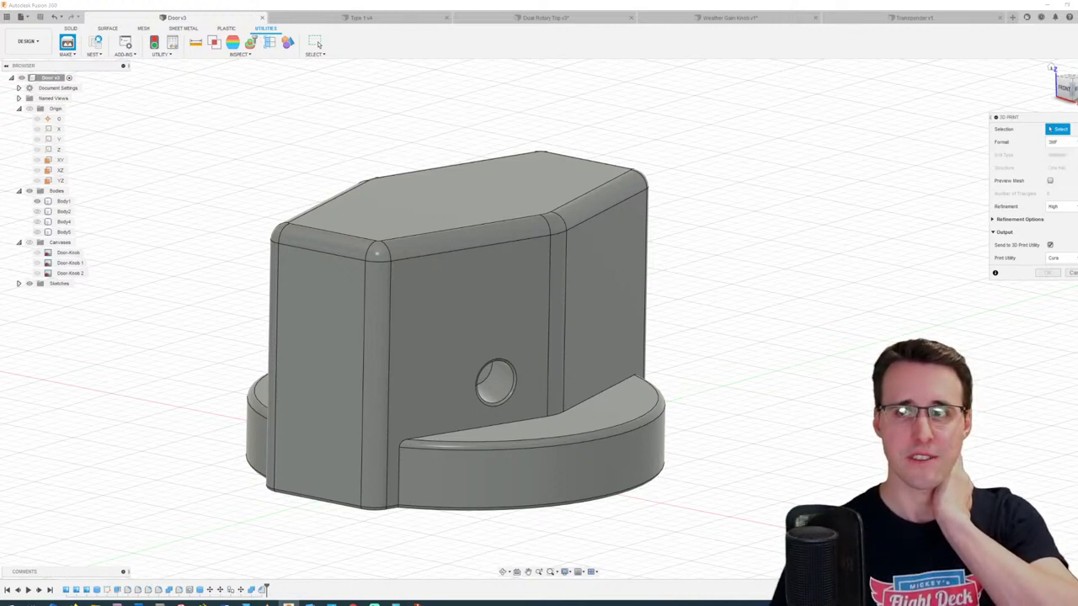
pyautogui.click(1050, 245)
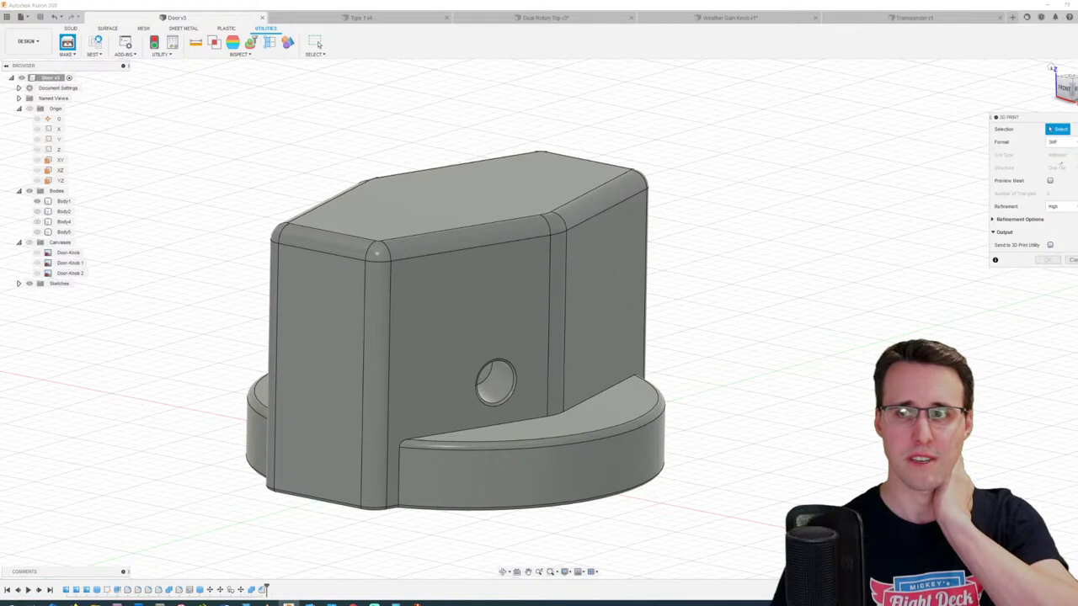
pyautogui.click(1052, 206)
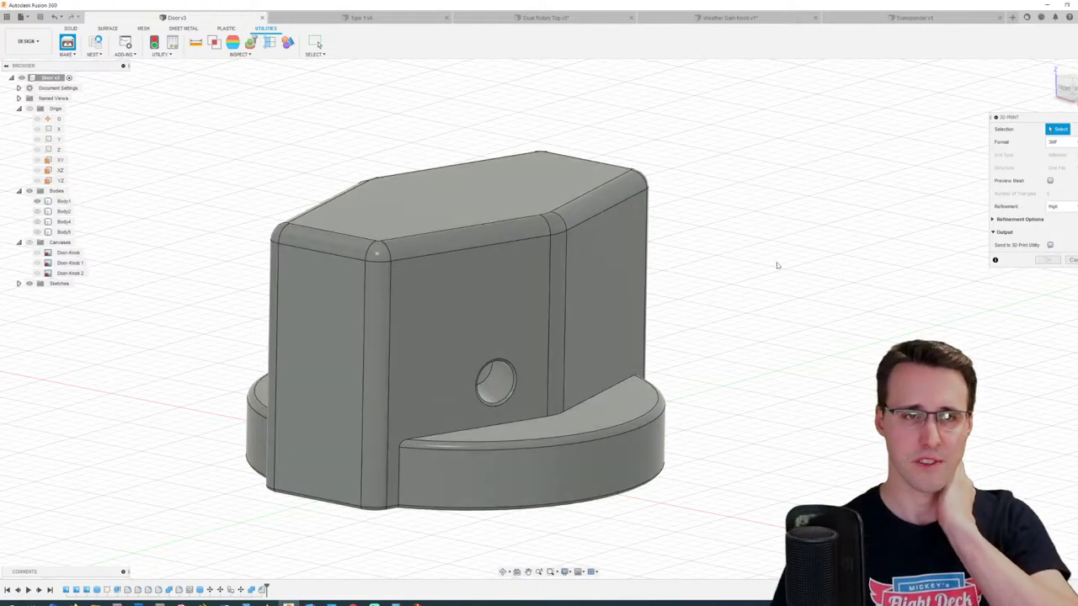
pyautogui.click(516, 289)
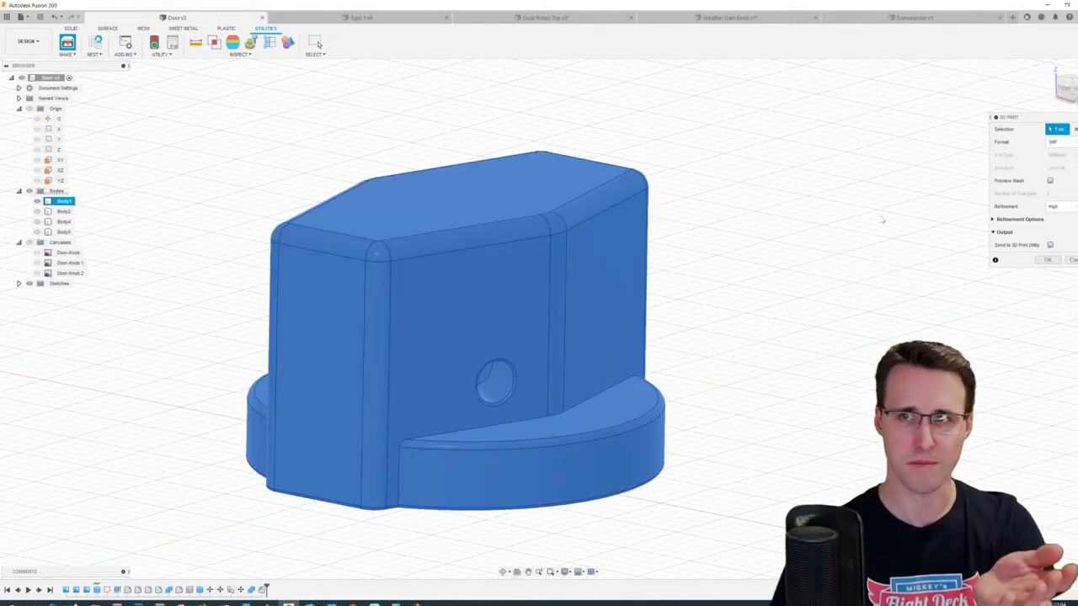
pyautogui.click(1046, 259)
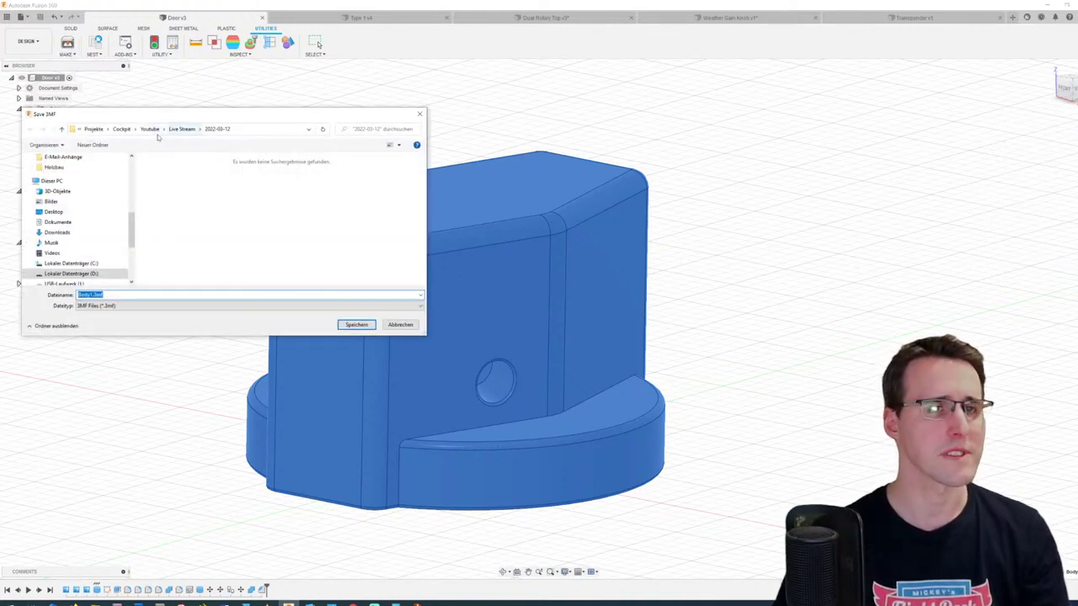
# Step: Choose Projekte > Cockpit > 3D > Knobs as the folder for the exported 3MF file
pyautogui.click(122, 130)
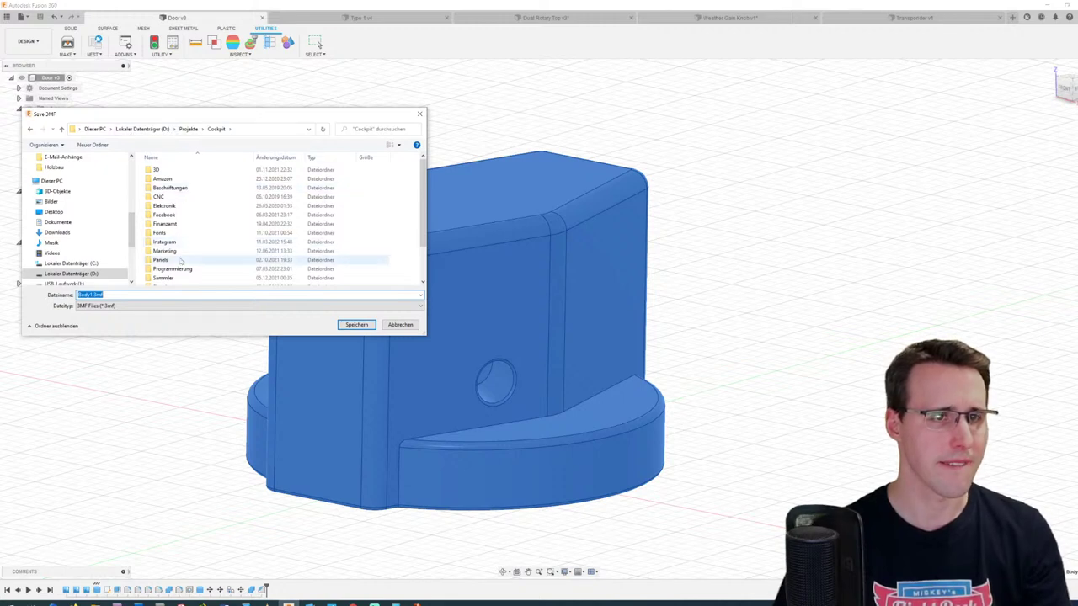
pyautogui.doubleClick(157, 170)
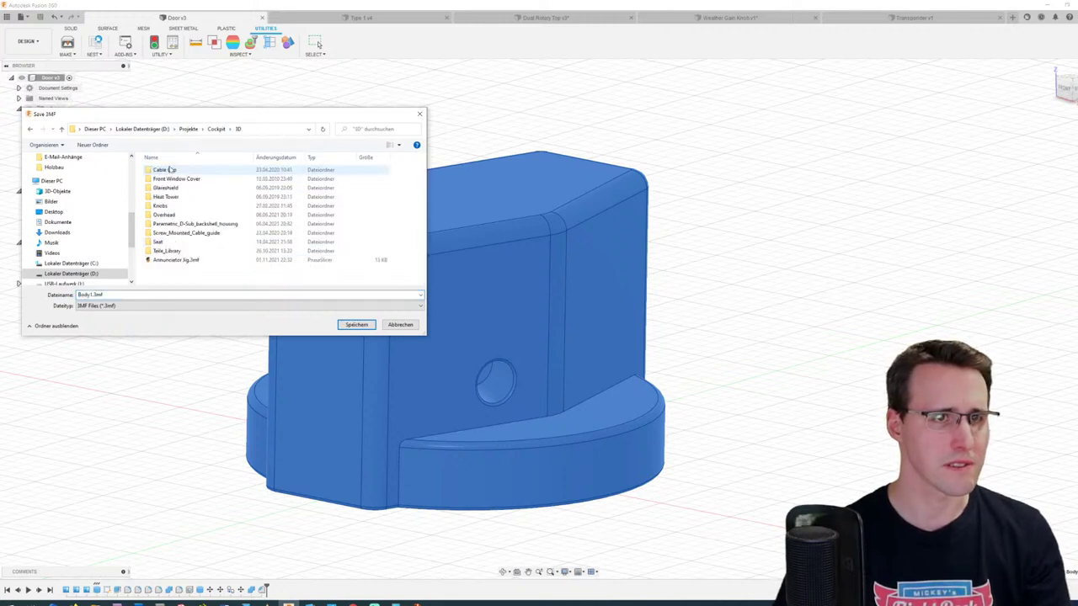
pyautogui.click(172, 207)
pyautogui.doubleClick(172, 207)
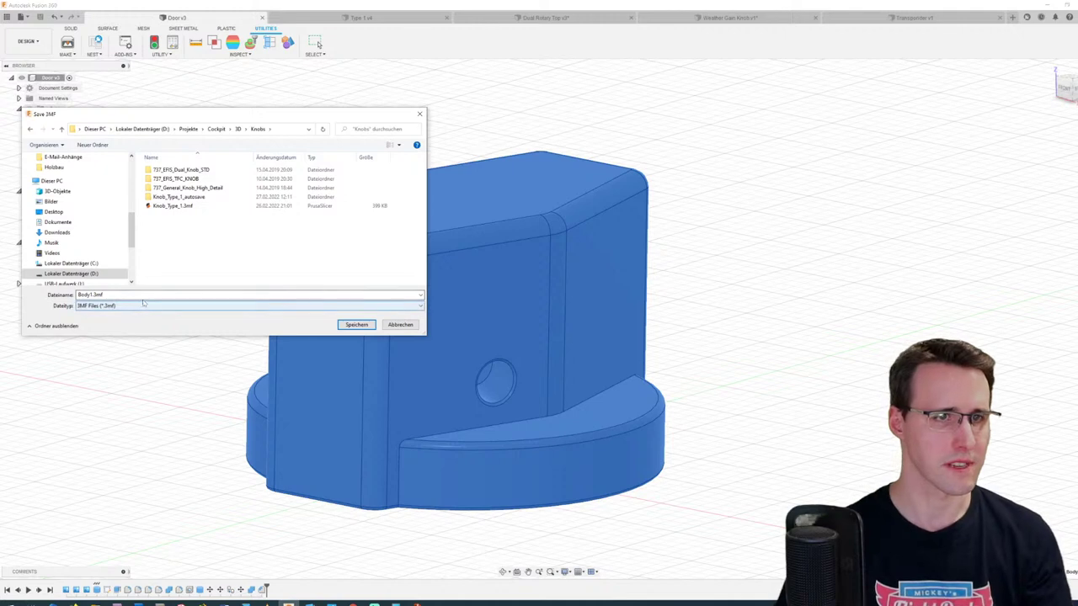
# Step: Name the export file Door.3mf and save it
pyautogui.click(109, 295)
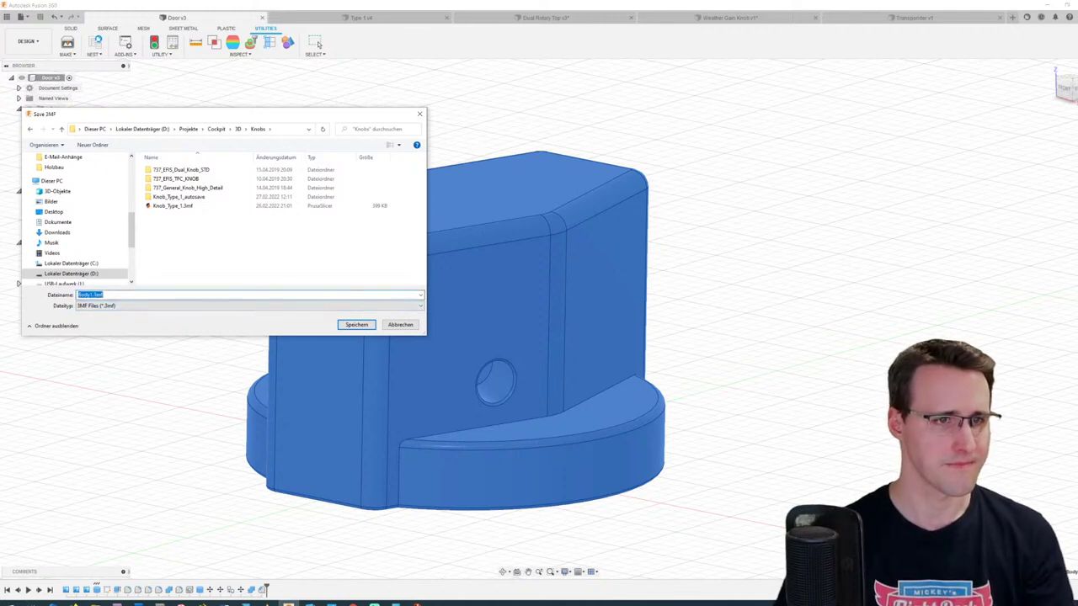
pyautogui.moveTo(95, 295); pyautogui.dragTo(44, 293)
pyautogui.press('Left')
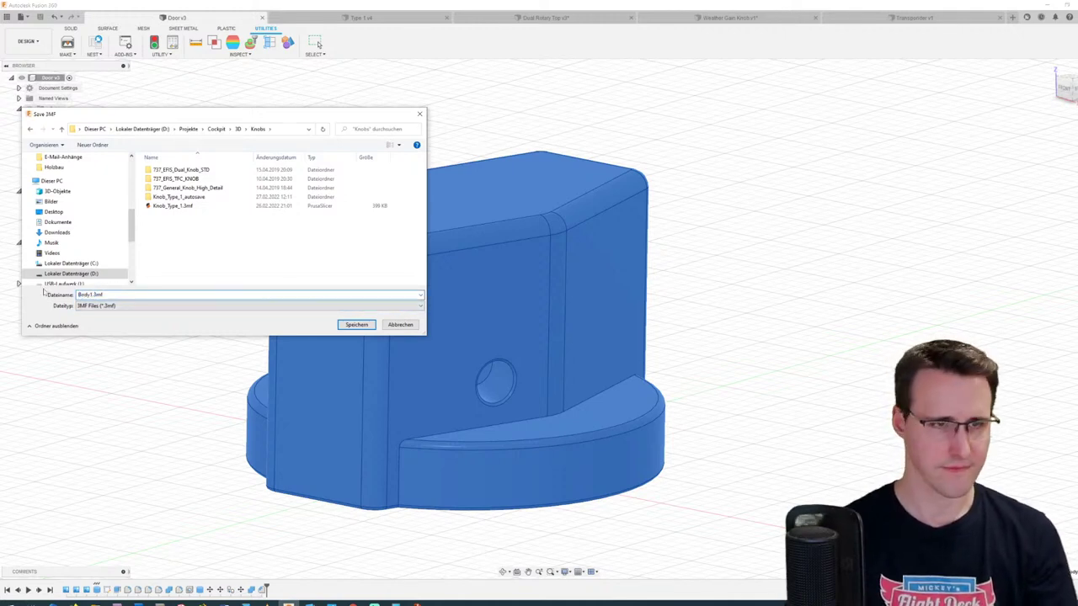
pyautogui.press('Delete')
pyautogui.press('Delete')
pyautogui.press('Delete')
pyautogui.press('Delete')
pyautogui.press('Delete')
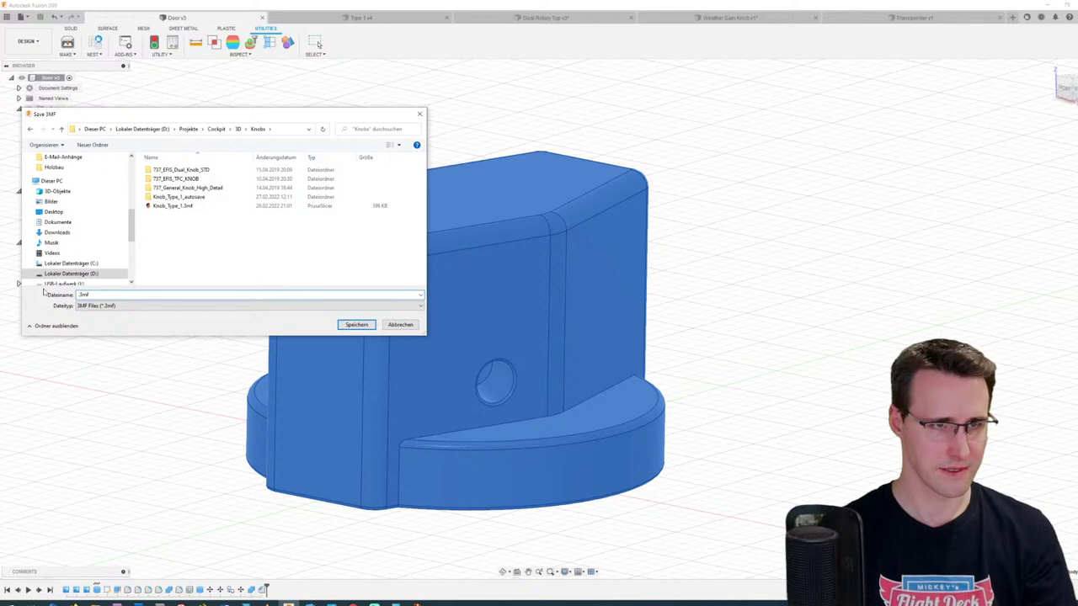
pyautogui.write('Door')
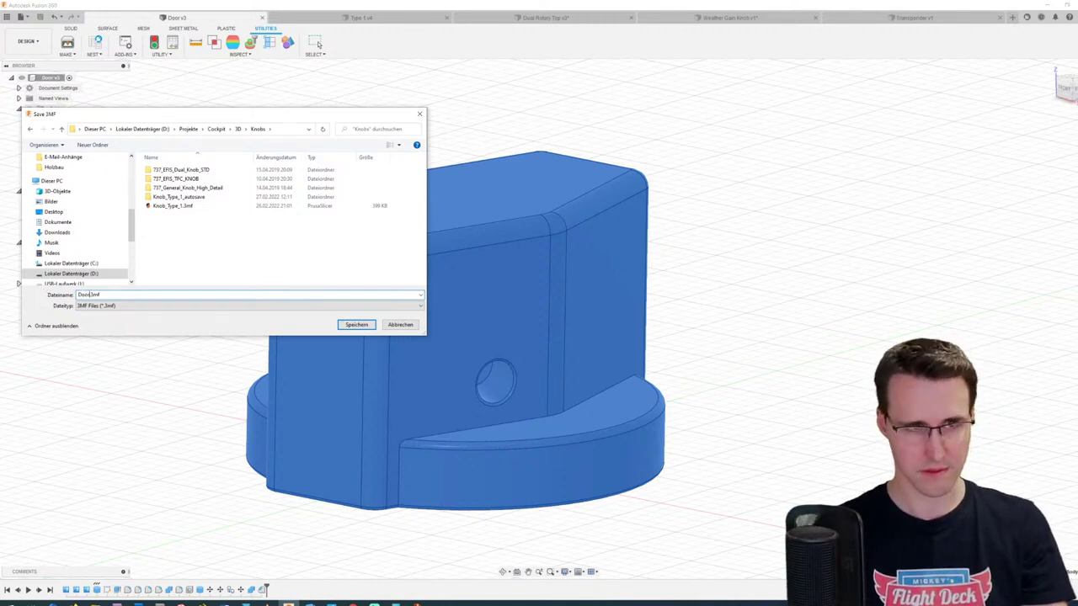
pyautogui.press('Return')
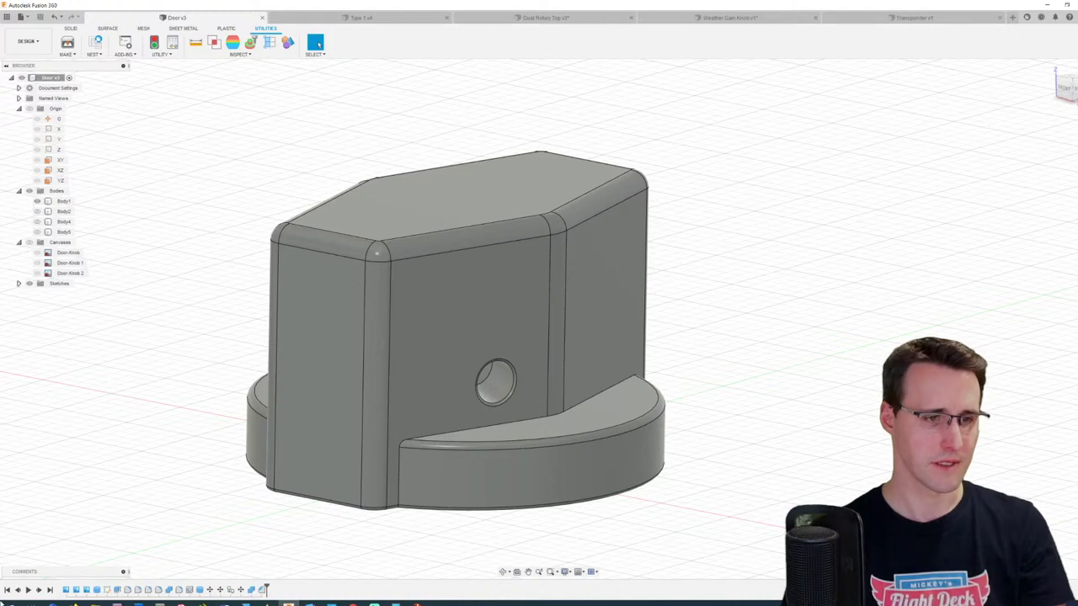
# Step: Switch to PrusaSlicer and turn the empty print bed to view it from the front
pyautogui.click(10, 603)
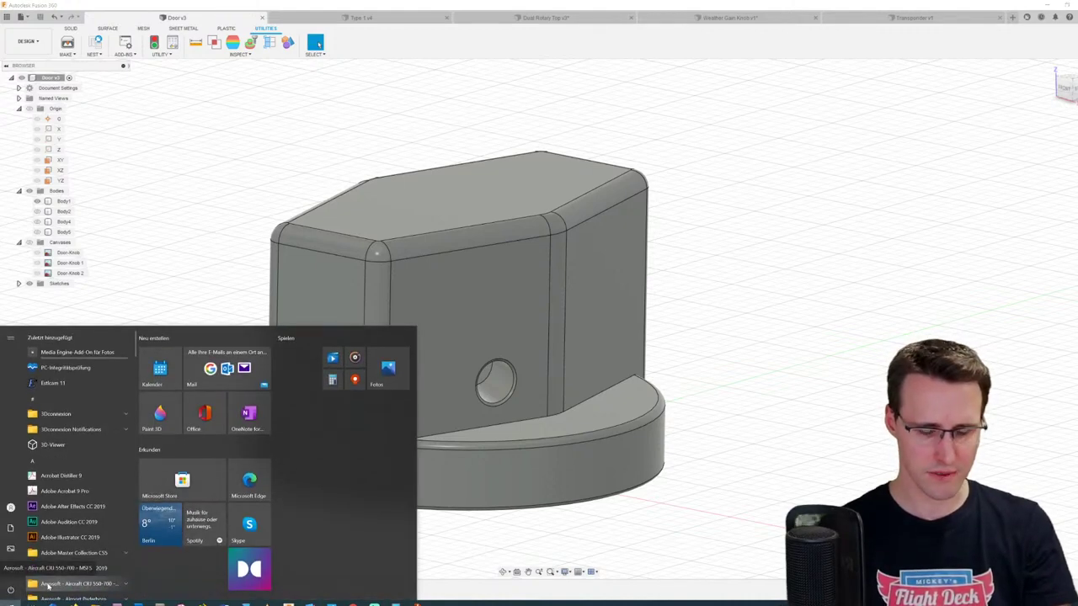
pyautogui.write('prus')
pyautogui.press('Return')
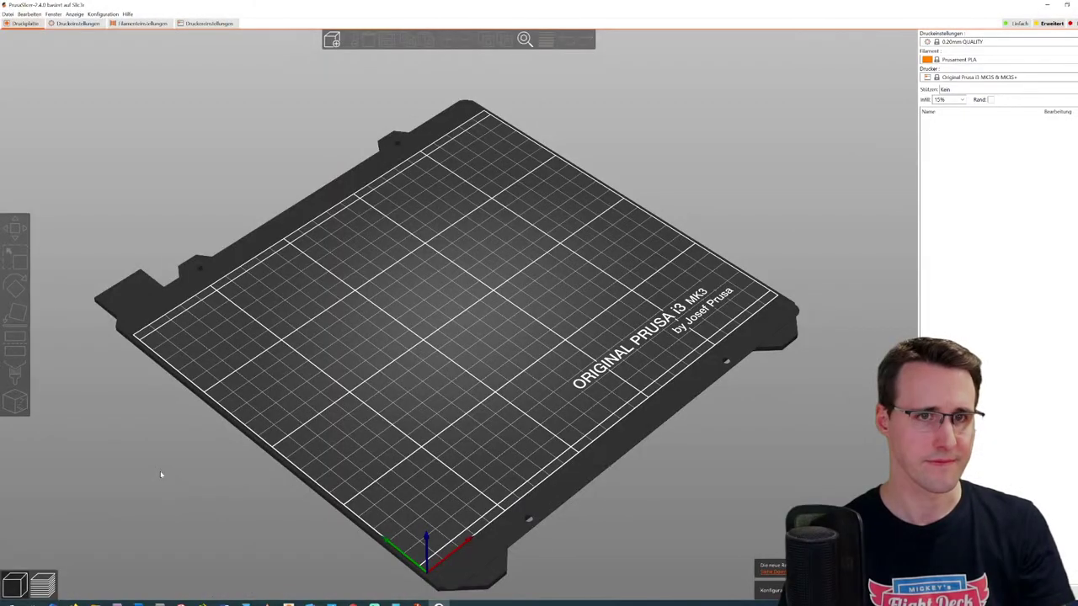
pyautogui.moveTo(509, 503); pyautogui.dragTo(486, 505)
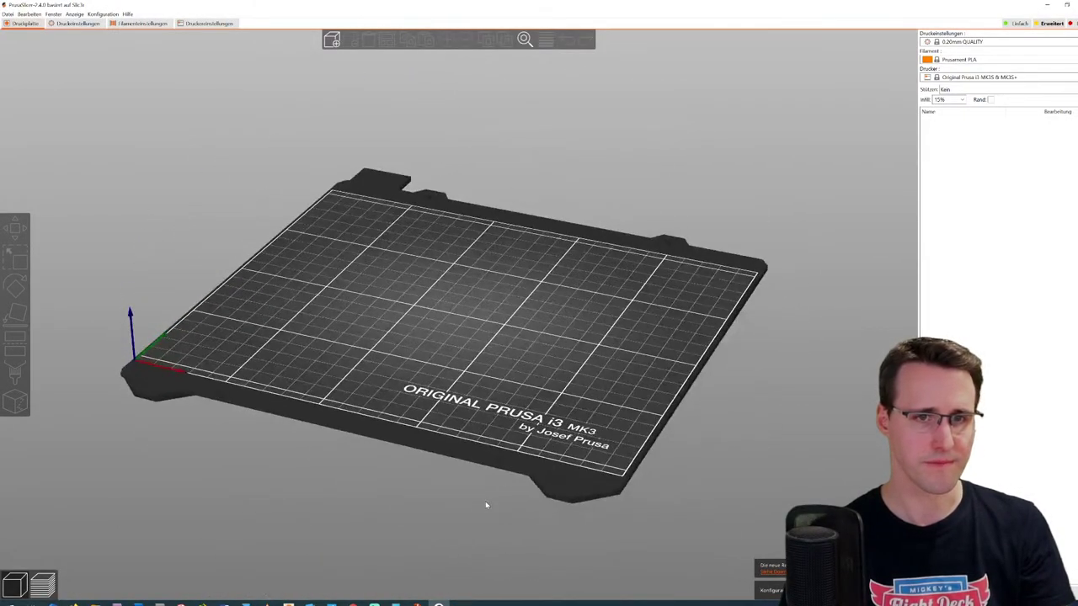
# Step: Import Door.3mf from the Projekte > Cockpit > 3D > Knobs folder onto the print bed
pyautogui.click(337, 42)
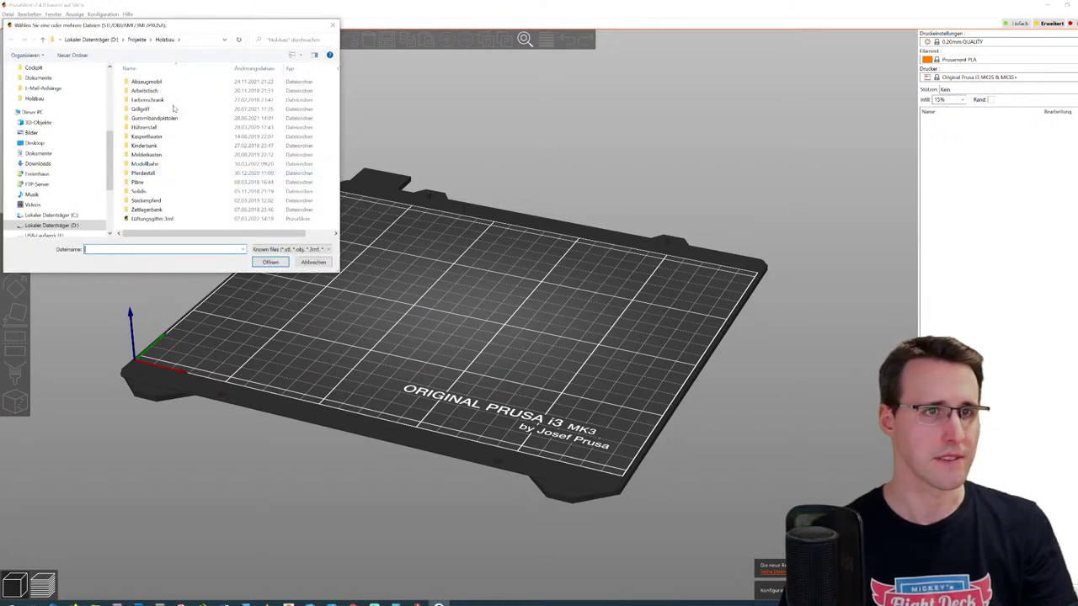
pyautogui.click(138, 40)
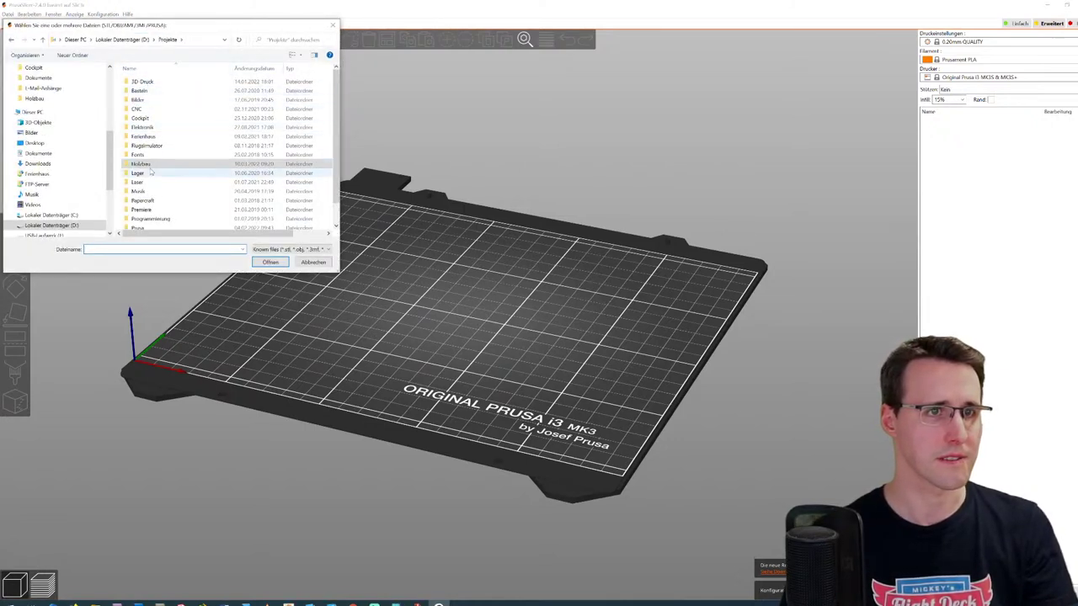
pyautogui.doubleClick(141, 118)
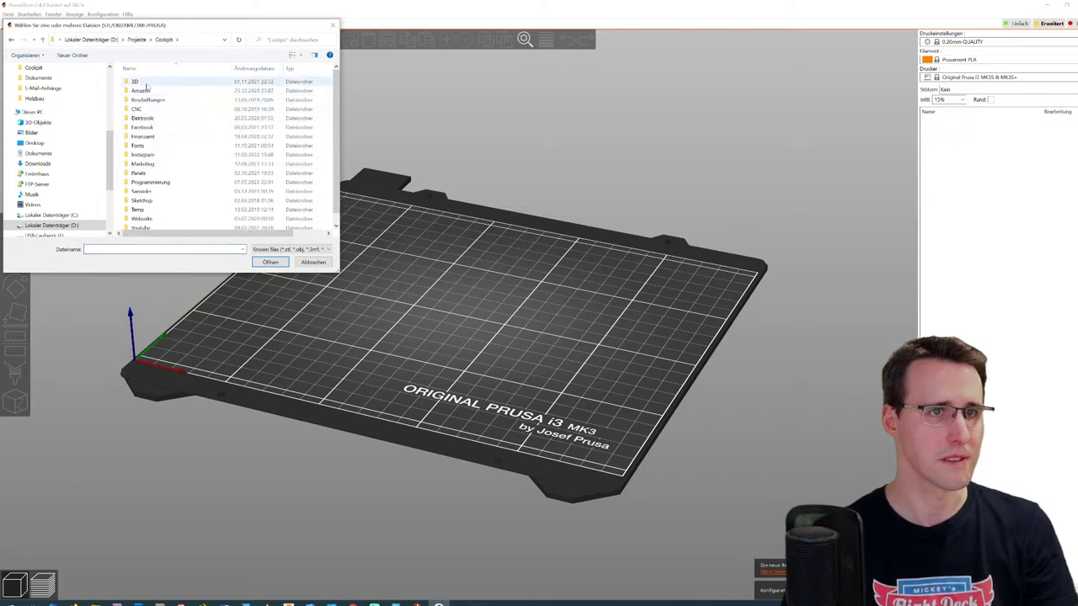
pyautogui.doubleClick(145, 82)
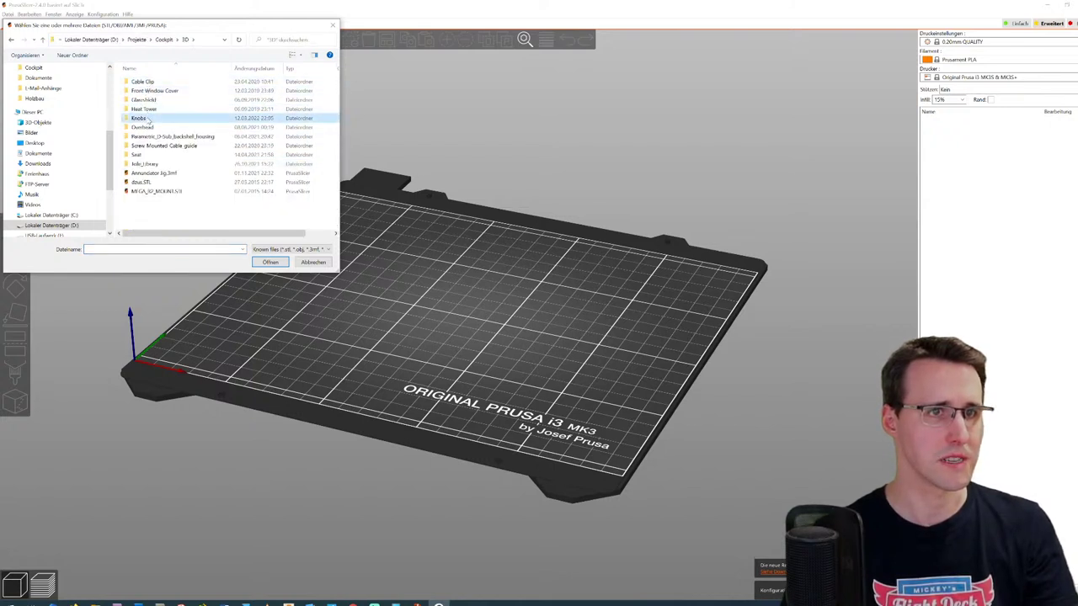
pyautogui.doubleClick(140, 118)
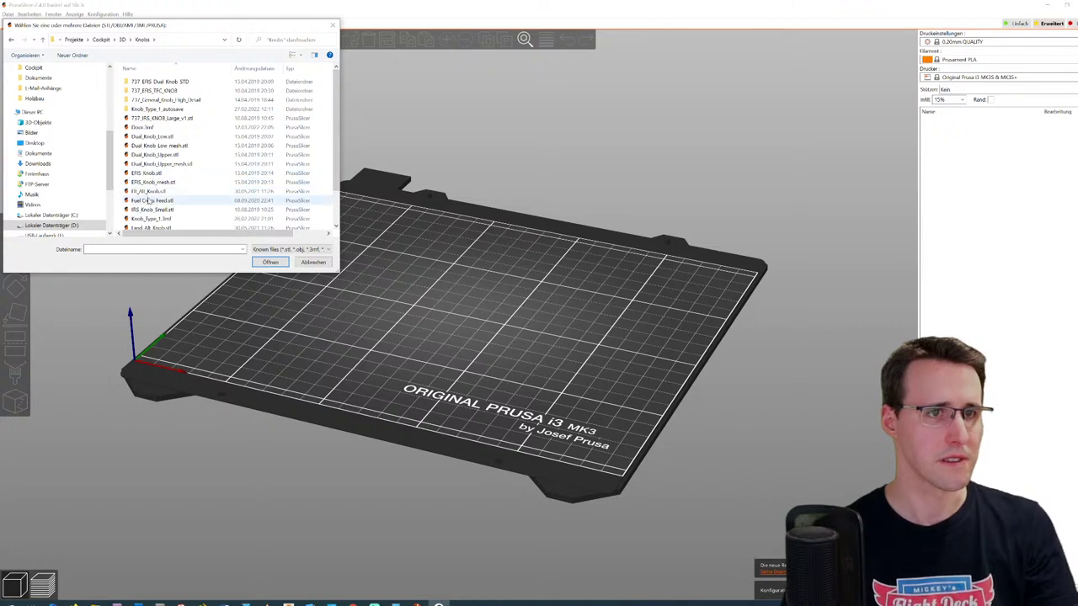
pyautogui.doubleClick(145, 128)
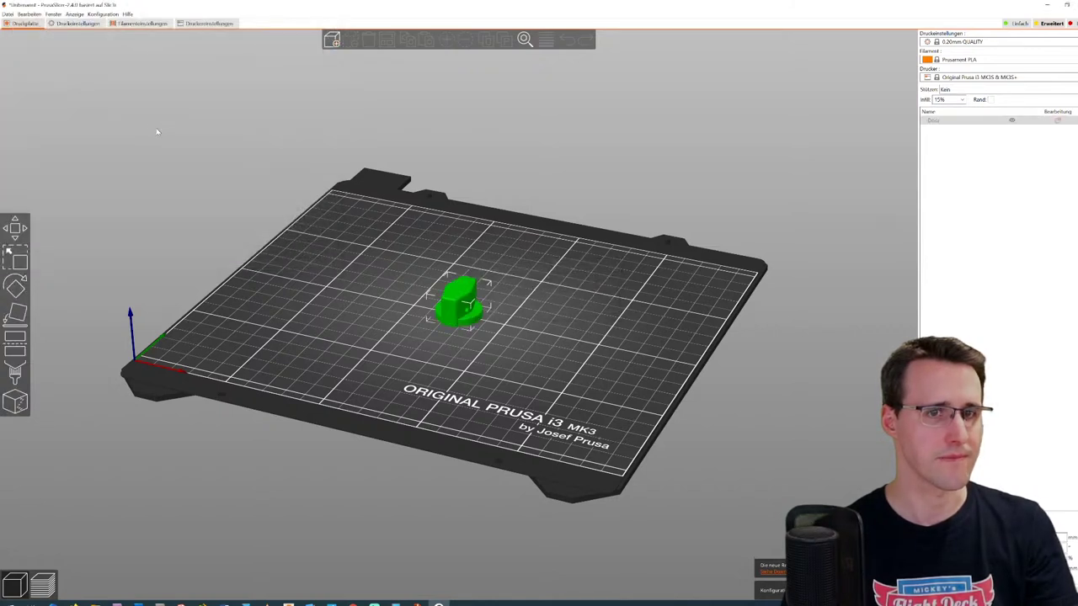
# Step: Deselect the imported door knob and examine its shape and screw holes up close from several sides
pyautogui.scroll(5, 682, 317)
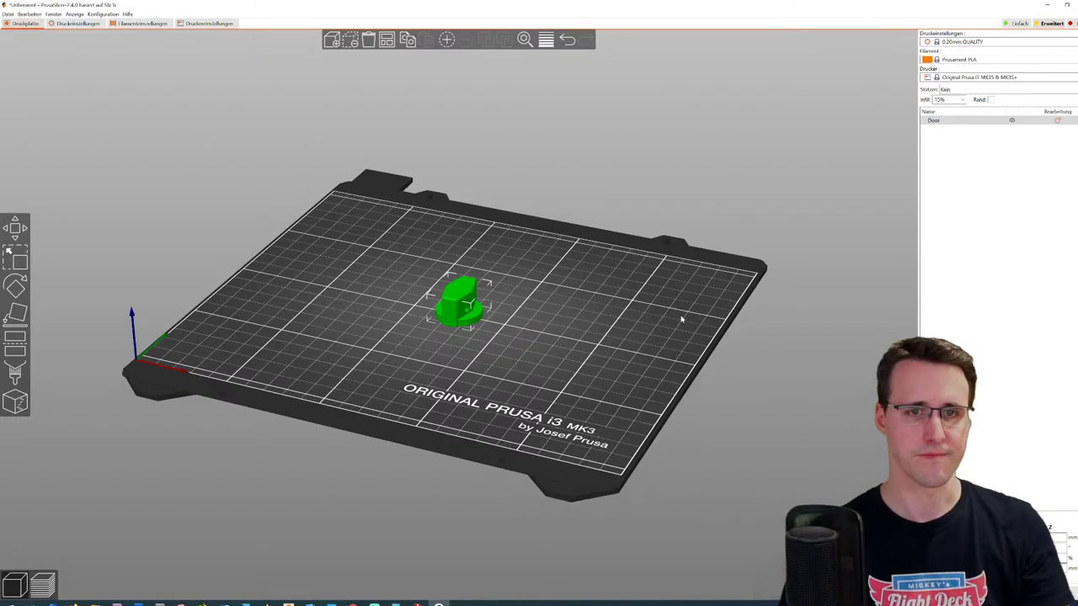
pyautogui.click(642, 318)
pyautogui.scroll(6, 645, 245)
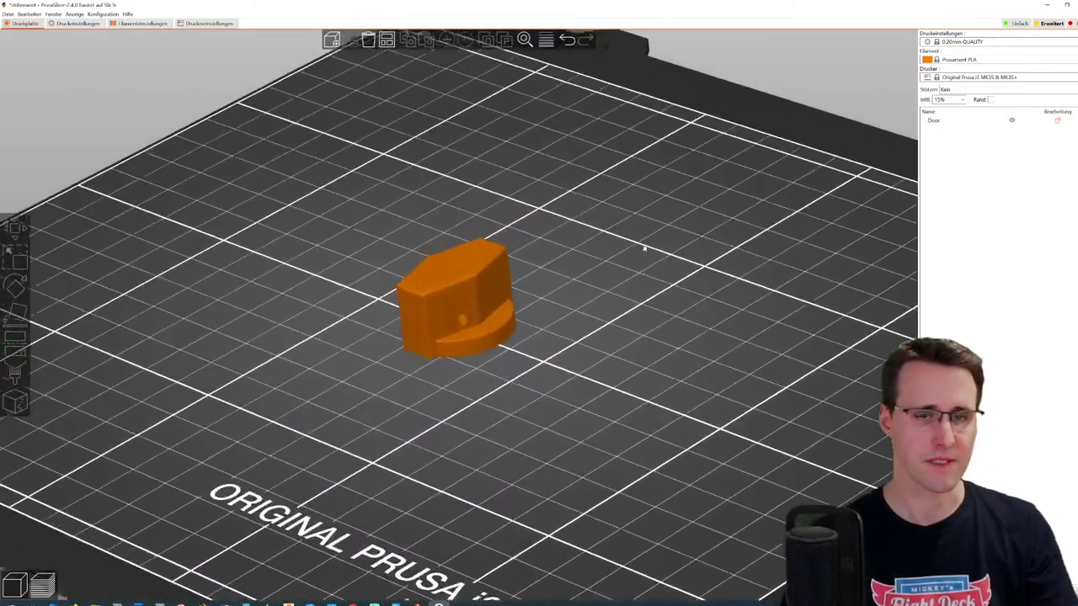
pyautogui.moveTo(644, 248); pyautogui.dragTo(597, 283)
pyautogui.scroll(8, 628, 246)
pyautogui.scroll(-6, 627, 246)
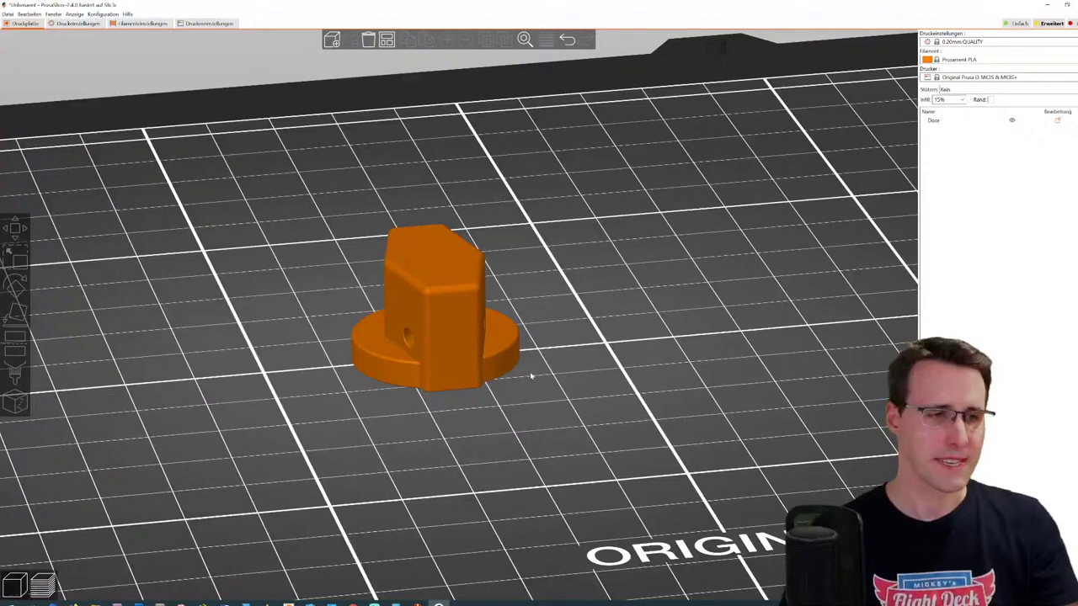
pyautogui.moveTo(528, 375); pyautogui.dragTo(521, 373)
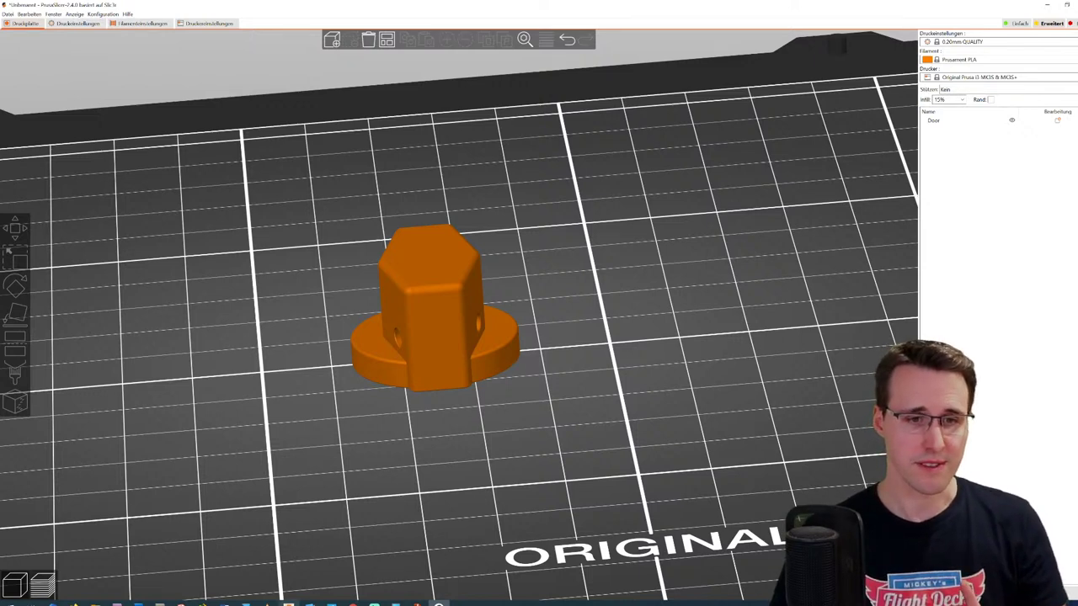
# Step: Switch to Fusion 360 and open the COM Panel design from the project's Cockpit > Pedestal folder
pyautogui.click(288, 603)
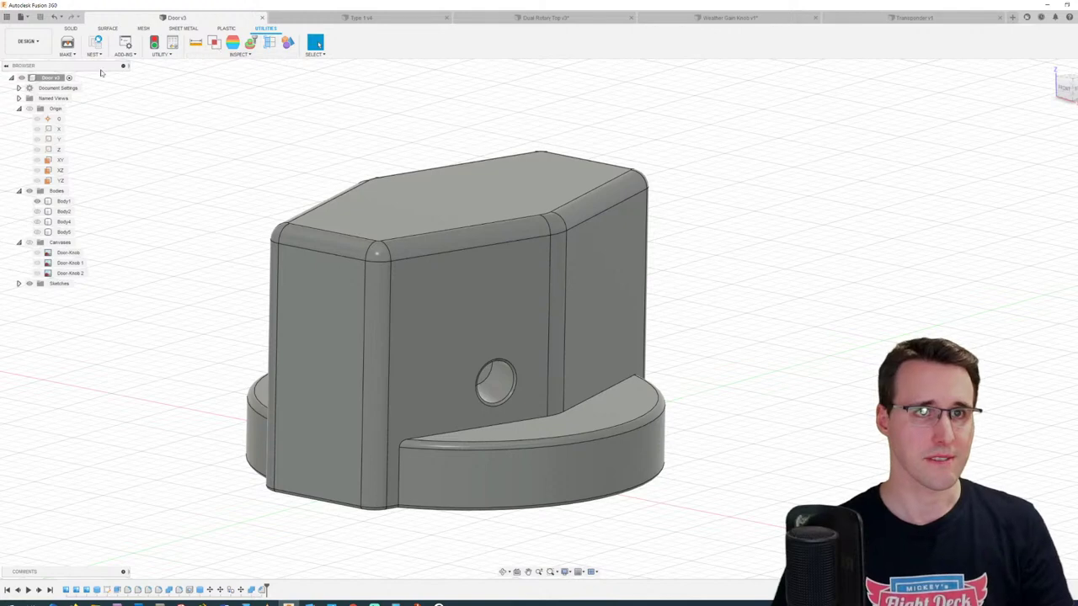
pyautogui.click(20, 17)
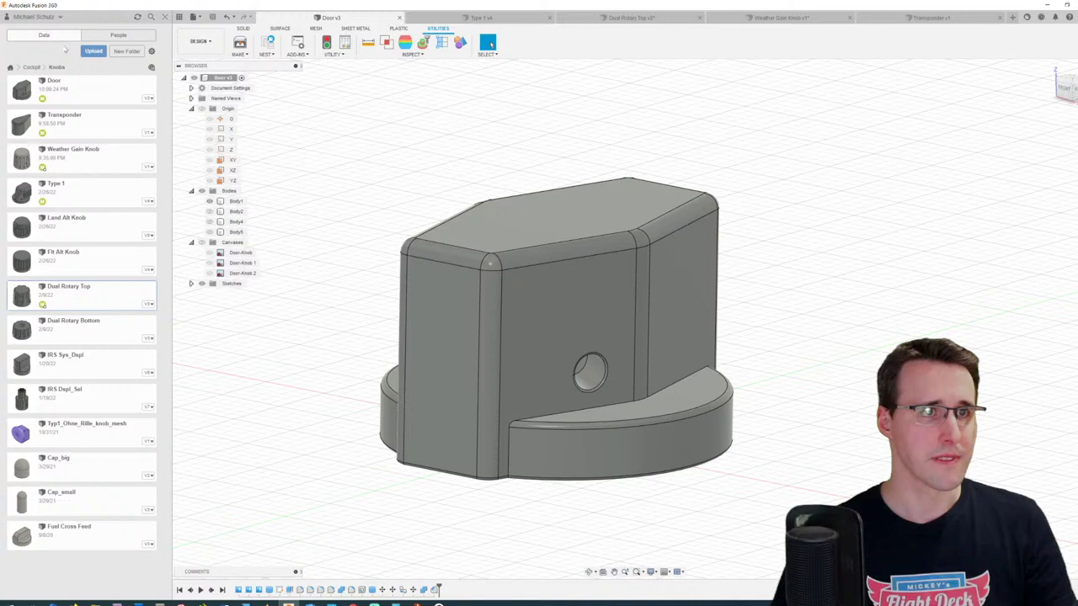
pyautogui.click(34, 69)
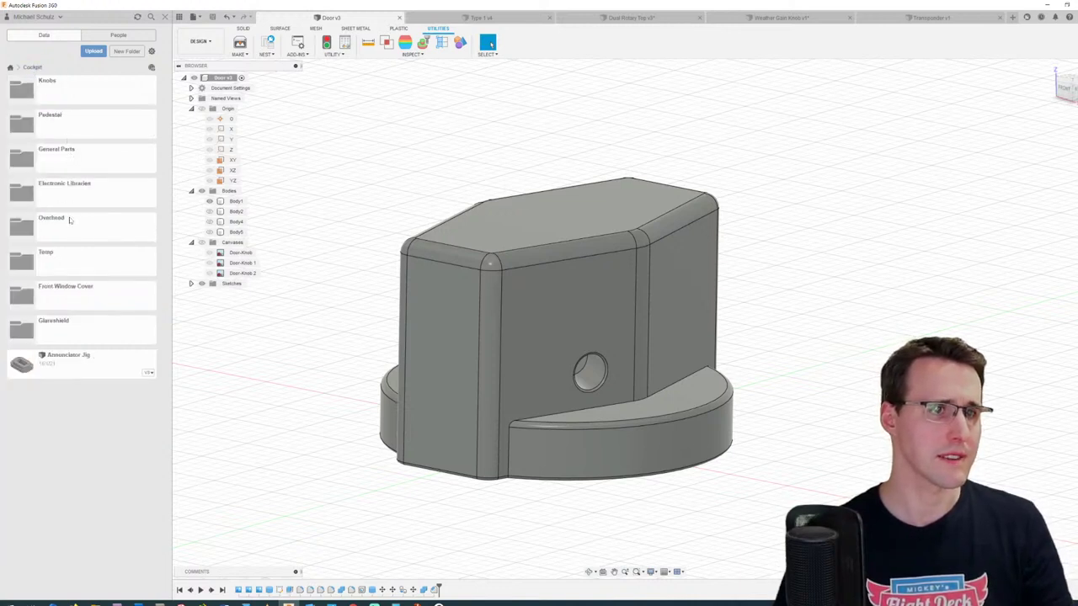
pyautogui.click(61, 127)
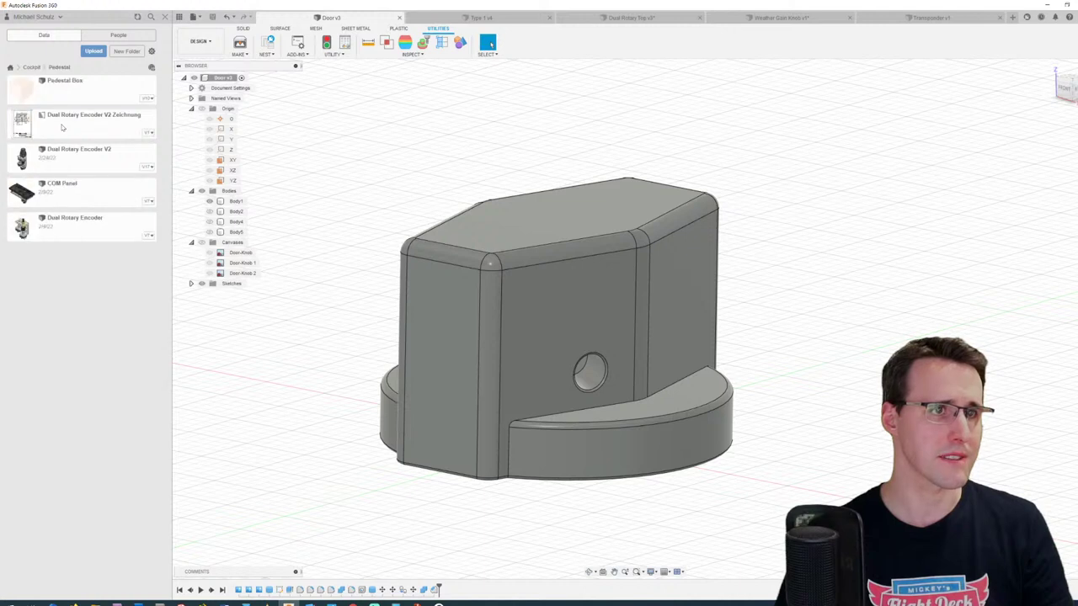
pyautogui.doubleClick(63, 187)
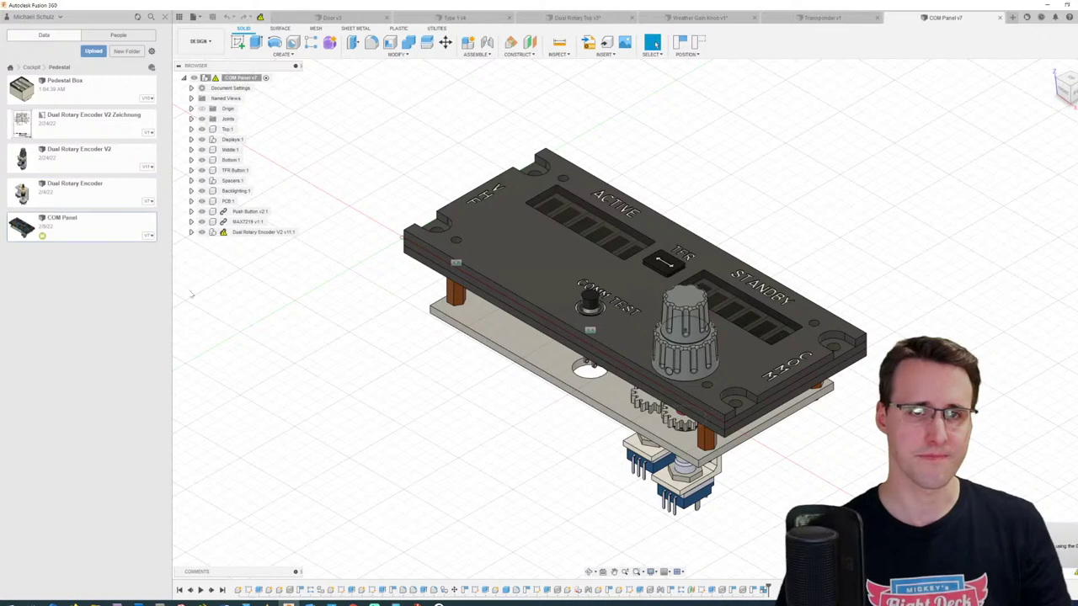
# Step: Set the camera to Perspective and view the COM panel assembly at an angle
pyautogui.keyDown('shift'); pyautogui.moveTo(532, 397); pyautogui.dragTo(645, 154, button='middle'); pyautogui.keyUp('shift')
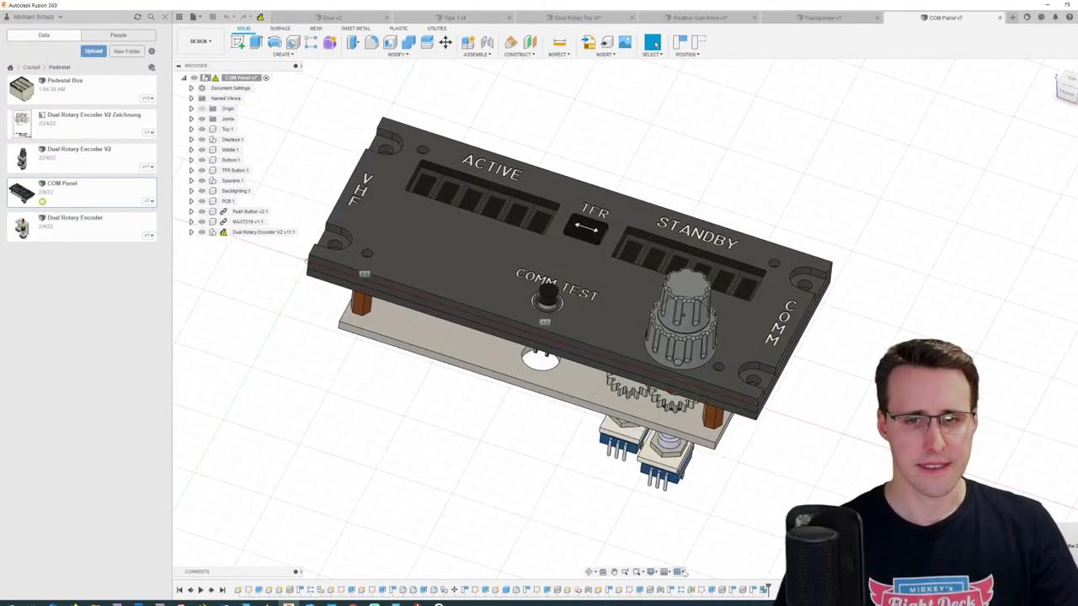
pyautogui.click(654, 573)
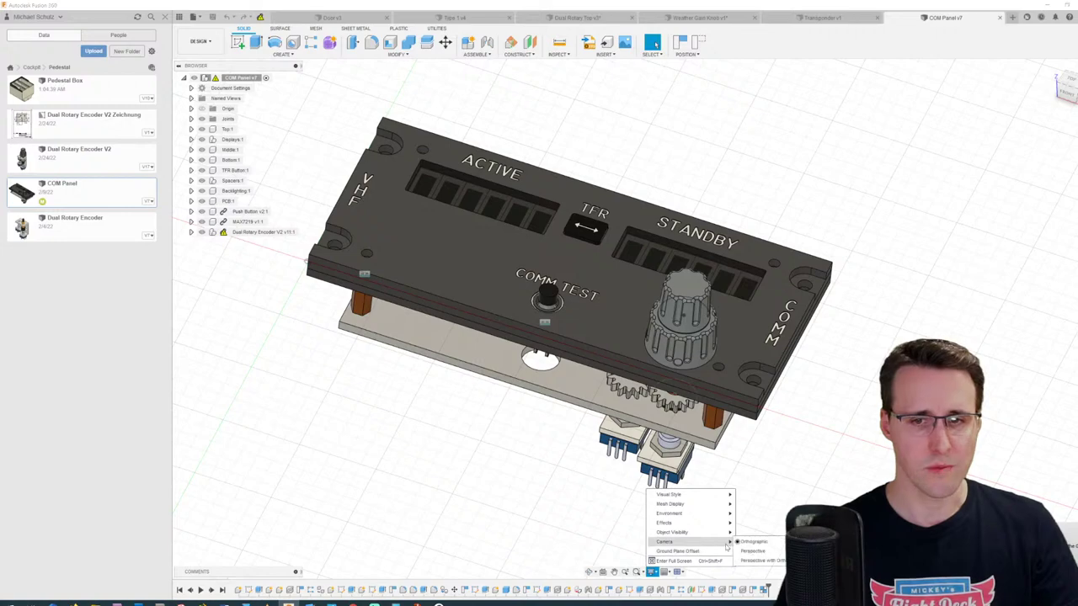
pyautogui.click(753, 552)
pyautogui.keyDown('shift'); pyautogui.moveTo(539, 438); pyautogui.dragTo(391, 484, button='middle'); pyautogui.keyUp('shift')
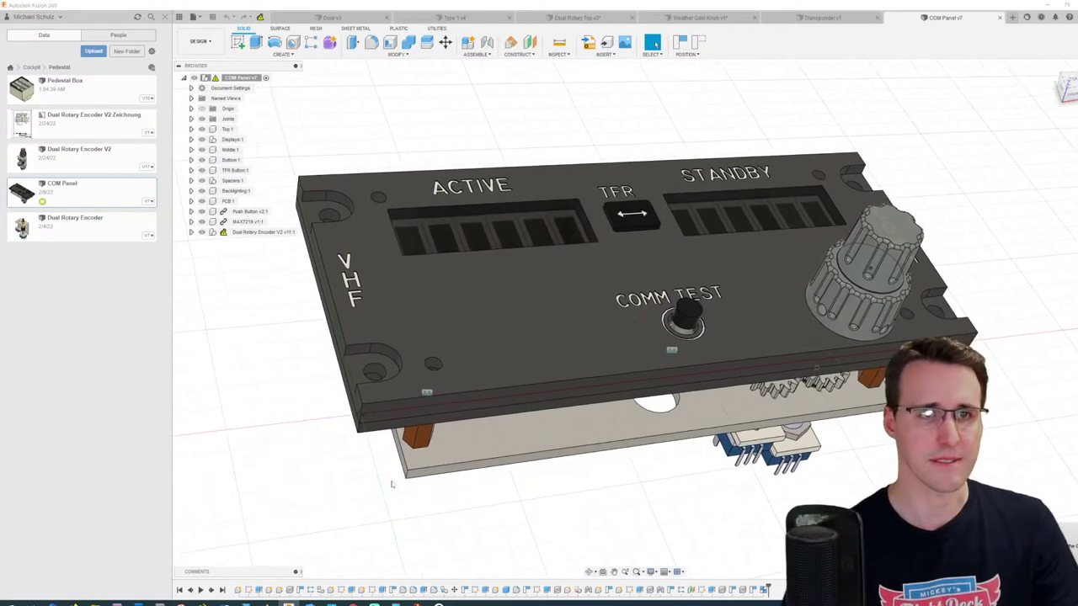
pyautogui.keyDown('shift'); pyautogui.moveTo(146, 404); pyautogui.dragTo(216, 402, button='middle'); pyautogui.keyUp('shift')
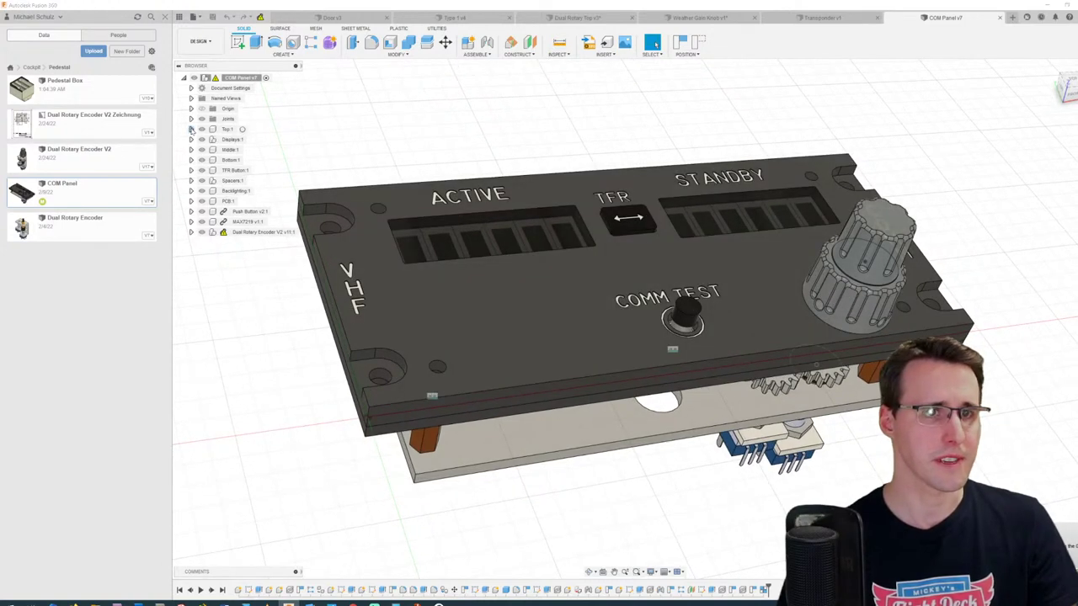
# Step: Expand the sketches of the Top component and look up the Save As DXF option for Sketch1 without running it
pyautogui.click(191, 129)
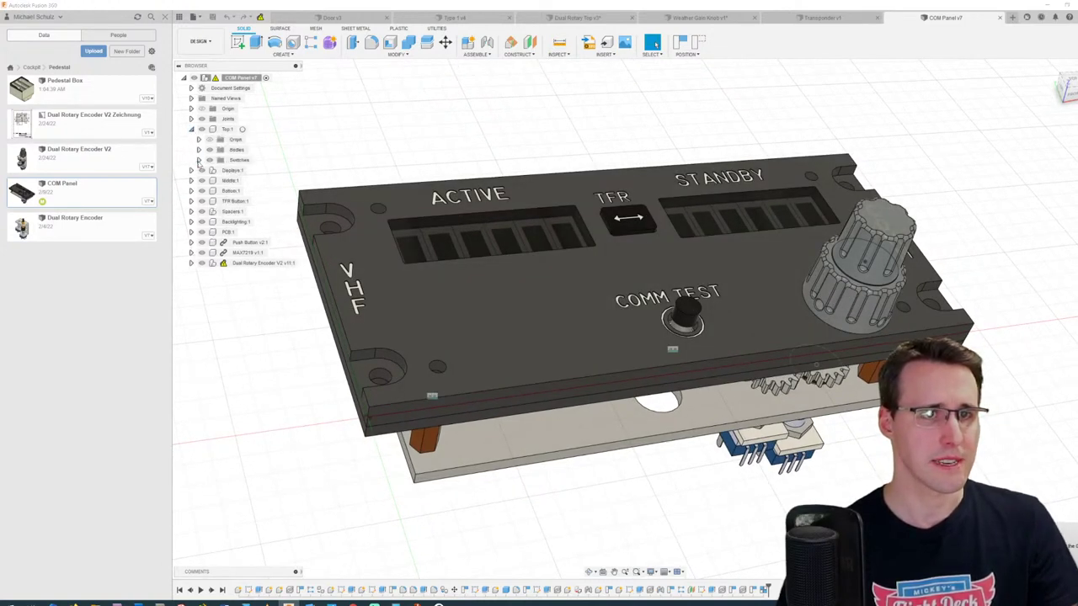
pyautogui.click(199, 160)
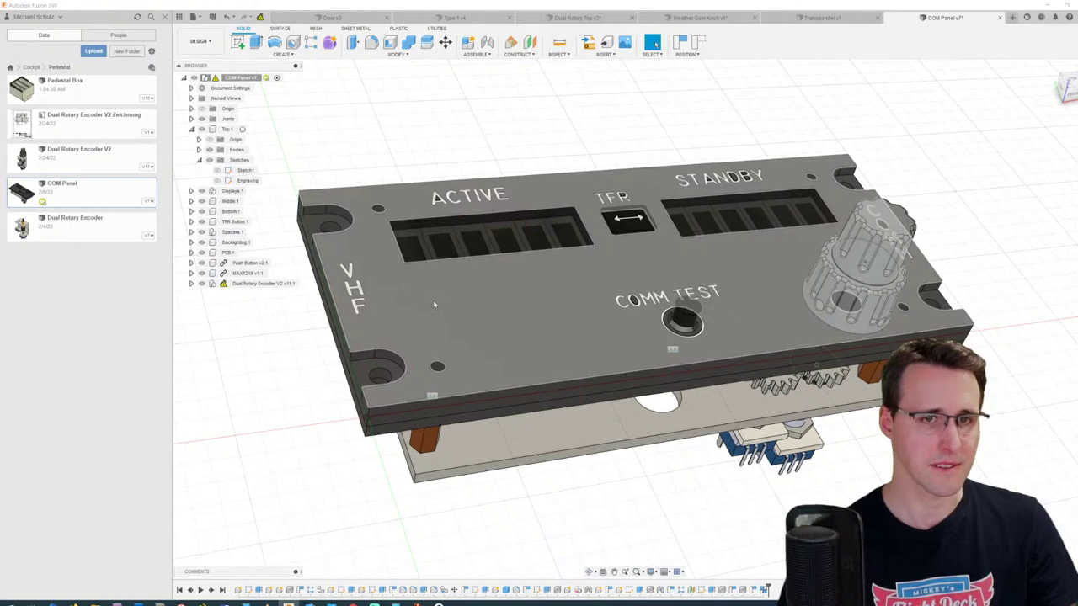
pyautogui.rightClick(245, 172)
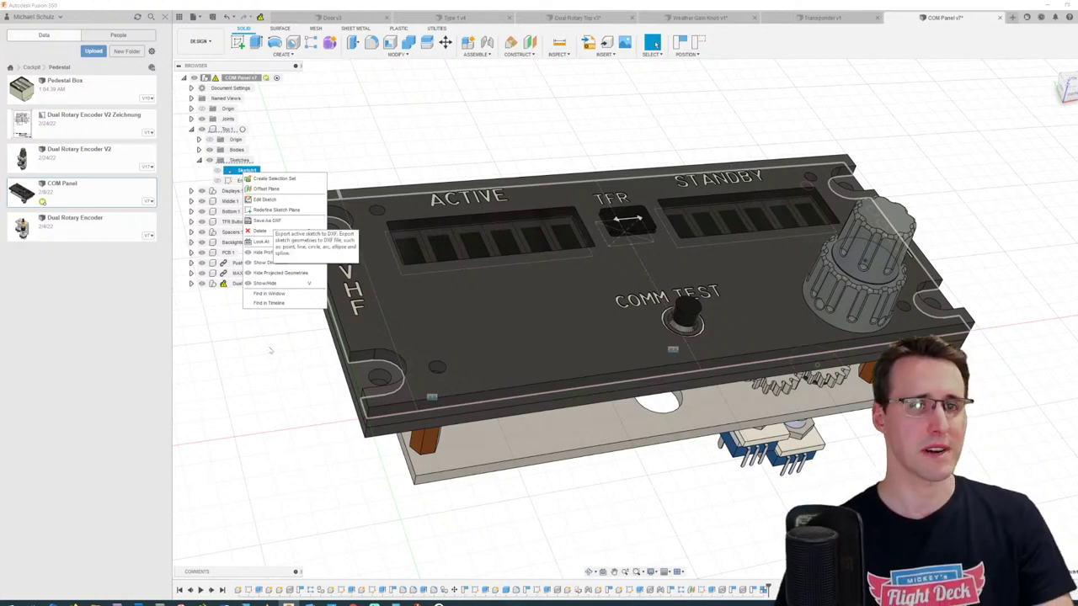
pyautogui.click(278, 354)
pyautogui.moveTo(918, 252)
pyautogui.keyDown('shift'); pyautogui.mouseDown(button='middle')
pyautogui.moveTo(927, 221)
pyautogui.moveTo(917, 194)
pyautogui.mouseUp(button='middle'); pyautogui.keyUp('shift')
pyautogui.click(917, 194)
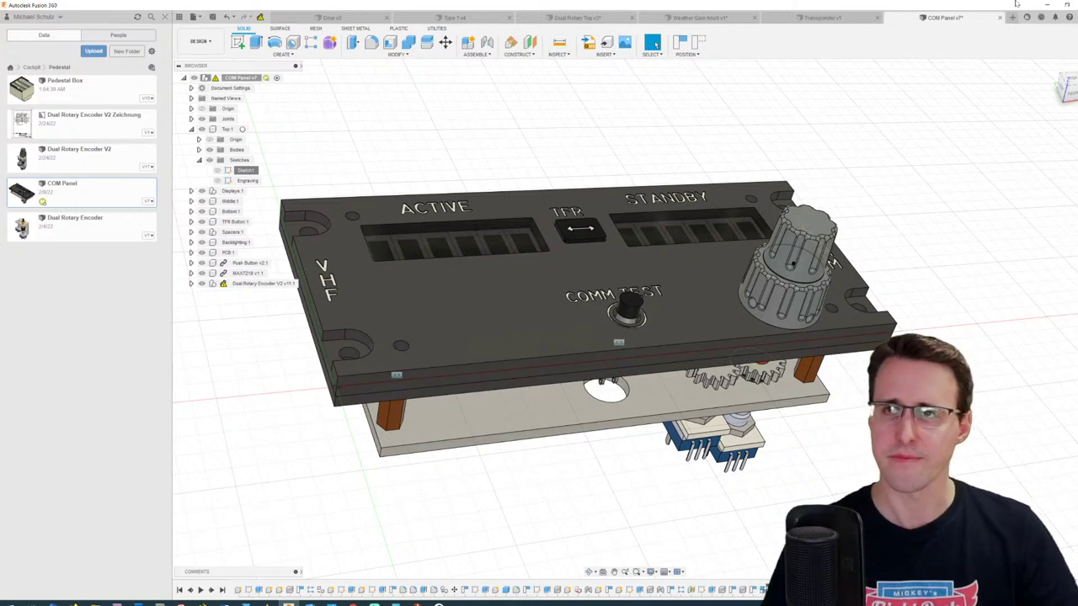
# Step: Review the open Transponder knob design from another angle and bring up the Weather Gain Knob design
pyautogui.click(801, 18)
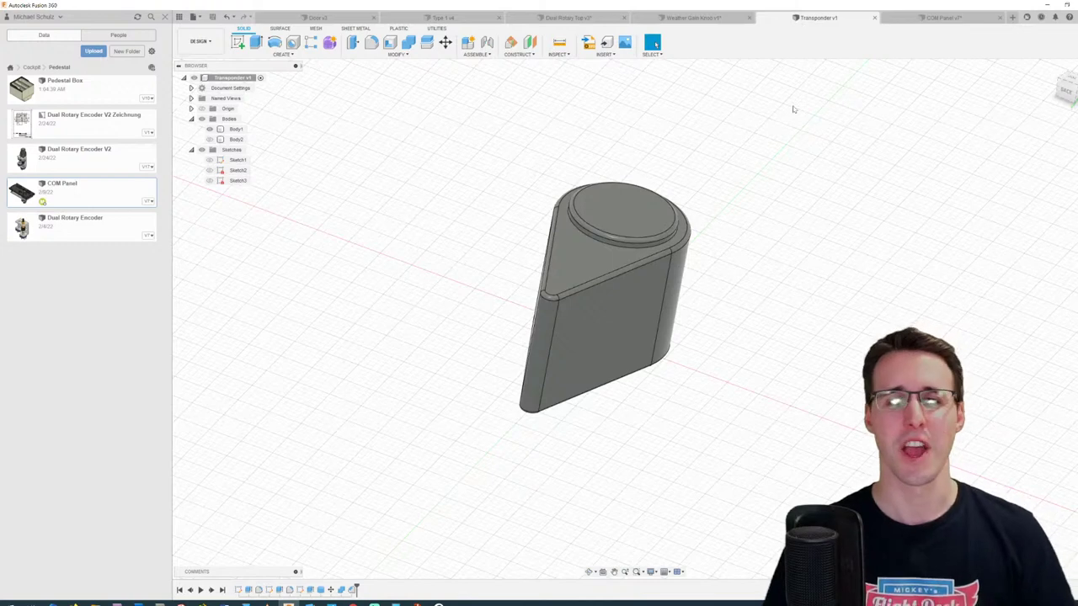
pyautogui.keyDown('shift'); pyautogui.moveTo(784, 205); pyautogui.dragTo(782, 194, button='middle'); pyautogui.keyUp('shift')
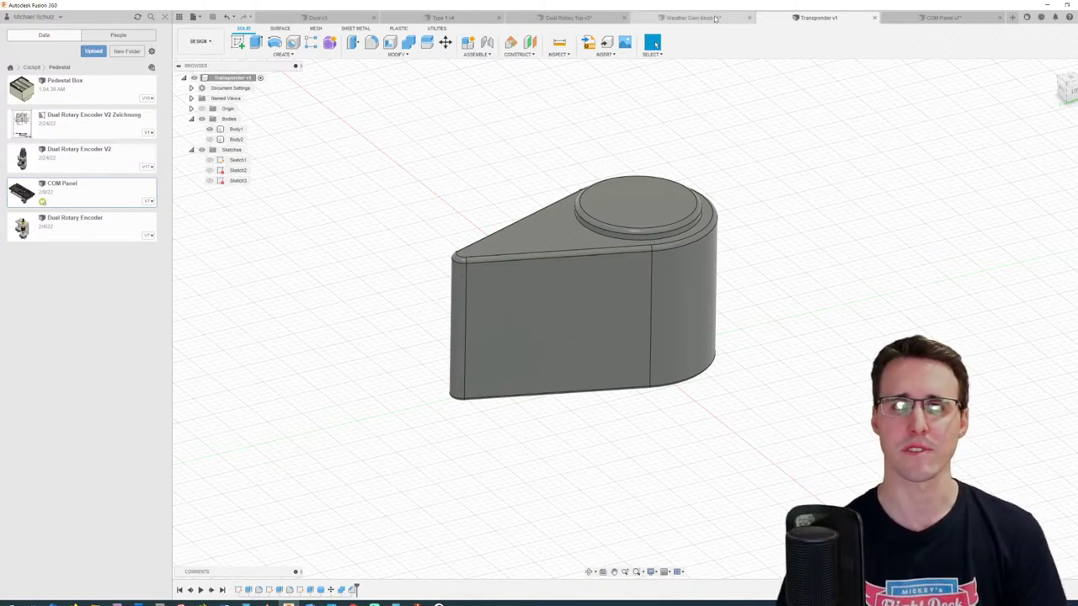
pyautogui.click(673, 18)
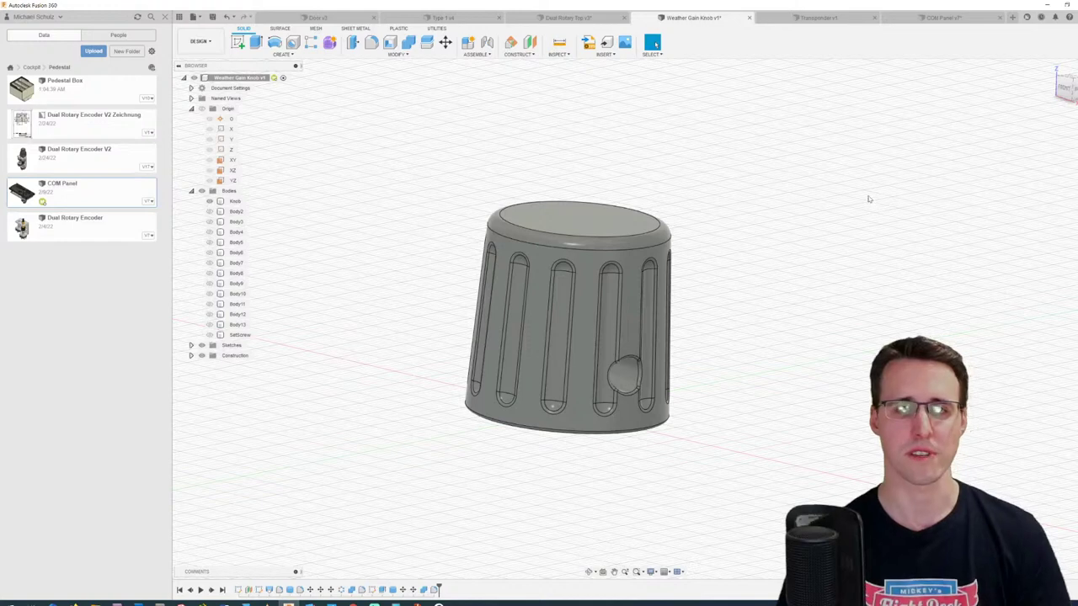